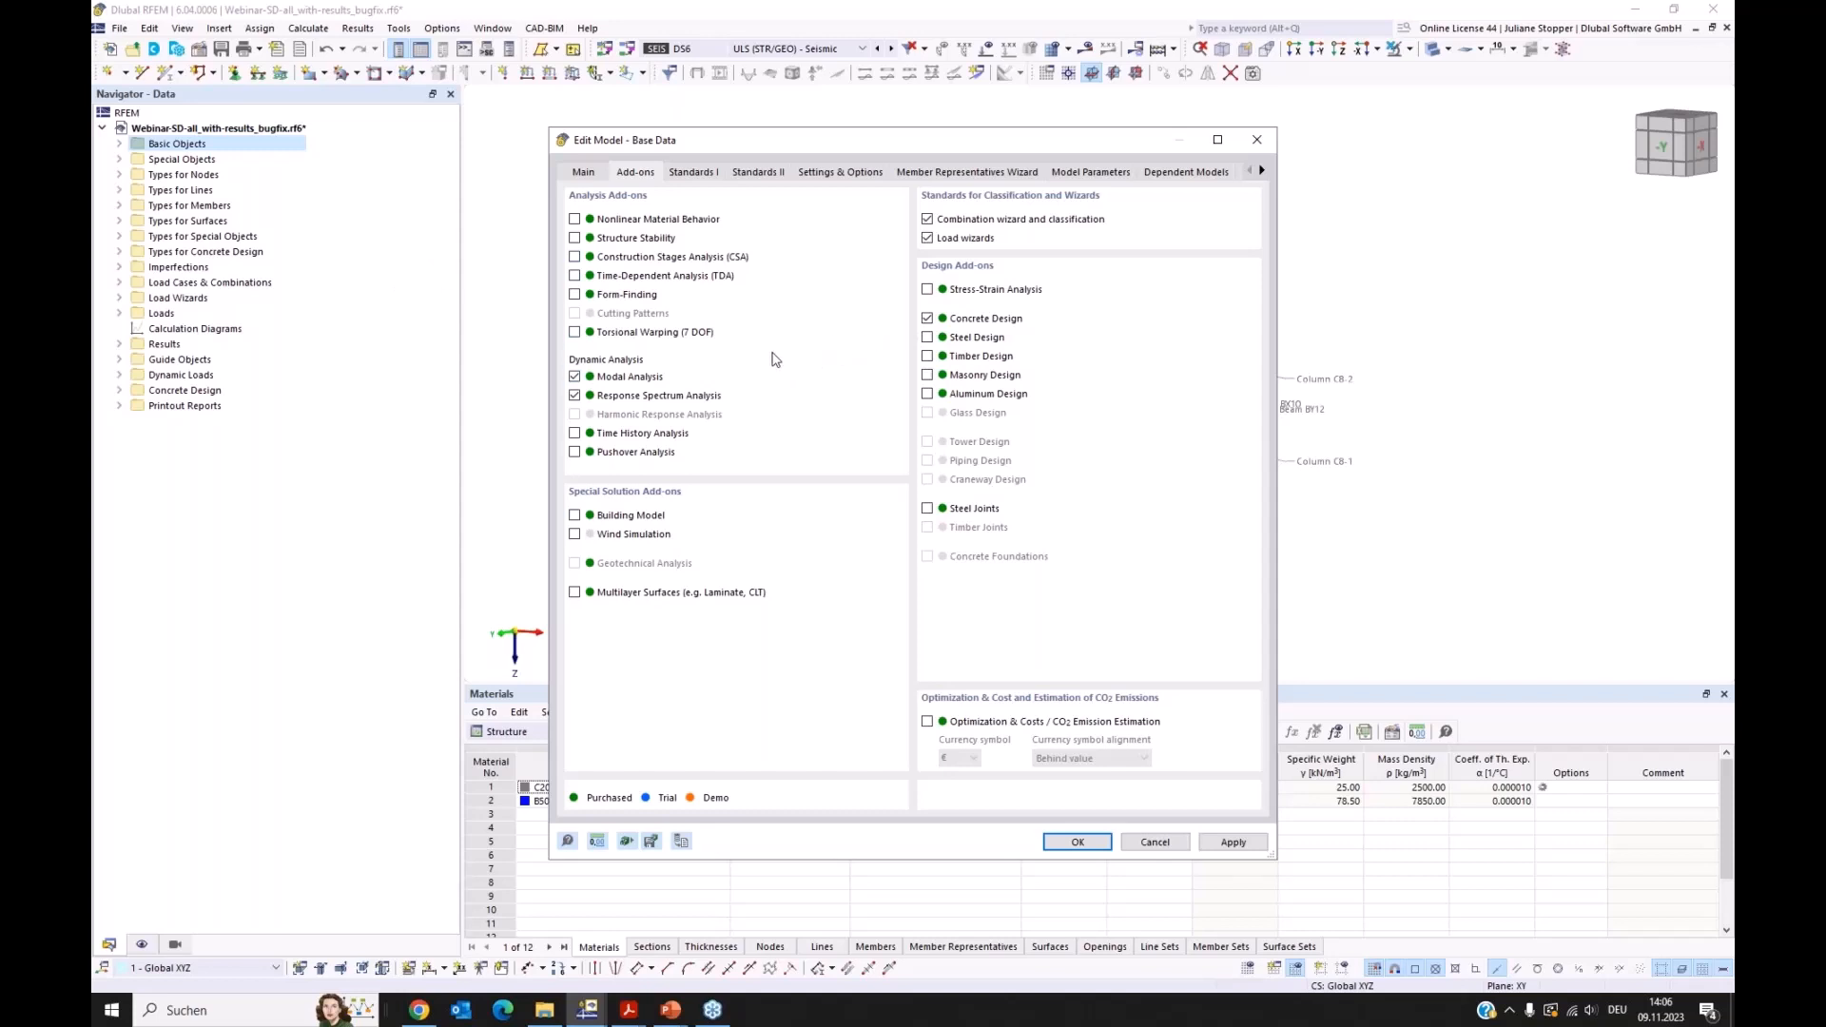
Step: Review the activated standards in the model's base data, filter them to Concrete Design, and cancel the dialog
left_click(699, 178)
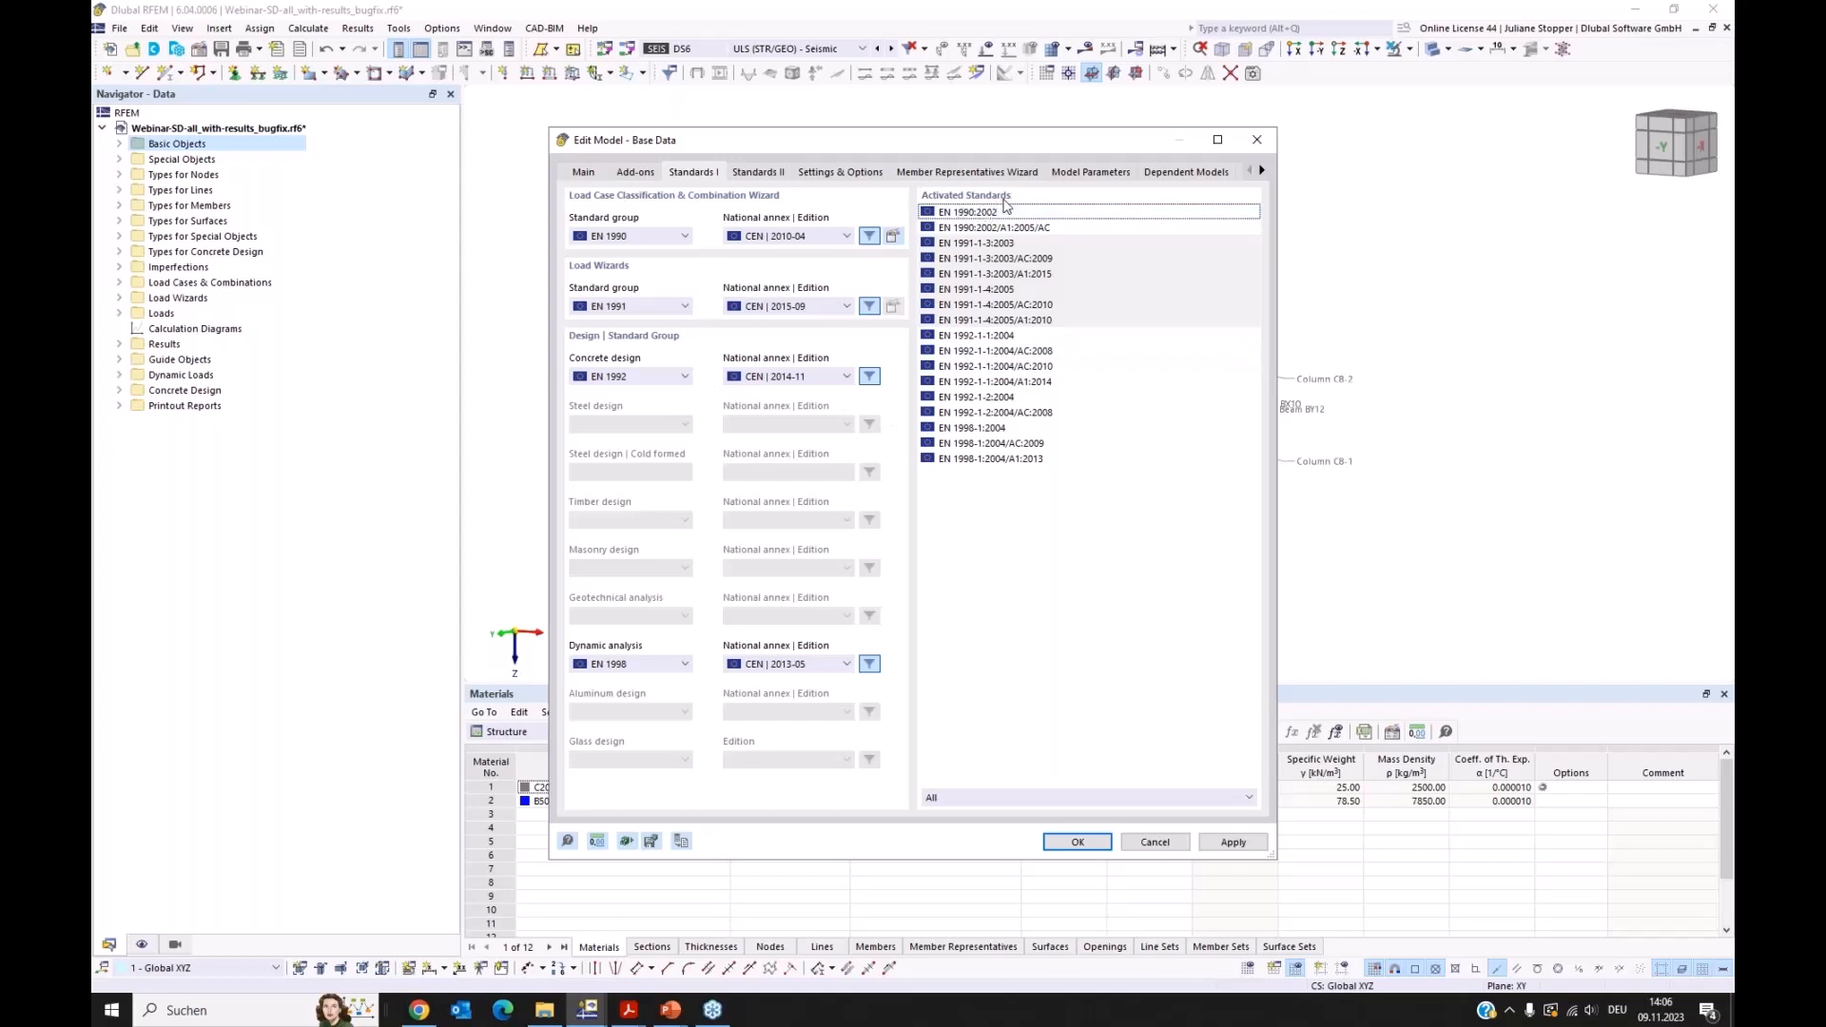
left_click(963, 804)
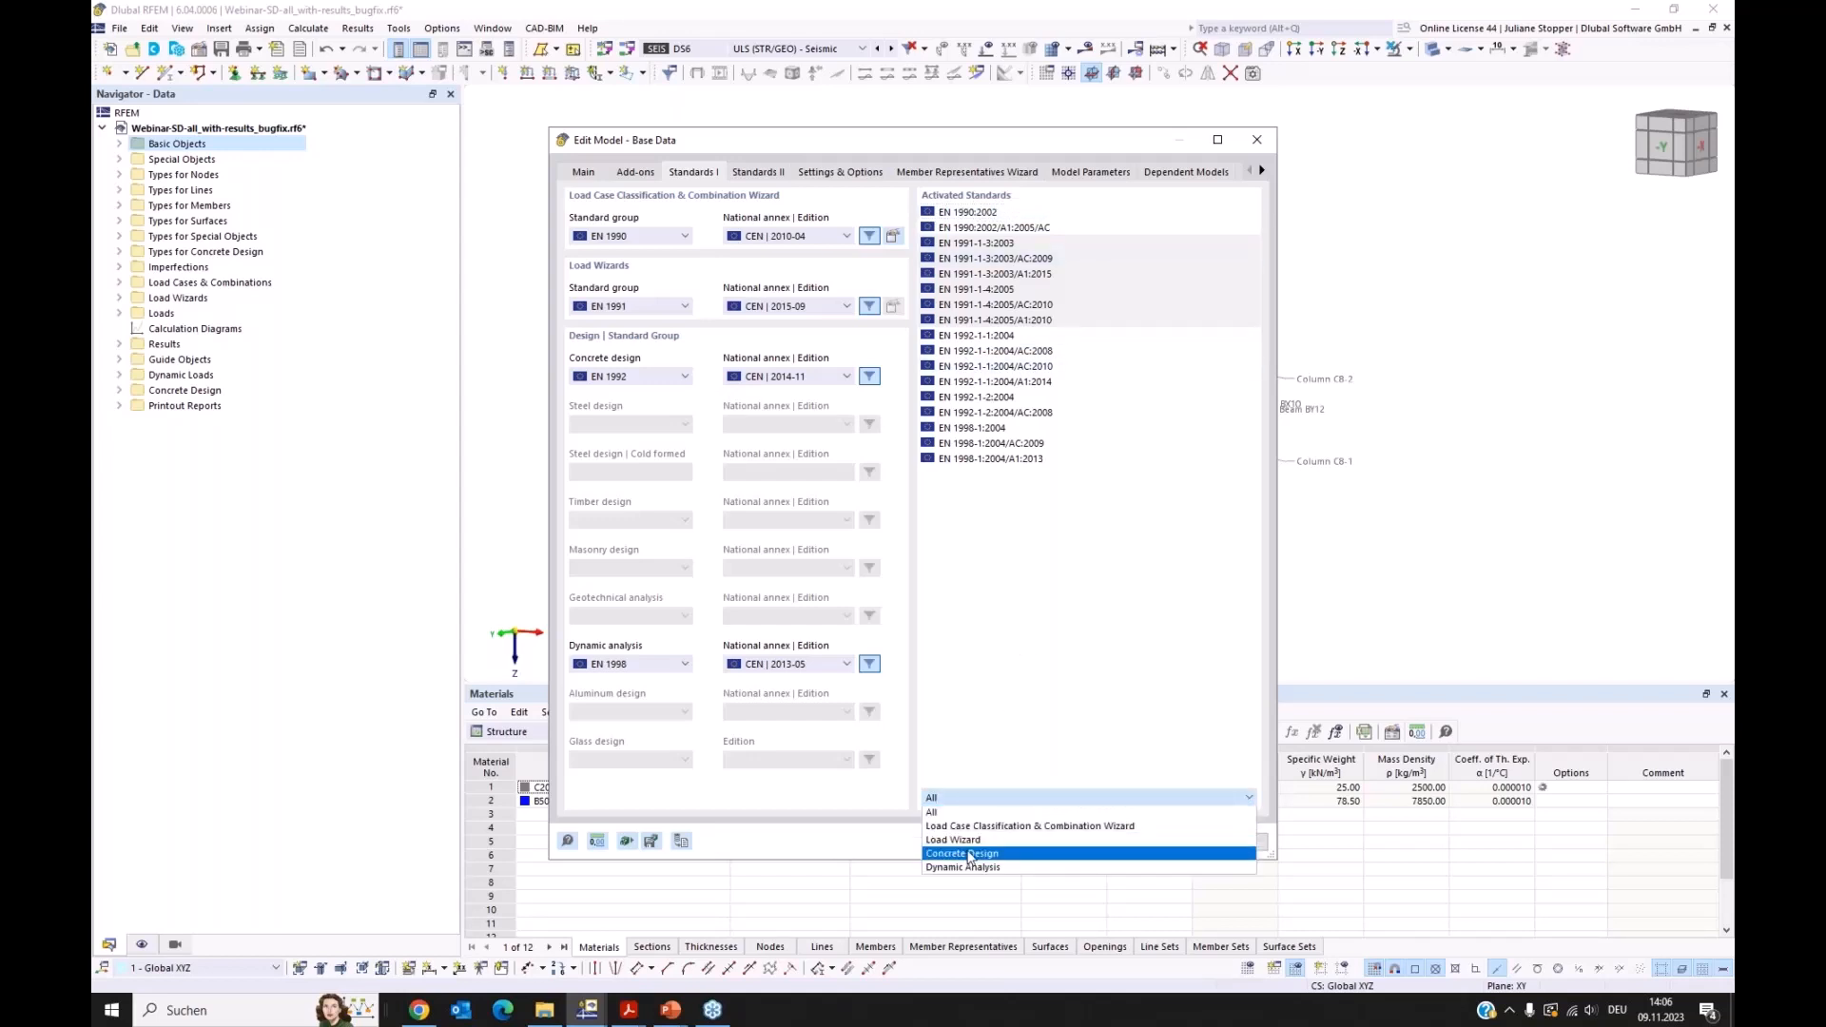
left_click(962, 846)
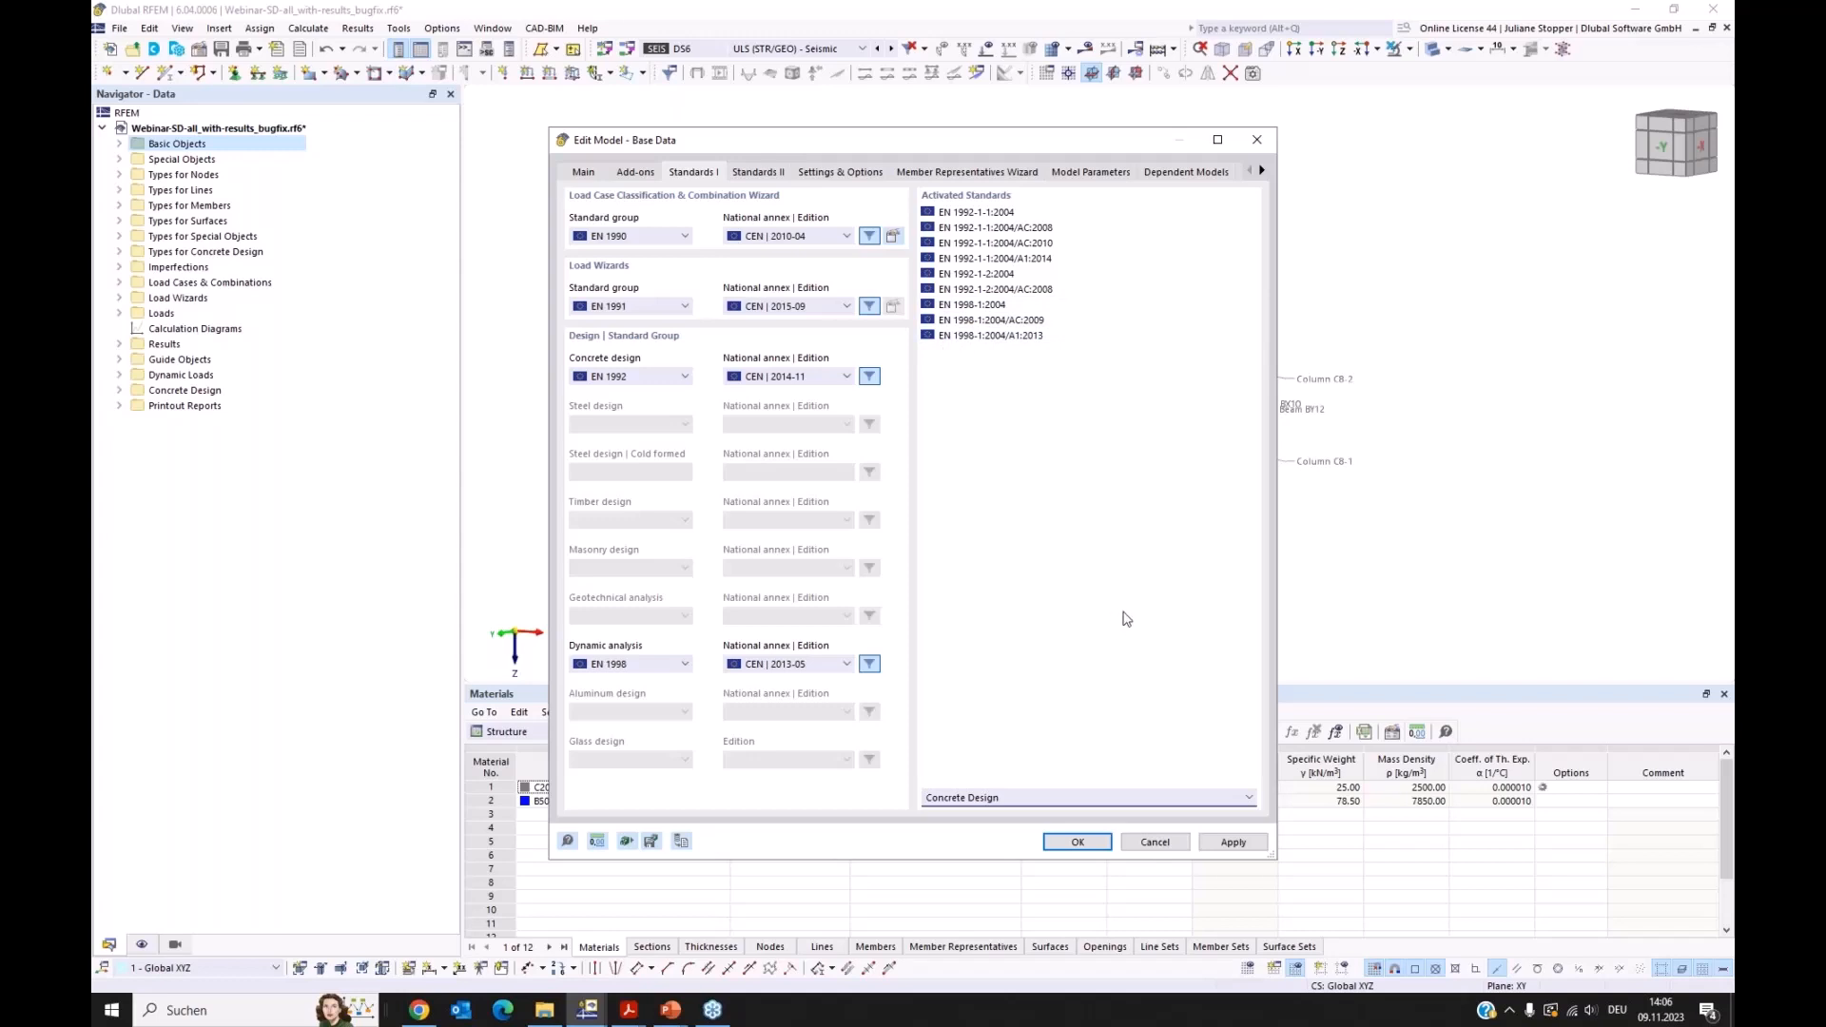
left_click(1154, 843)
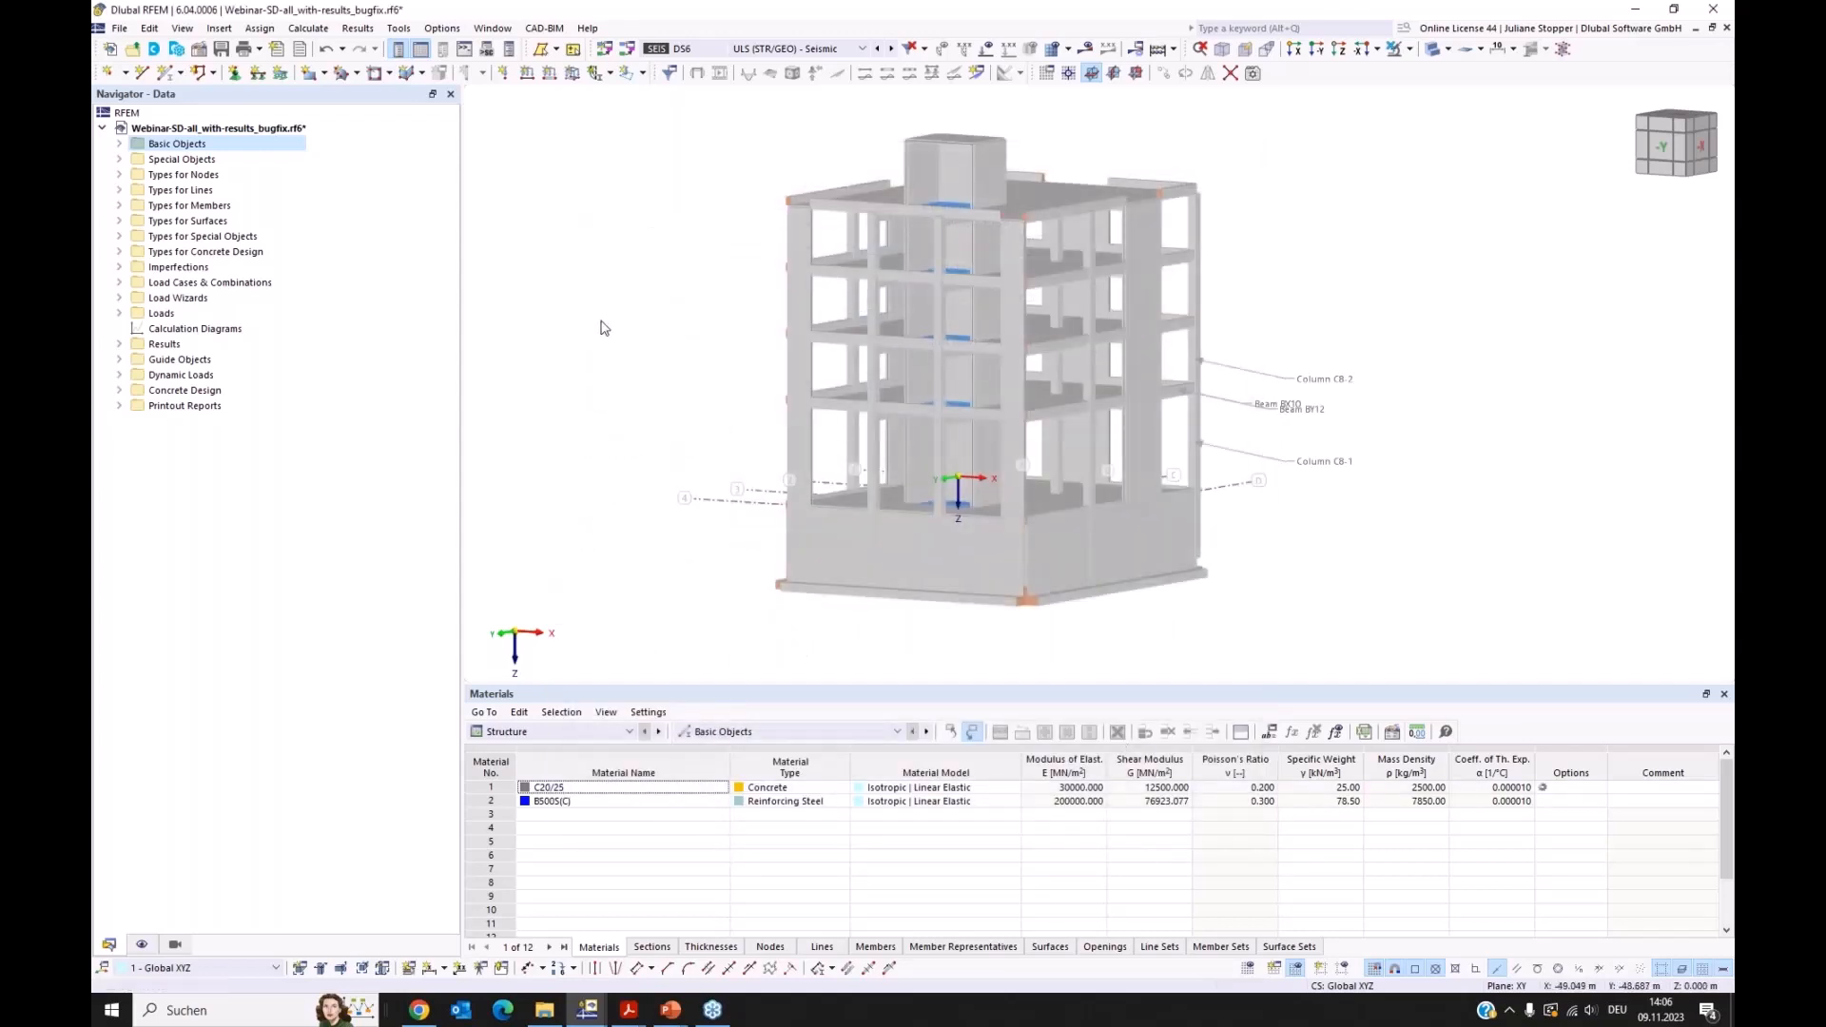
Step: Examine the concrete building model from several sides, including its storeys, columns, walls and base
middle_click_drag(603, 371, 663, 373, "ctrl")
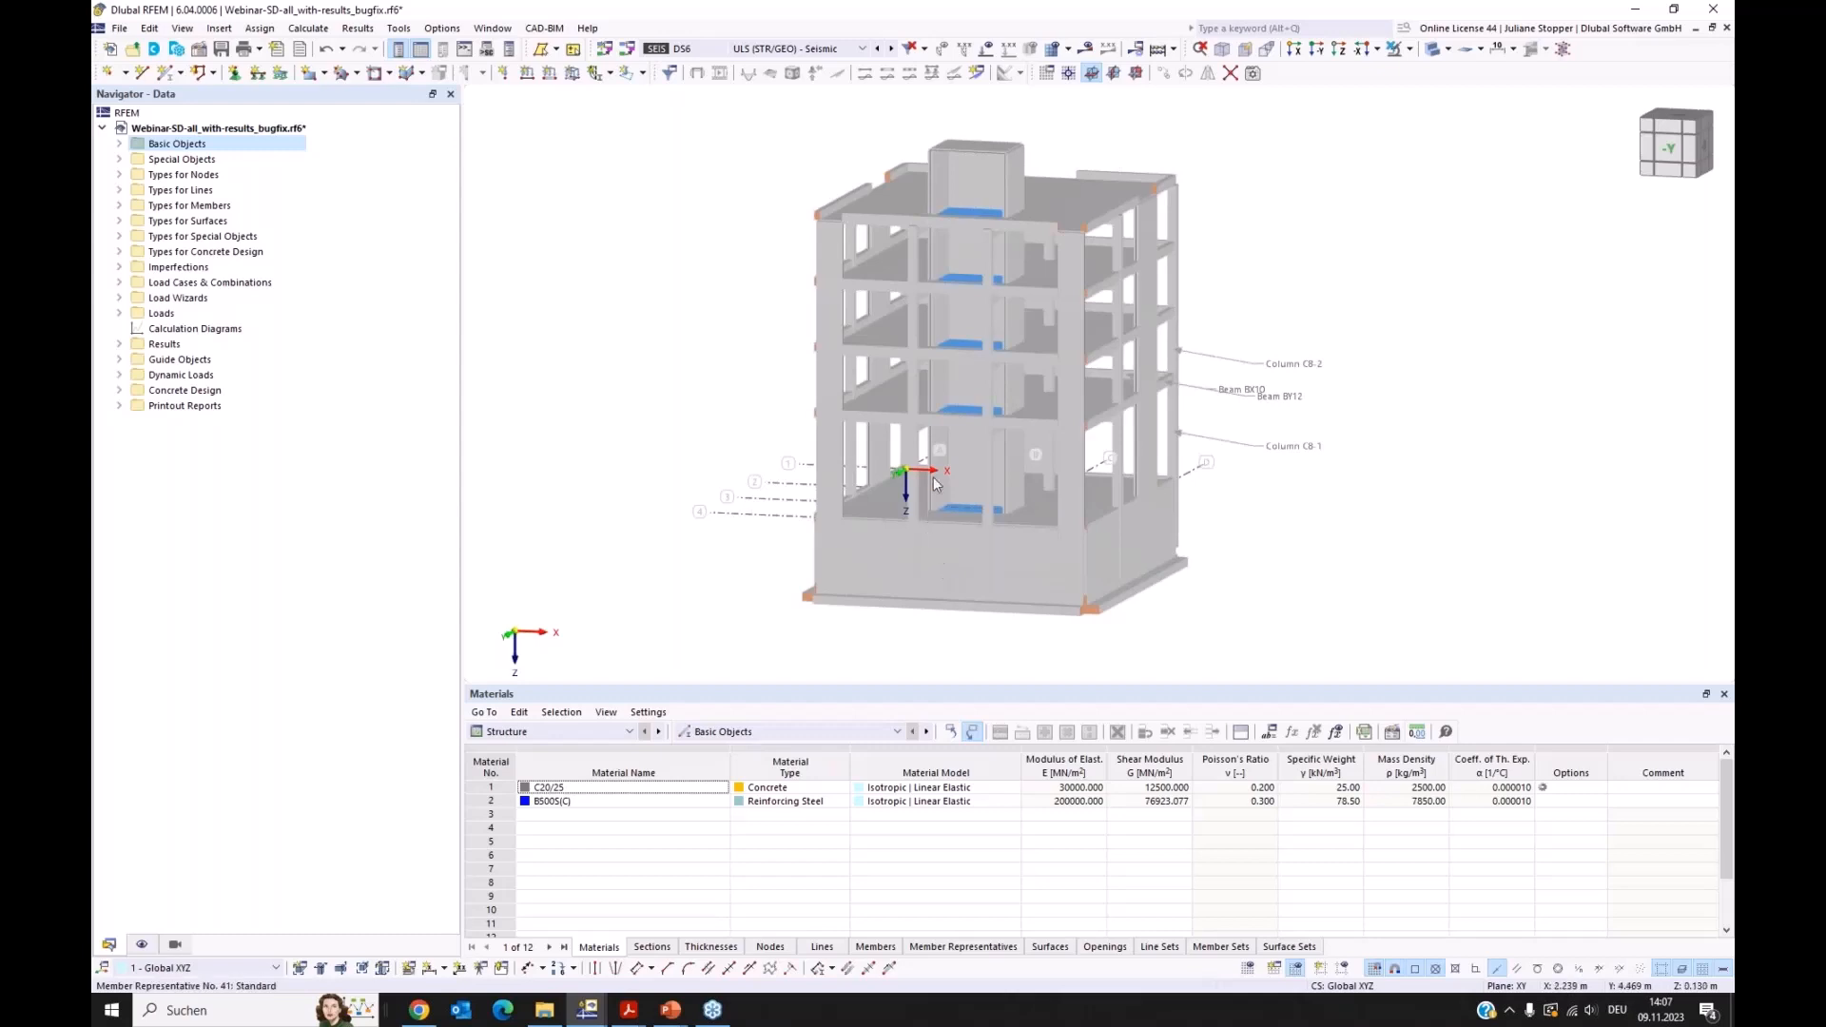
middle_click_drag(806, 513, 1120, 586, "ctrl")
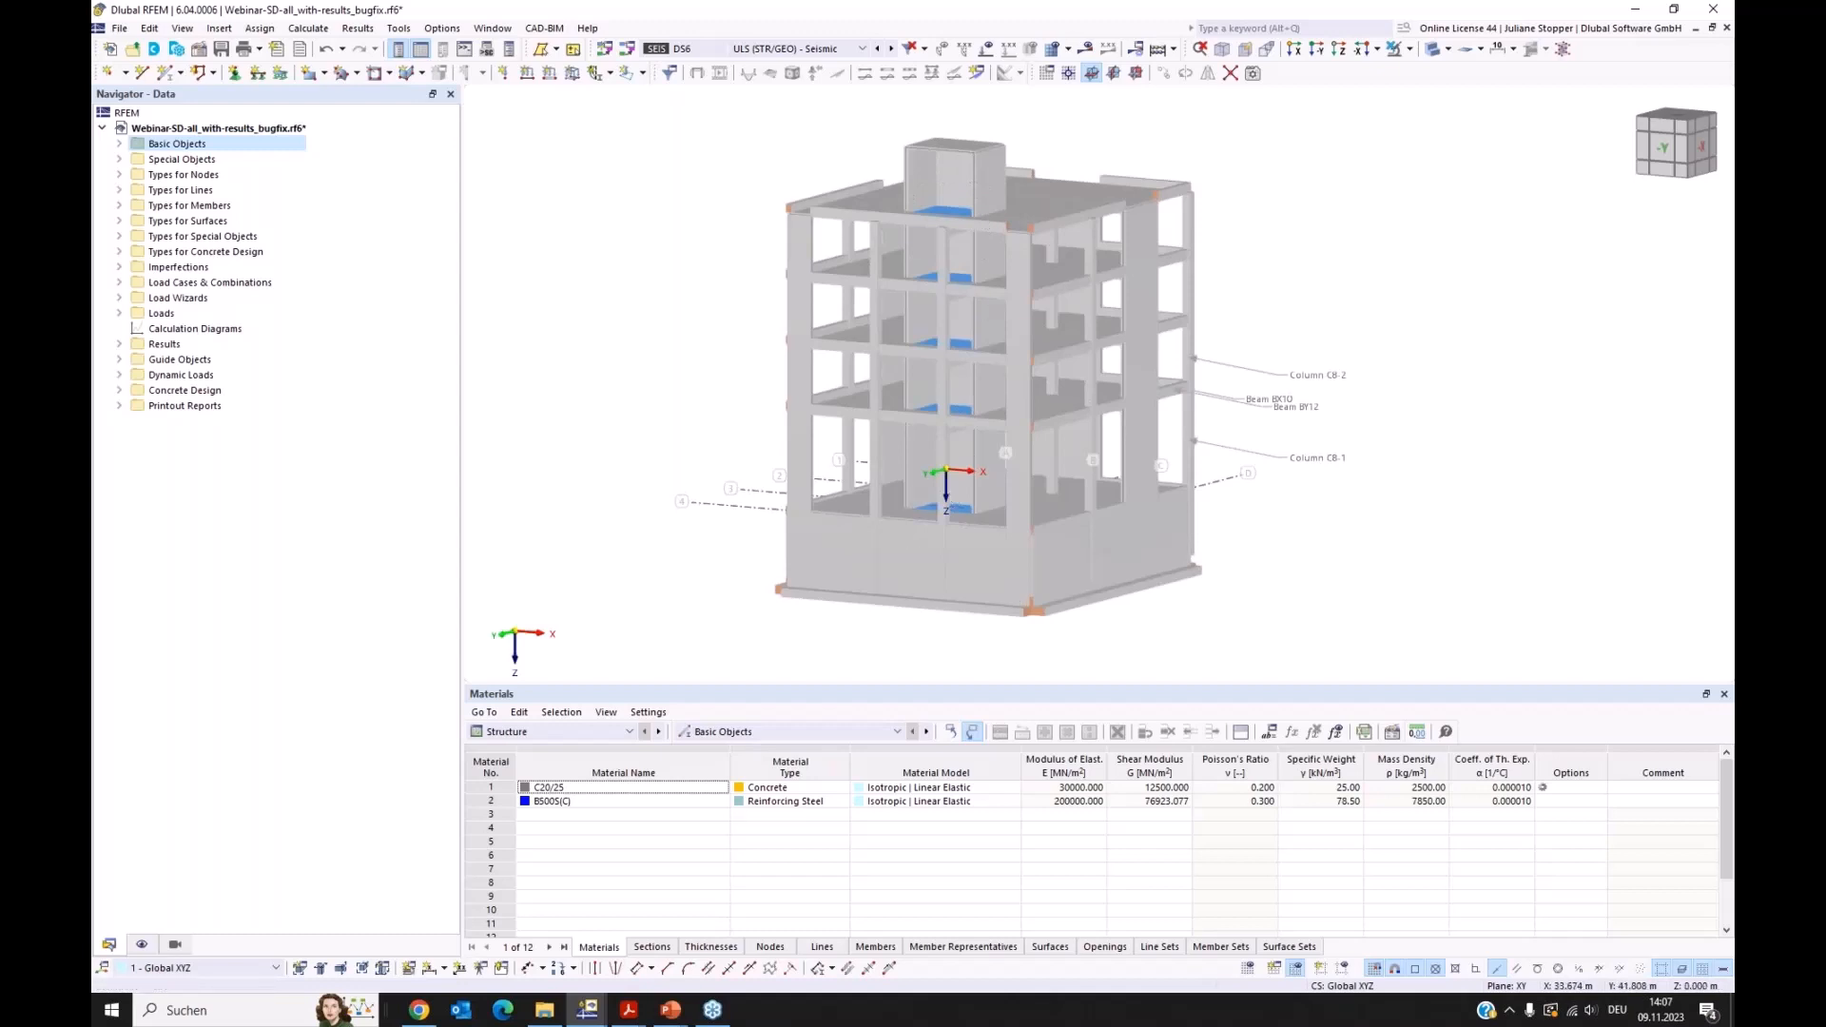
middle_click_drag(1118, 629, 841, 630, "ctrl")
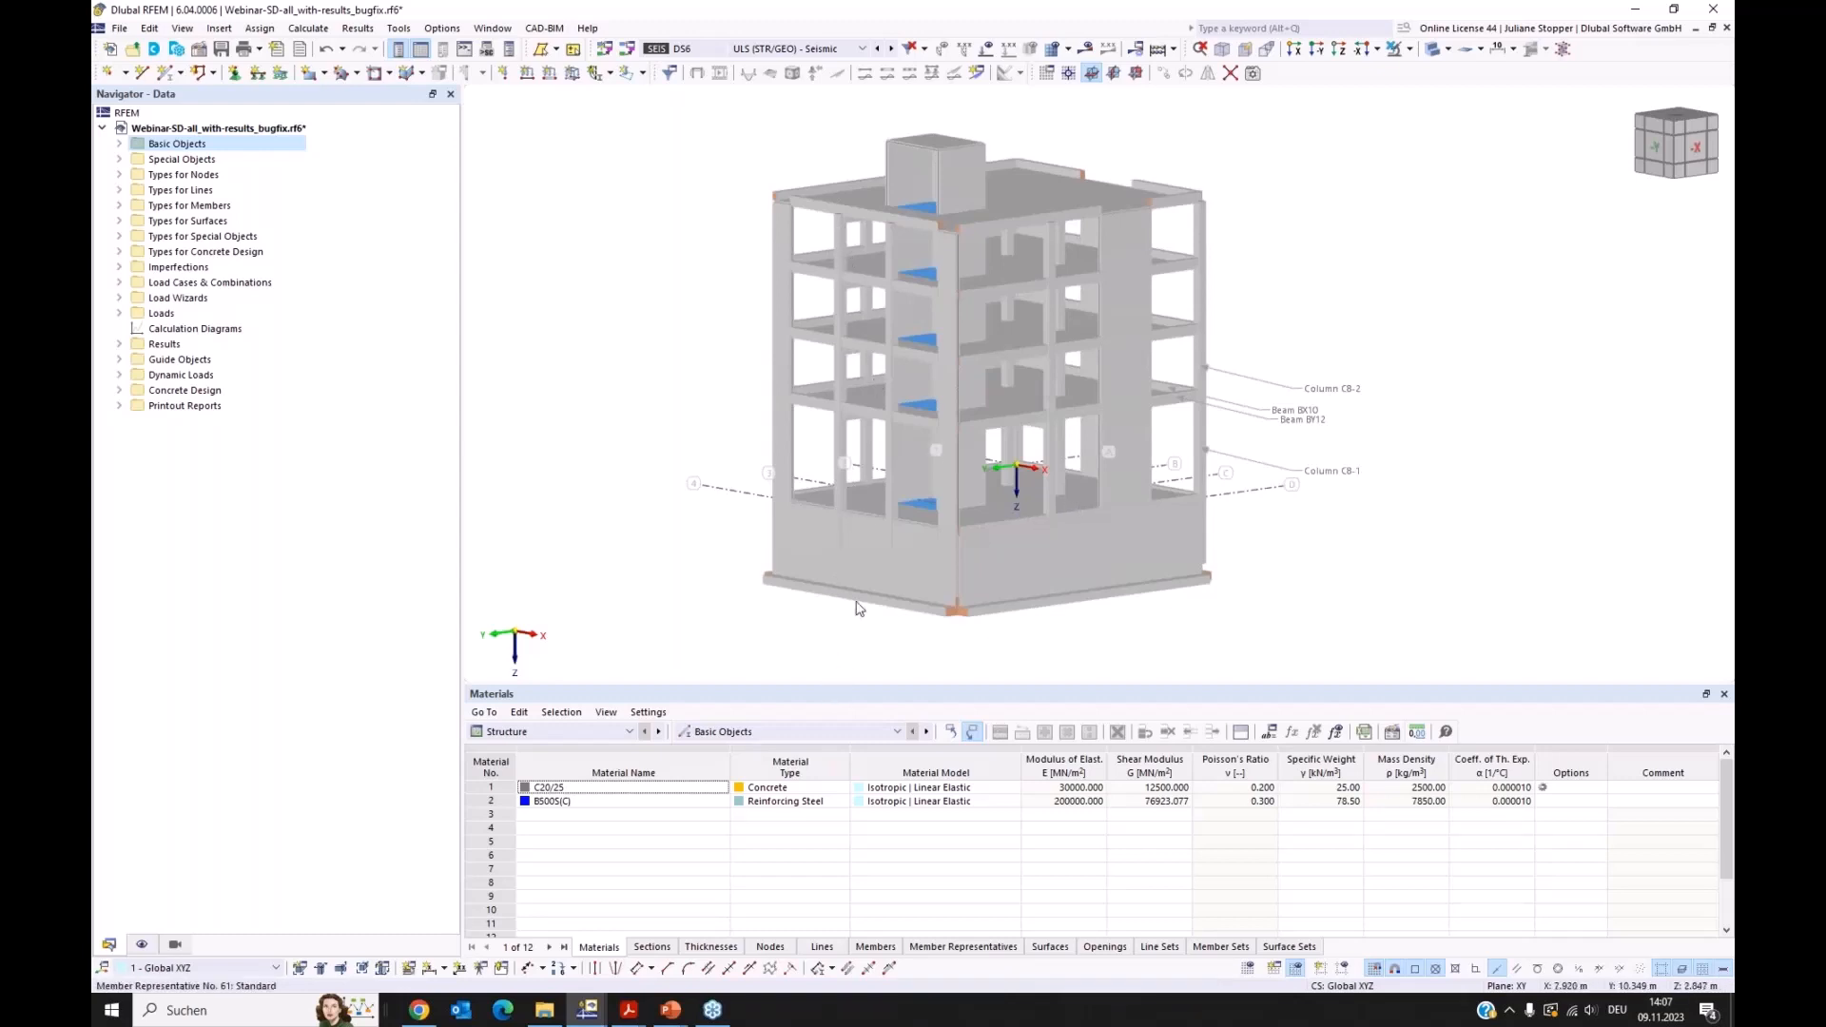
middle_click_drag(831, 563, 898, 384, "ctrl")
scroll(898, 384, "up", 5)
middle_click_drag(969, 452, 1094, 487, "ctrl")
scroll(720, 369, "down", 8)
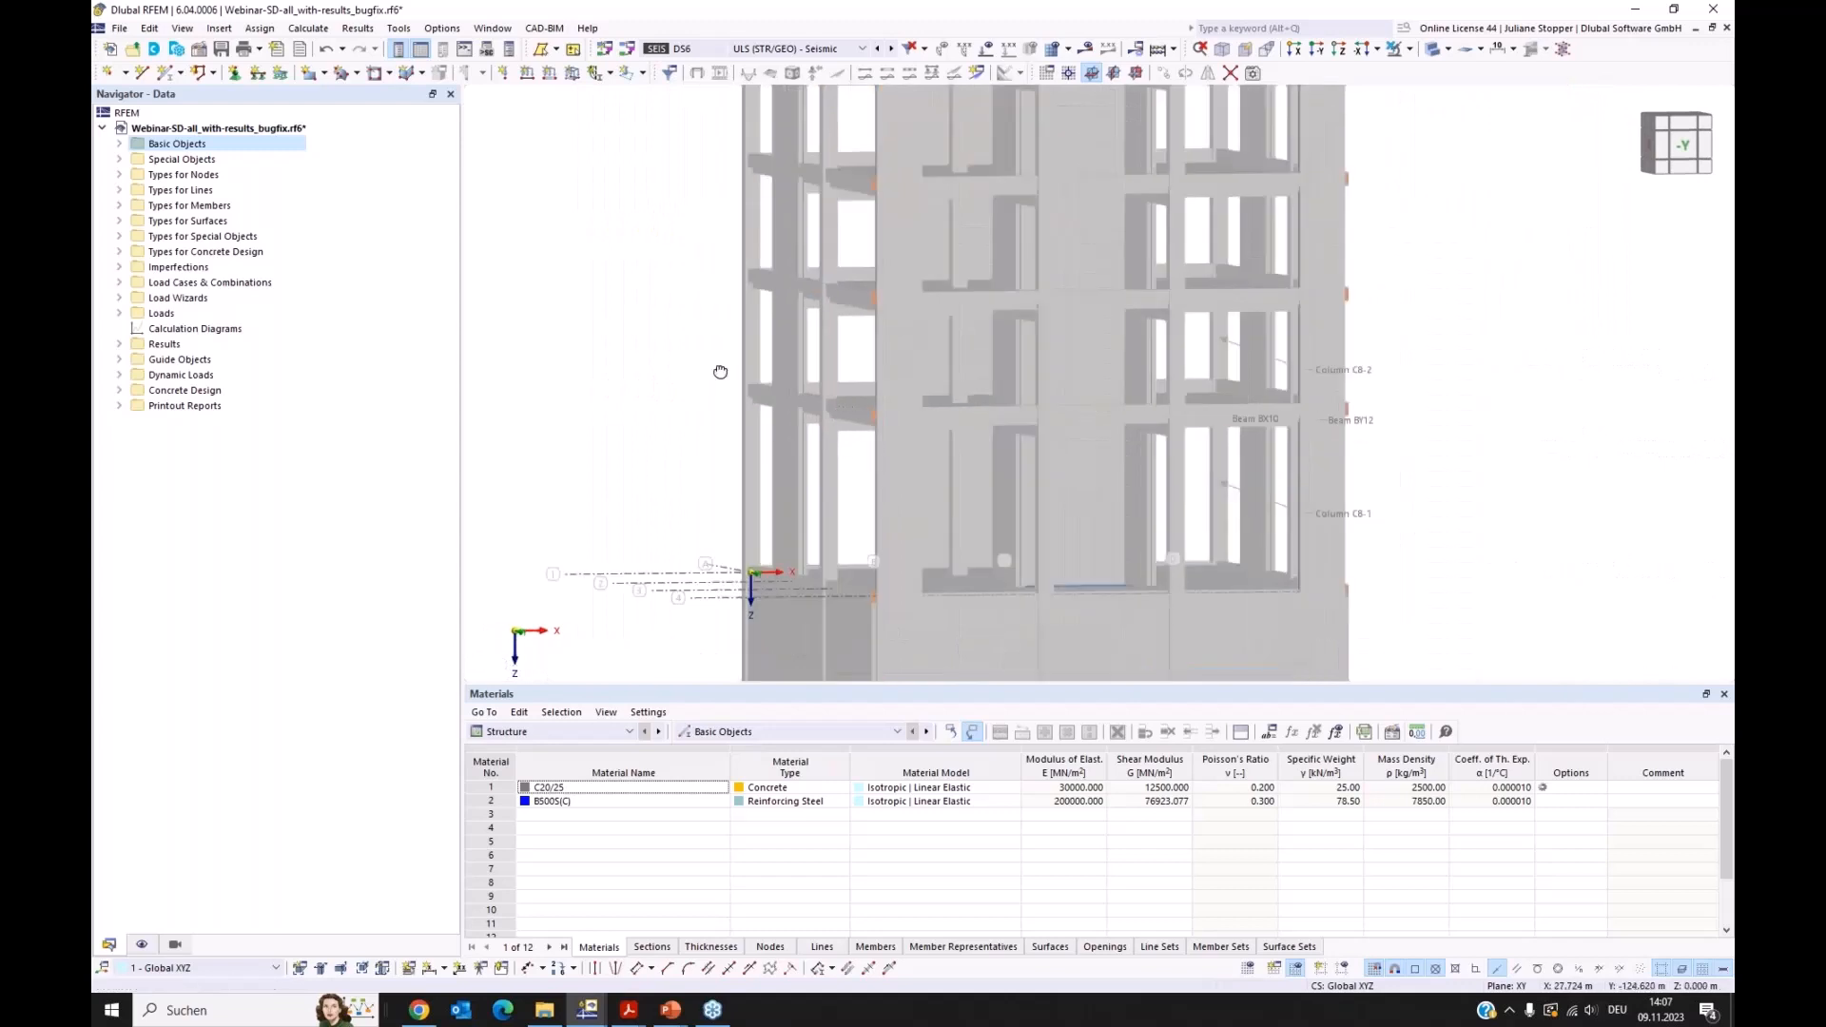
middle_click_drag(1011, 433, 869, 362, "ctrl")
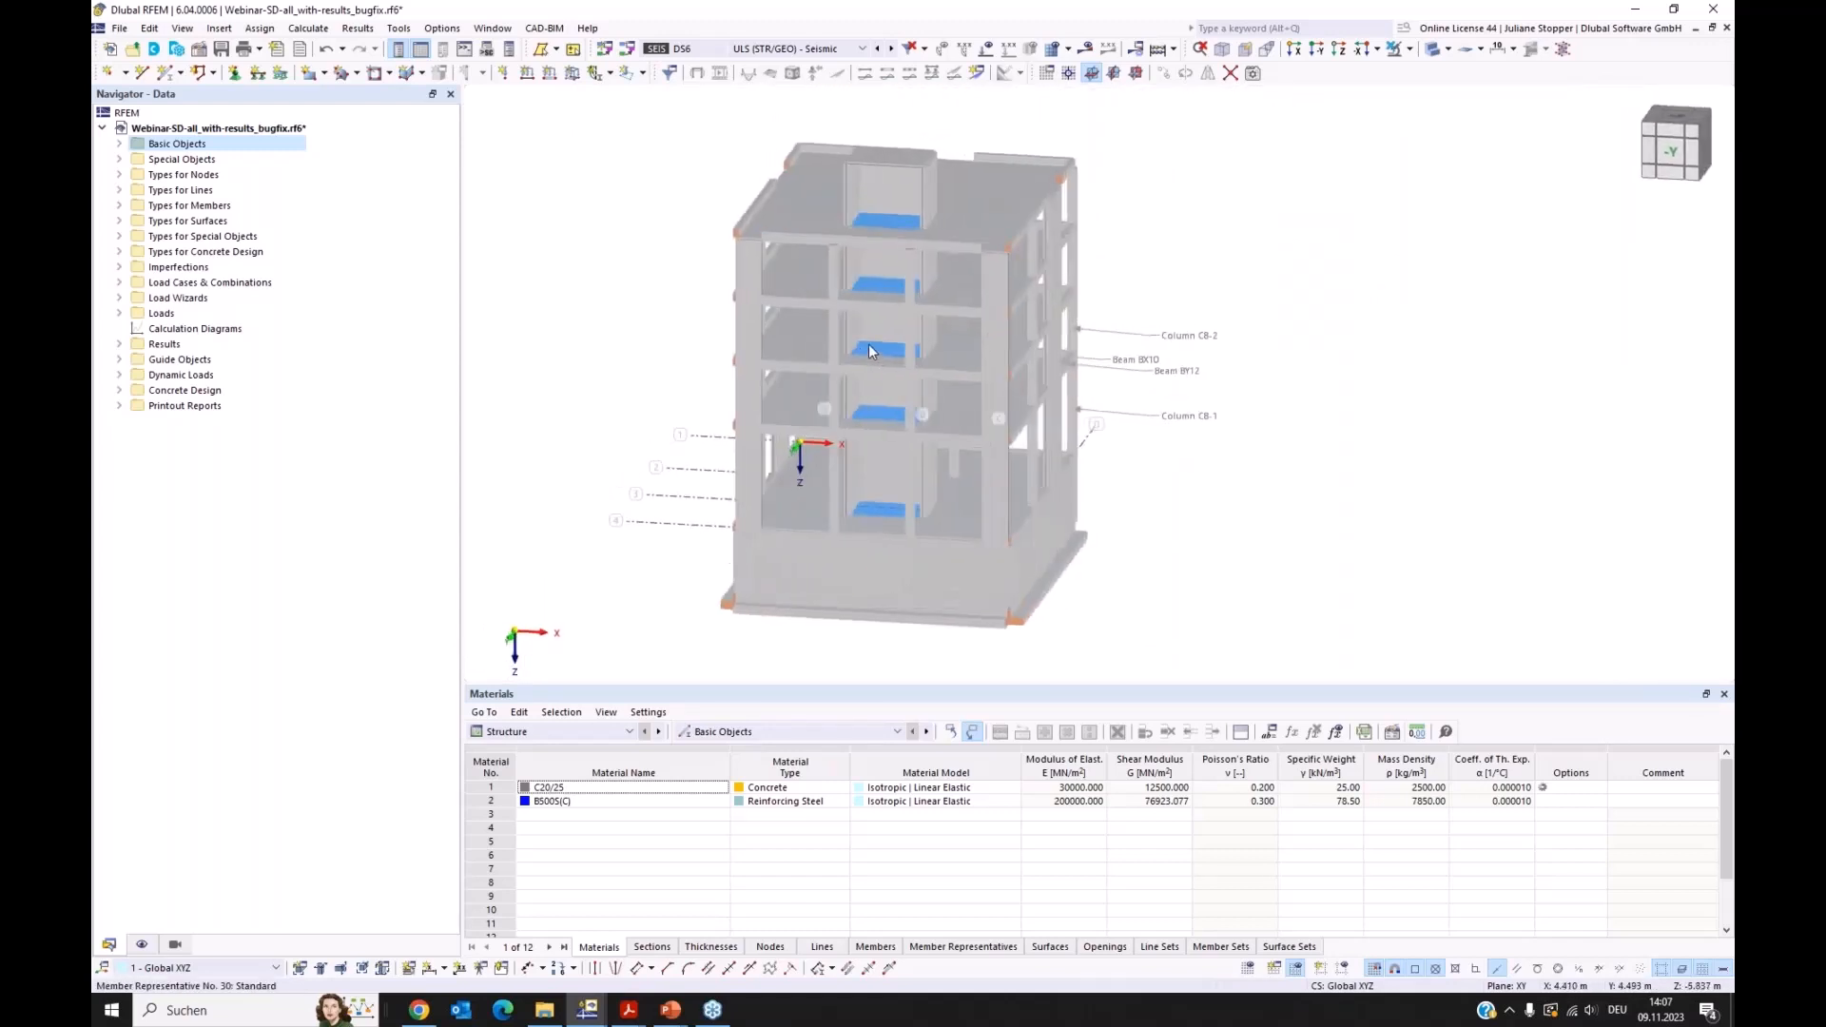
Step: Look through the model's list of surfaces, including the standard and load transfer types, and collapse the list
left_click(119, 143)
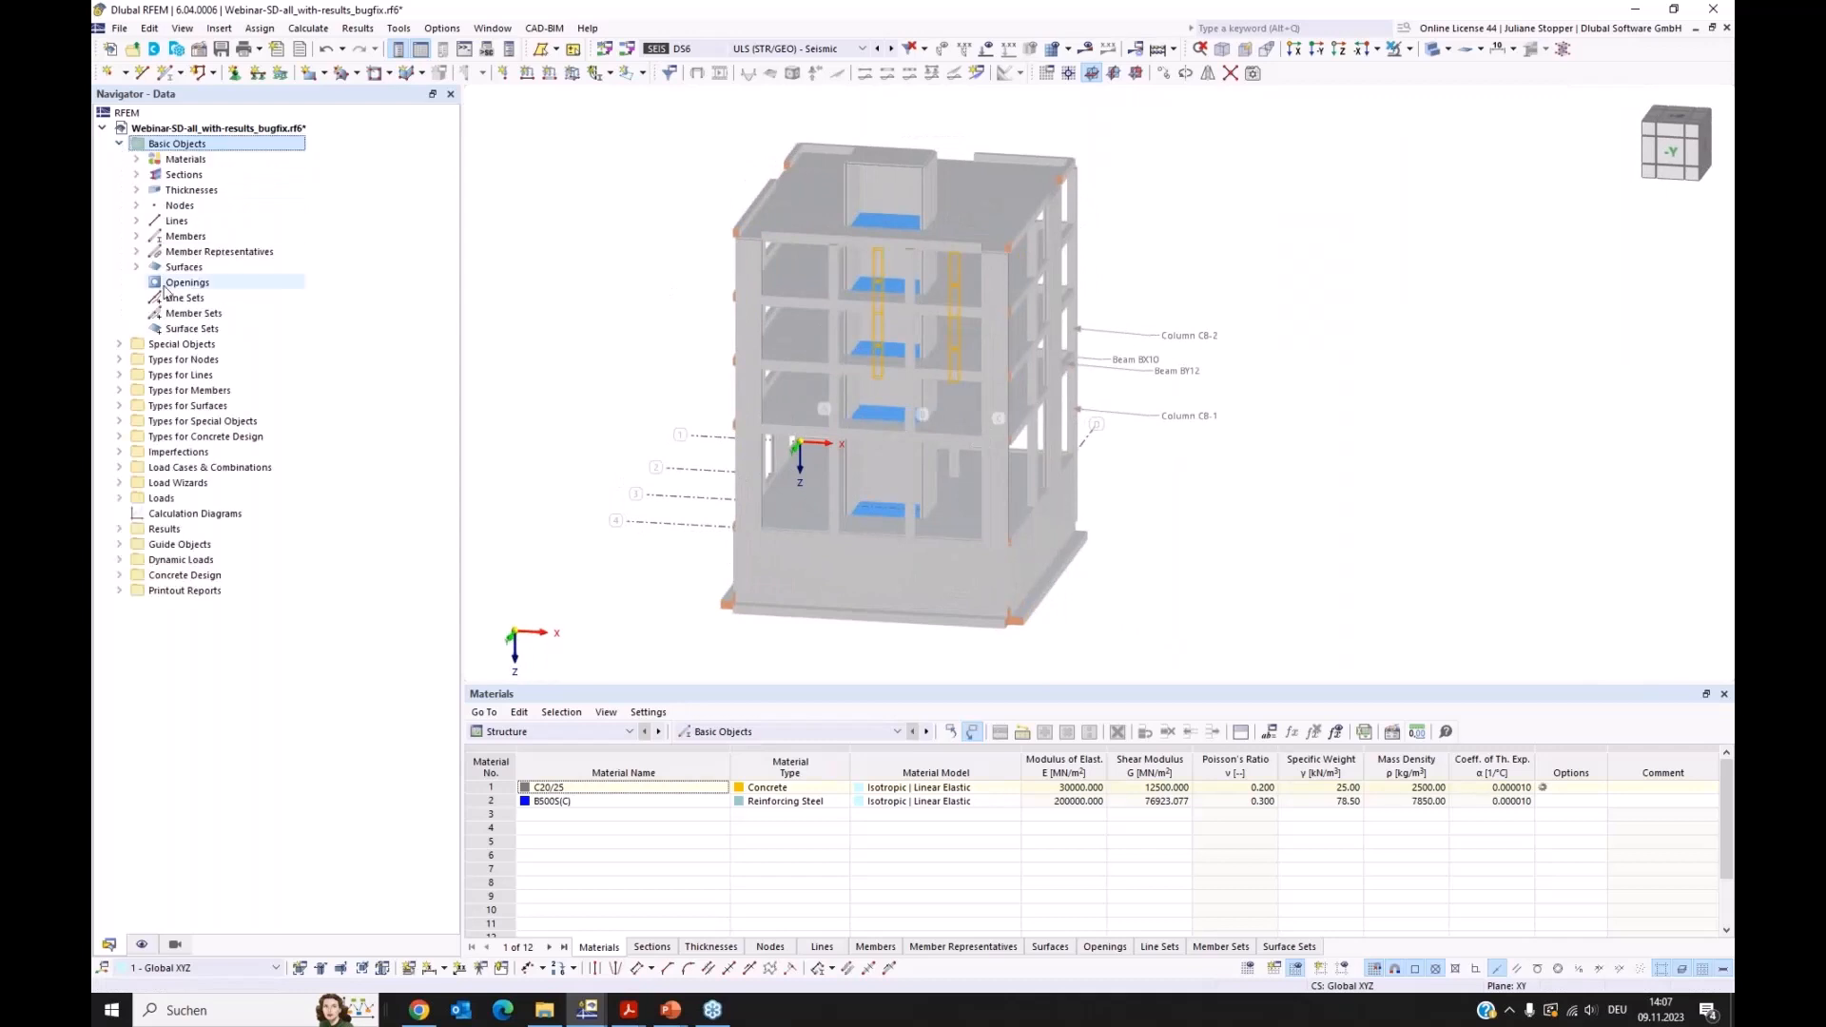
left_click(136, 266)
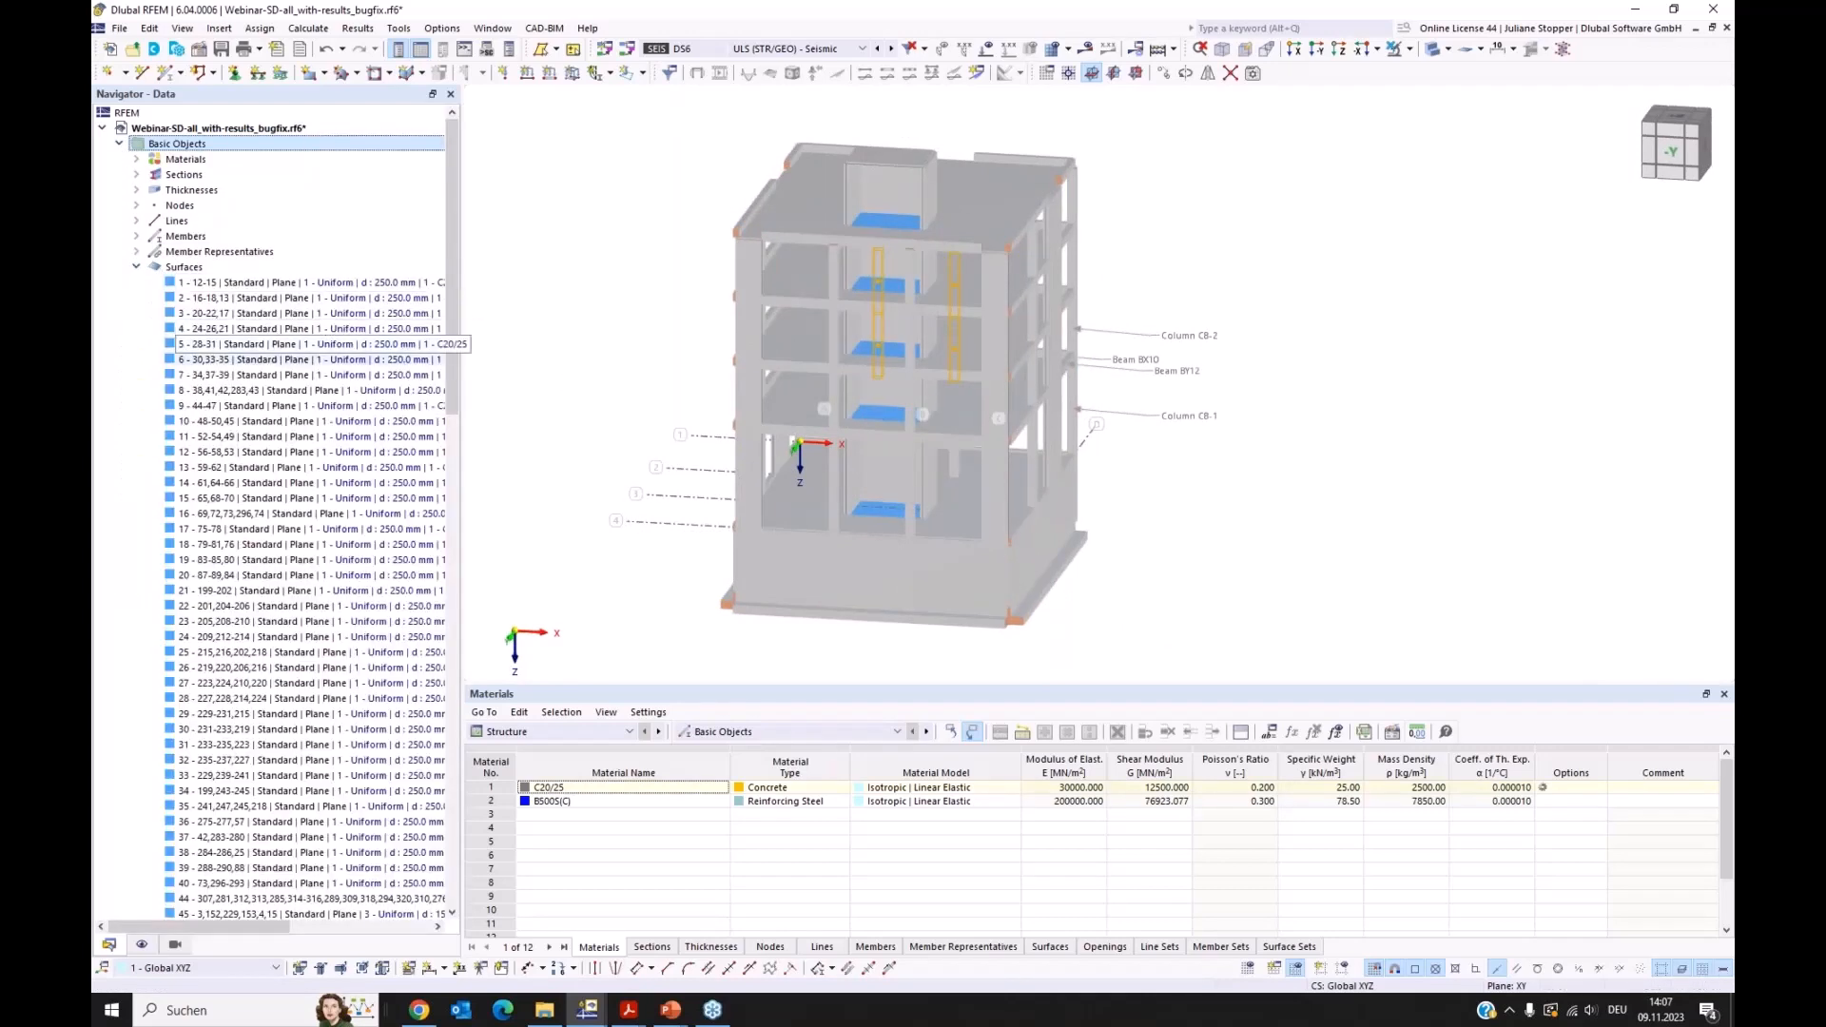
scroll(409, 361, "down", 5)
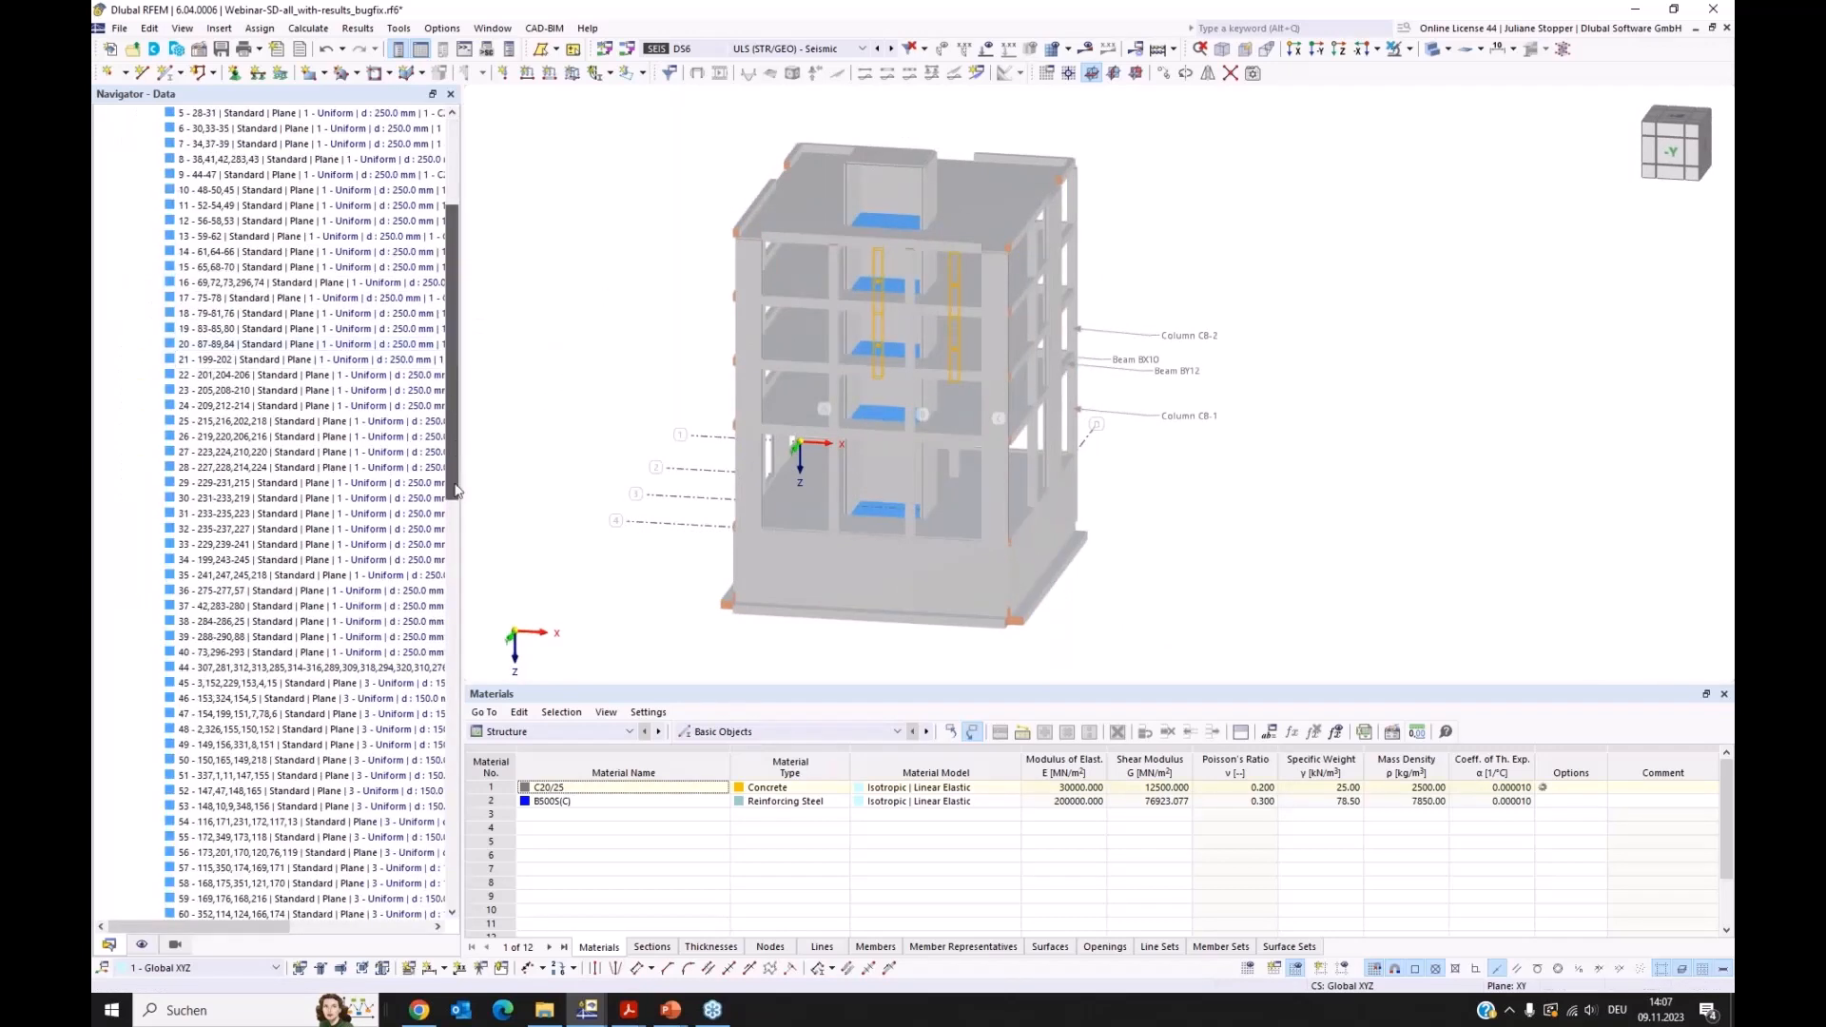
scroll(437, 666, "down", 15)
scroll(438, 704, "down", 8)
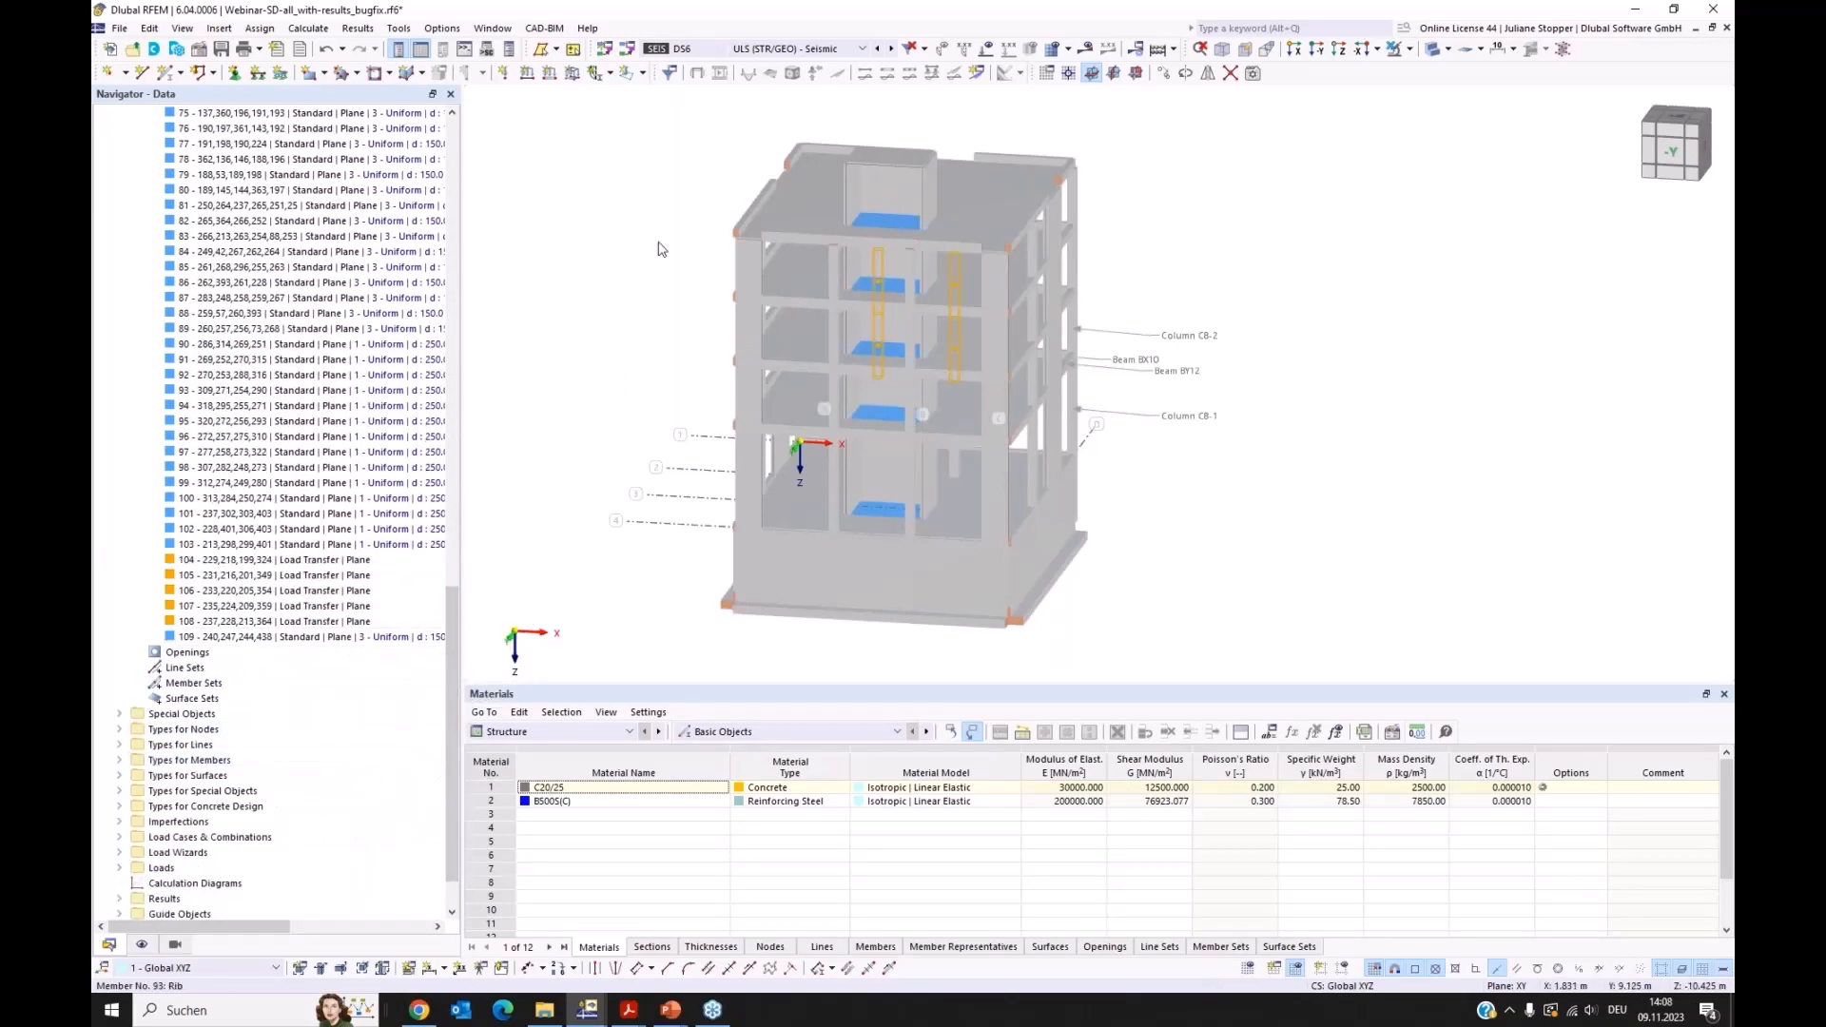
scroll(884, 223, "up", 2)
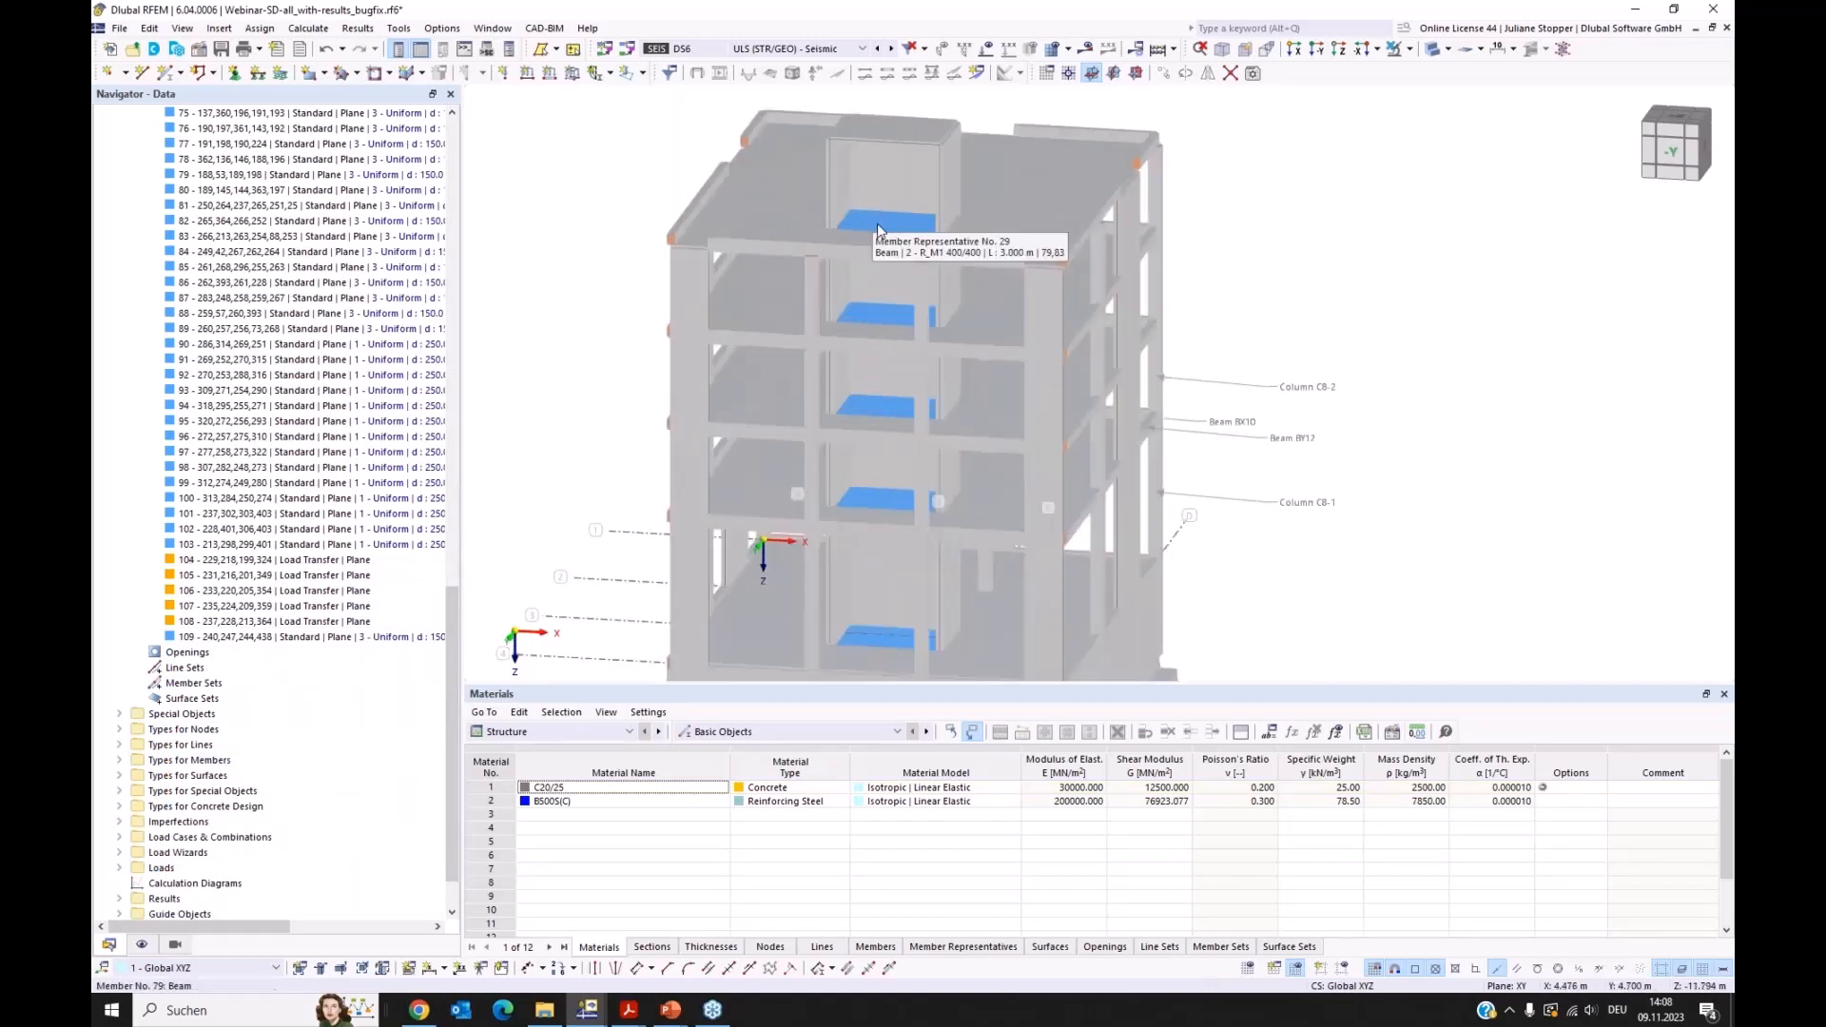
left_click_drag(444, 628, 473, 421)
left_click_drag(453, 600, 457, 93)
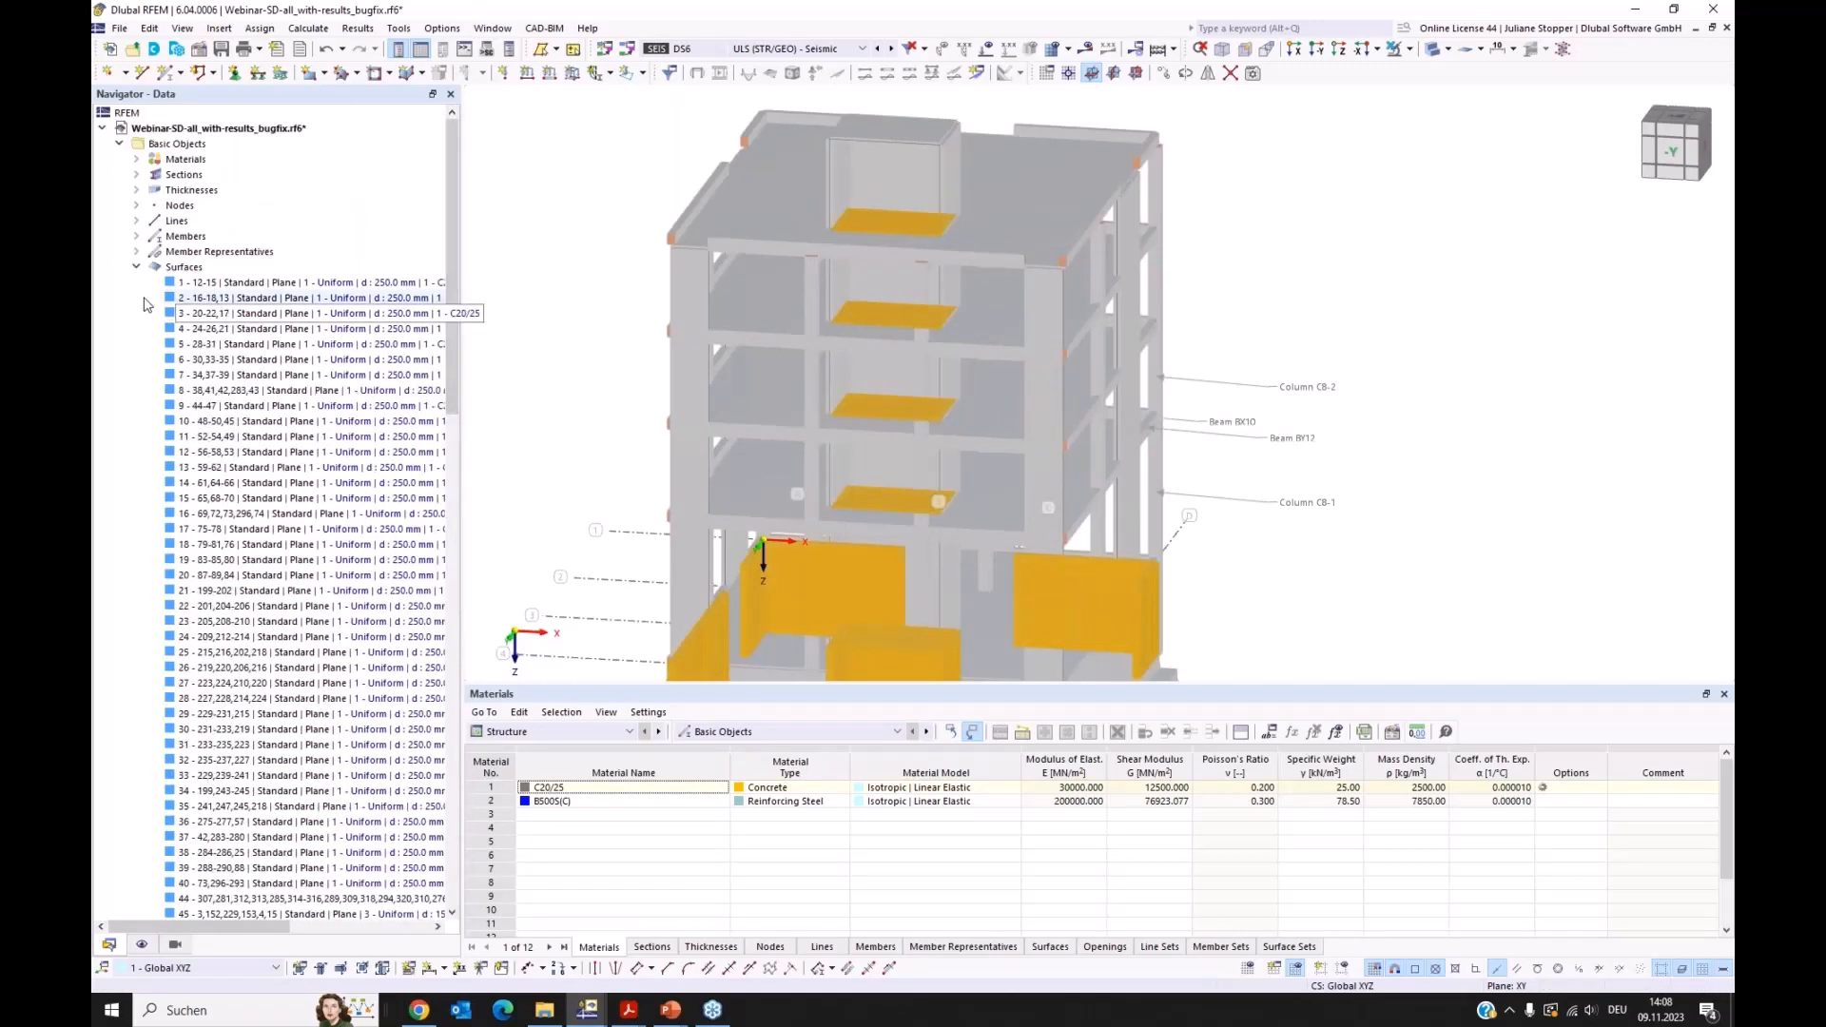
left_click(514, 271)
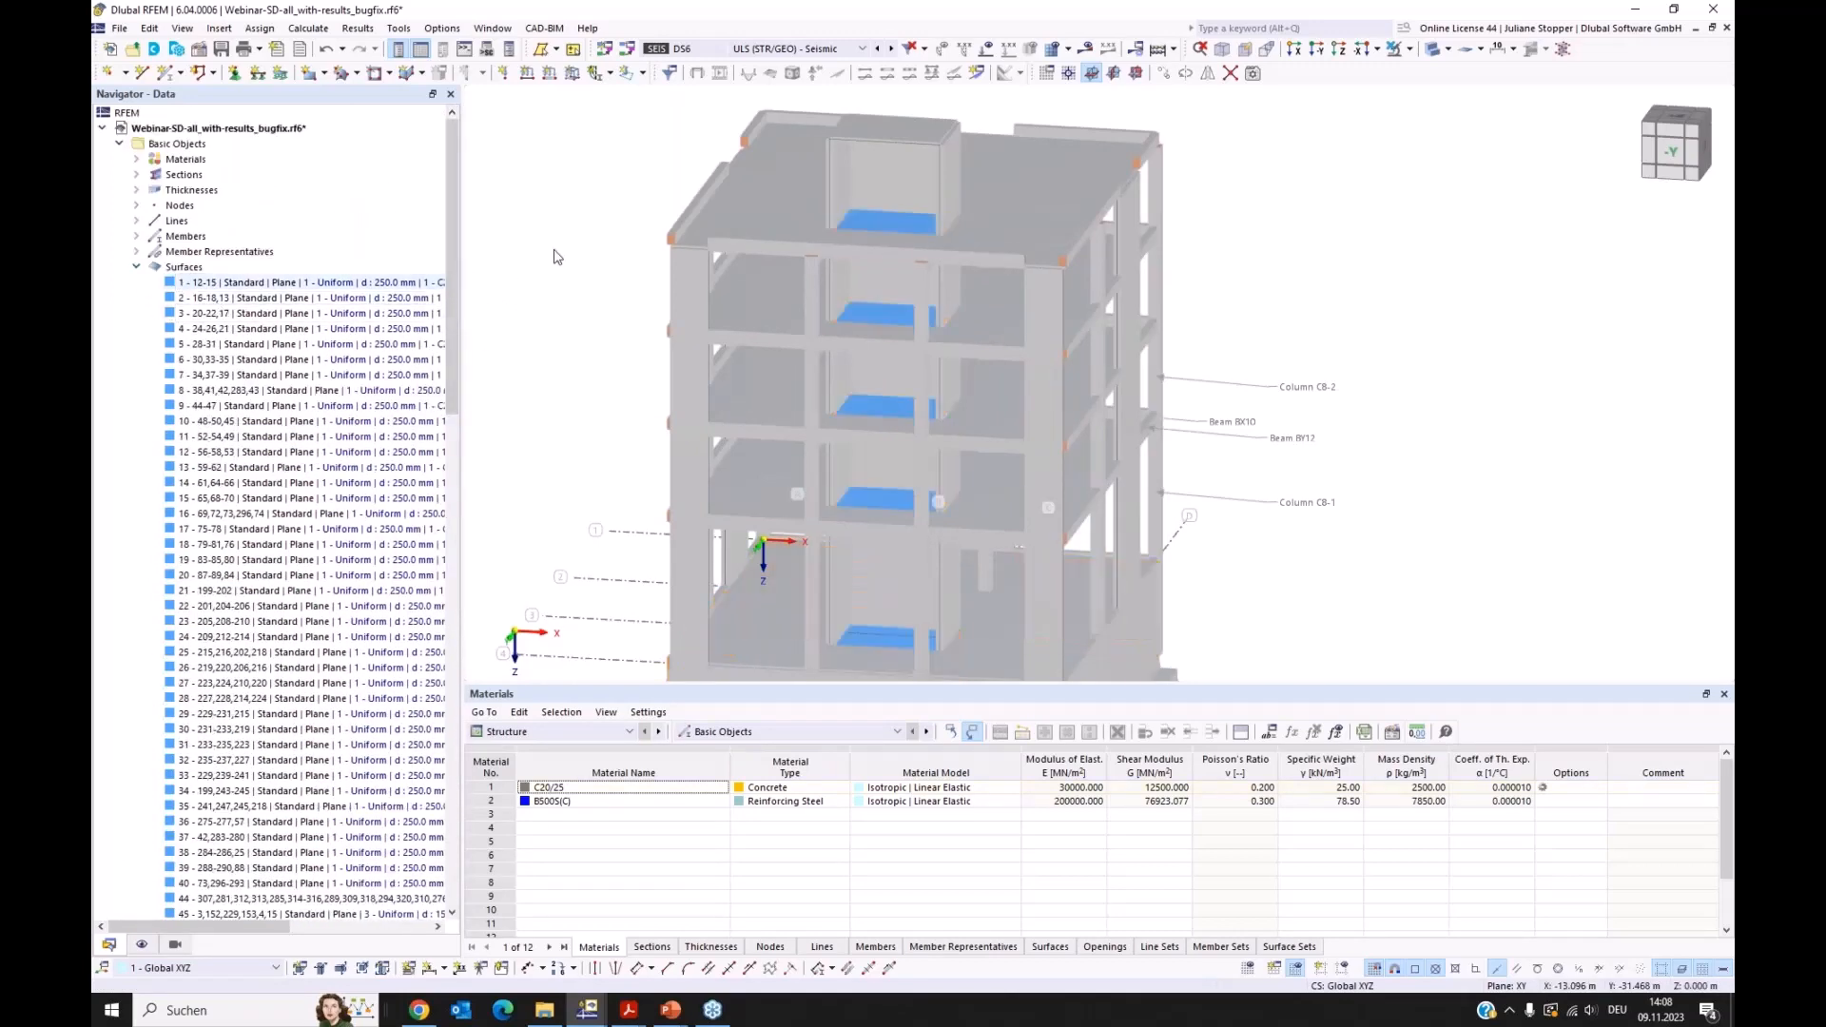
left_click(136, 267)
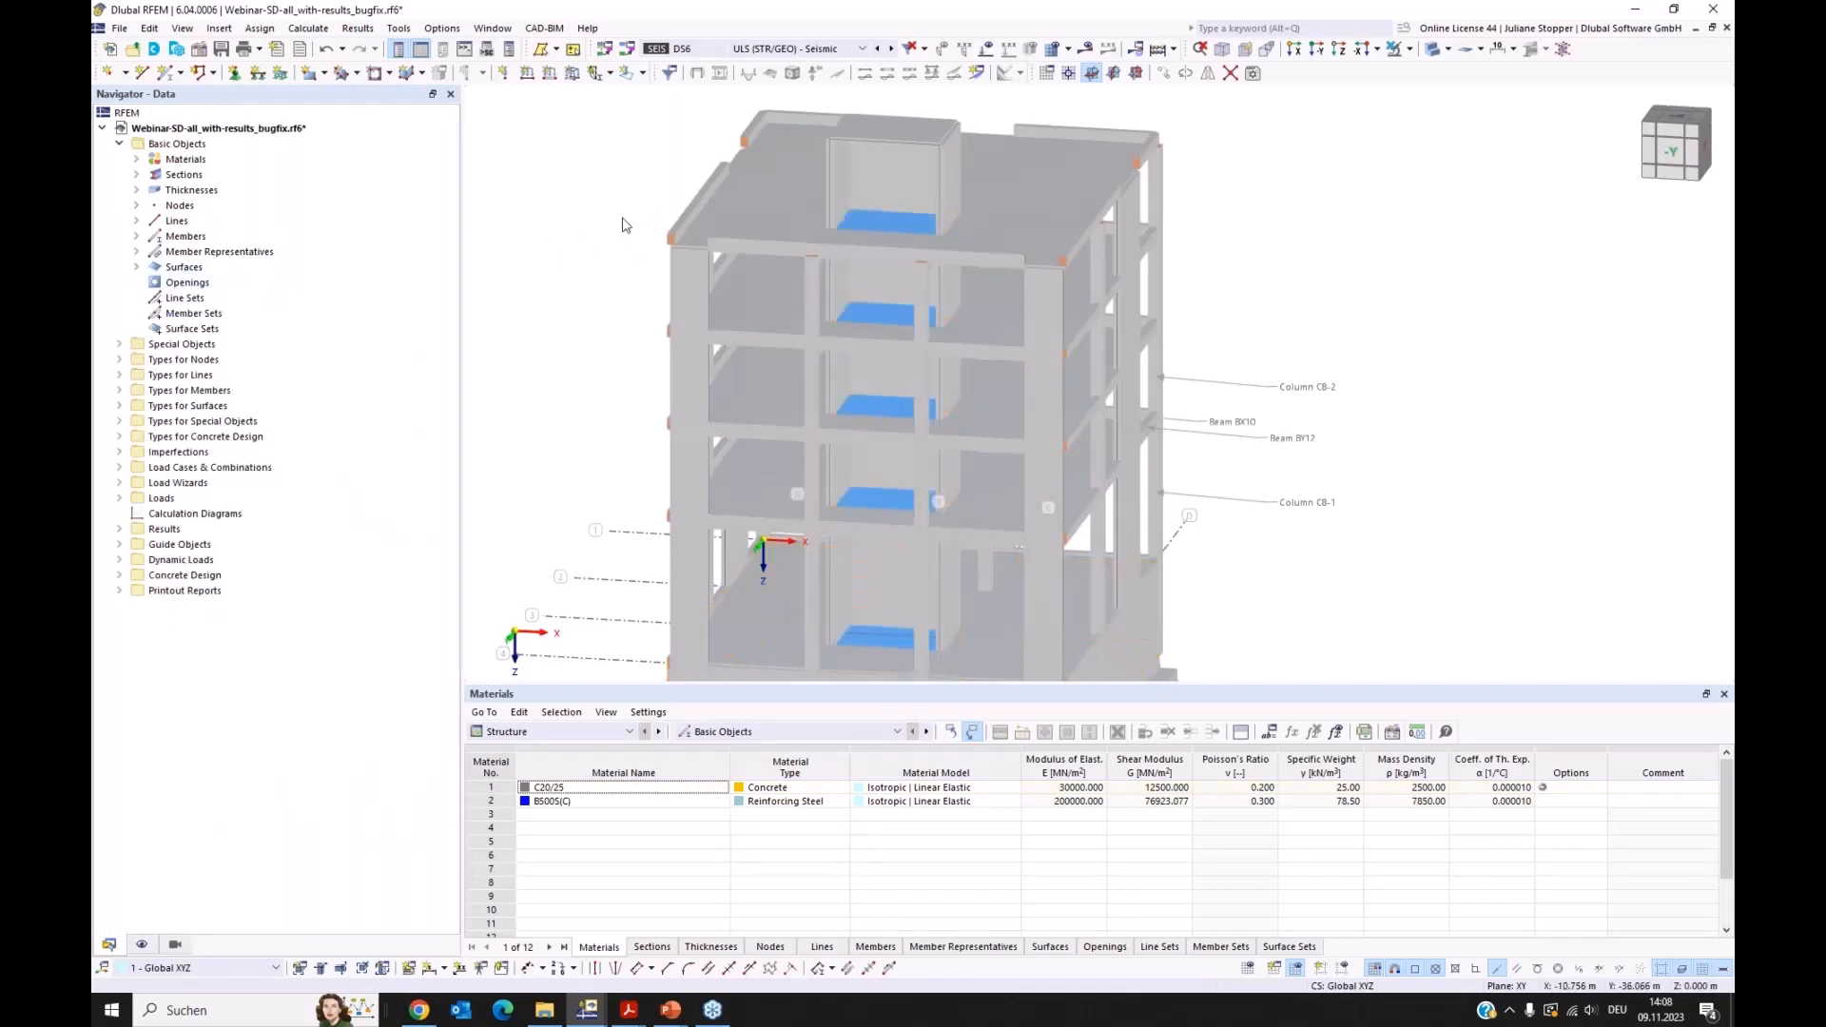
Step: Enable the display of types for nodes and types for members, and inspect the underside of the foundation
scroll(618, 214, "down", 3)
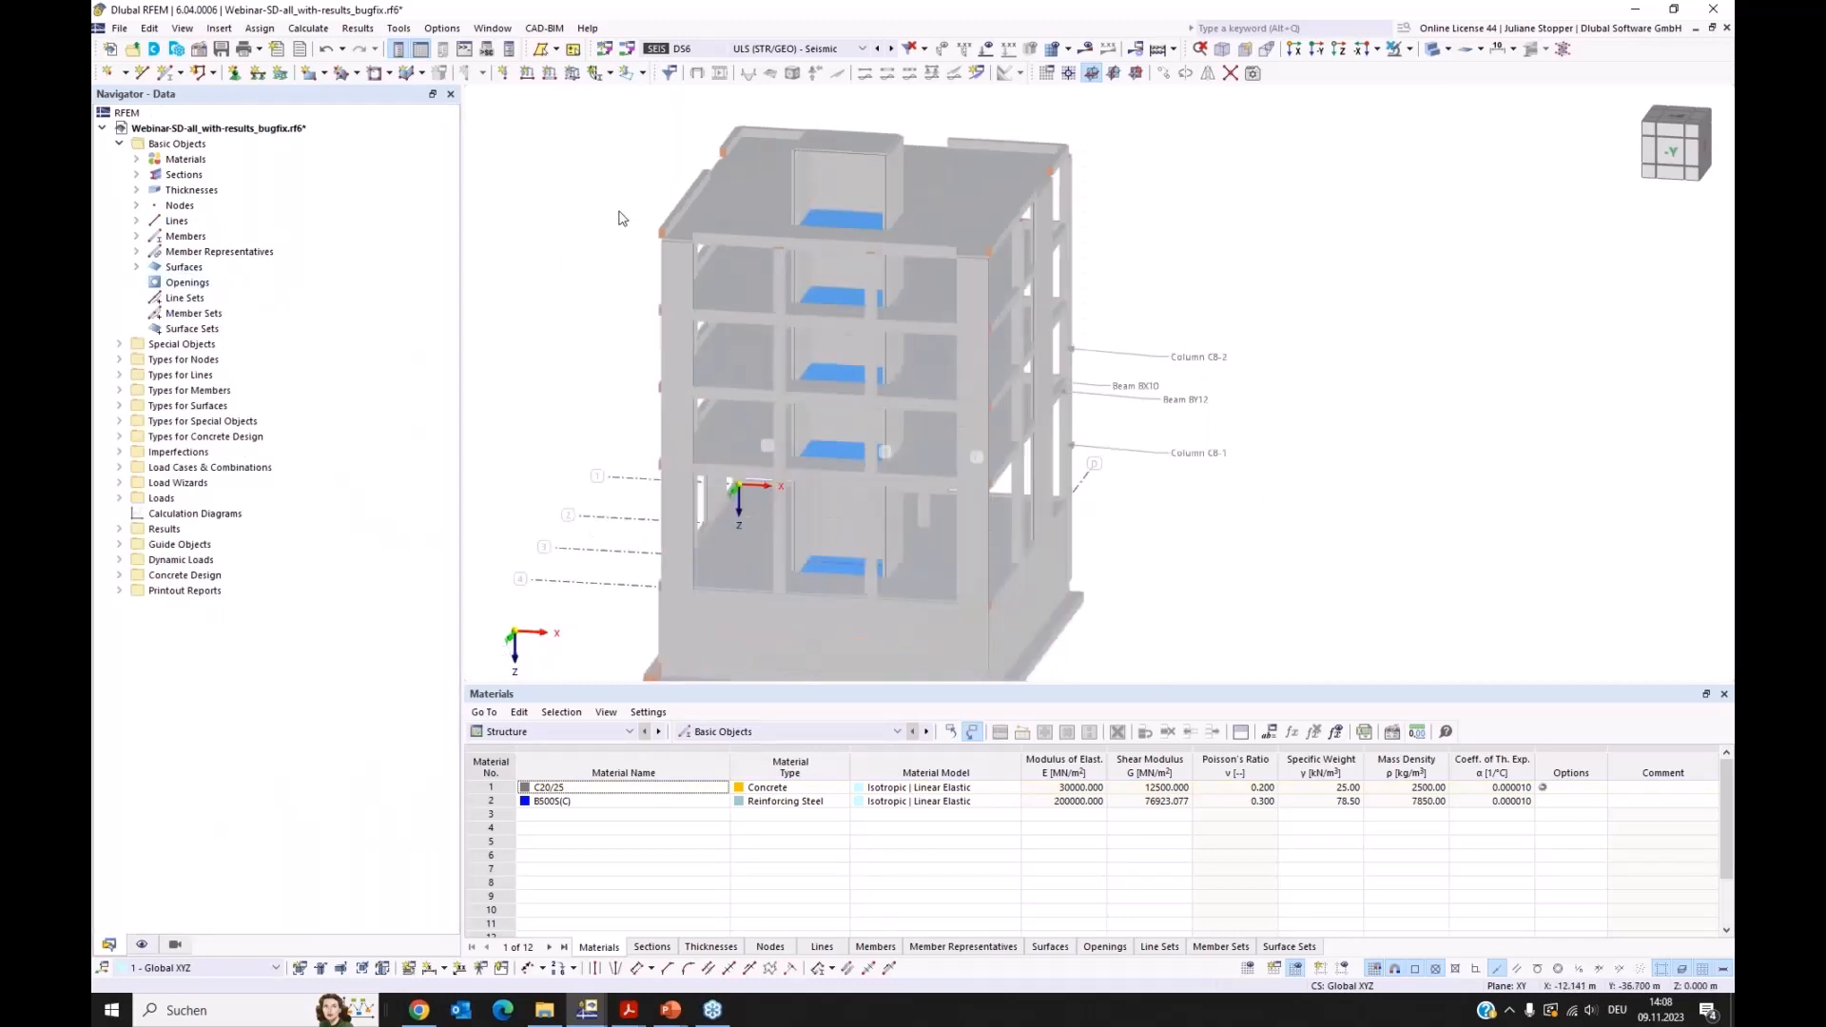
middle_click_drag(618, 285, 597, 287, "ctrl")
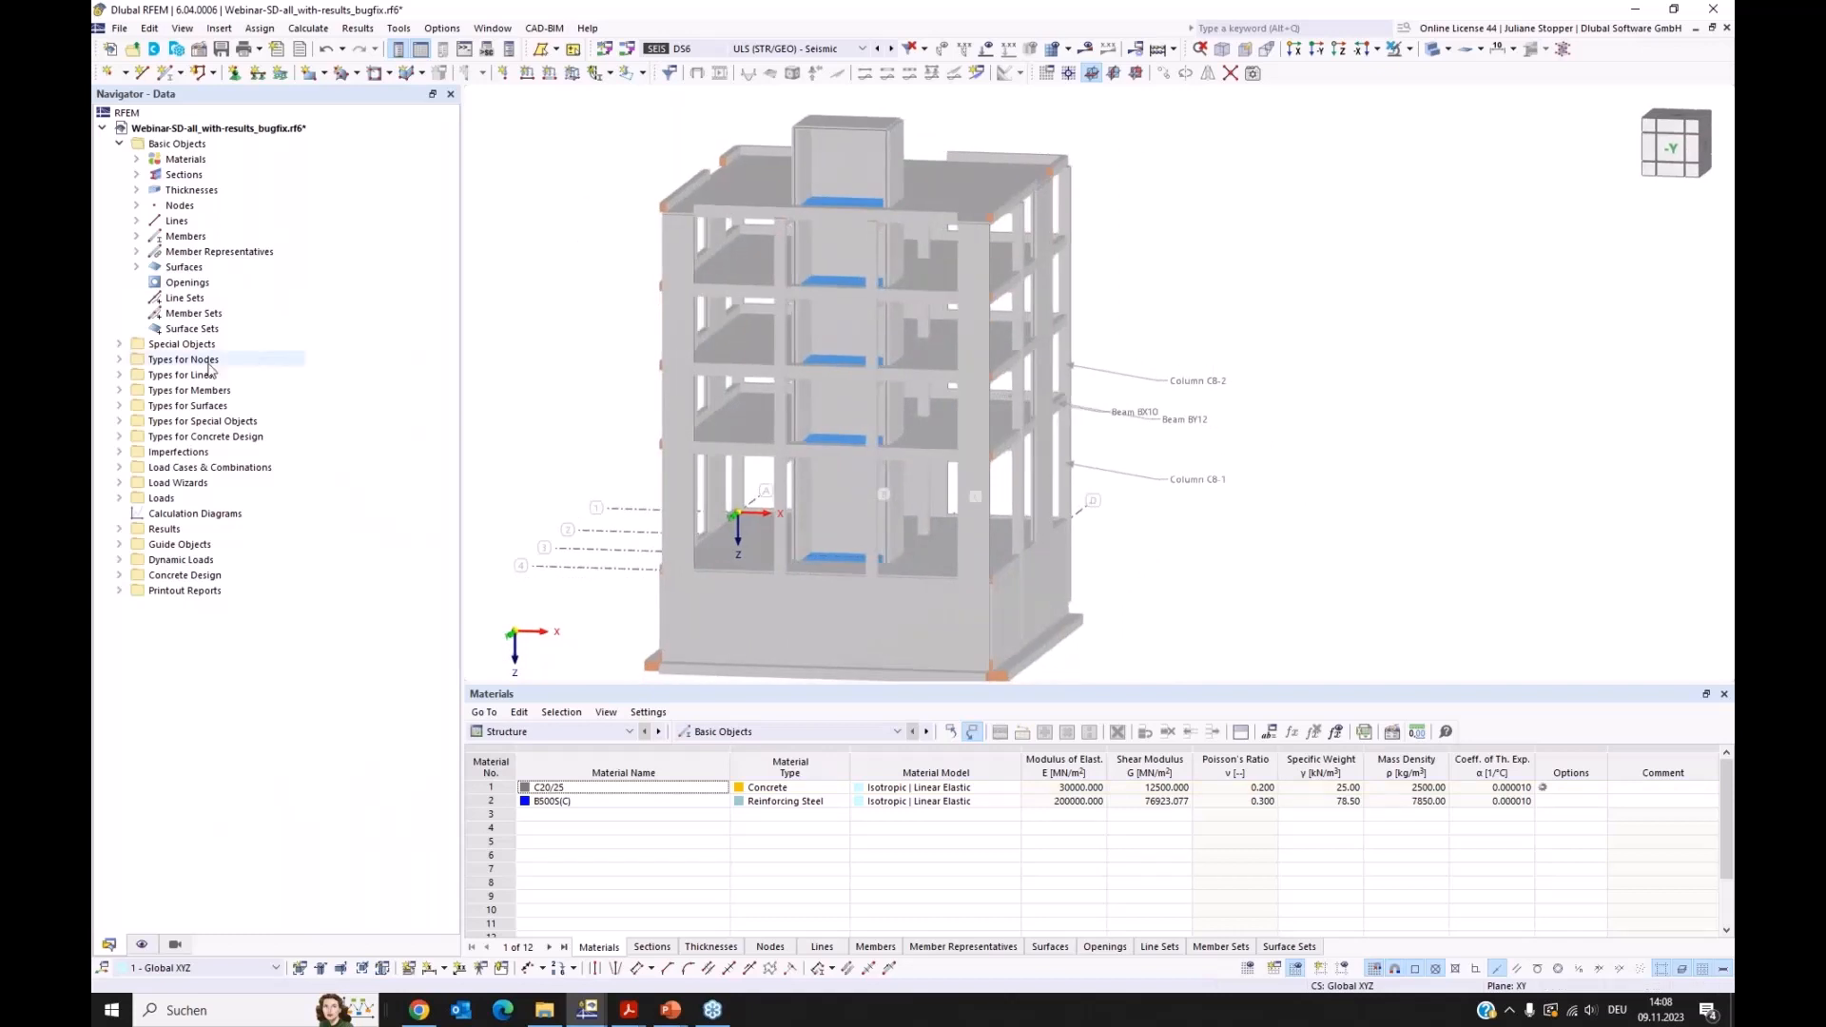
left_click(119, 360)
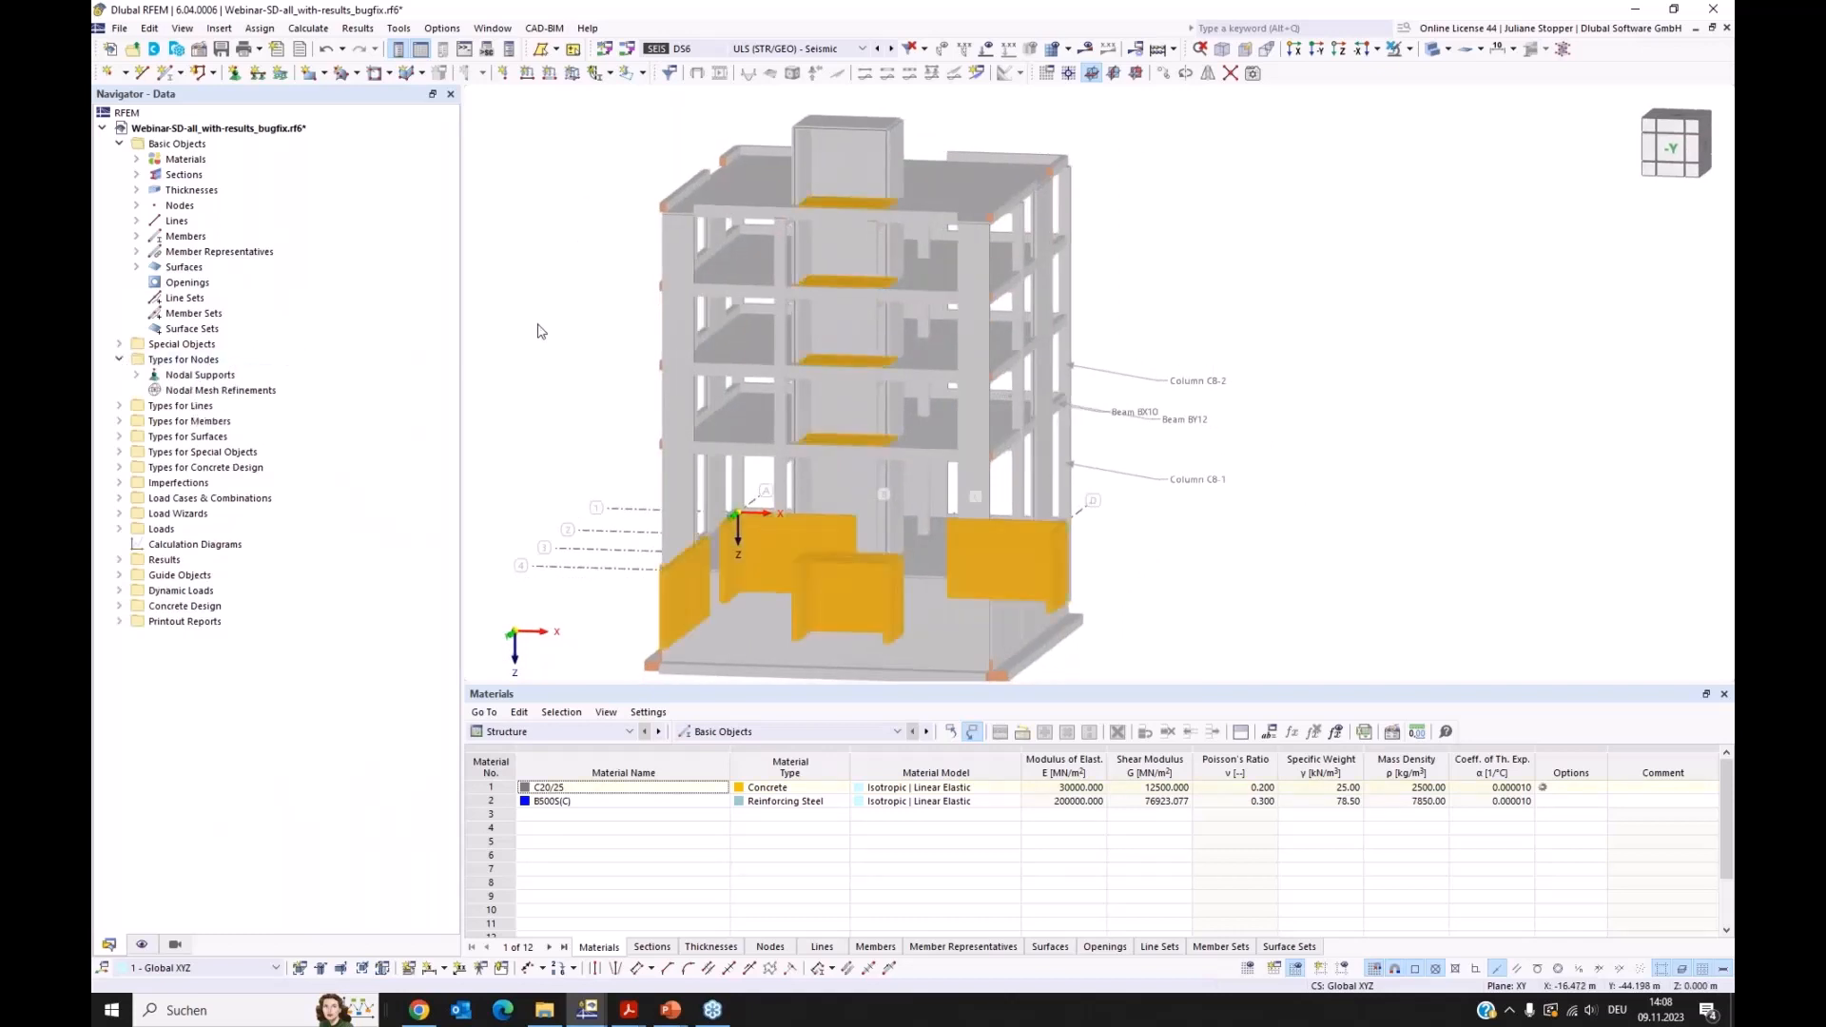
scroll(533, 329, "down", 2)
middle_click_drag(646, 564, 630, 522, "ctrl")
left_click(142, 944)
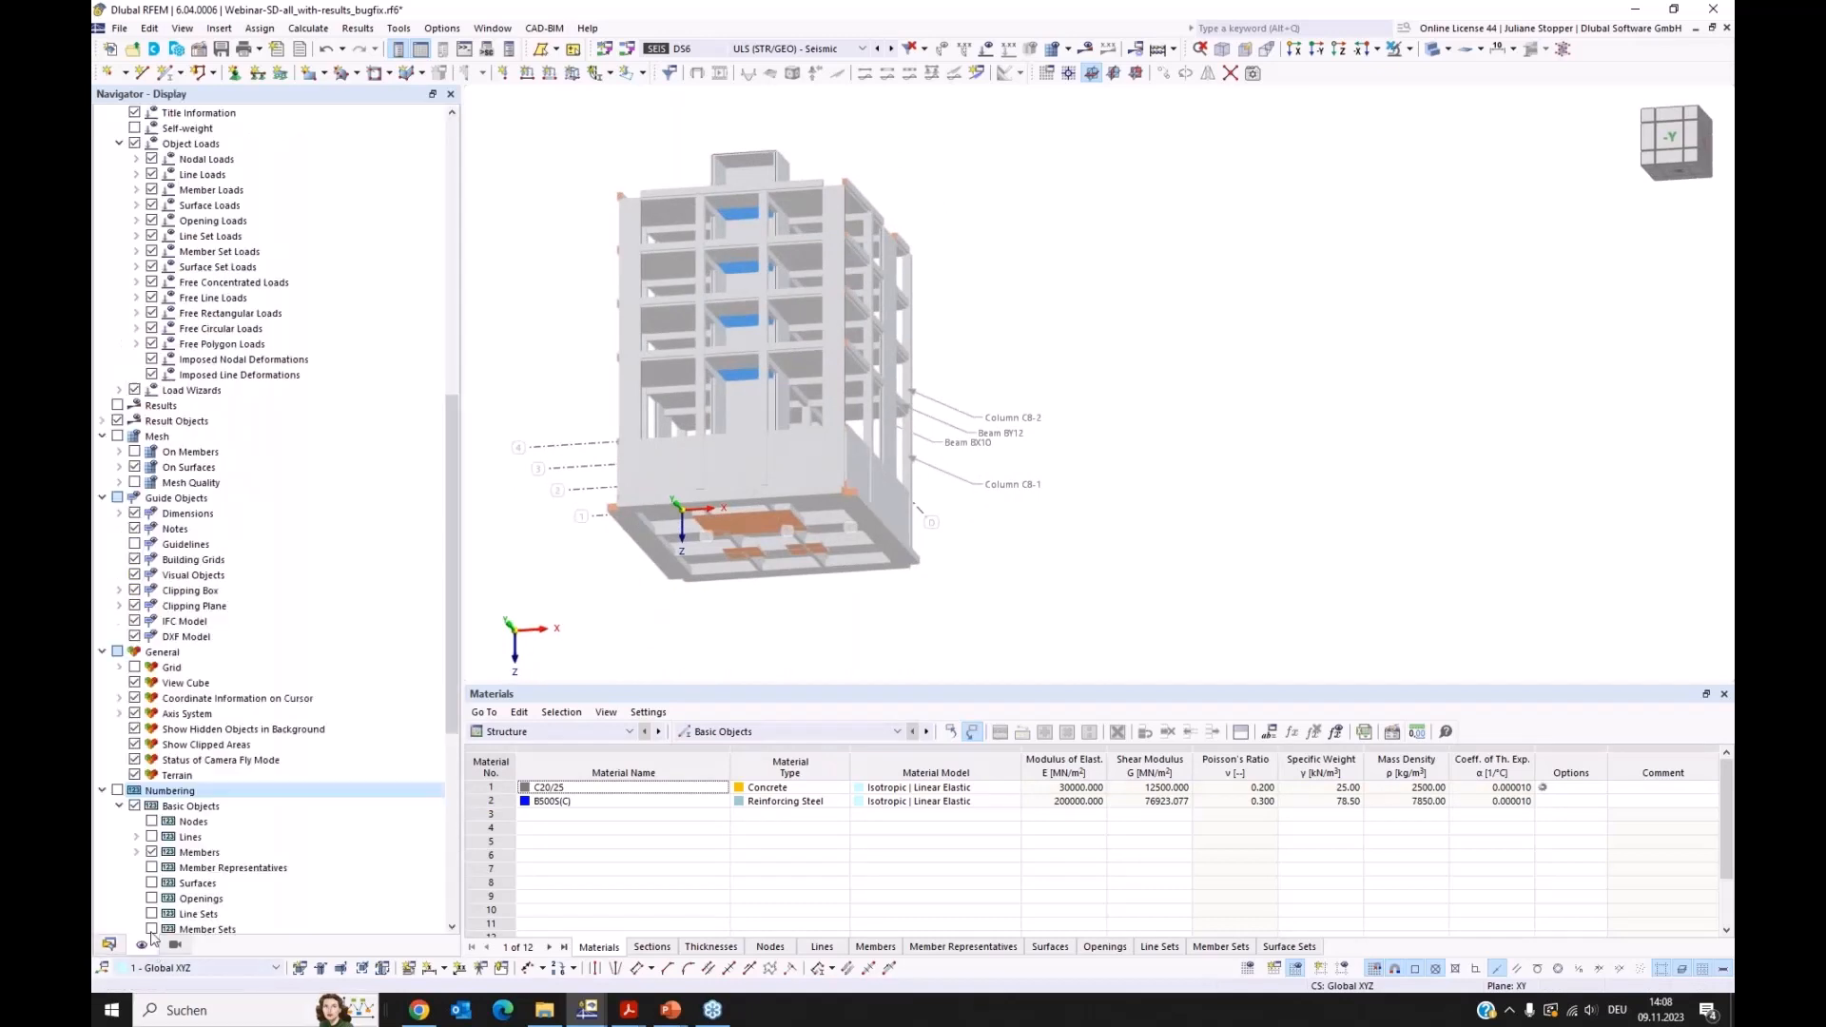
scroll(213, 459, "down", 8)
scroll(214, 459, "up", 6)
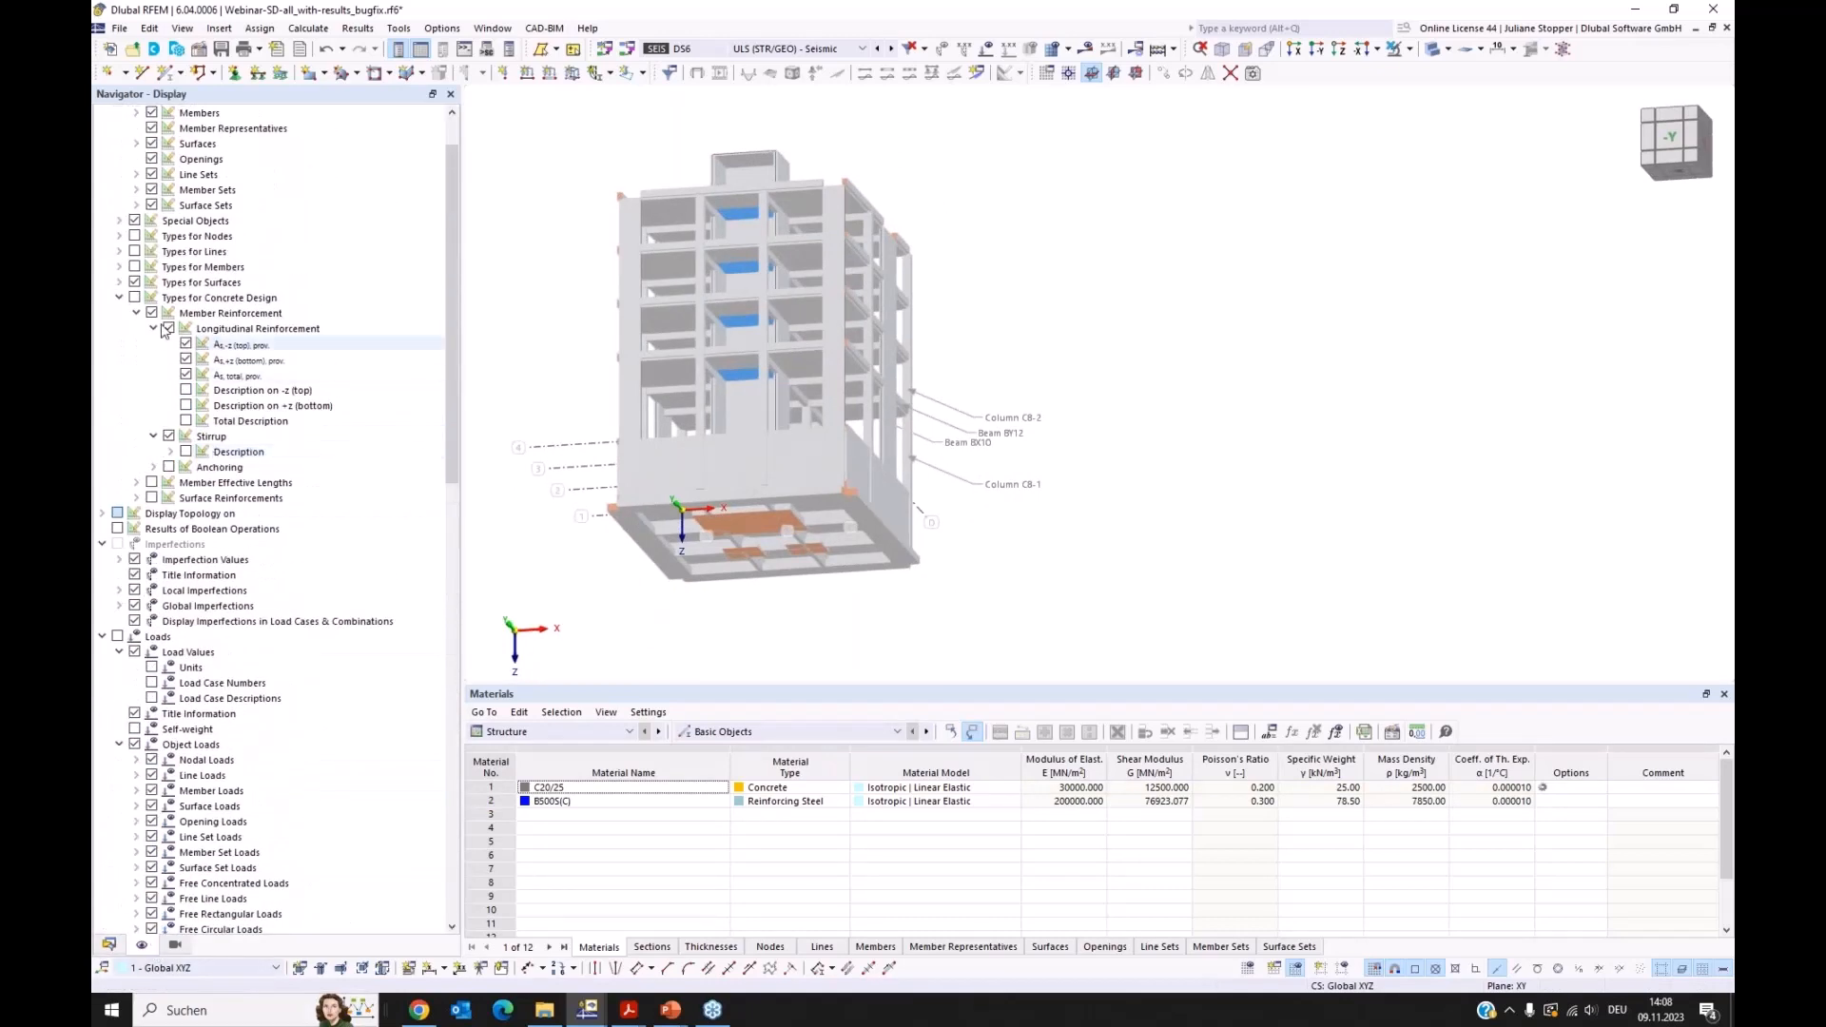
left_click(134, 237)
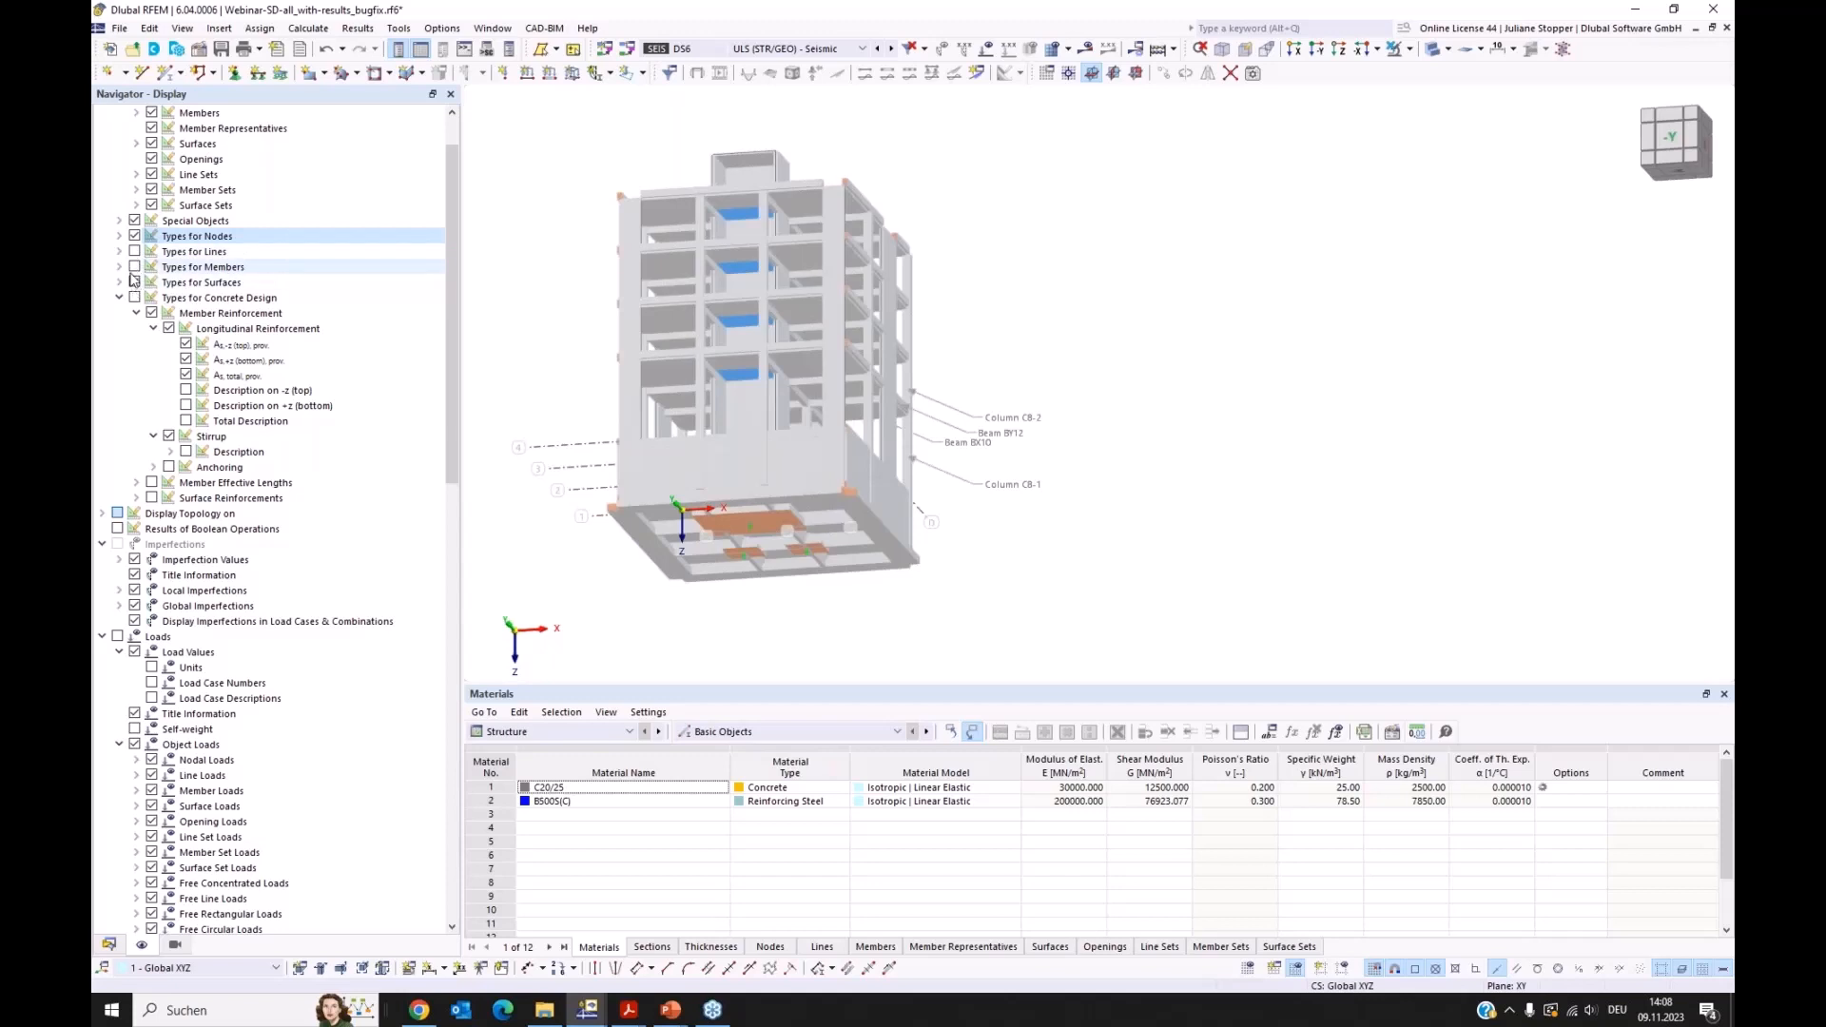
left_click(134, 267)
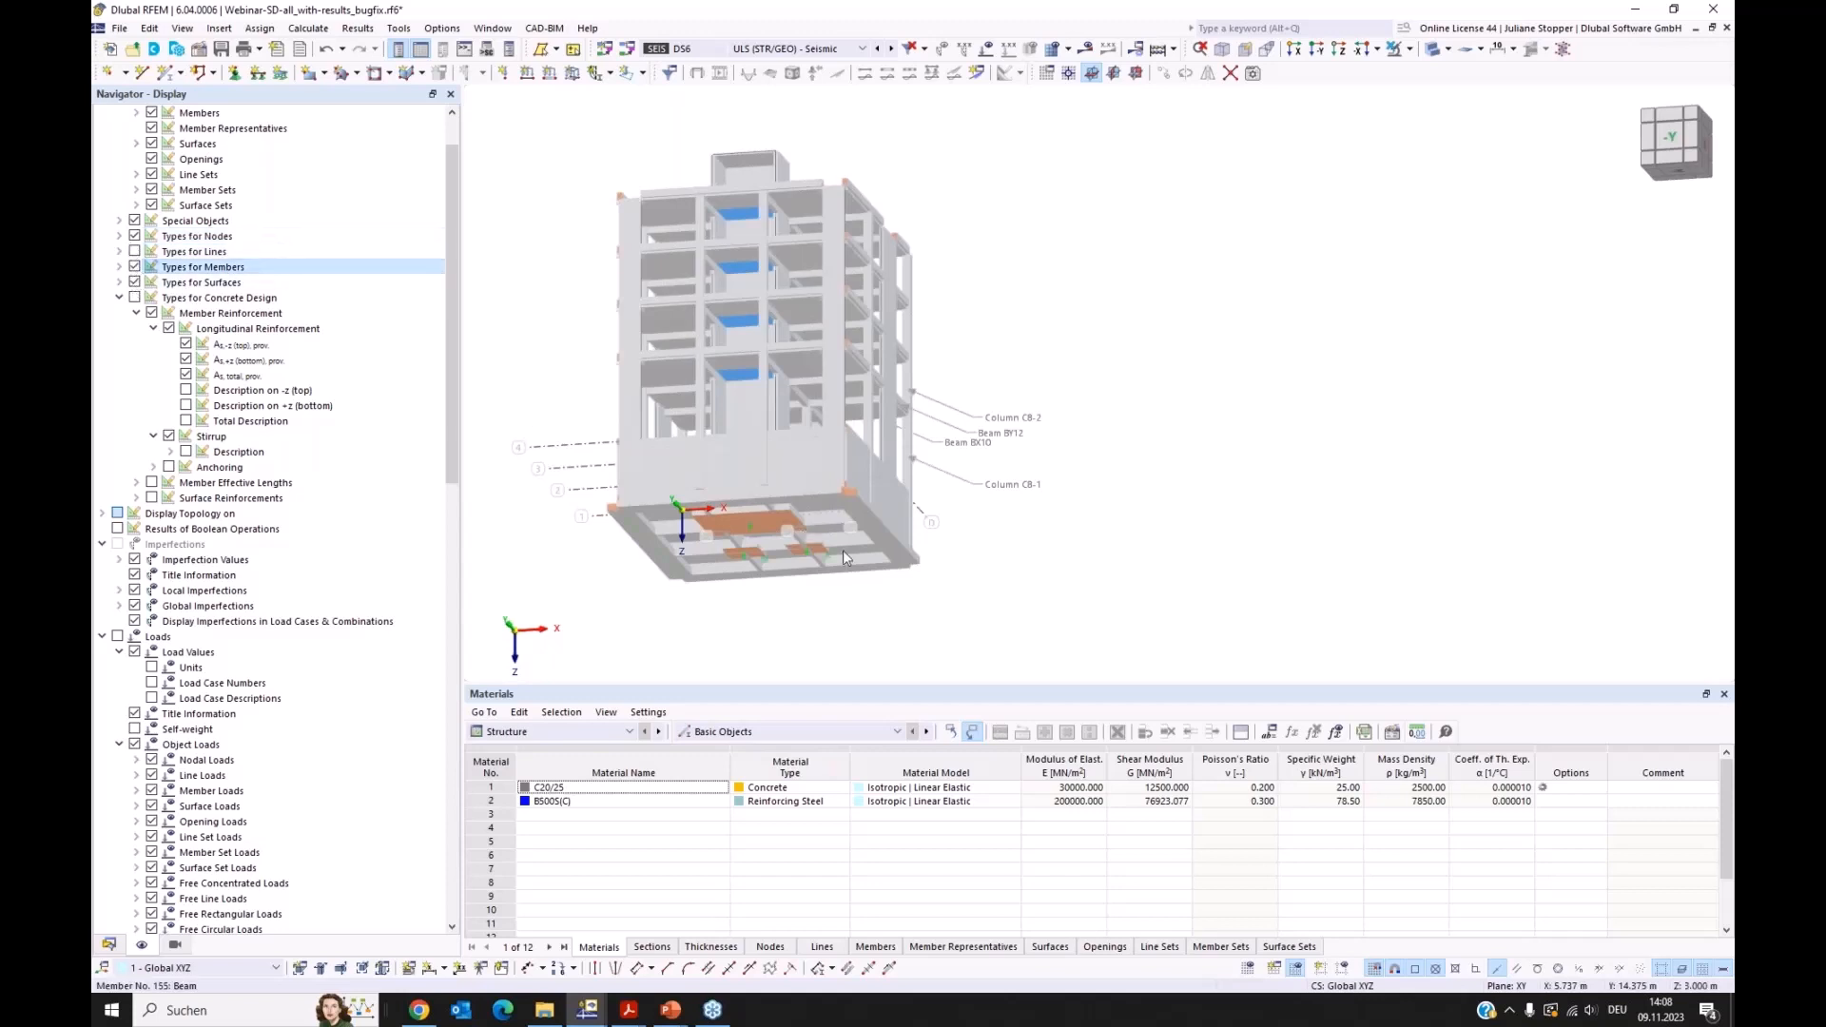
scroll(797, 560, "up", 4)
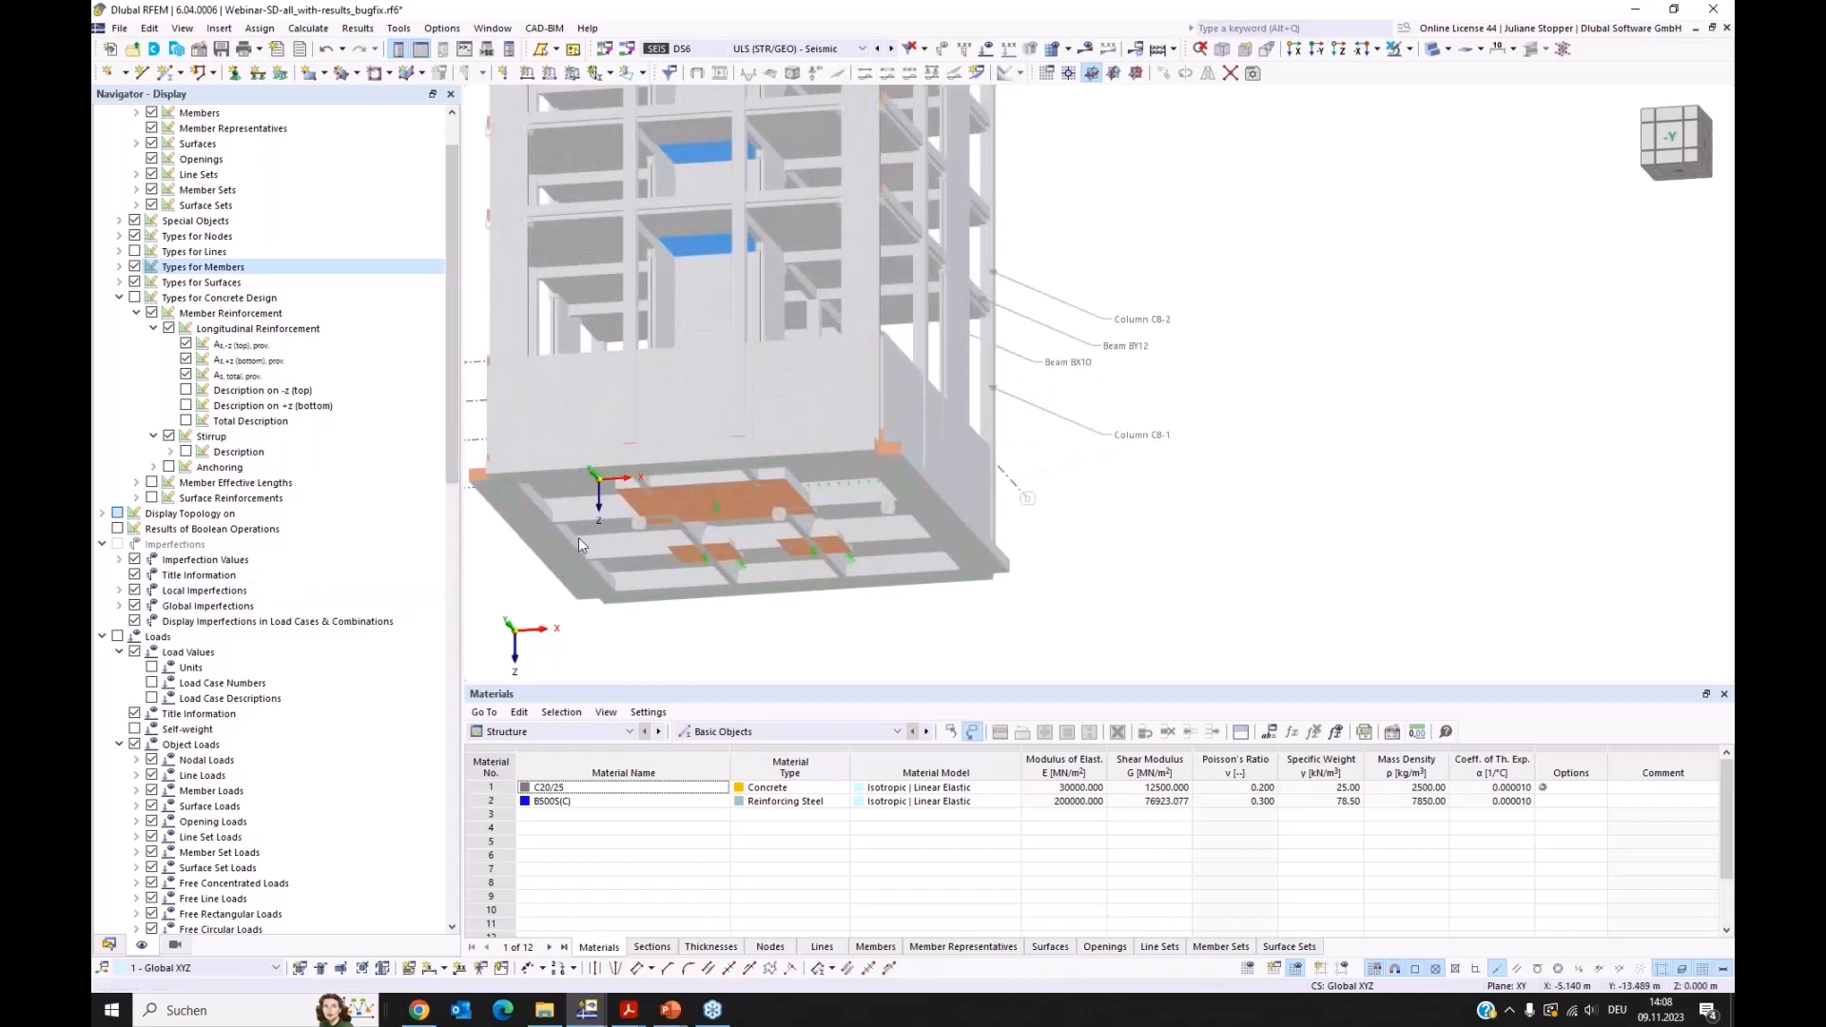
middle_click_drag(587, 559, 679, 567, "ctrl")
Step: Return to the model data with the whole building in view and activate load case LC1 Self-weight
left_click(114, 944)
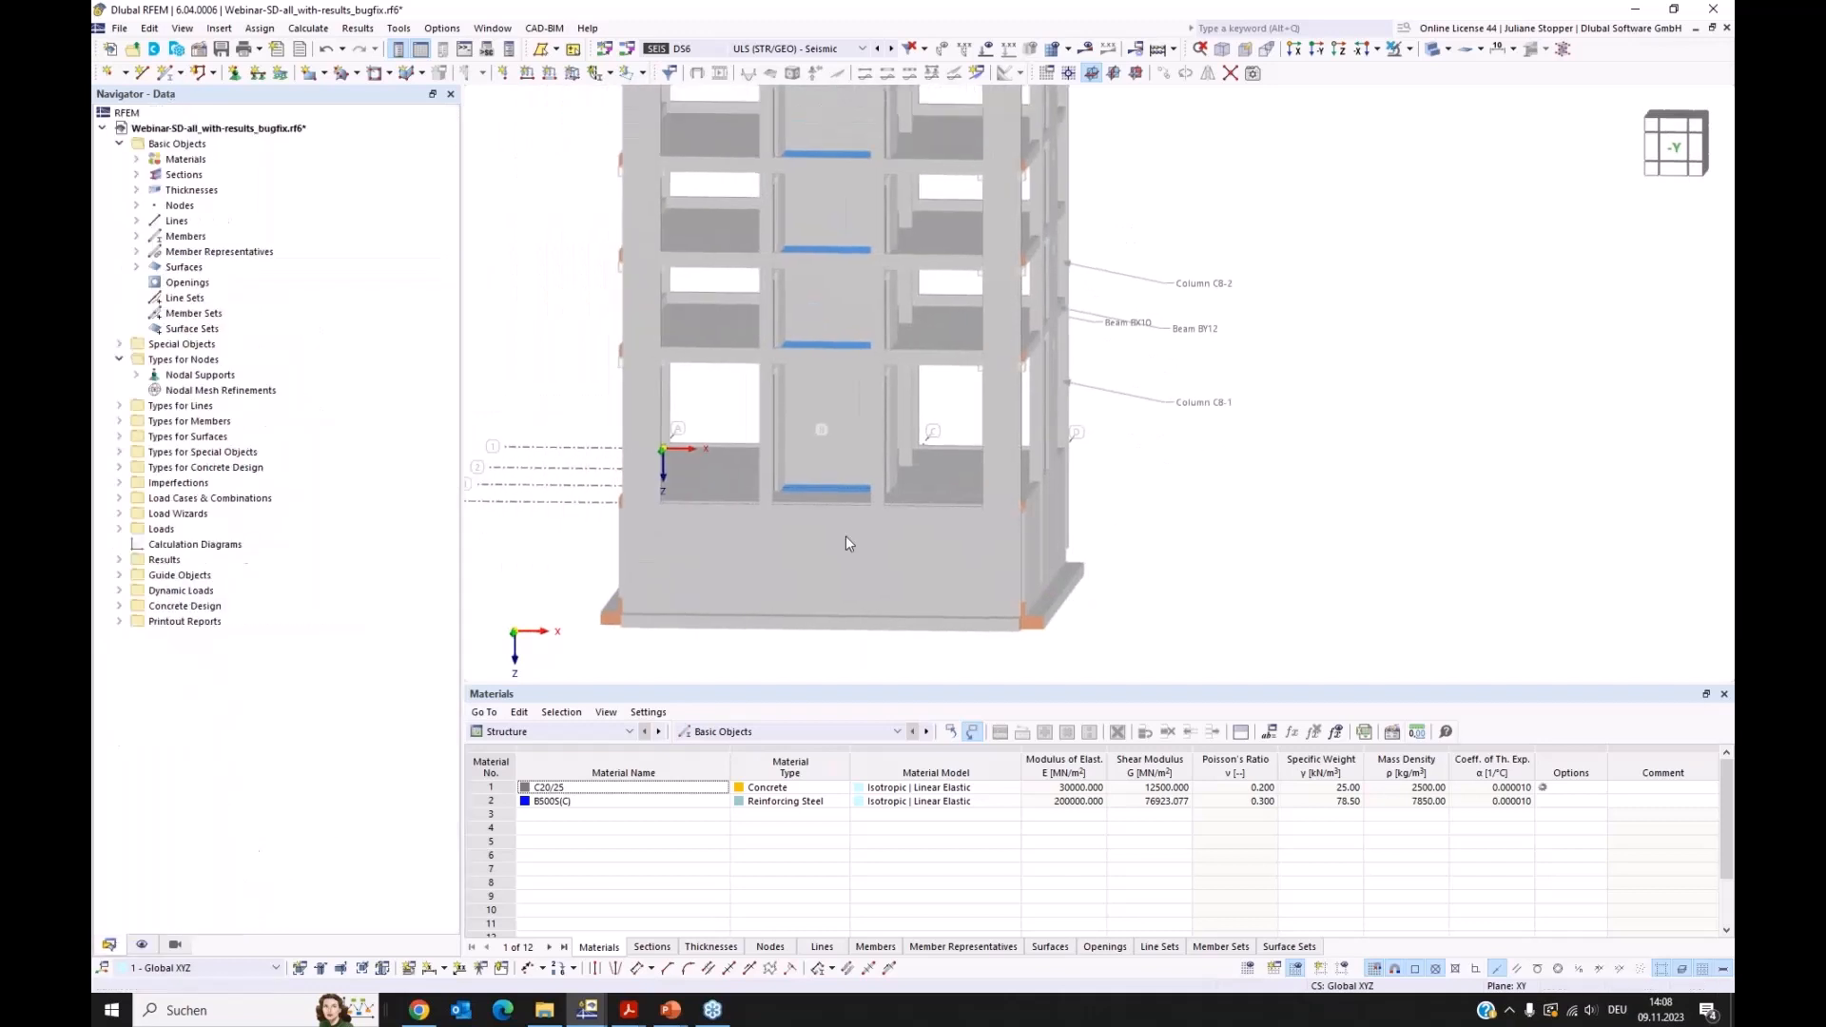
scroll(899, 455, "down", 2)
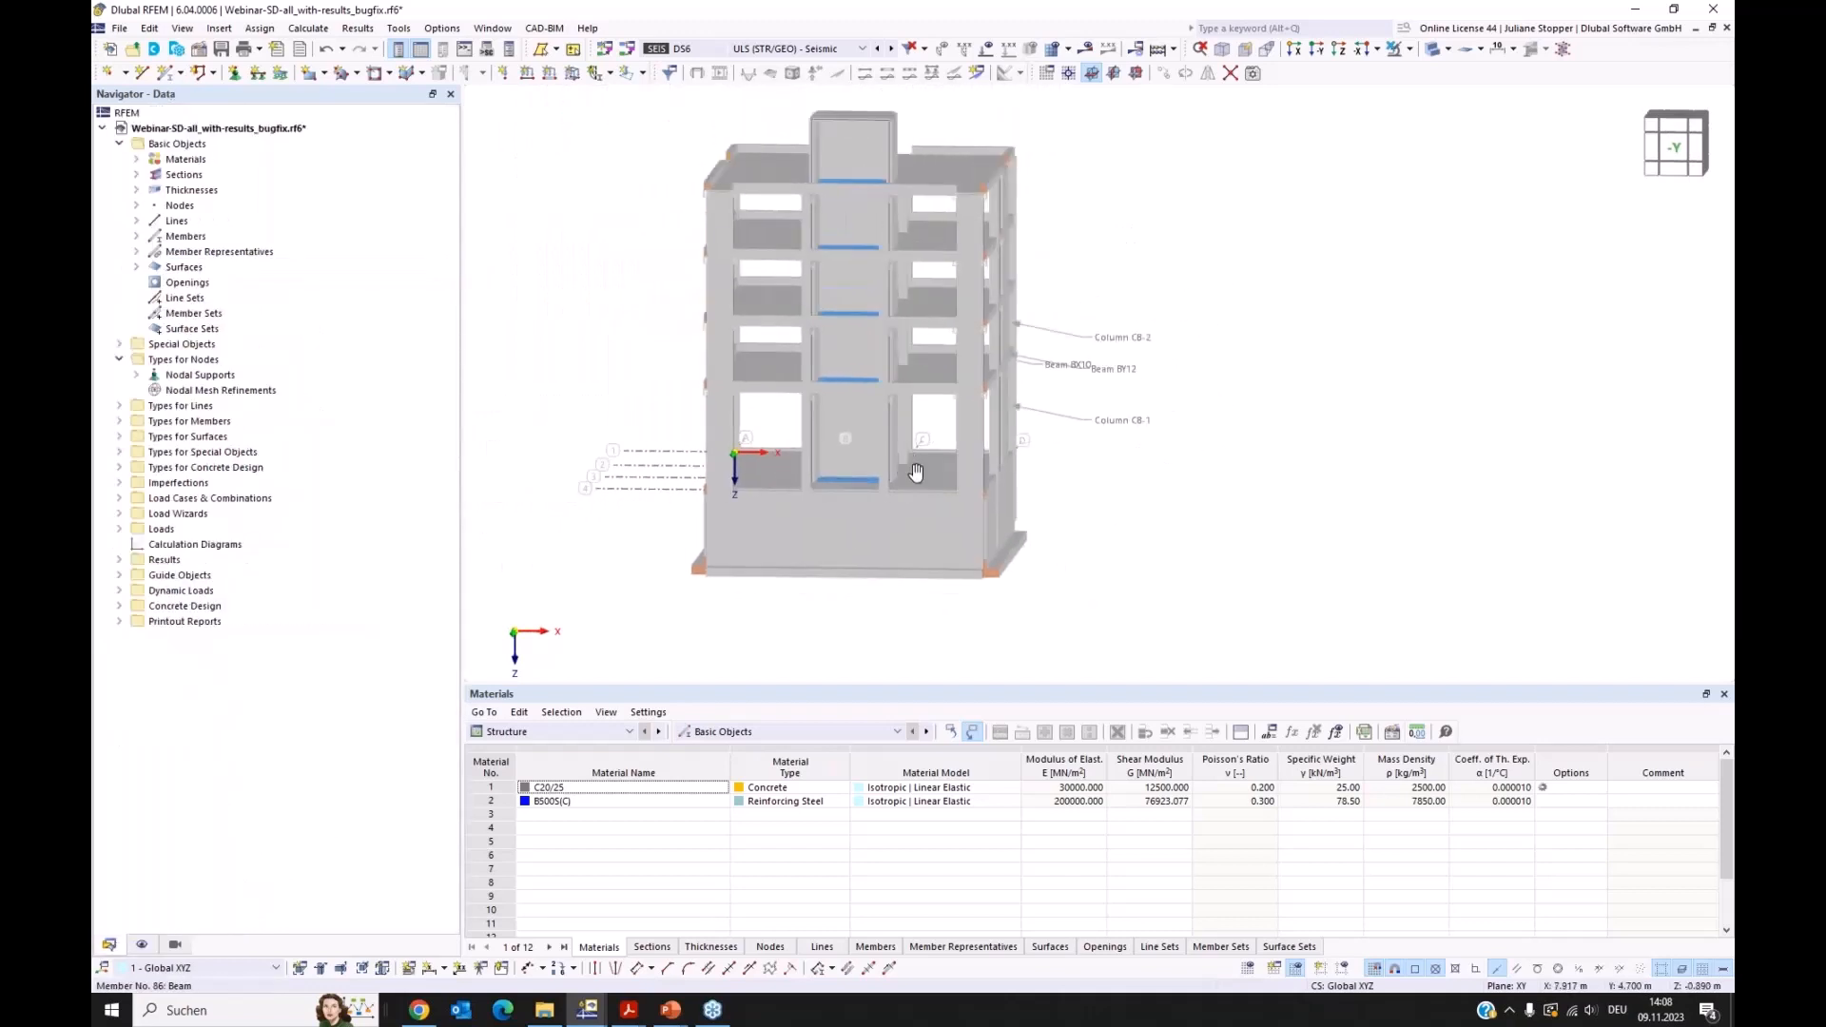
middle_click_drag(916, 473, 933, 505)
middle_click_drag(1047, 538, 1010, 539, "ctrl")
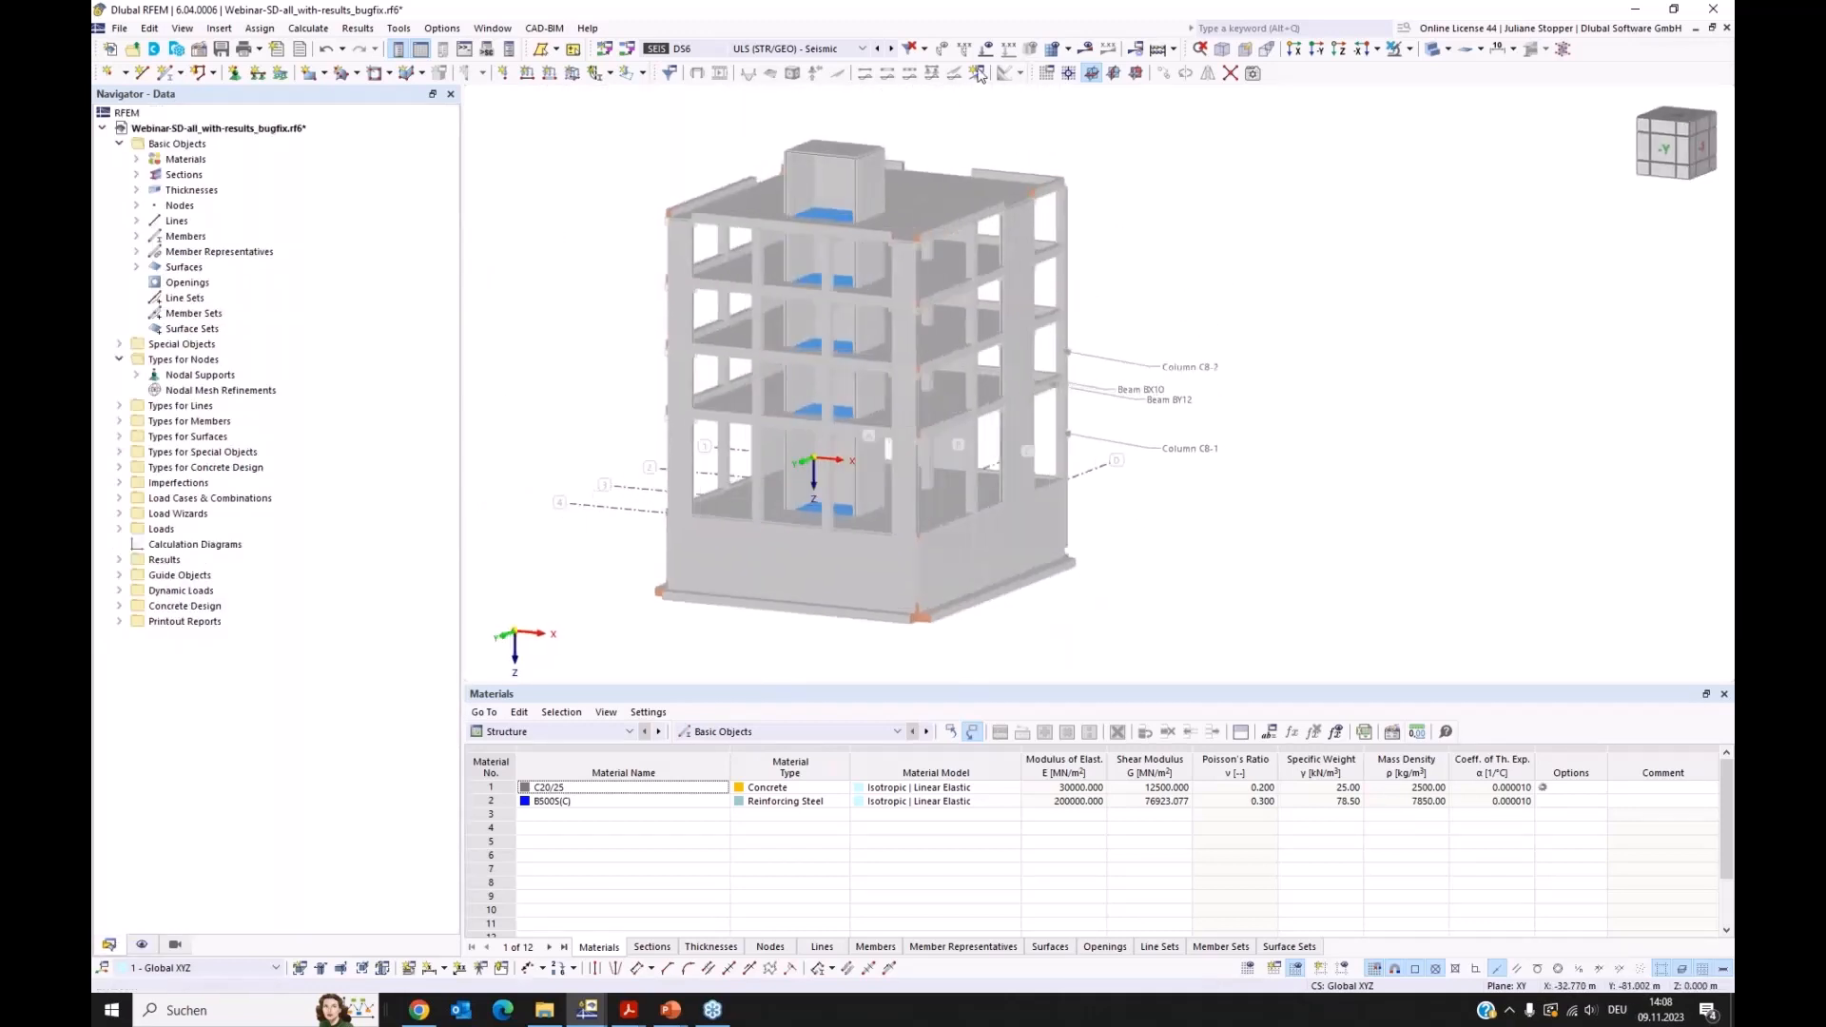
left_click(830, 49)
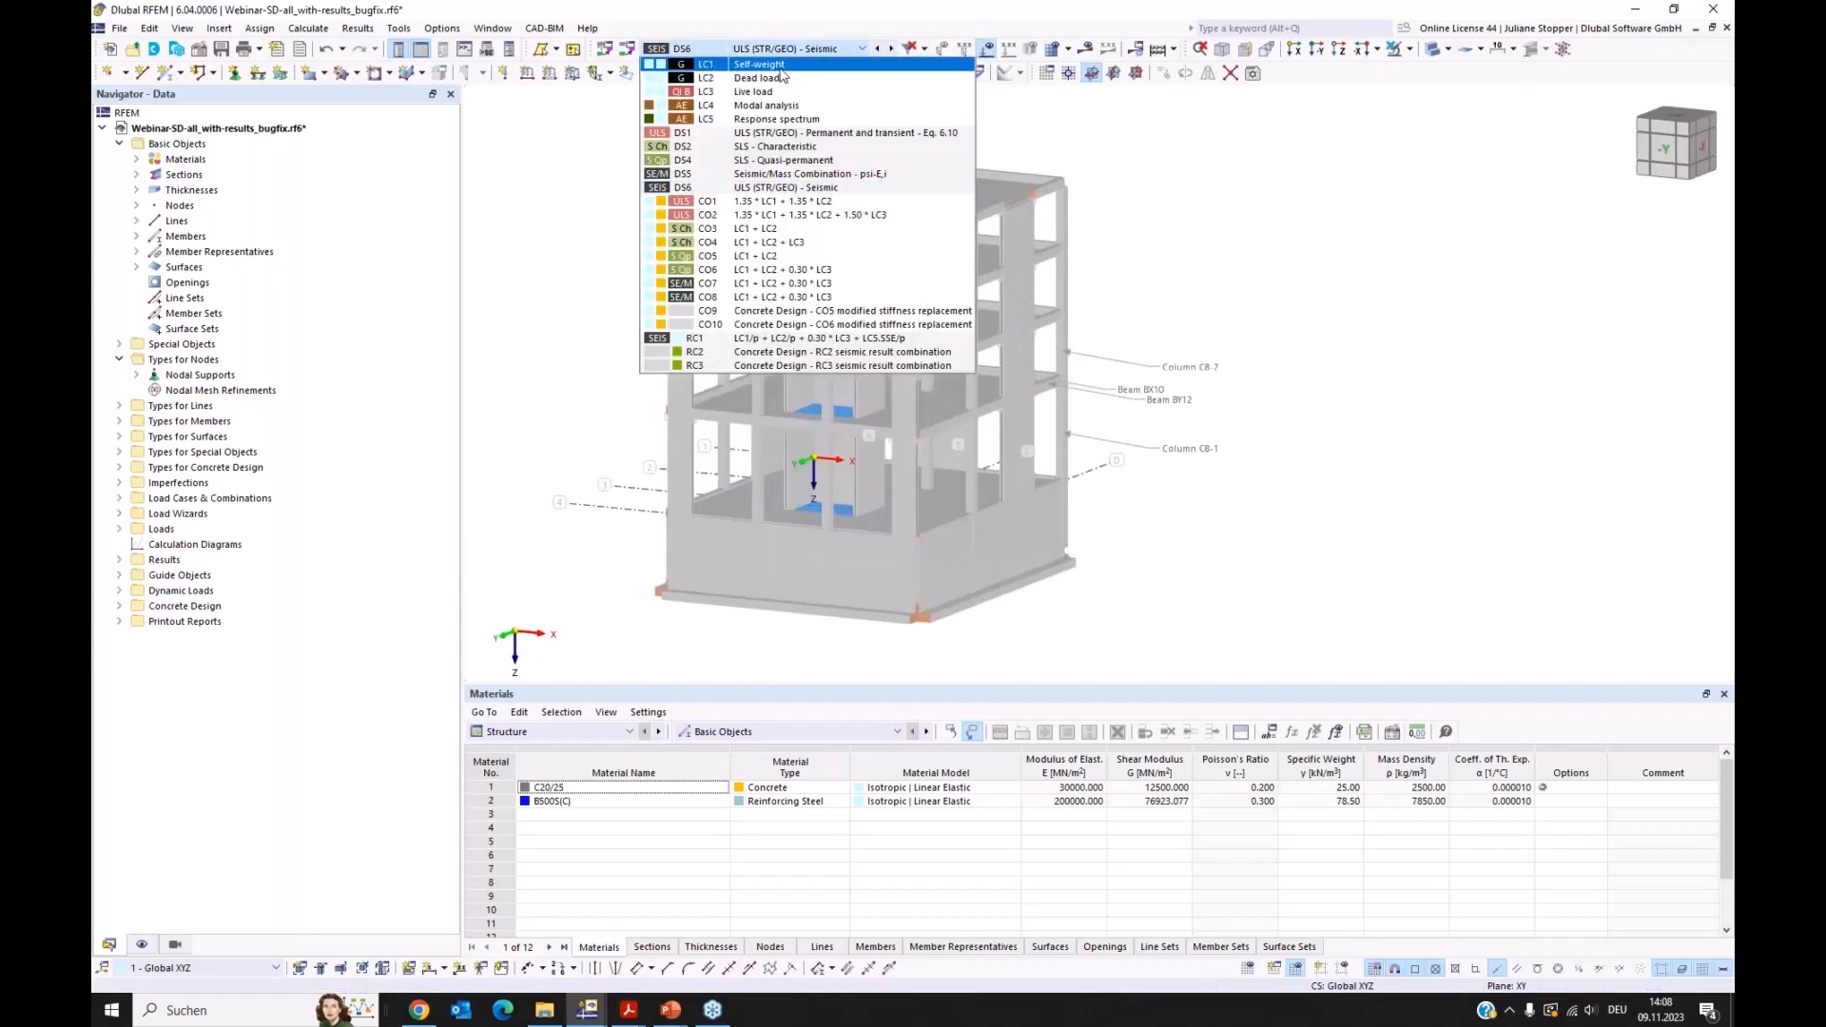
left_click(785, 66)
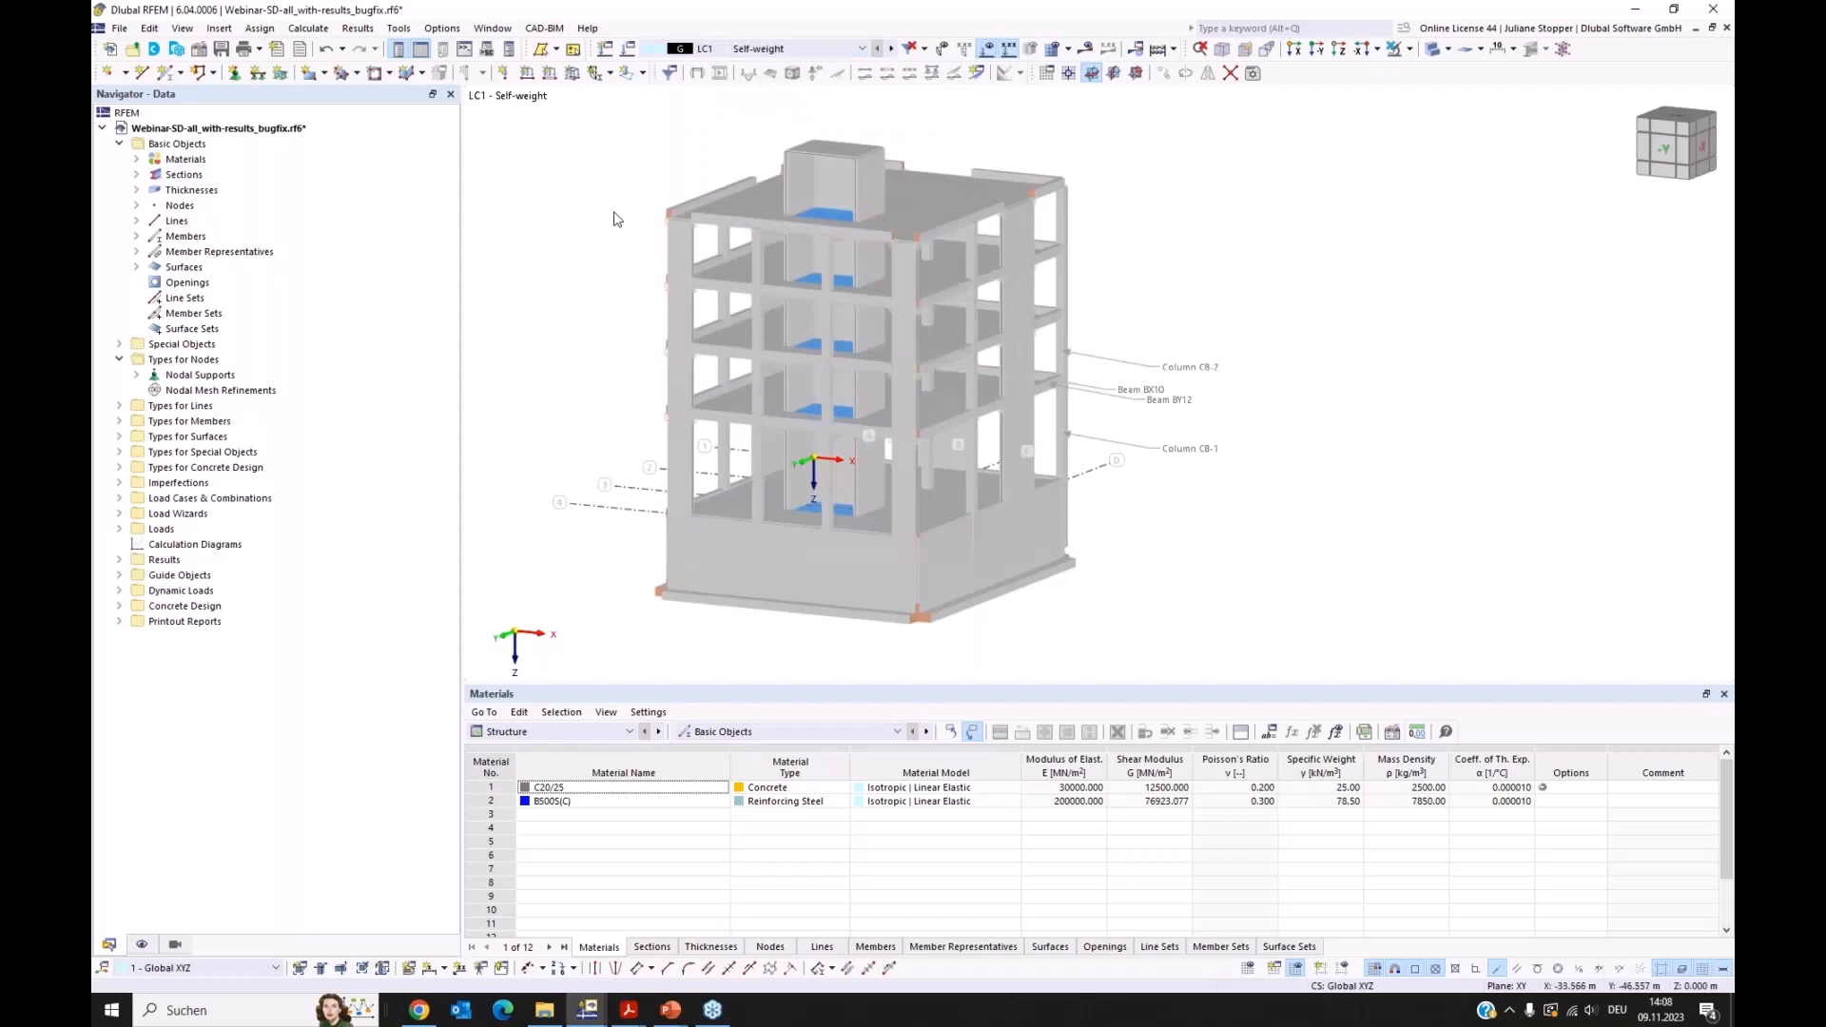
Step: Turn on the display of self-weight loads and inspect them on the building's upper storeys
left_click(142, 945)
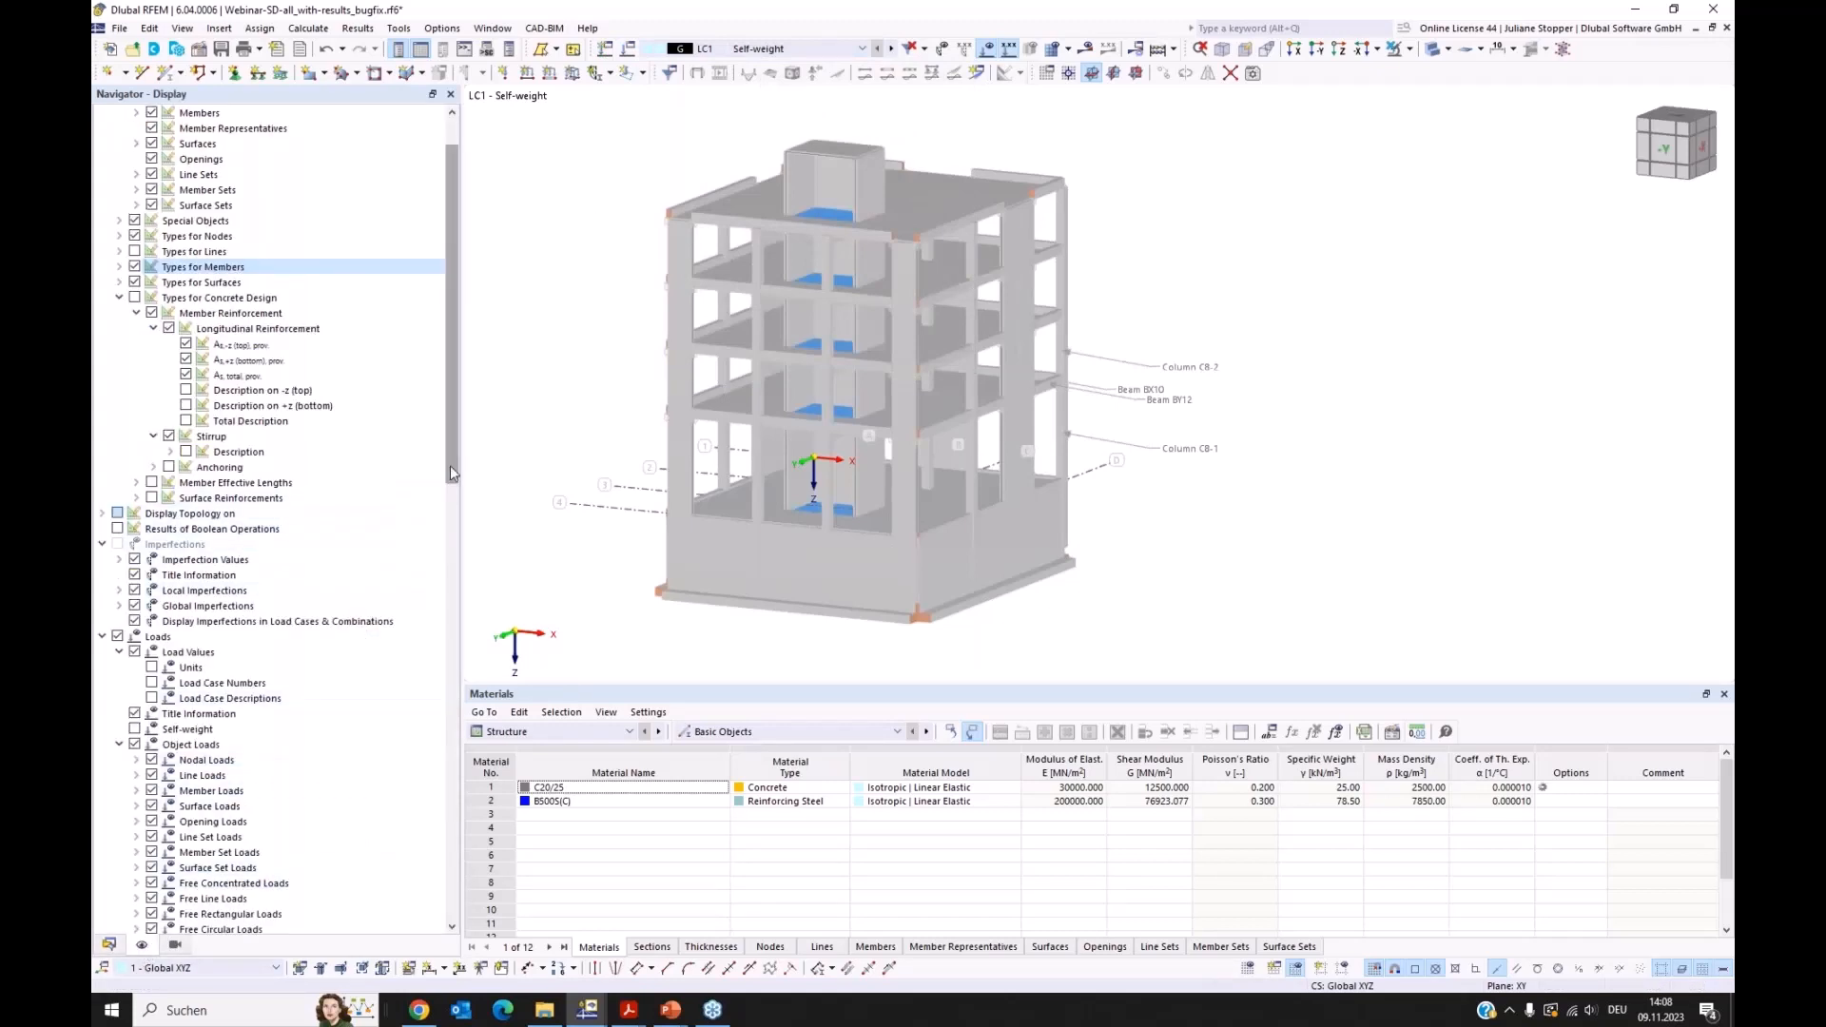
left_click_drag(452, 478, 452, 557)
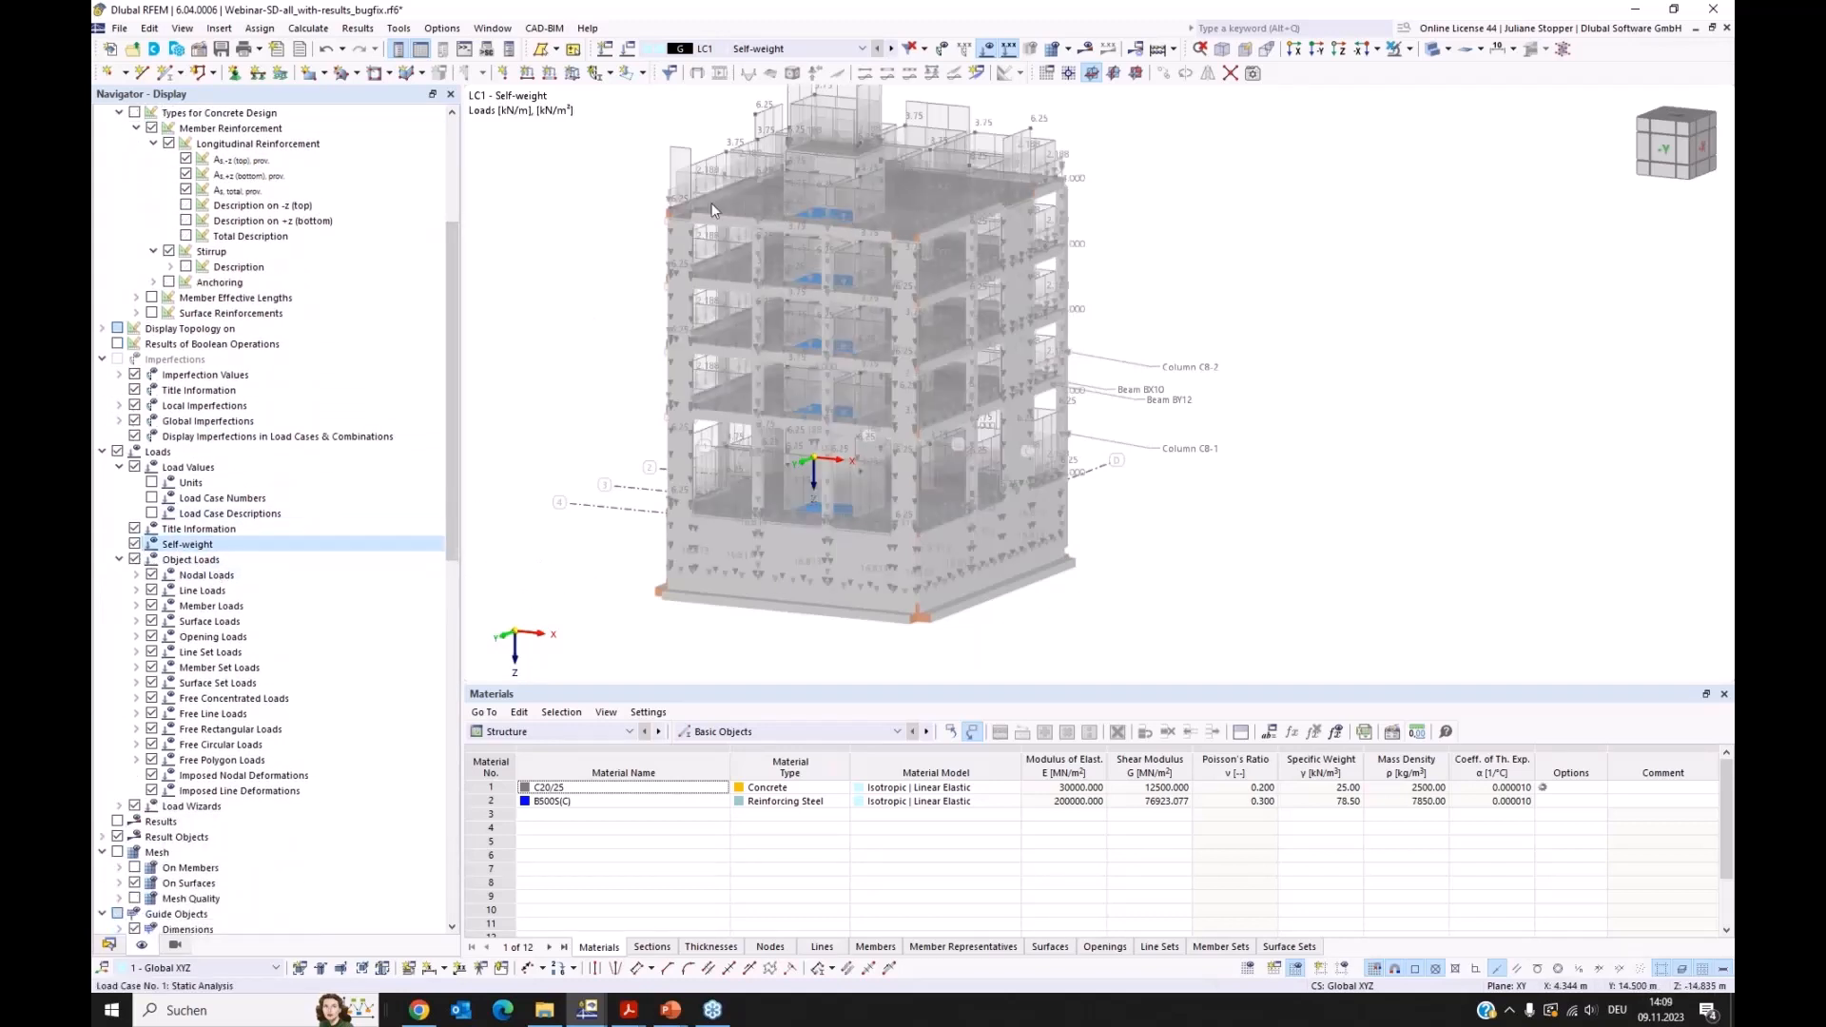
scroll(704, 203, "up", 5)
scroll(665, 249, "up", 3)
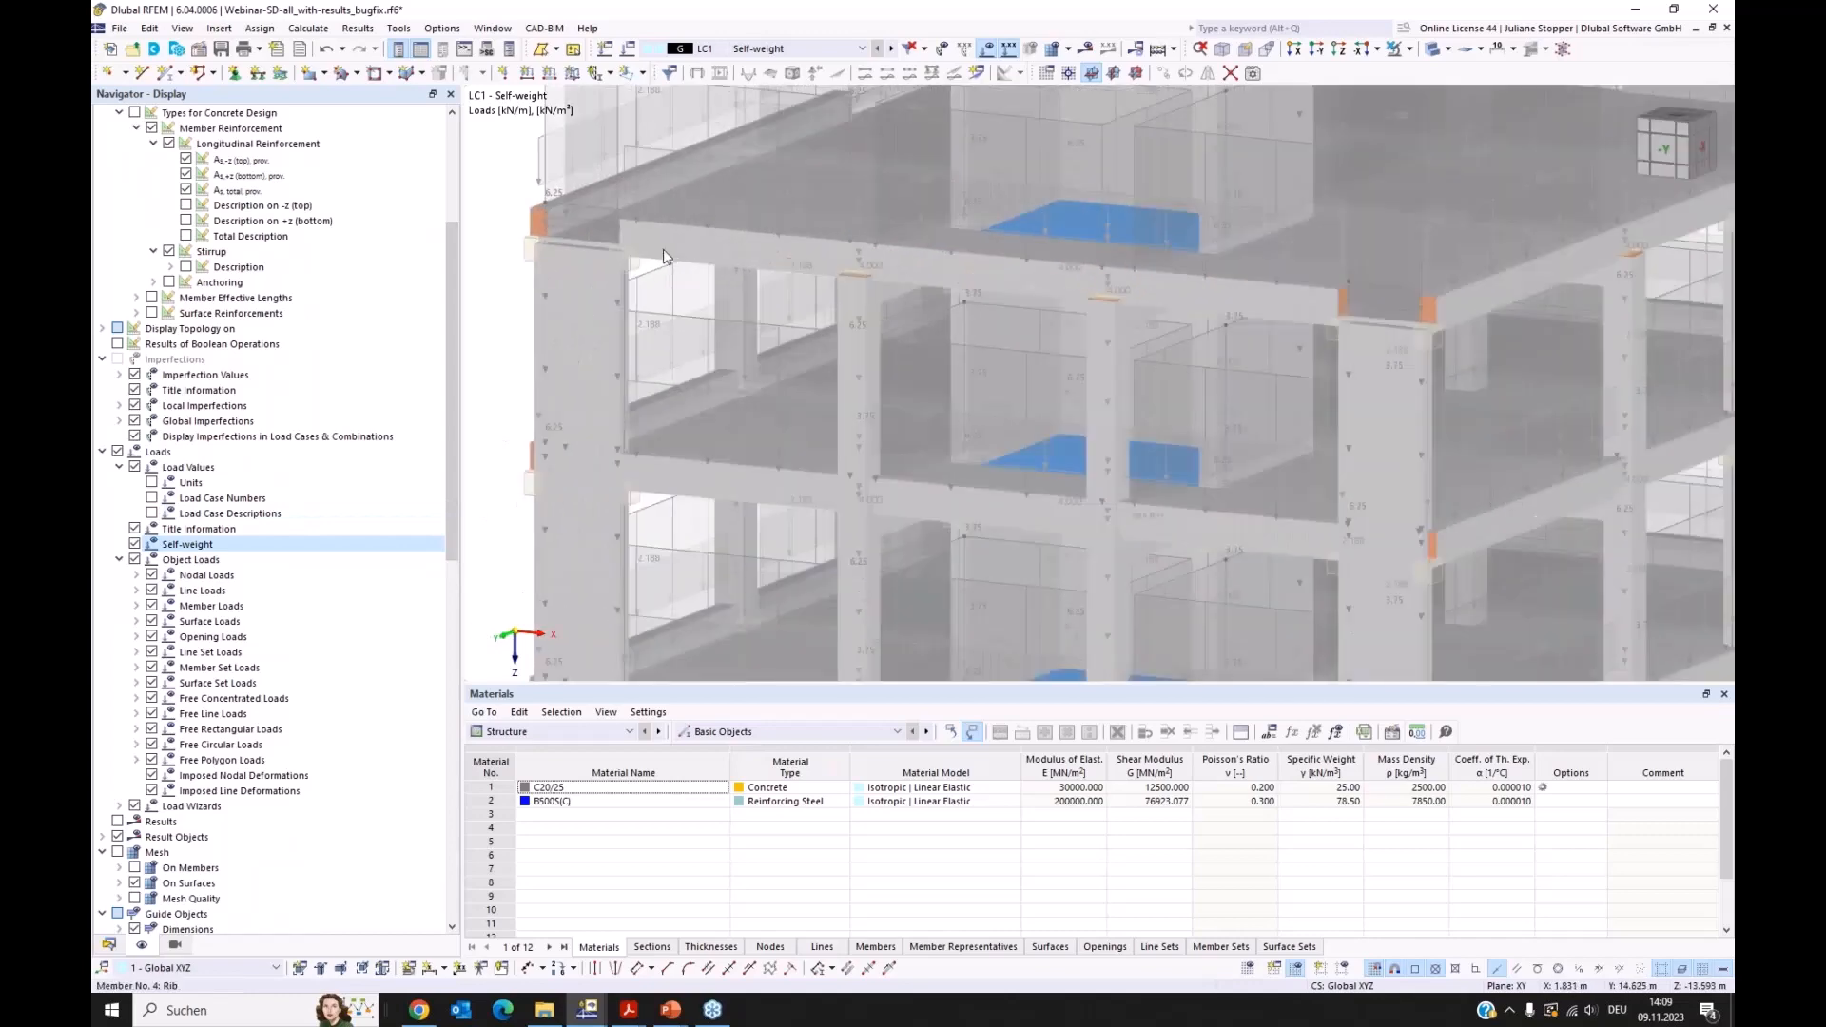
scroll(713, 219, "up", 2)
middle_click_drag(722, 276, 713, 339)
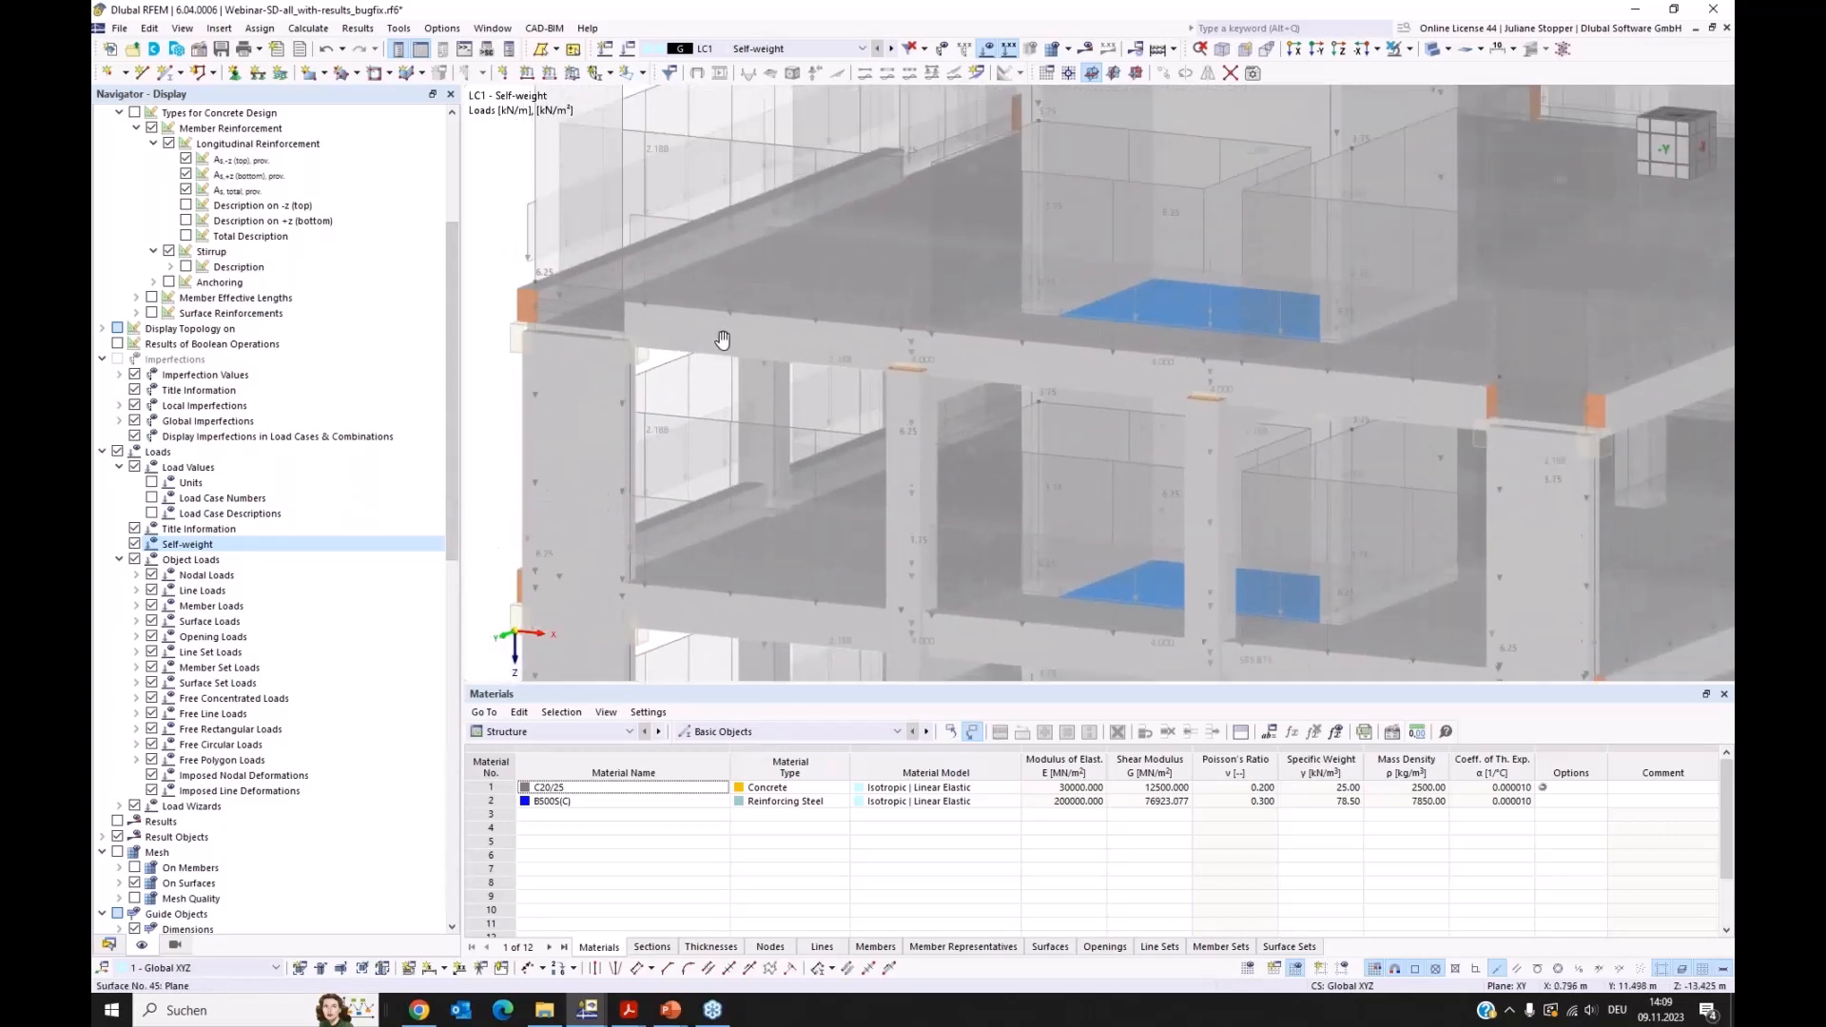
scroll(685, 329, "down", 2)
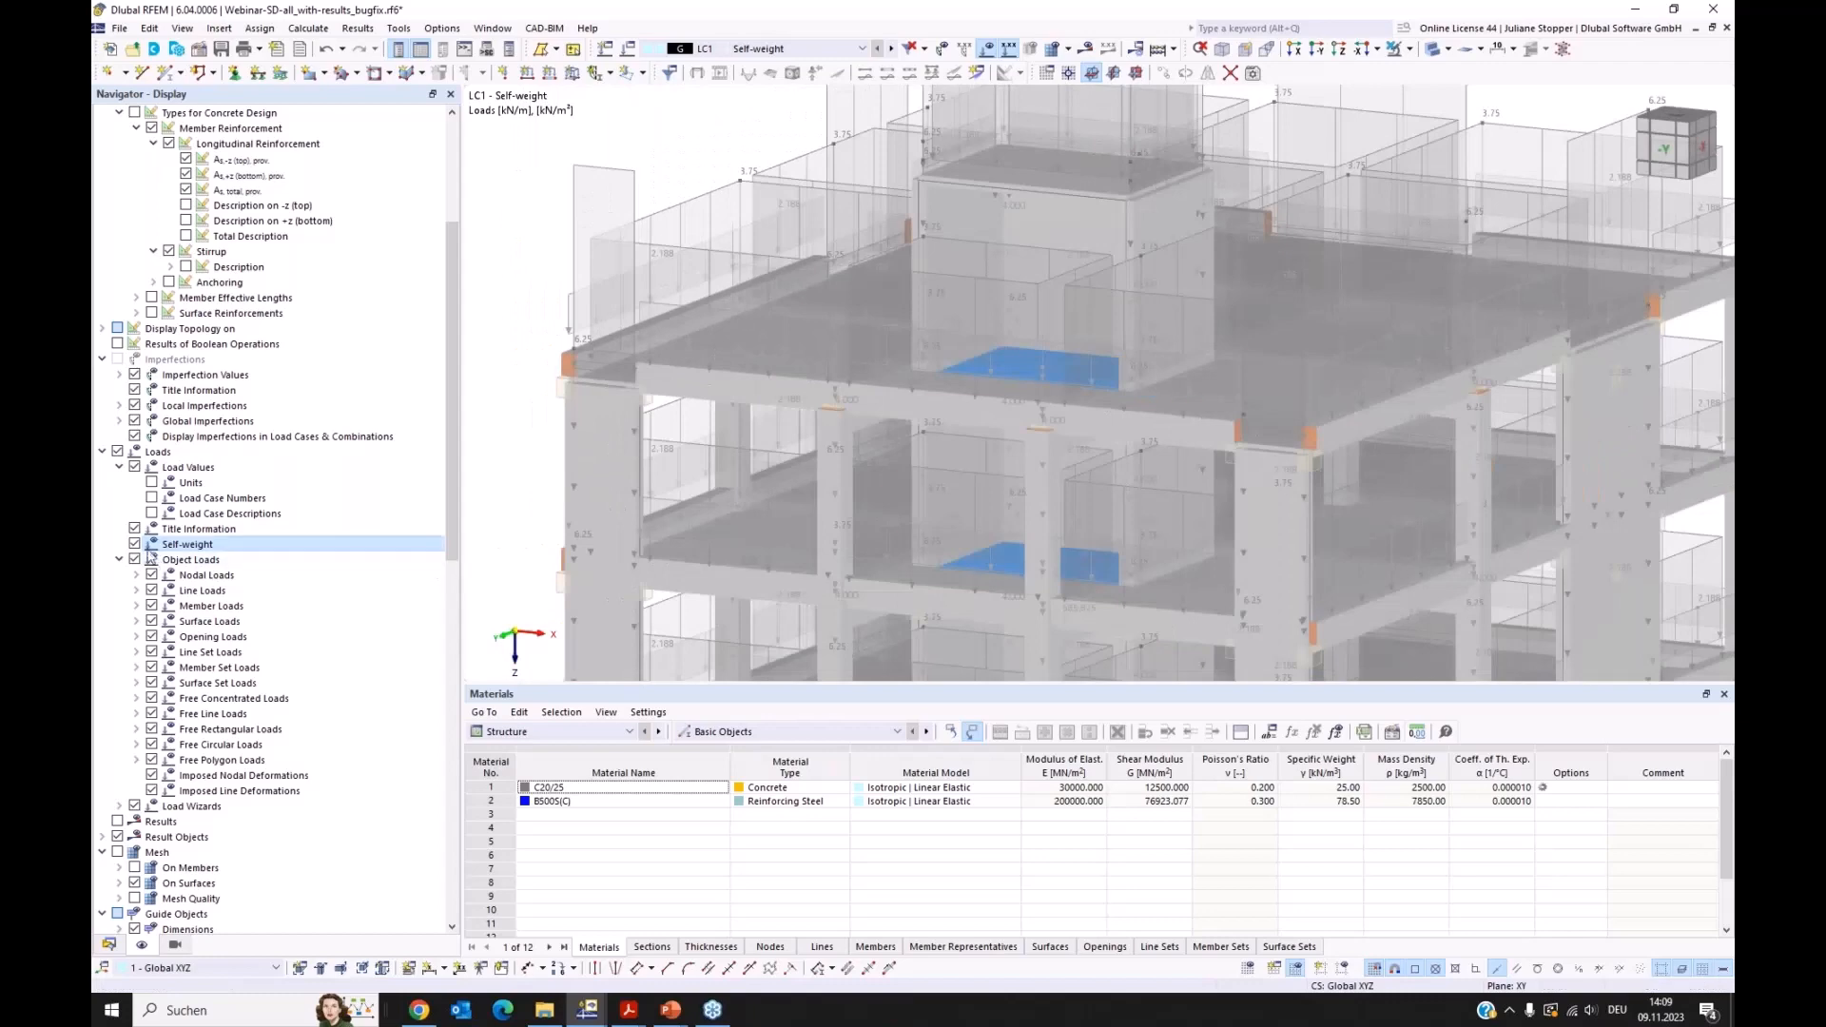
Step: Hide the self-weight loads, and display load cases LC2 Dead load and LC3 Live load on the building
left_click(134, 544)
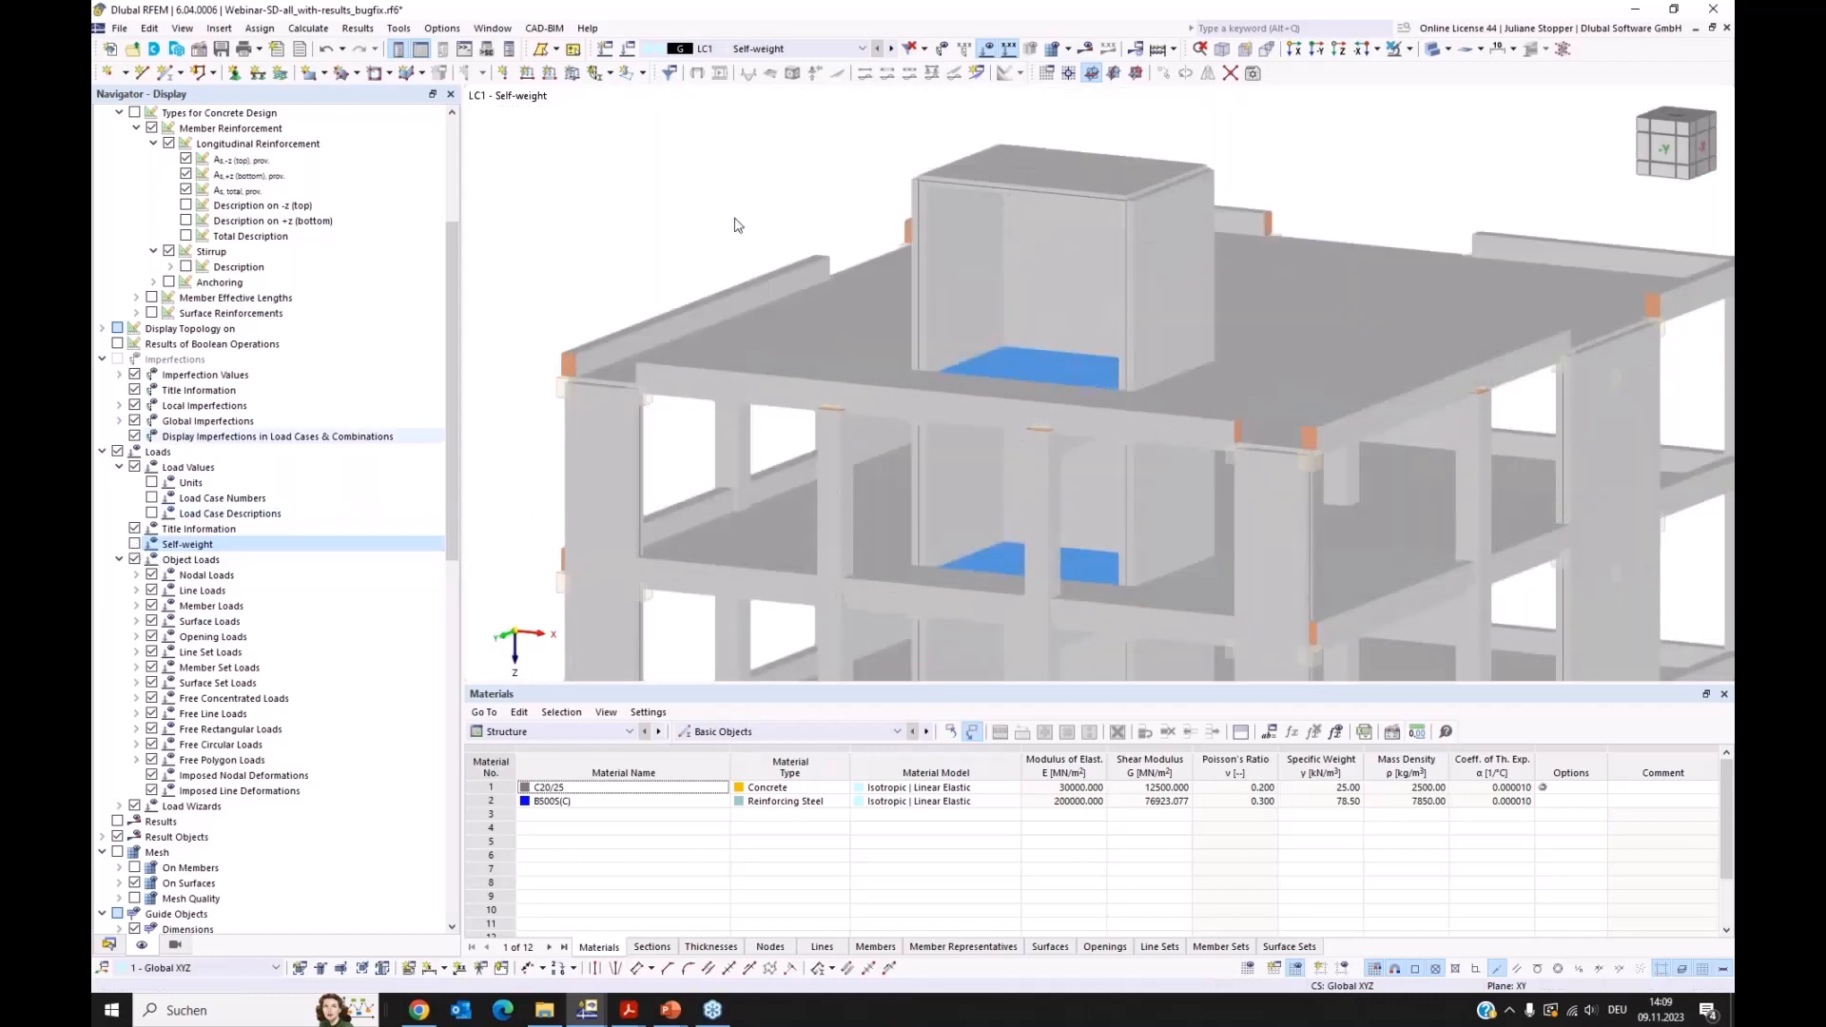
left_click(808, 48)
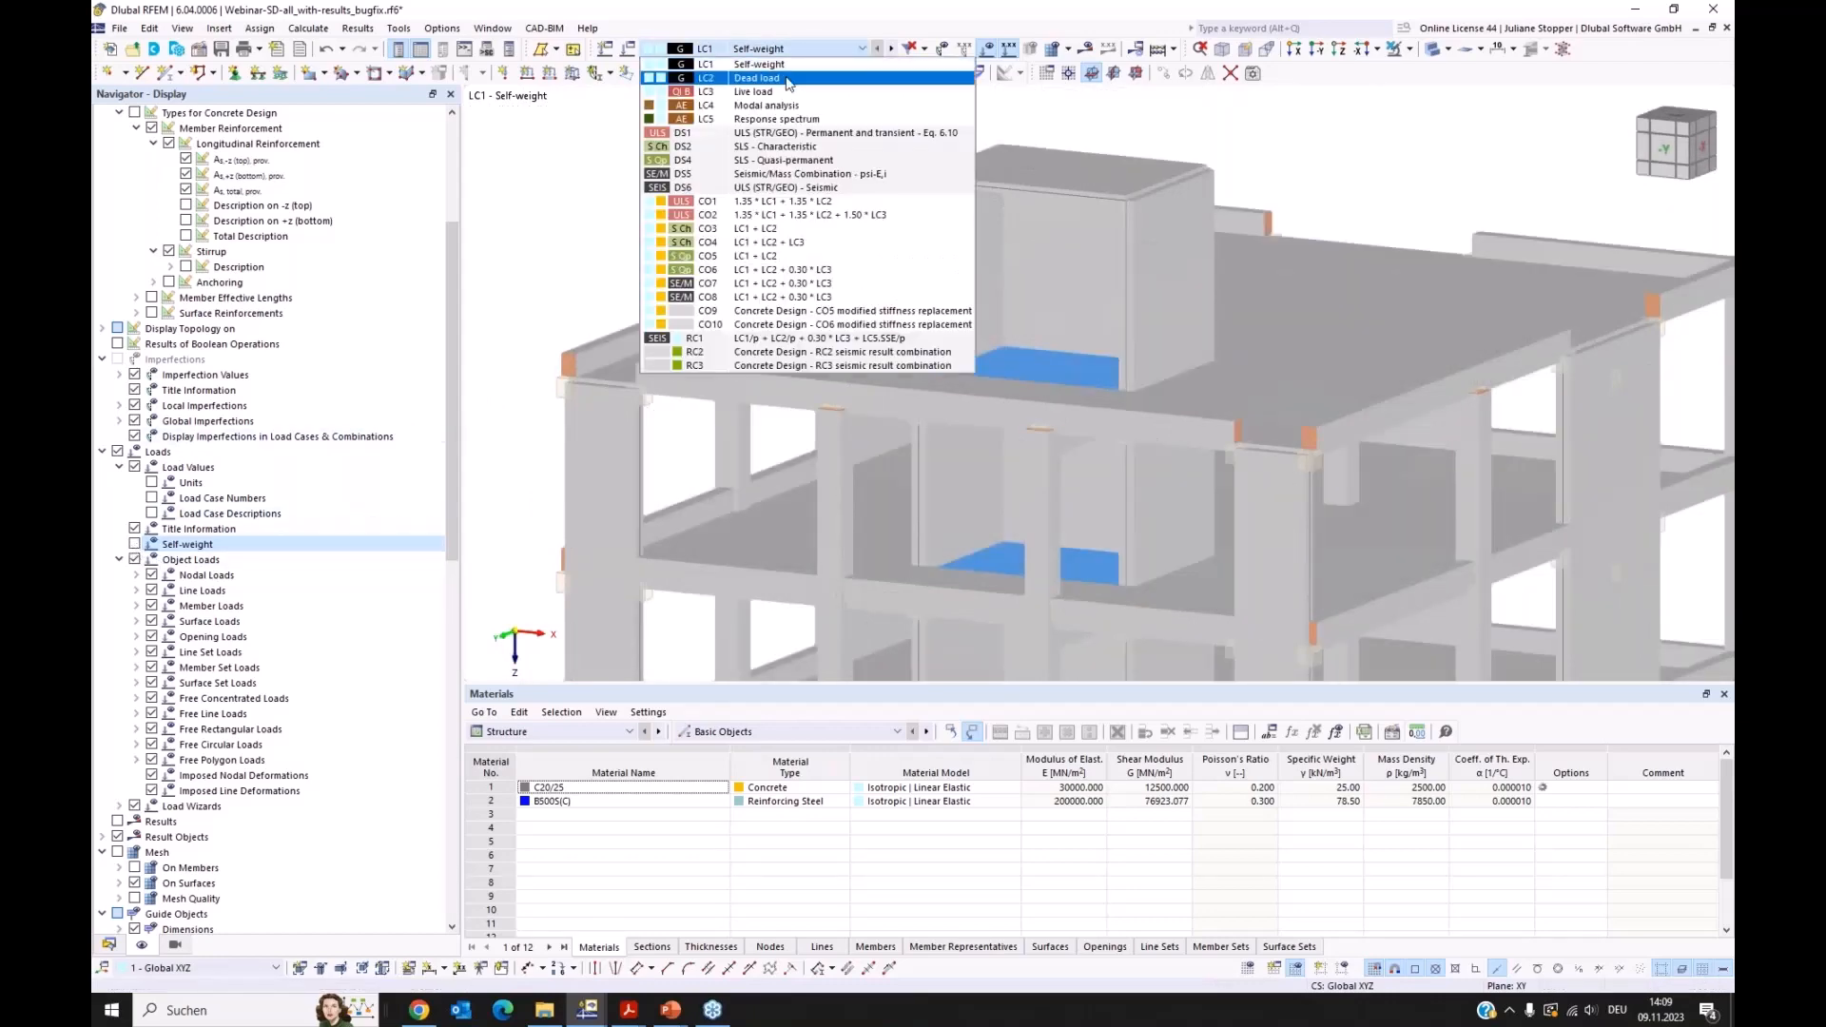
left_click(792, 78)
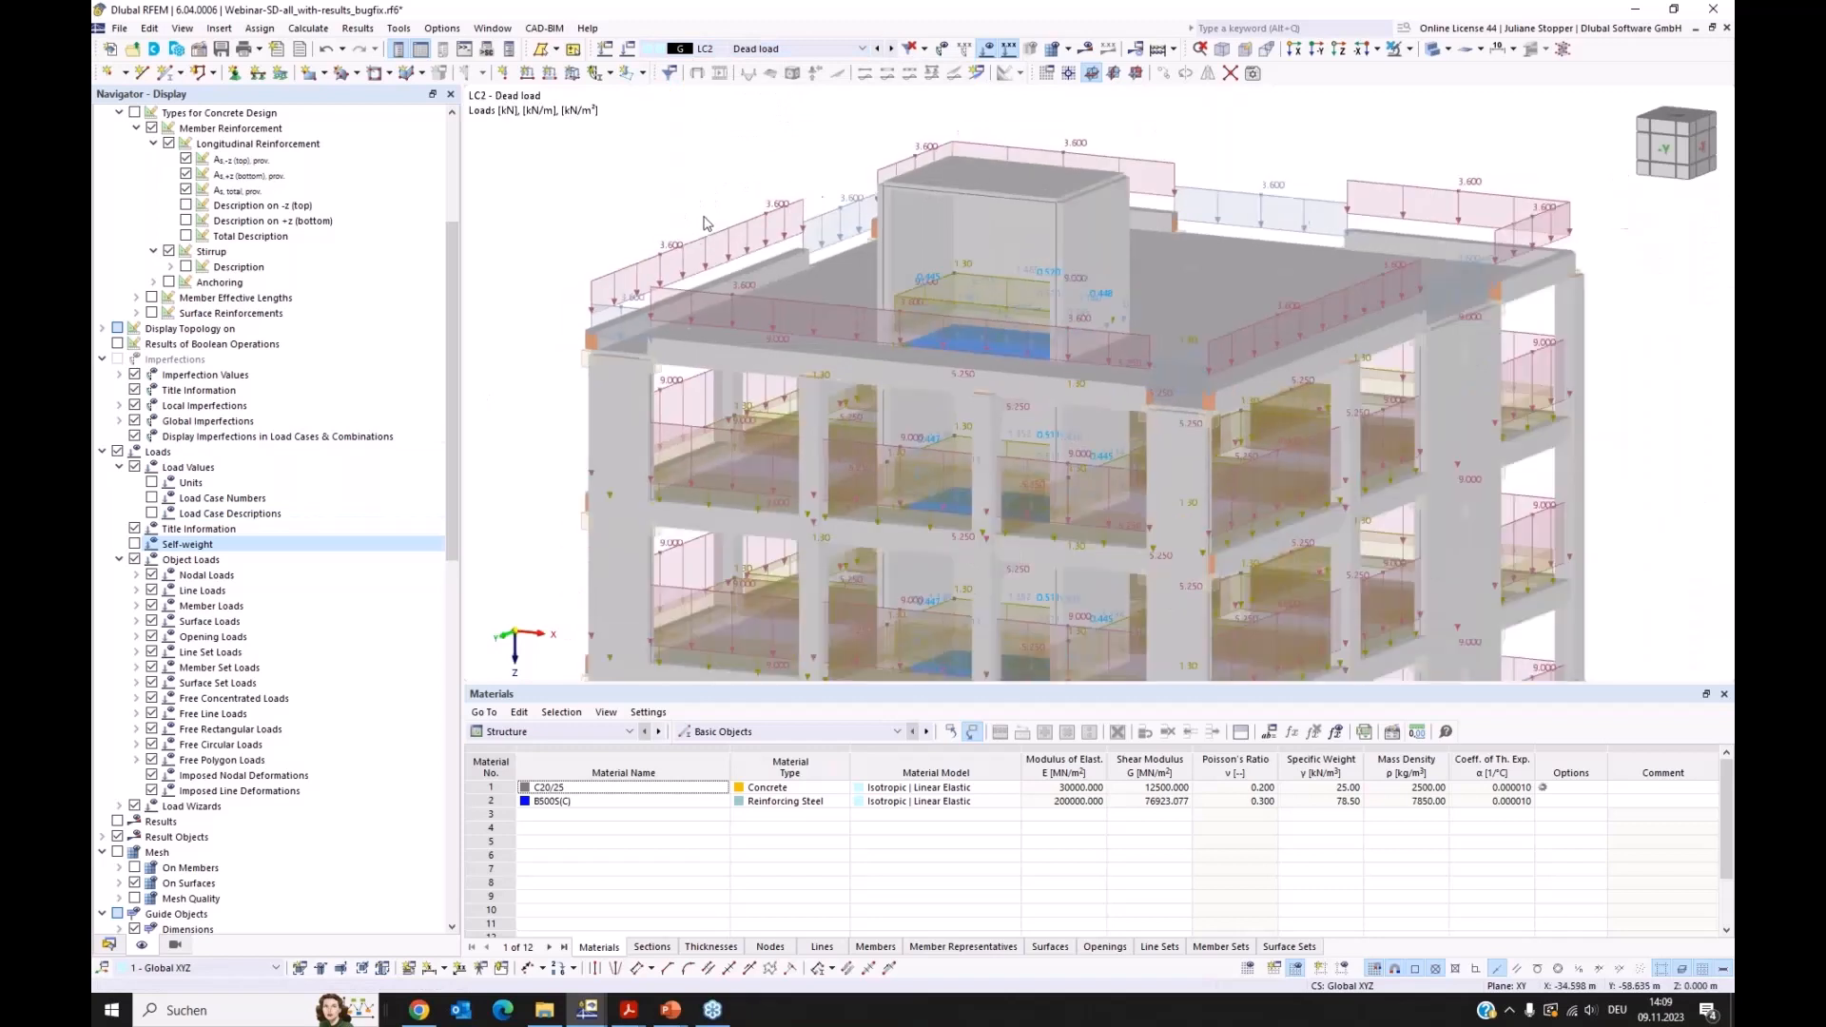
left_click(772, 49)
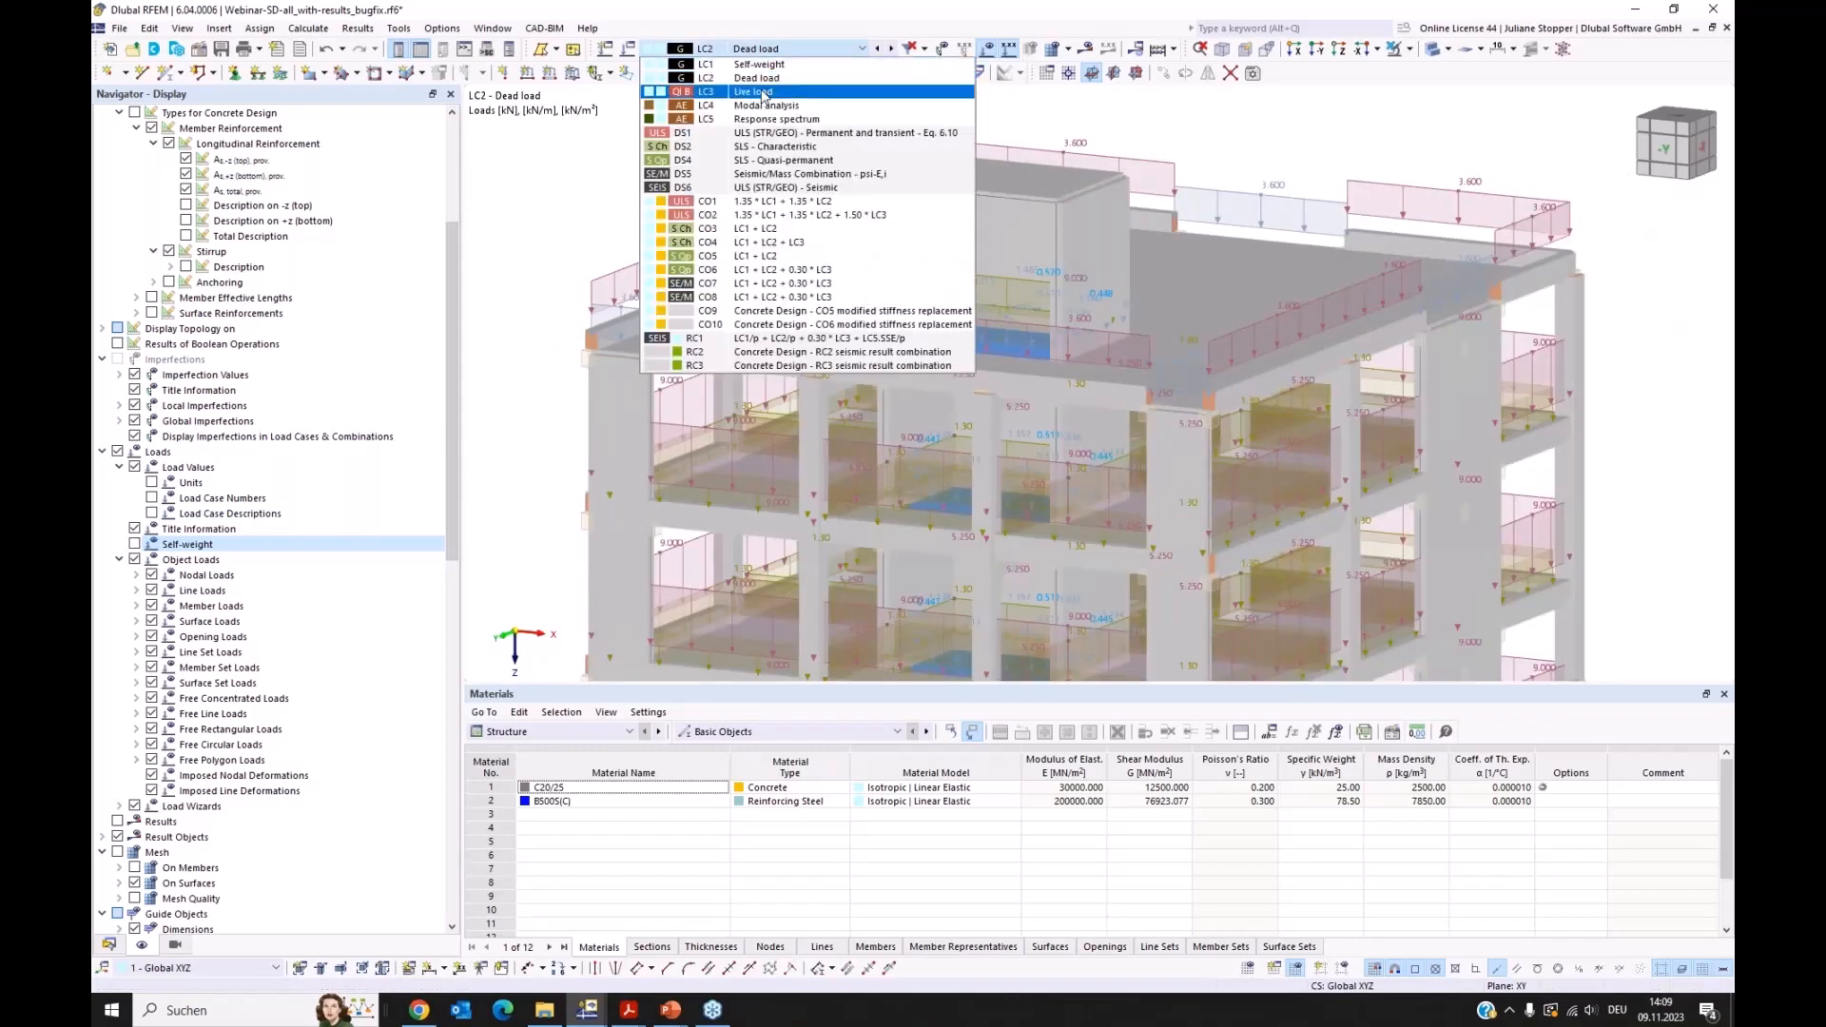
left_click(756, 91)
scroll(709, 210, "down", 3)
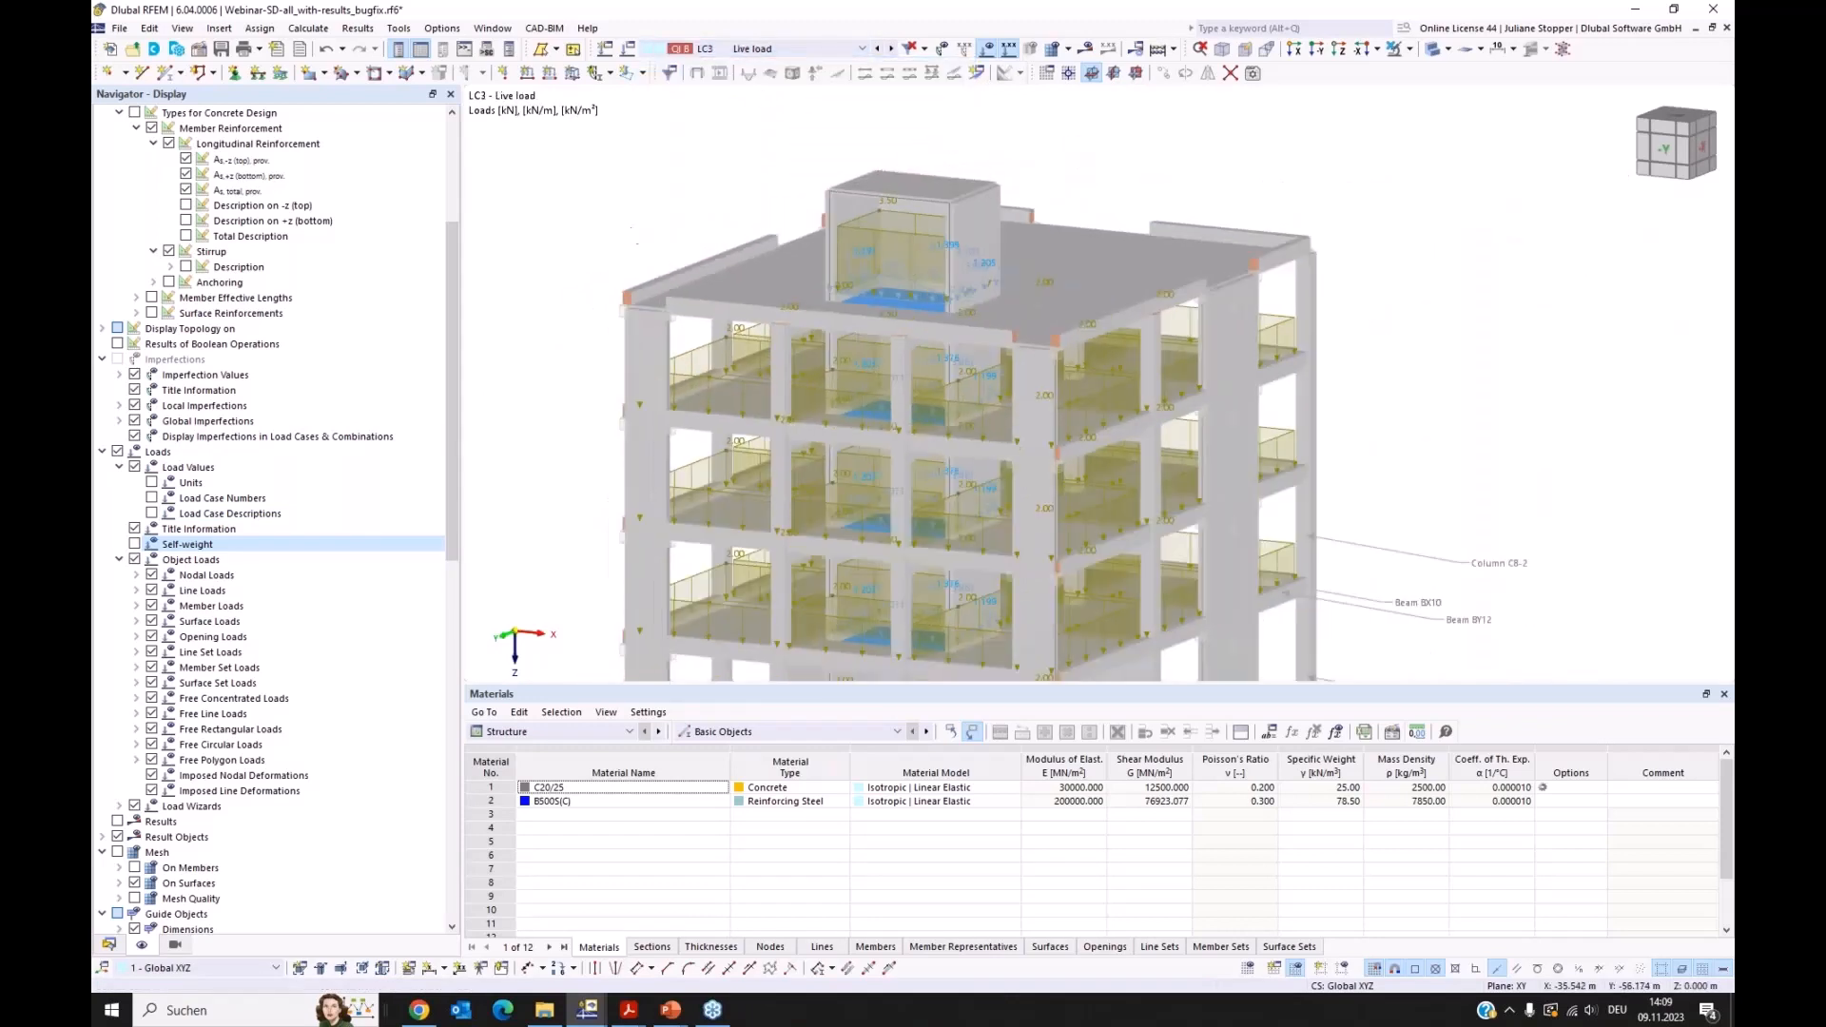
middle_click_drag(684, 247, 707, 301, "ctrl")
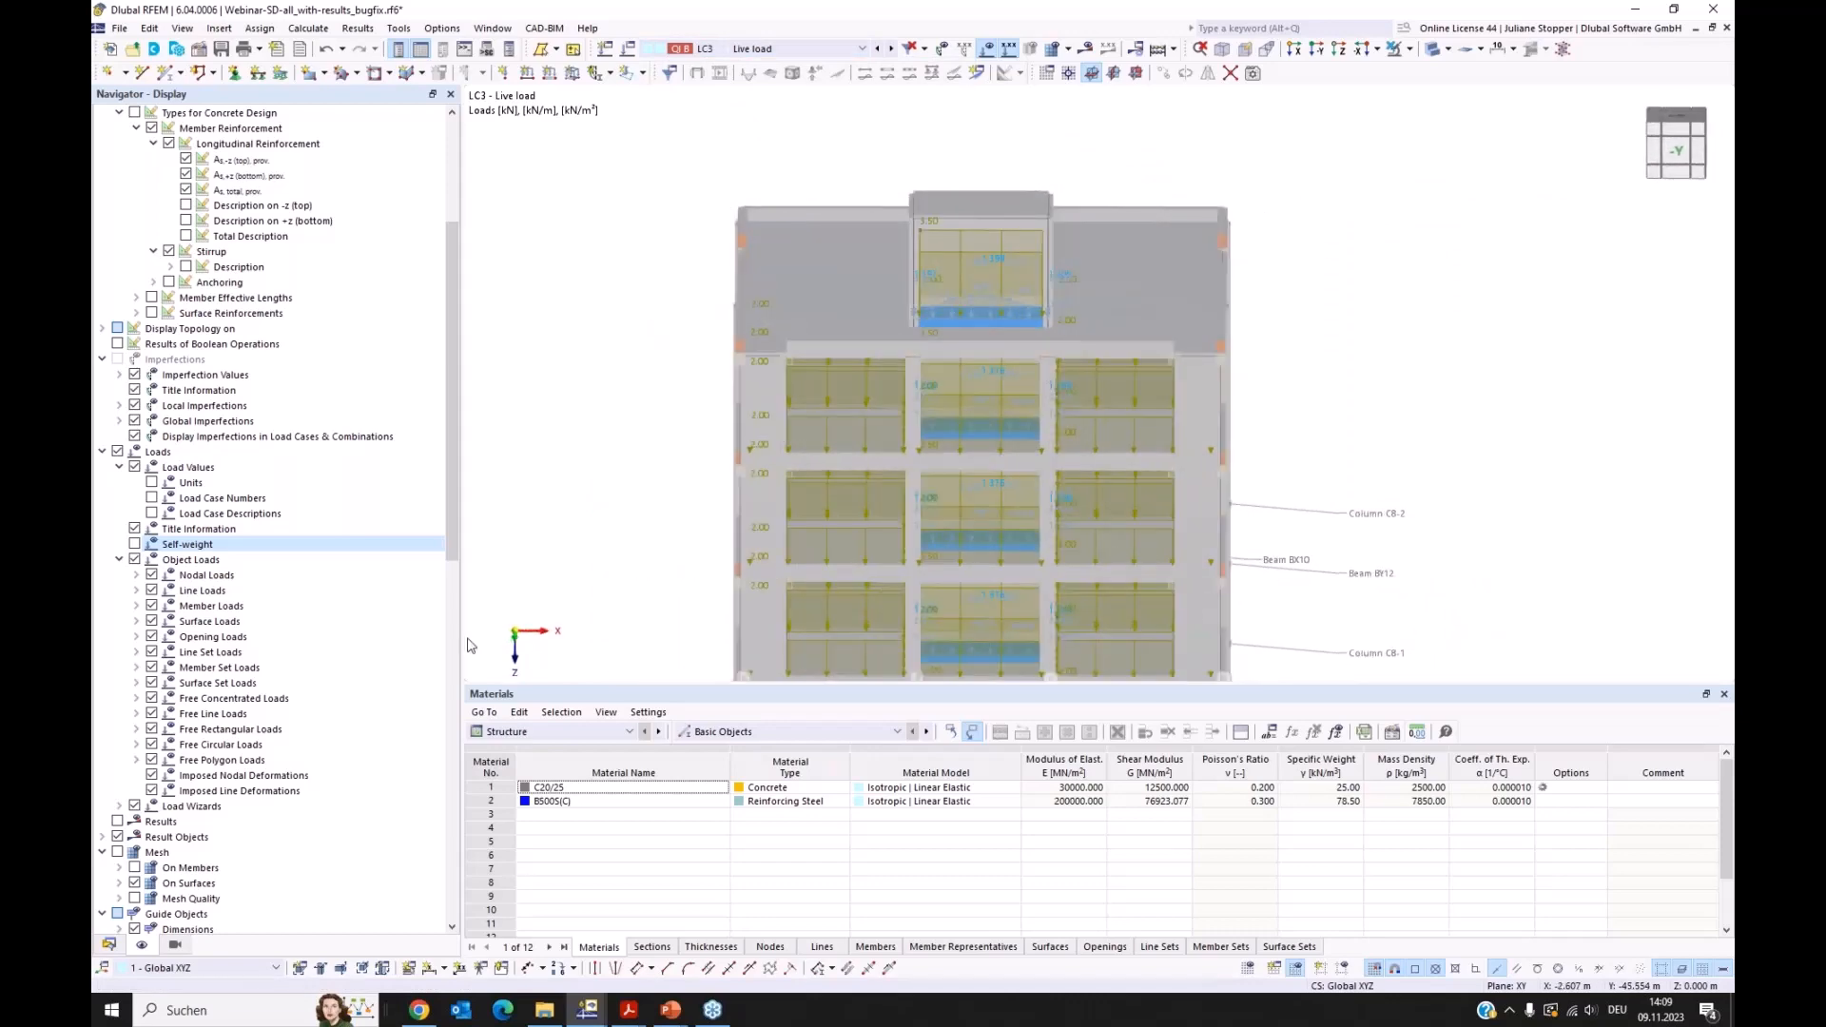
Step: Return to the model data, collapse the basic objects and types for nodes, and open the settings for load cases and combinations
left_click(111, 944)
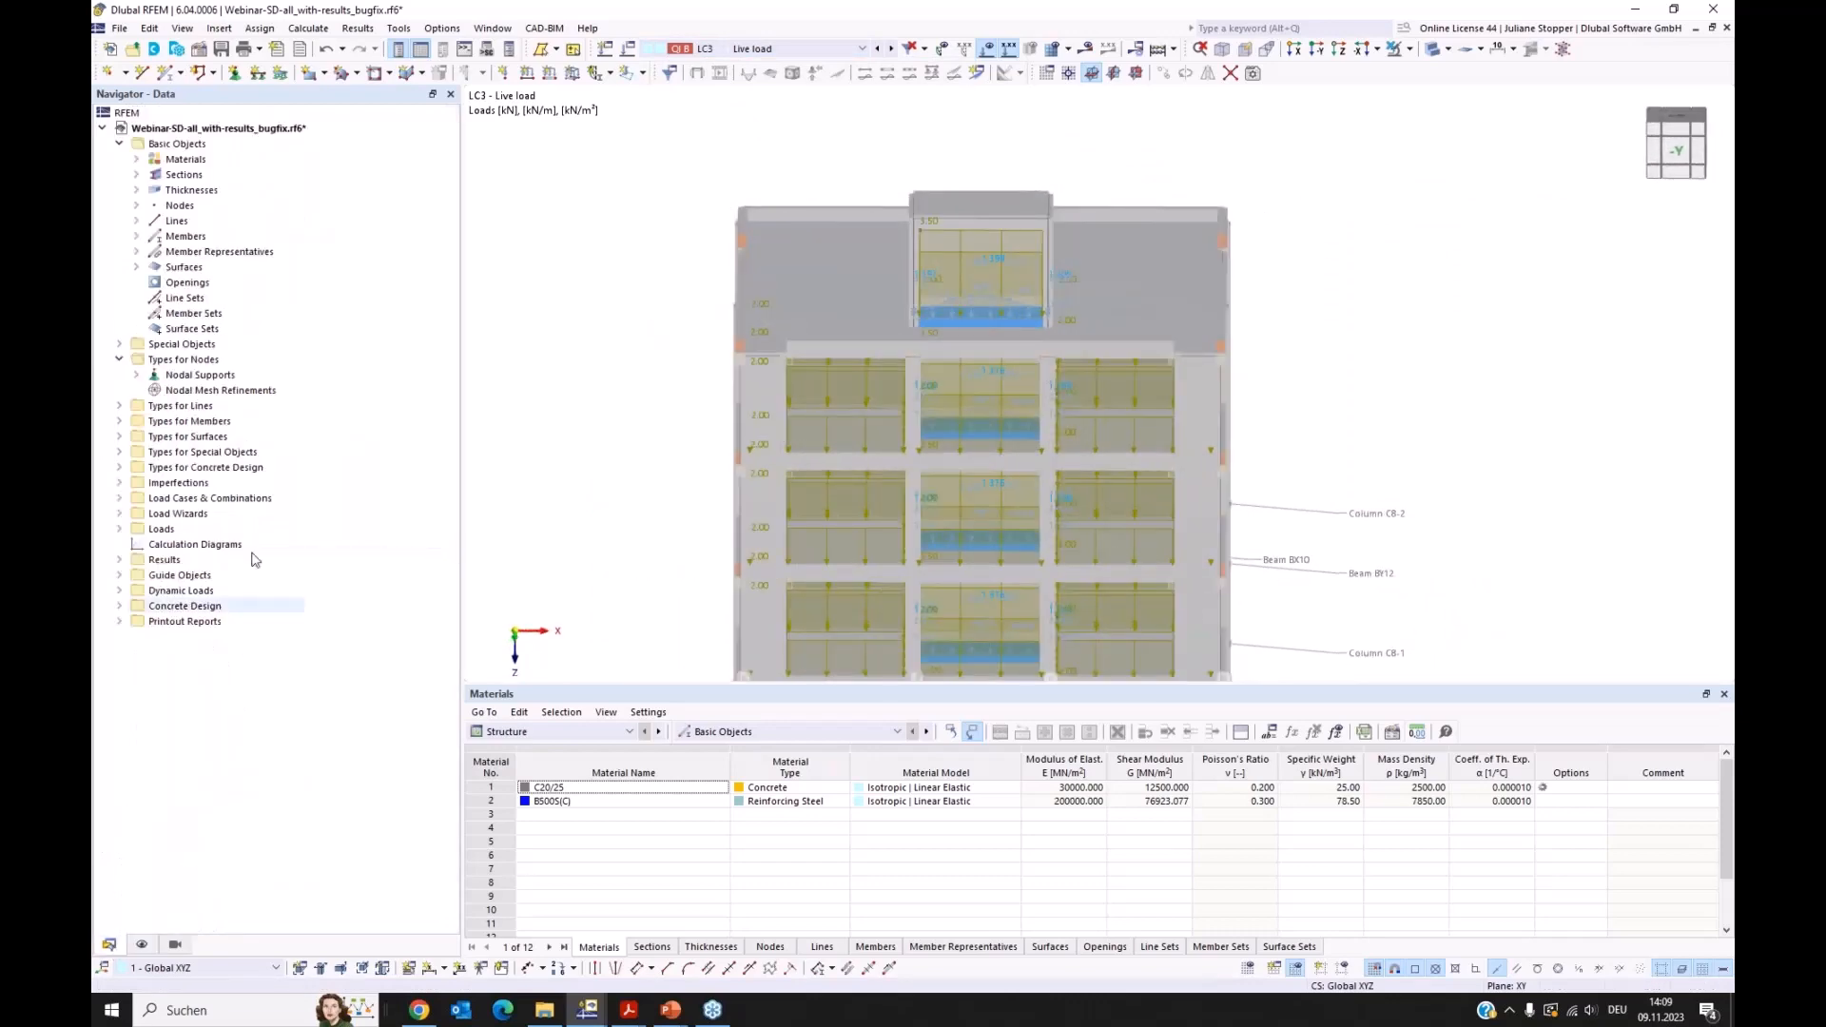
left_click(119, 144)
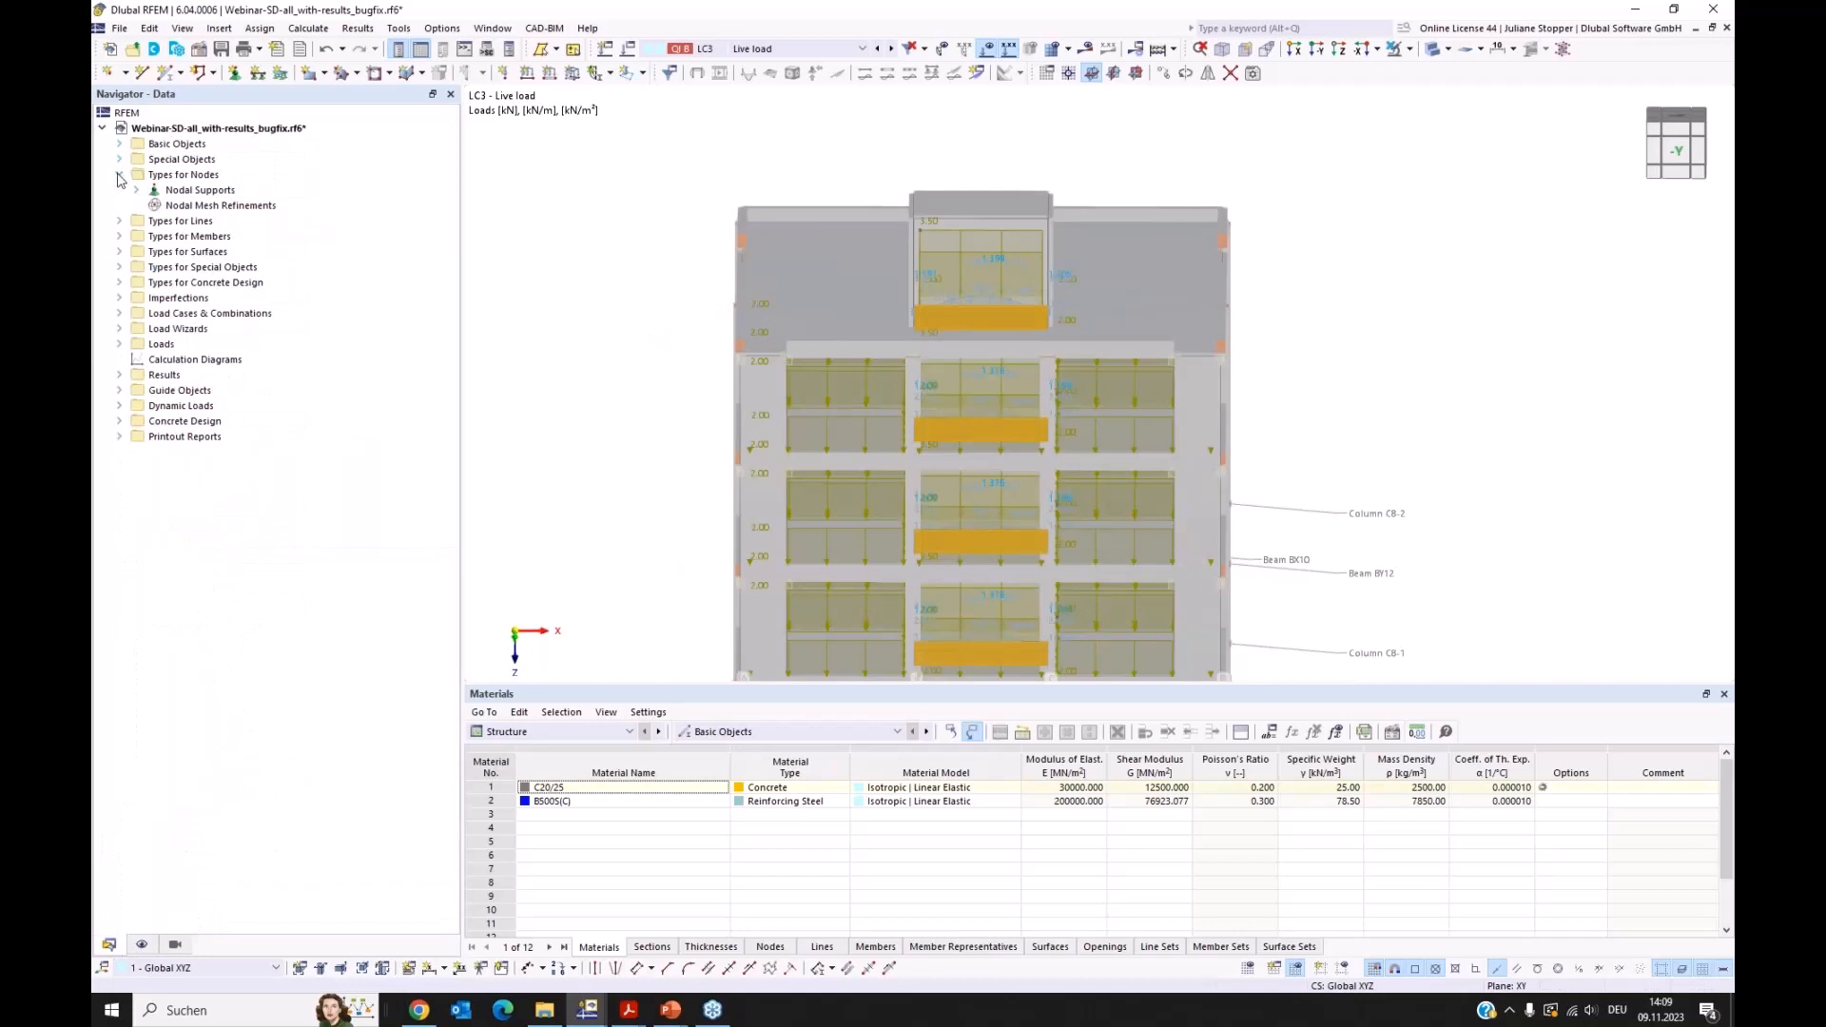
left_click(119, 174)
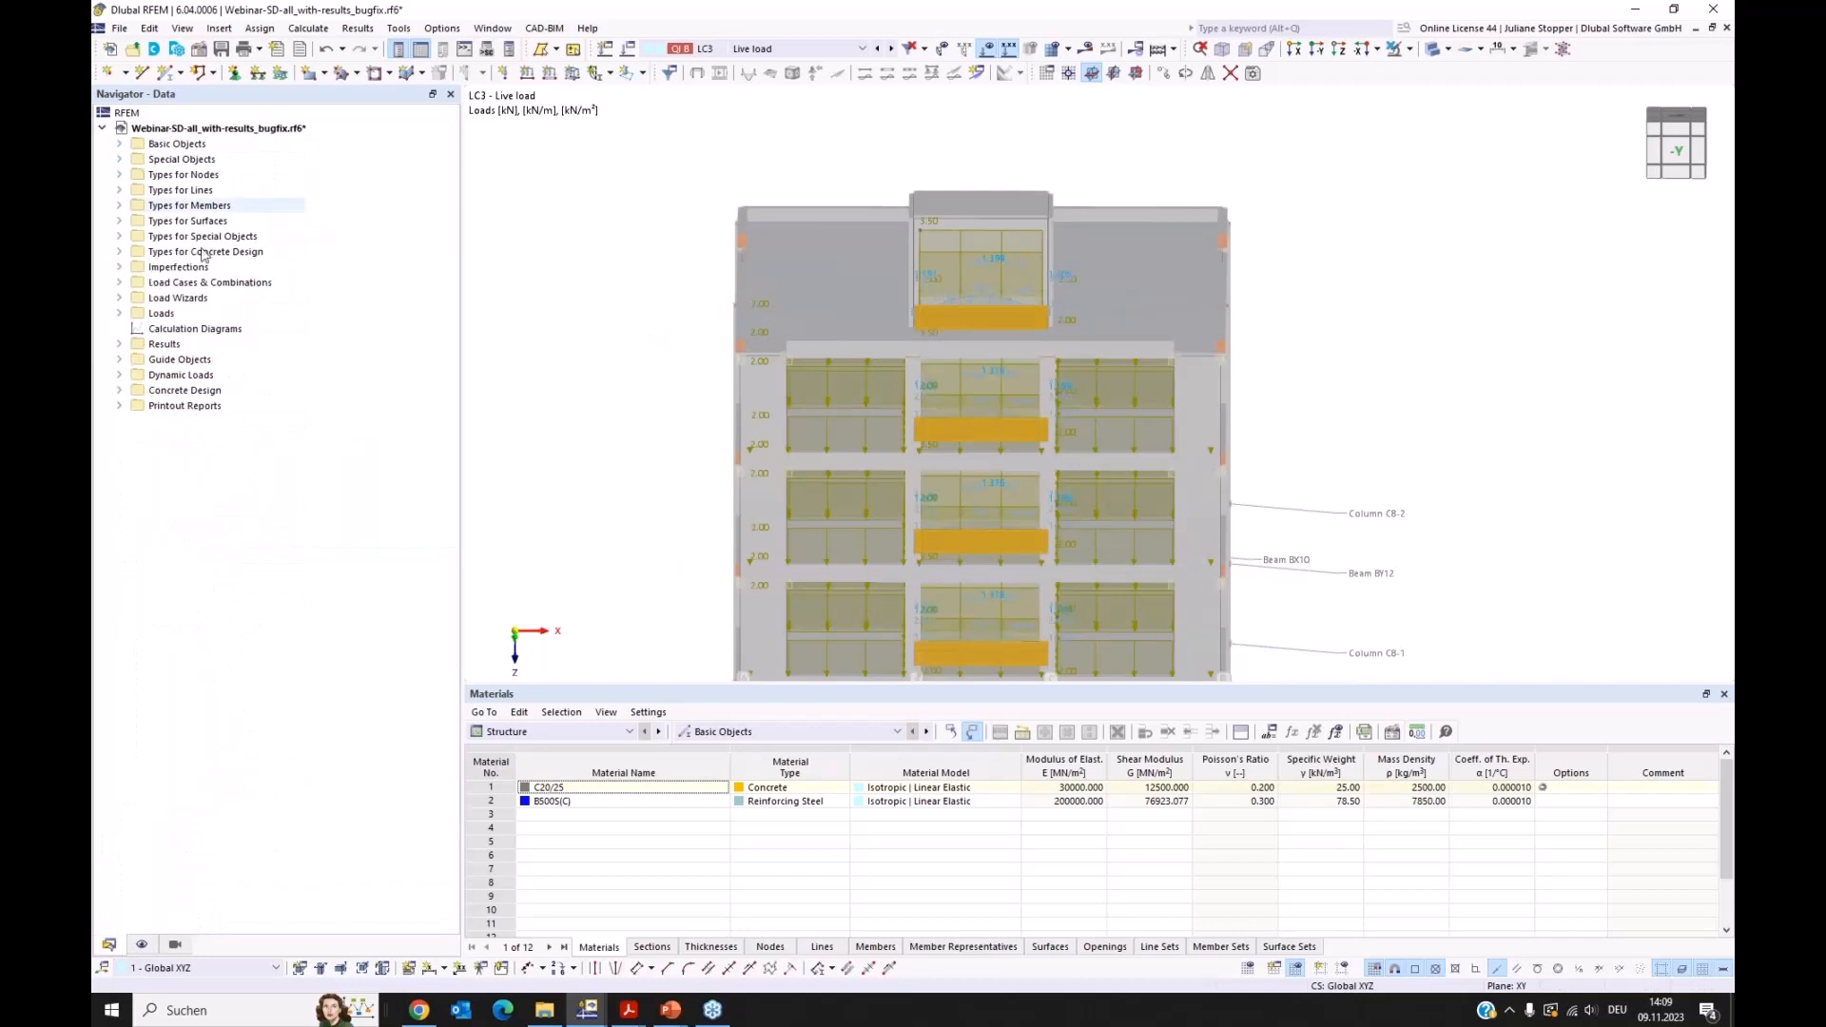
left_click(119, 283)
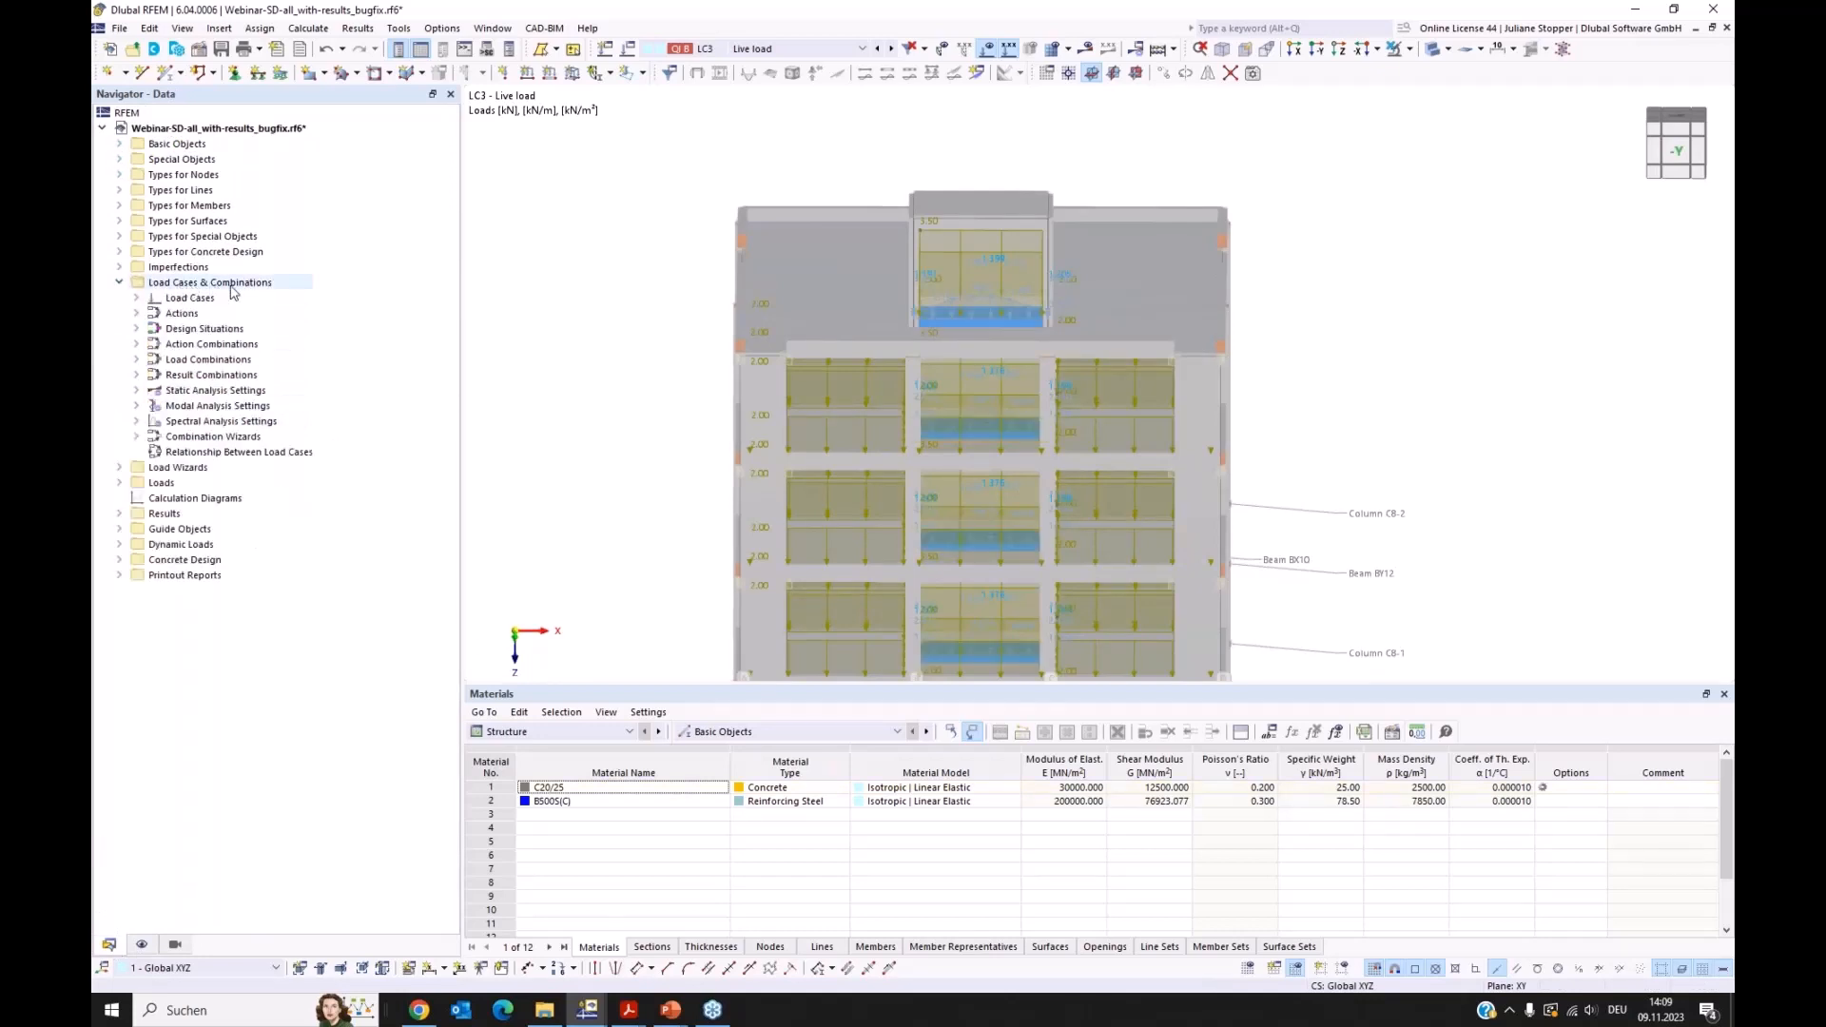
left_click(180, 285)
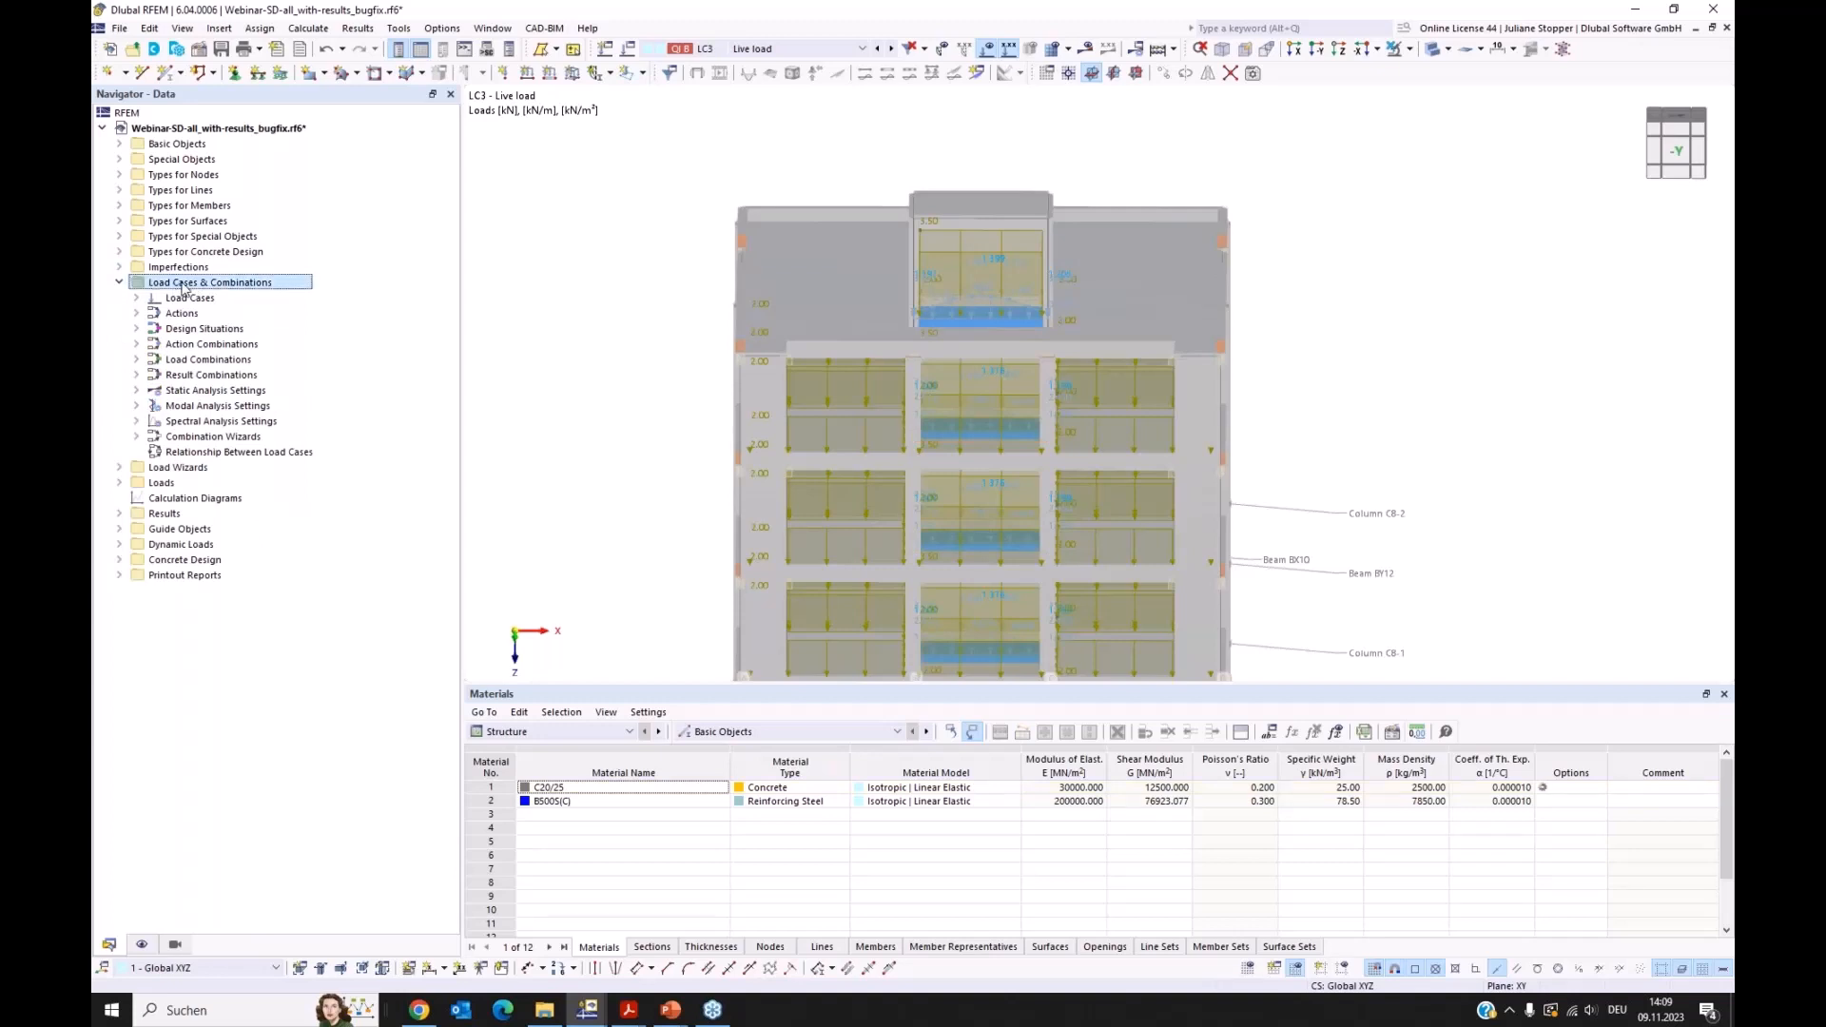
right_click(184, 288)
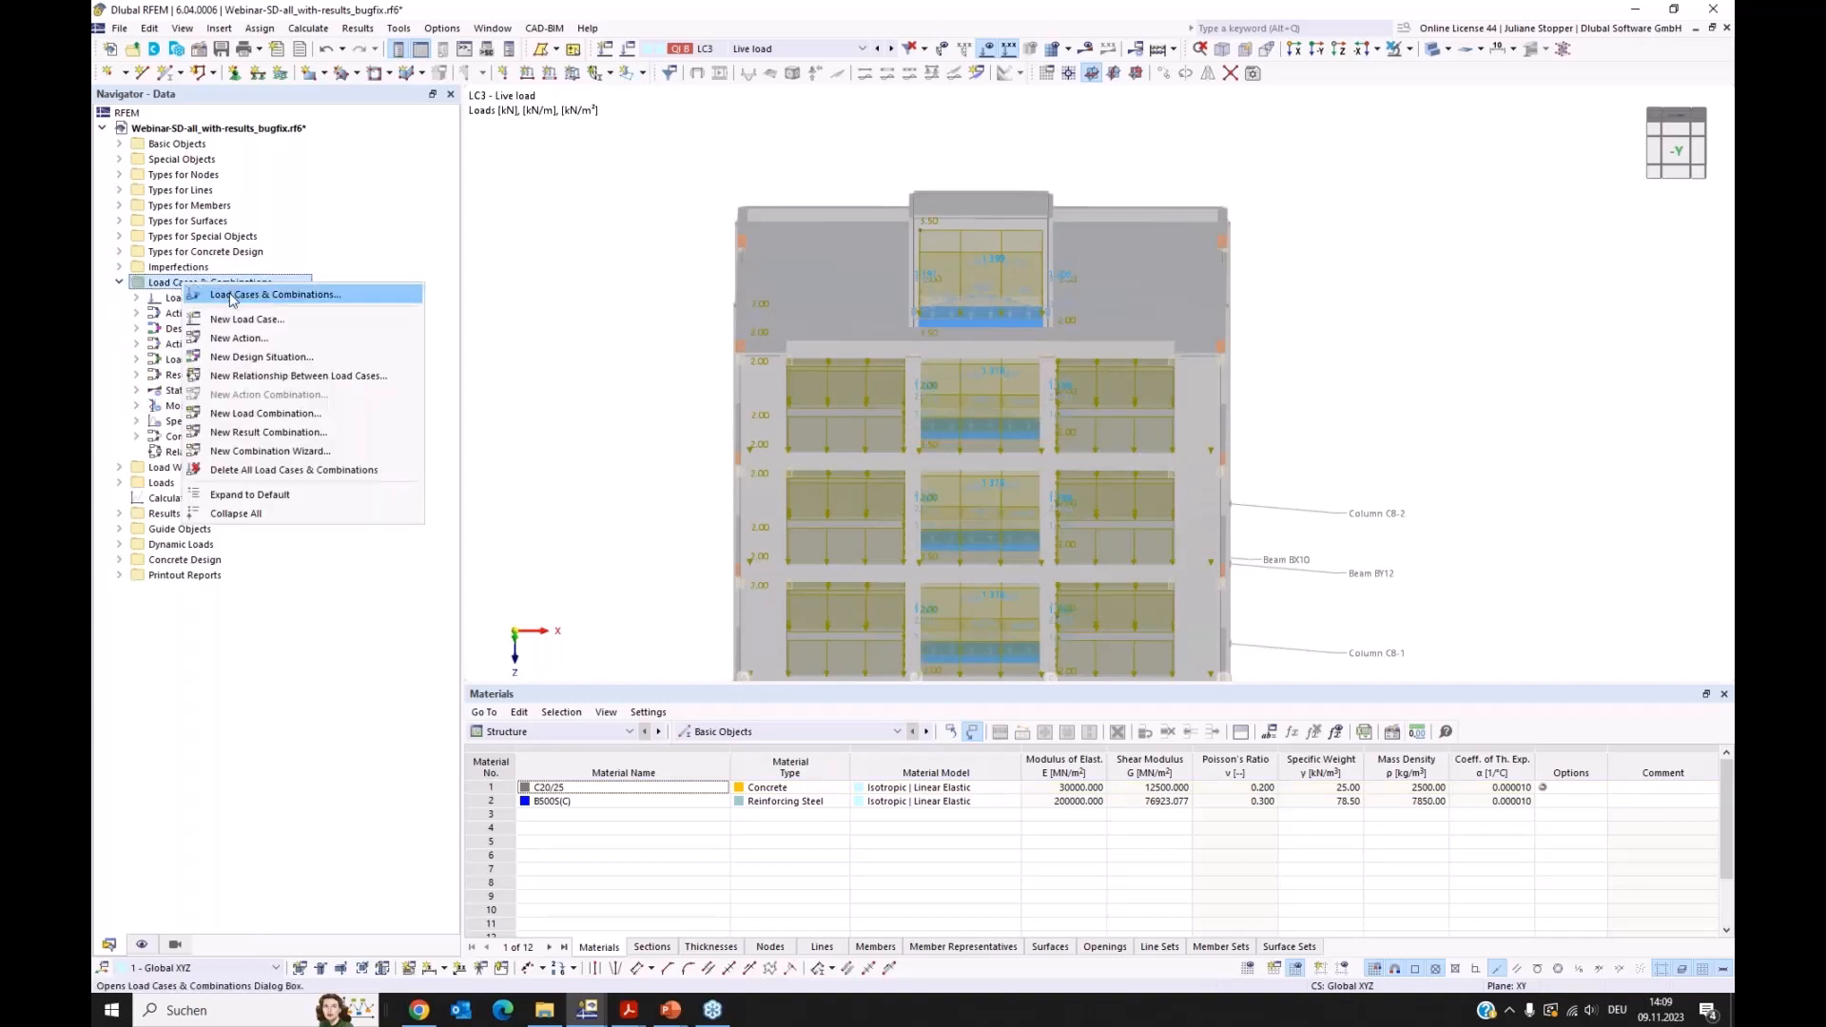
left_click(231, 298)
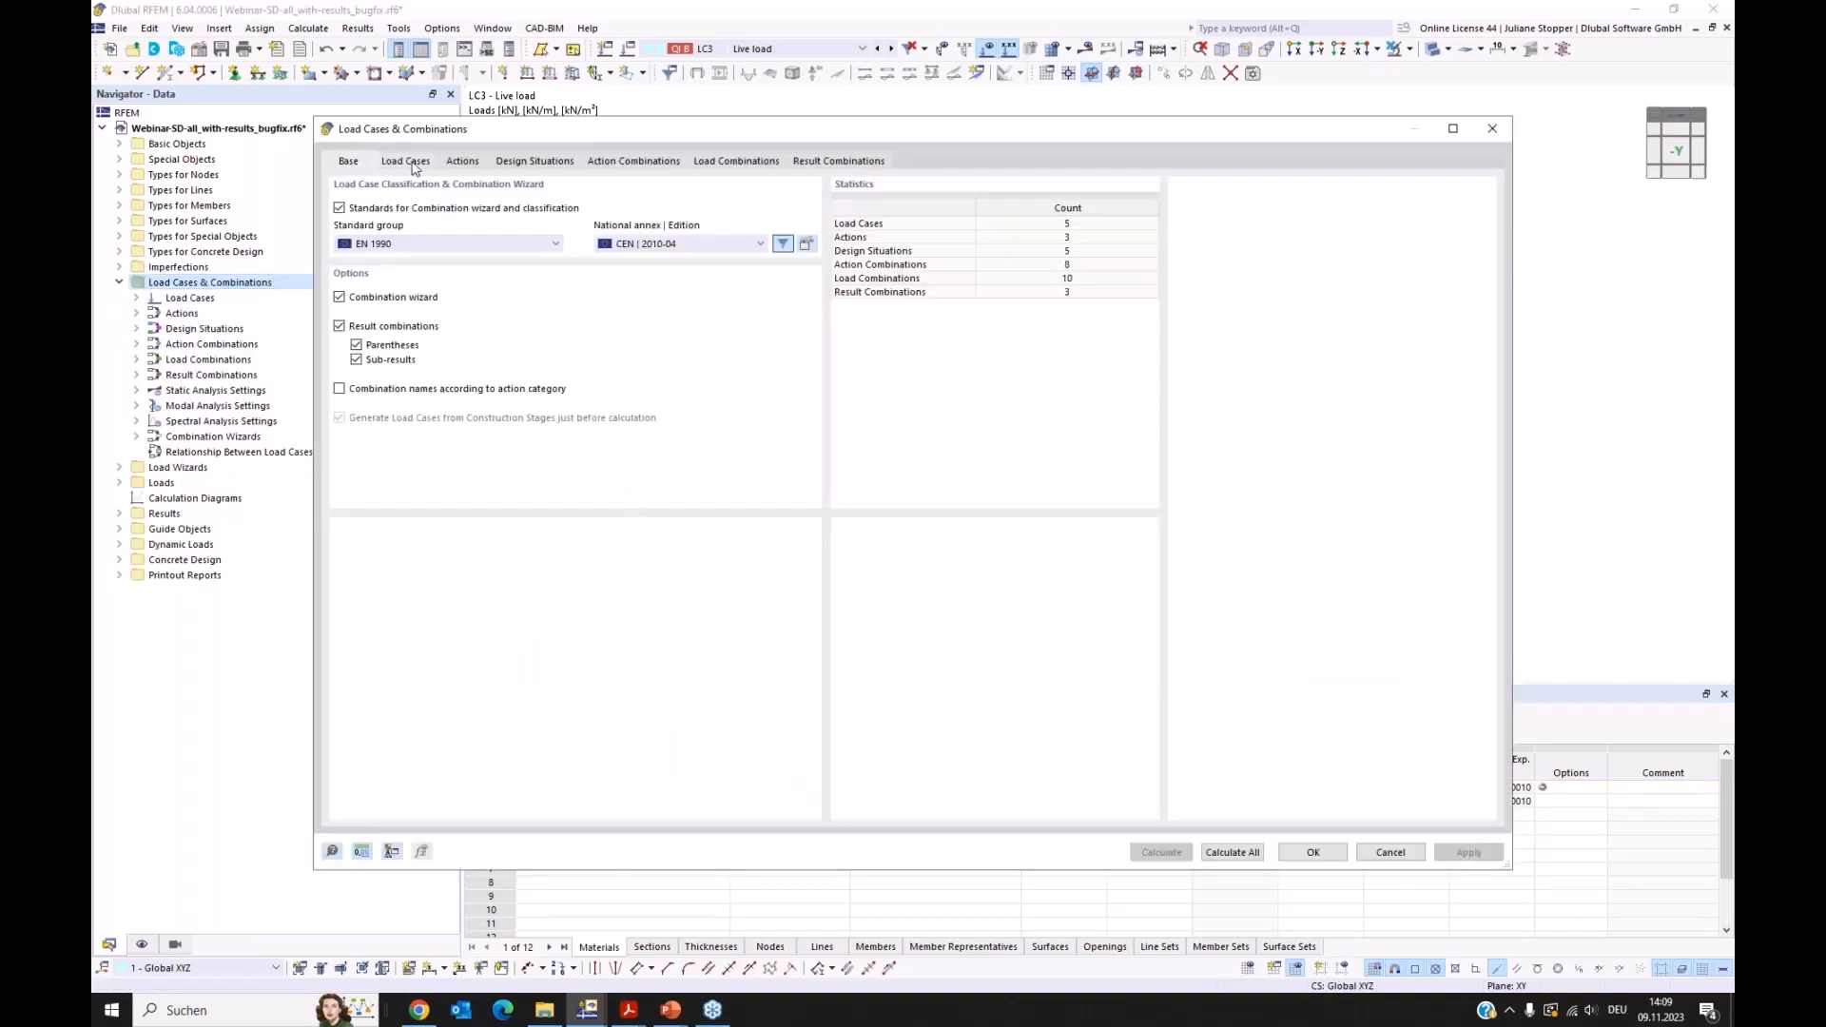
Step: Review load cases LC1 Self-weight, LC3 Live load and LC4 Modal analysis, including the analysis types available for LC4
left_click(405, 161)
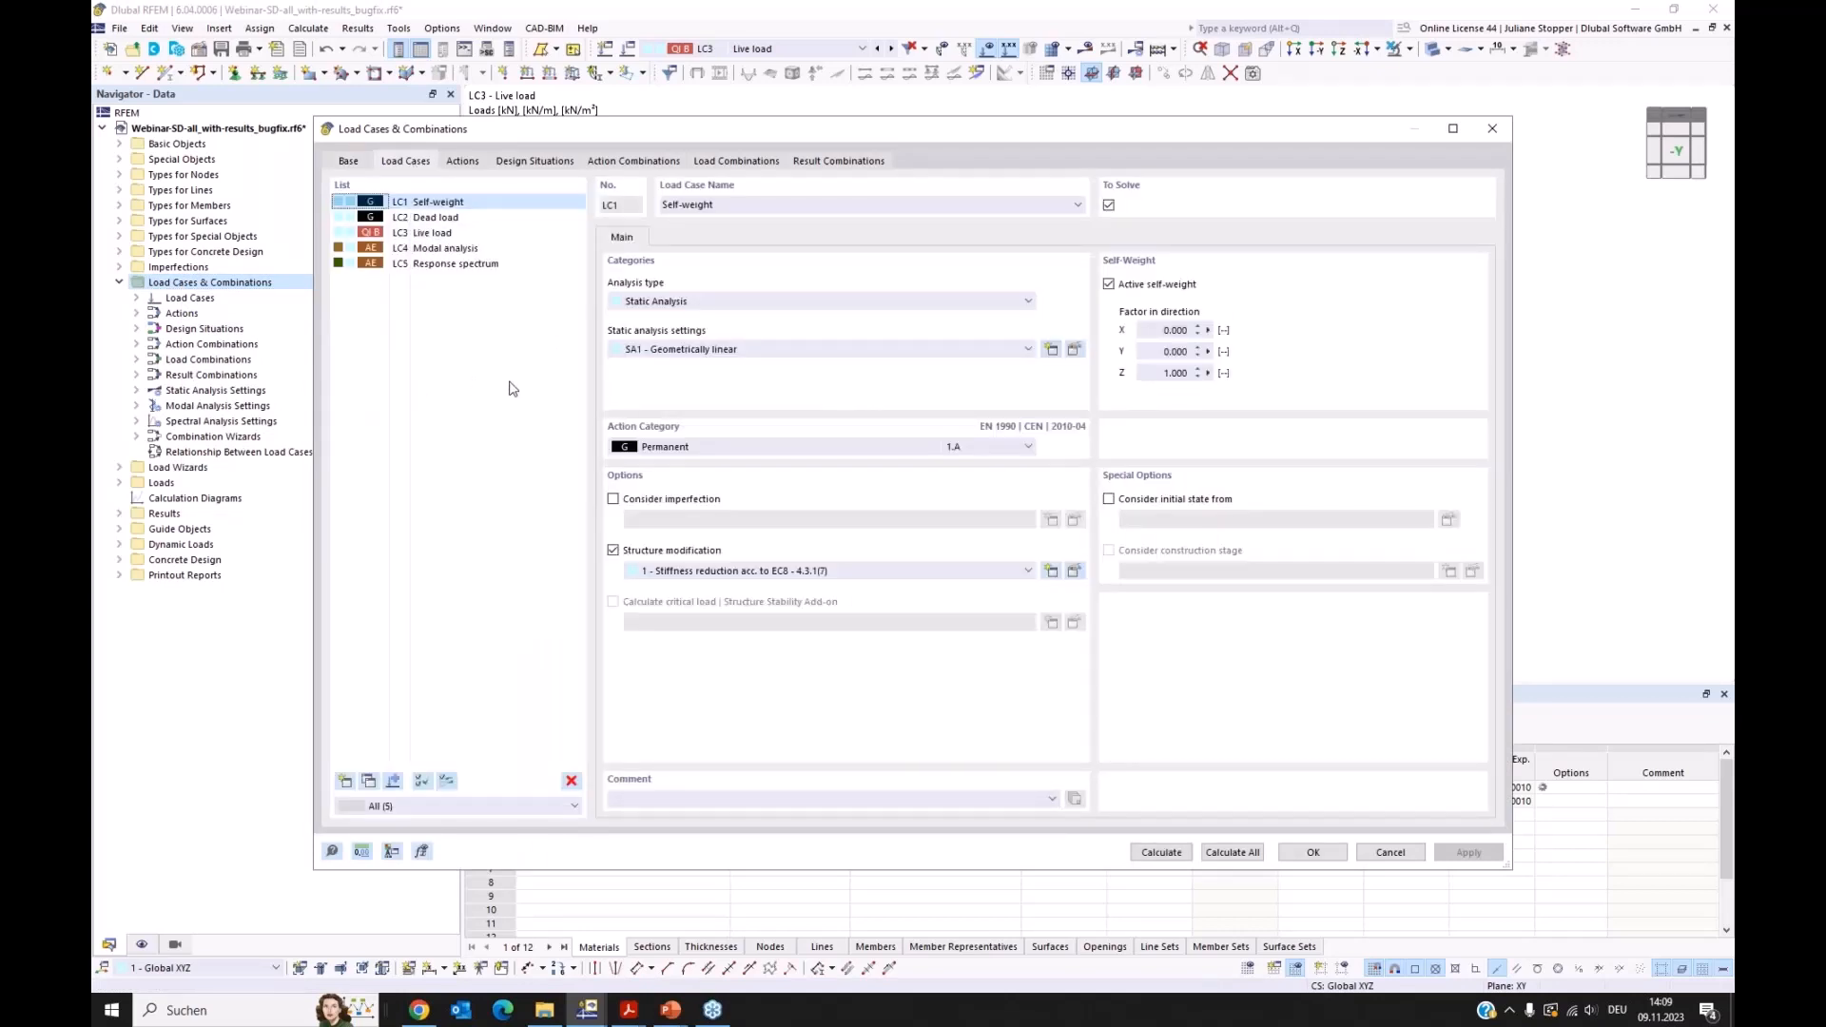
left_click(424, 235)
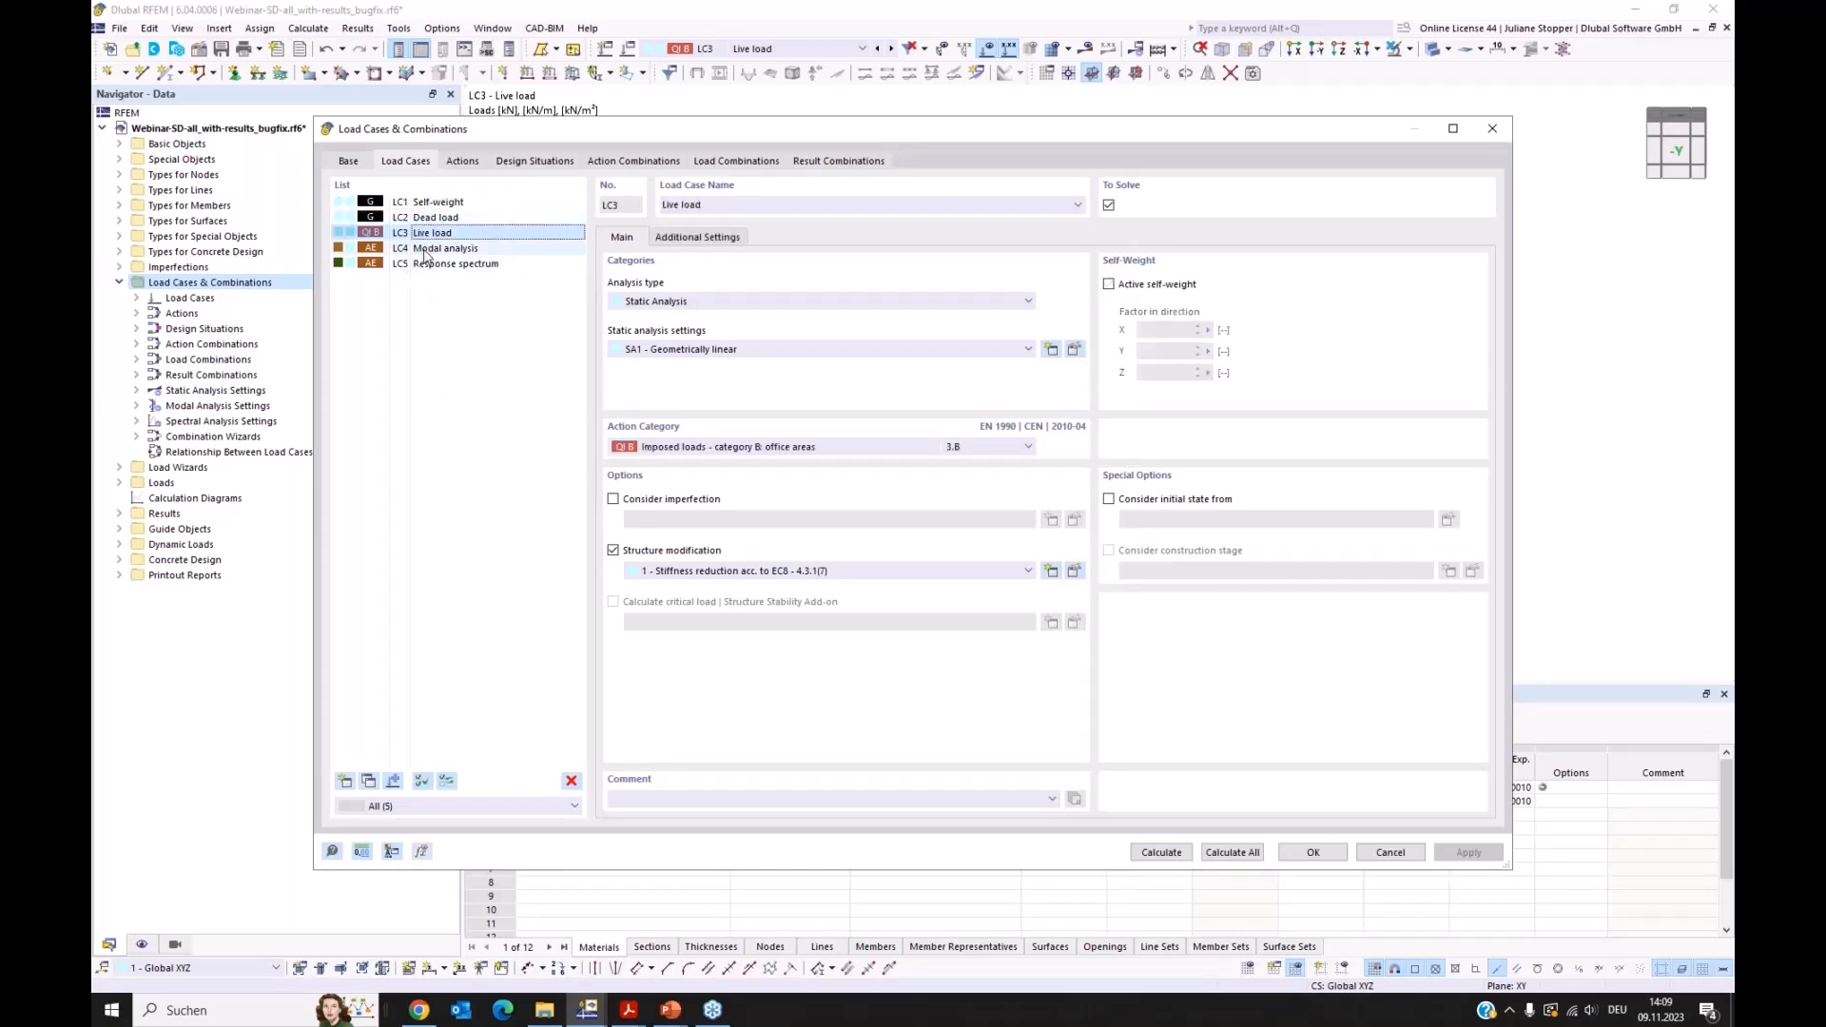
left_click(425, 249)
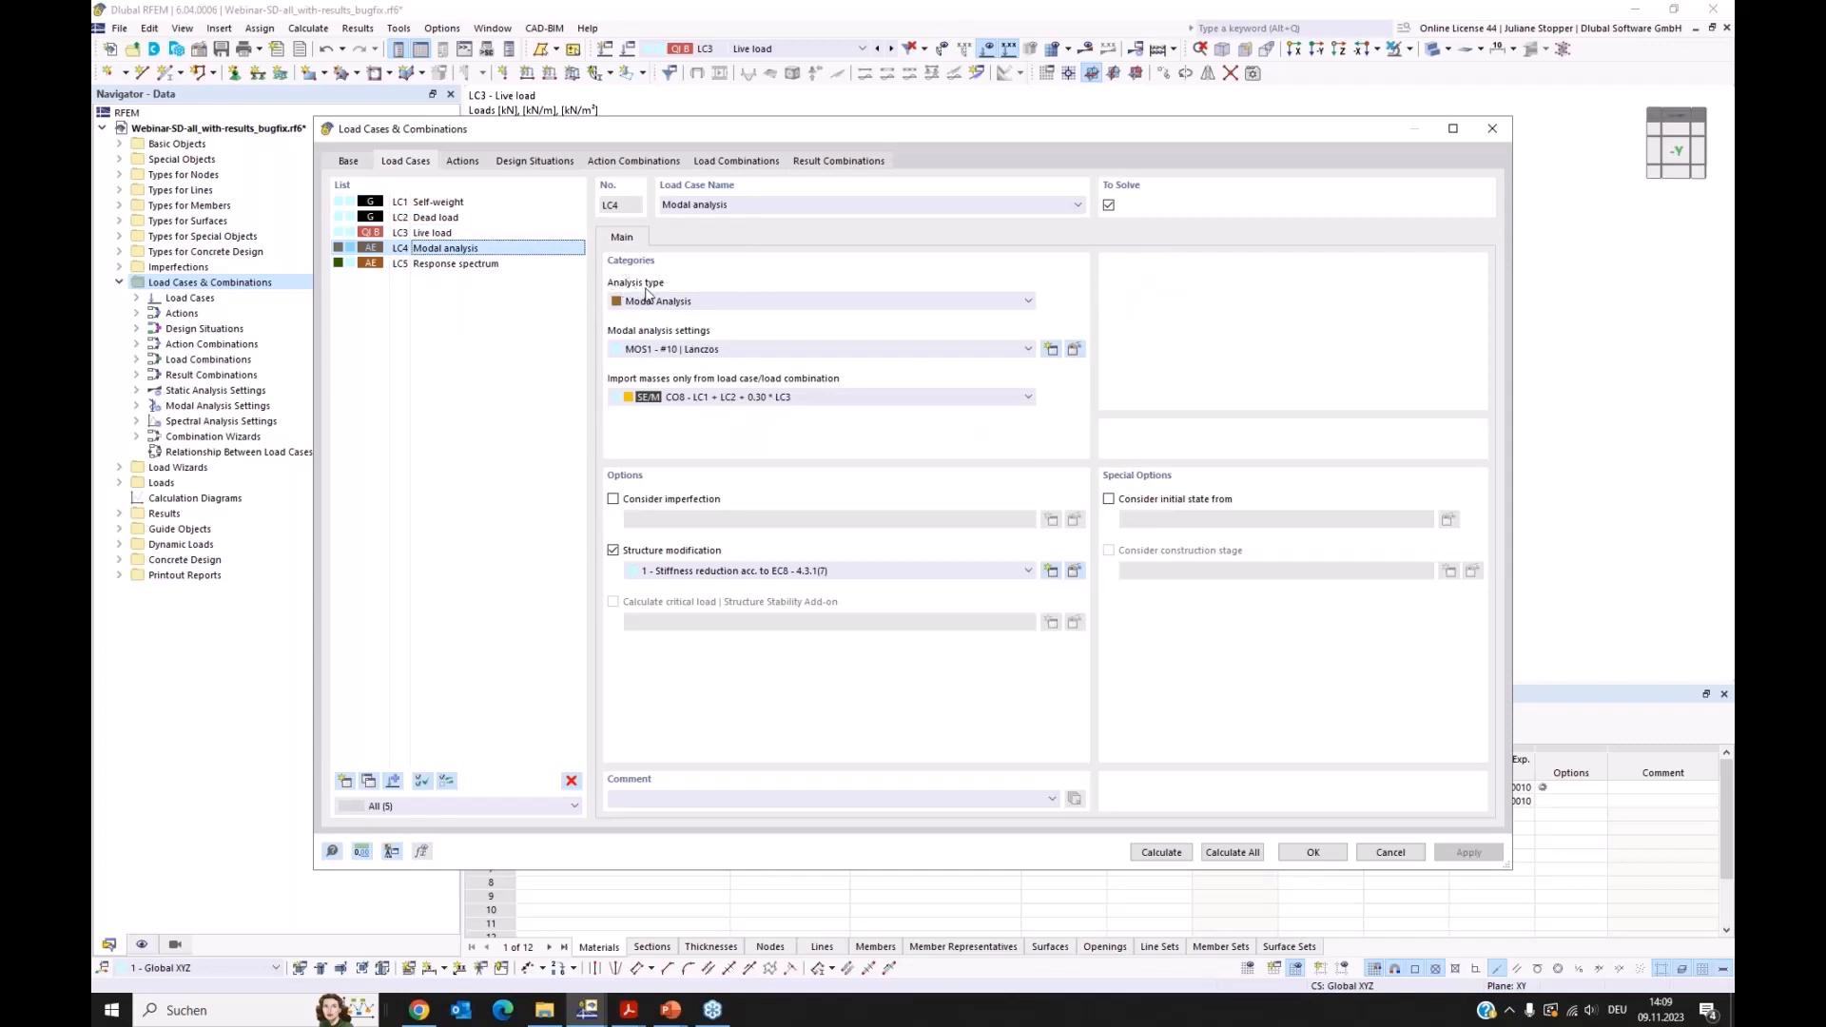
left_click(714, 301)
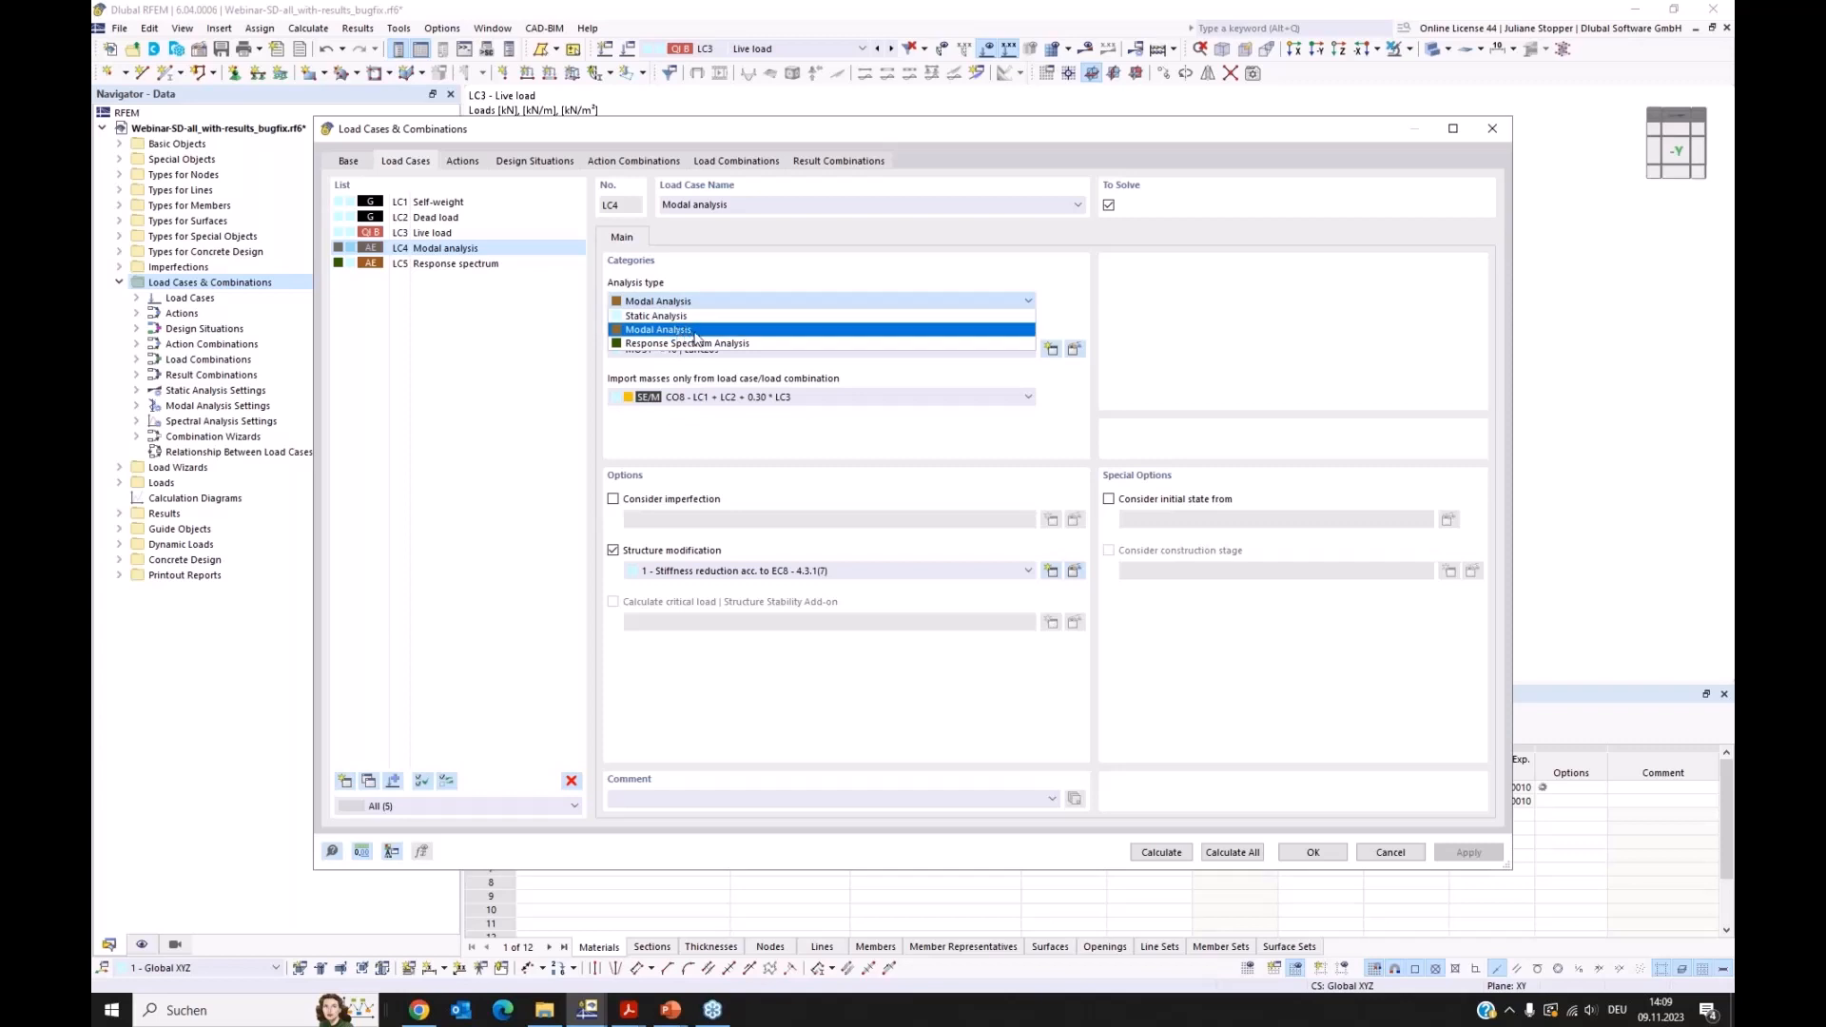
left_click(1068, 332)
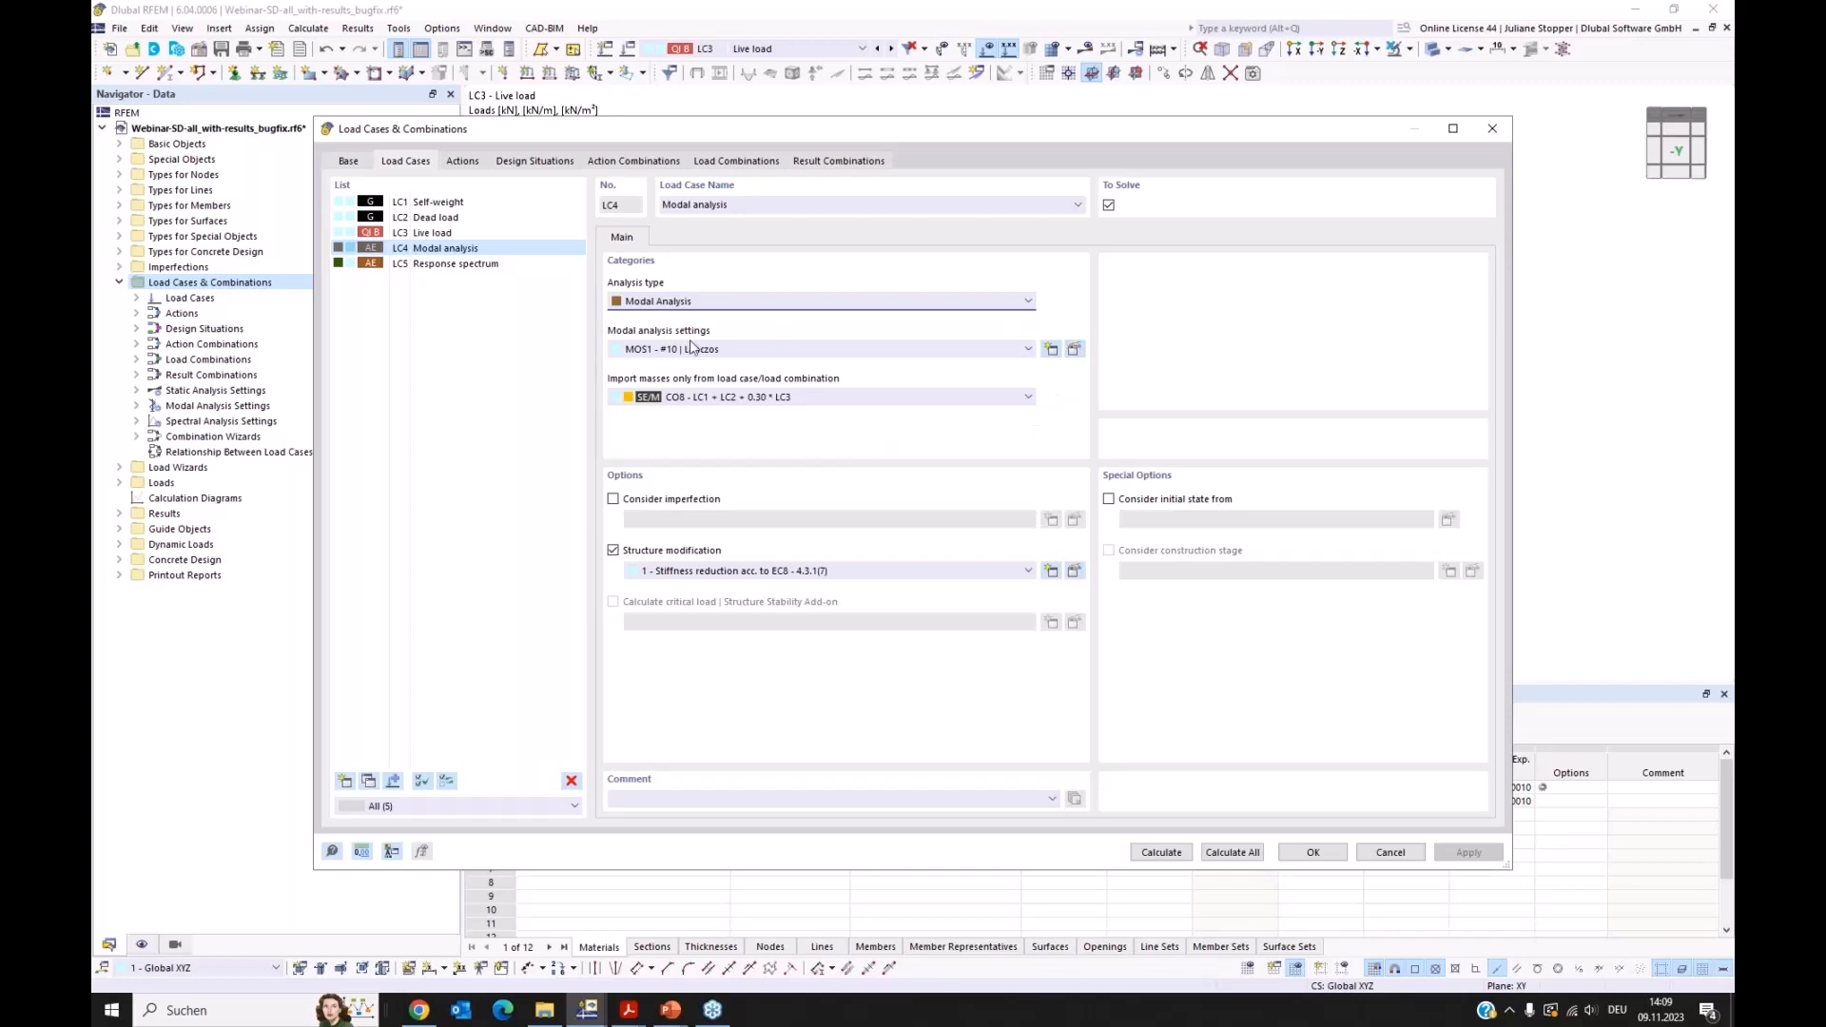
Step: Examine LC4's modal analysis settings for the eigenvalue method, mass matrix, mass conversion and neglected masses, and leave them without changes
left_click(1074, 350)
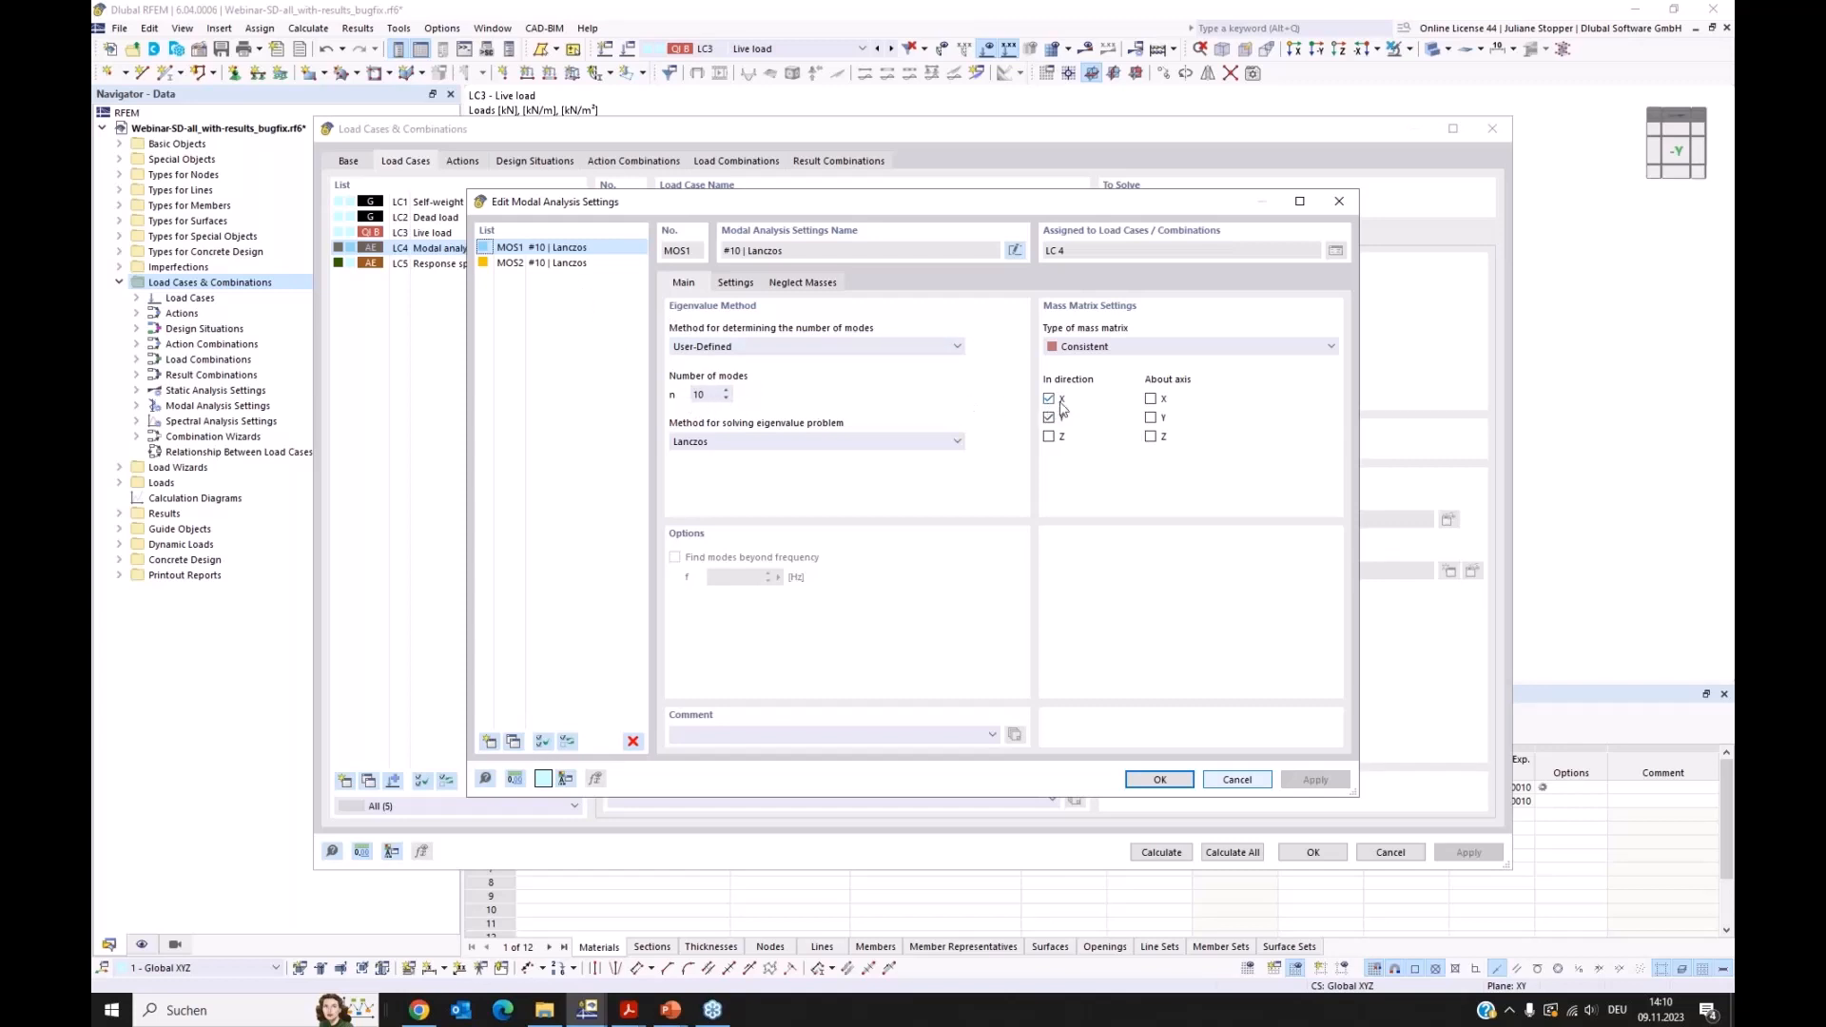
left_click(735, 285)
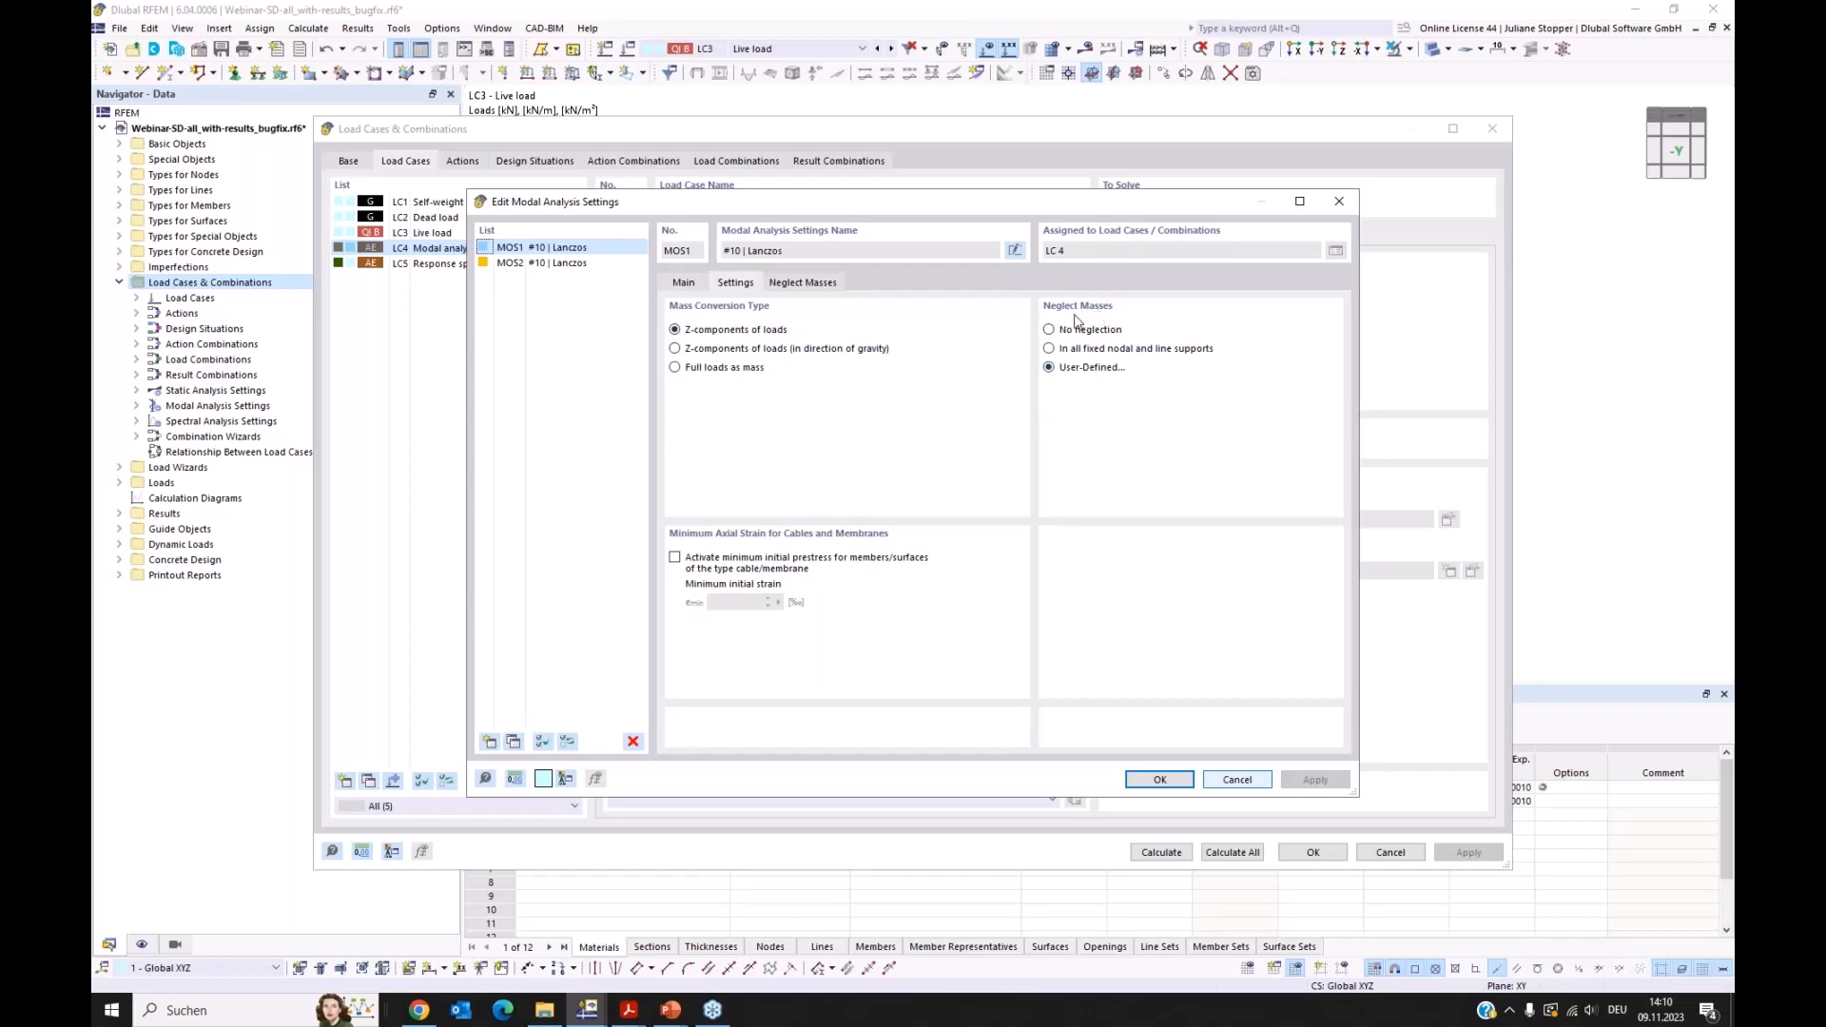
left_click(808, 283)
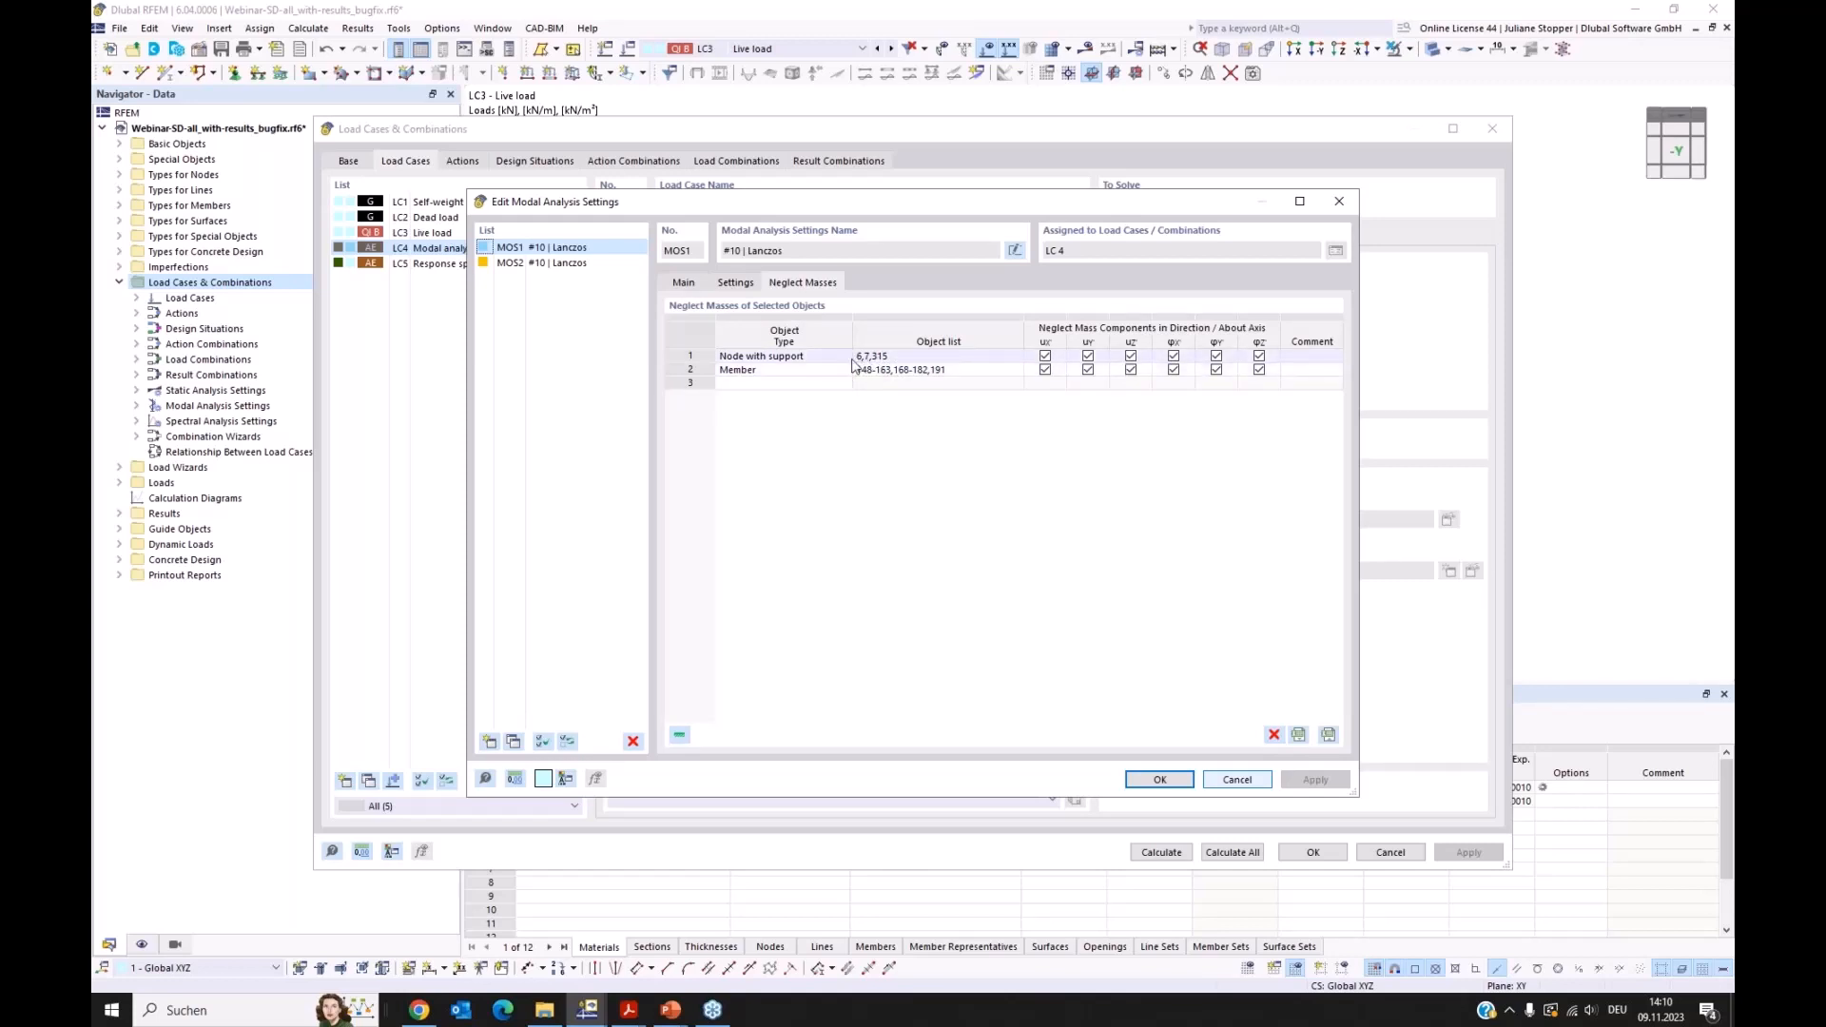
left_click(687, 283)
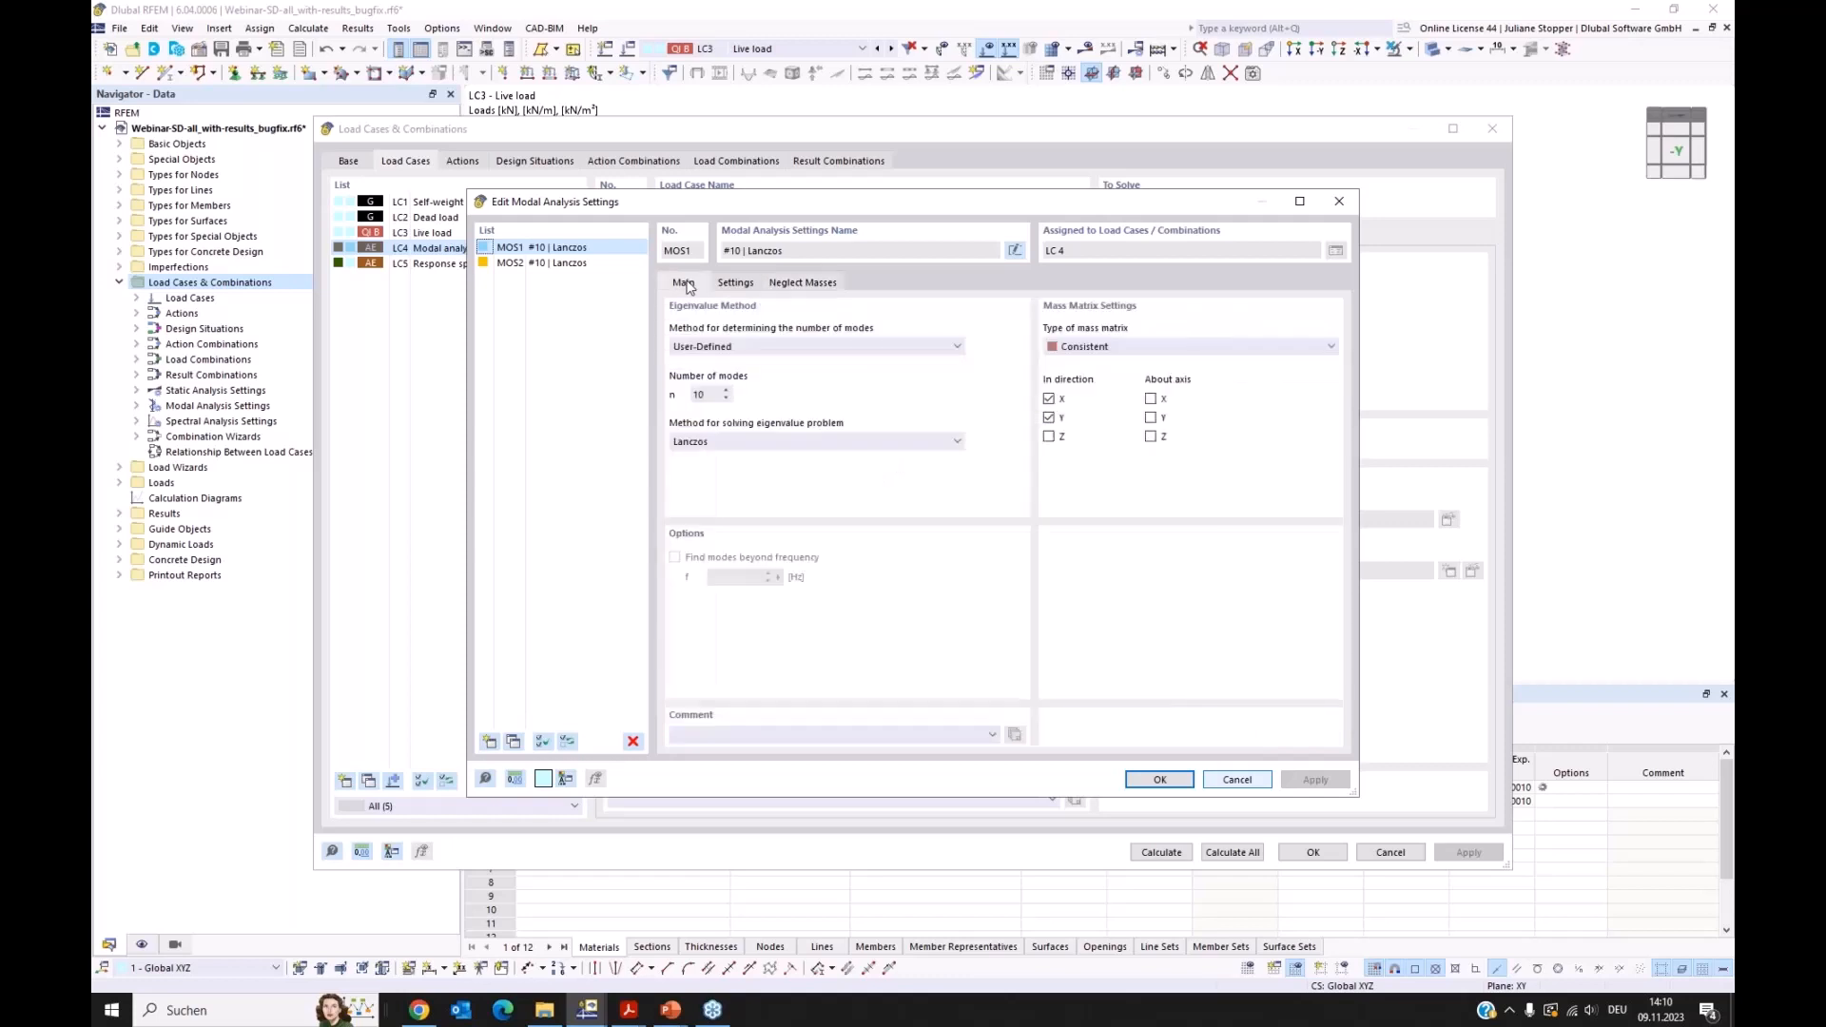
left_click(1237, 780)
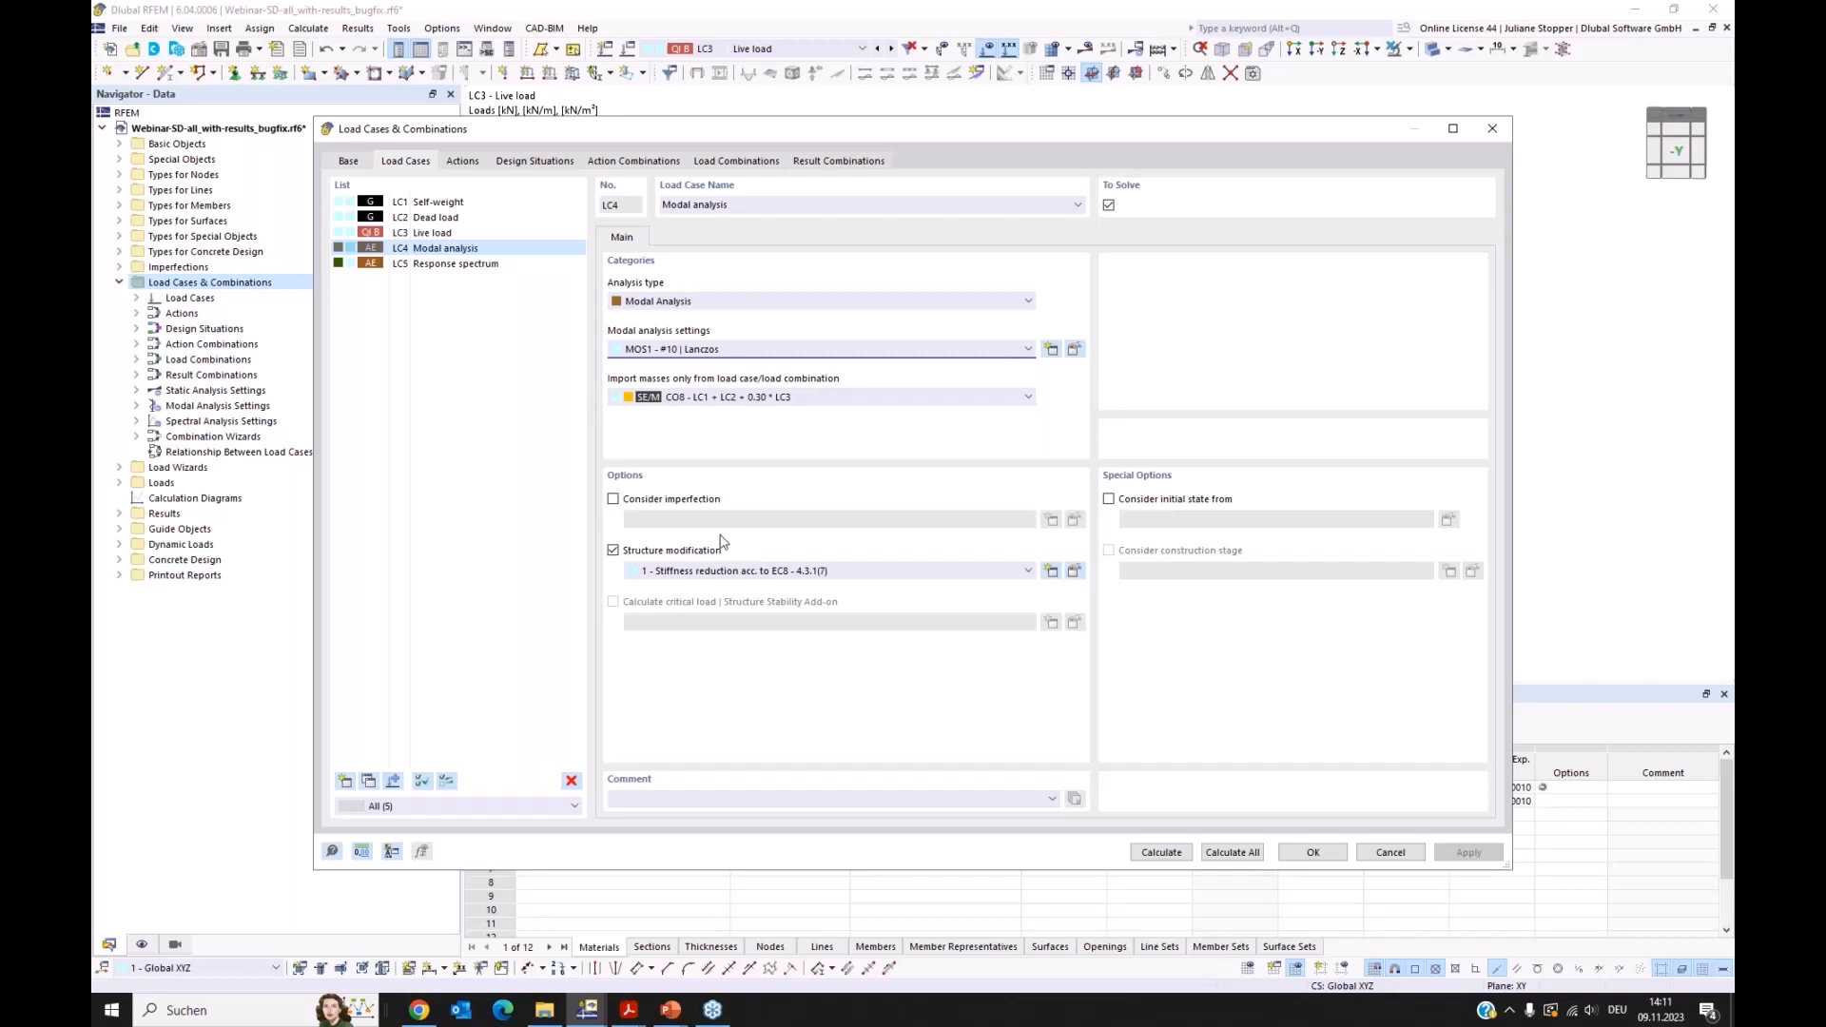
Step: Toggle LC4's structure modification off and on, and create a new structure modification that modifies the stiffnesses of members and surfaces
left_click(613, 550)
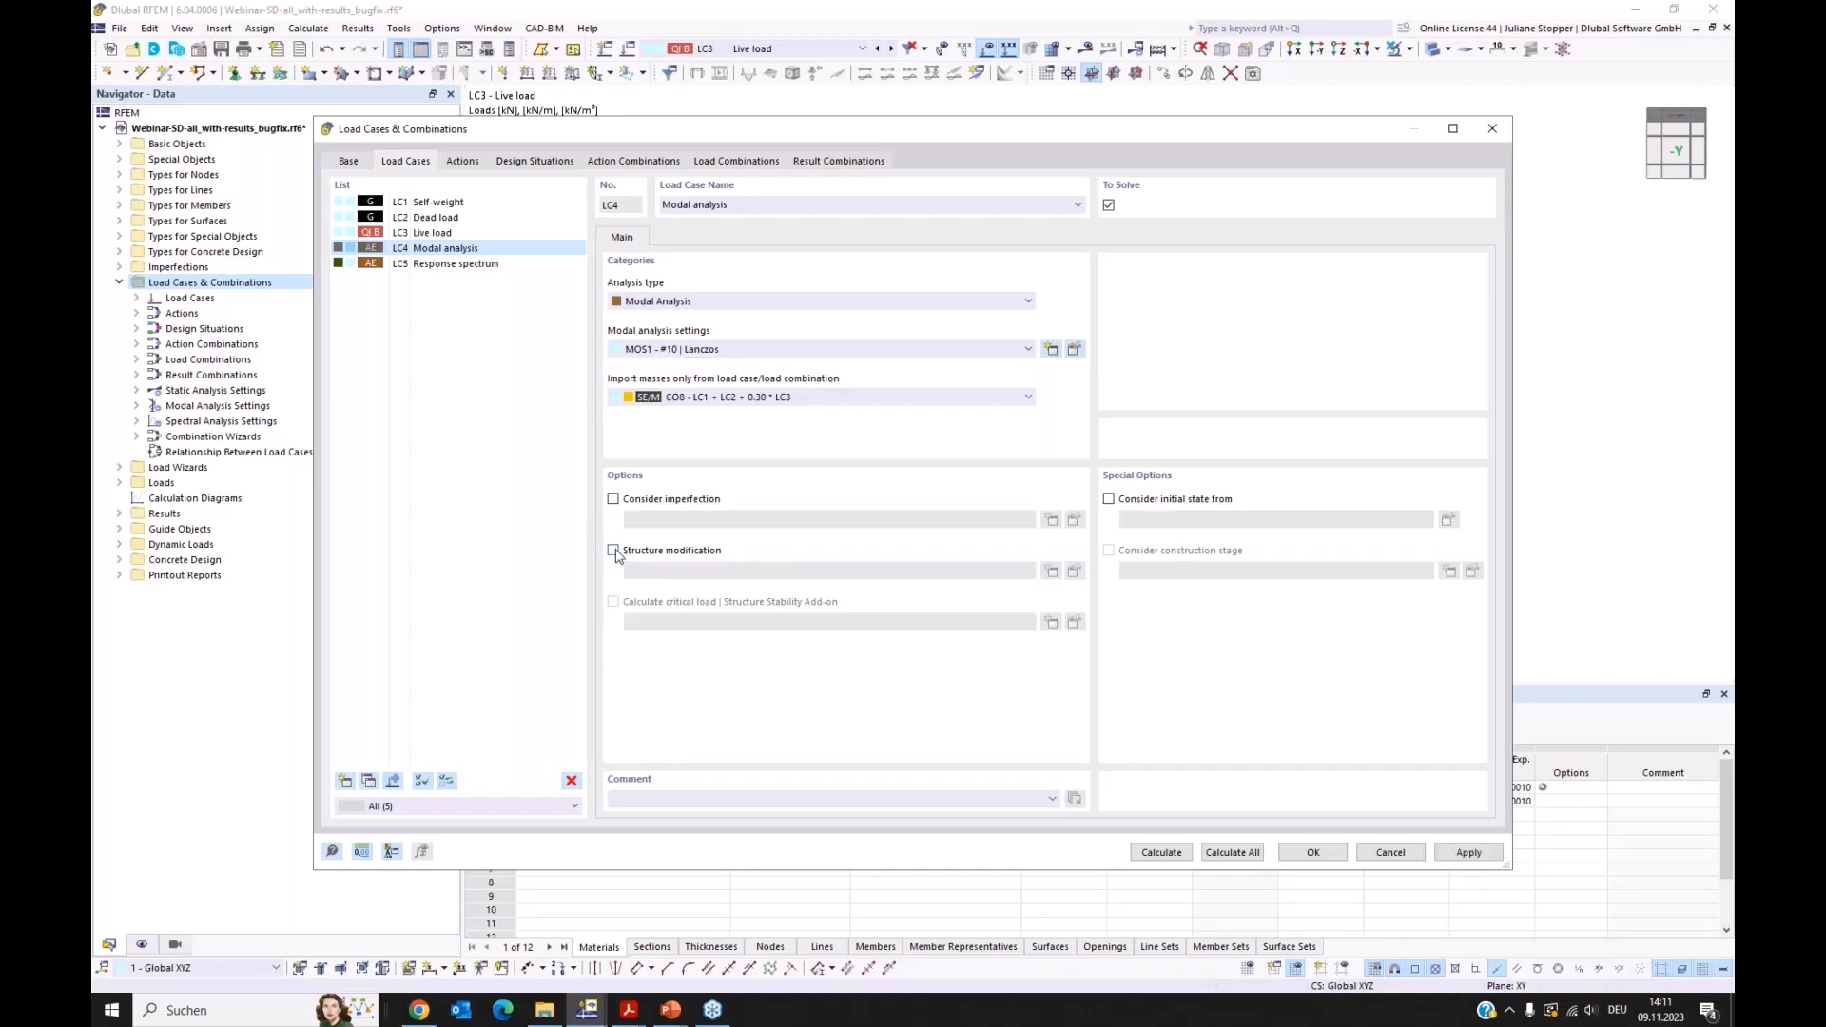
left_click(614, 551)
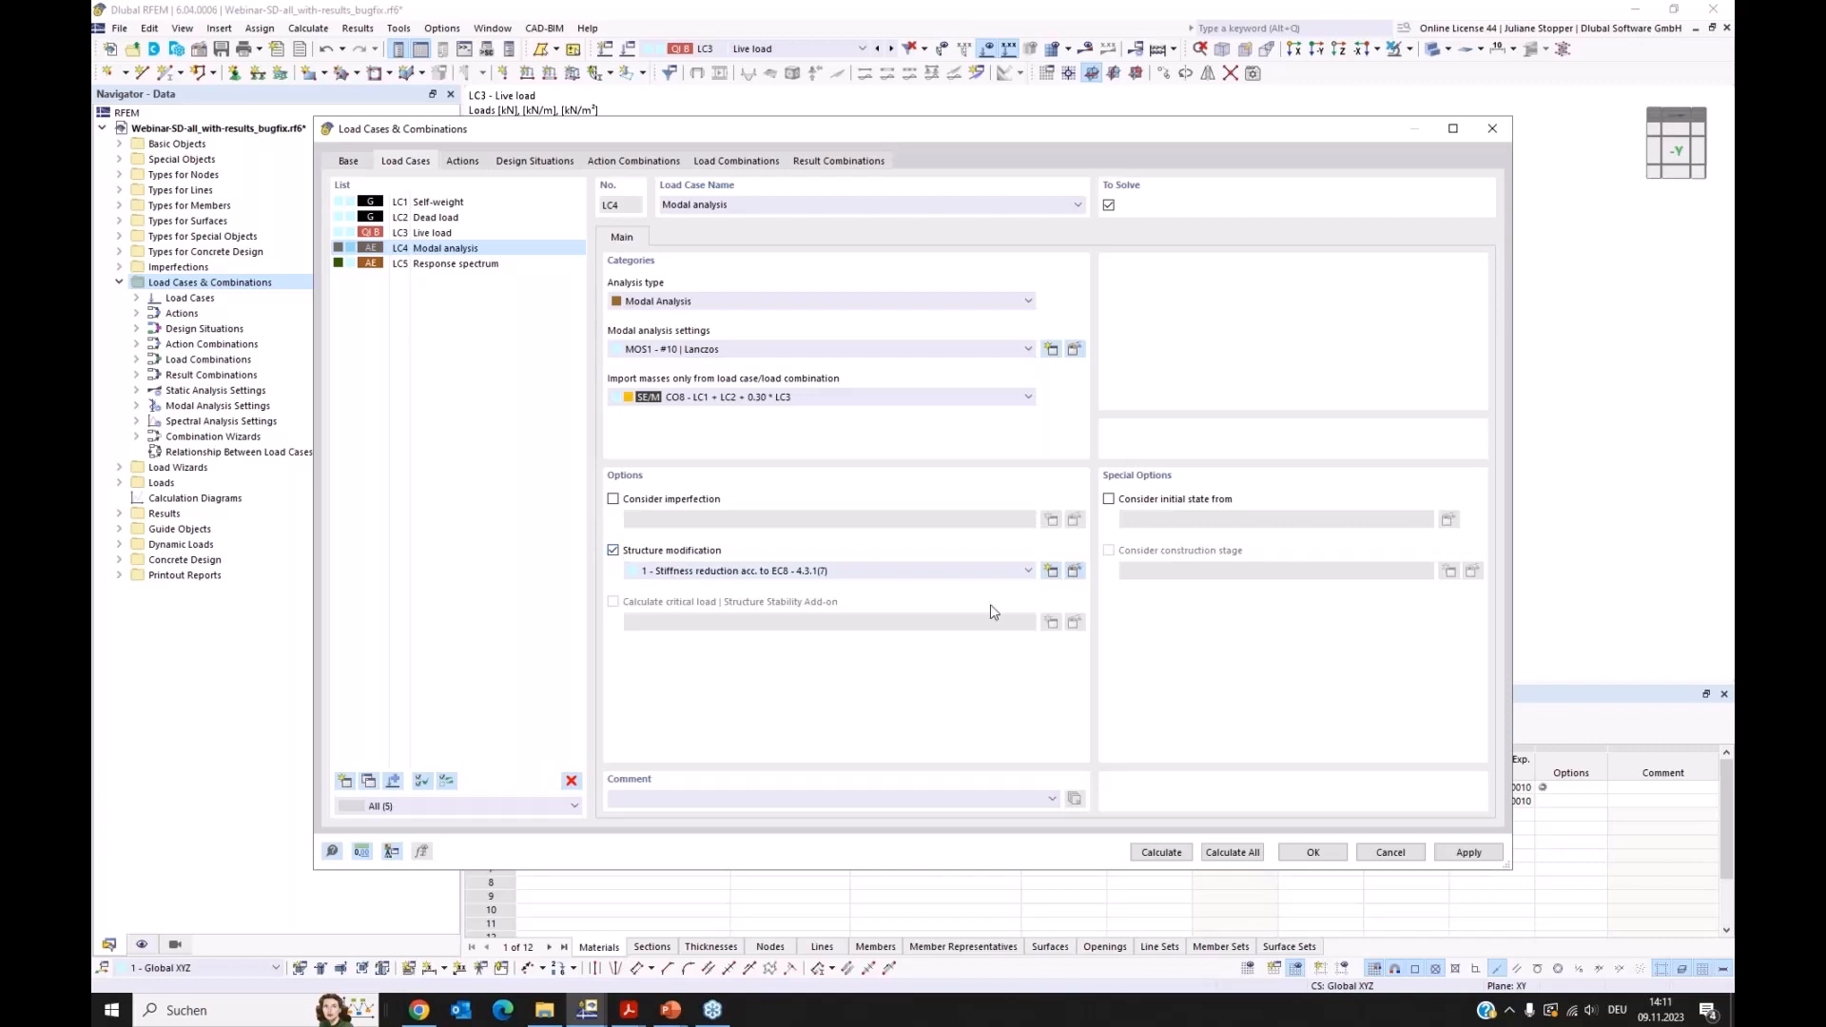
left_click(1051, 571)
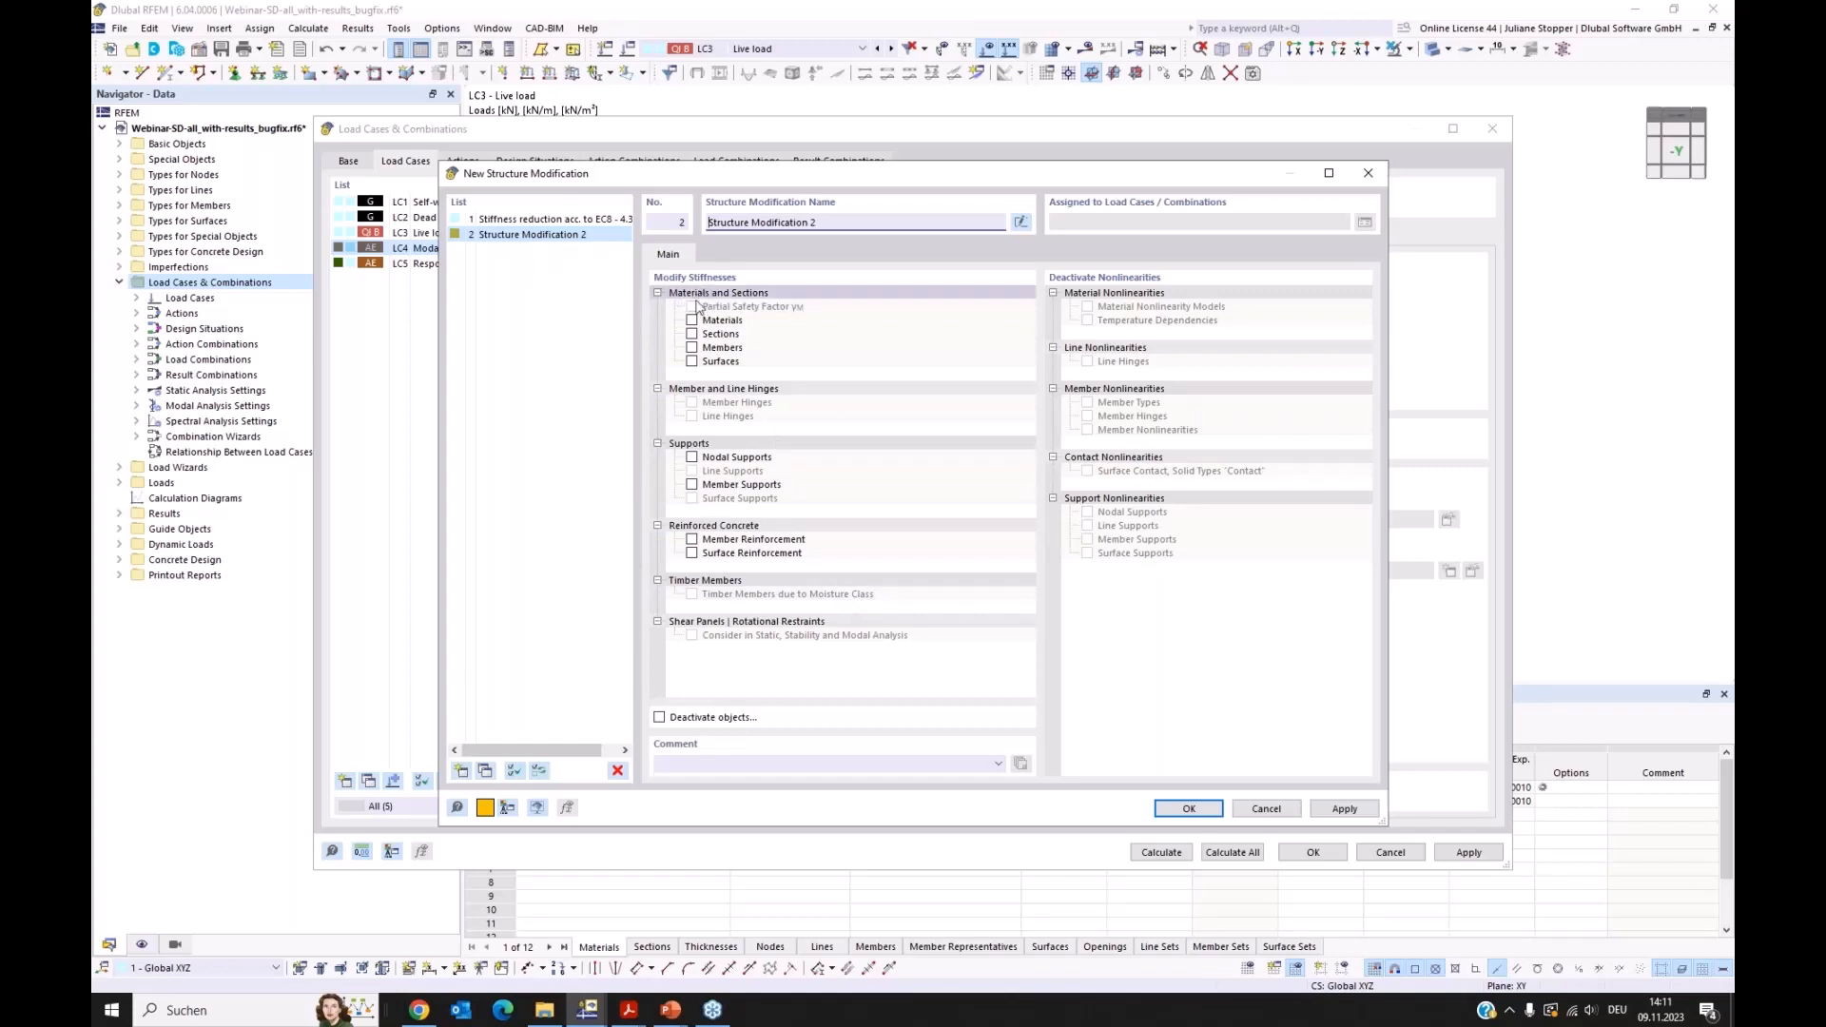
left_click(691, 348)
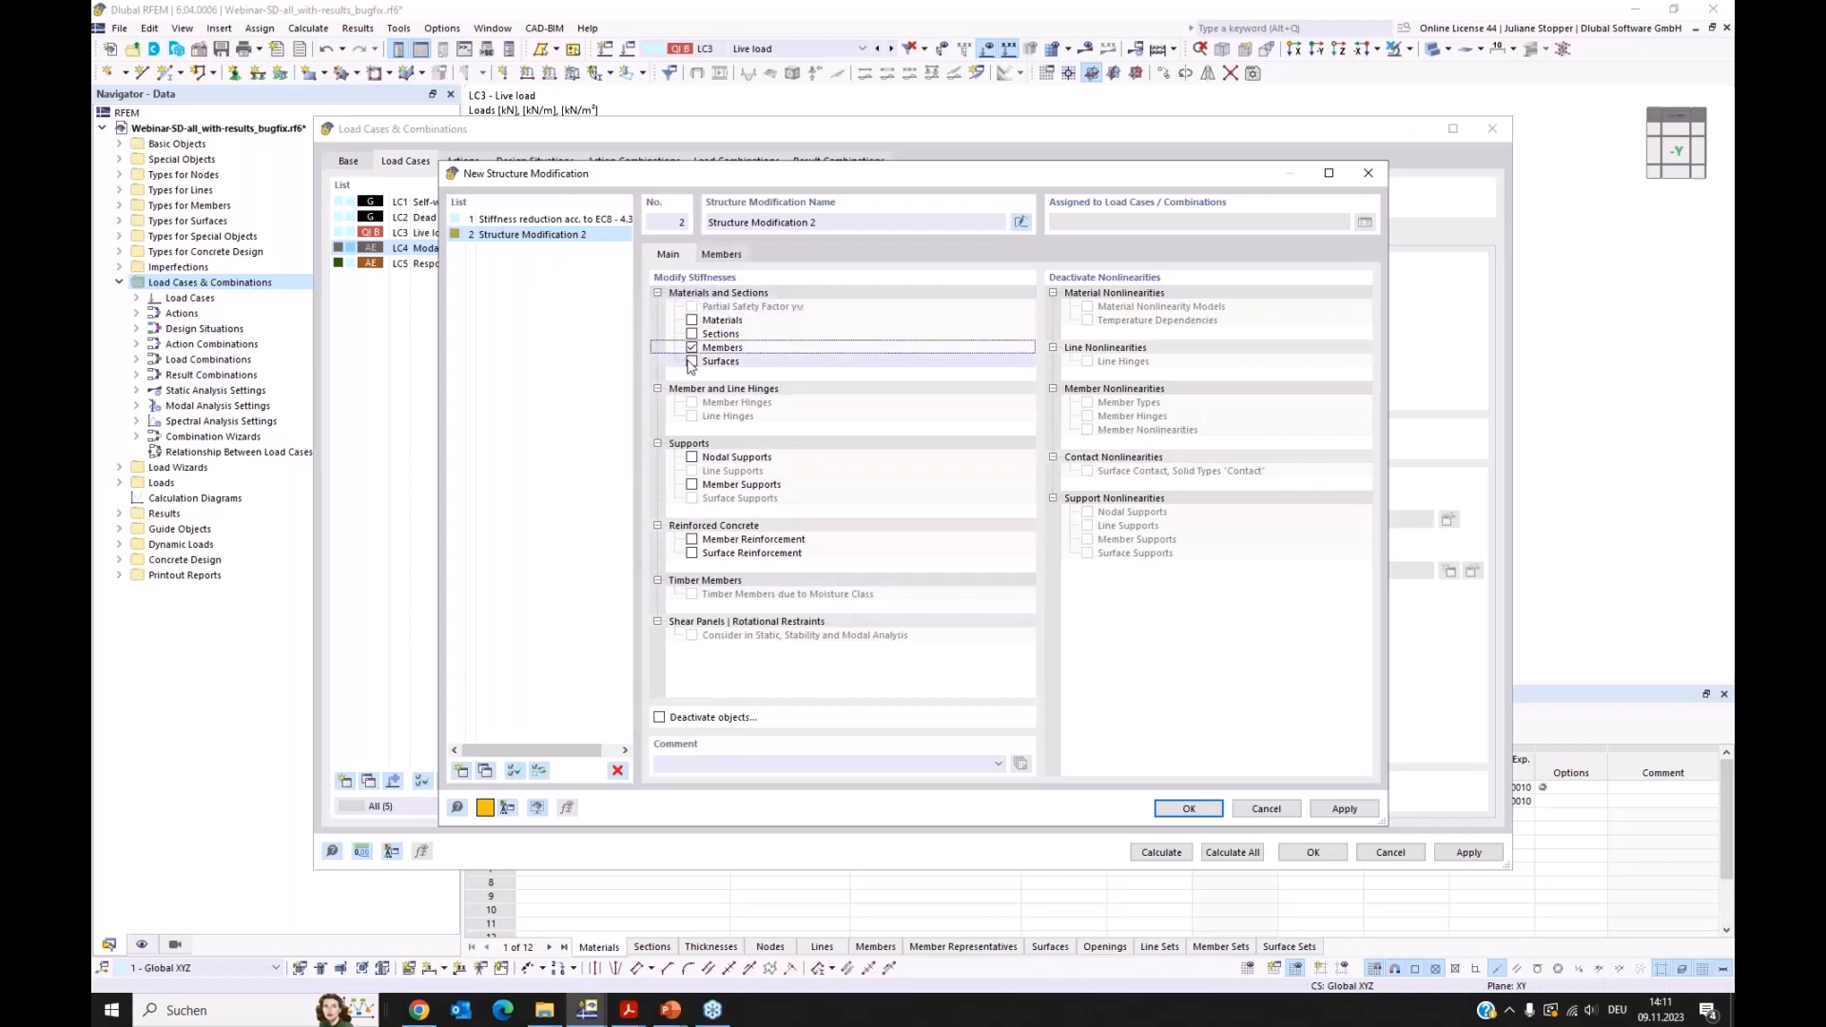
left_click(691, 362)
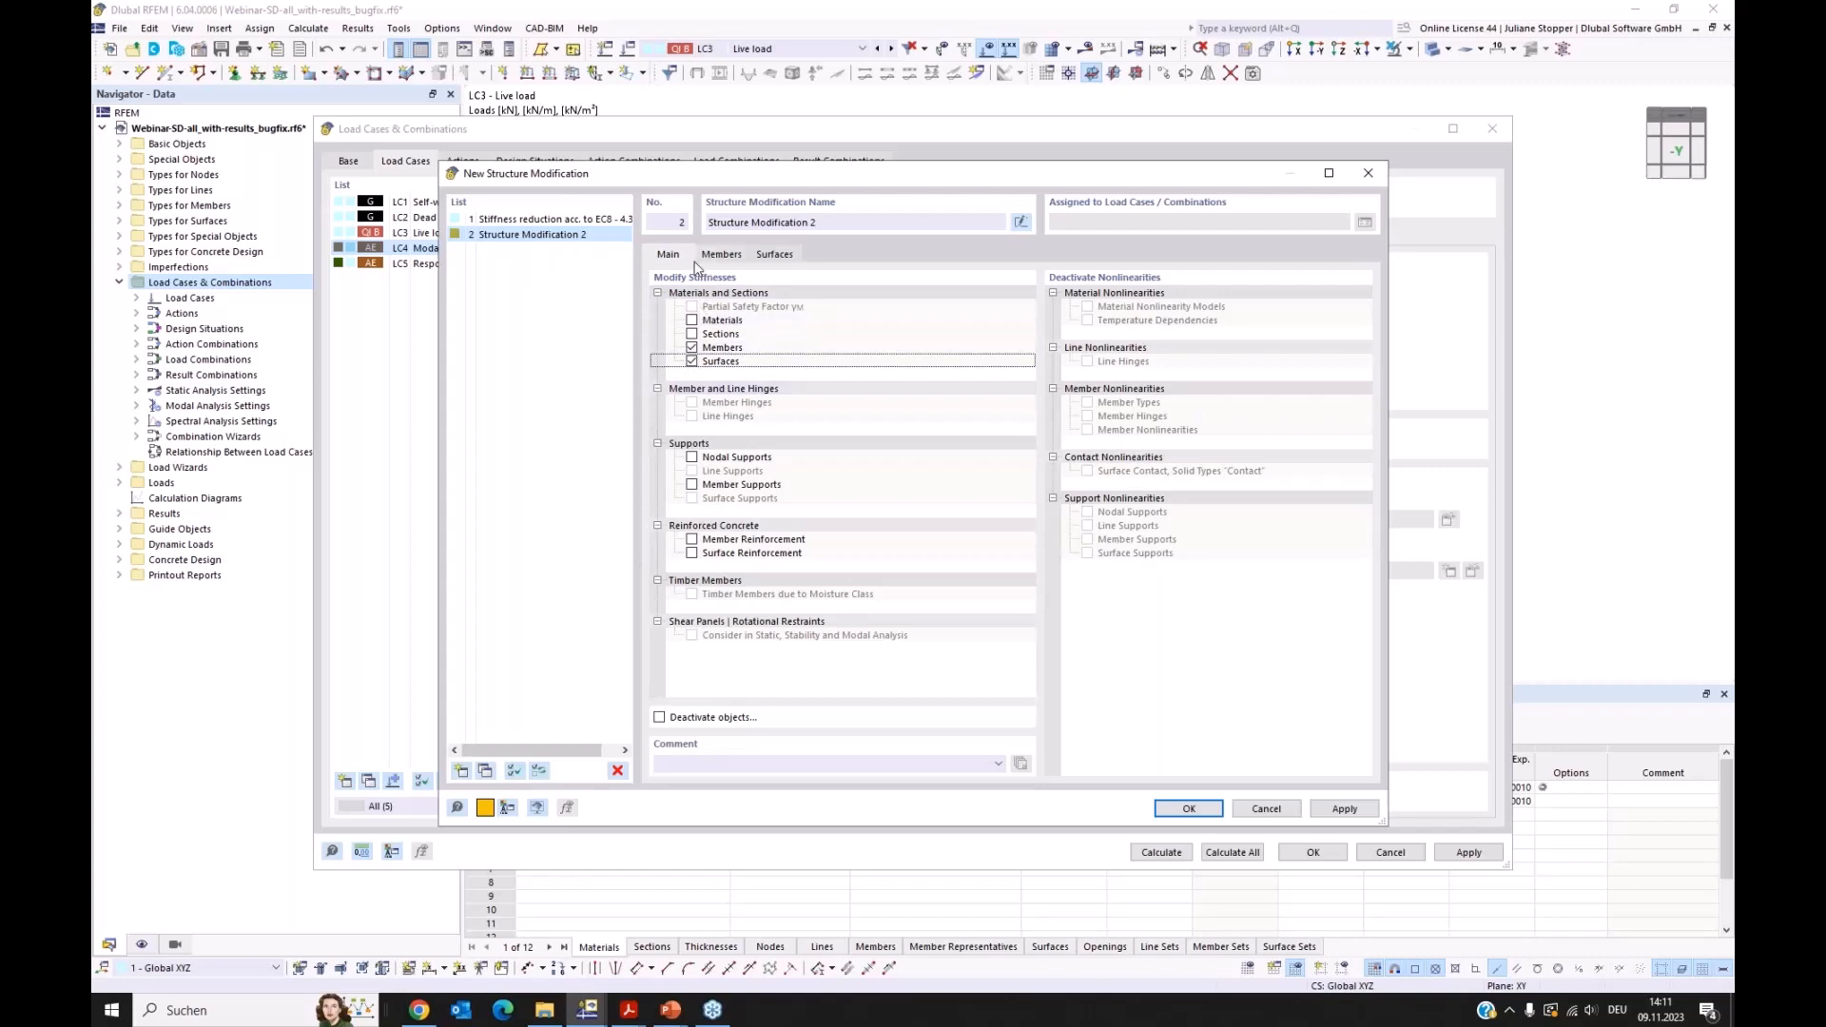
Step: Create a member stiffness modification for the new structure modification with the type Multiplier factors of partial stiffnesses, weights and masses
left_click(731, 255)
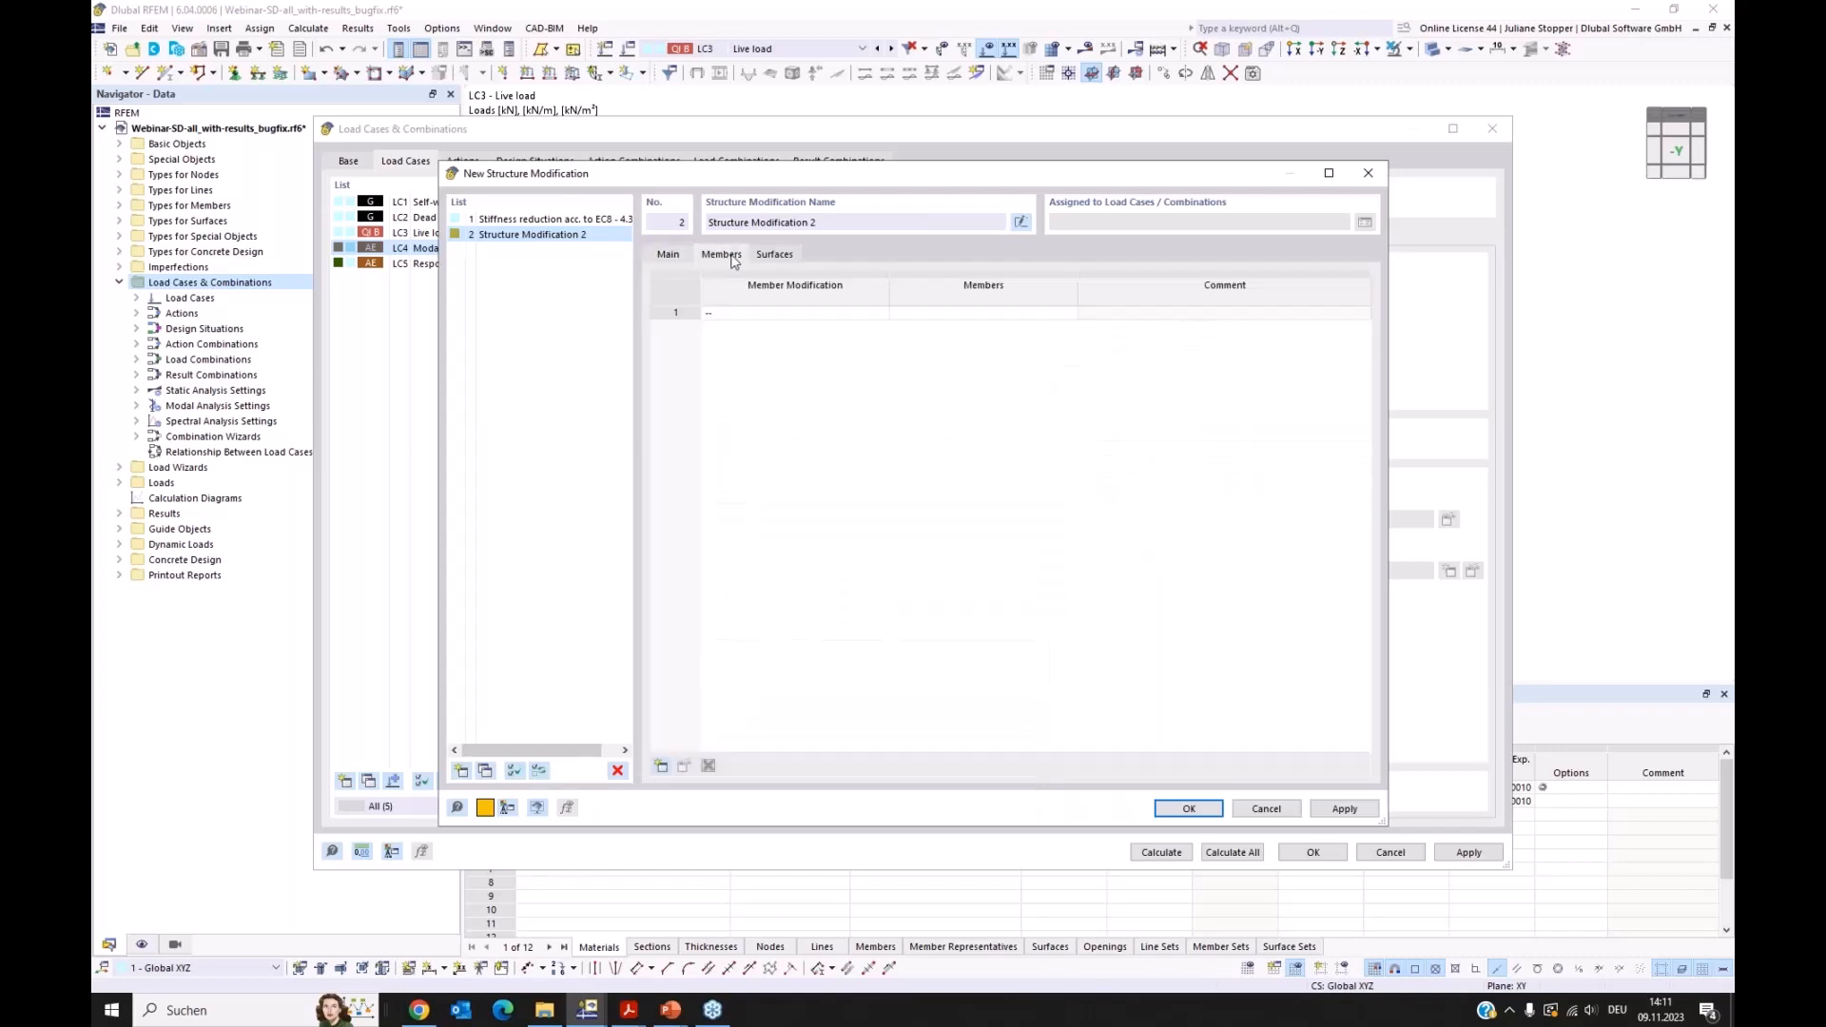
left_click(751, 315)
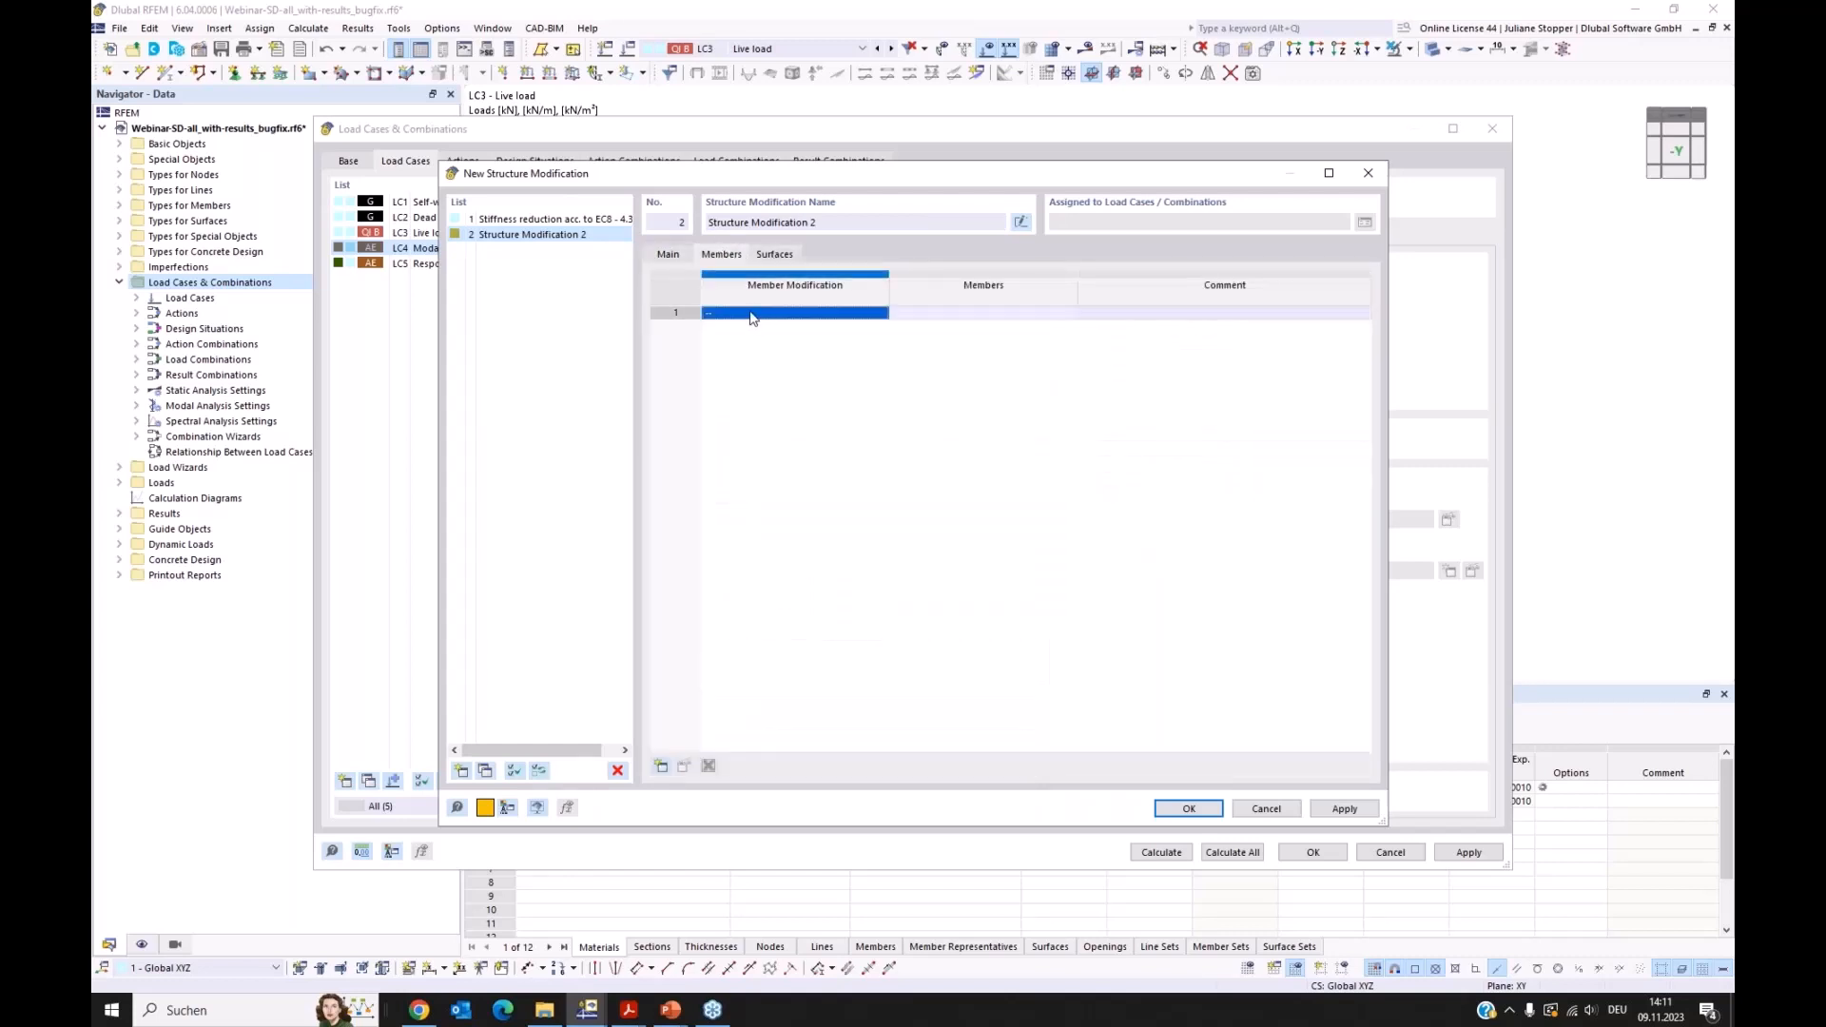
left_click(751, 315)
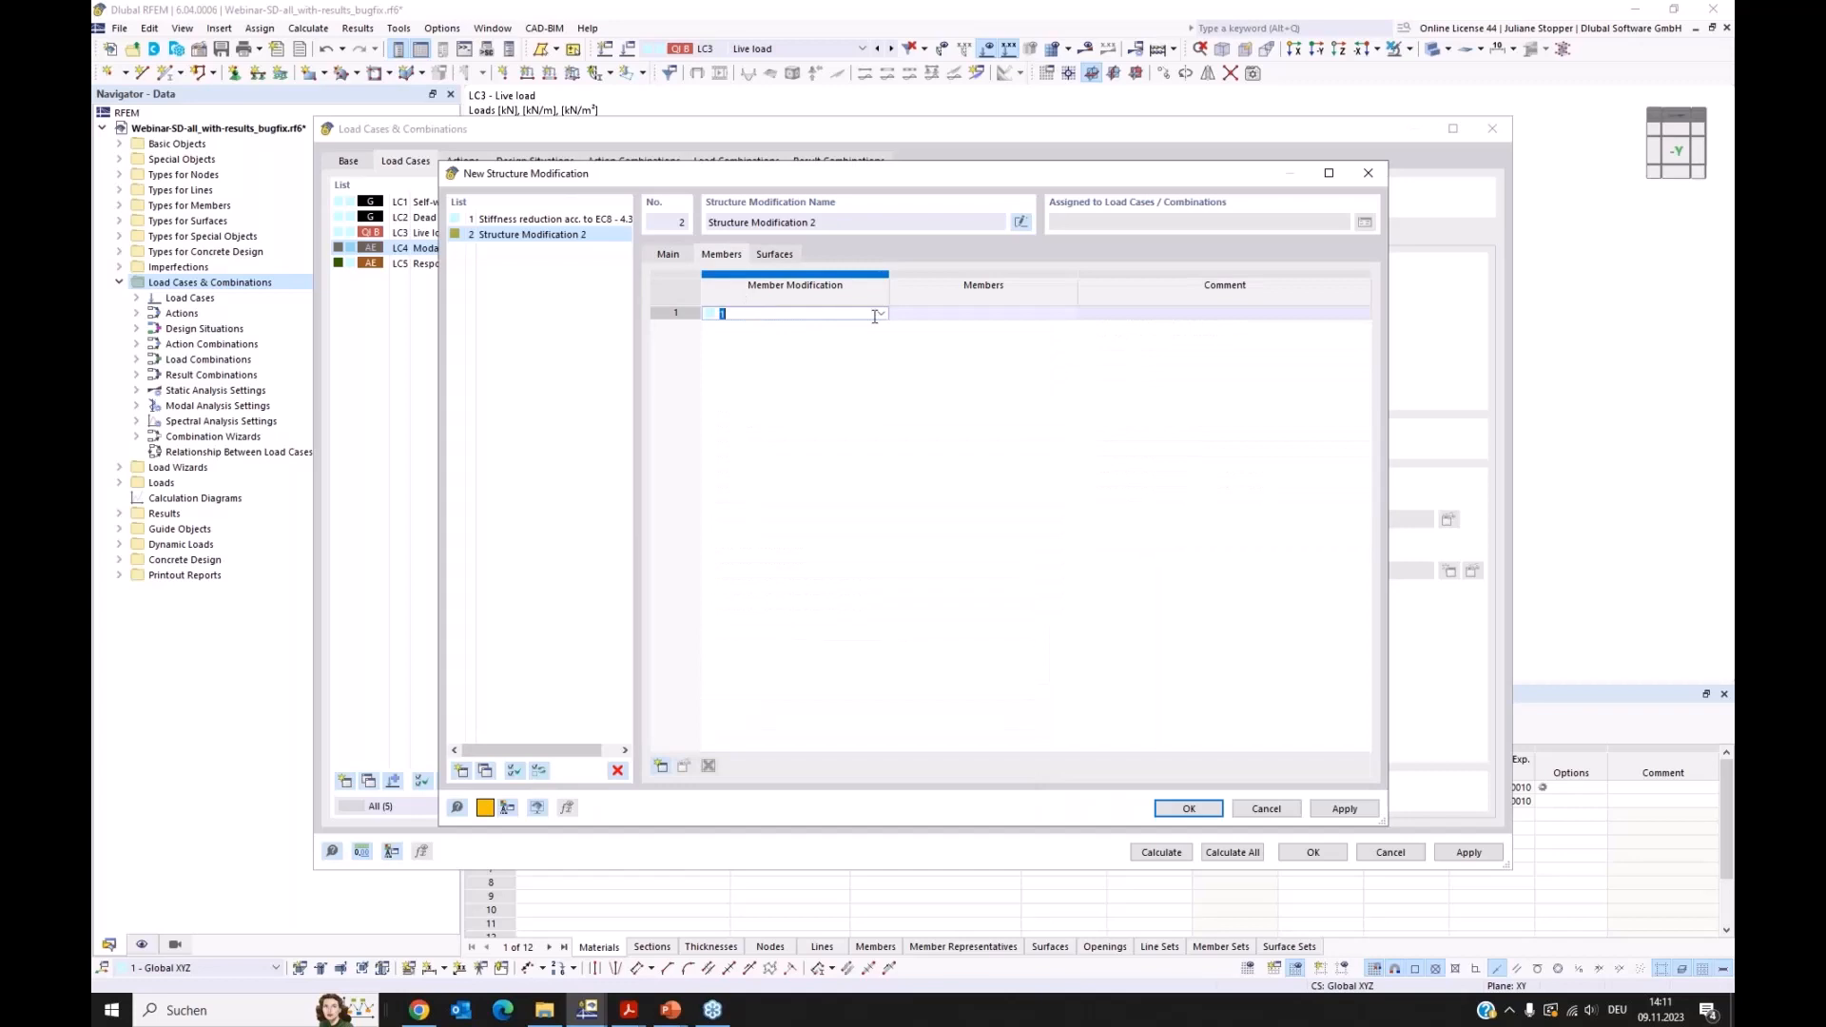
left_click(661, 767)
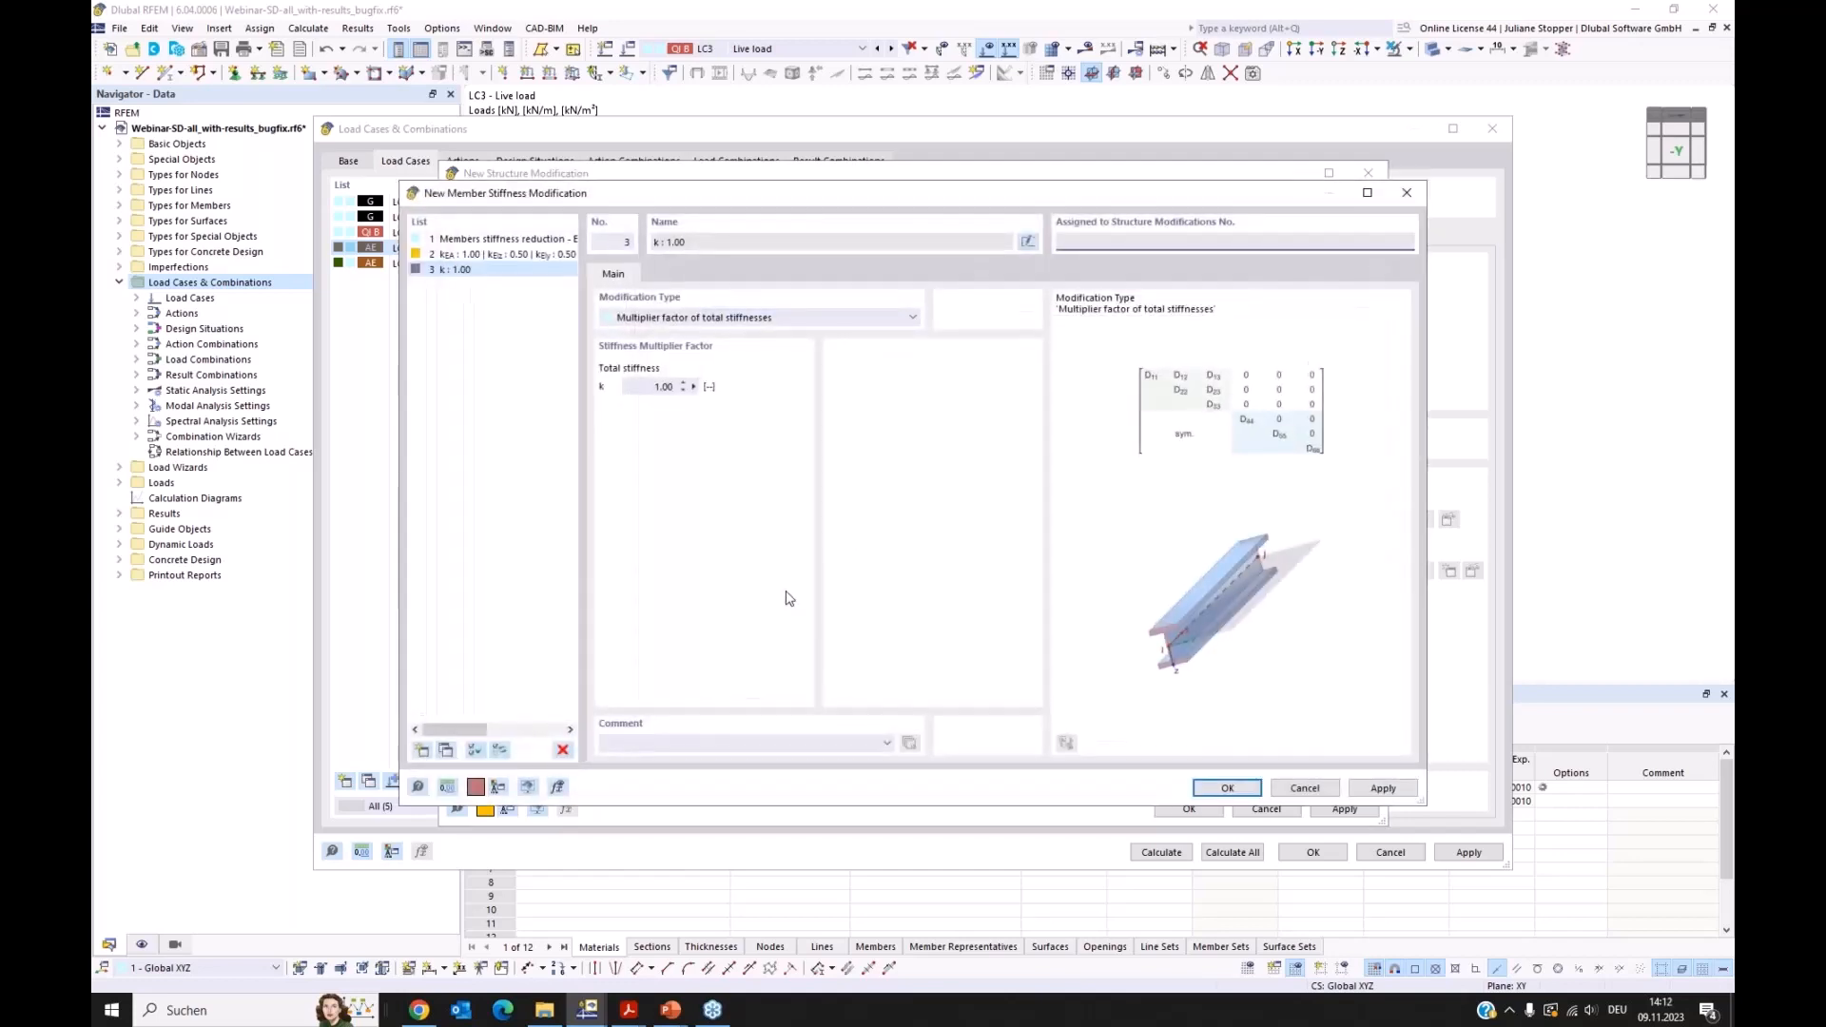
left_click(677, 320)
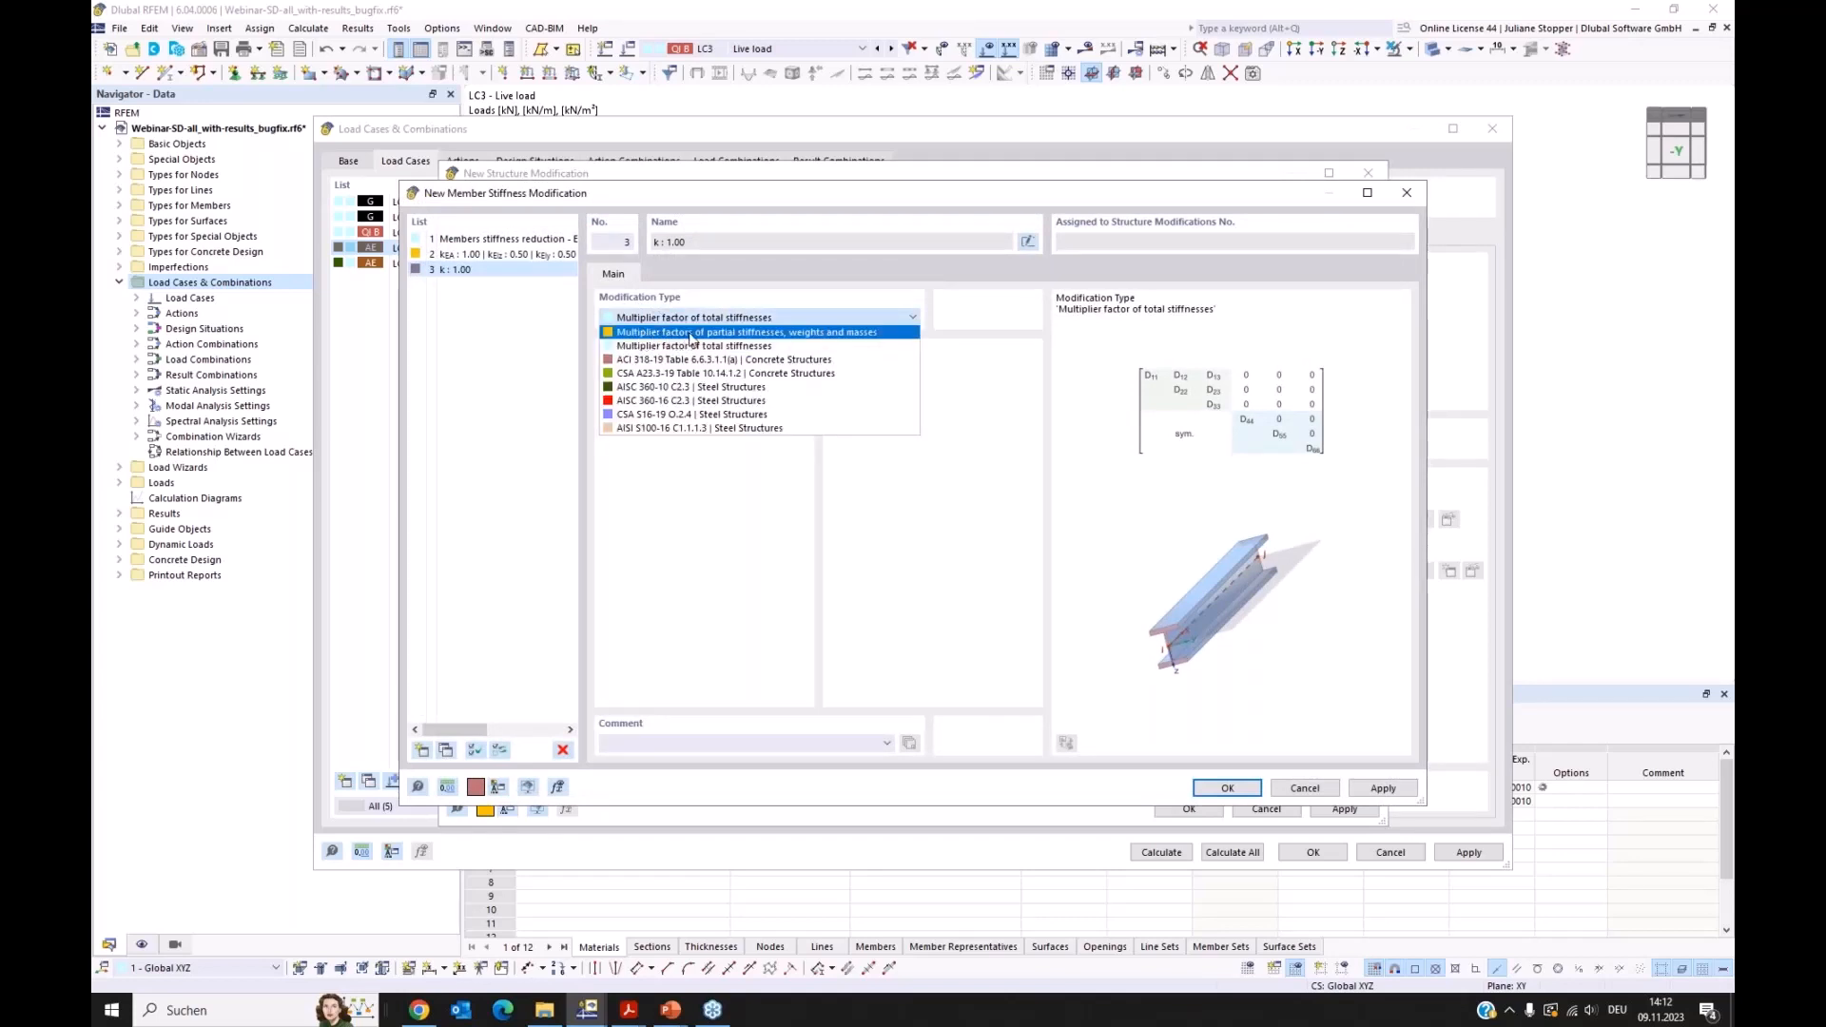
left_click(692, 333)
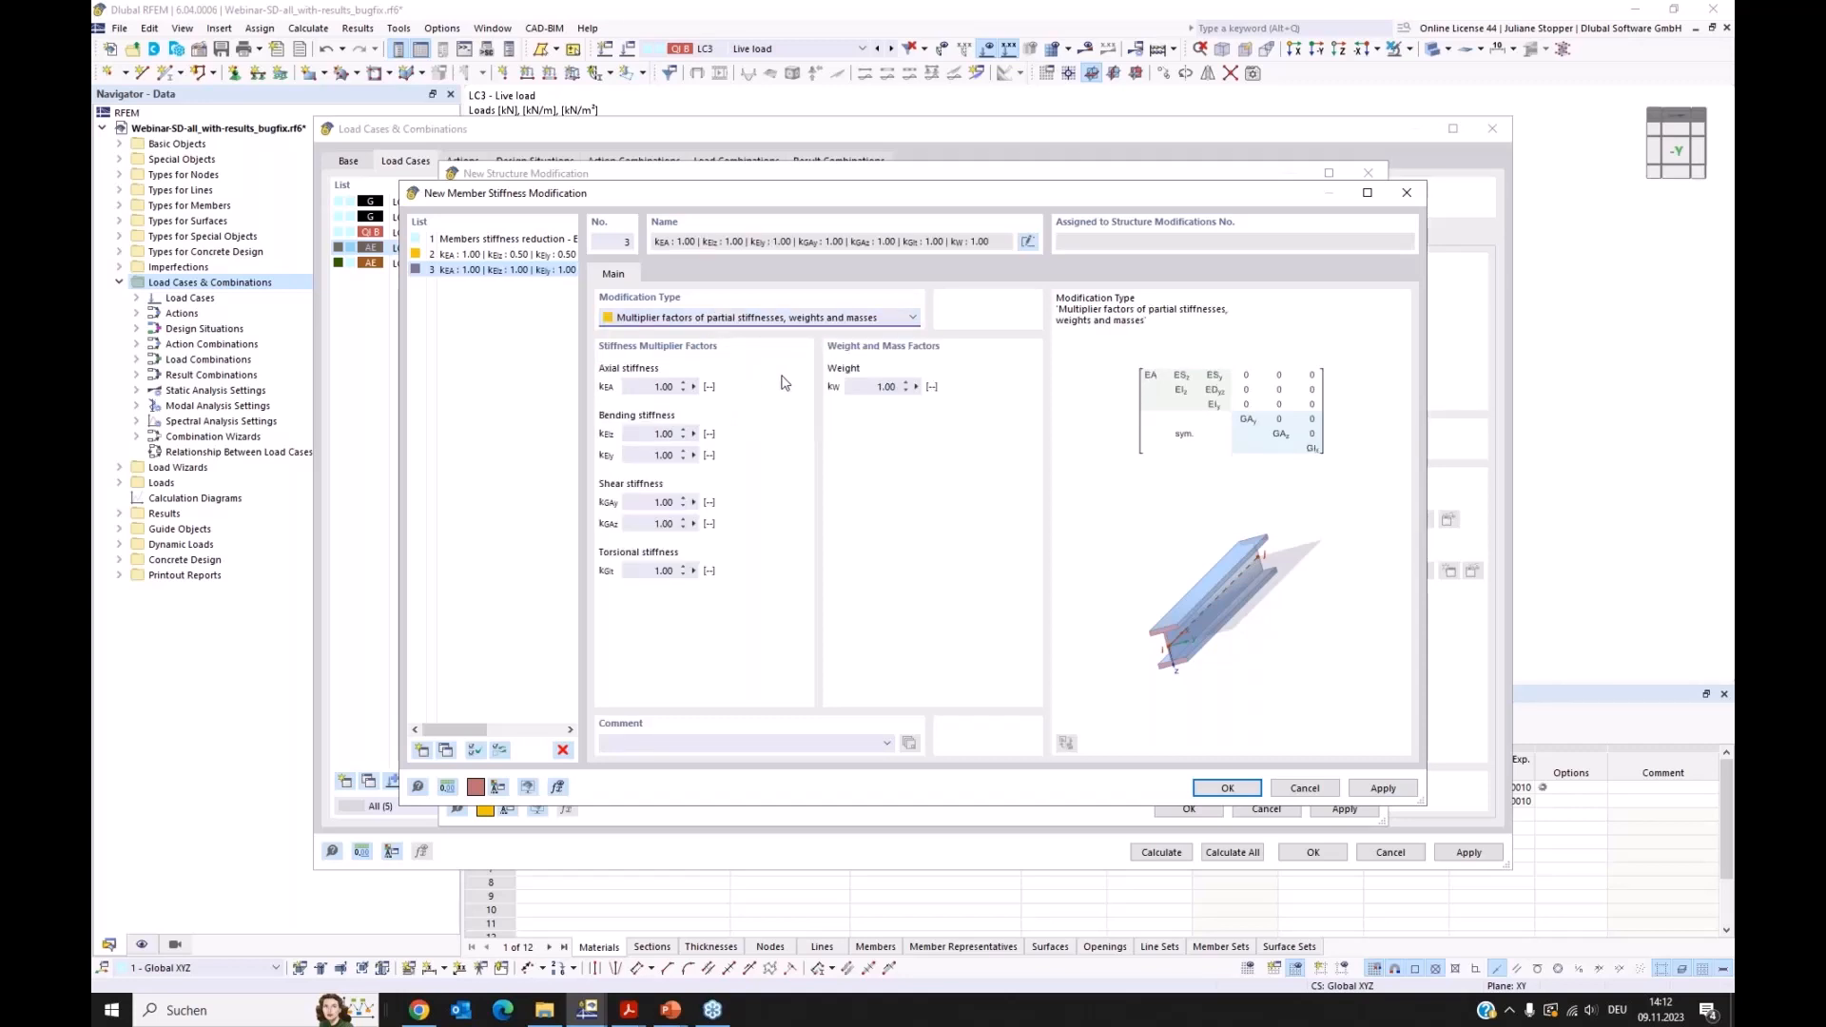
Step: Enter 0.5 as the bending stiffness multiplier factor in the member stiffness modification and accept it
left_click(653, 434)
key("Tab")
key("Tab")
type(".5")
key("Tab")
key("Tab")
left_click(1228, 788)
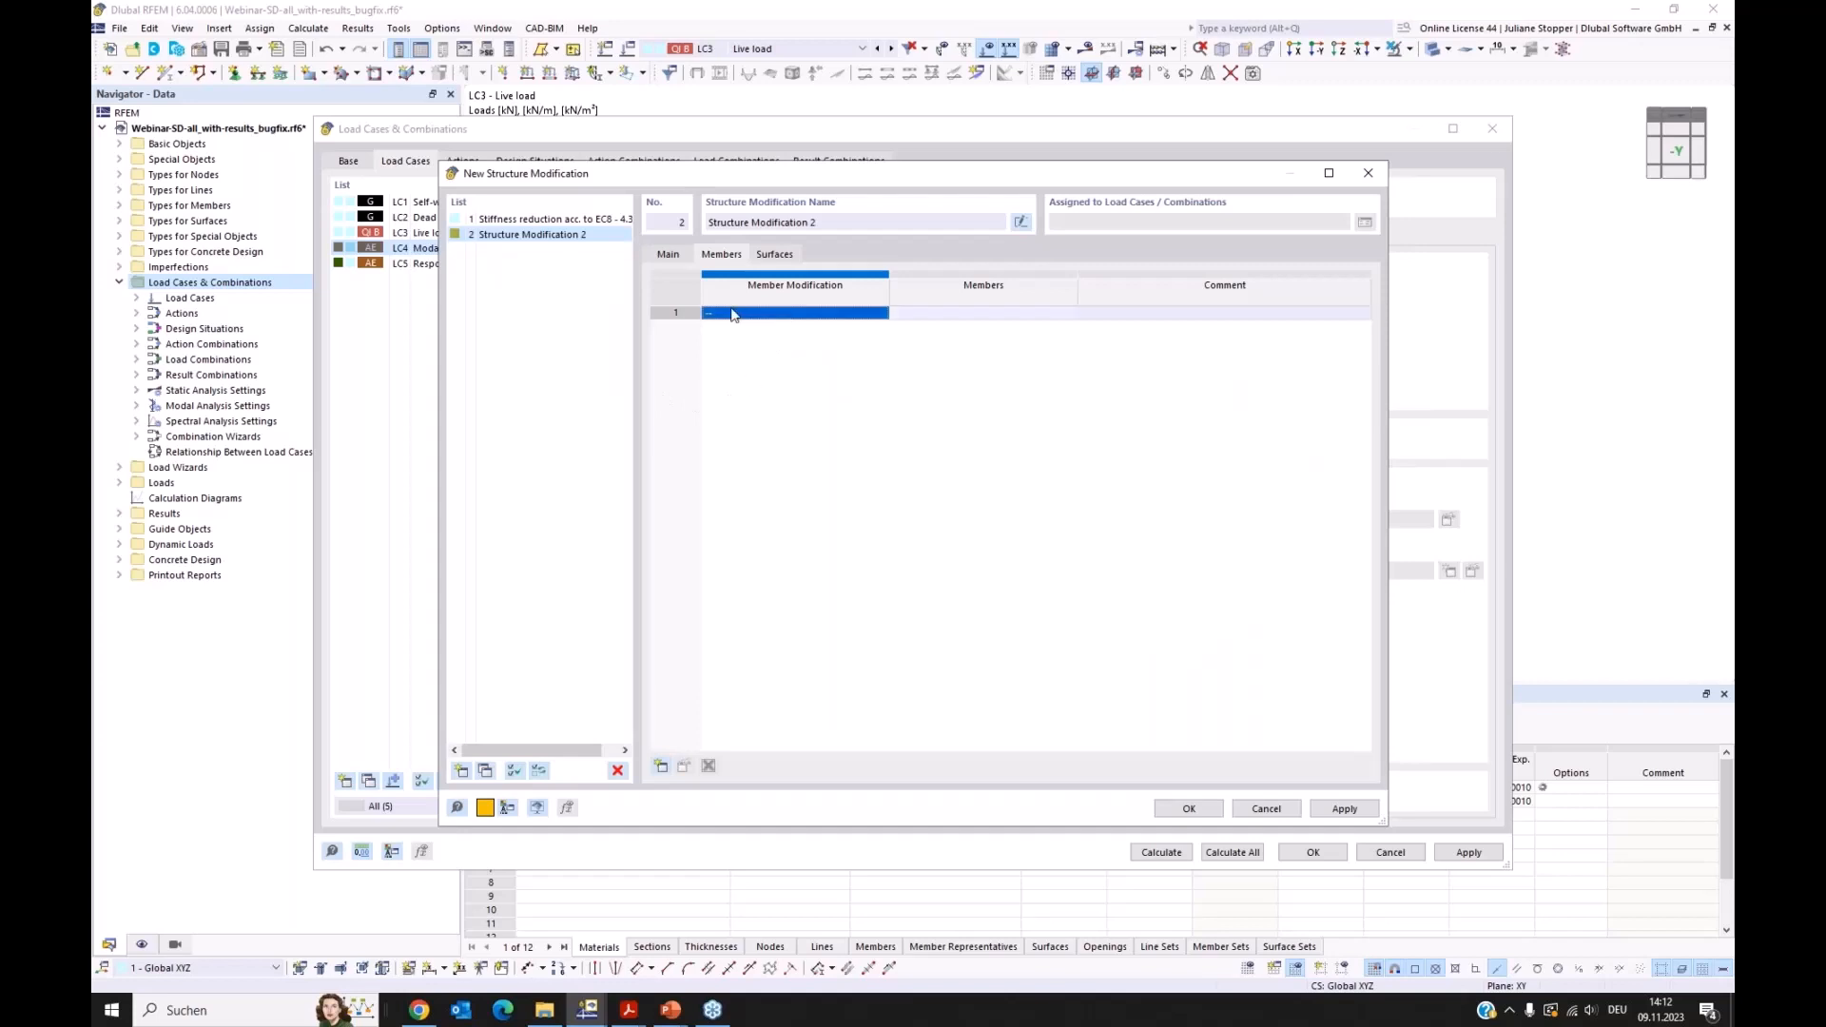
Step: Assign member stiffness modification 3 to the first member row of Structure Modification 2 and try to accept it without entering any members
left_click(787, 314)
left_click(880, 314)
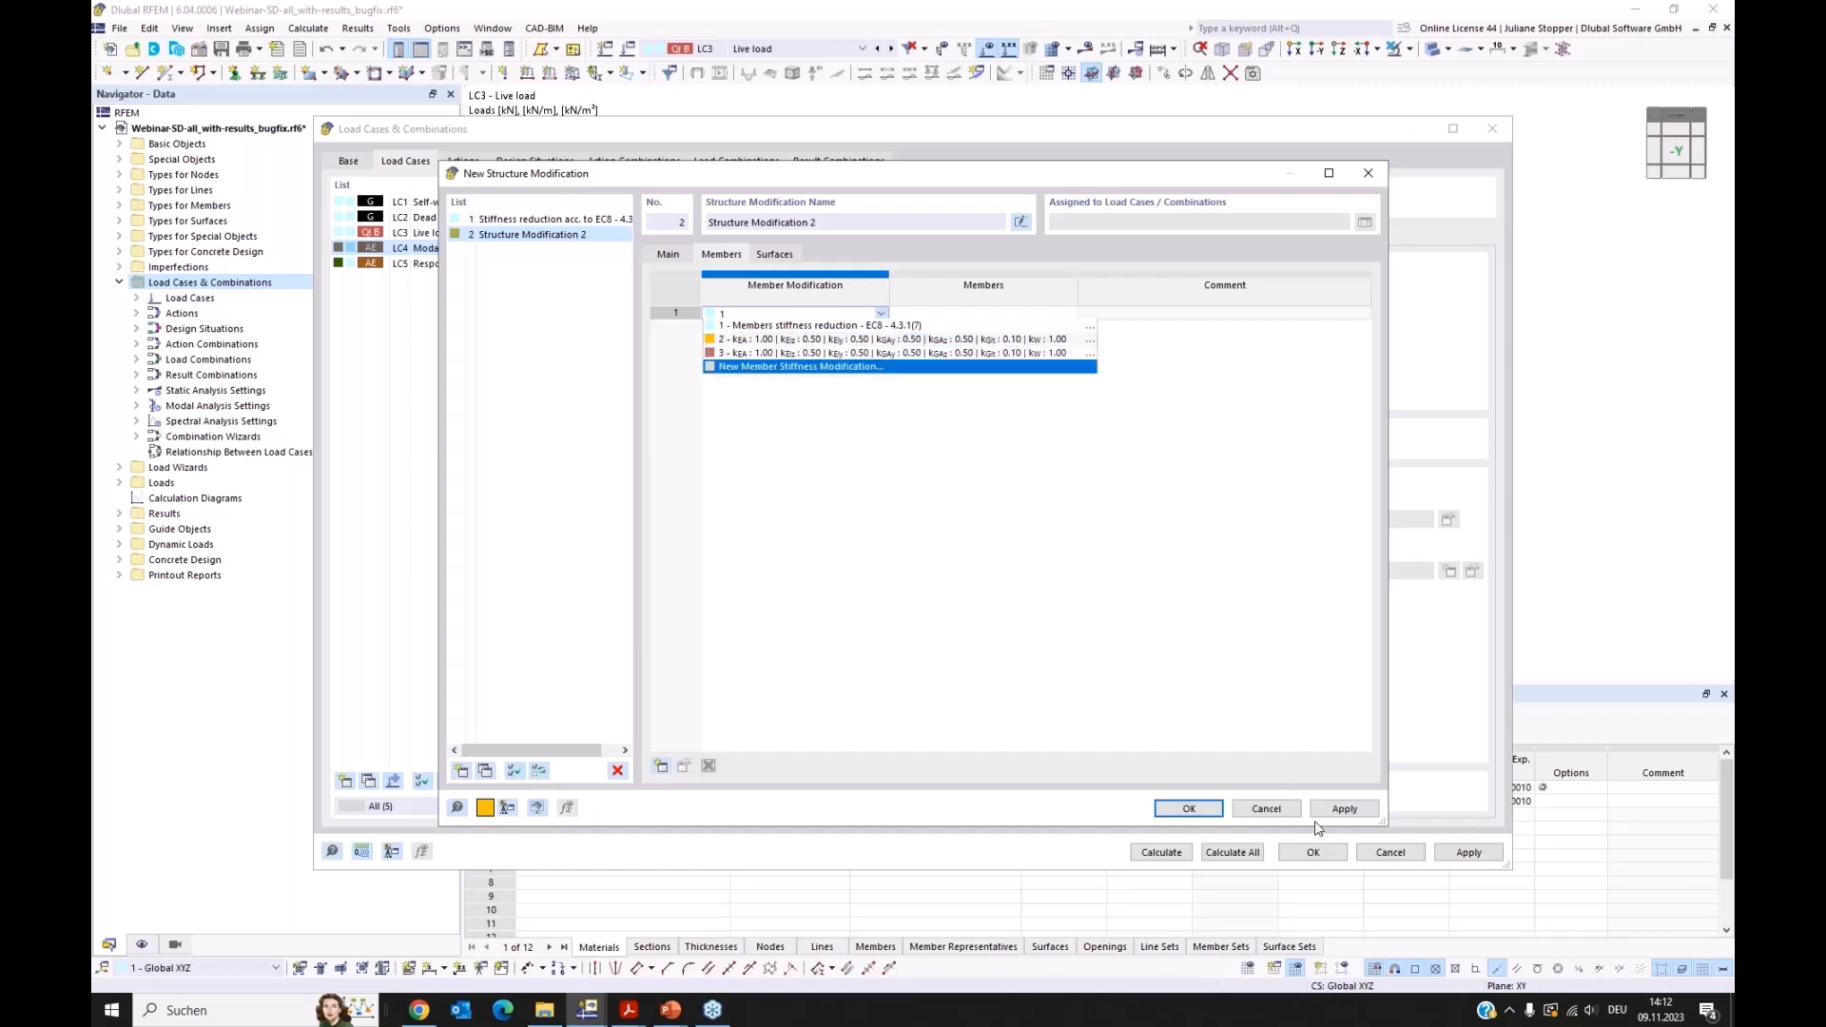
left_click(895, 353)
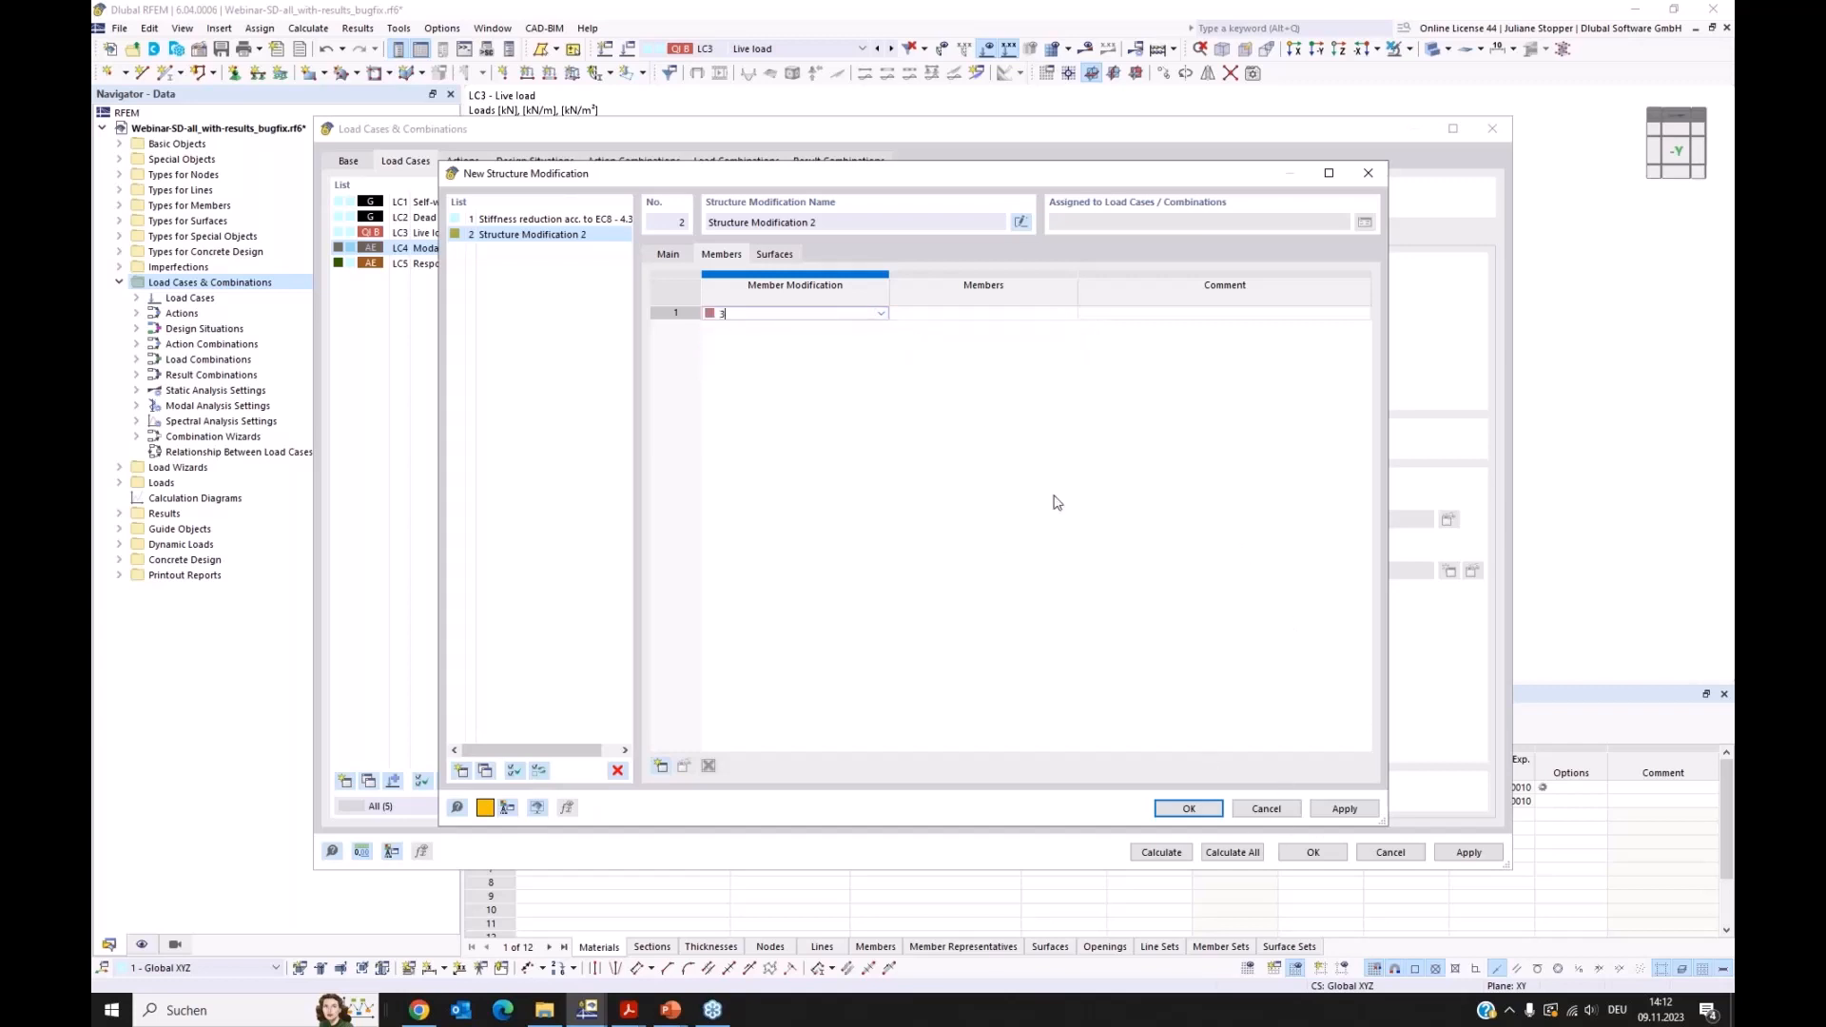
left_click(1159, 809)
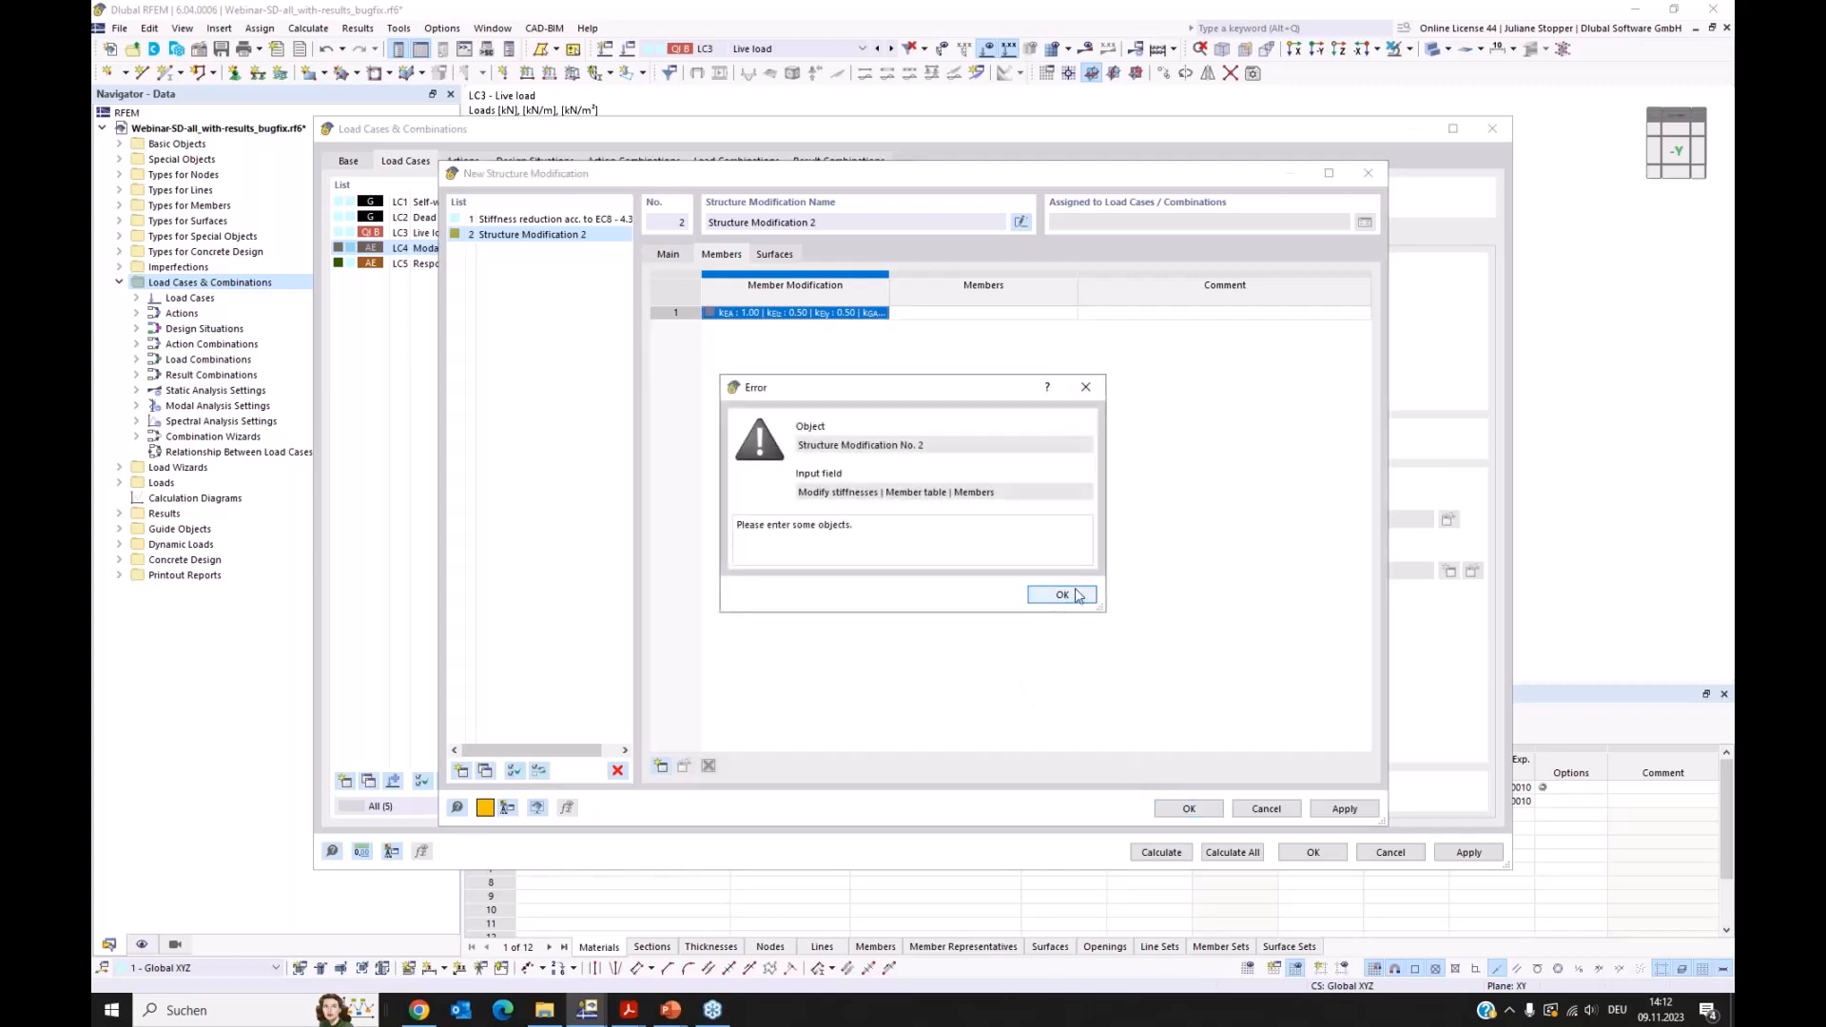
left_click(1061, 595)
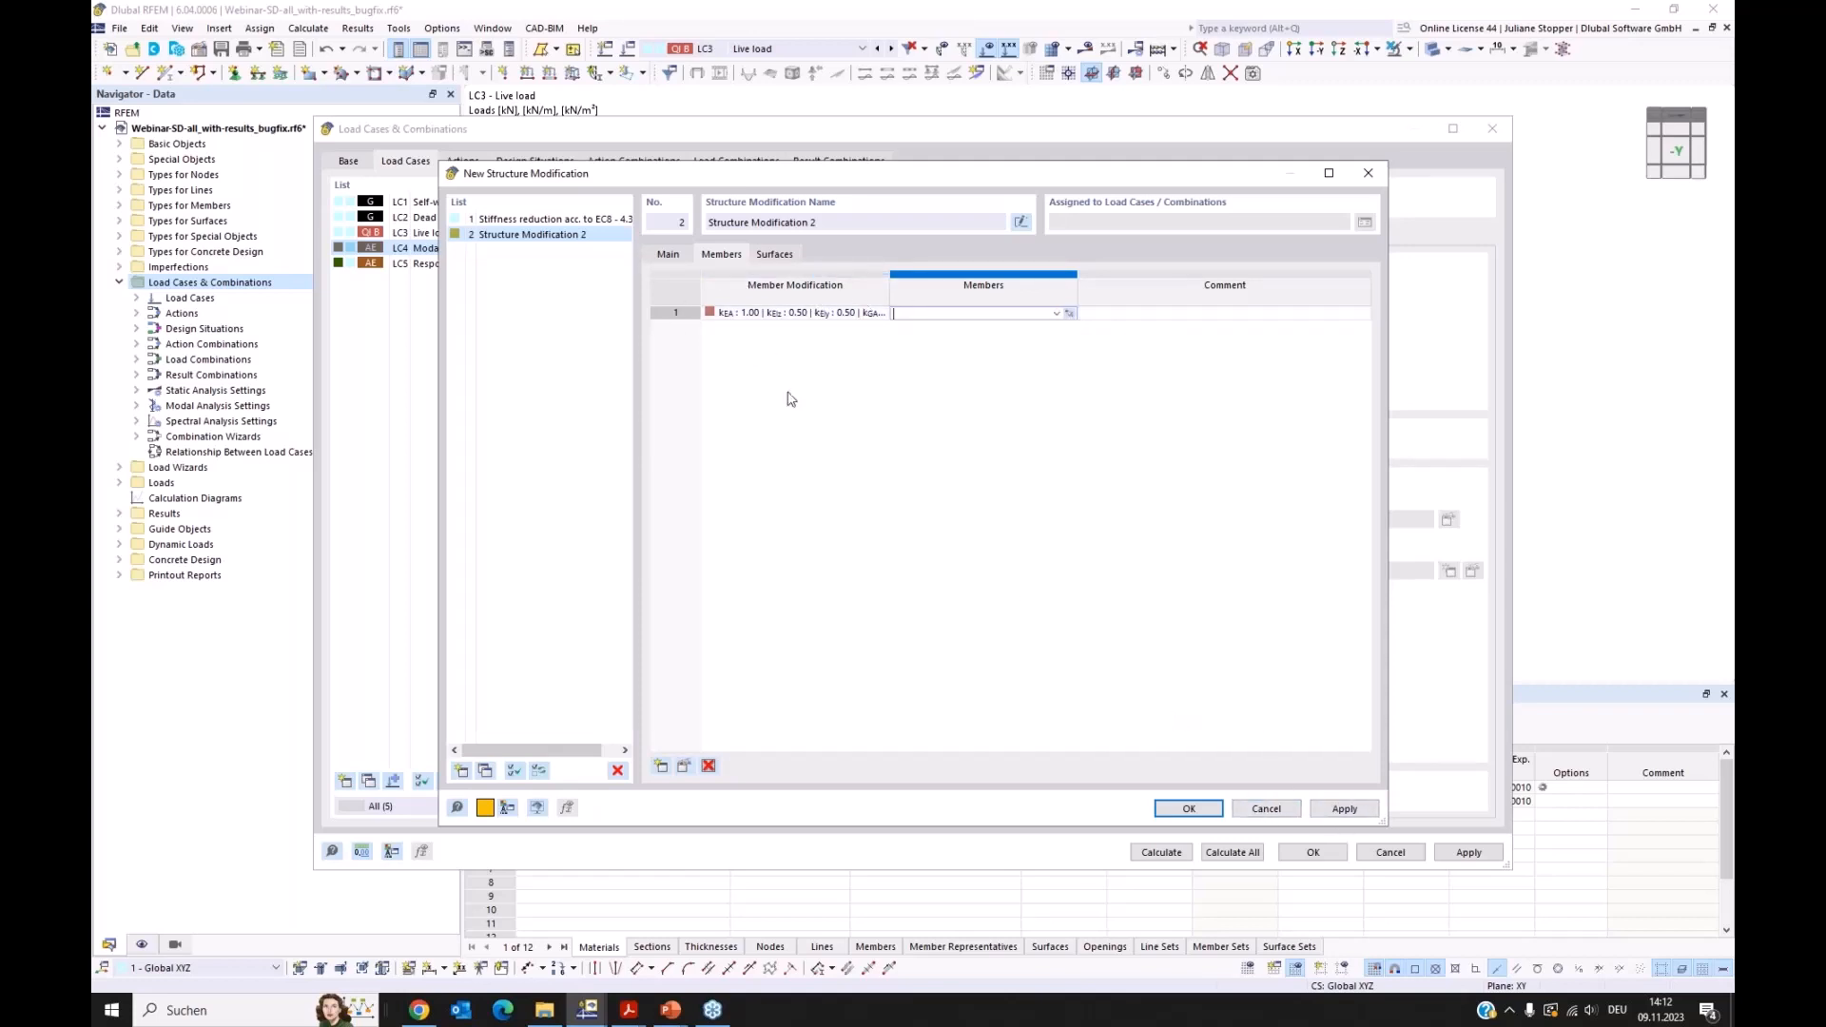
Step: Delete Structure Modification 2 and accept the remaining EC8 stiffness reduction modification
left_click(617, 772)
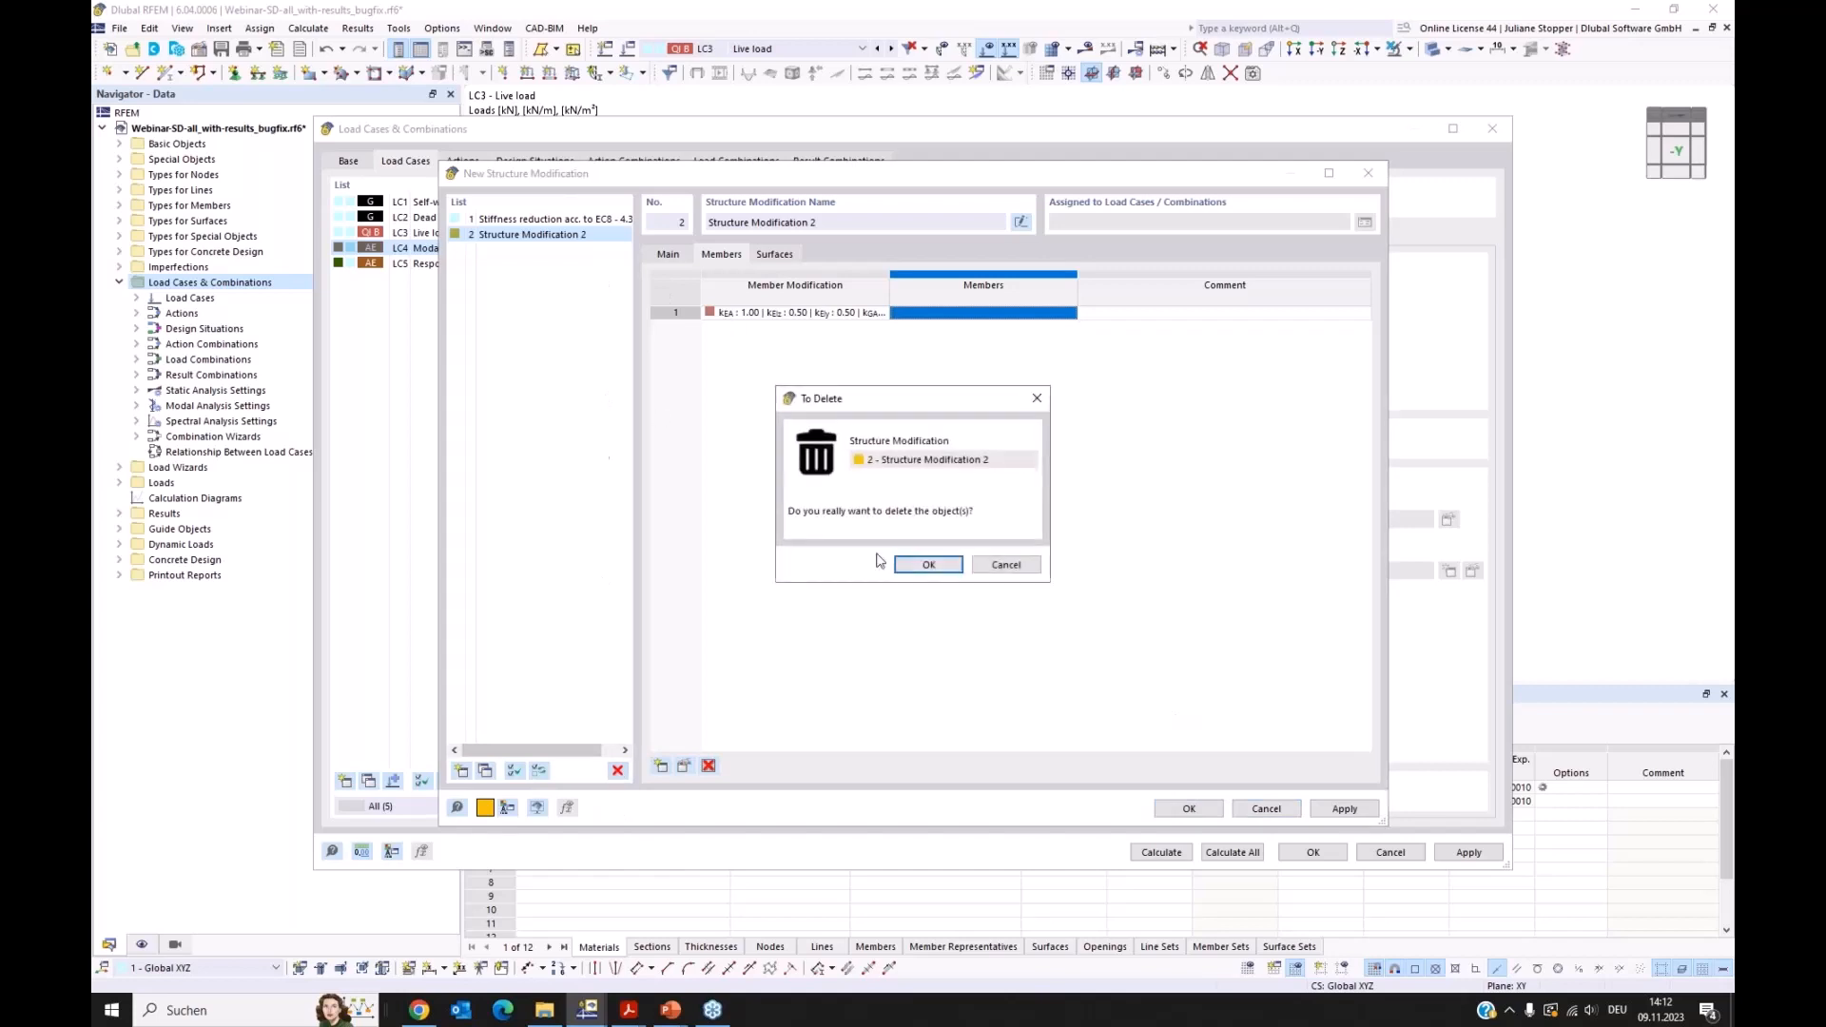
left_click(927, 569)
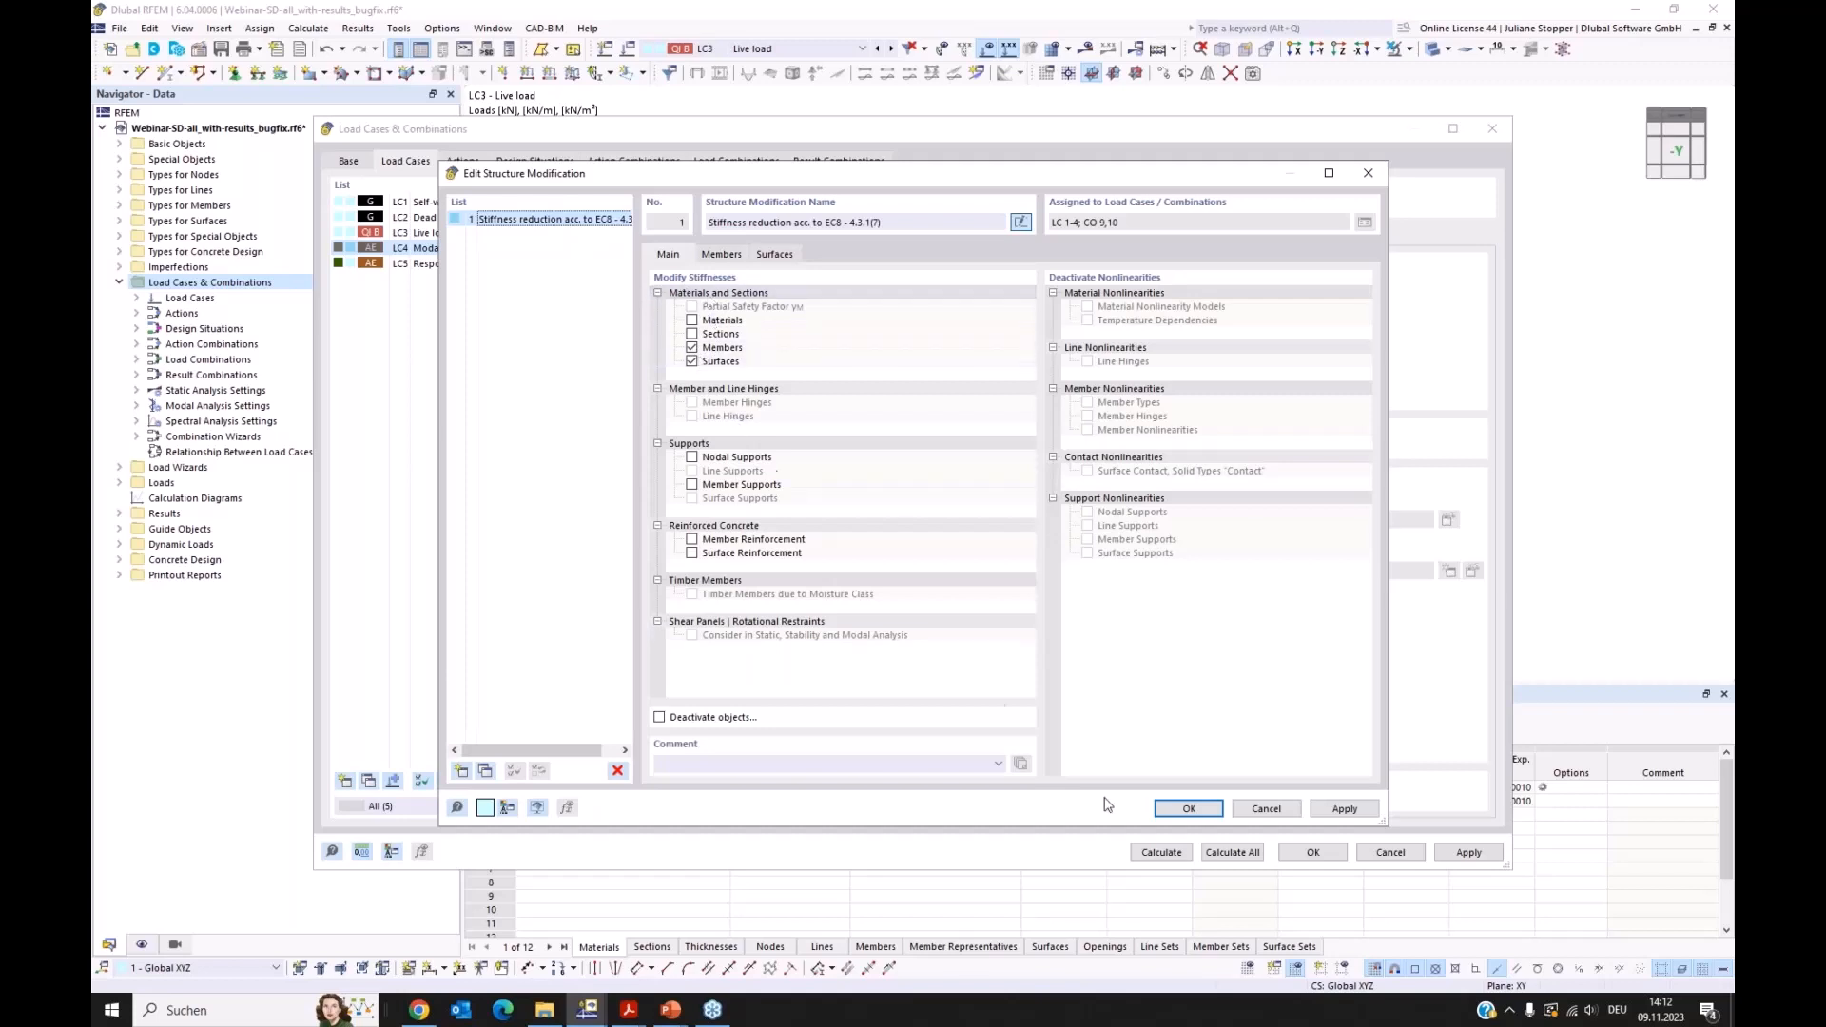
left_click(1189, 809)
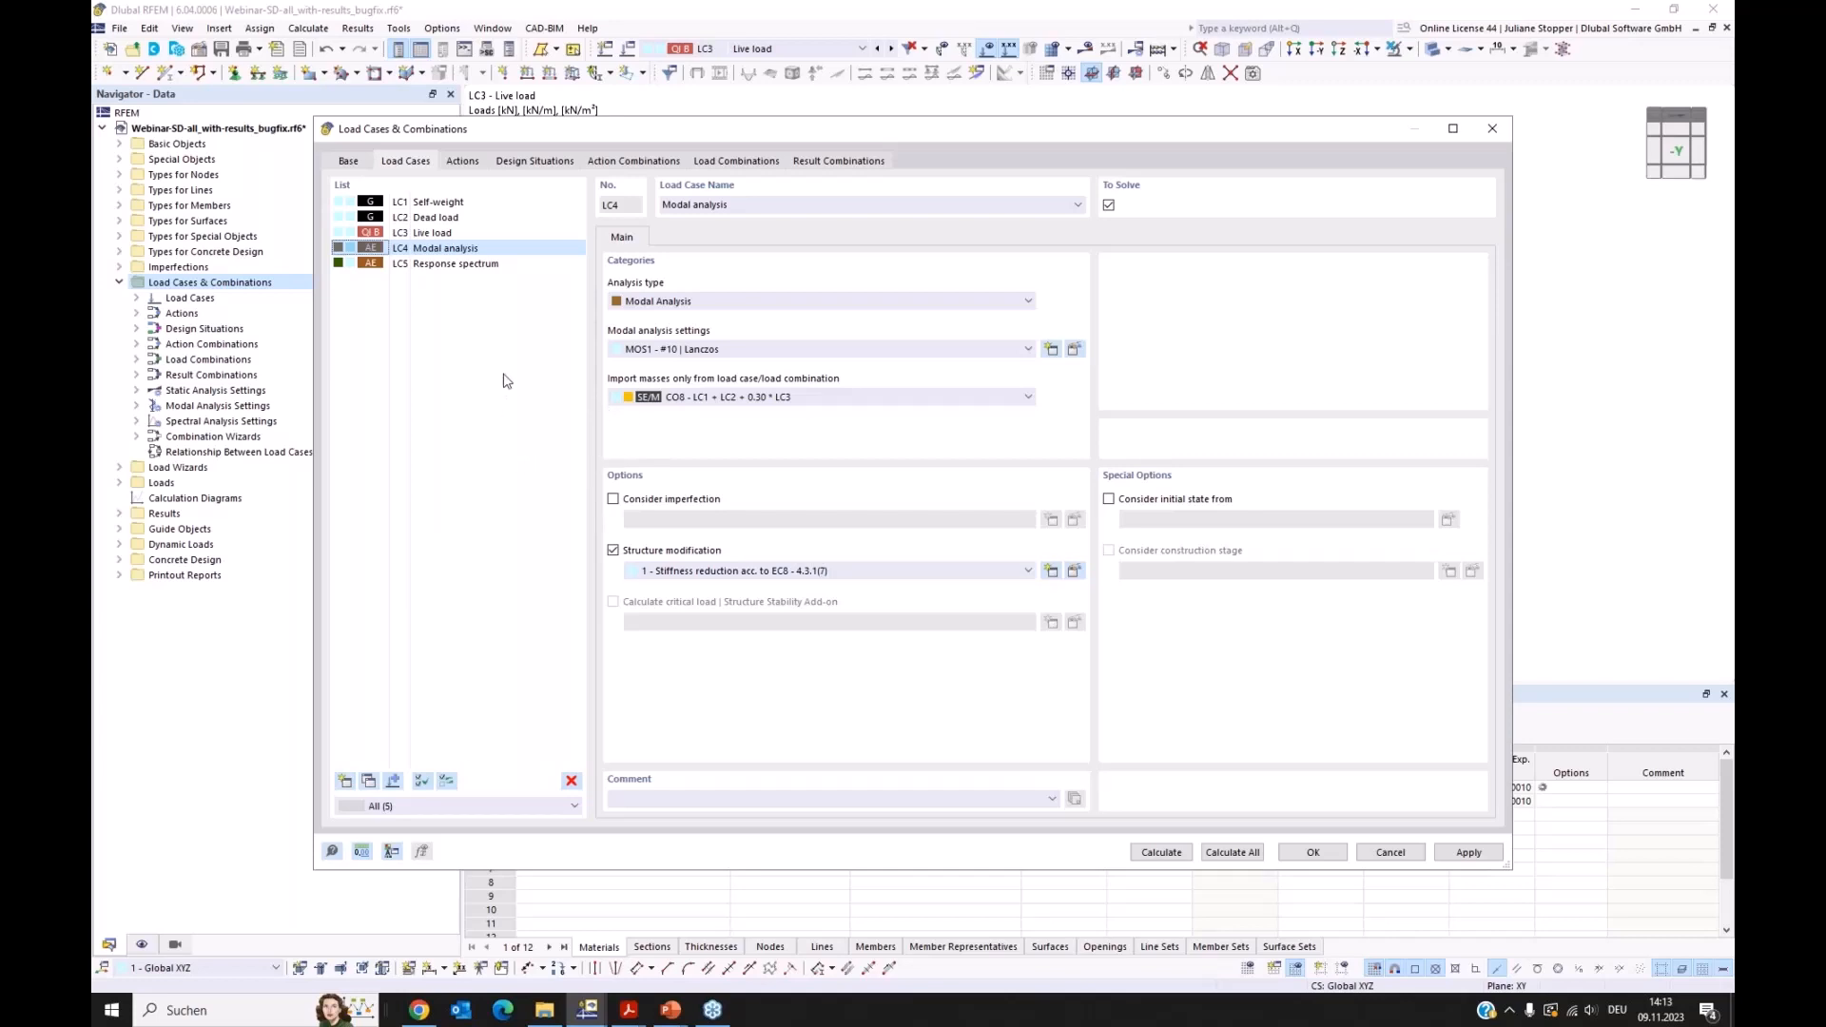
Step: Examine LC5's analysis type and the modal and directional combination rules in its spectral analysis settings, without making changes
left_click(450, 266)
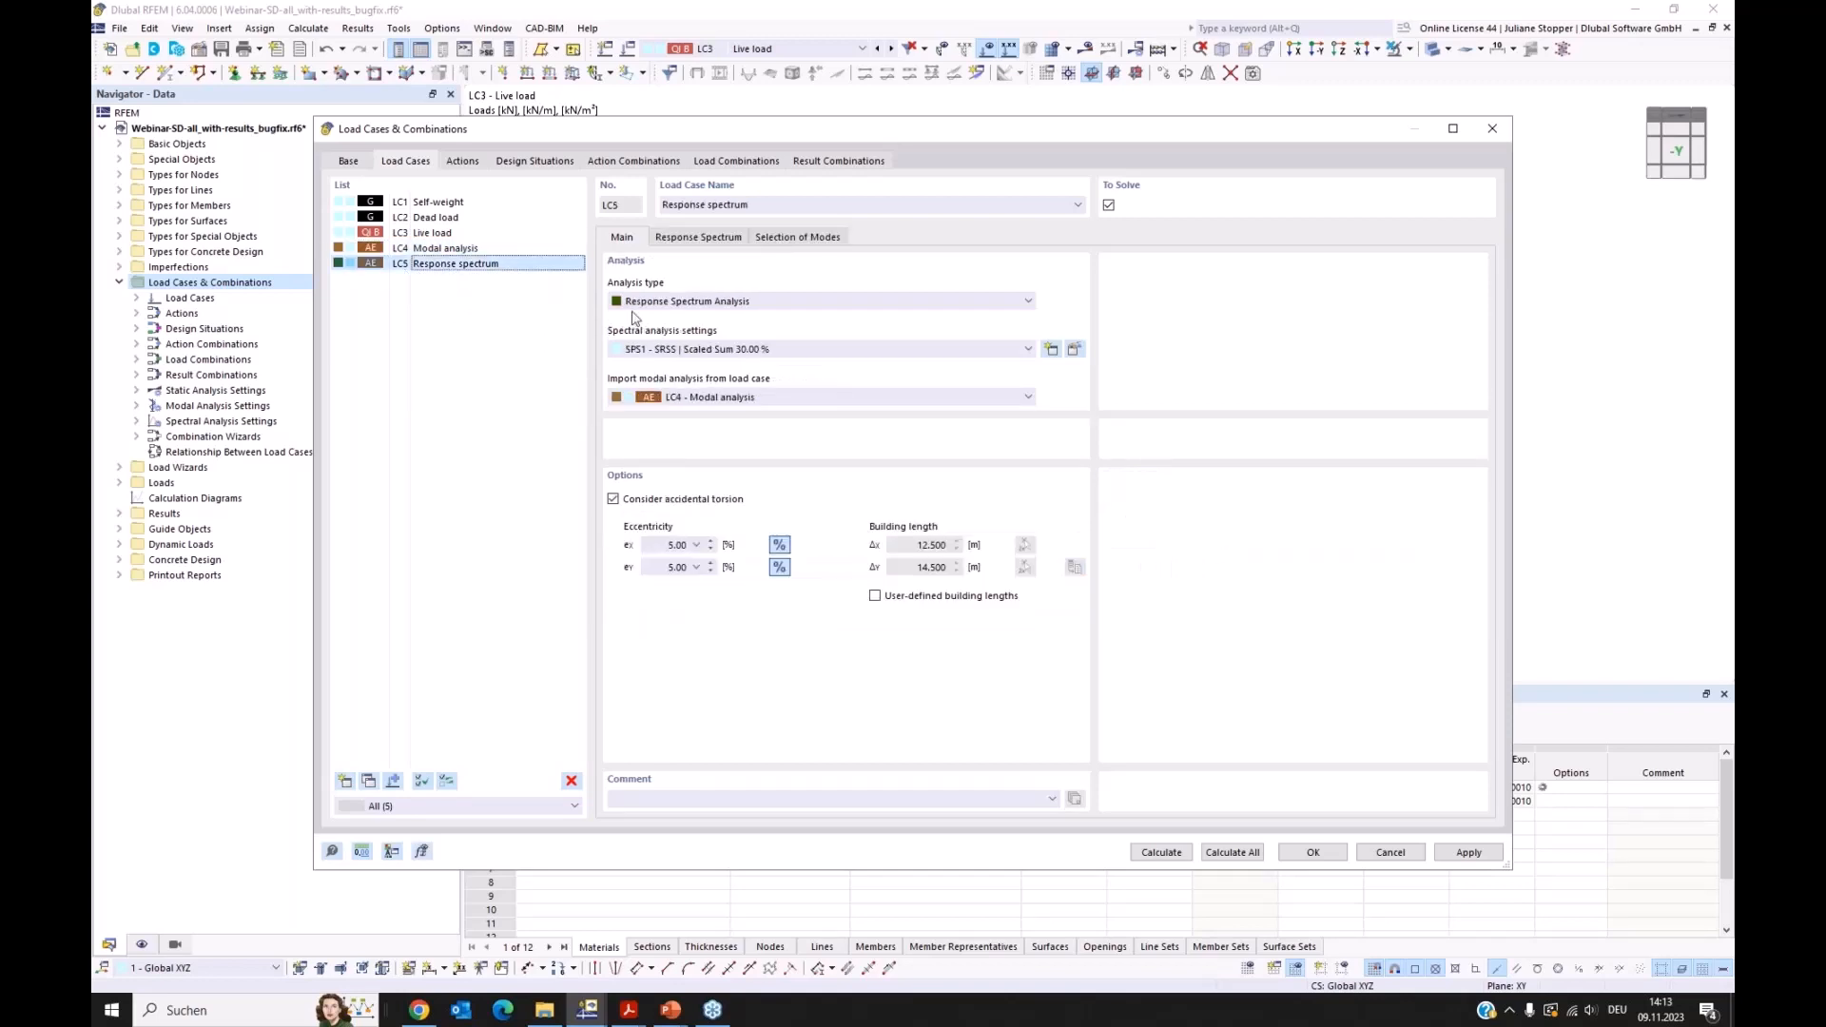
left_click(824, 302)
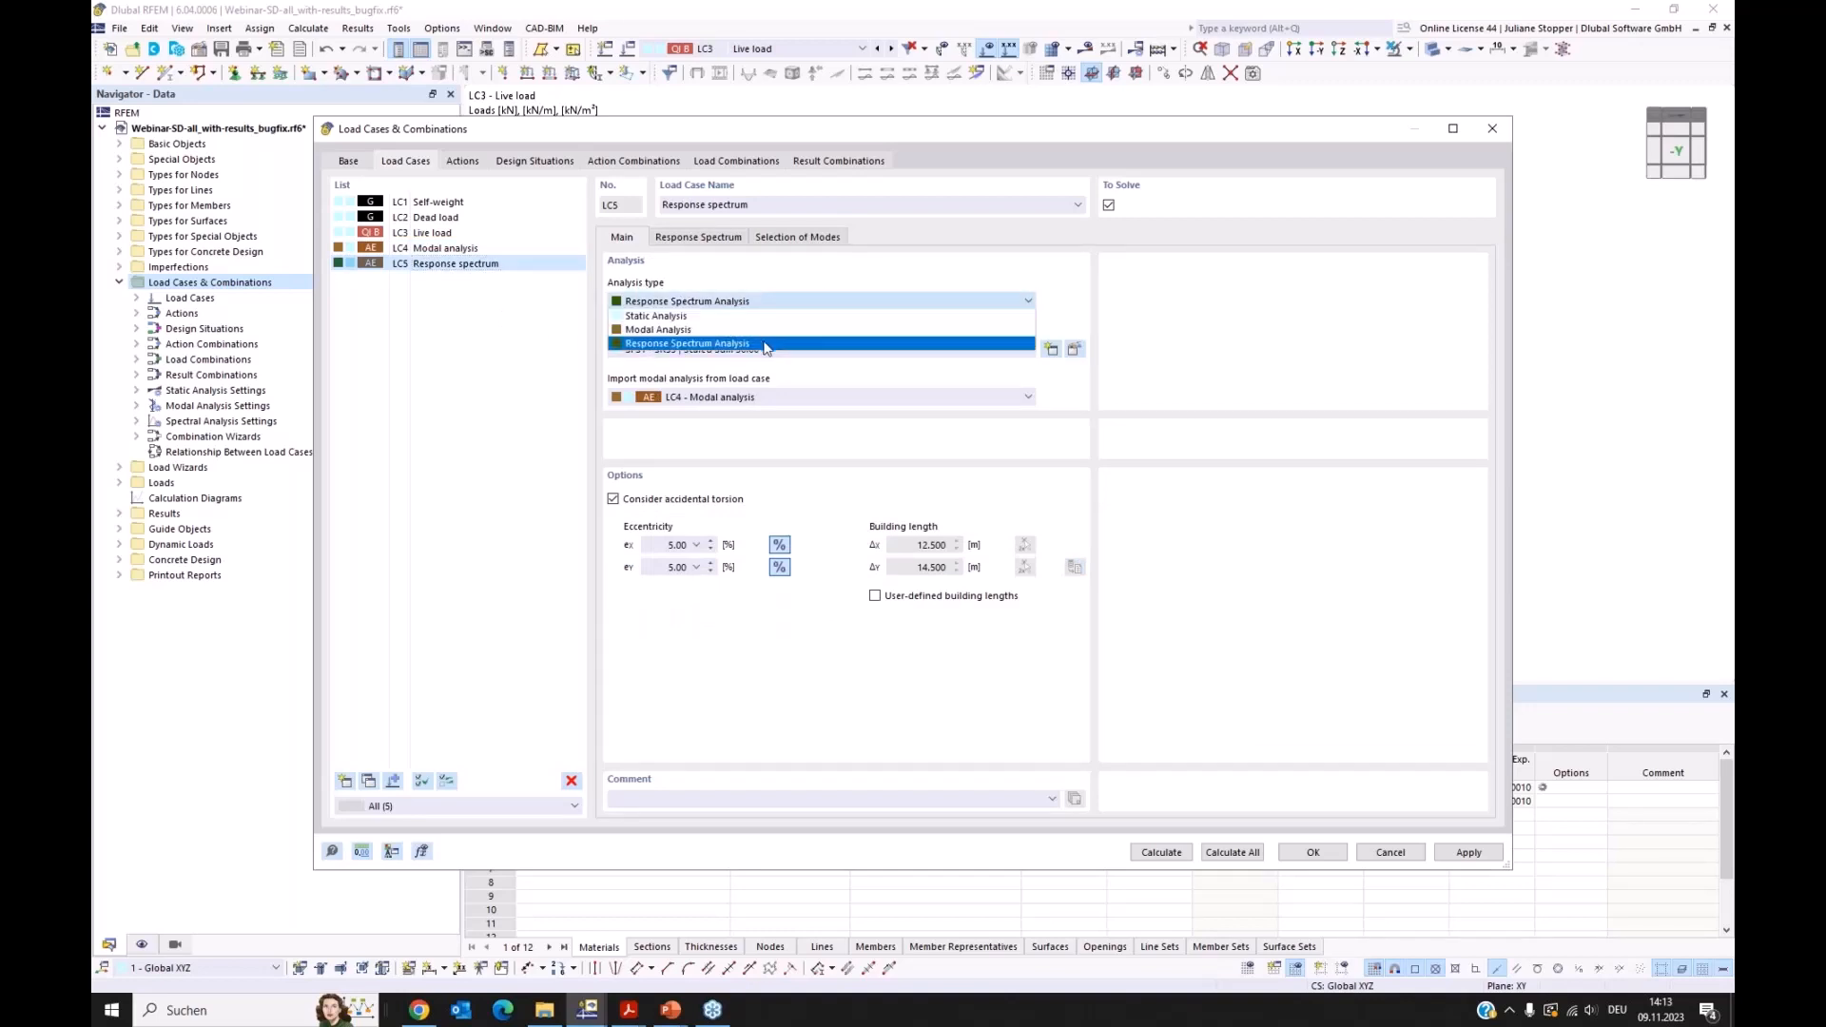
left_click(813, 343)
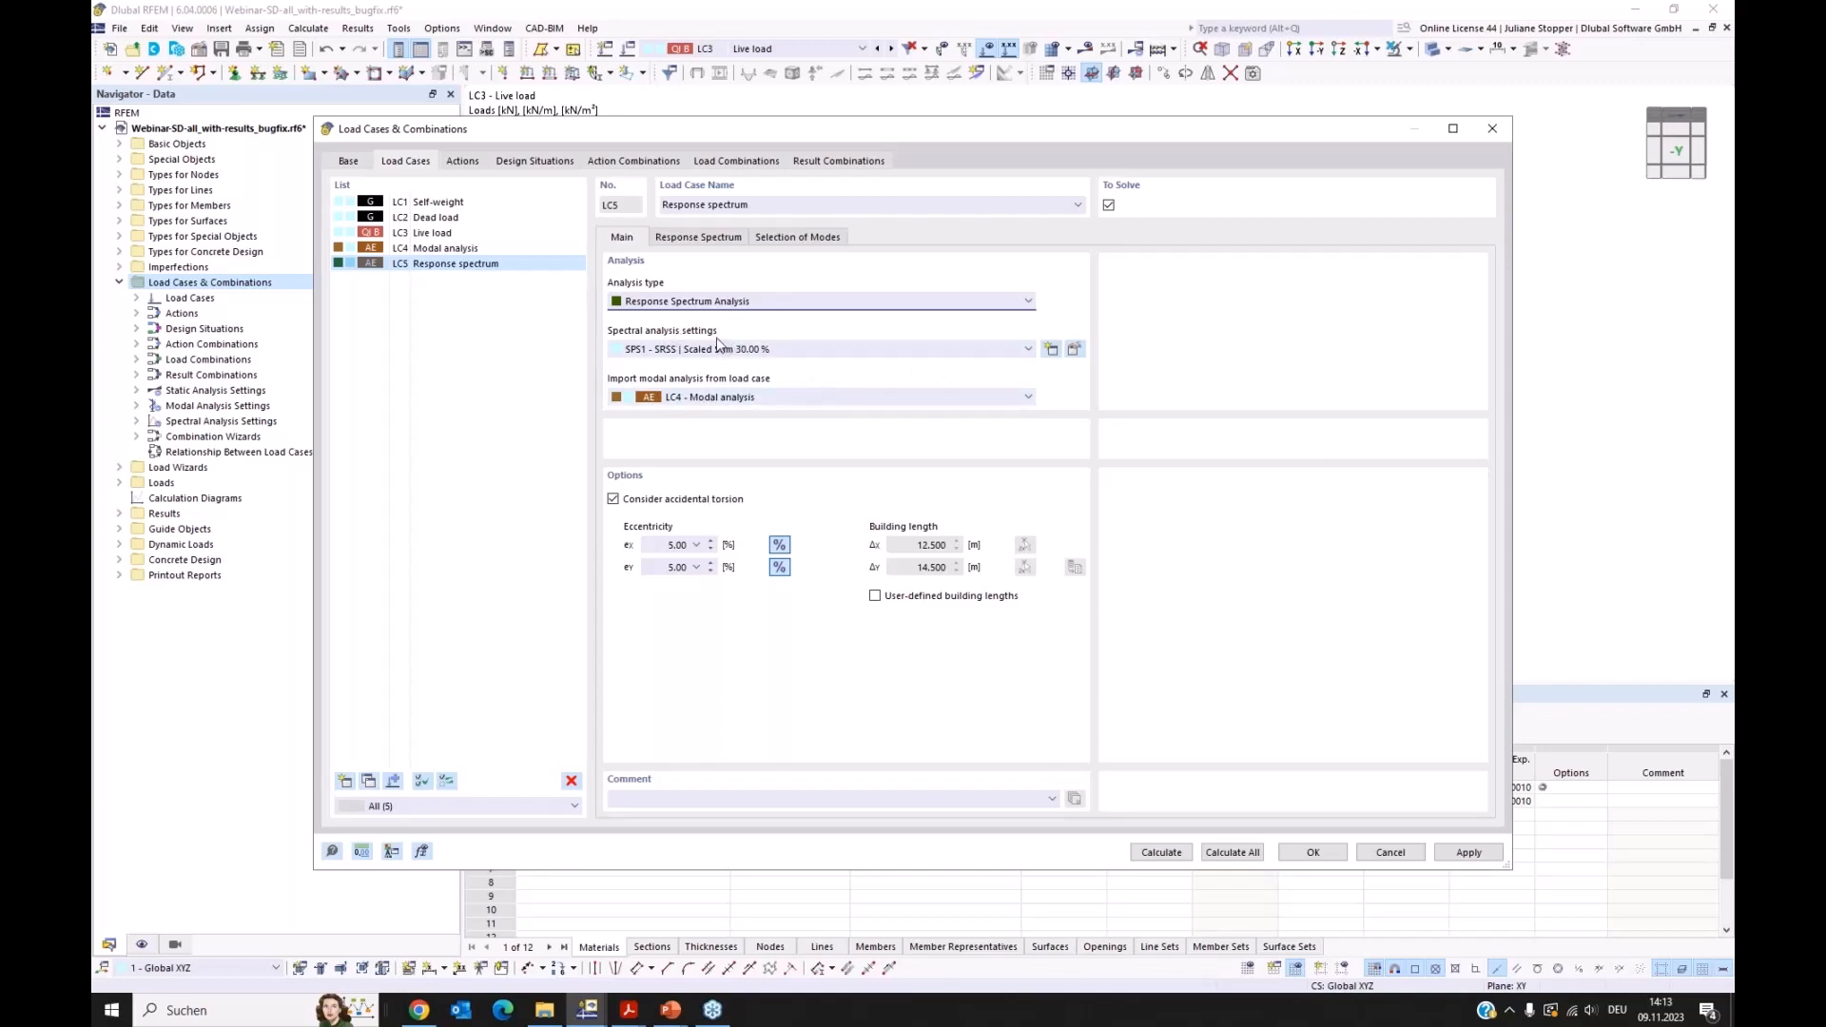
left_click(1075, 350)
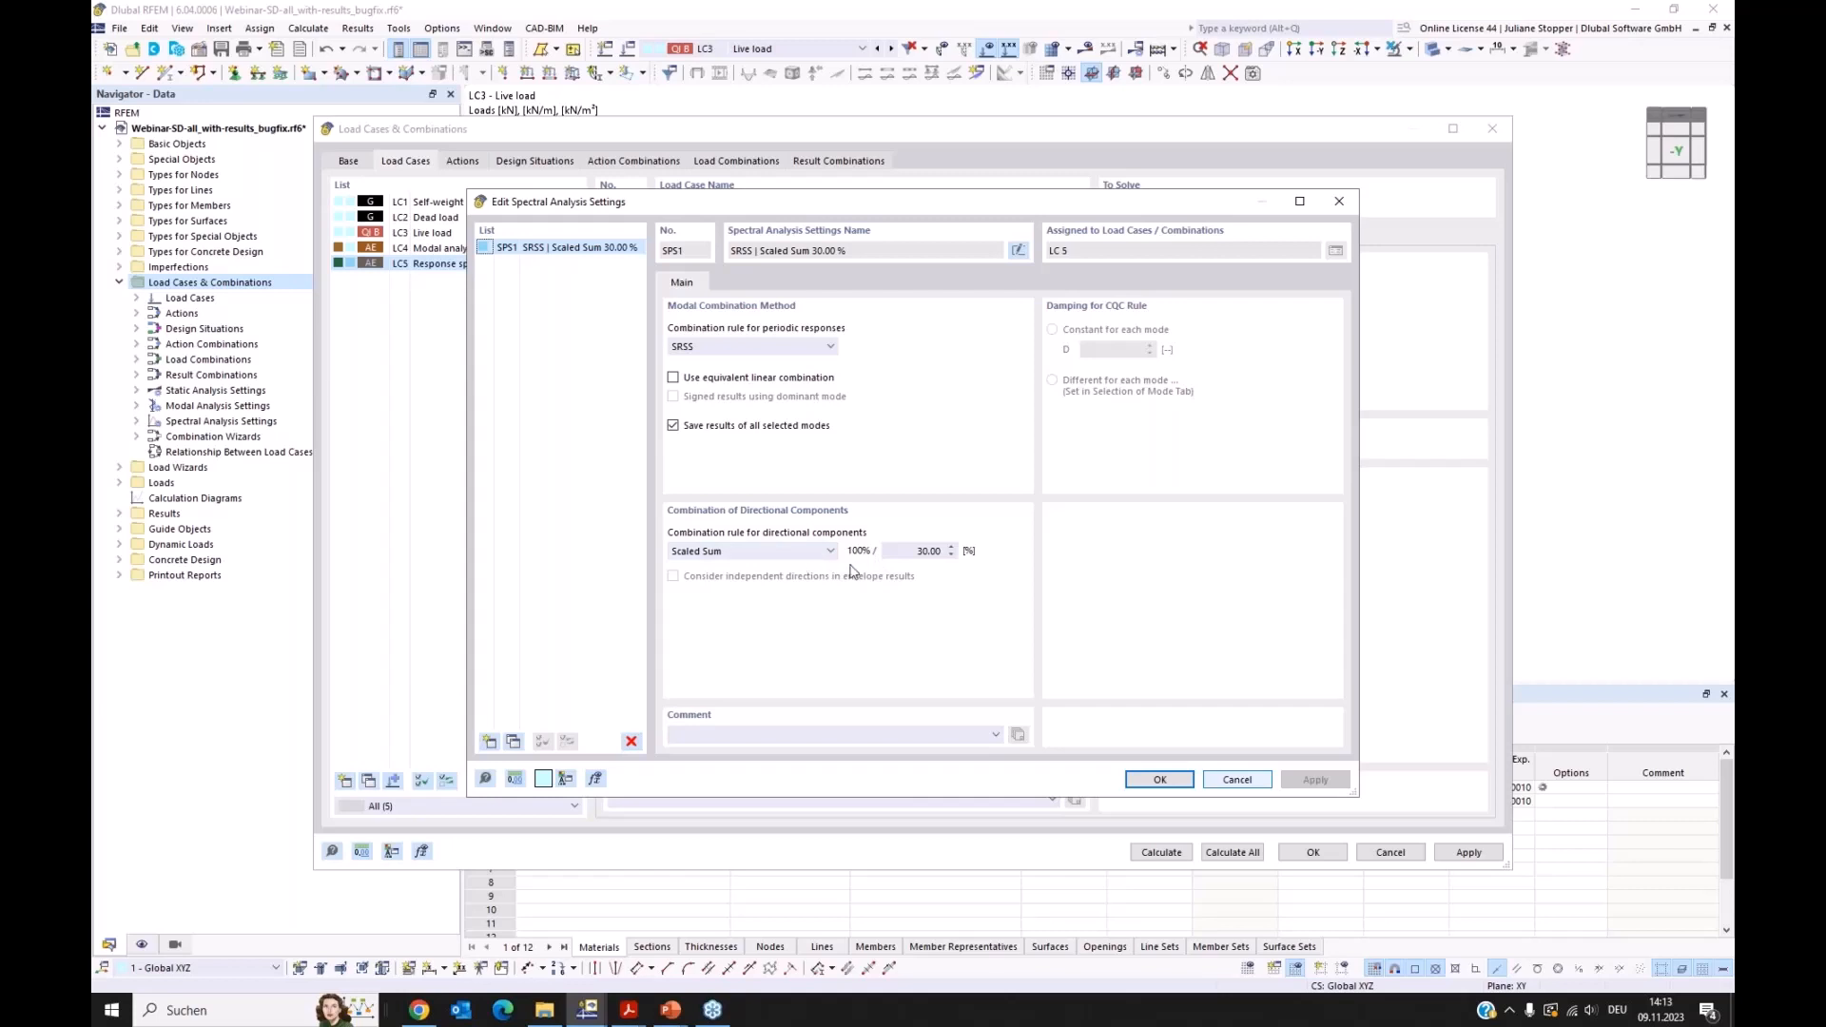
left_click(1235, 780)
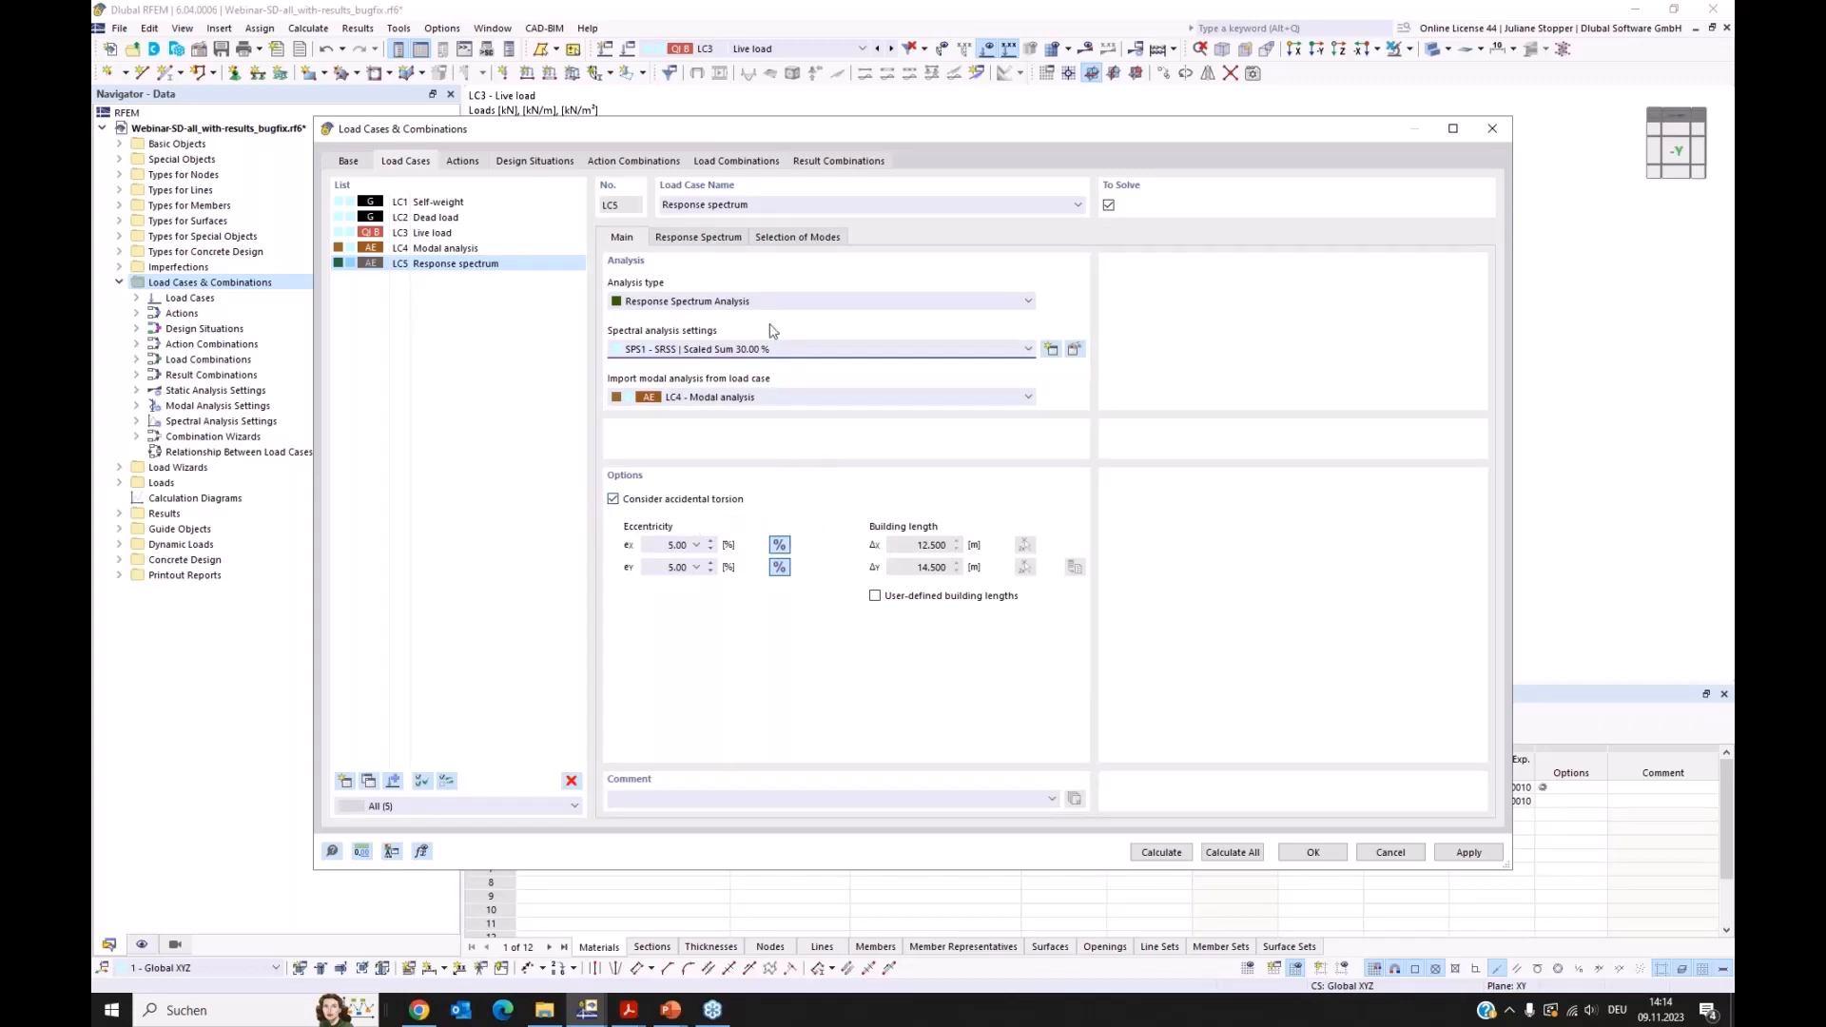
Step: Deactivate the response spectra of LC5 in directions X and Y, and reactivate both
left_click(692, 239)
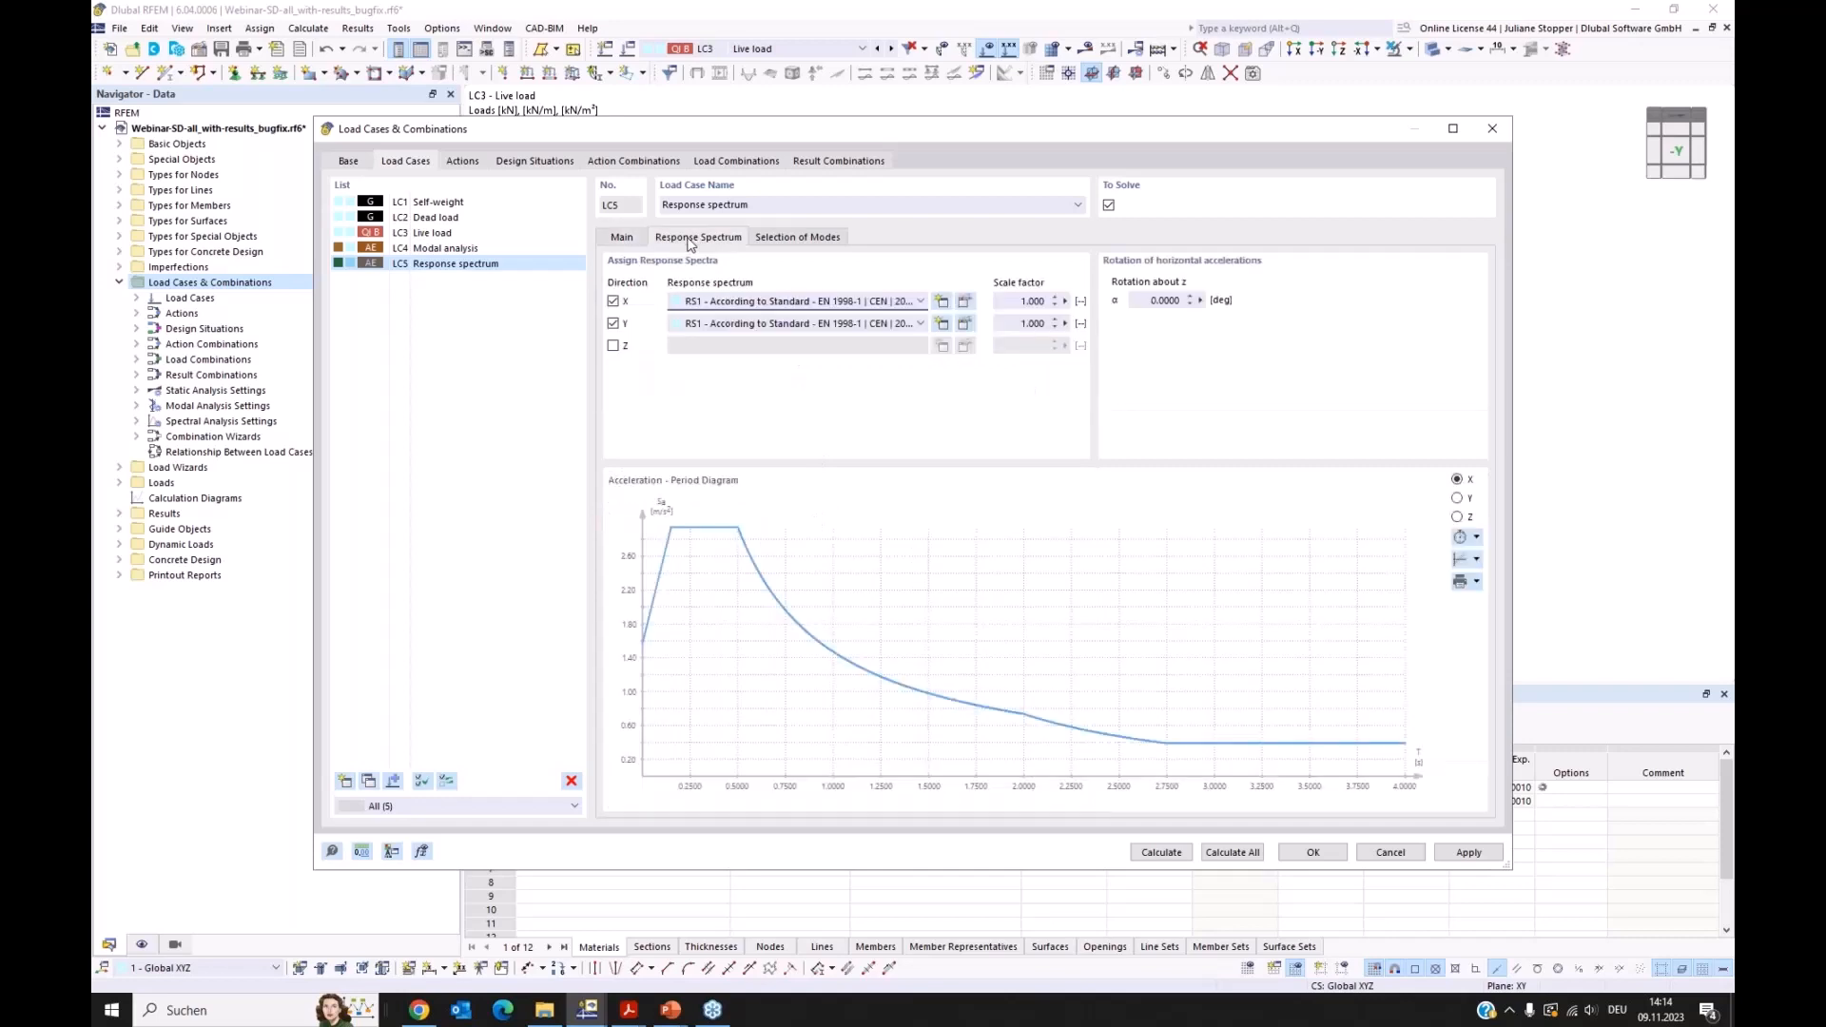
left_click(614, 324)
left_click(614, 302)
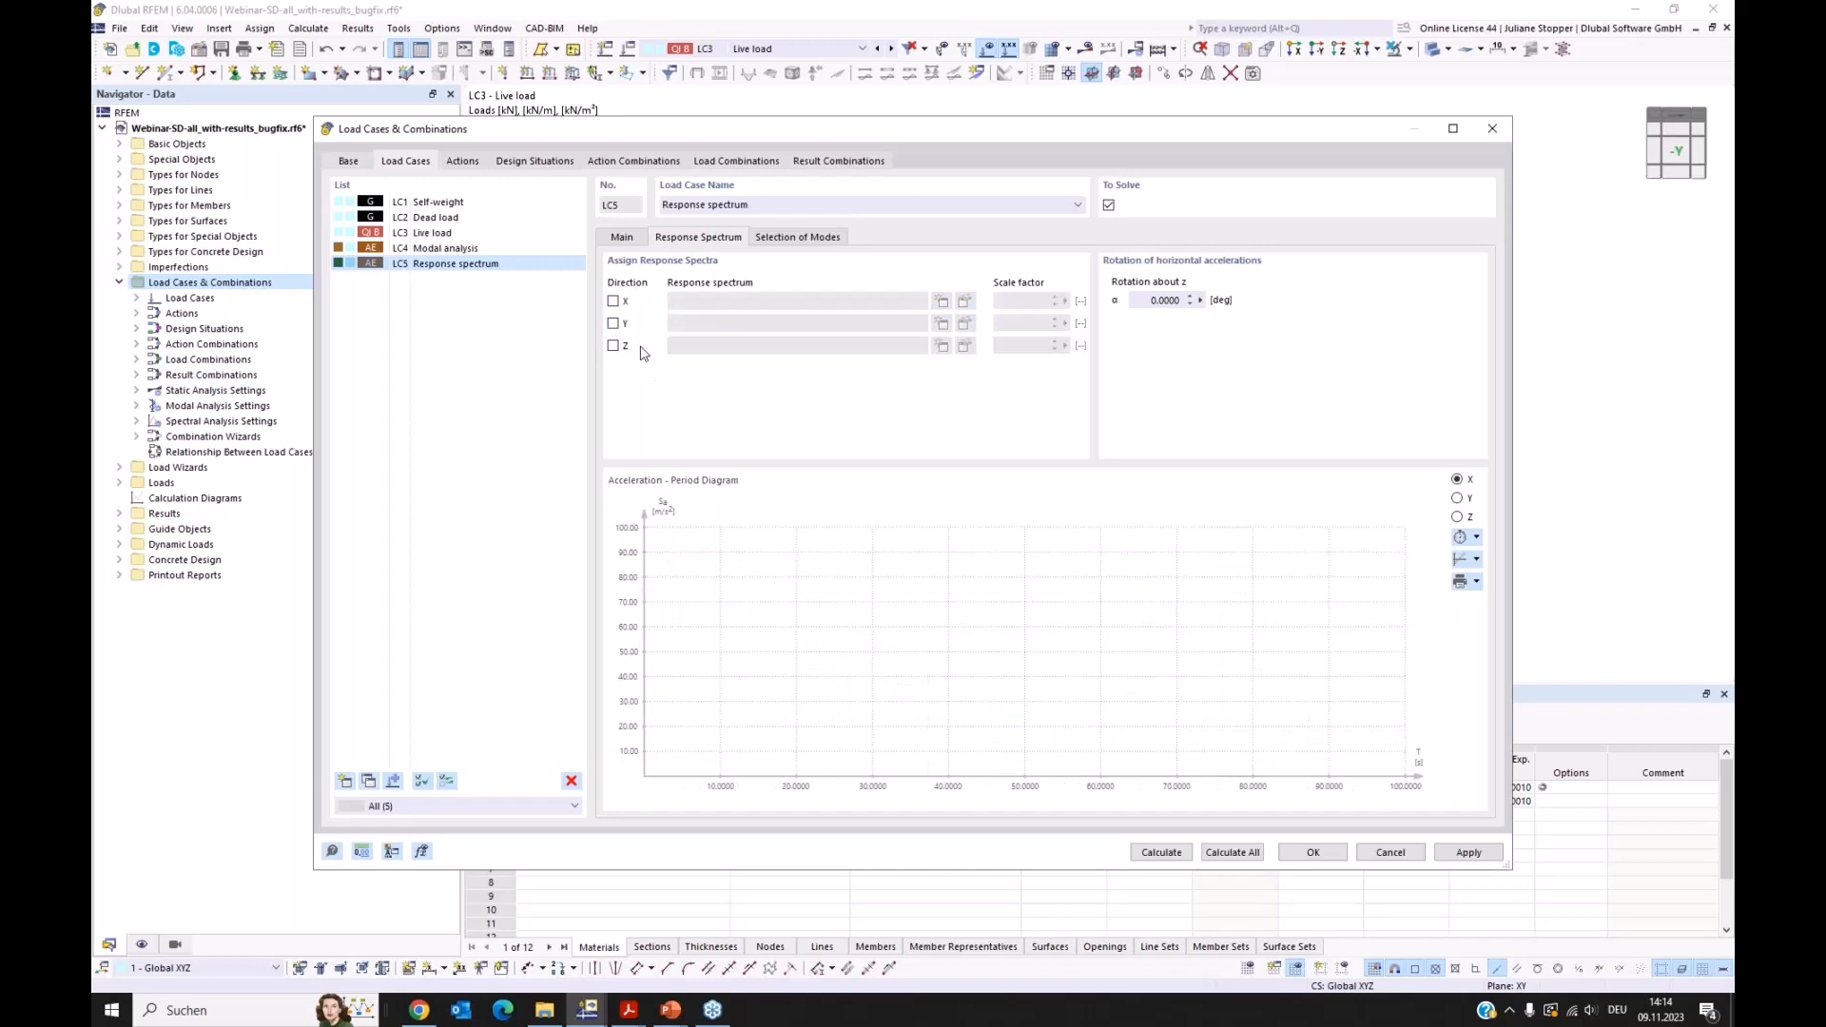
left_click(614, 302)
left_click(614, 324)
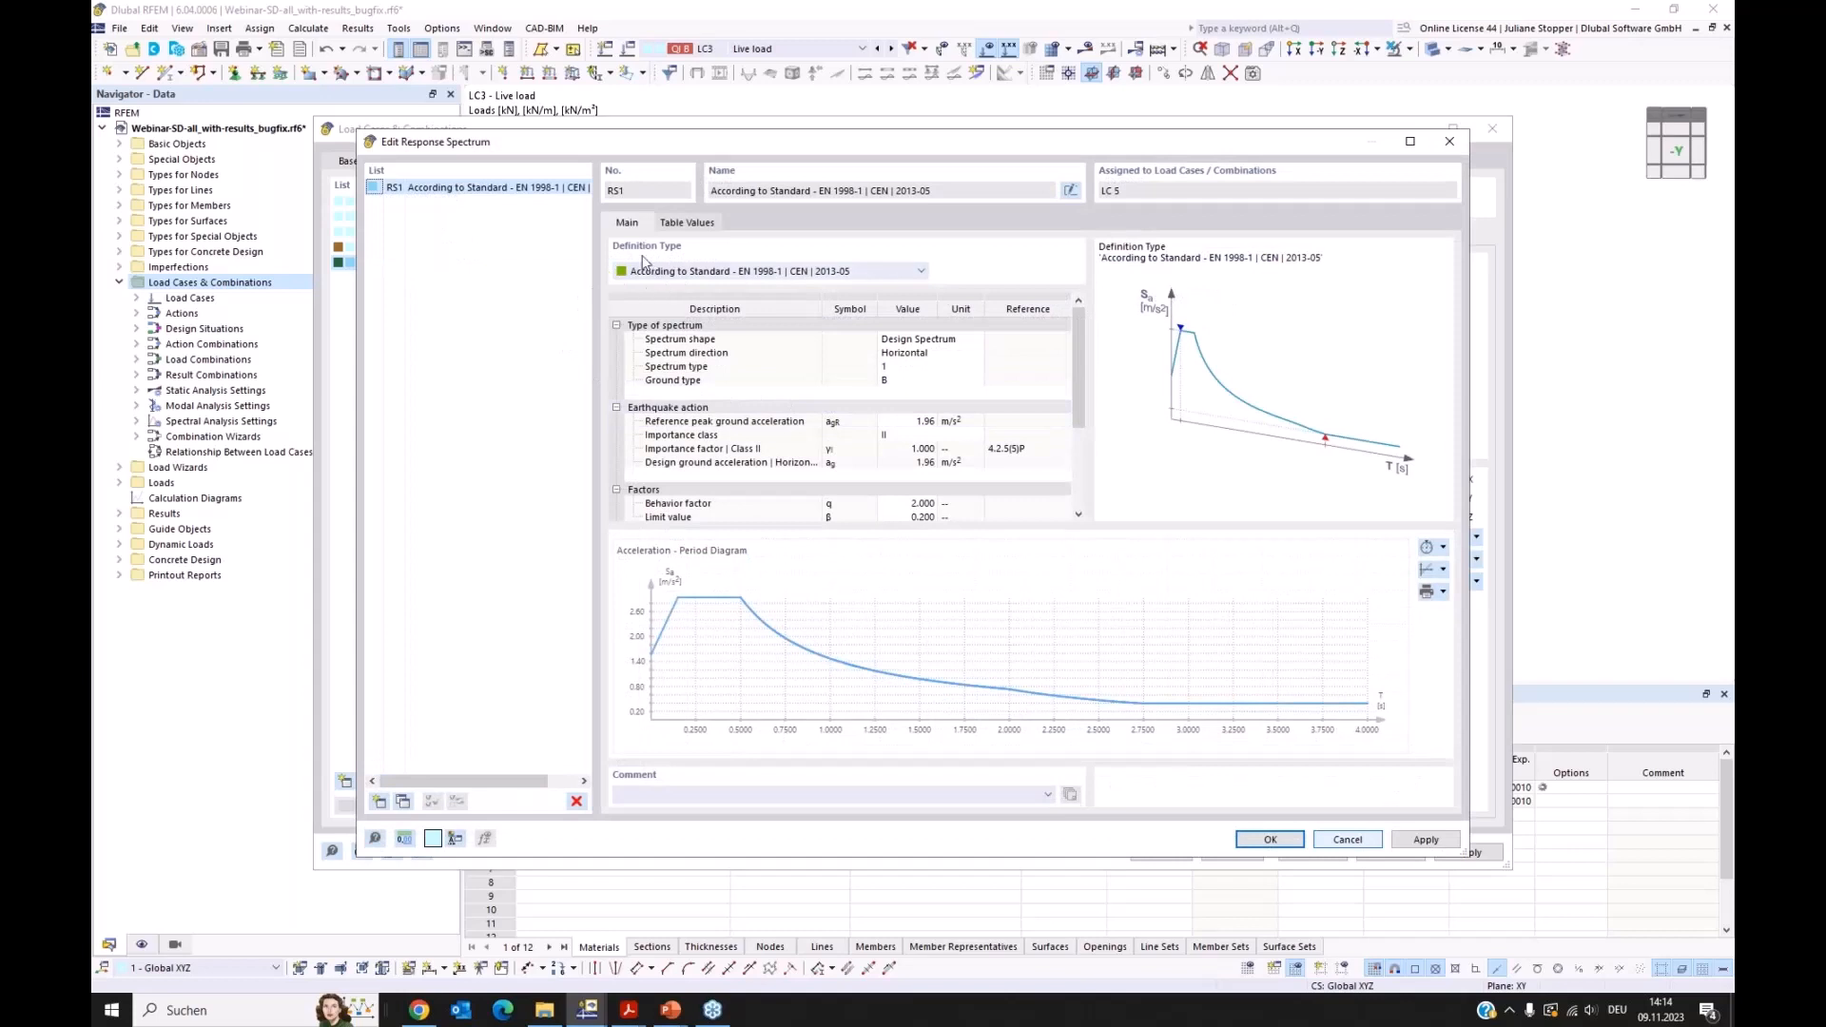
Step: Examine the definition type, earthquake action parameters and behavior factor of response spectrum RS1
left_click(922, 273)
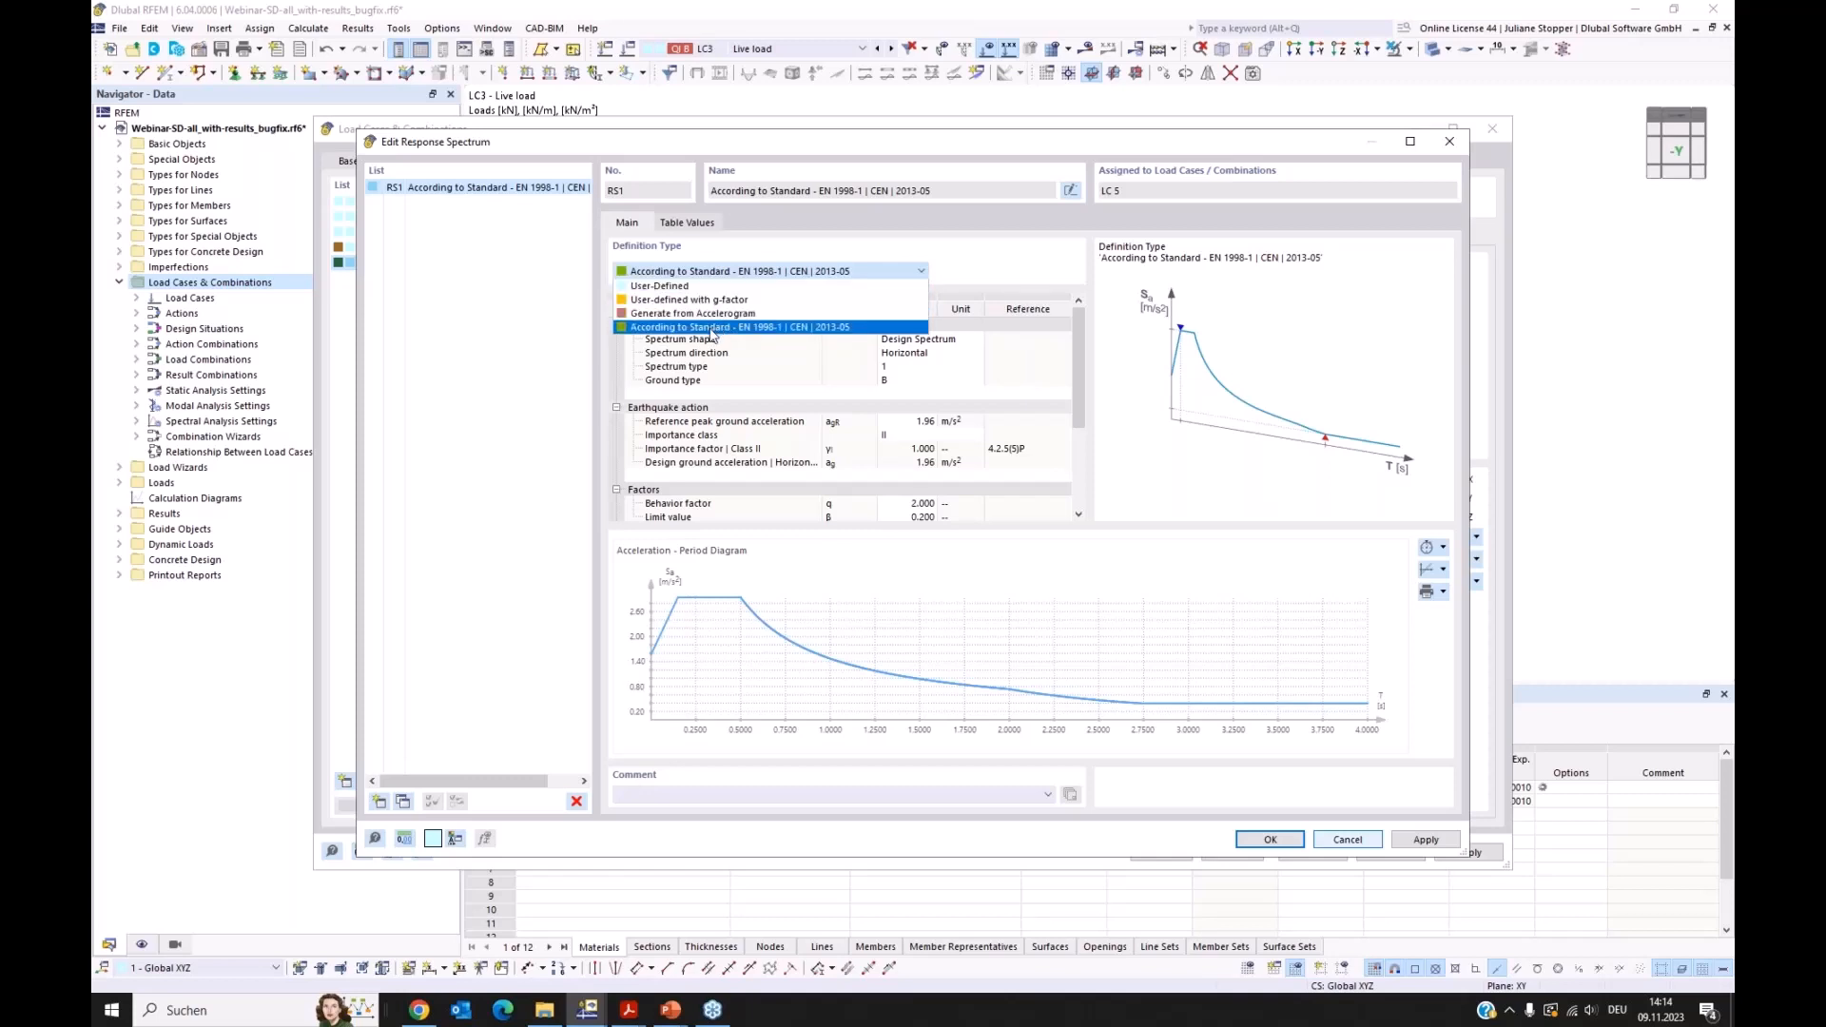
left_click(647, 329)
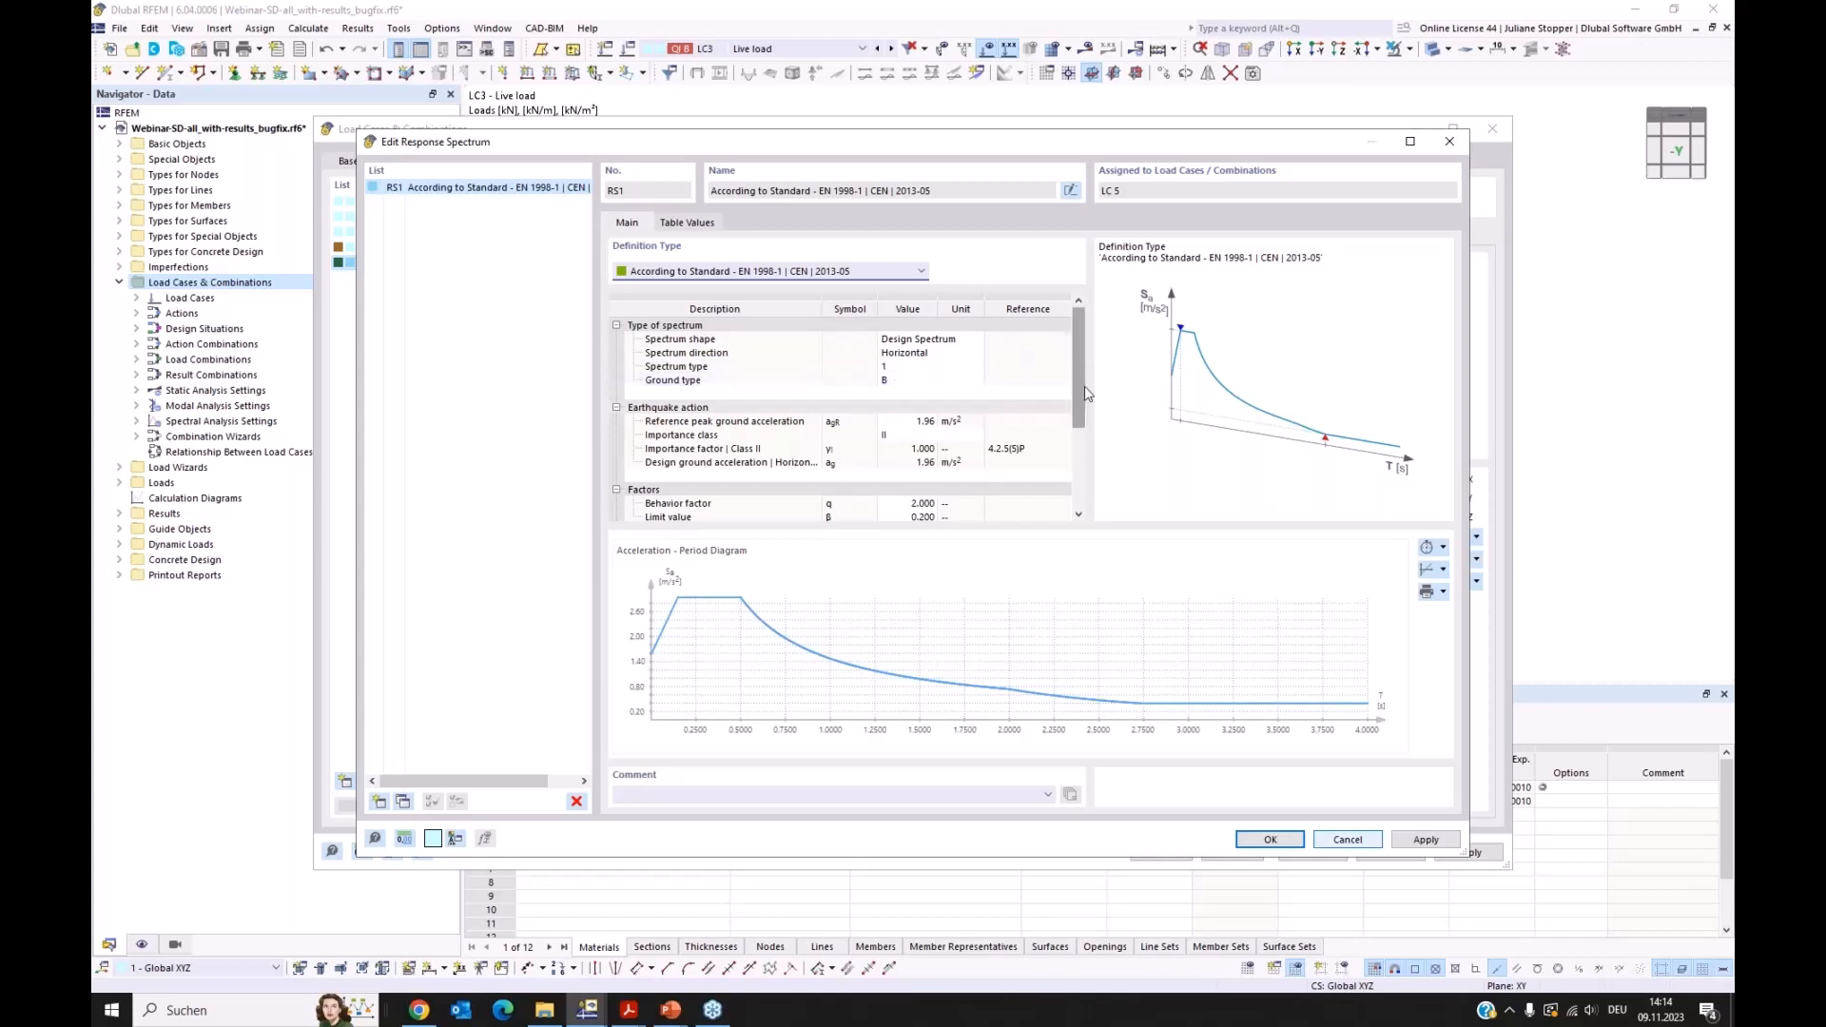
left_click_drag(1072, 390, 1074, 426)
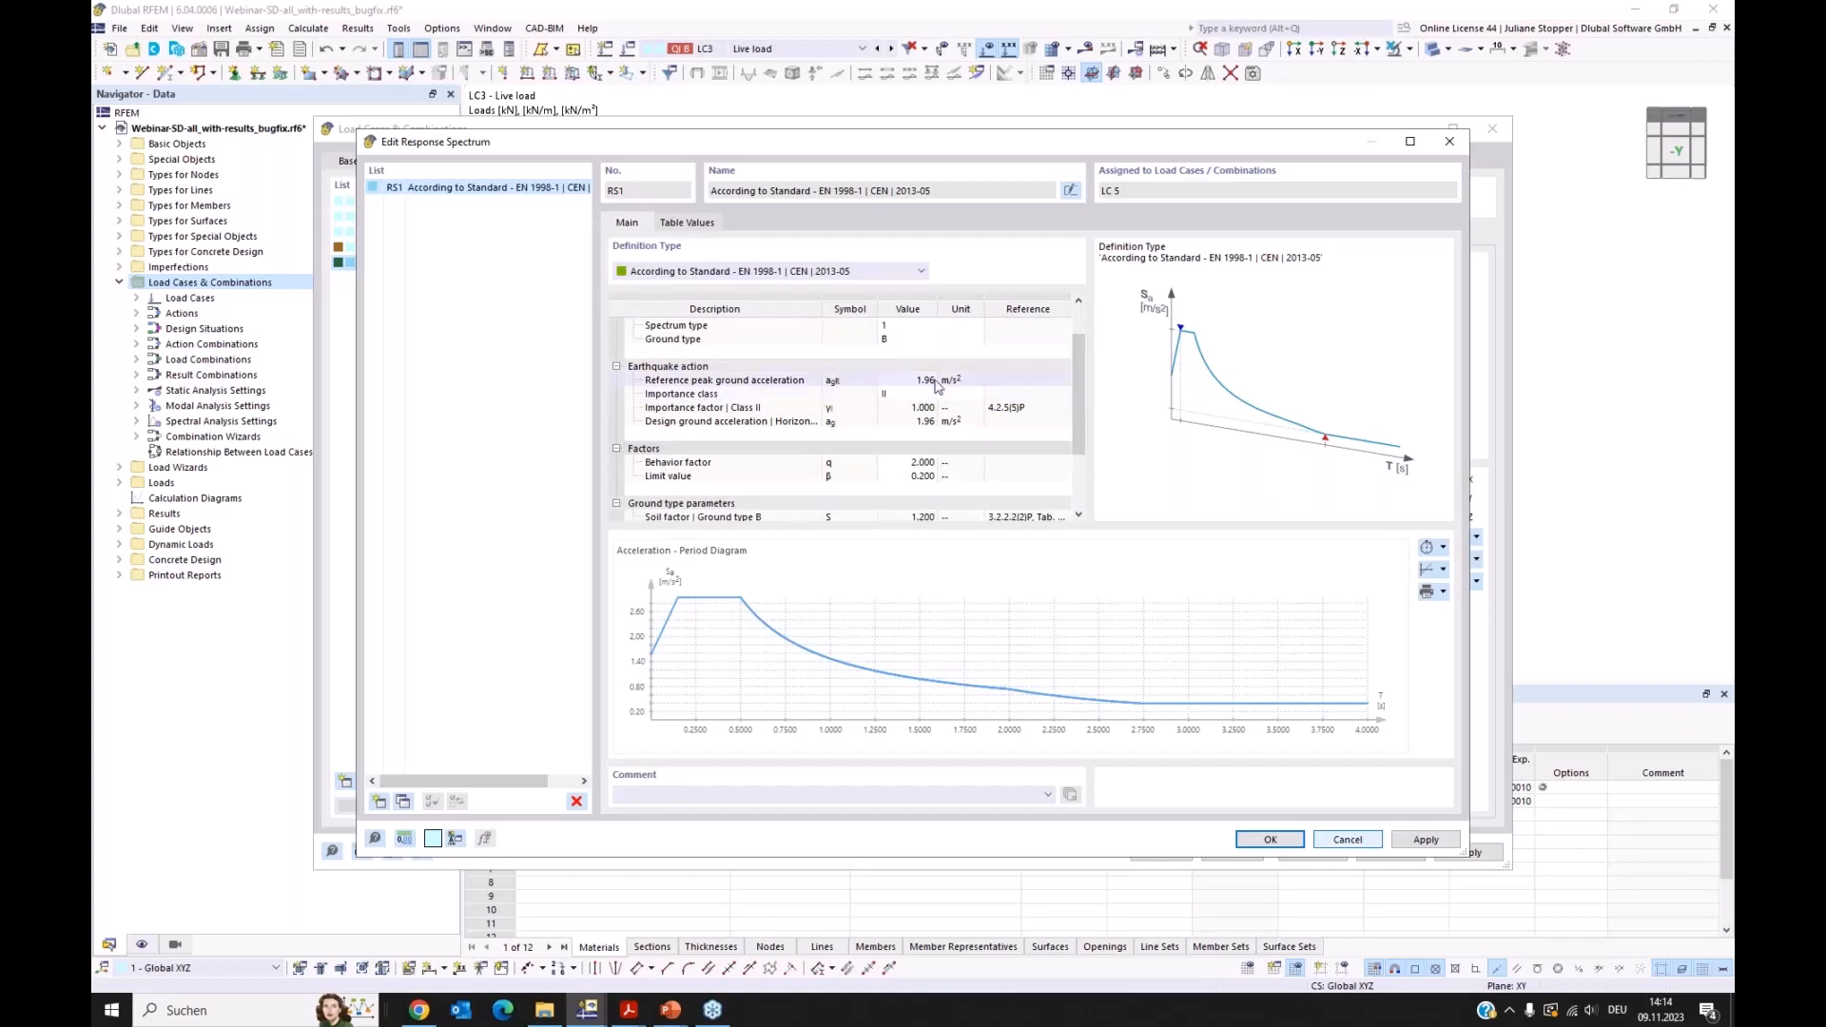
left_click_drag(1075, 414, 1074, 437)
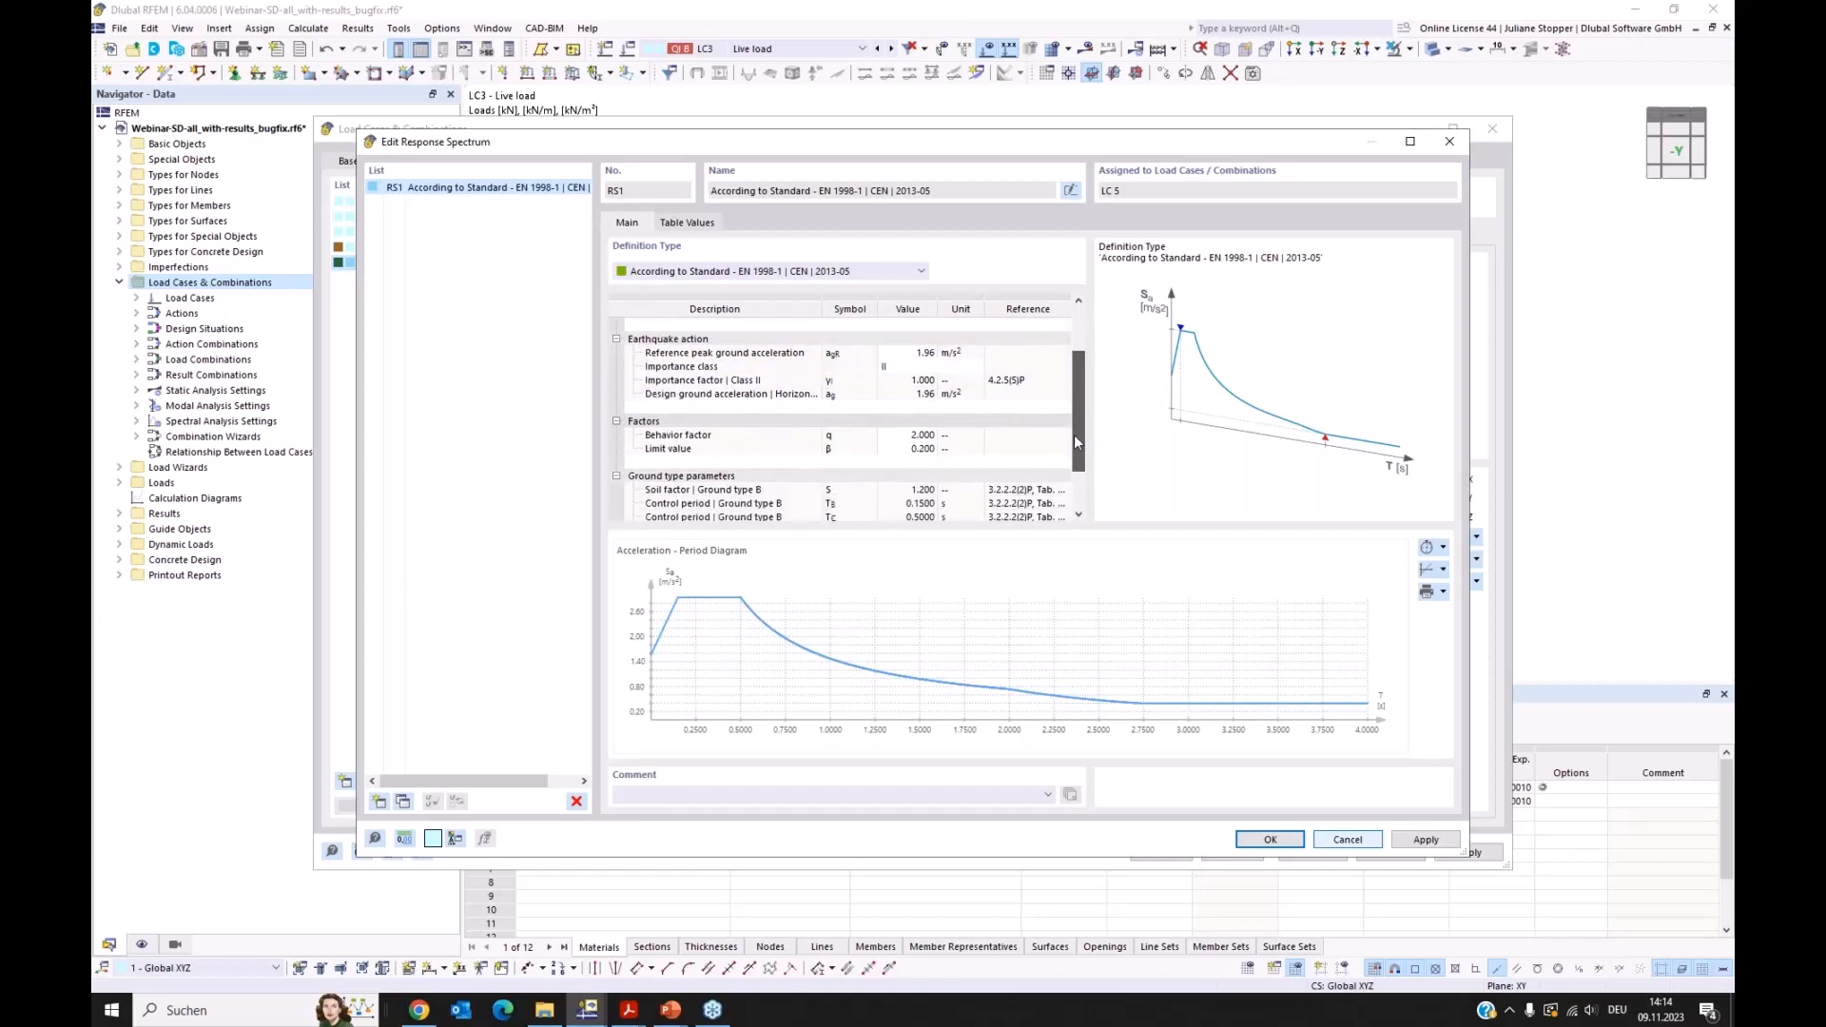
left_click(920, 436)
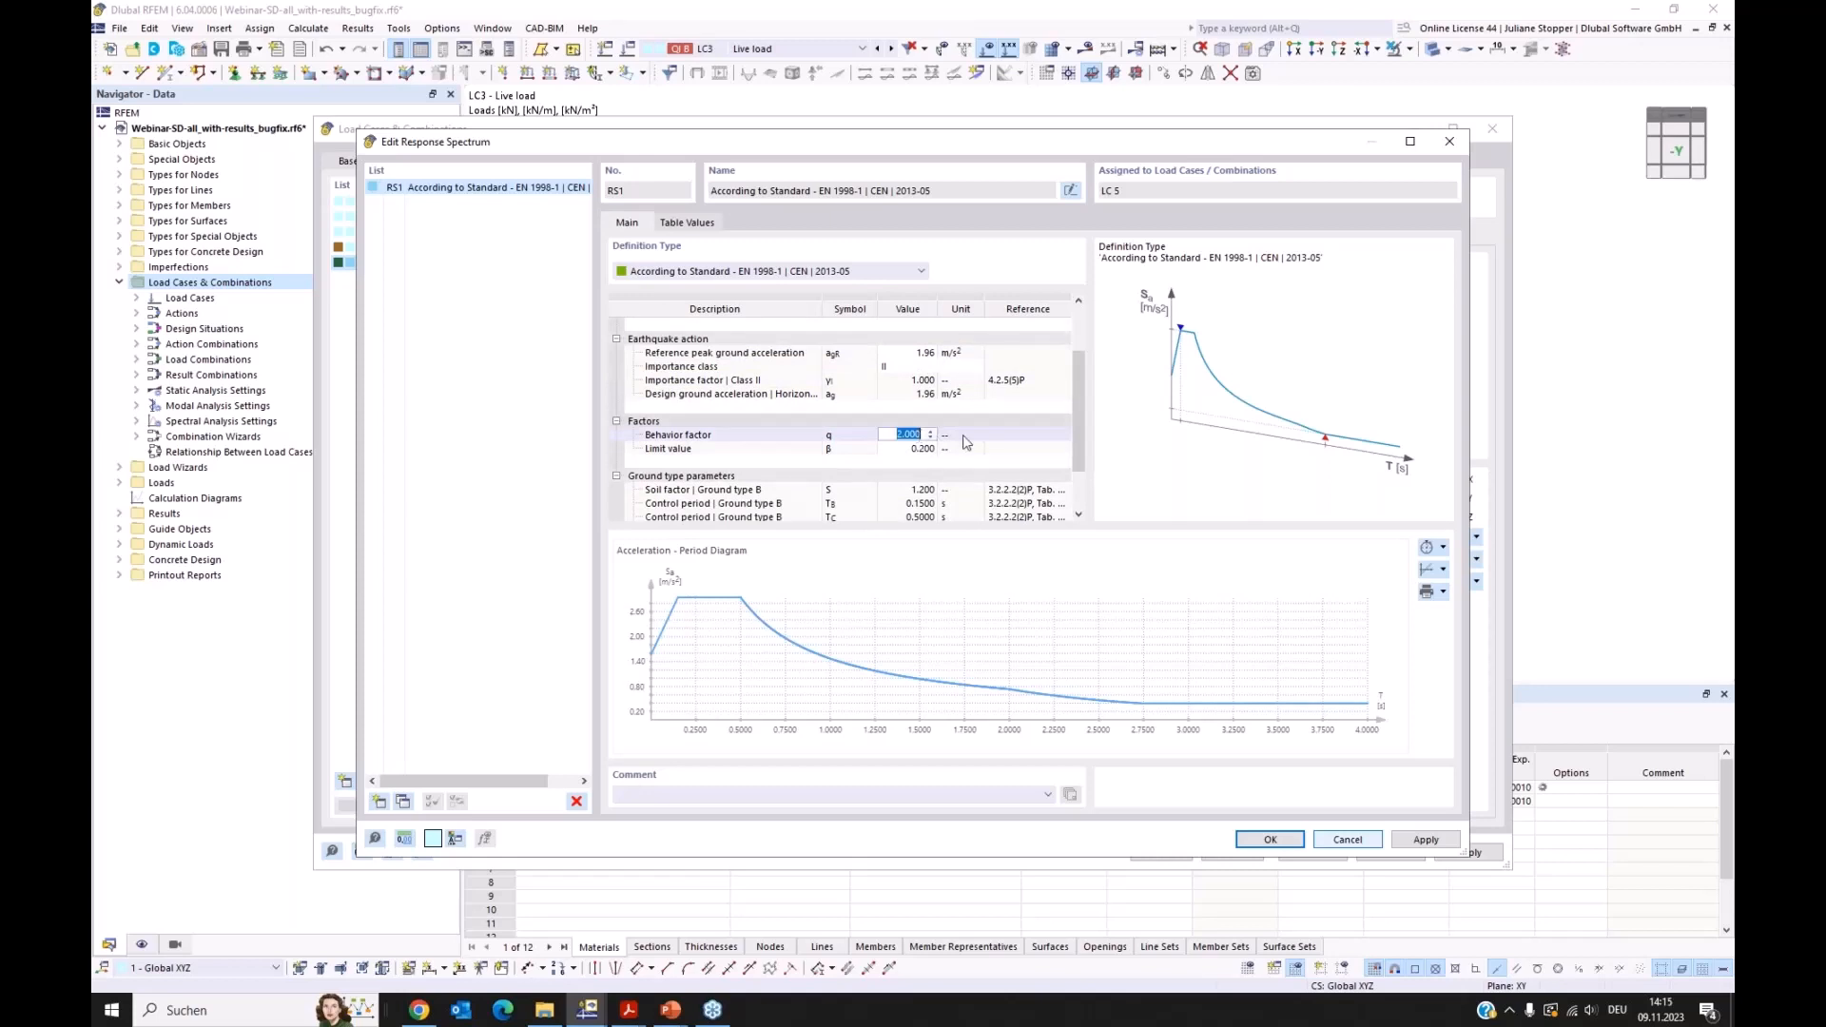
Step: Check the ground type parameters of response spectrum RS1, including its control periods, and leave the spectrum without changes
left_click_drag(1079, 442, 1076, 456)
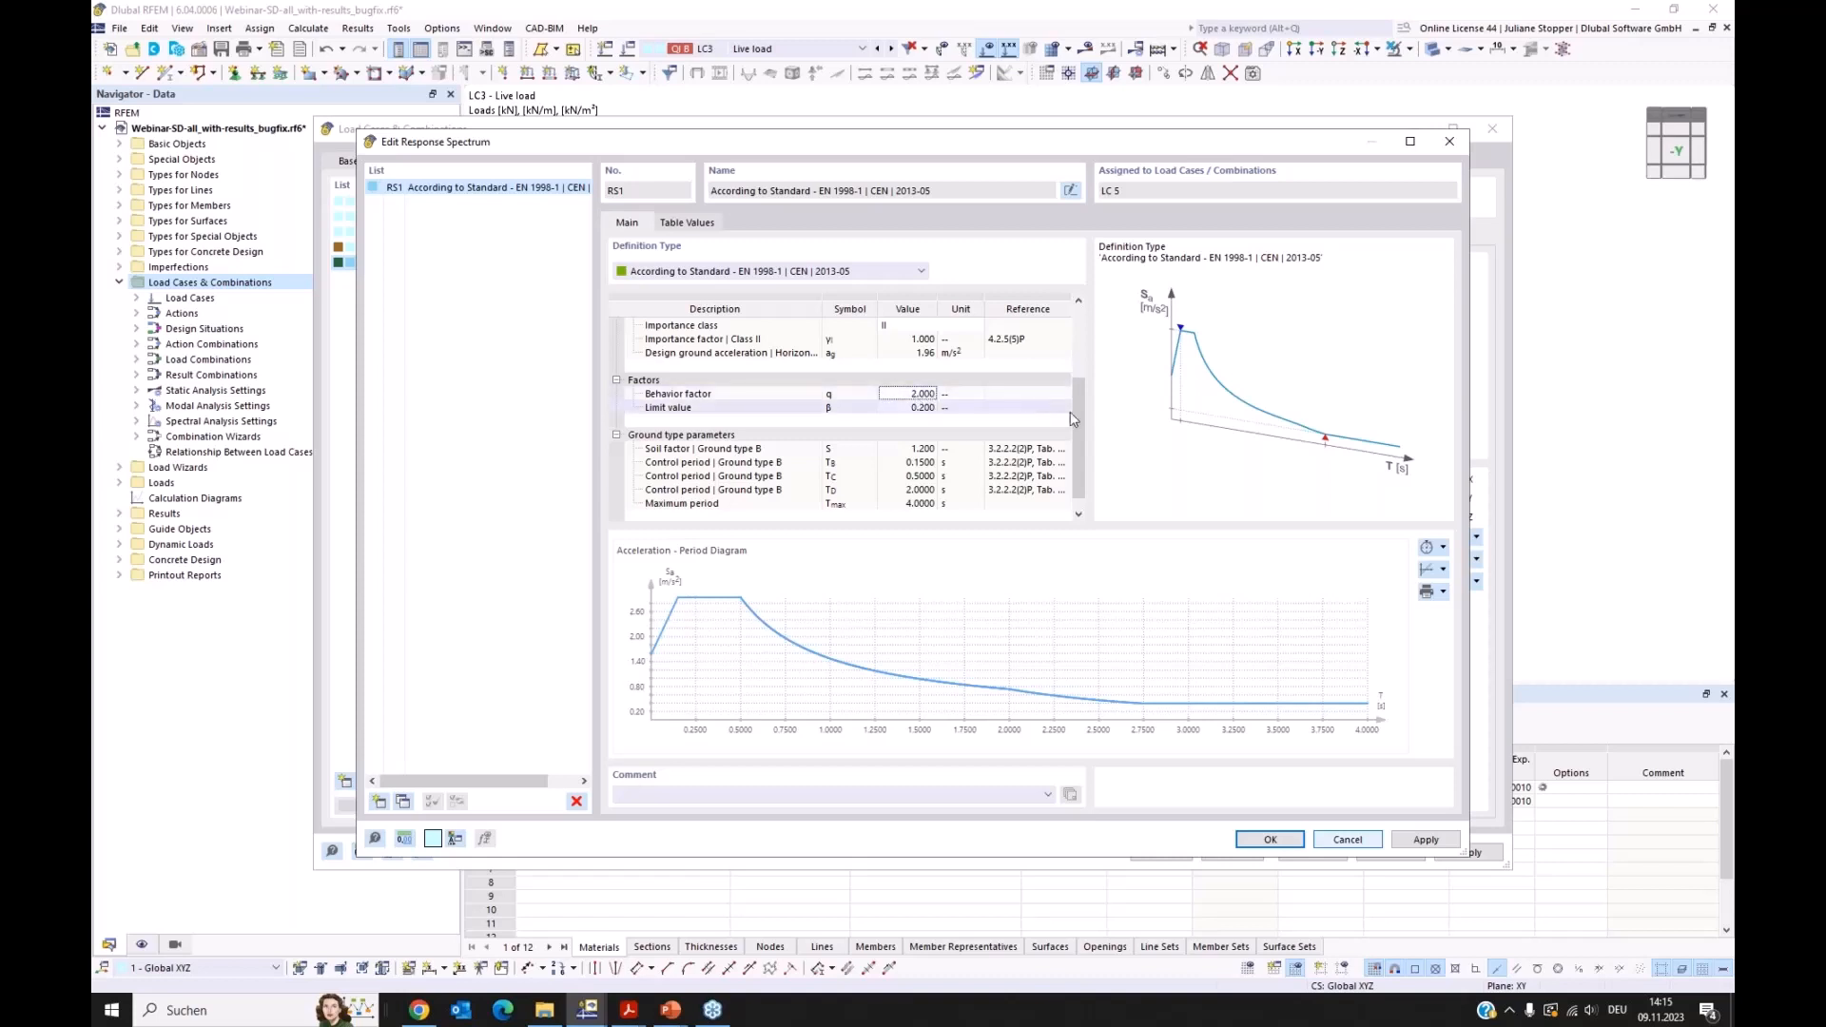
left_click_drag(1079, 421, 1079, 435)
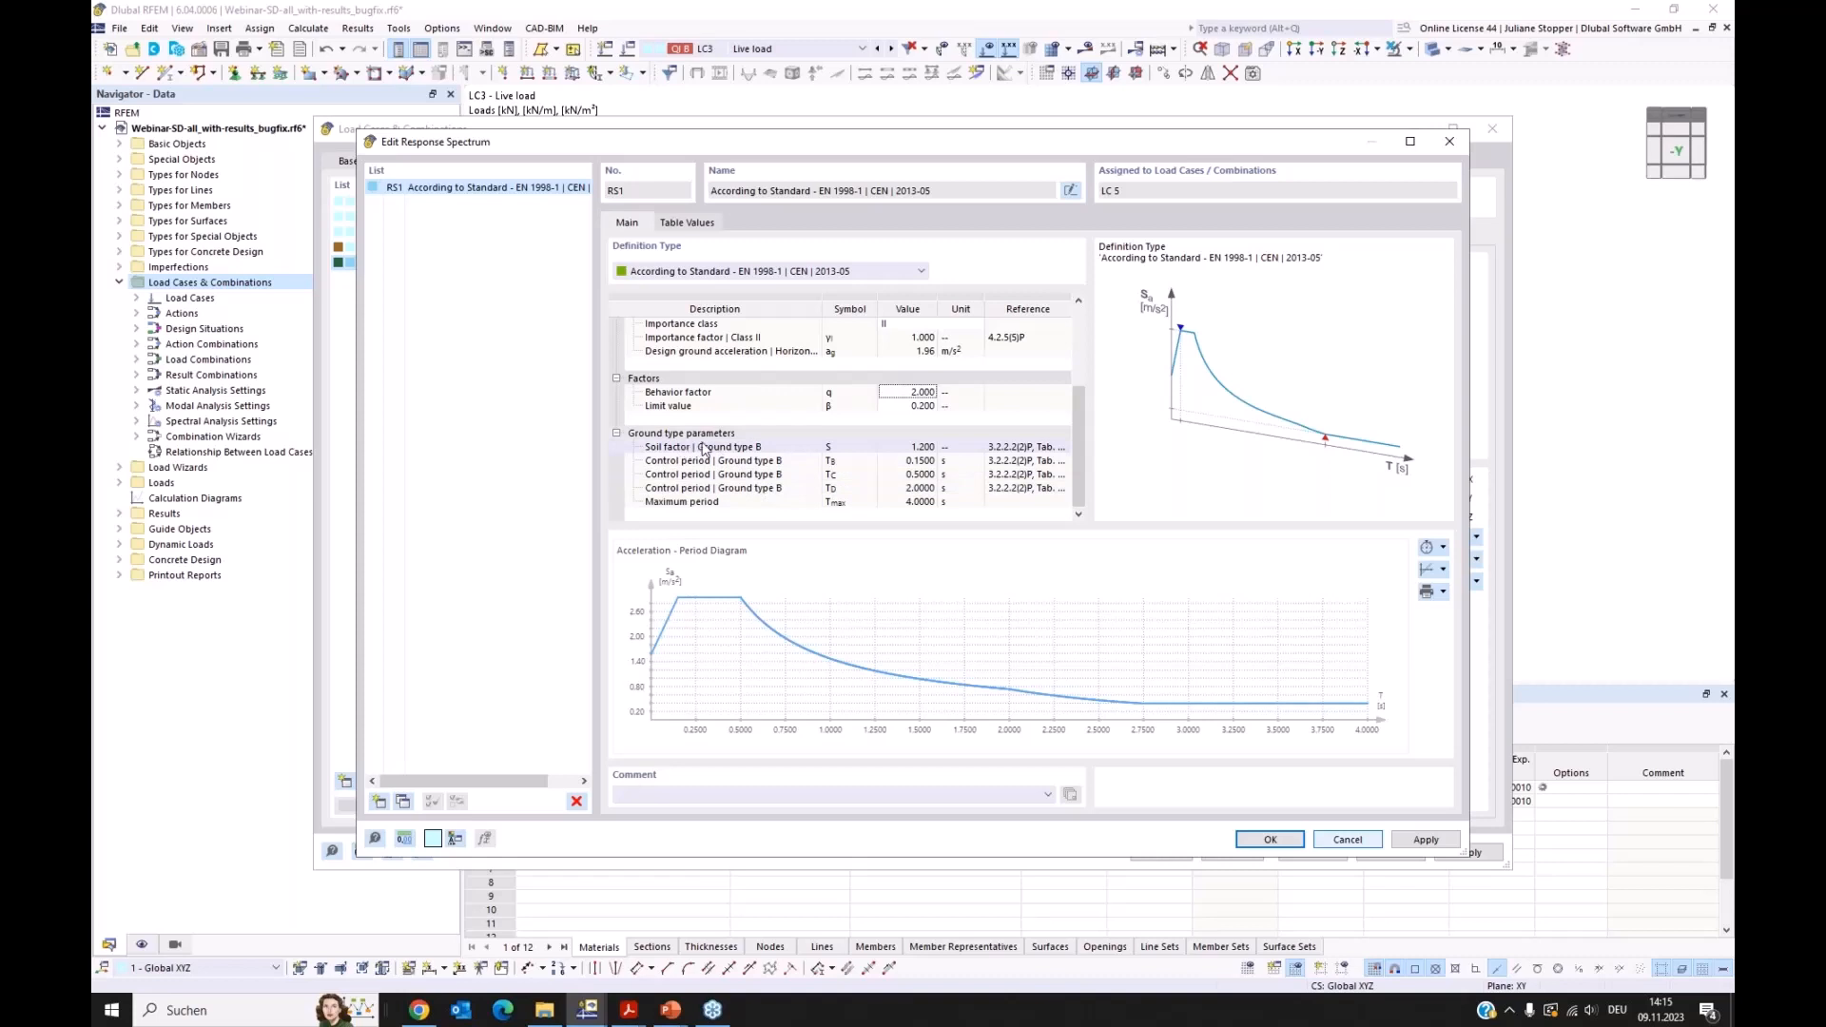
left_click(837, 474)
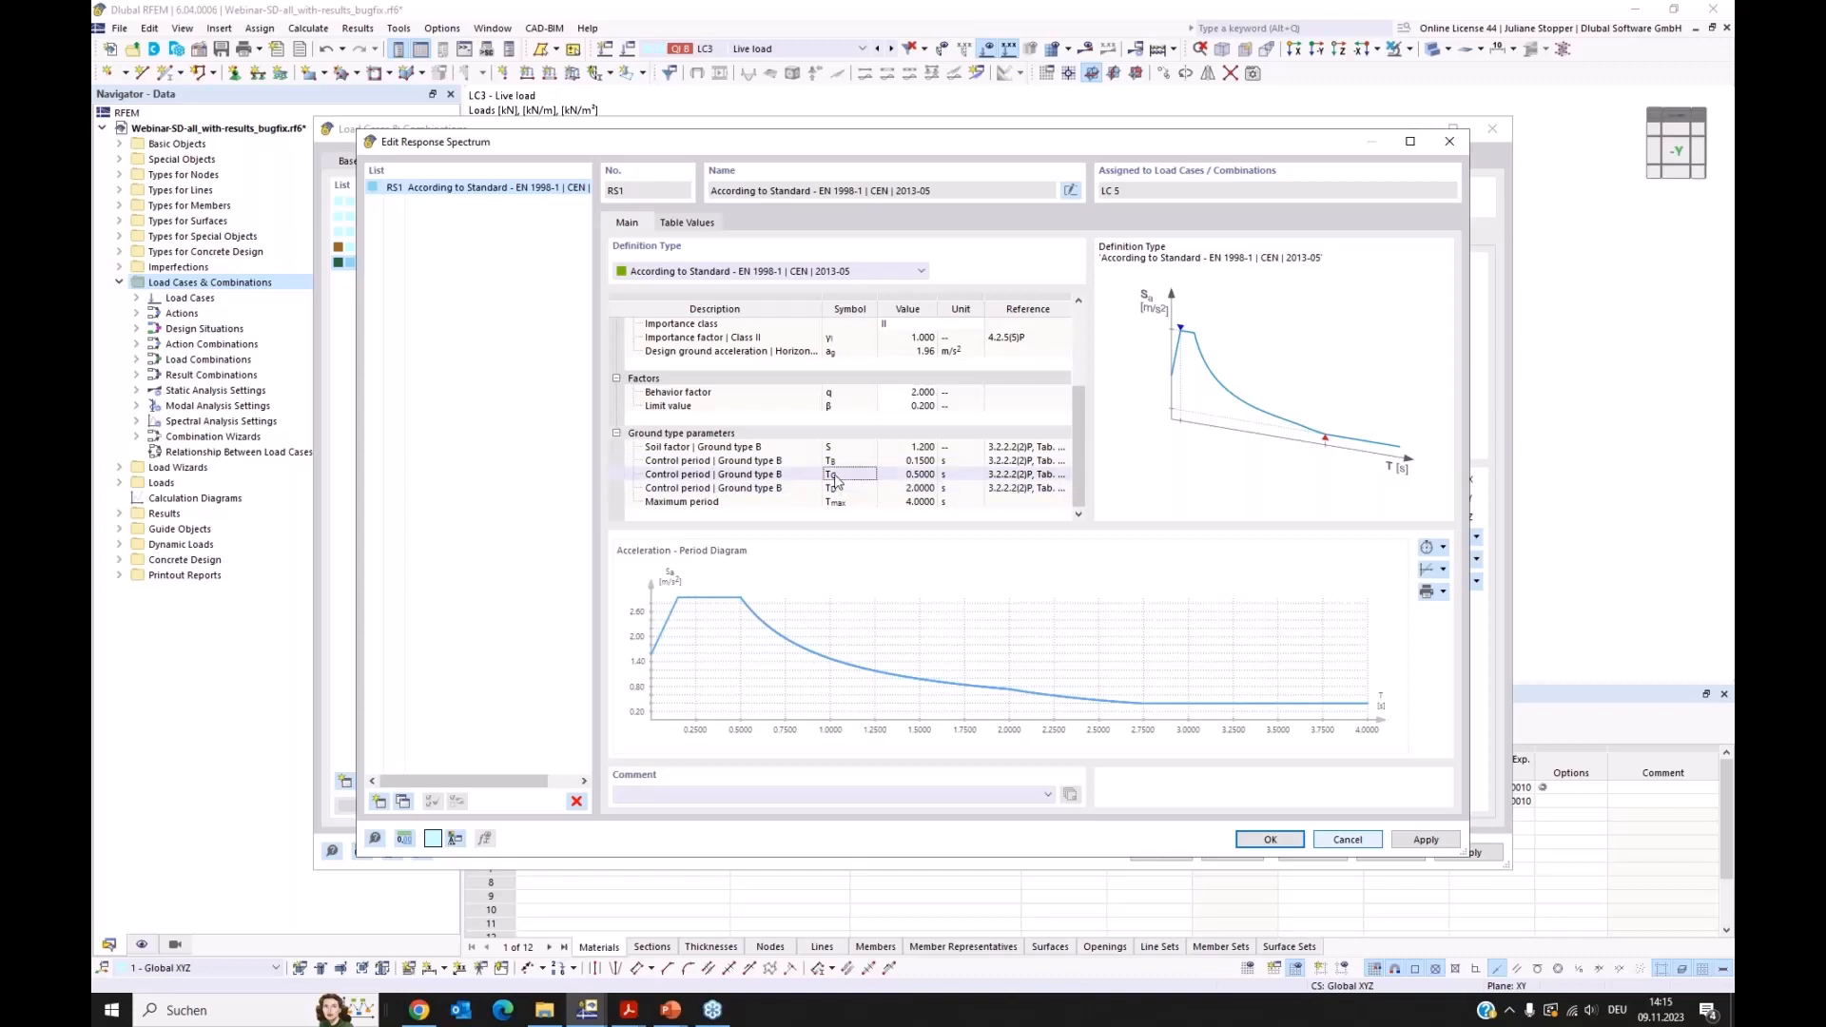
left_click(931, 476)
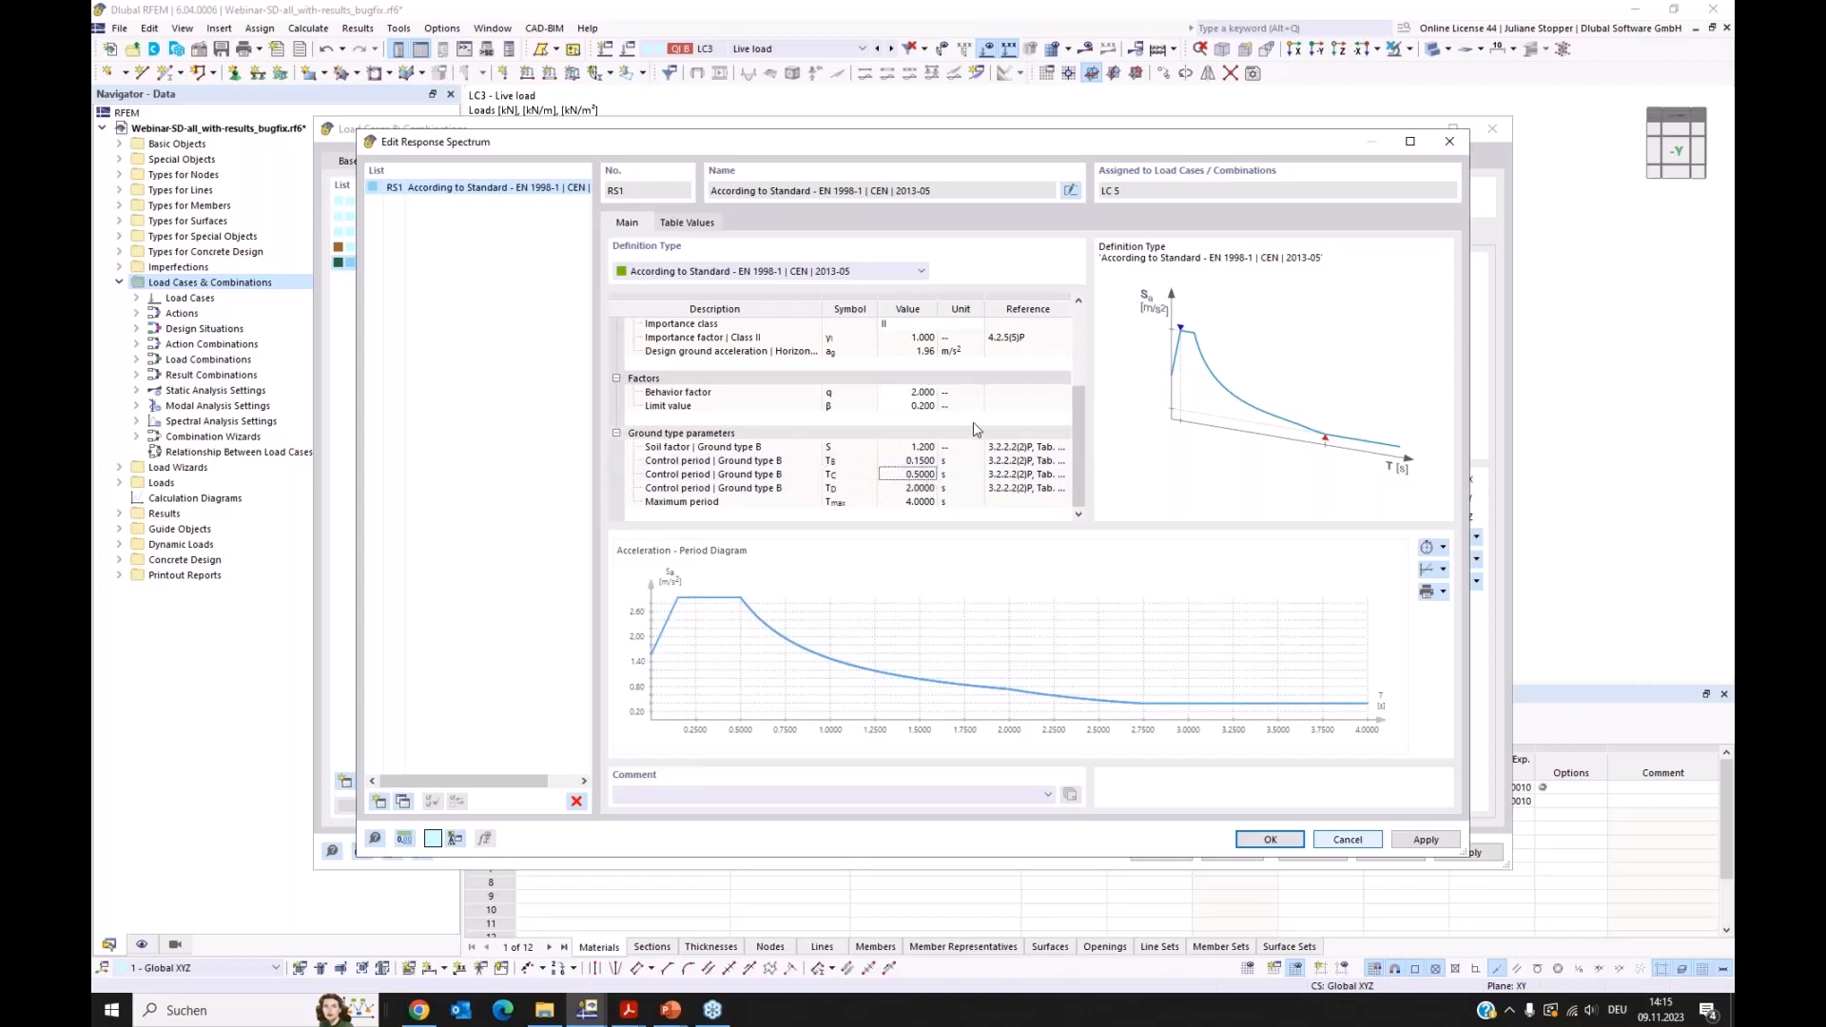
left_click(1363, 843)
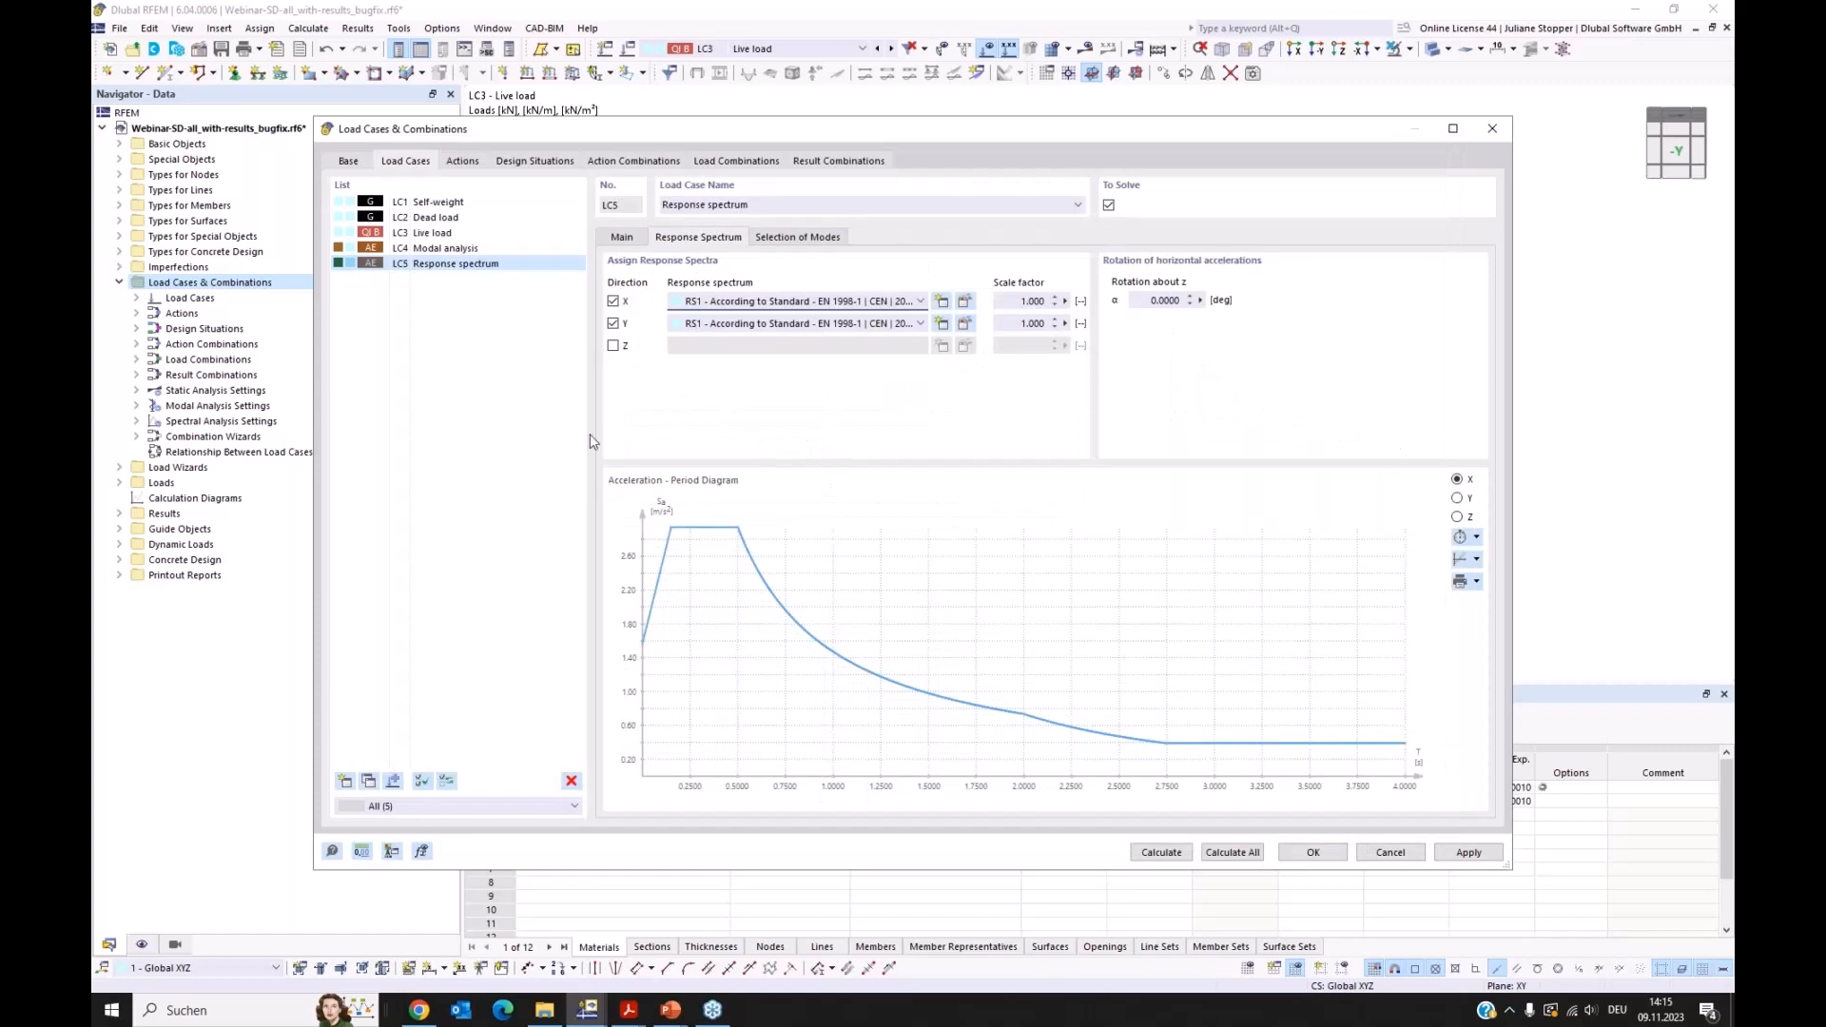
Step: Review LC5's main settings and the list of actions with the Permanent action's category and type
left_click(616, 239)
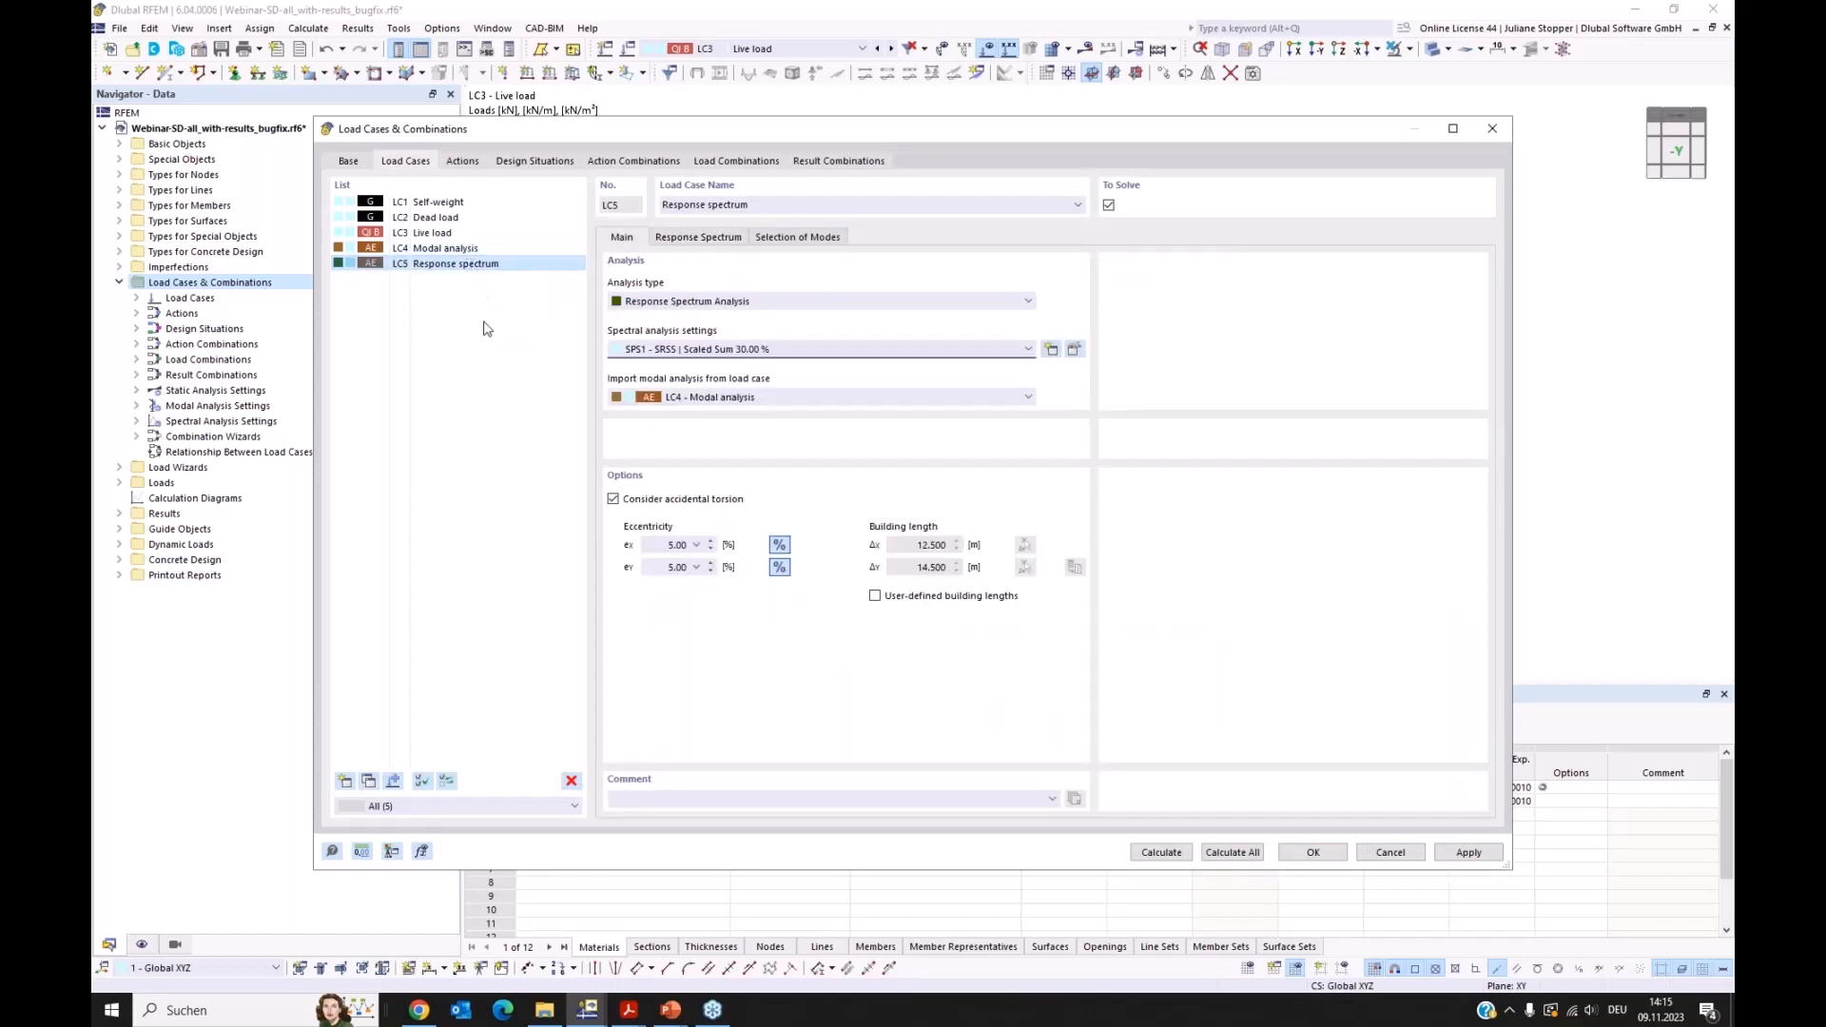
left_click(484, 328)
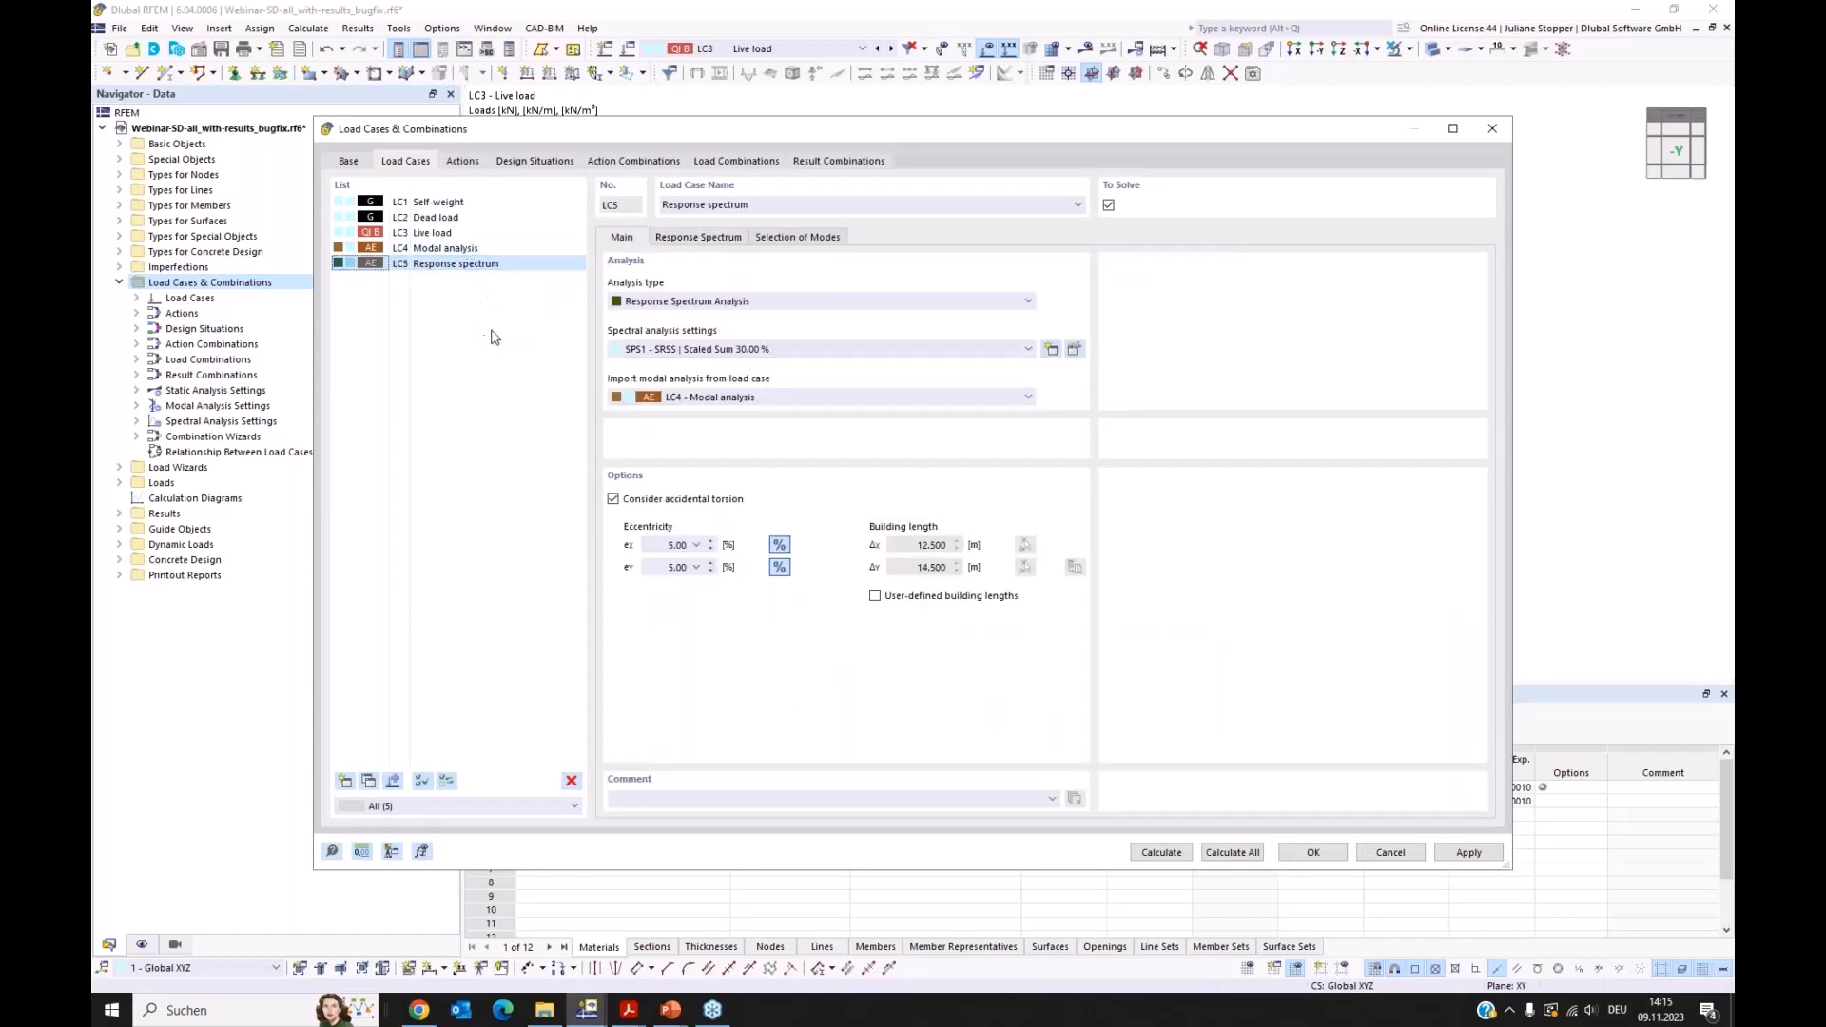
left_click(468, 162)
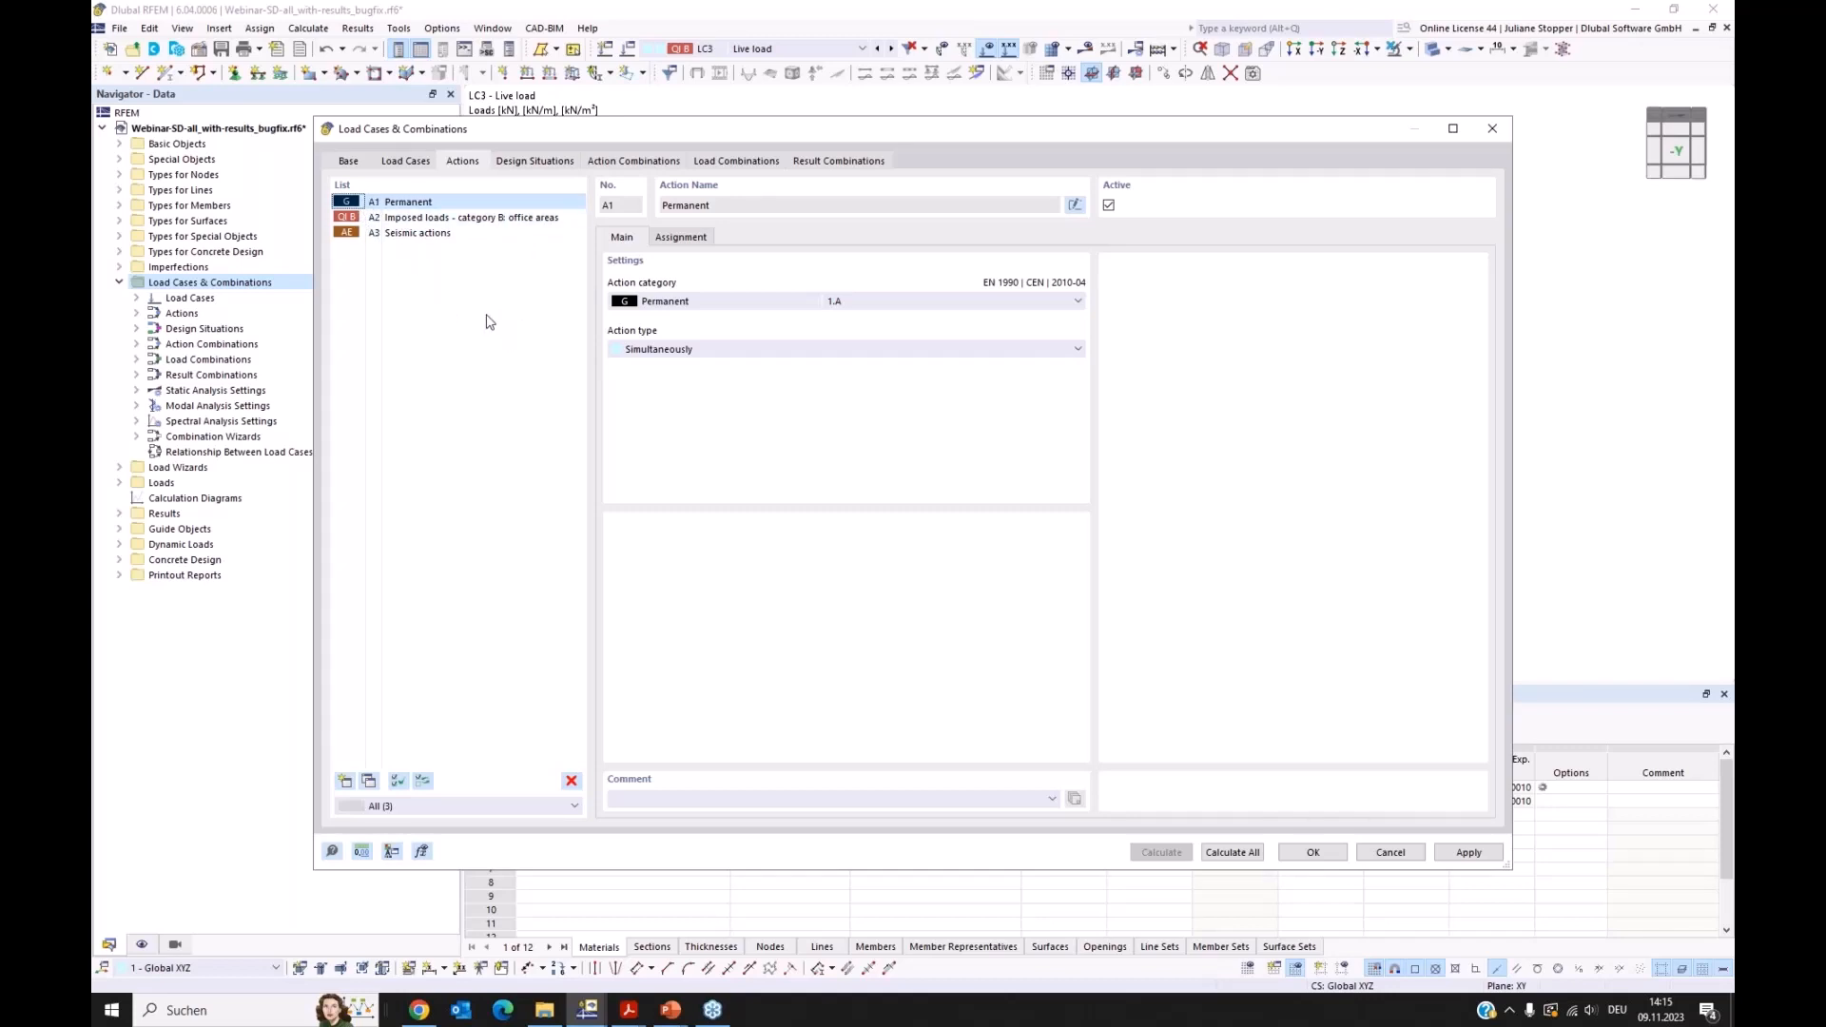
Step: Review the design situations DS2 SLS - Characteristic and DS1 ULS (STR/GEO) - Permanent and transient
left_click(534, 164)
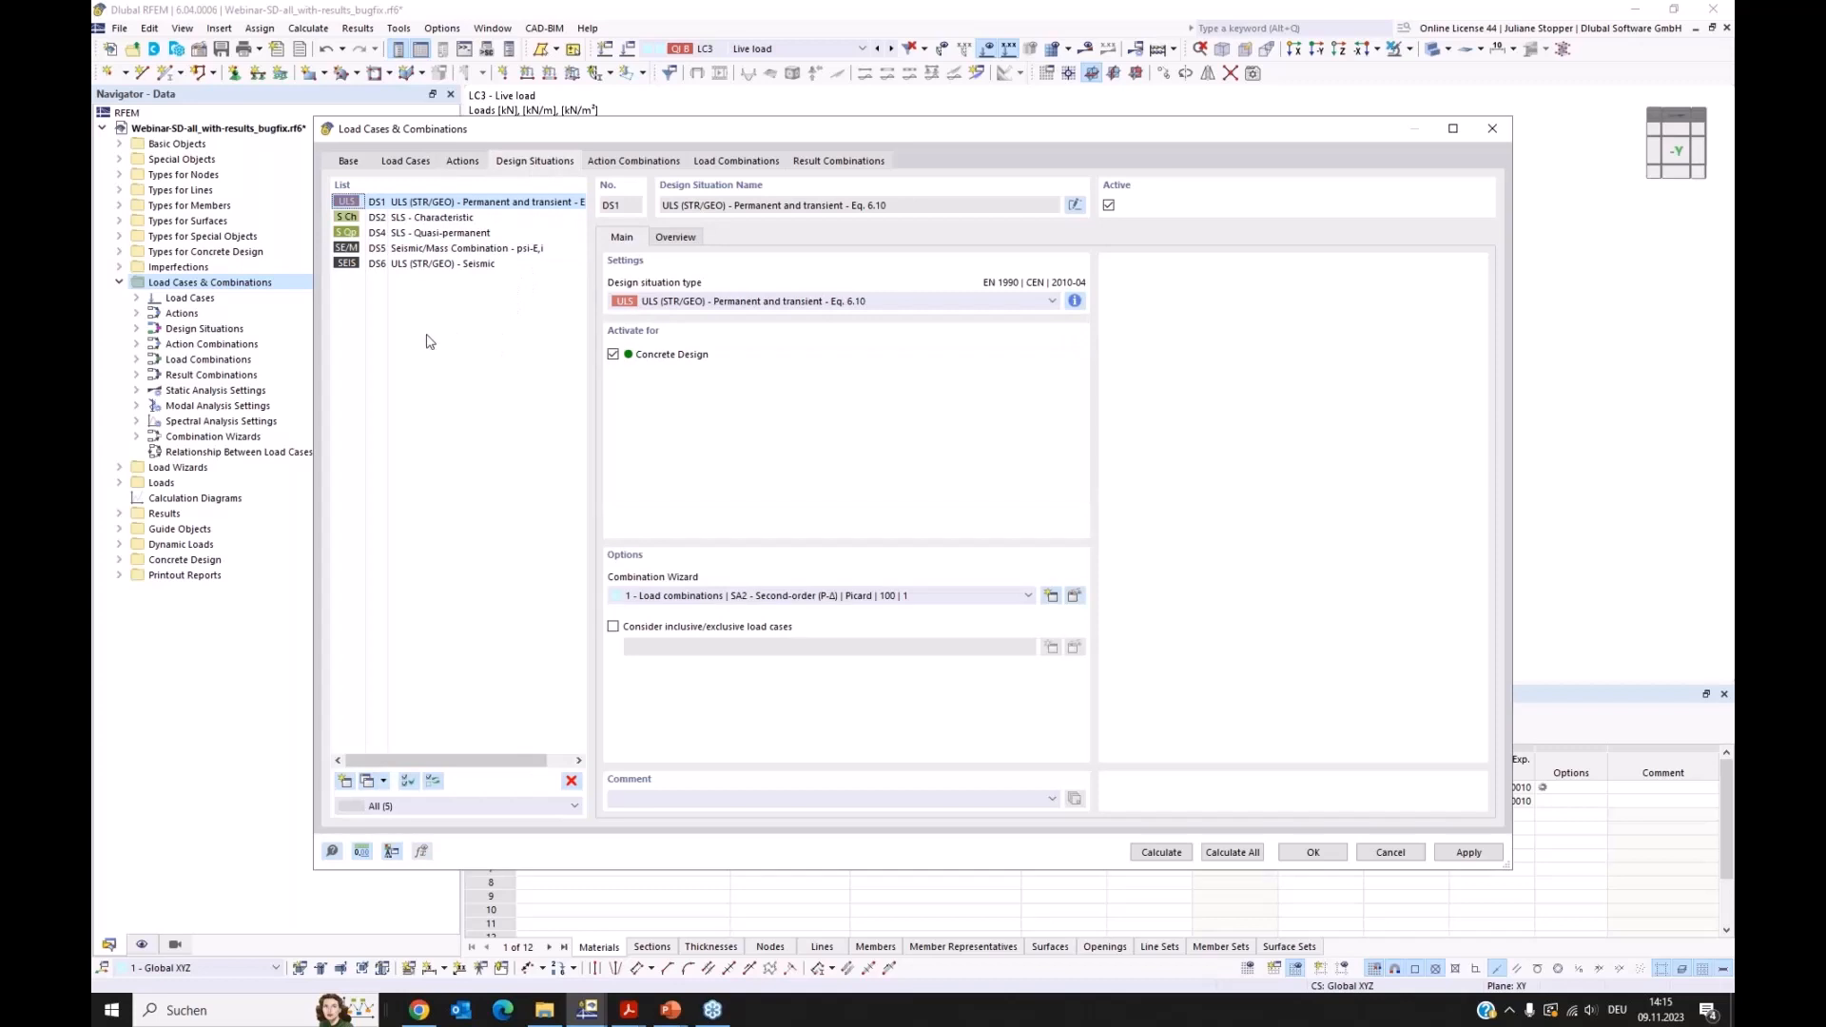
left_click(385, 219)
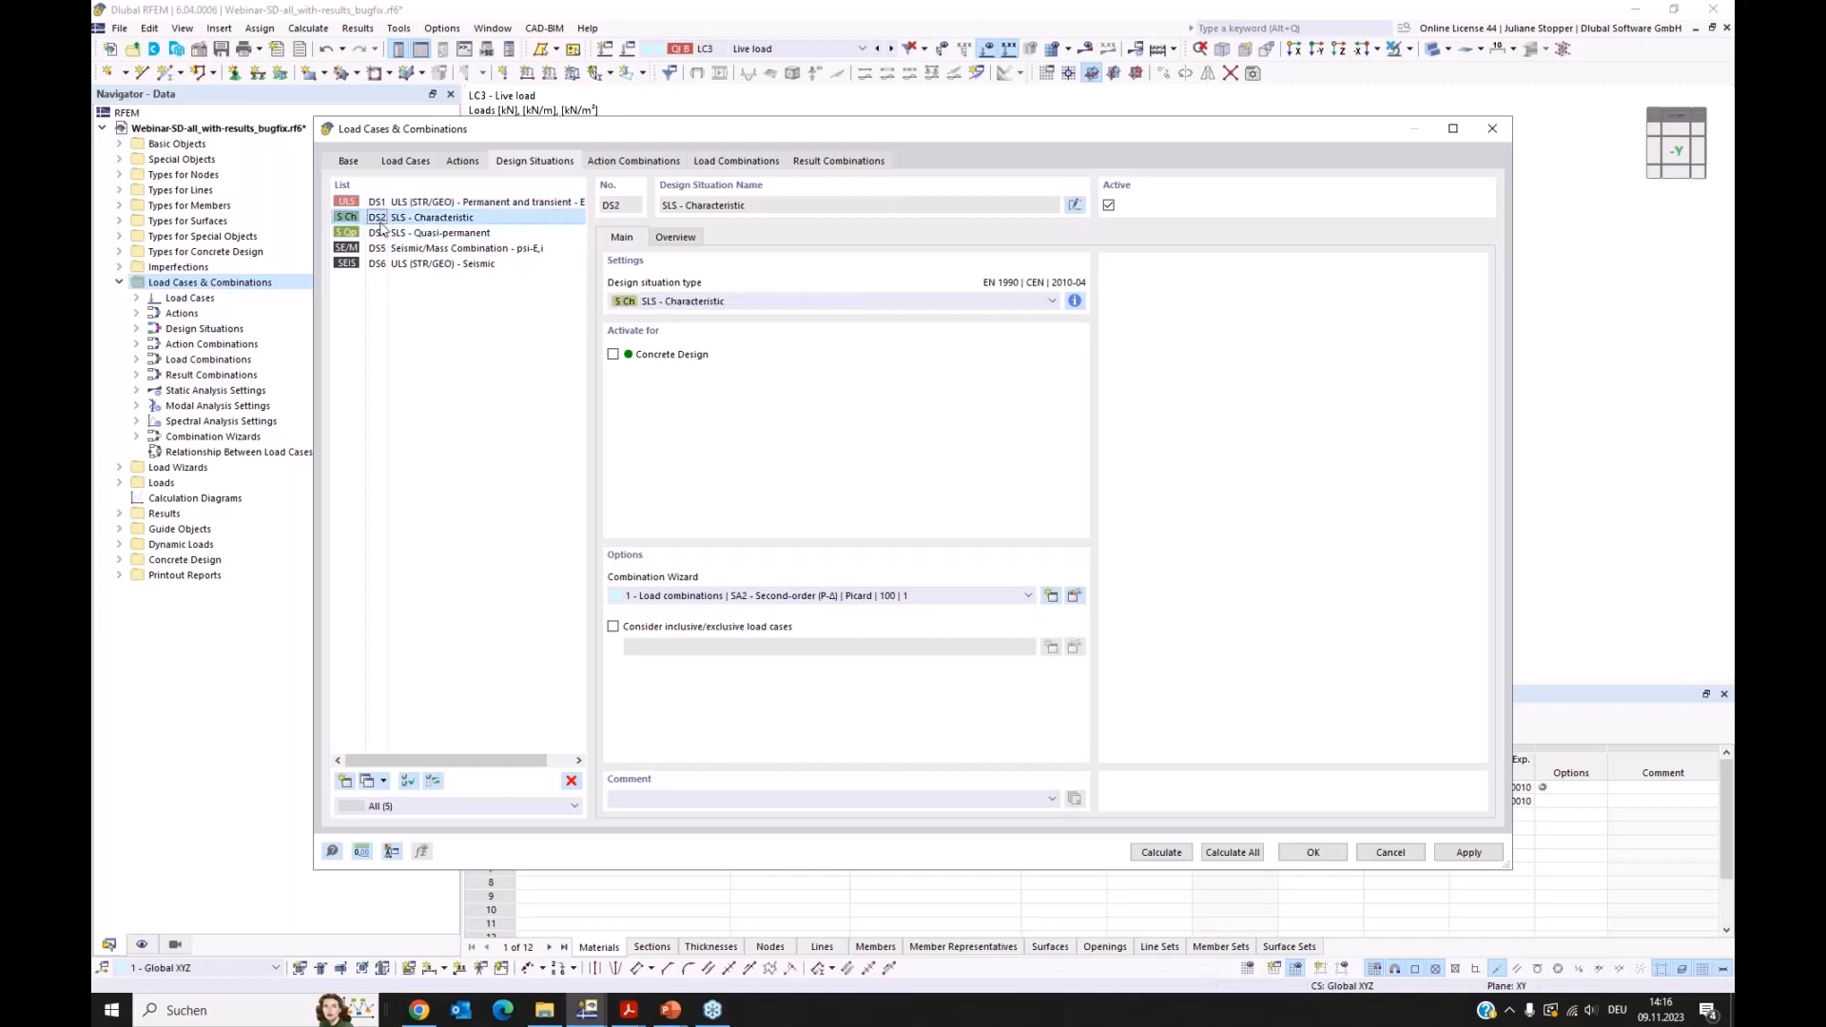
left_click(381, 203)
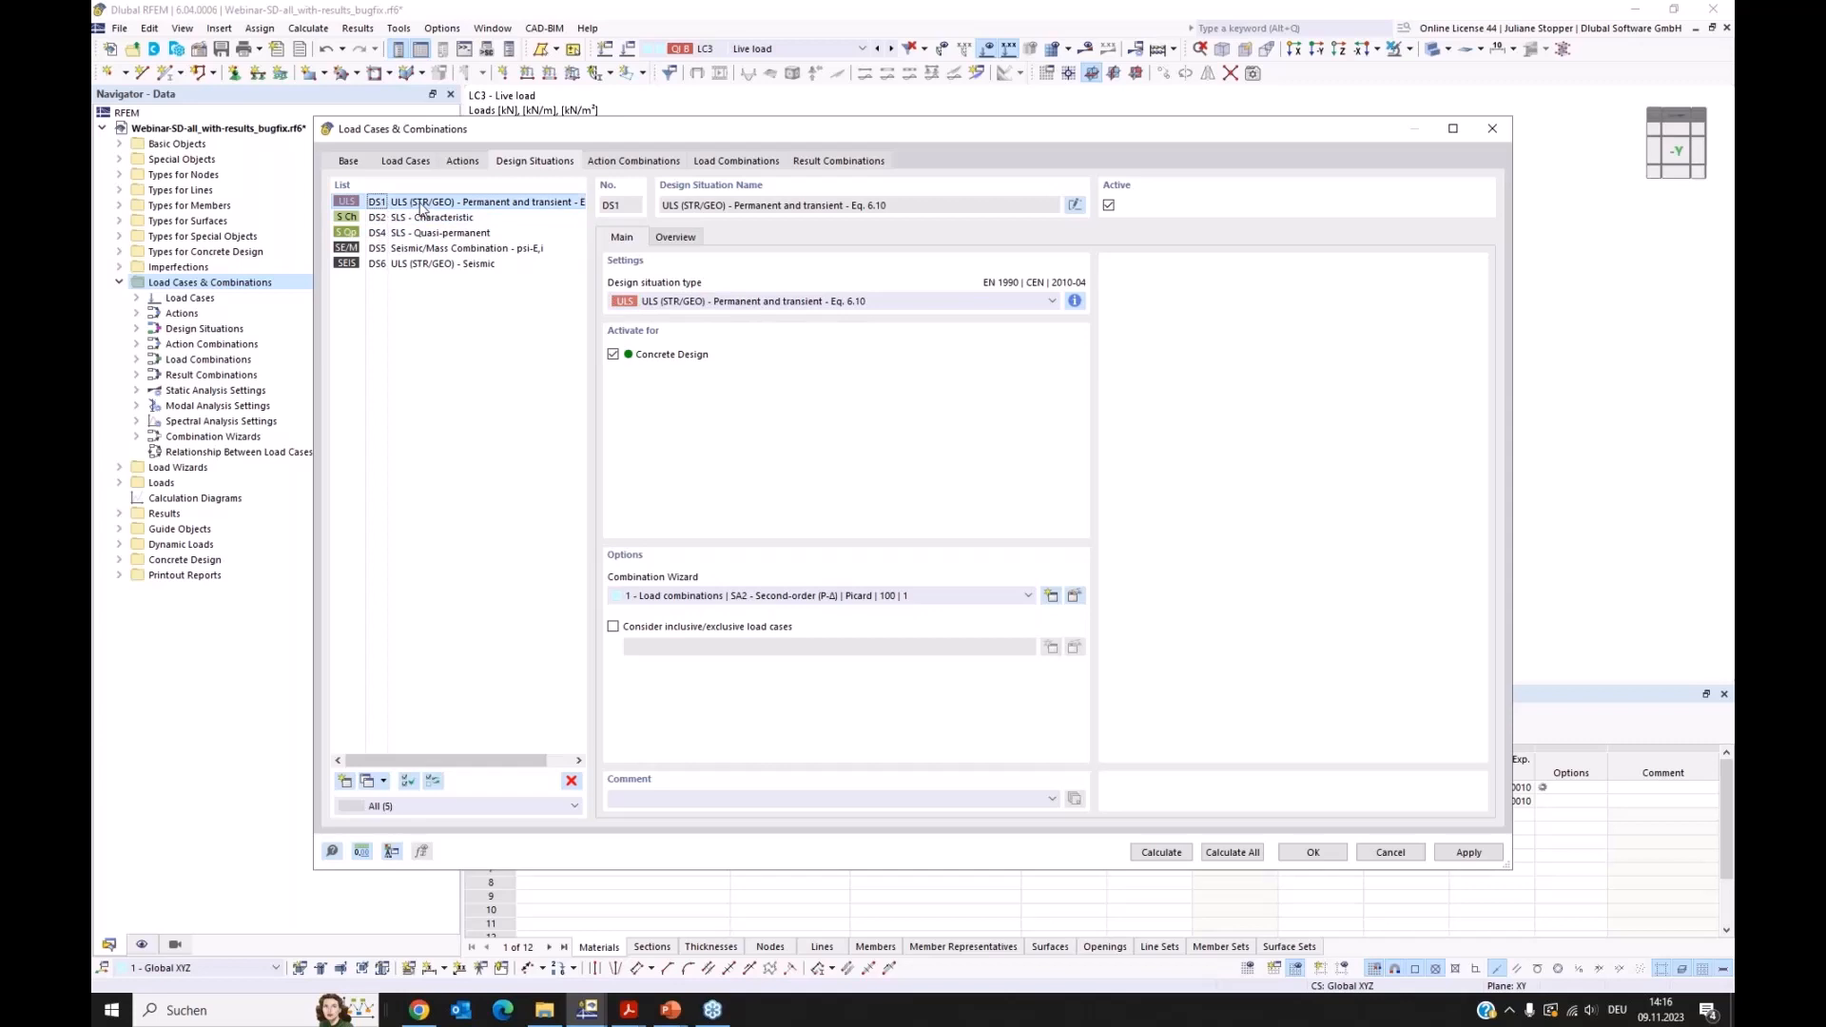
Step: Check the design situation type of DS5, keep Seismic/Mass Combination - psi-E,i, and show the information about its combination rules
left_click(374, 251)
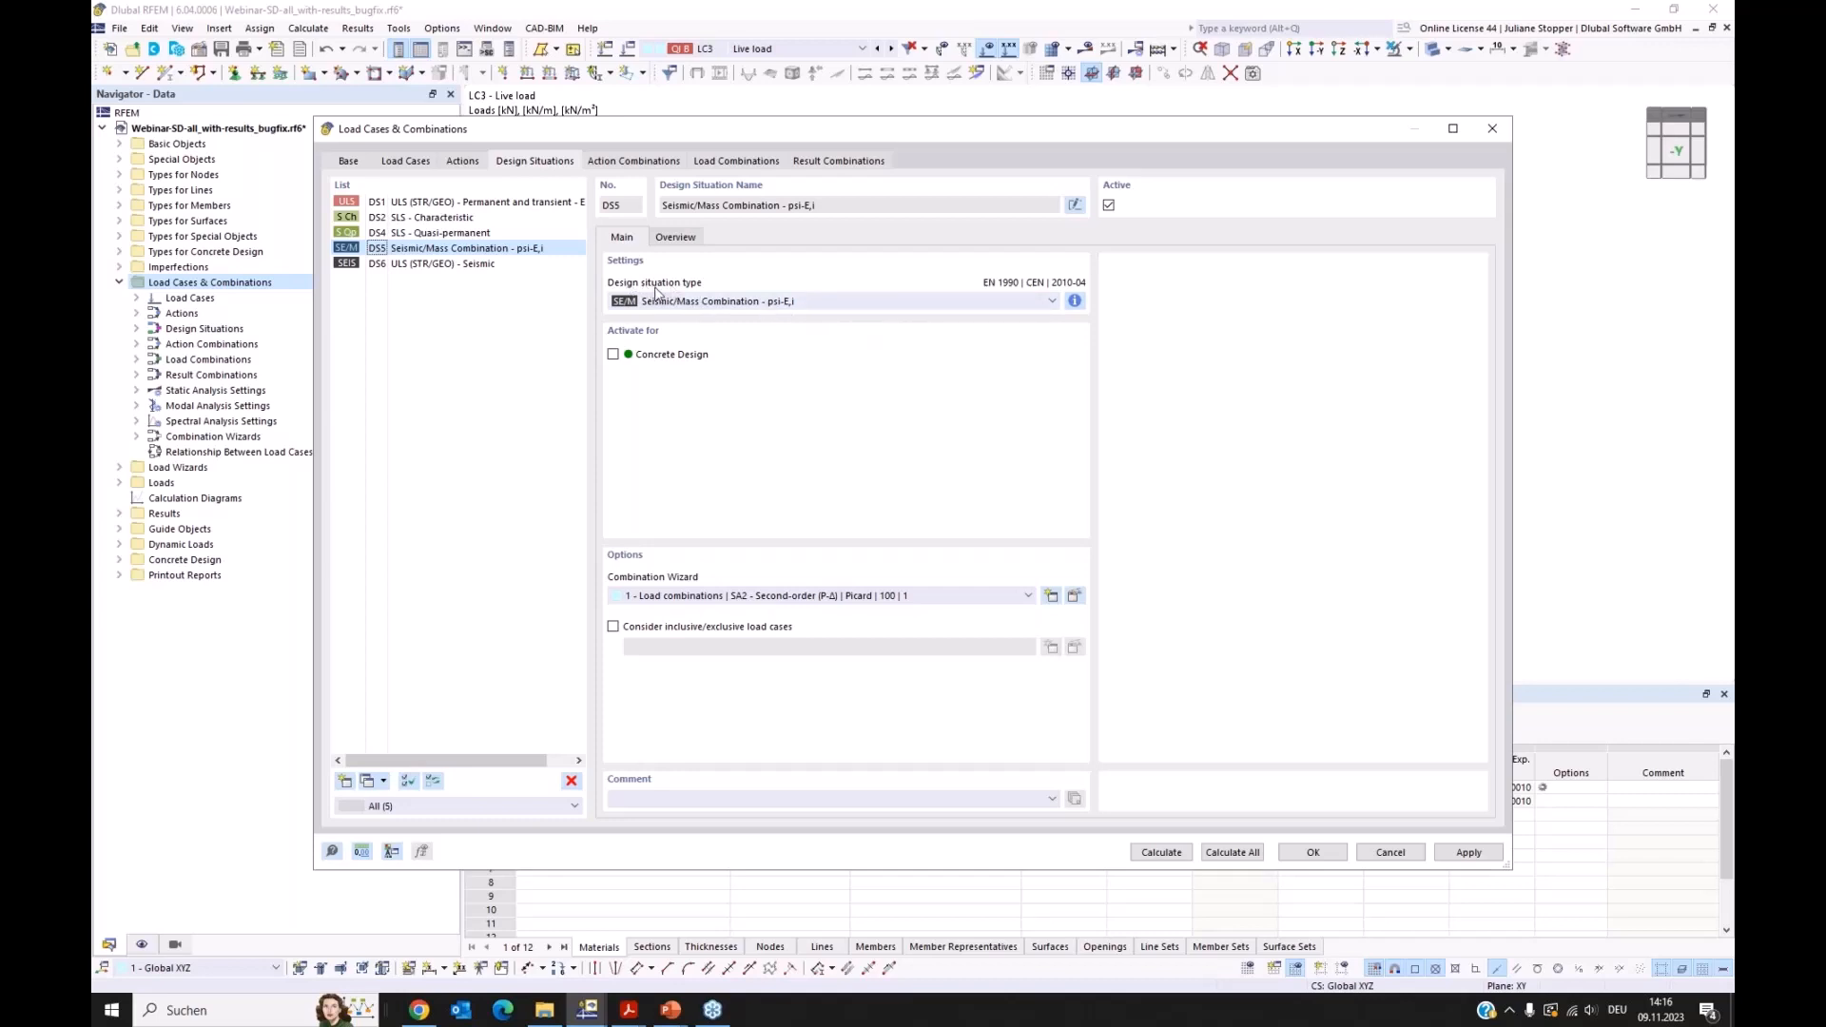
left_click(1033, 302)
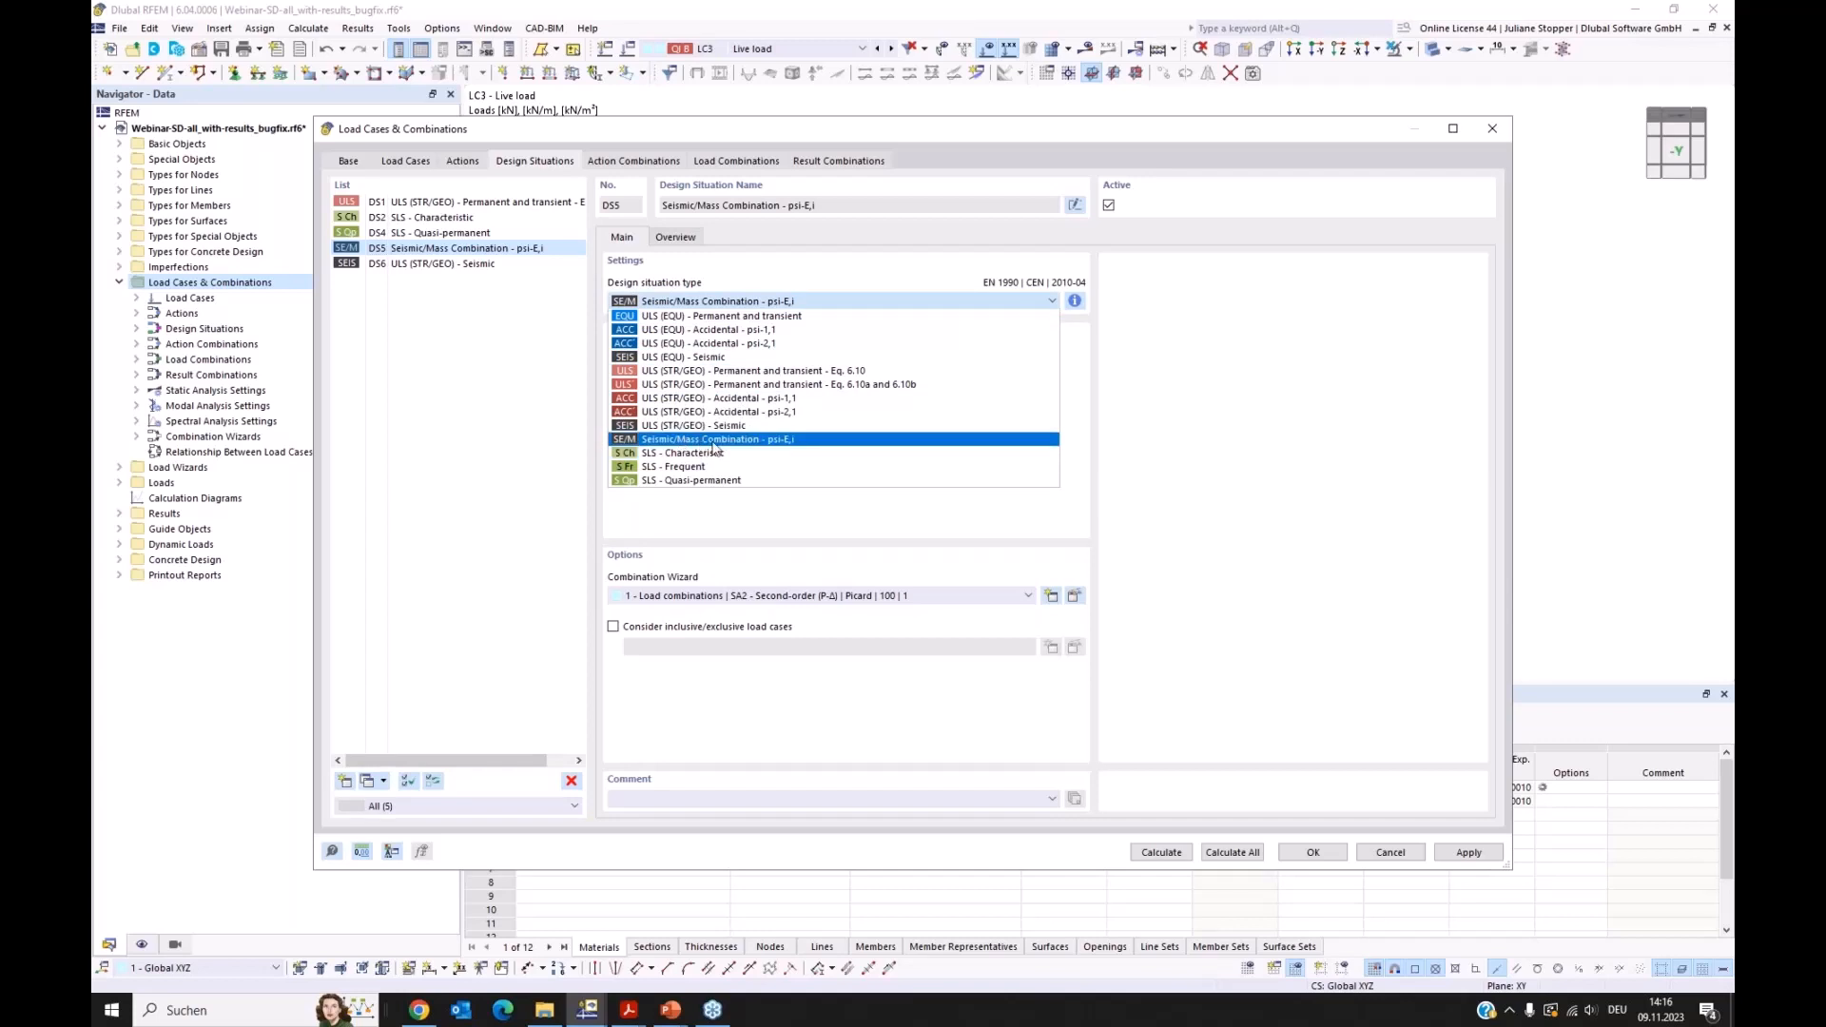
left_click(788, 443)
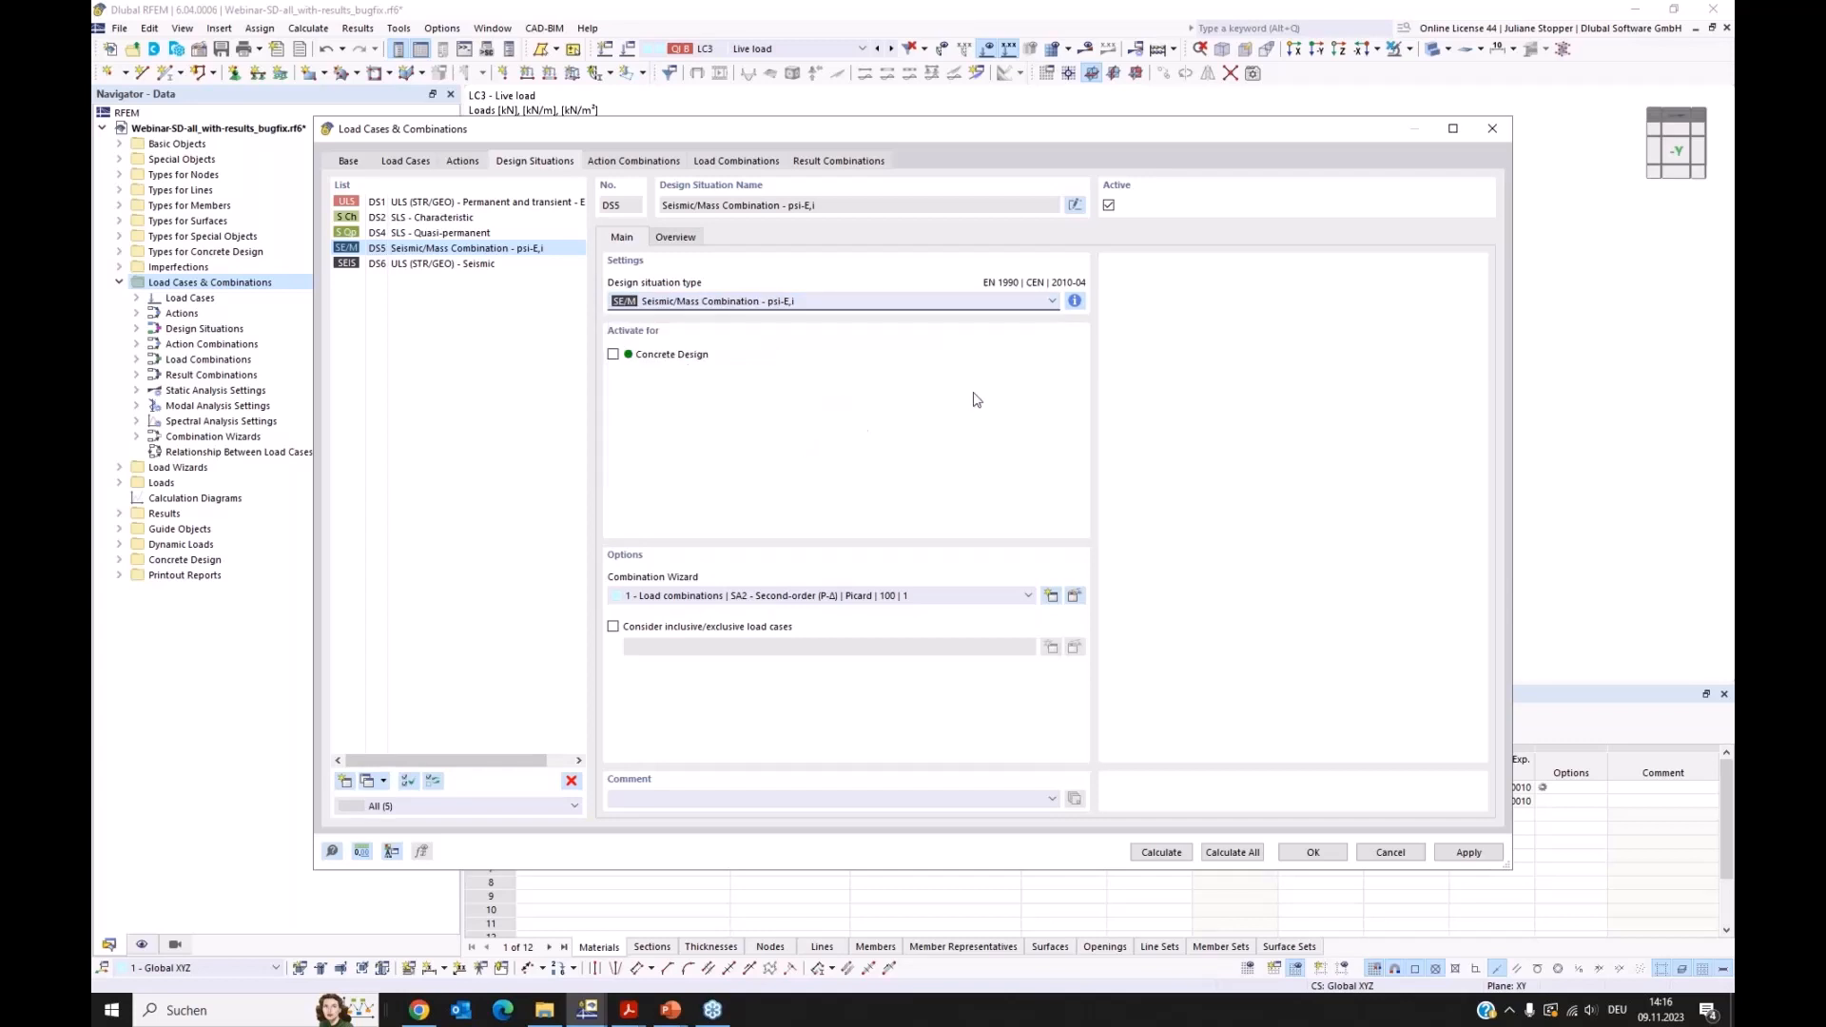
left_click(1074, 300)
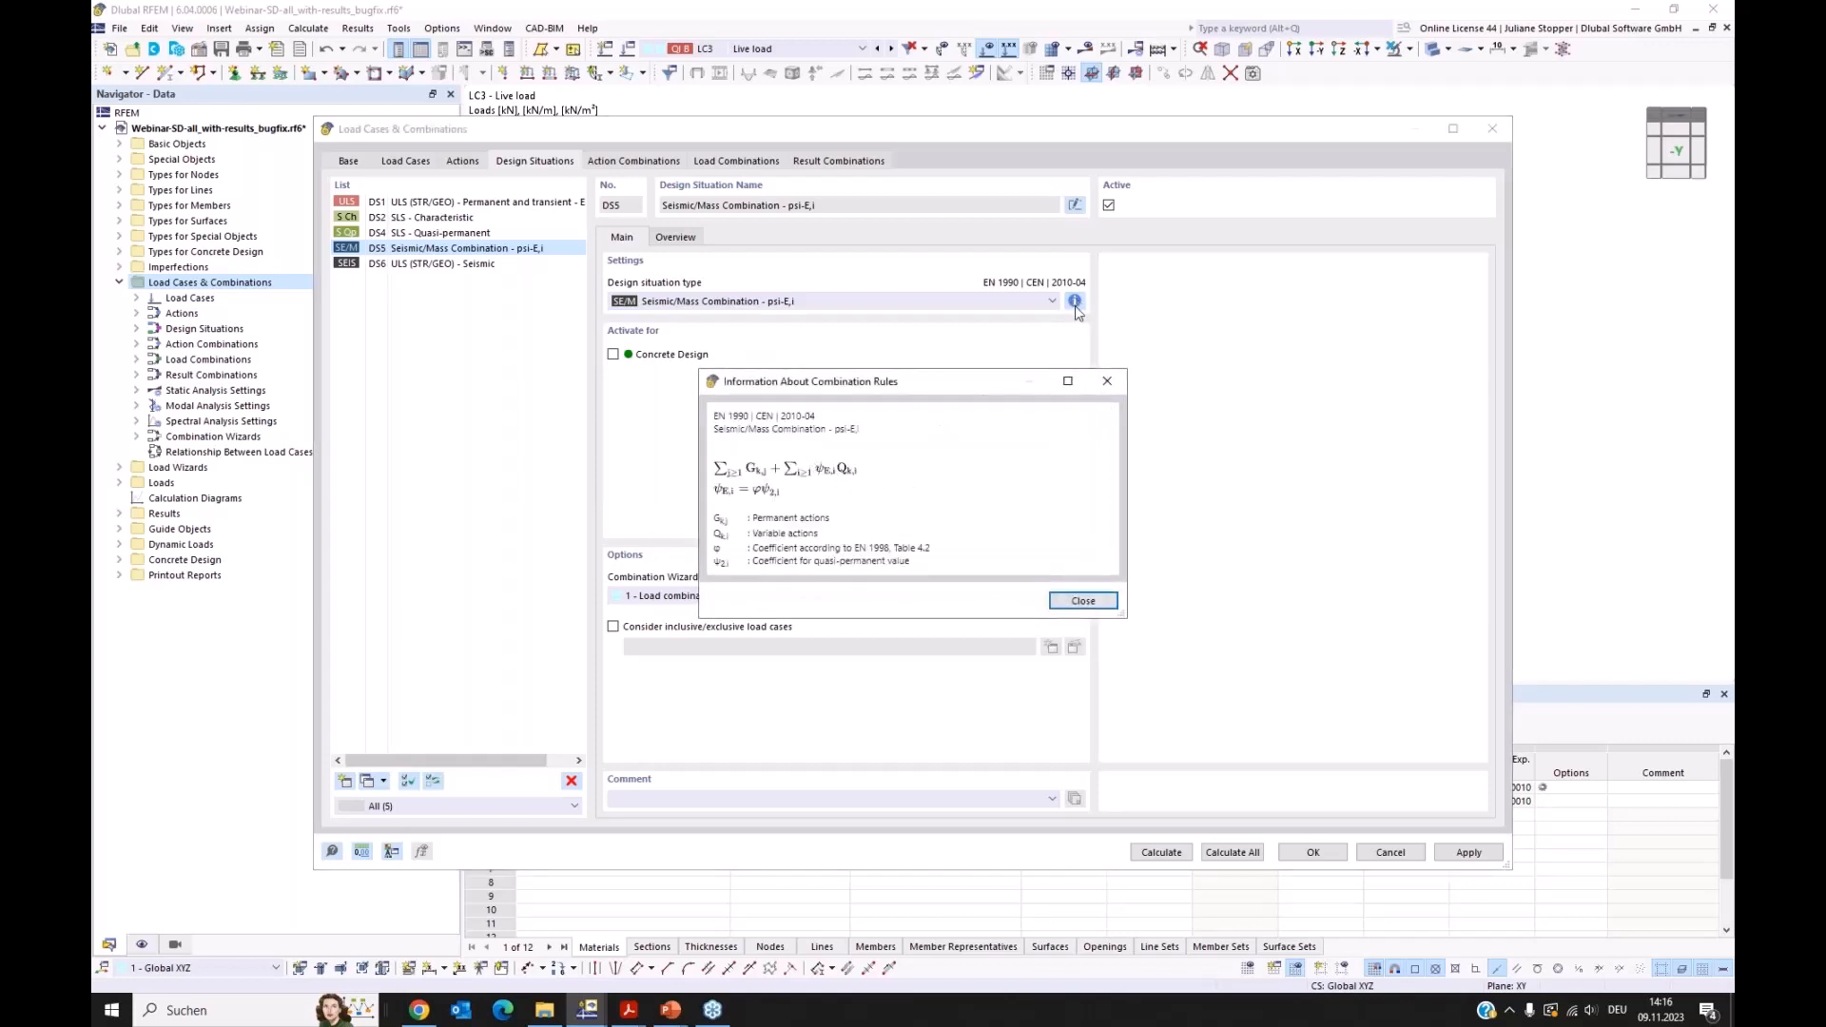
Step: Check the design situation type of DS6, keep ULS (STR/GEO) - Seismic, and read the information about its combination rules
left_click(1107, 380)
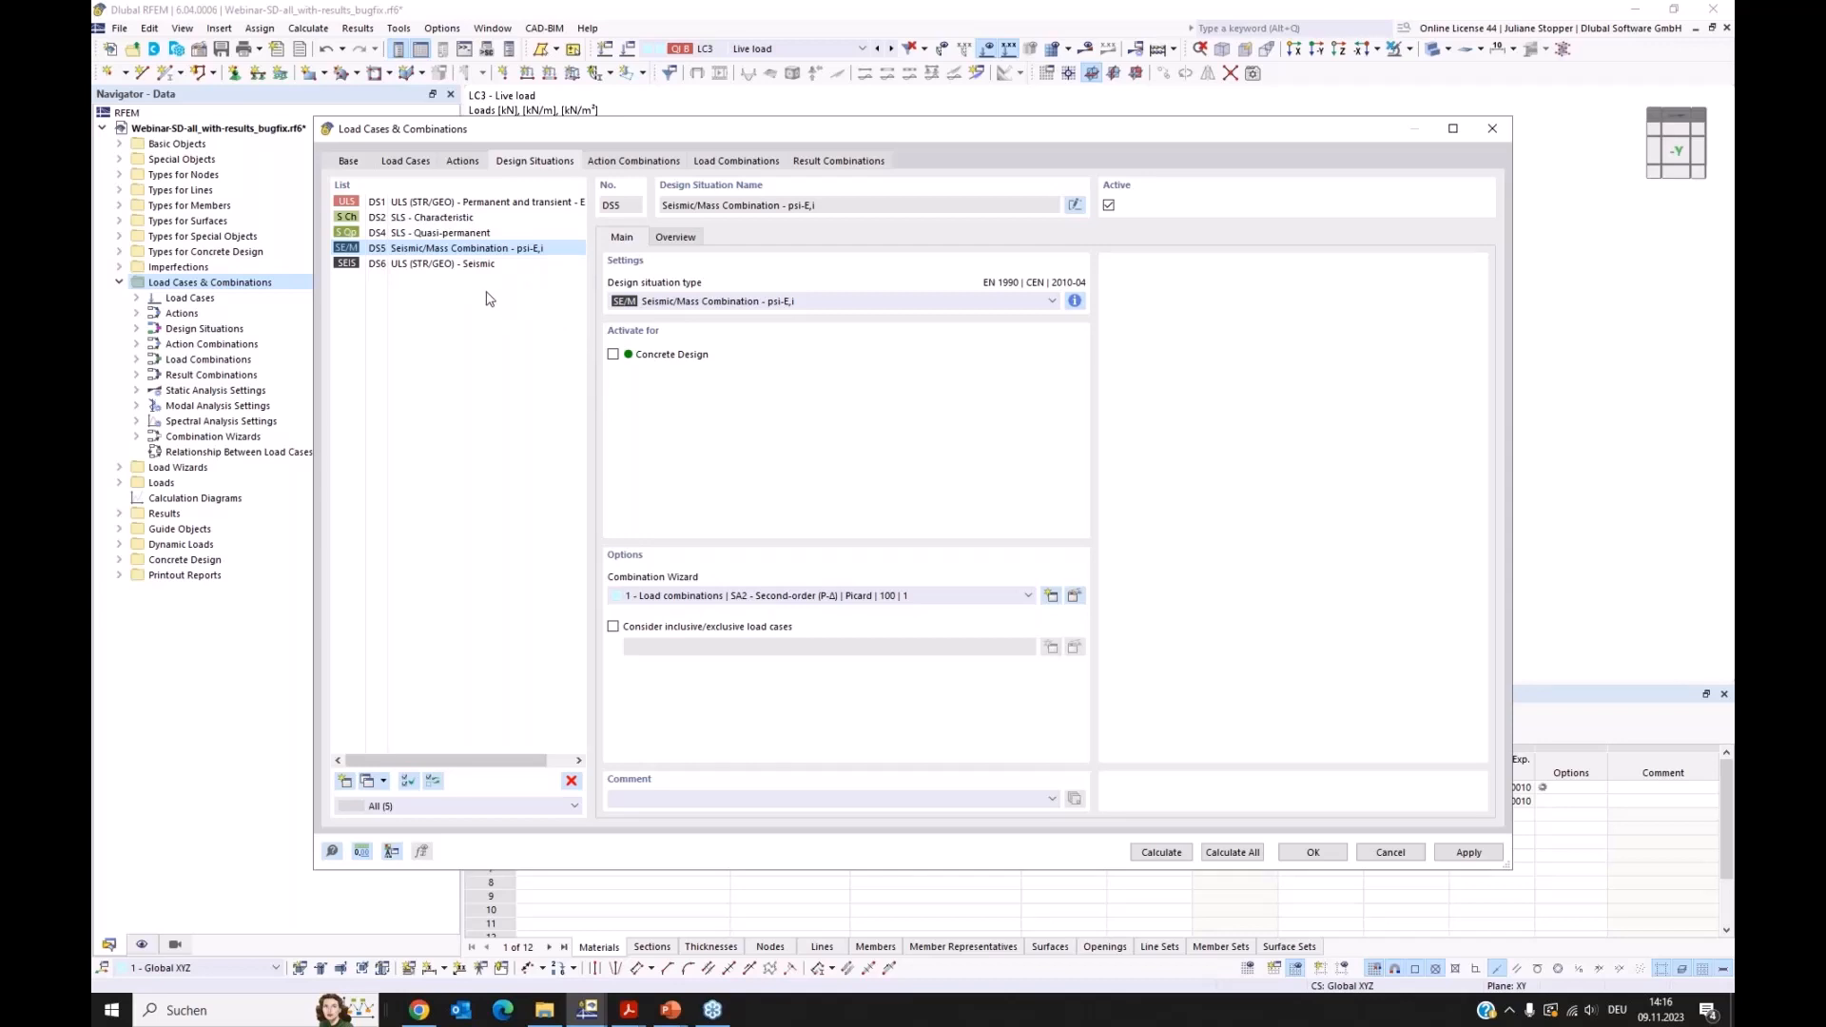
left_click(370, 267)
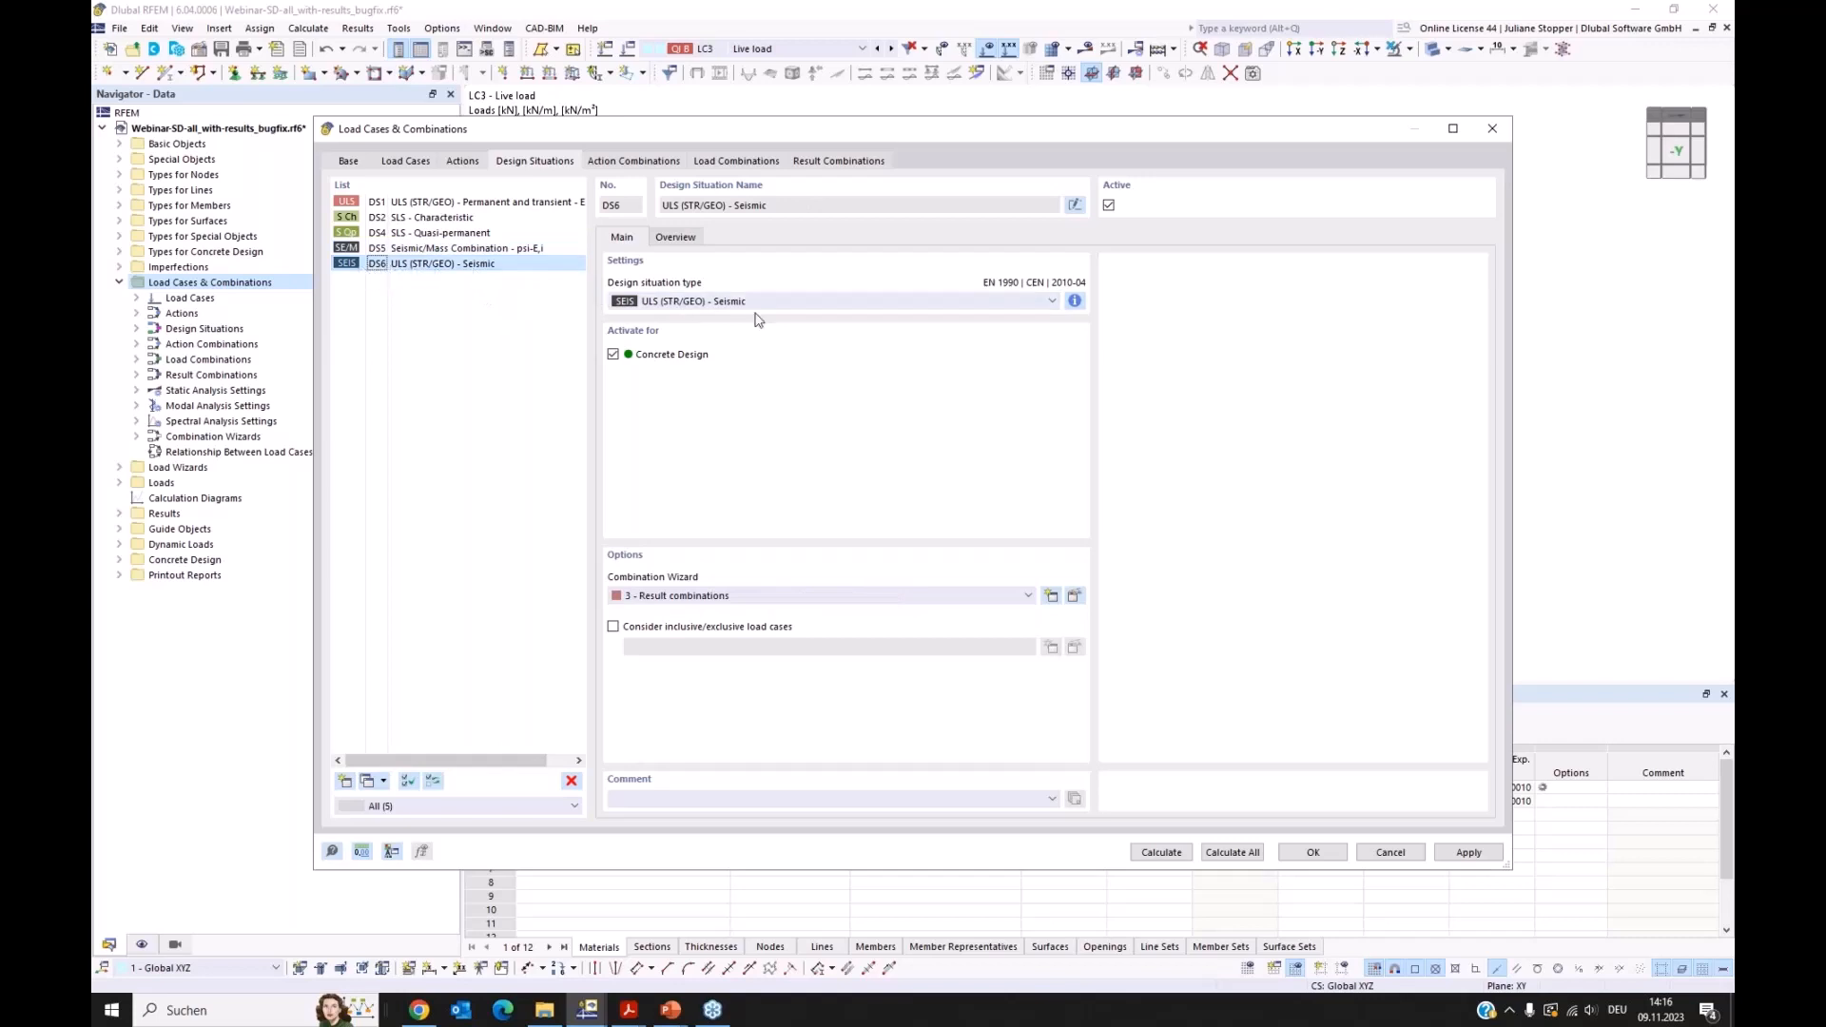
left_click(875, 302)
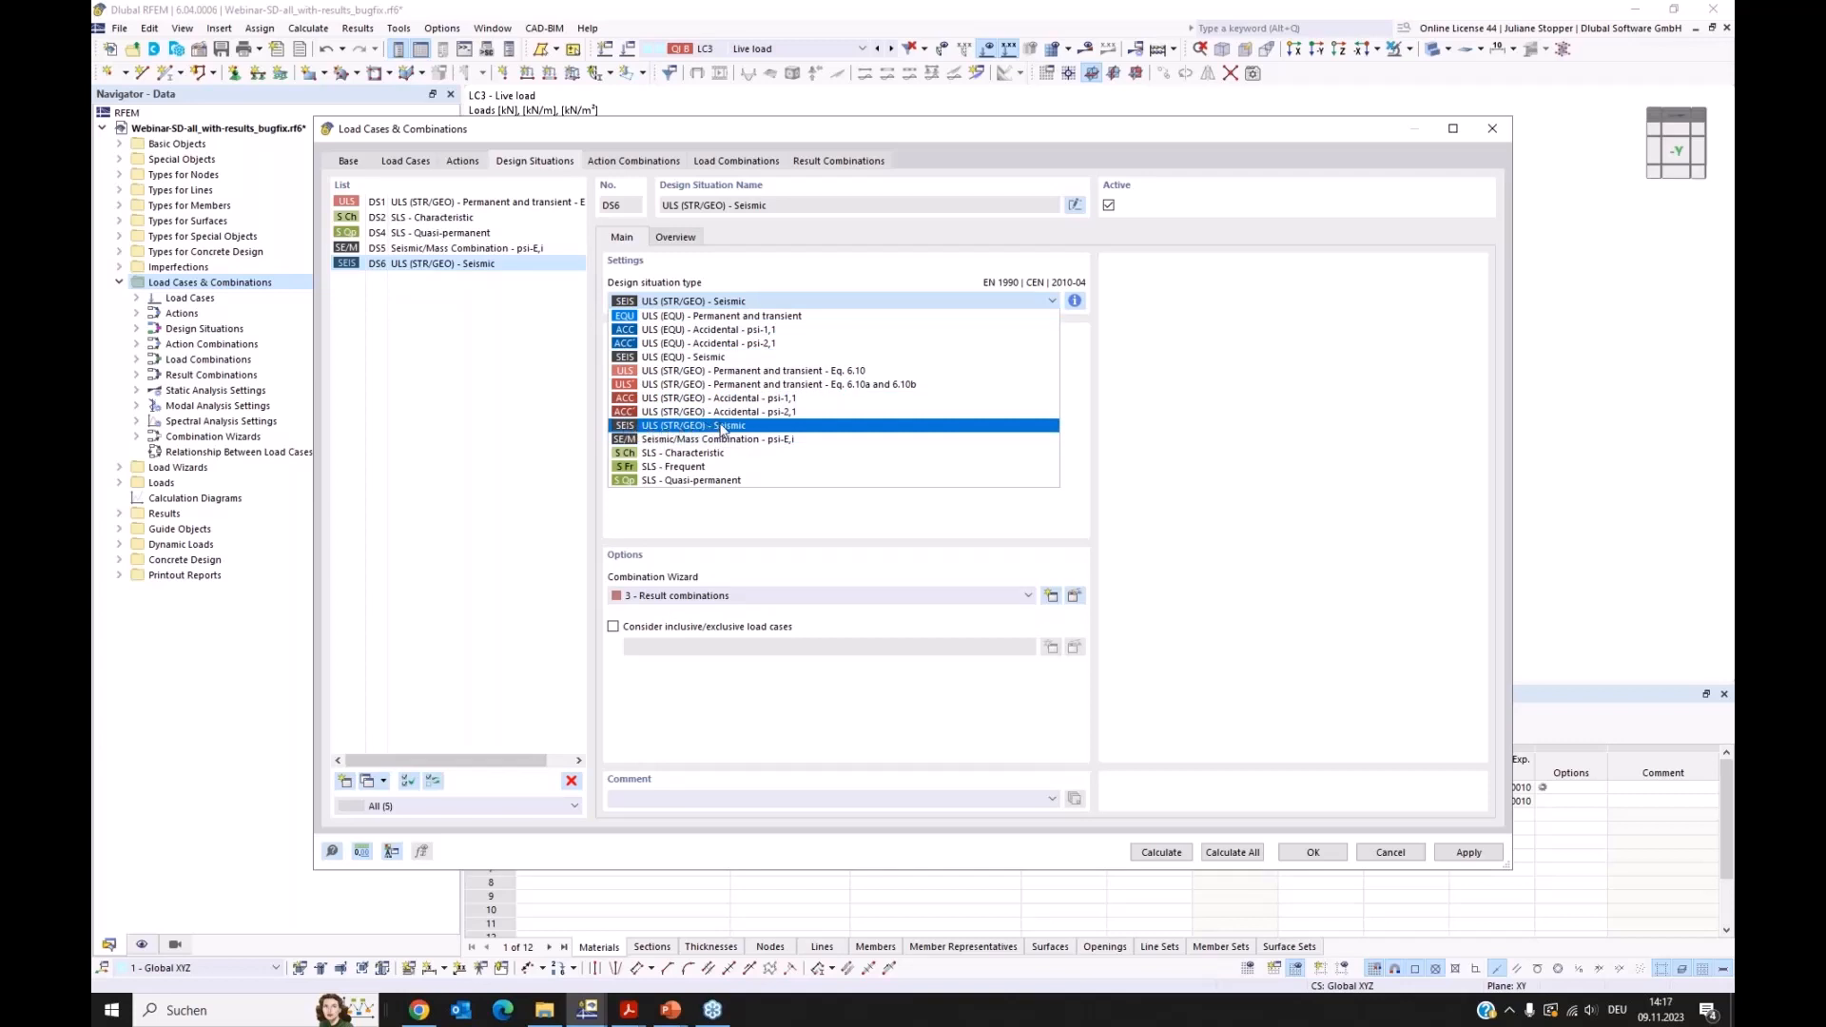
left_click(751, 433)
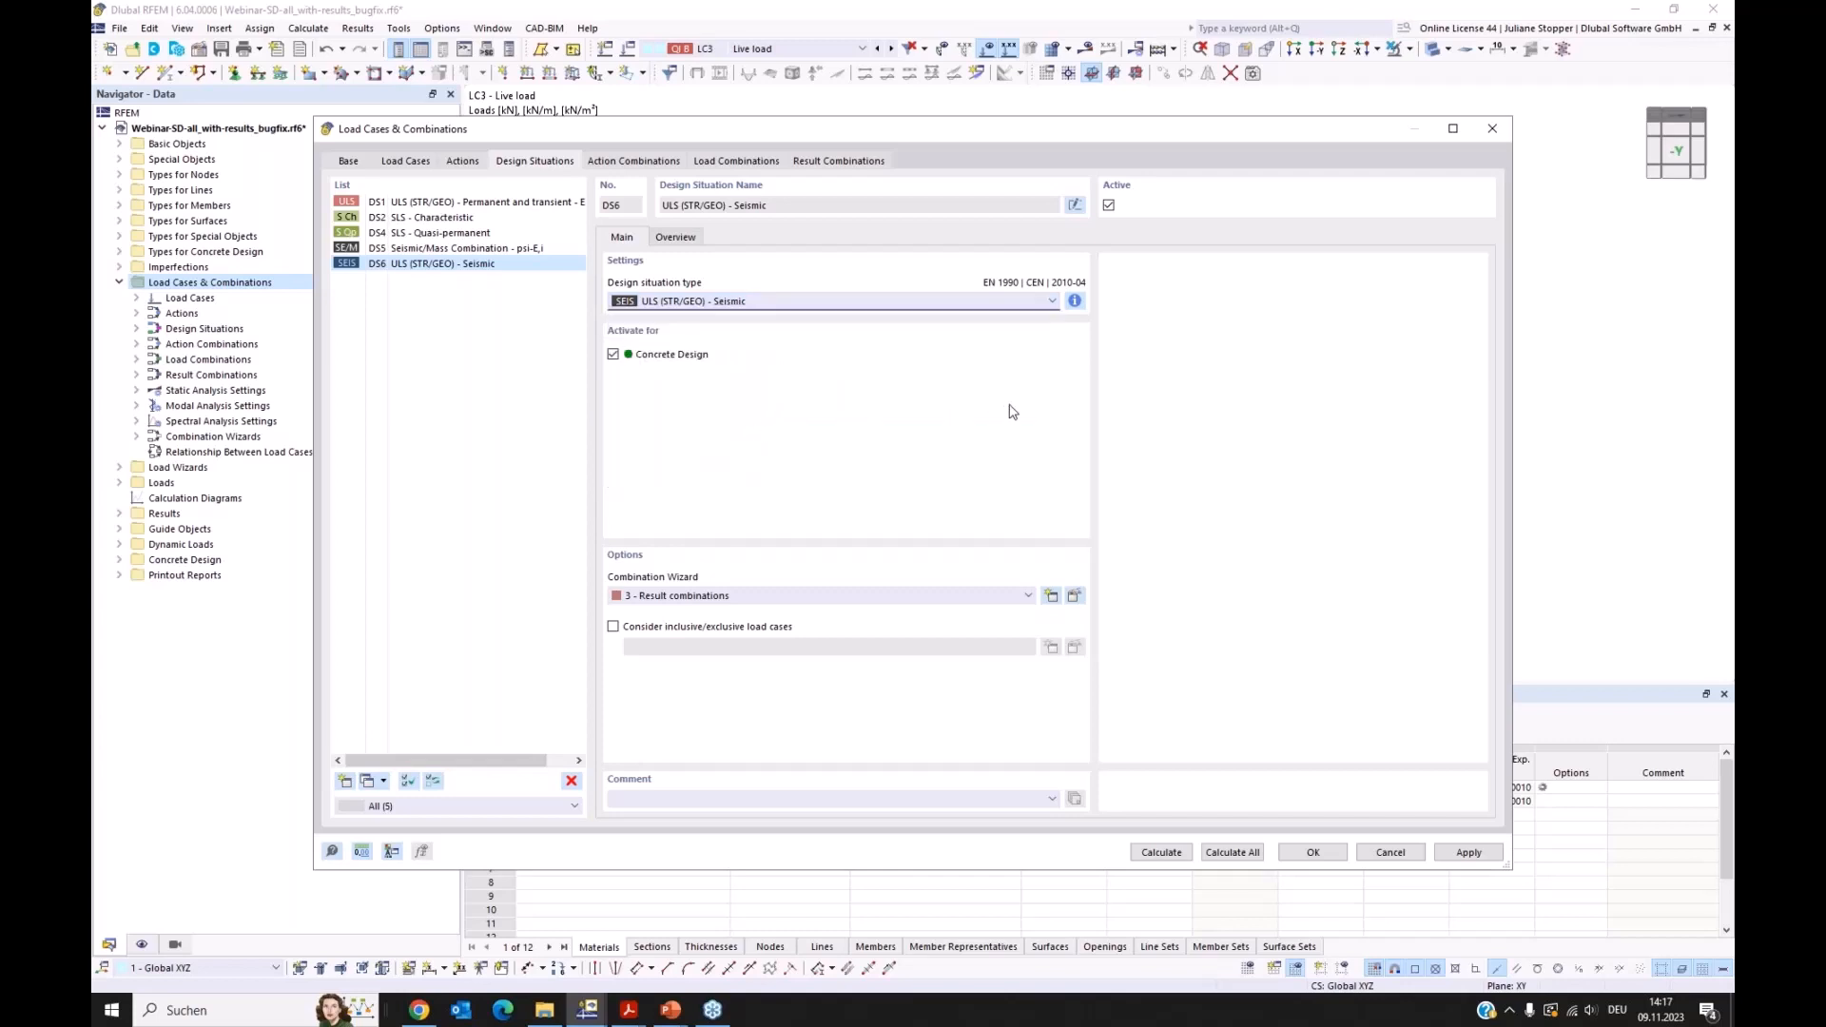
left_click(1074, 301)
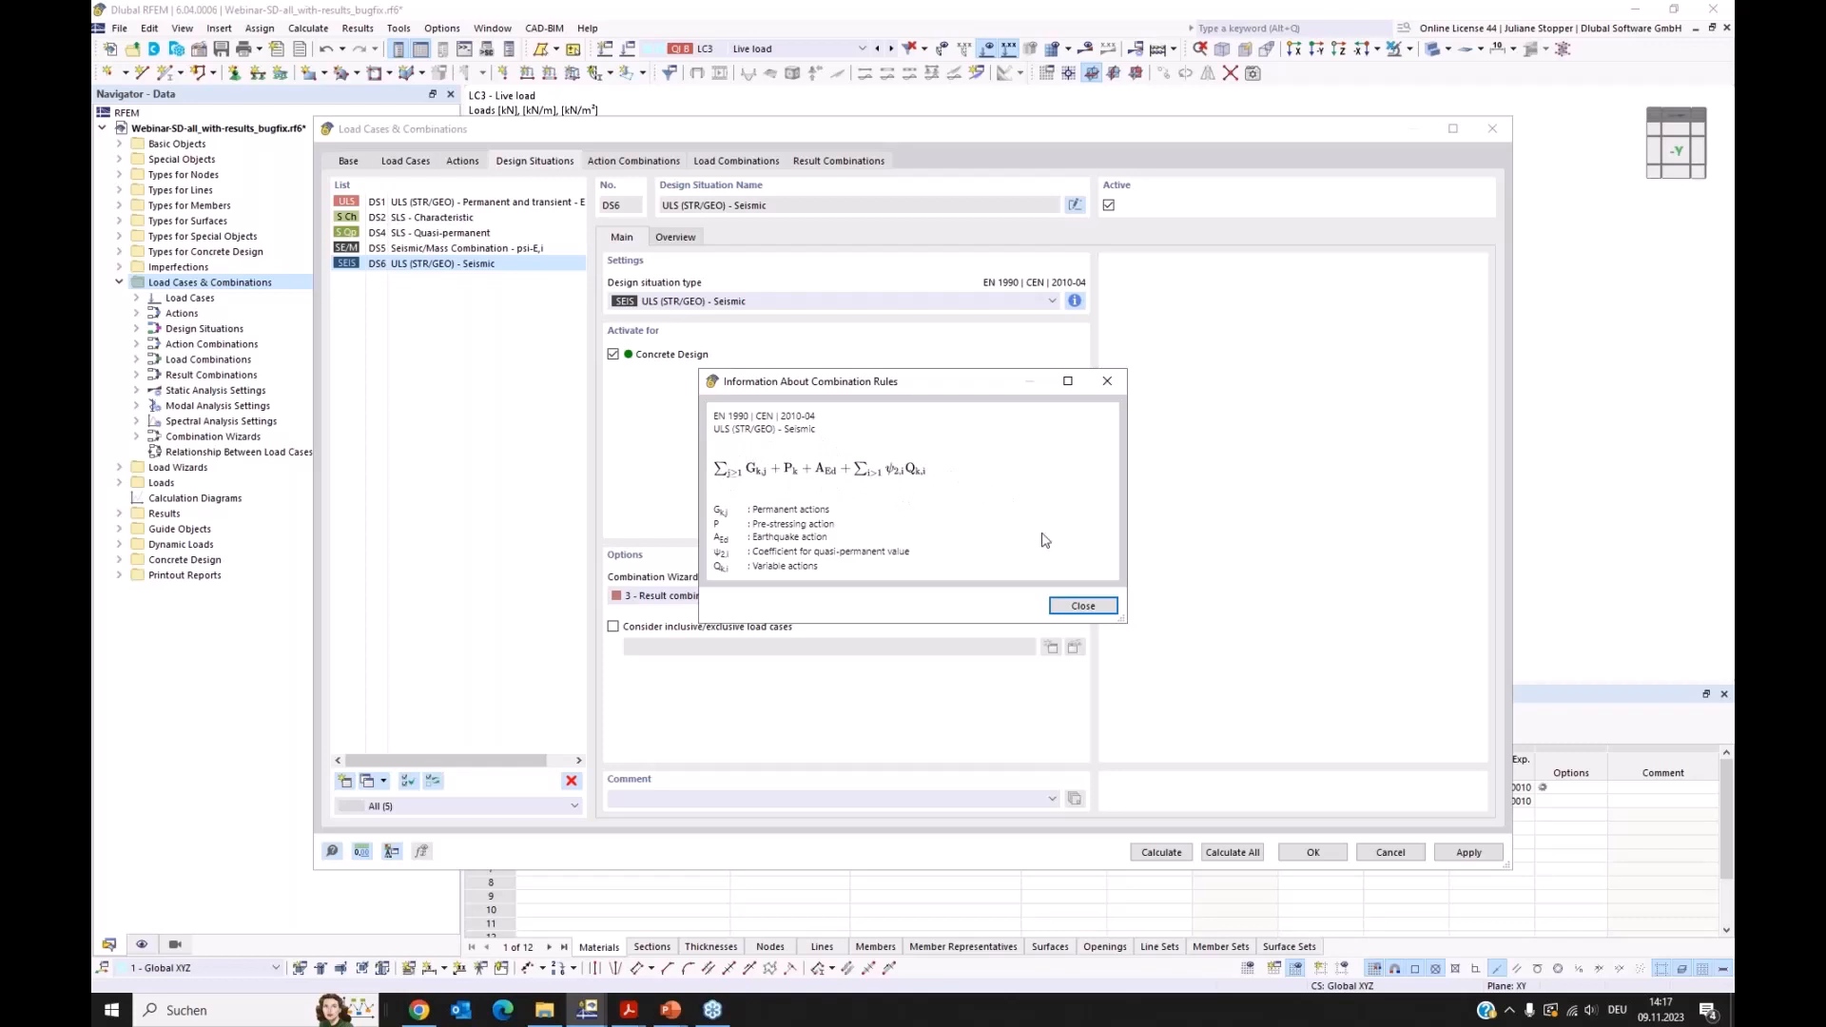
left_click(1082, 606)
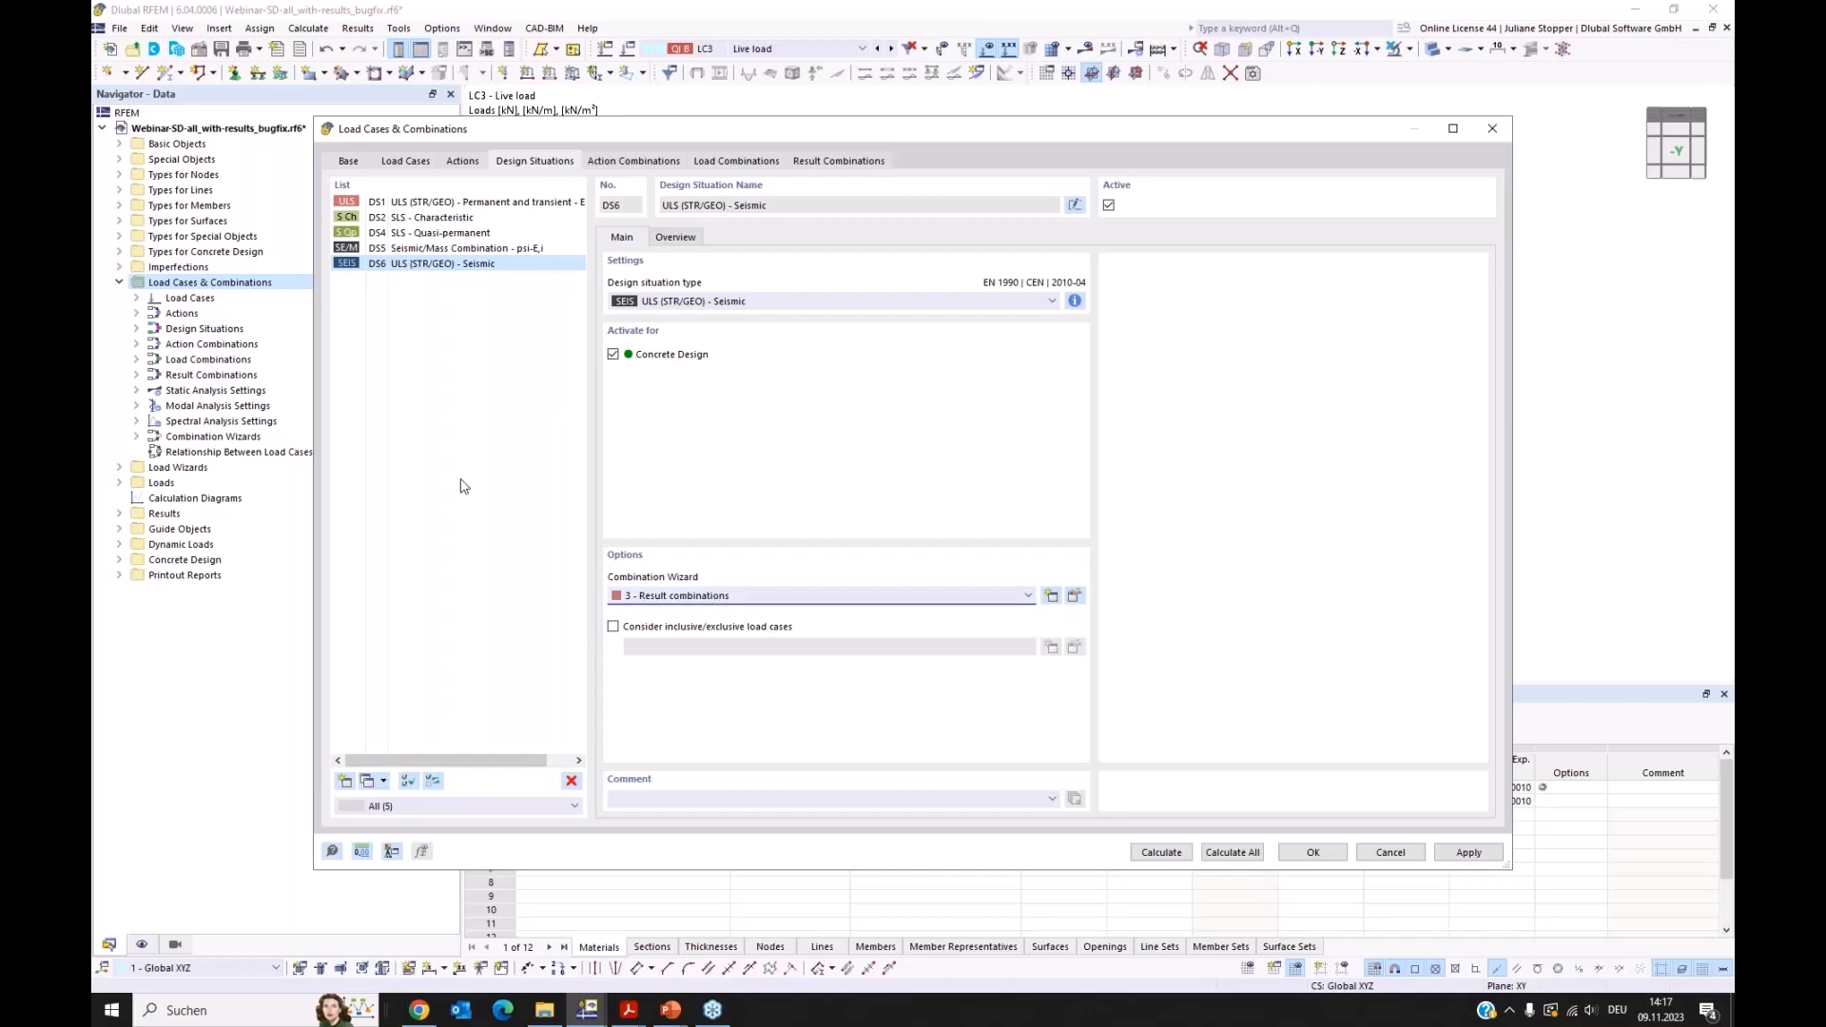
Step: Check DS1's combination wizard, review the action, load and result combinations, and leave the load case settings without changes
left_click(428, 202)
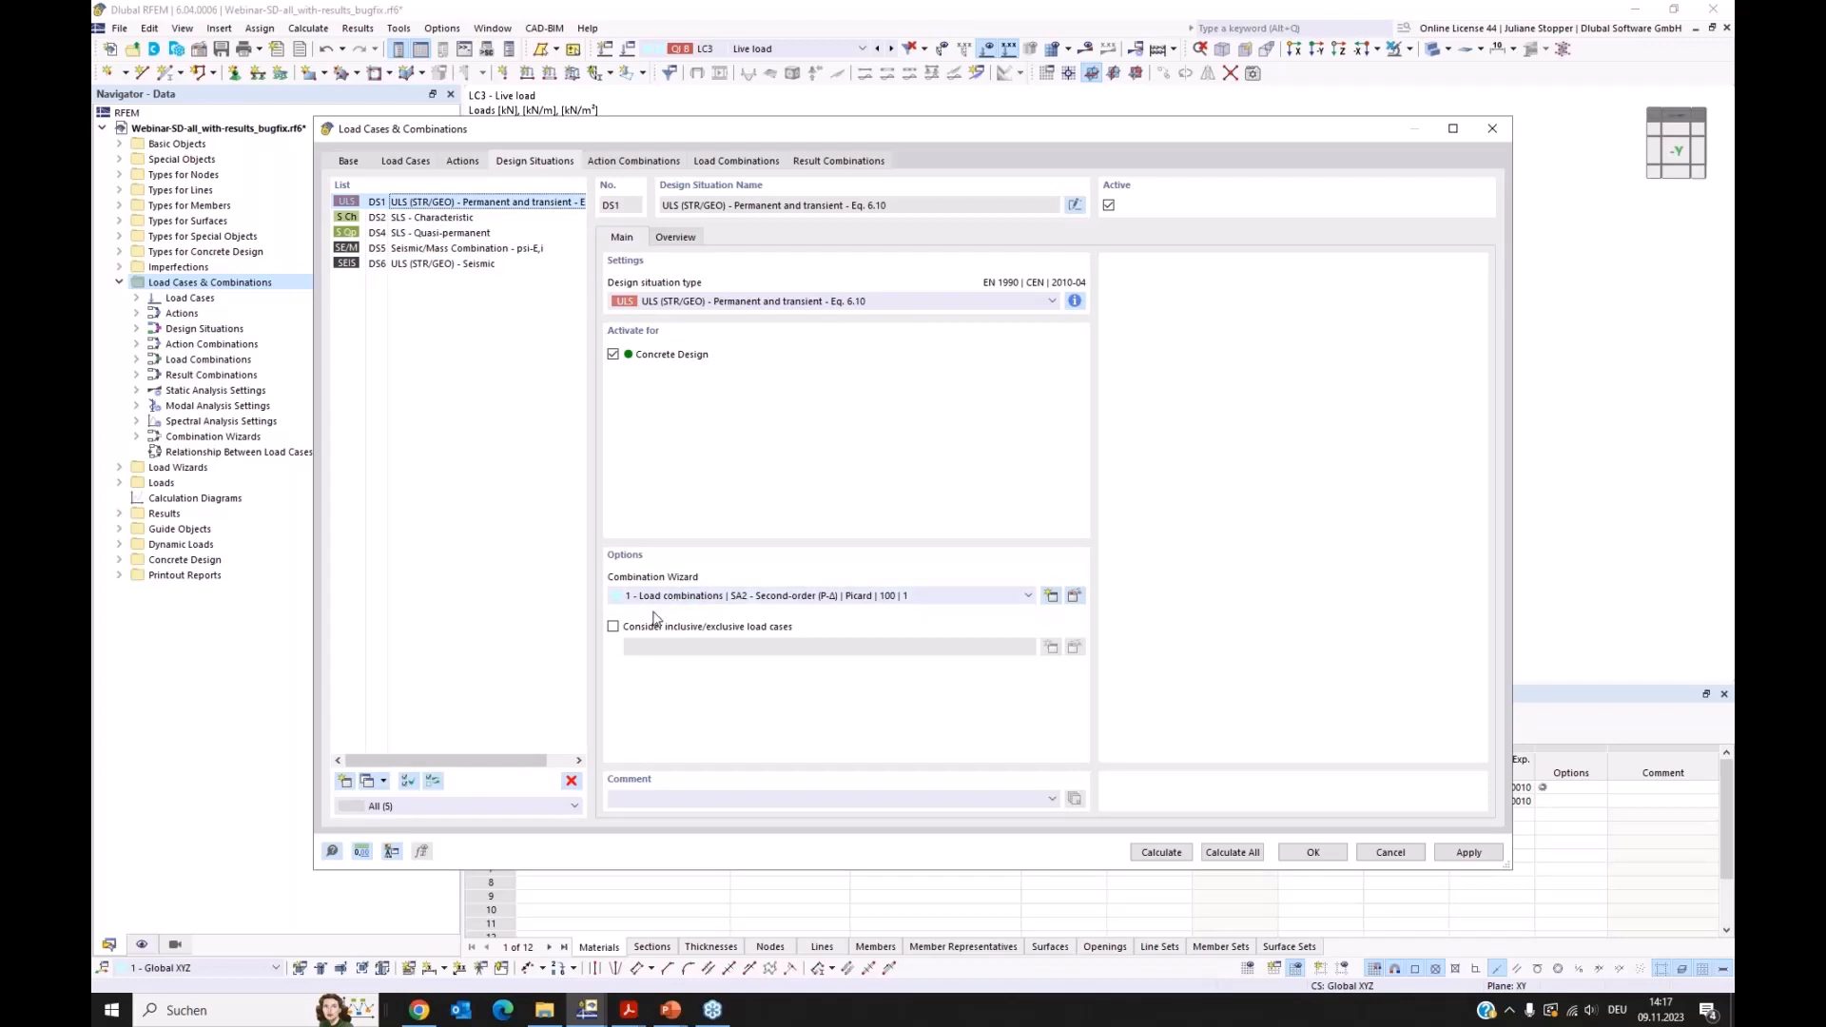
left_click(596, 164)
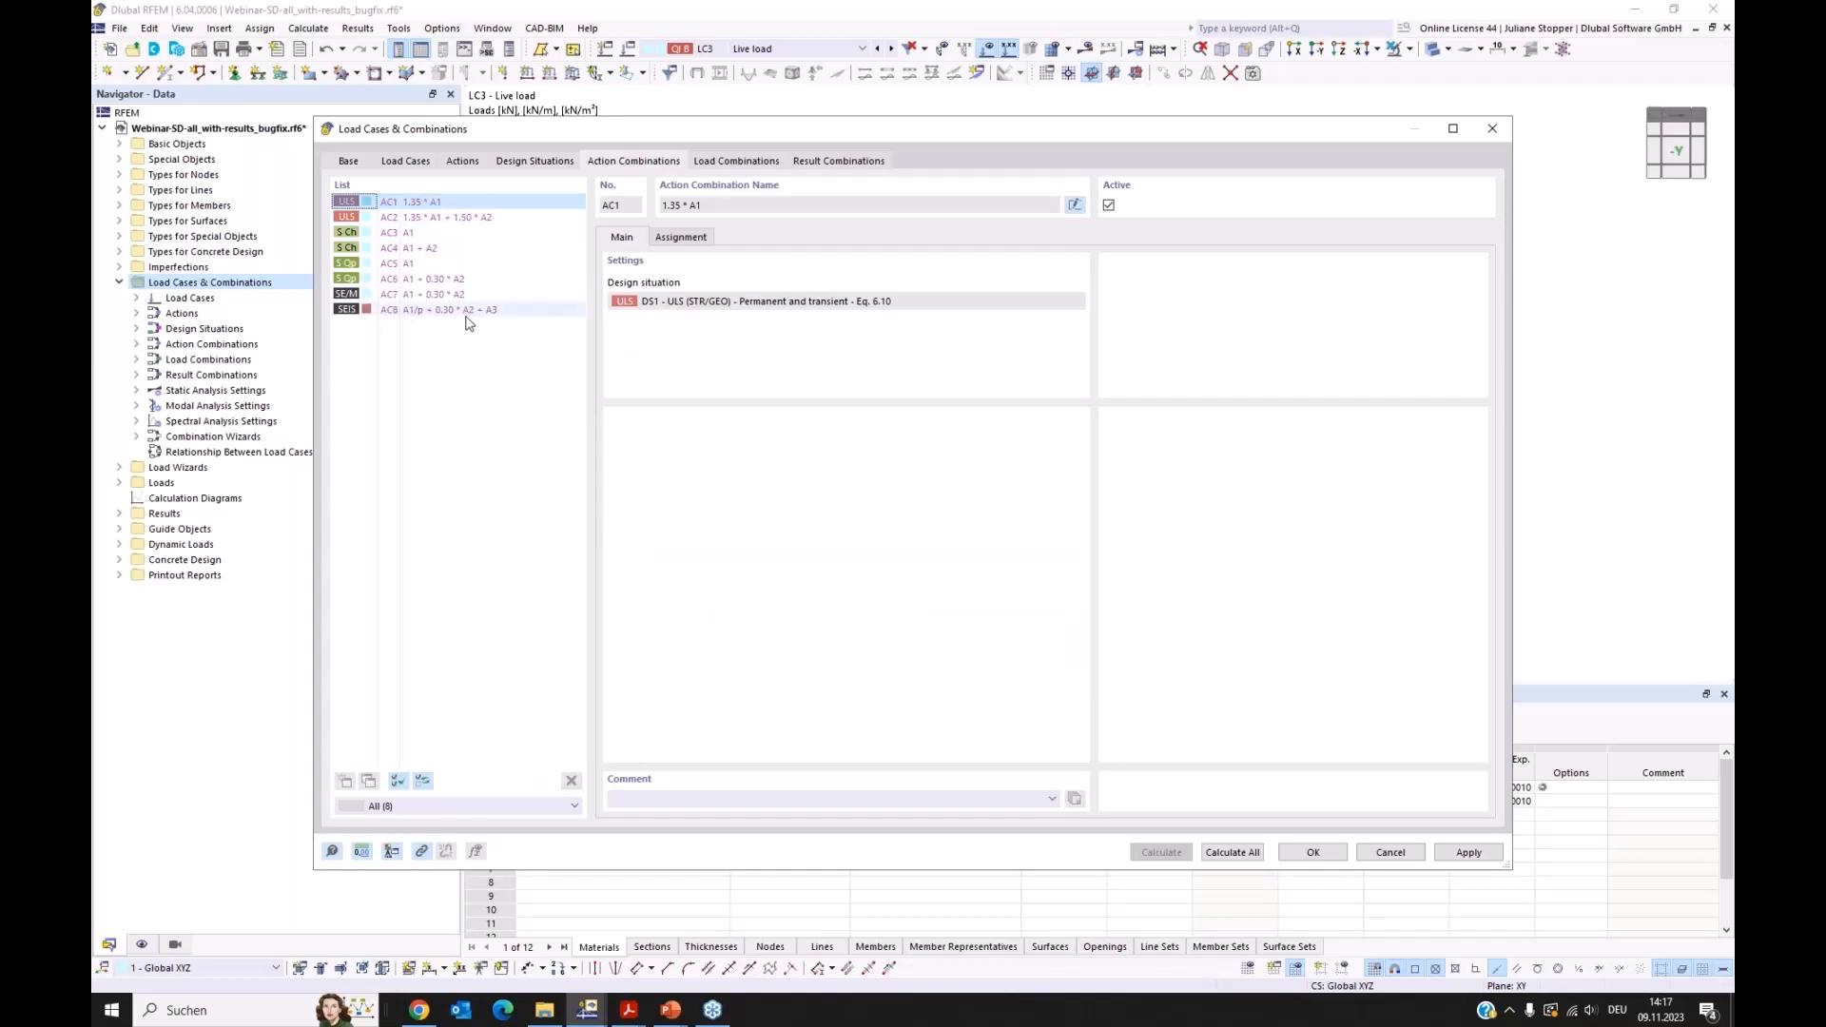
left_click(733, 161)
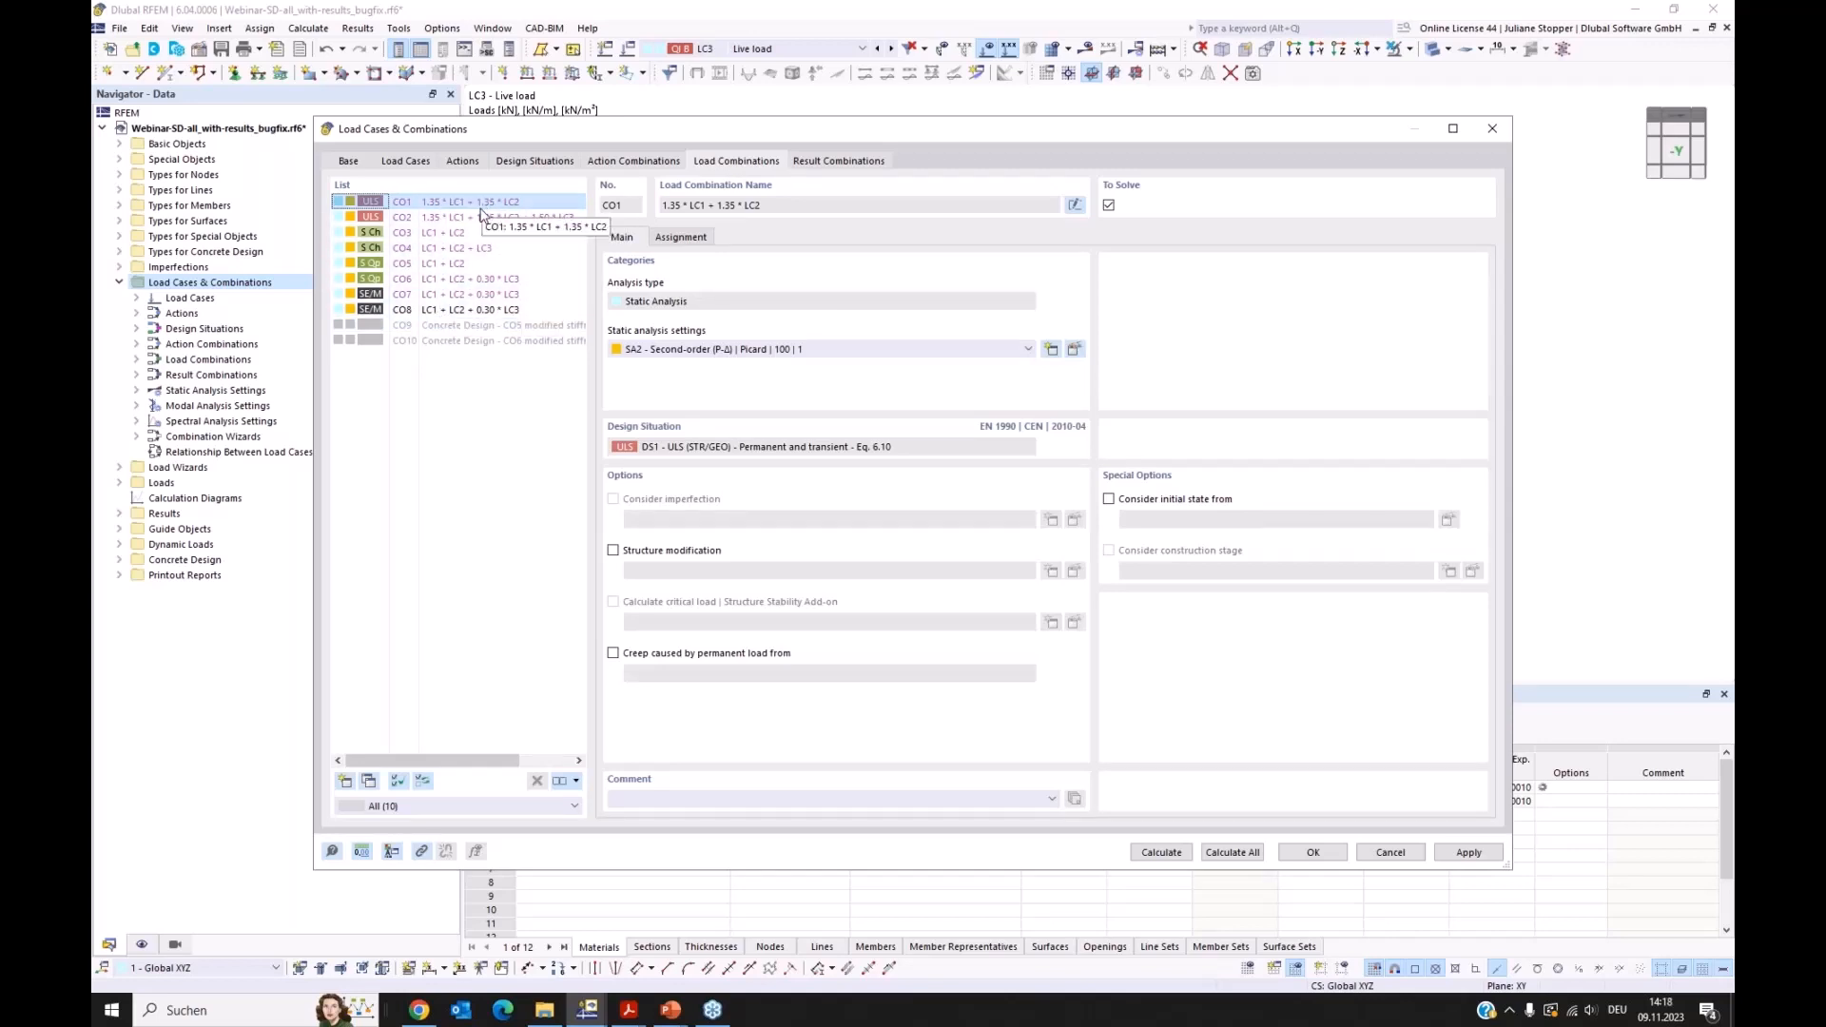
left_click(825, 161)
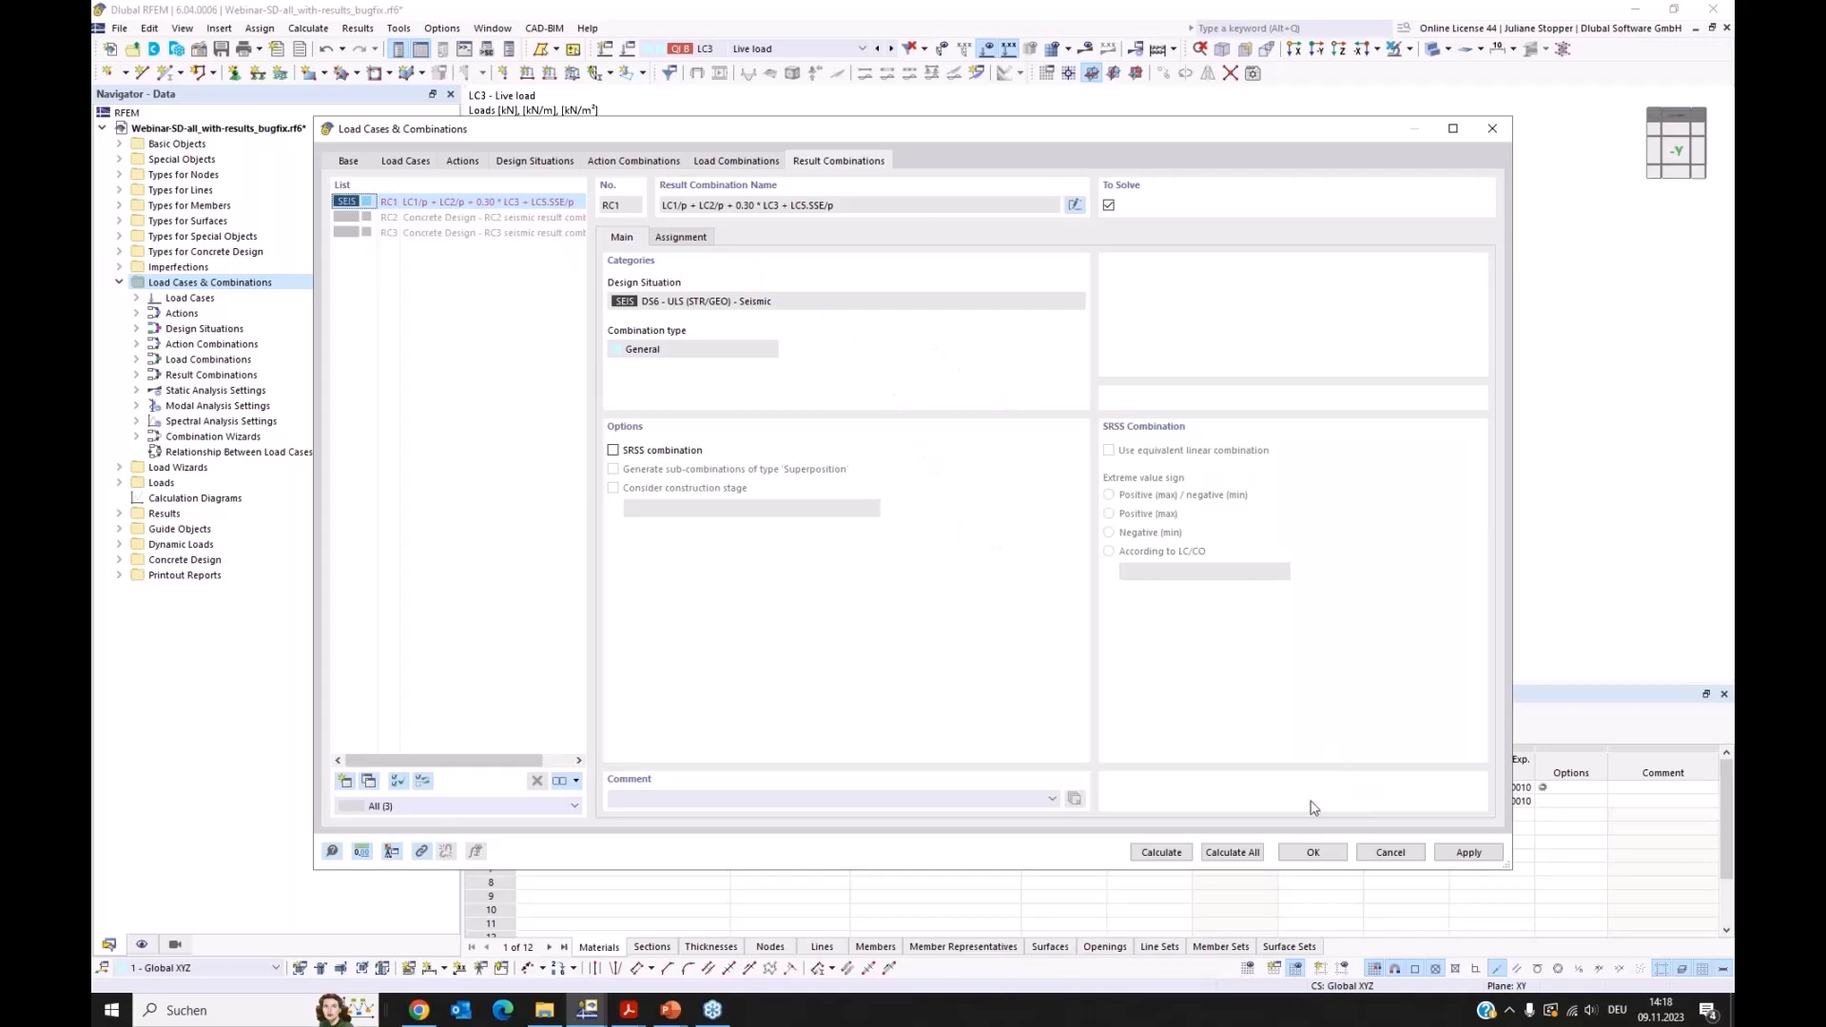
left_click(1390, 852)
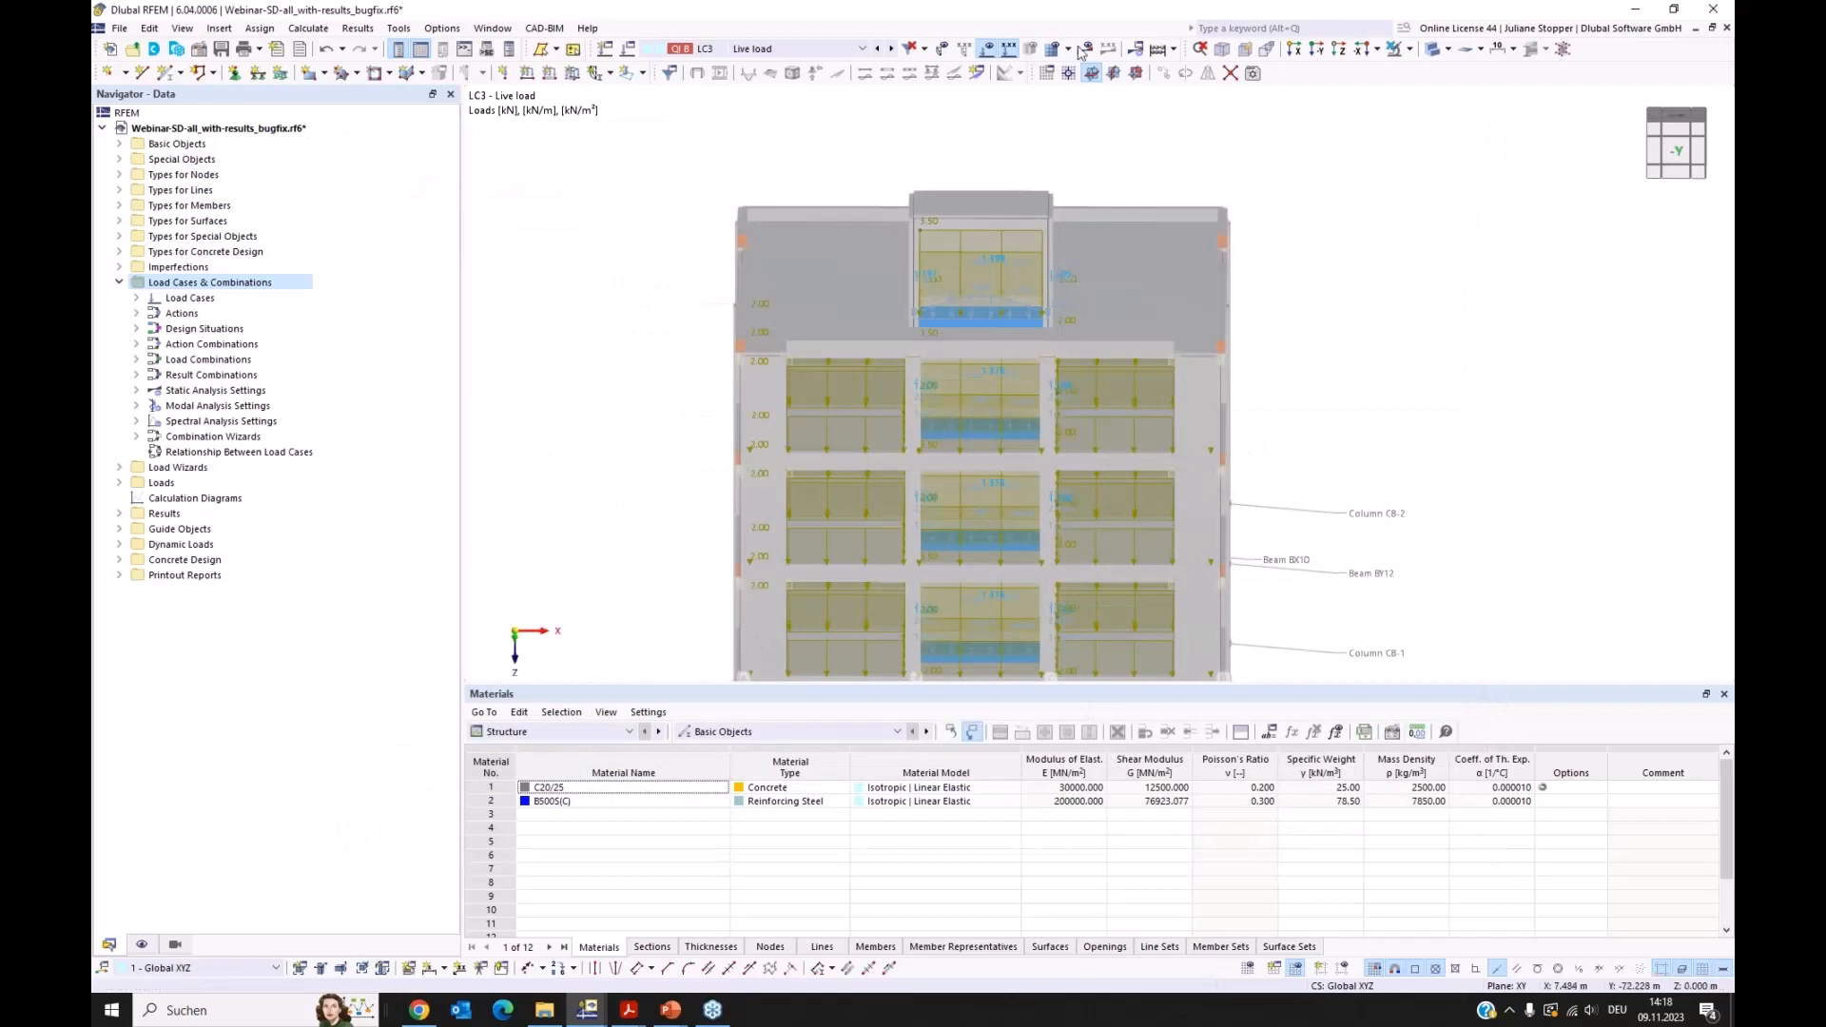
Step: Display the Modal Analysis results of load case LC4 on the building model
left_click(1223, 51)
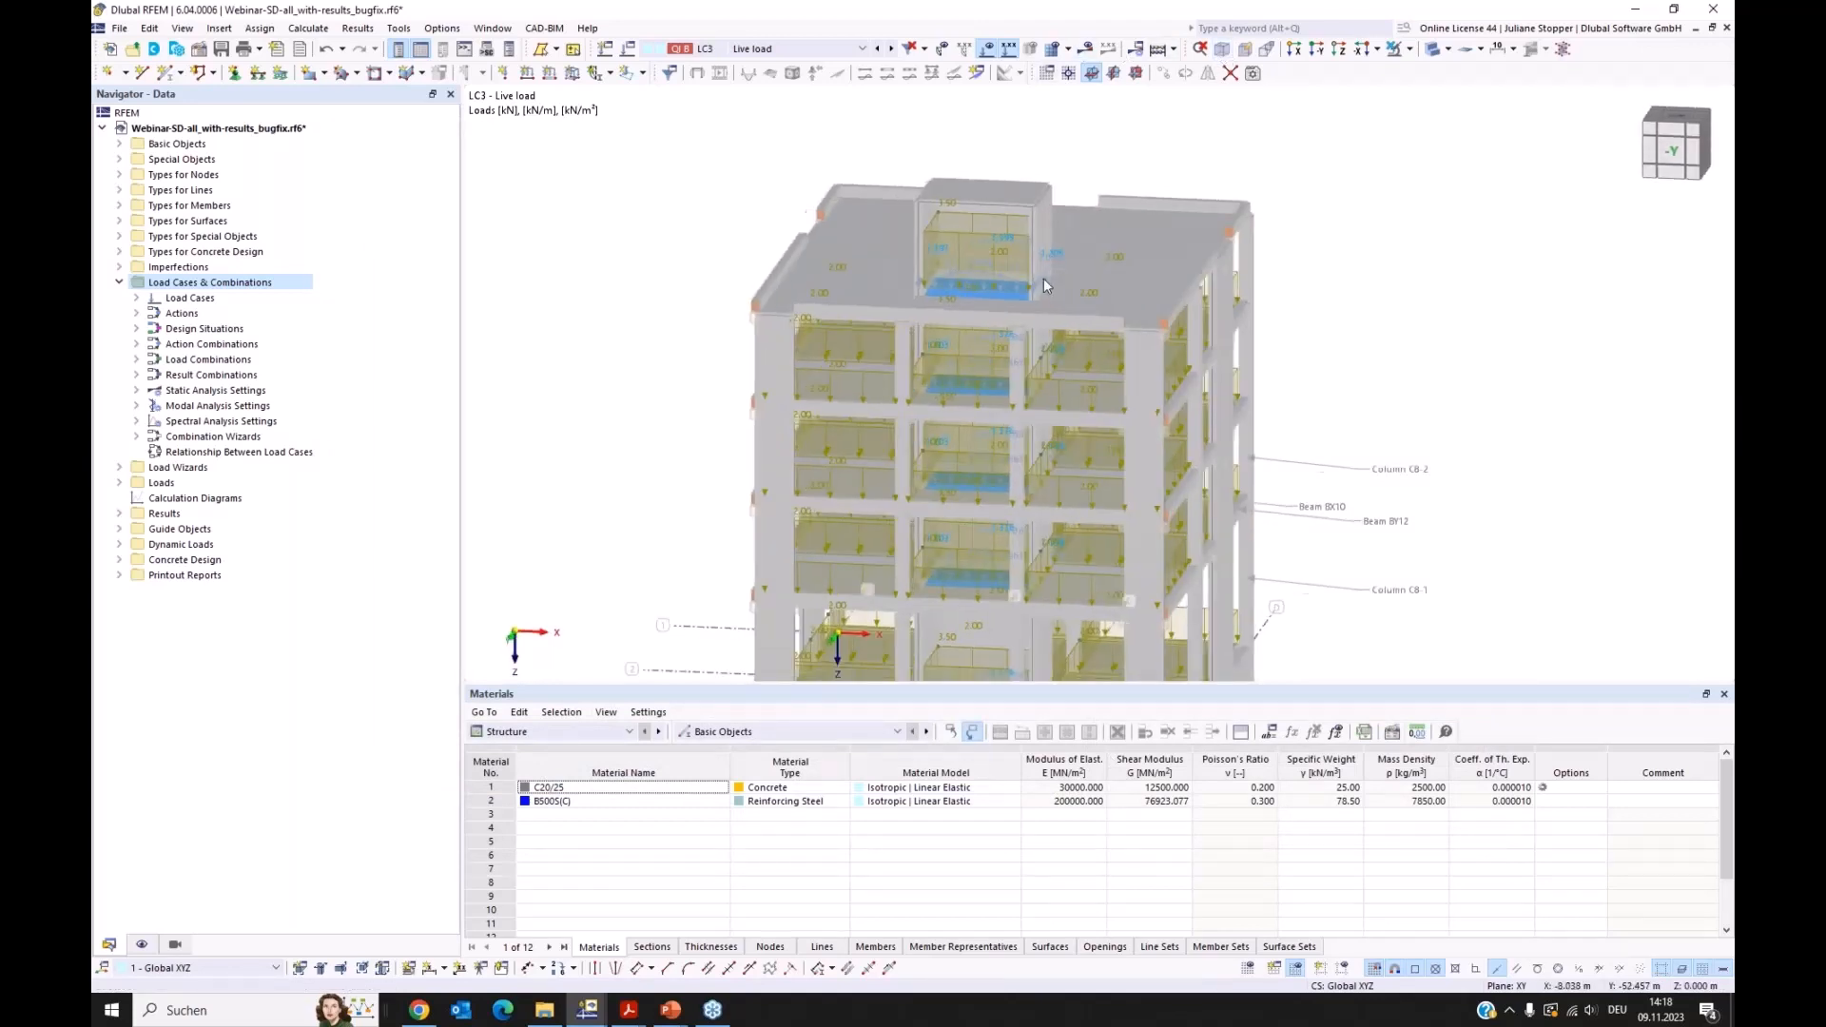
left_click(989, 48)
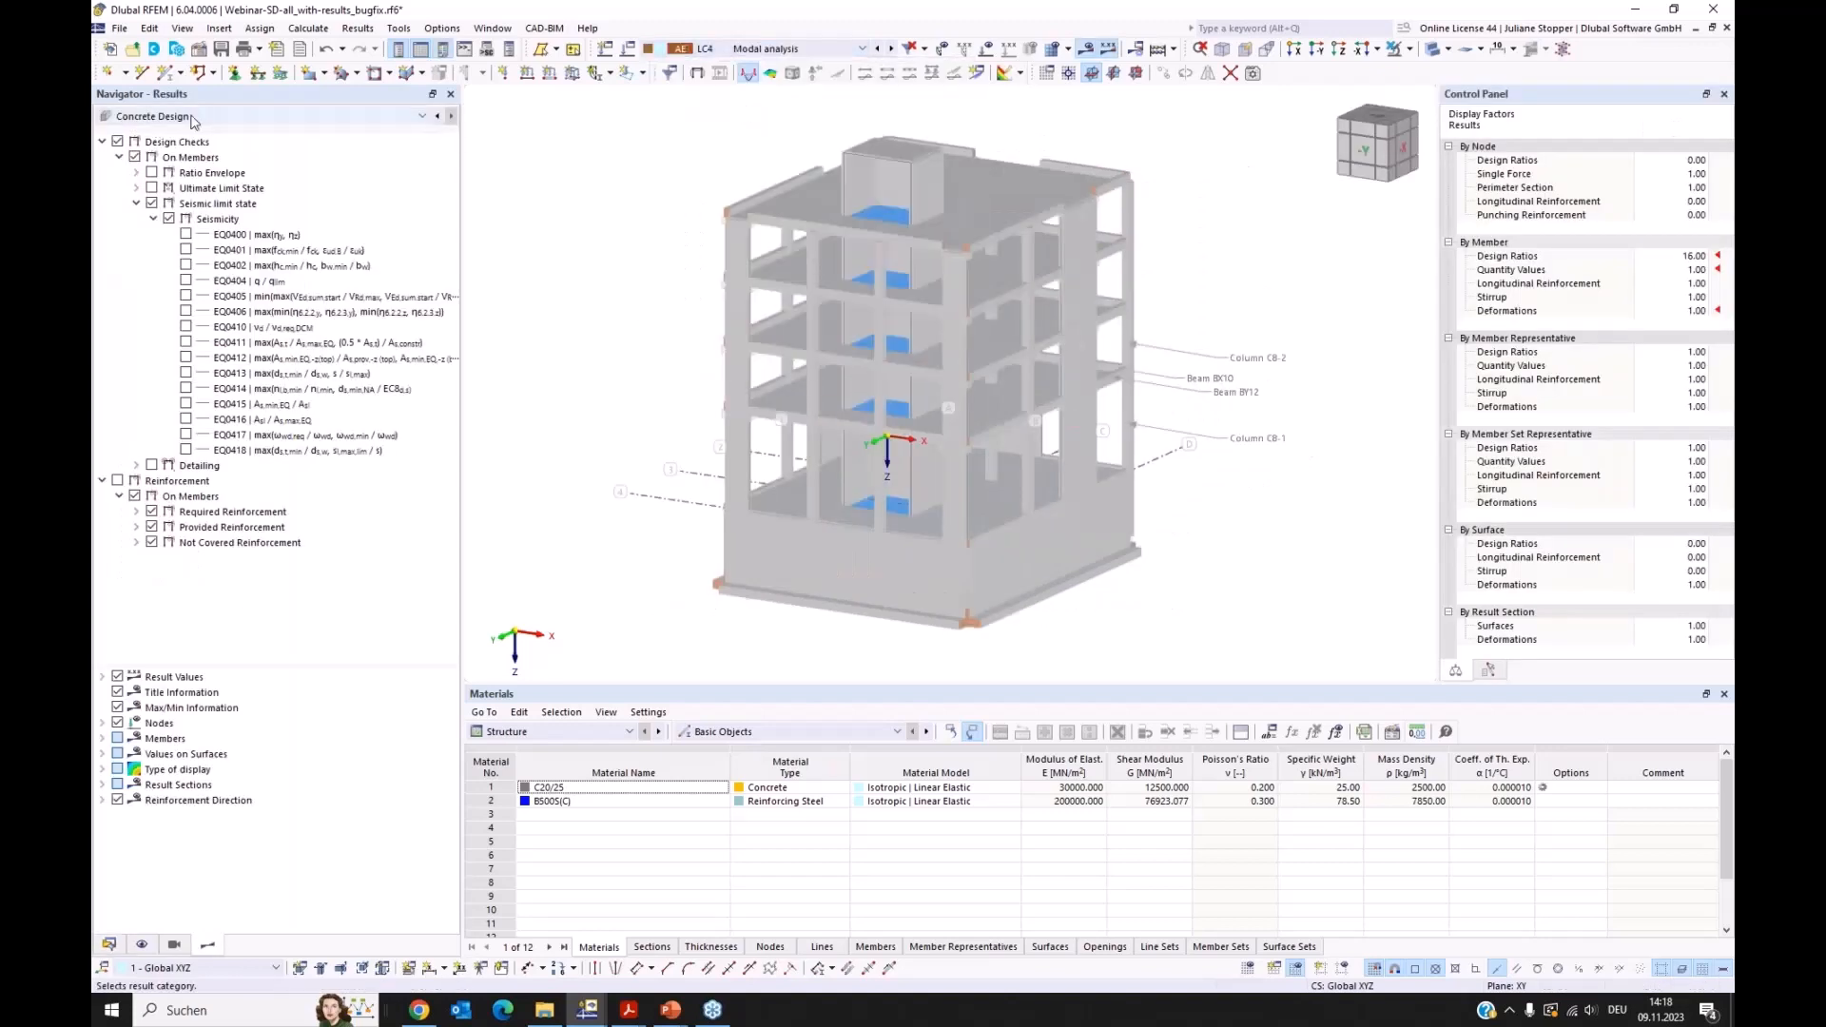
left_click(192, 119)
left_click(175, 132)
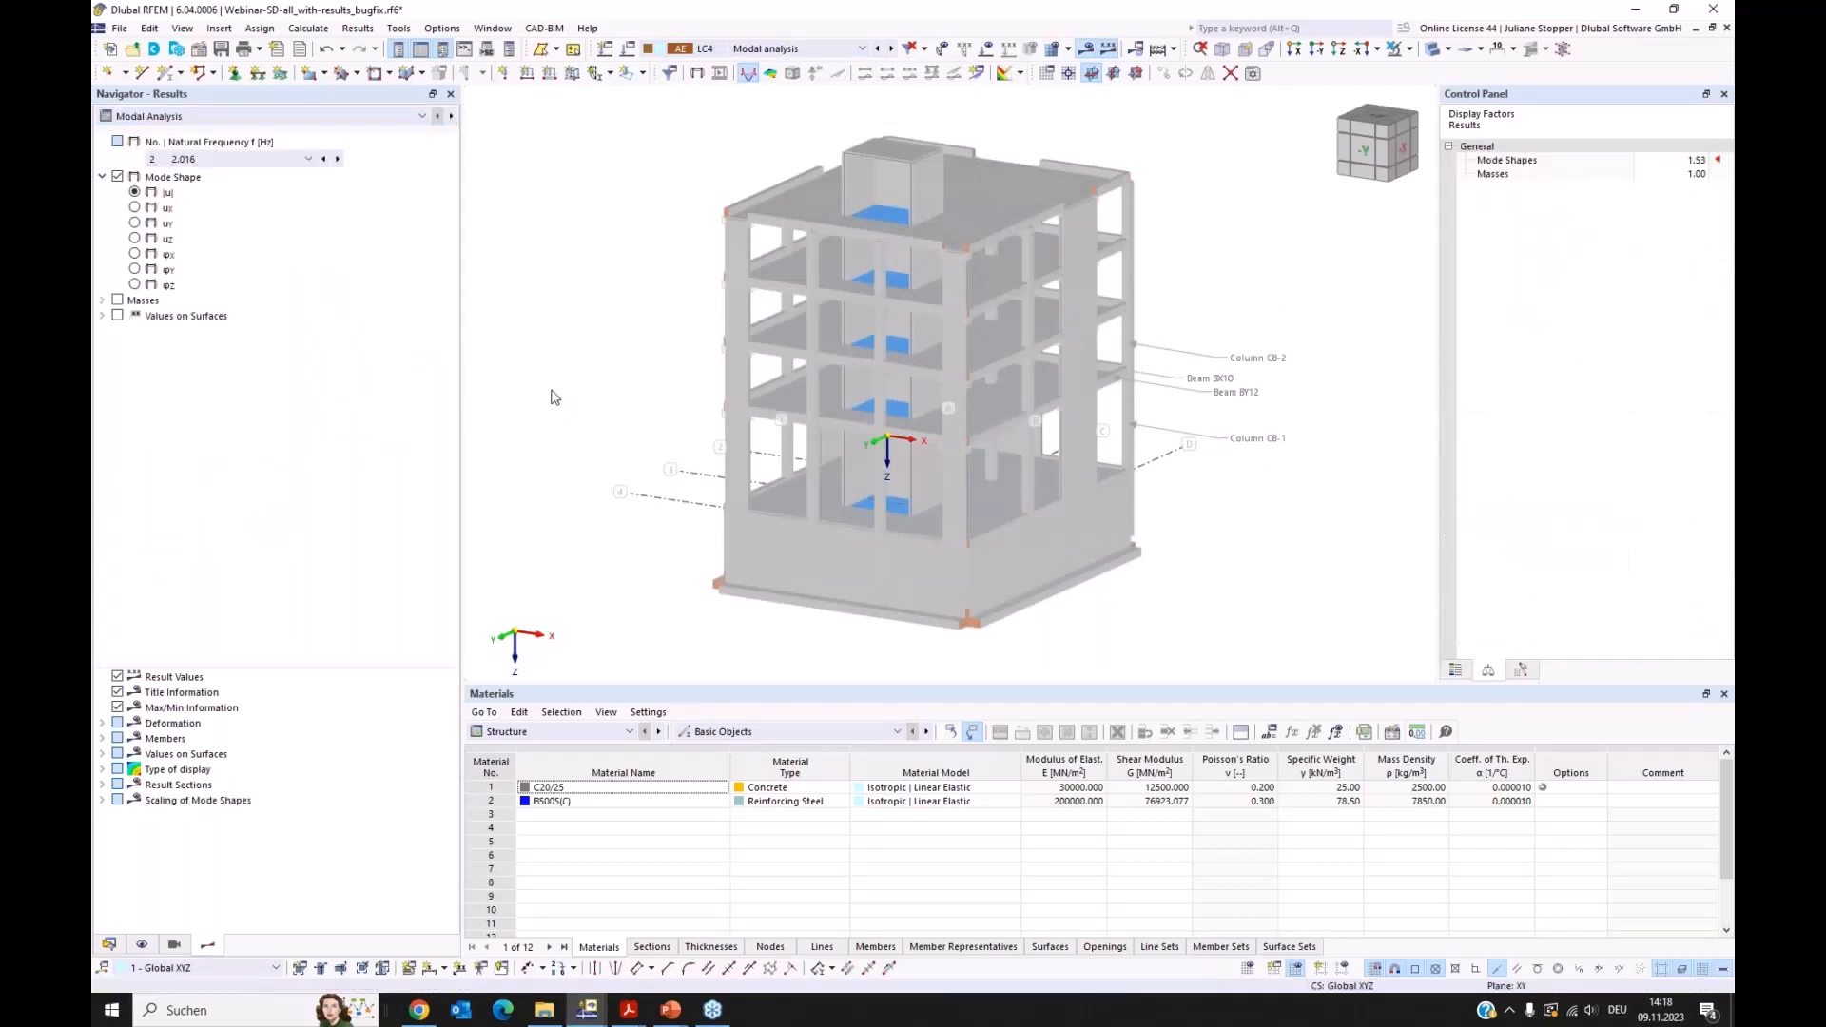
Step: Examine the building's first mode shape viewed along -Y and its second mode shape viewed along +X
left_click(1434, 50)
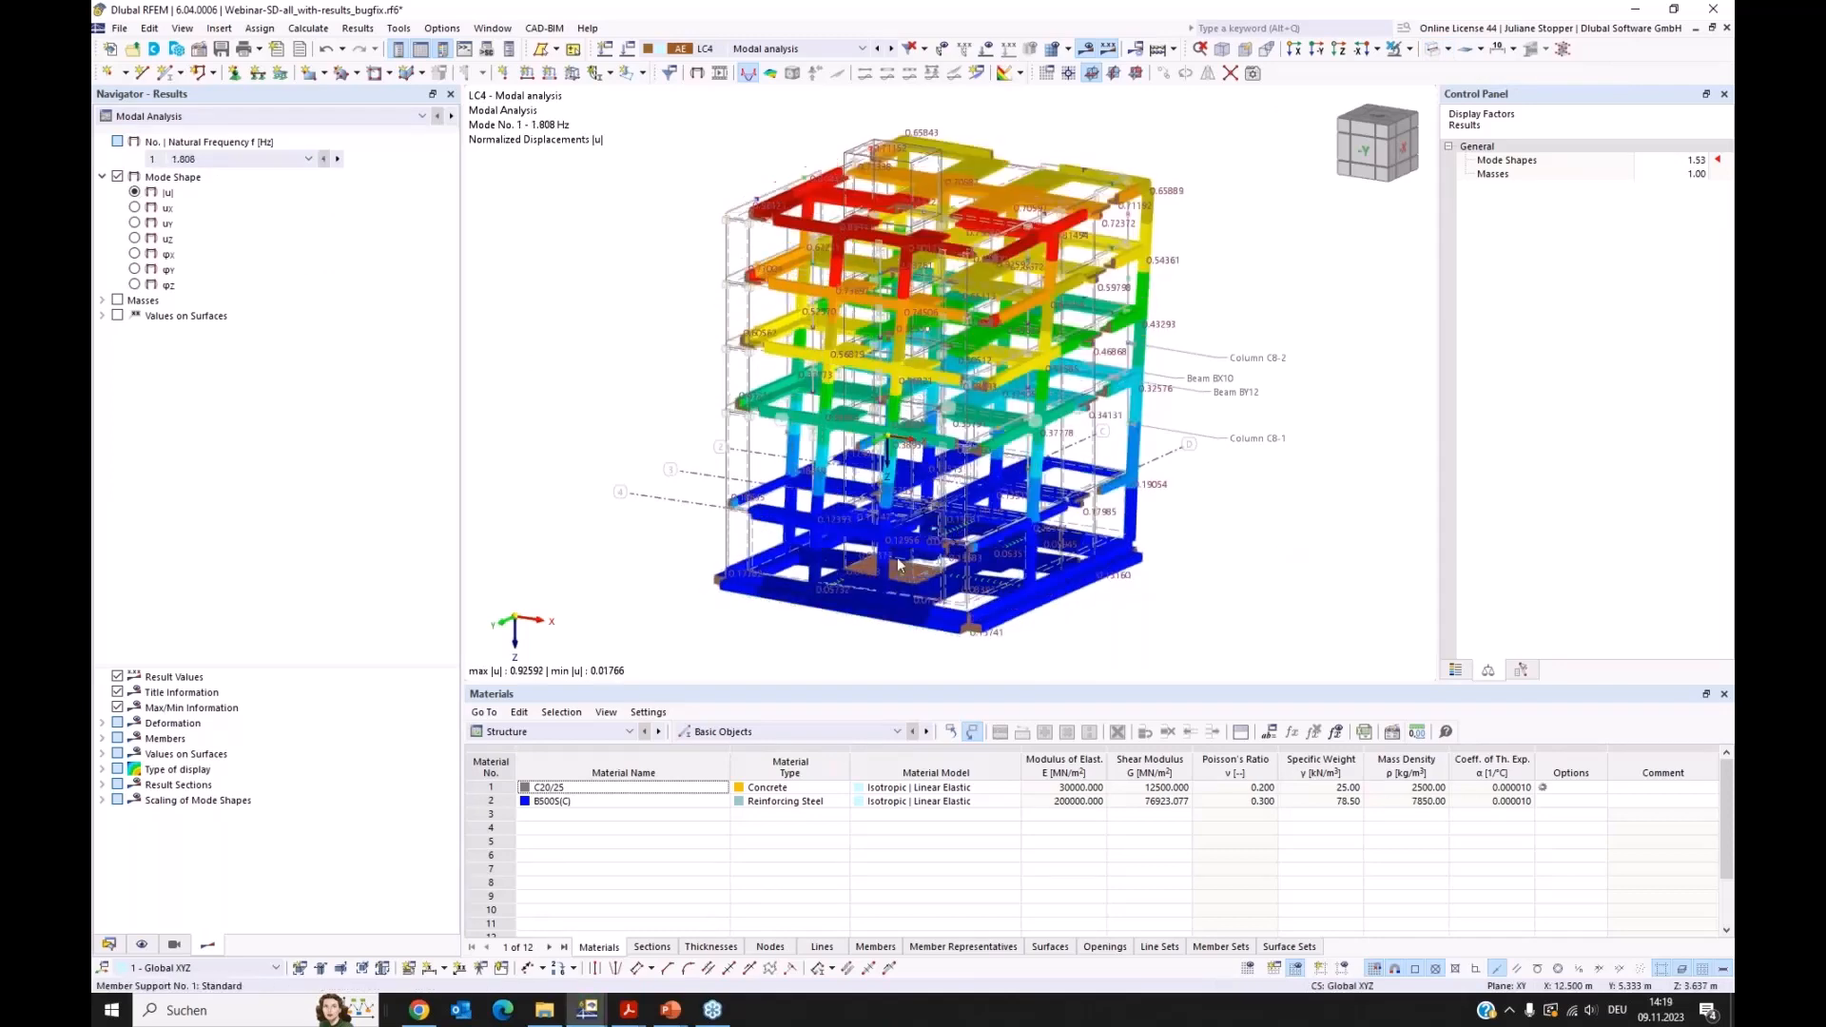
left_click(1294, 52)
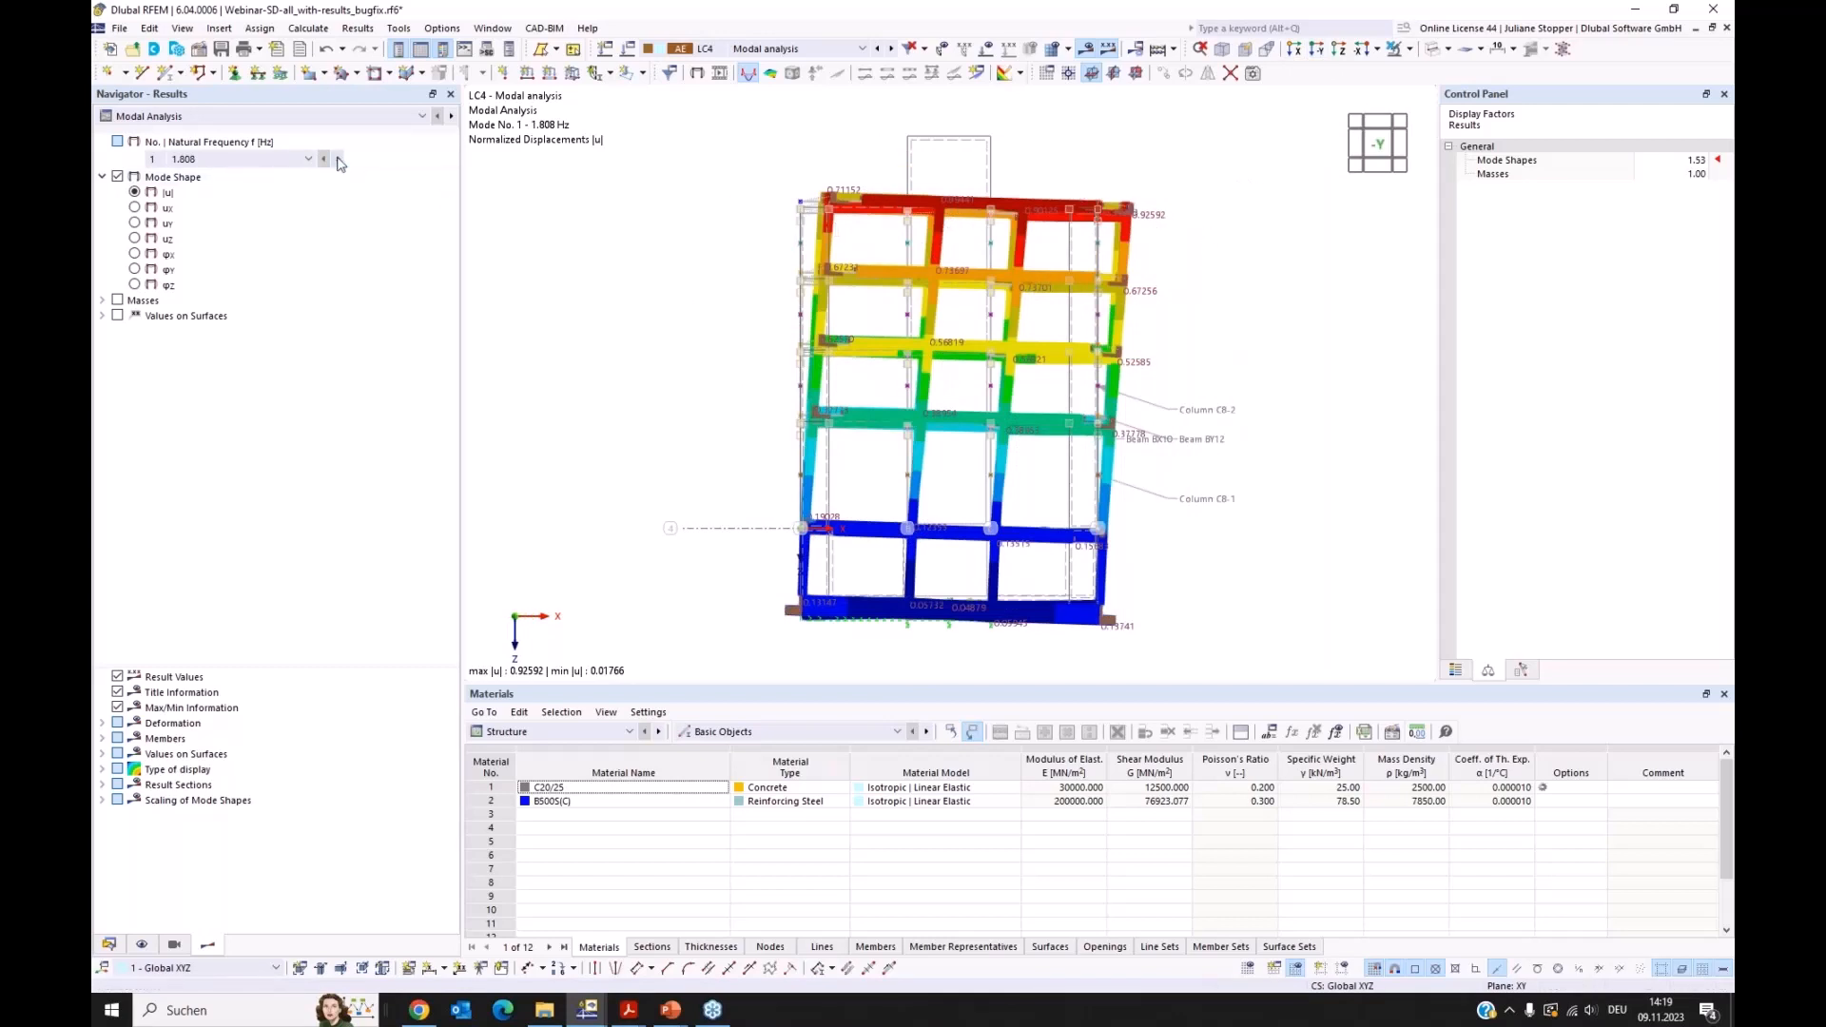
left_click(1318, 50)
left_click(1299, 51)
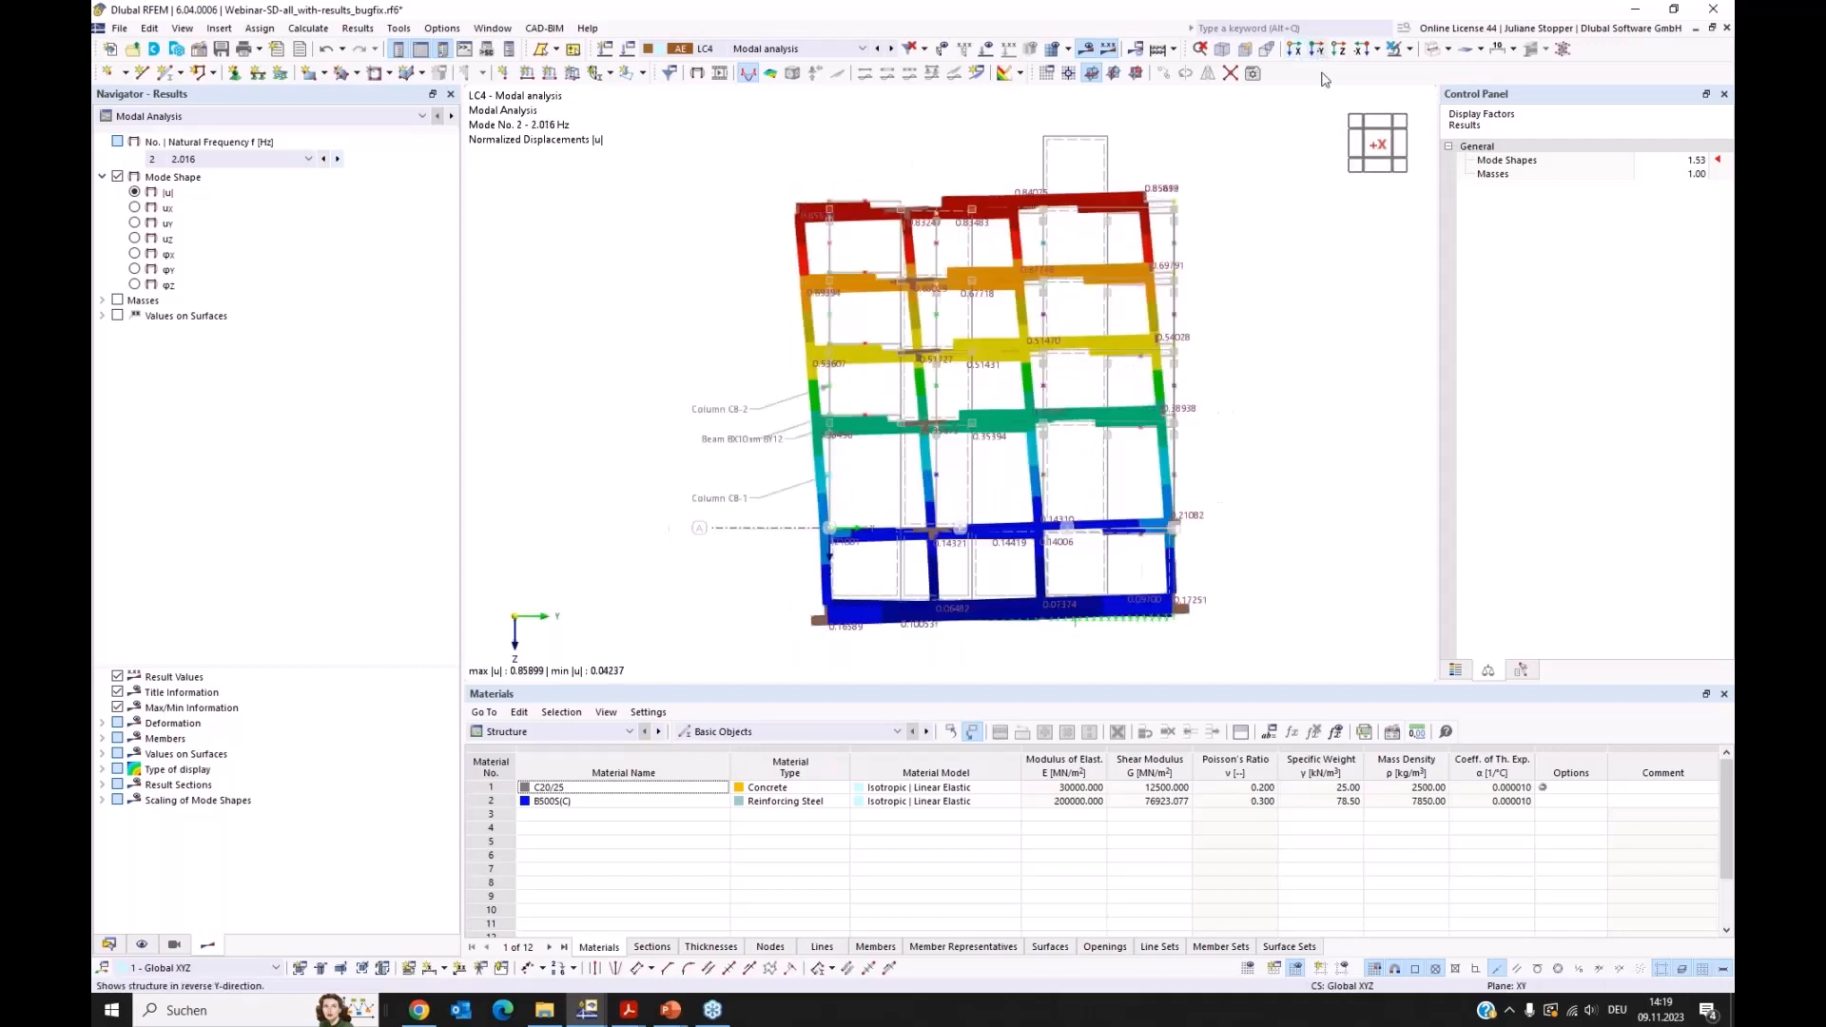
middle_click_drag(1261, 229, 1248, 263, "ctrl")
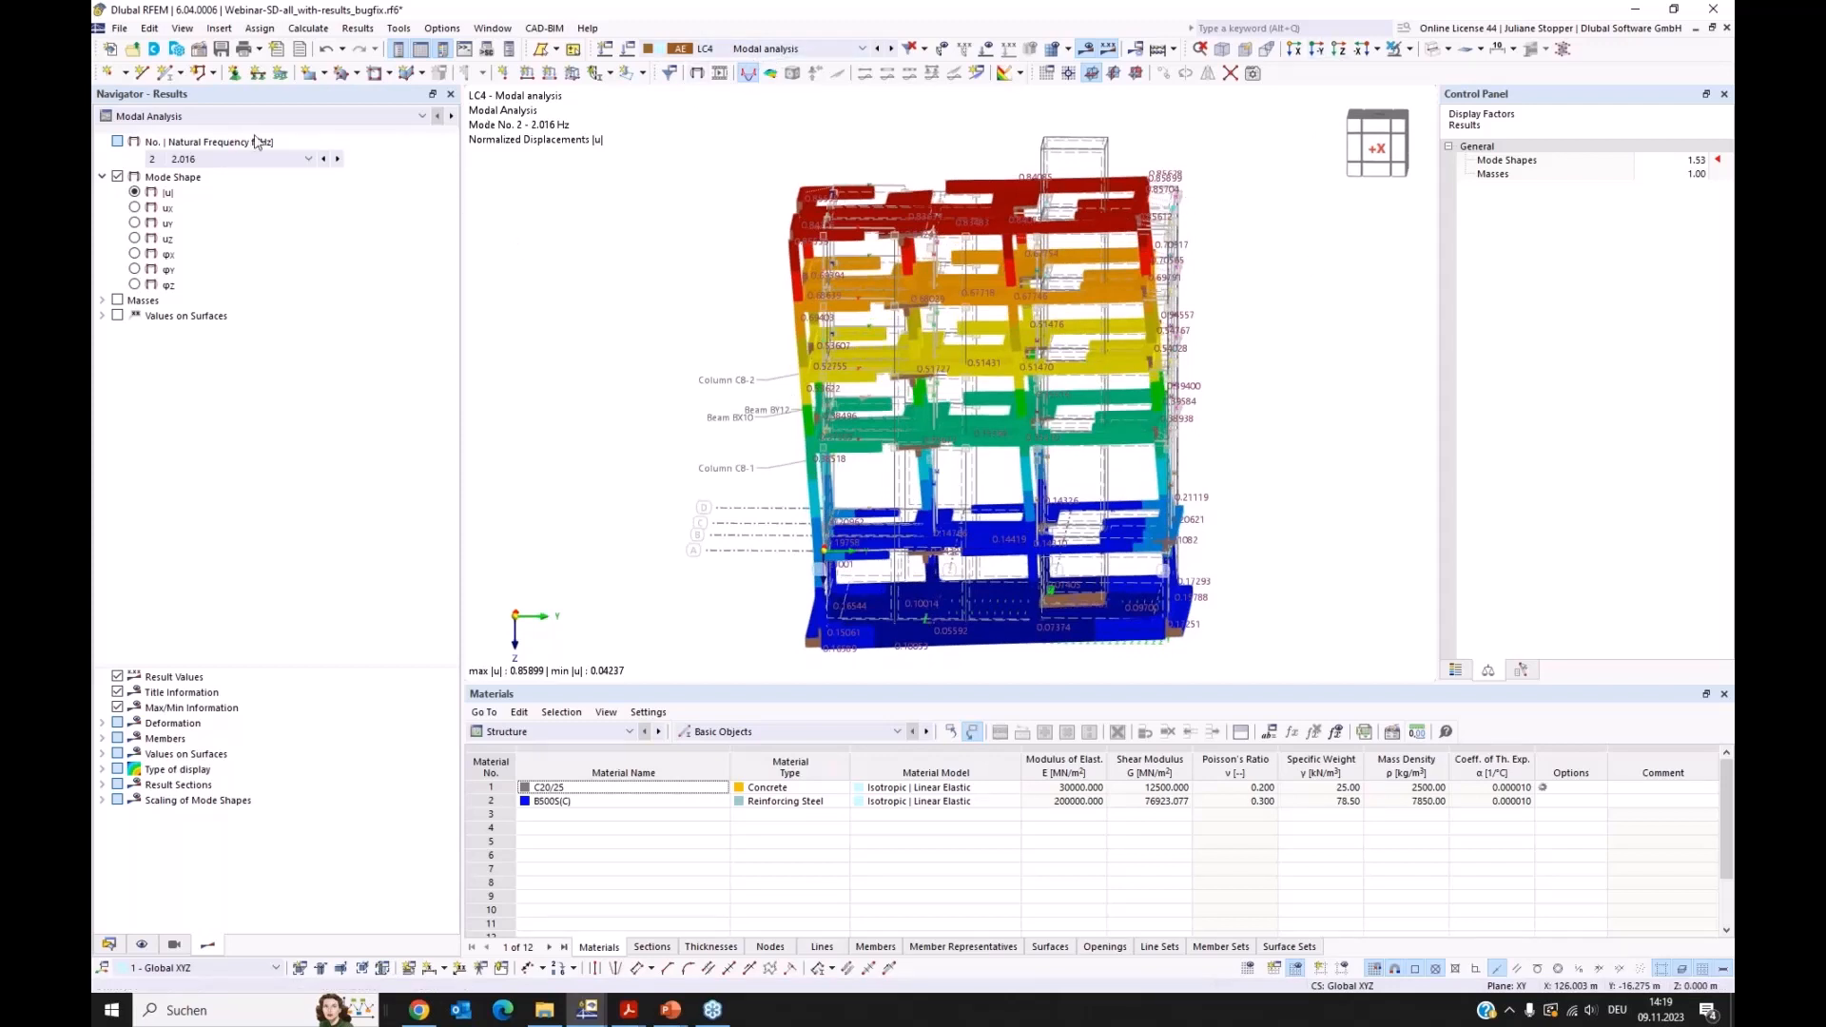
Step: Display the Spectral Analysis results of LC5 Response spectrum and examine the member axial forces N around the building
left_click(333, 116)
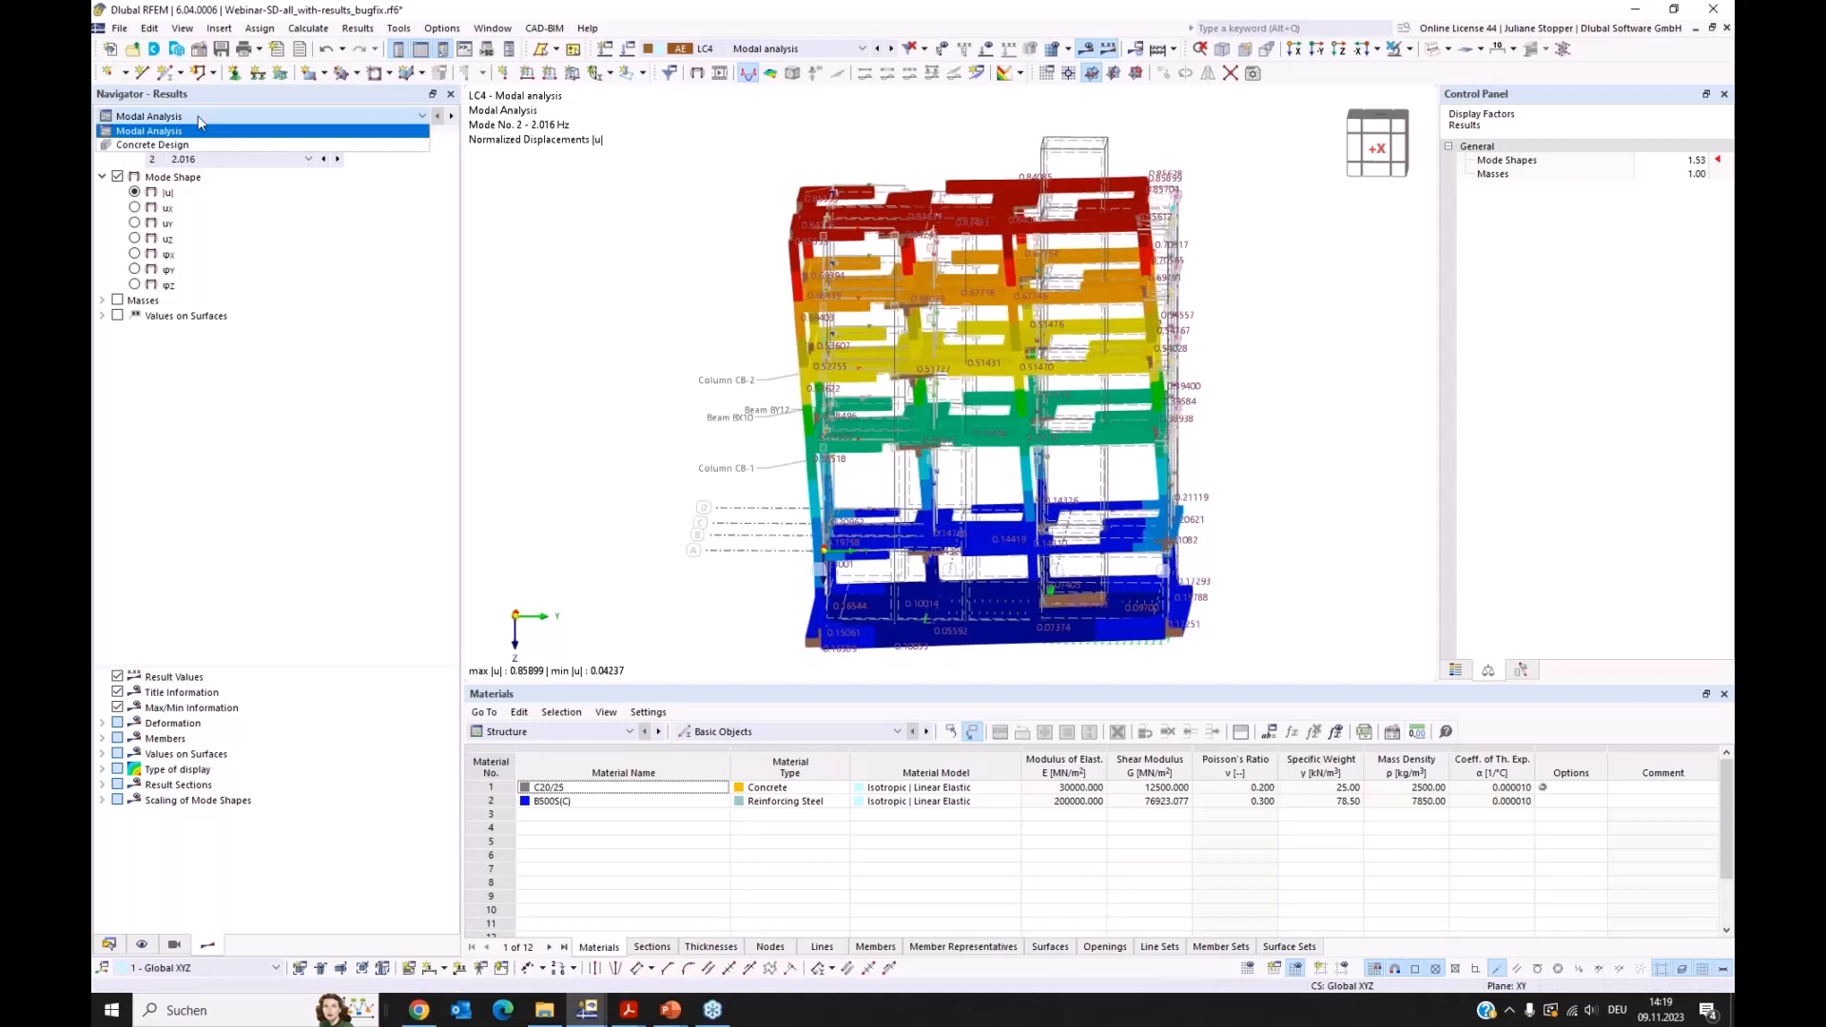
left_click(809, 47)
left_click(626, 172)
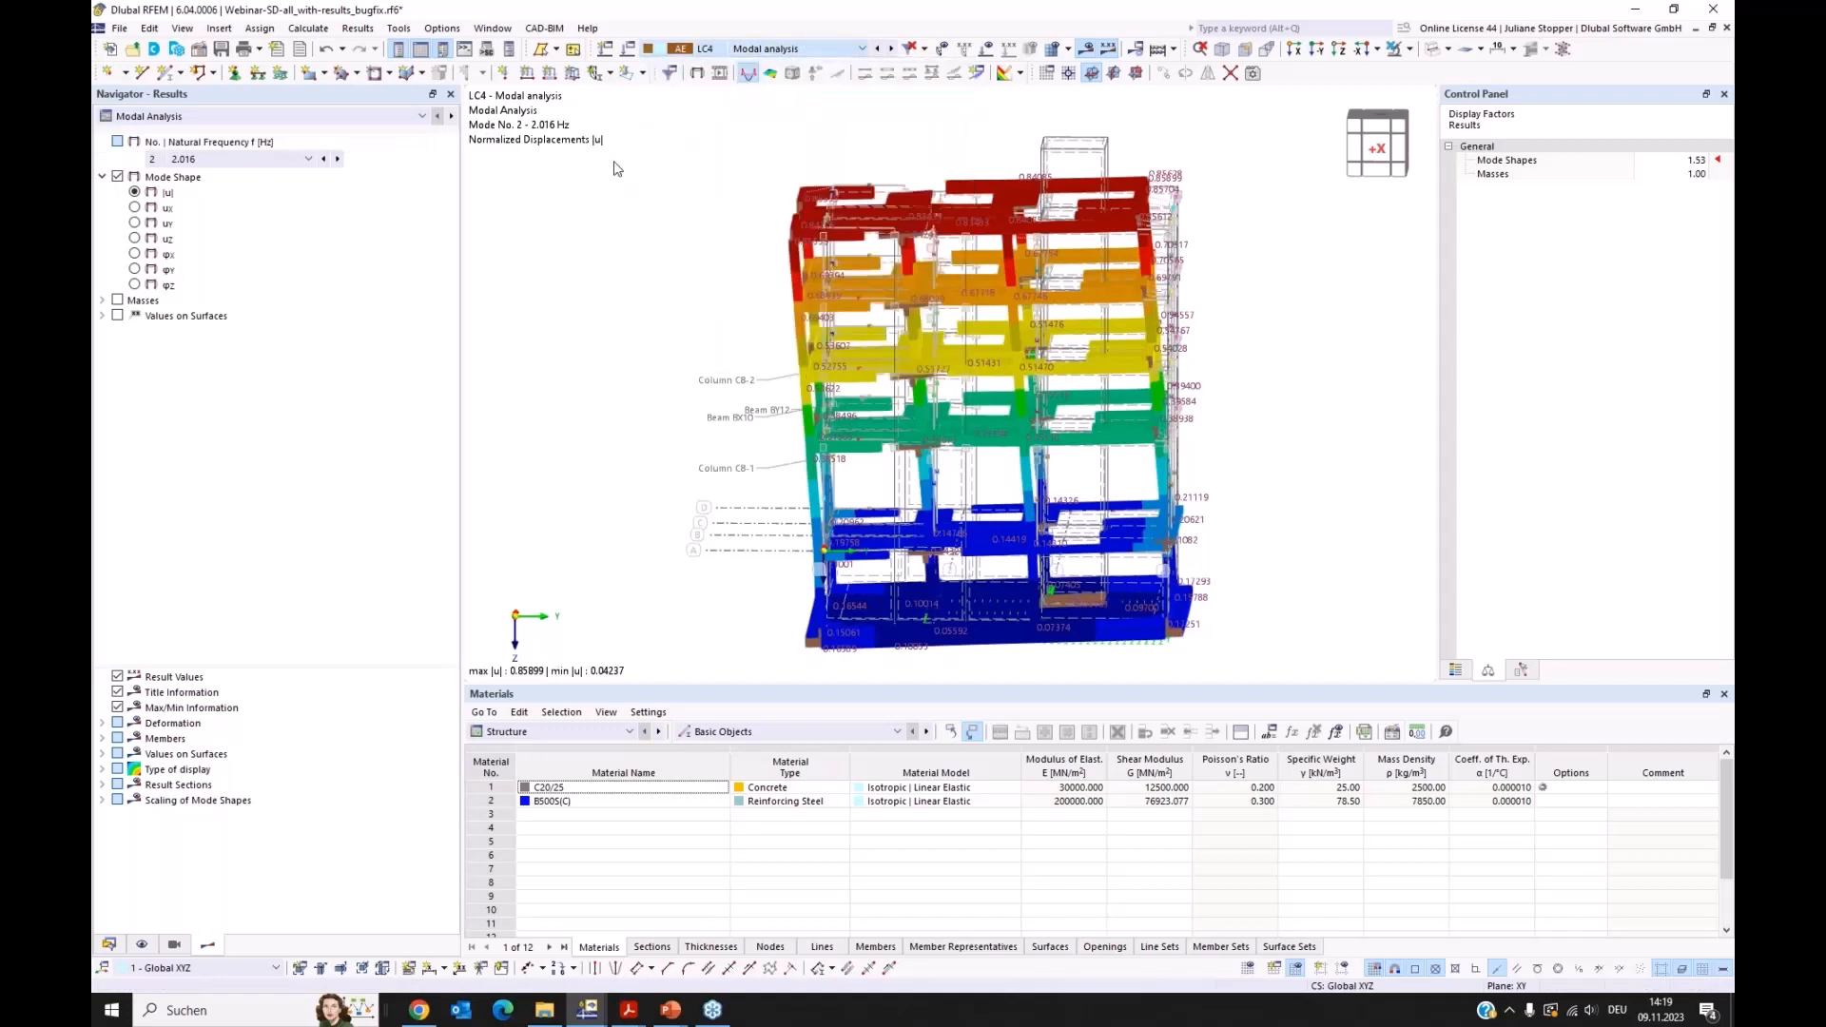
left_click(200, 121)
left_click(205, 134)
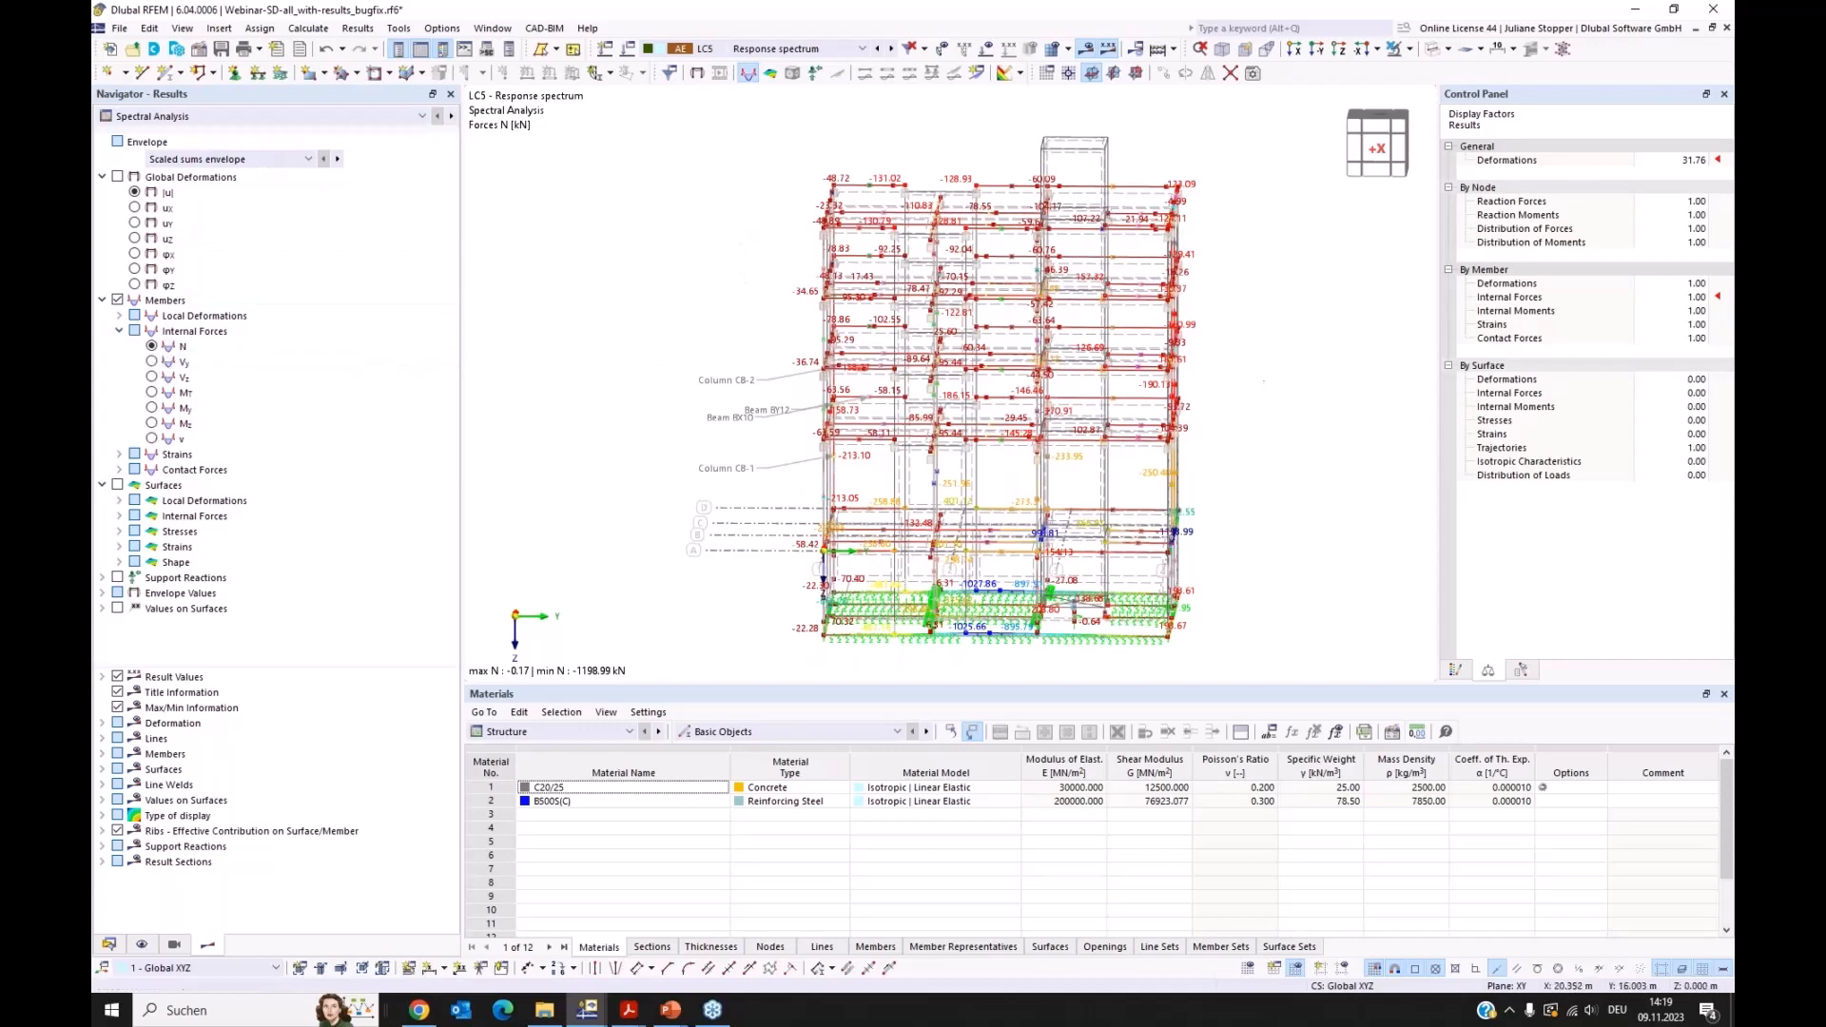
middle_click_drag(1153, 494, 1204, 492, "ctrl")
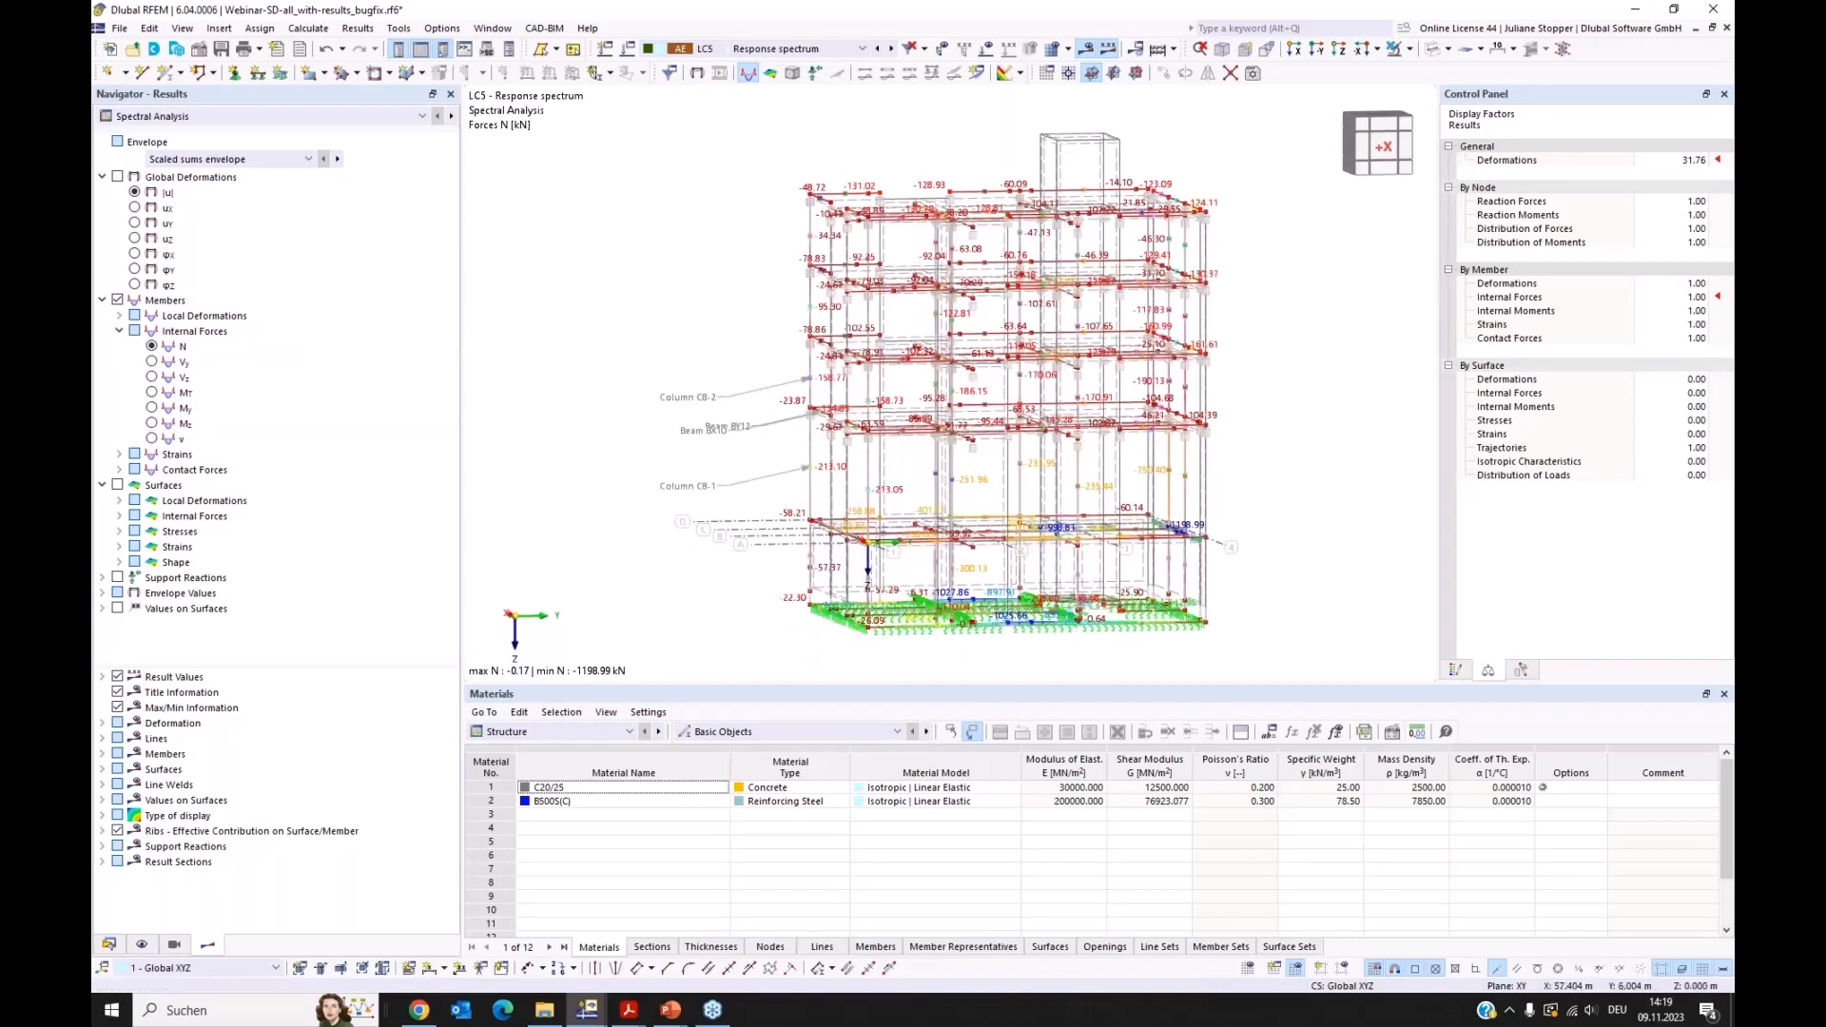
middle_click_drag(755, 437, 829, 444, "ctrl")
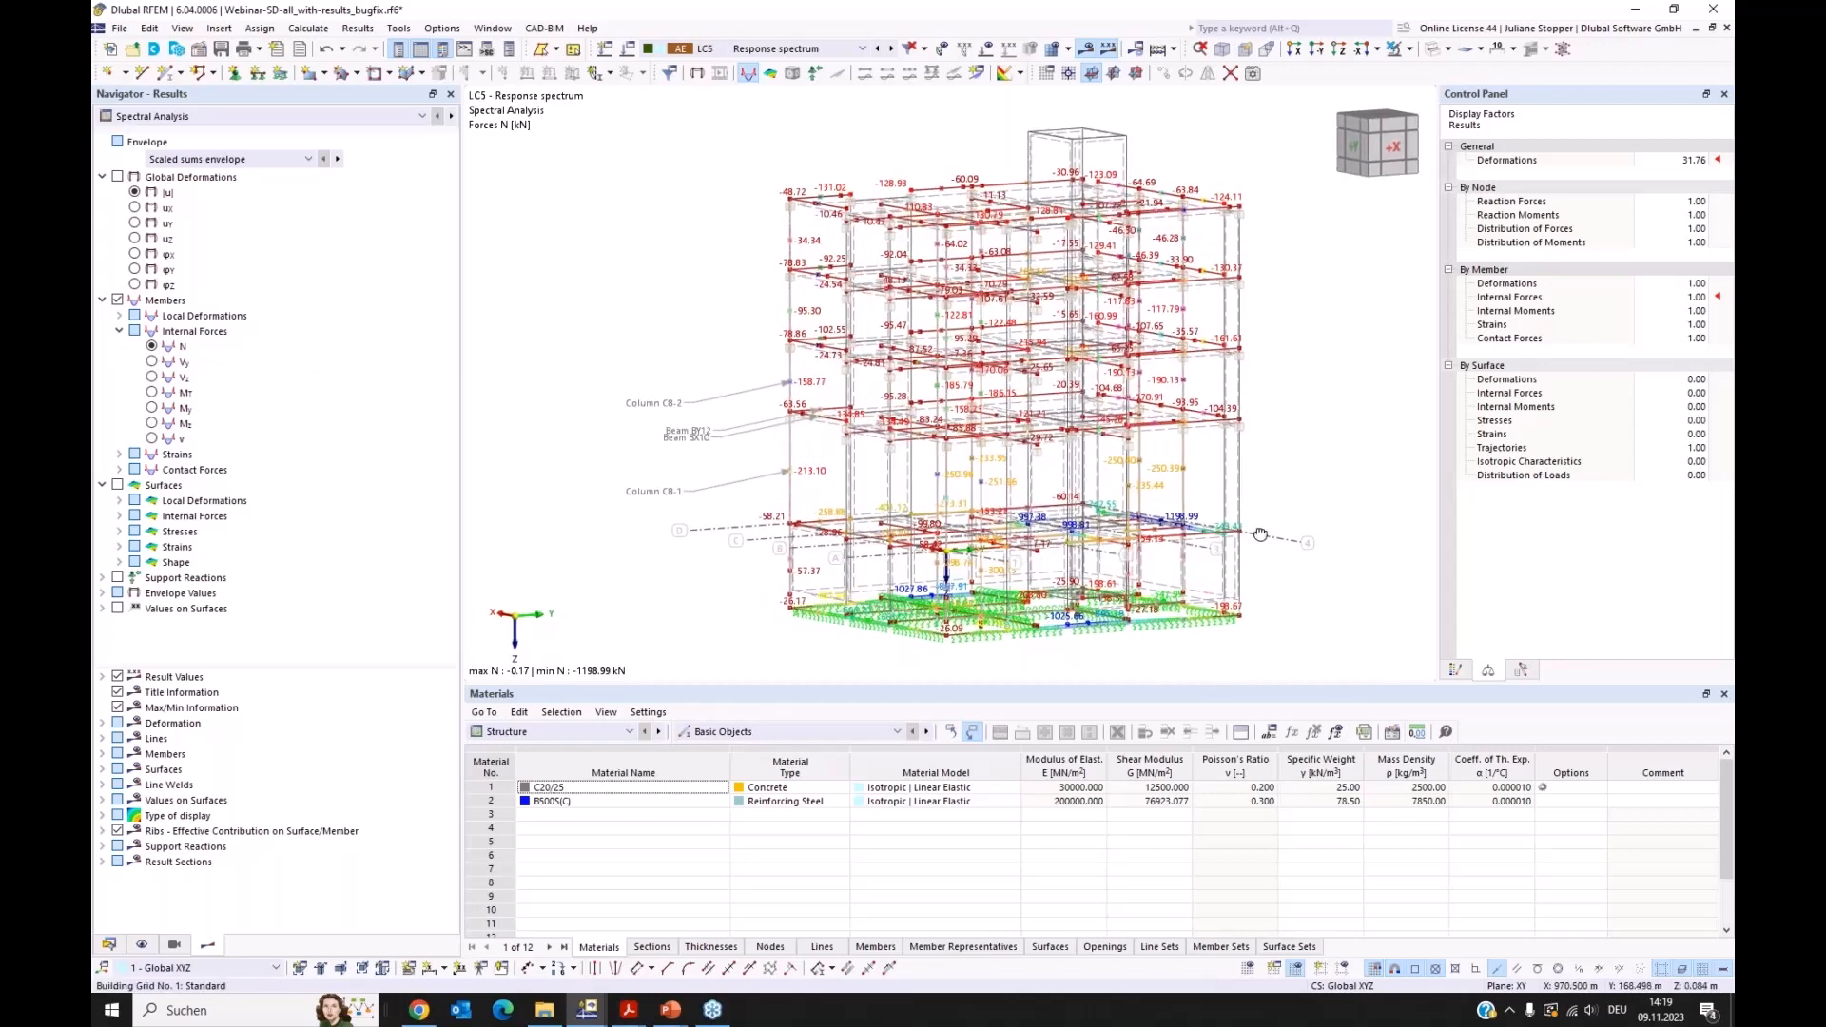
middle_click_drag(1261, 534, 1270, 534, "ctrl")
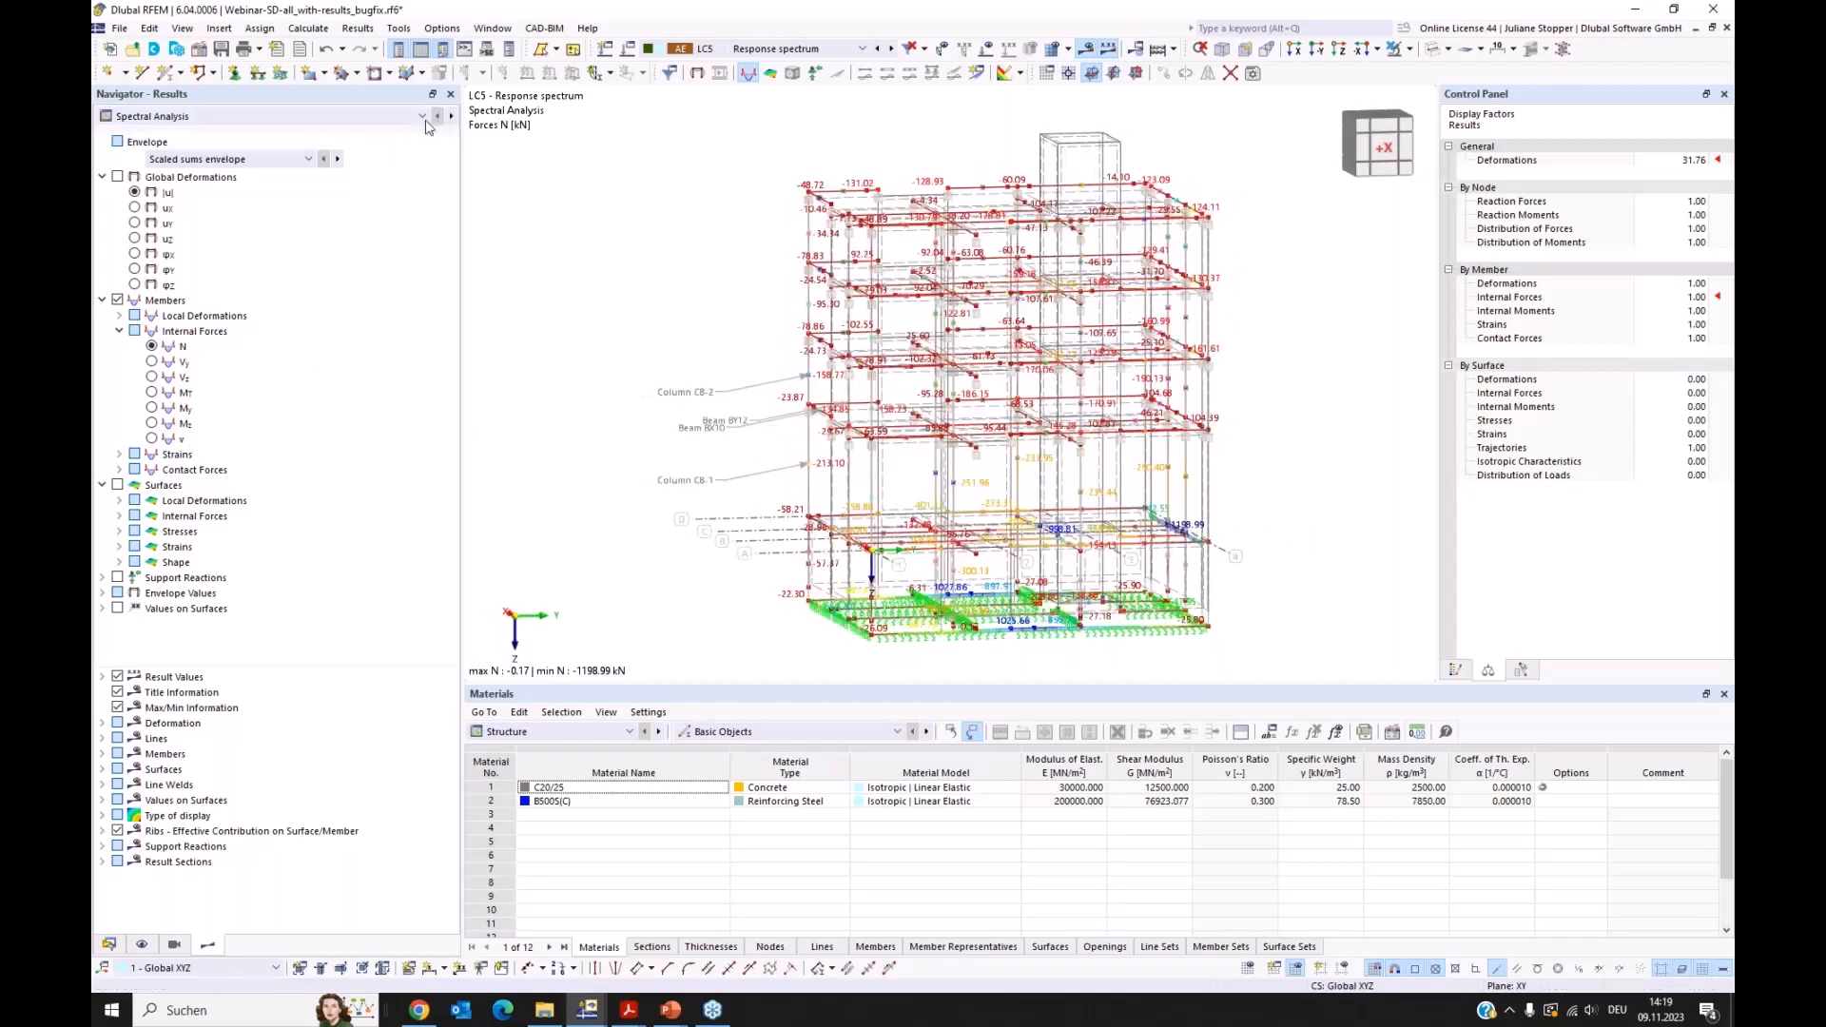
left_click(393, 125)
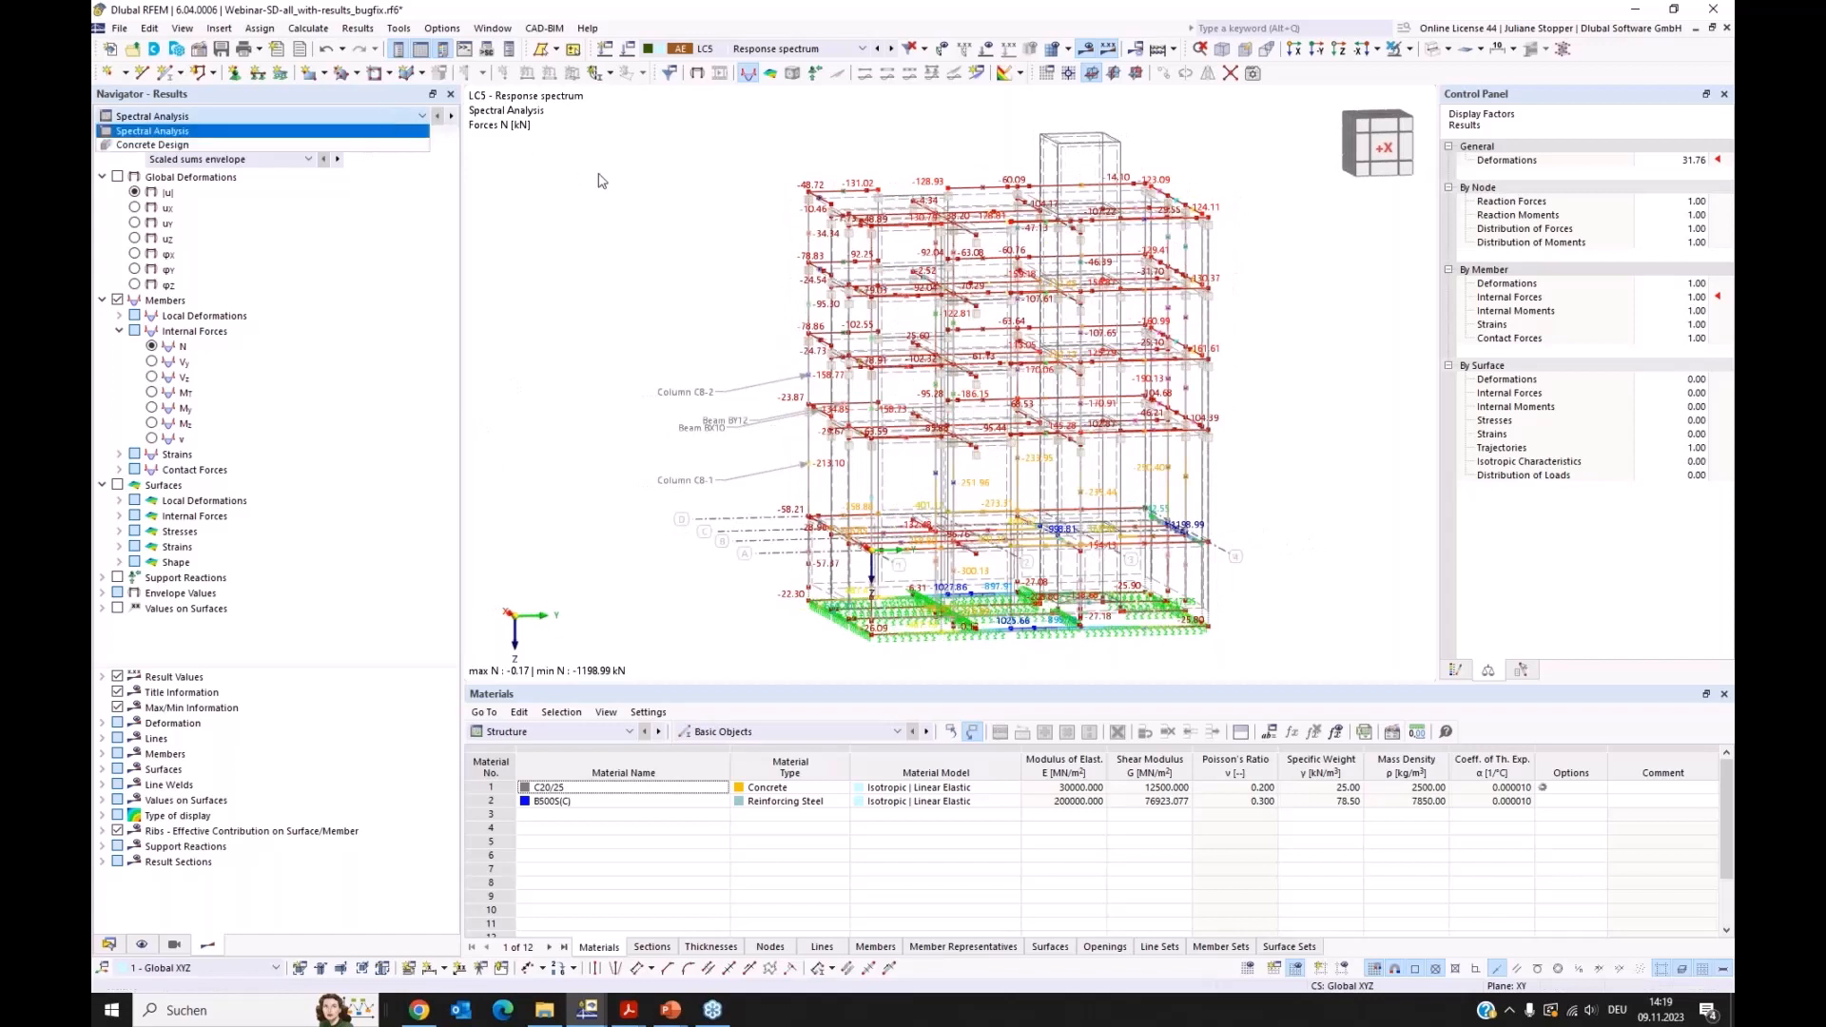
left_click(694, 217)
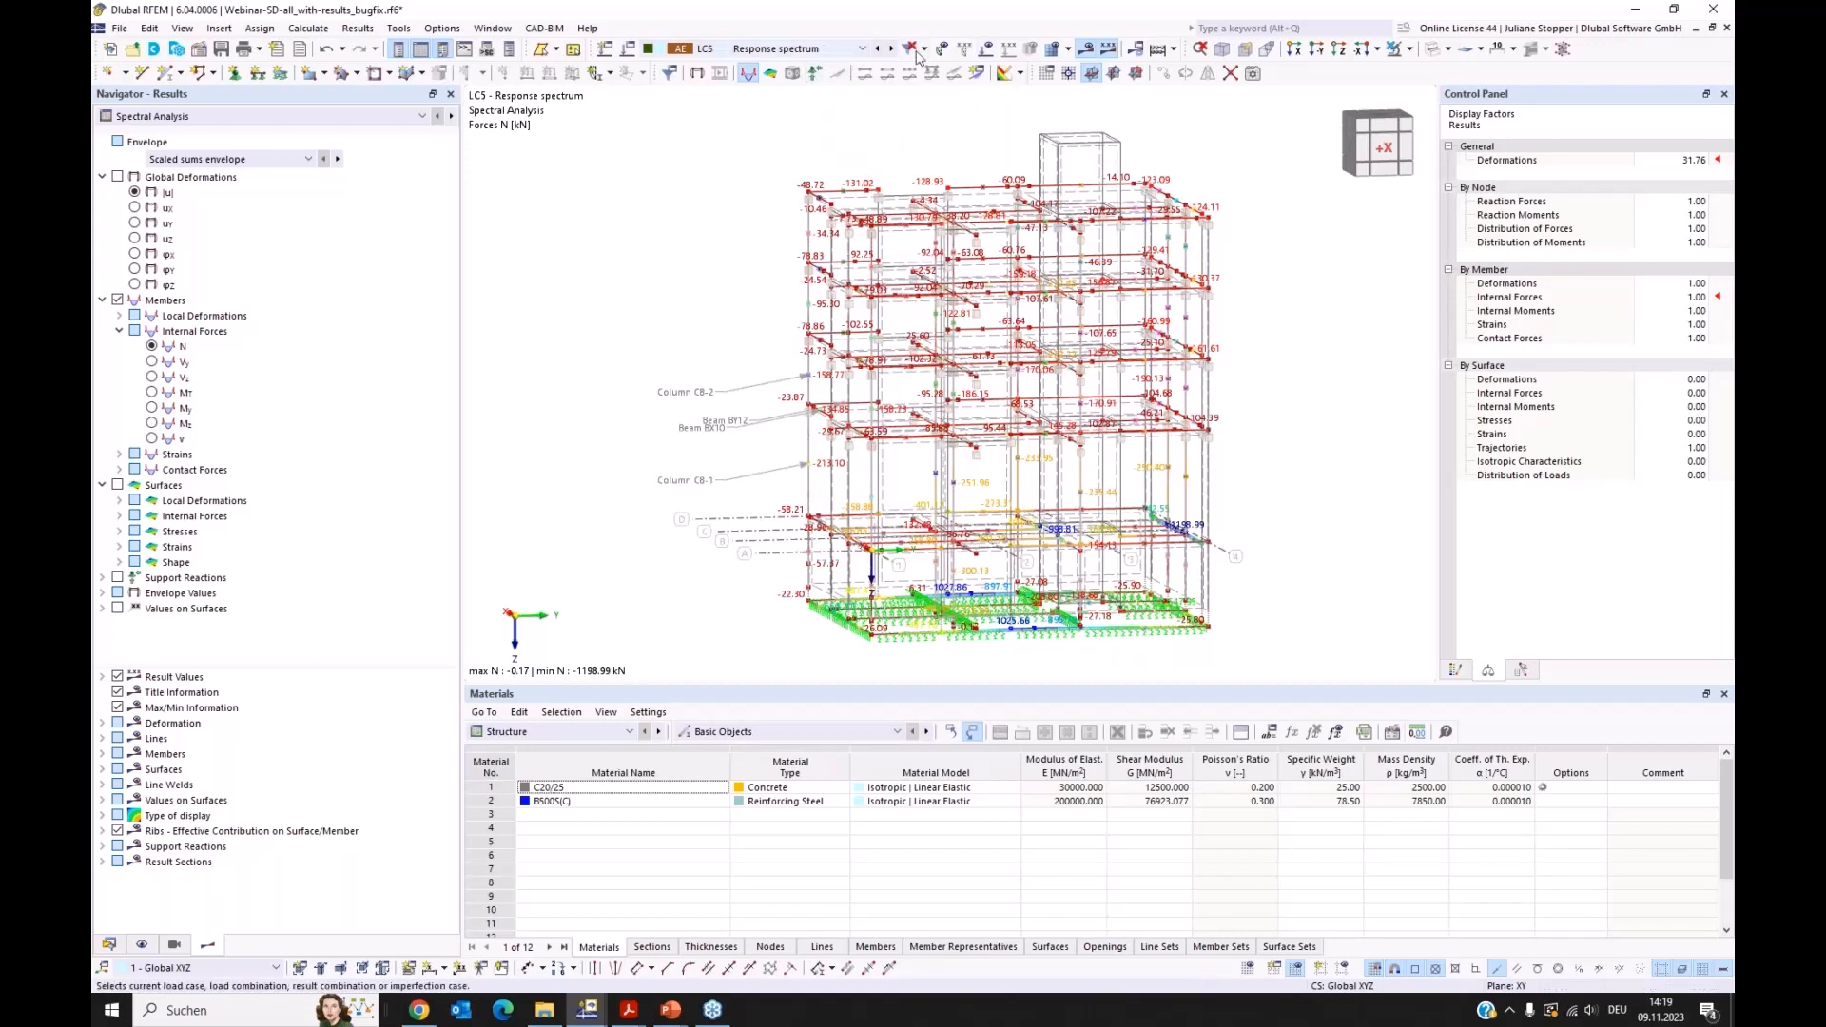
Step: Hide the calculation results and collapse Load Cases & Combinations in the model's data tree
left_click(1086, 49)
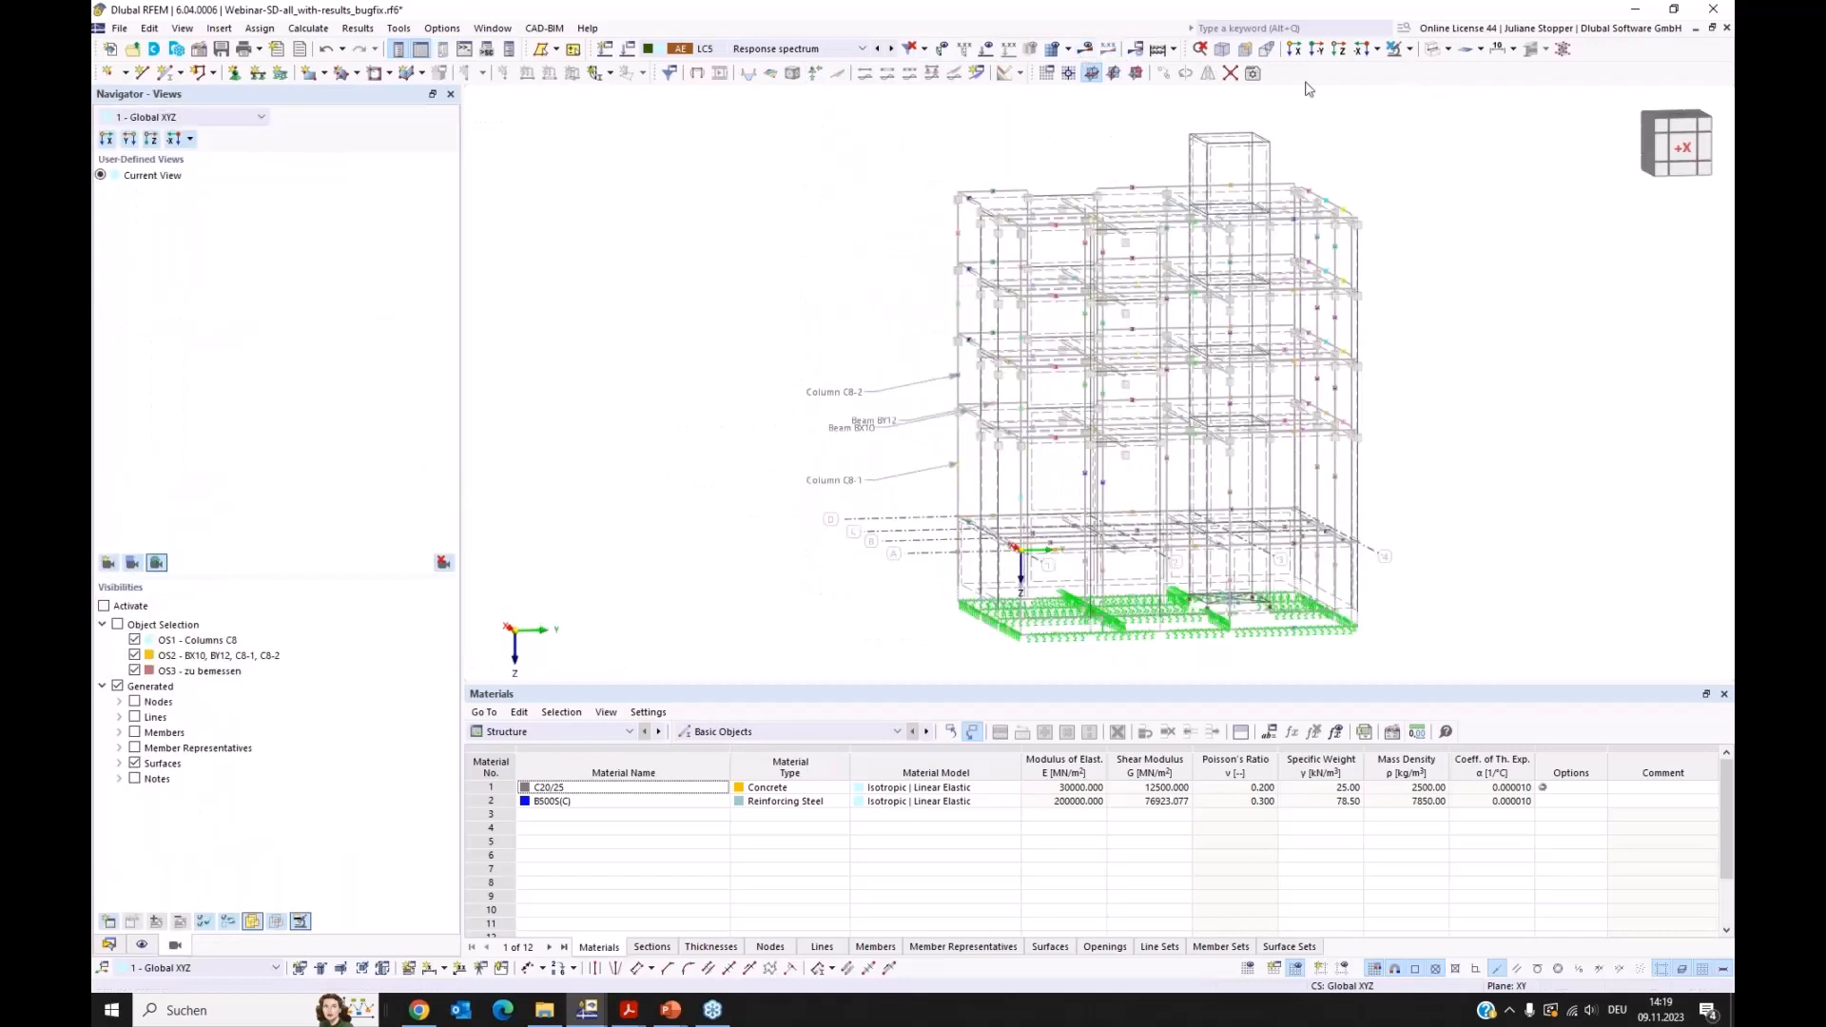
left_click(111, 945)
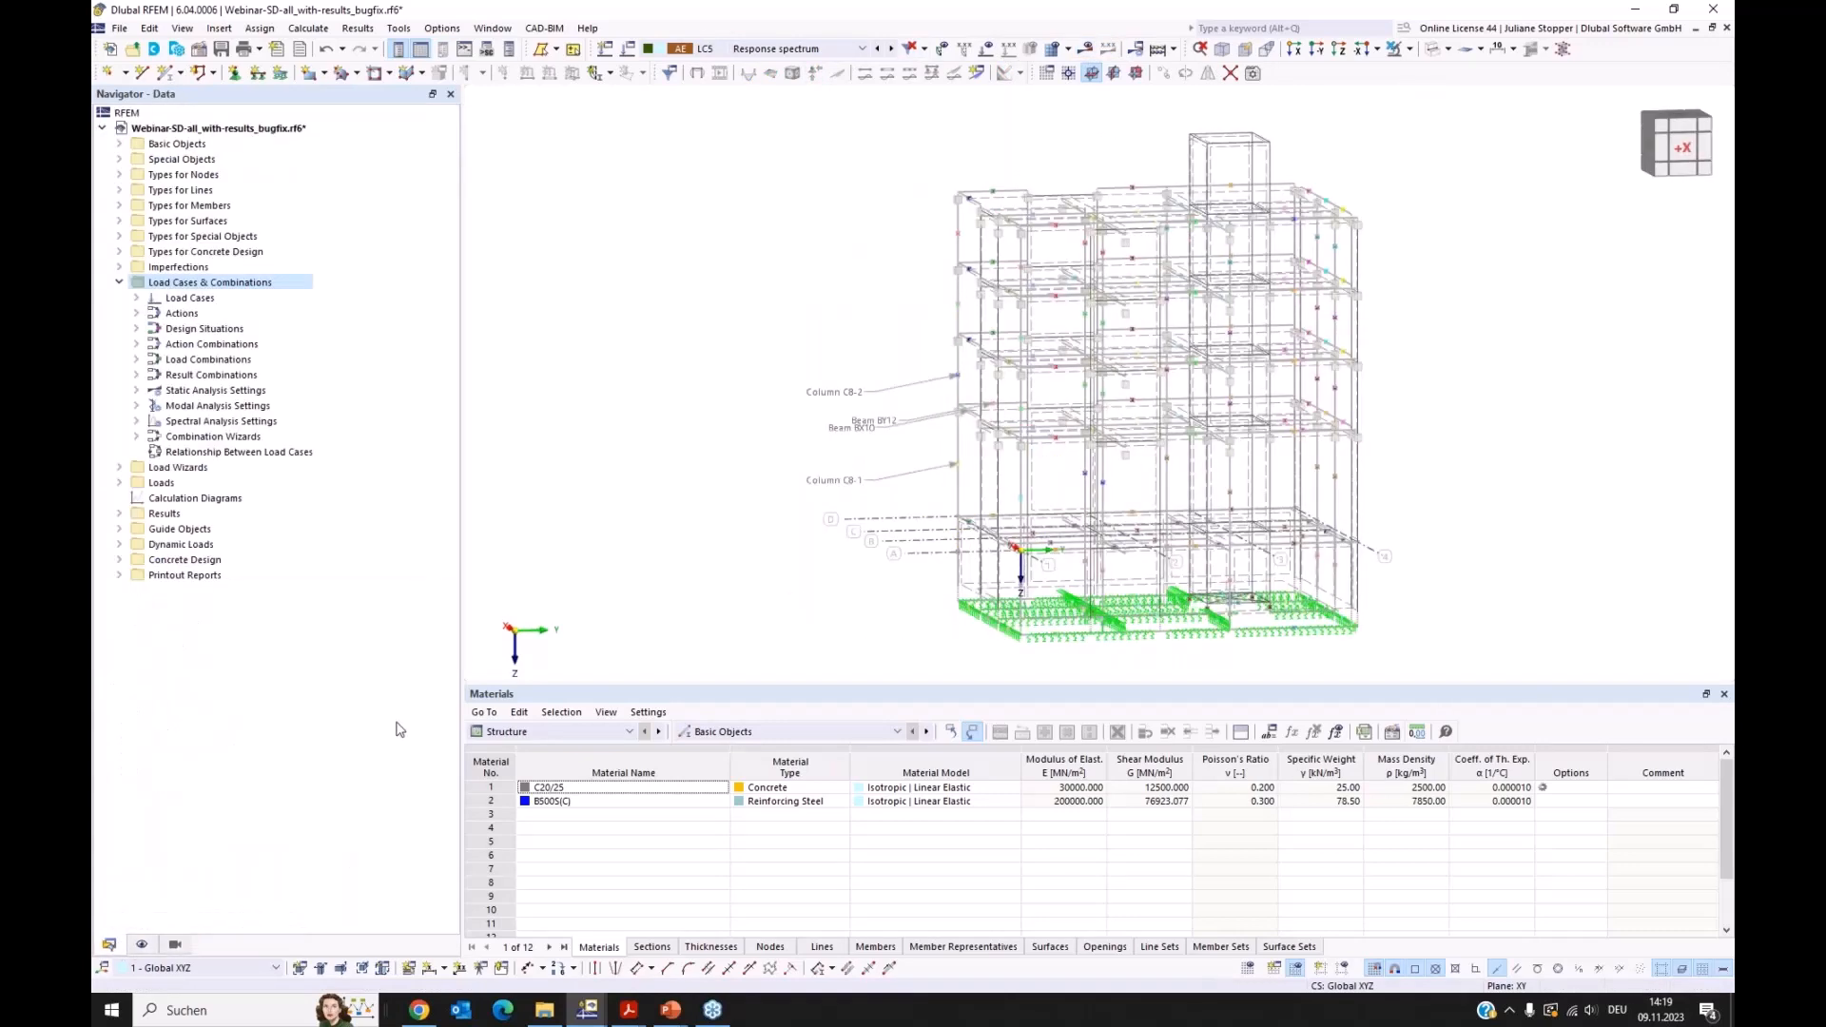
left_click(119, 282)
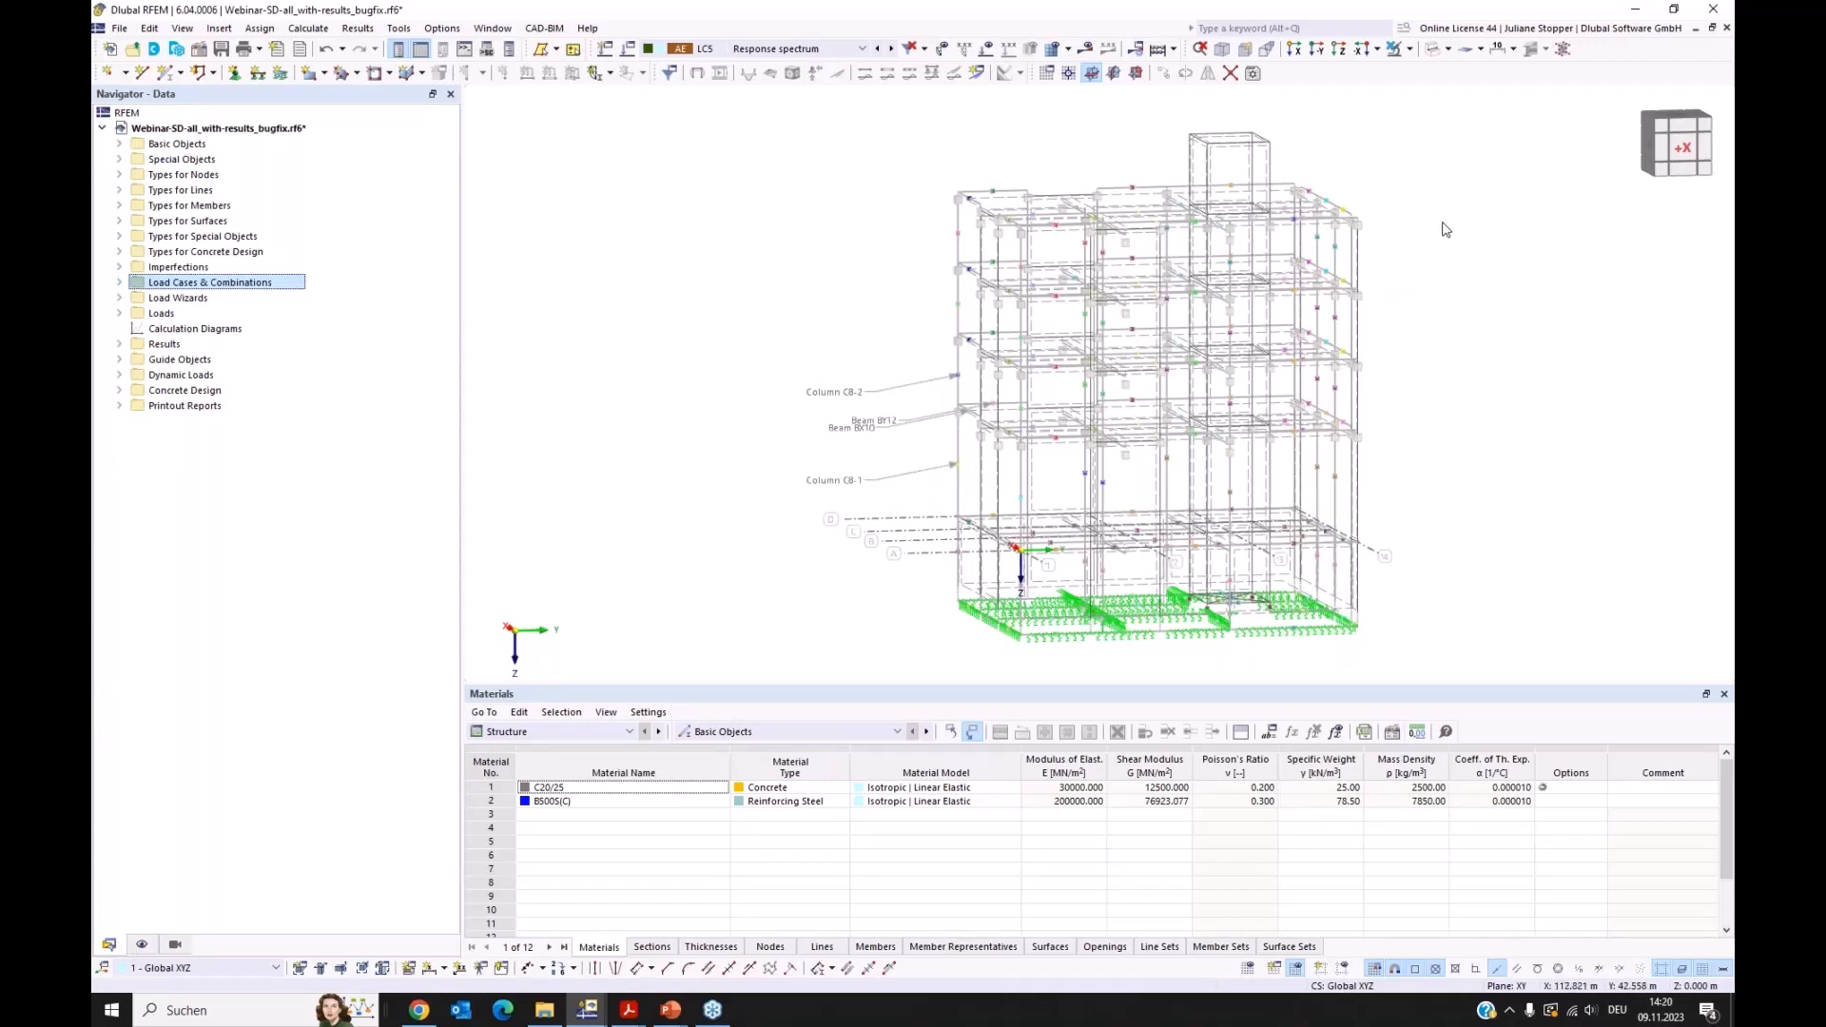
middle_click_drag(1509, 248, 1317, 145)
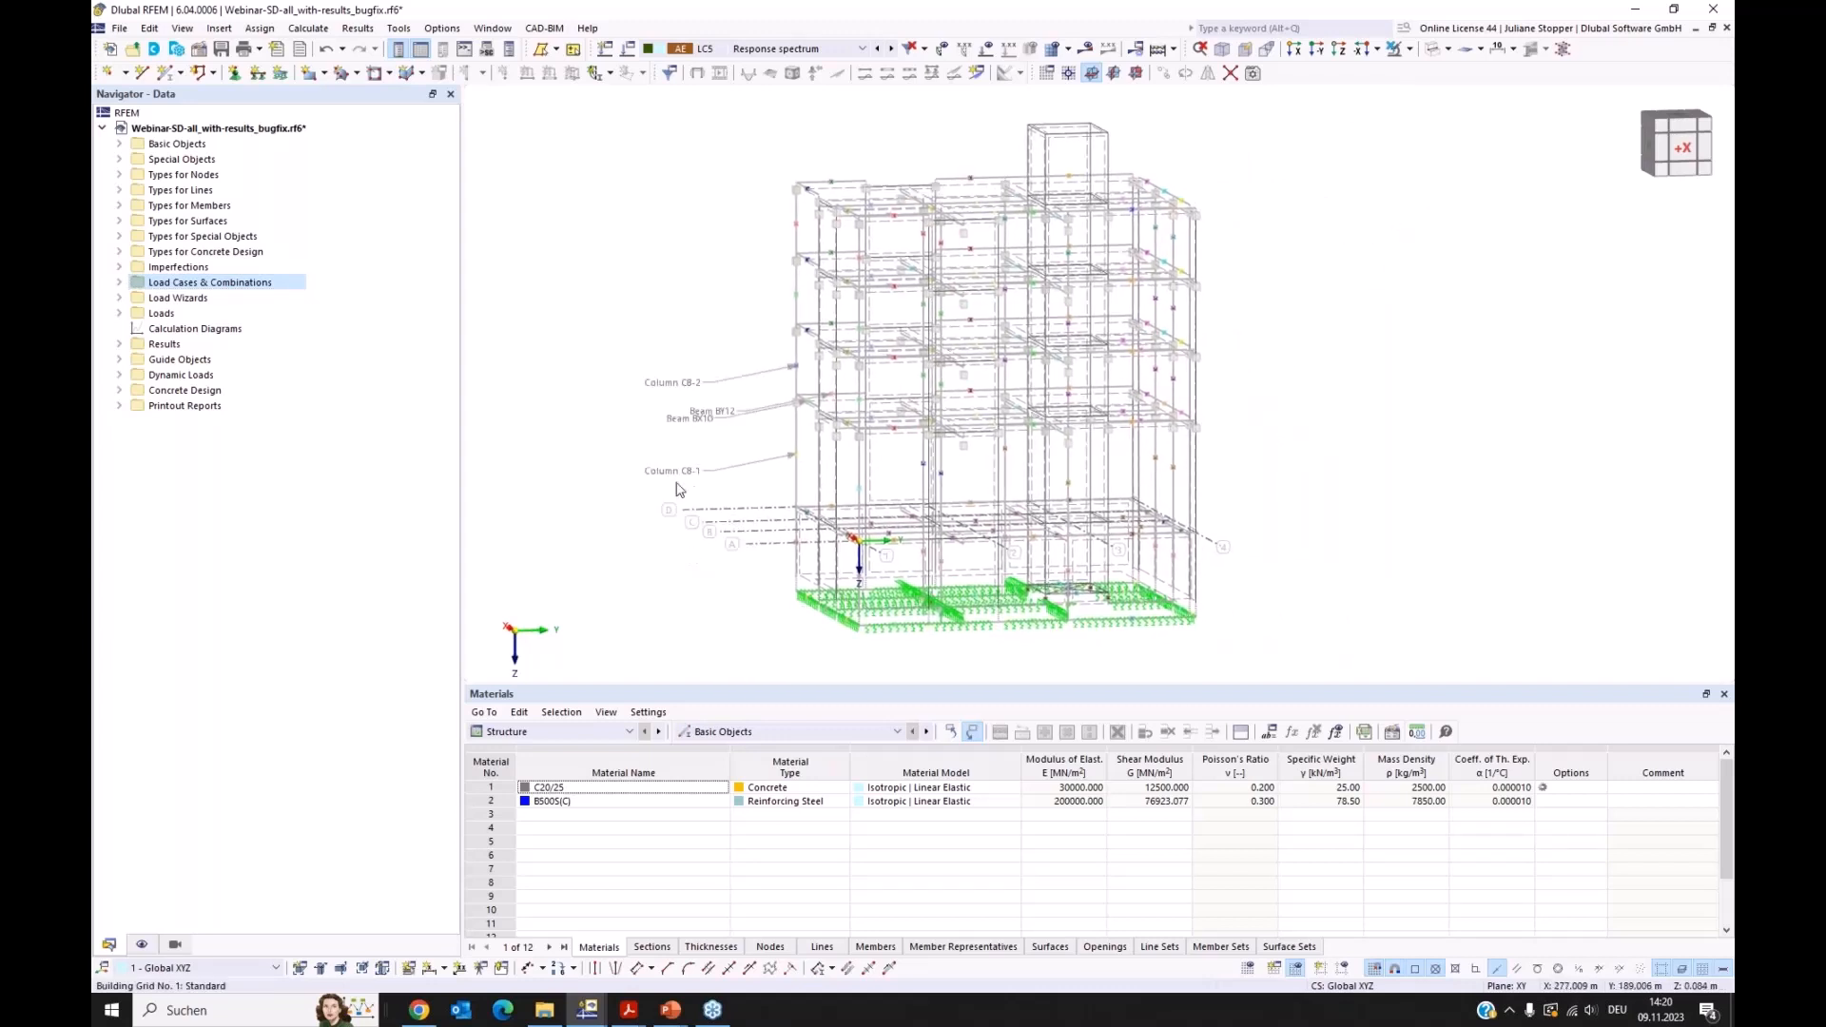
Step: Turn on the display of Types for Concrete Design and inspect the longitudinal and stirrup reinforcement of the beams and columns up close
left_click(141, 946)
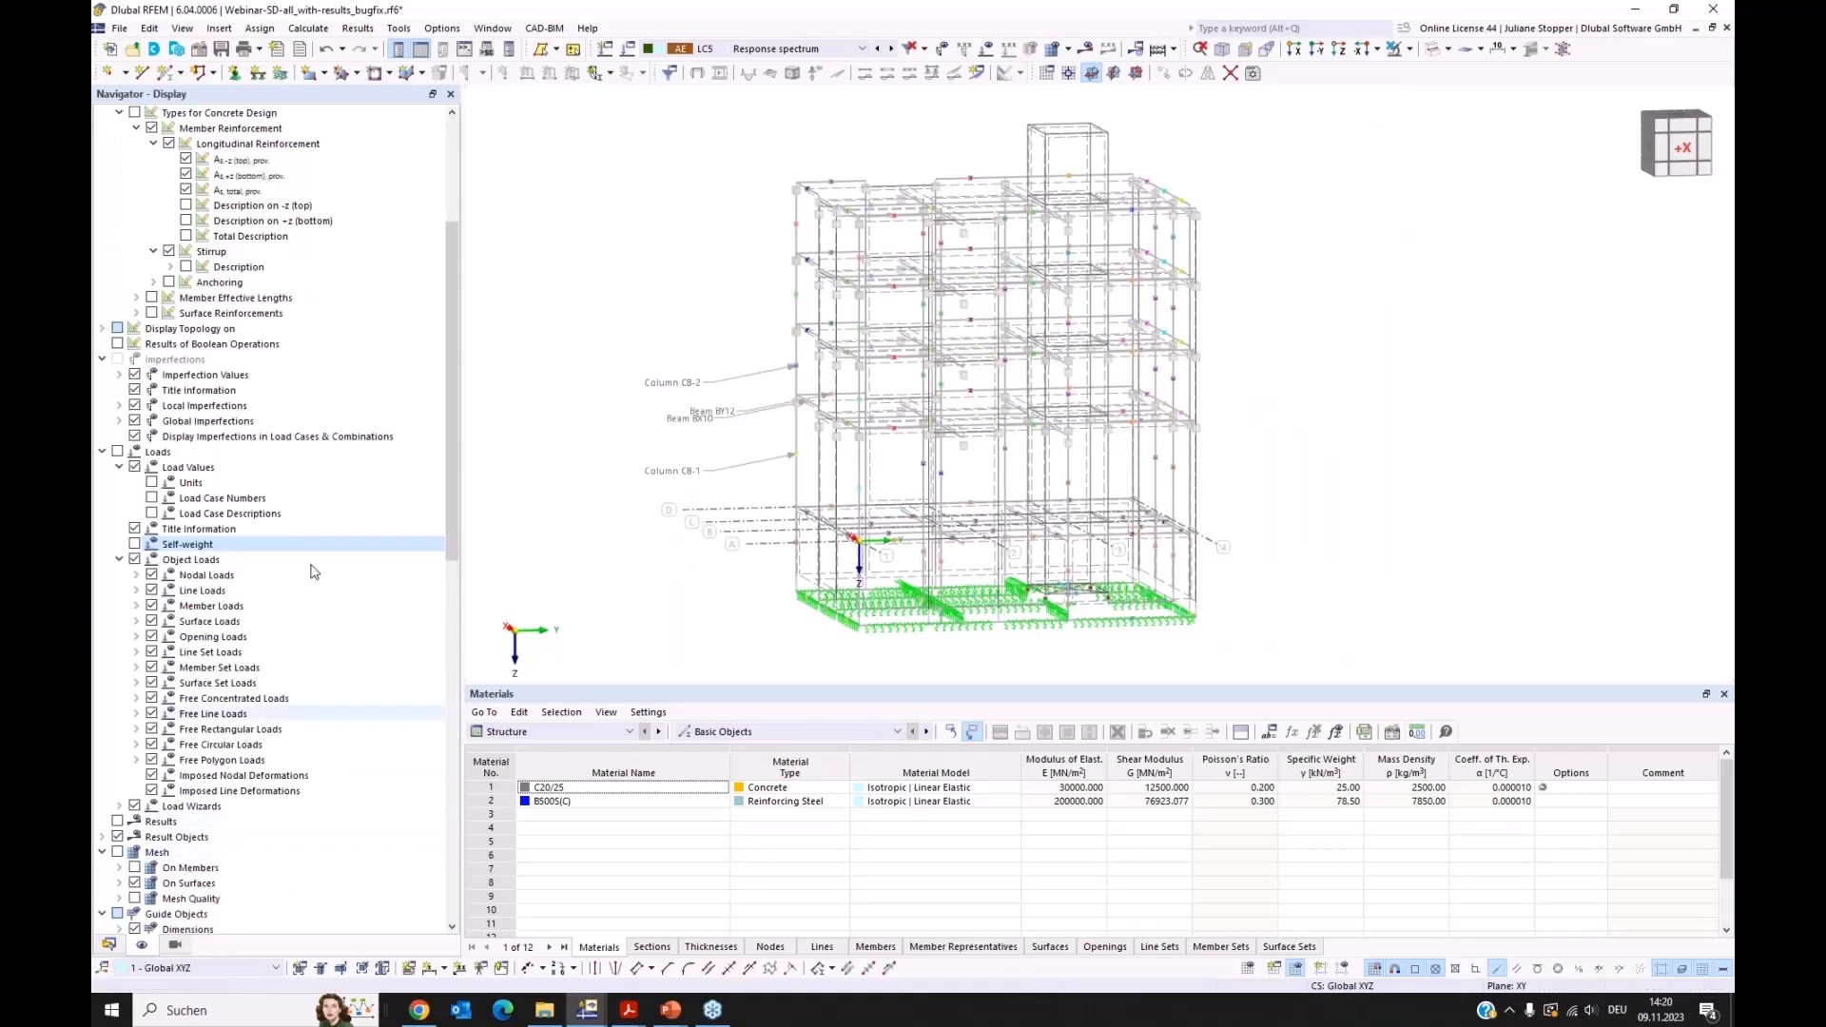
left_click_drag(448, 407, 449, 319)
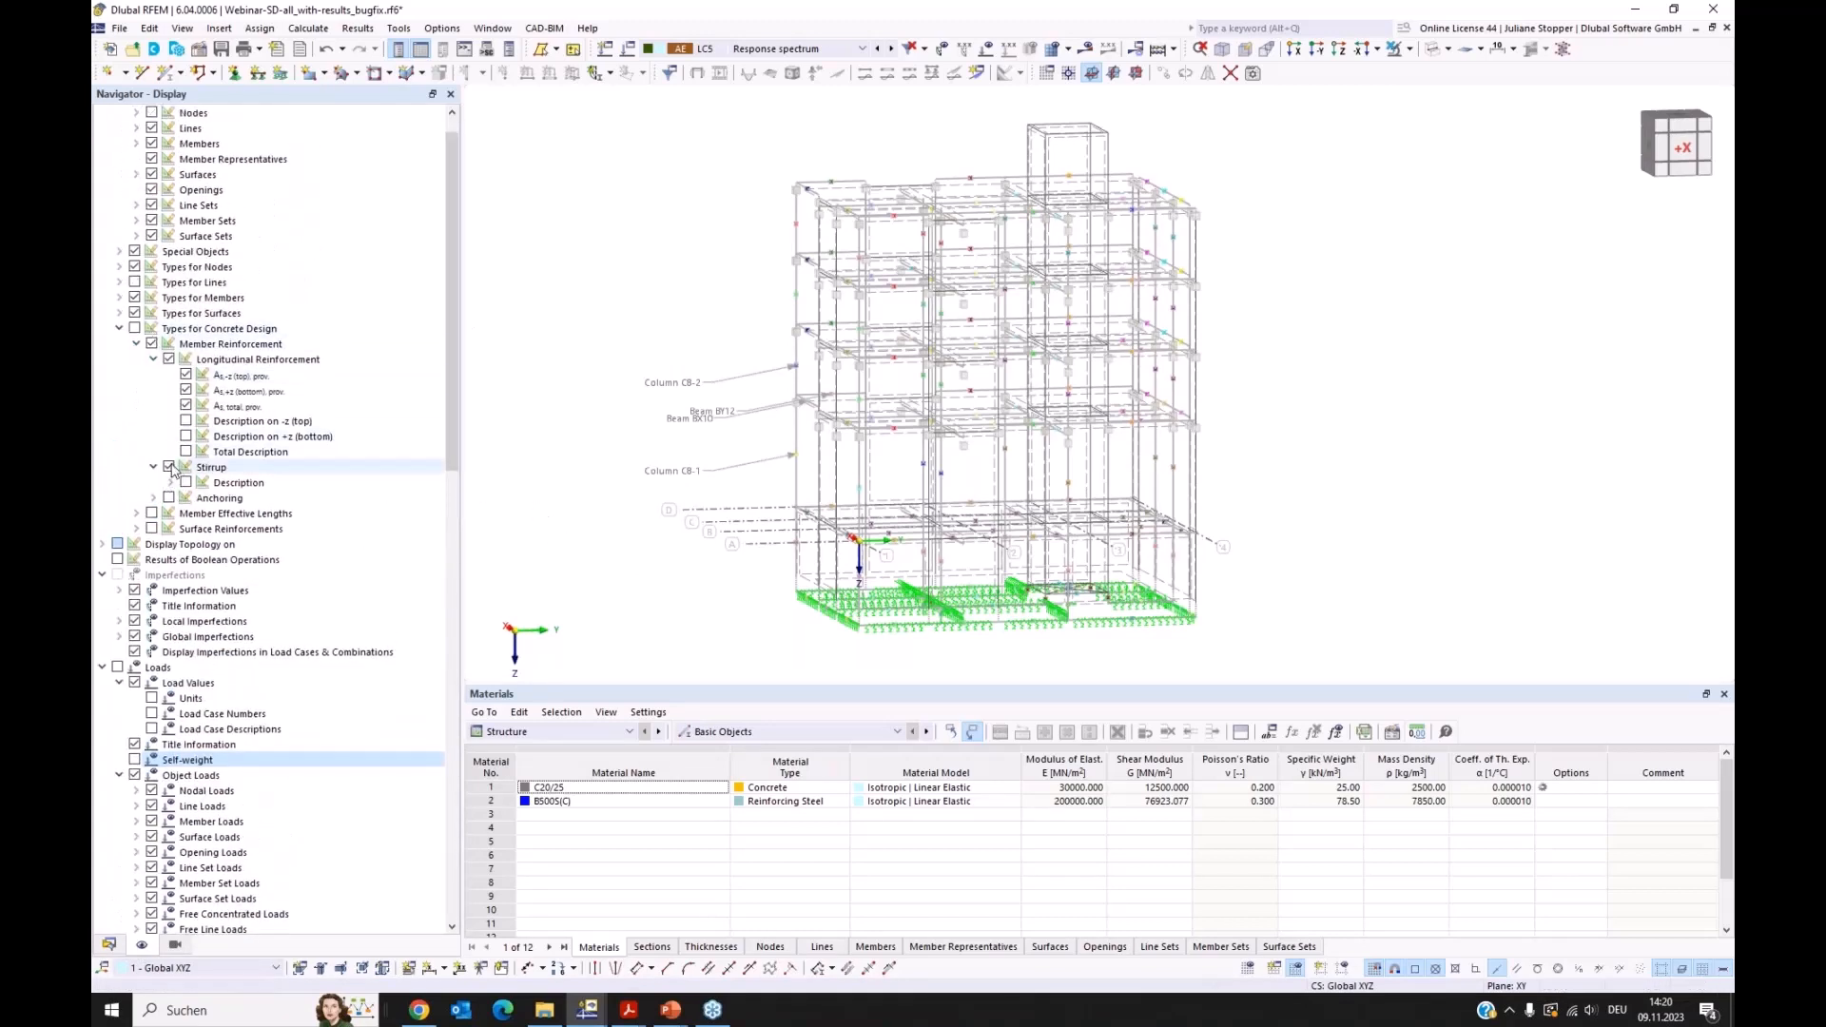
left_click(135, 332)
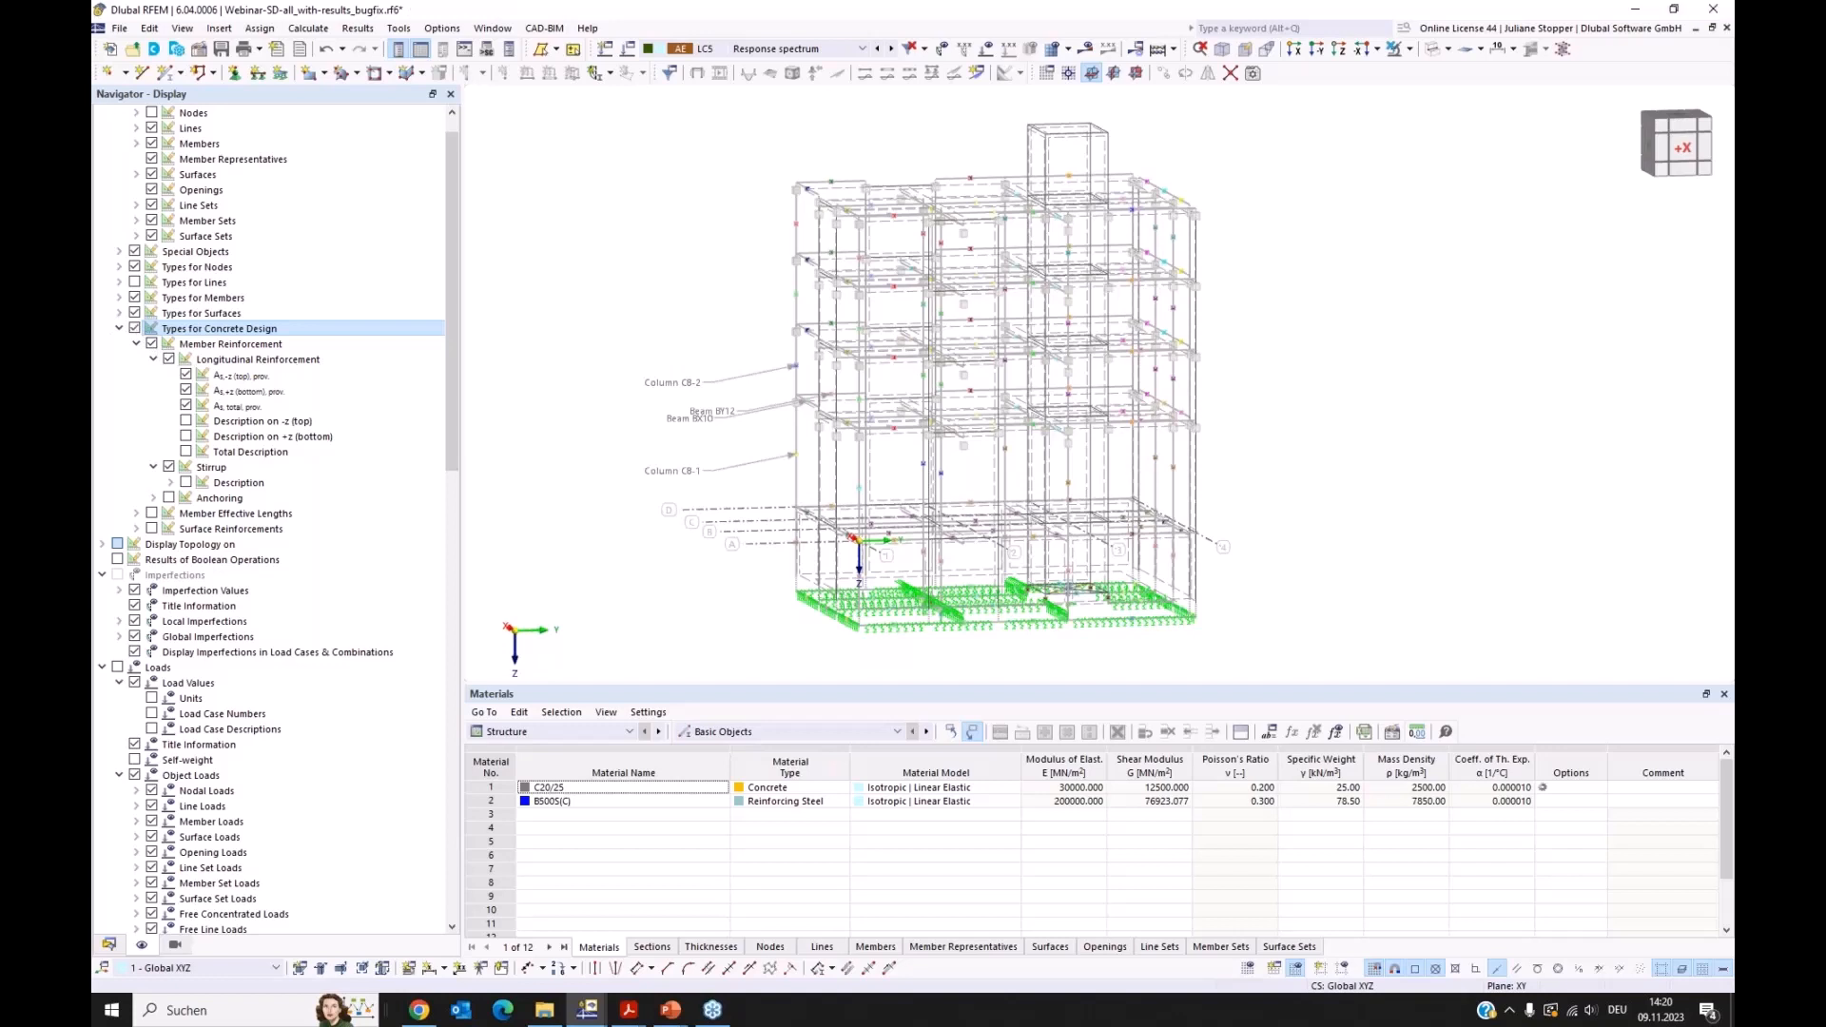
middle_click_drag(703, 555, 1082, 543, "ctrl")
middle_click_drag(1276, 458, 1182, 430, "ctrl")
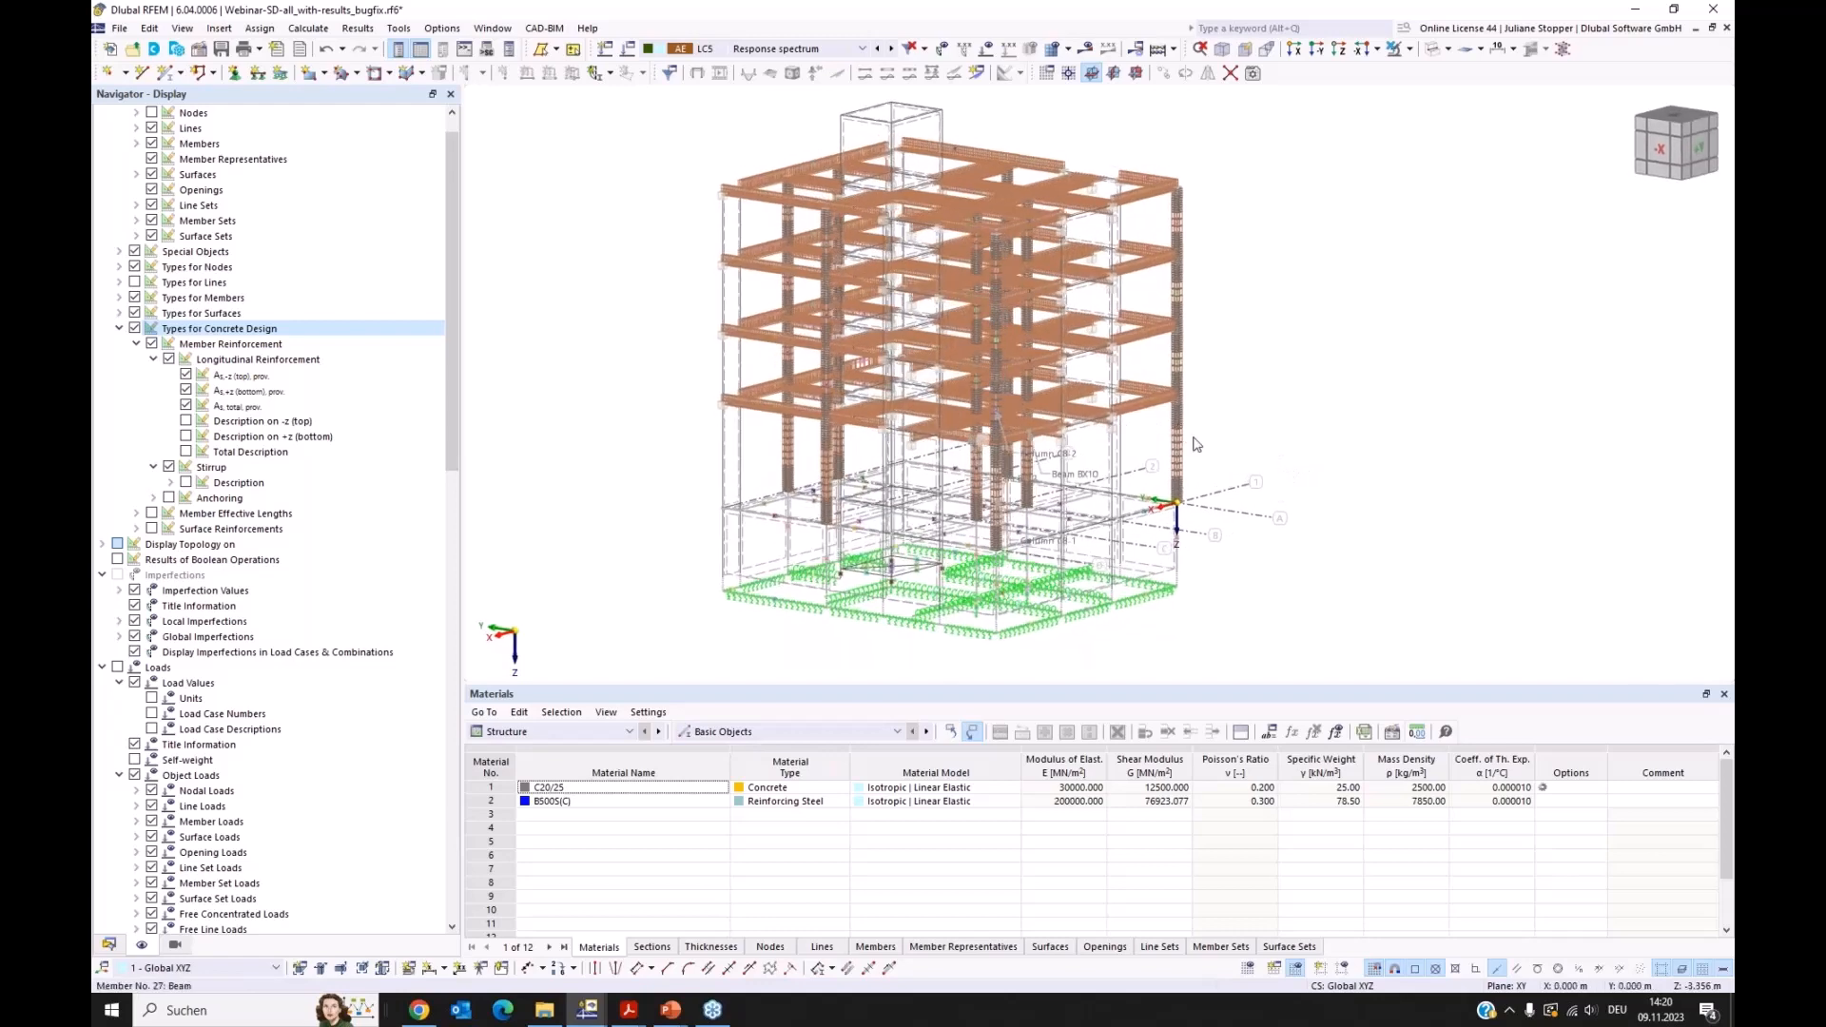
scroll(818, 534, "up", 3)
middle_click_drag(994, 528, 1153, 457, "ctrl")
scroll(1154, 456, "up", 3)
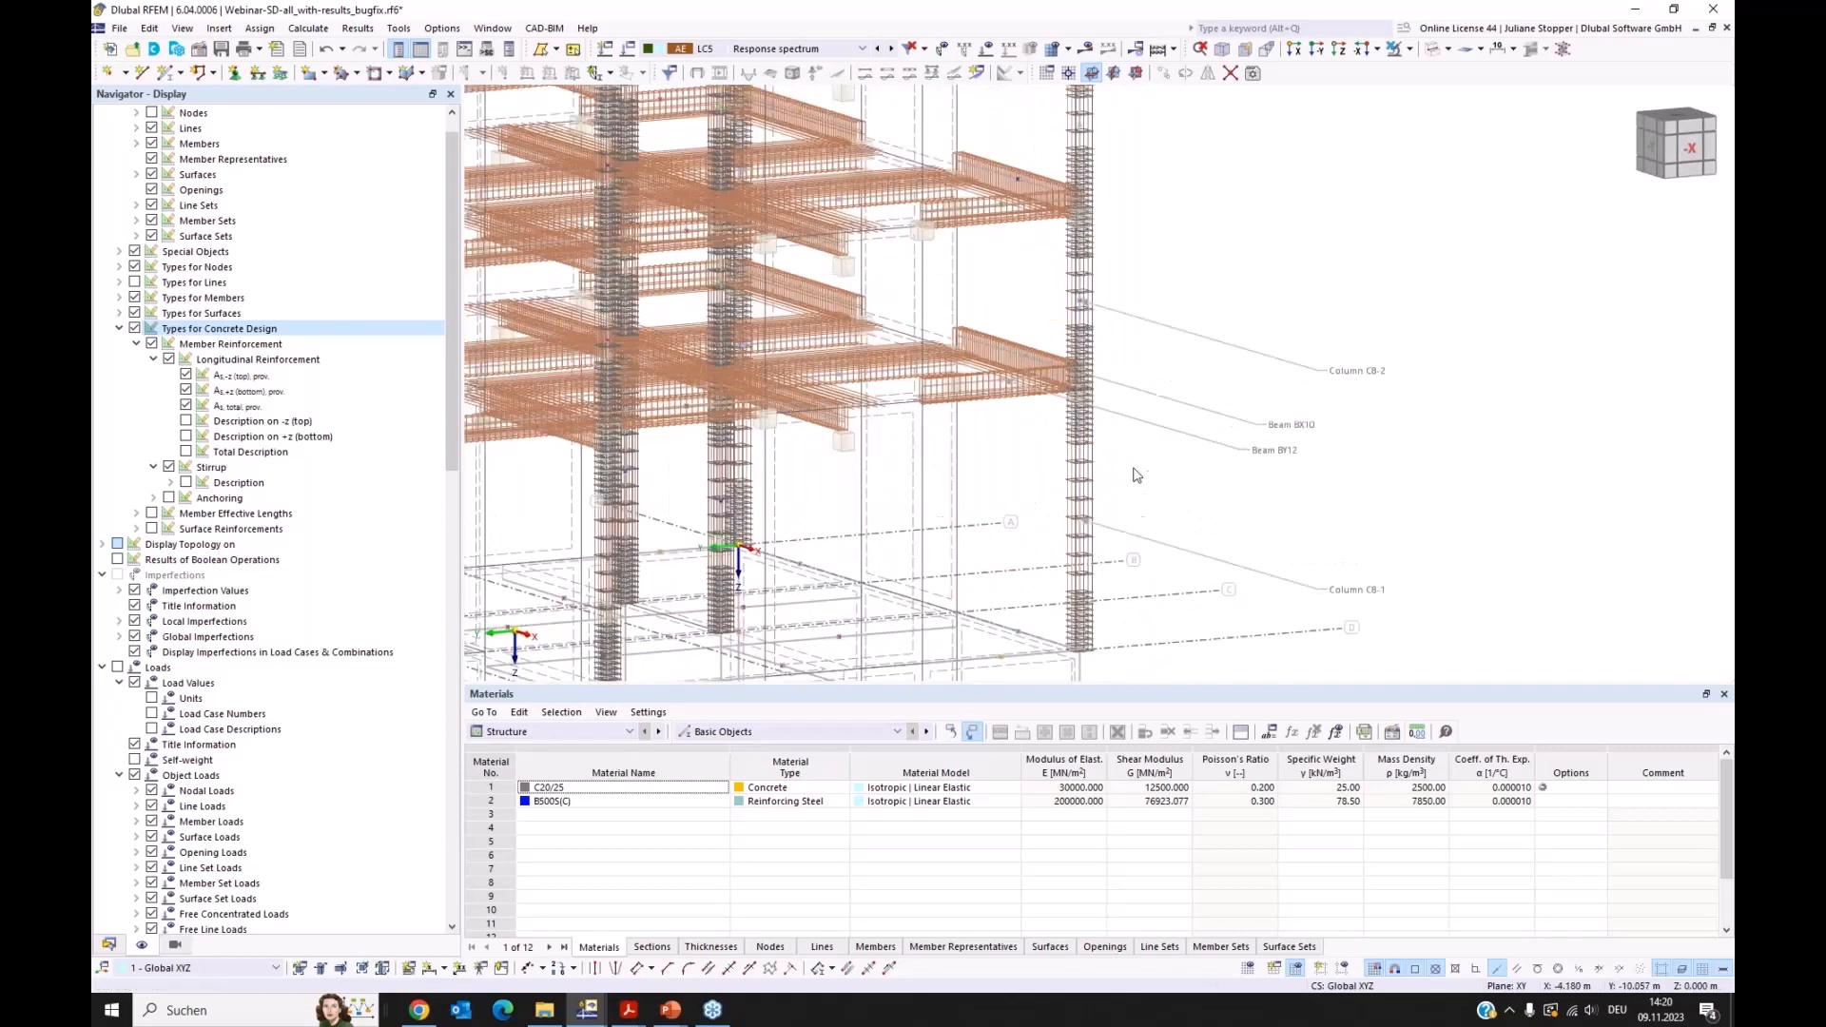
Step: Open the edge column between the two upper floor beams for editing and review its longitudinal and shear reinforcement
middle_click_drag(1114, 362, 1100, 367)
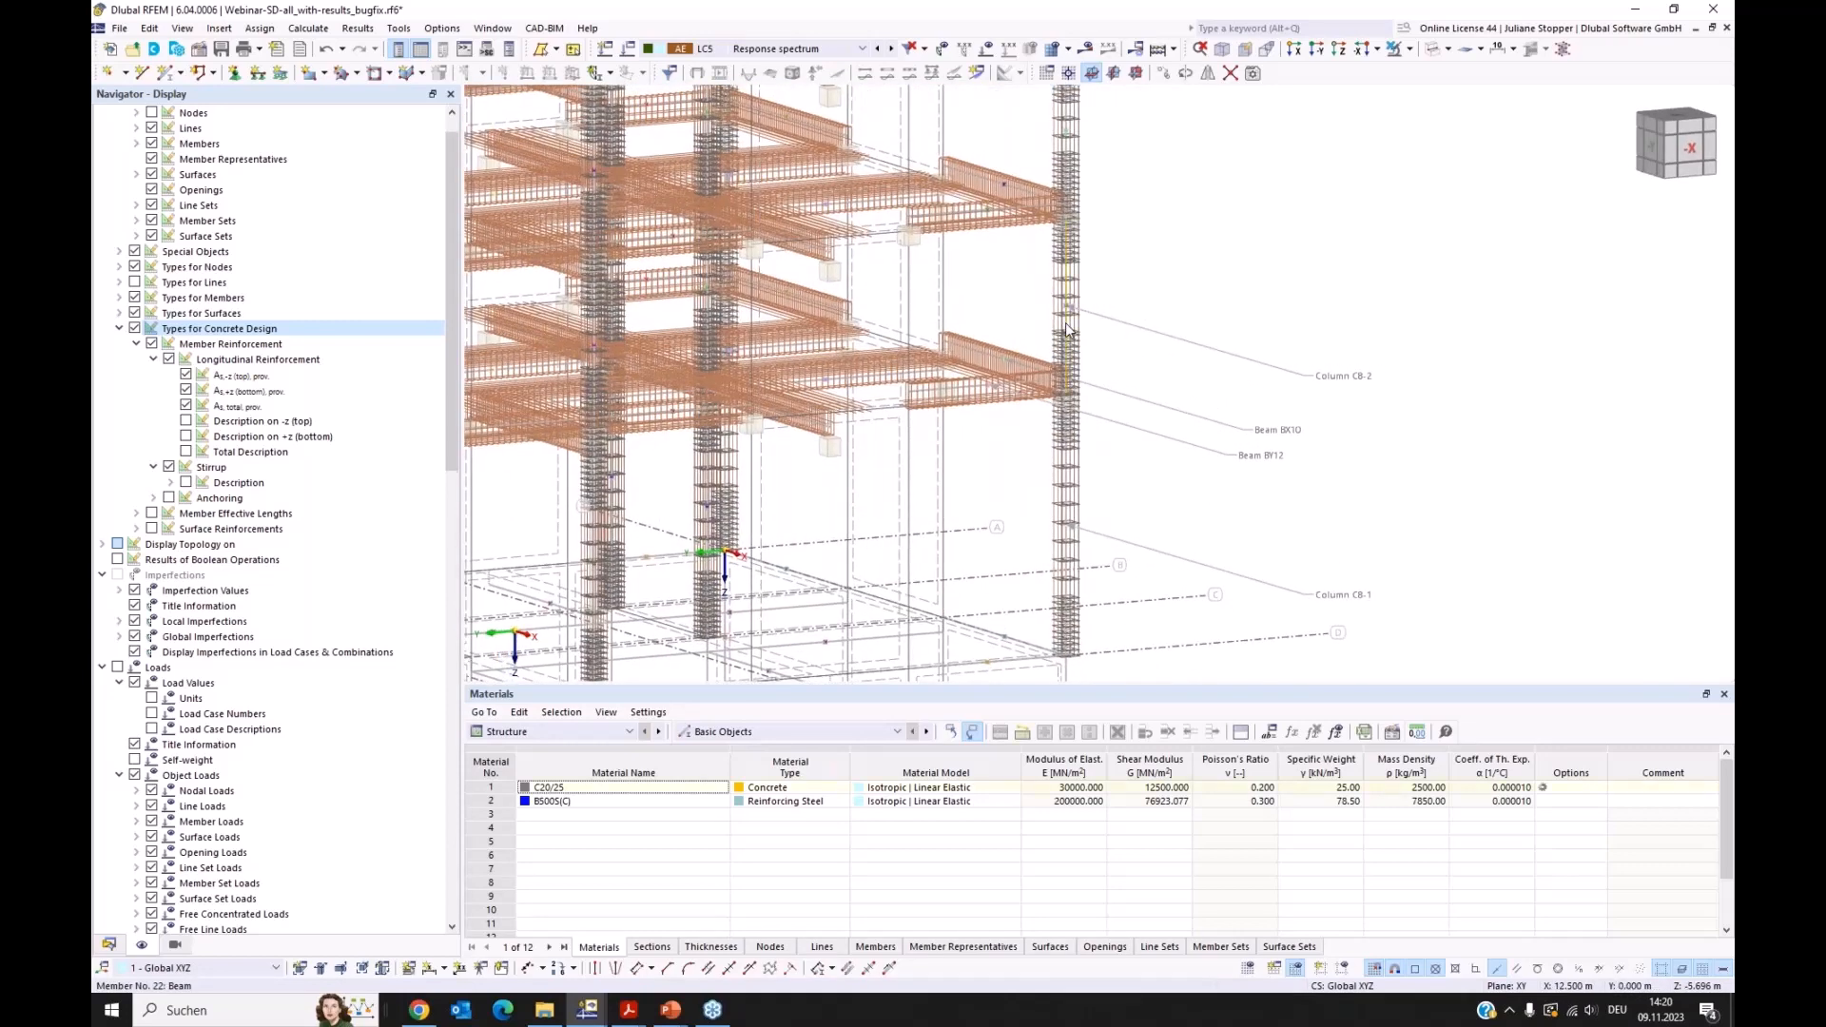
right_click(1066, 330)
mouse_move(1383, 380)
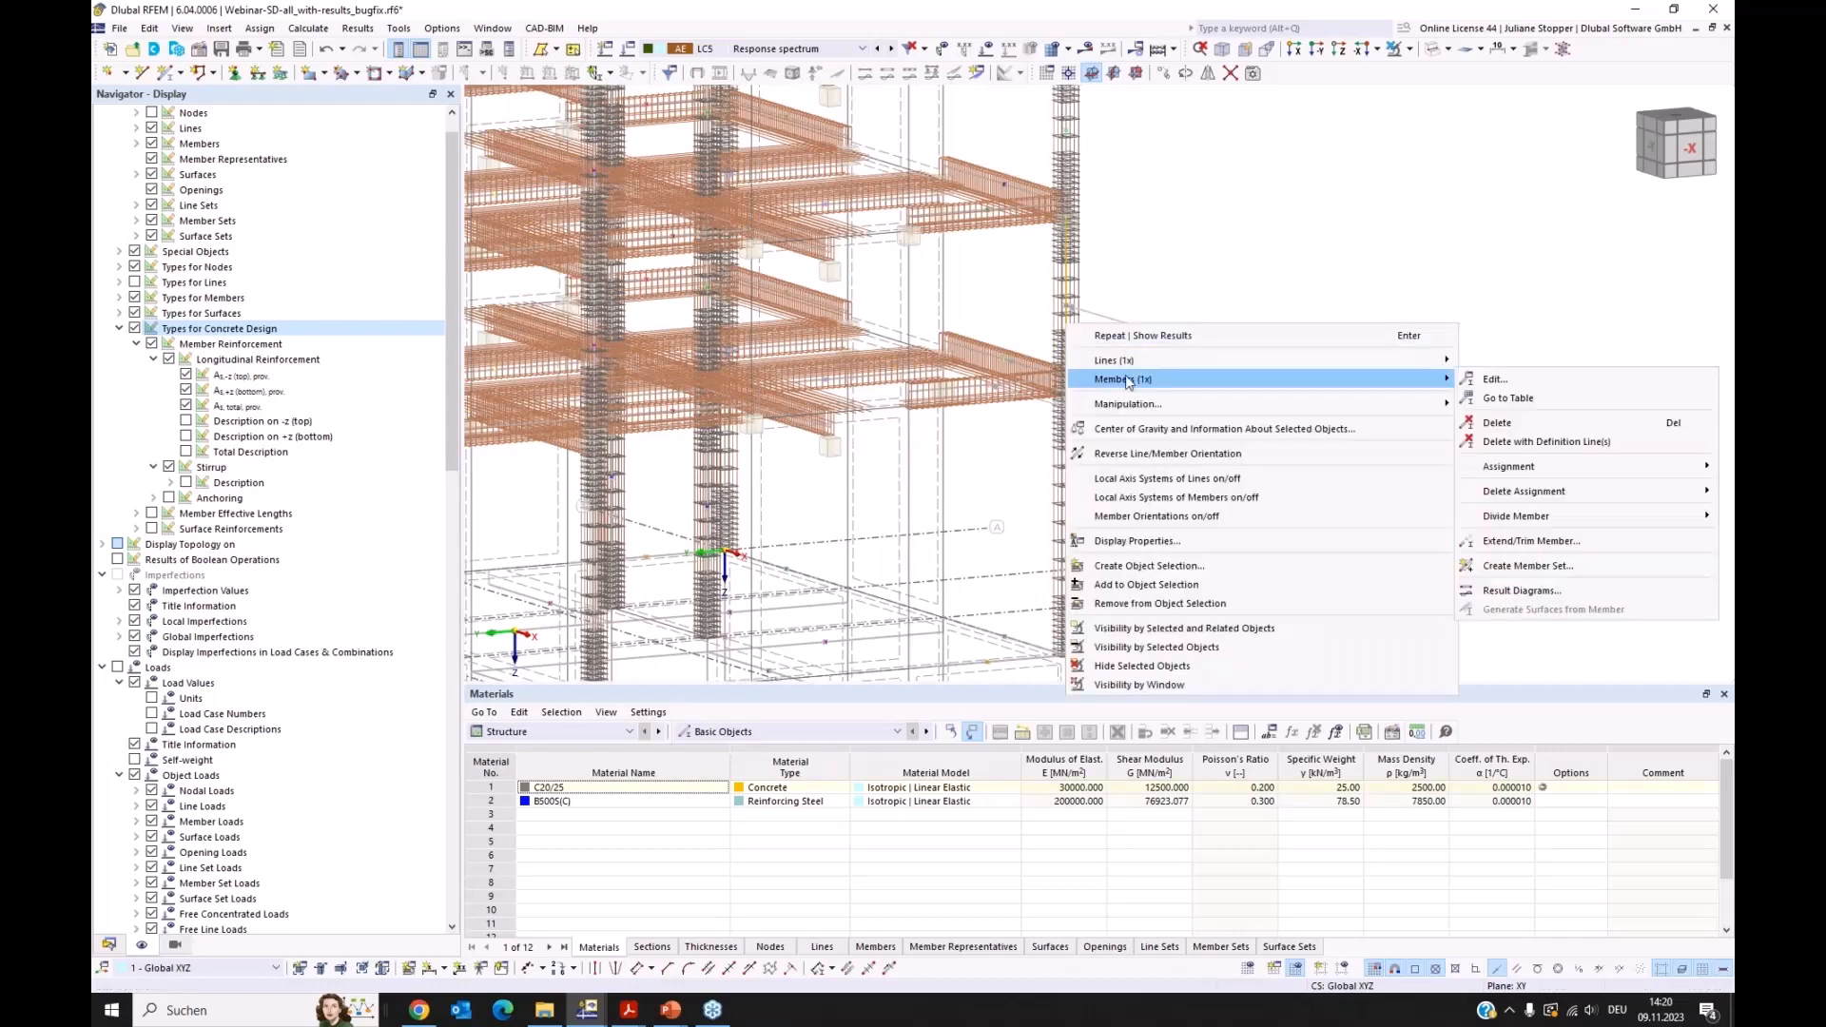
left_click(1488, 378)
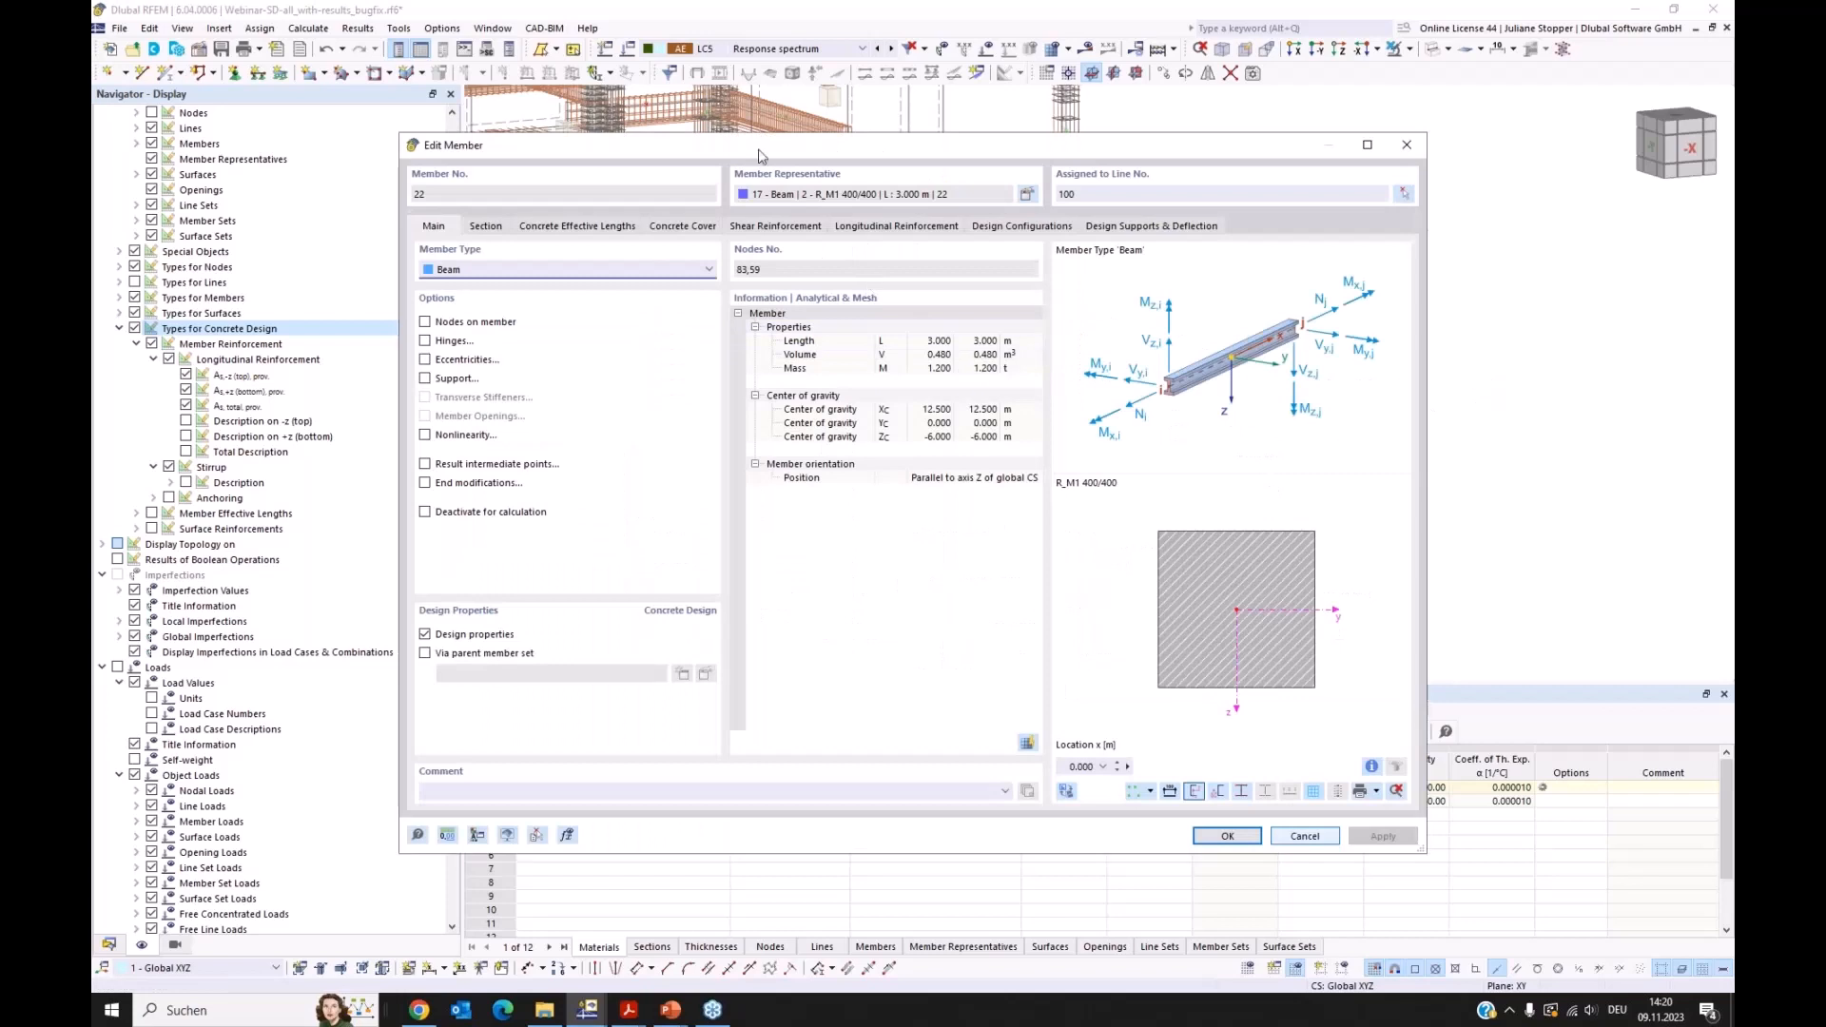
left_click_drag(883, 155, 850, 177)
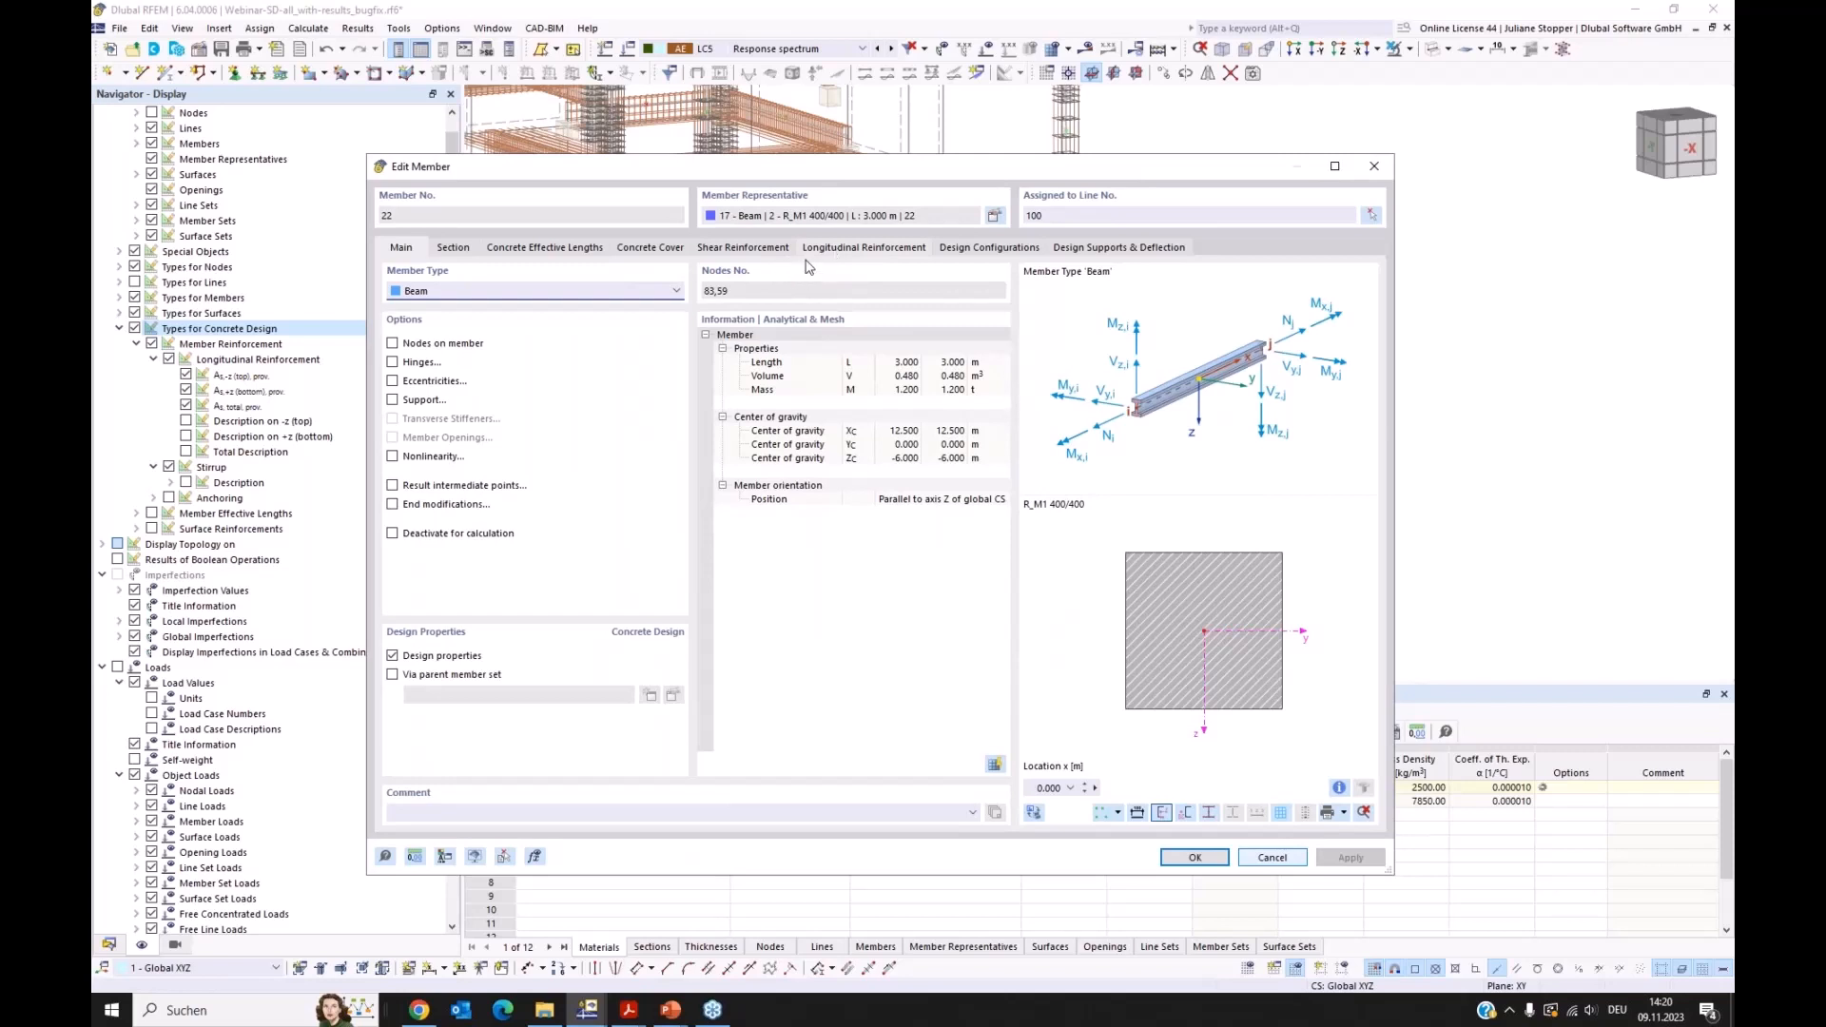
left_click(810, 250)
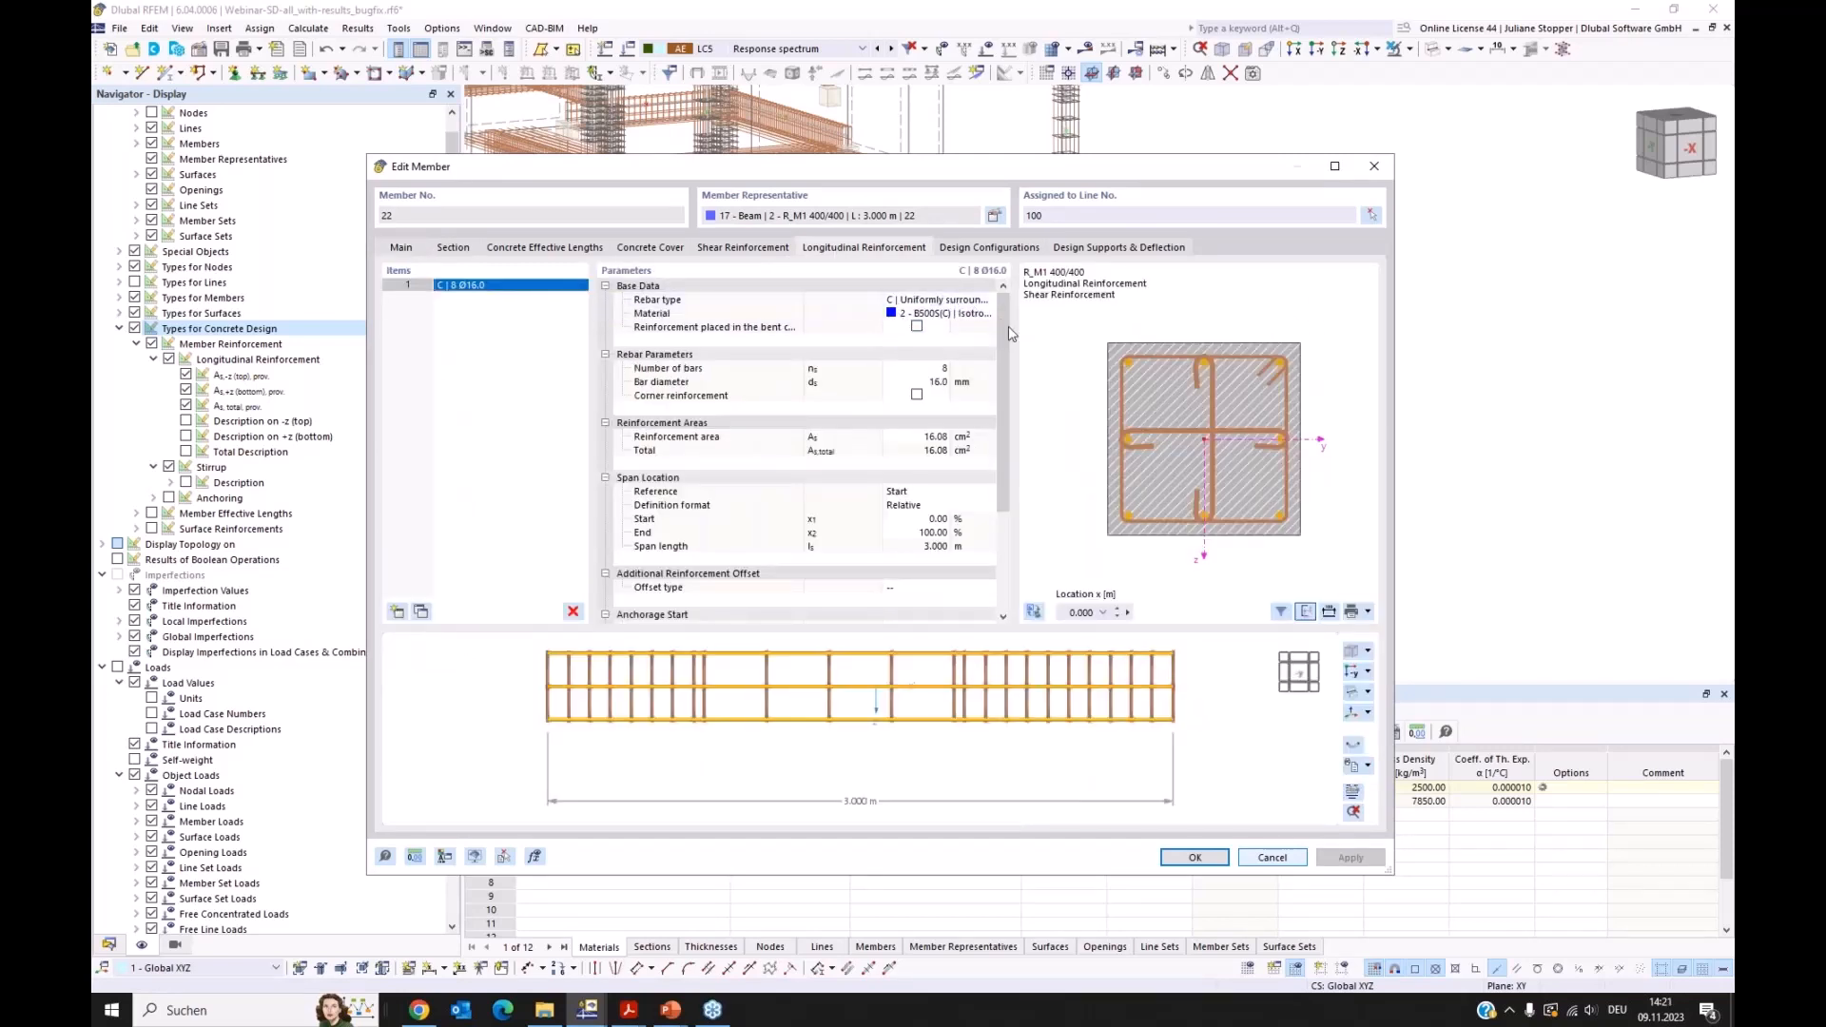
left_click(758, 249)
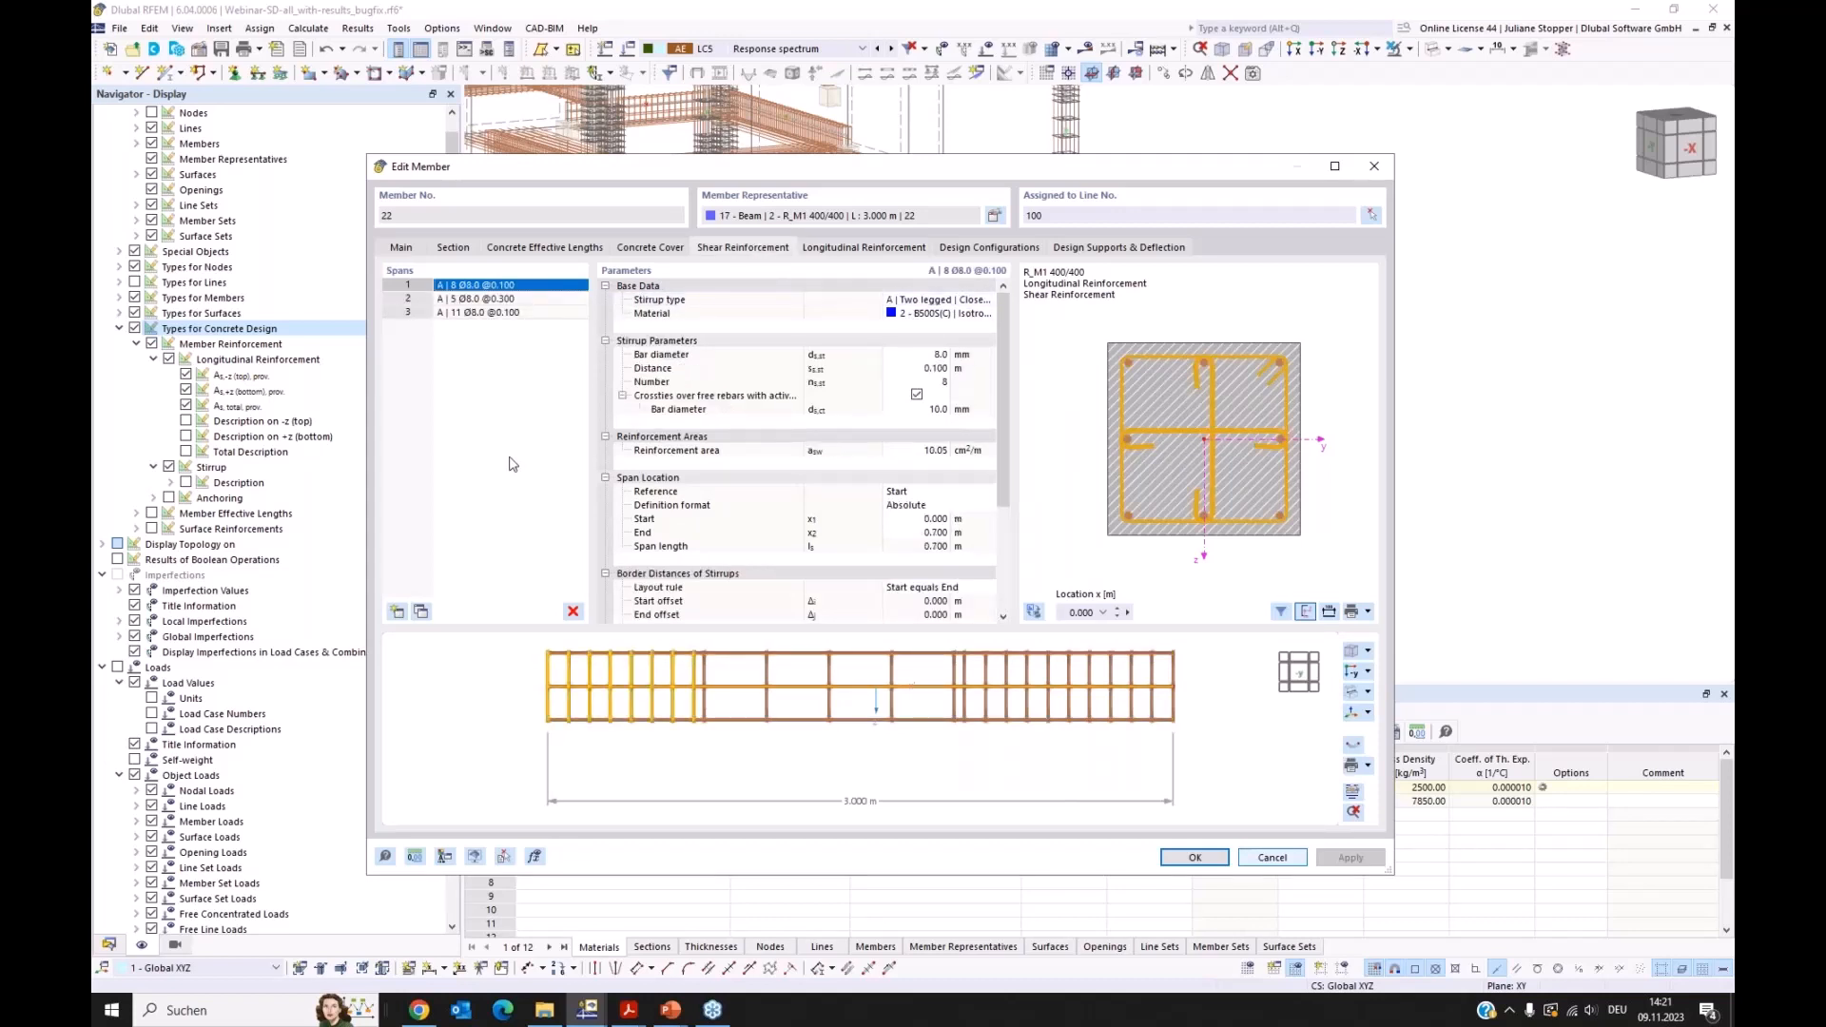
Step: Turn the crossties over free rebars off and on again for the first stirrup span, and toggle individual crossties in the section
left_click(918, 398)
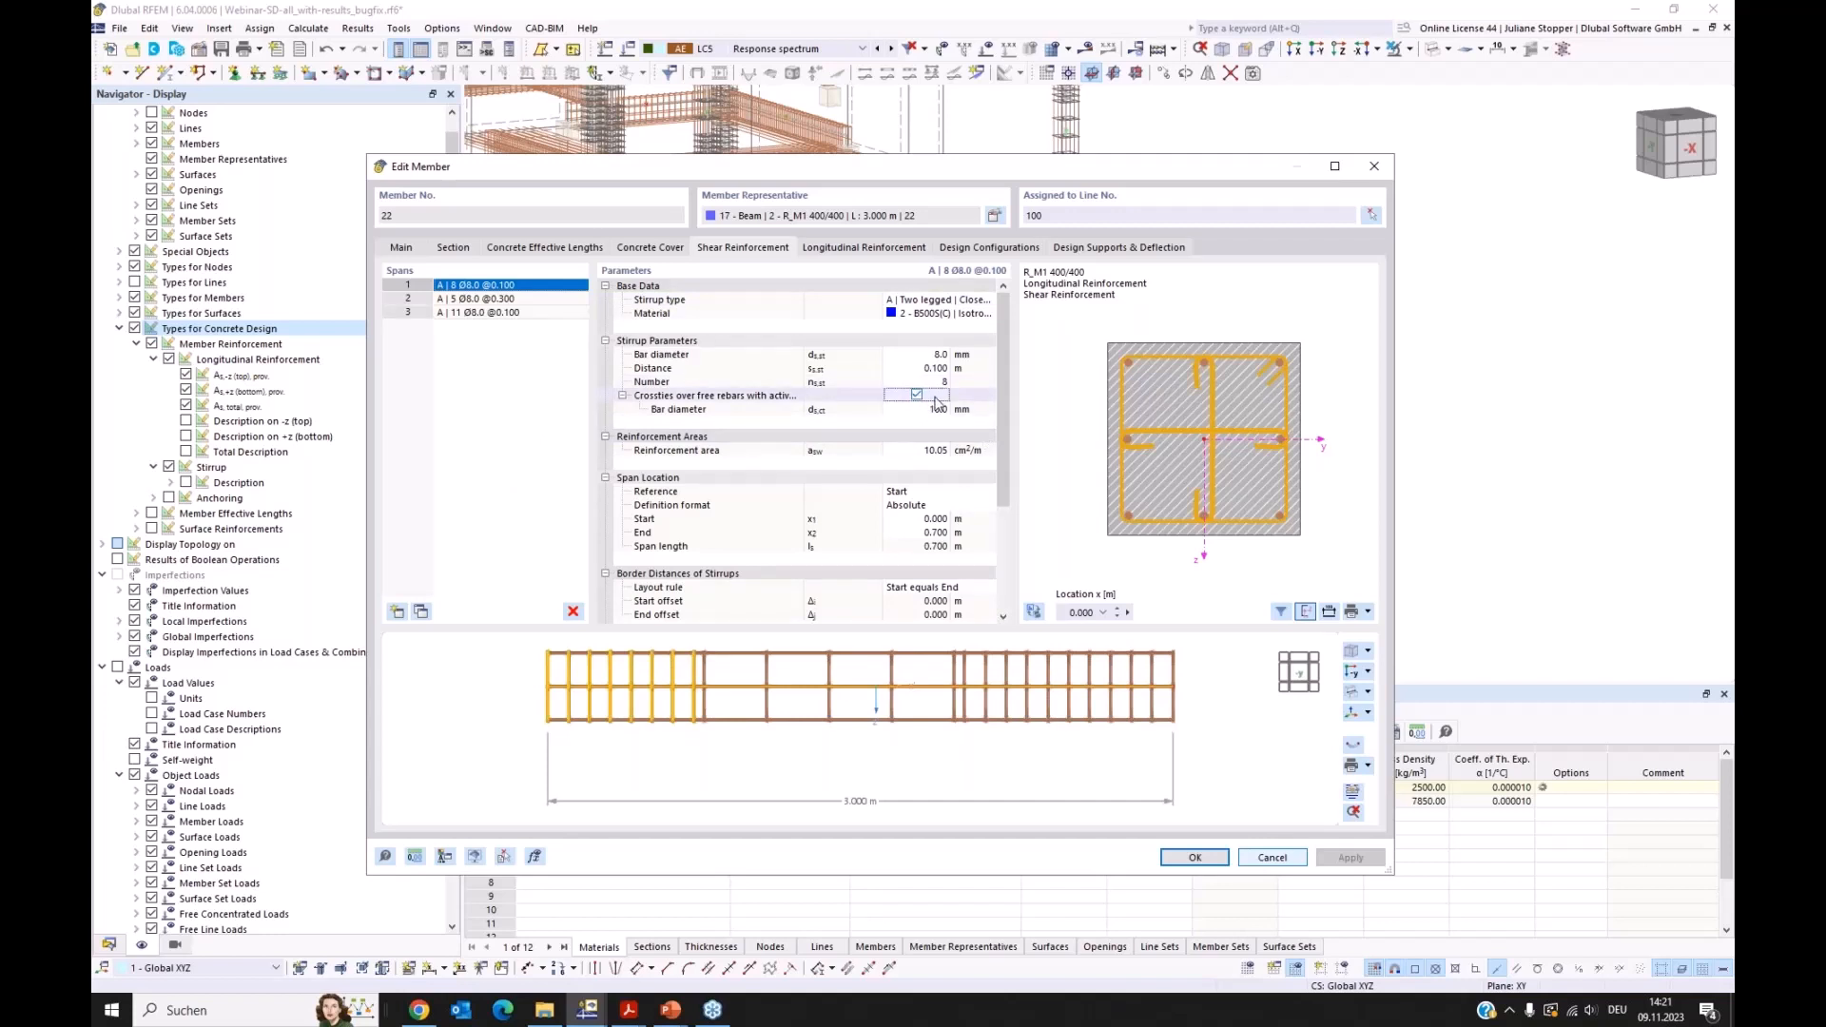
left_click(937, 400)
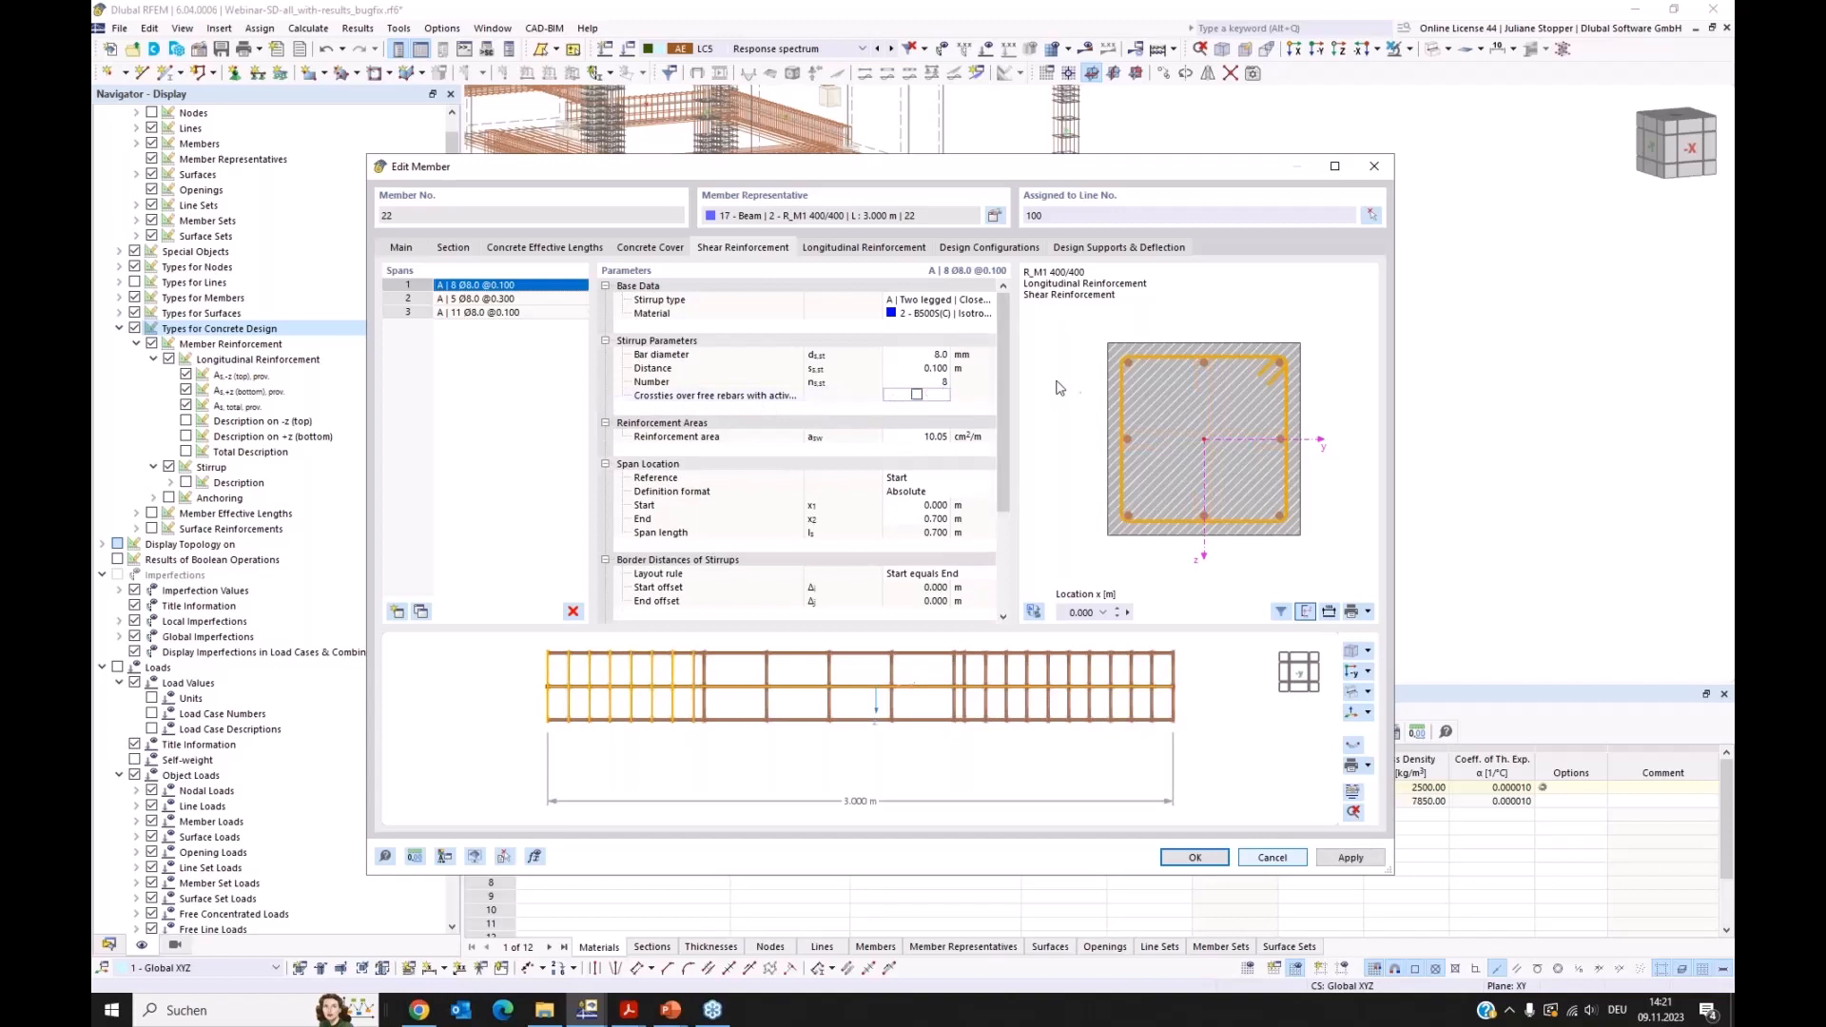
key("space")
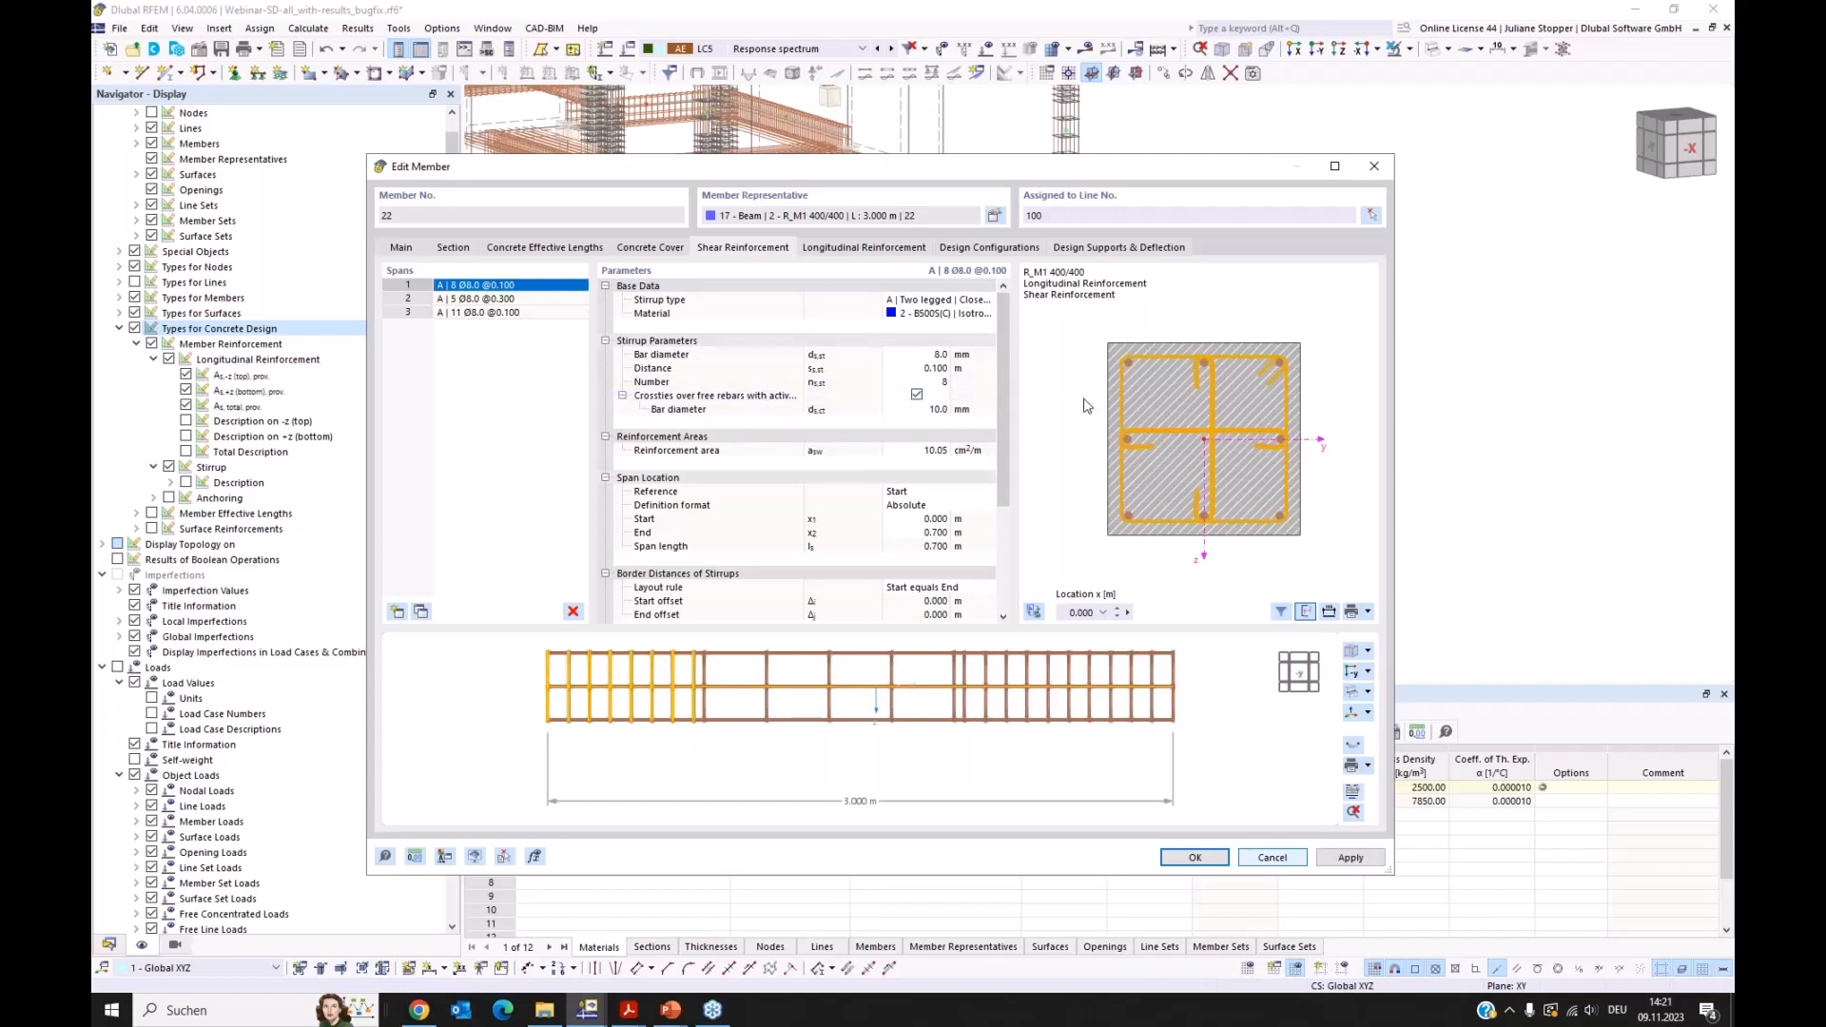
left_click(1200, 375)
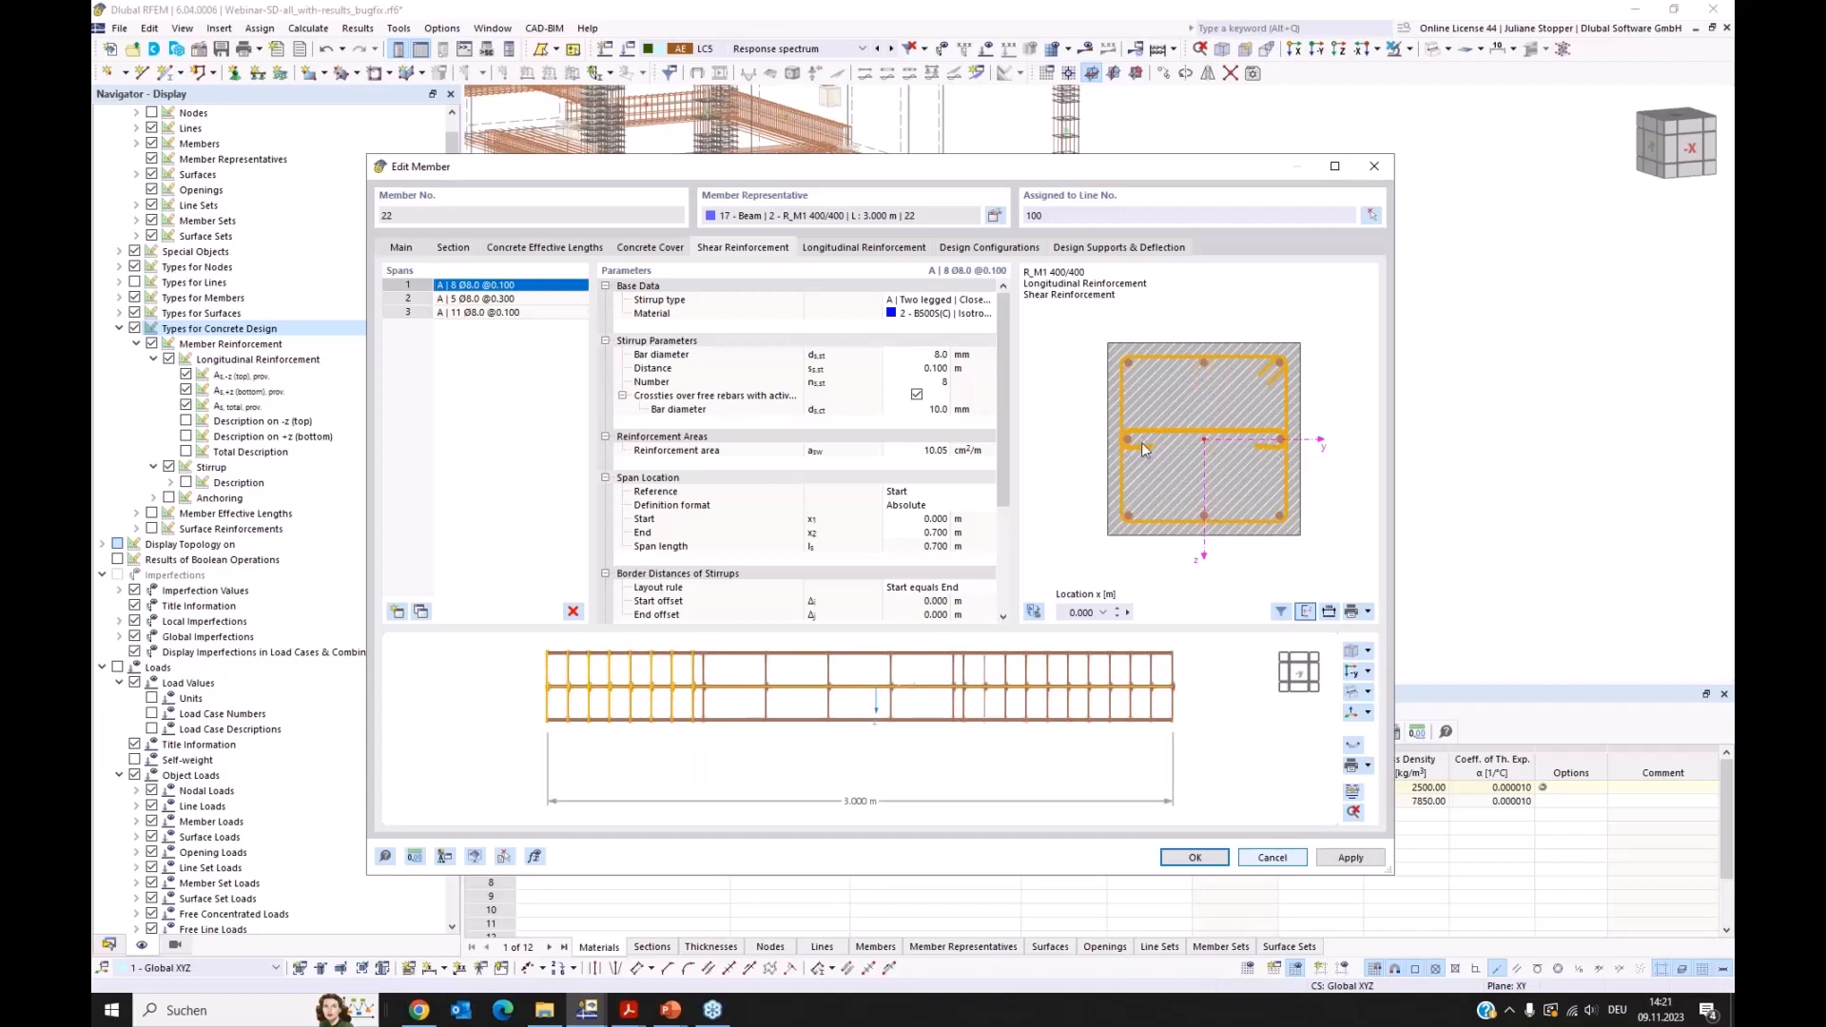
left_click(1206, 510)
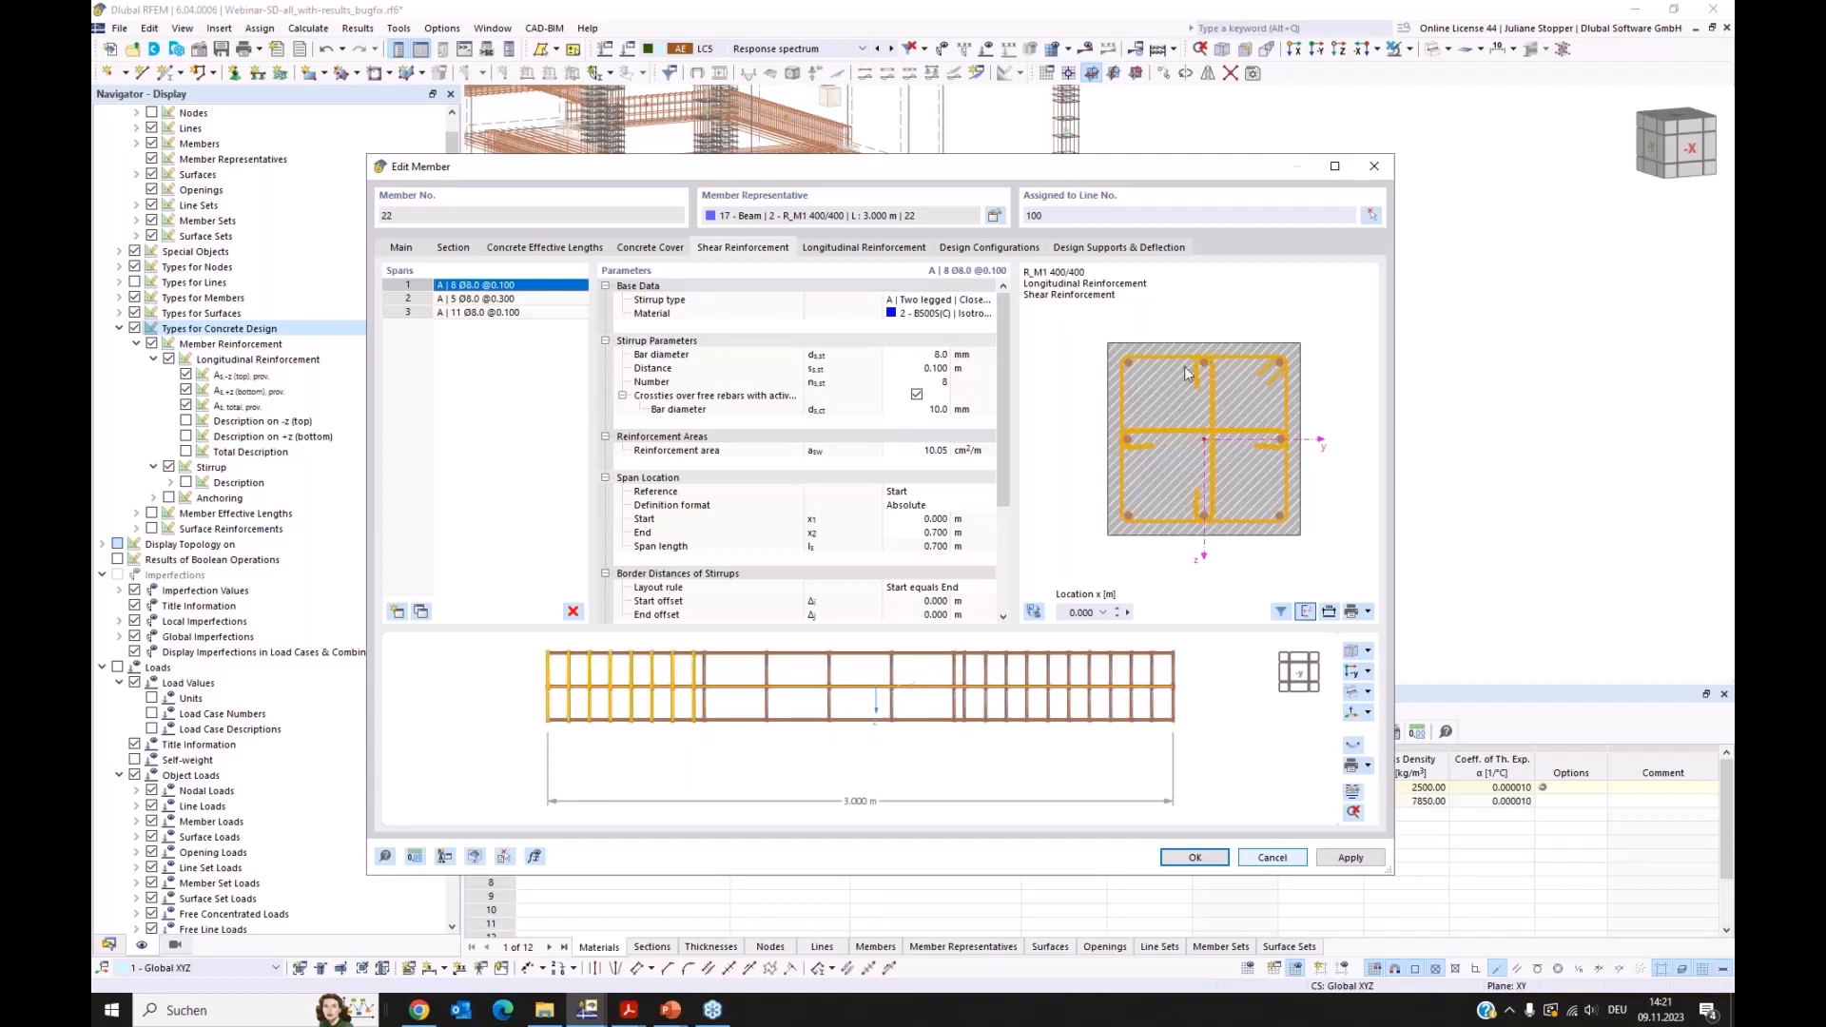
left_click(1151, 445)
left_click(1115, 449)
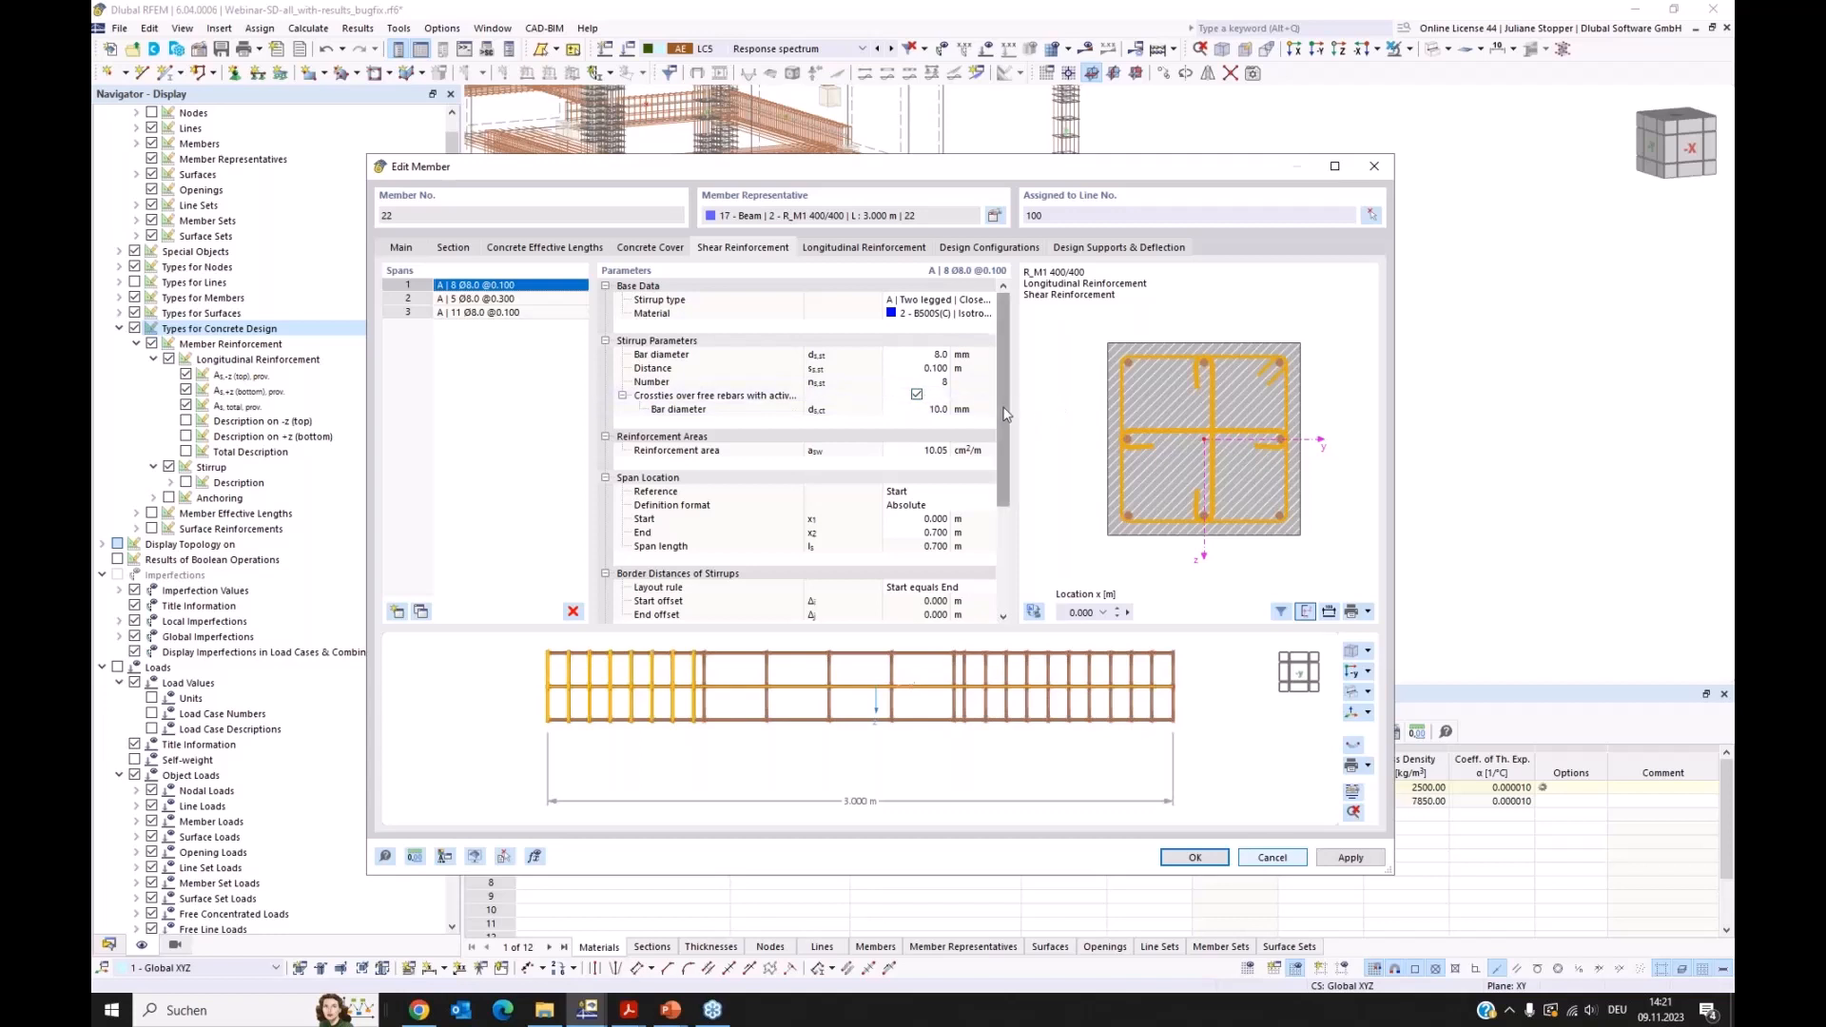
Step: Open the column's Reinforcement Layout and examine the drawing while toggling its reinforcement displays off and on
left_click(868, 250)
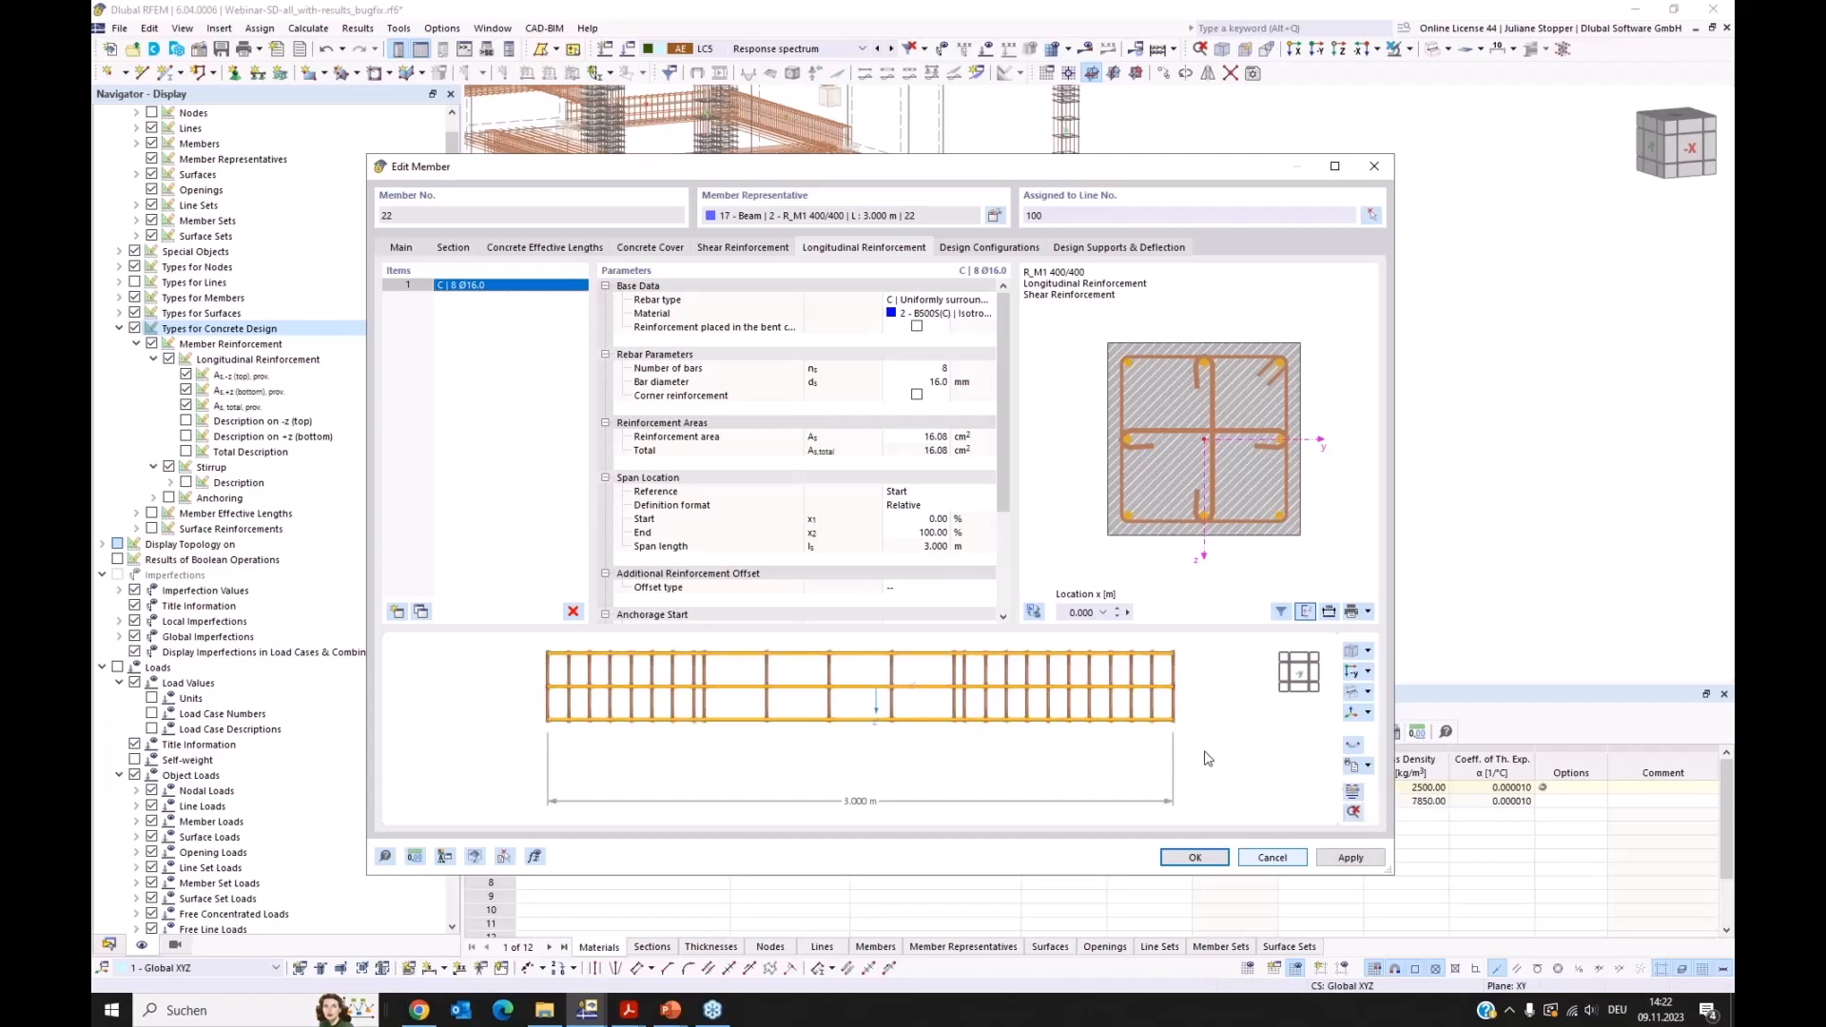
left_click(1355, 799)
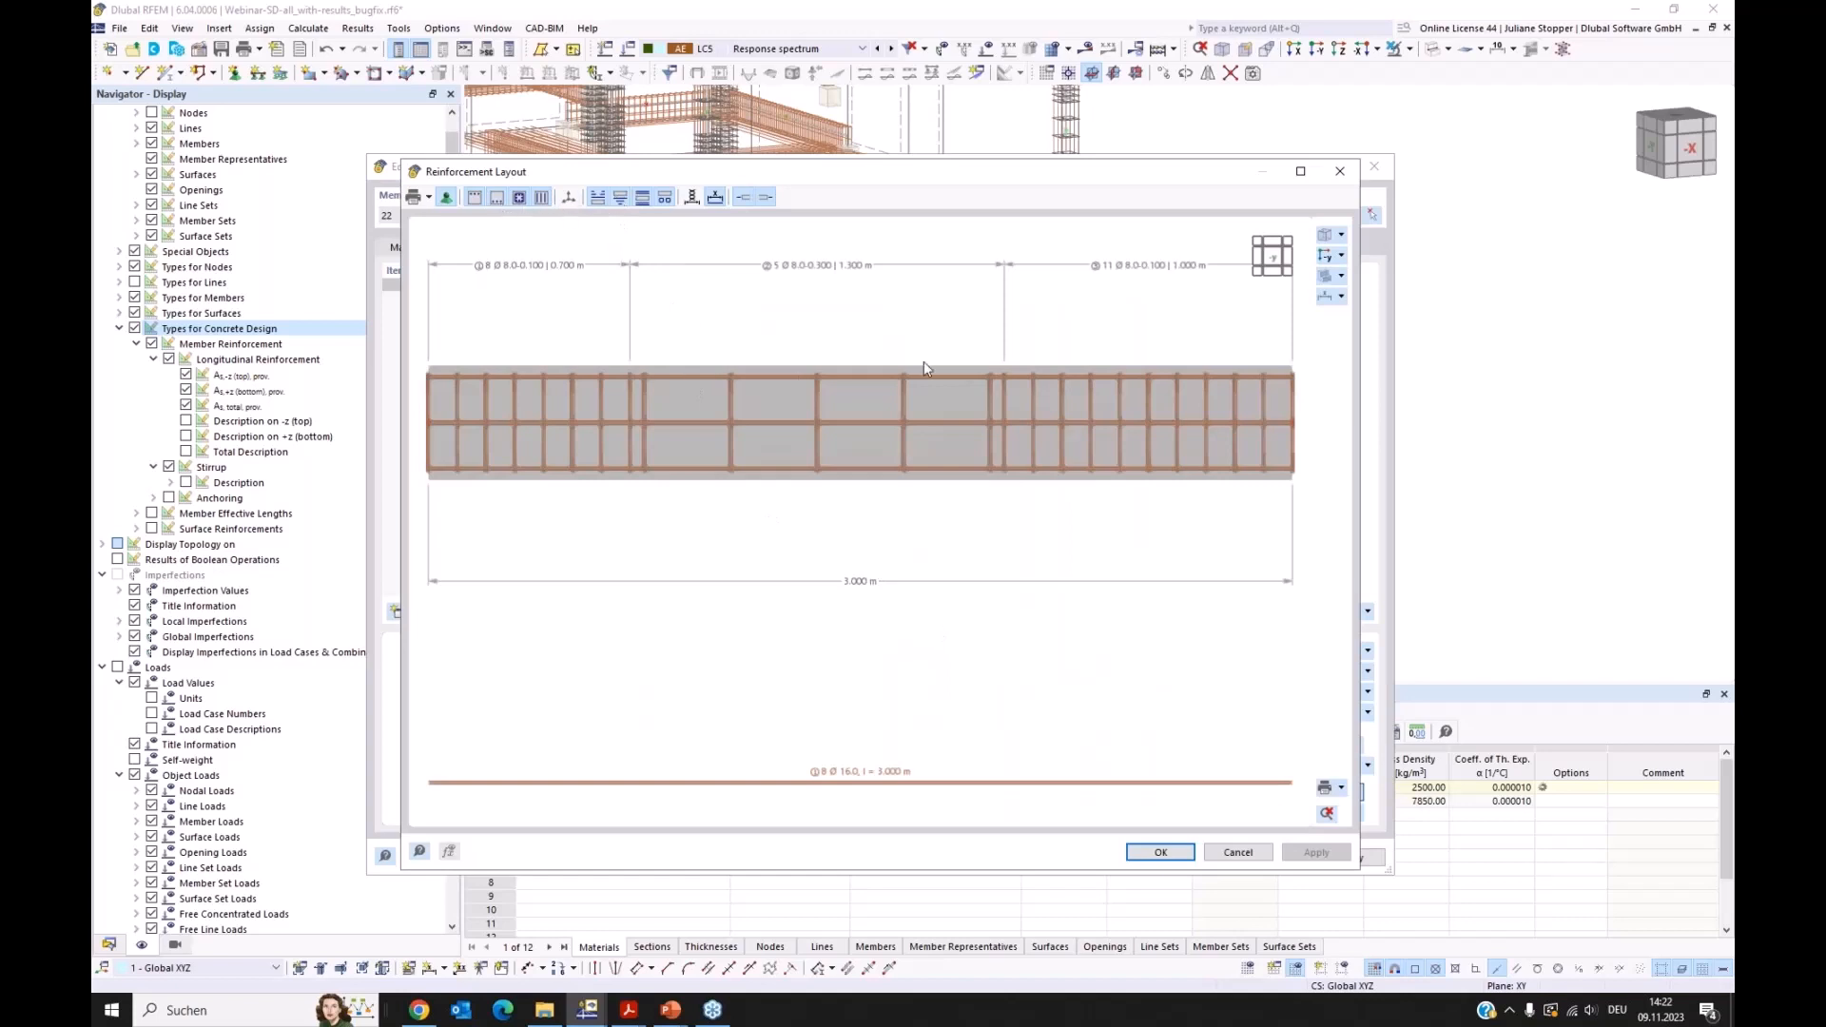
left_click(622, 198)
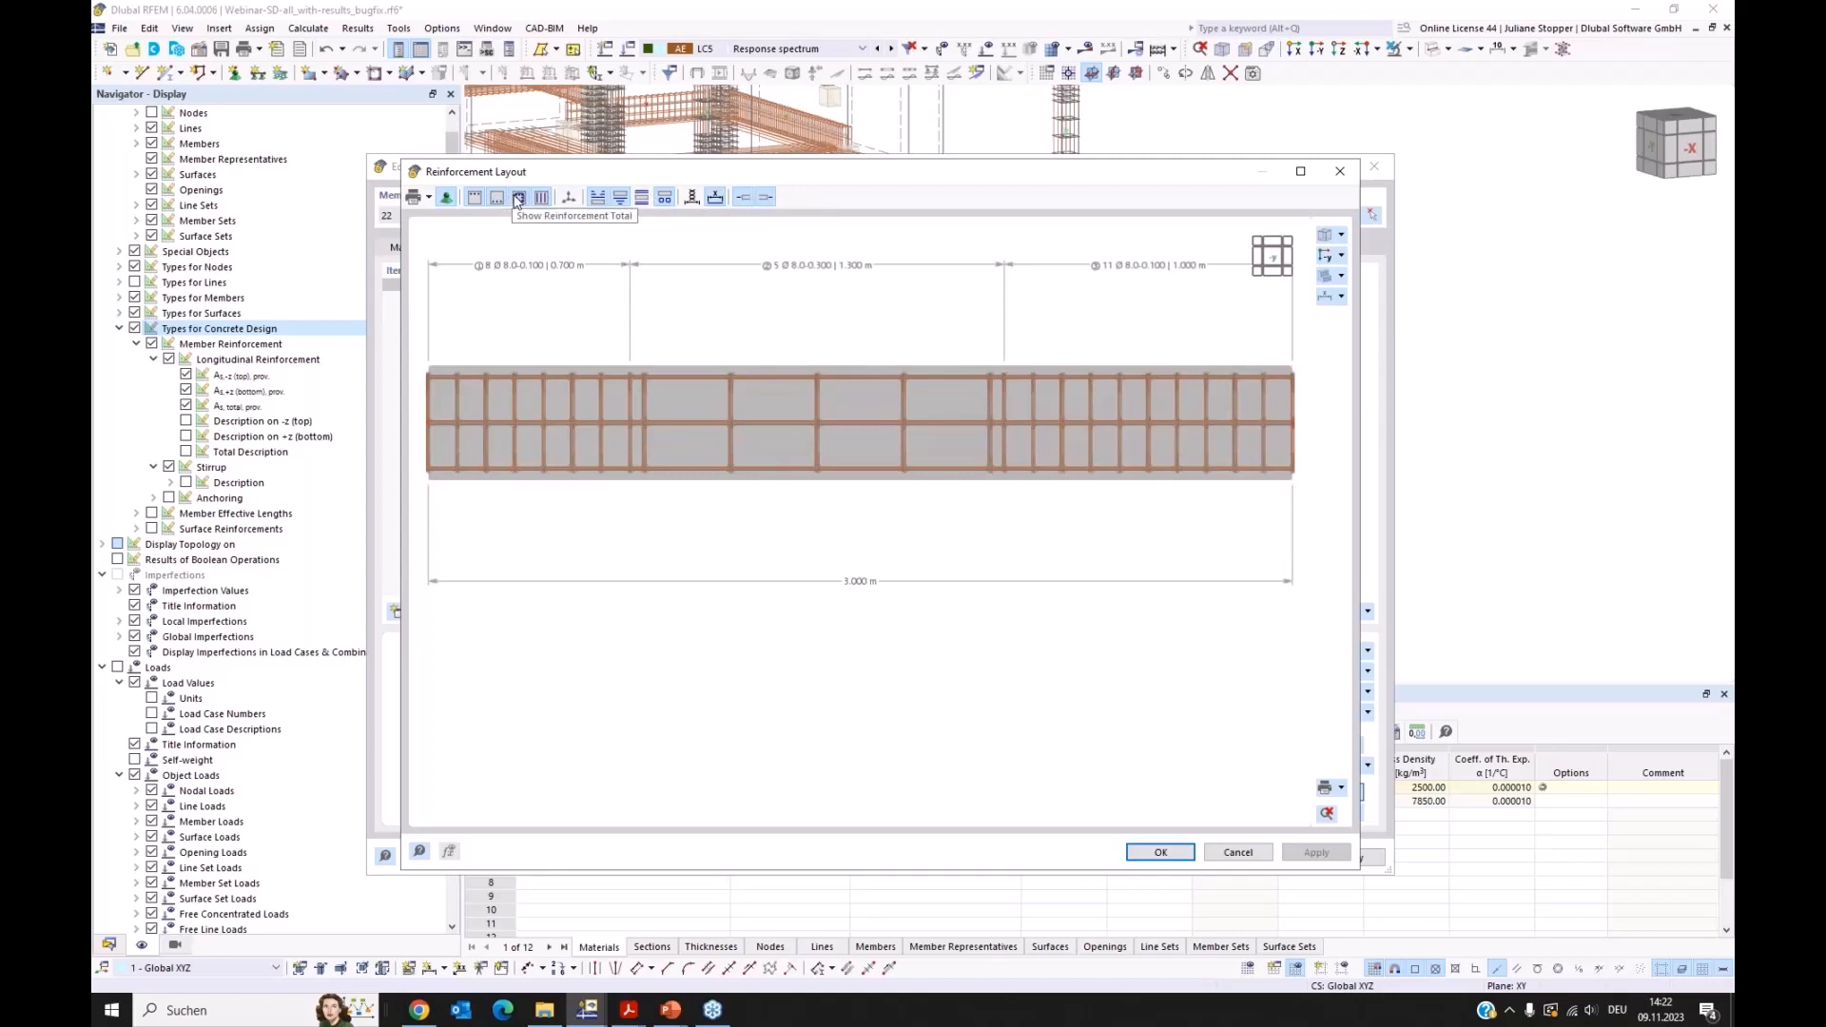
left_click(541, 197)
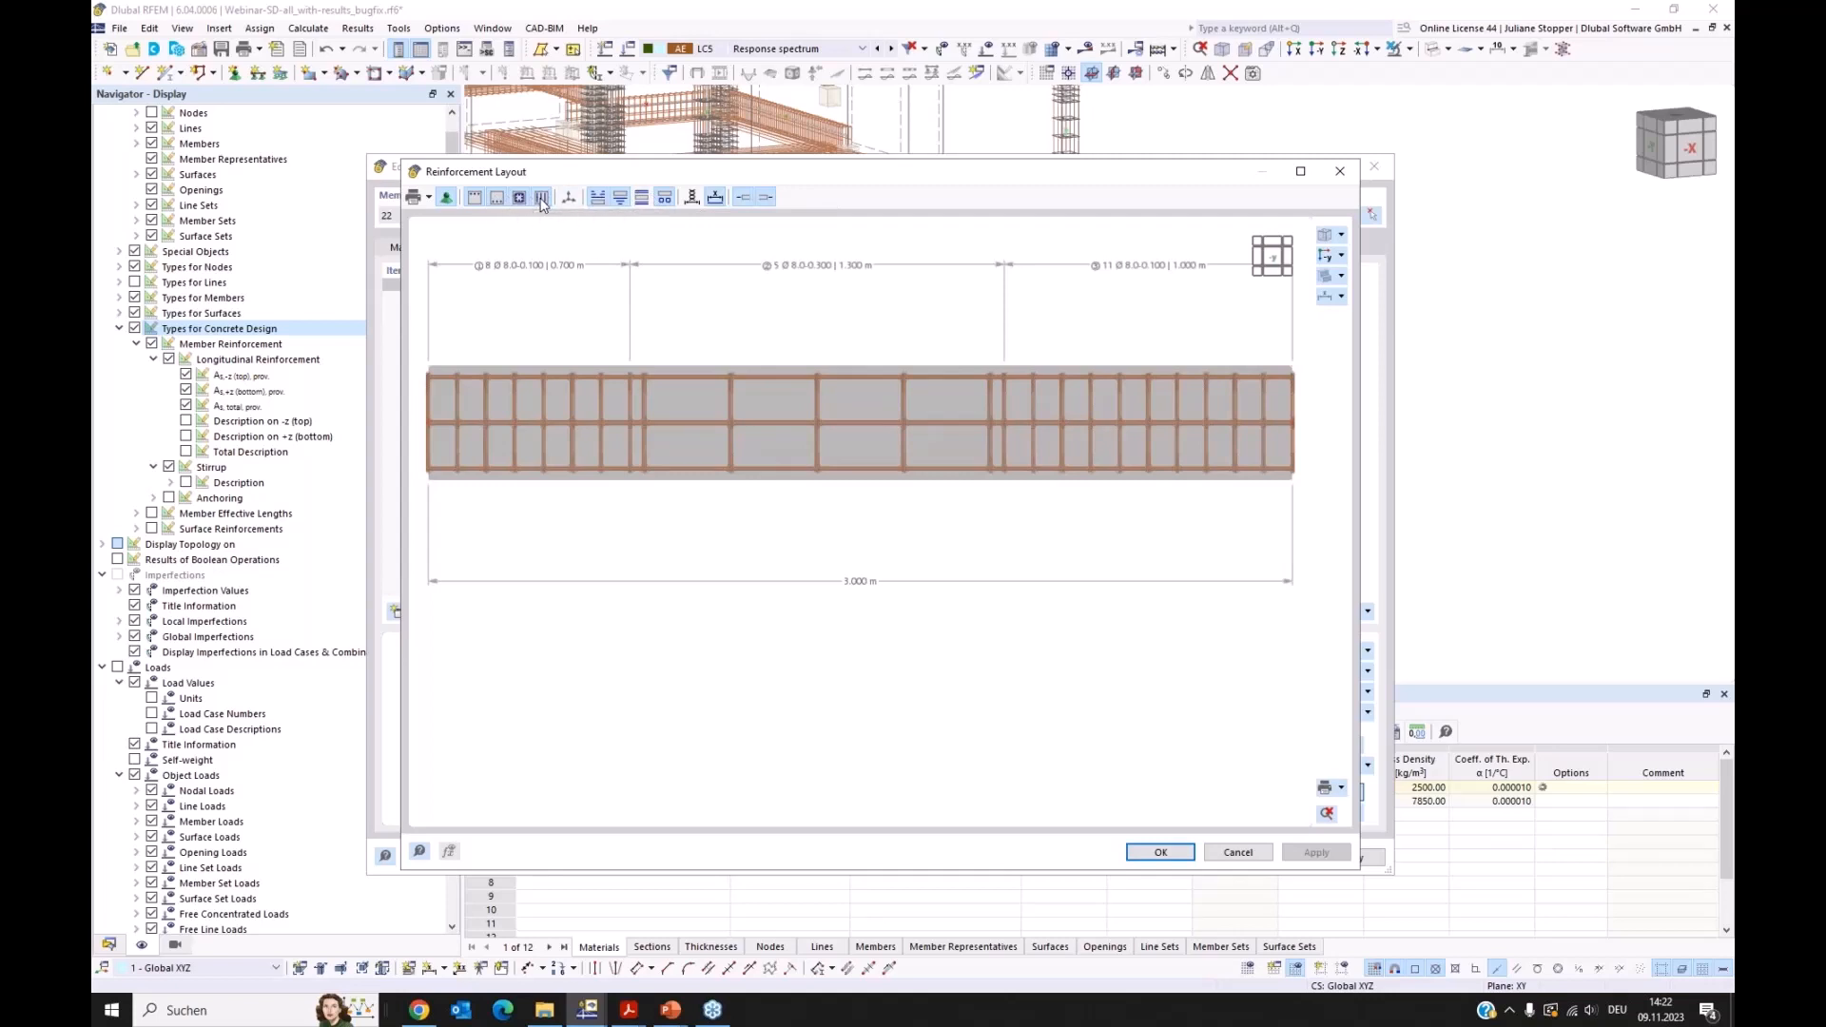
left_click(541, 199)
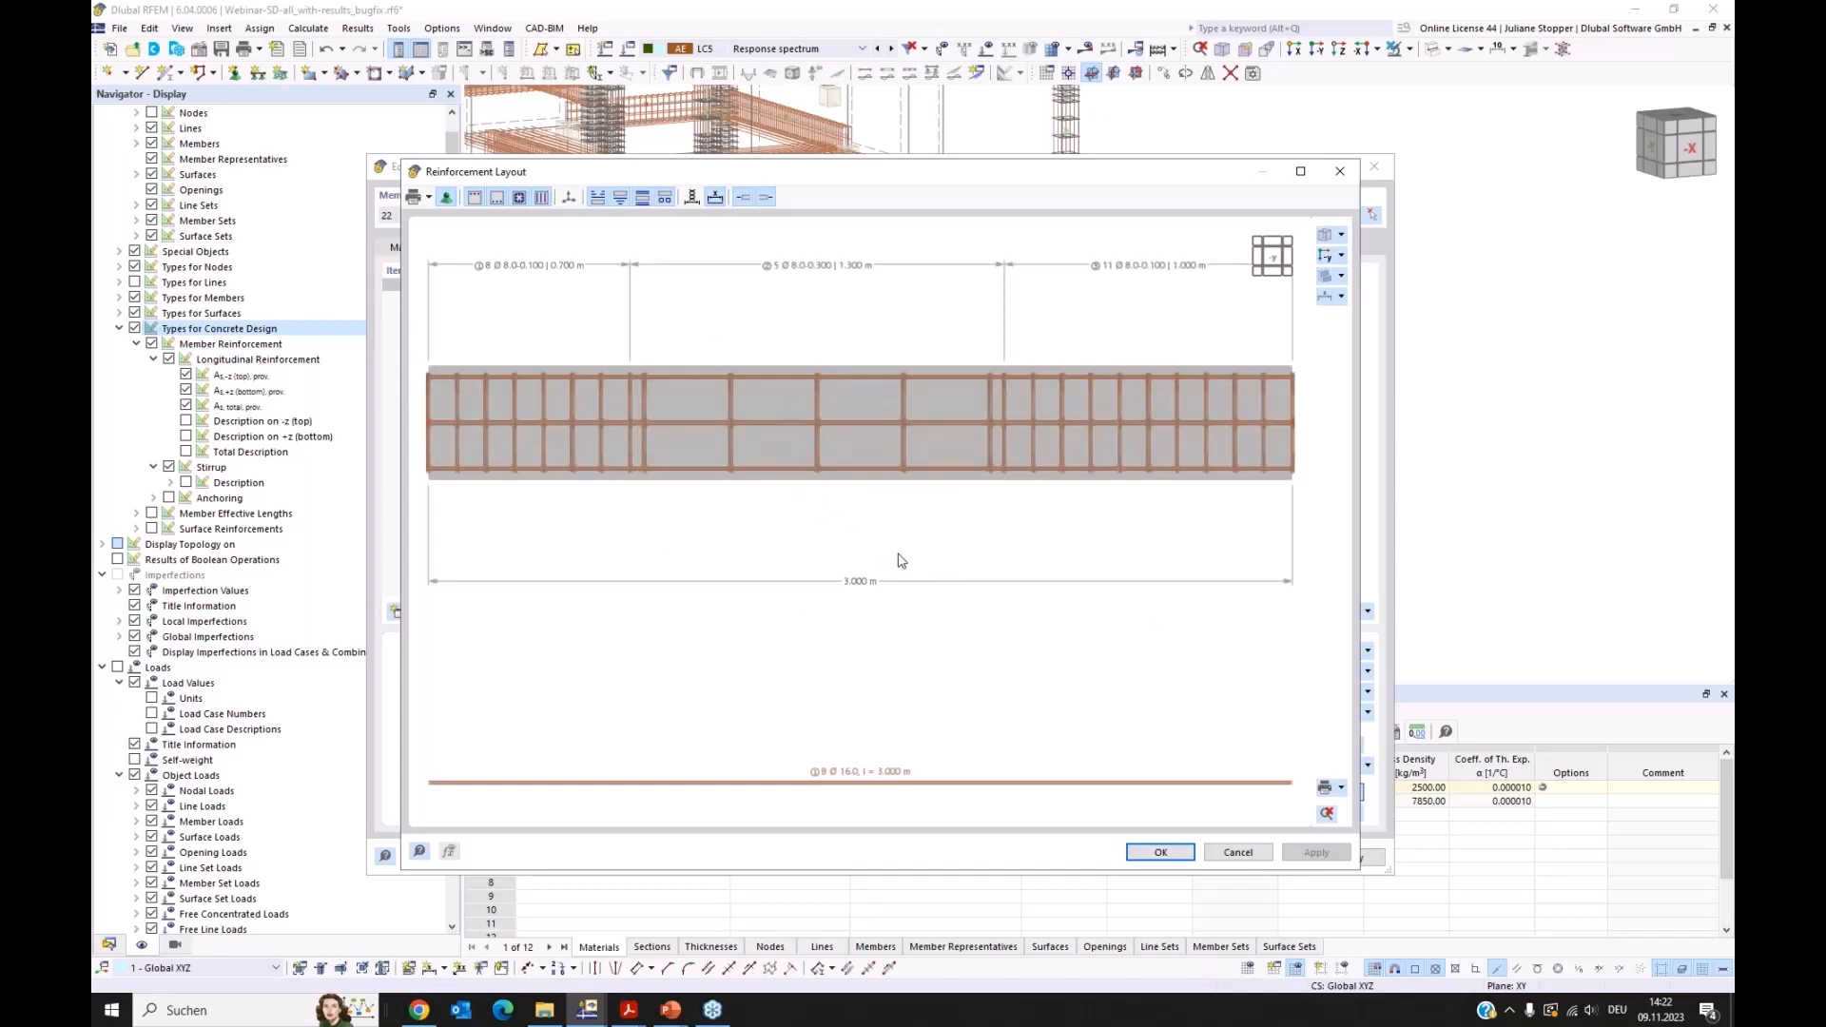
Step: Save the reinforcement layout graphic as a print template named Columns-2 and leave the column without applying changes
left_click(1342, 789)
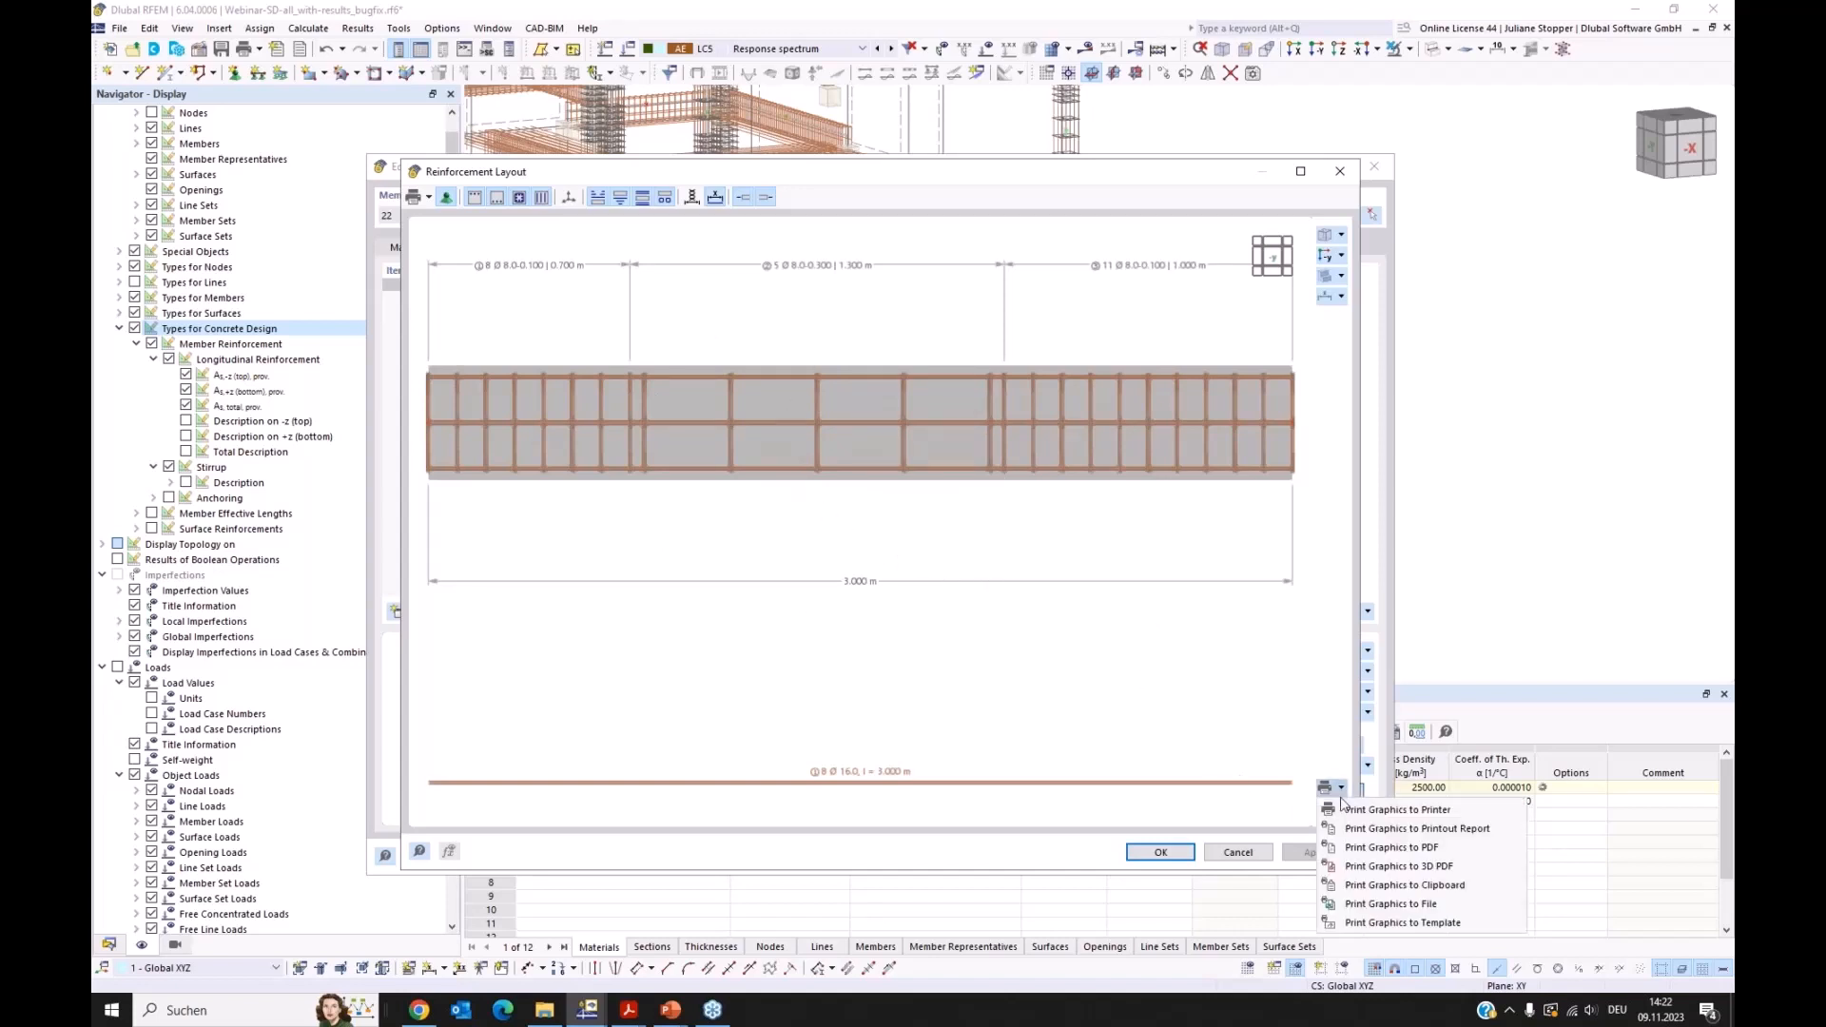
left_click(1417, 923)
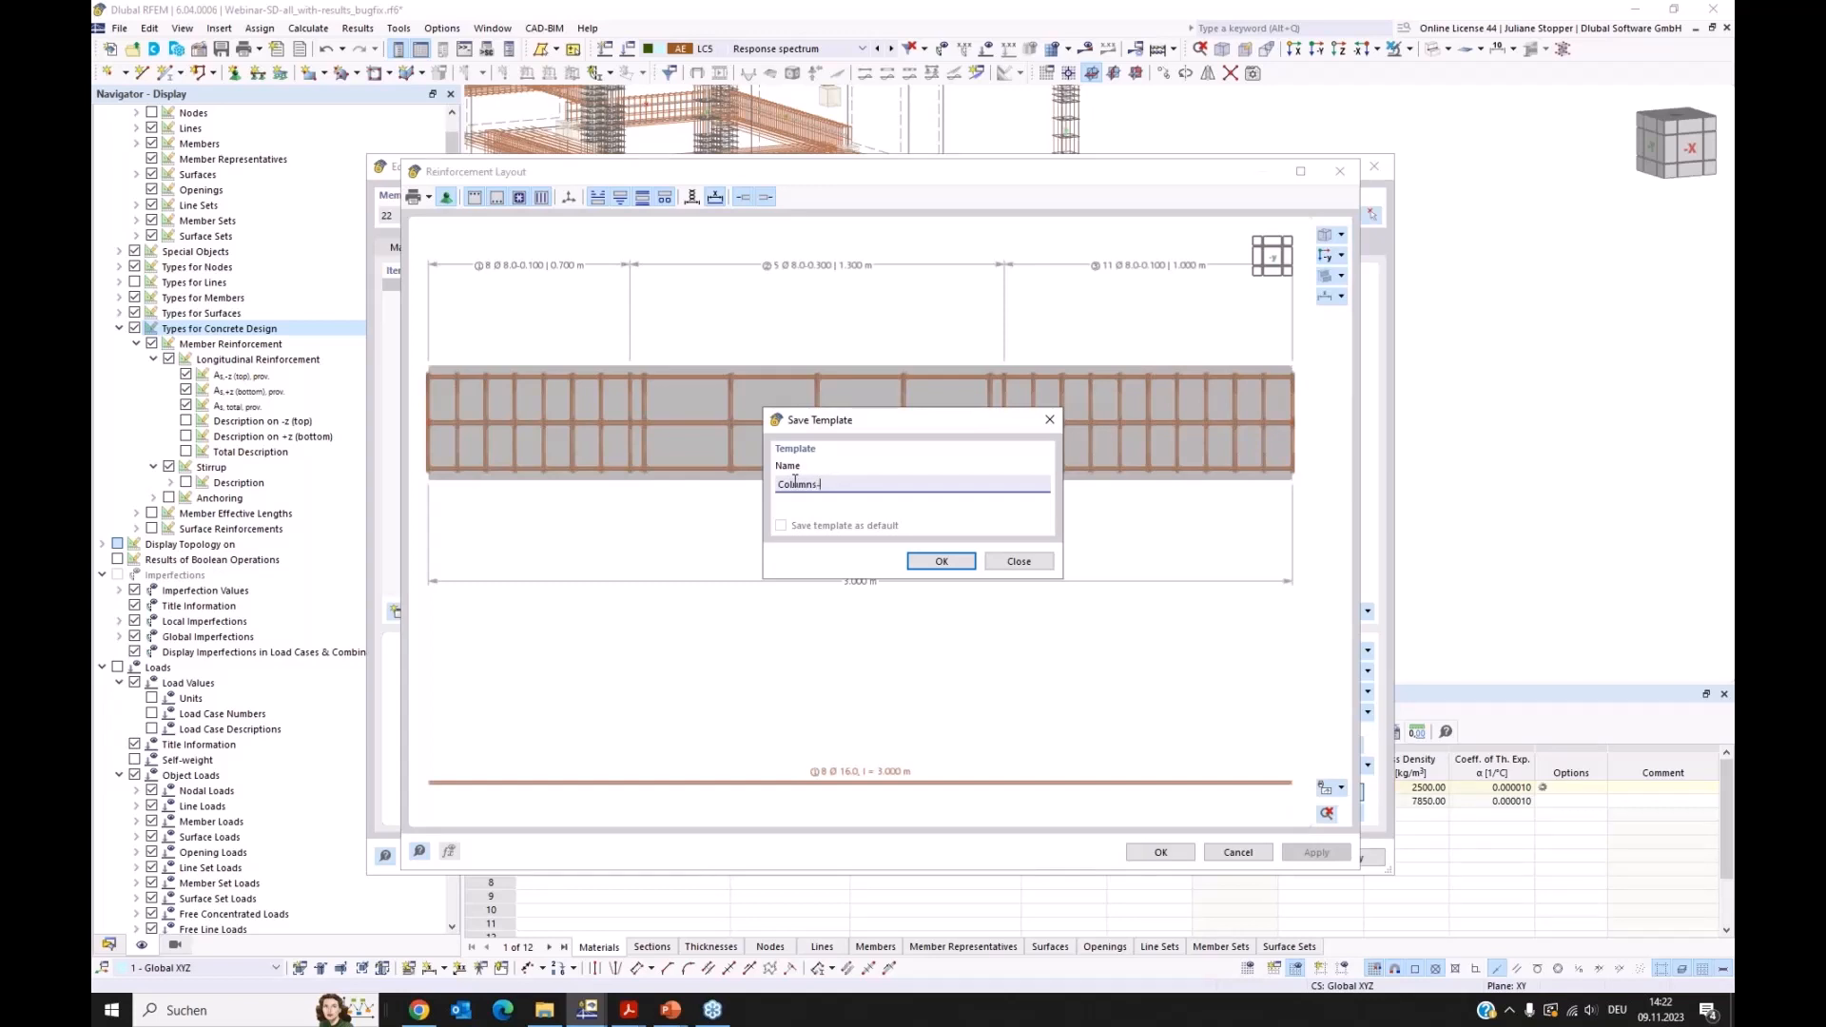
left_click(936, 563)
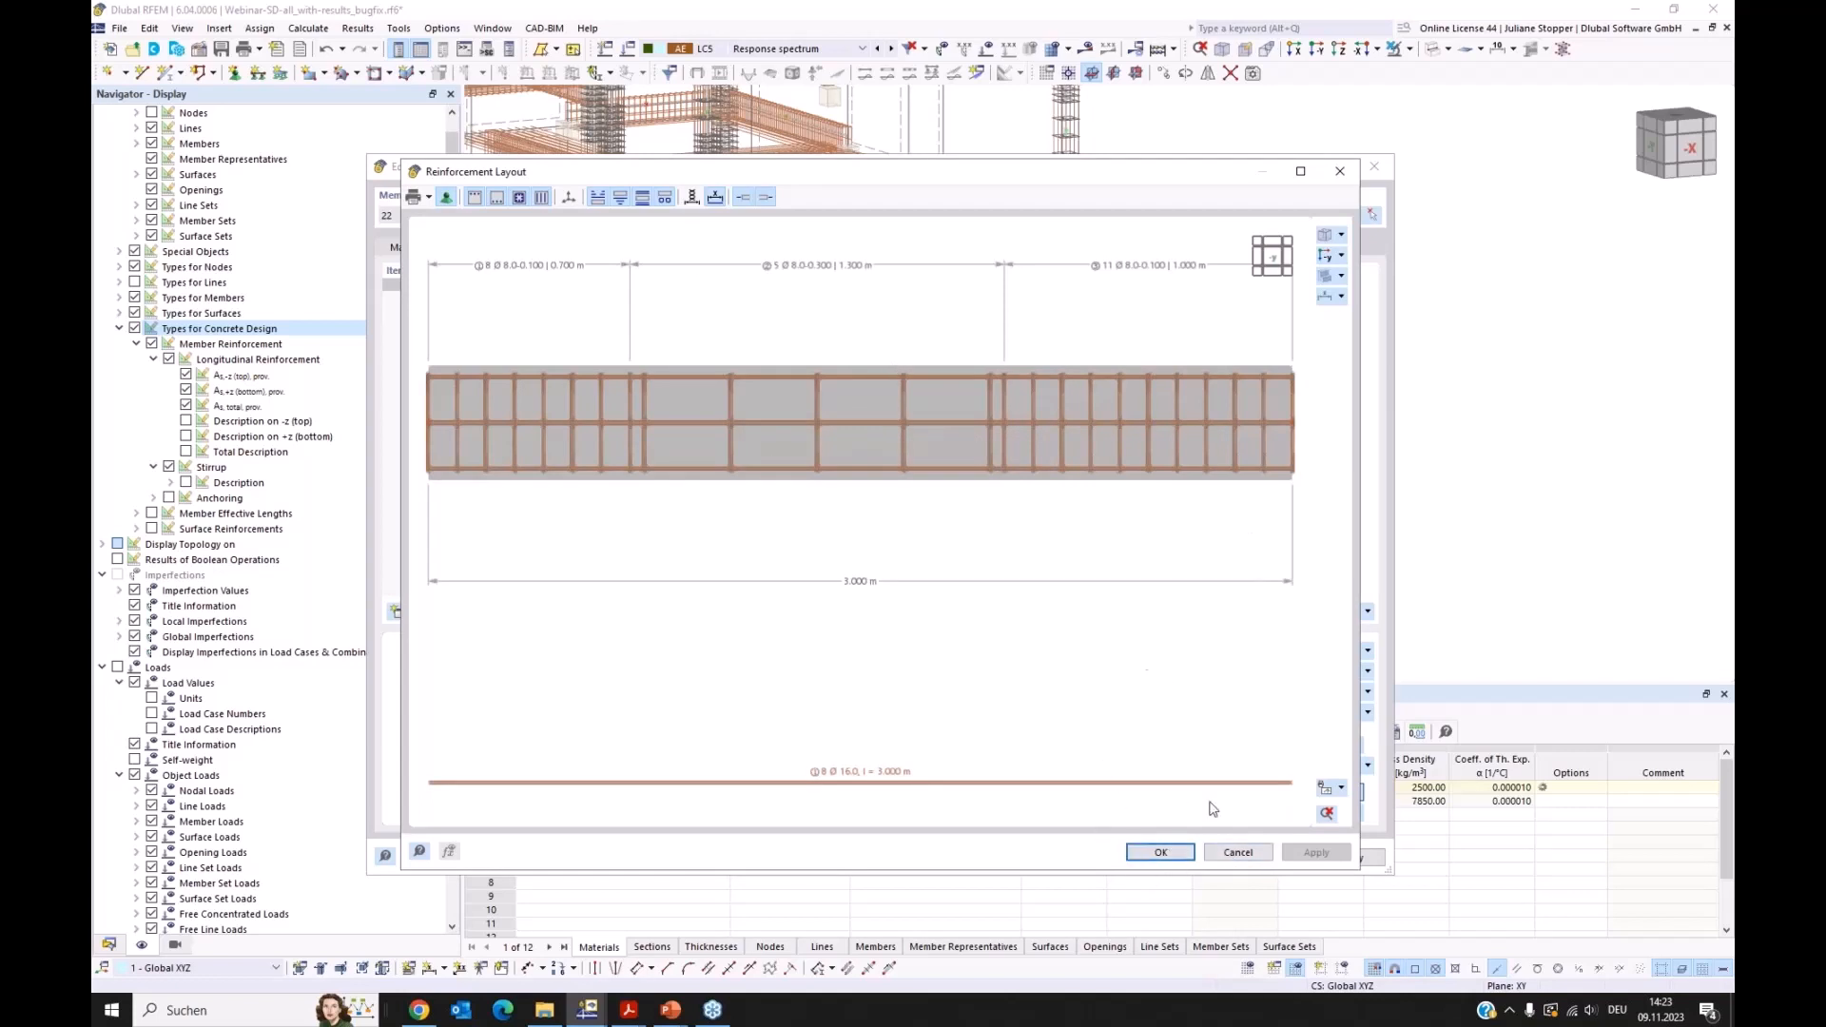
left_click(1240, 856)
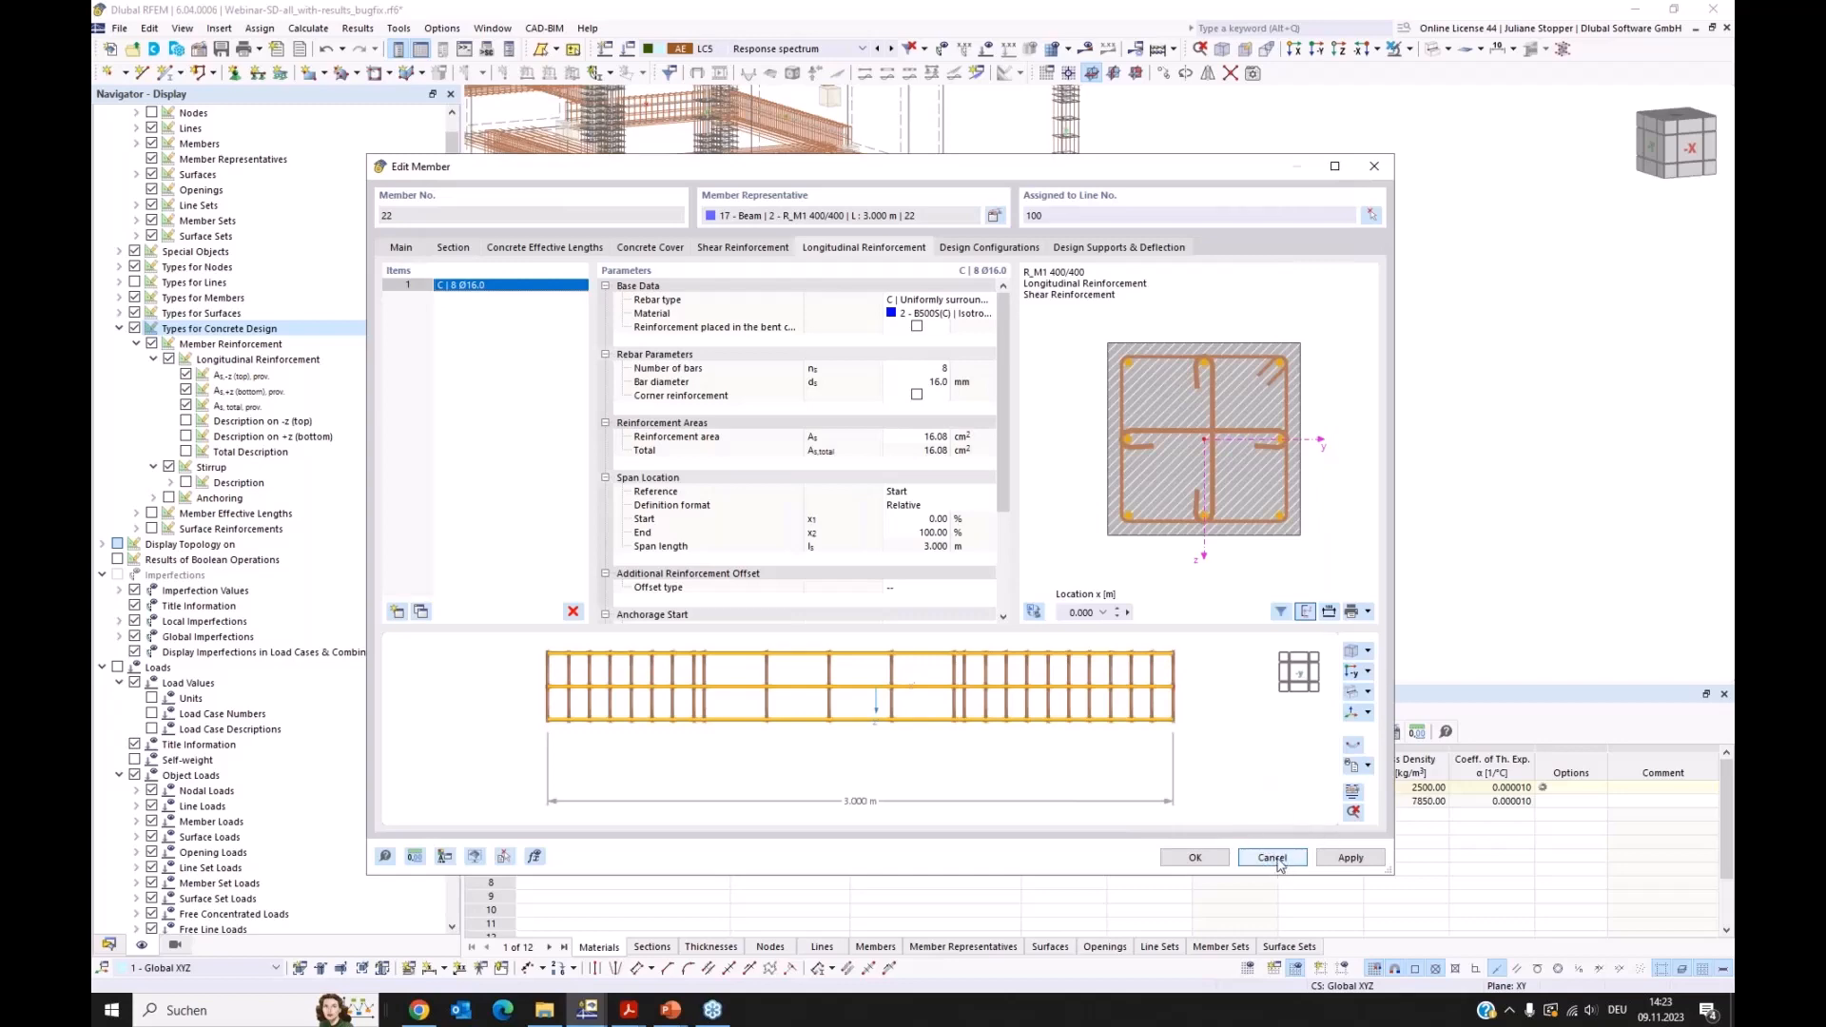
left_click(1275, 859)
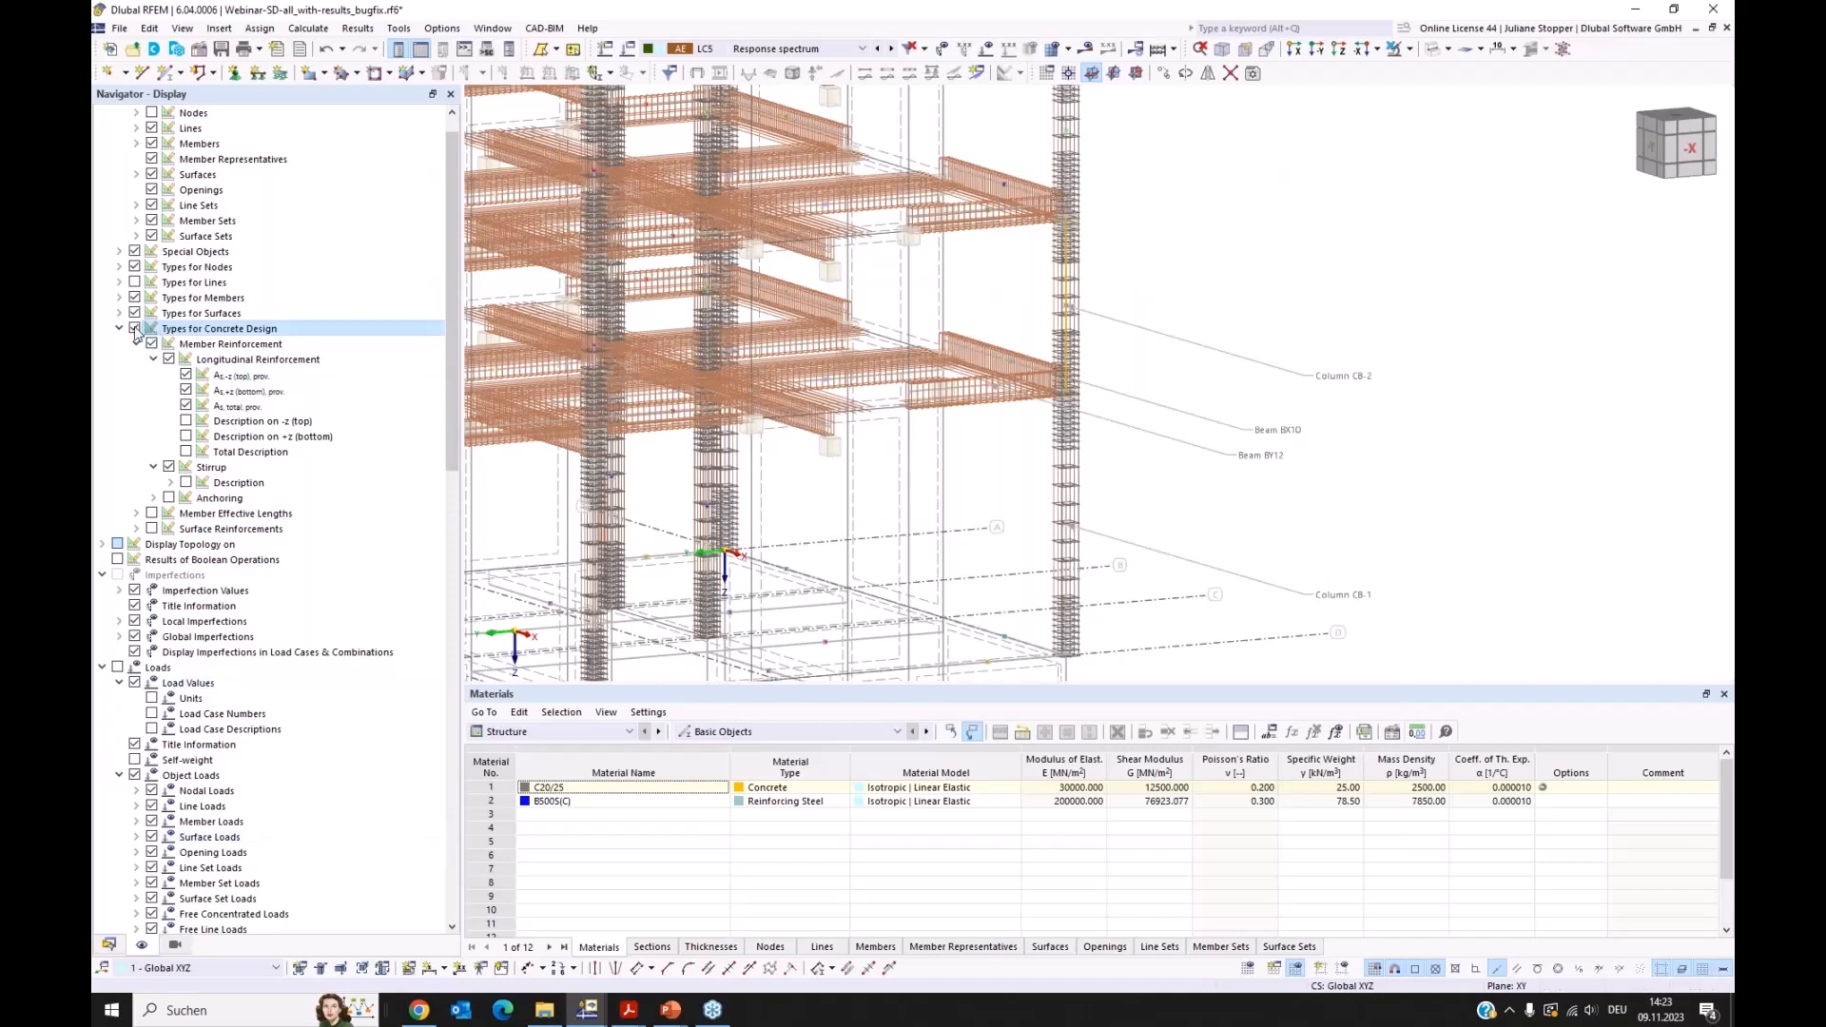
Step: Hide the Types for Concrete Design display, return to the model data tree and start printing graphics to the printout report
left_click(109, 944)
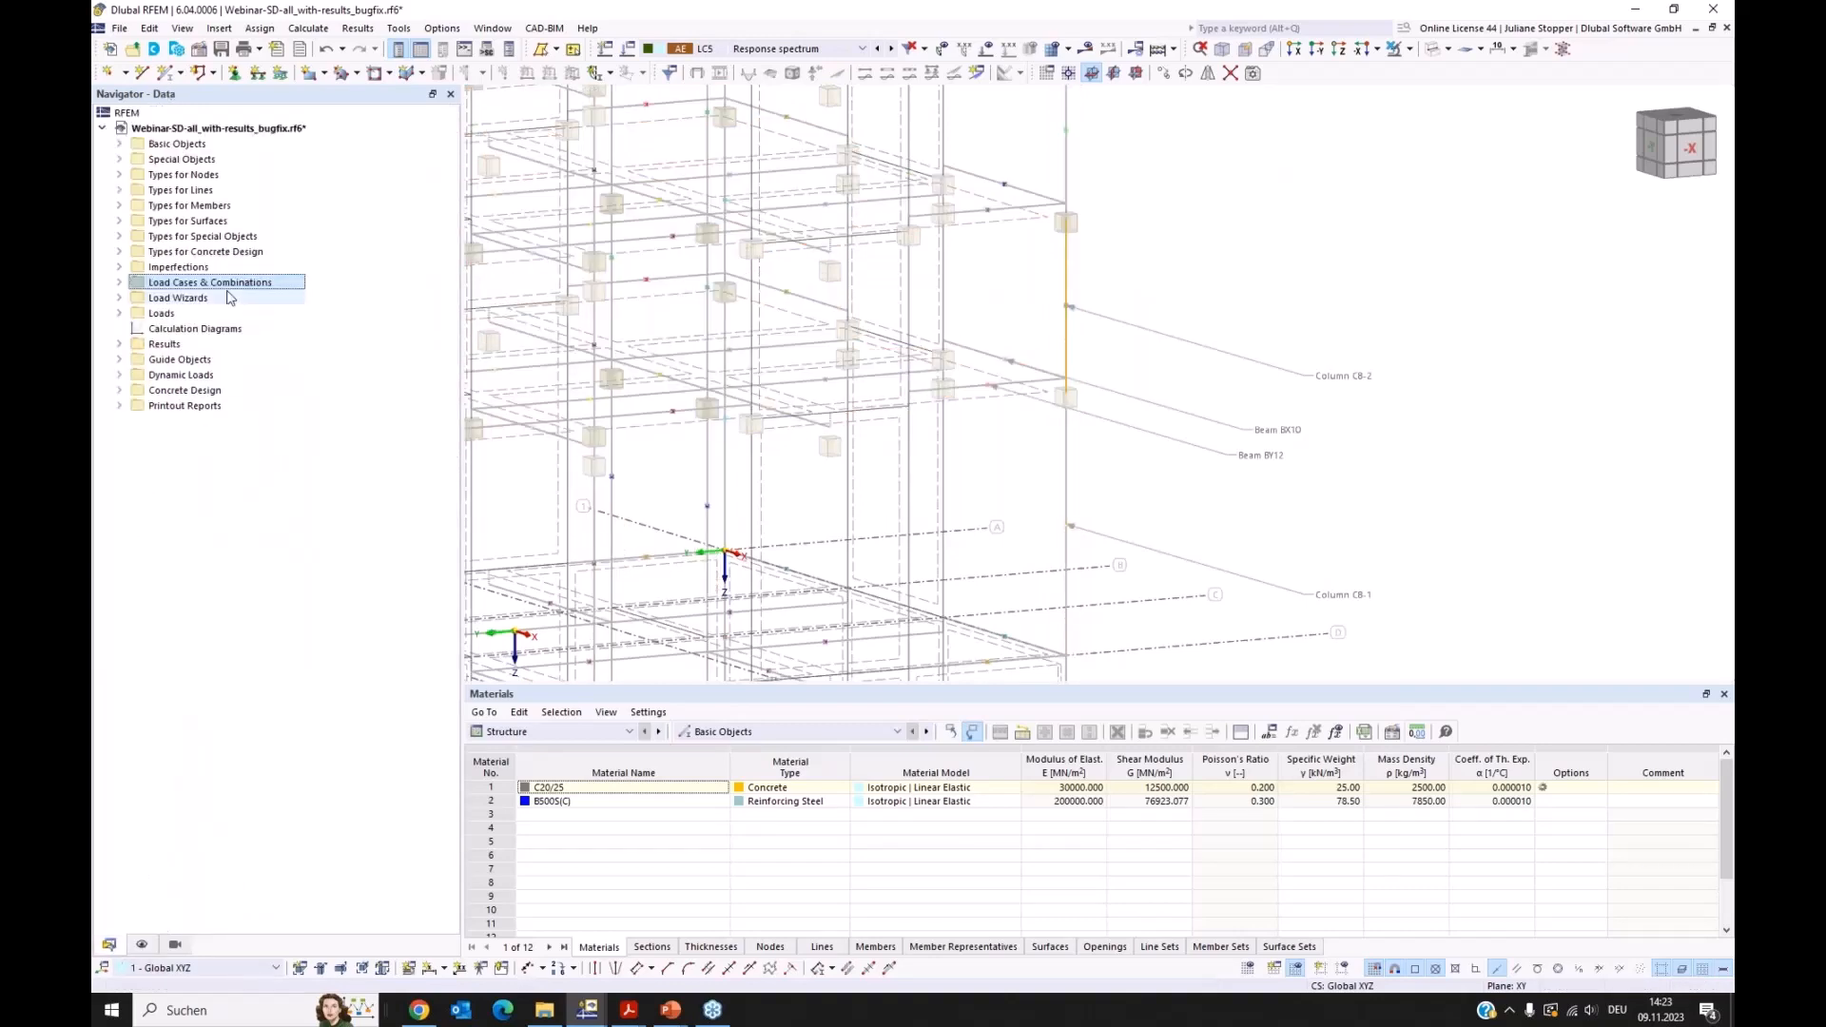
left_click(121, 29)
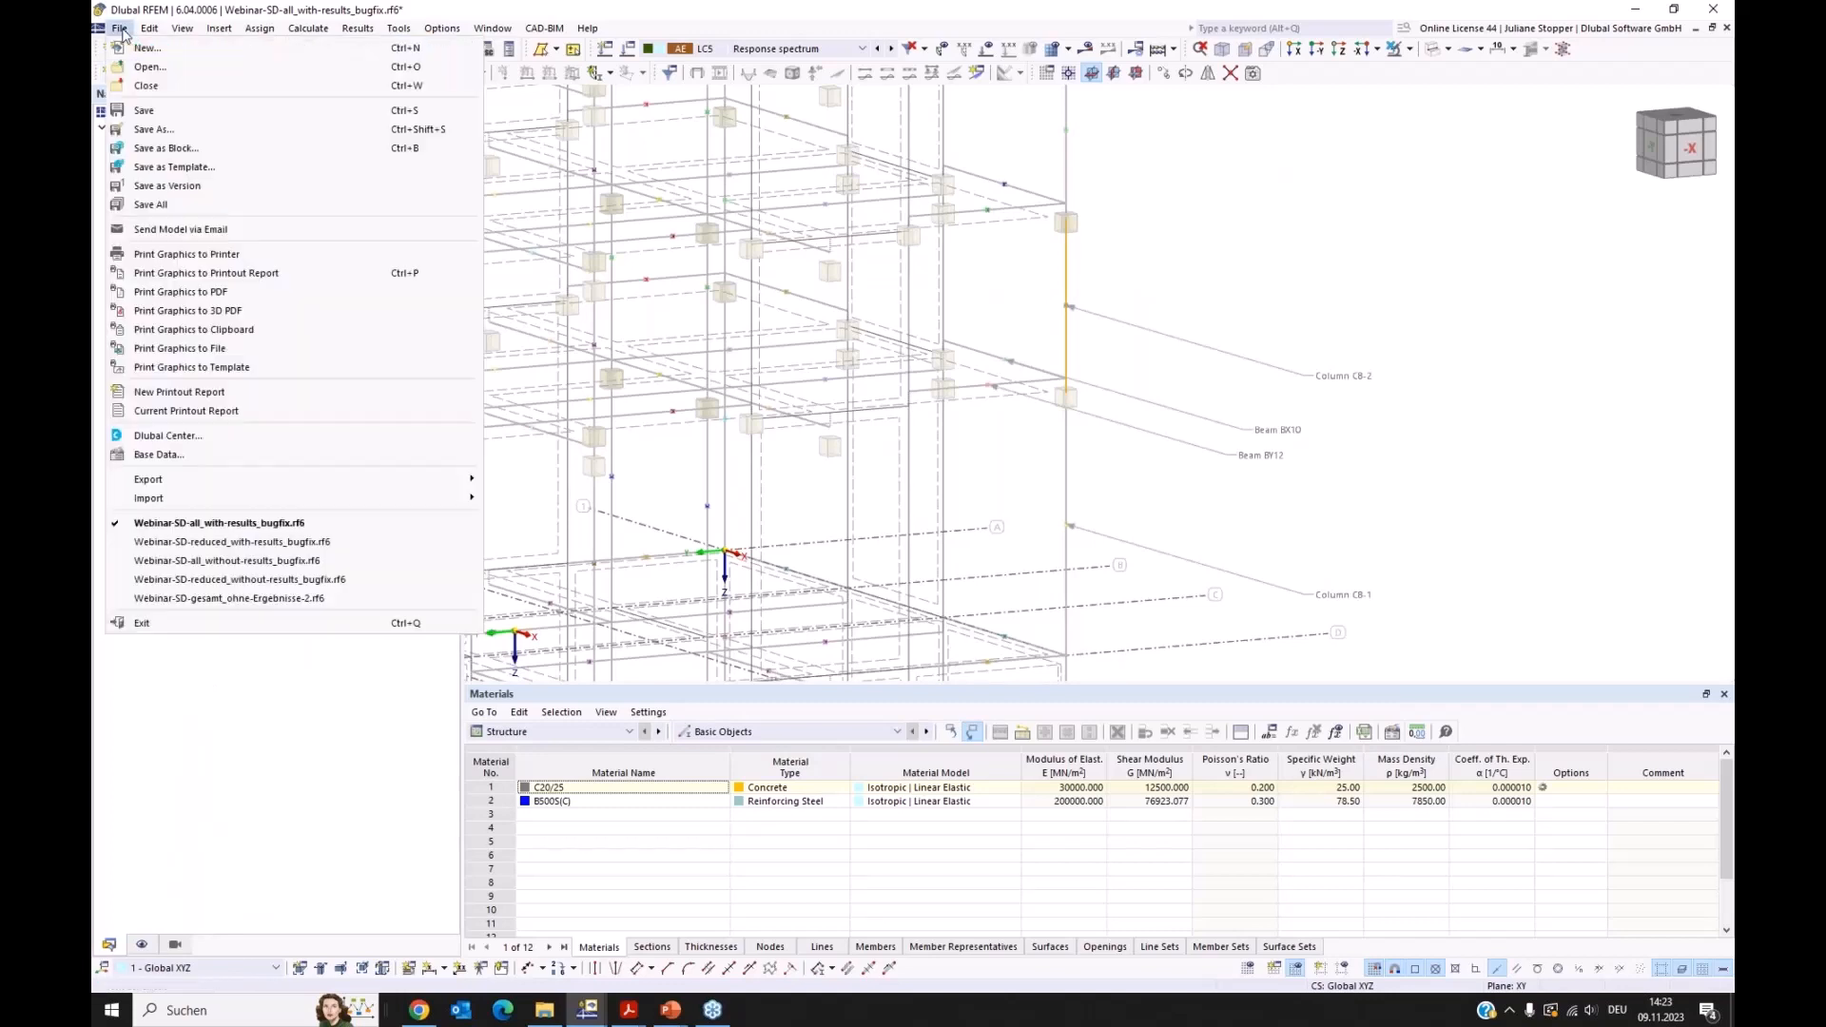
left_click(226, 275)
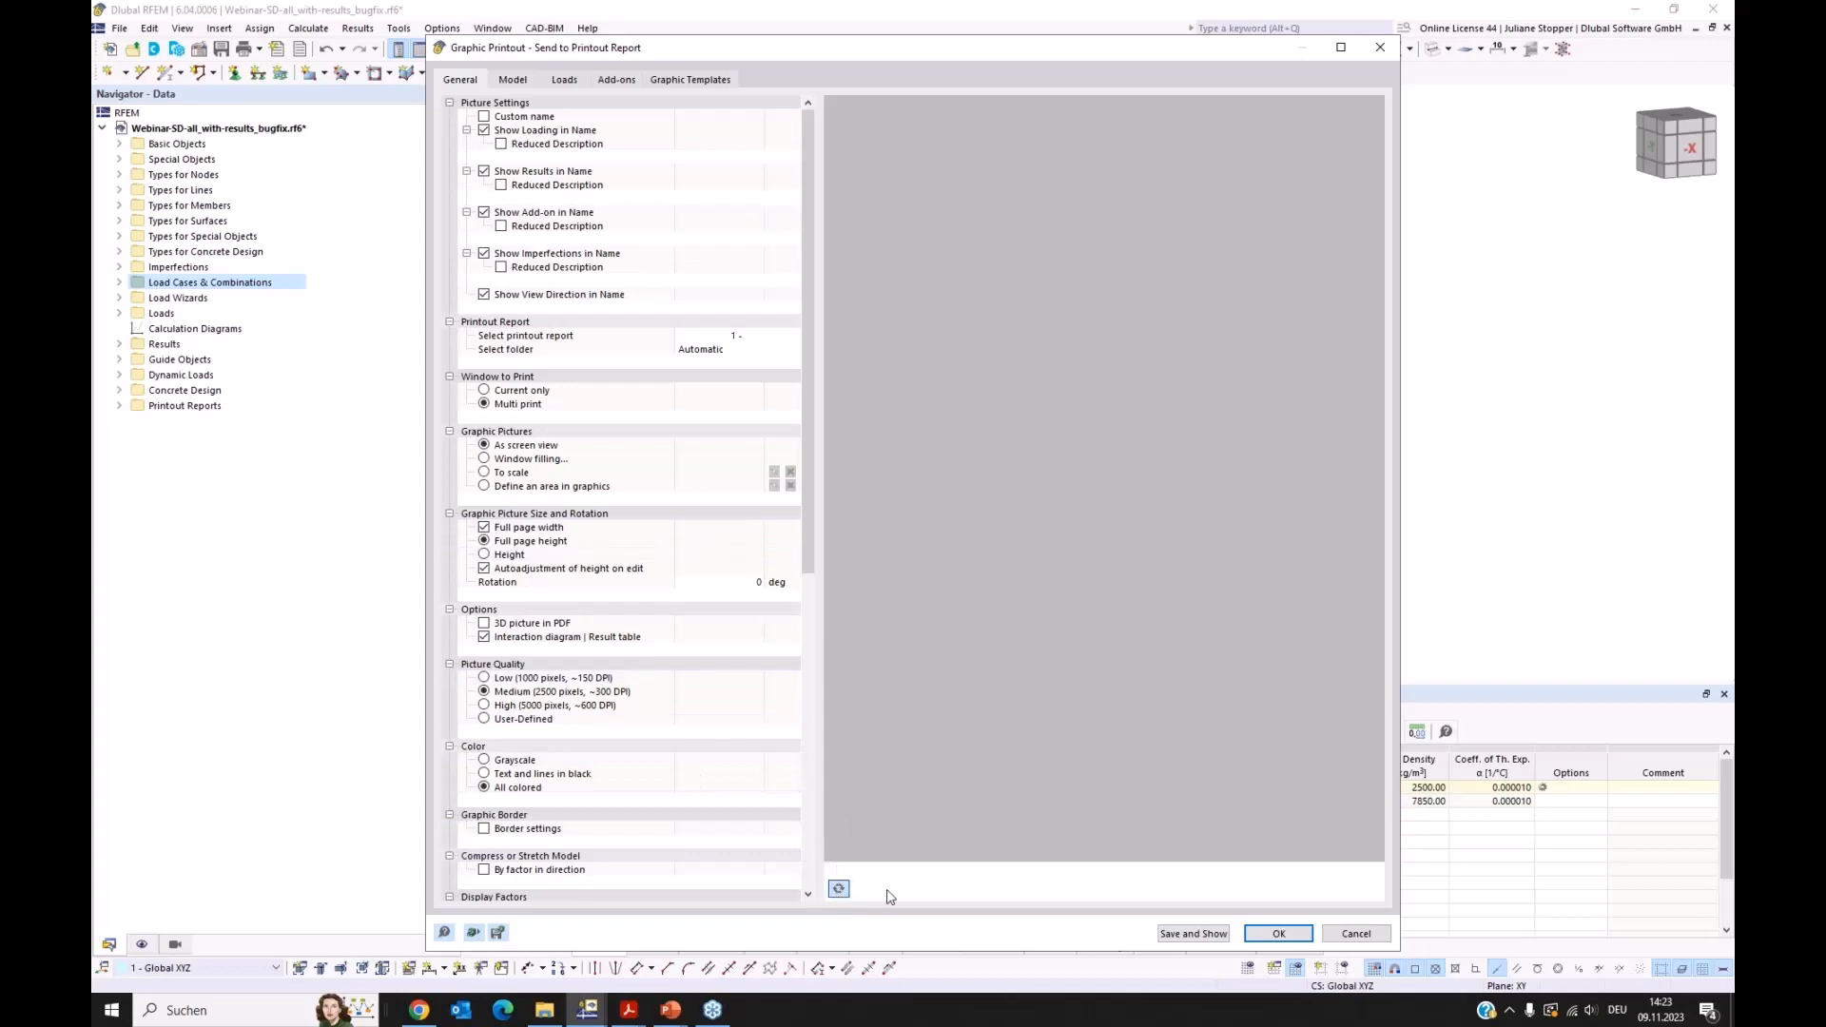
Step: Exclude the model views, load cases and combinations, and add-on results from the multi print to the printout report
left_click(839, 890)
left_click(521, 83)
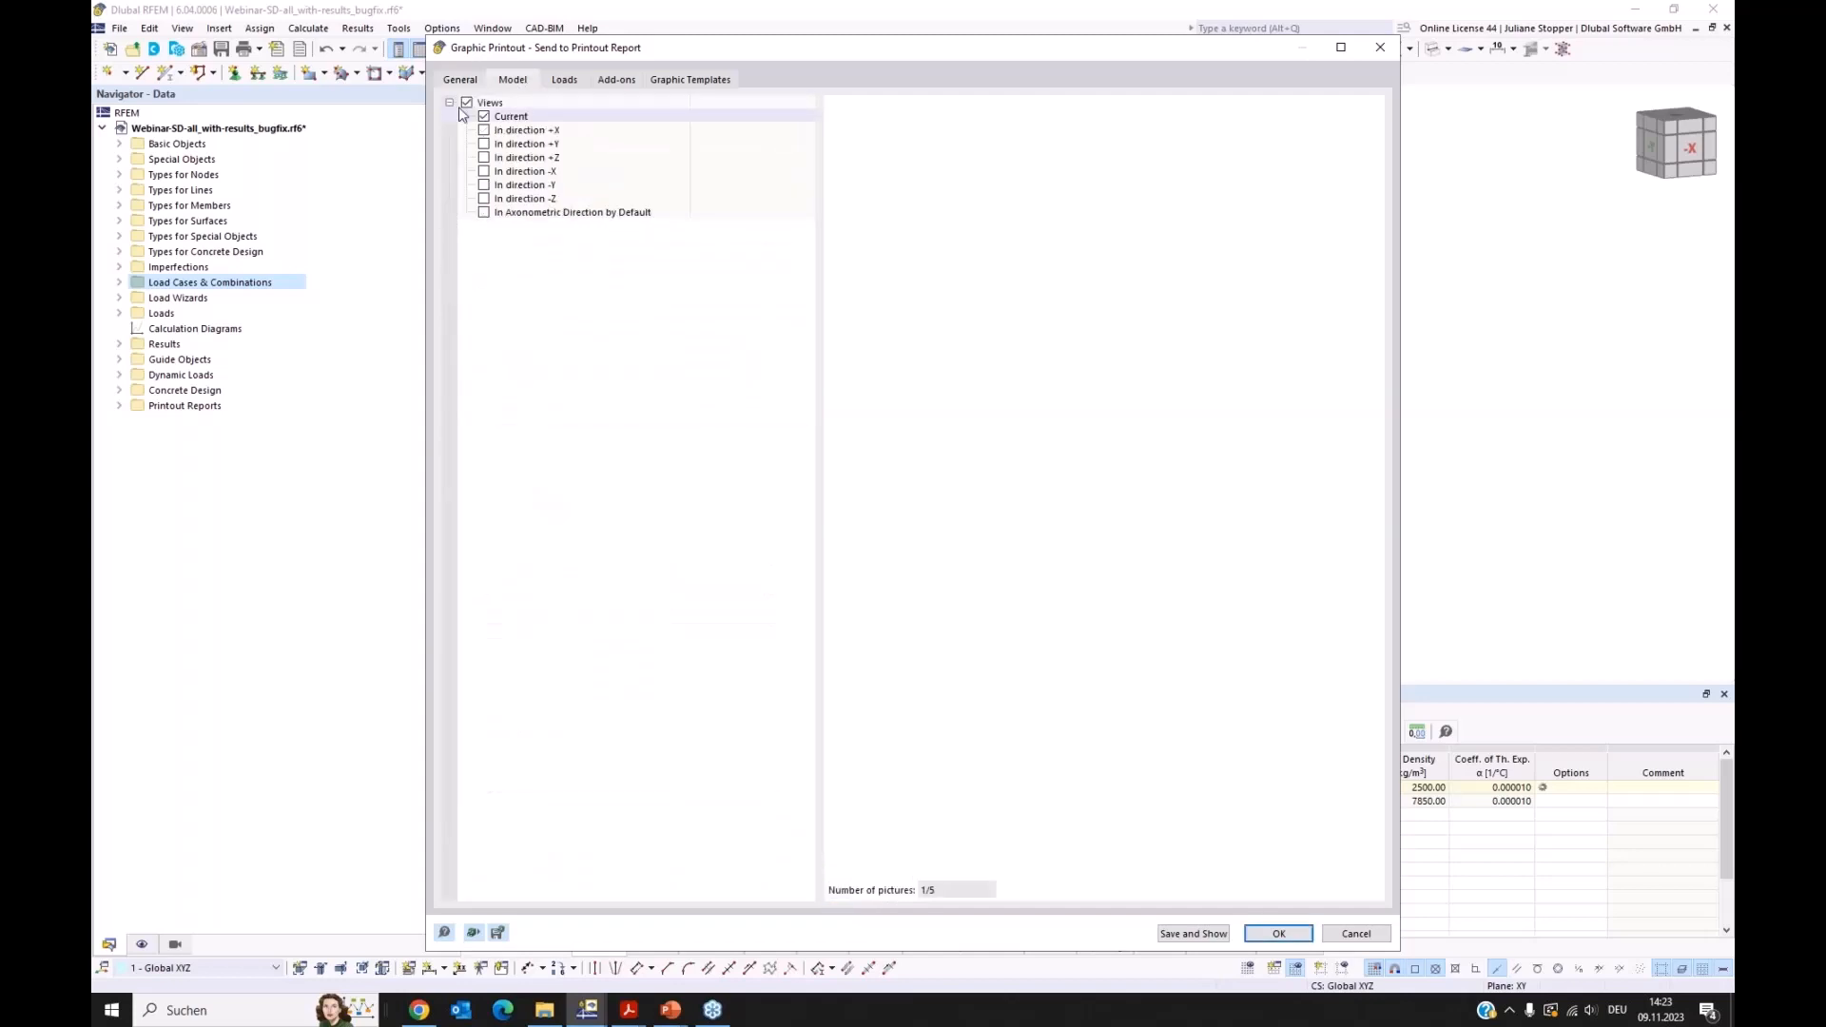
left_click(564, 80)
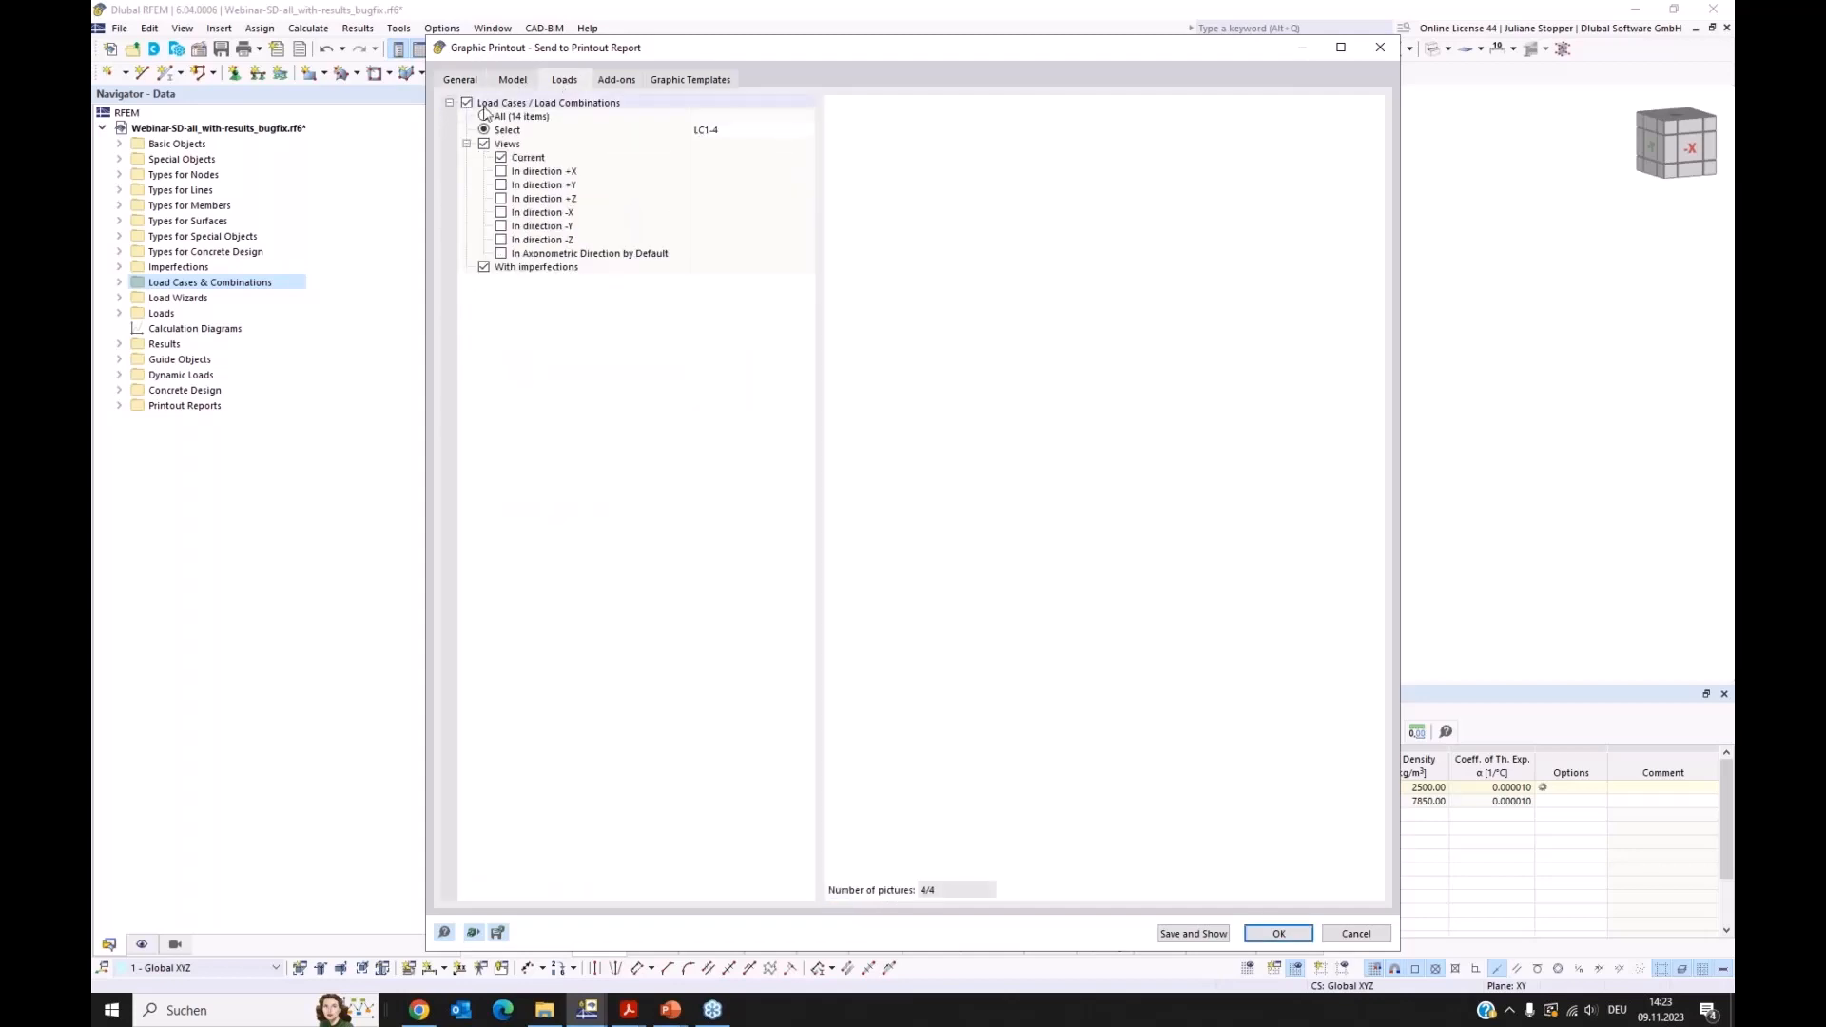
left_click(620, 80)
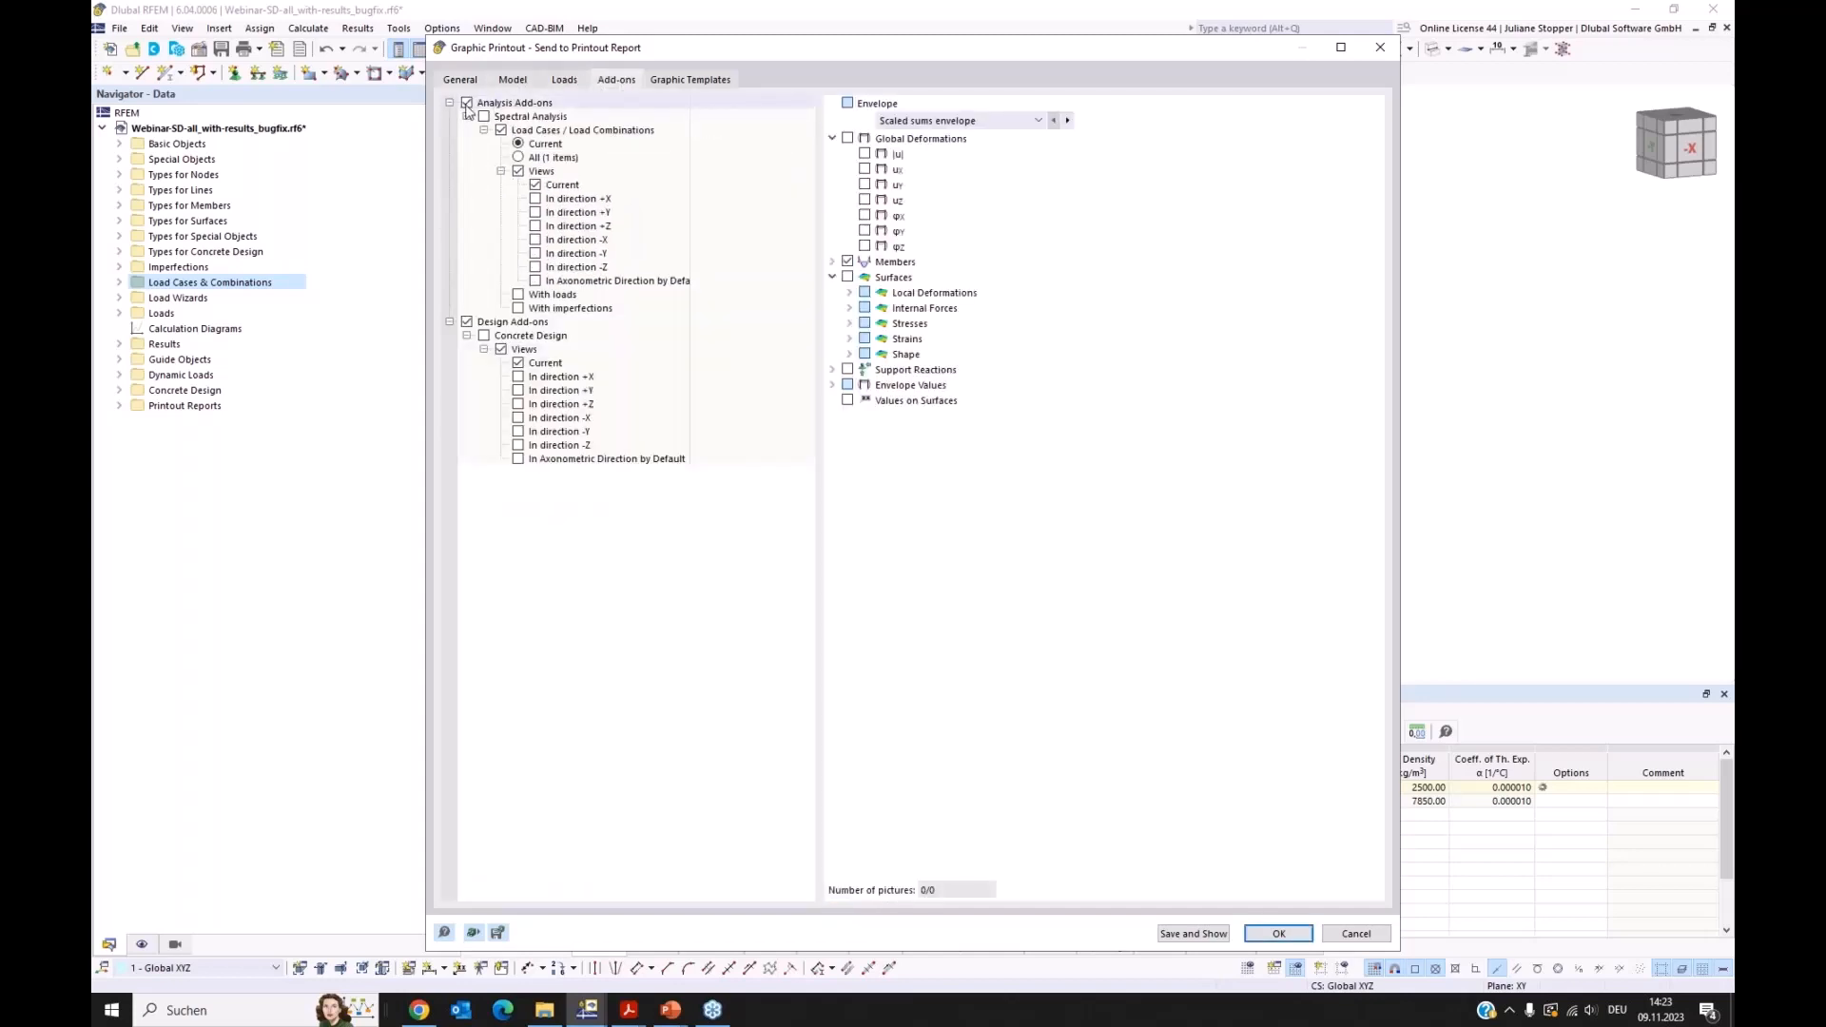
left_click(460, 81)
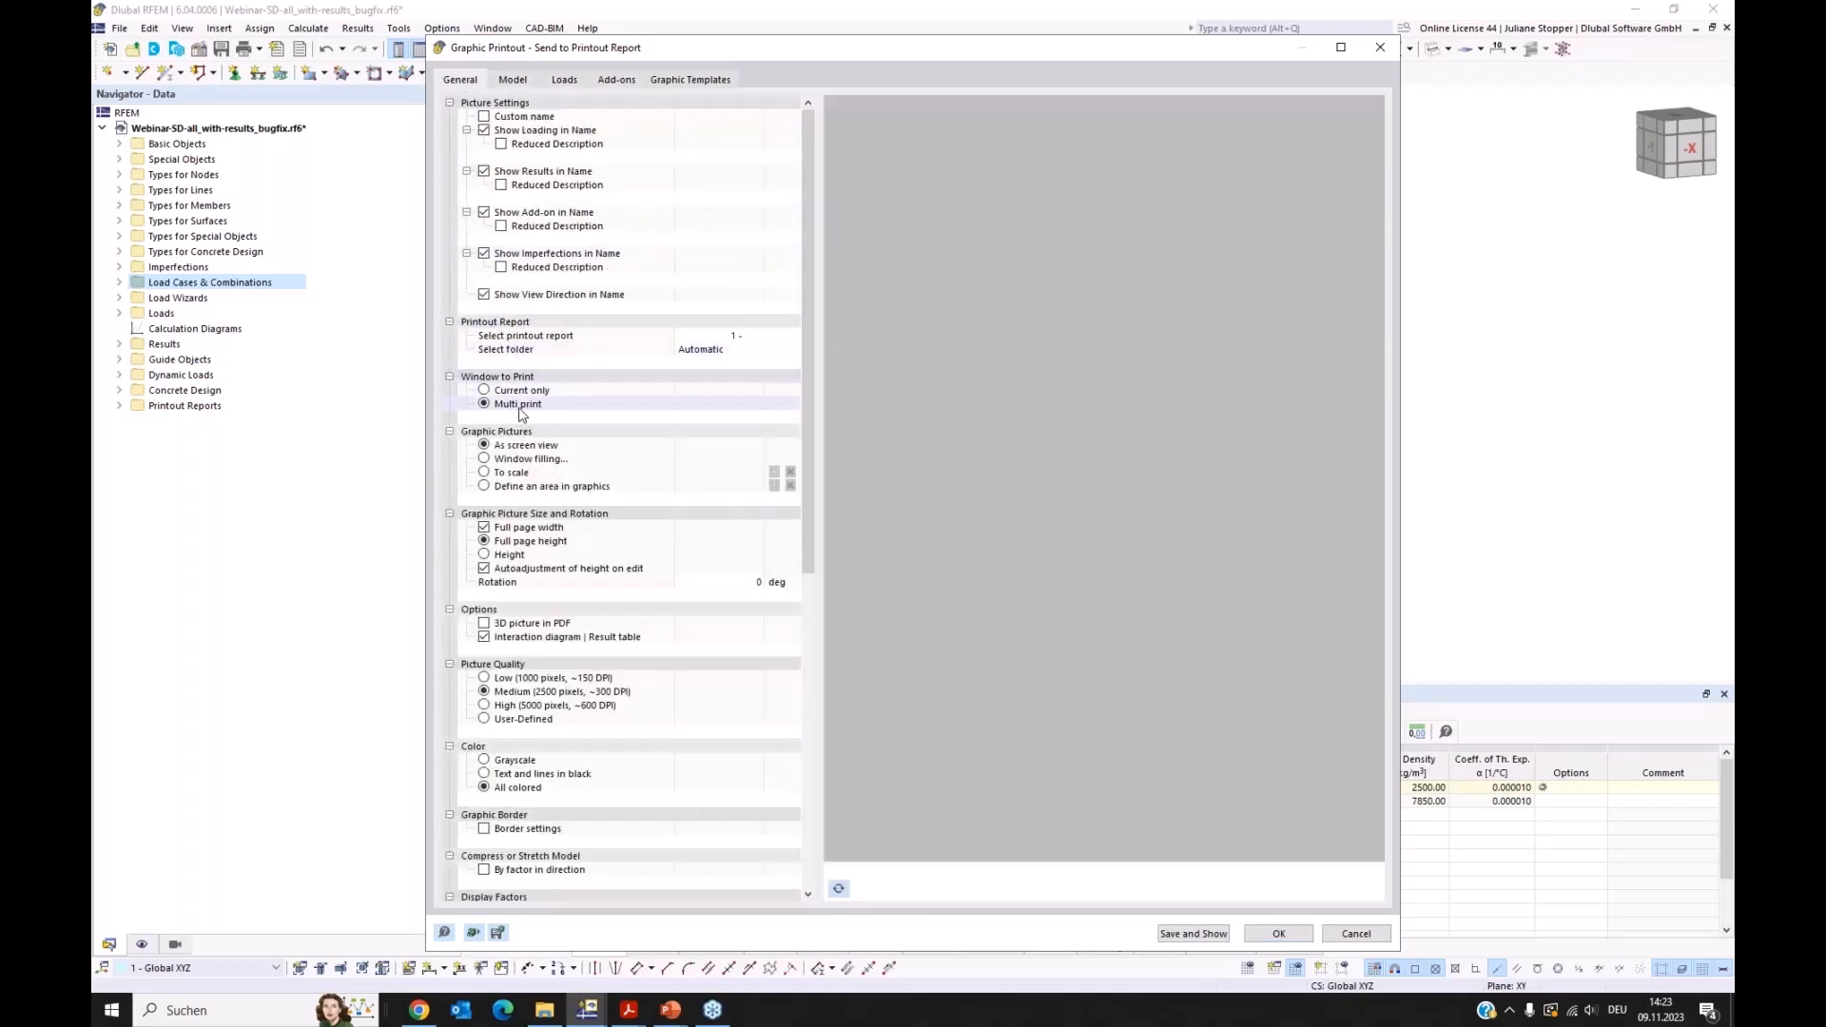
left_click(564, 80)
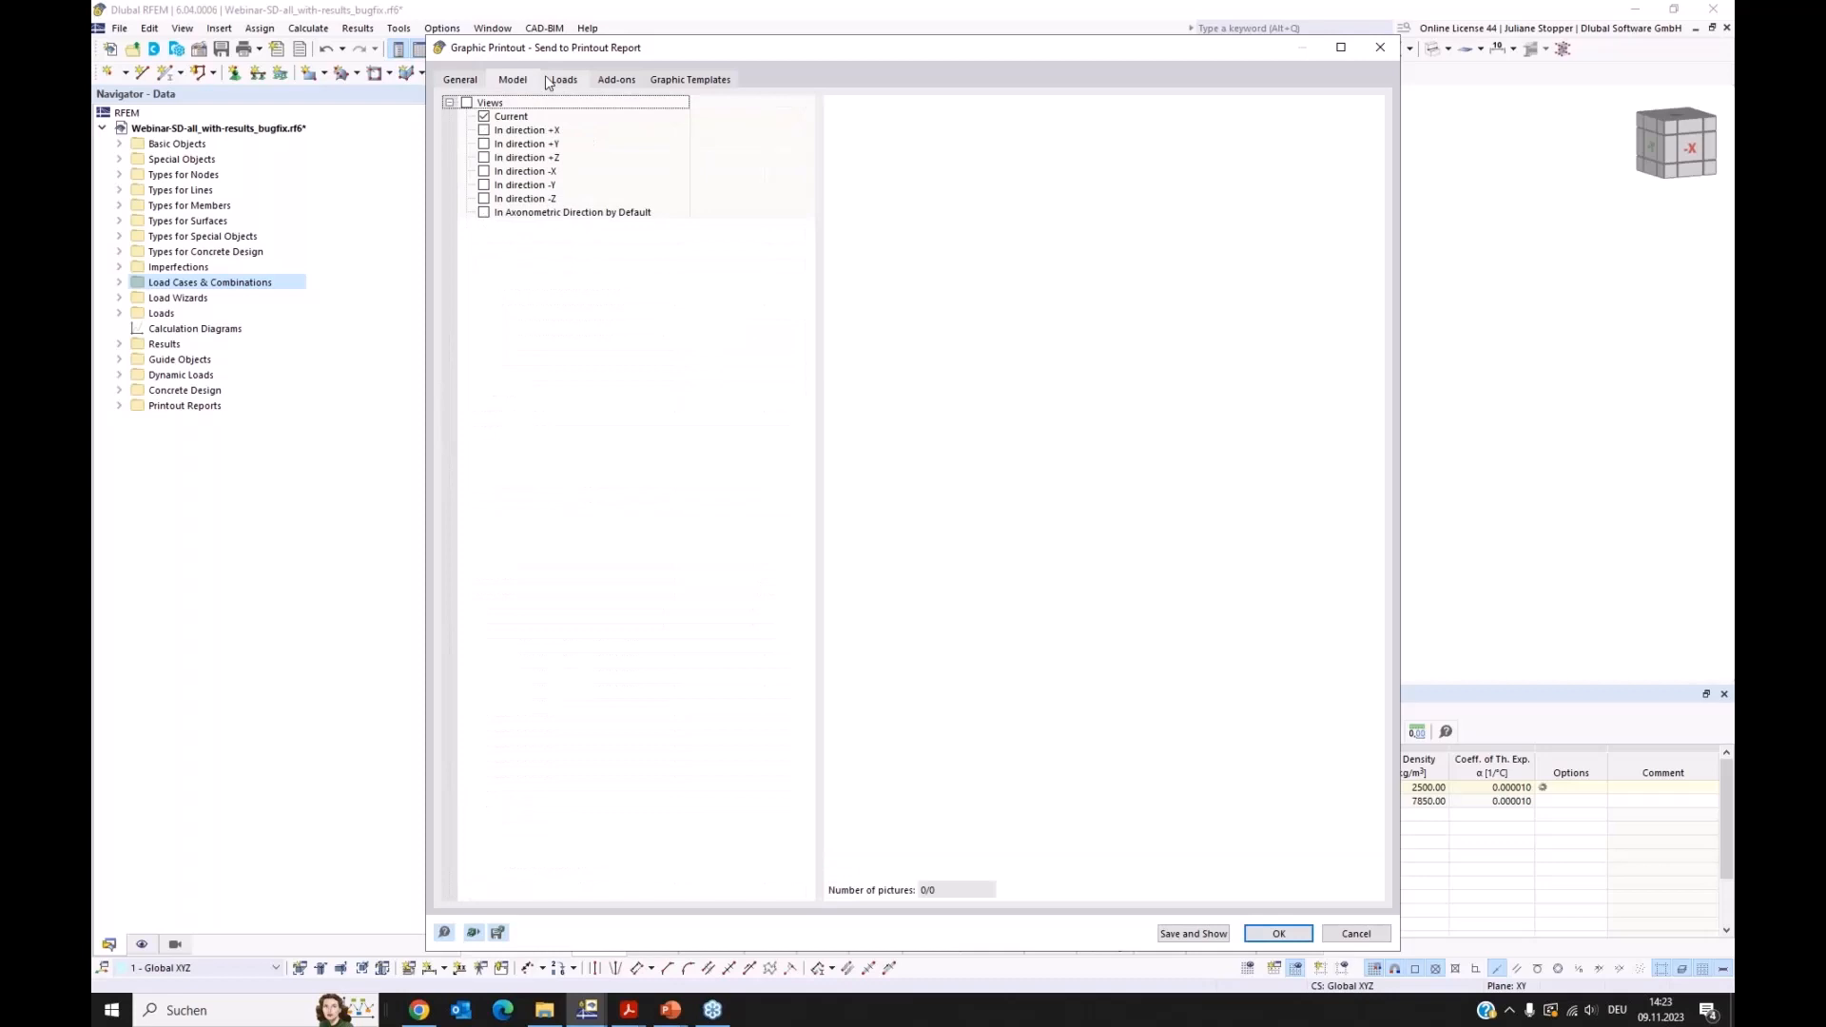
left_click(614, 83)
Step: Include the Column reinforcement graphic template in the multi print, restricted to selected members instead of all
left_click(670, 84)
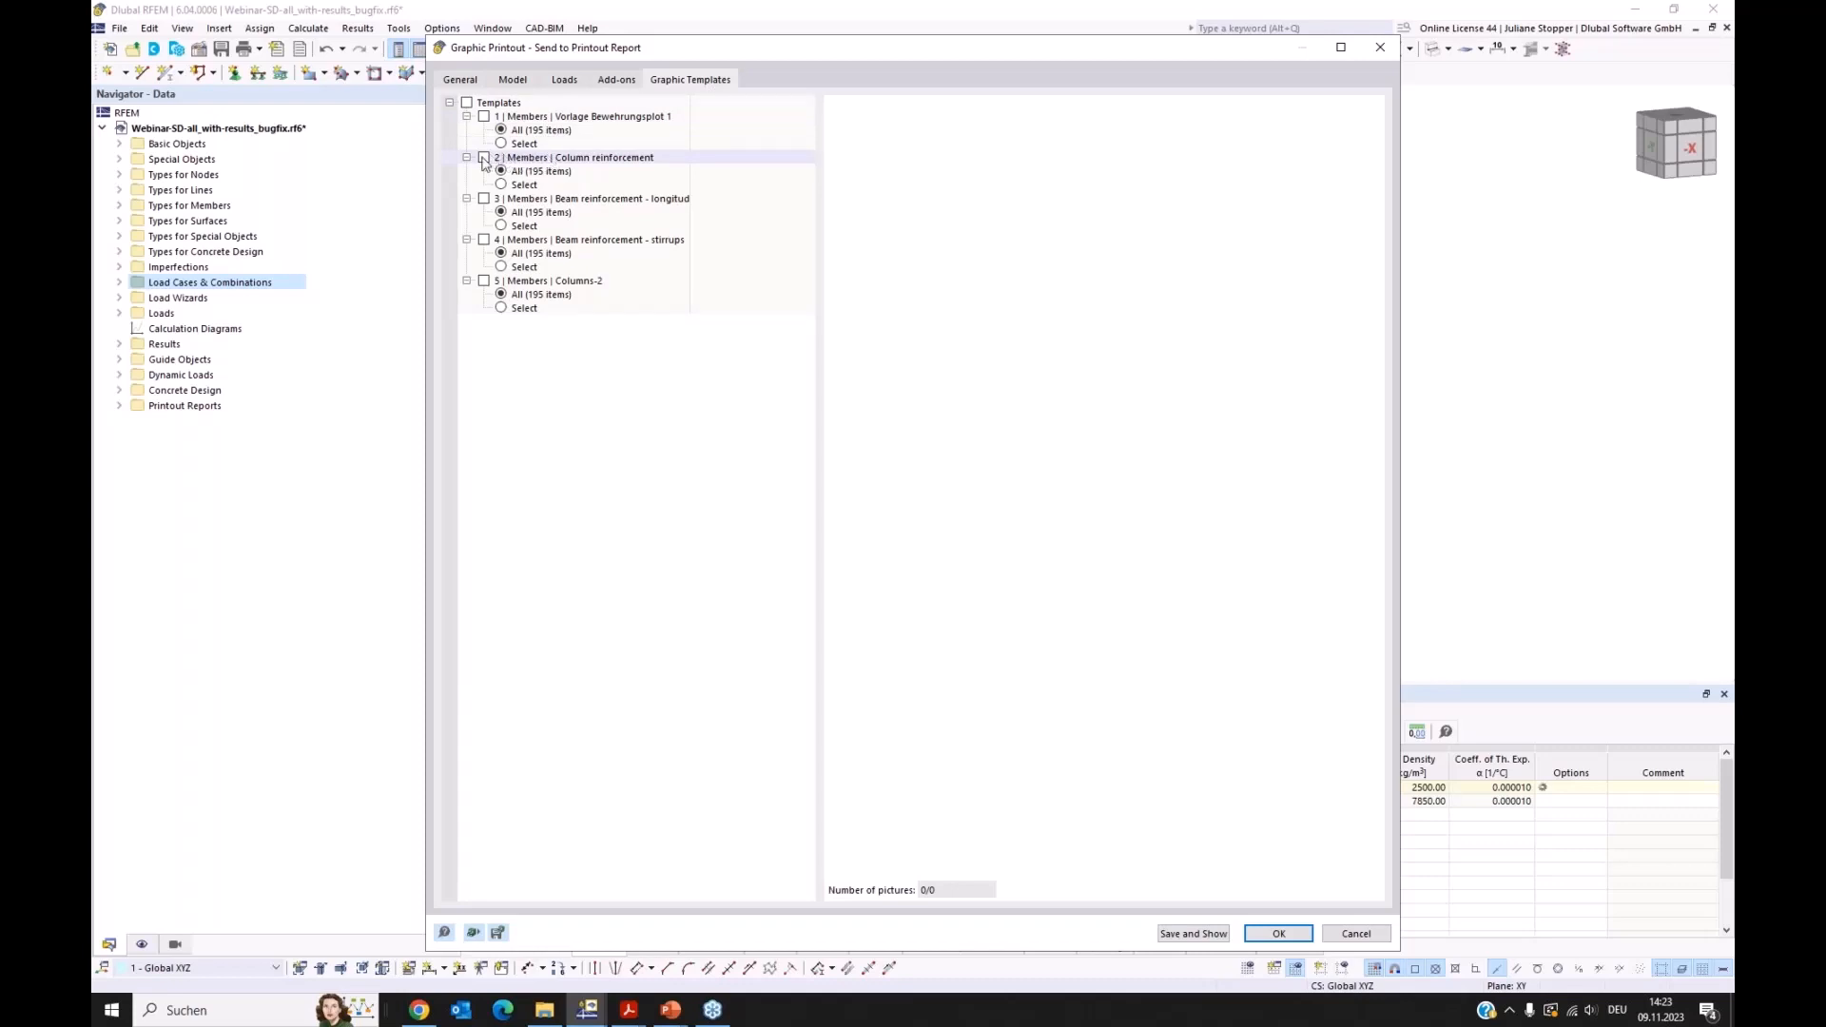
left_click(530, 158)
left_click(485, 158)
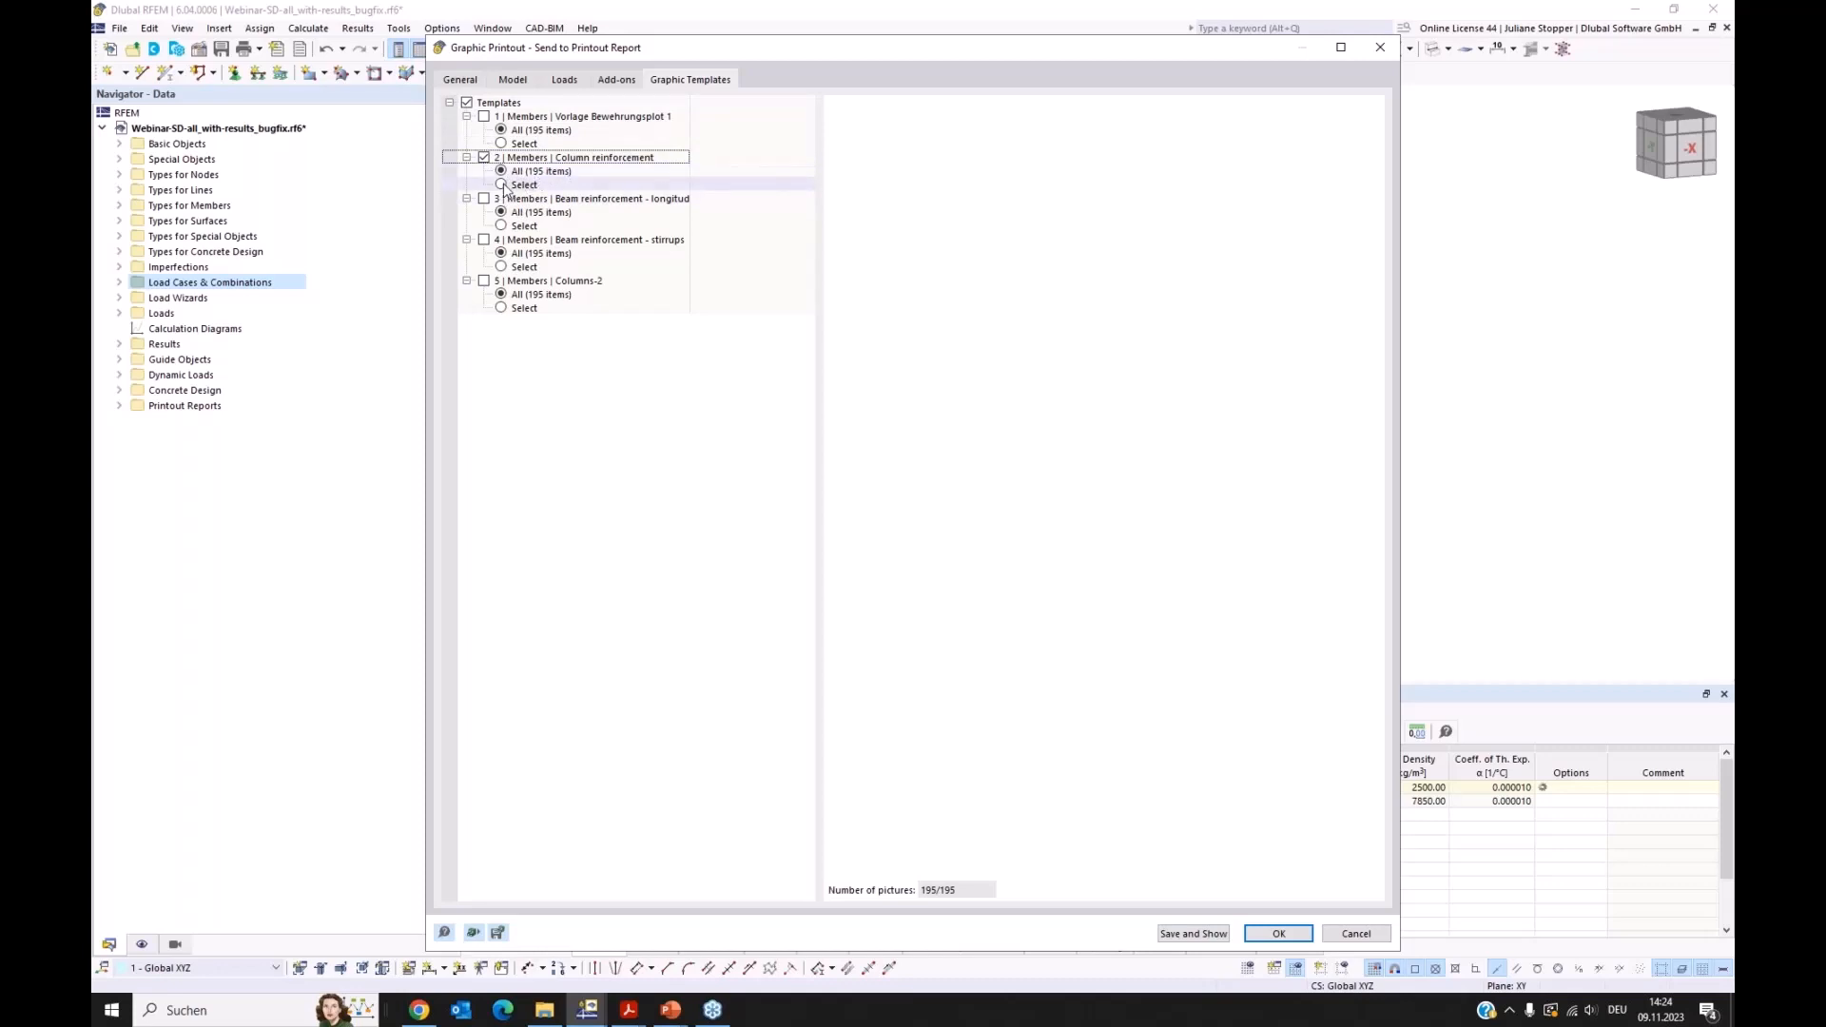
left_click(501, 185)
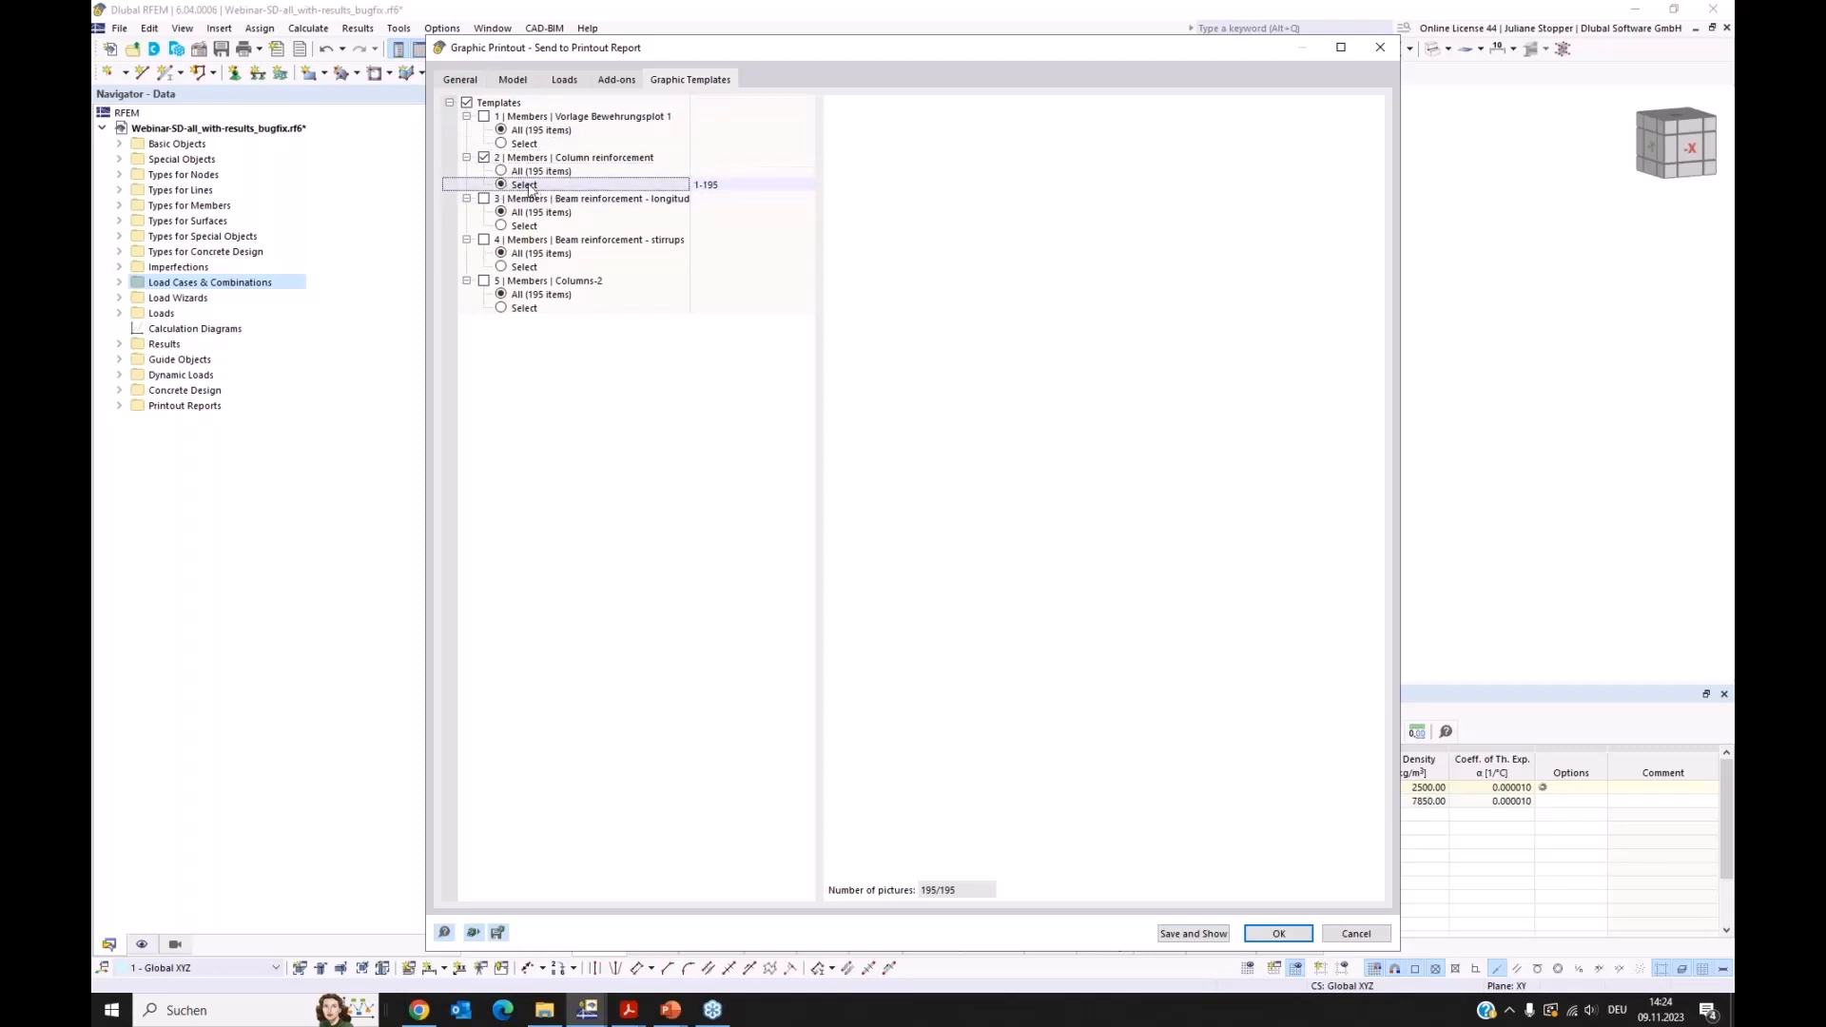
left_click(706, 185)
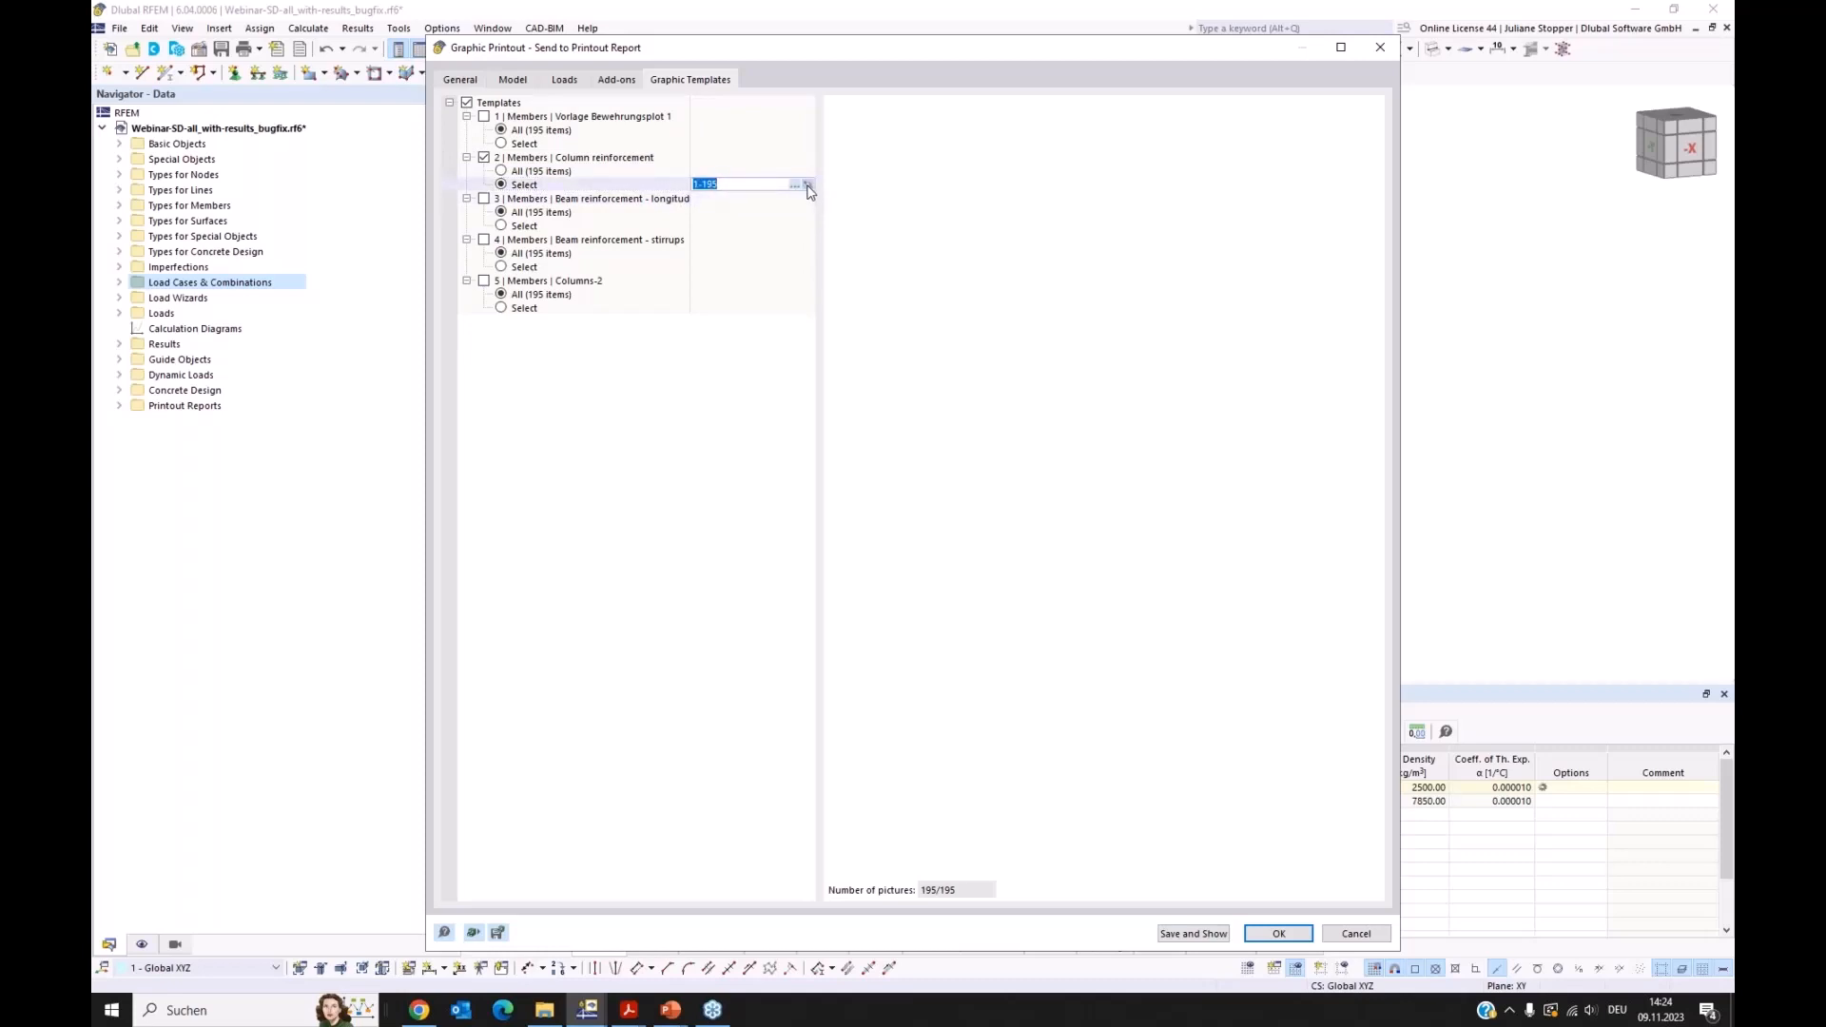
Step: Assign the members of the object selection Columns C8 to the Column reinforcement template, picking them from the model's guide objects
left_click(807, 186)
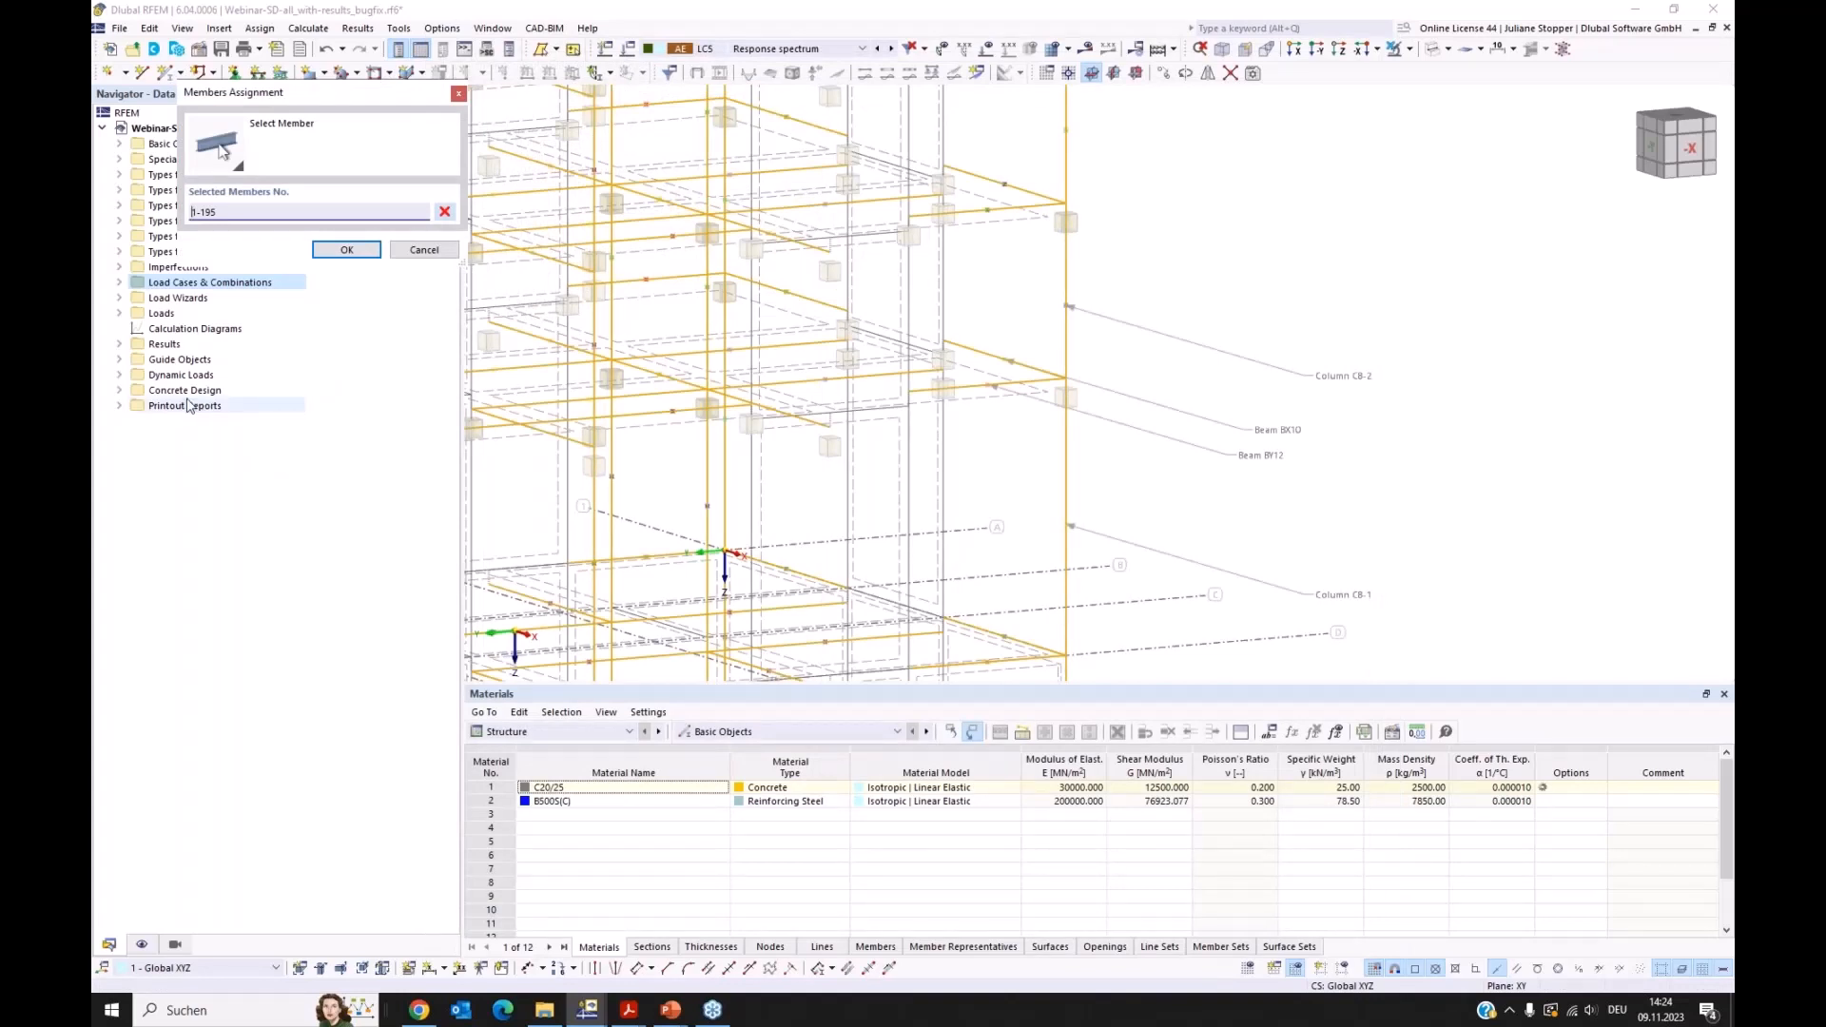
left_click(120, 361)
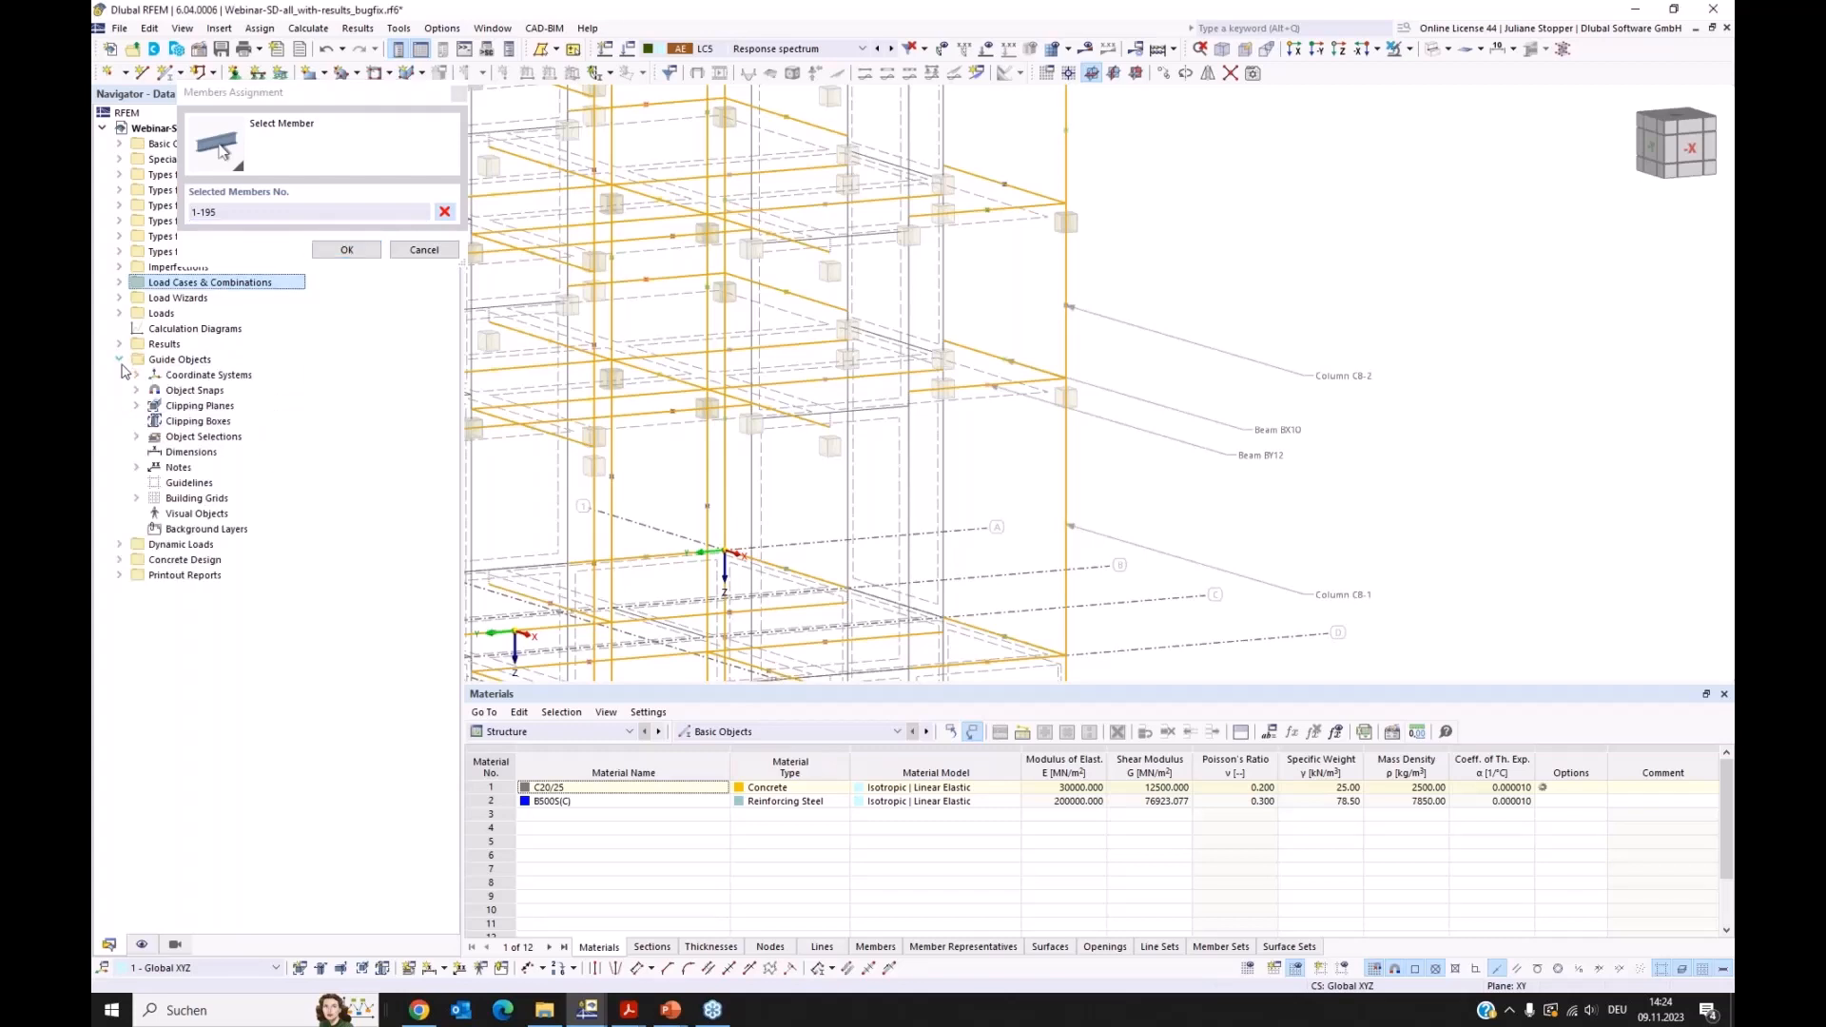
left_click(136, 437)
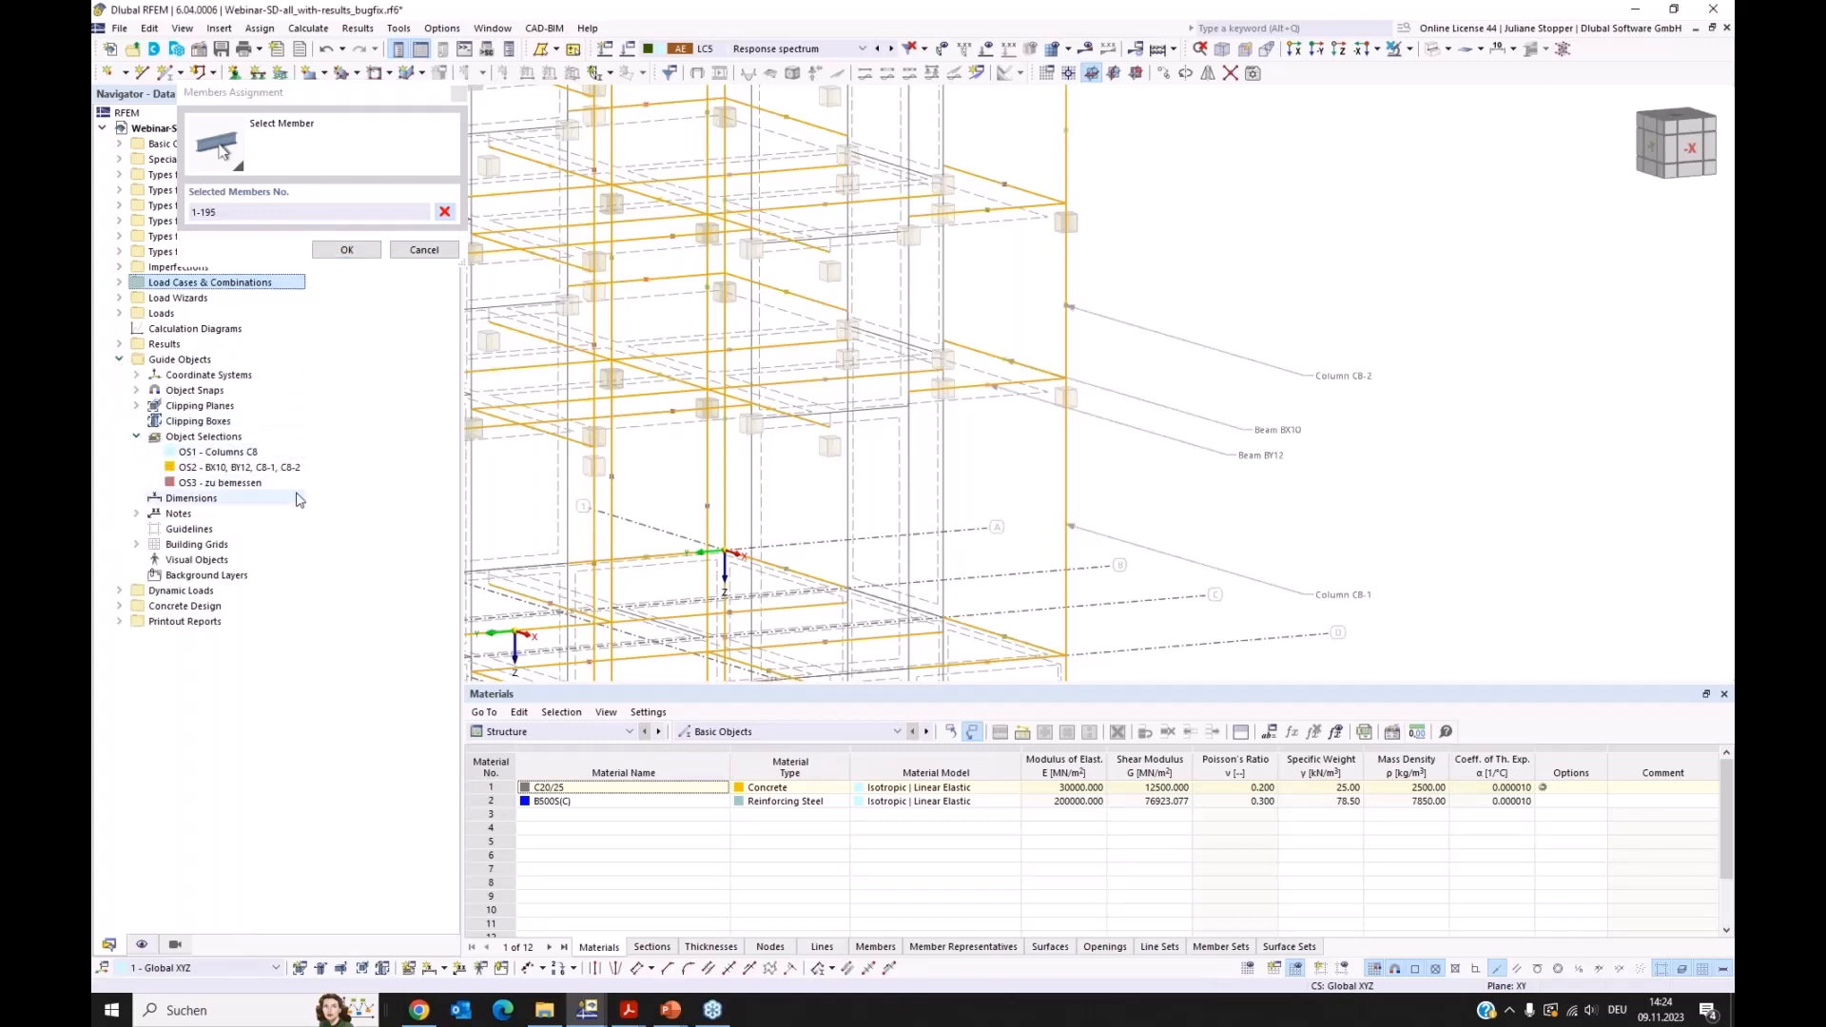
left_click(238, 453)
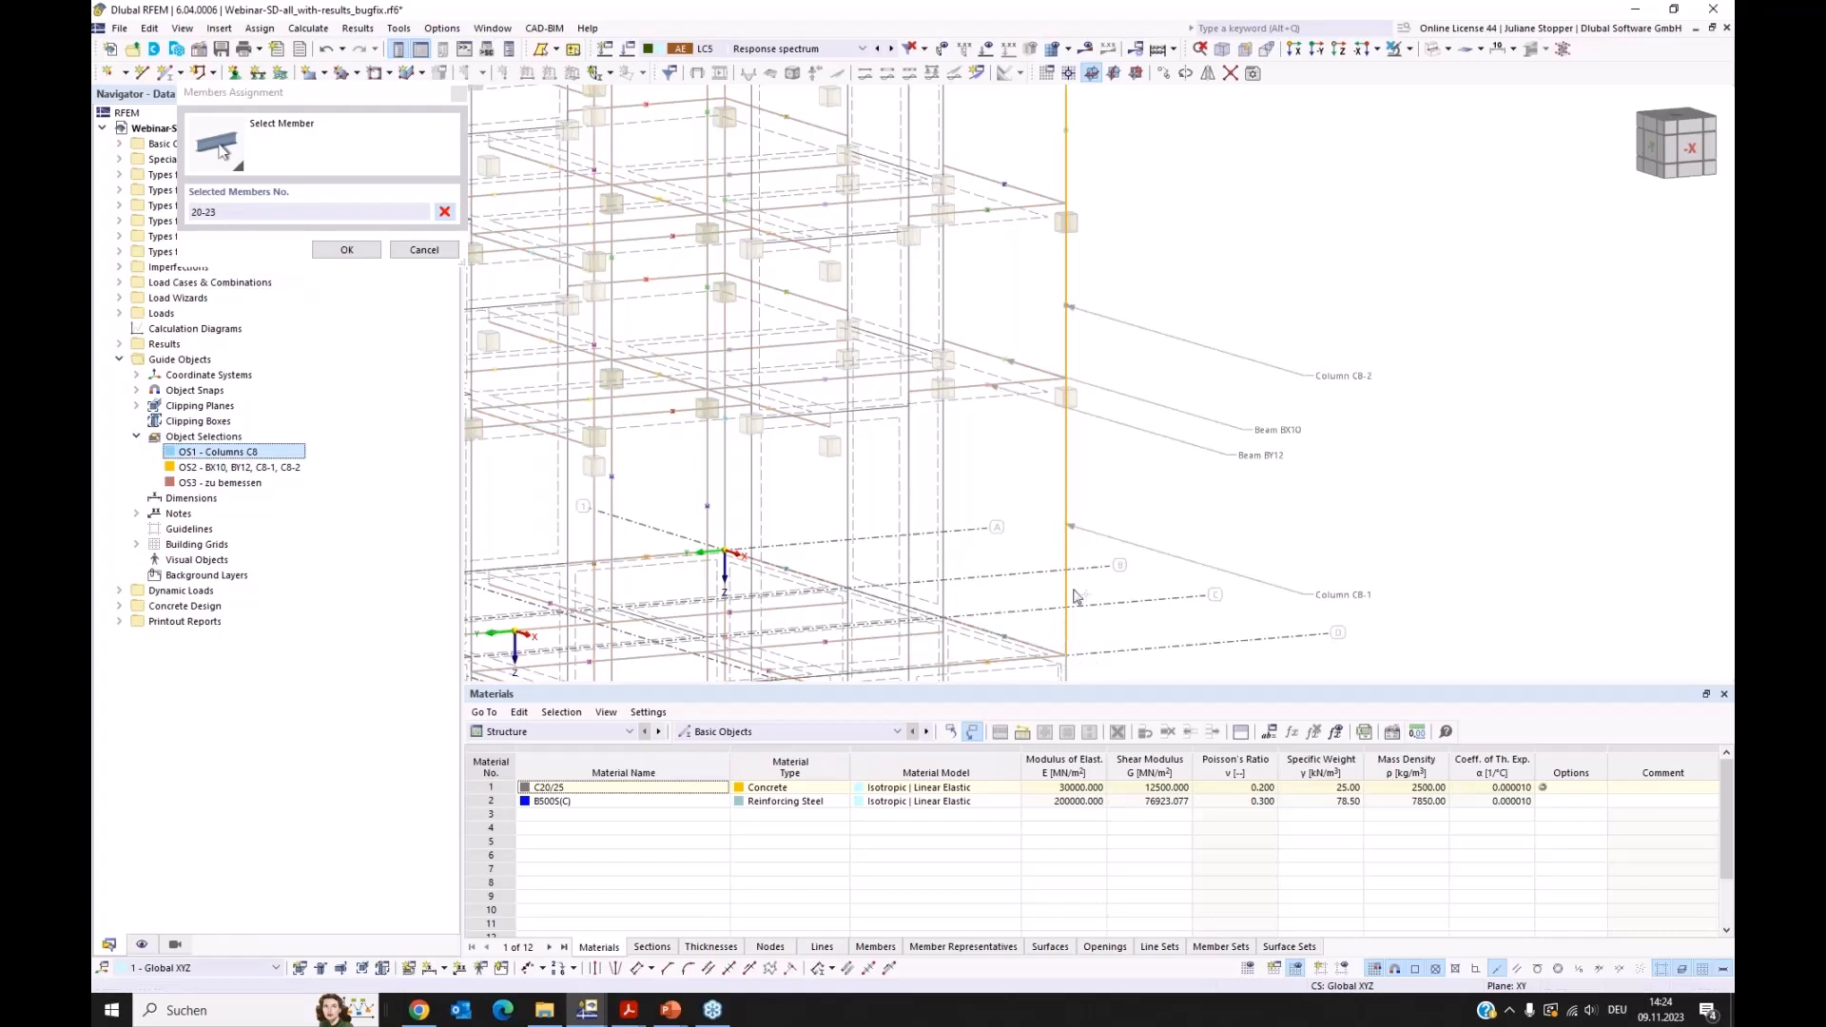
scroll(1119, 340, "down", 3)
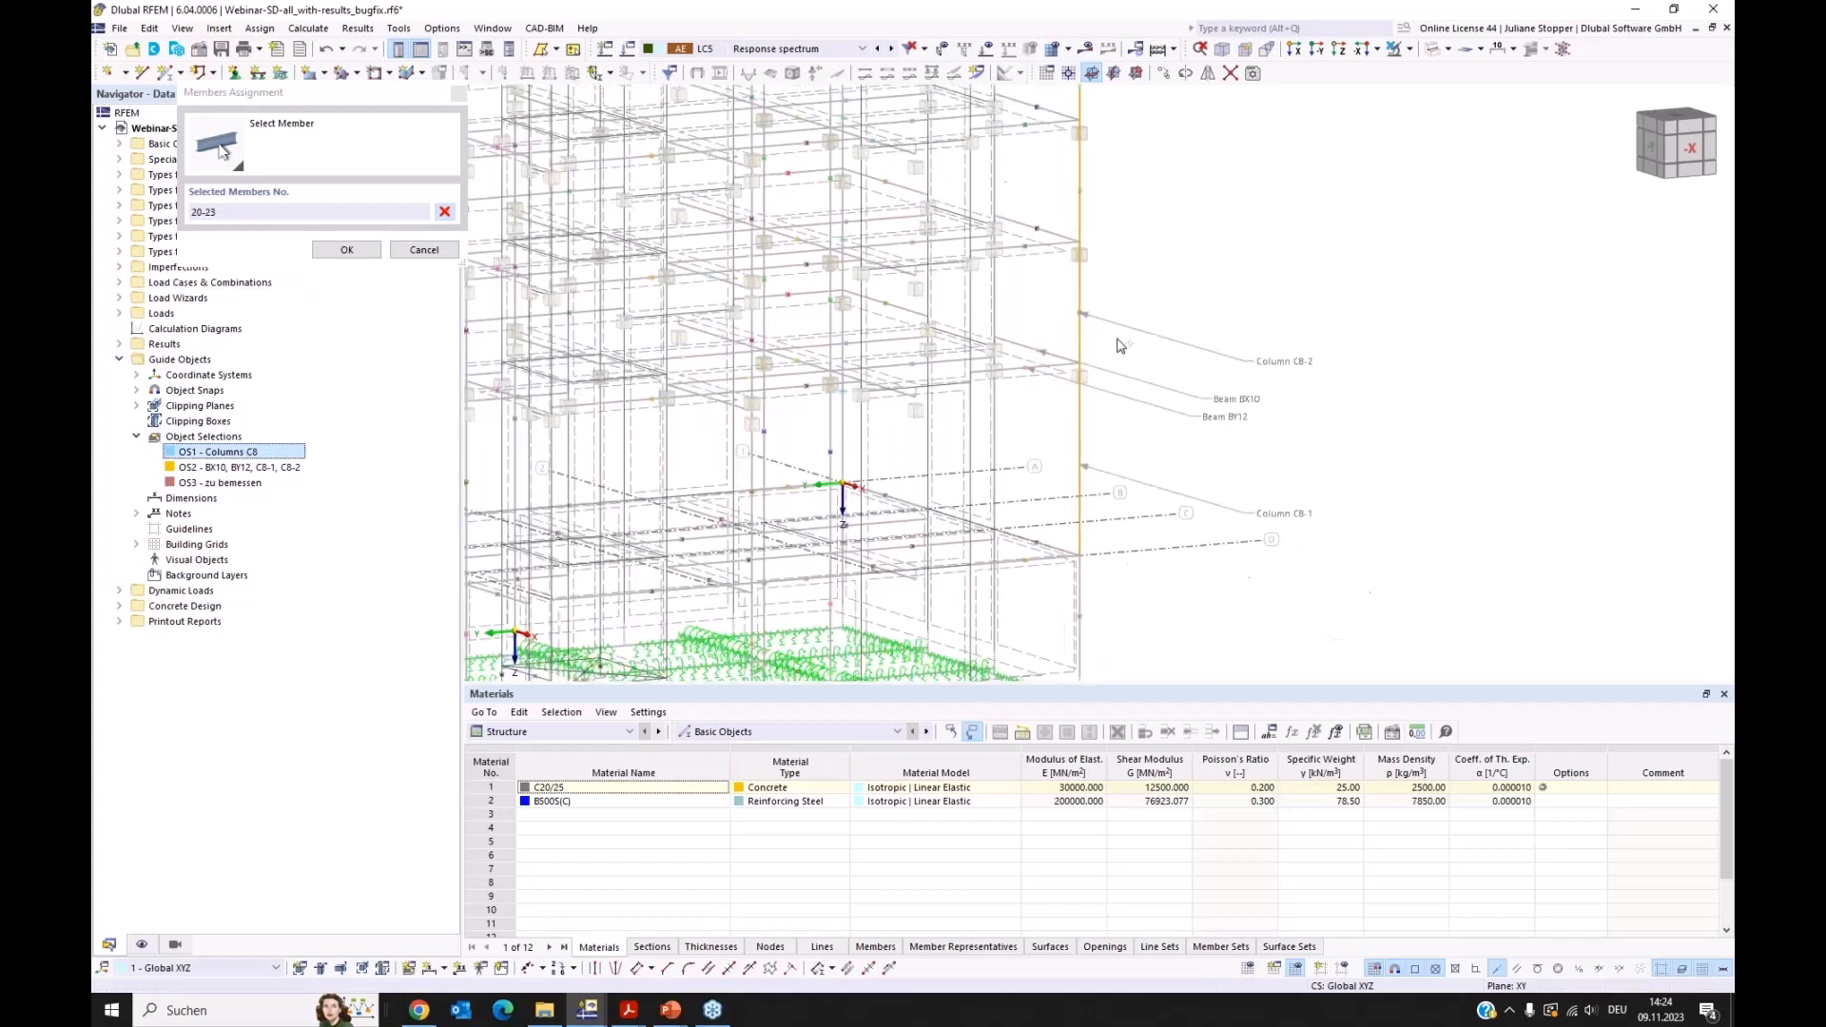
middle_click_drag(1099, 289, 1086, 365)
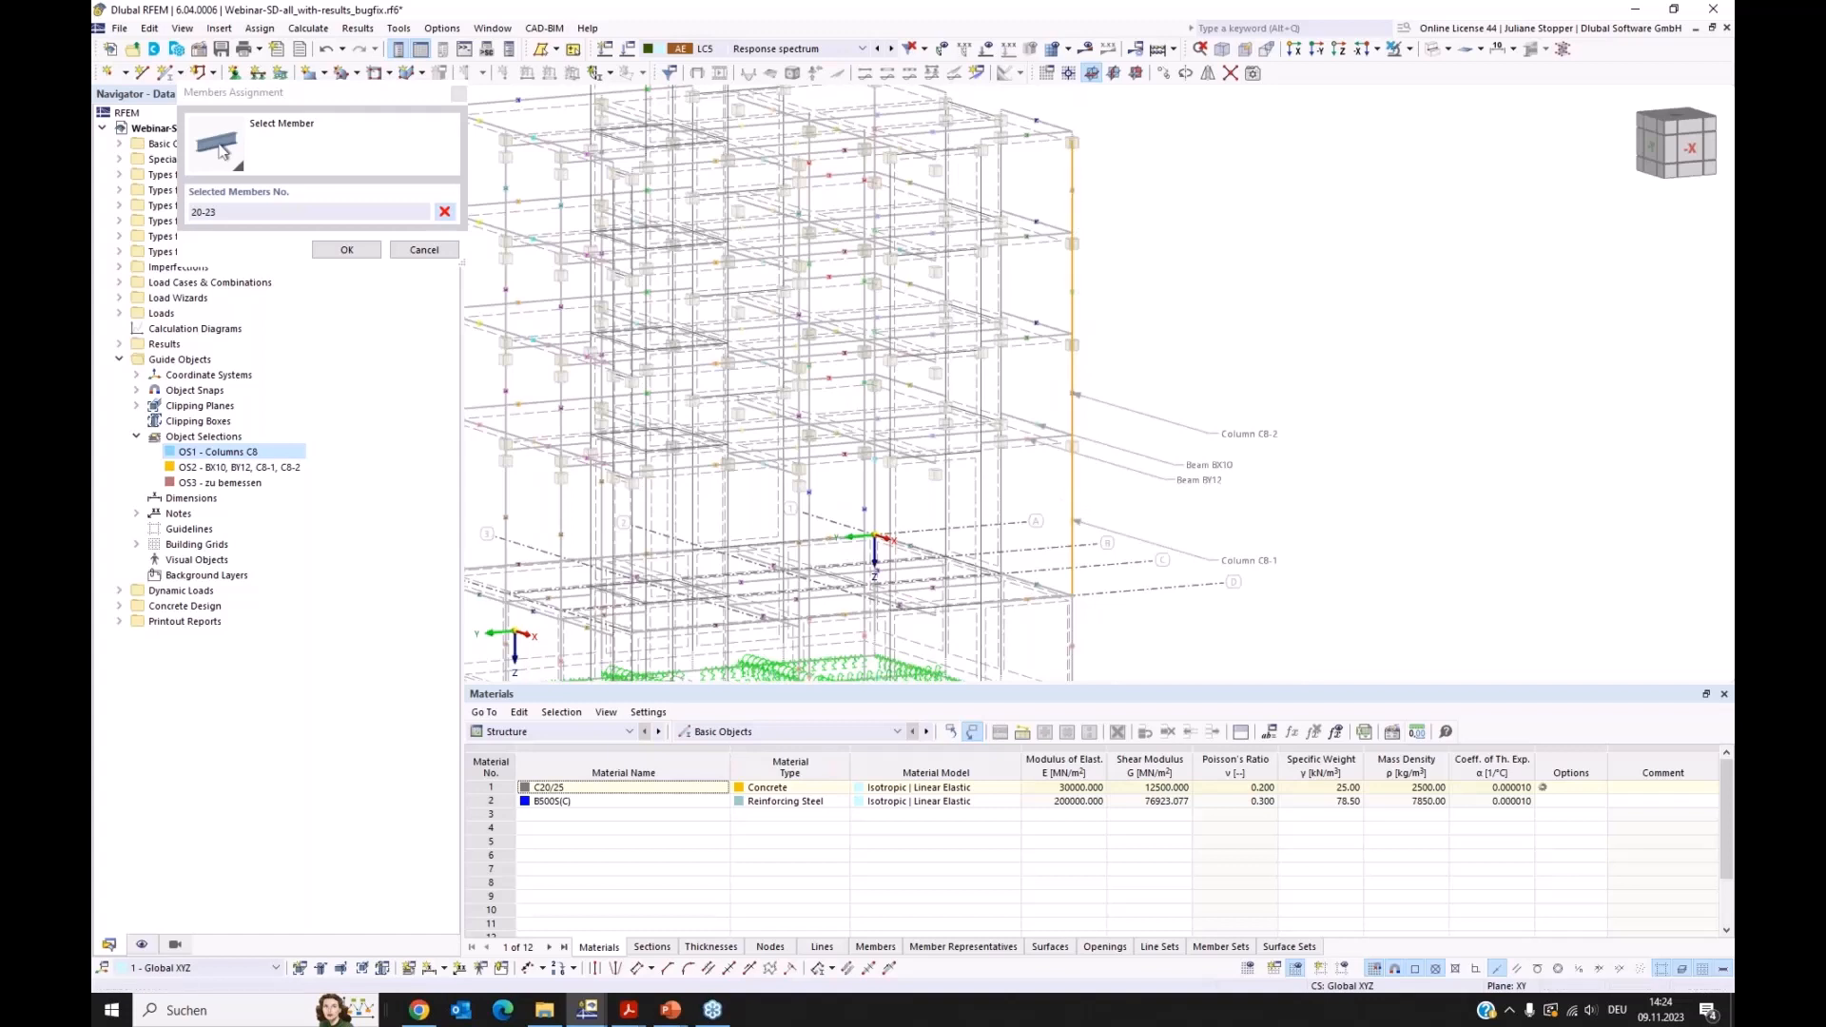
left_click(344, 250)
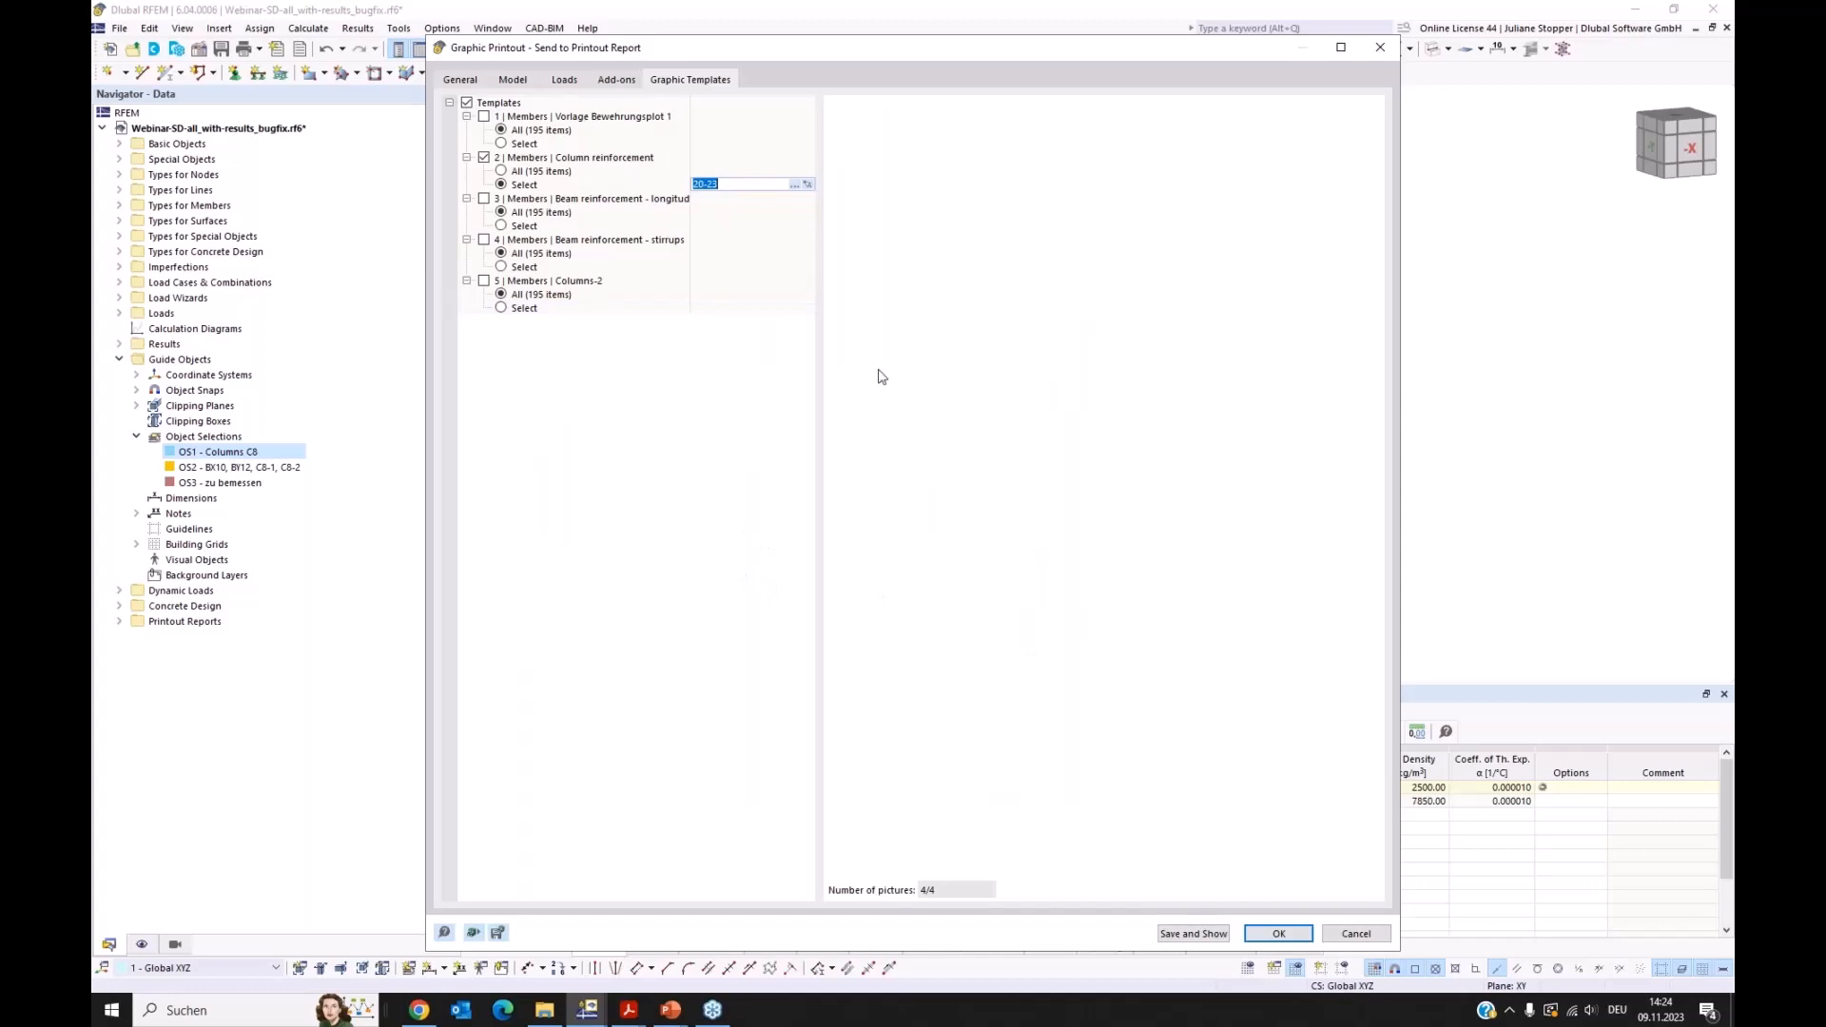
Step: Check the add-on, load and model print settings once more, and save and show the printout report
left_click(617, 80)
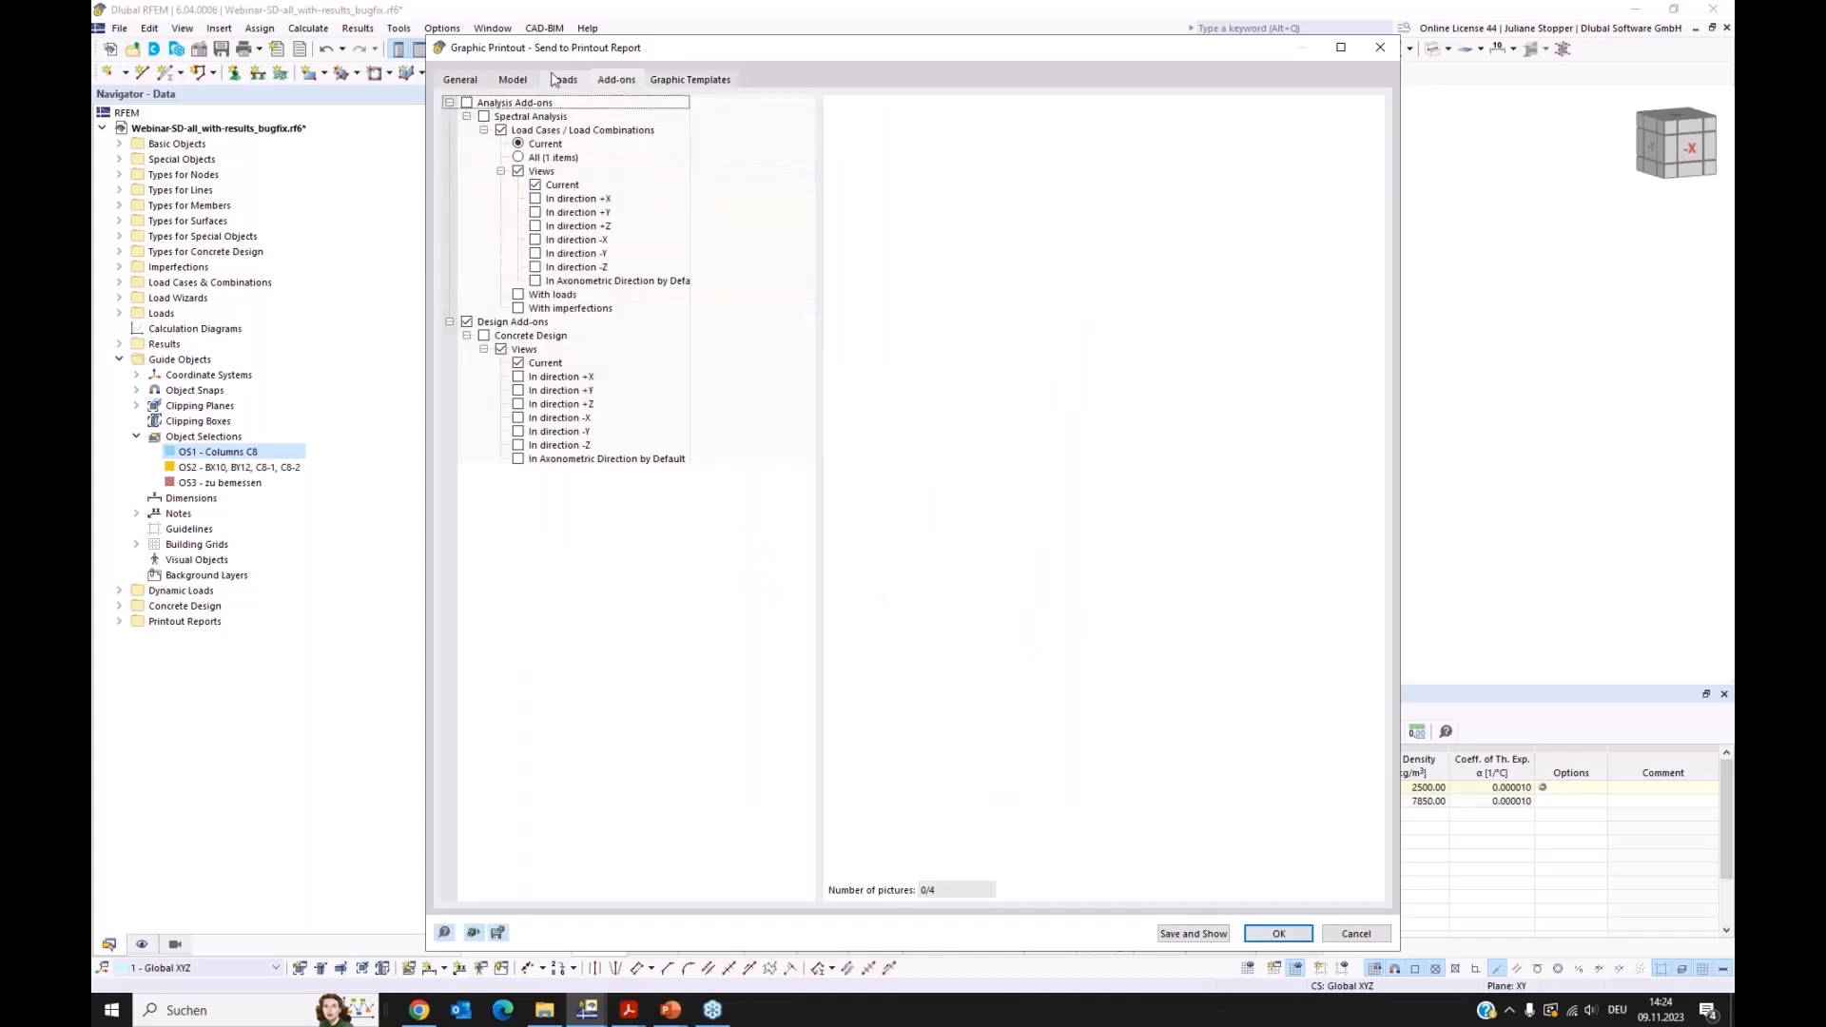
left_click(565, 80)
left_click(512, 80)
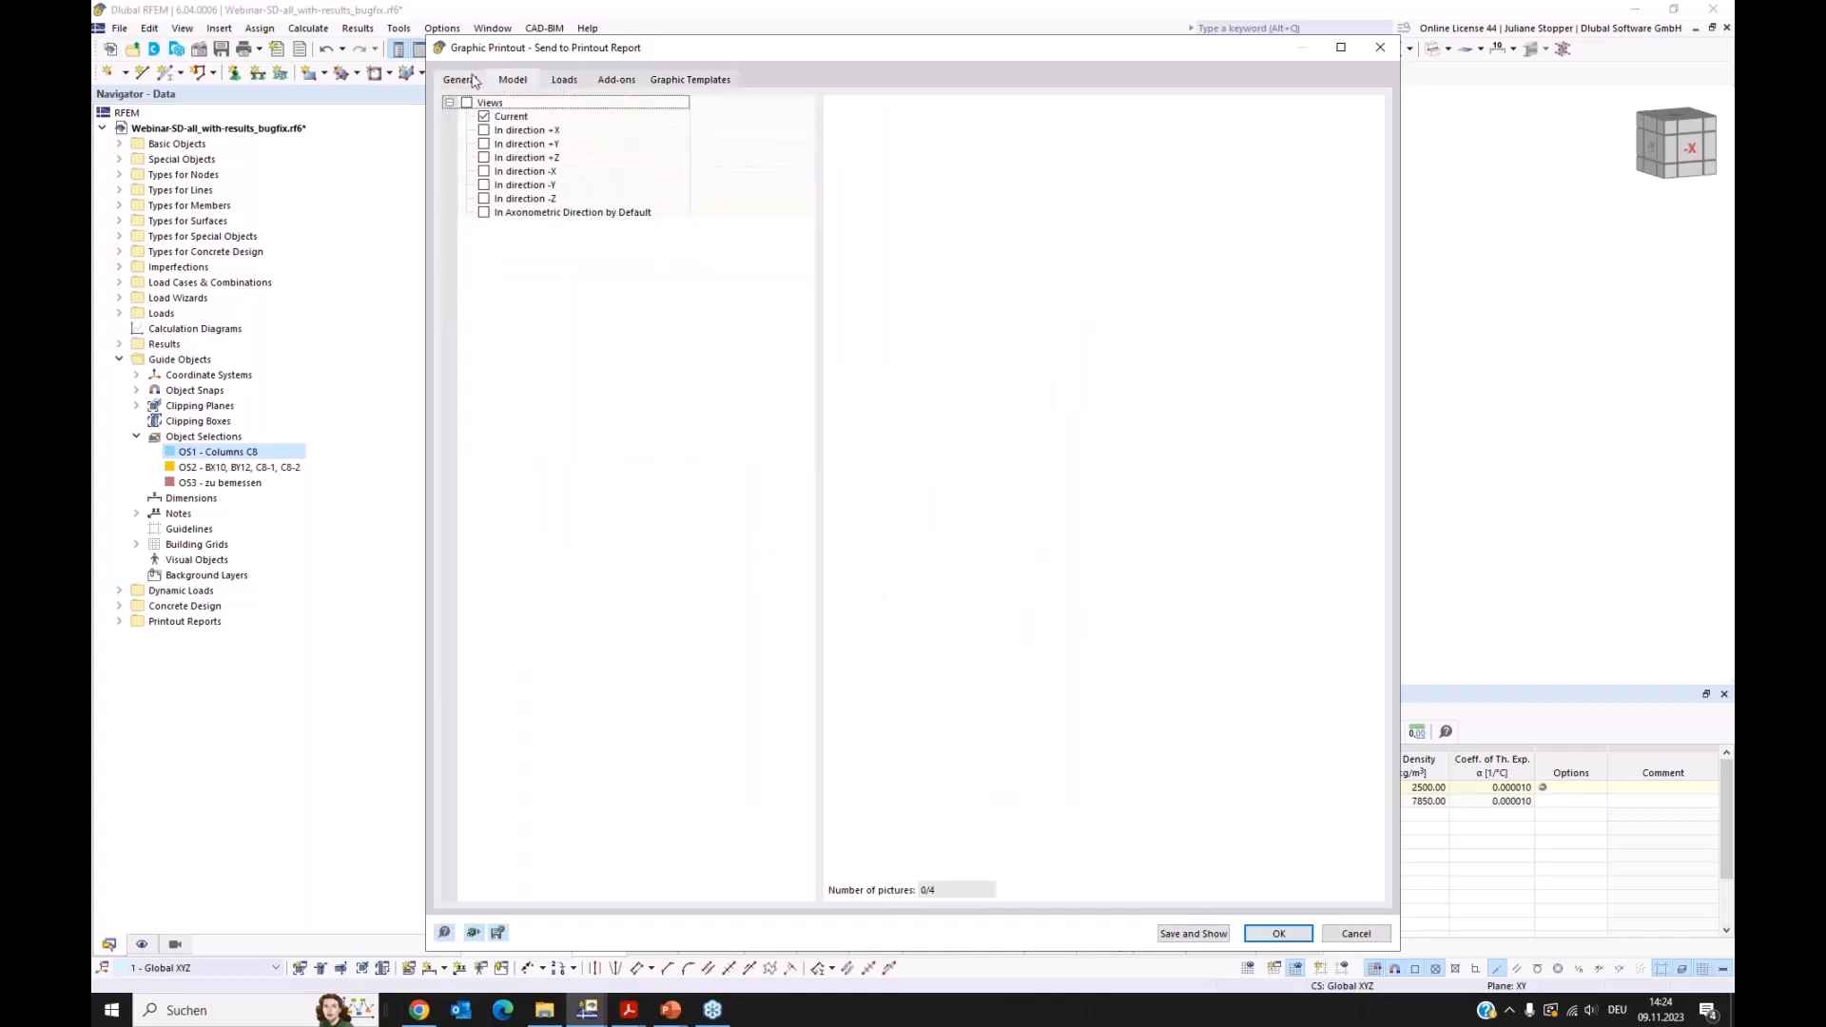
left_click(1218, 941)
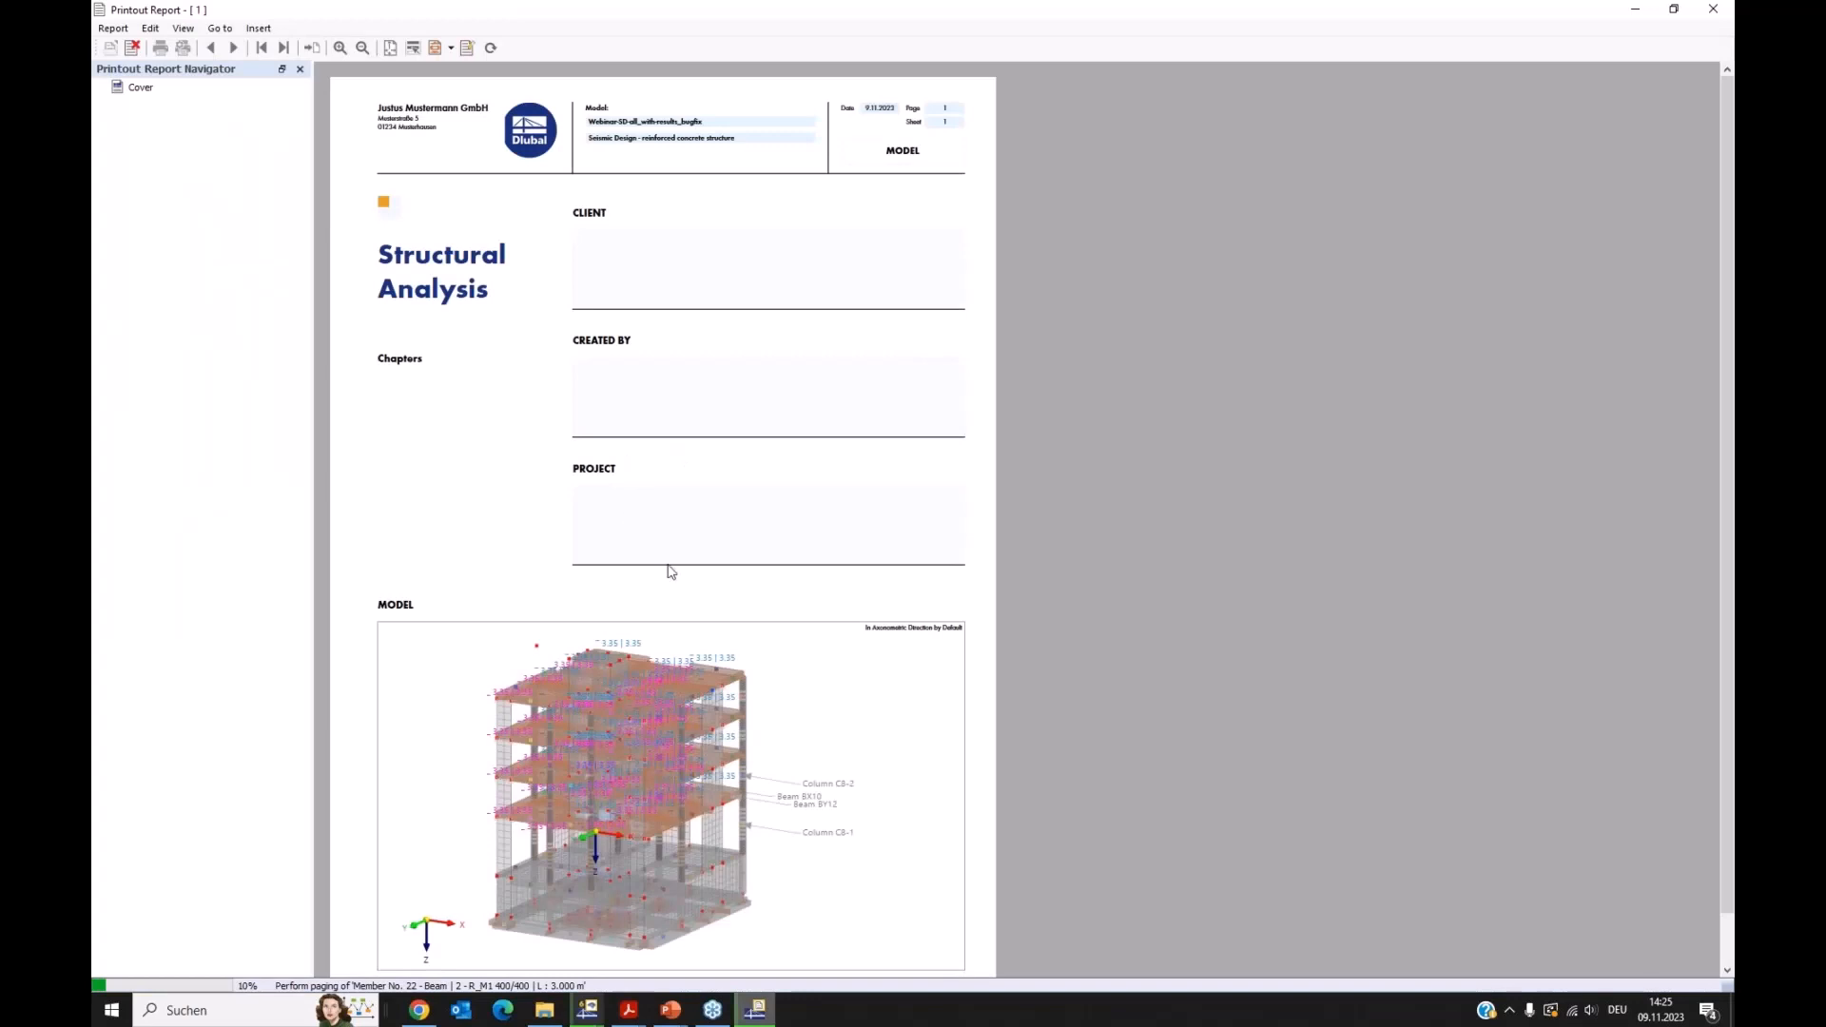
Step: Examine the reinforcement drawings of members 22, 21, 20 and 23 in the printout report, and close the report
scroll(495, 471, "down", 1)
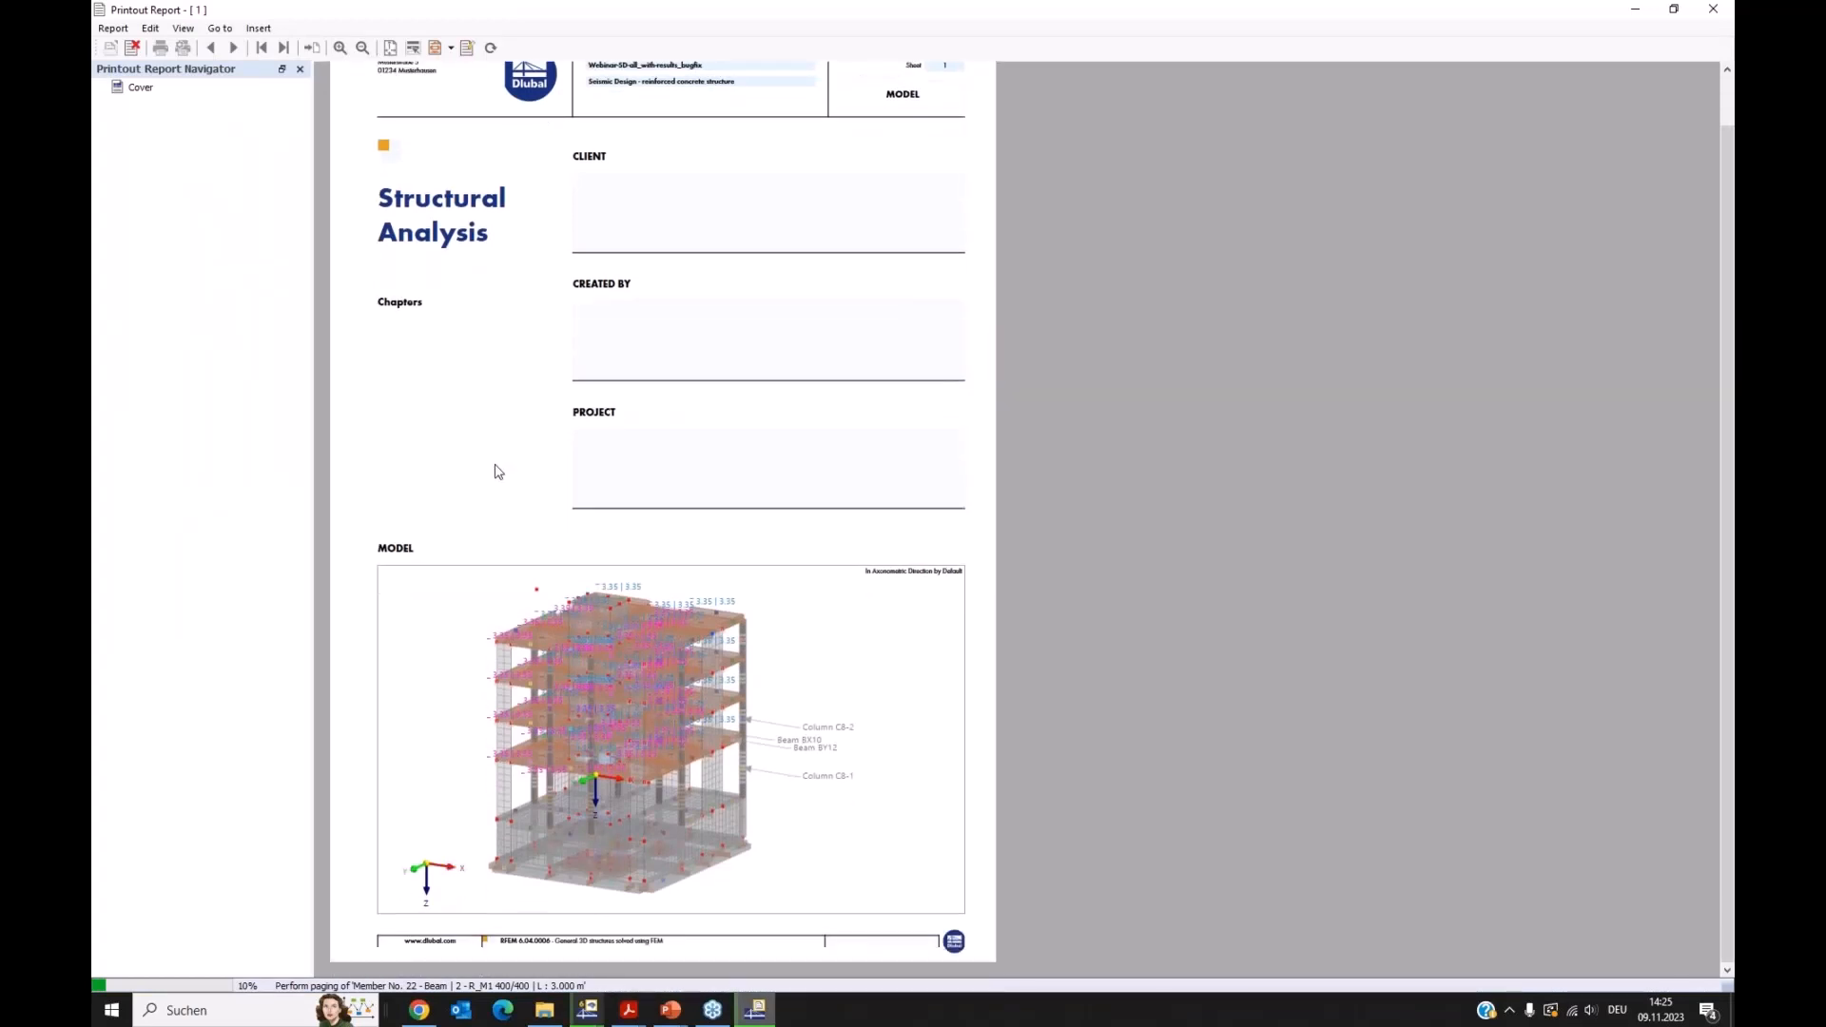
scroll(494, 472, "down", 1)
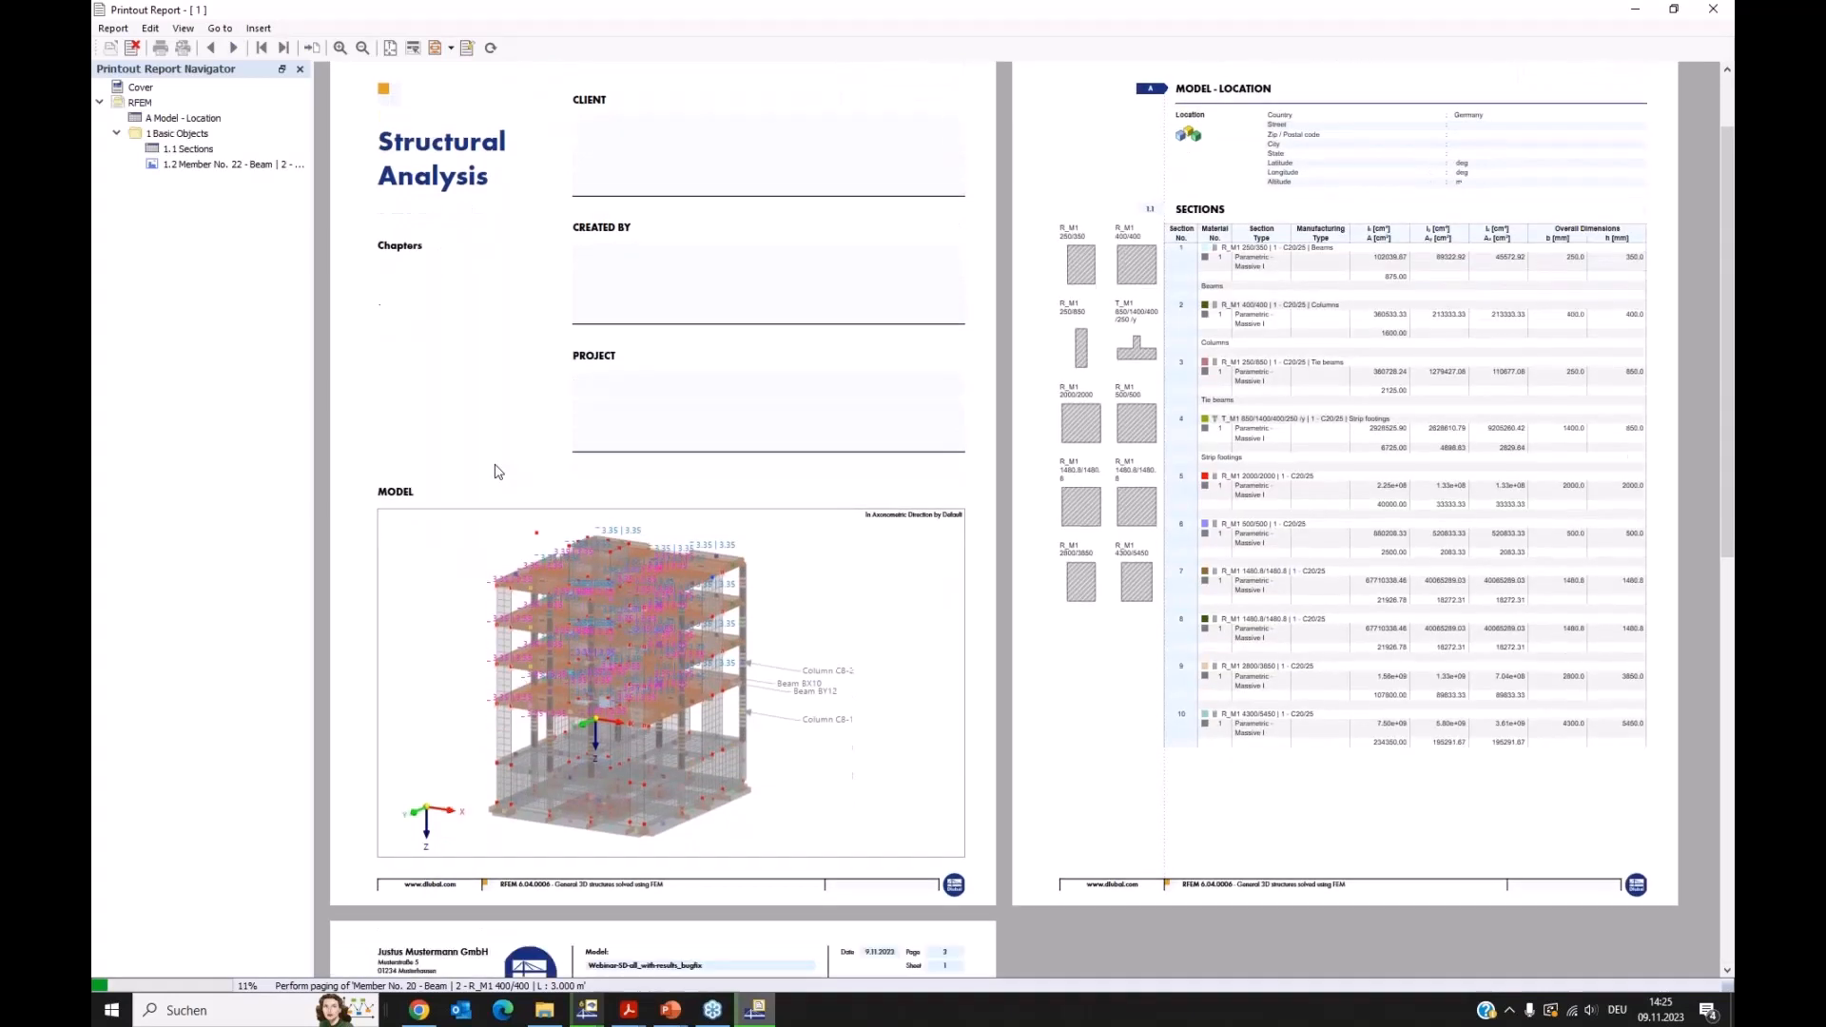
left_click(193, 164)
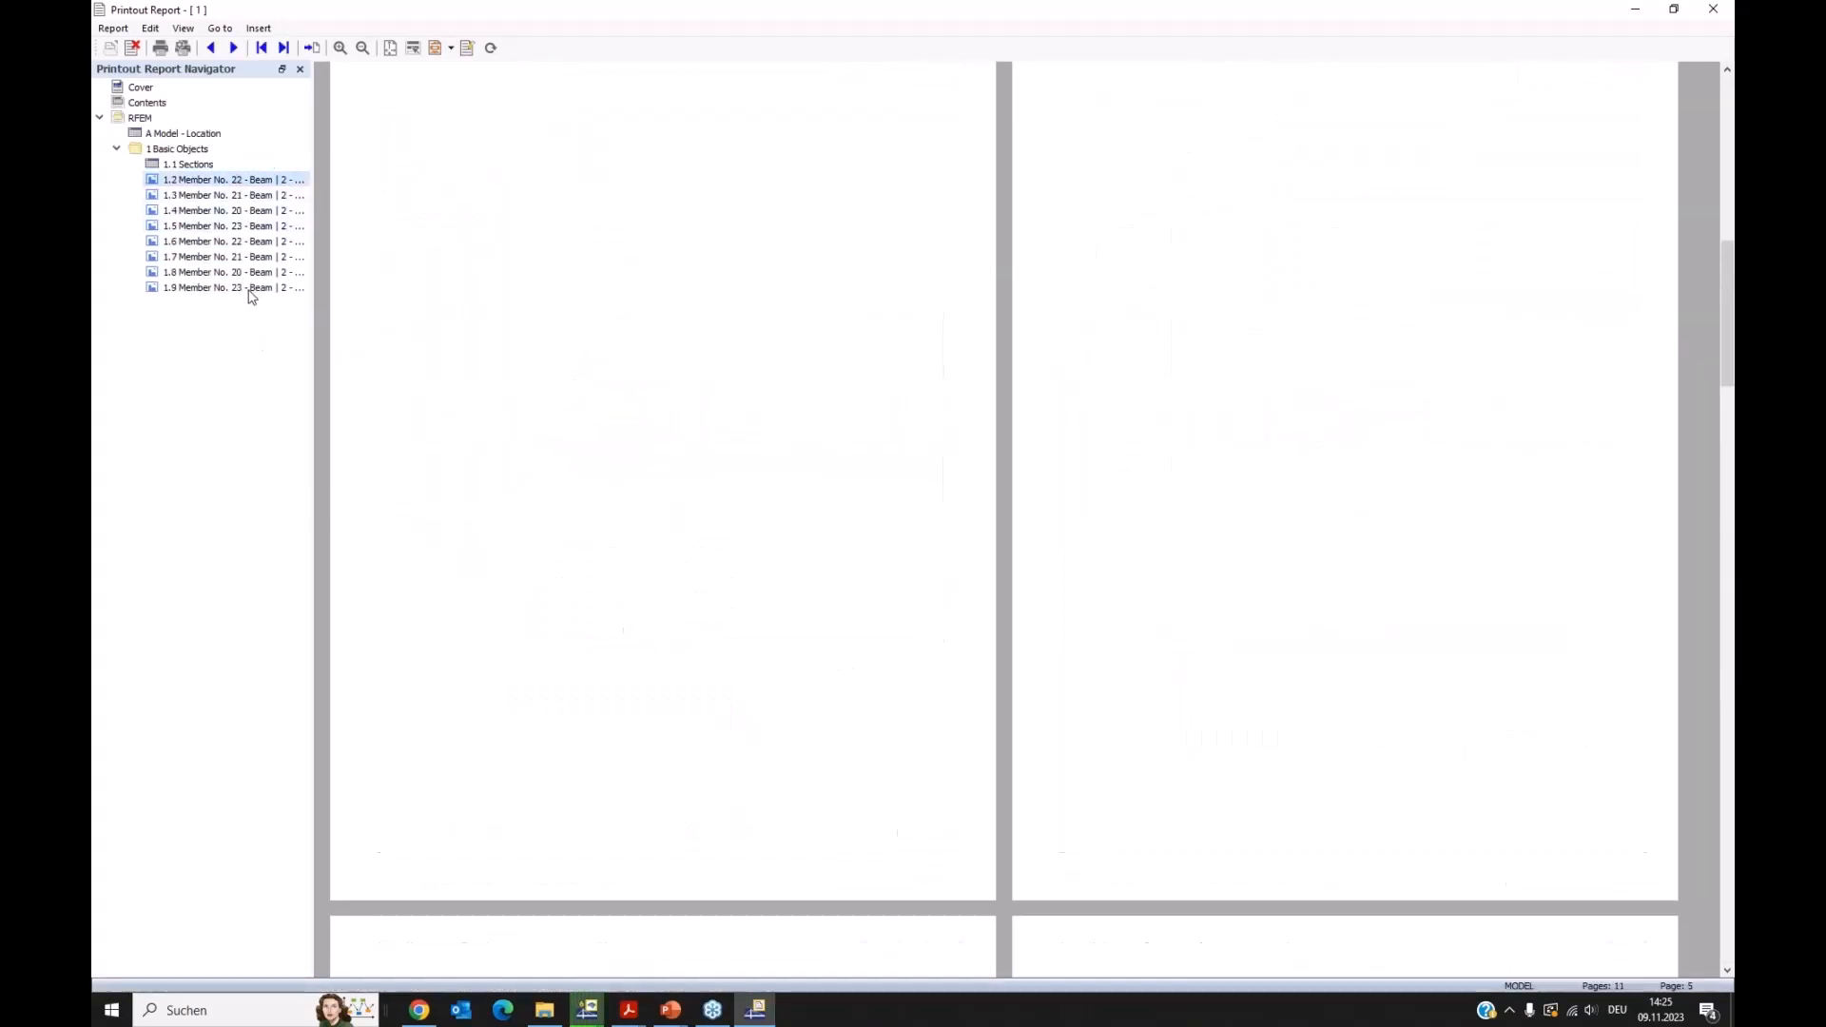
left_click(218, 195)
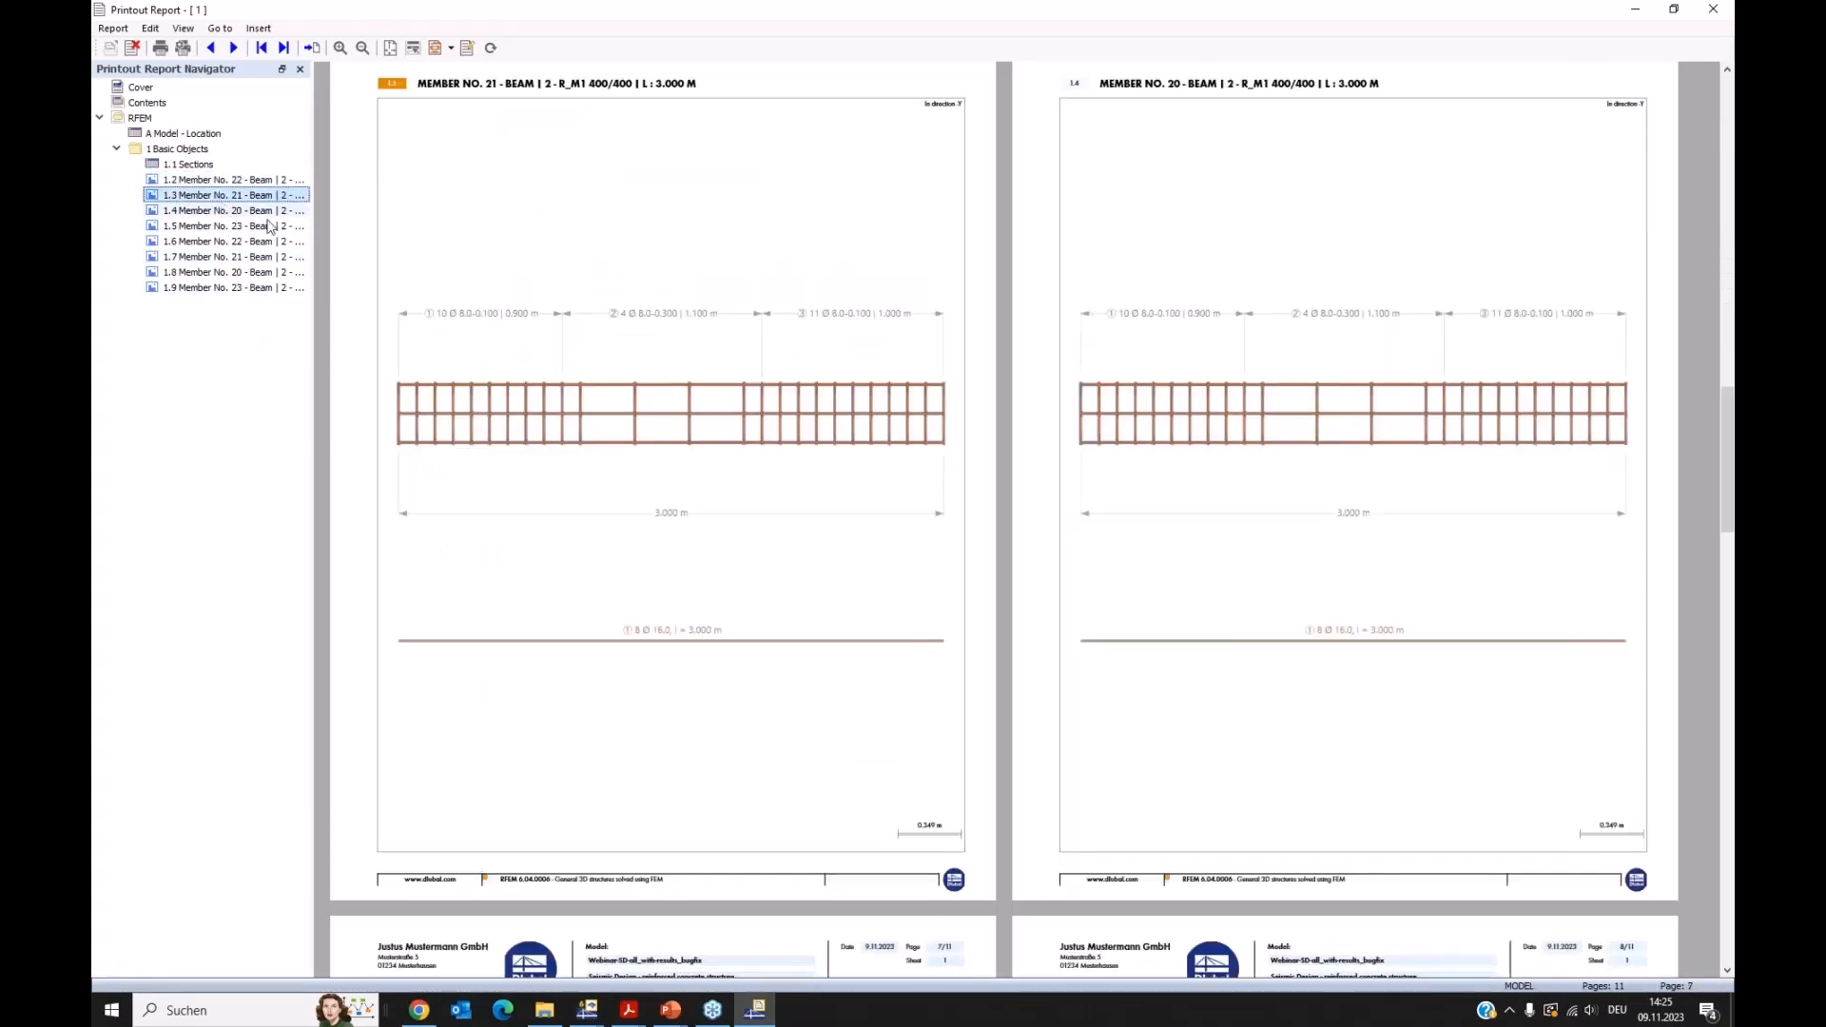
left_click(238, 212)
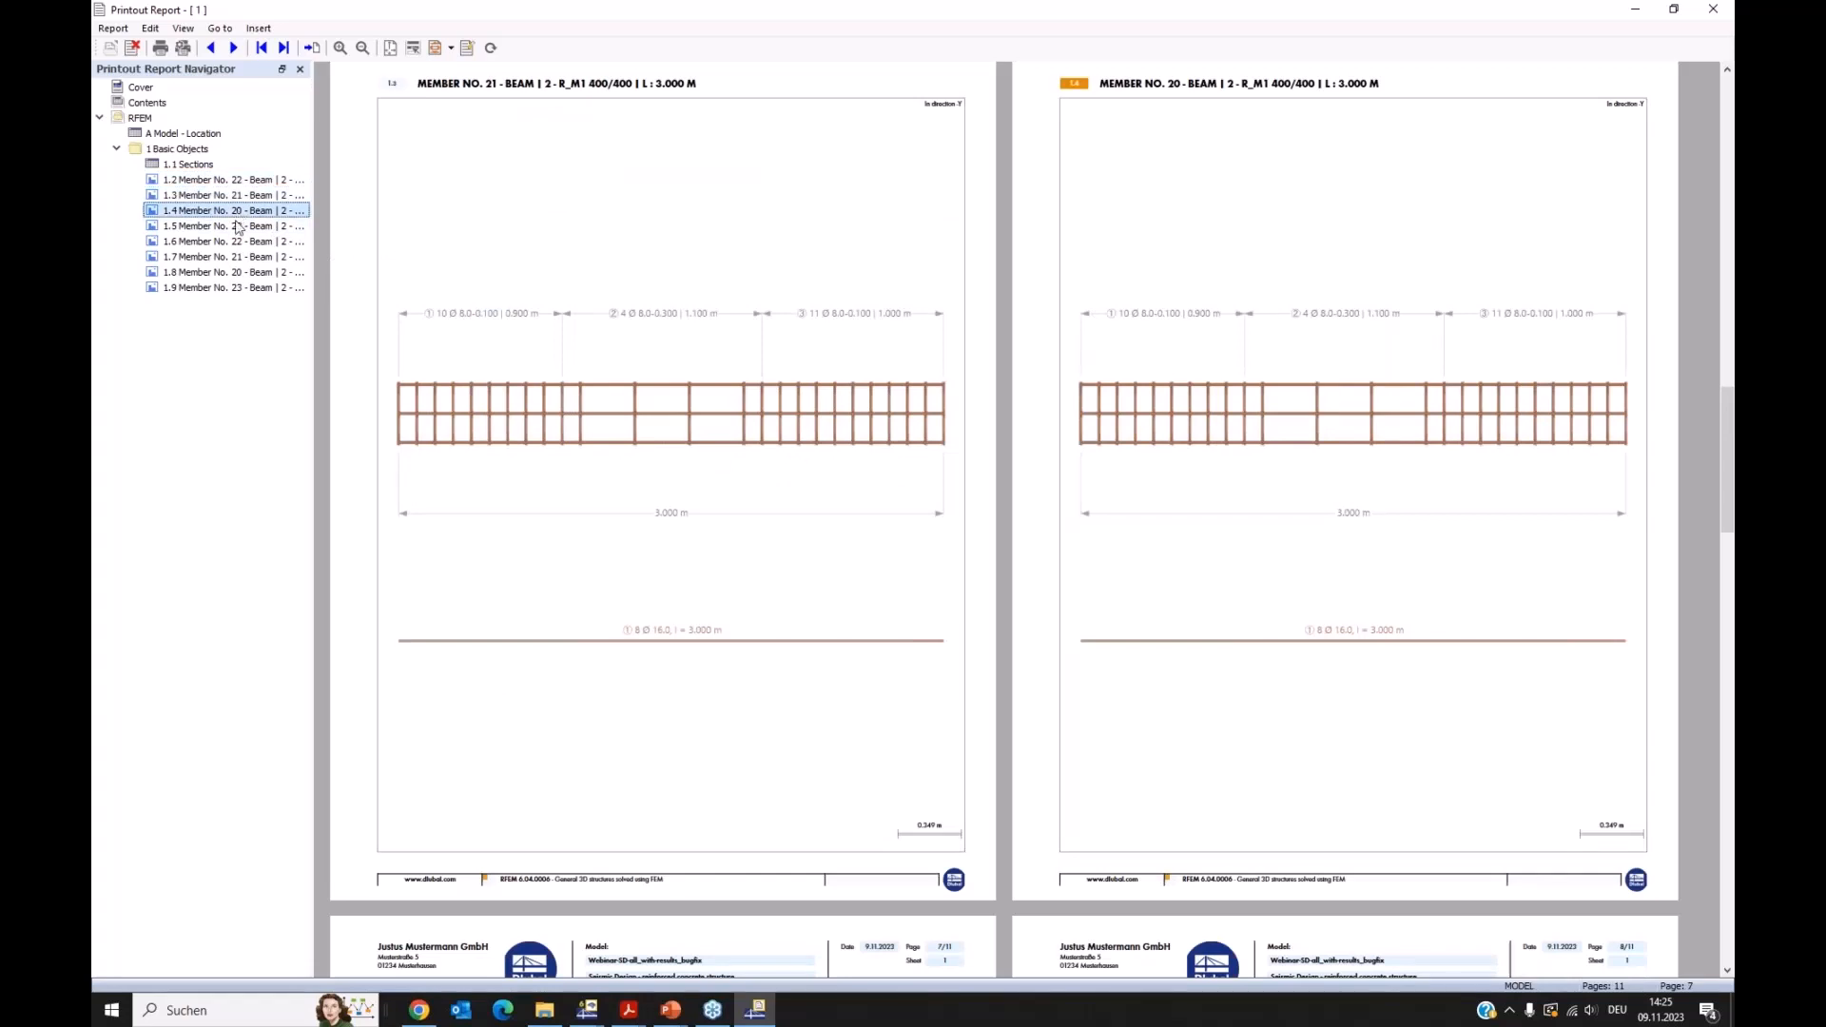
left_click(239, 226)
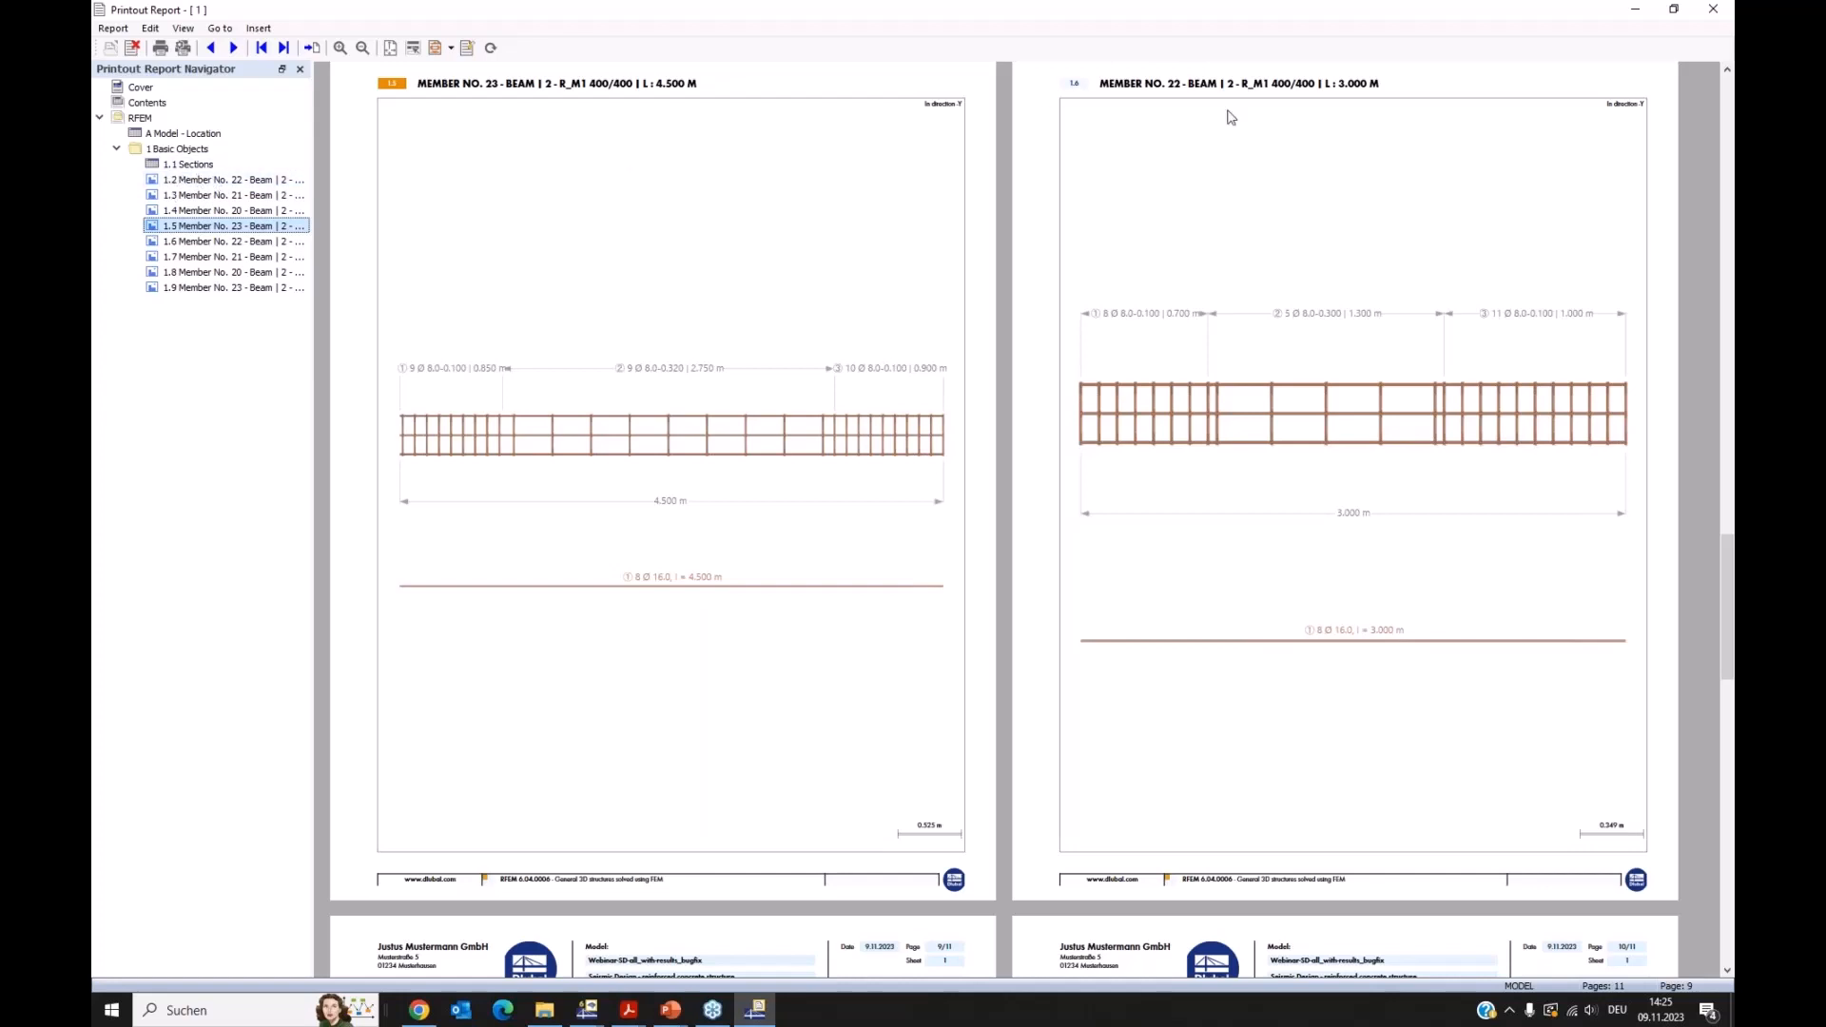
left_click(1713, 11)
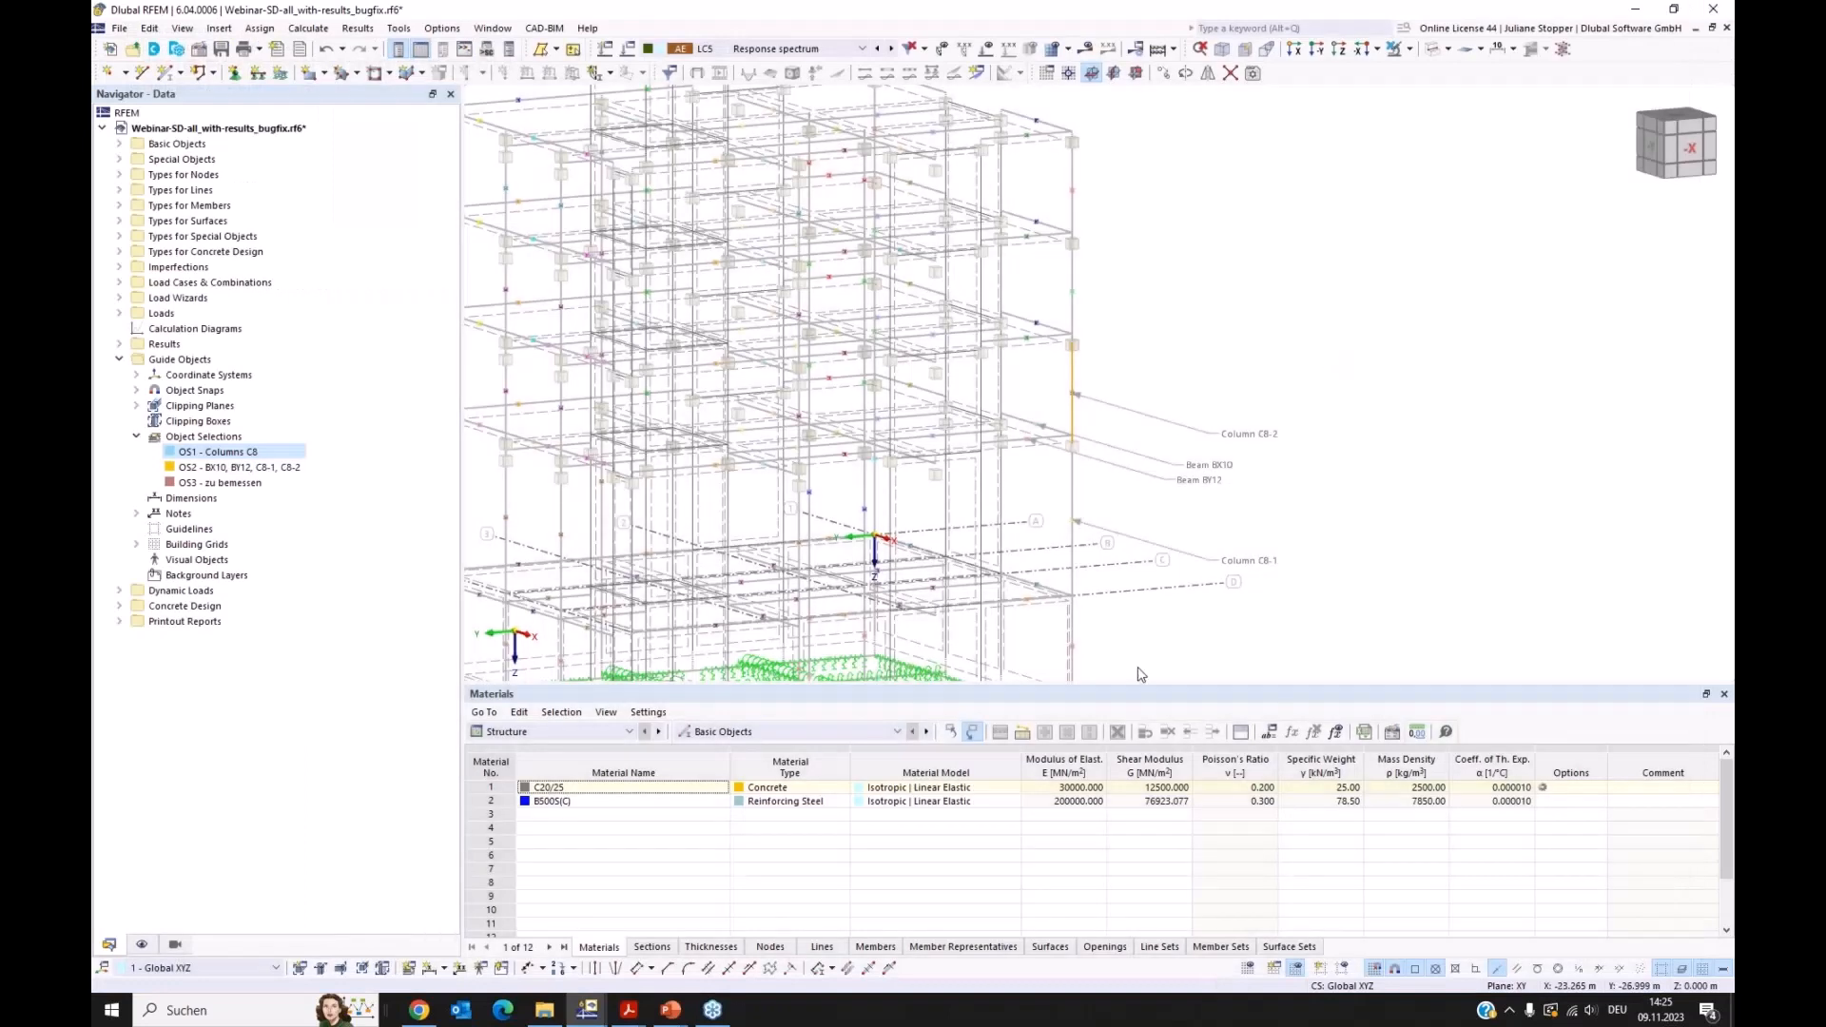
Step: Enlarge the model area by shrinking the table and navigator, and show the whole building as a solid rendering
left_click_drag(1140, 684, 1136, 737)
left_click_drag(448, 590, 383, 590)
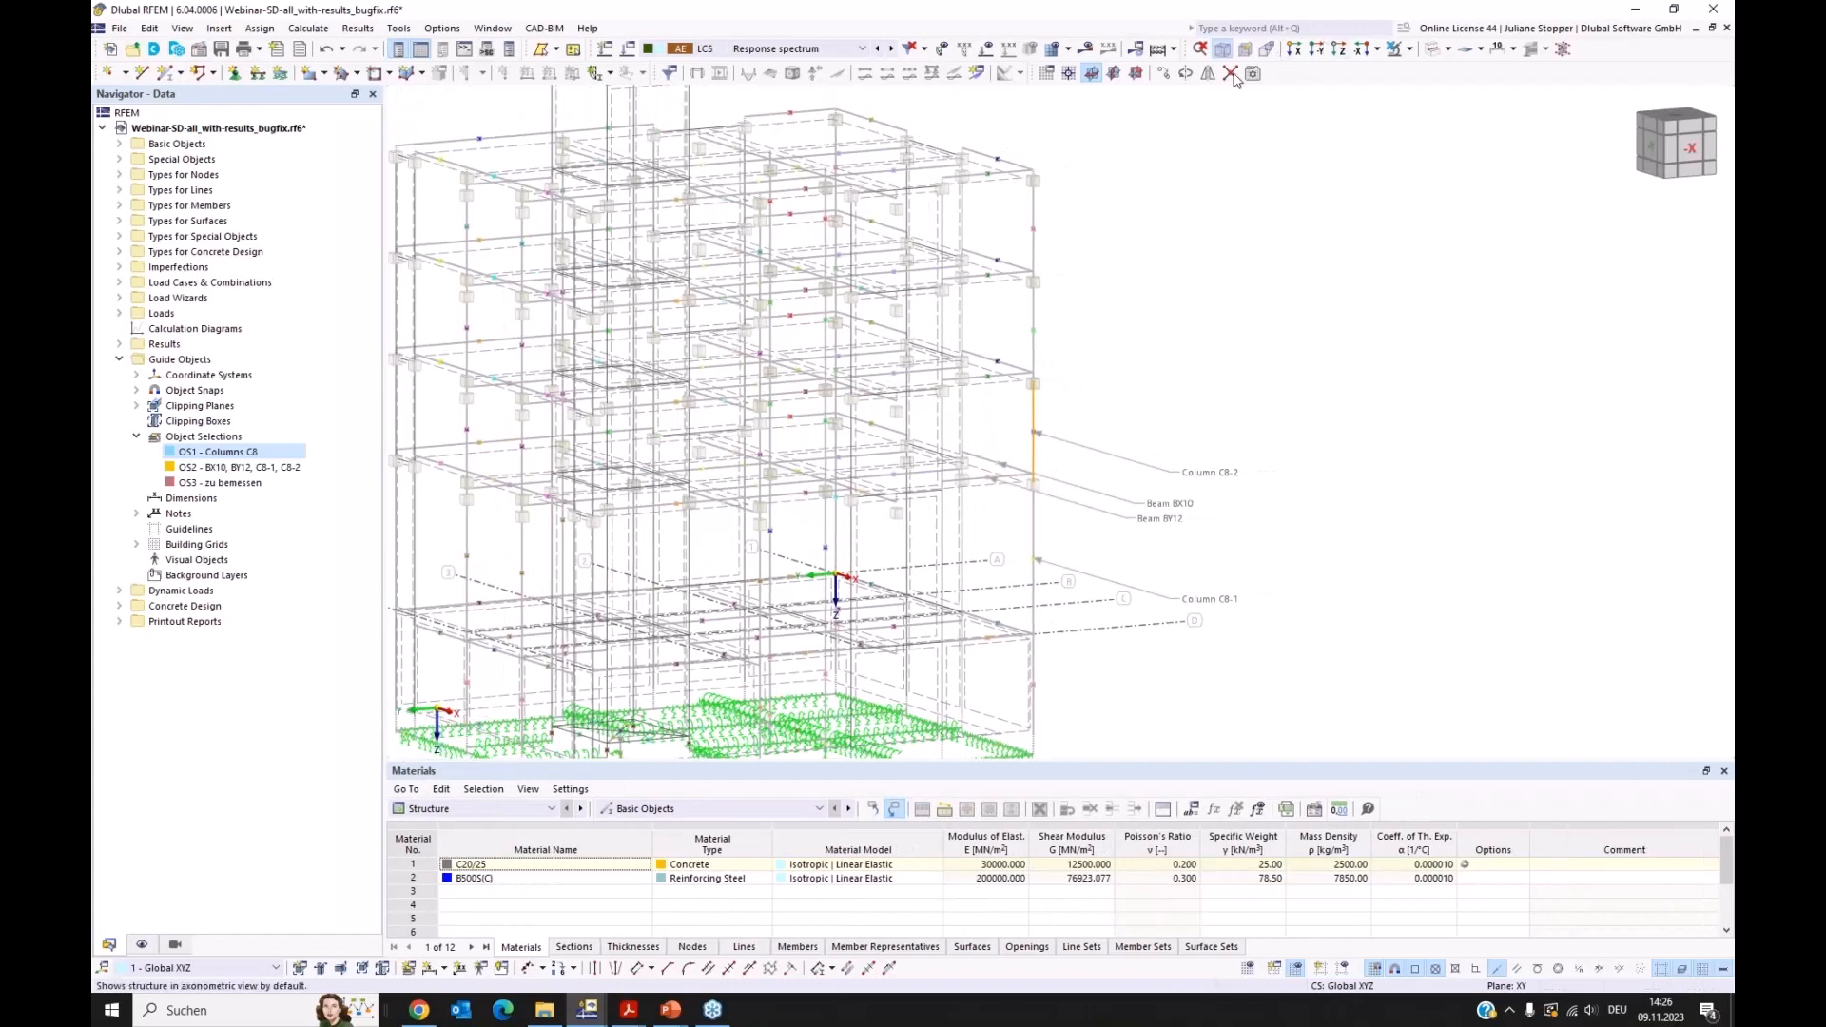
scroll(1252, 242, "down", 2)
middle_click_drag(1254, 240, 1330, 211, "ctrl")
left_click(1434, 51)
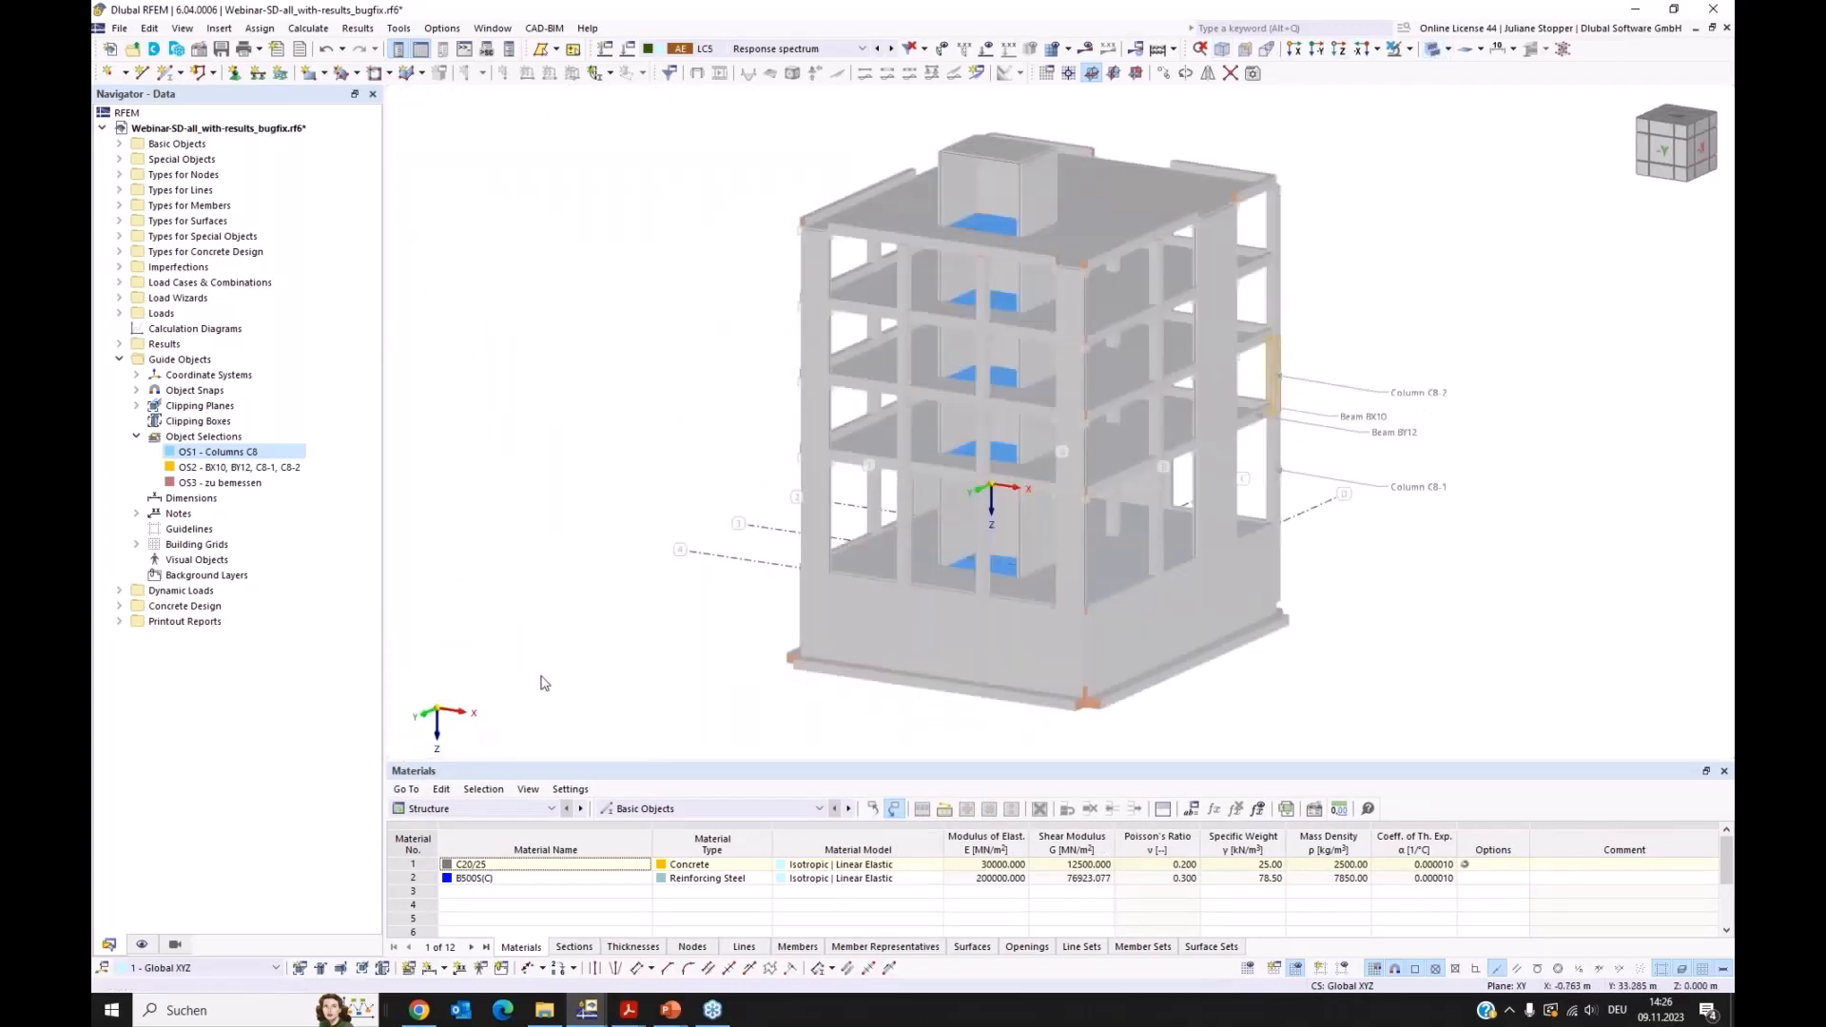
Step: Collapse the guide objects and examine the global Concrete Design settings for the configurations to calculate
left_click(120, 360)
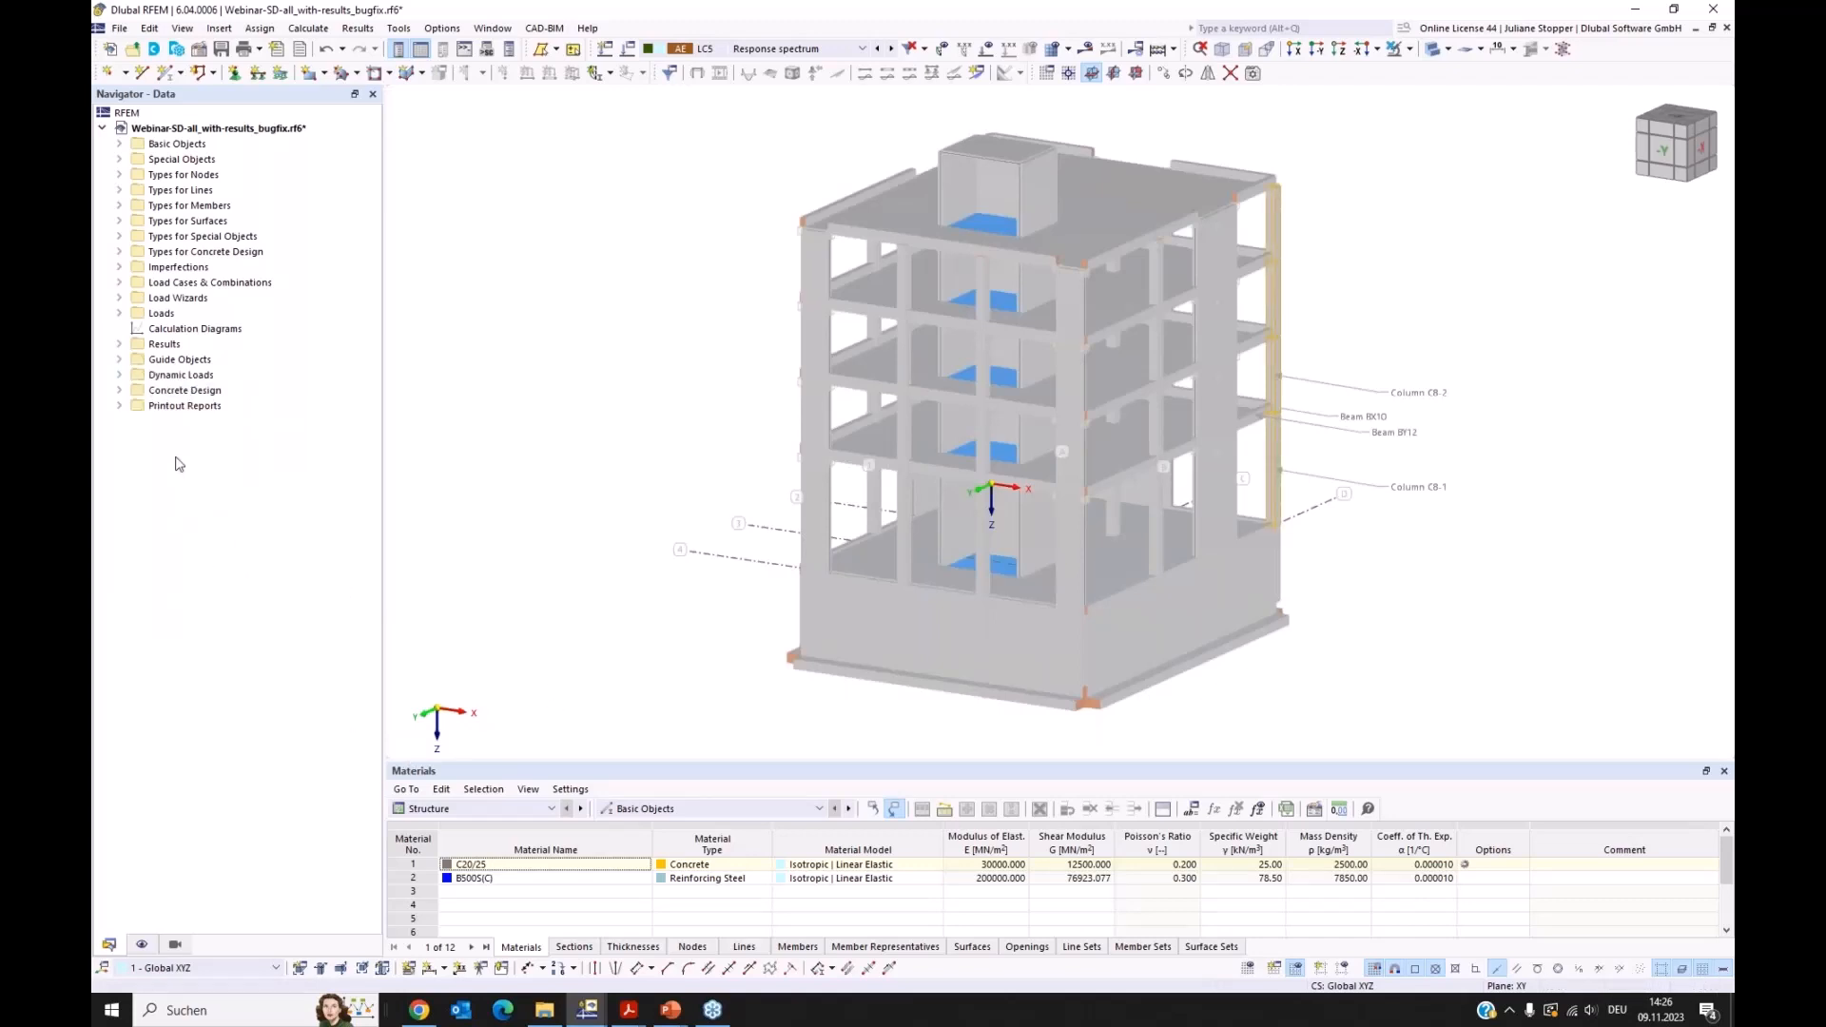
right_click(157, 396)
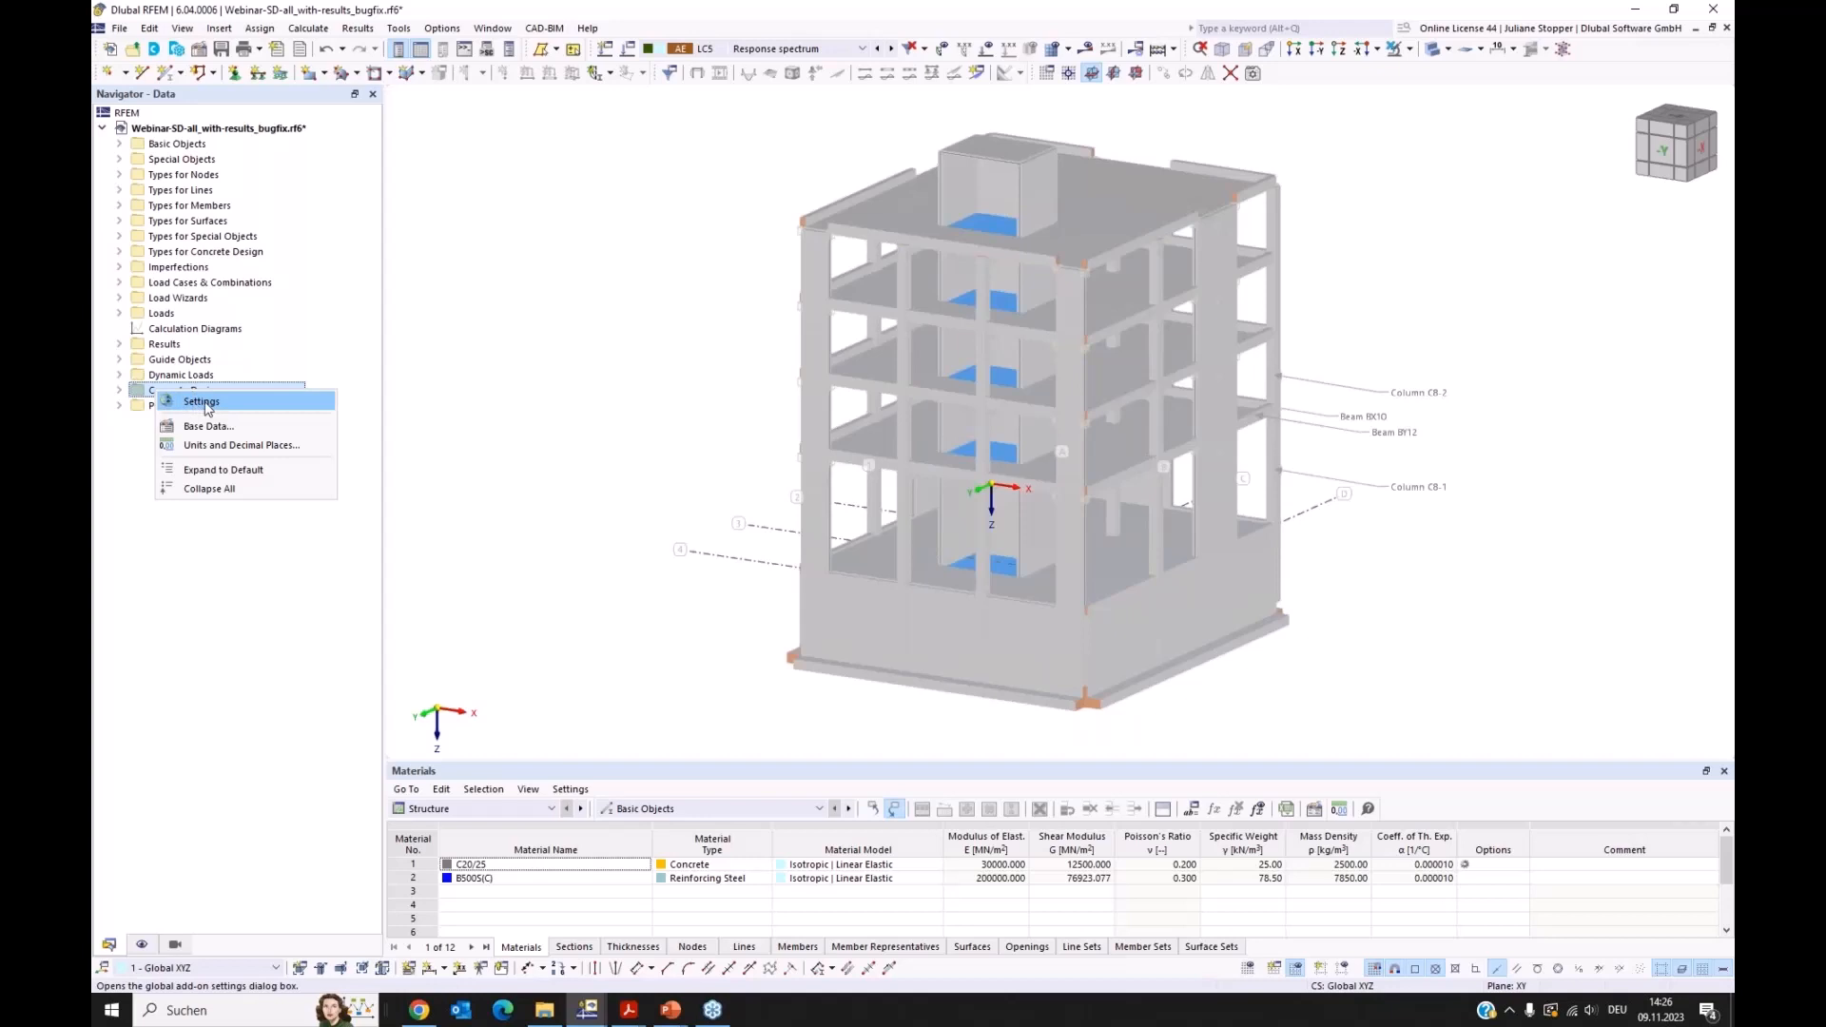
left_click(203, 402)
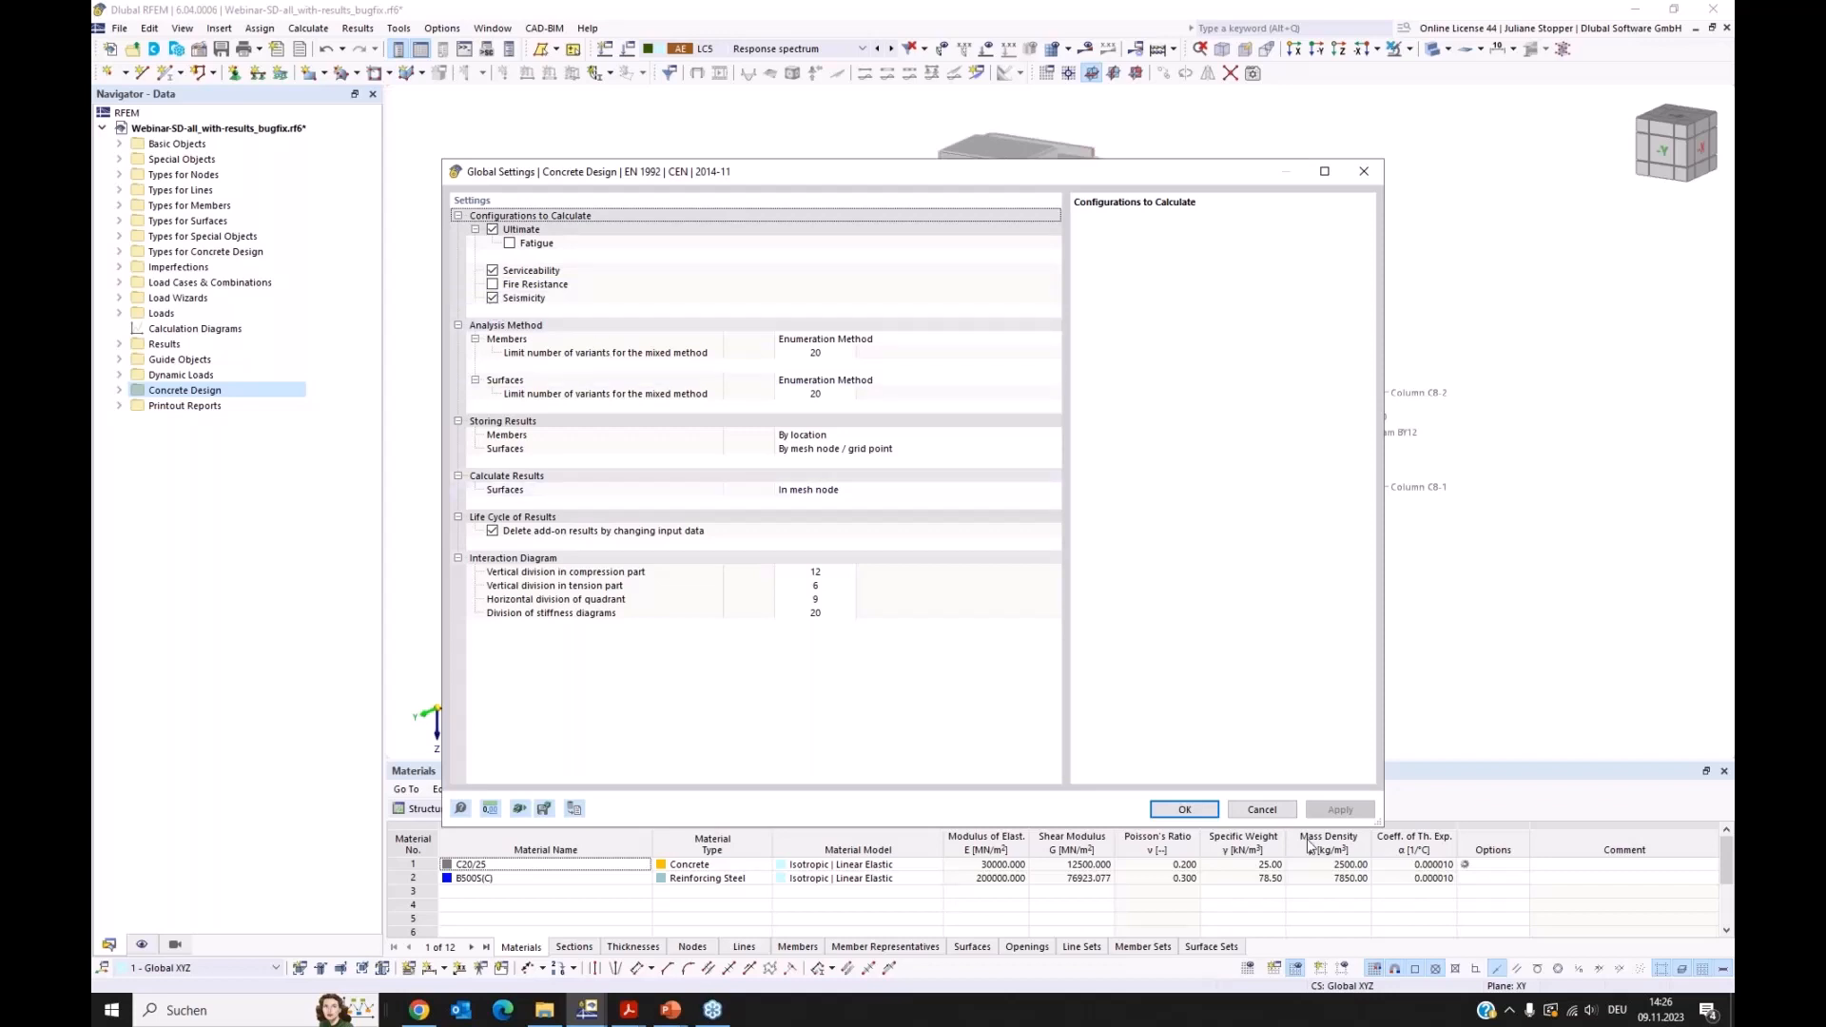
left_click(1184, 809)
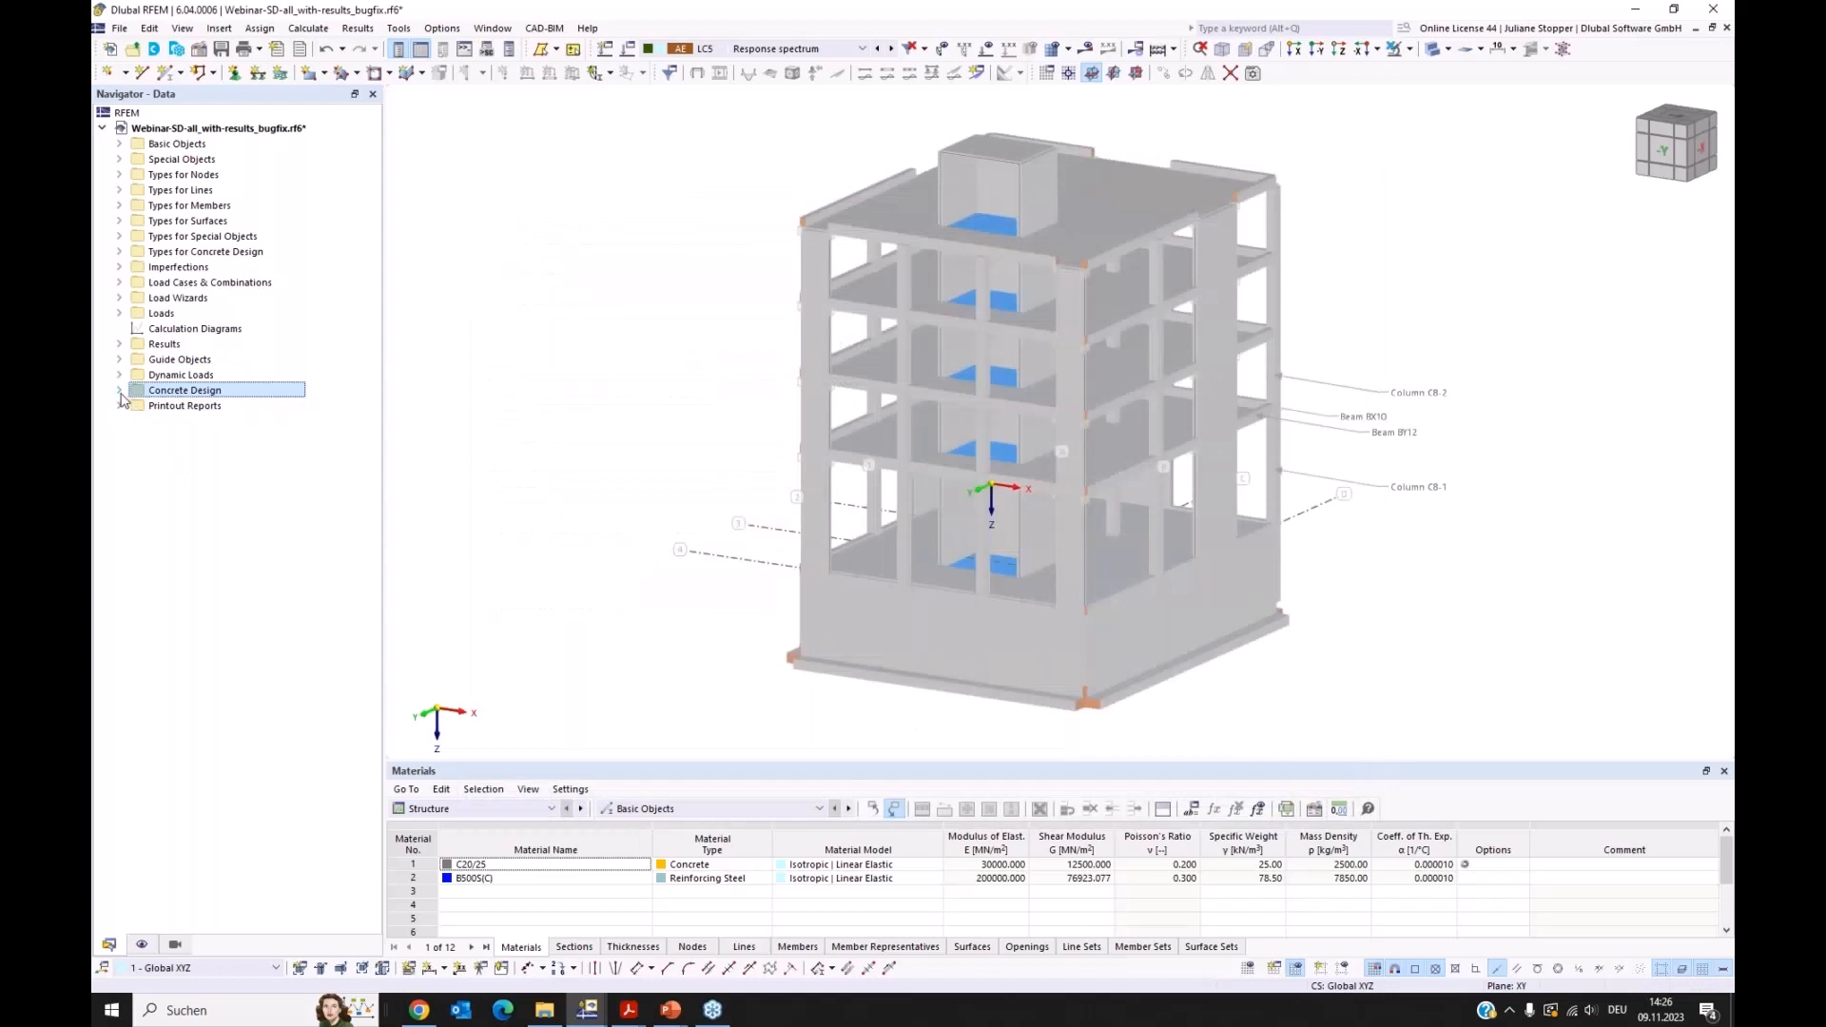
Step: Open the seismic configuration "Columns ground floor -> incl EQ0417" of the Concrete Design add-on for editing
left_click(119, 390)
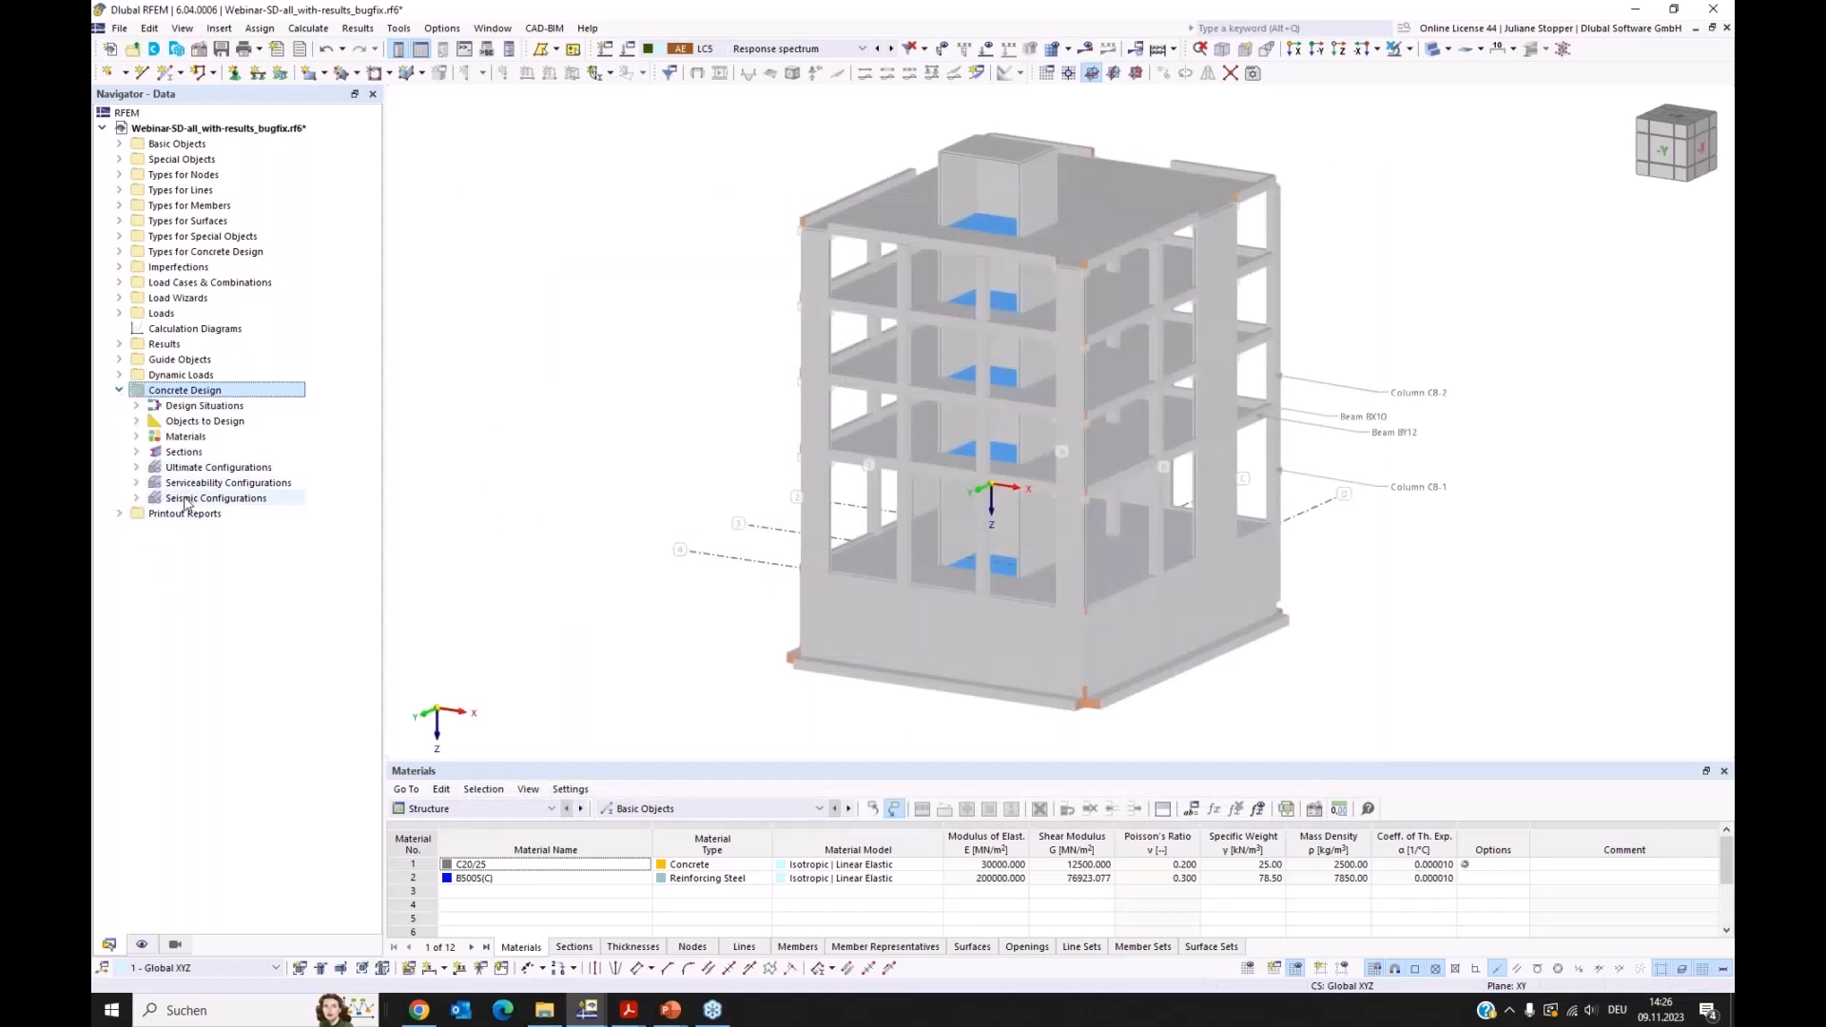
left_click(136, 498)
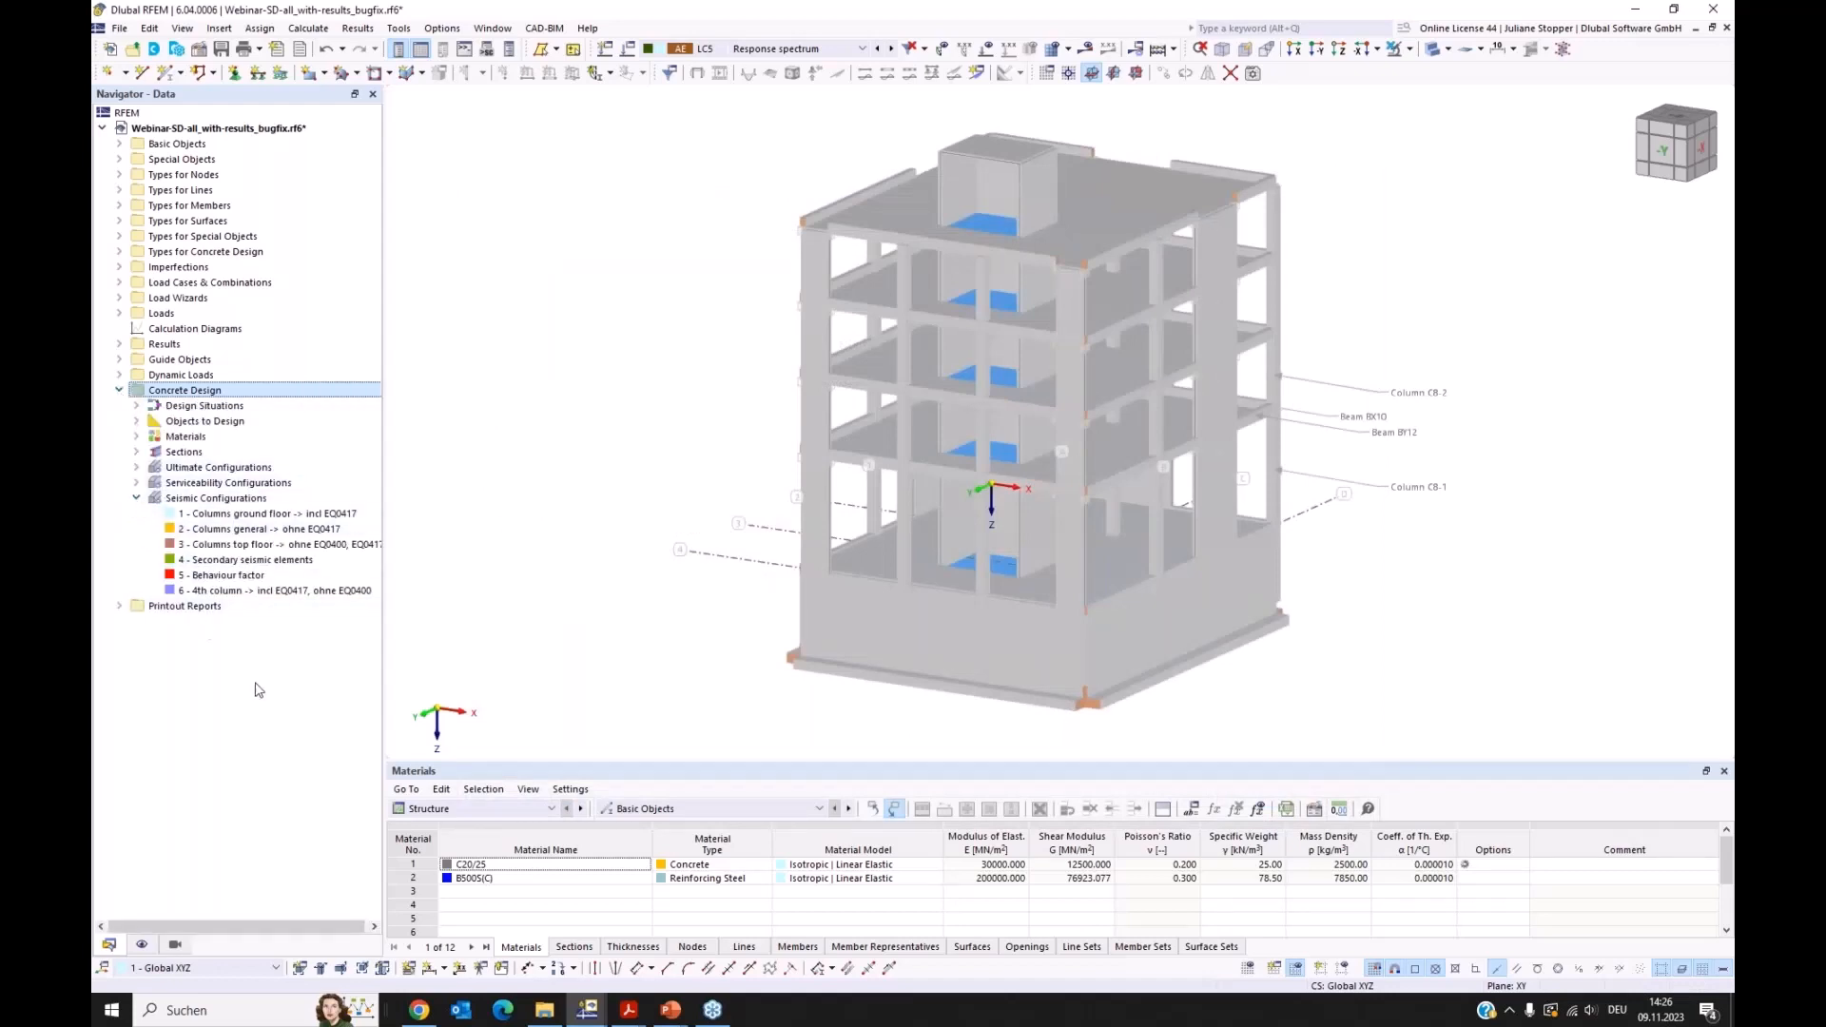
right_click(213, 517)
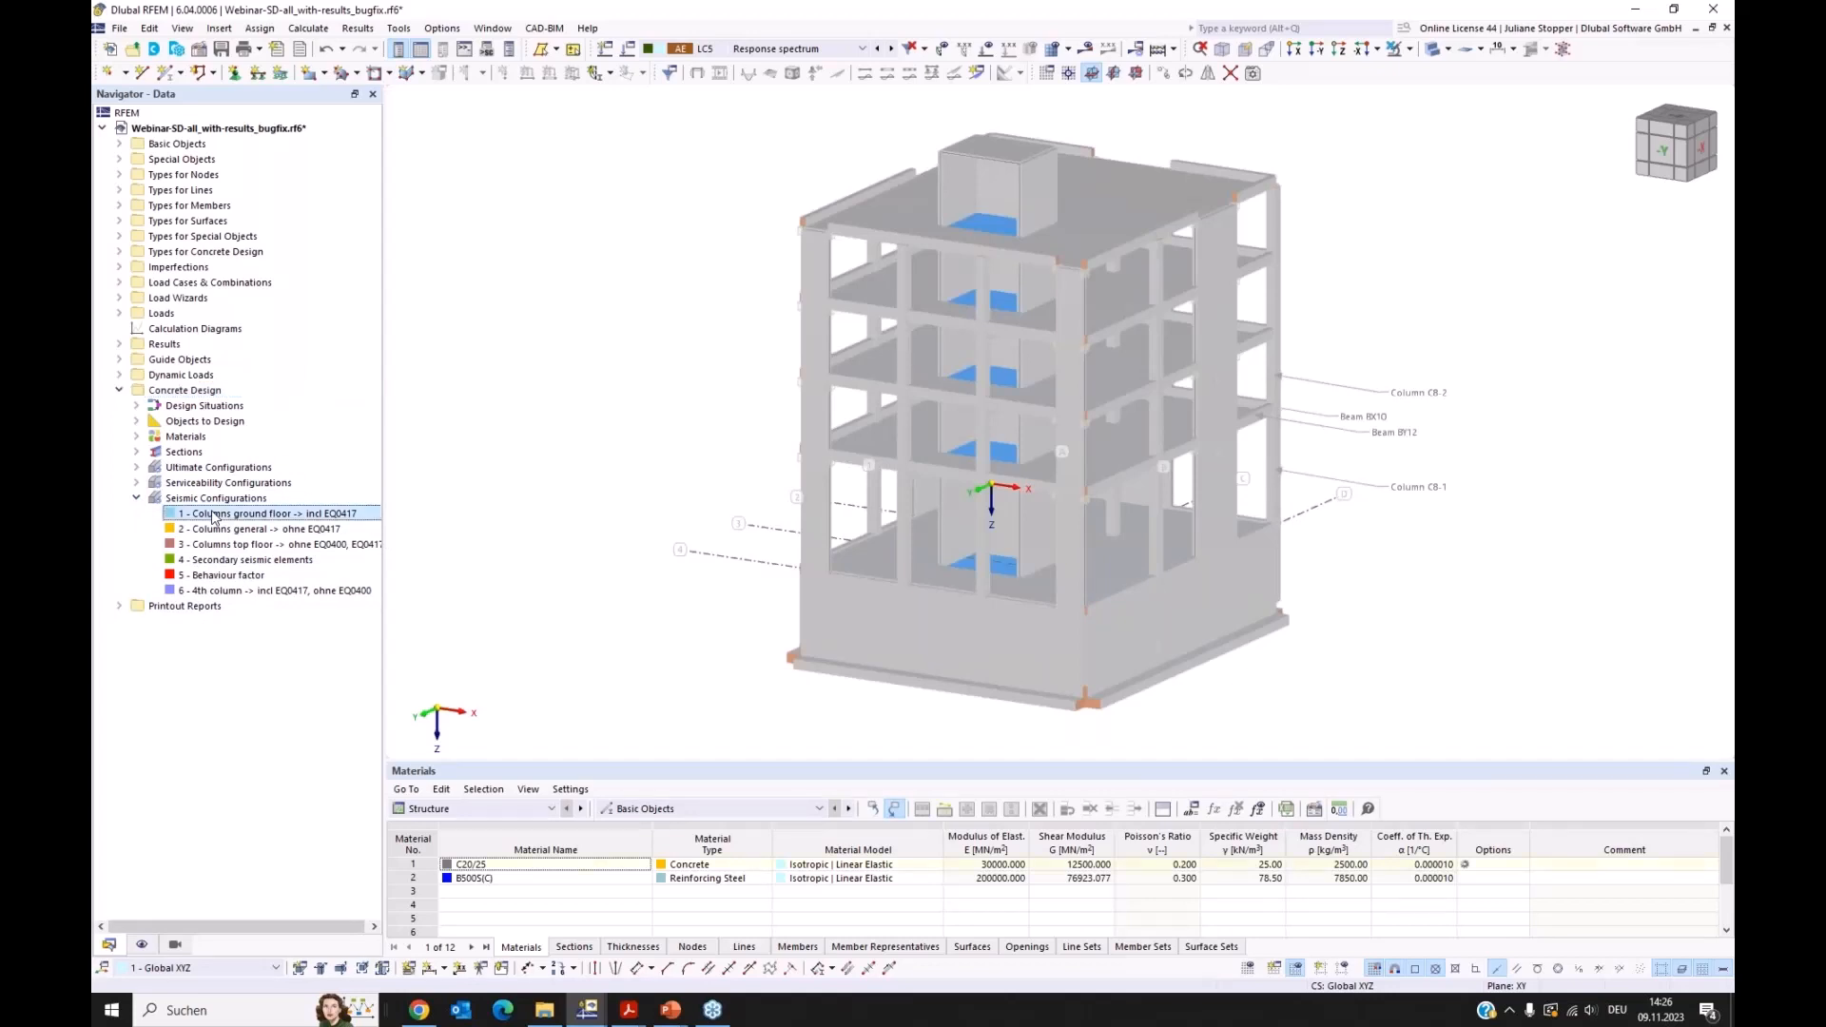
left_click(247, 519)
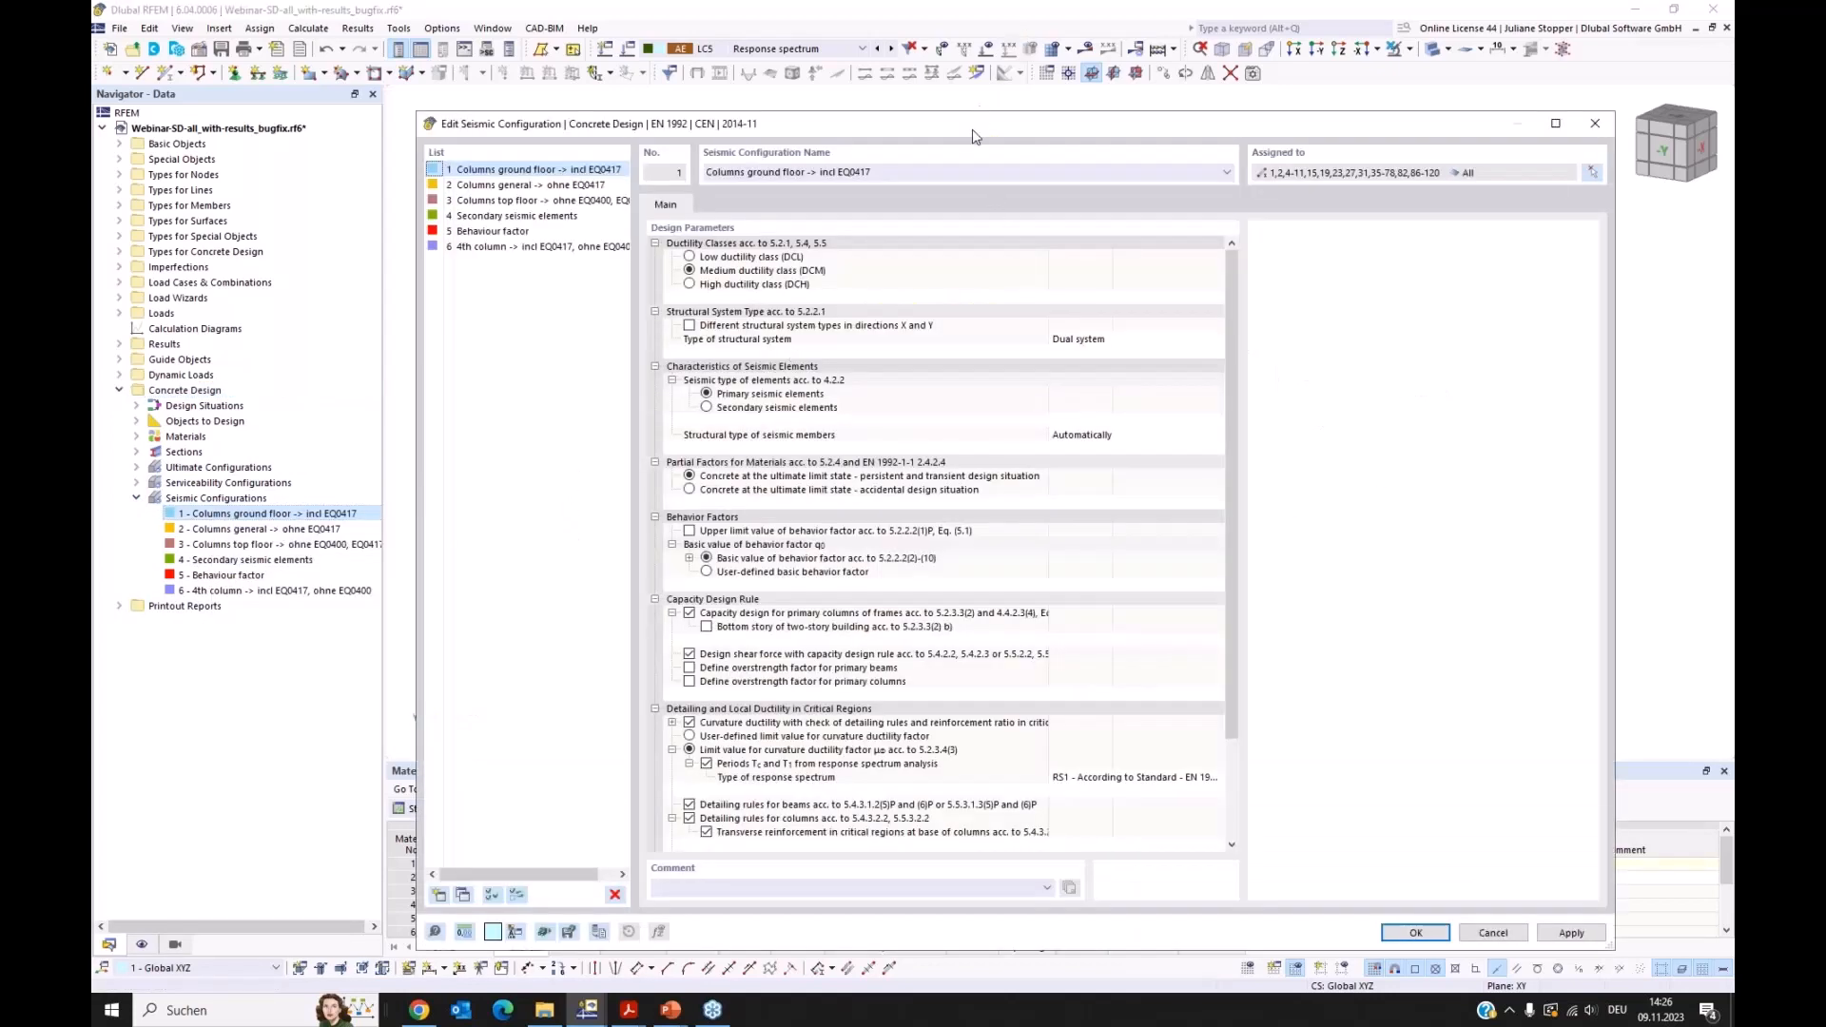
left_click_drag(973, 127, 965, 81)
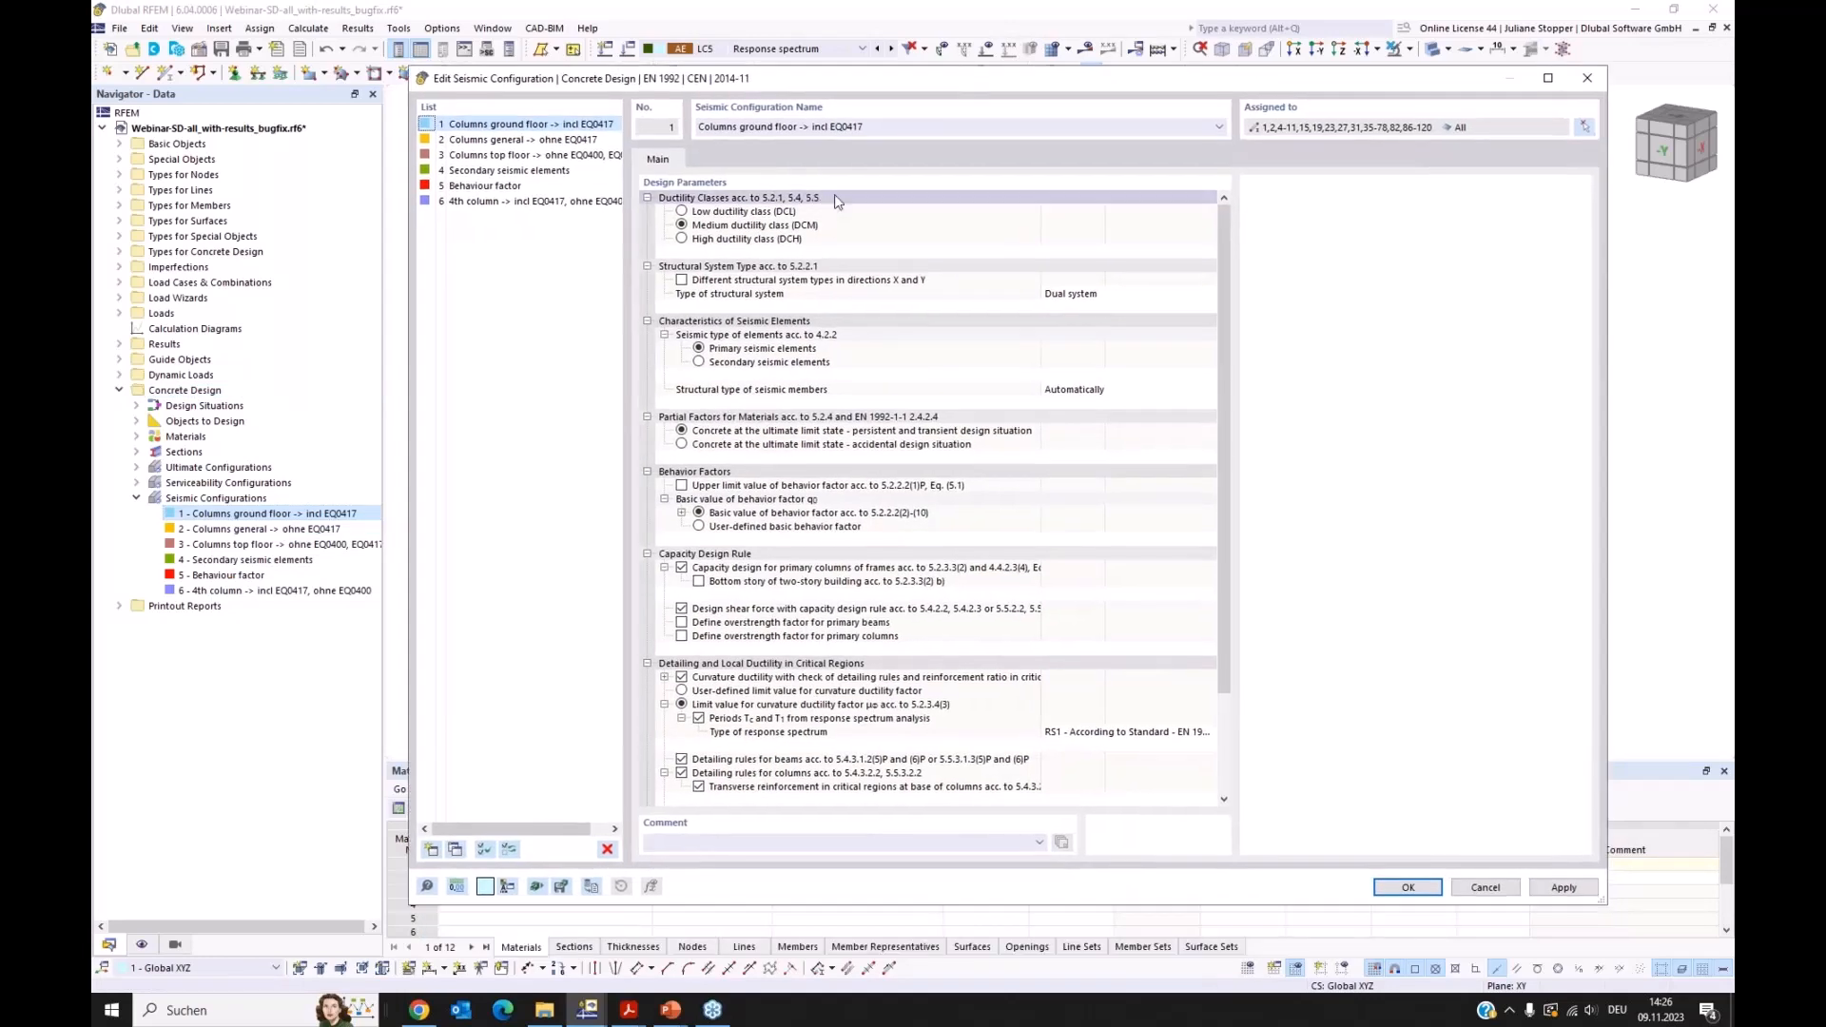
Step: Collapse all design parameter groups, expand the ductility classes and choose Low ductility class (DCL)
right_click(836, 201)
left_click(885, 224)
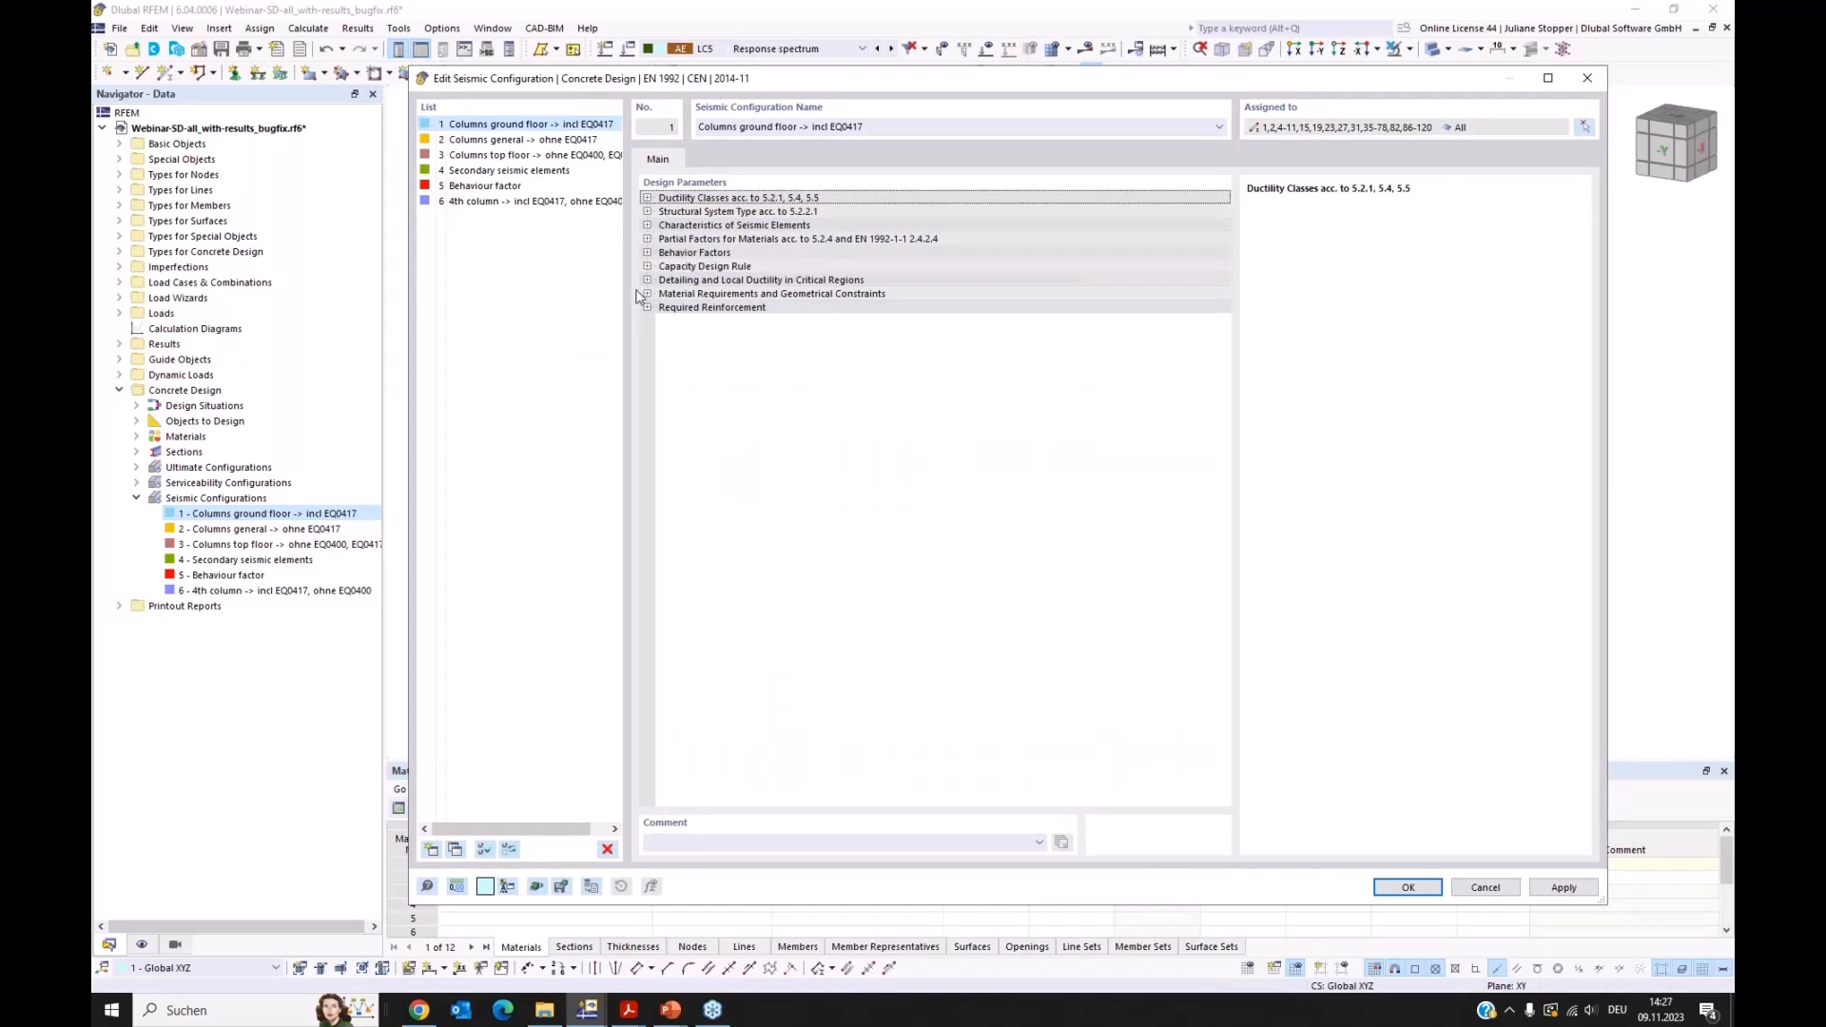
left_click(648, 197)
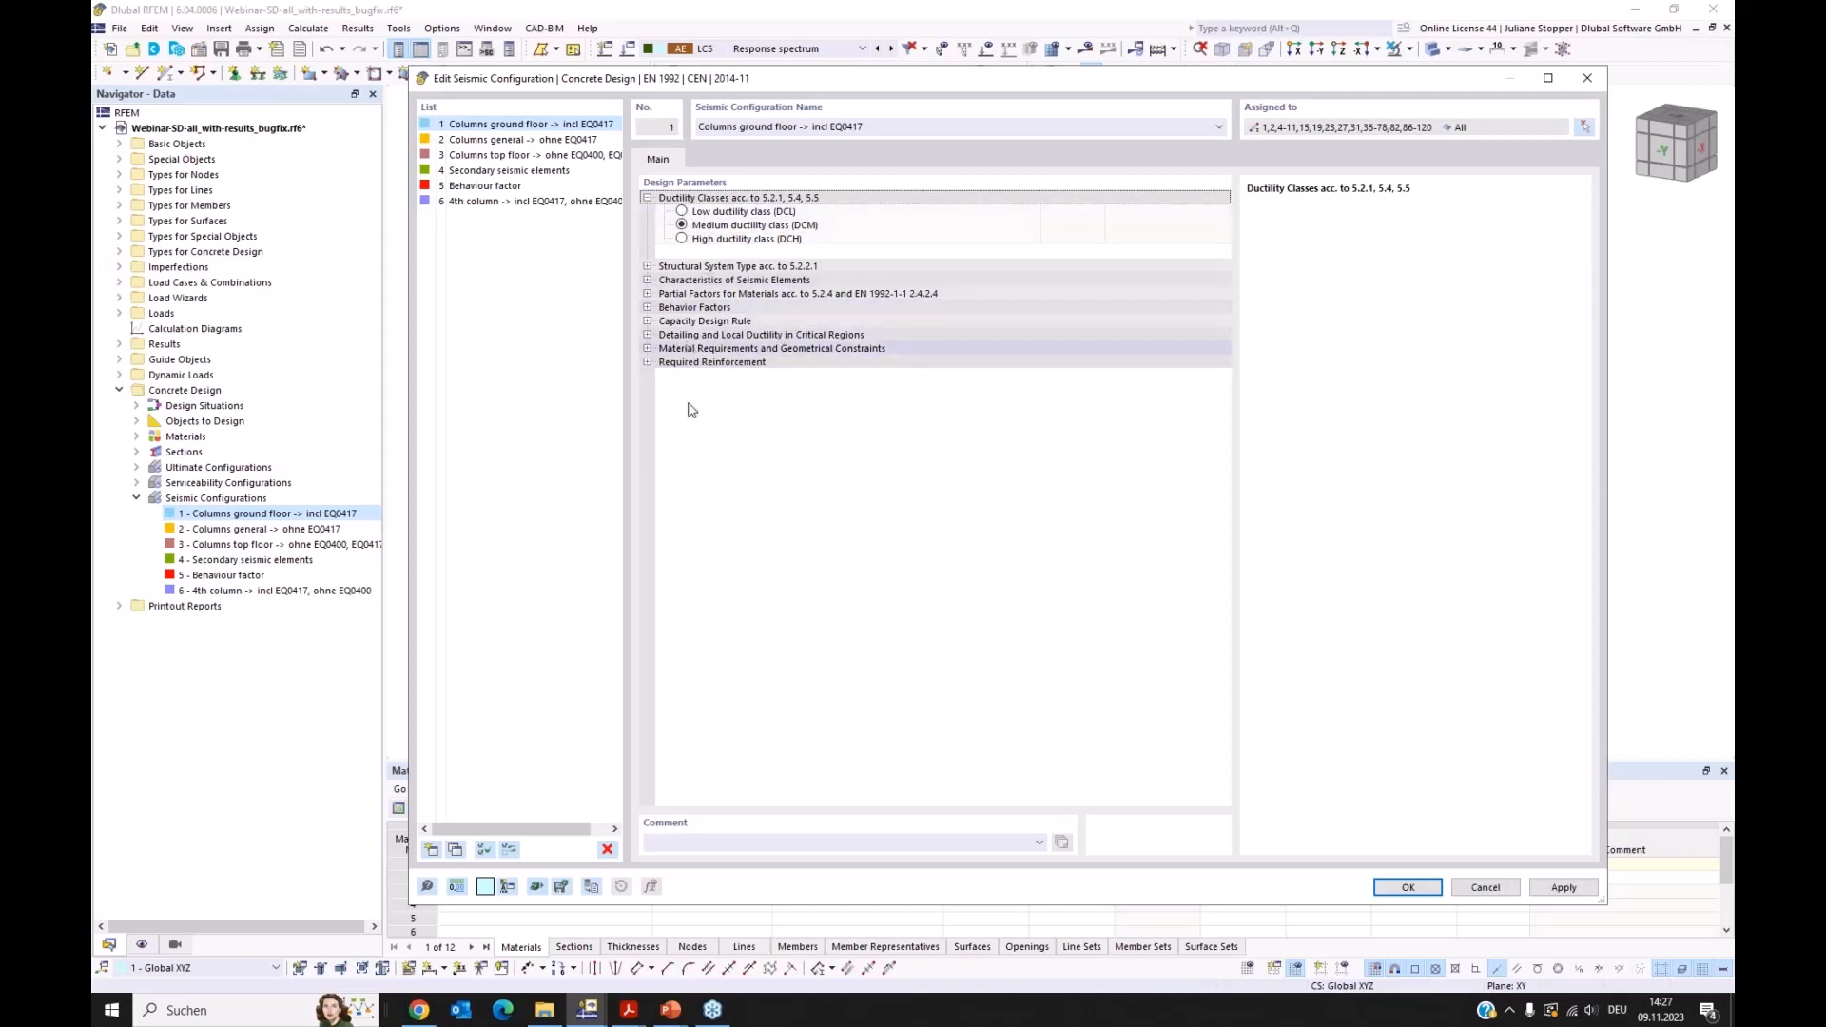
left_click(681, 211)
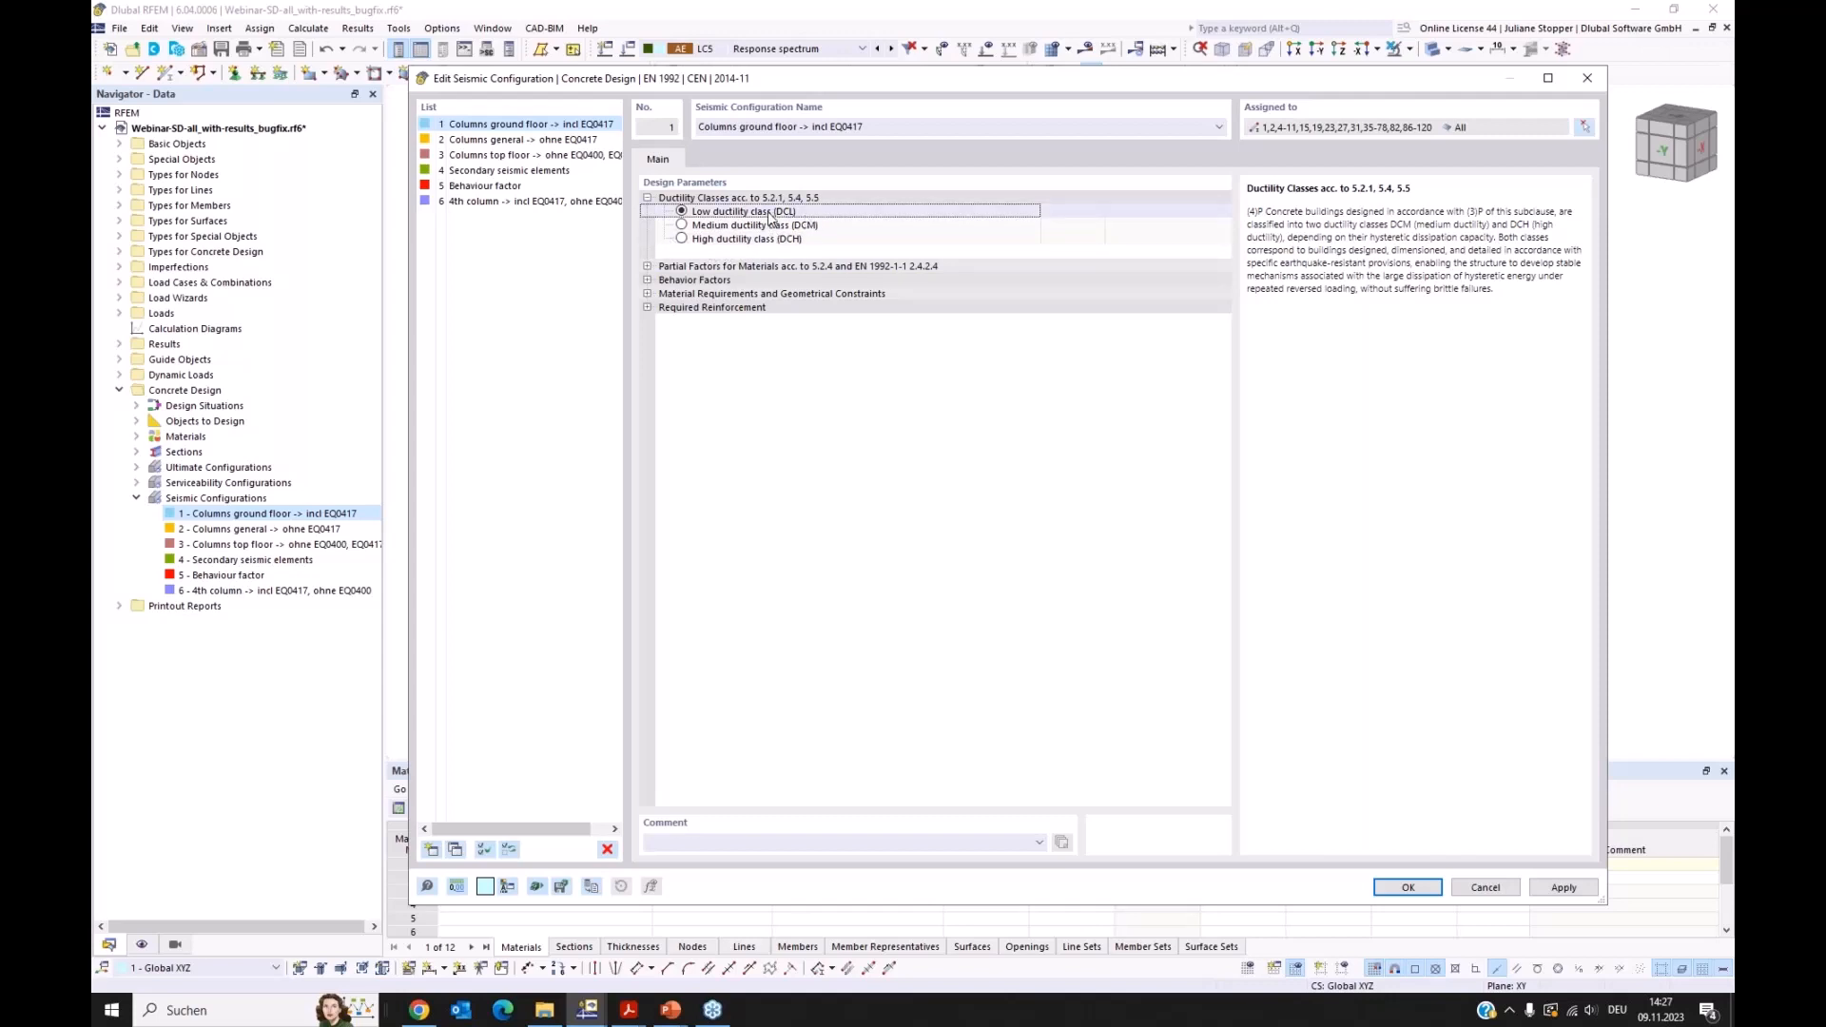
Step: Choose Medium ductility class (DCM), collapse all design parameter groups, and expand only the ductility classes and structural system type
left_click(682, 225)
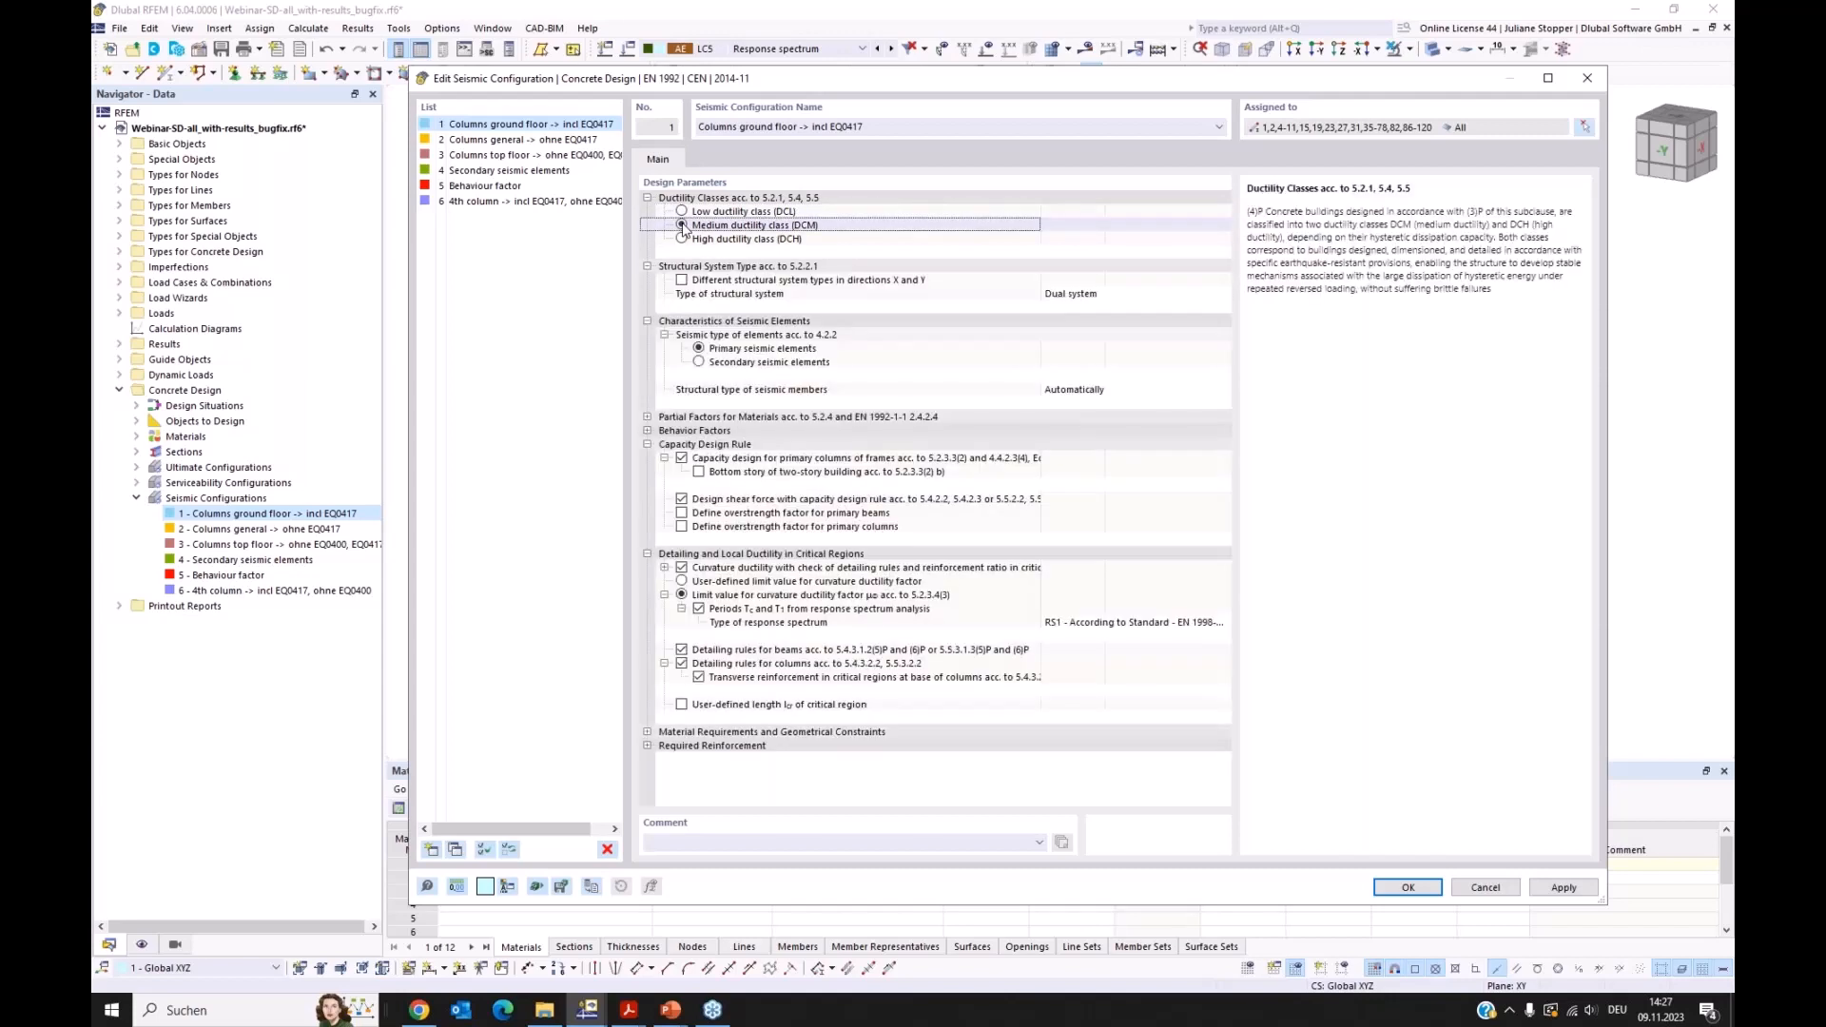
right_click(693, 270)
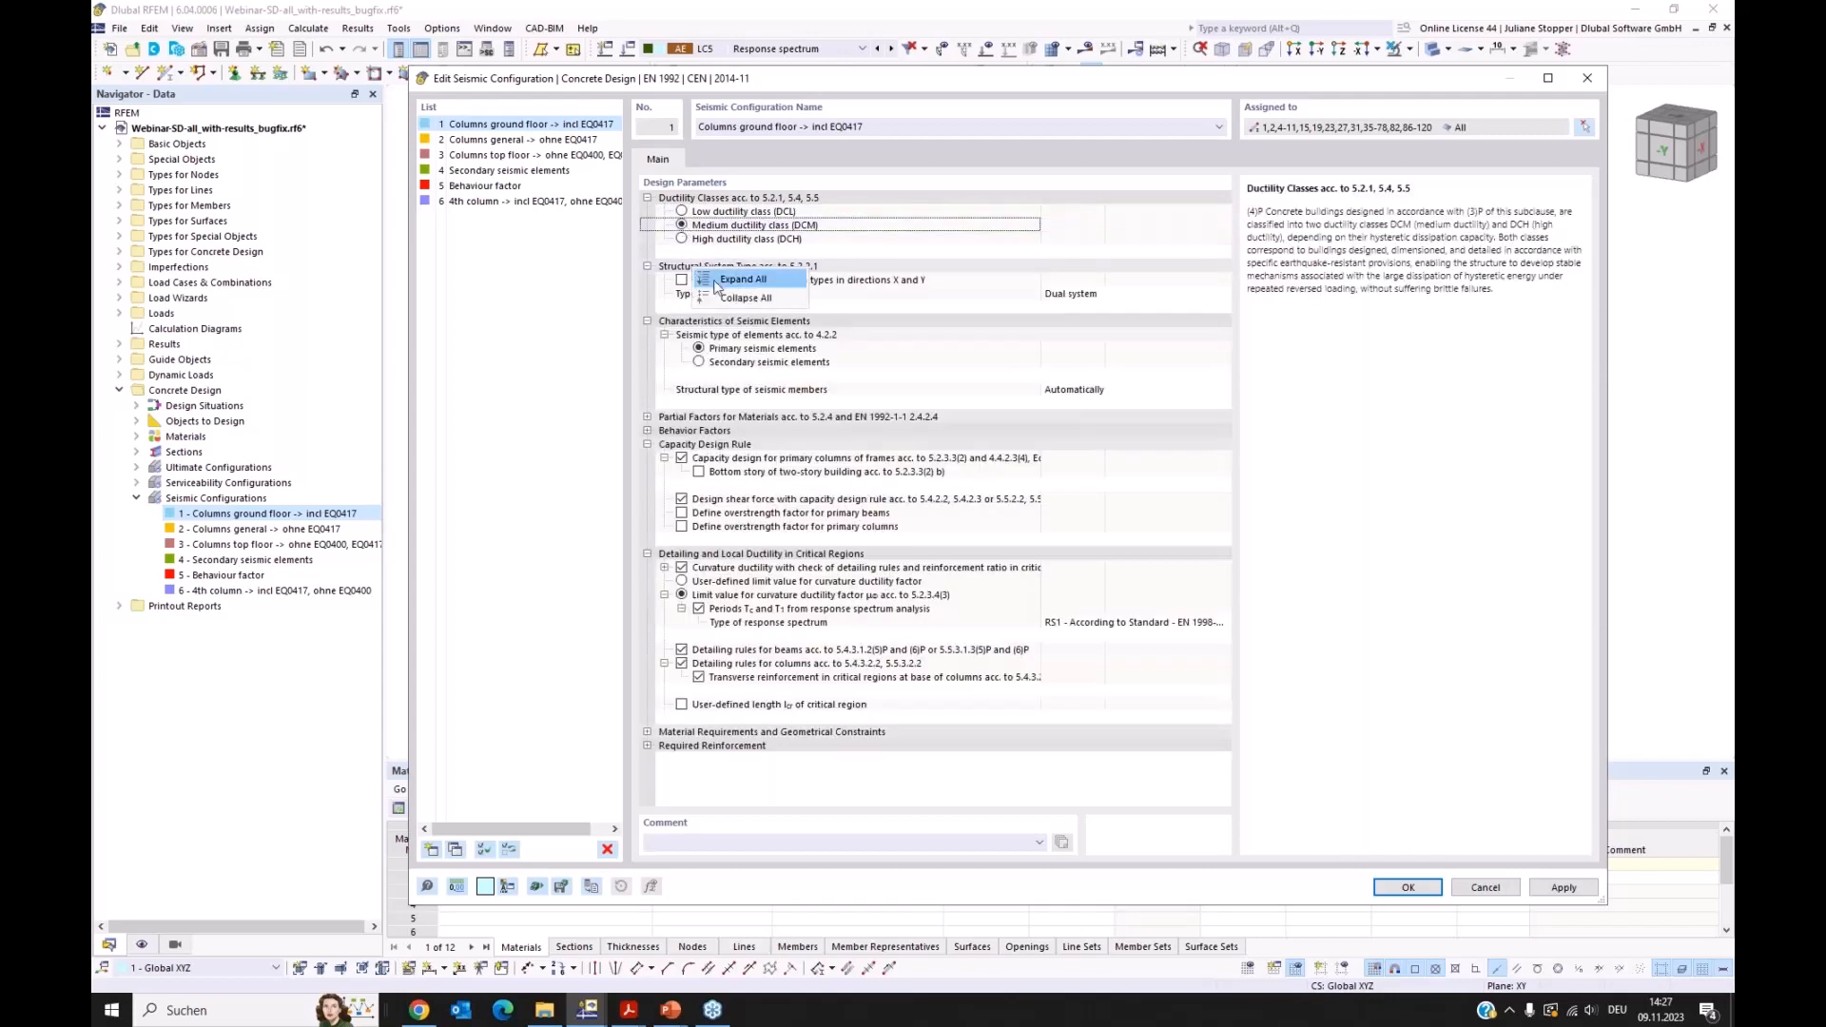
left_click(728, 297)
left_click(647, 198)
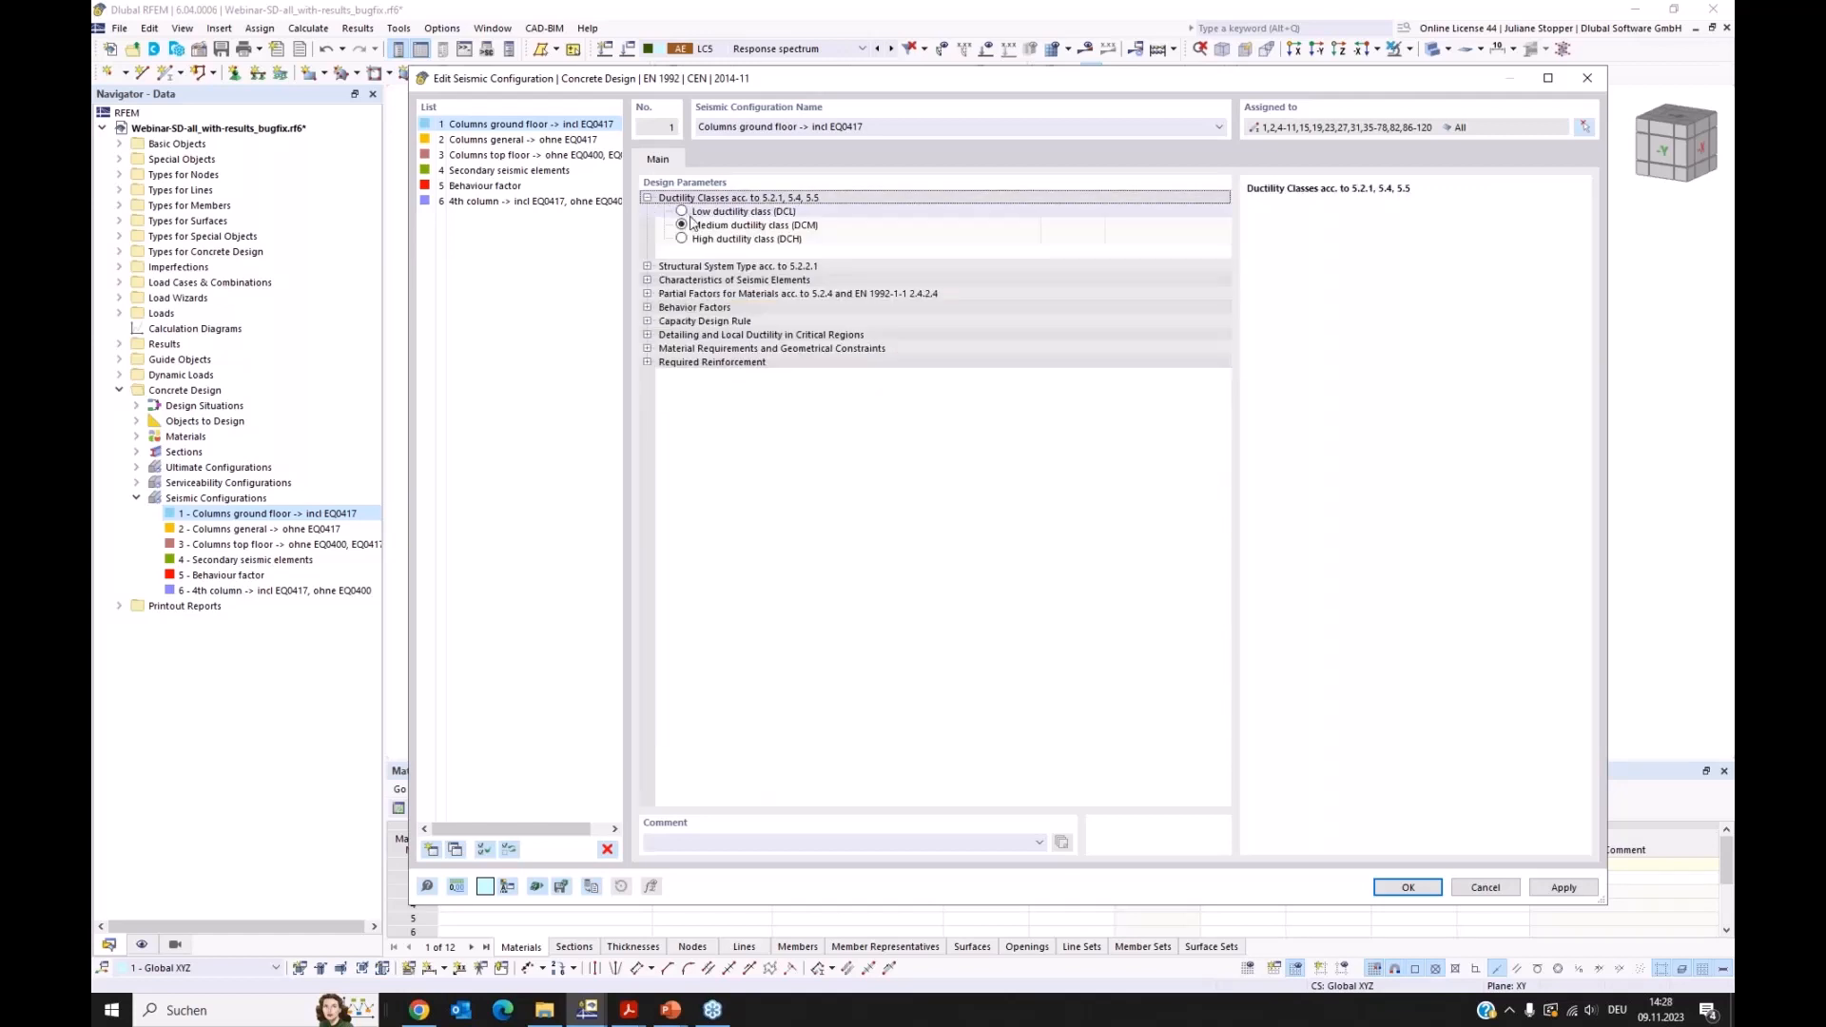
left_click(647, 267)
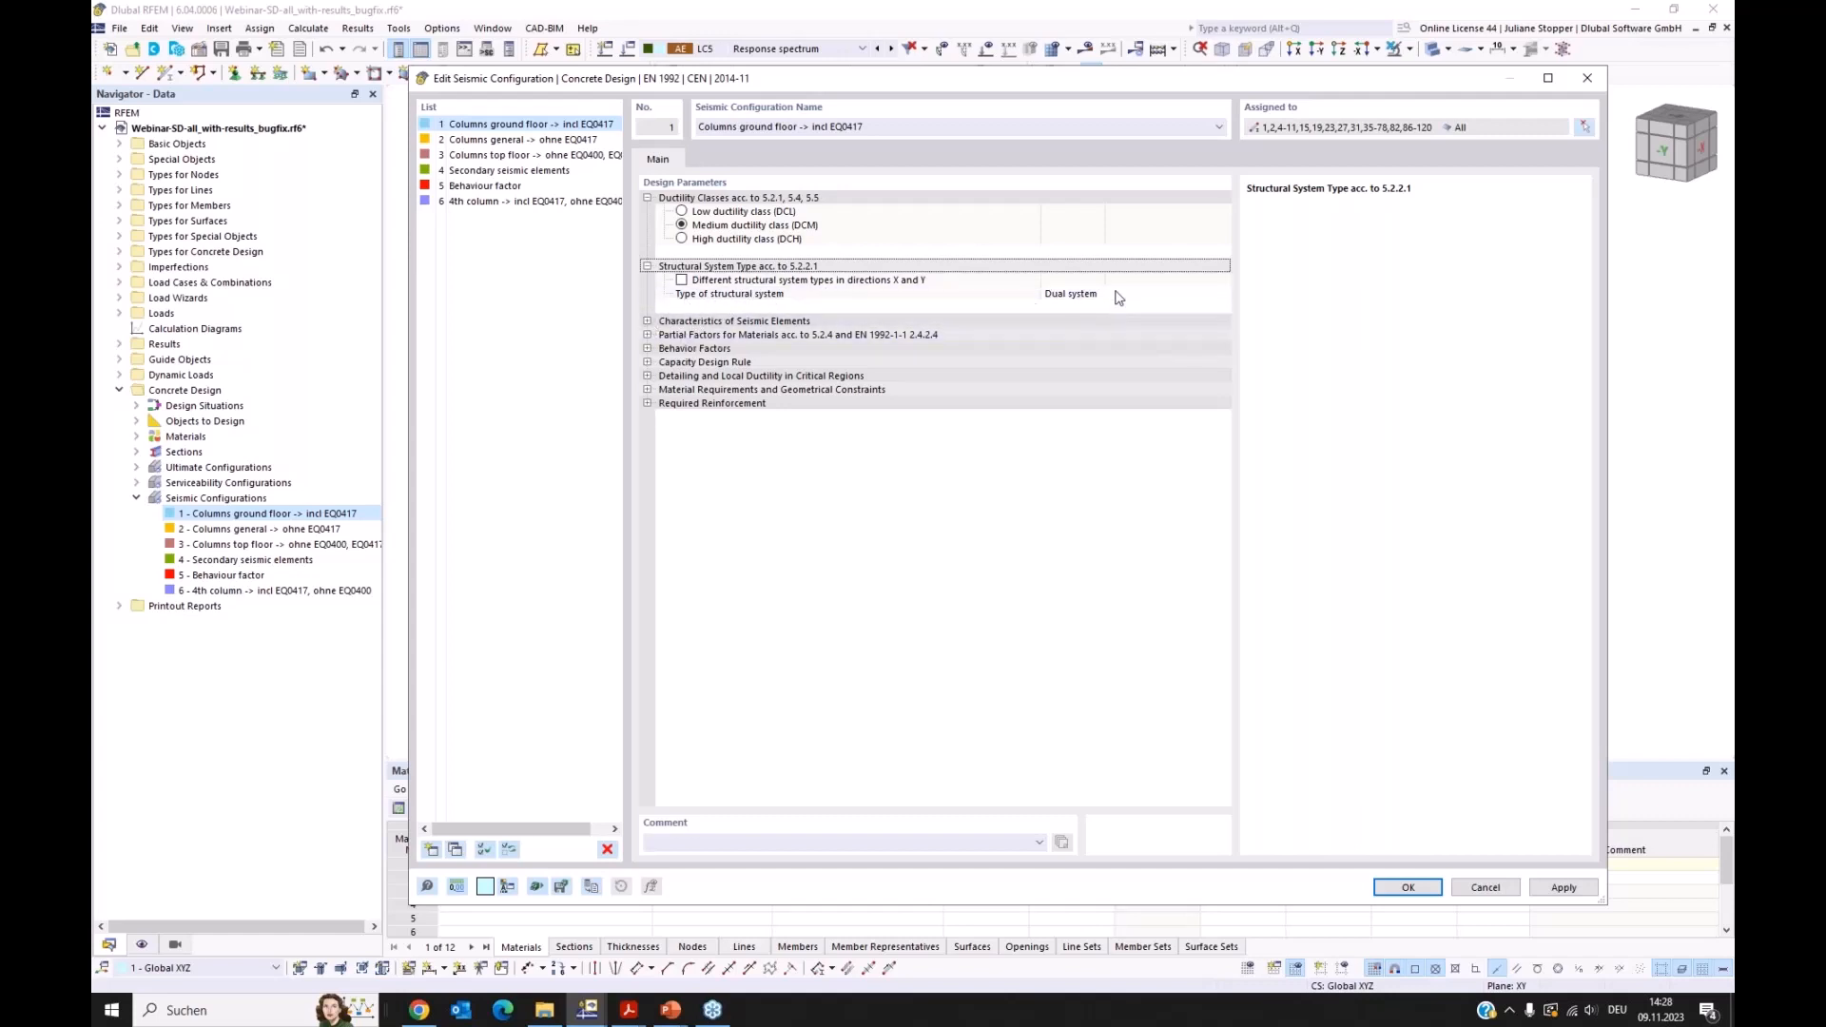
Step: Compare primary with secondary seismic elements, also examine the configuration "Secondary seismic elements", and return to the ground floor columns configuration with primary elements
left_click(649, 321)
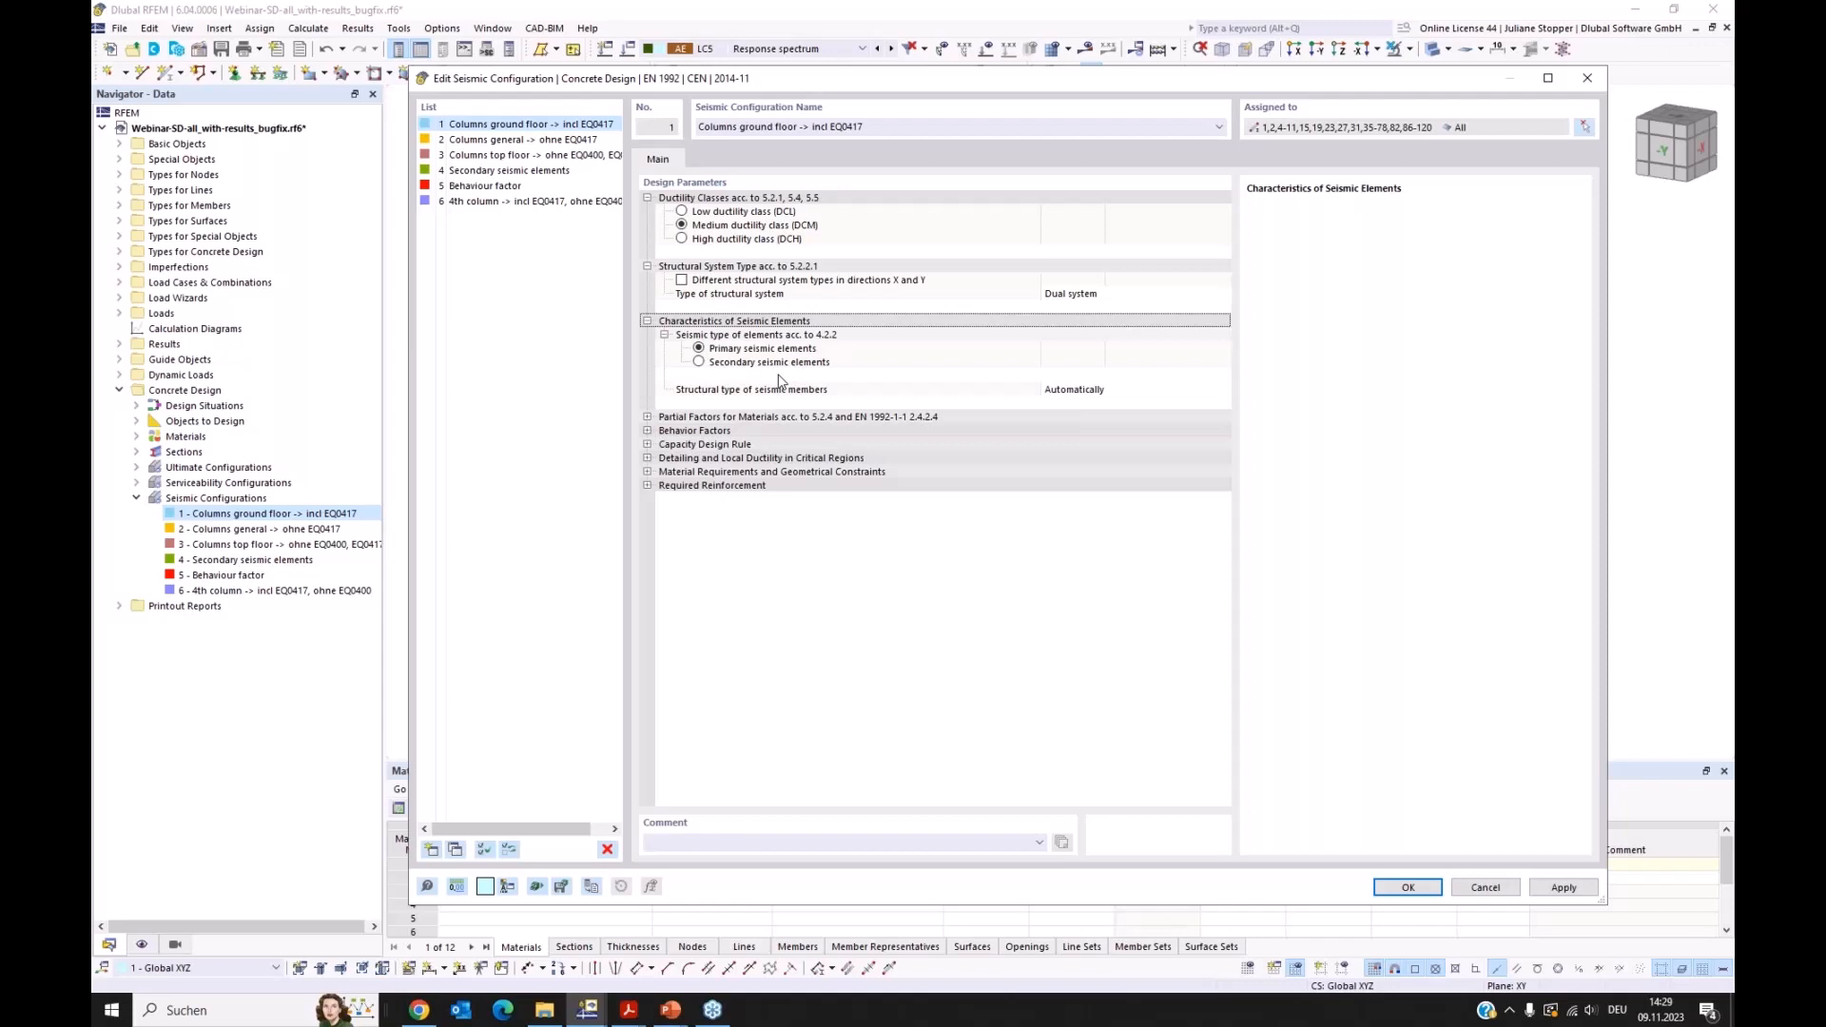
left_click(699, 363)
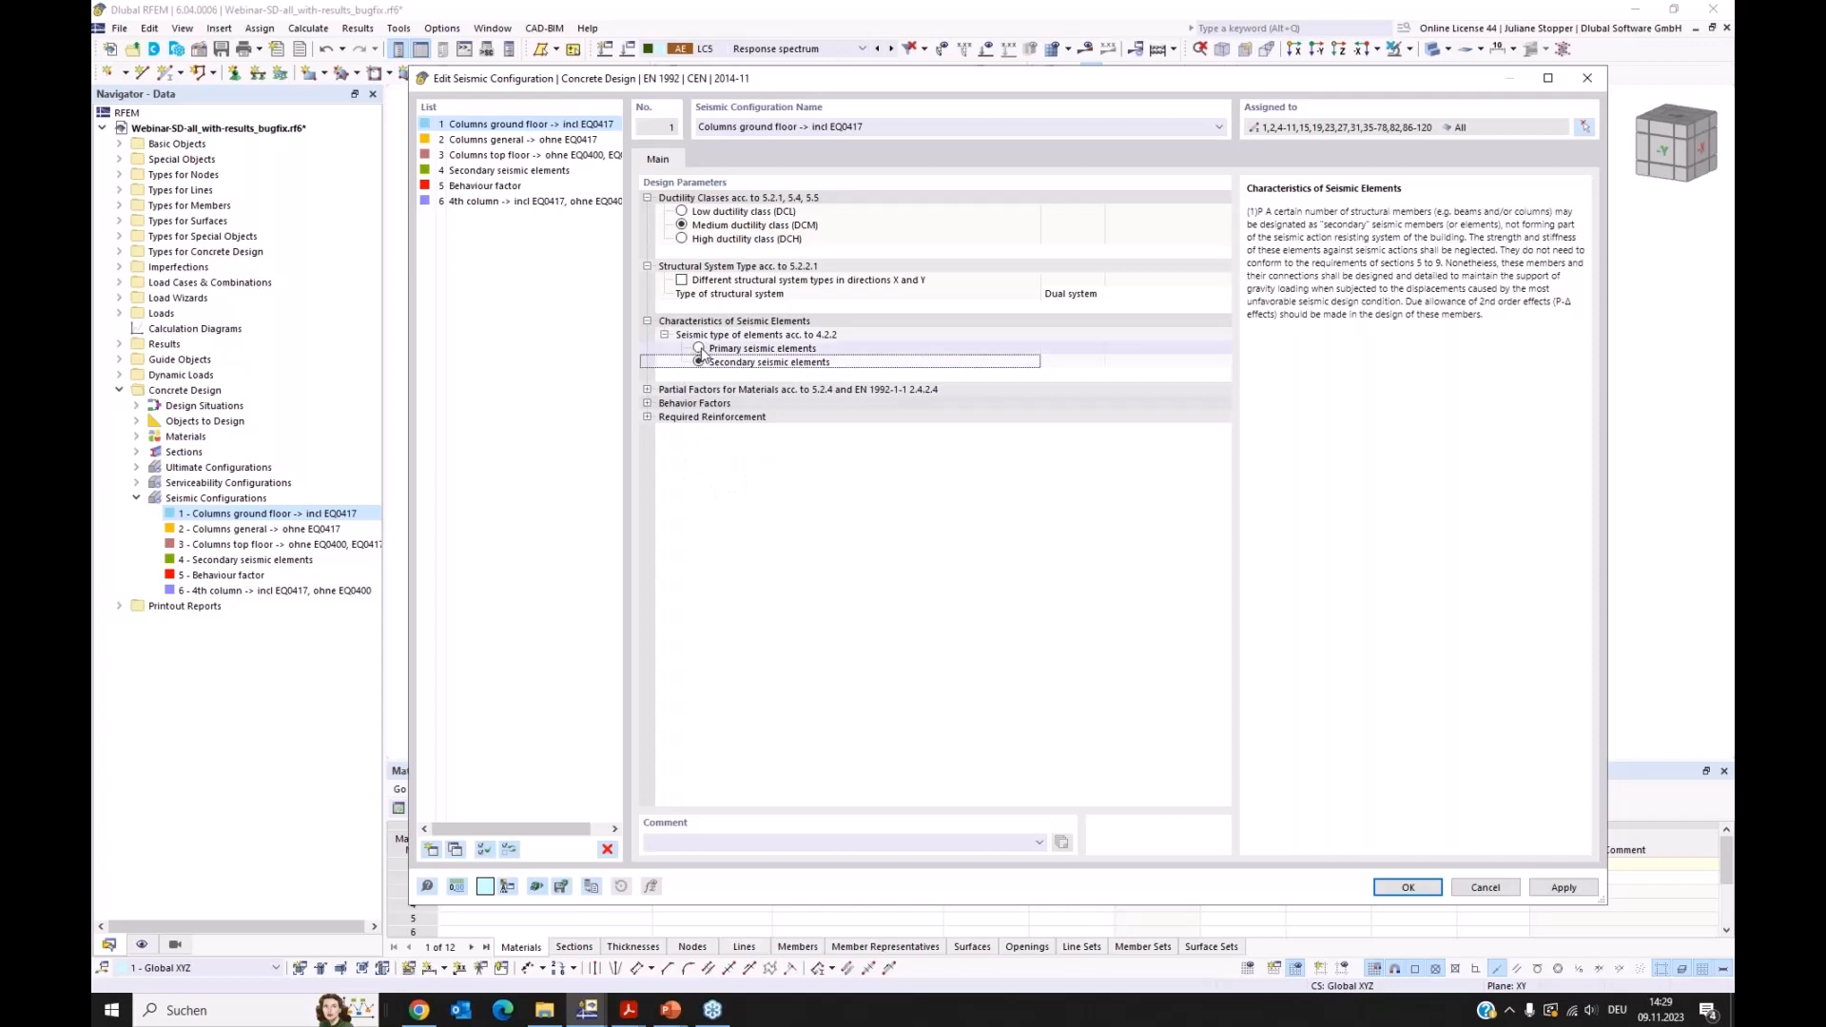
left_click(699, 349)
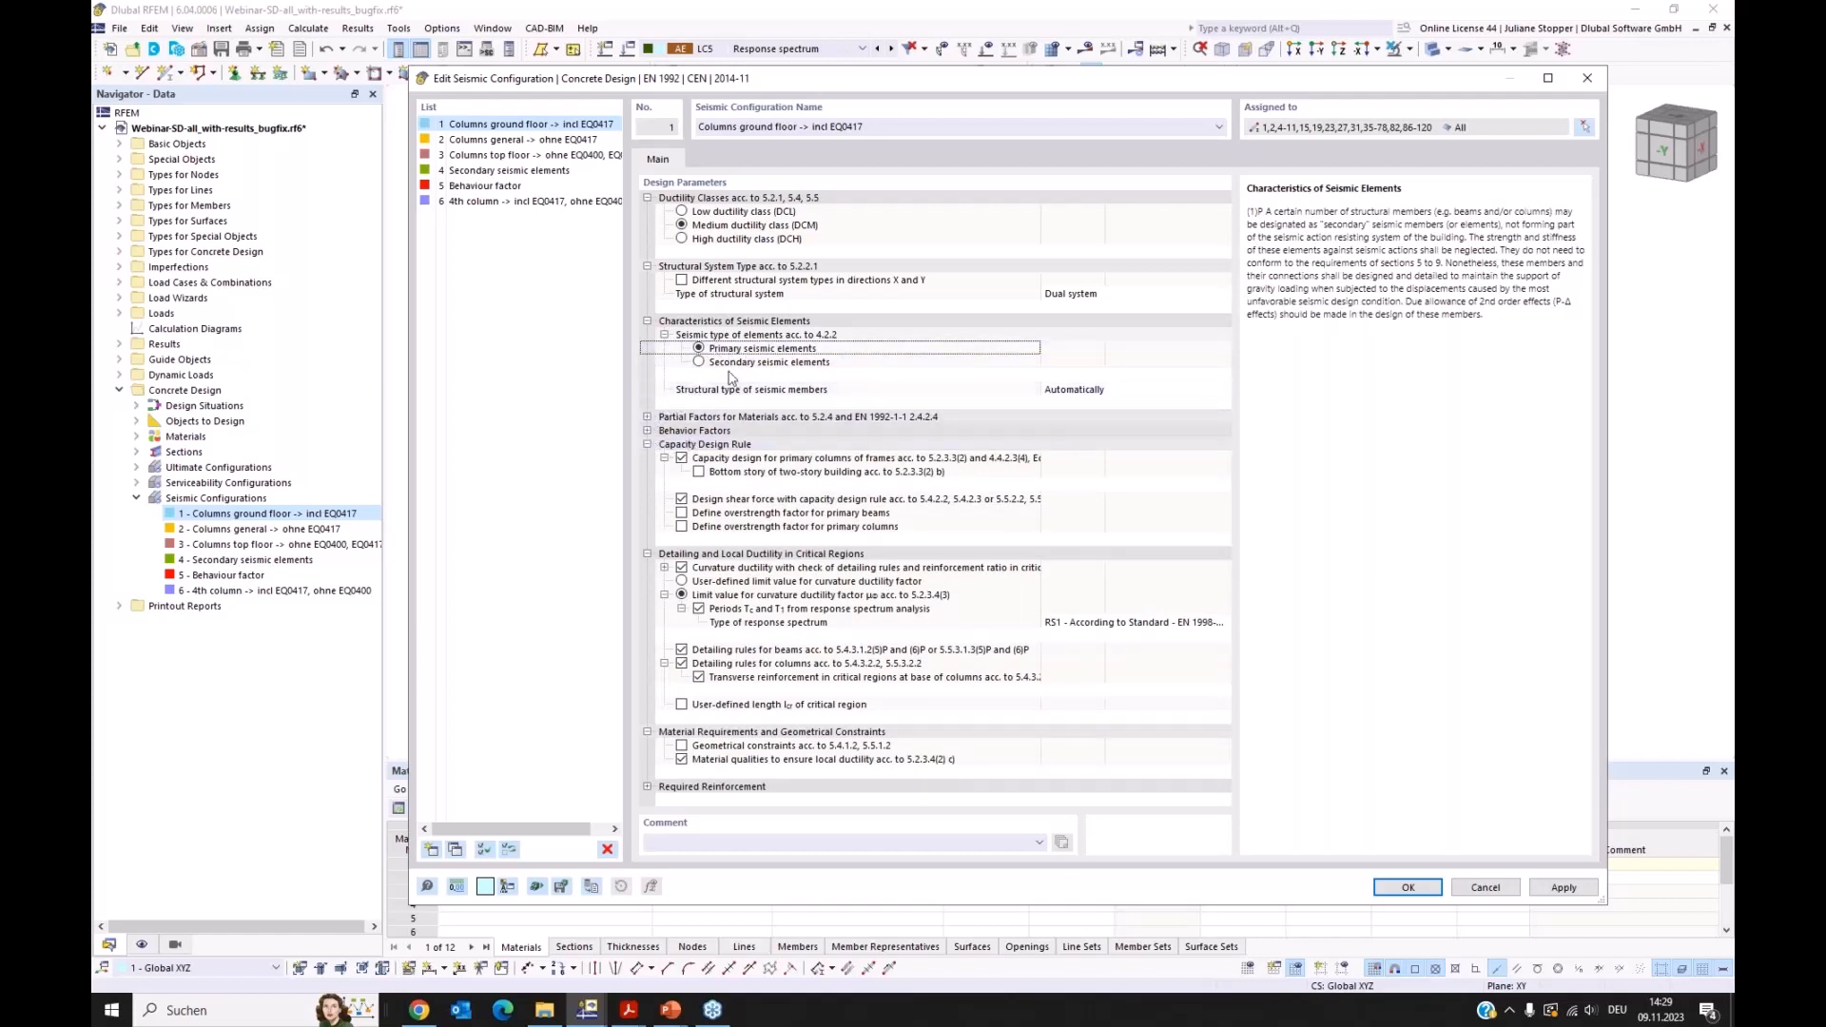
left_click(460, 172)
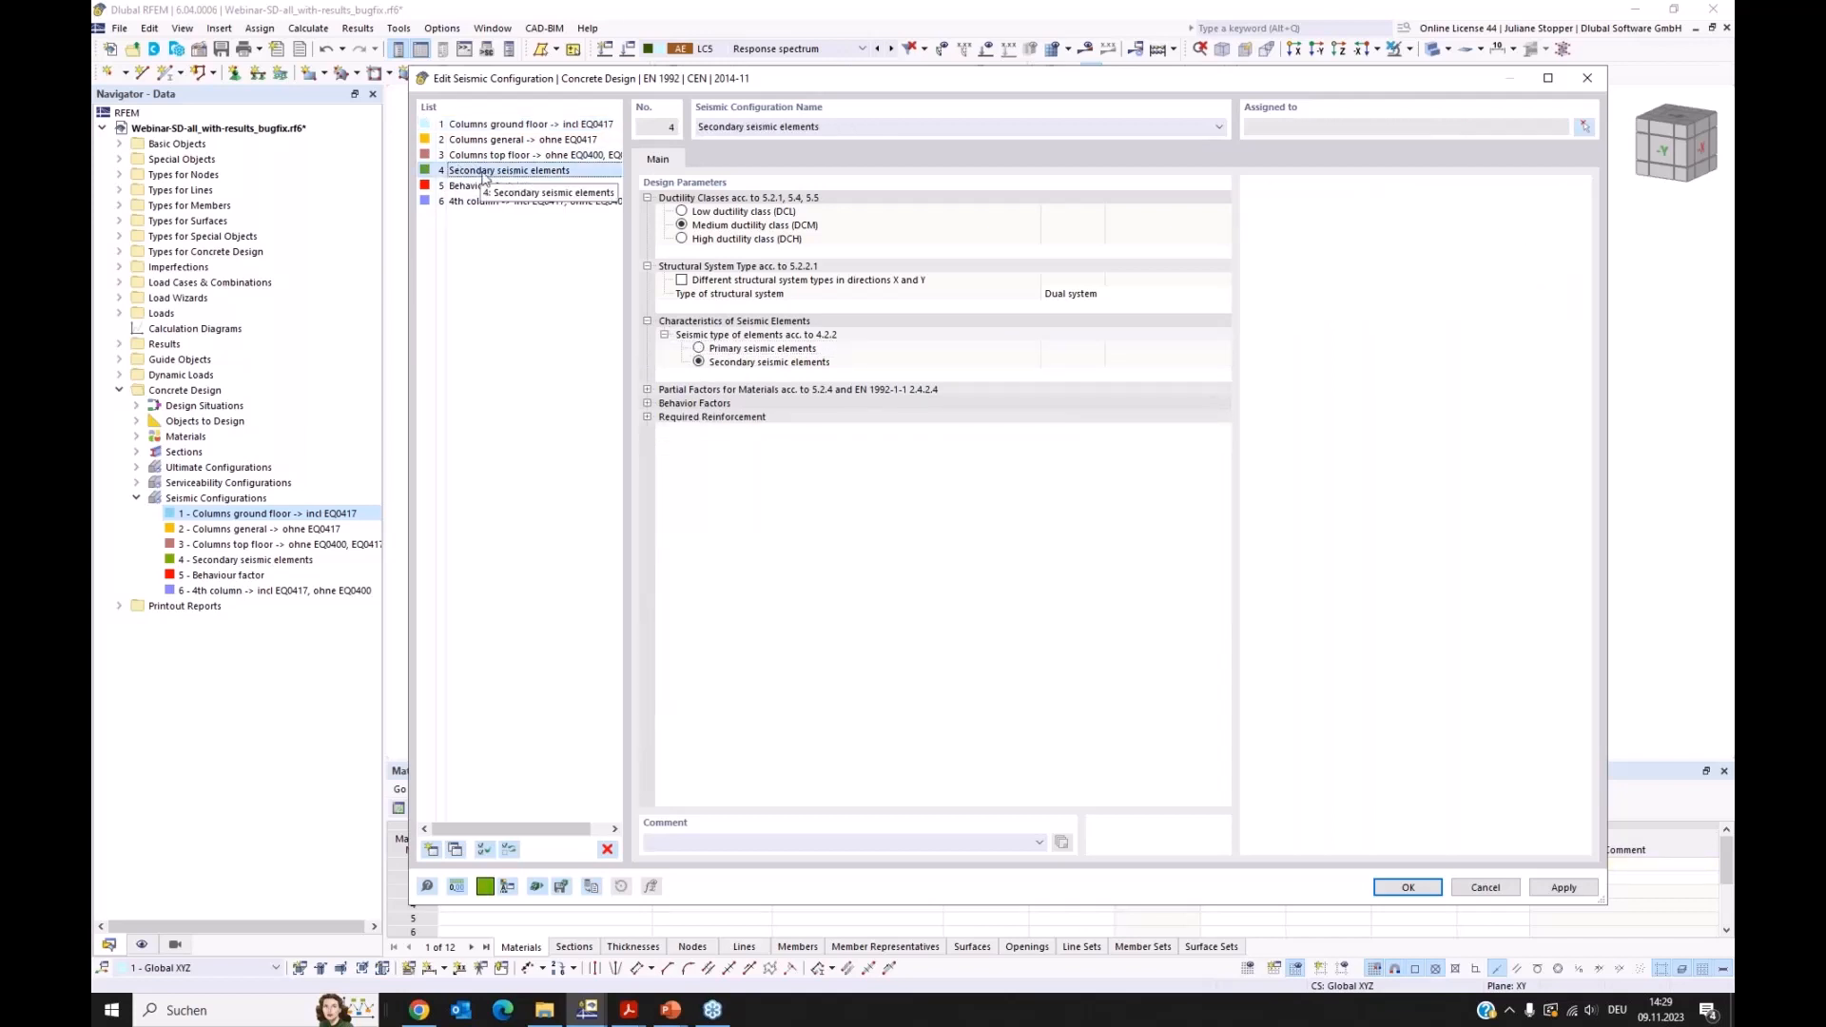
left_click(530, 125)
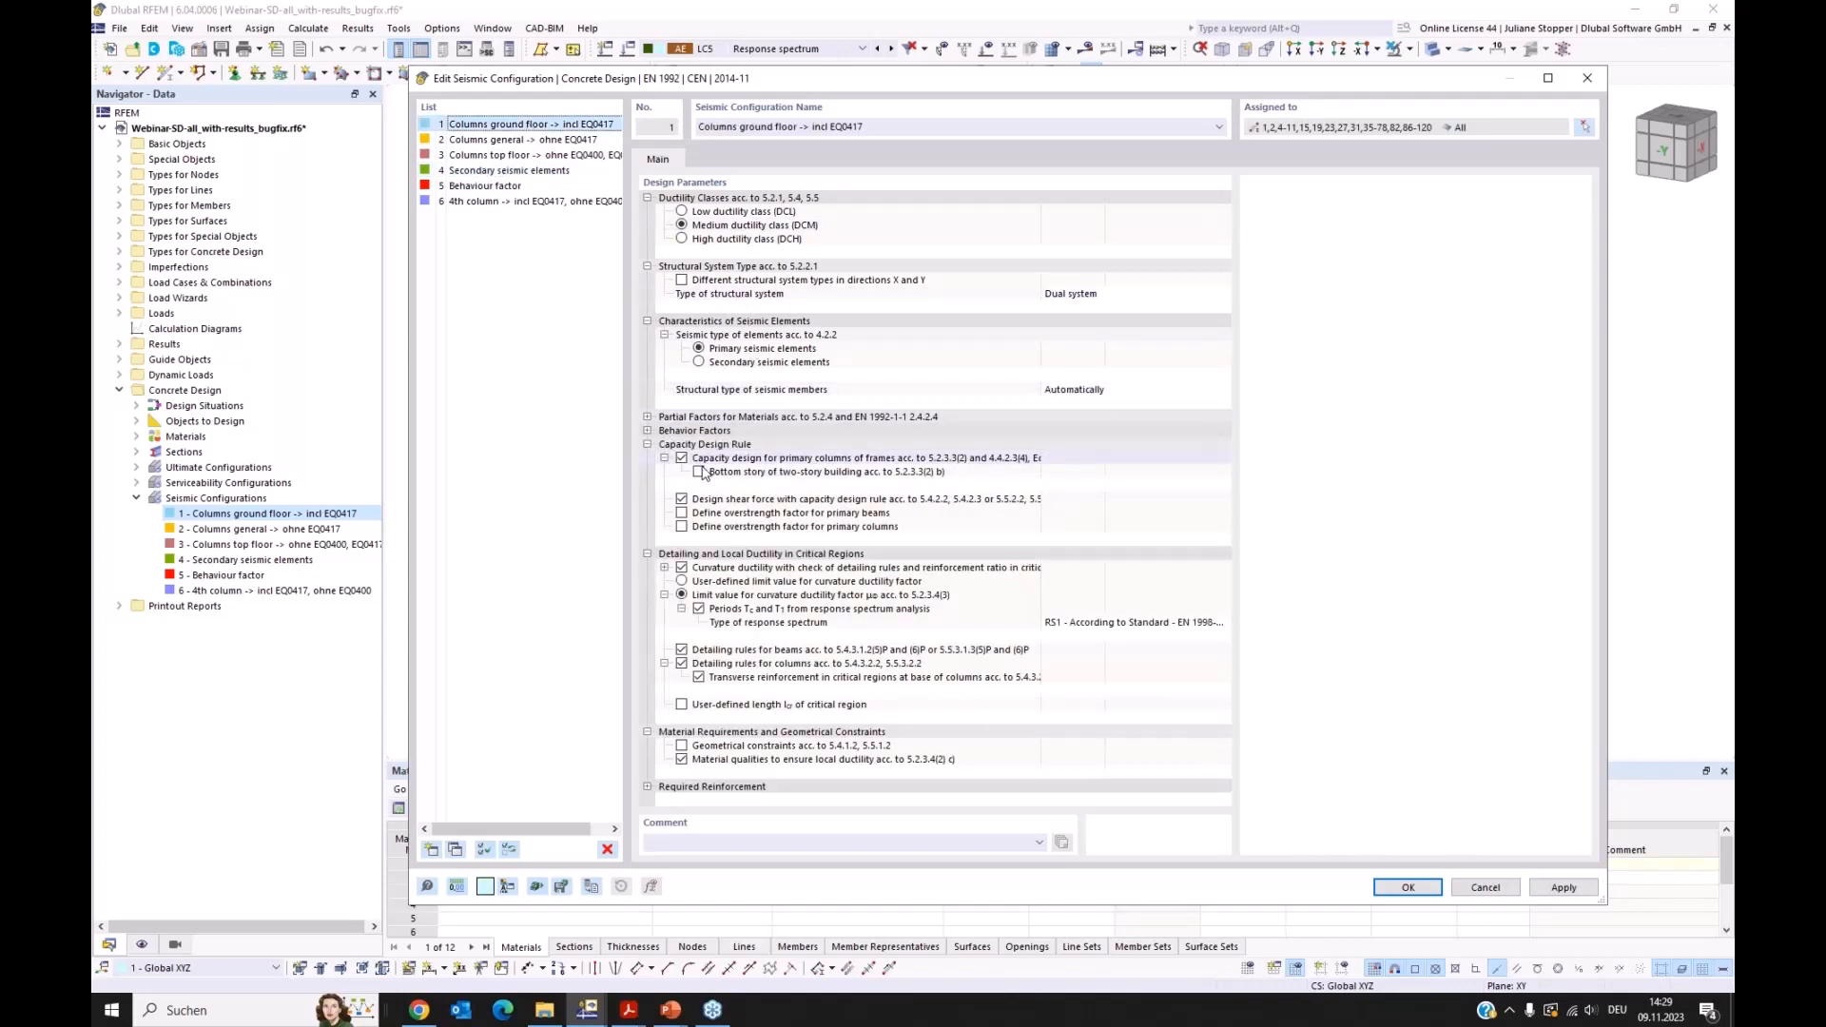
Step: Examine the partial factors for materials acc. to 5.2.4 and collapse all design parameter groups
left_click(647, 444)
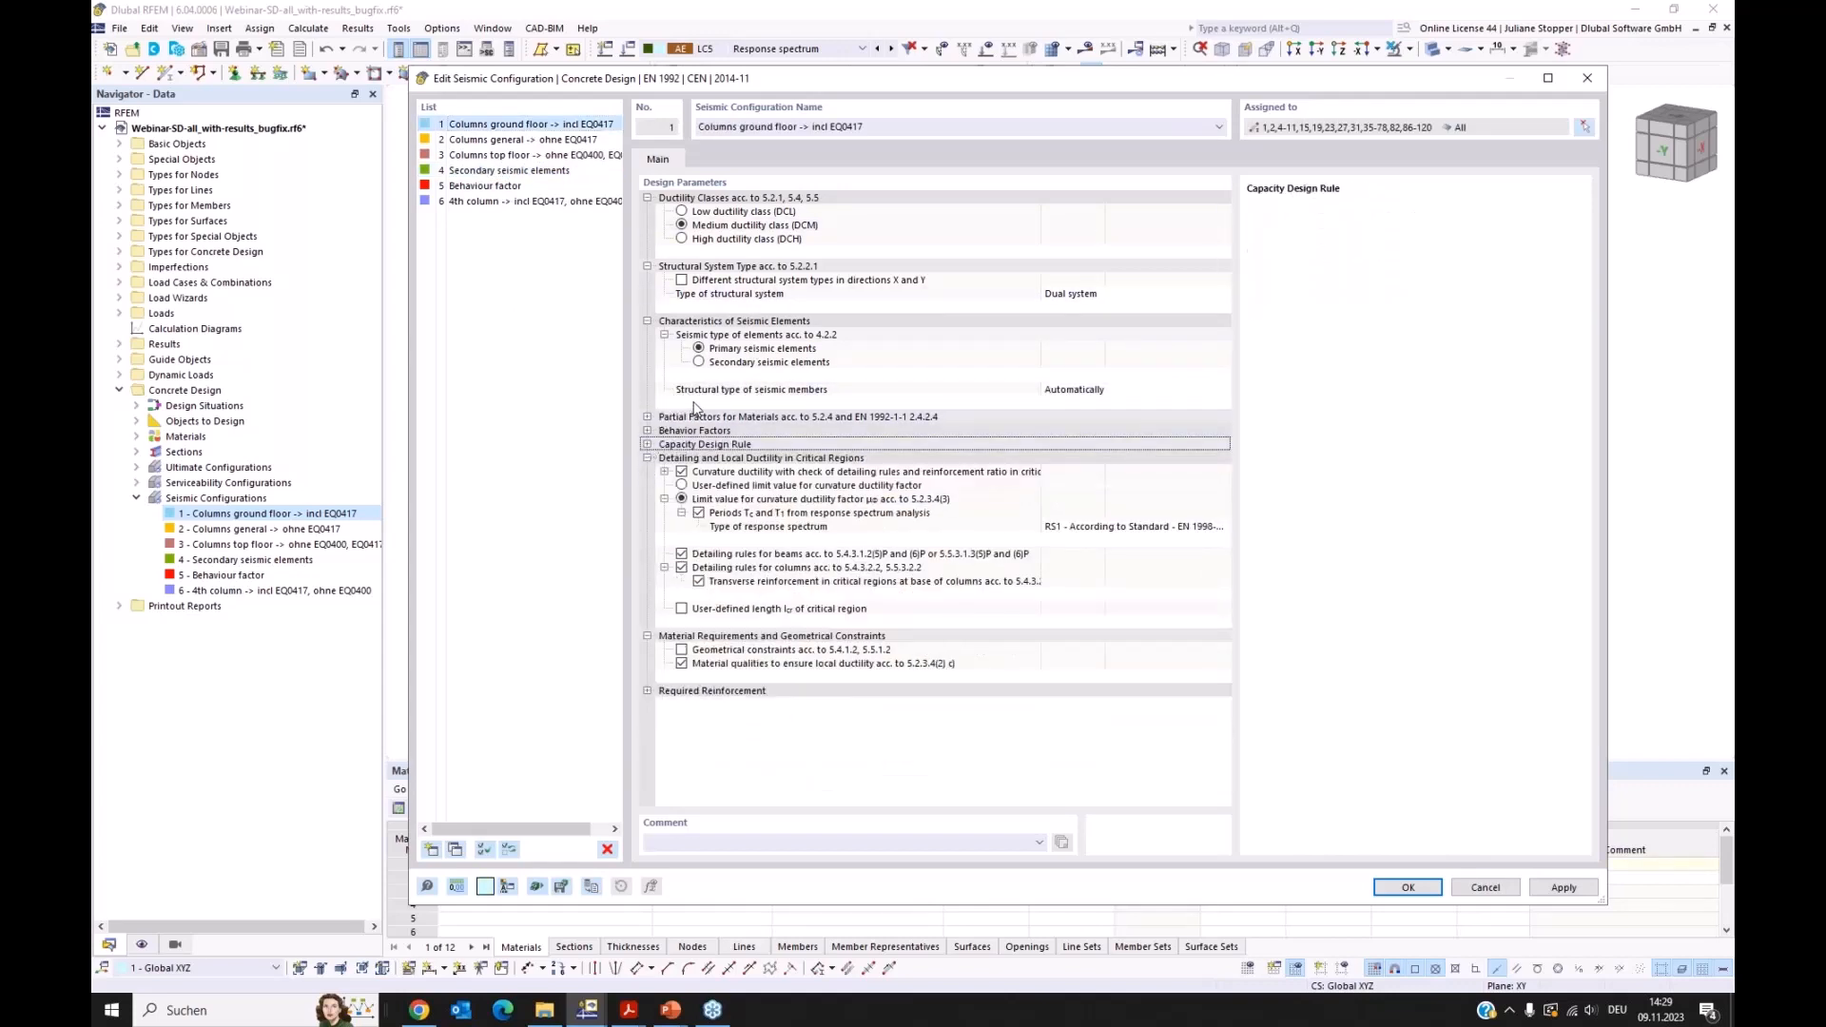
left_click(648, 416)
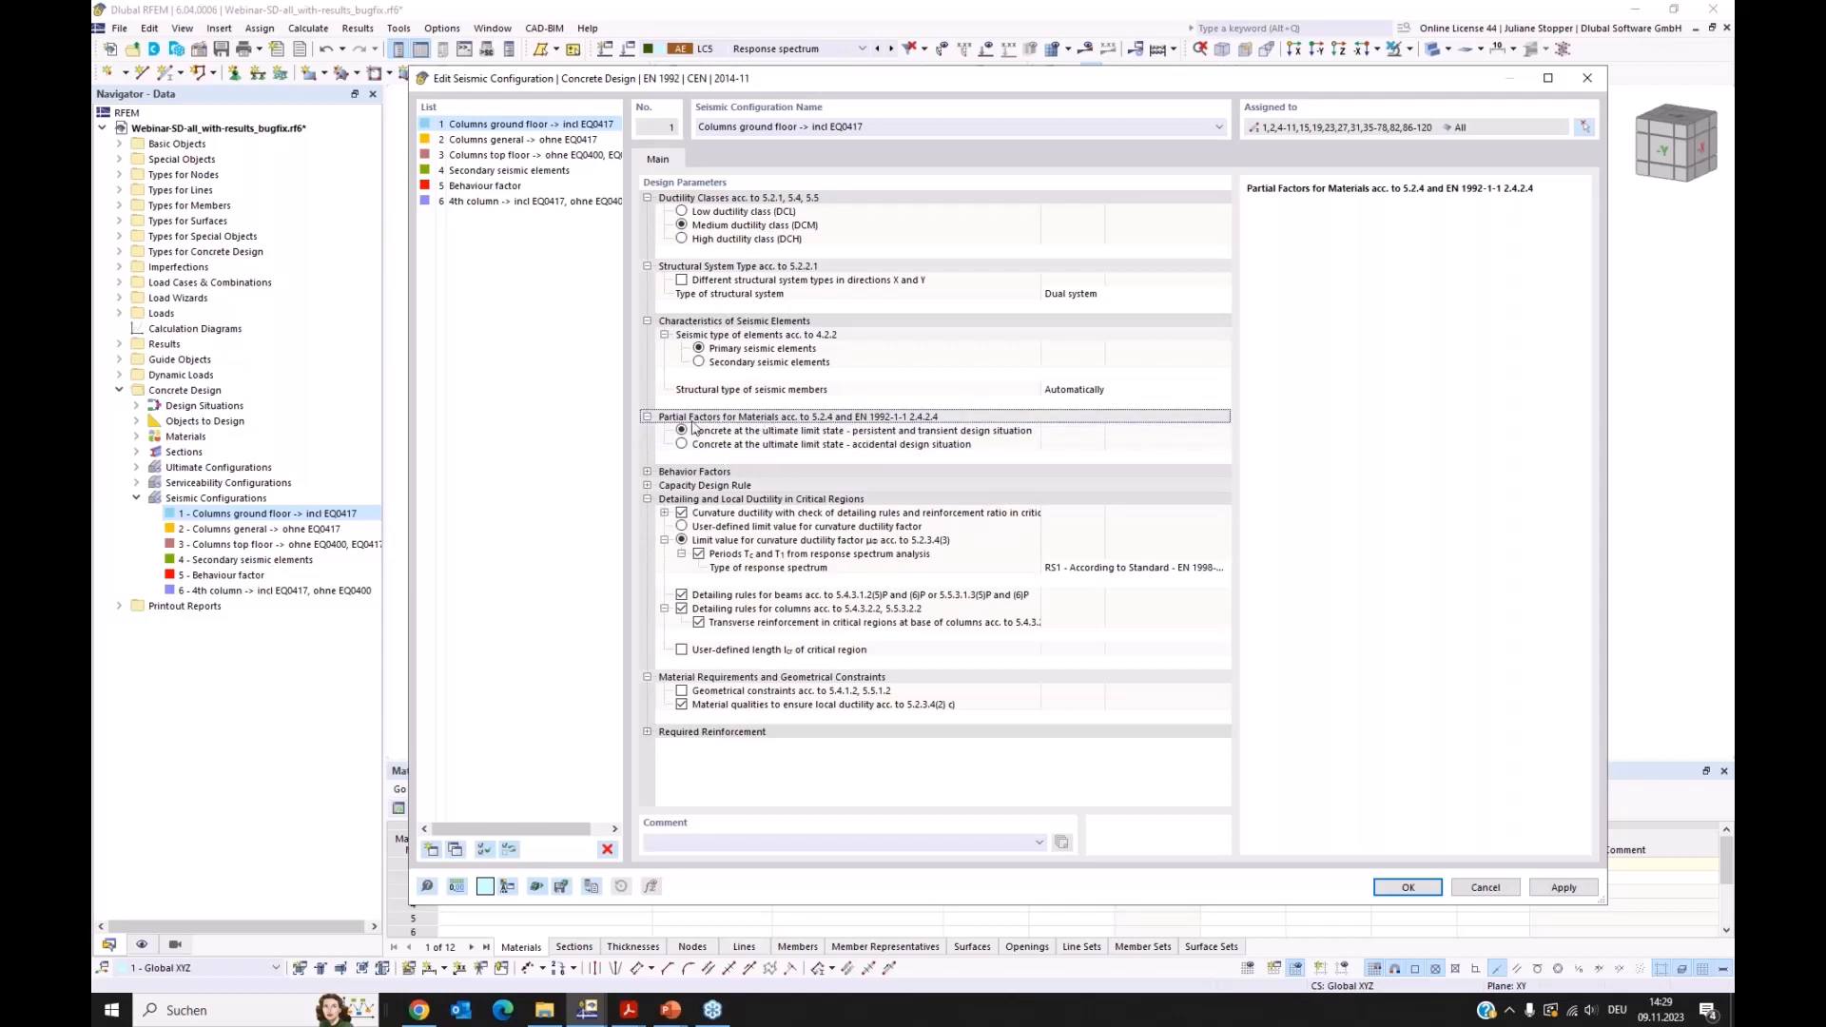
right_click(730, 201)
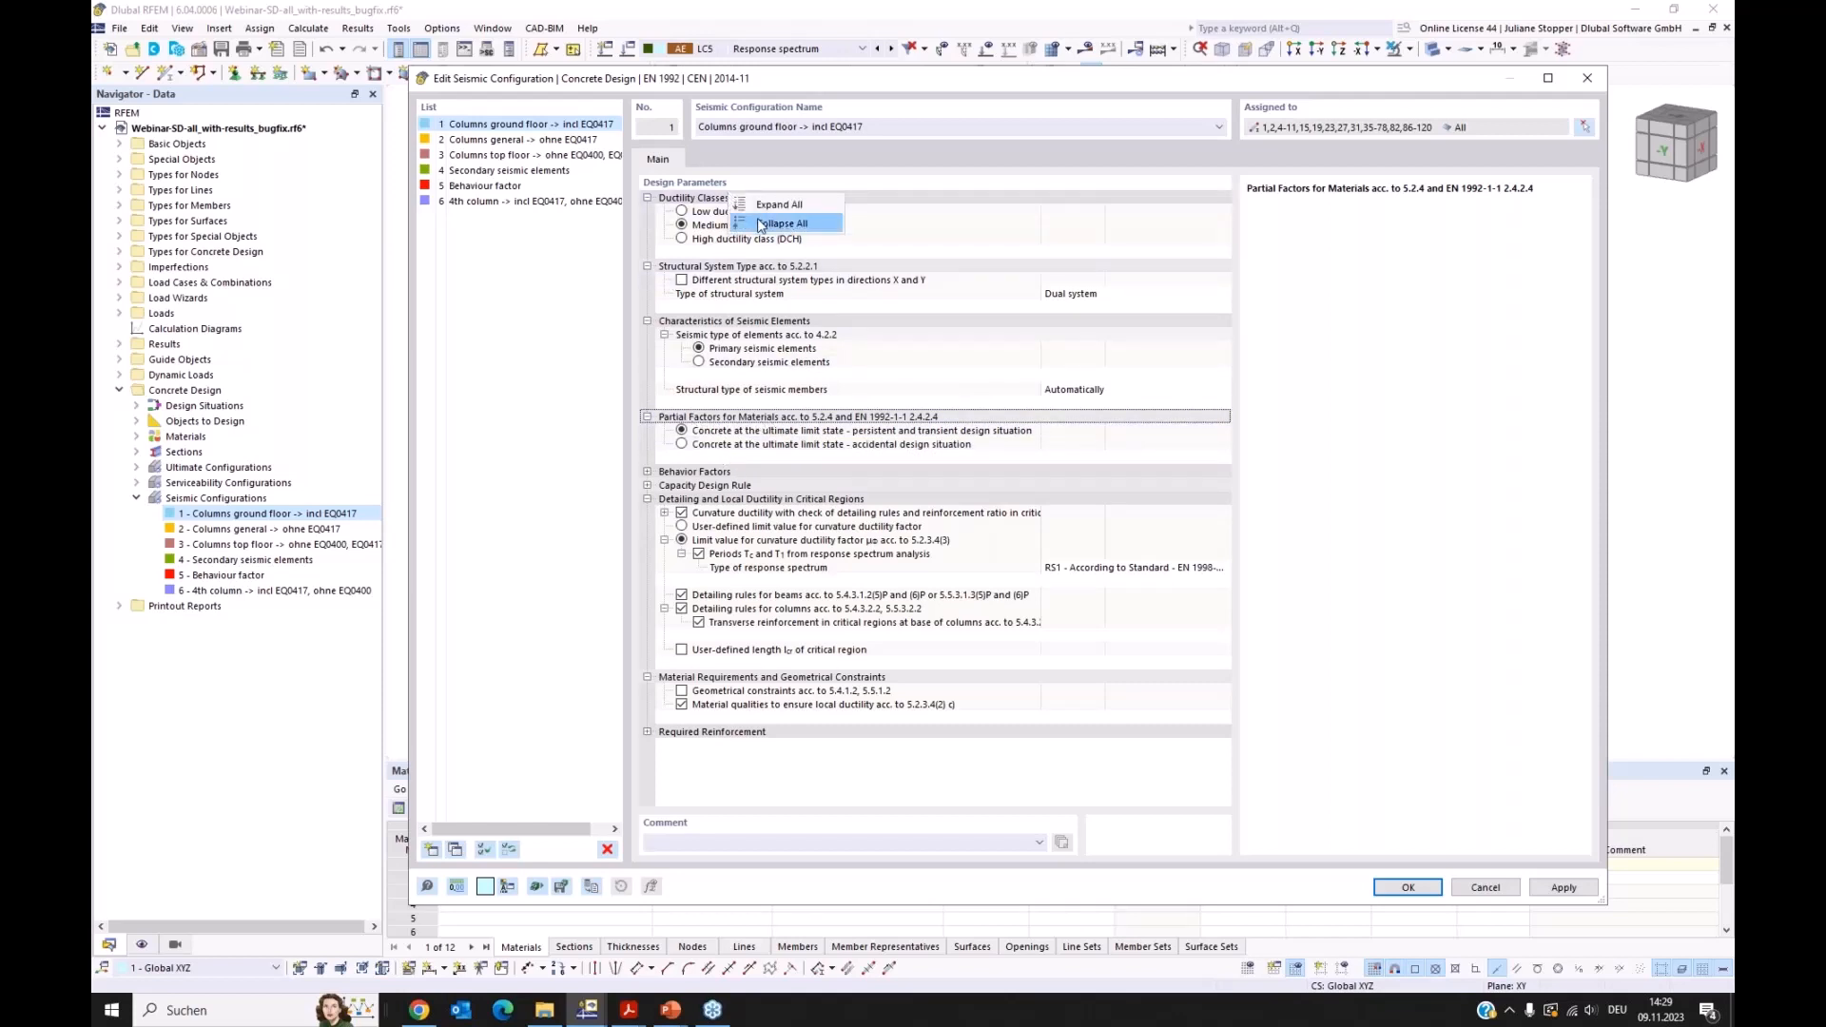
left_click(766, 226)
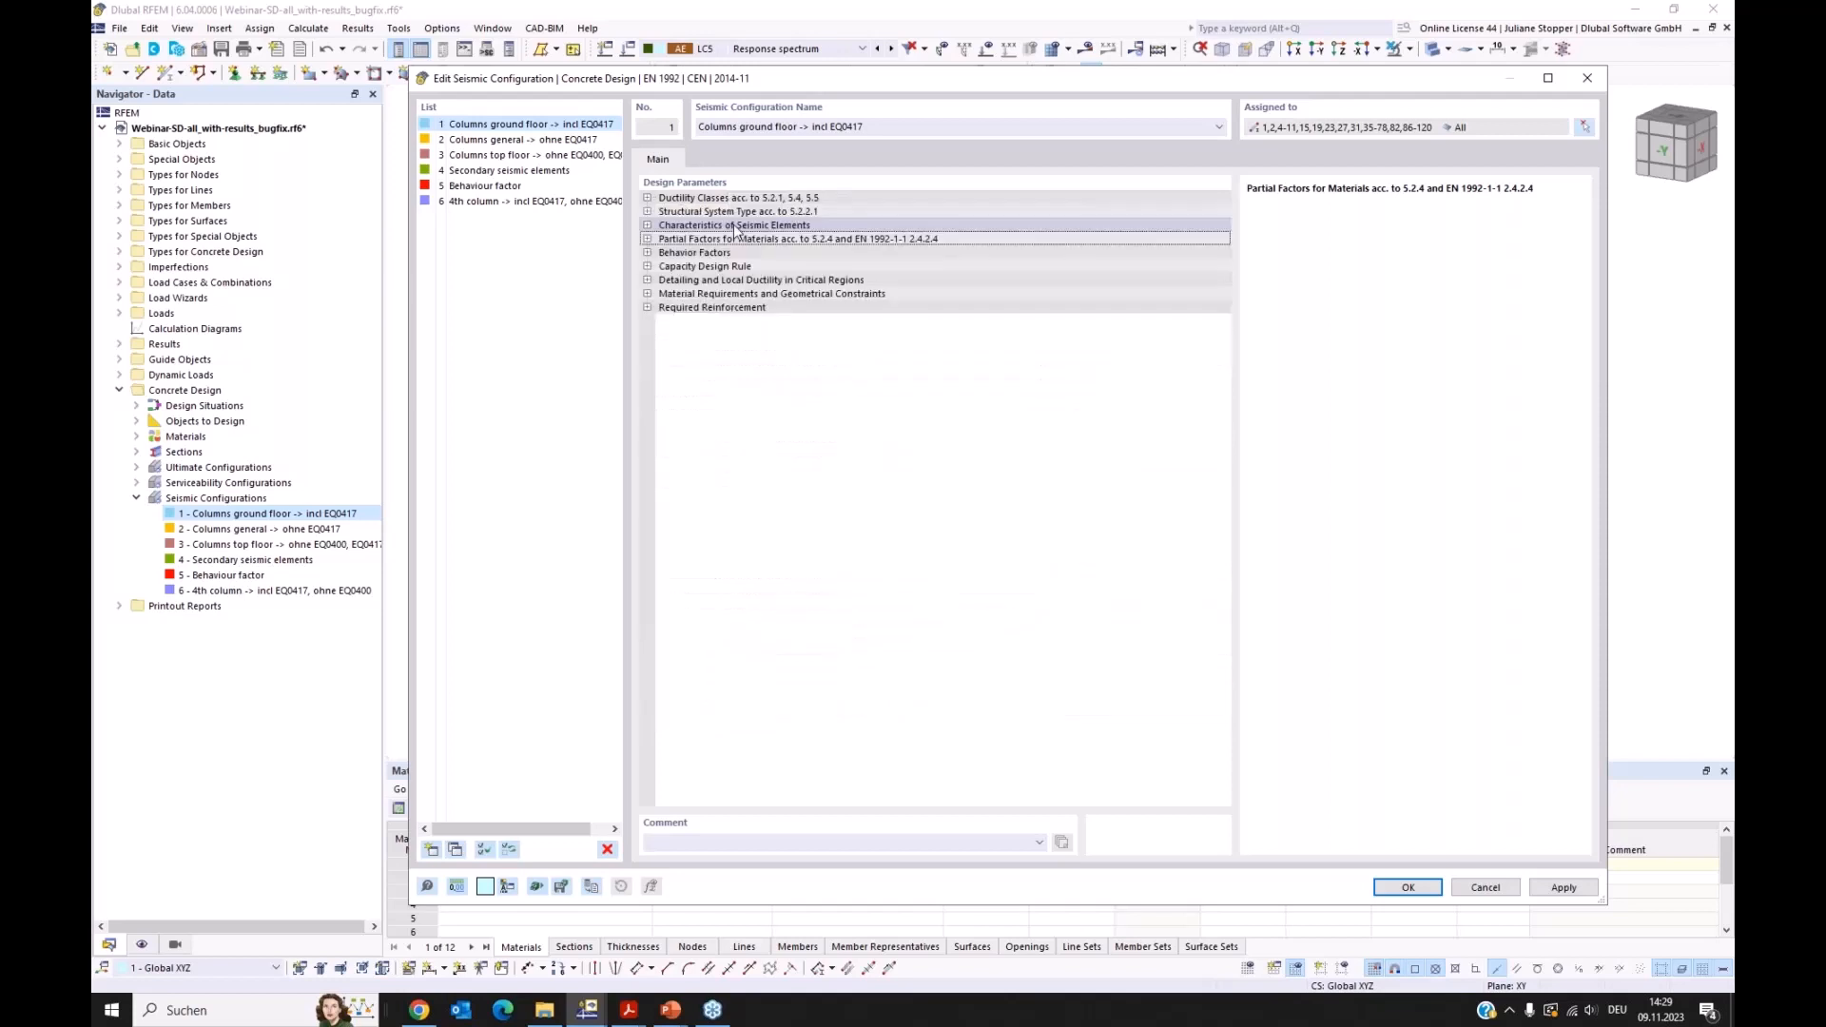
left_click(647, 239)
left_click(647, 239)
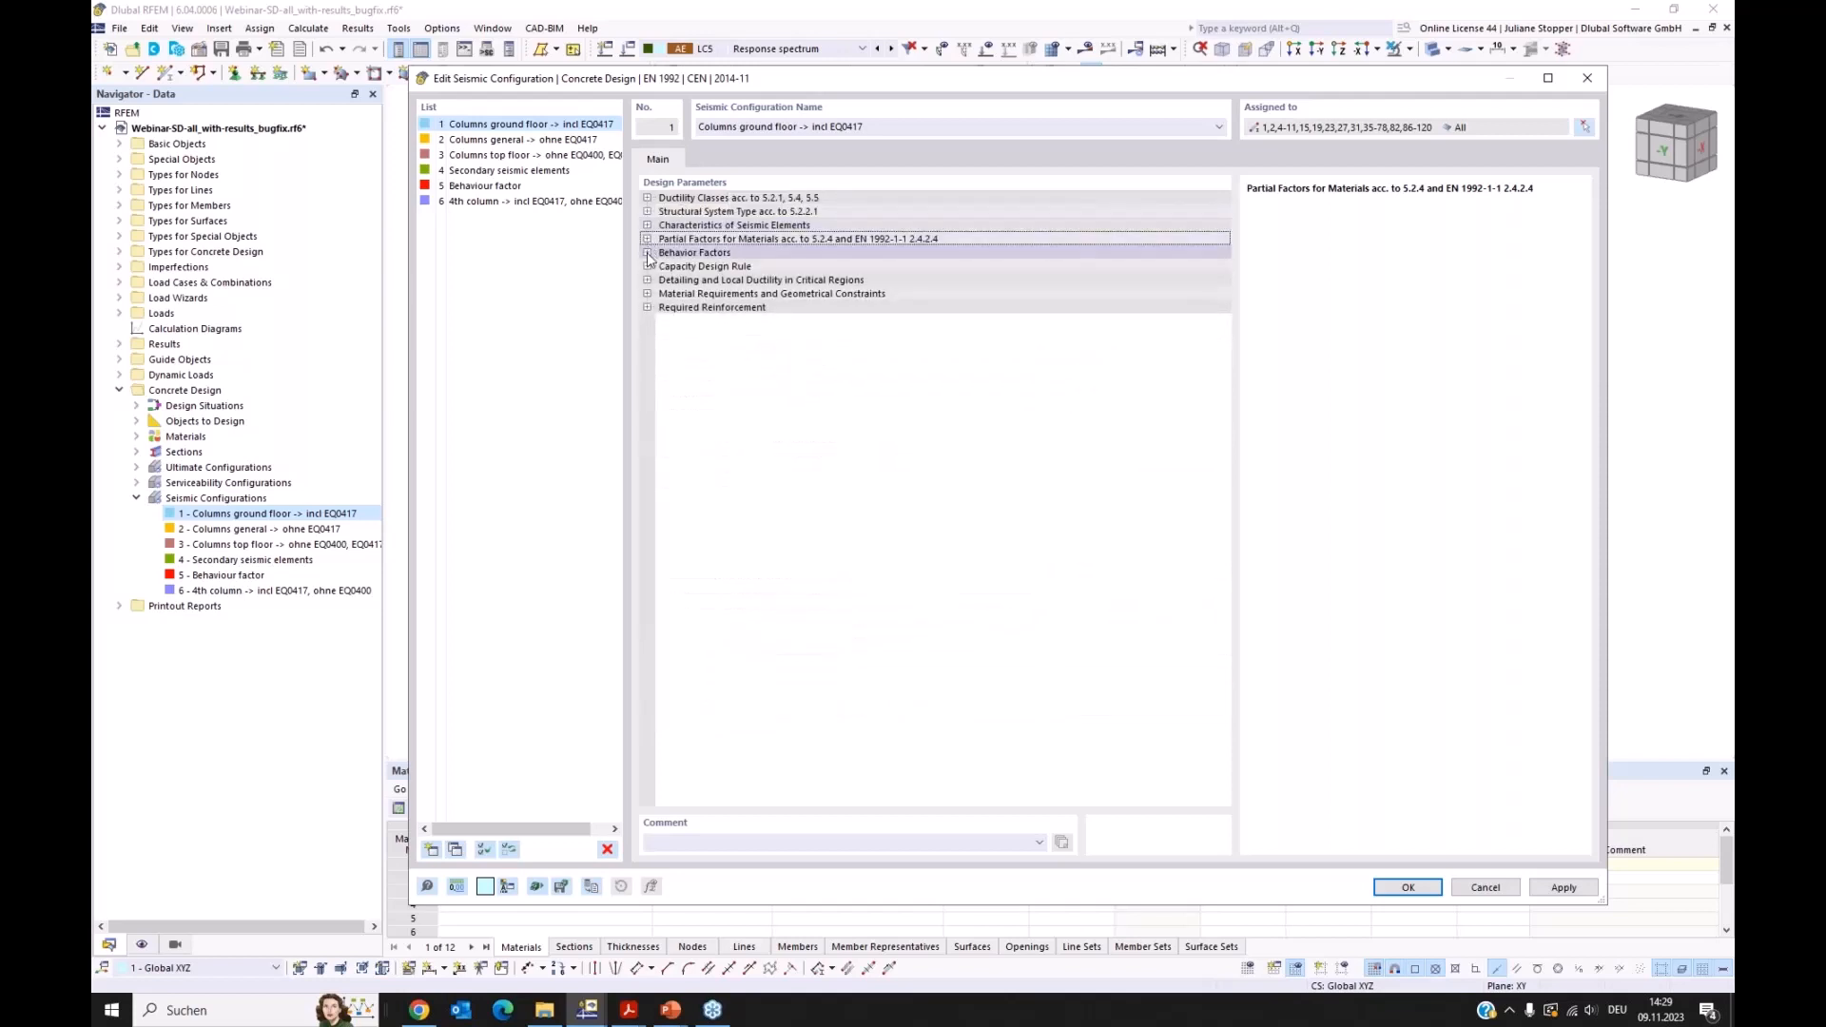
Step: Expand the behavior factors and activate the upper limit value acc. to 5.2.2.2(1)P, keeping behavior factor q from the response spectrum analysis
left_click(647, 253)
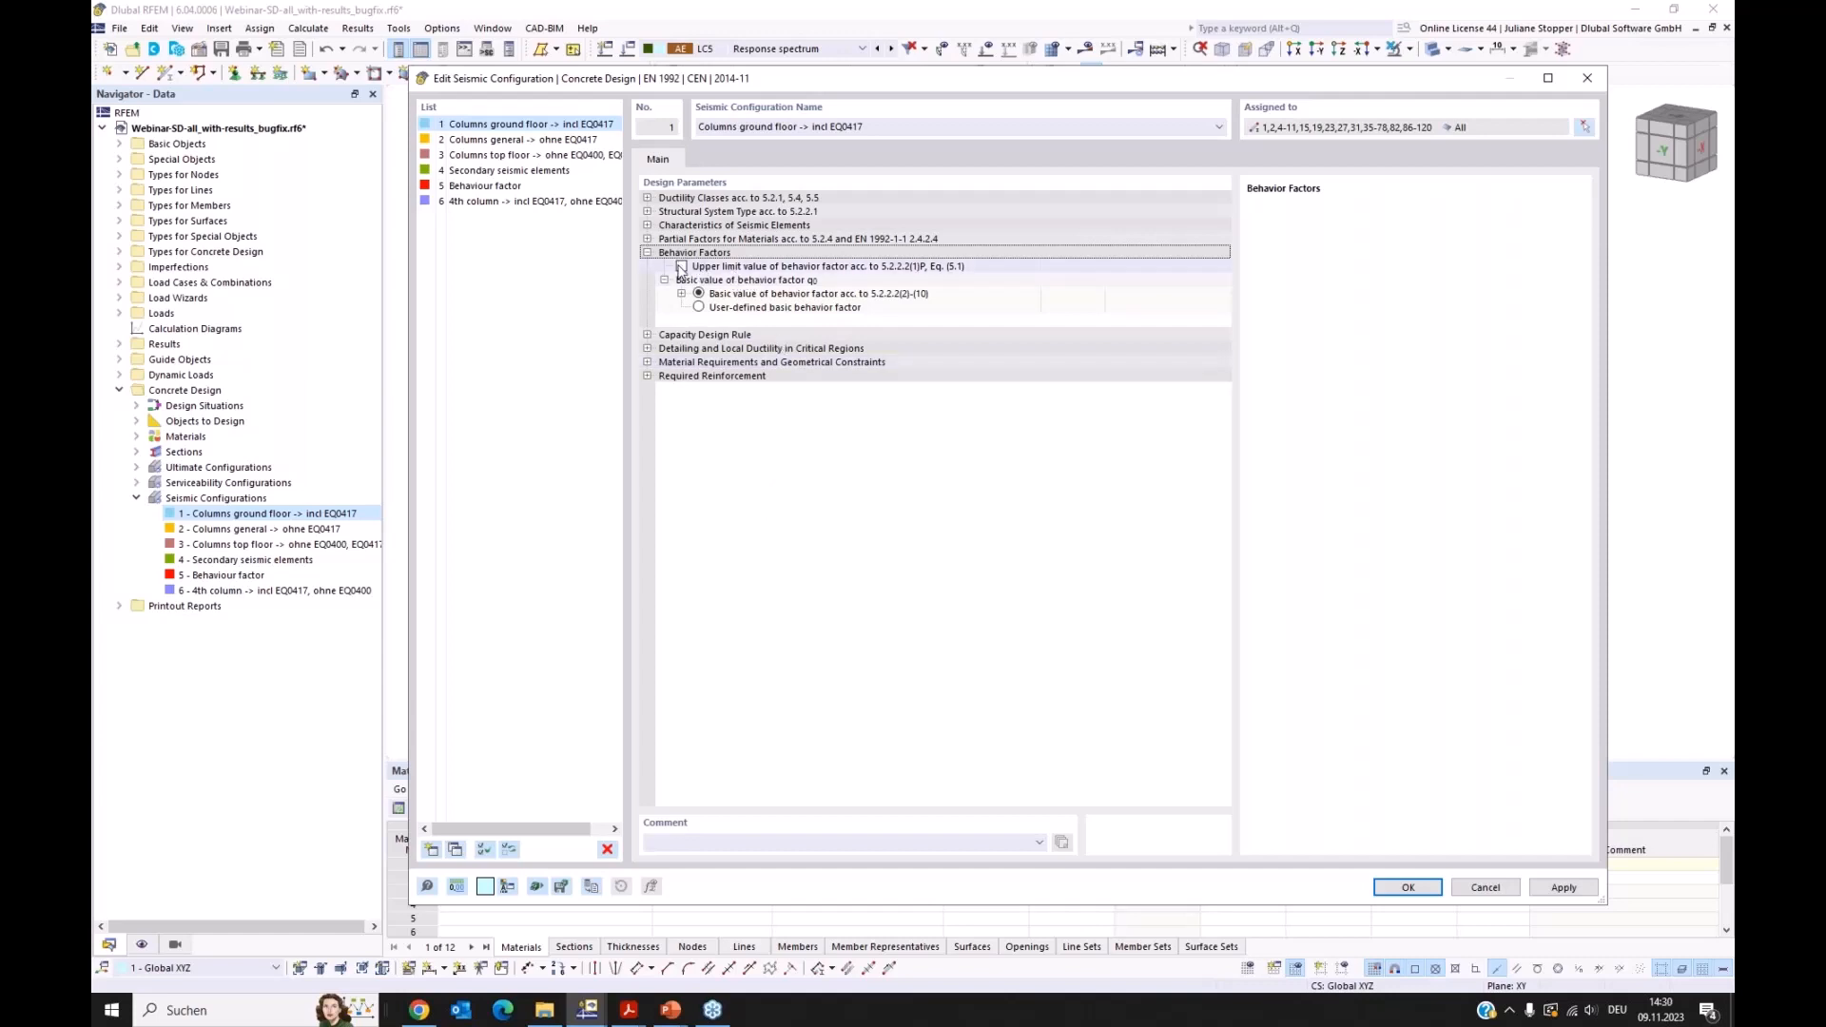
left_click(682, 266)
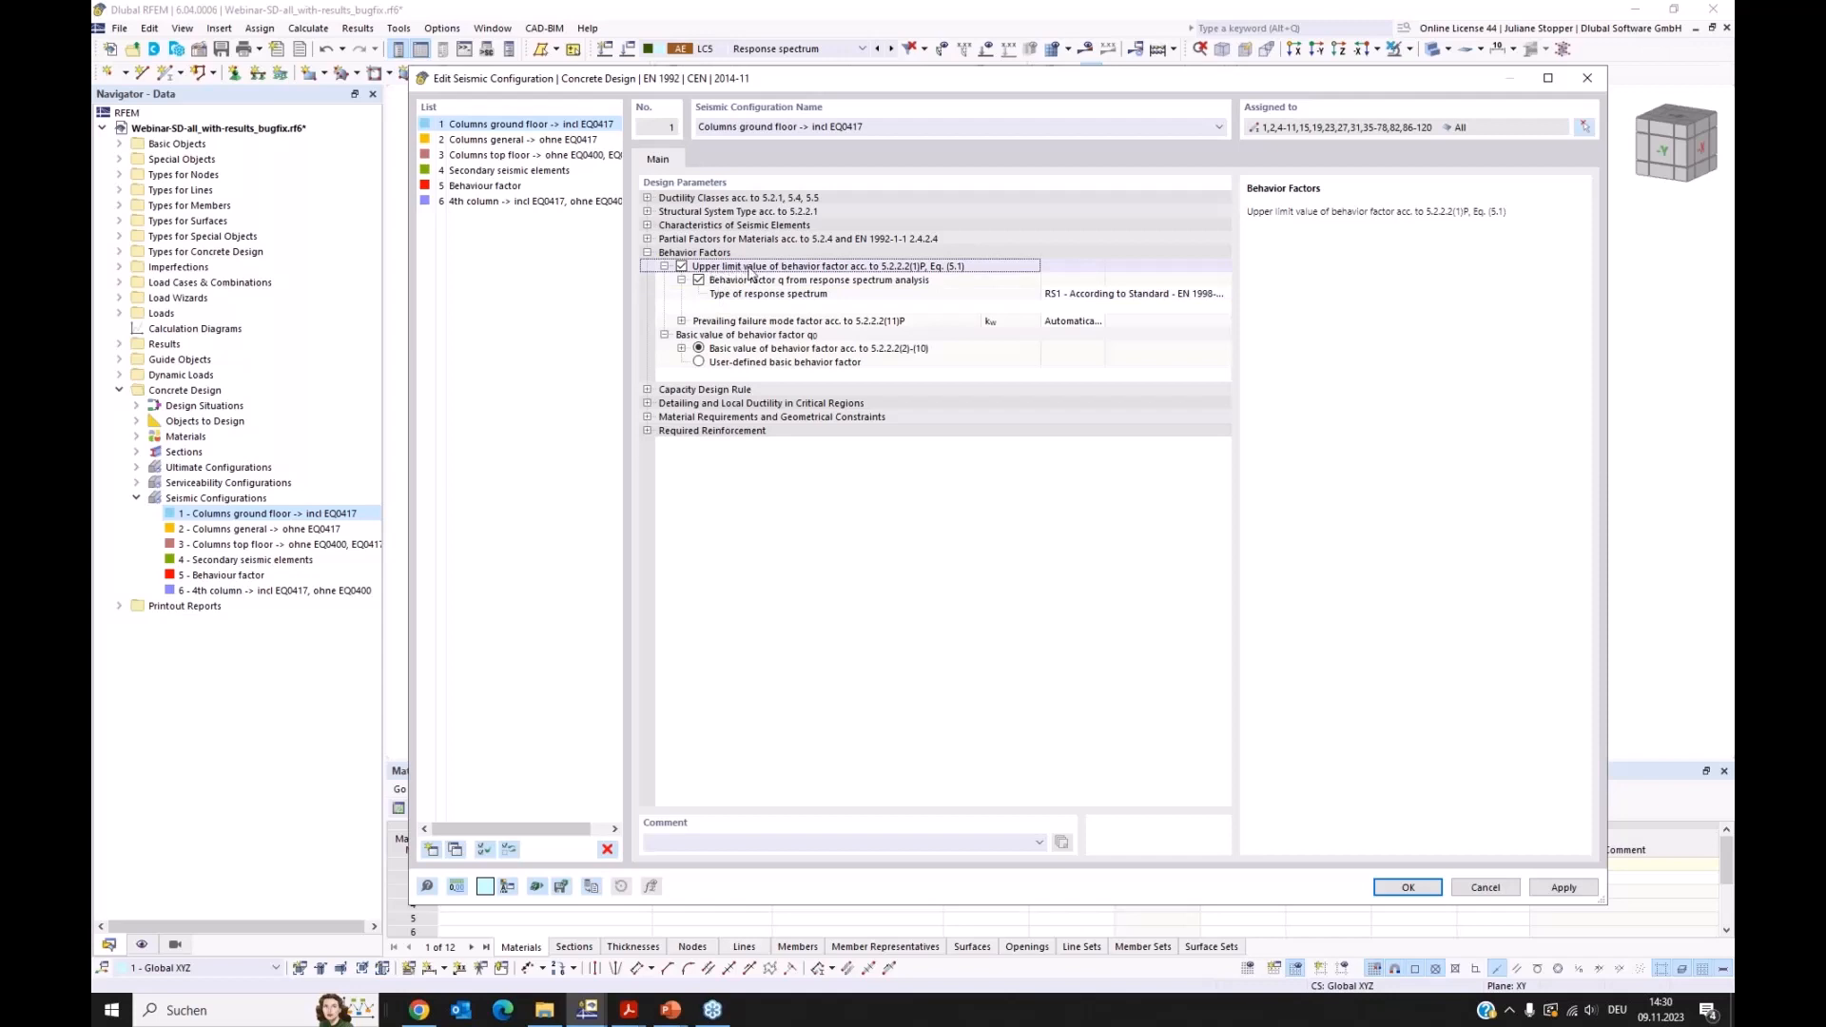
left_click(699, 280)
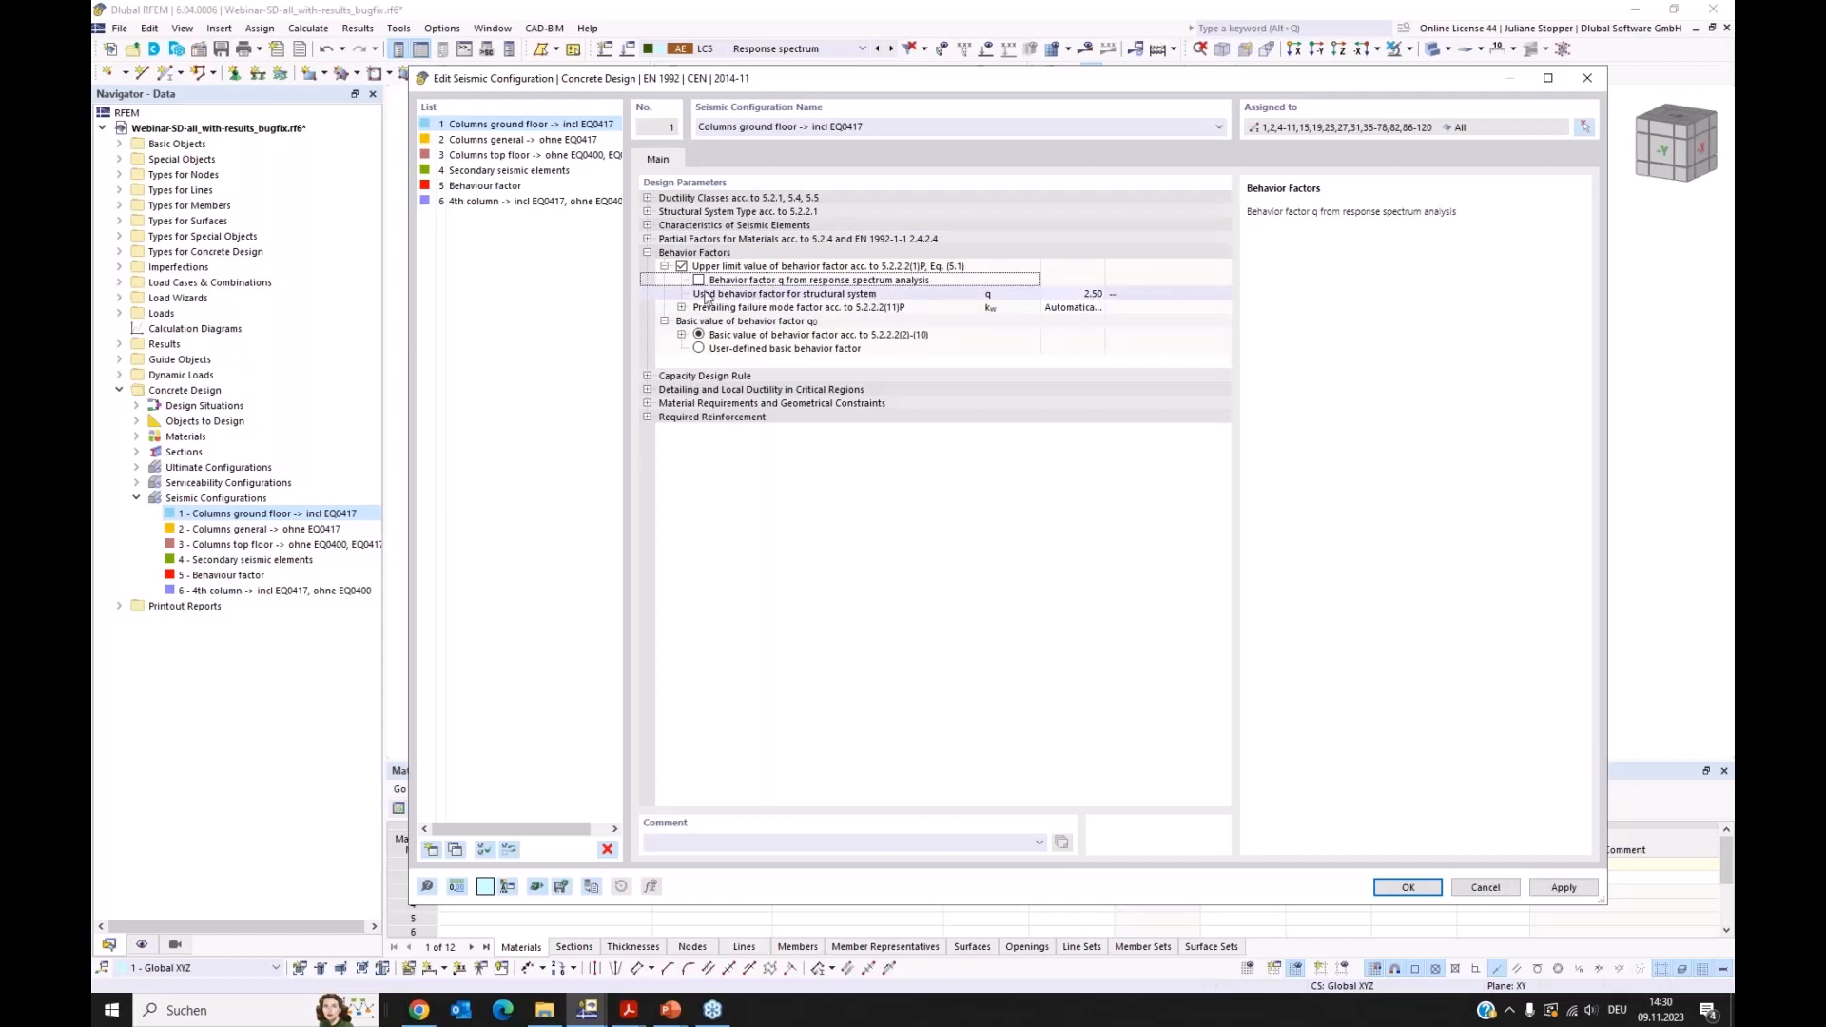
left_click(700, 281)
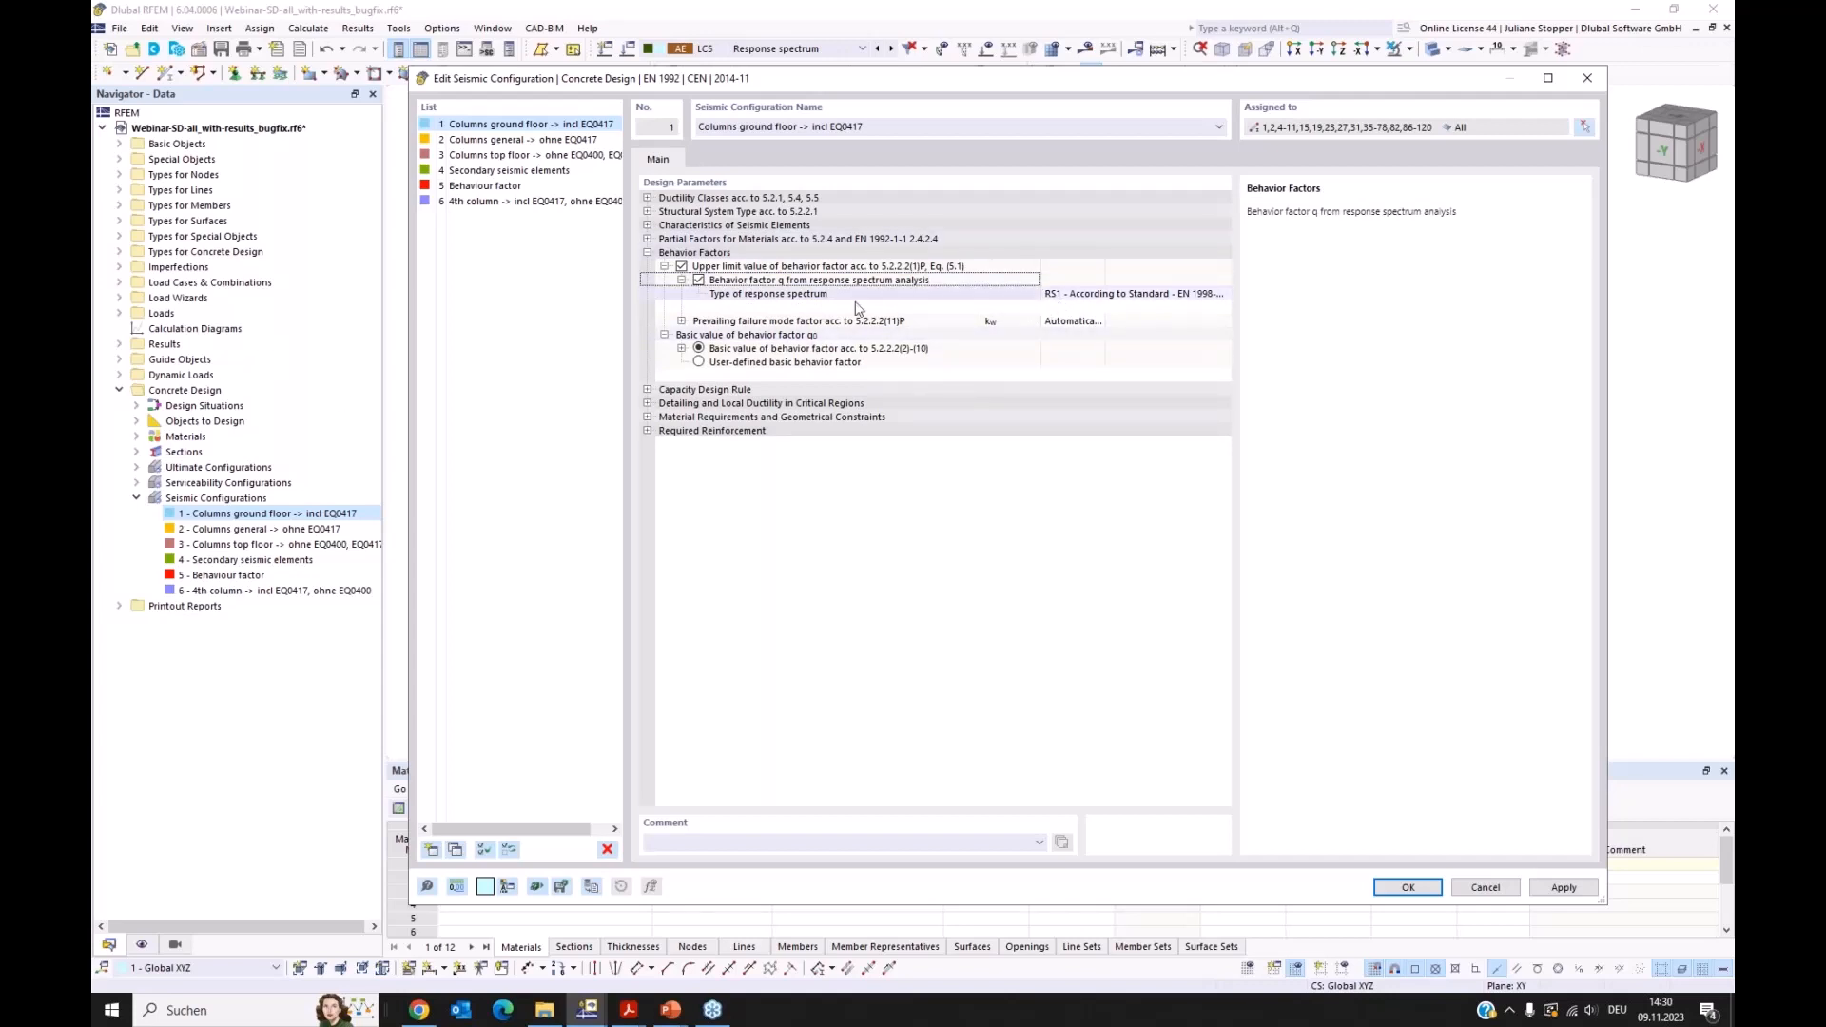
left_click_drag(1042, 276, 999, 276)
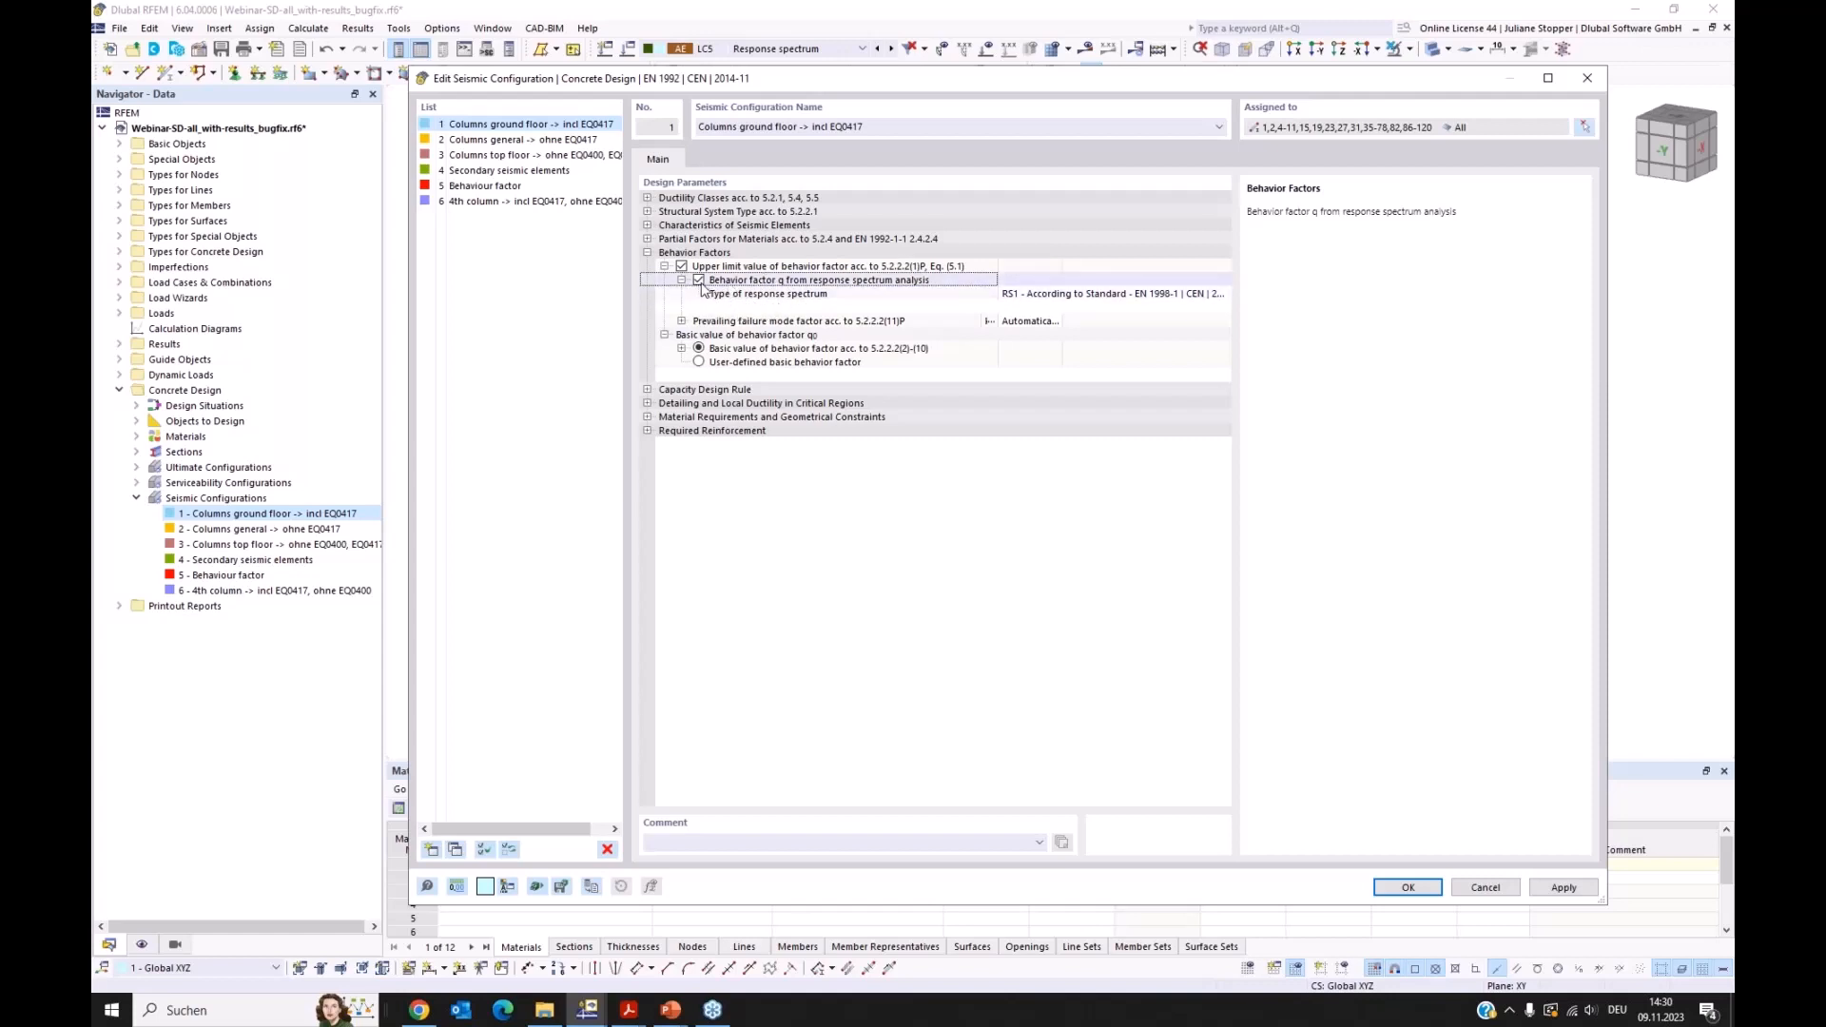
Step: Expand the basic value of behavior factor acc. to 5.2.2.2(2)-(10) and examine the available choices for its value
left_click(682, 348)
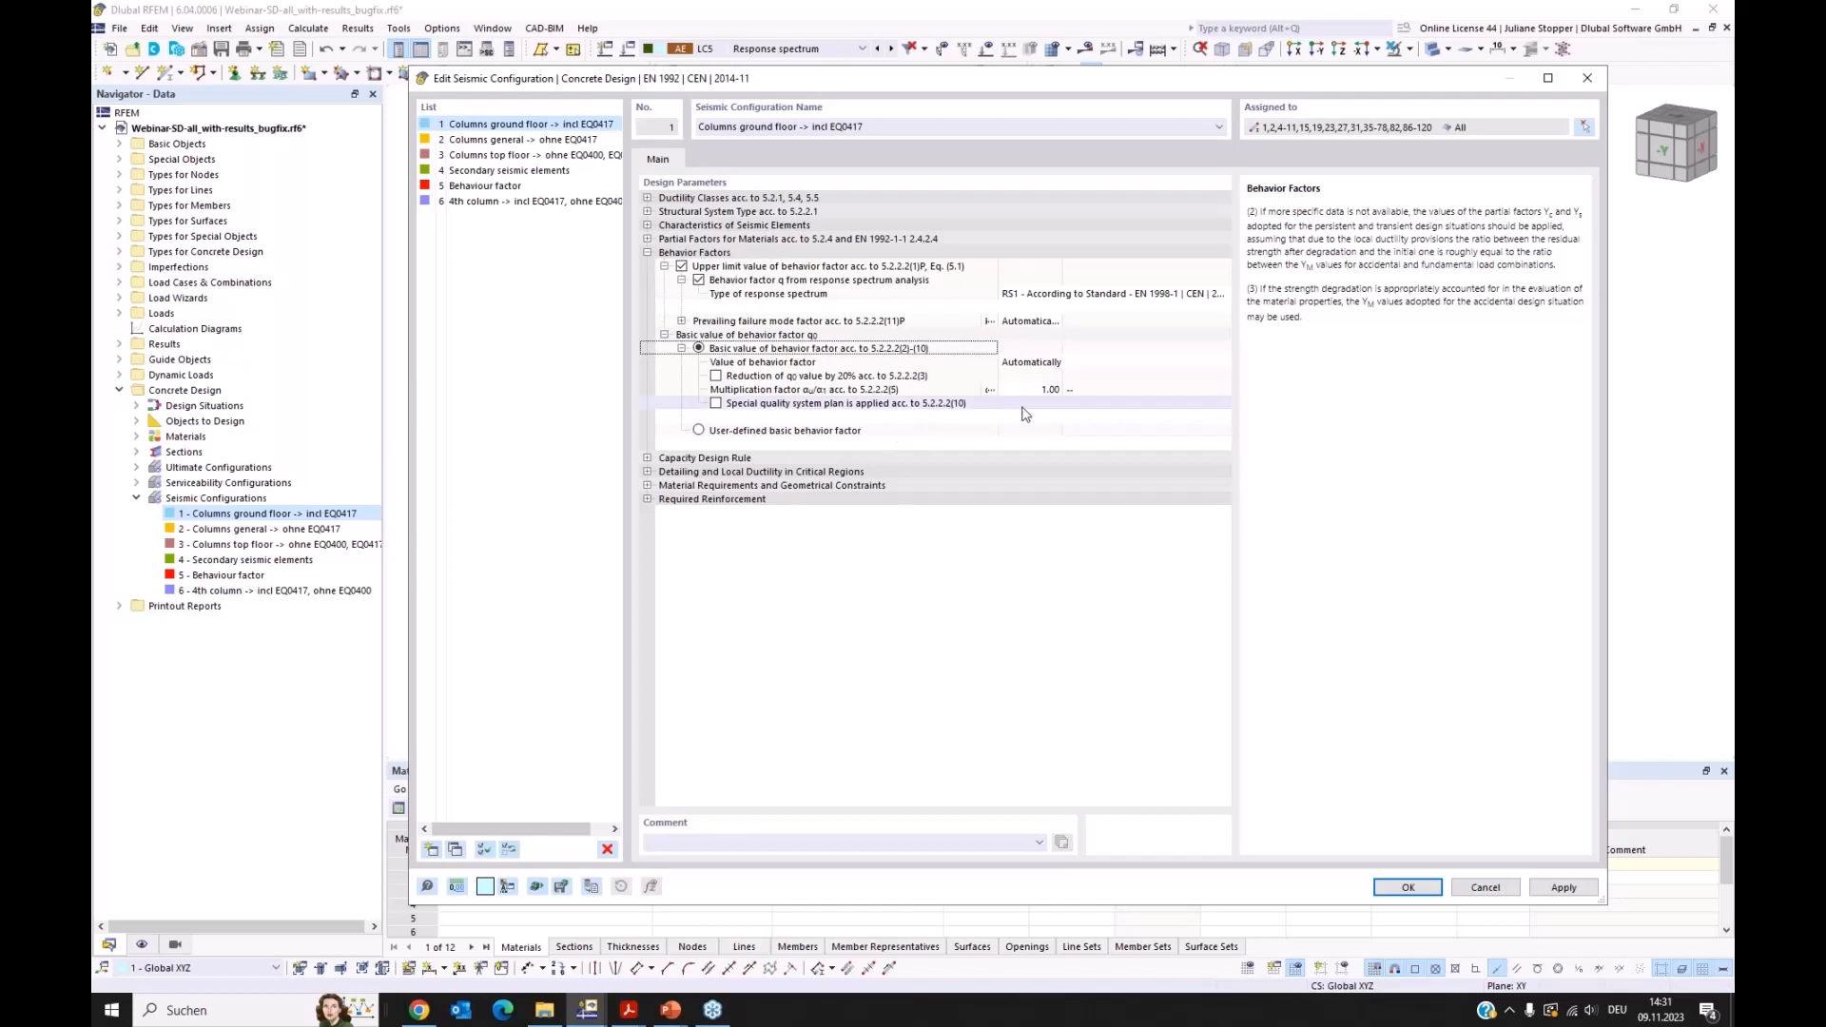
left_click(1079, 365)
left_click(1141, 363)
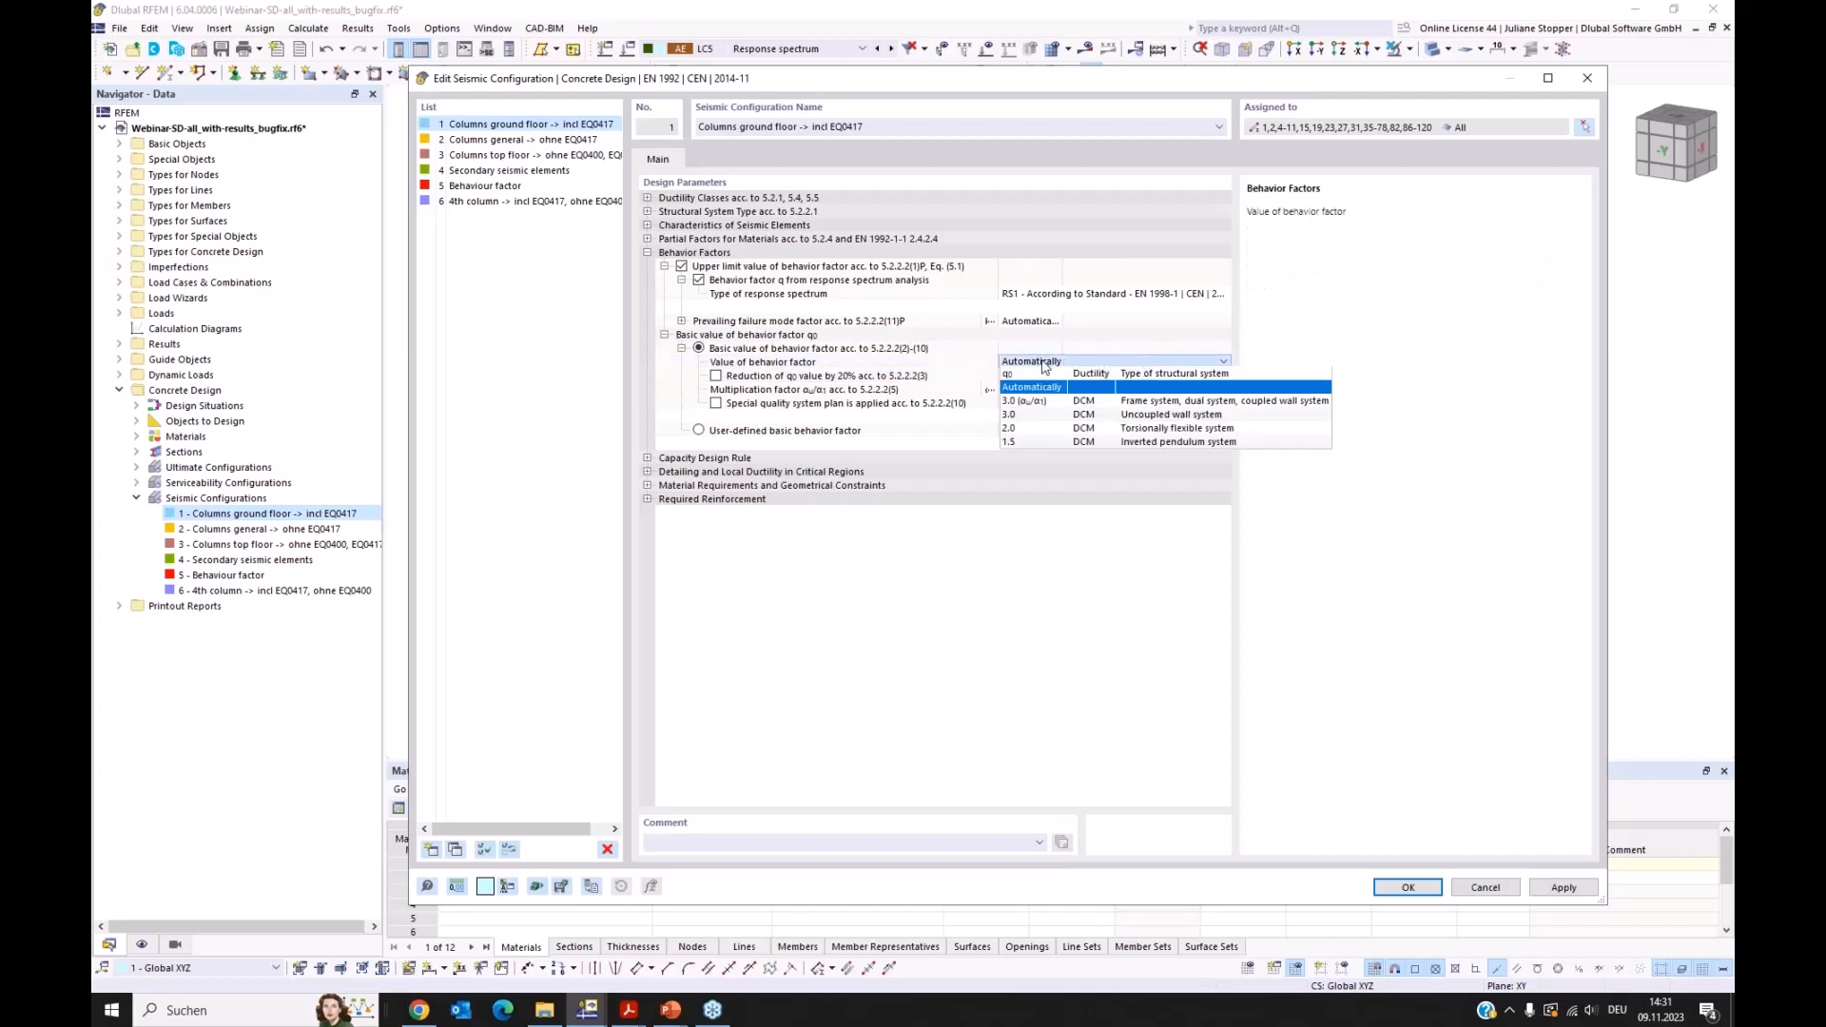
left_click(1092, 351)
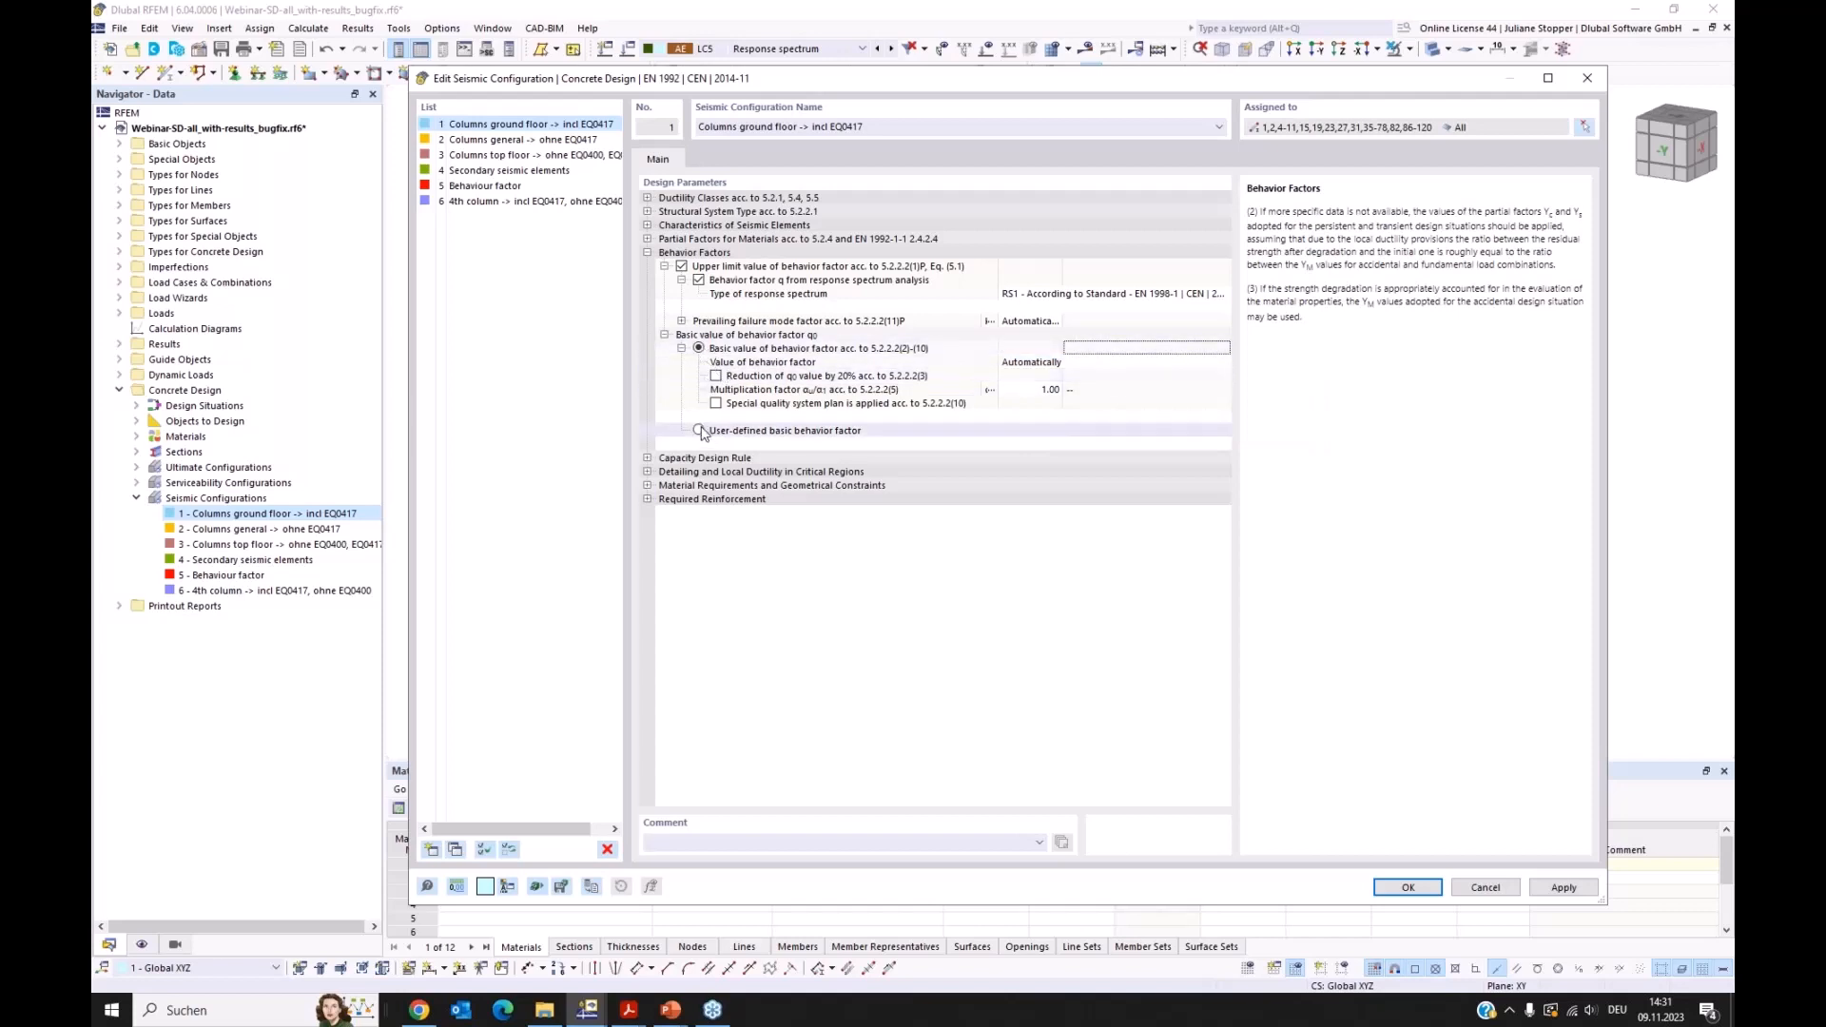
left_click(1075, 362)
left_click(1085, 363)
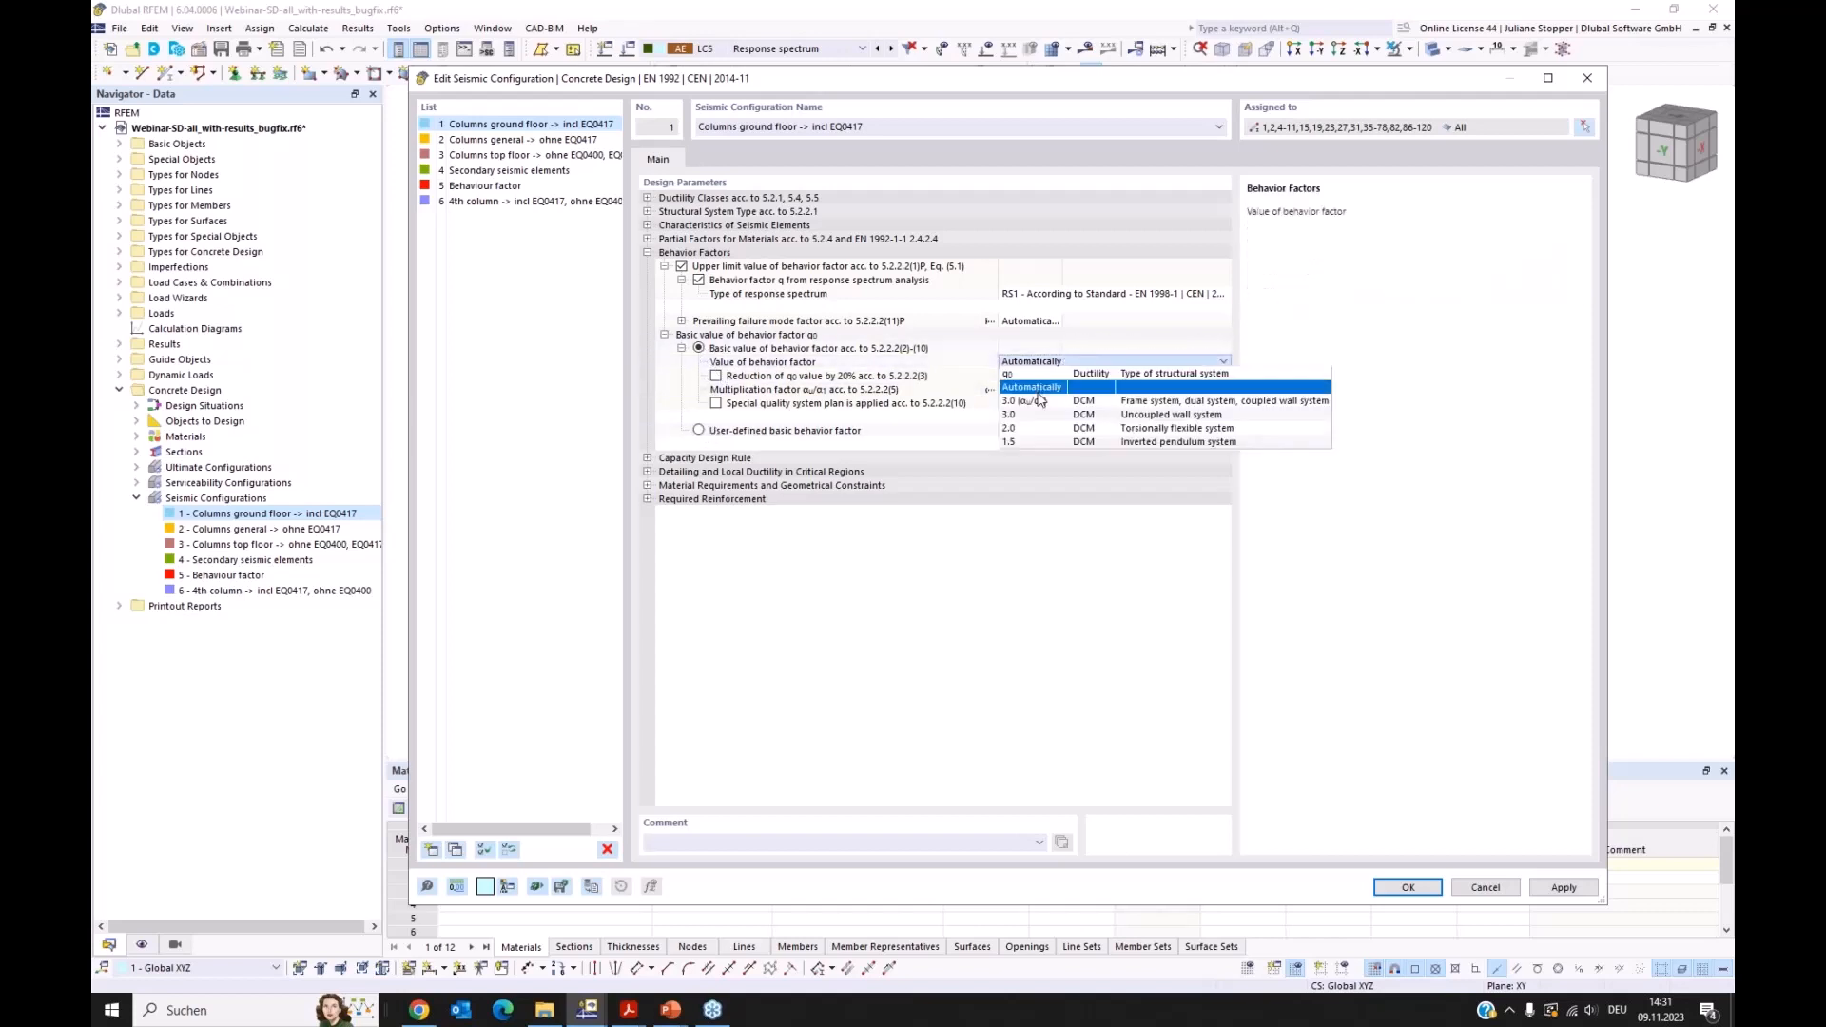
left_click(956, 427)
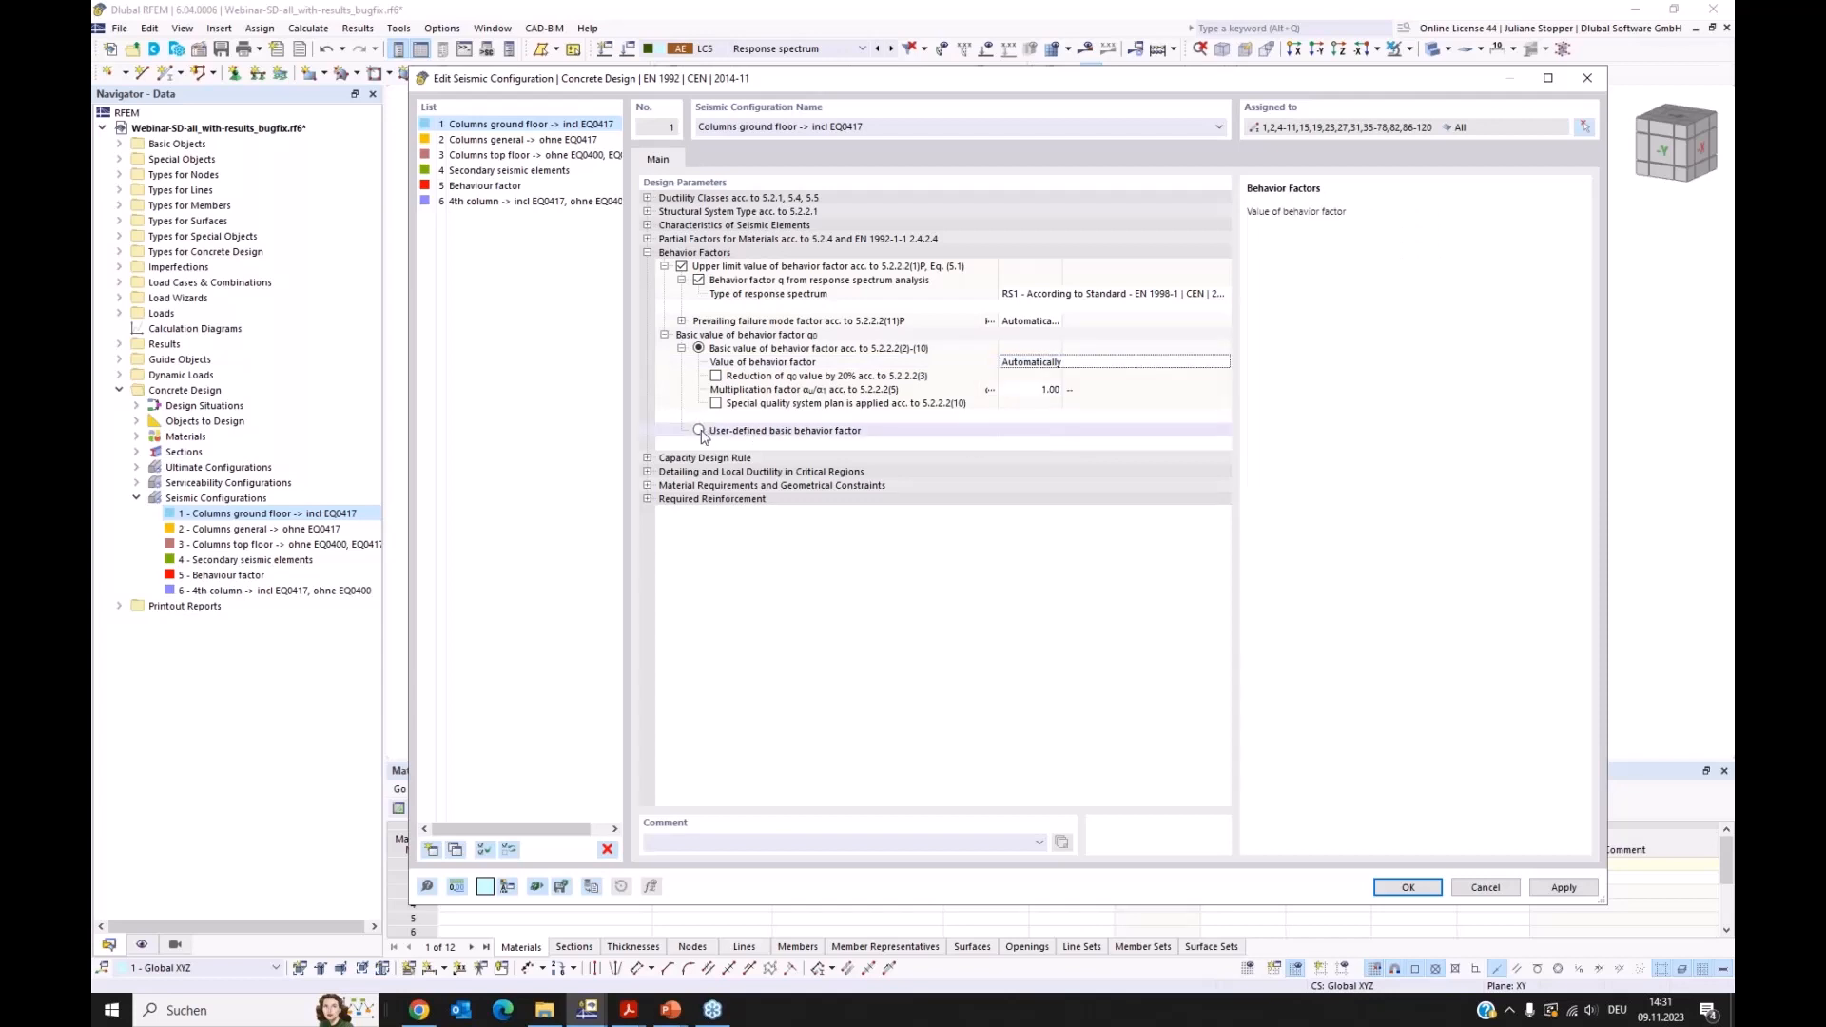
Step: Try the user-defined basic behavior factor, return to the value acc. to 5.2.2.2(2)-(10), and close the seismic configuration without saving
left_click(699, 430)
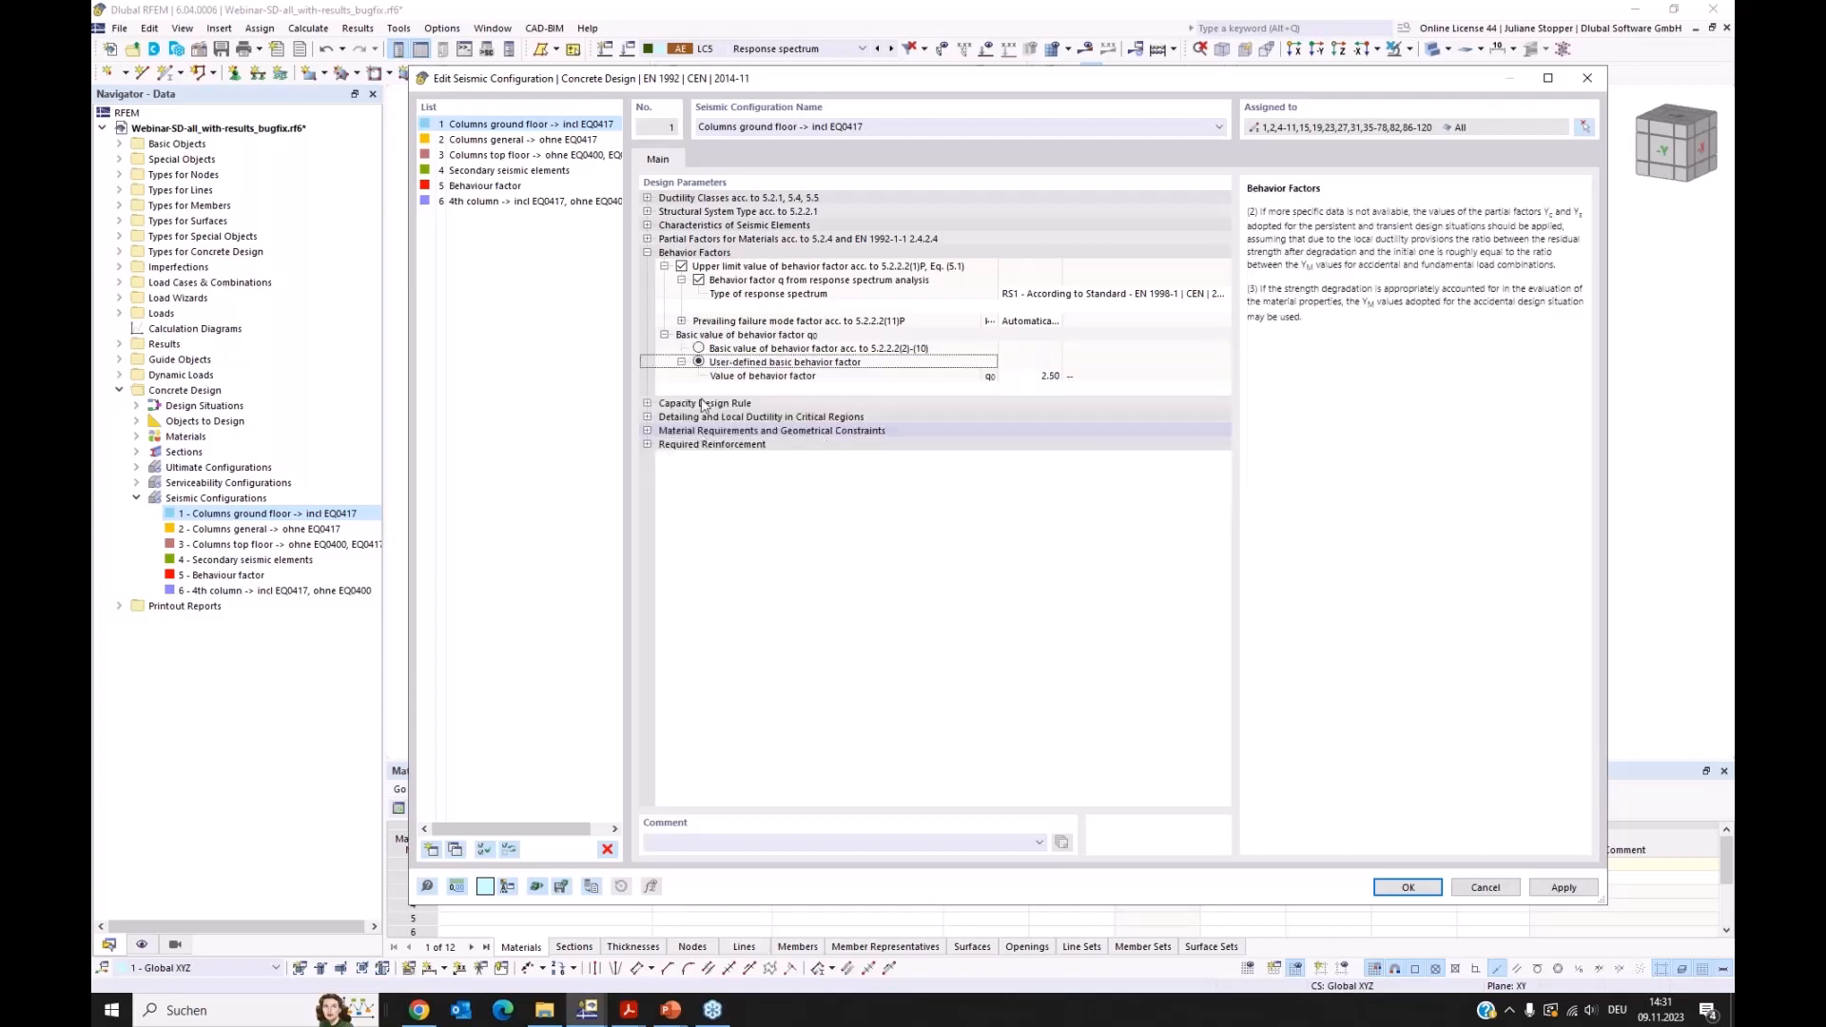
left_click(699, 348)
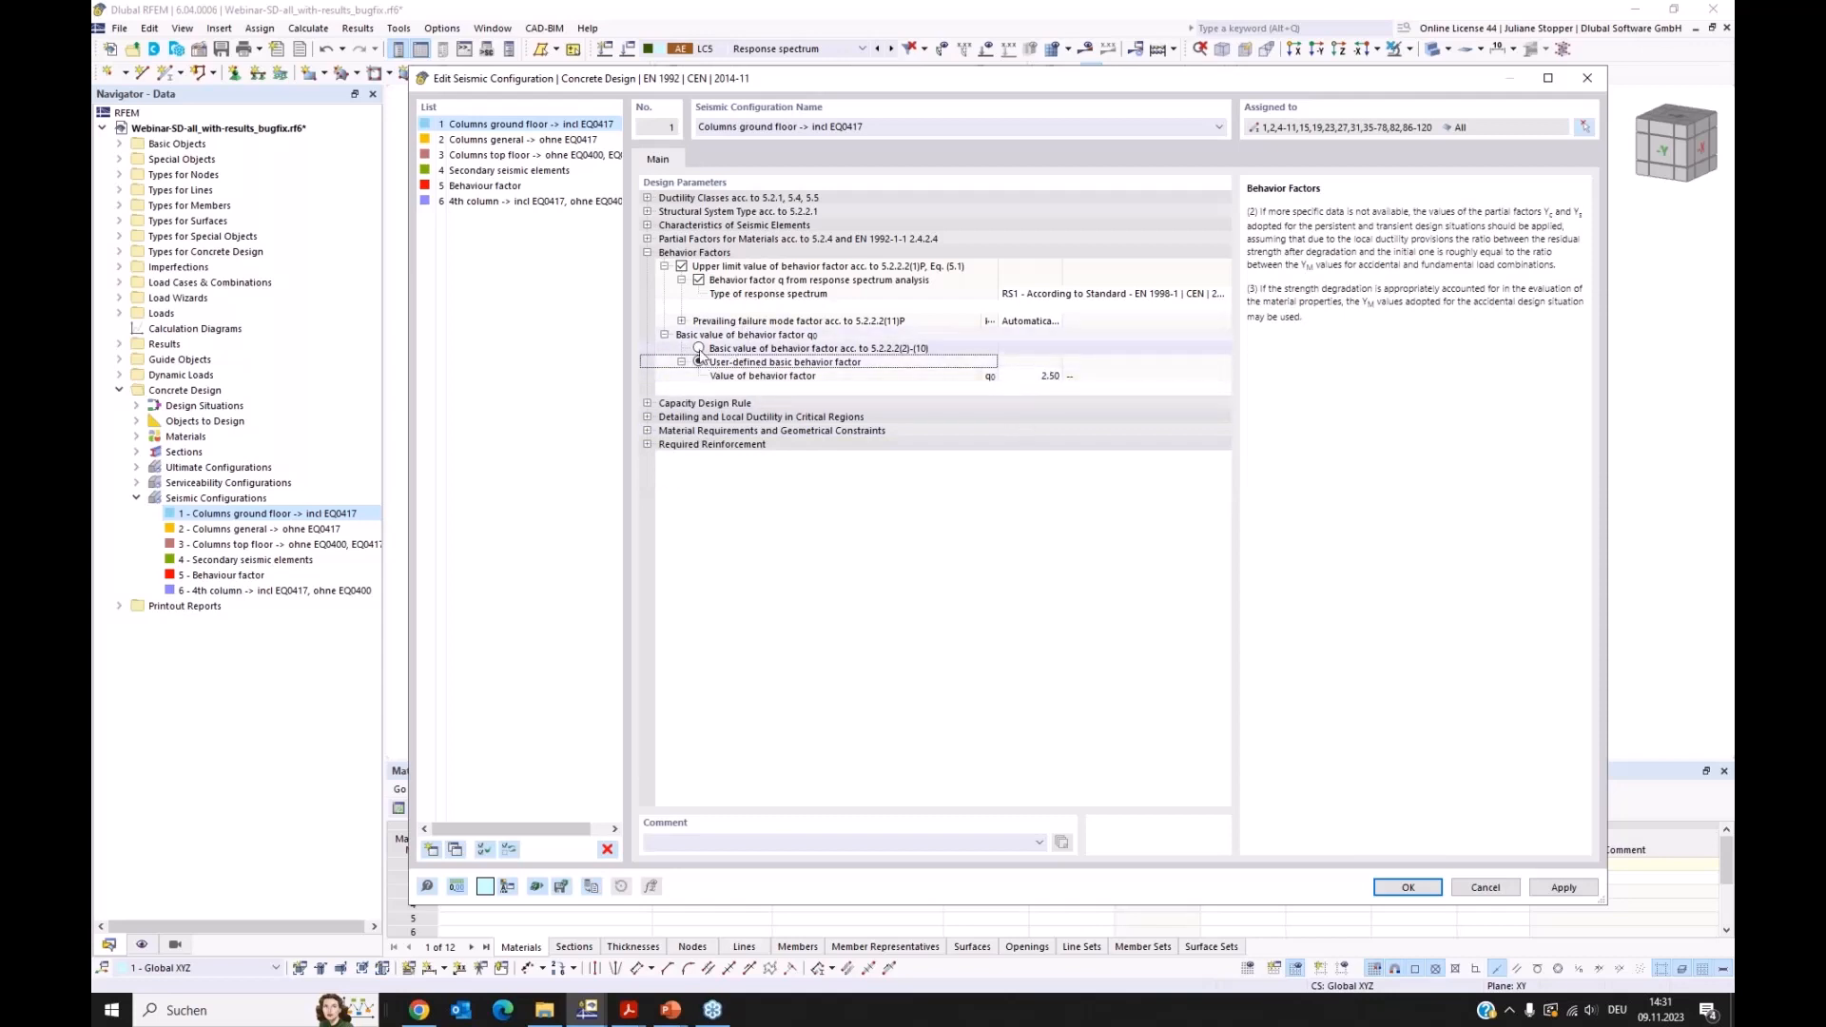
left_click(652, 254)
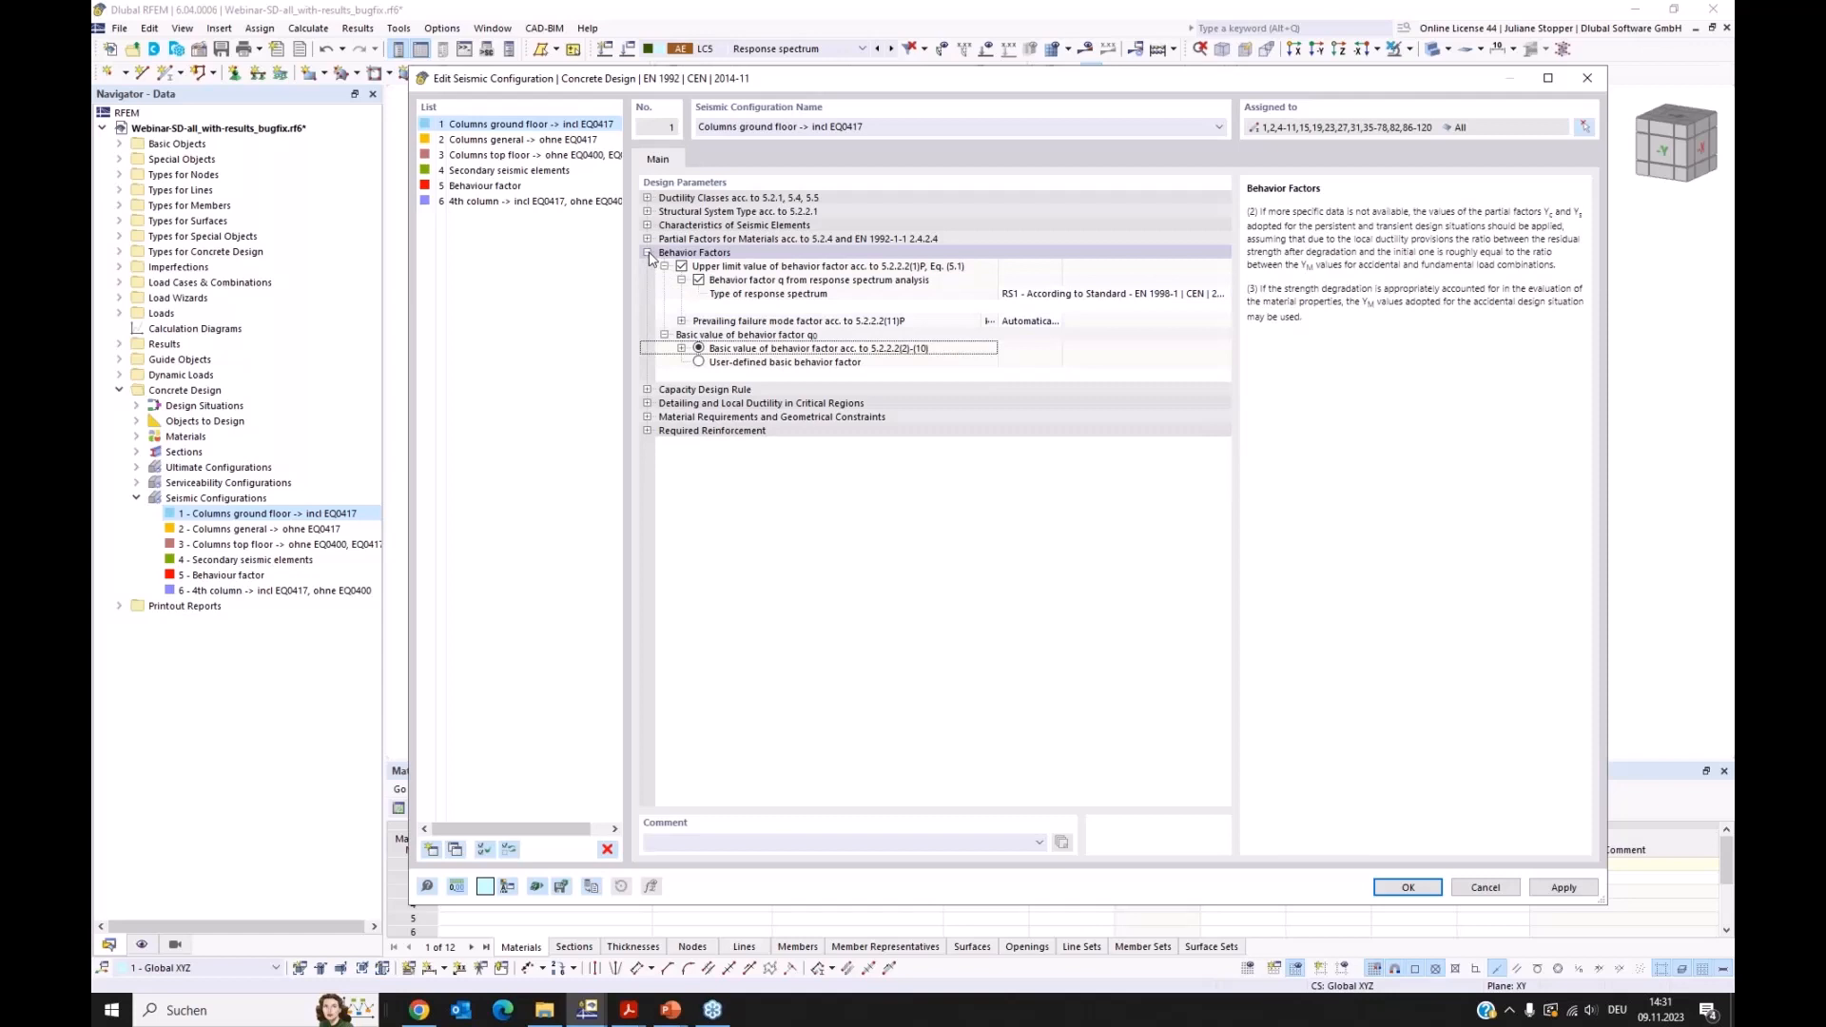
left_click(1486, 888)
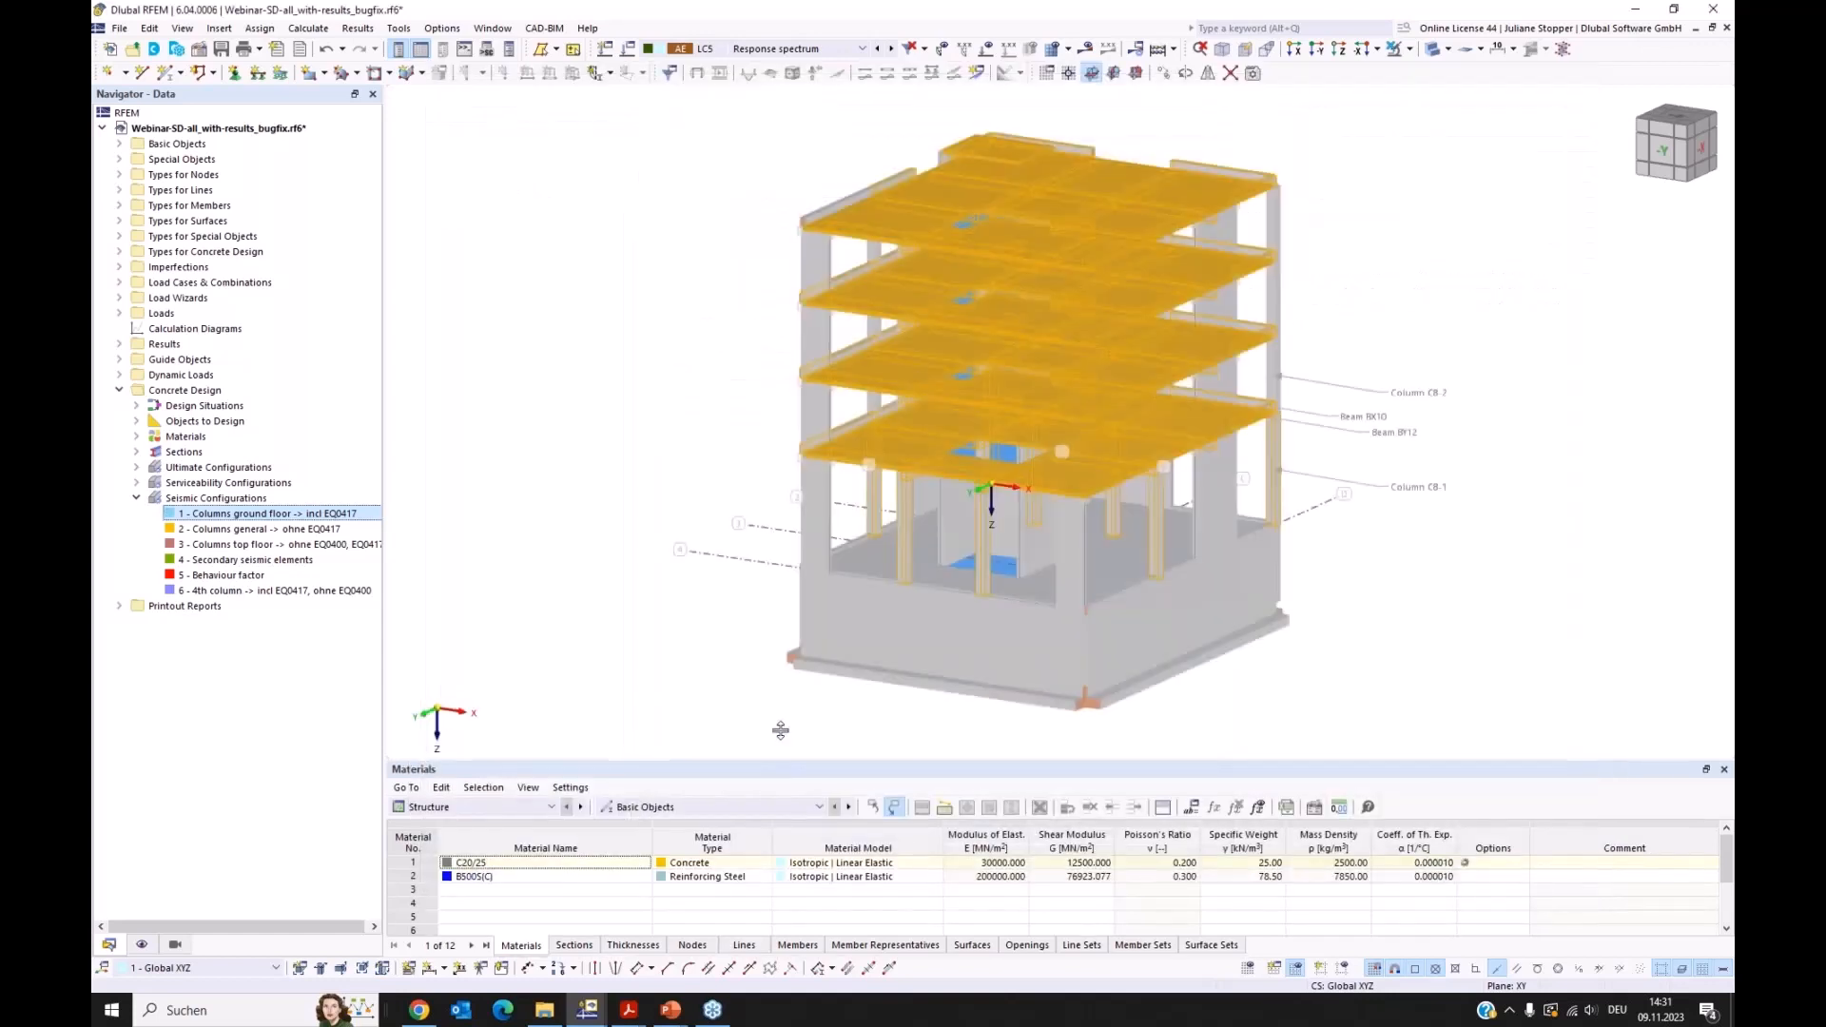
Step: Show the Concrete Design results in the table area and enlarge that area so more design check rows fit
left_click_drag(780, 730, 780, 704)
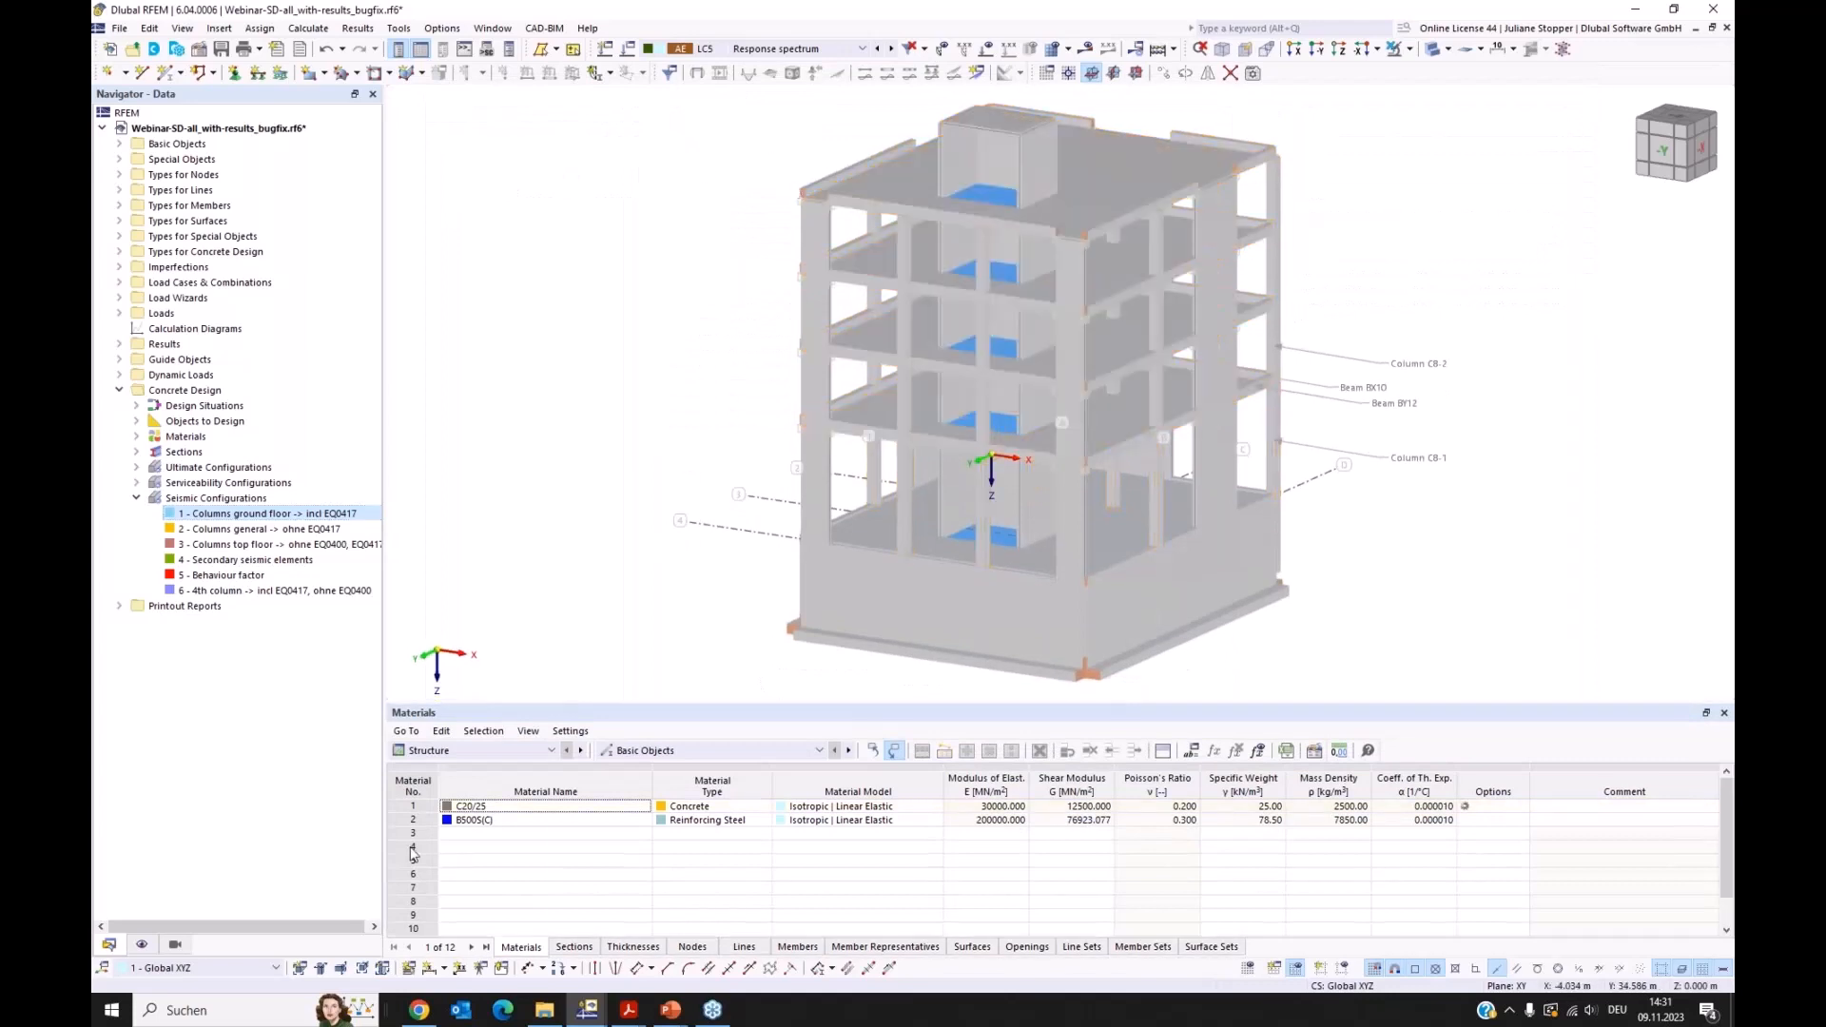
left_click(495, 751)
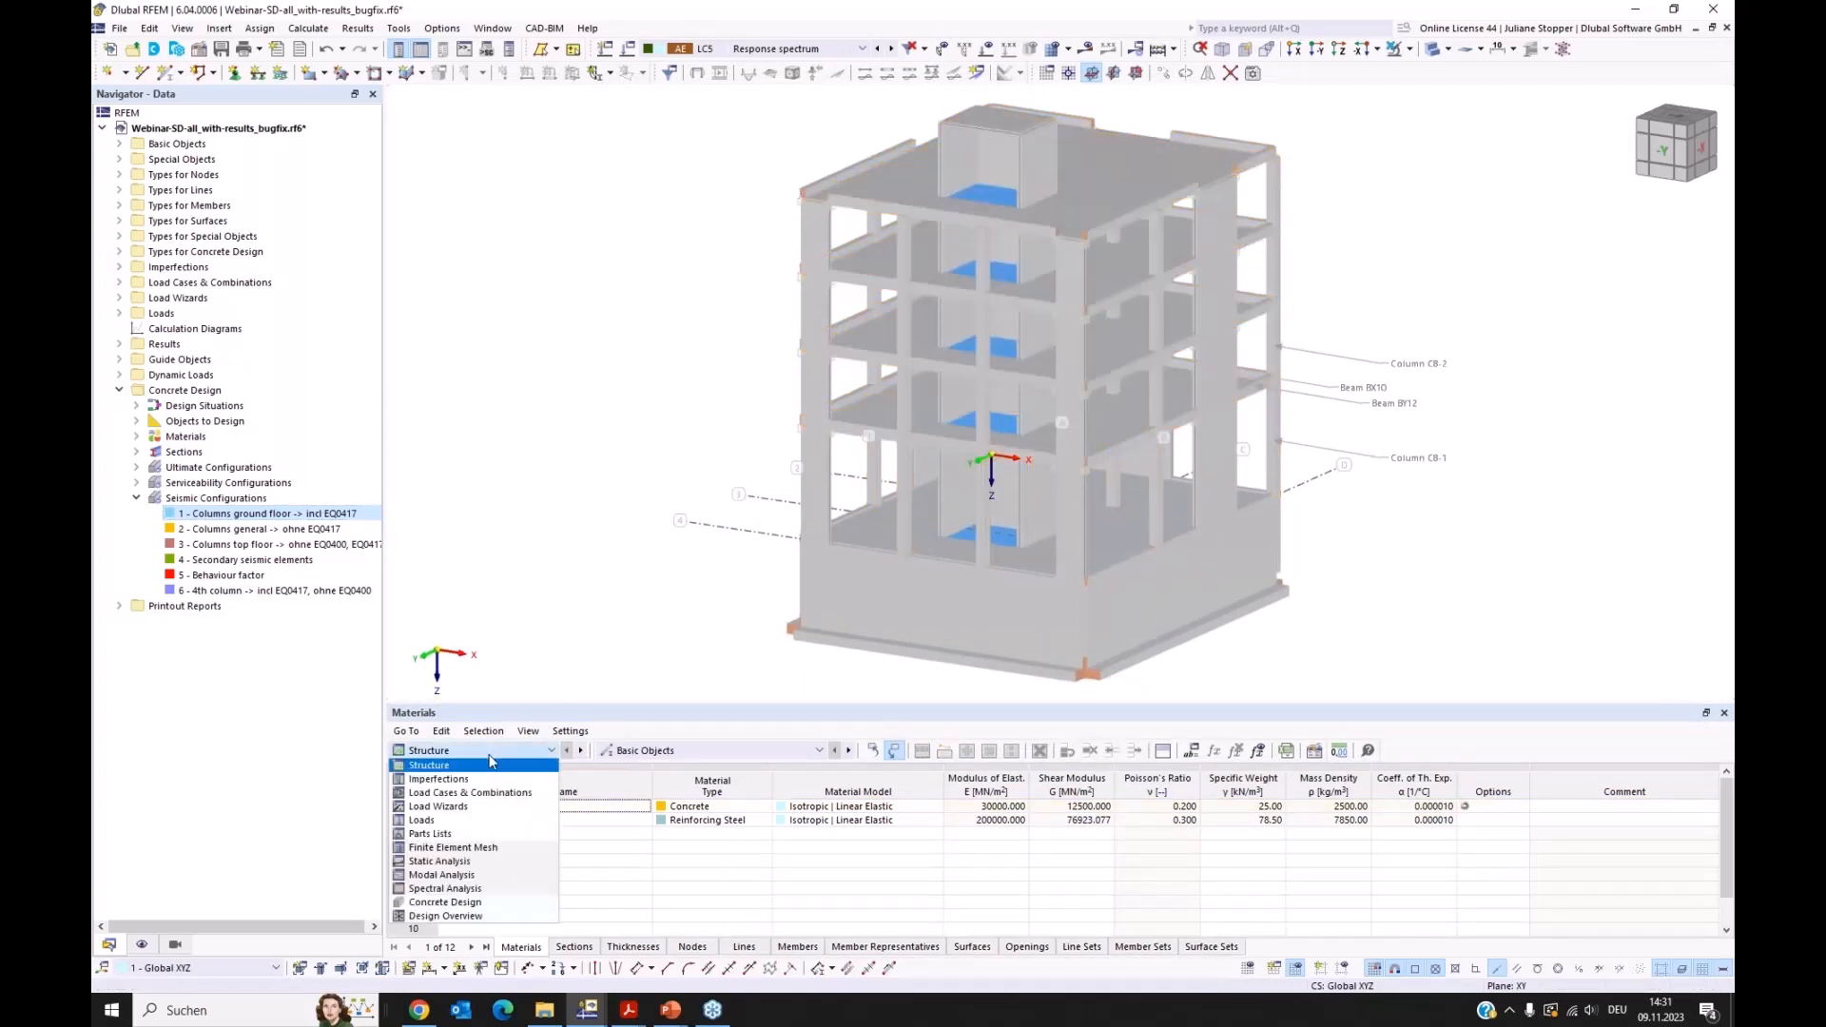
left_click(461, 903)
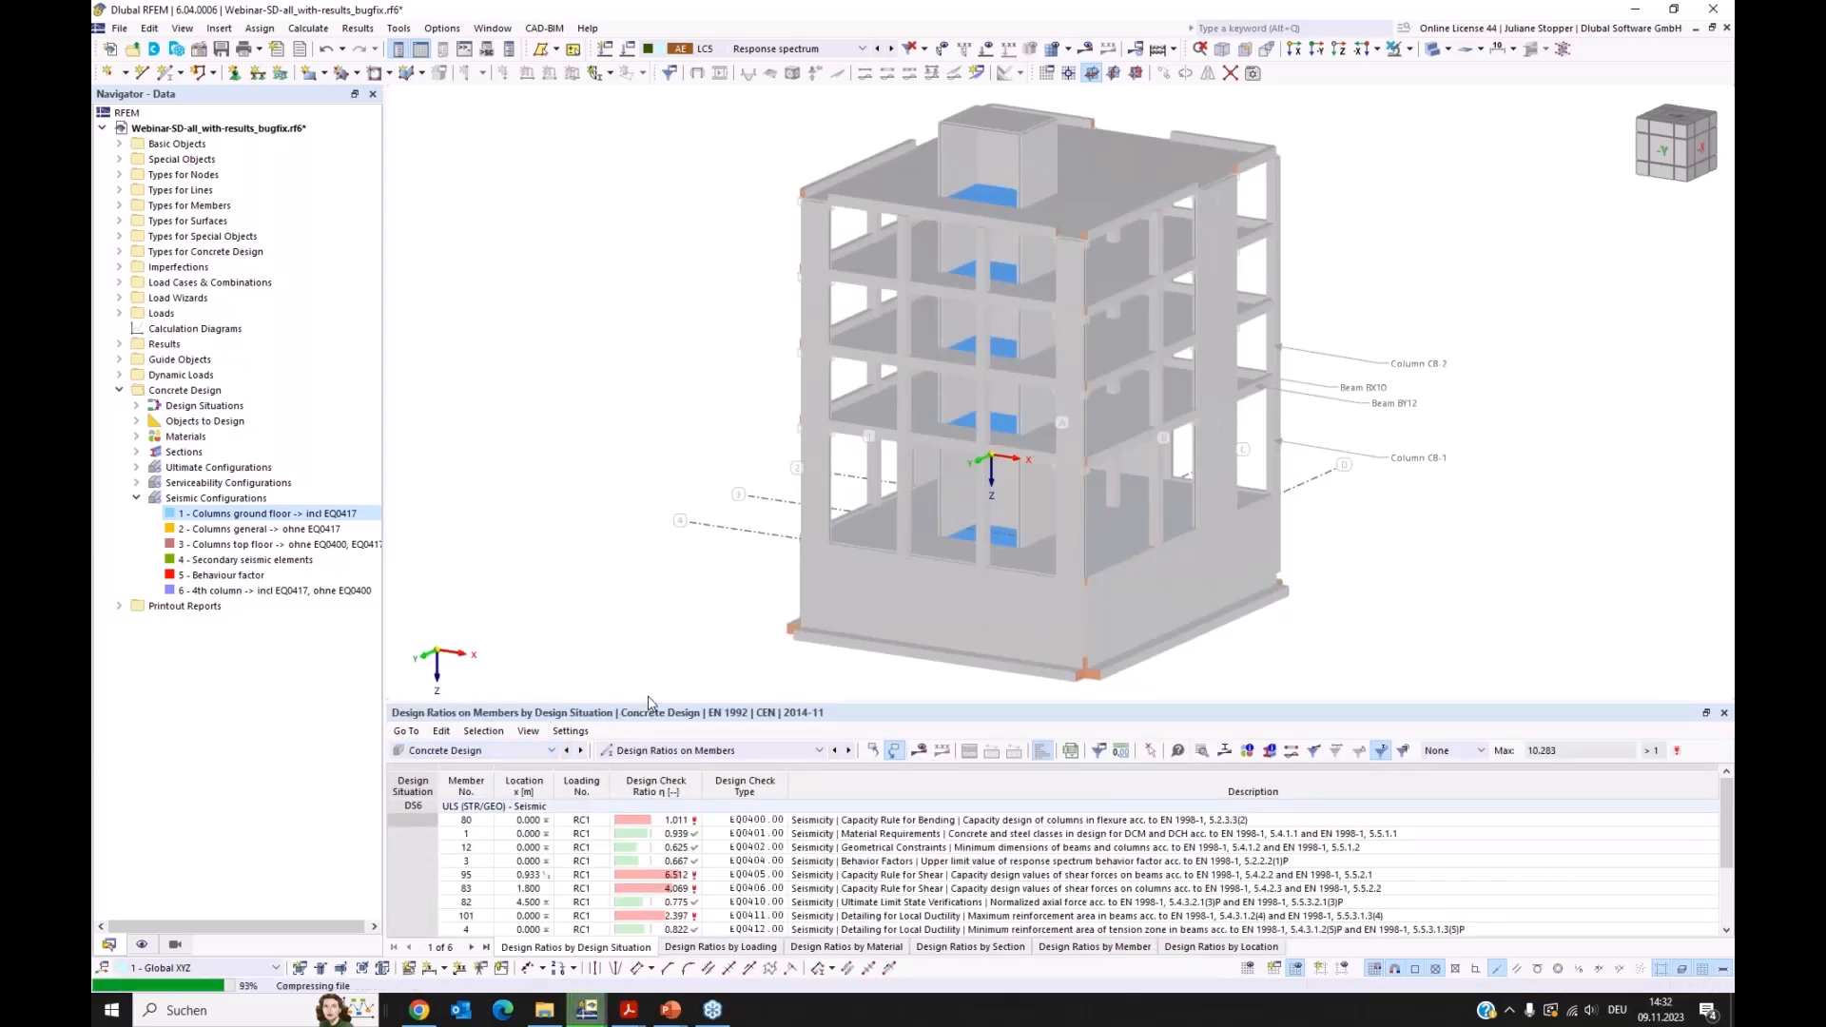
left_click_drag(648, 700, 648, 630)
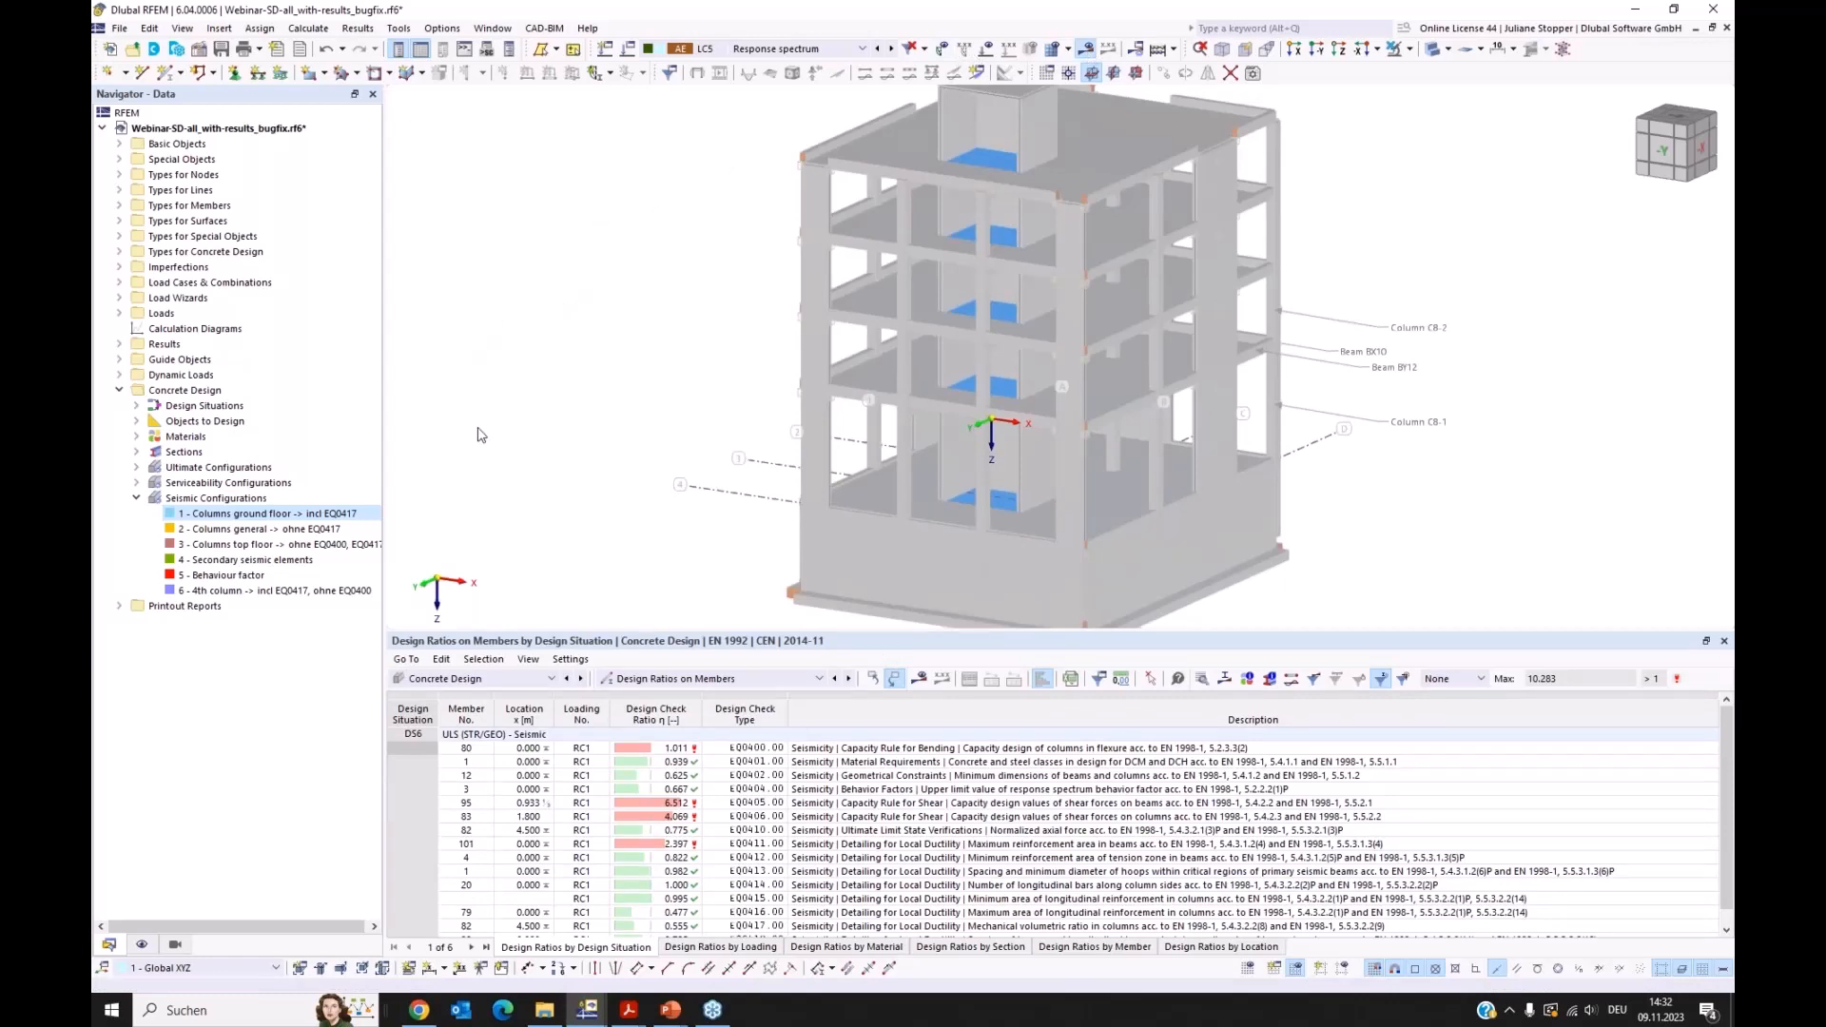
Step: Display results for design situation DS6 ULS (STR/GEO) - Seismic and switch the results navigator to Concrete Design
left_click(805, 51)
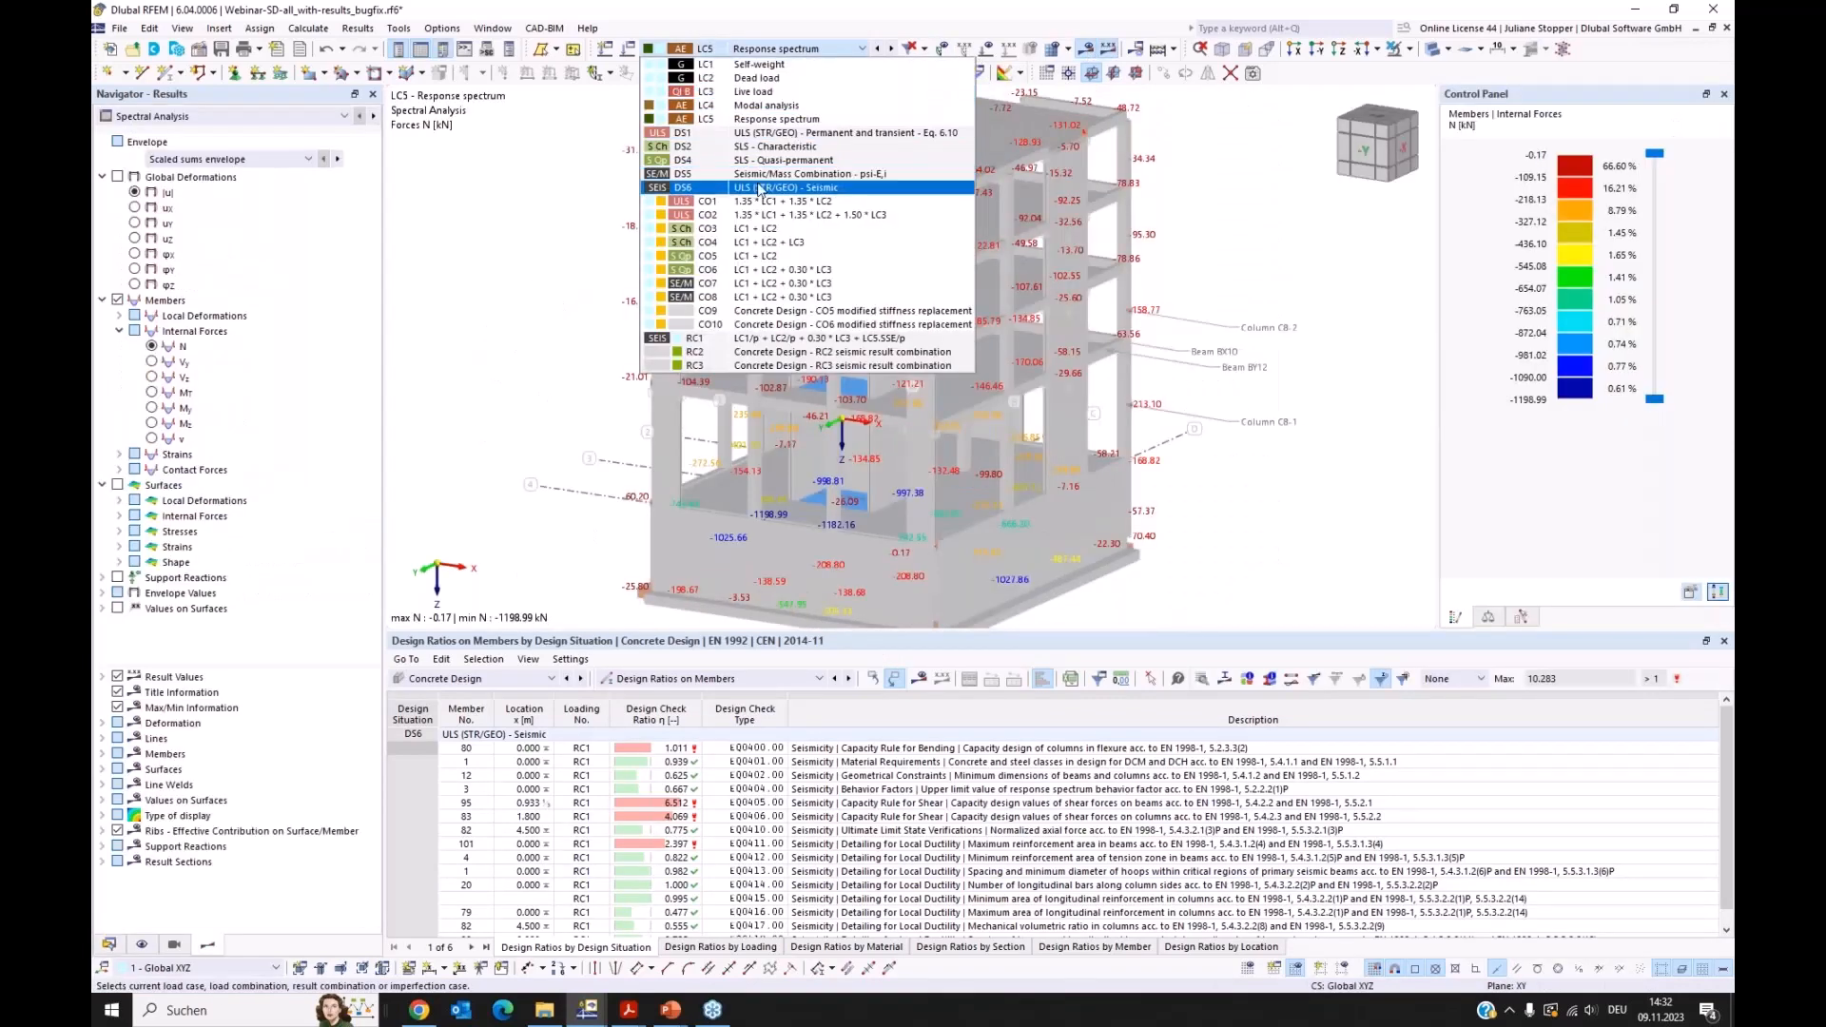
left_click(587, 342)
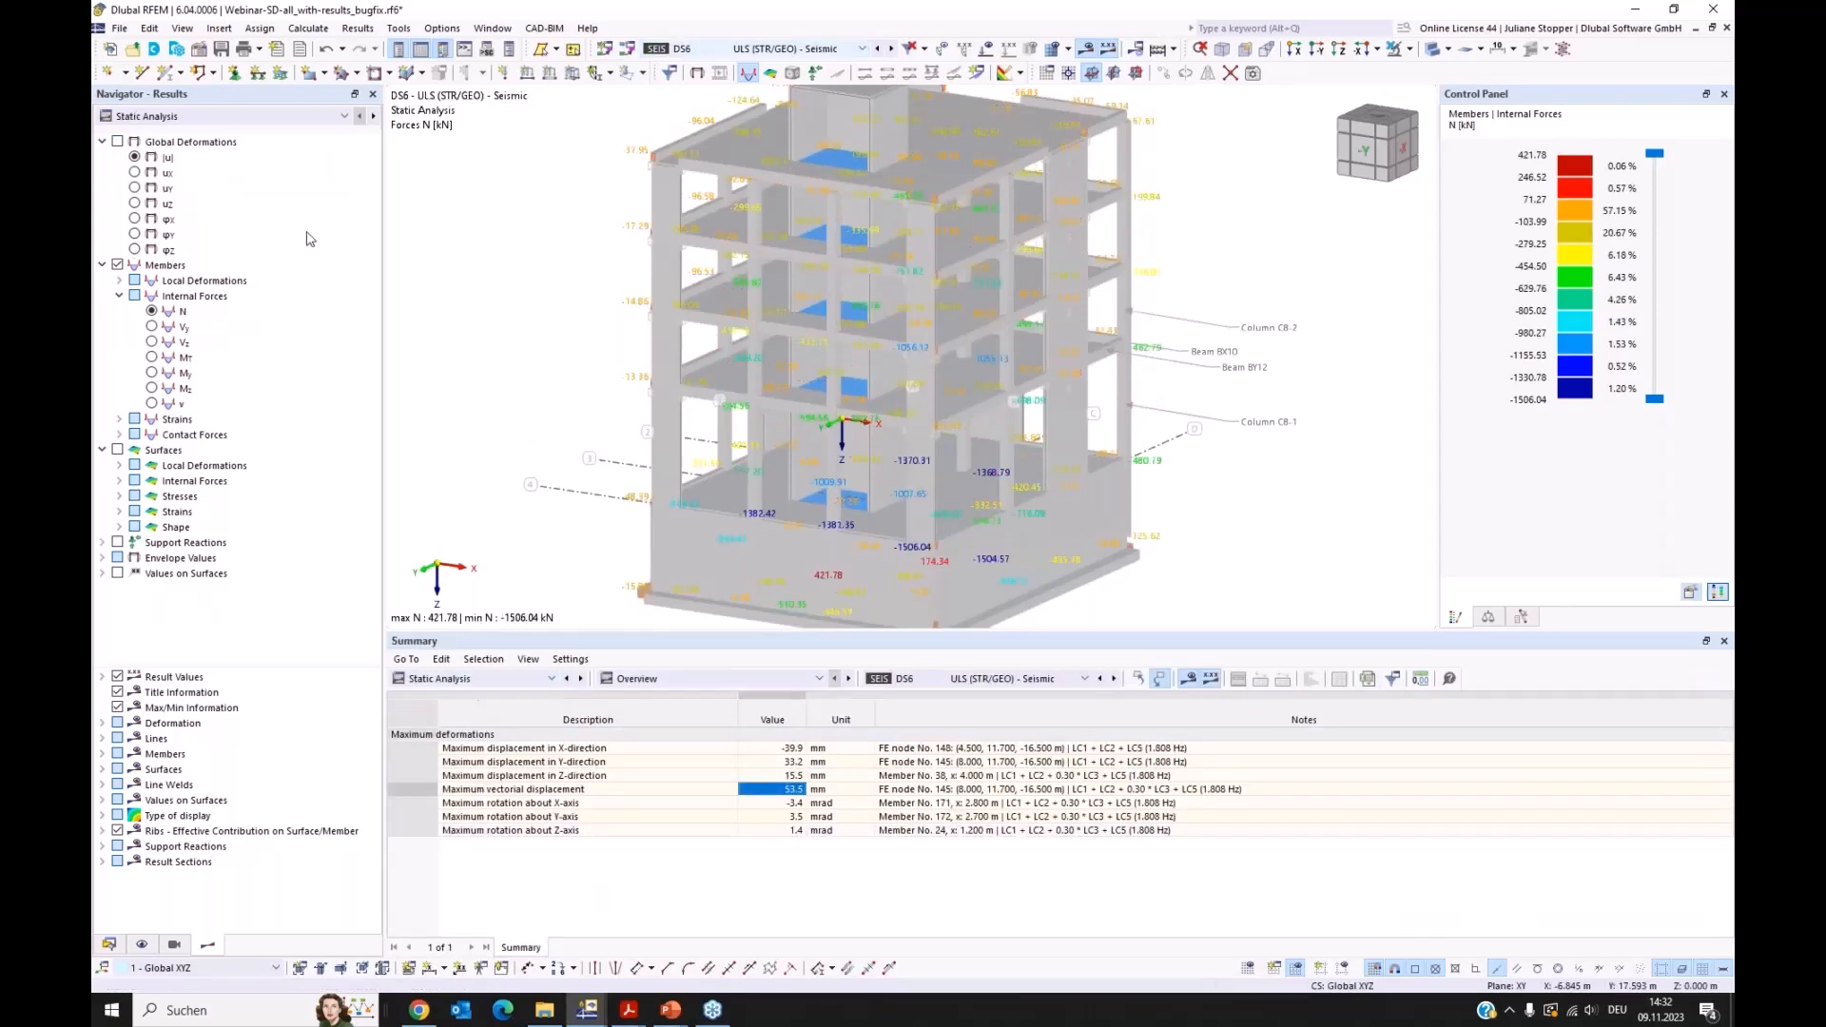
left_click(261, 115)
left_click(252, 145)
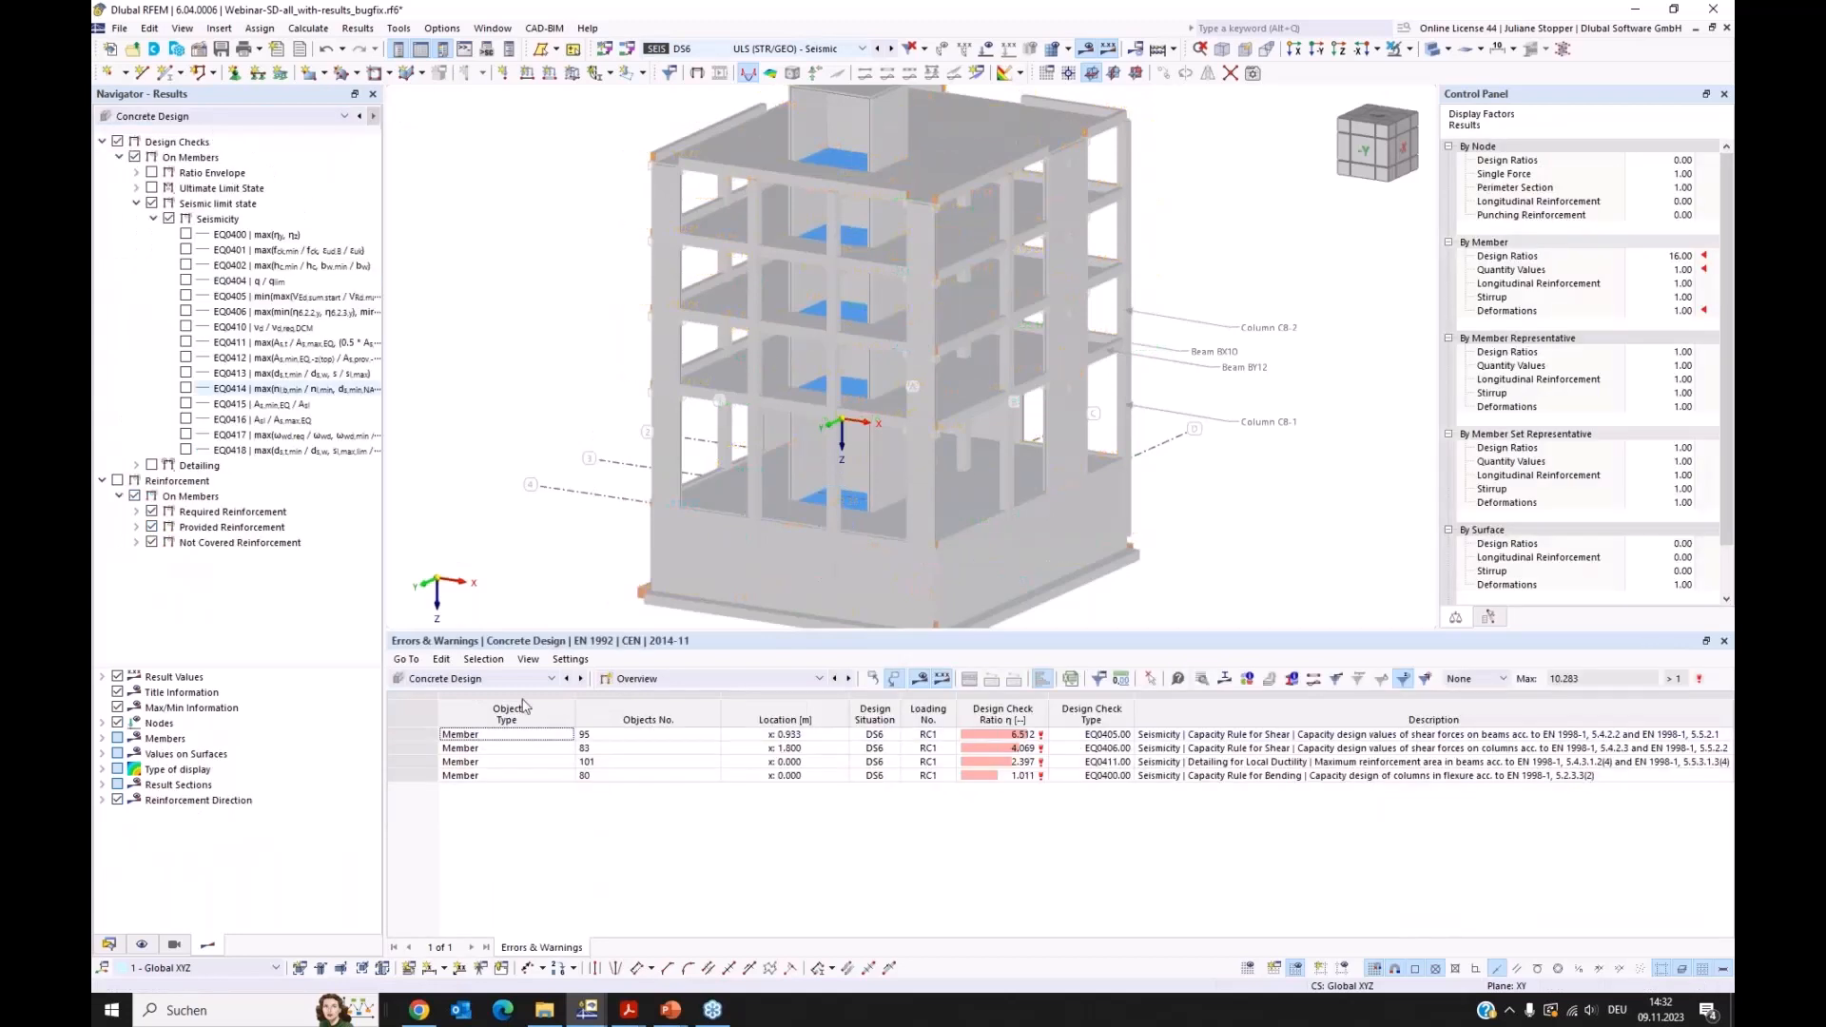
Step: List the design ratios on members and review the behavior factor values in the EQ0404 check details for member 3
left_click(696, 681)
left_click(722, 766)
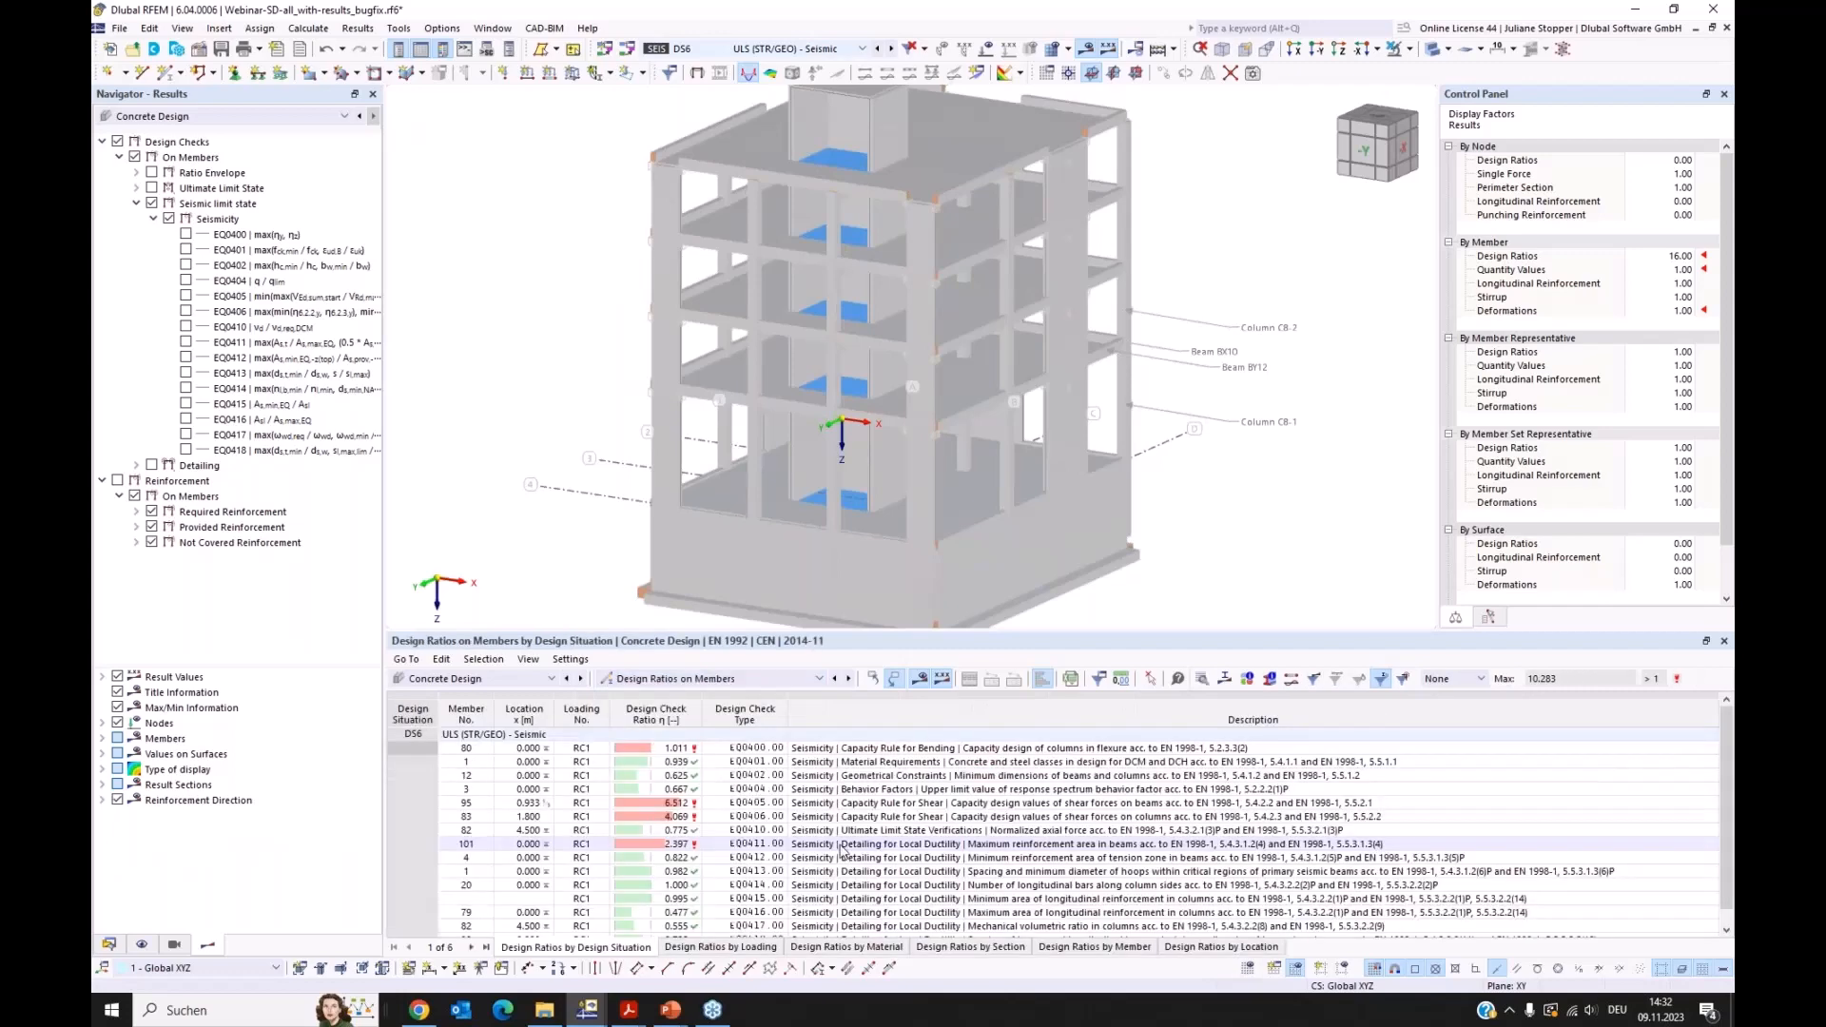
left_click(751, 789)
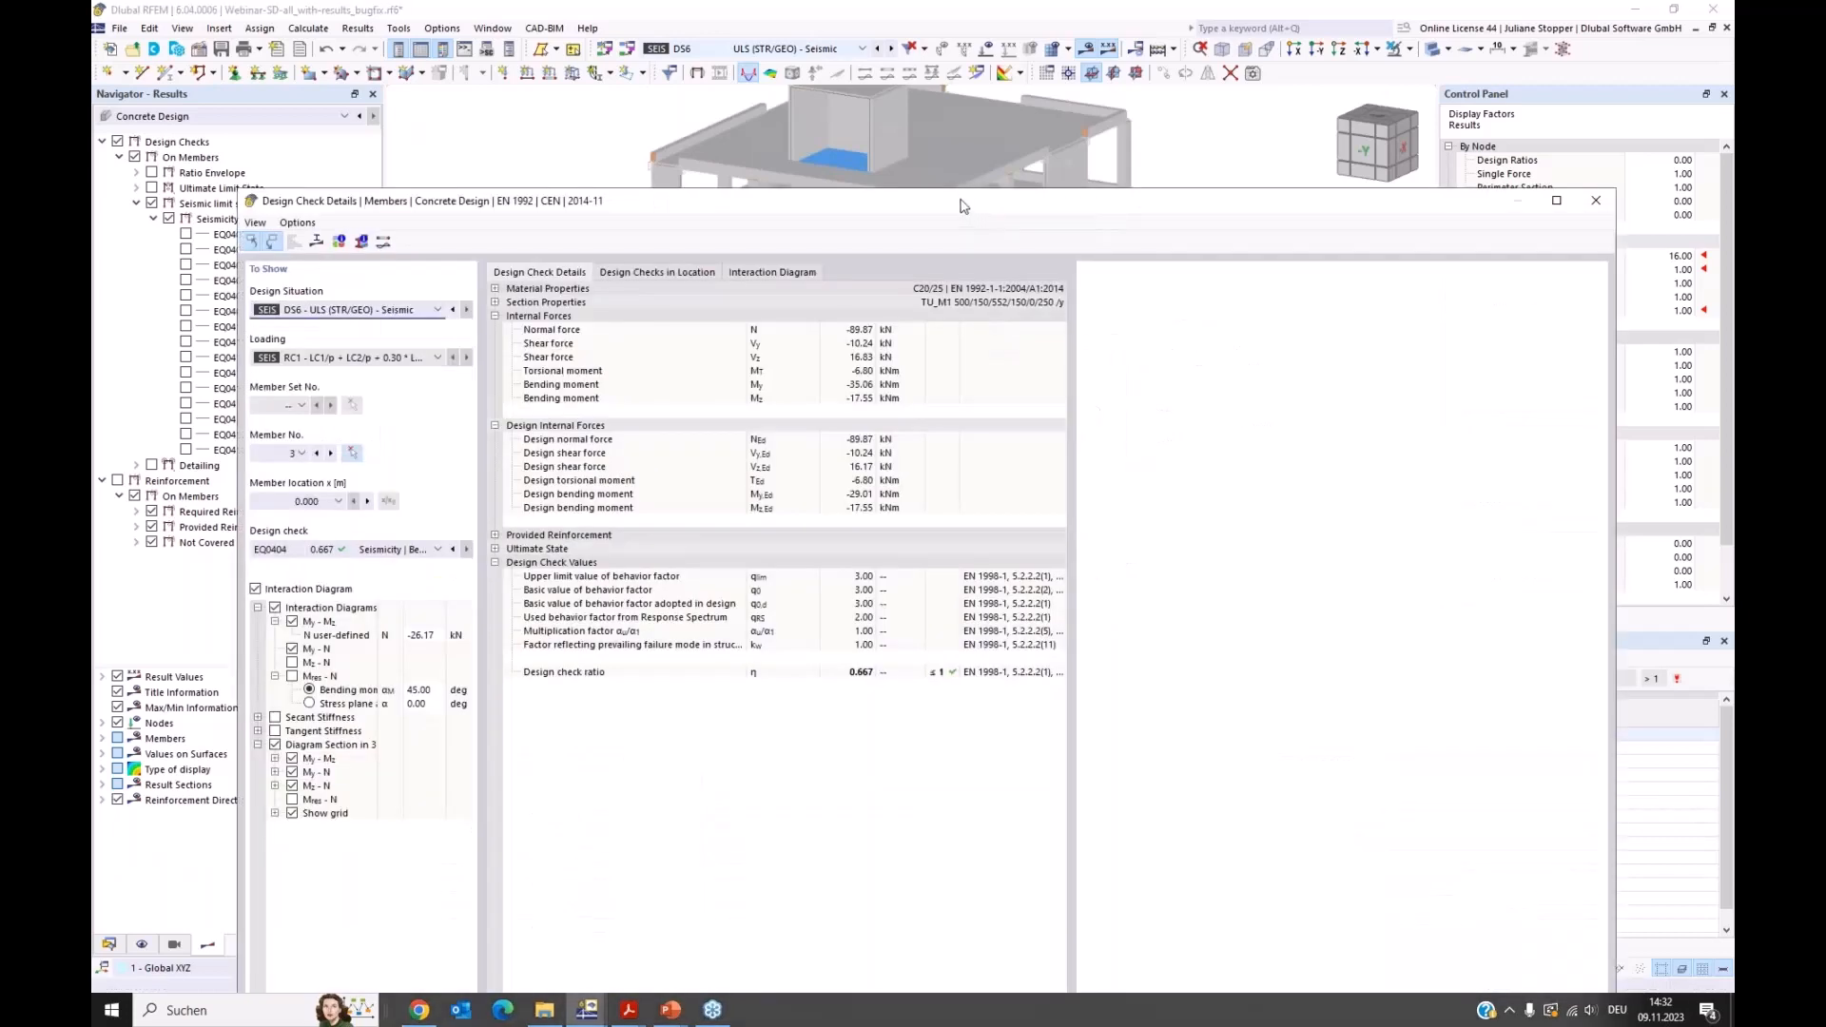
left_click_drag(961, 206, 887, 178)
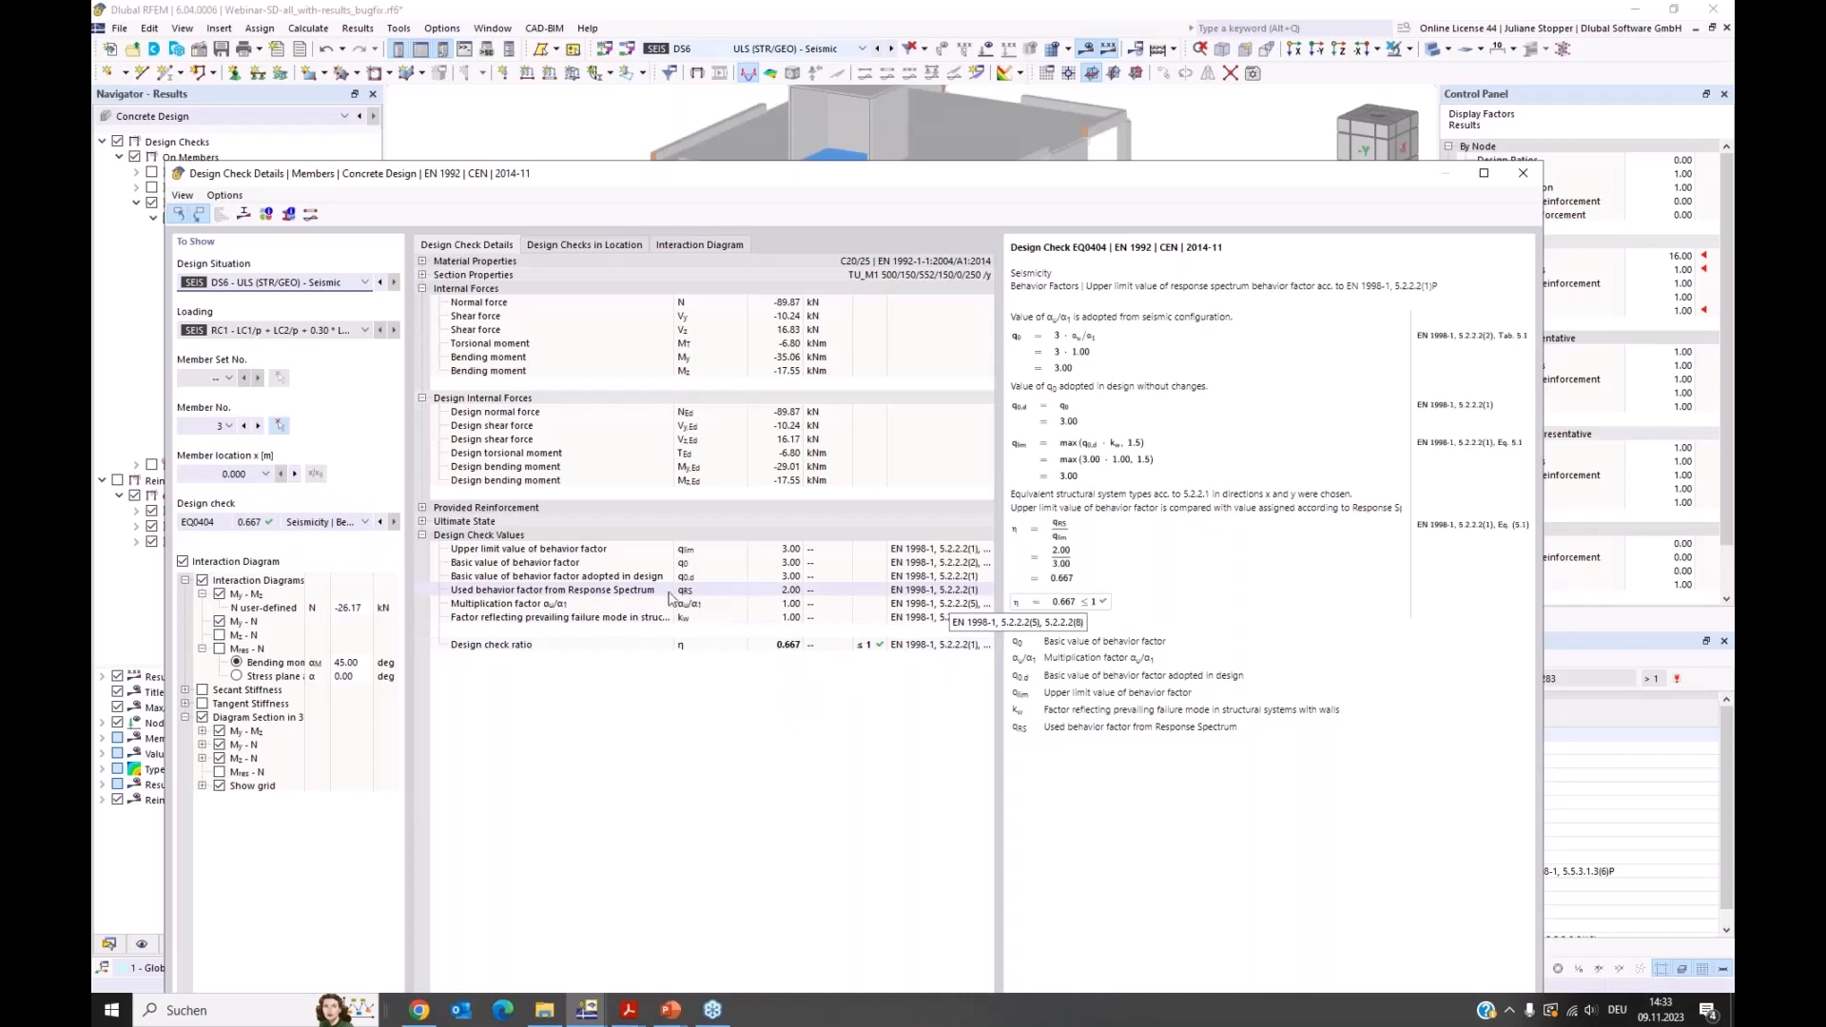
left_click(792, 591)
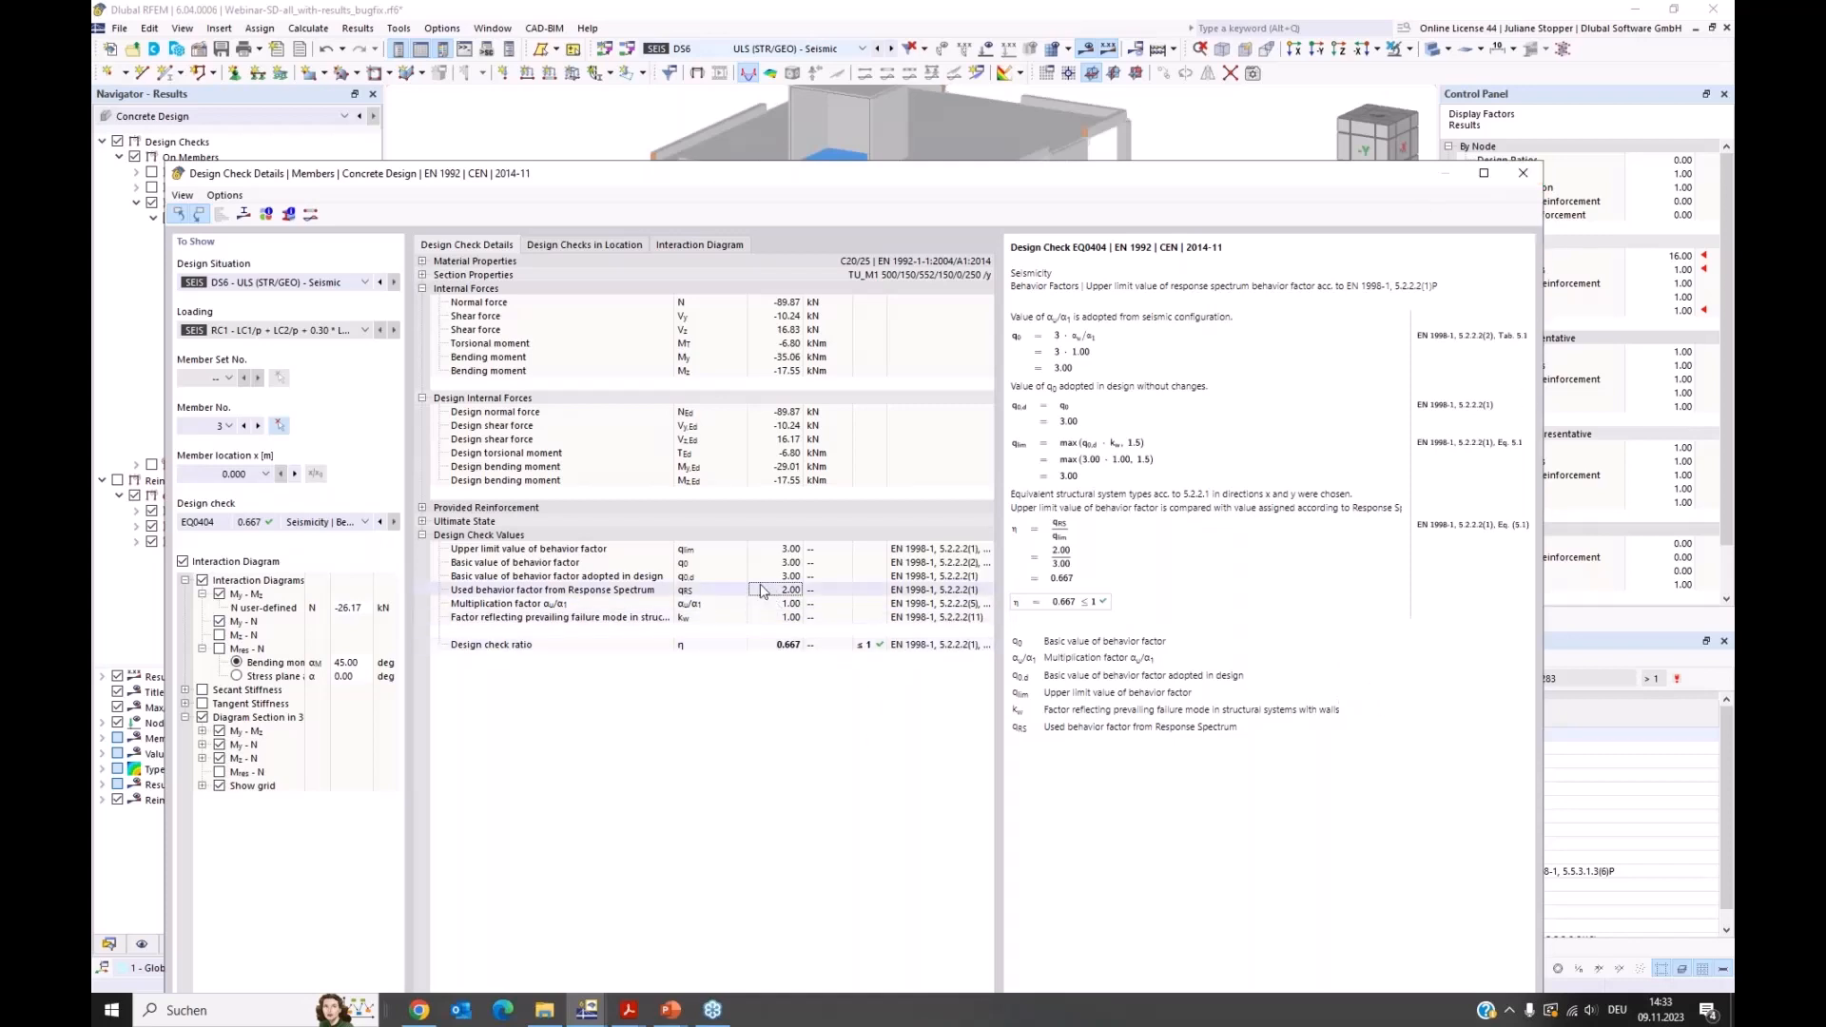
left_click(1523, 172)
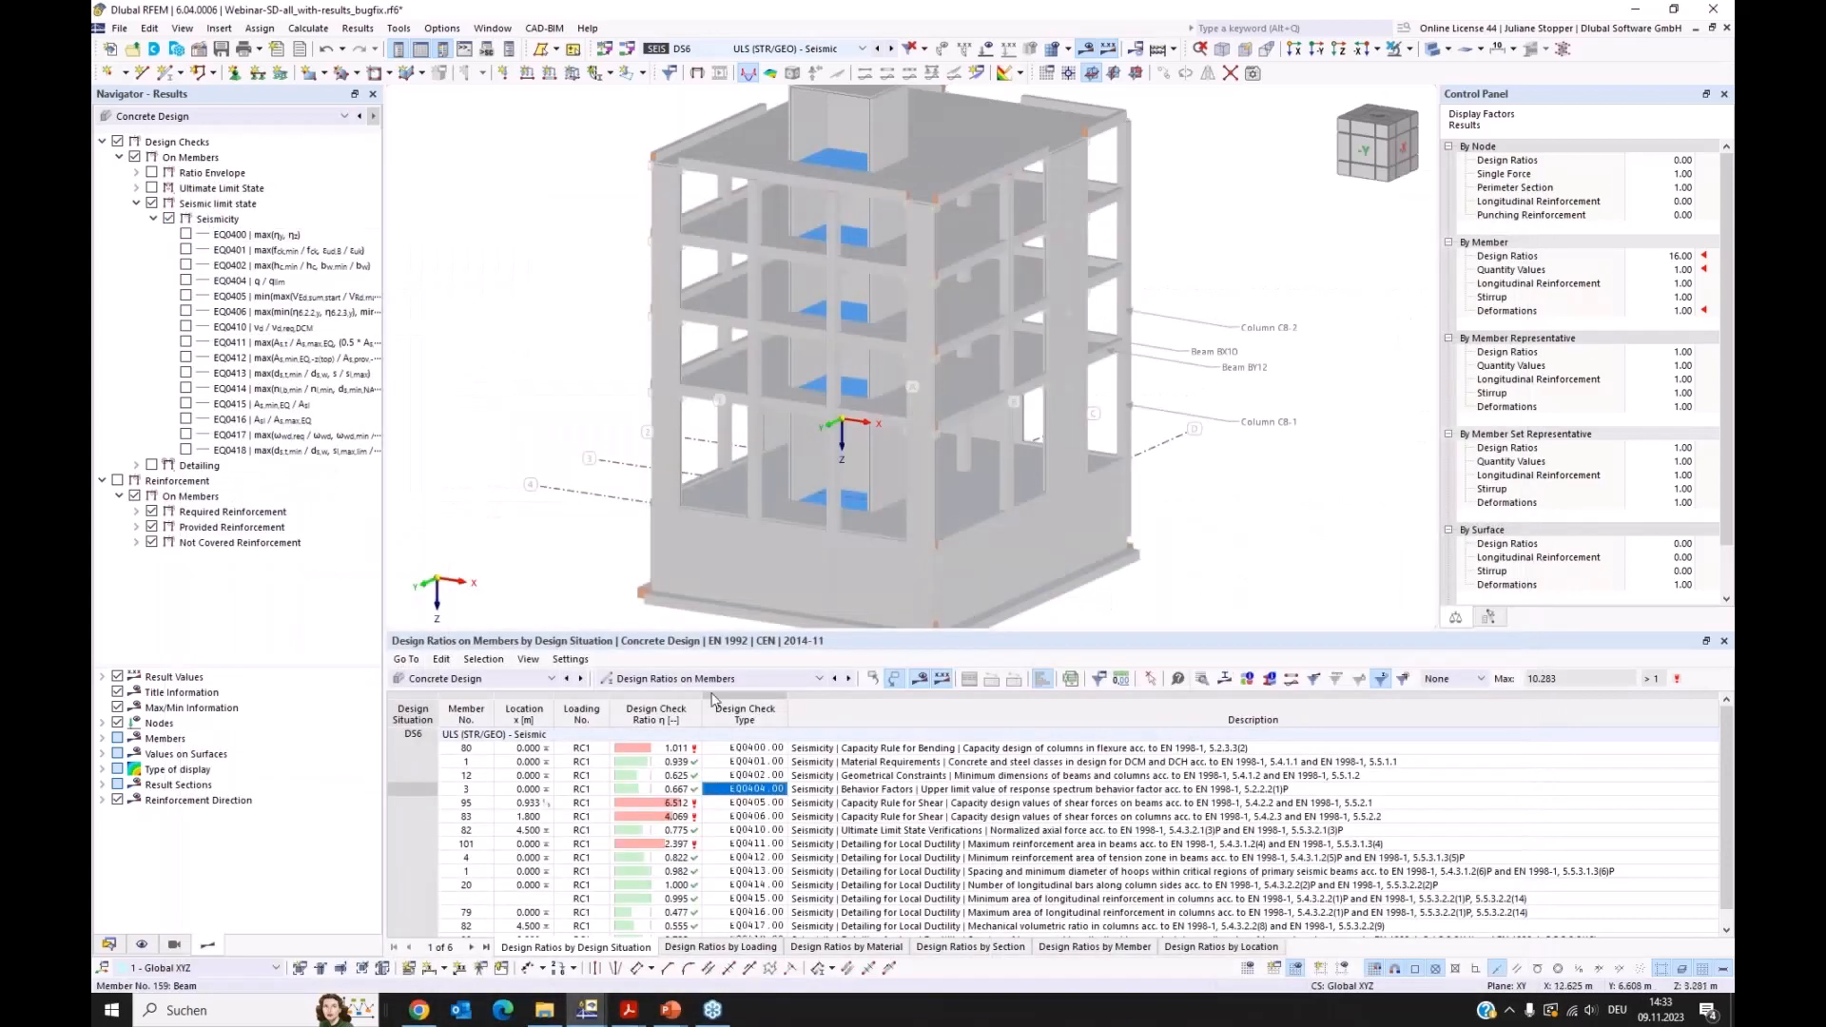
Step: Open the seismic configuration "Columns ground floor -> incl EQ0417" for editing from the Concrete Design input data
left_click(504, 681)
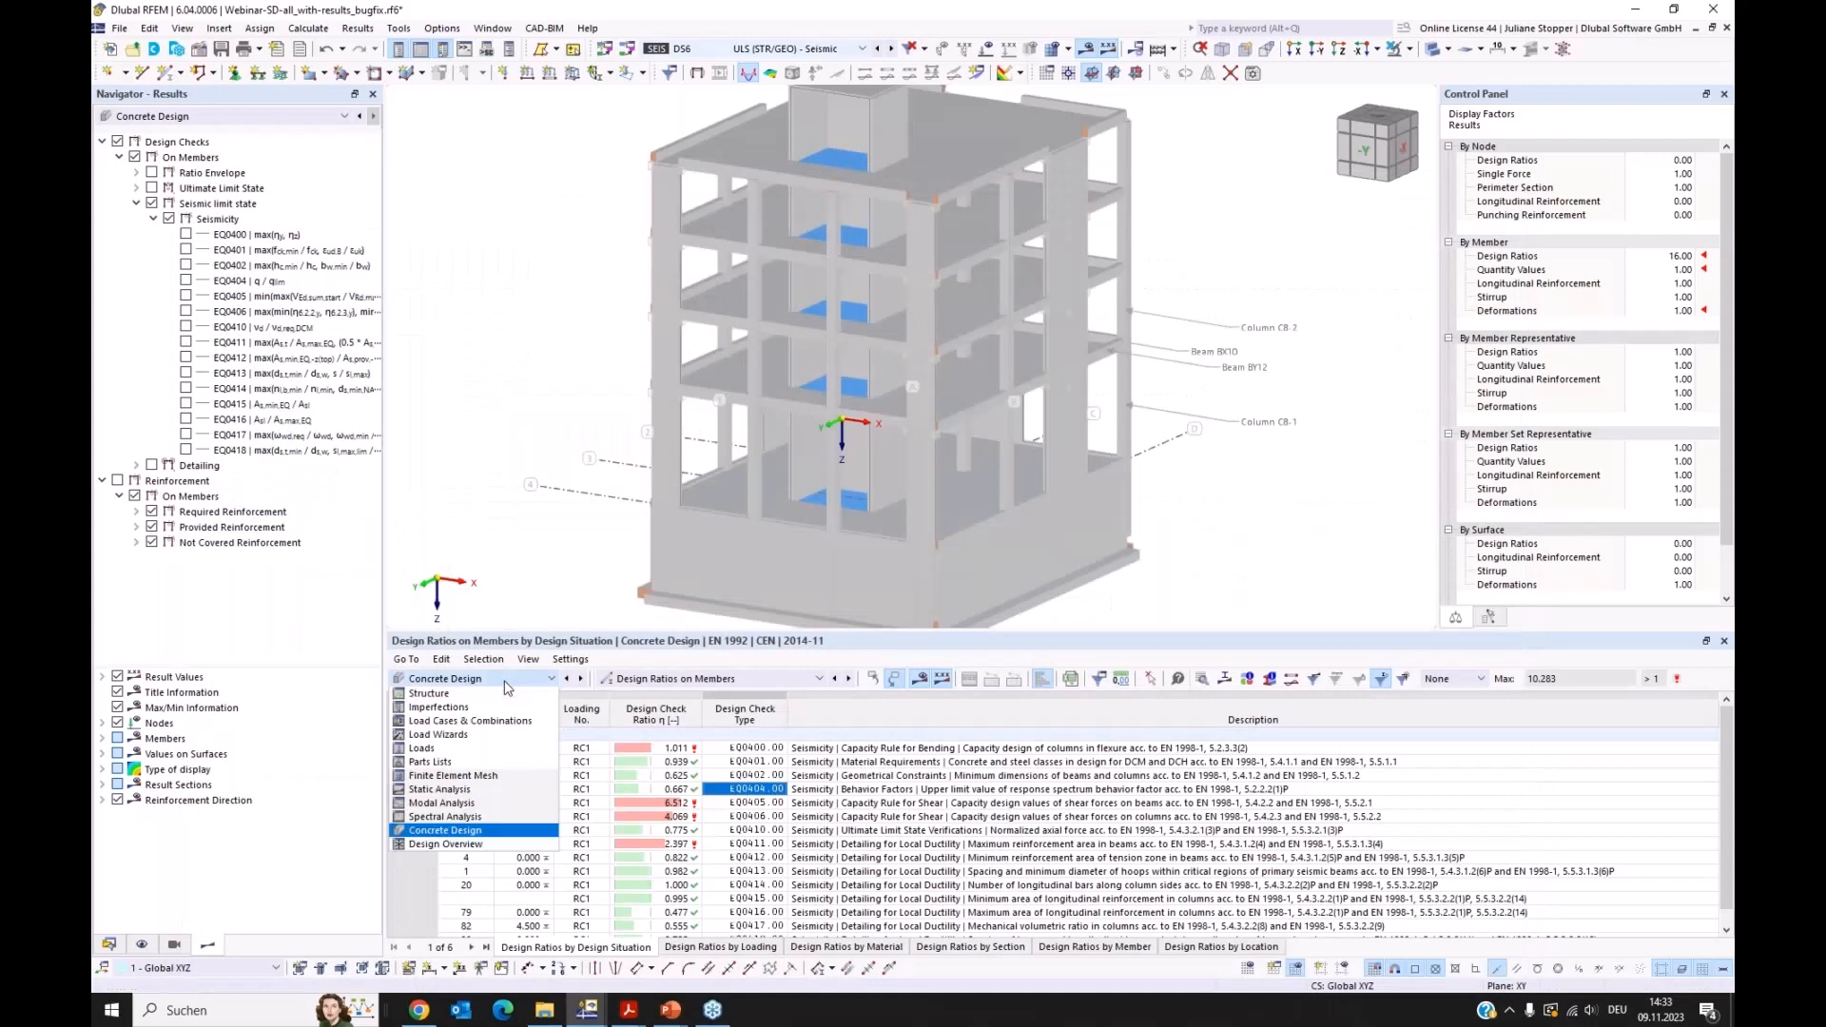
left_click(504, 681)
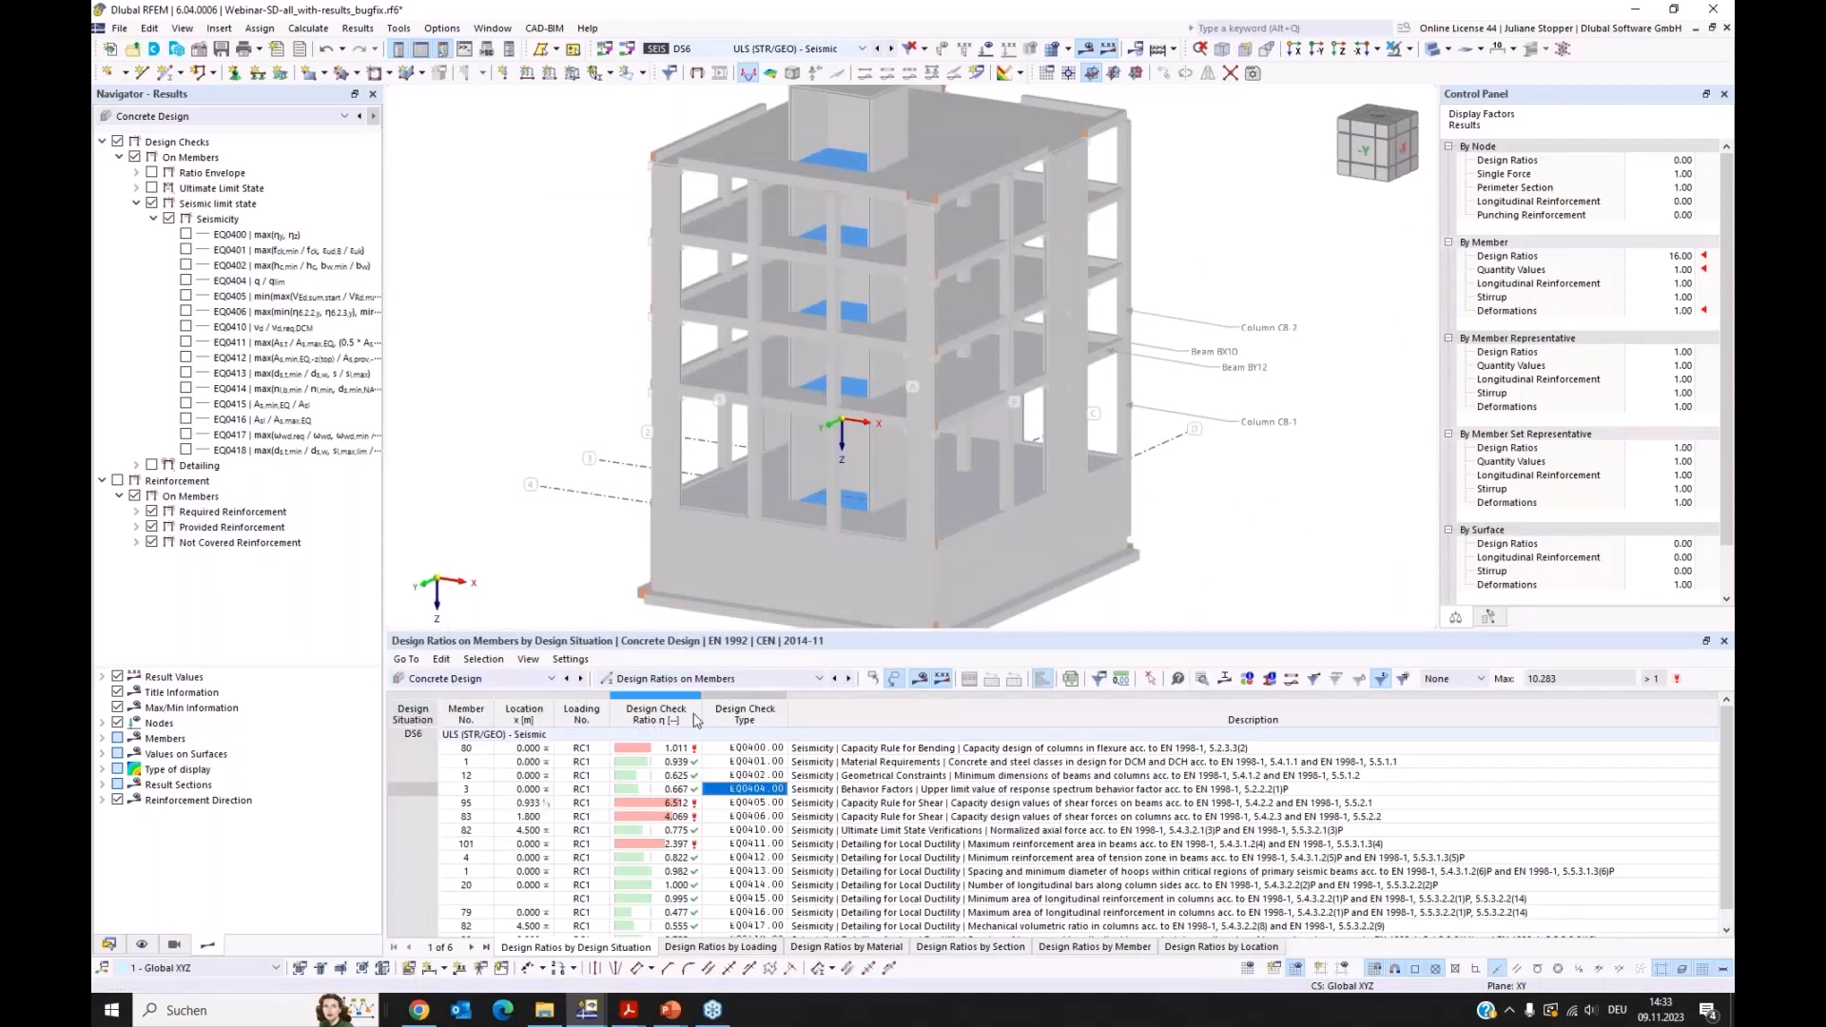
left_click(759, 676)
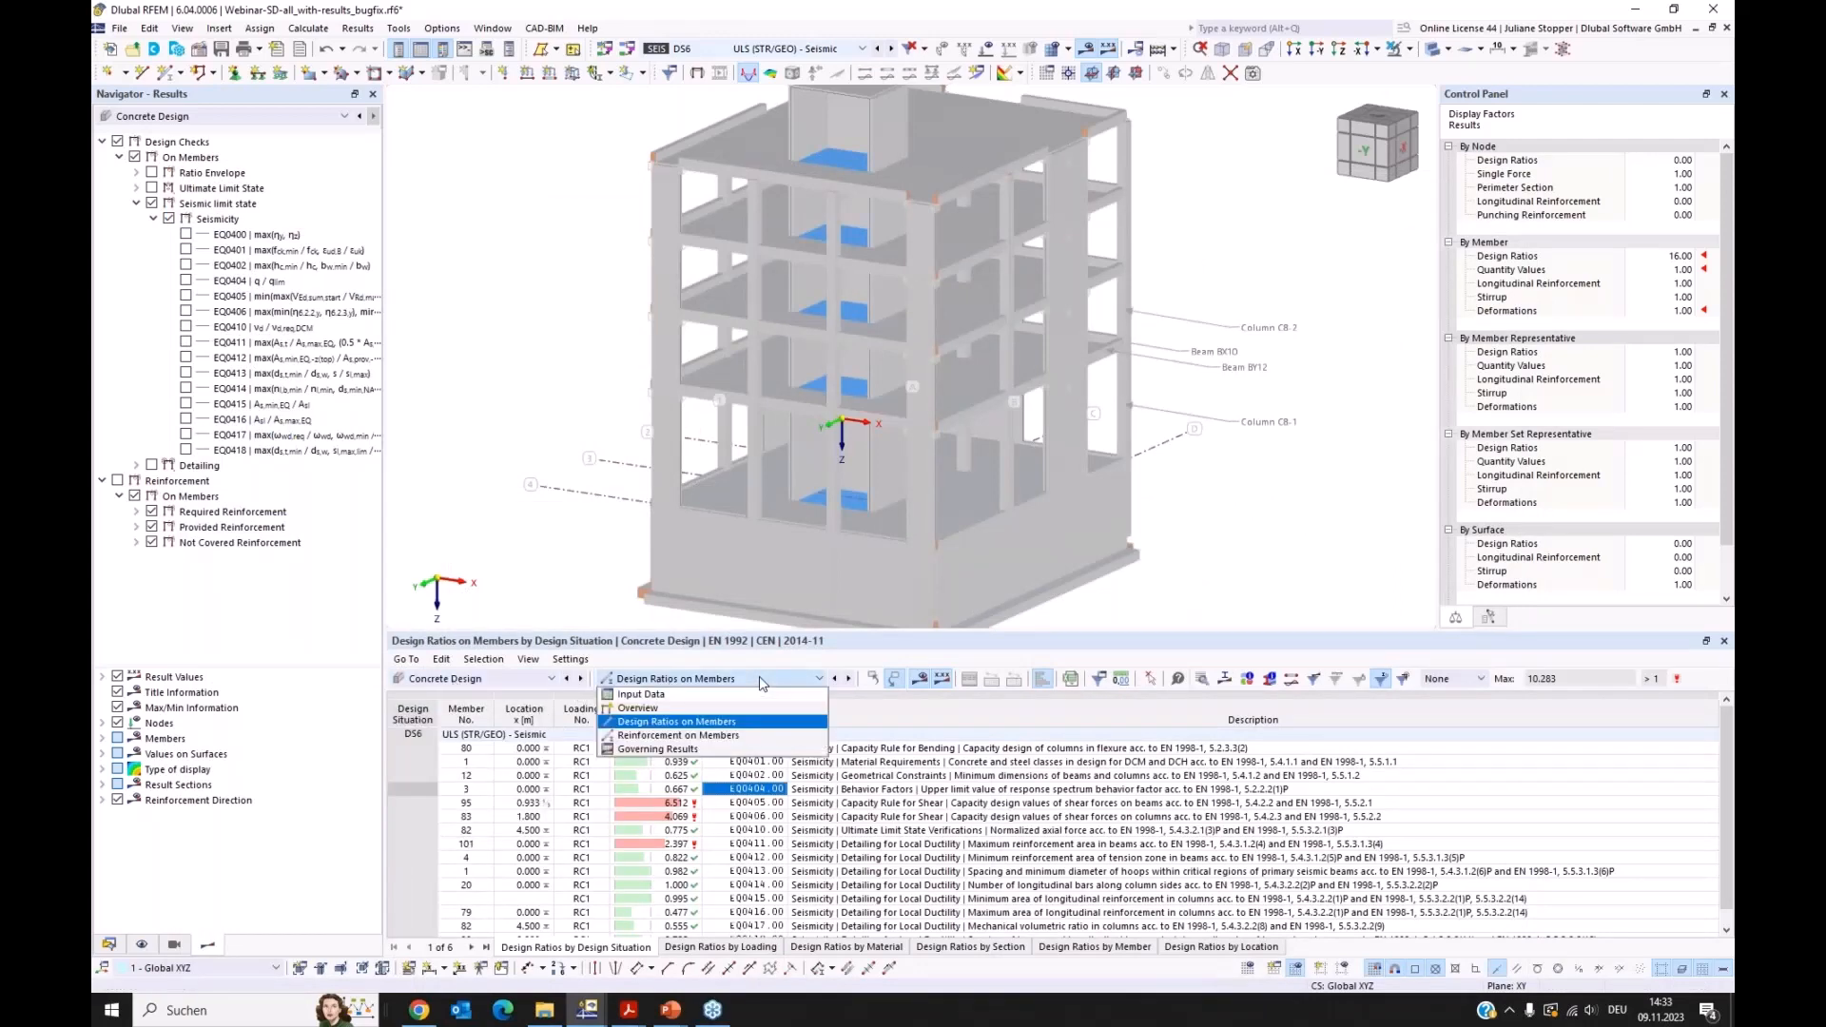
left_click(654, 697)
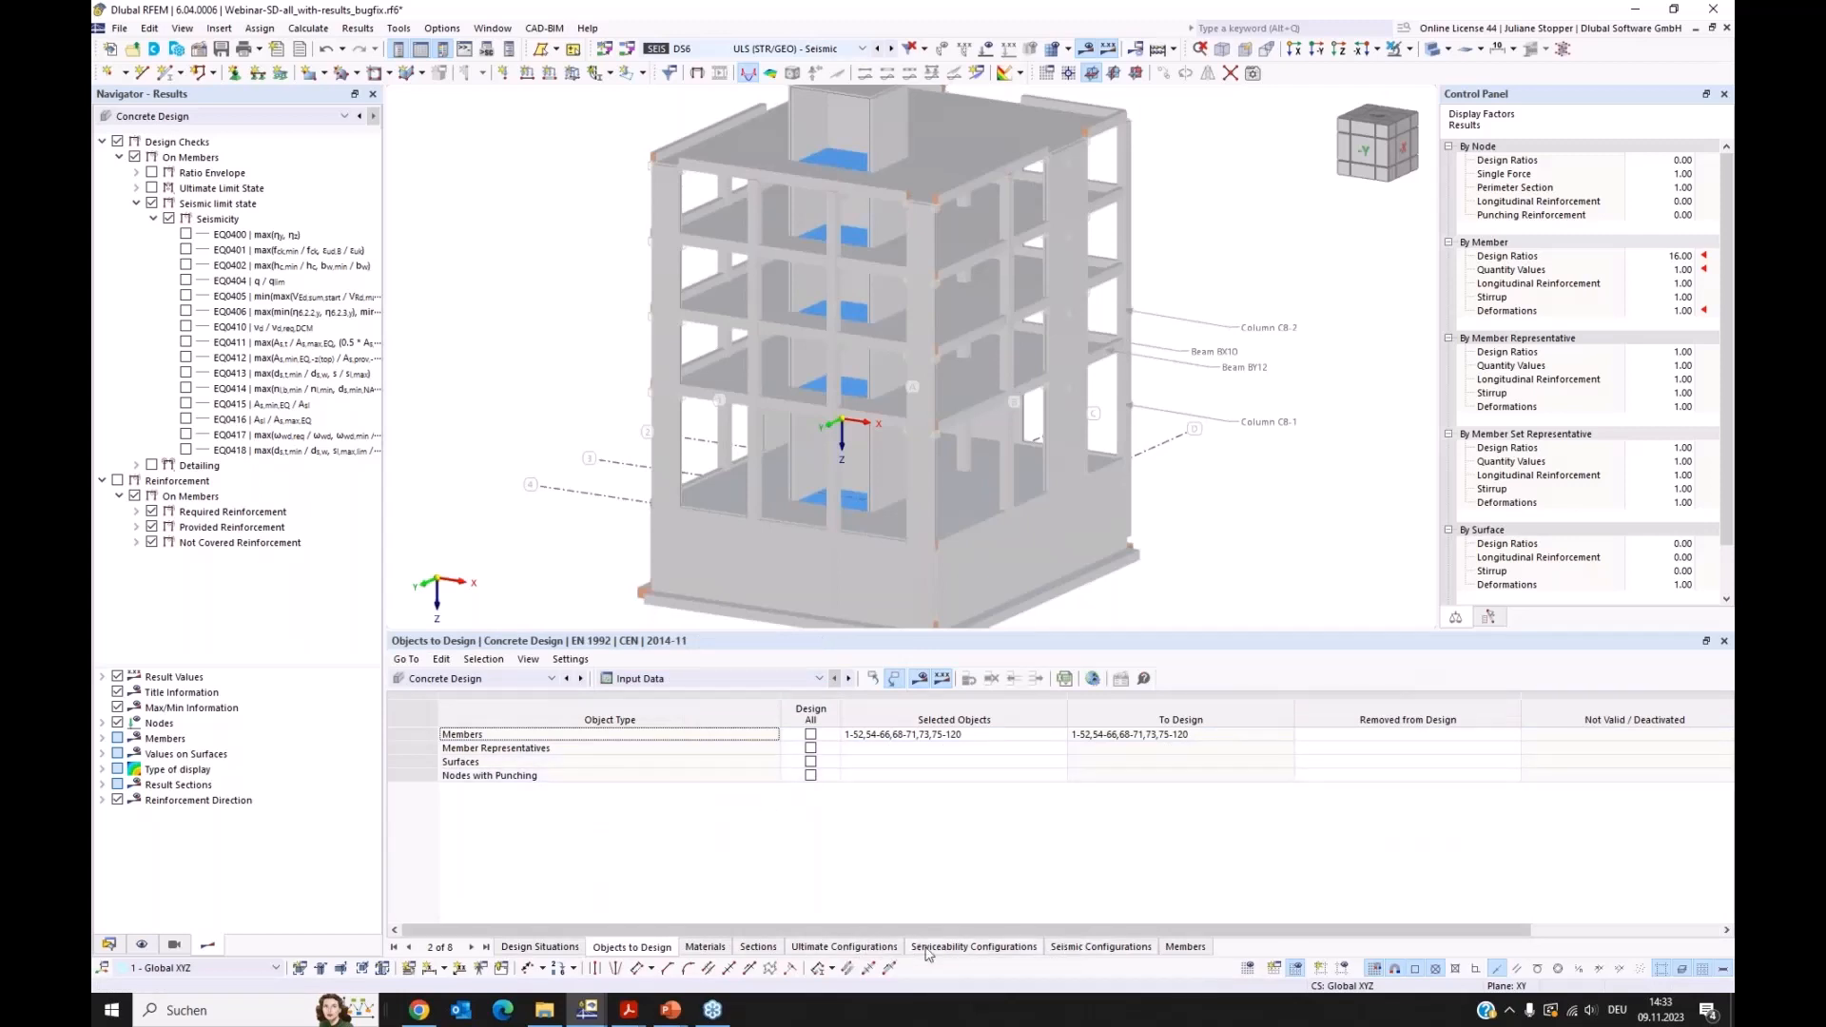
left_click(1104, 948)
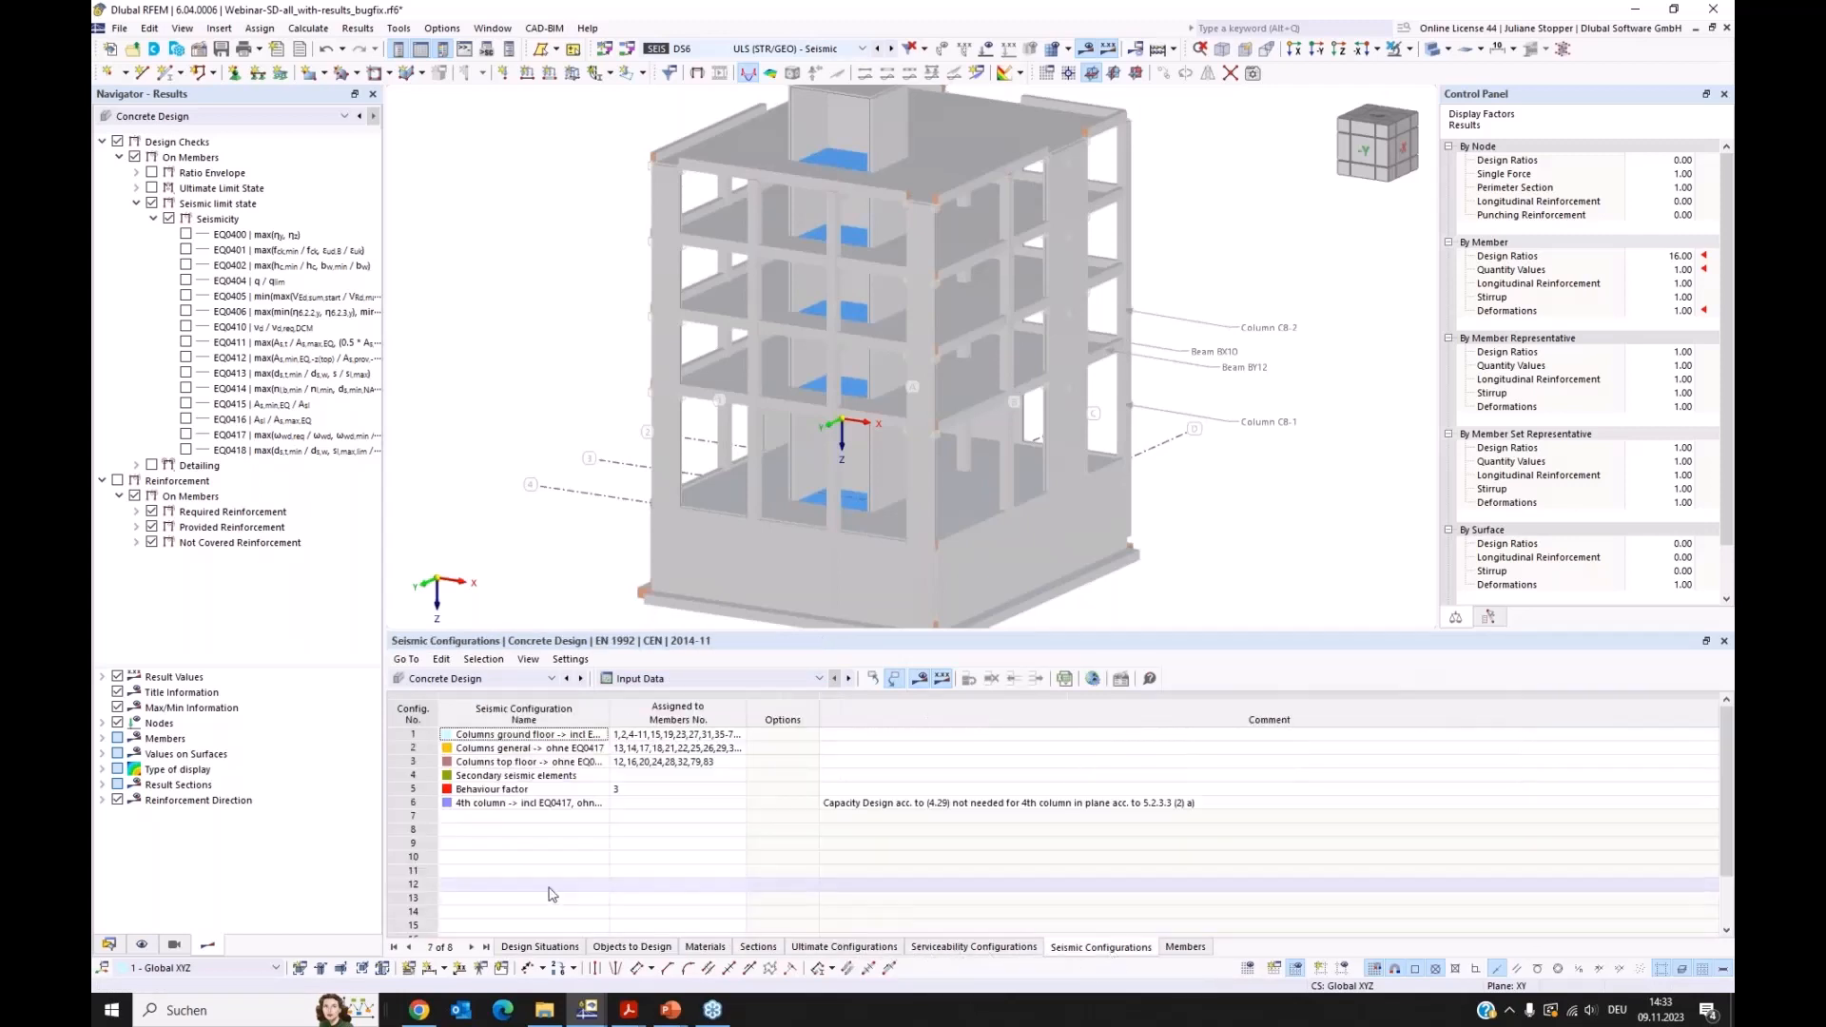
left_click(508, 738)
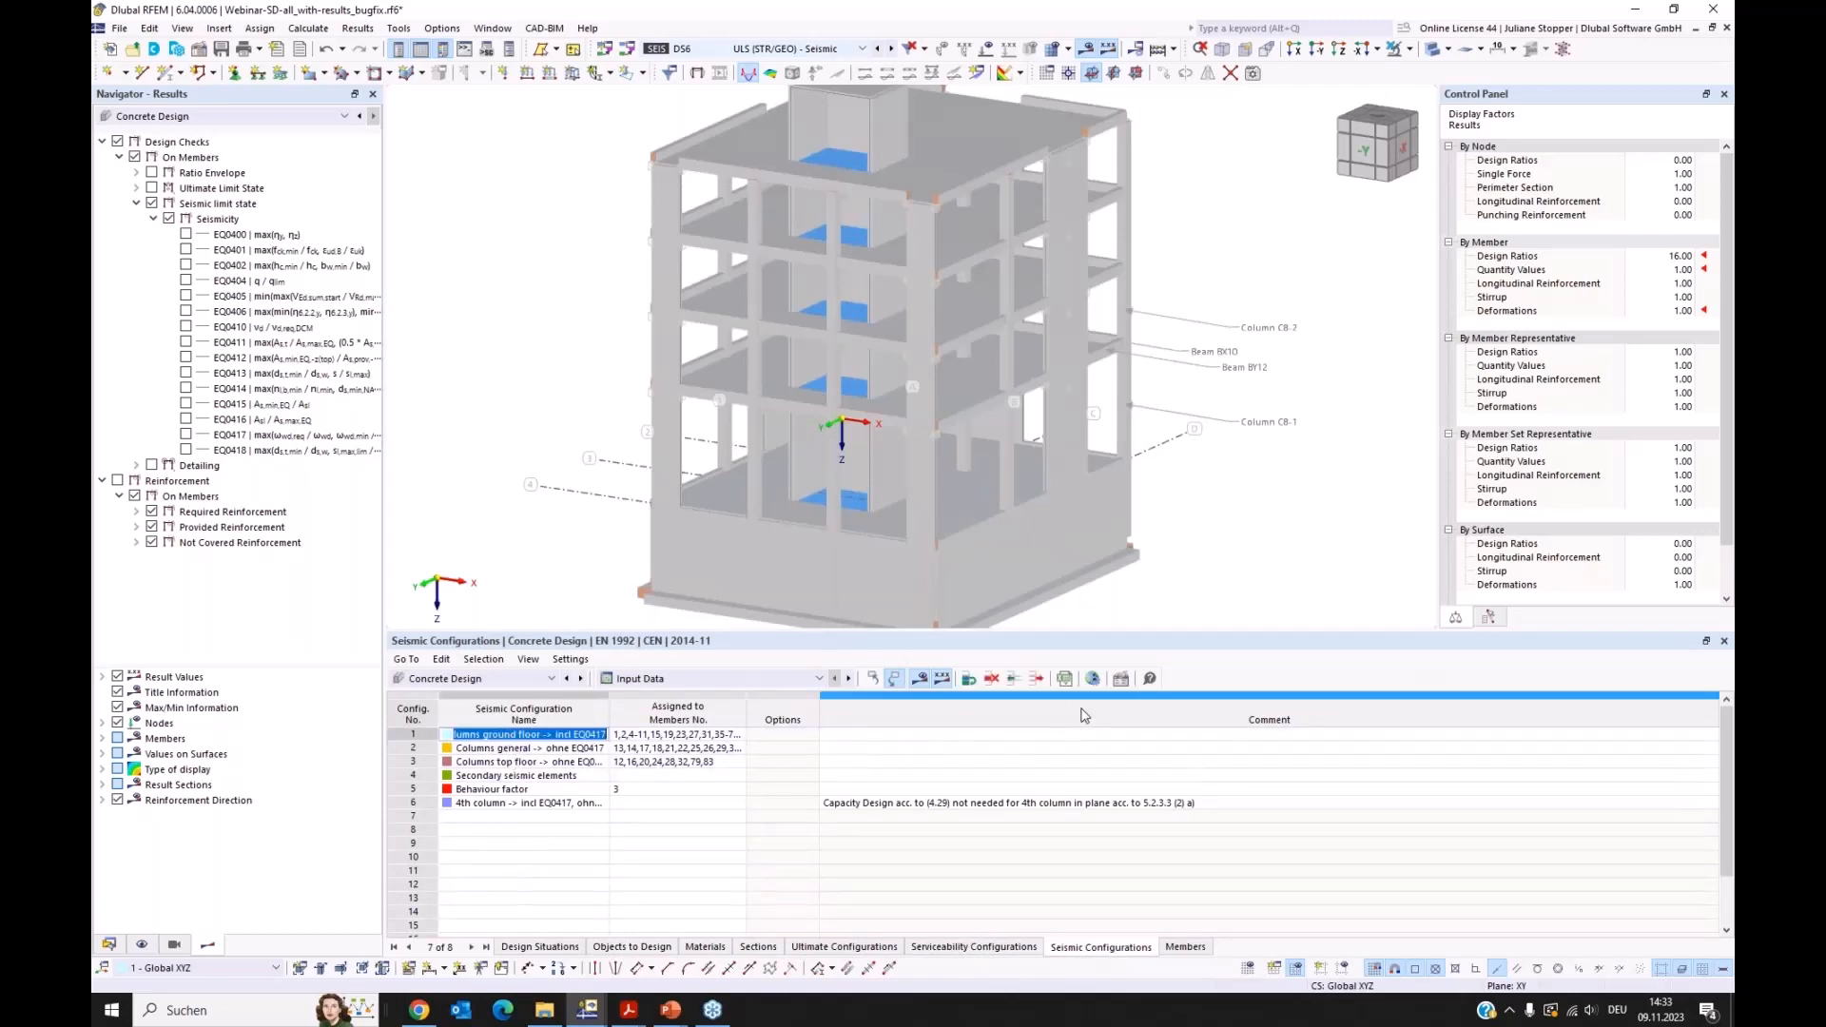
left_click(1122, 681)
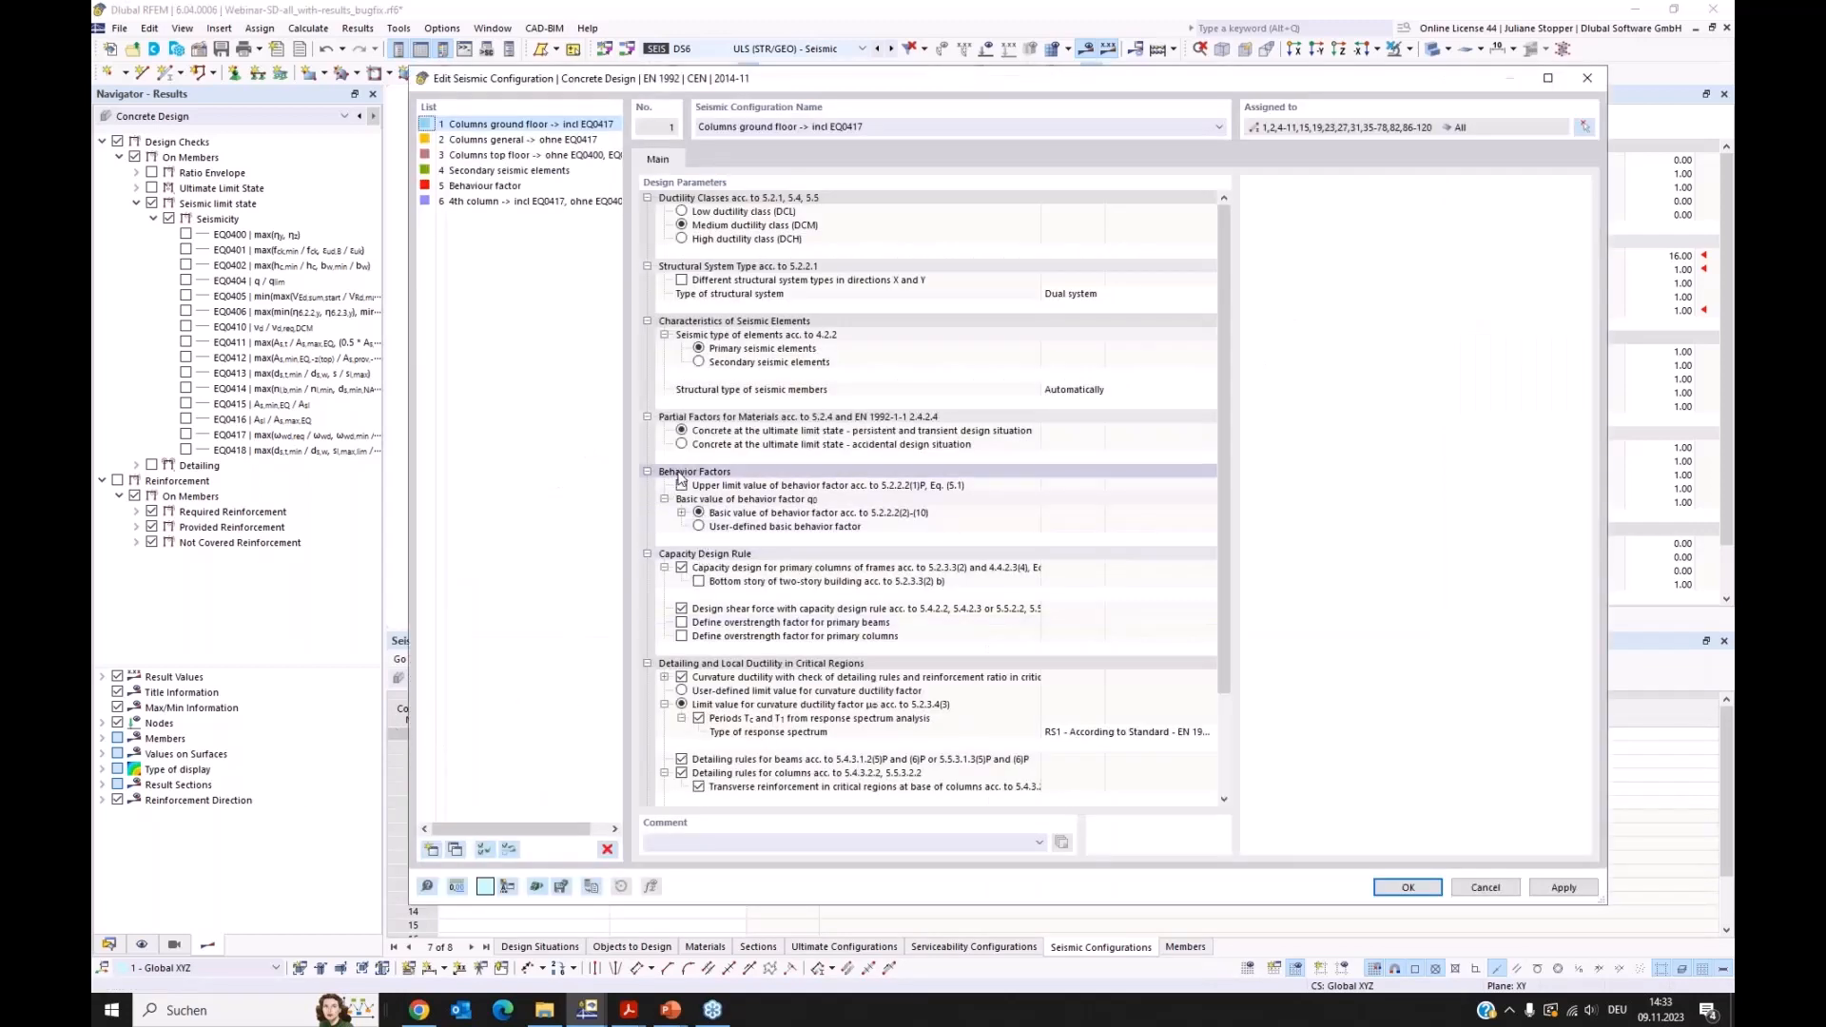
Step: Collapse all design parameter categories, expand only Capacity Design Rule, and fold the sub-options for primary columns of frames
right_click(663, 200)
left_click(716, 226)
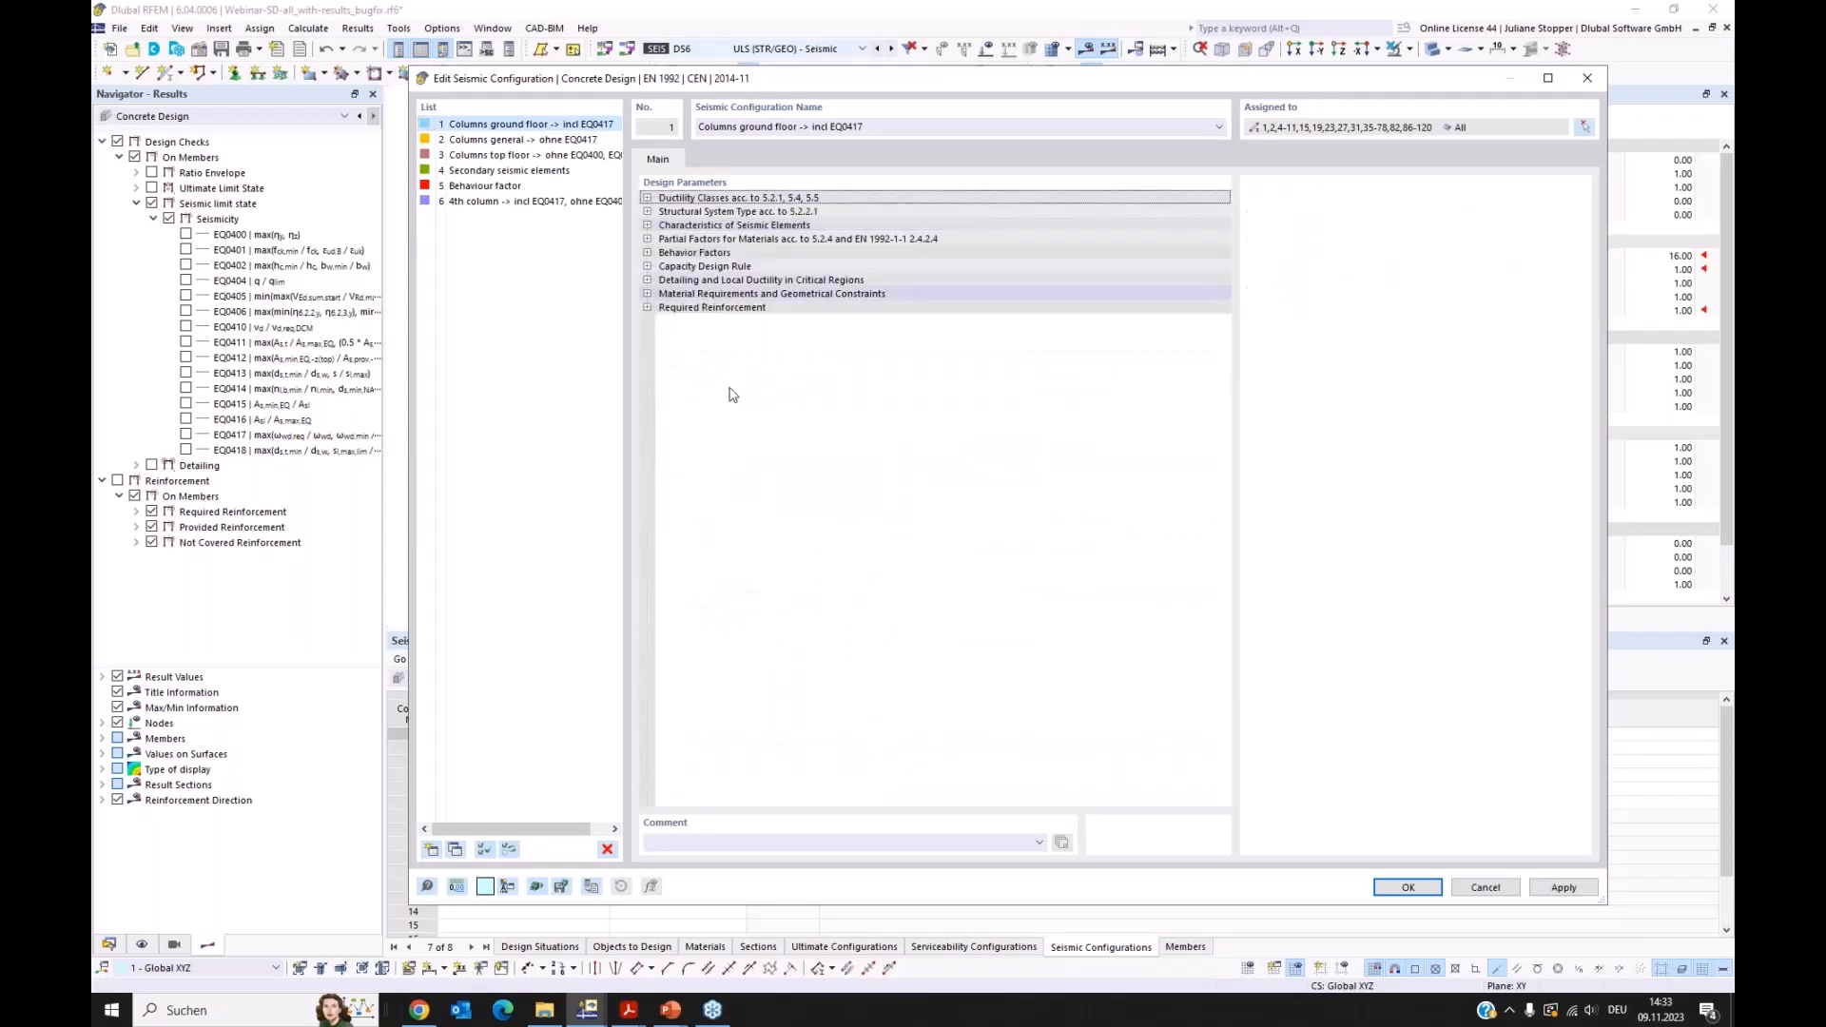
left_click(648, 267)
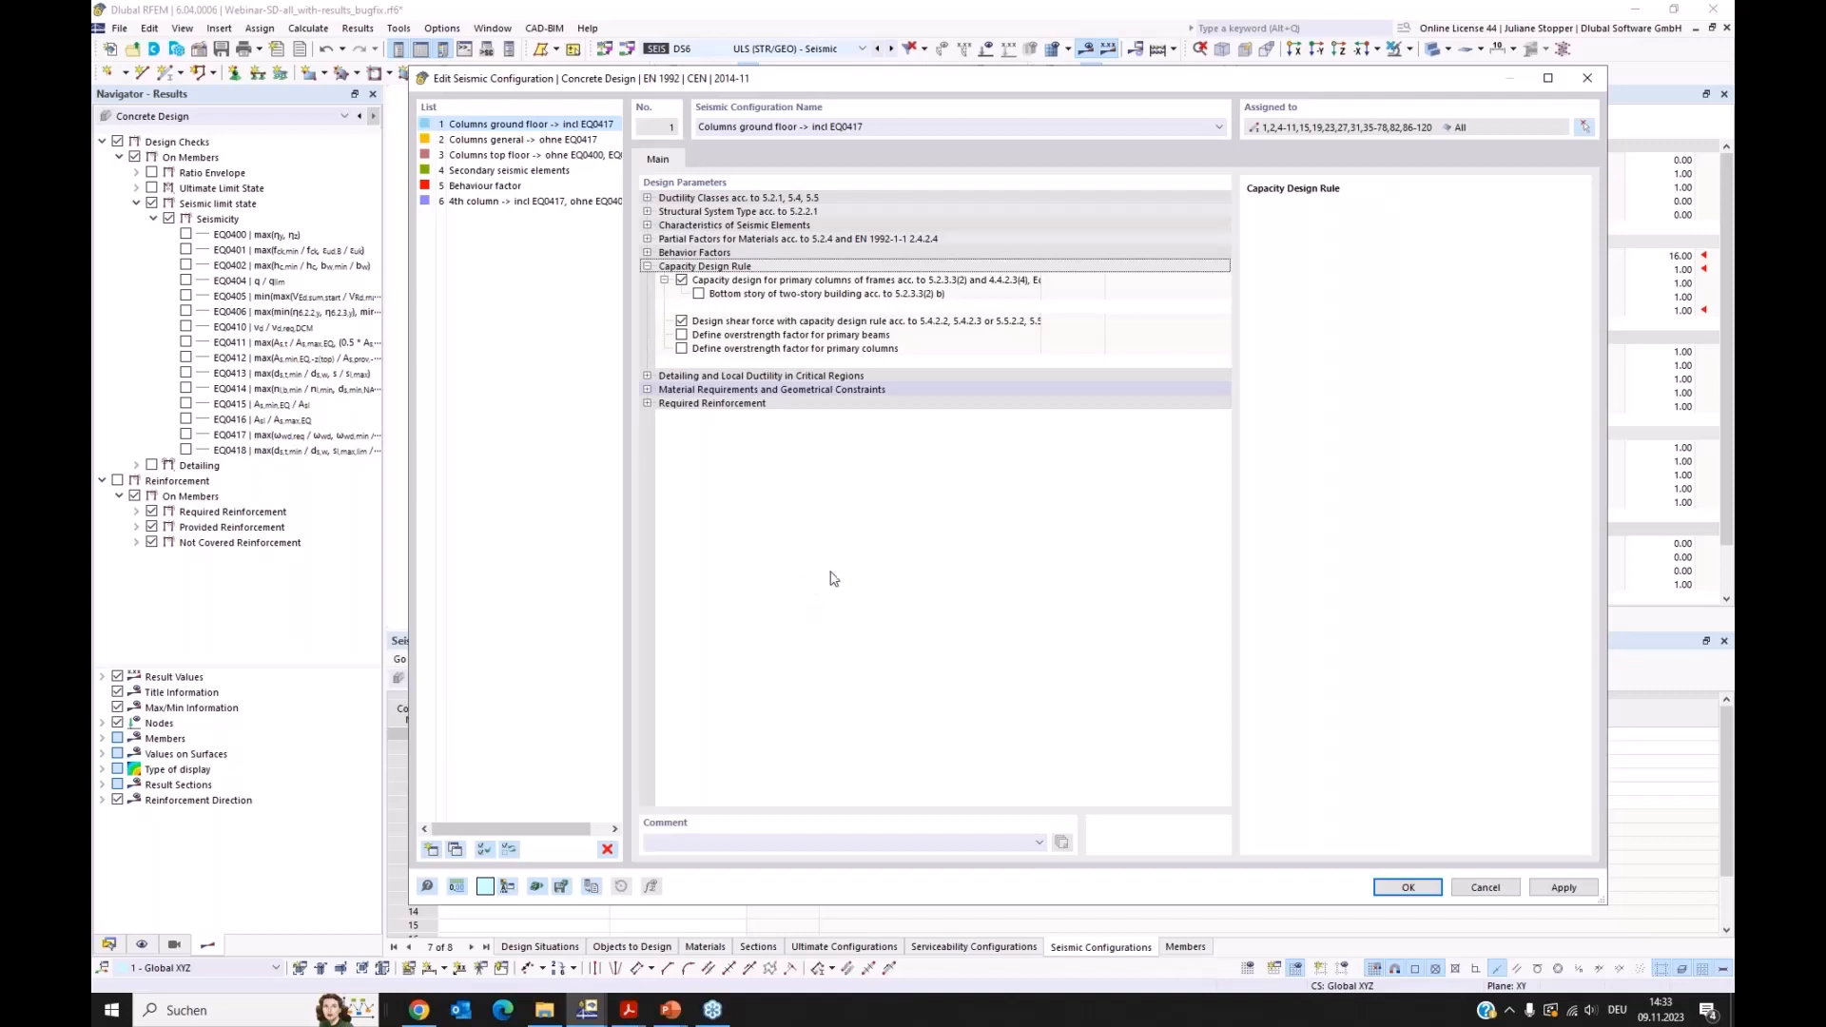
left_click(665, 281)
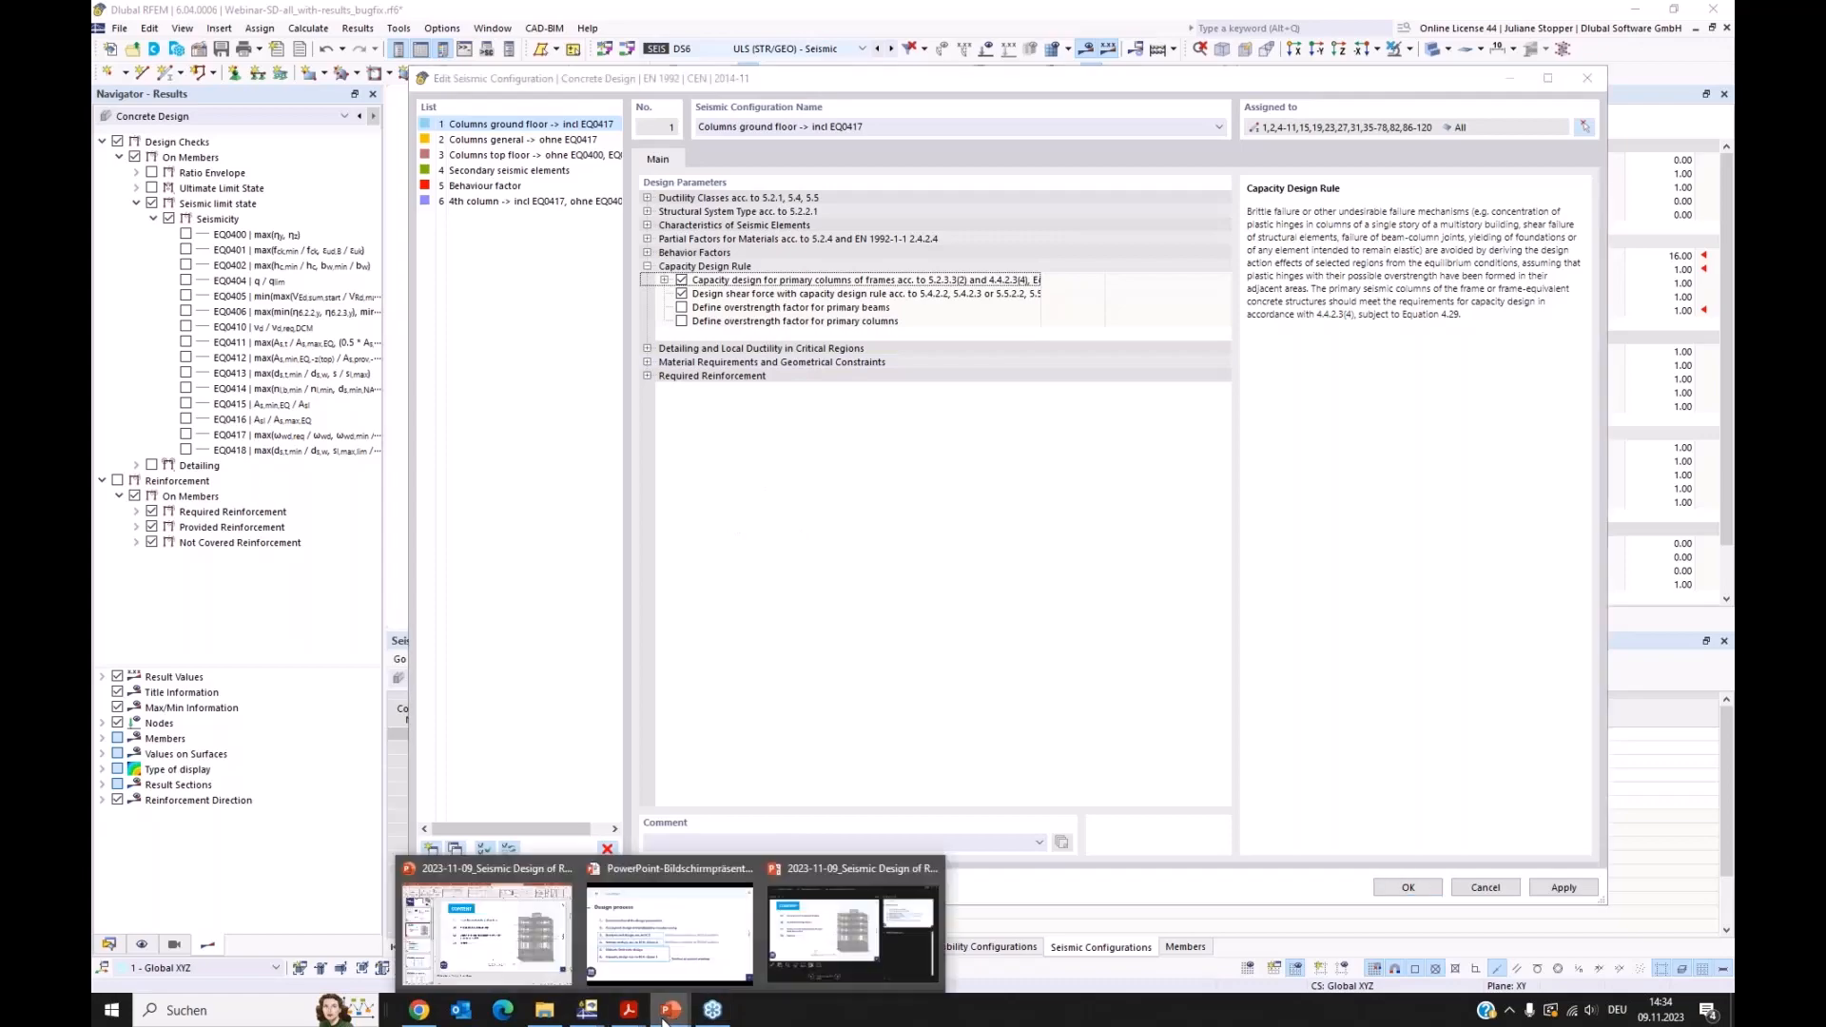
Step: Switch to the running PowerPoint slide show and advance to the Capacity design slide on moment resistance ratios
left_click(634, 960)
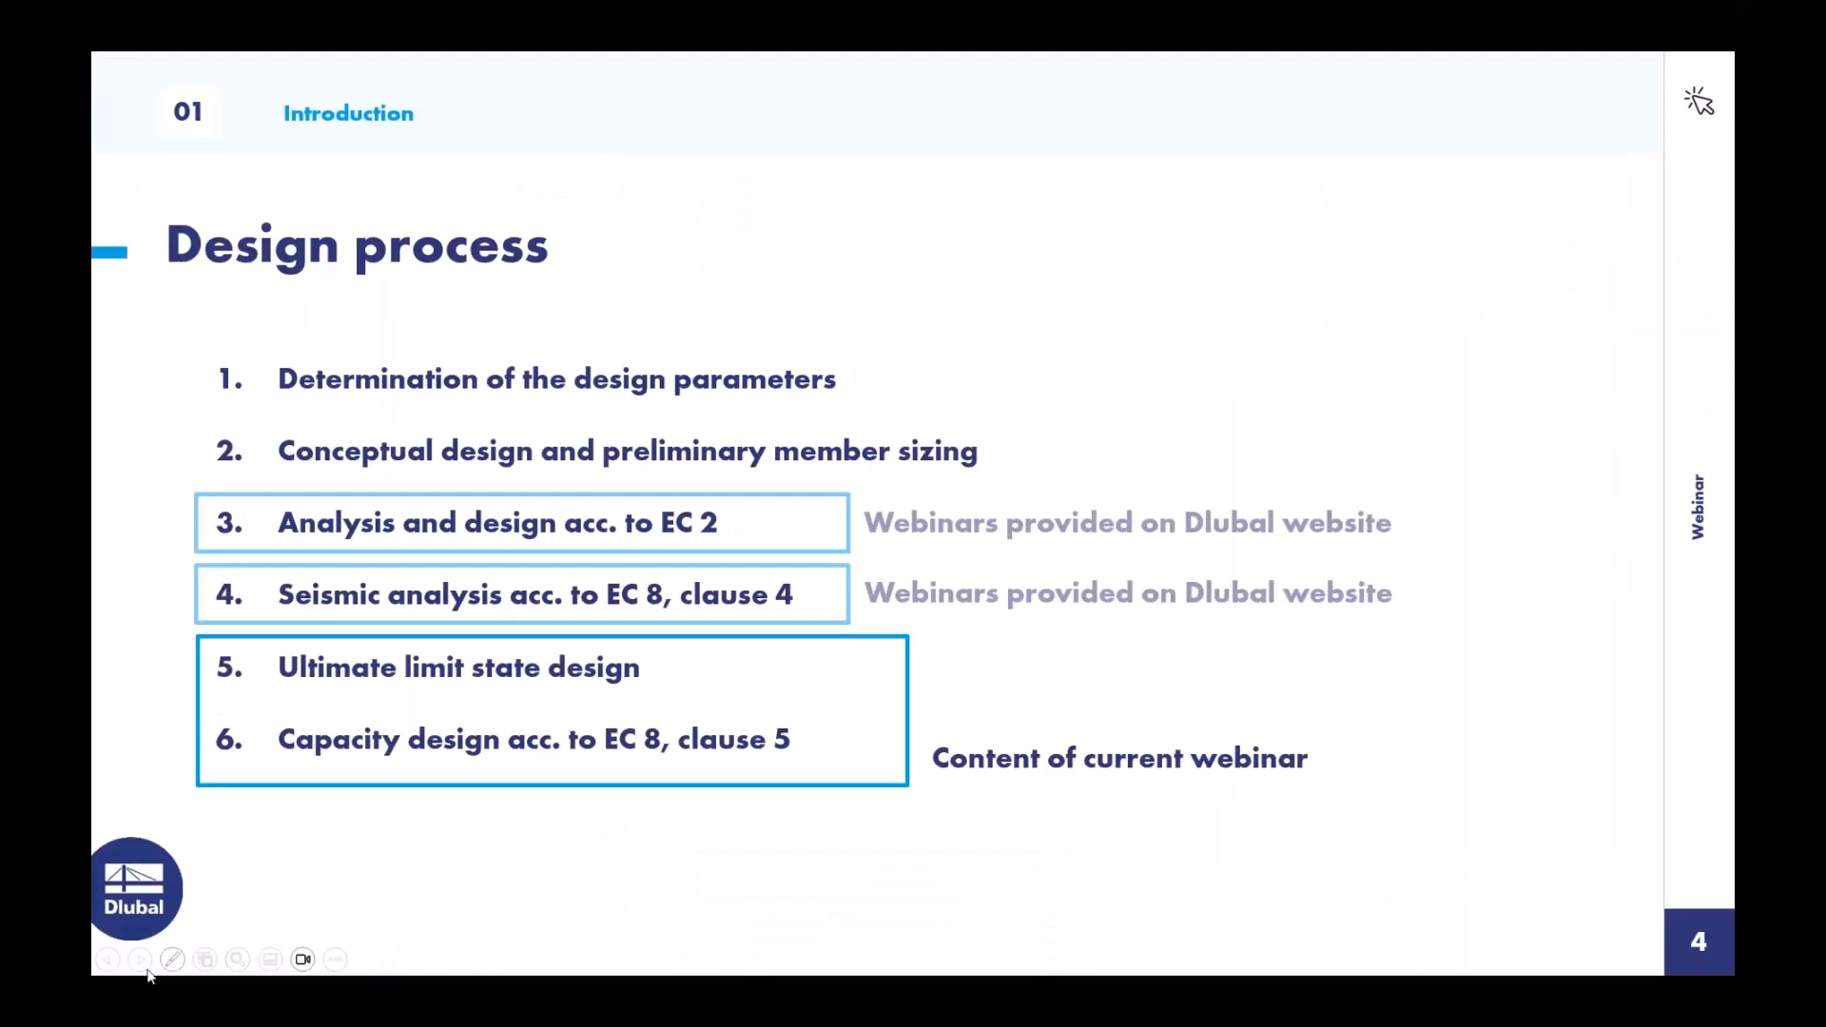
left_click(140, 959)
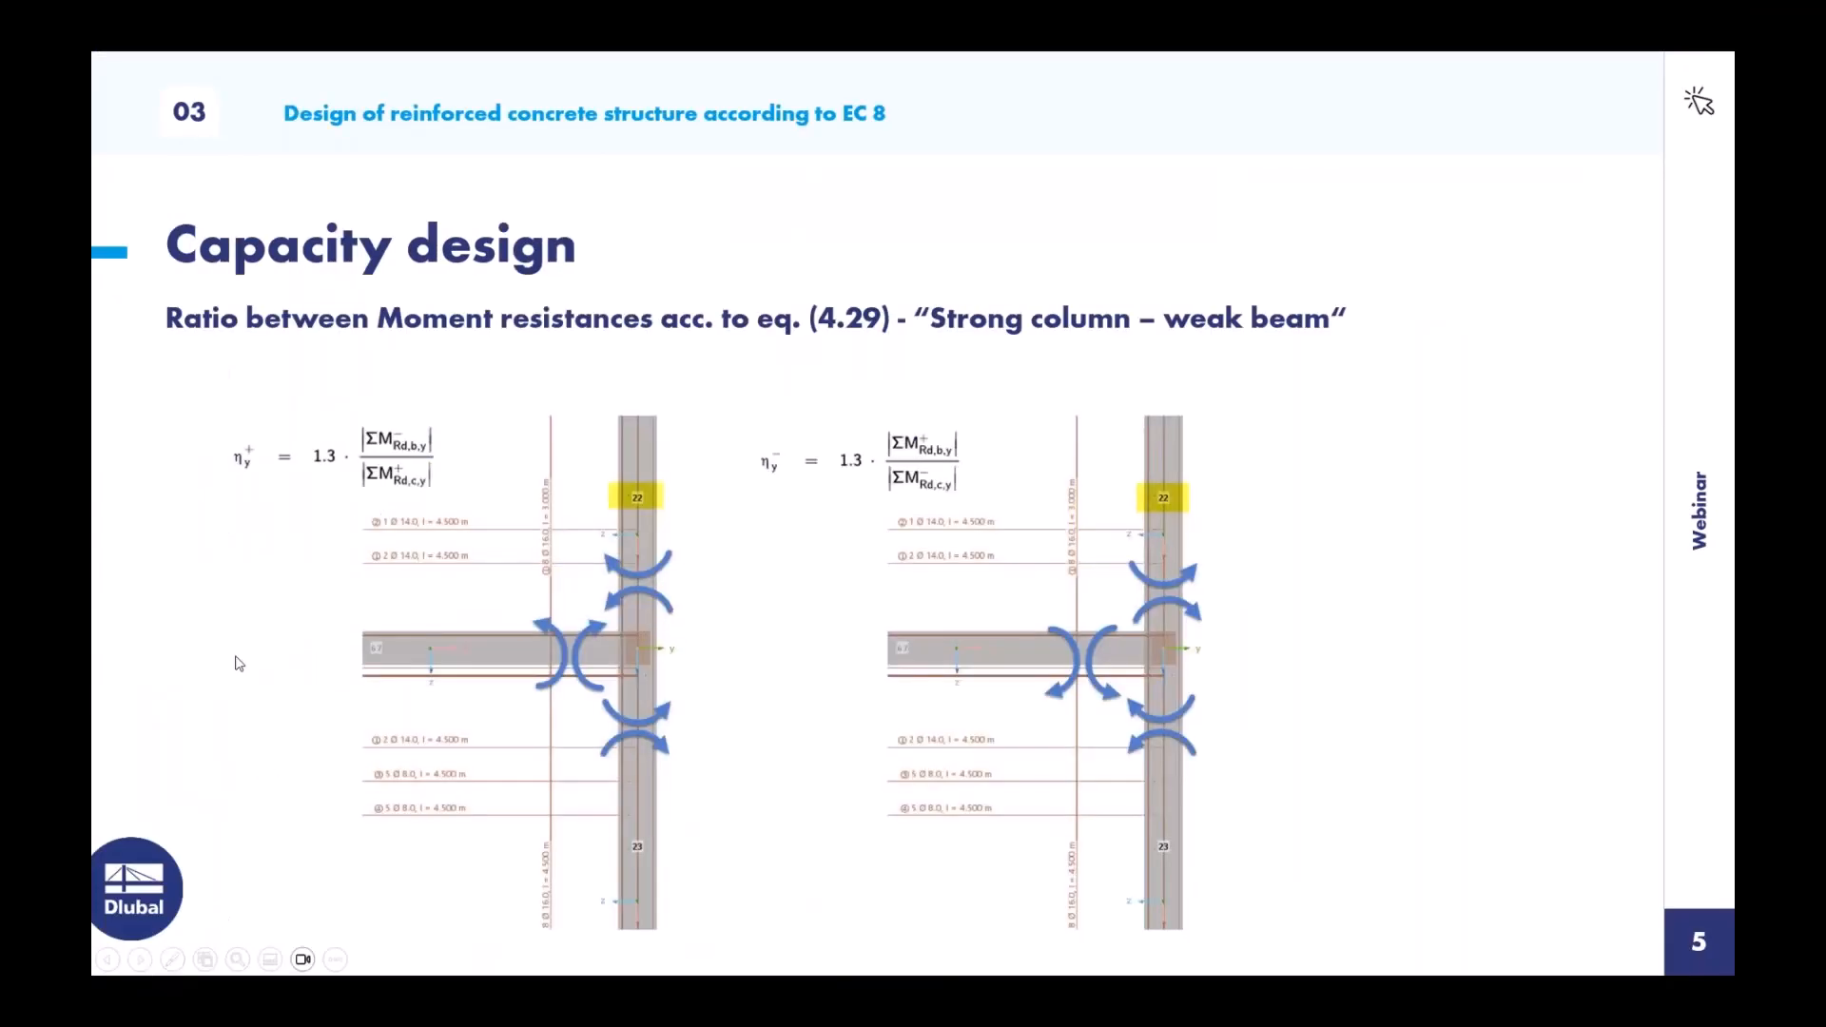
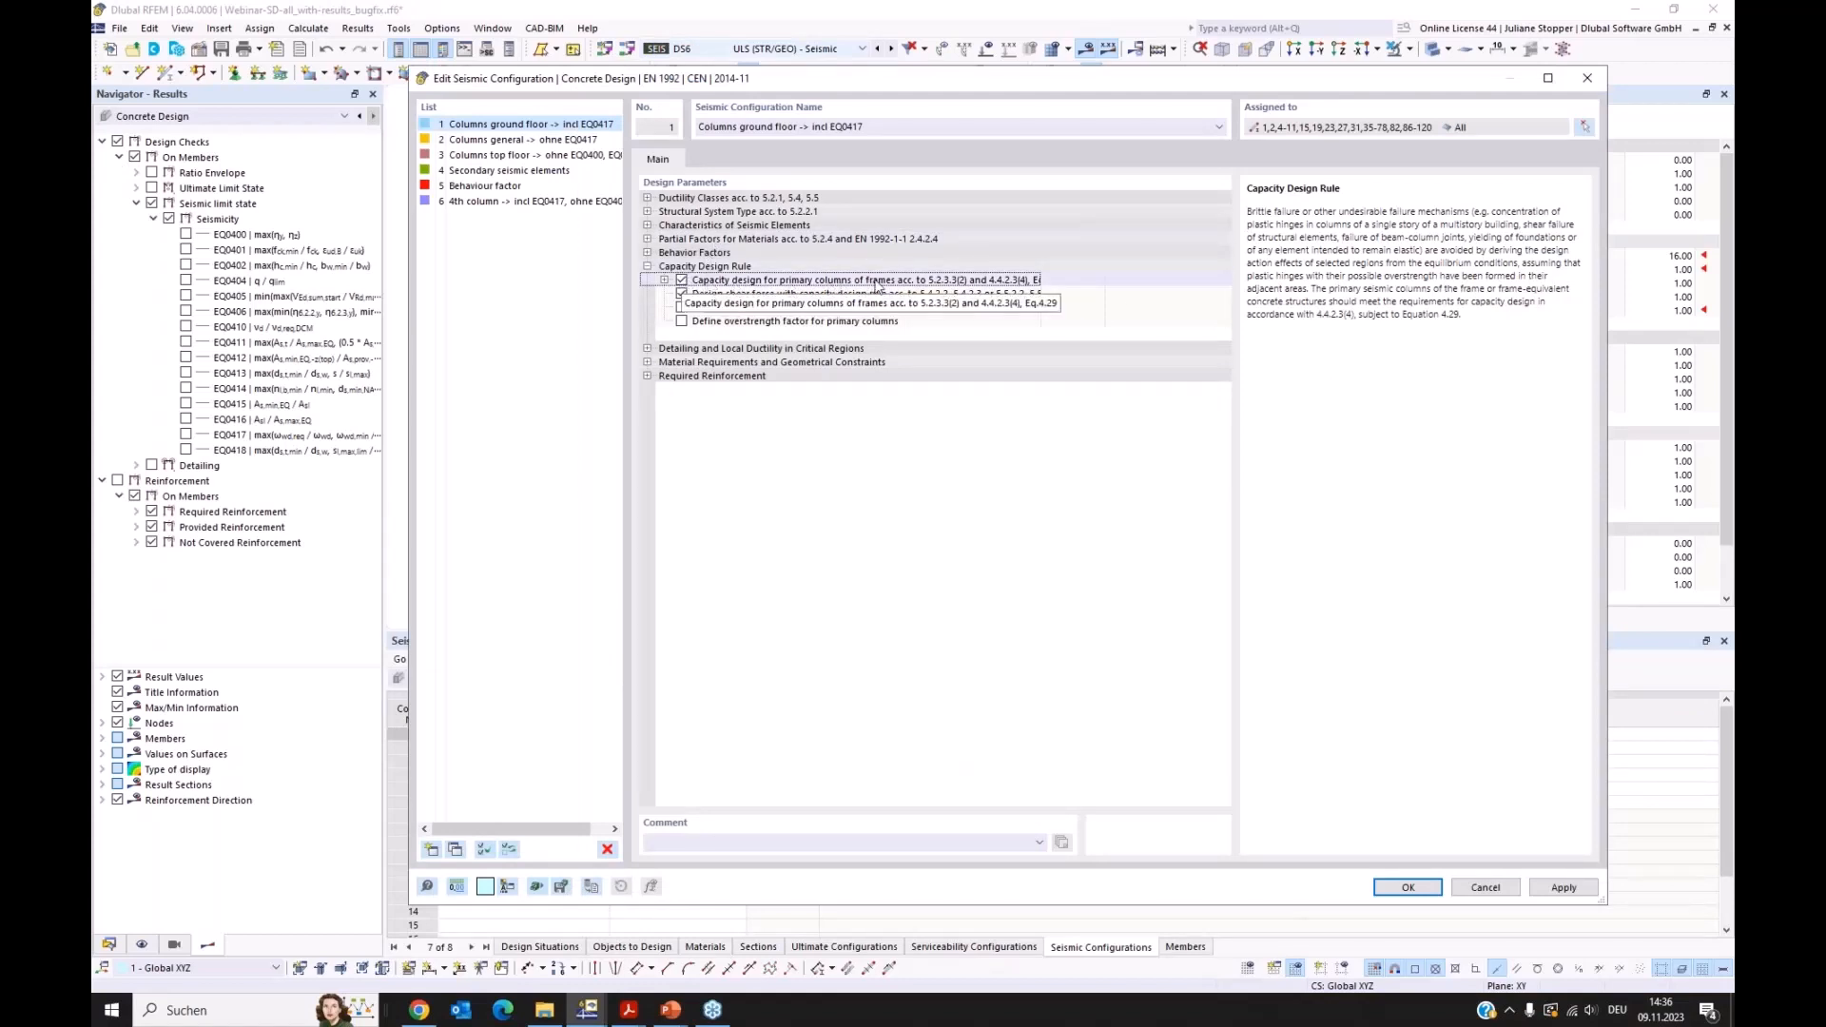
Step: Widen the parameter description column so the full capacity design rule names, including Eq.4.29, can be read
left_click_drag(1043, 279, 1104, 280)
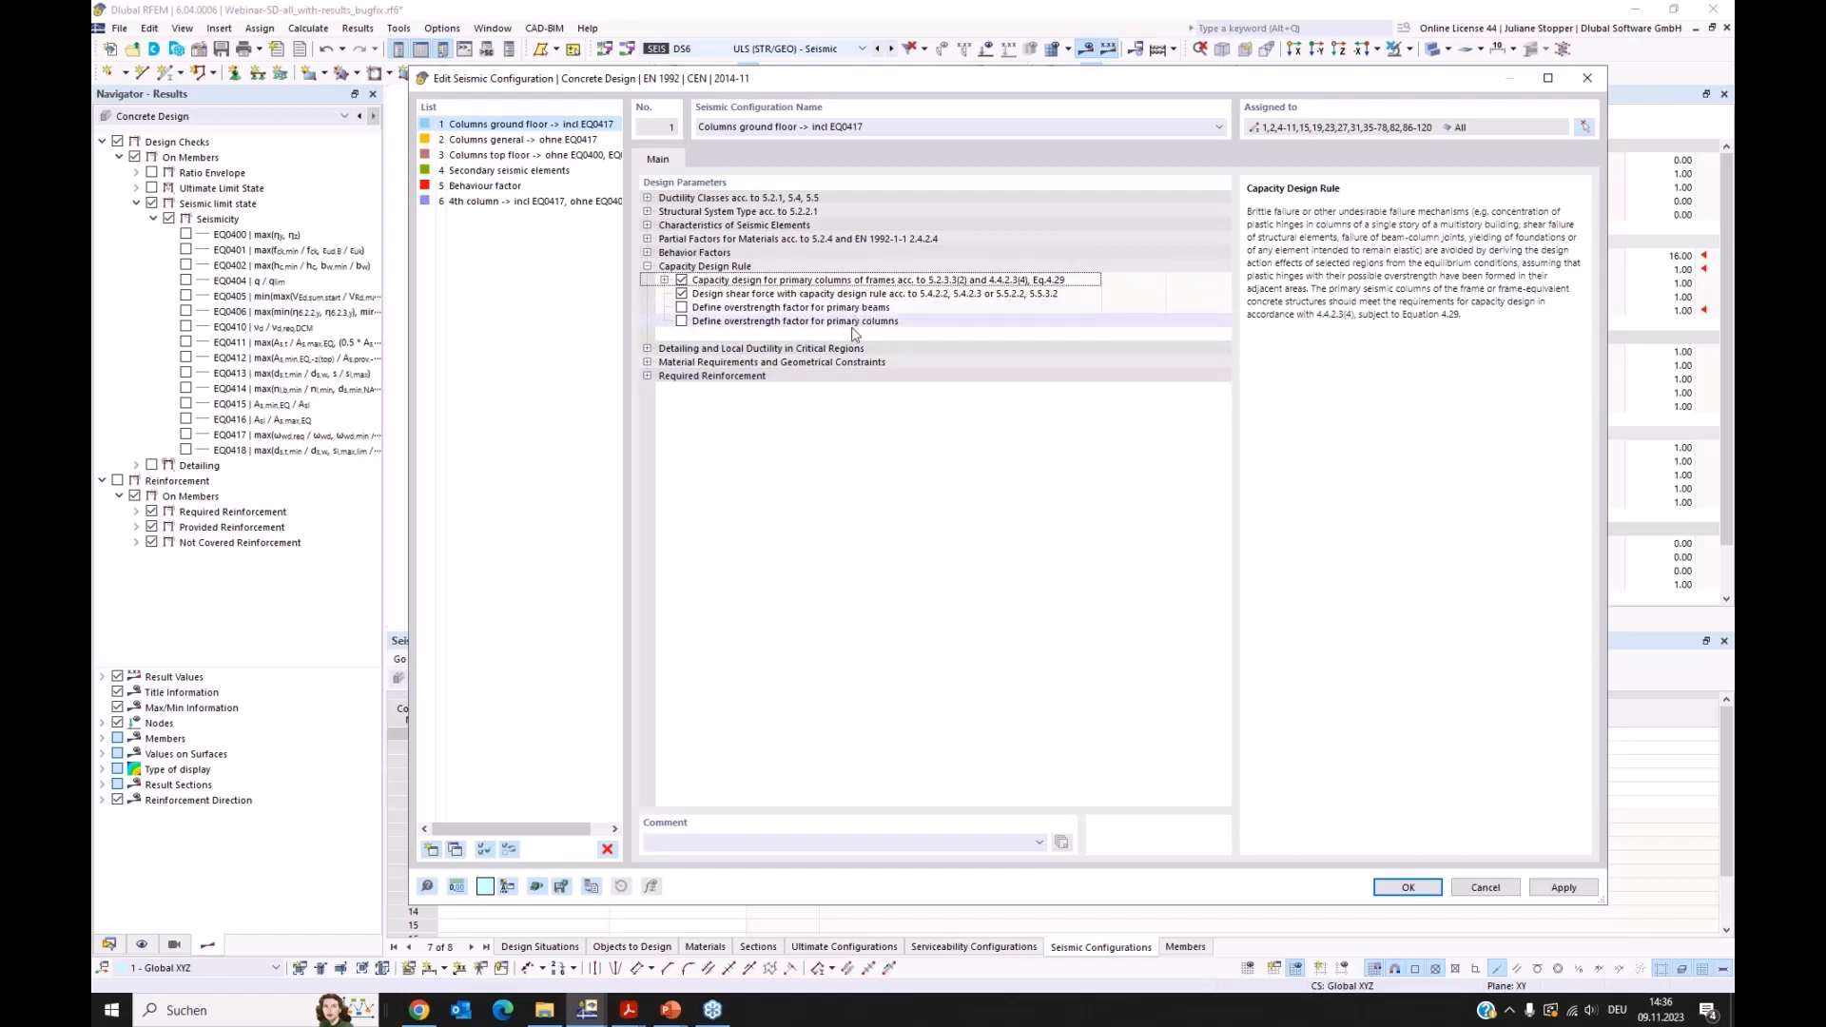
Step: Expand Detailing and Local Ductility in Critical Regions with its curvature ductility checks, and narrow the description column to reveal the response spectrum entry
left_click(647, 349)
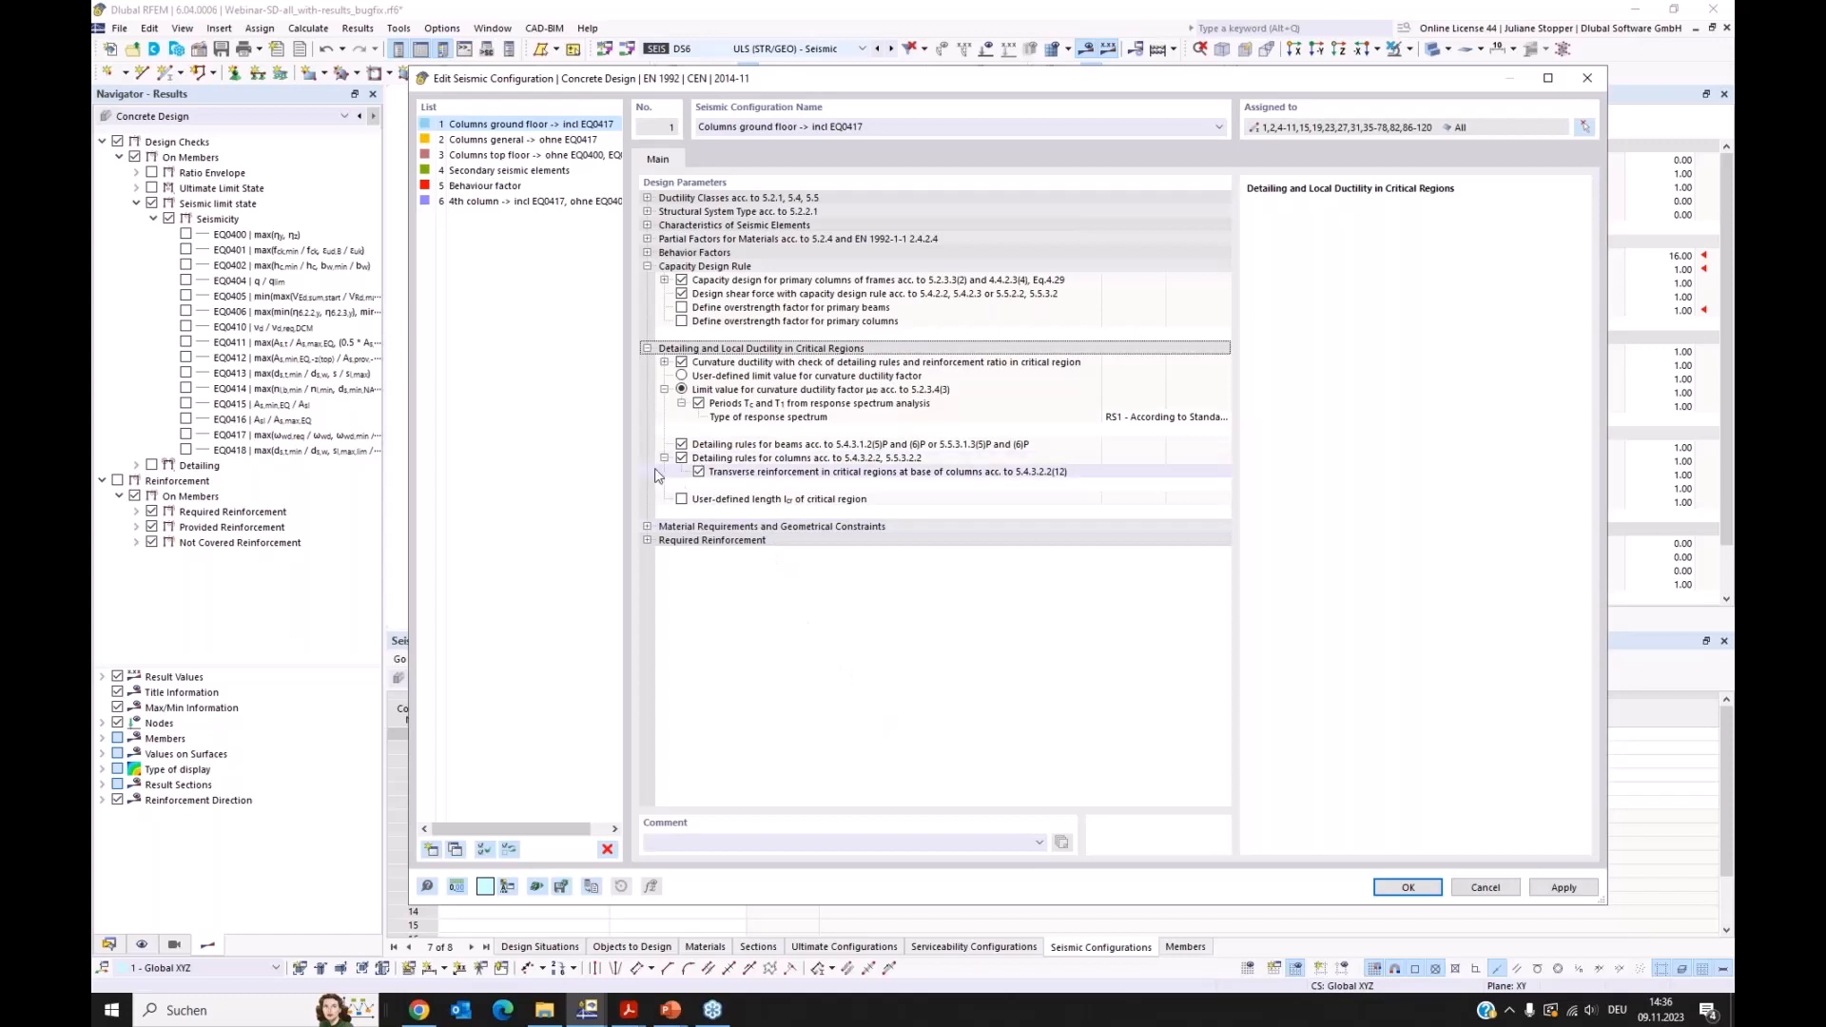
left_click(665, 364)
left_click(665, 363)
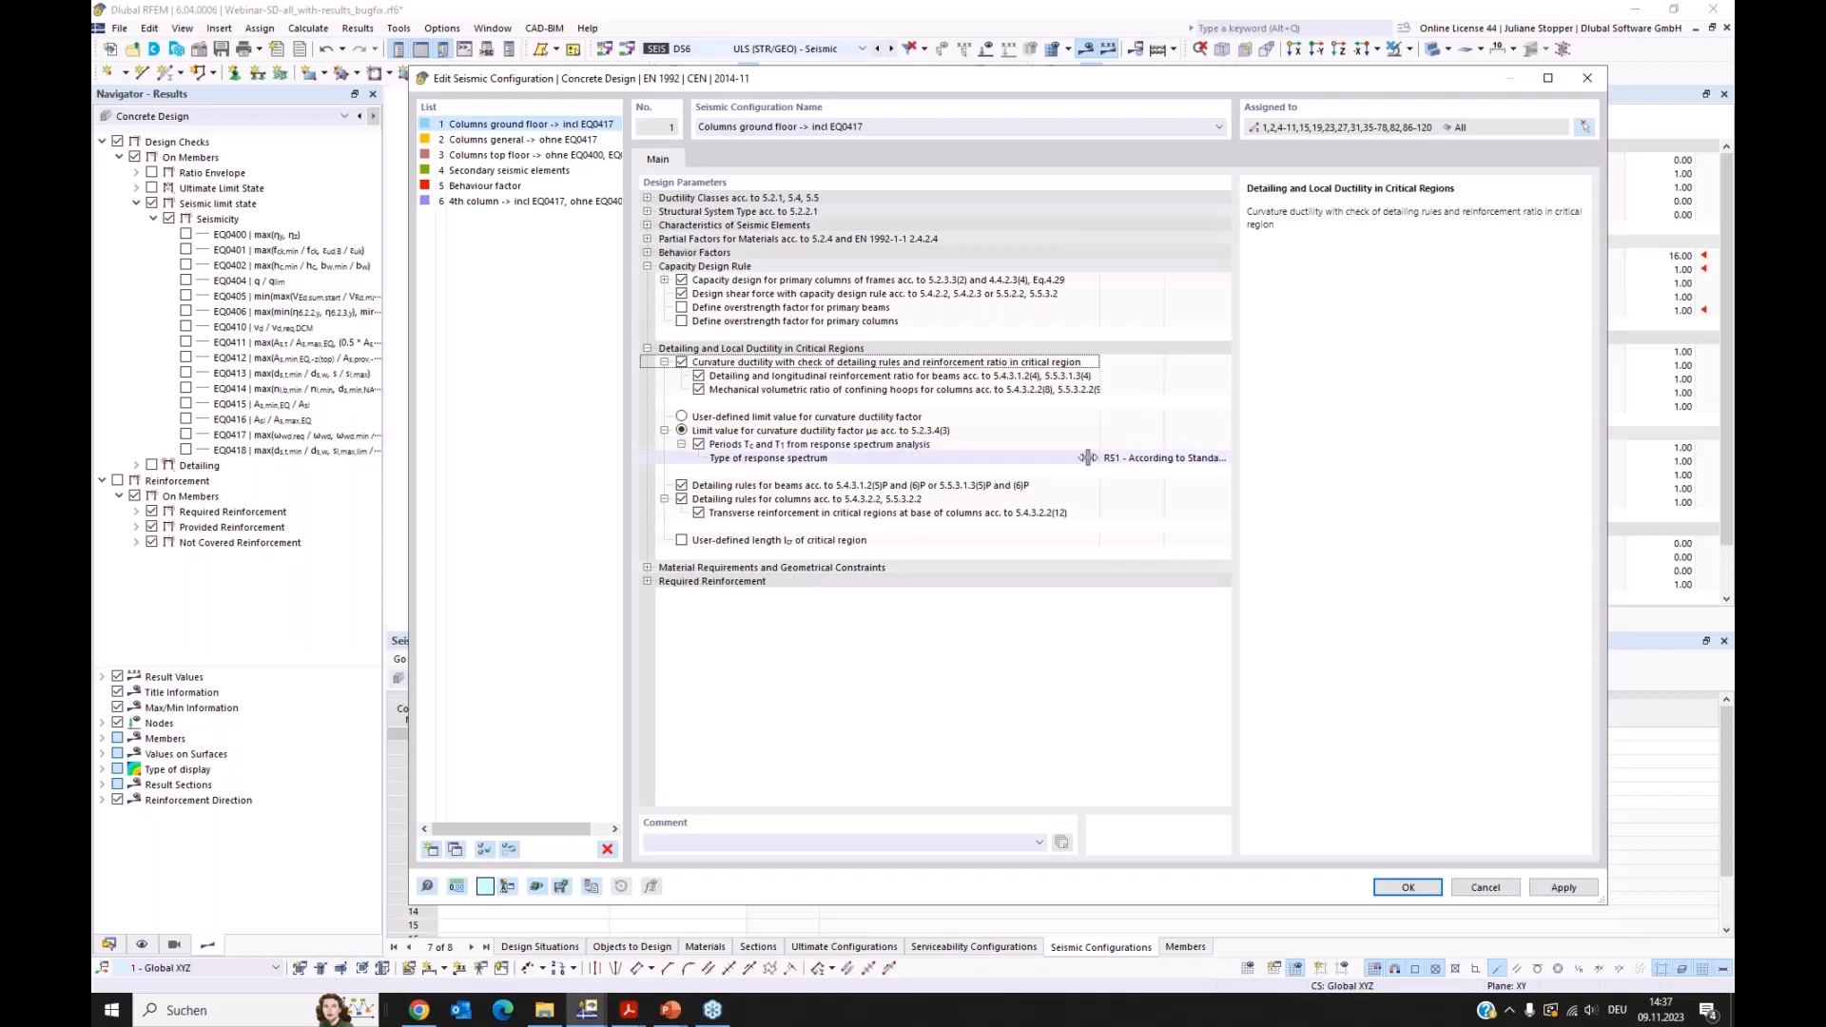
left_click_drag(1101, 455, 998, 453)
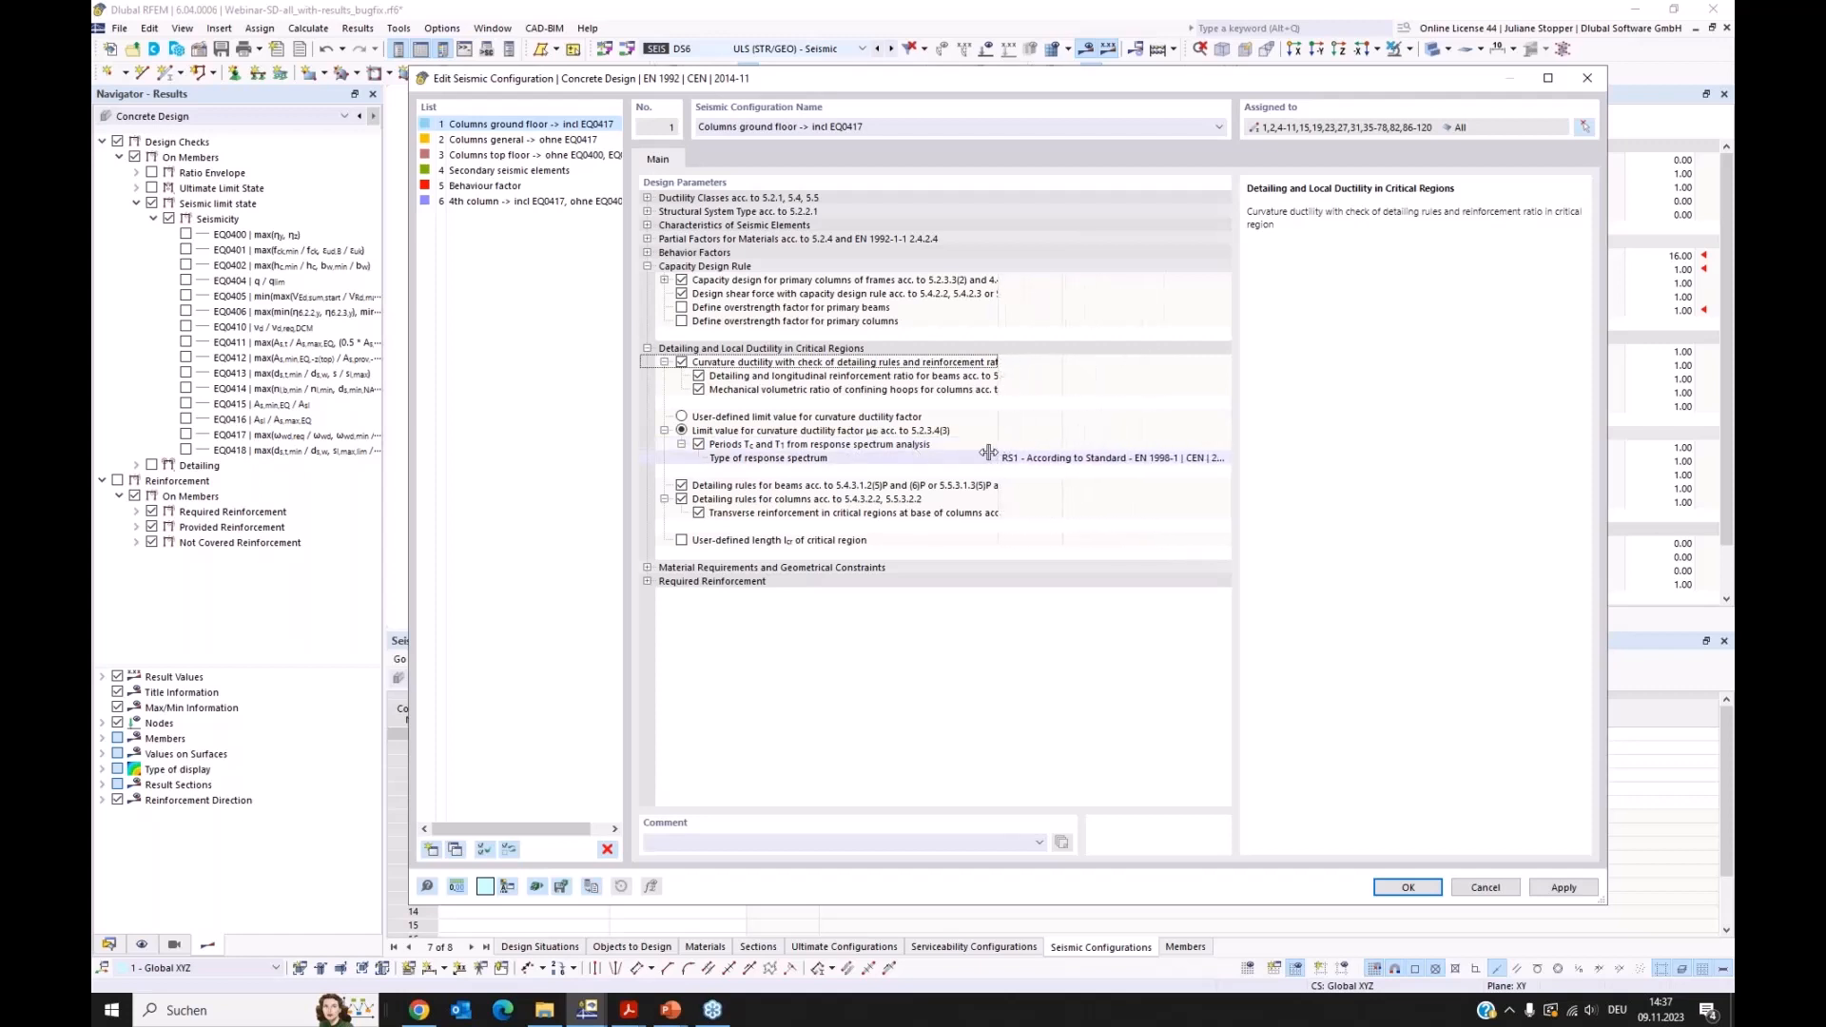
Step: Try manual period entry and the user-defined curvature ductility limit, and return to the limit value acc. to 5.2.3.4(3)
left_click(699, 445)
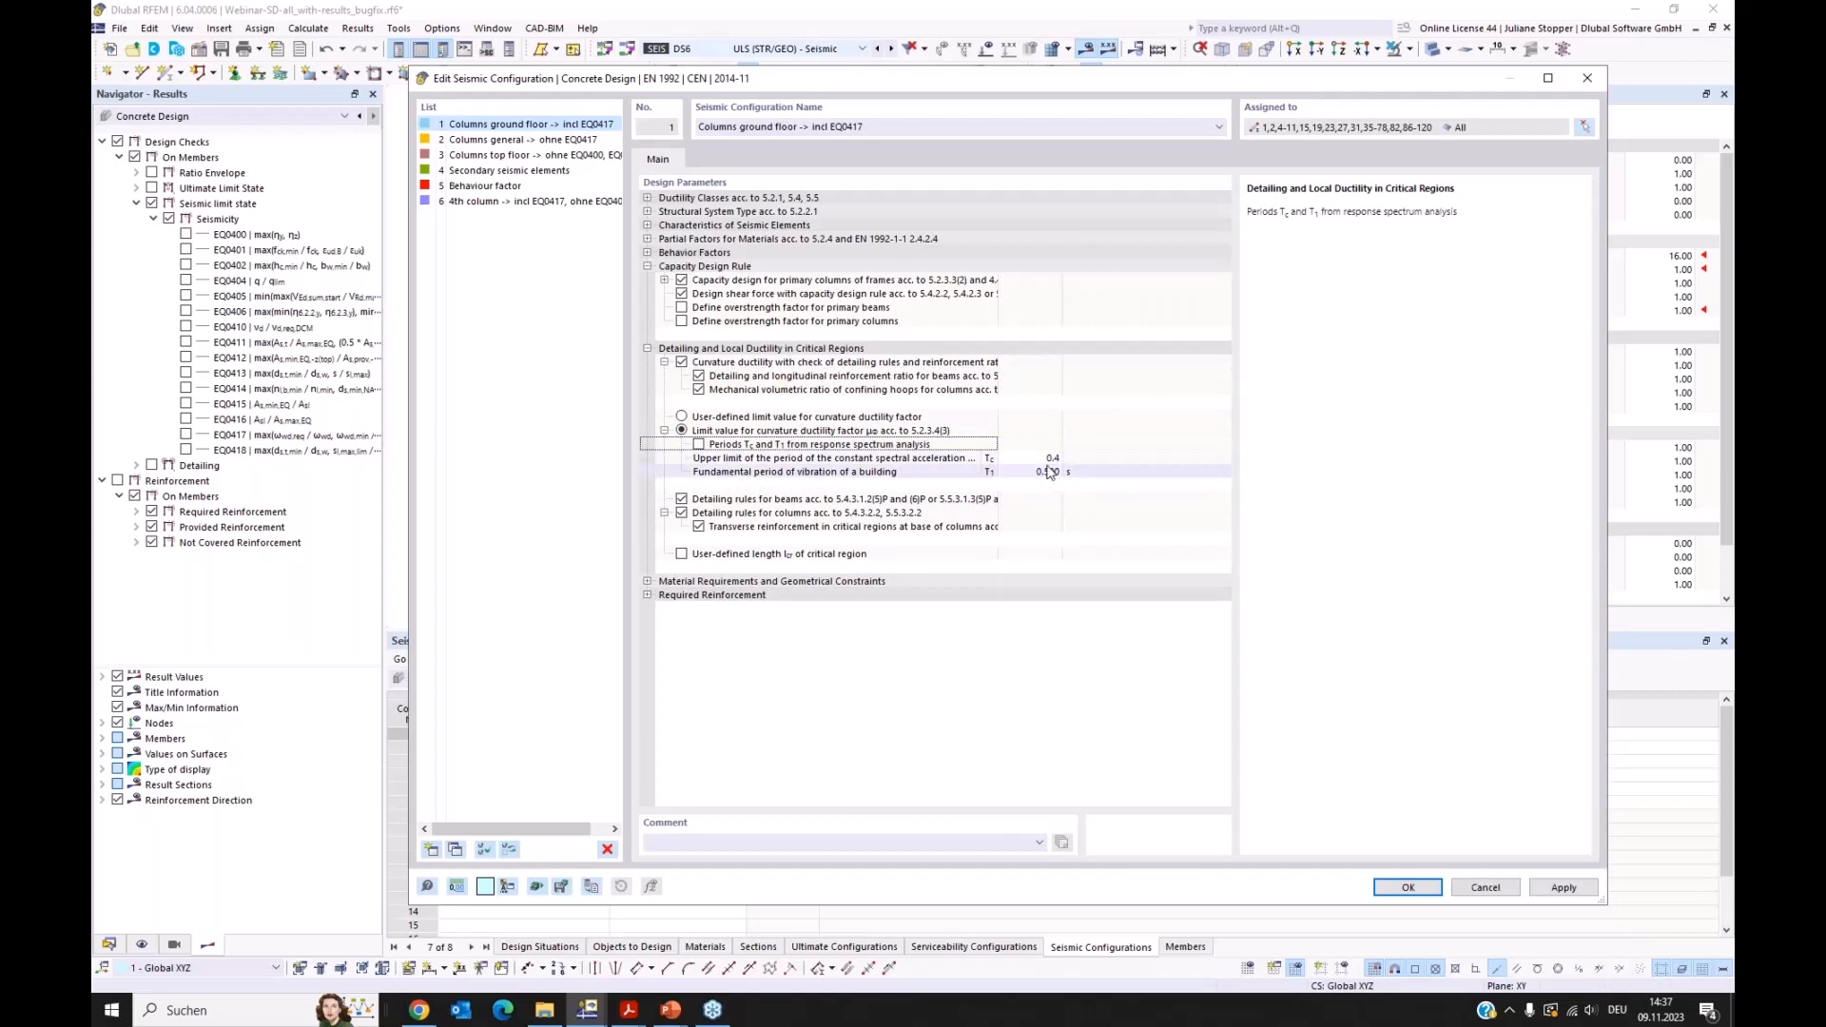
left_click(682, 417)
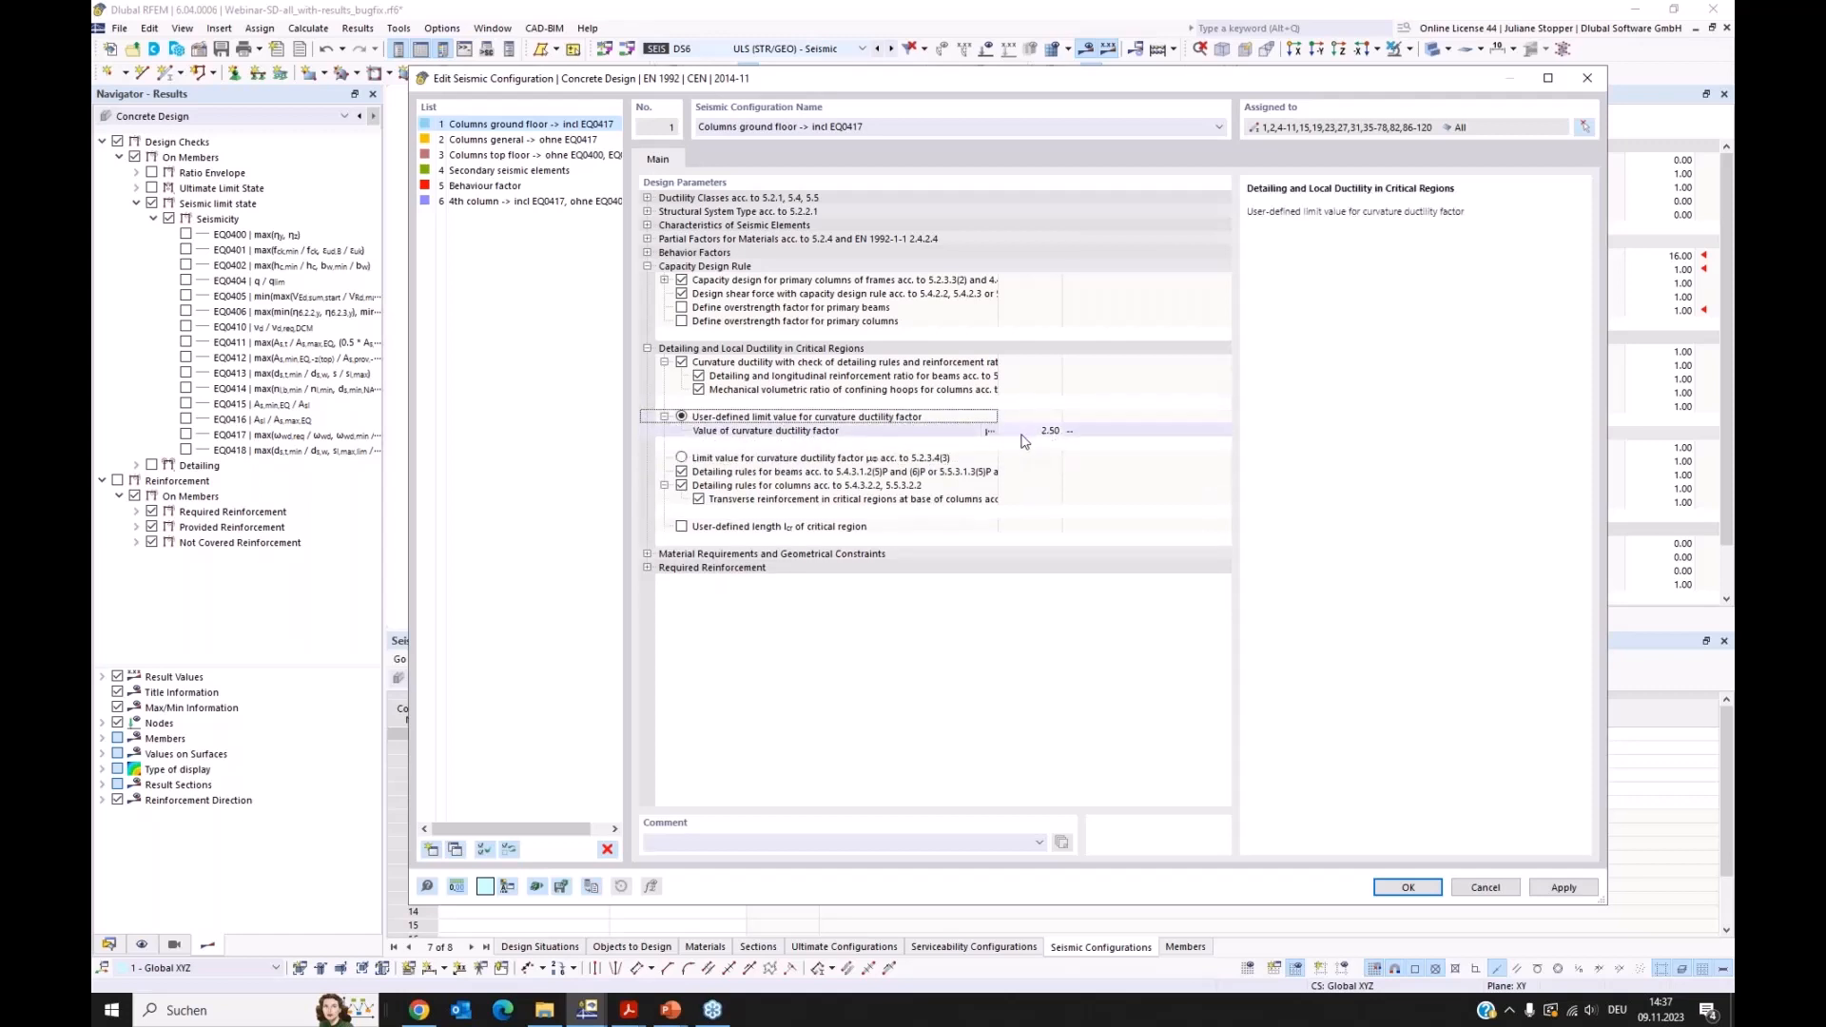
left_click_drag(999, 432, 1021, 433)
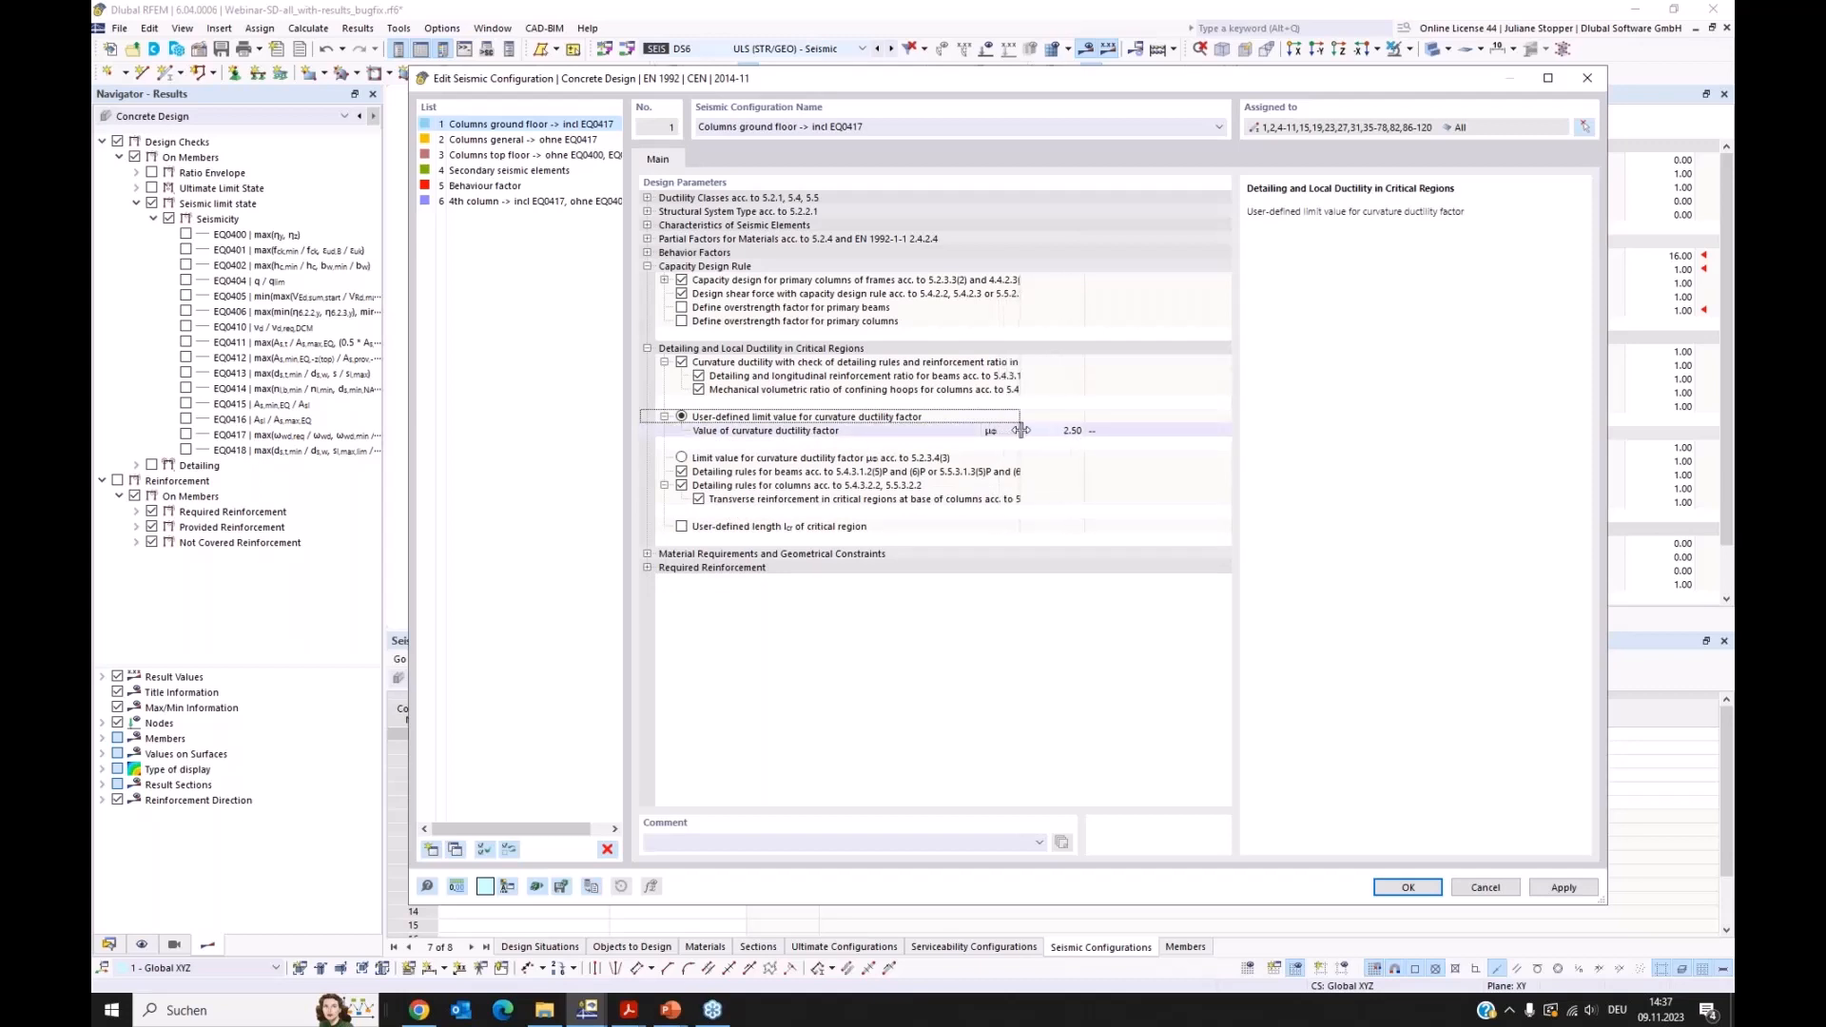
left_click(664, 418)
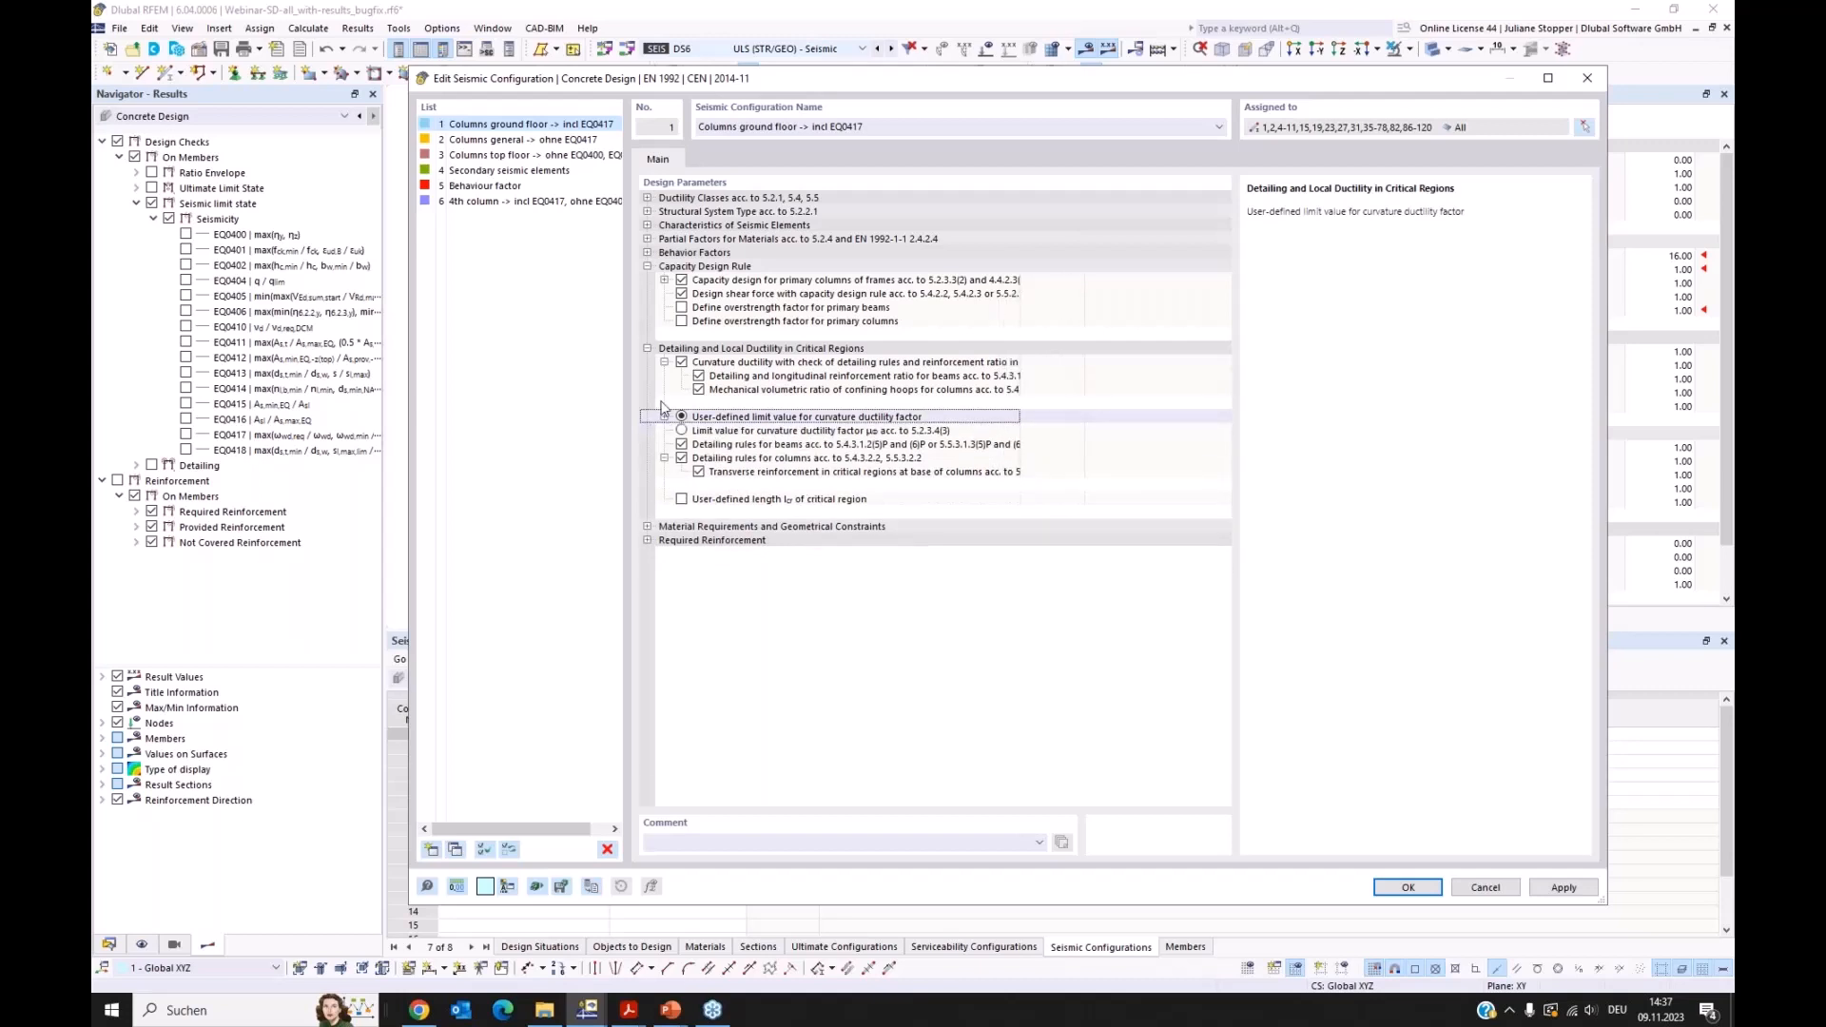
left_click(679, 432)
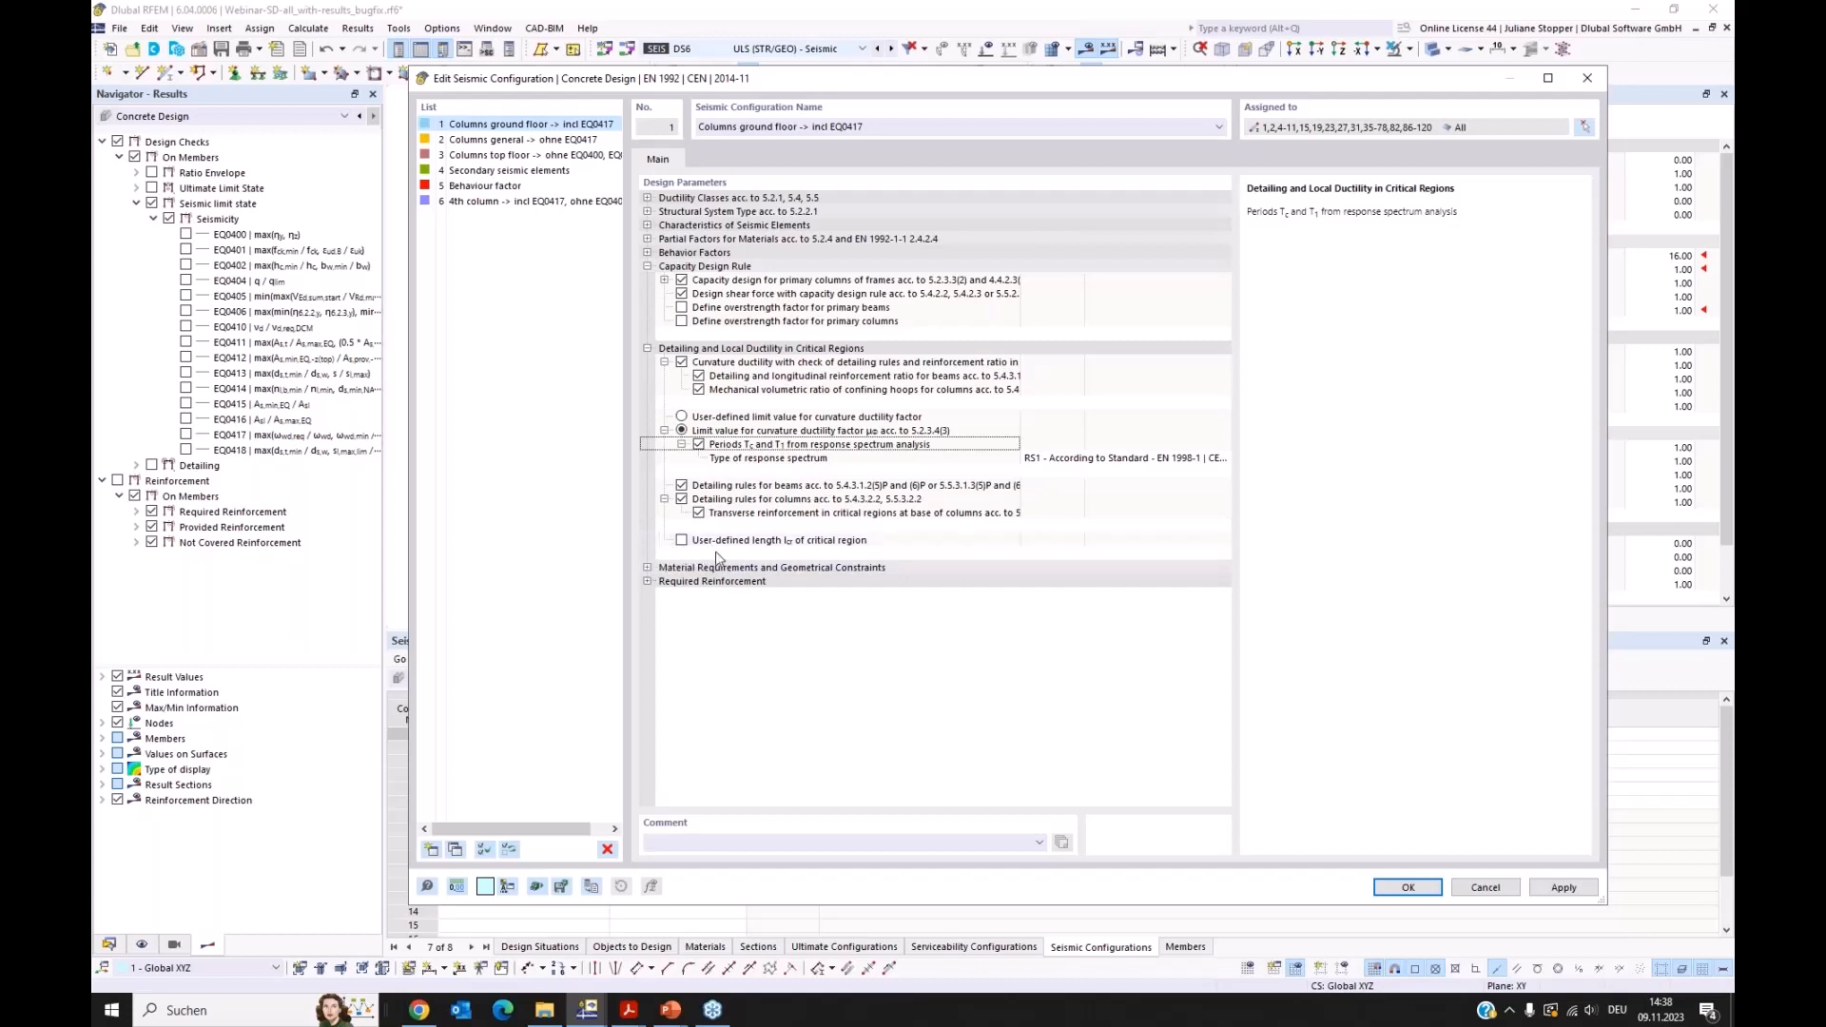
Step: Expand the Material Requirements and Geometrical Constraints and Required Reinforcement categories, and close the seismic configuration without saving
left_click(648, 568)
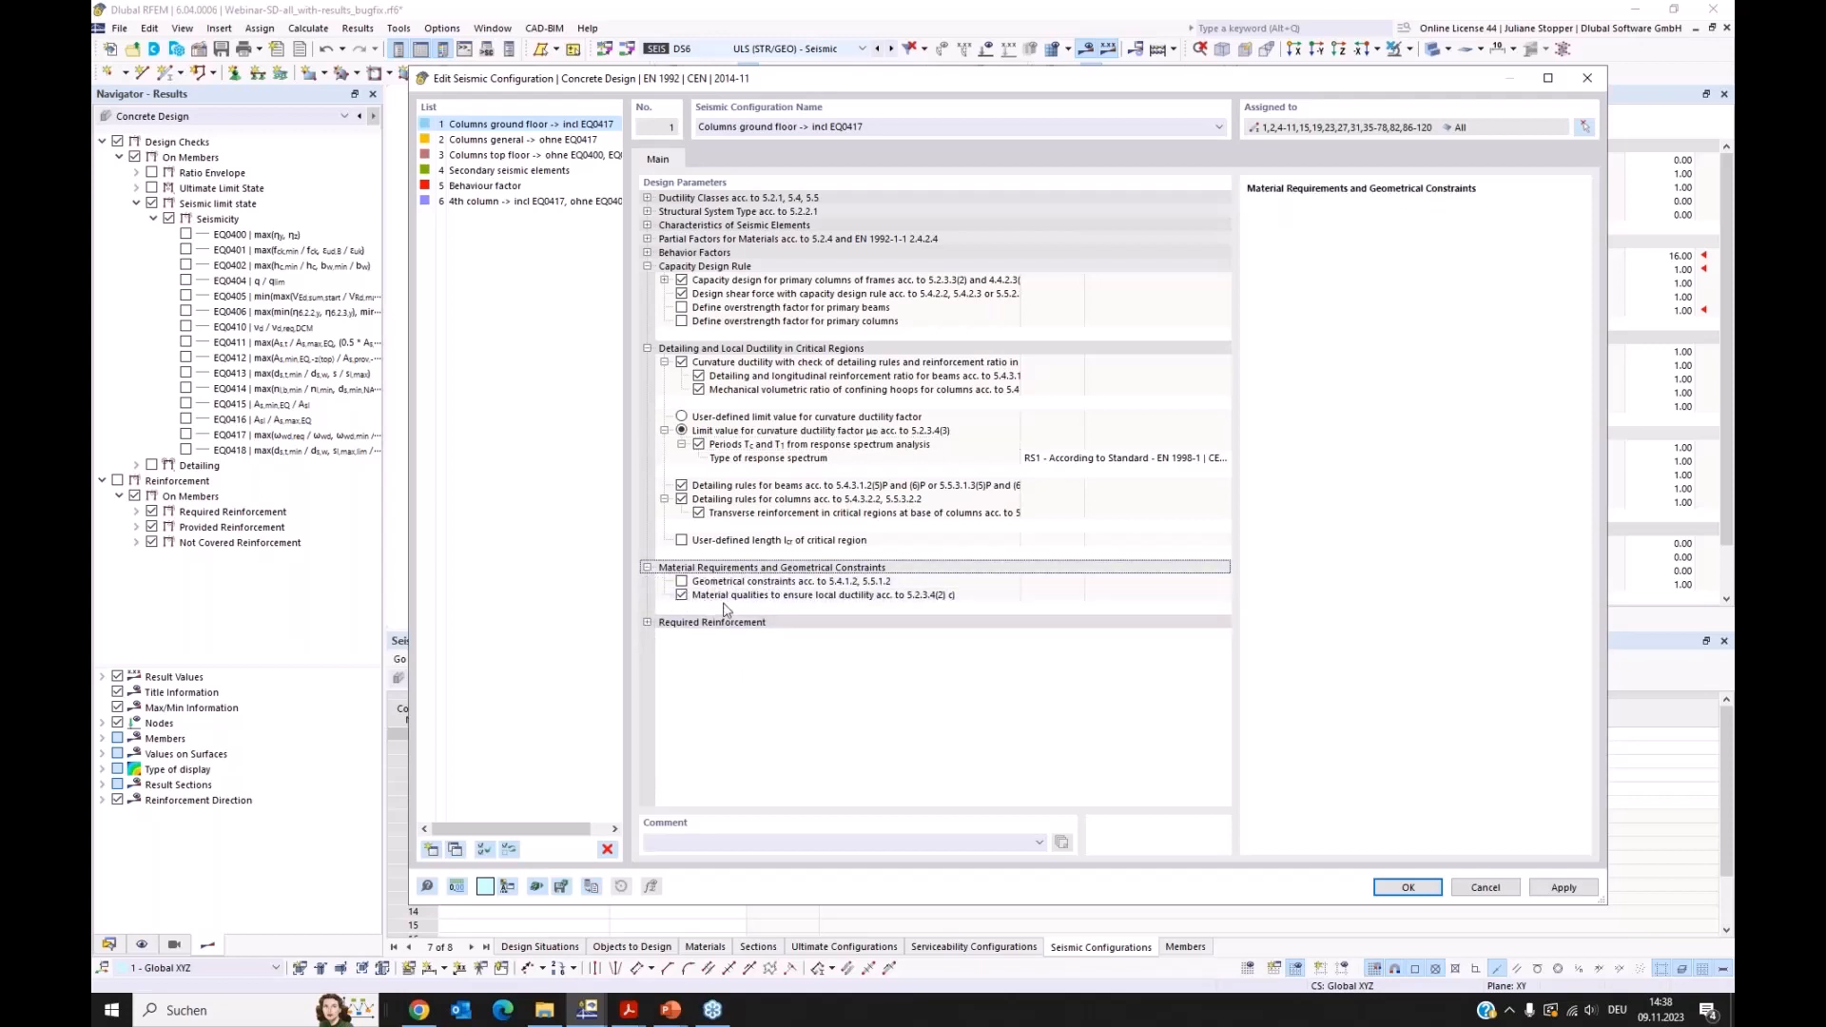
left_click(646, 622)
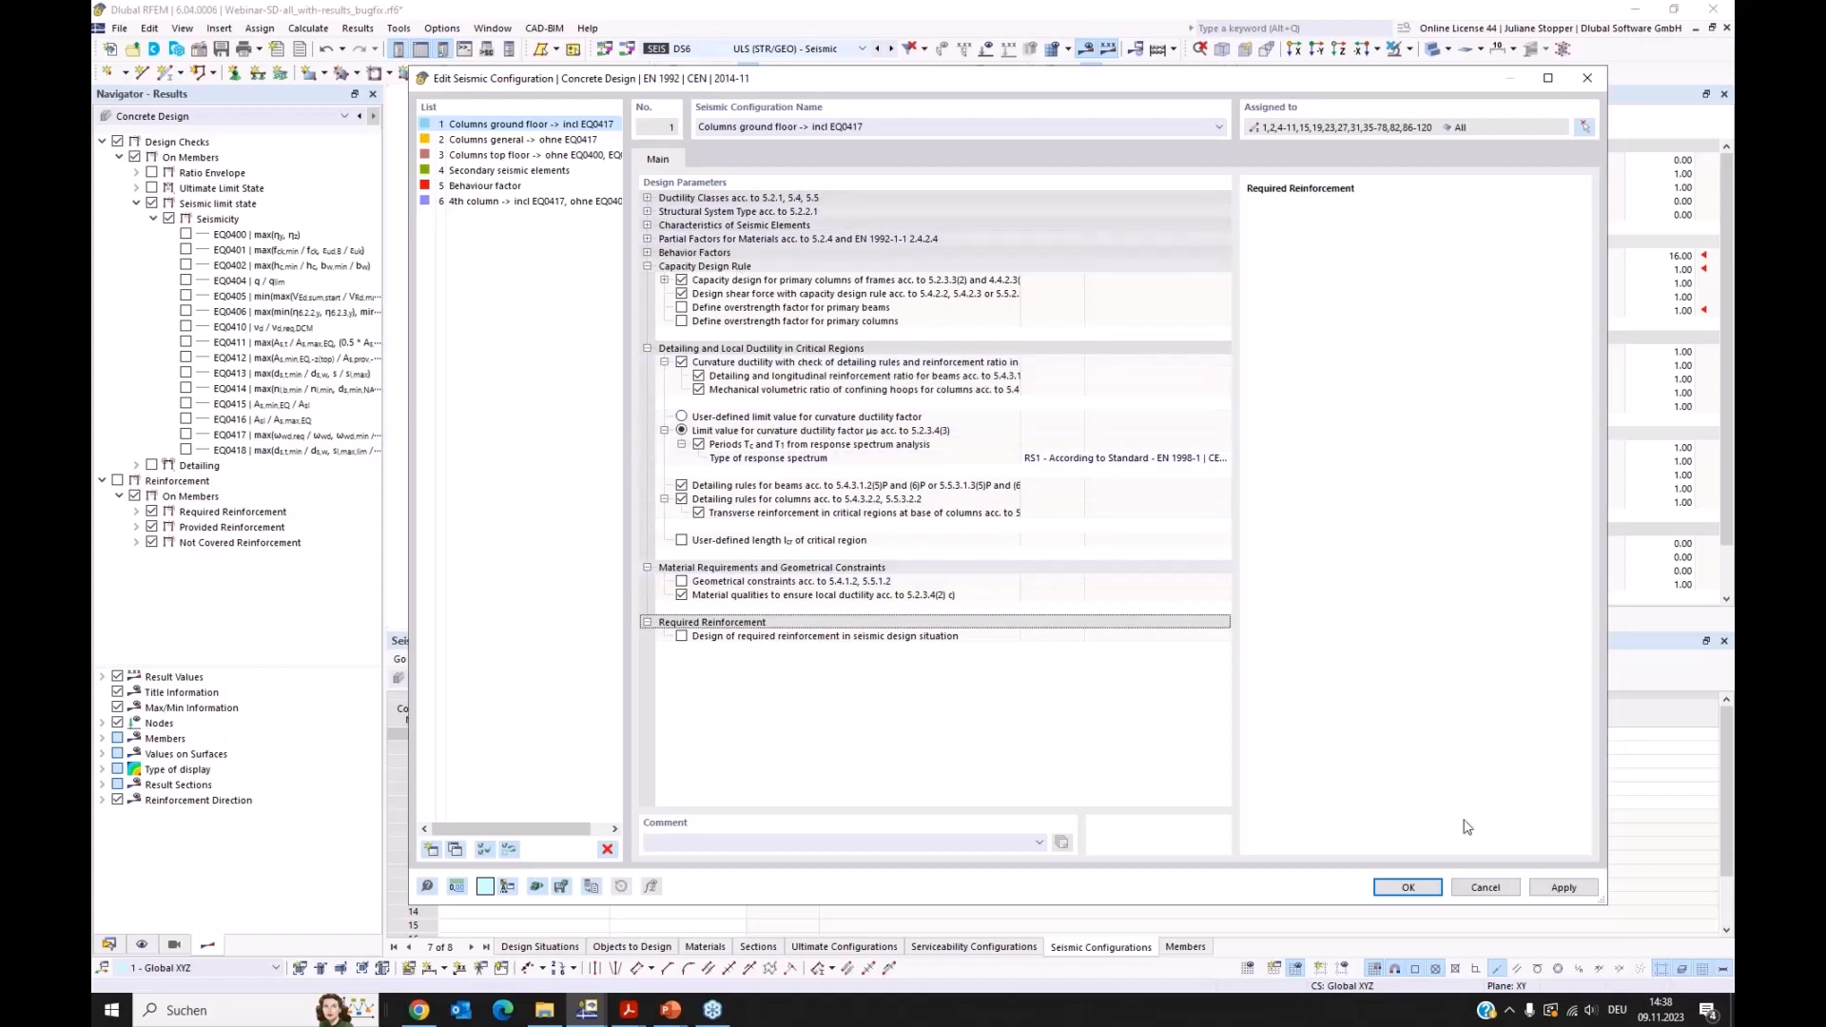
left_click(1484, 888)
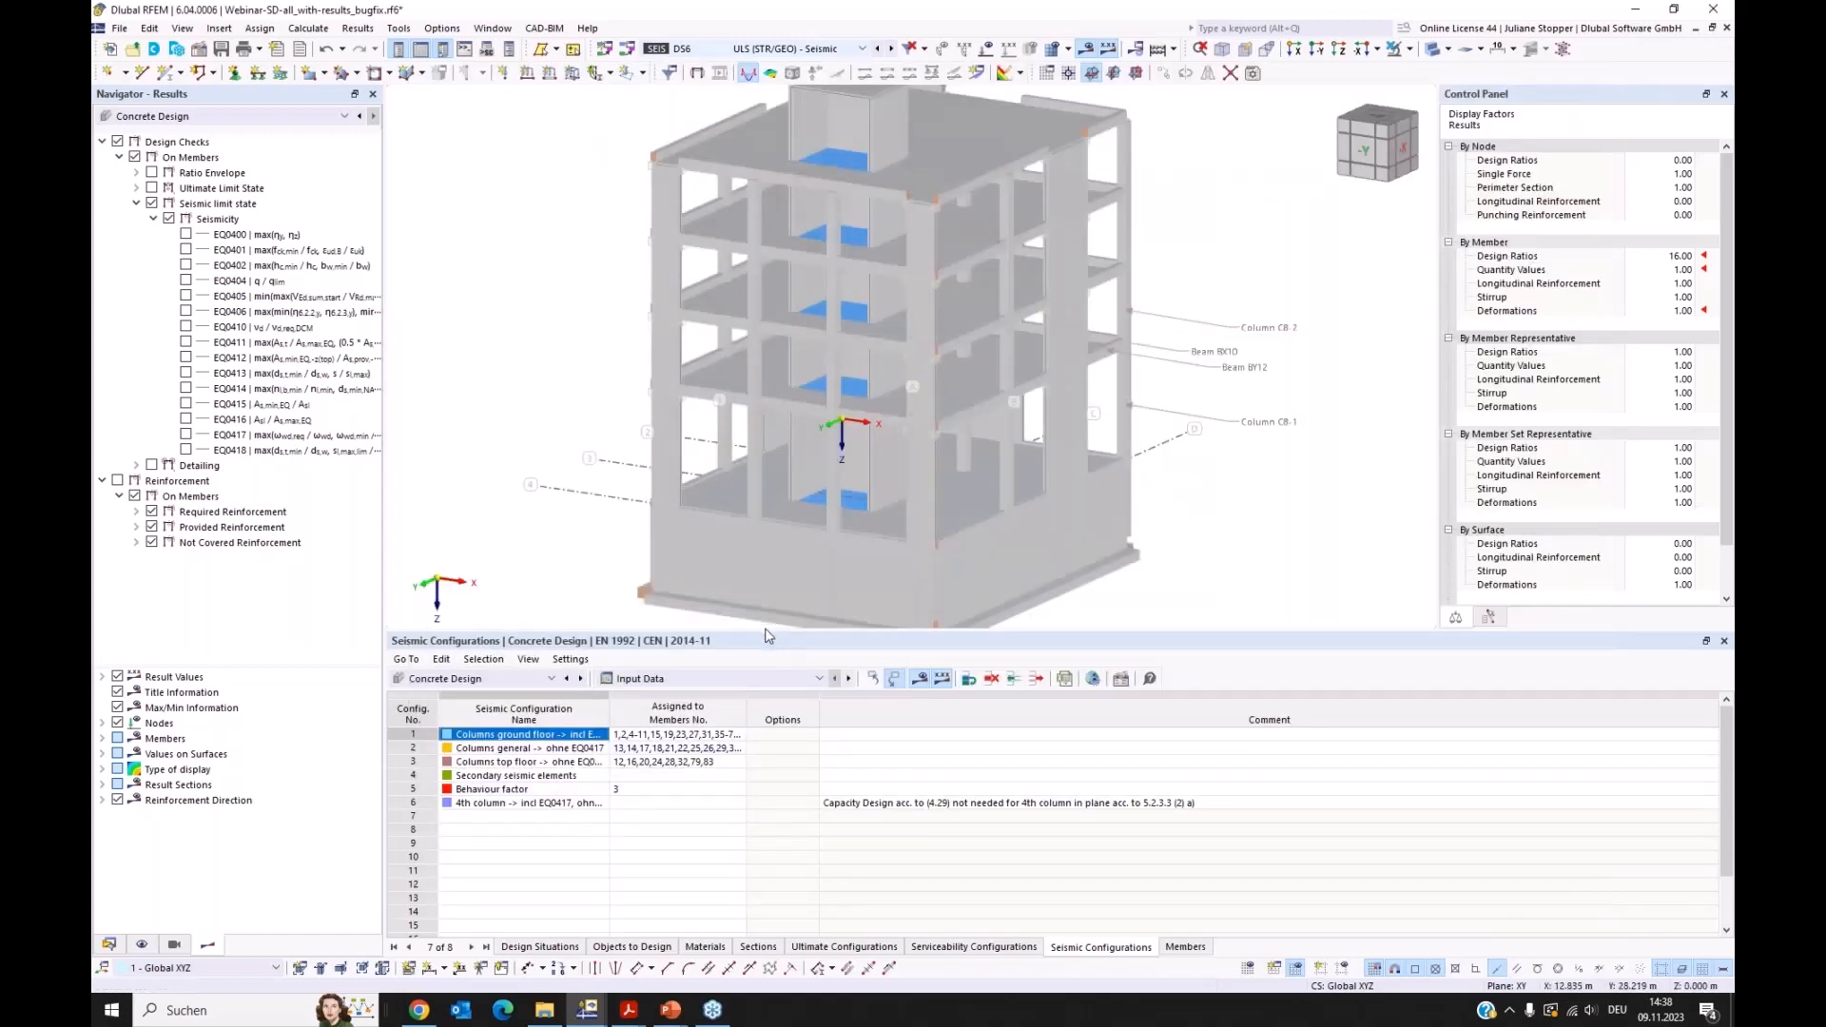
Step: Reduce the height of the seismic configurations table and widen its name column so the full configuration names can be read
left_click_drag(763, 630, 761, 653)
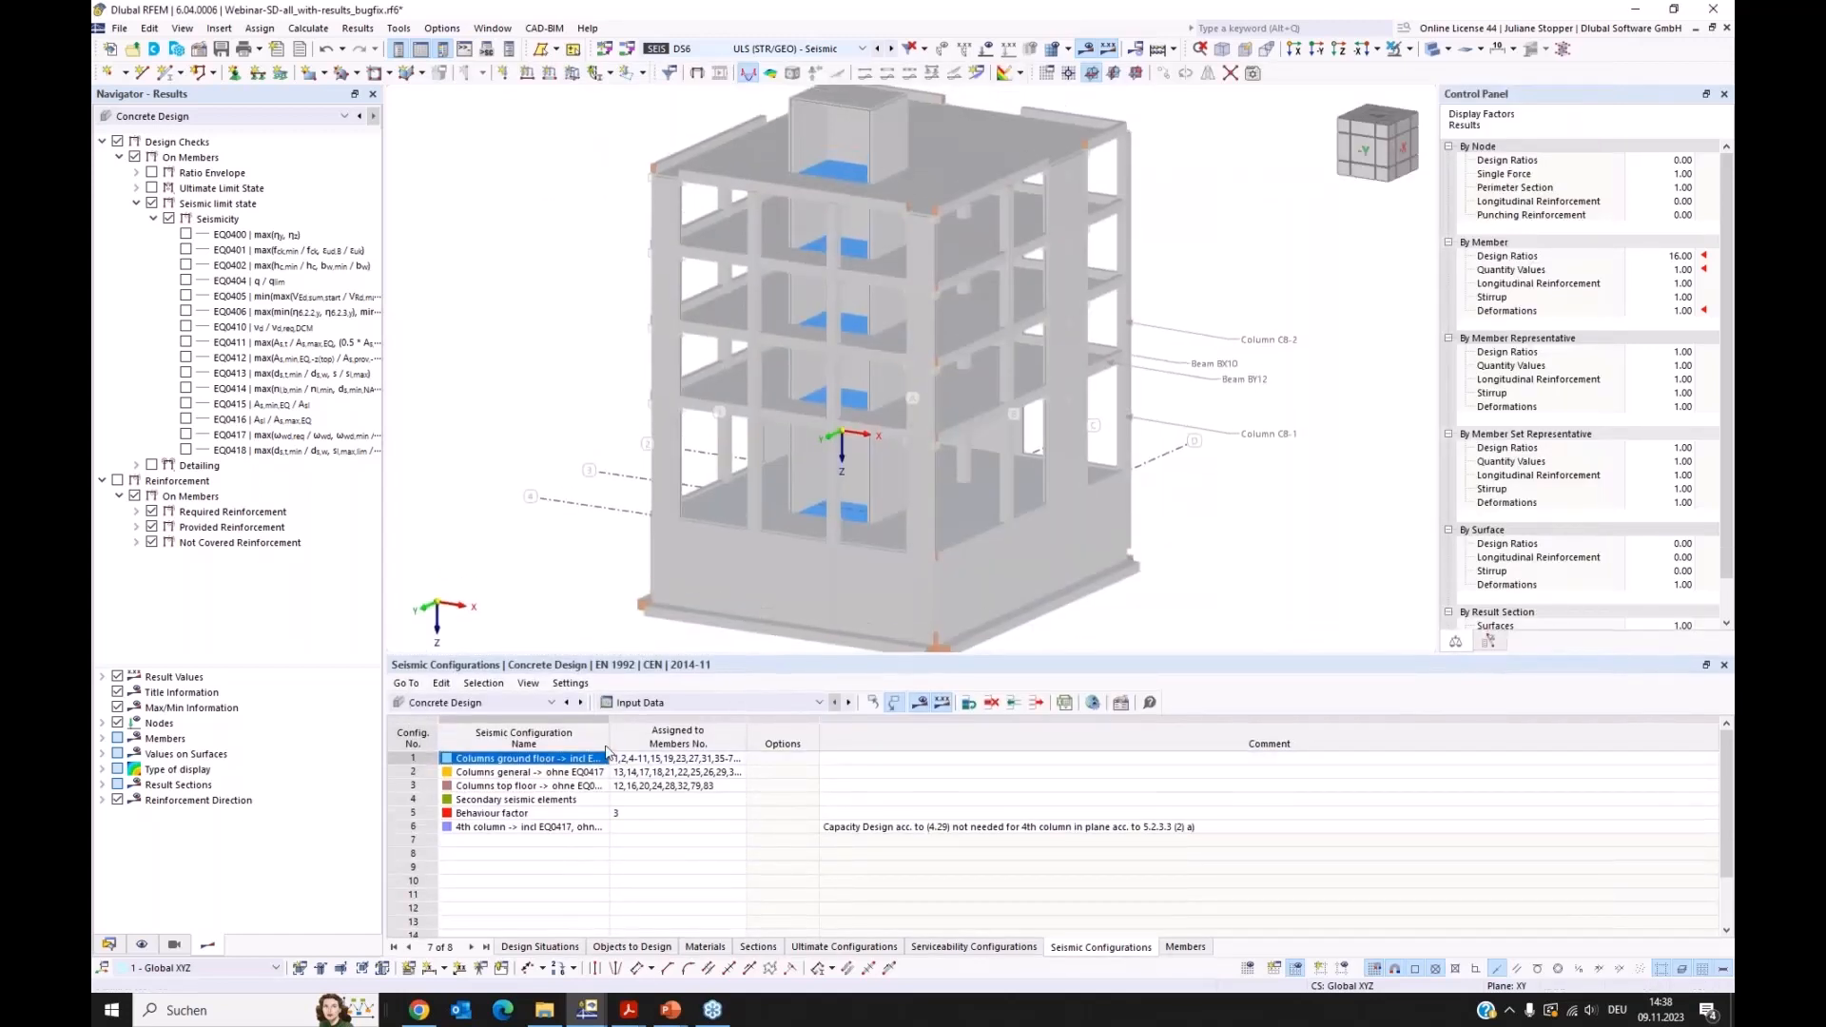
left_click_drag(606, 751, 756, 757)
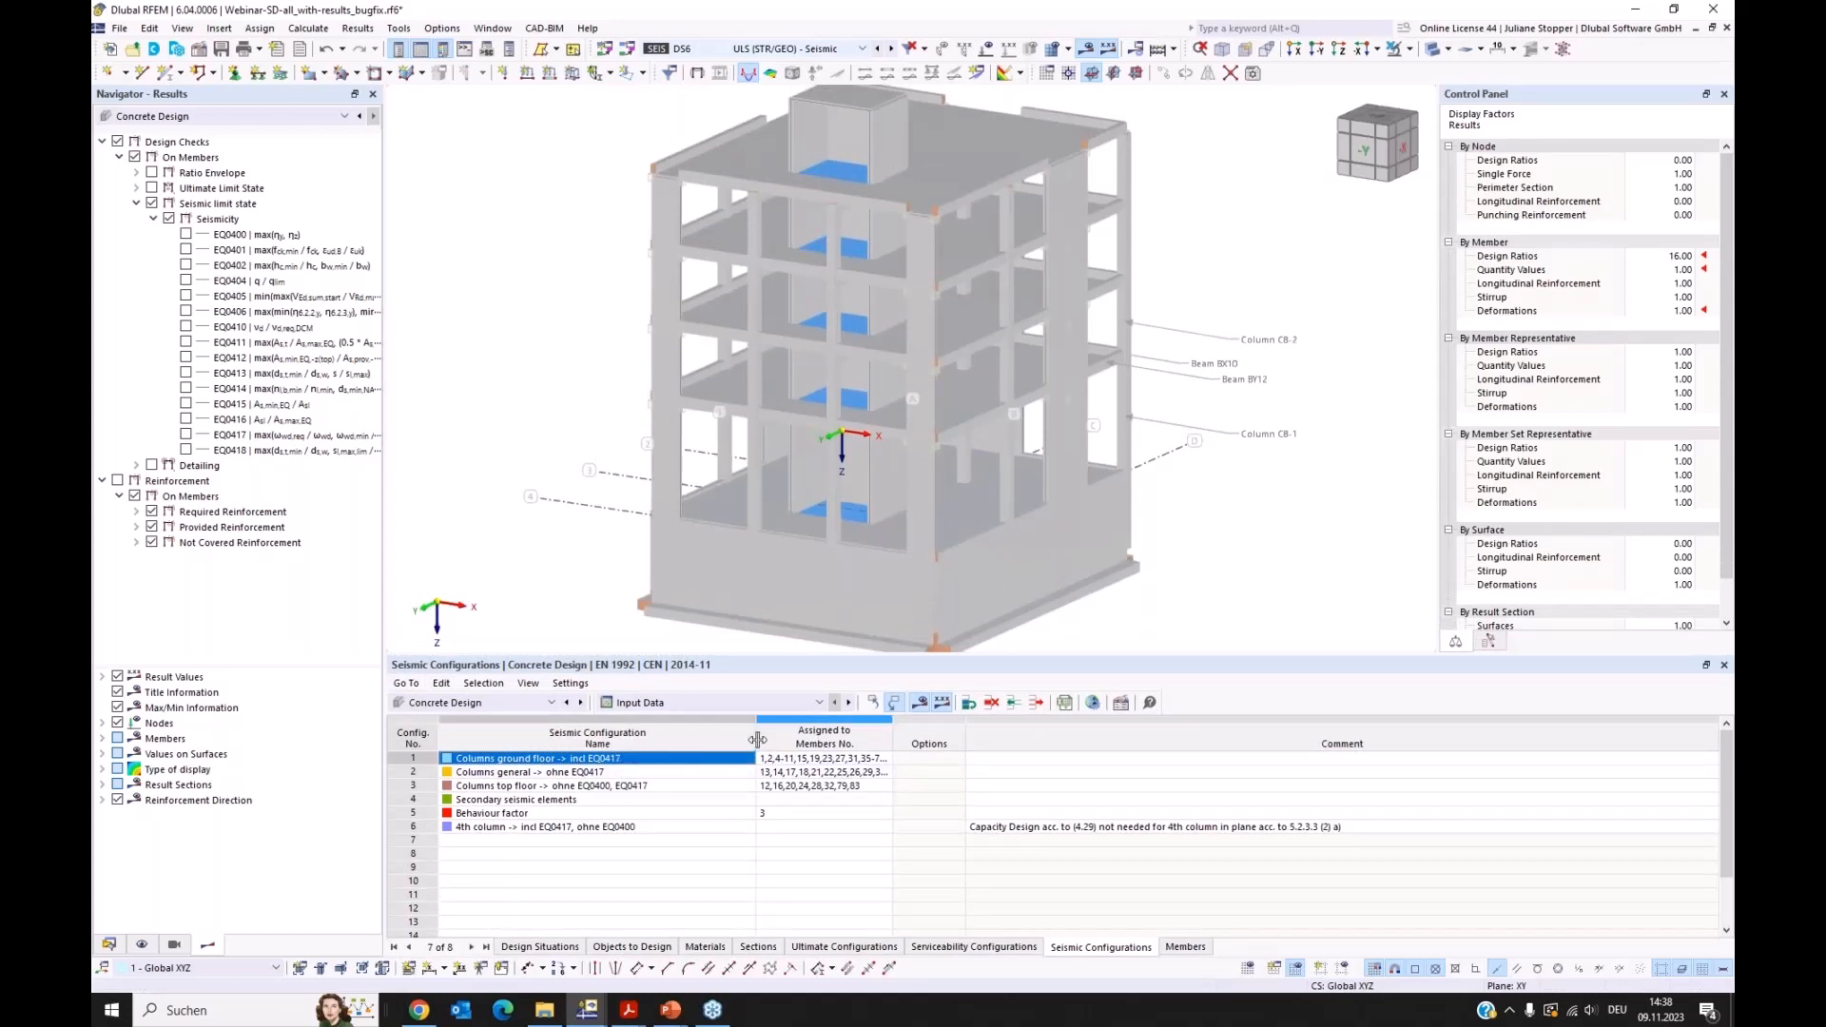
left_click_drag(757, 740, 734, 741)
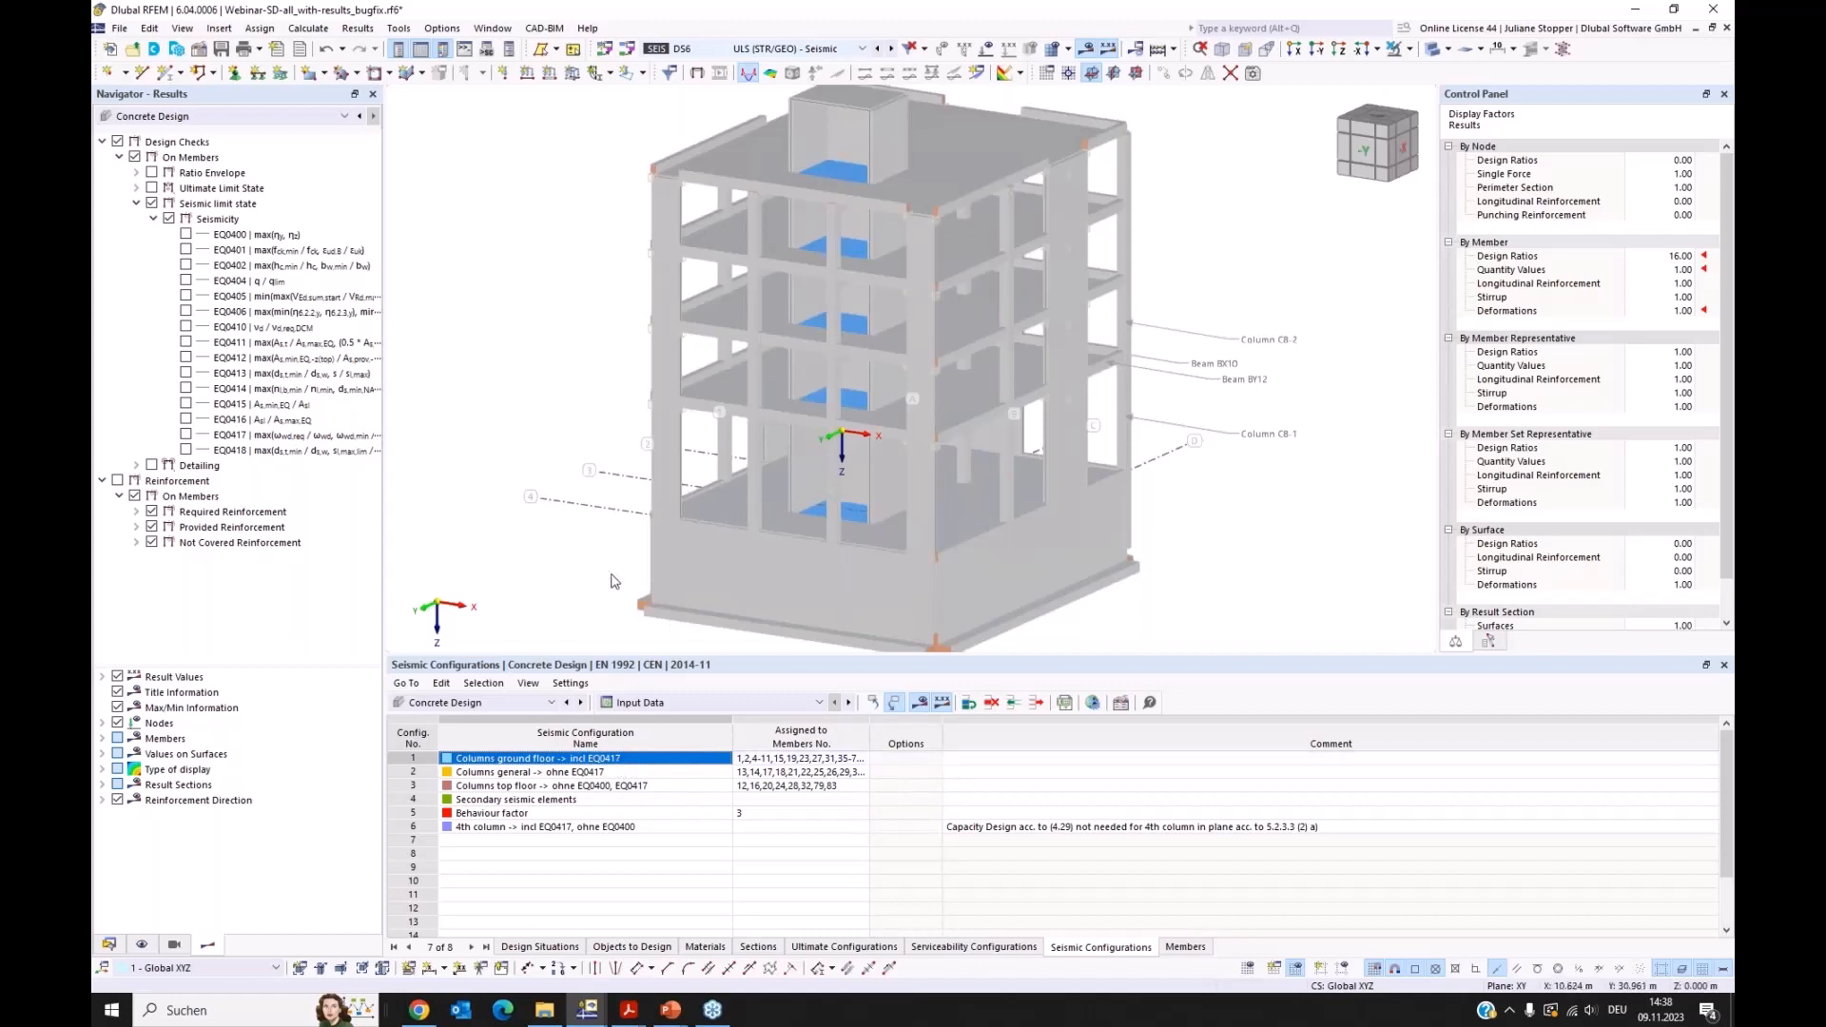
Step: Highlight EQ0400 in the top floor columns configuration name and the secondary seismic elements configuration while viewing the building's storeys
left_click(650, 793)
left_click(650, 793)
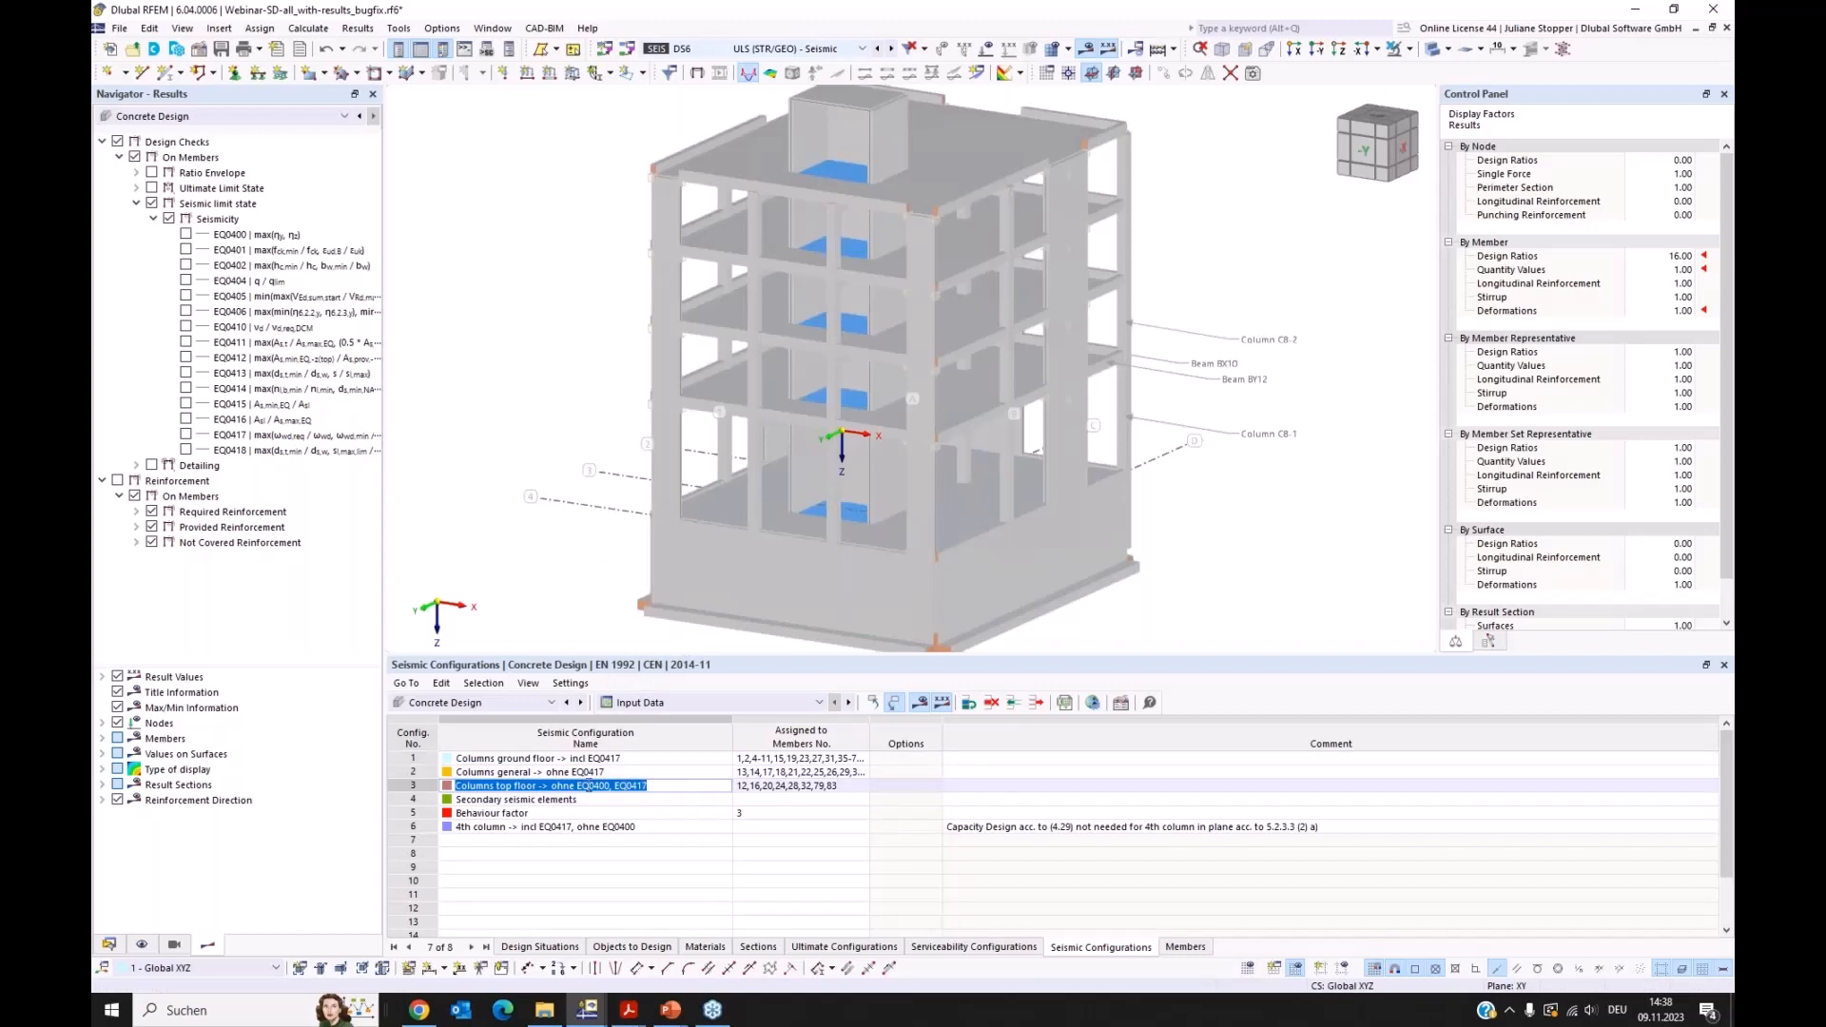
left_click_drag(609, 788, 583, 790)
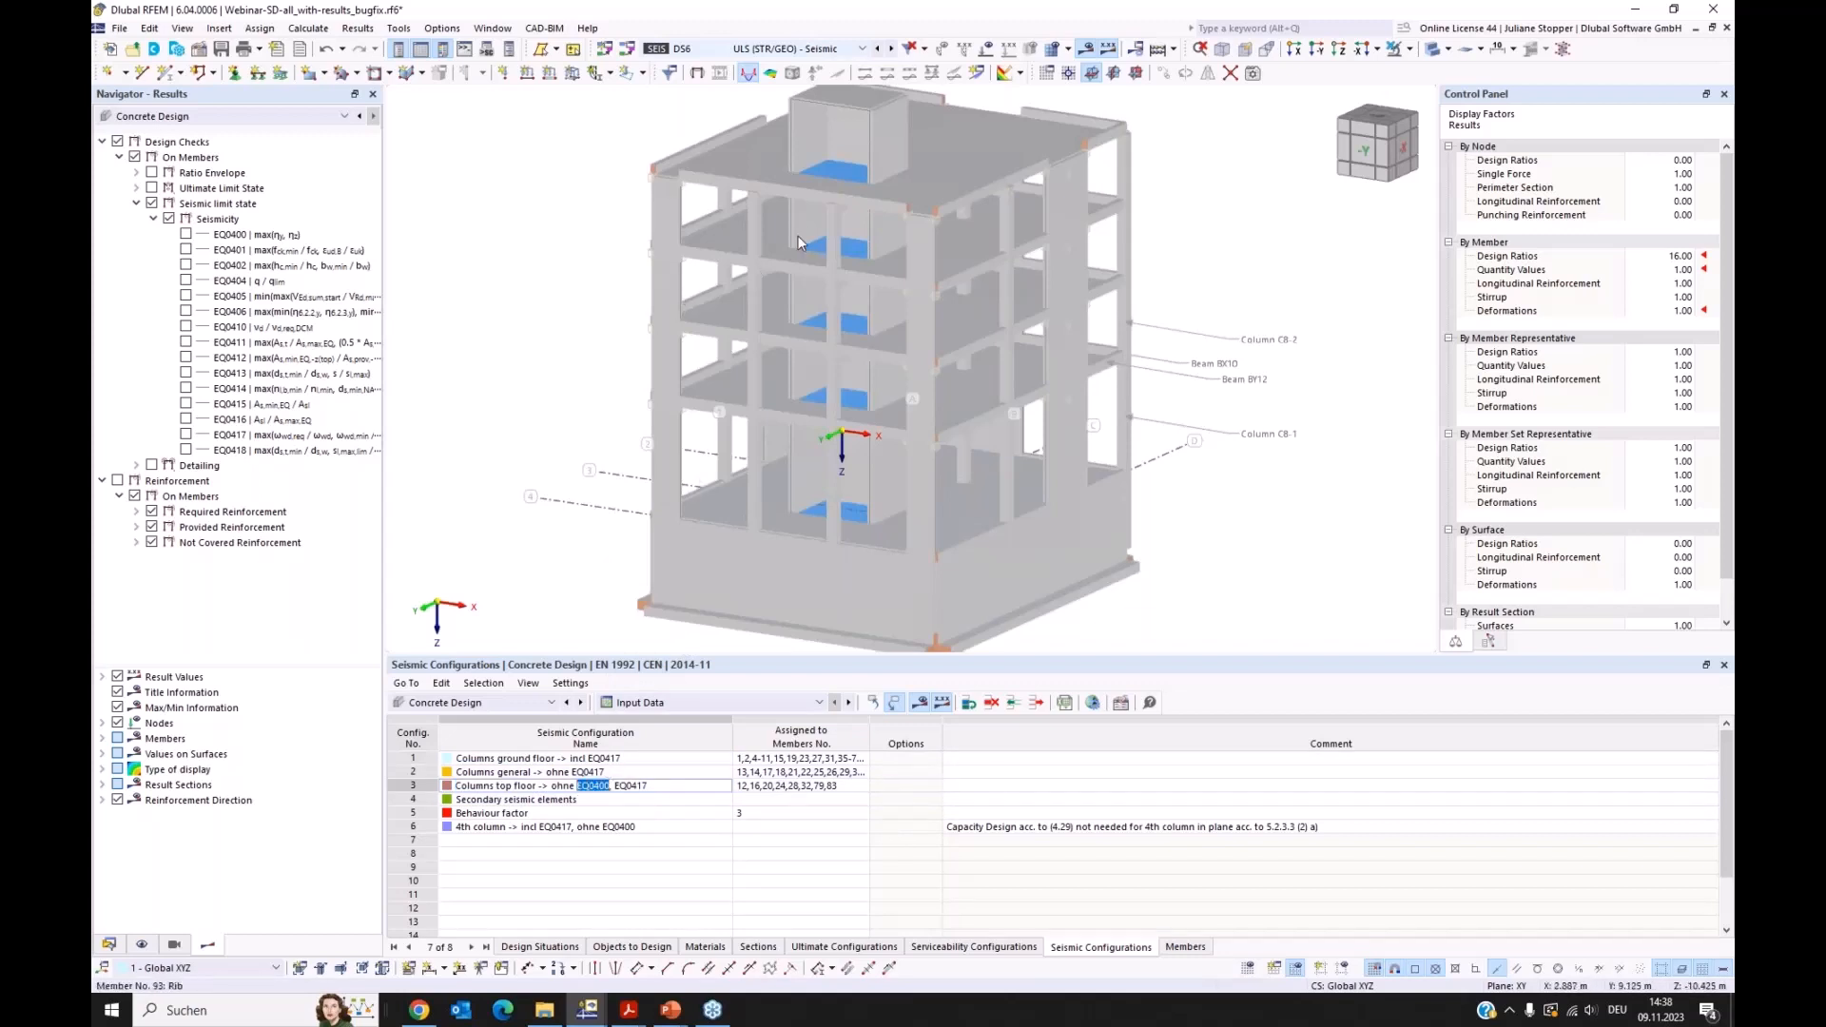
middle_click_drag(828, 506, 857, 415, "ctrl")
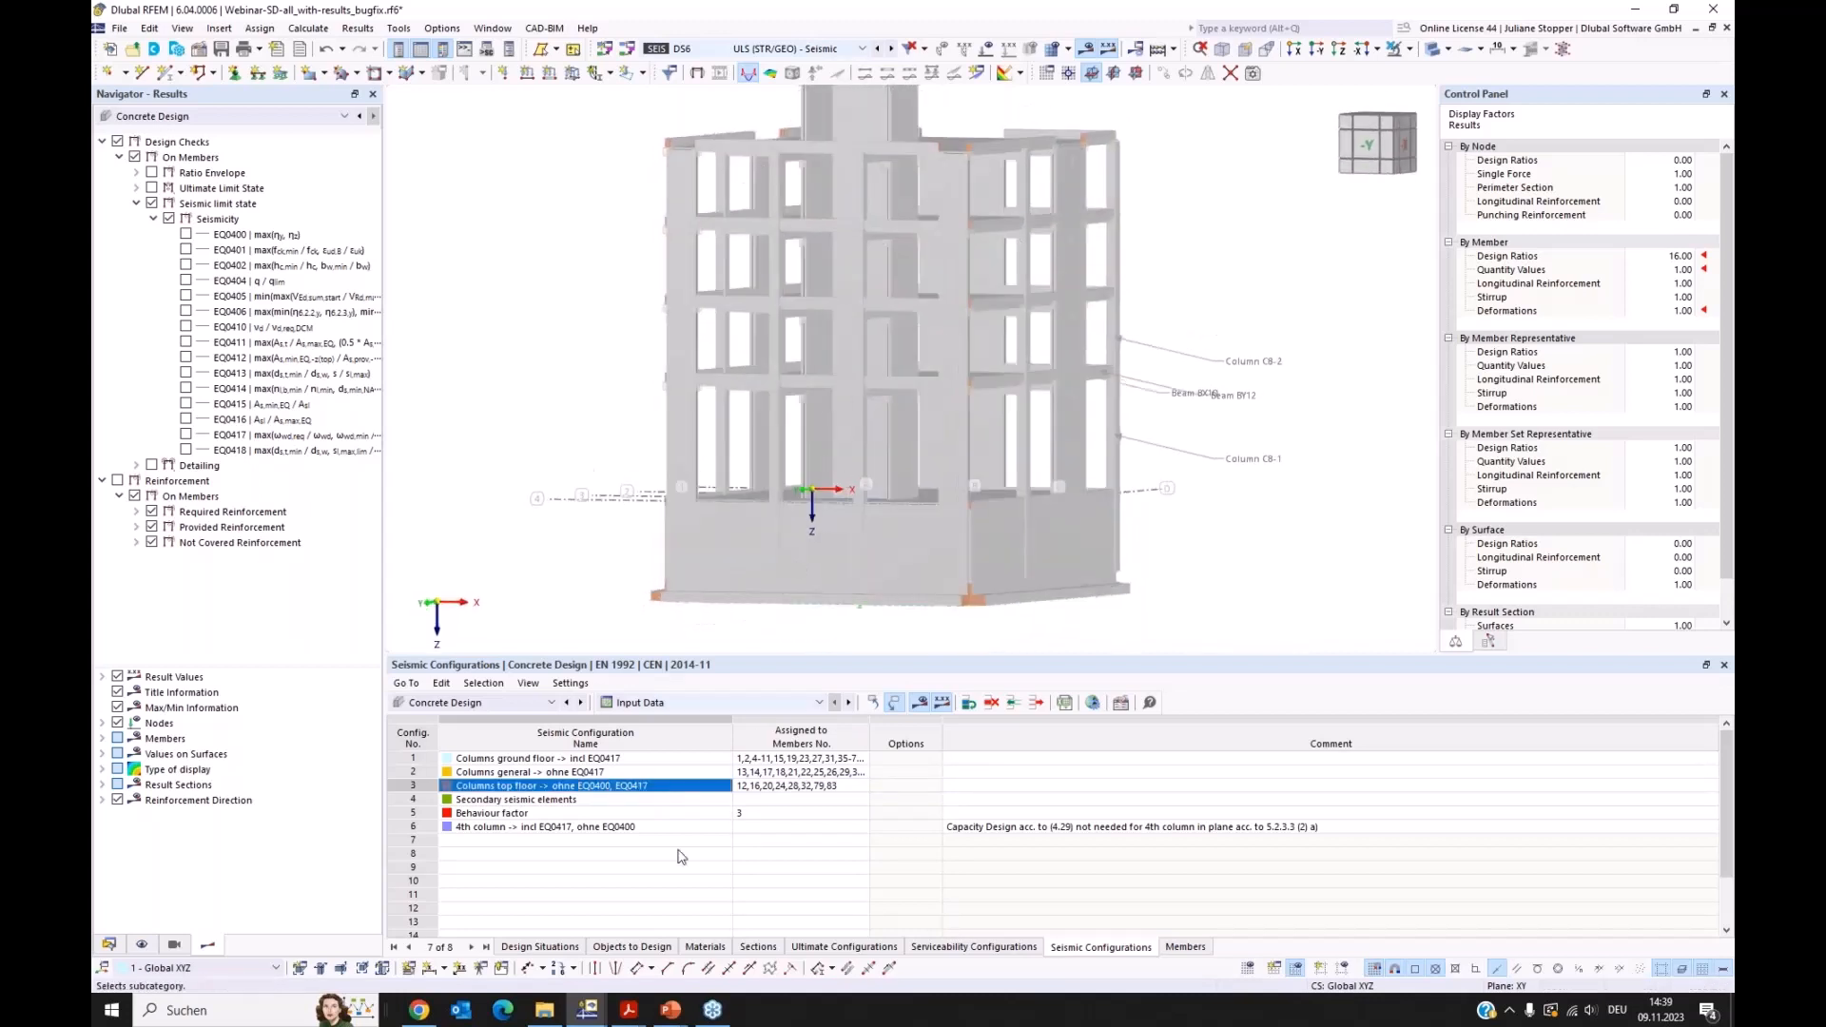
double_click(551, 802)
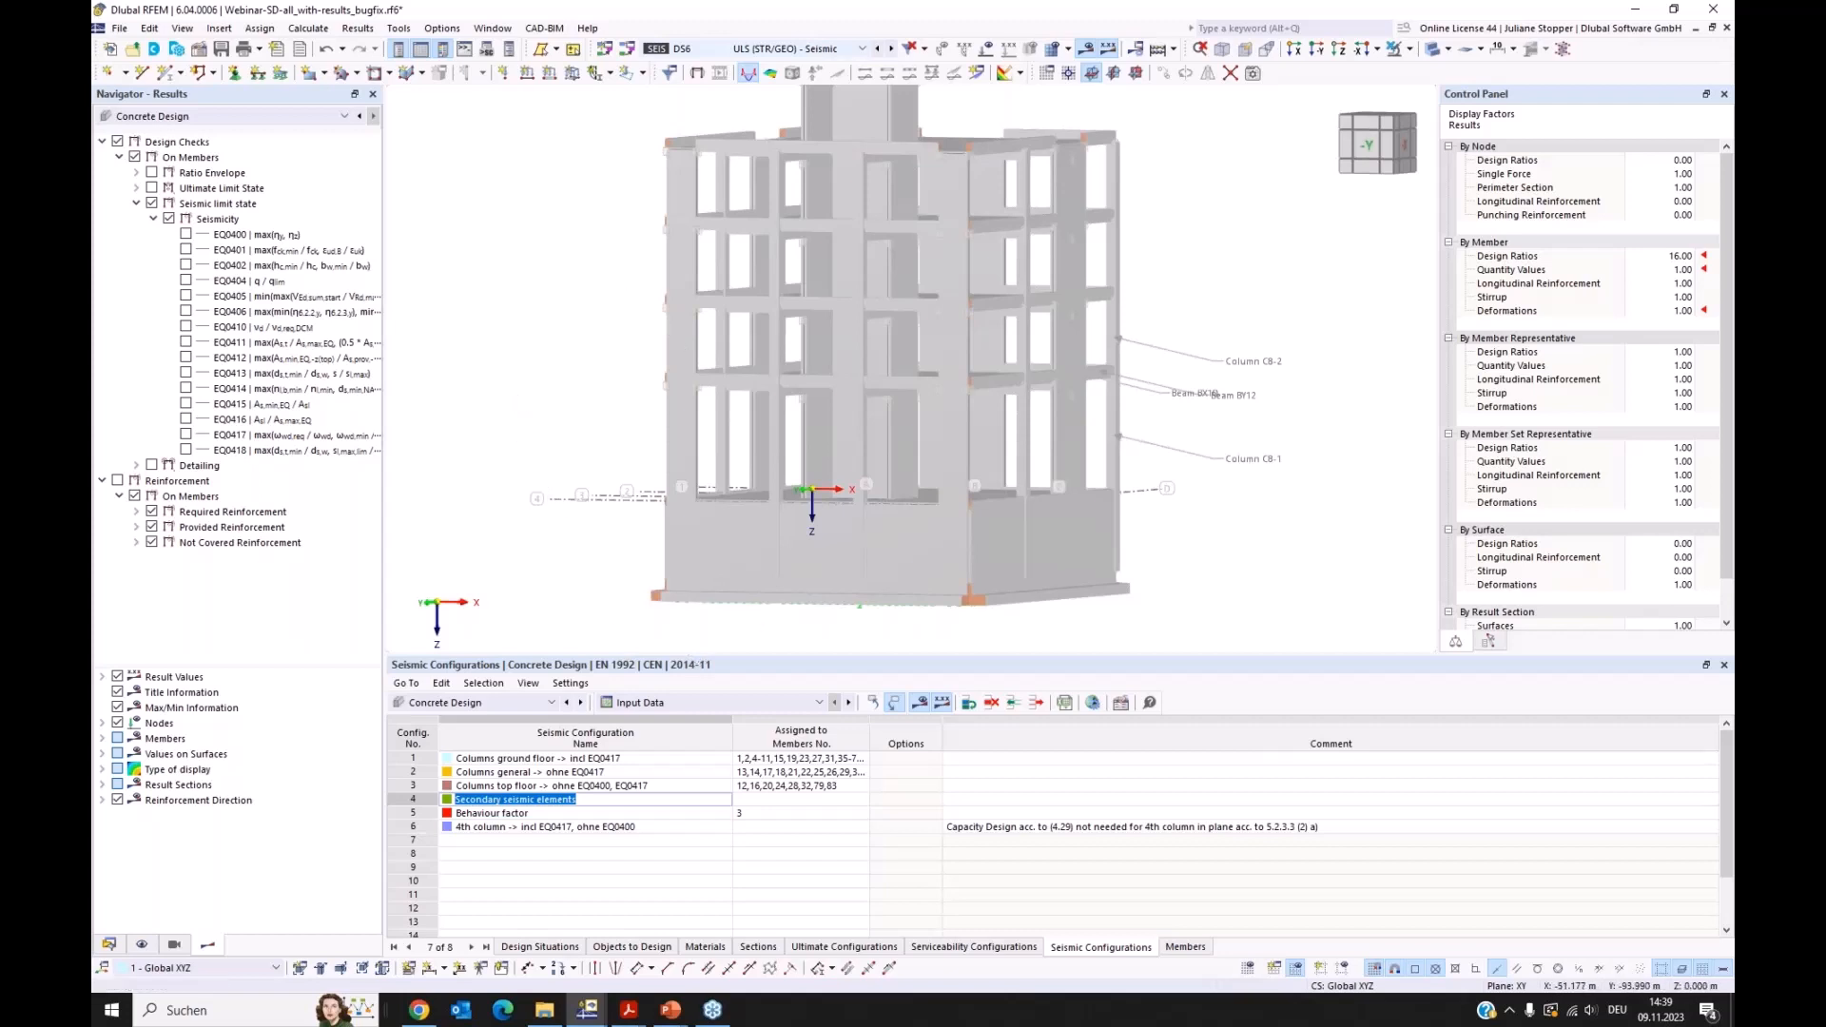
middle_click_drag(508, 408, 497, 460, "ctrl")
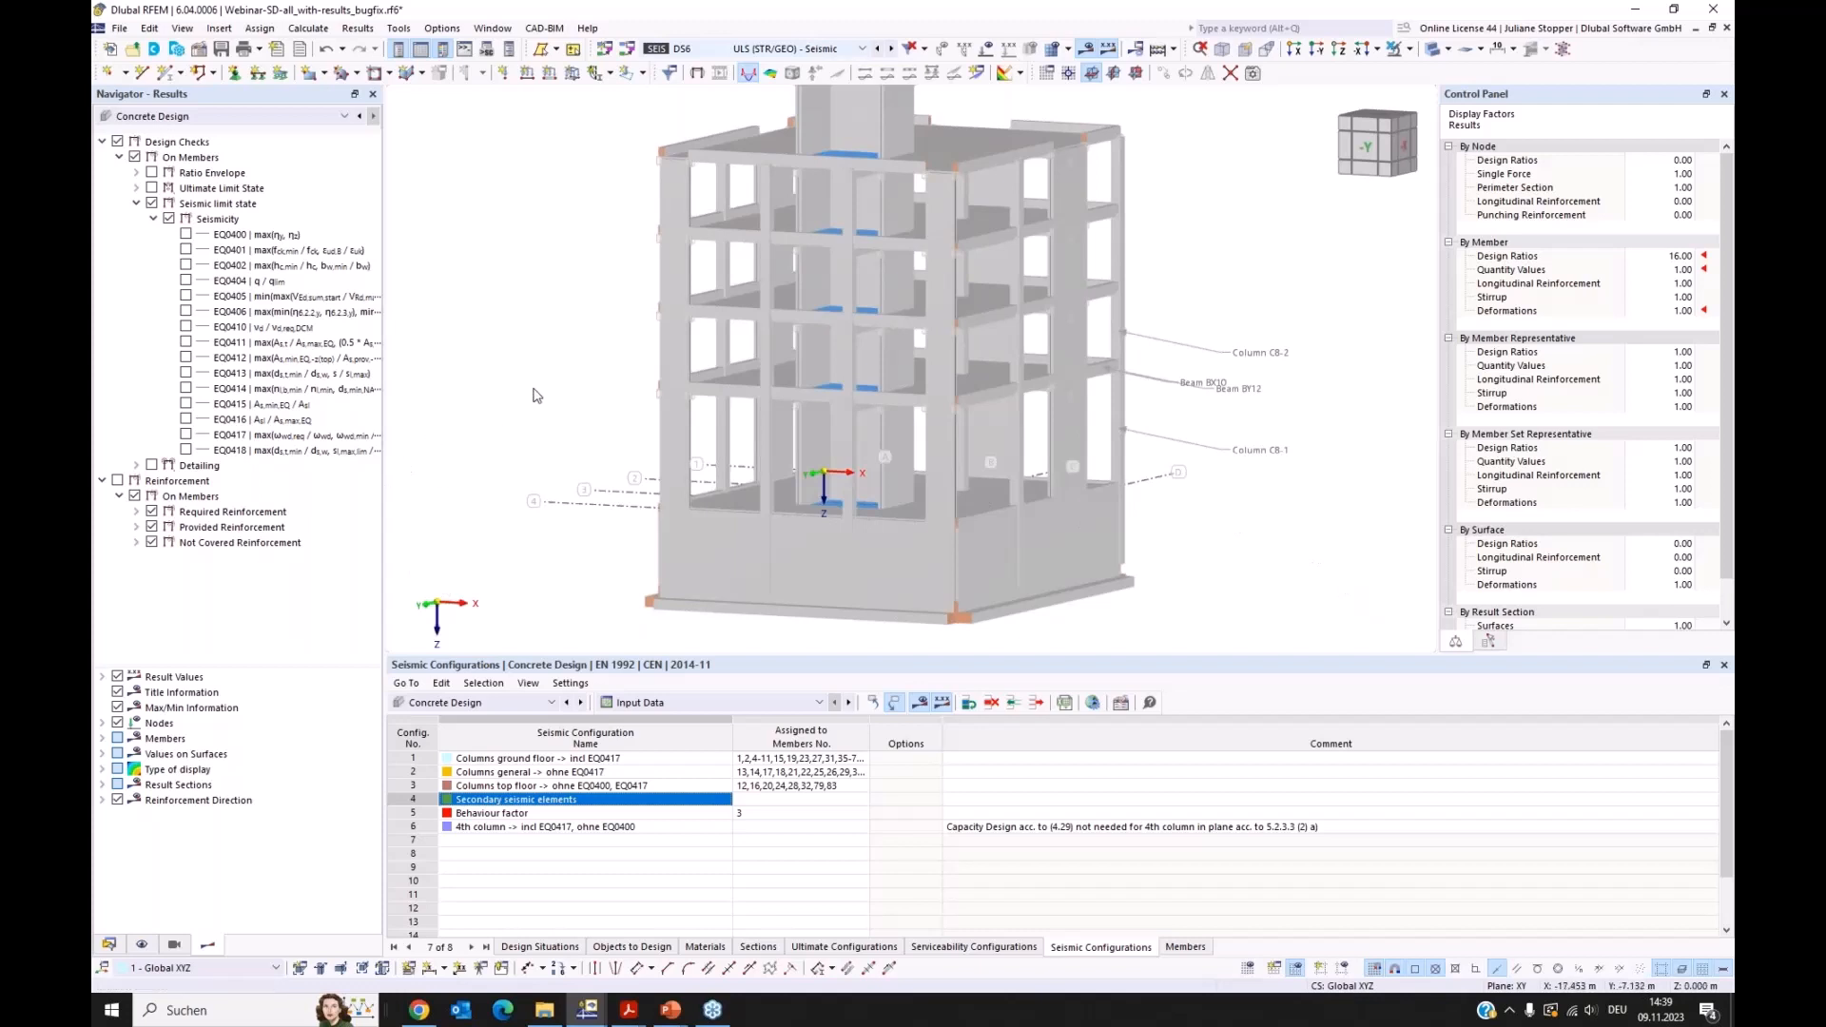
Step: Display the EQ0400 design check ratios on the members and switch the model display to wireframe
left_click(185, 234)
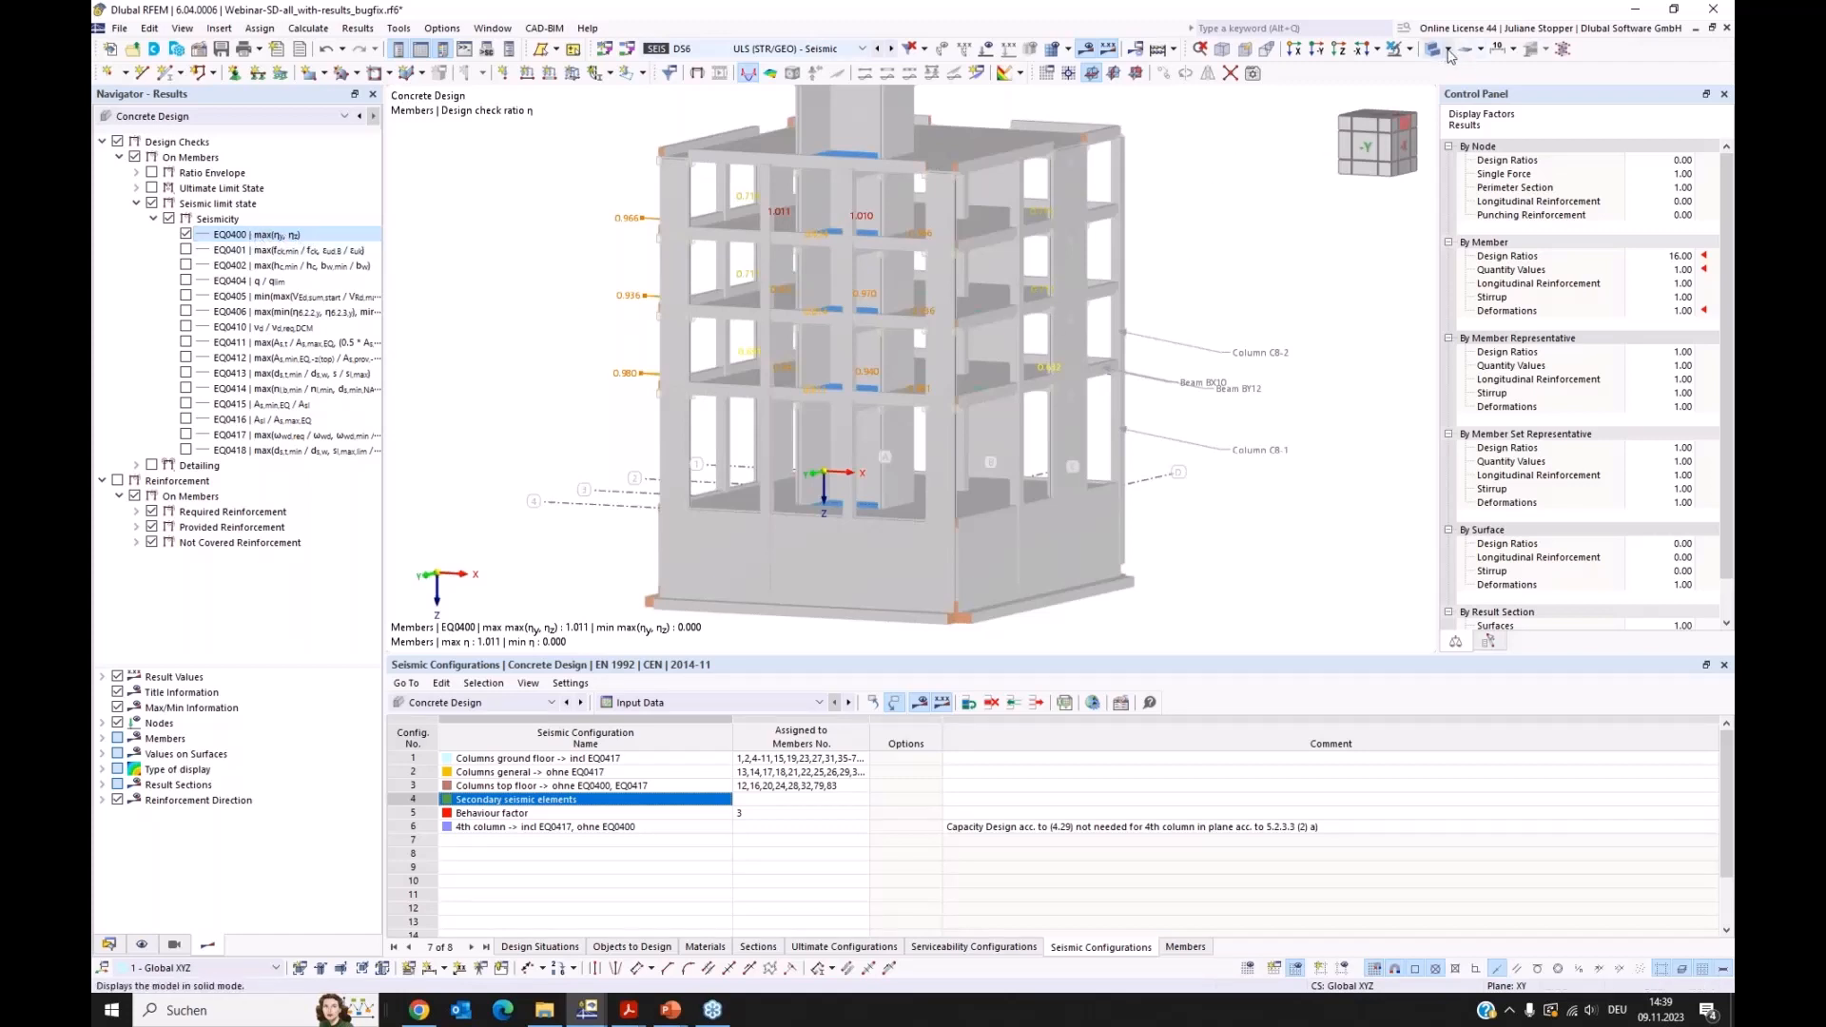
left_click(1450, 56)
left_click(1437, 76)
left_click(1435, 52)
left_click(1449, 51)
left_click(1489, 110)
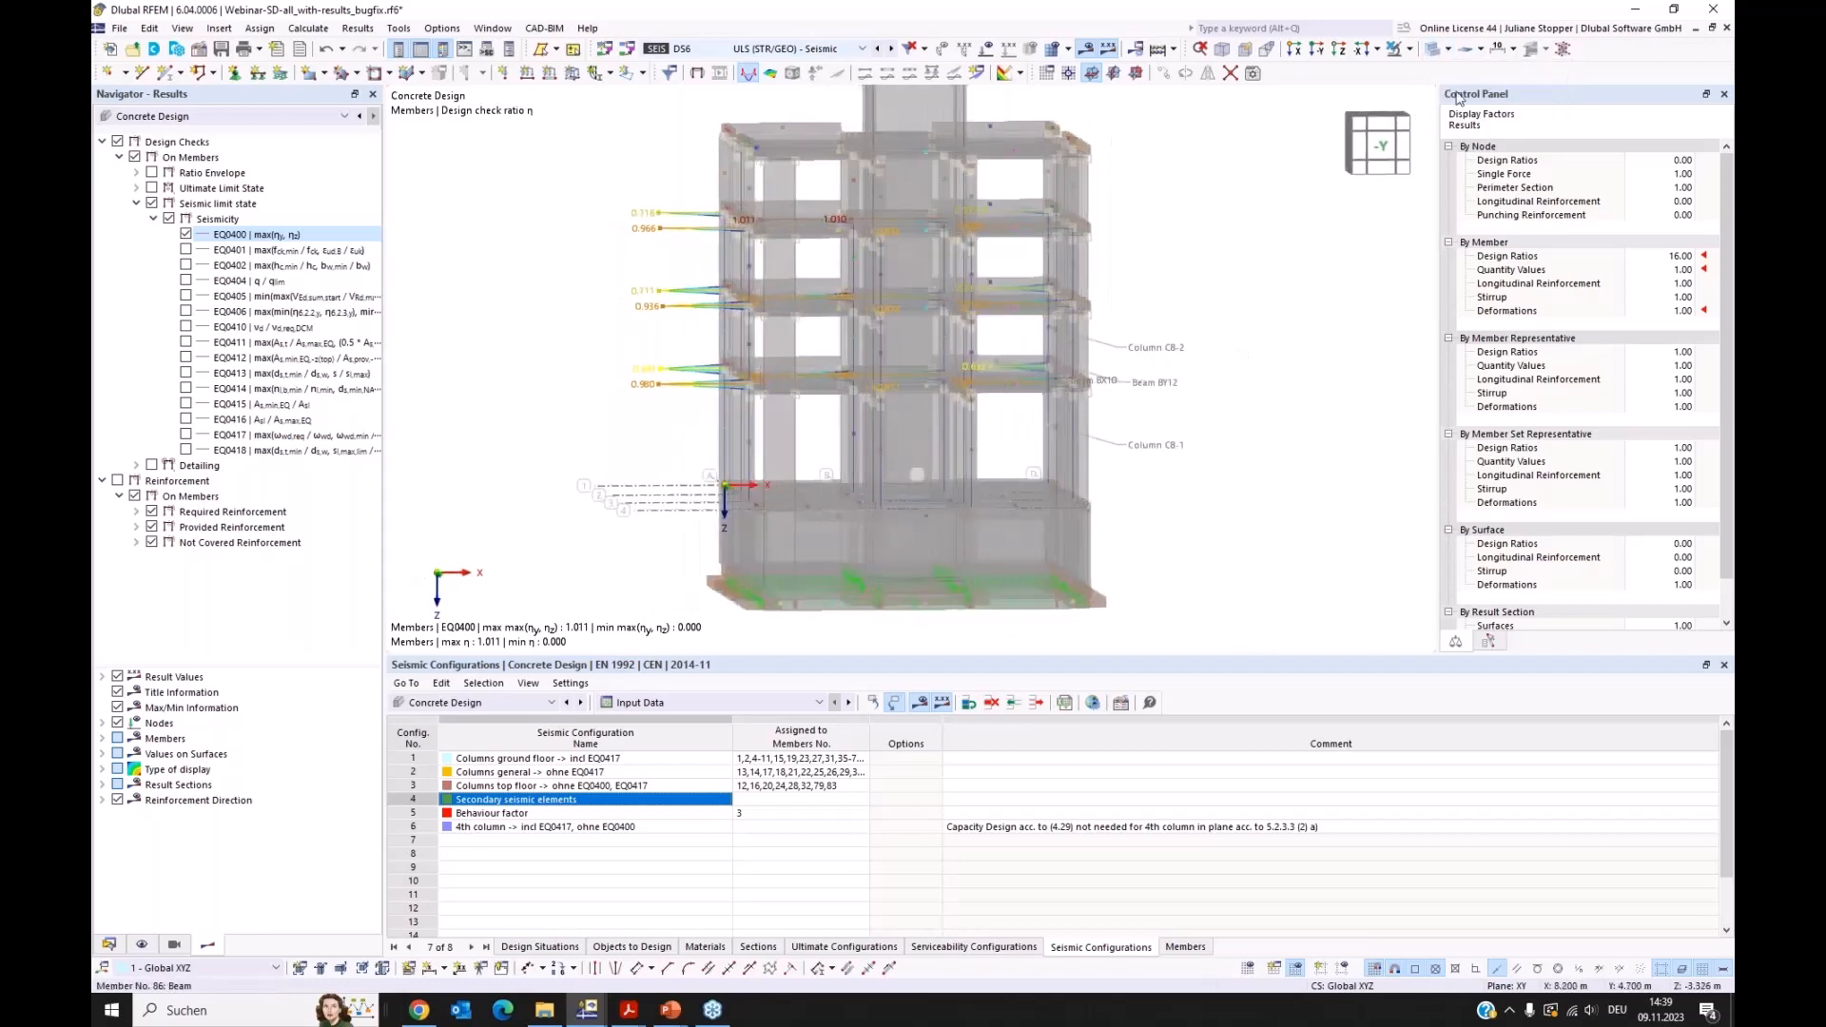
scroll(809, 307, "up", 3)
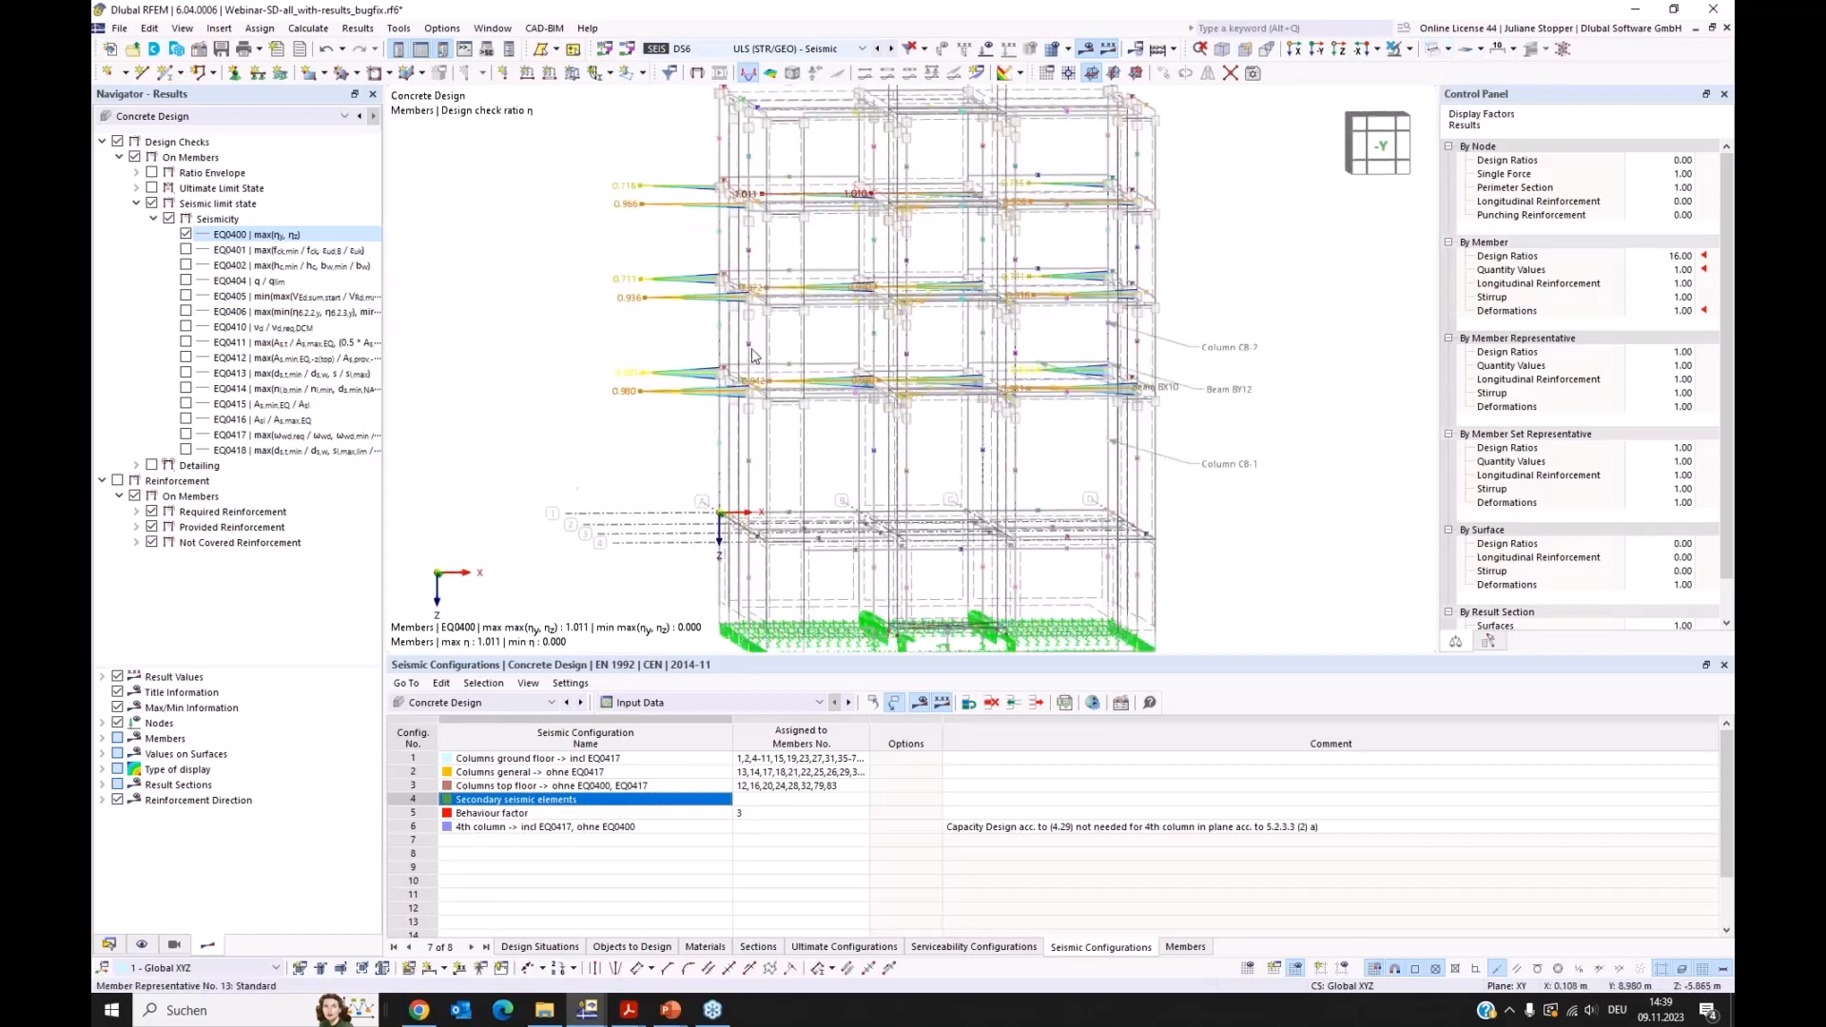
middle_click_drag(808, 307, 846, 387, "ctrl")
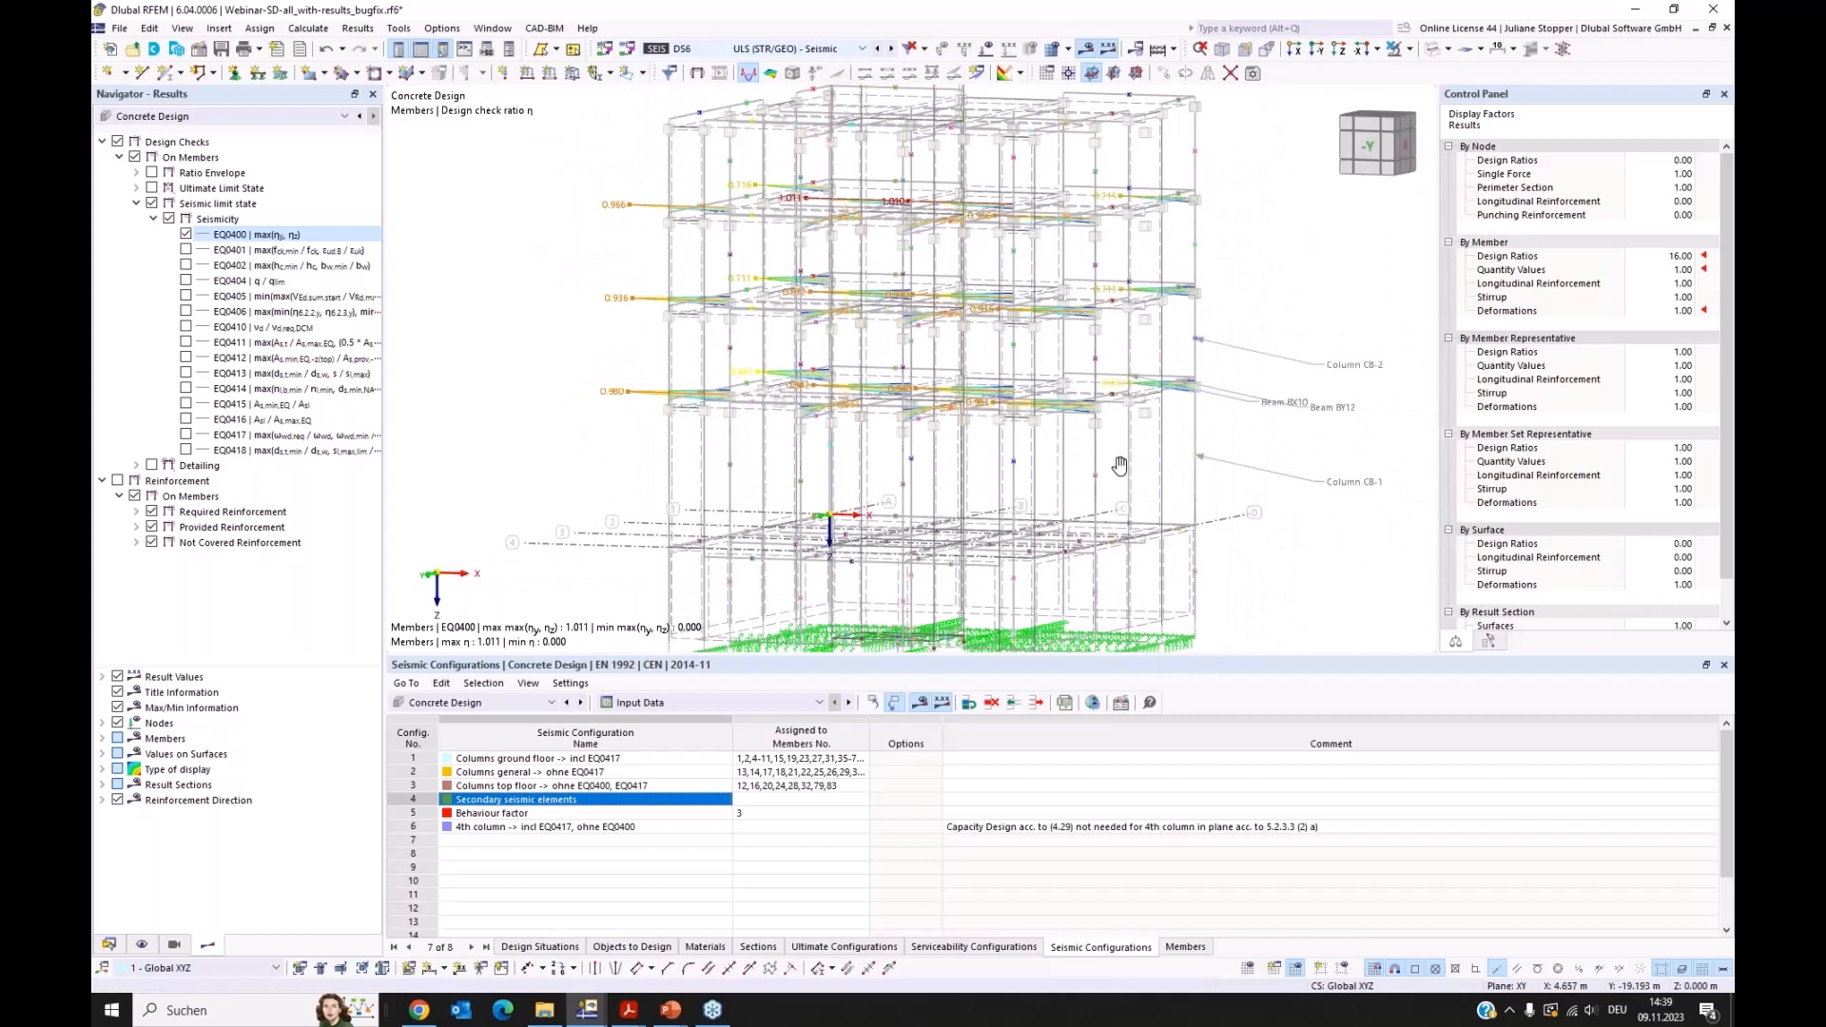
mouse_move(1120, 465)
middle_mouse_down("ctrl")
mouse_move(1174, 500)
mouse_move(1096, 451)
middle_mouse_up("ctrl")
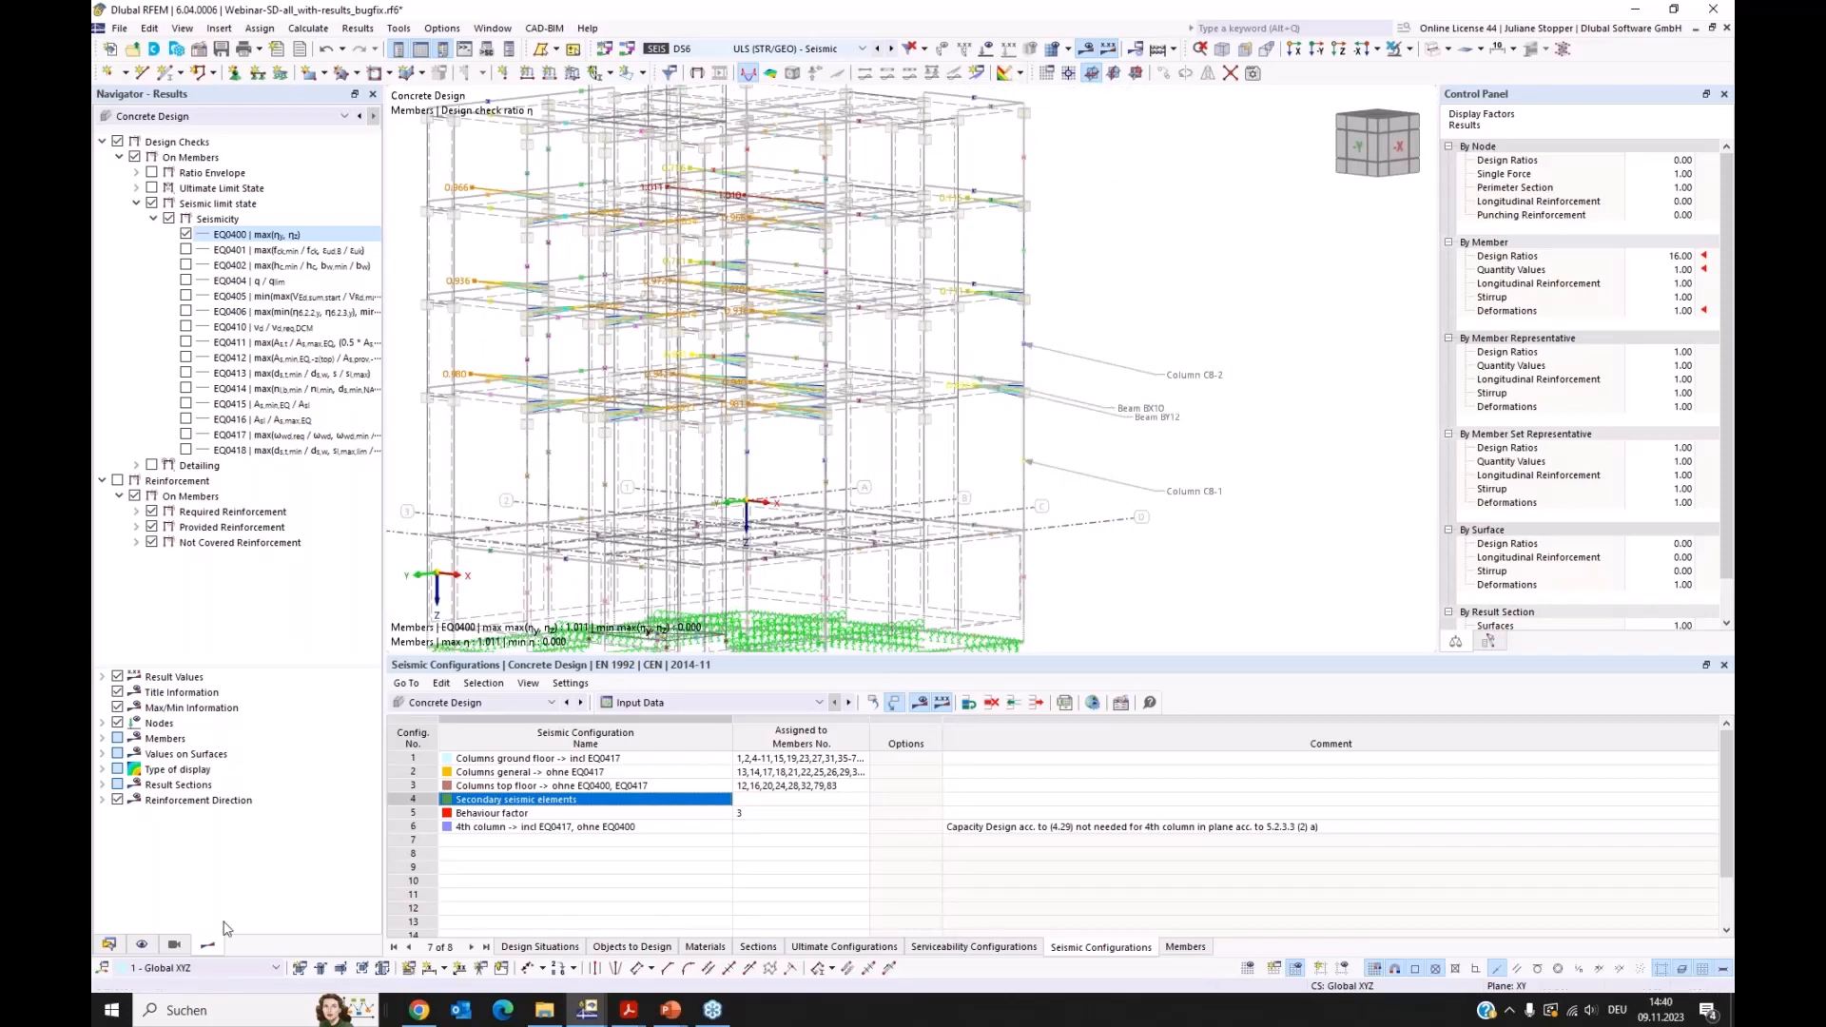
Step: Isolate the members of object selection OS2 - BX10, BY12, C8-1, C8-2 and switch the model back to solid display
left_click(109, 944)
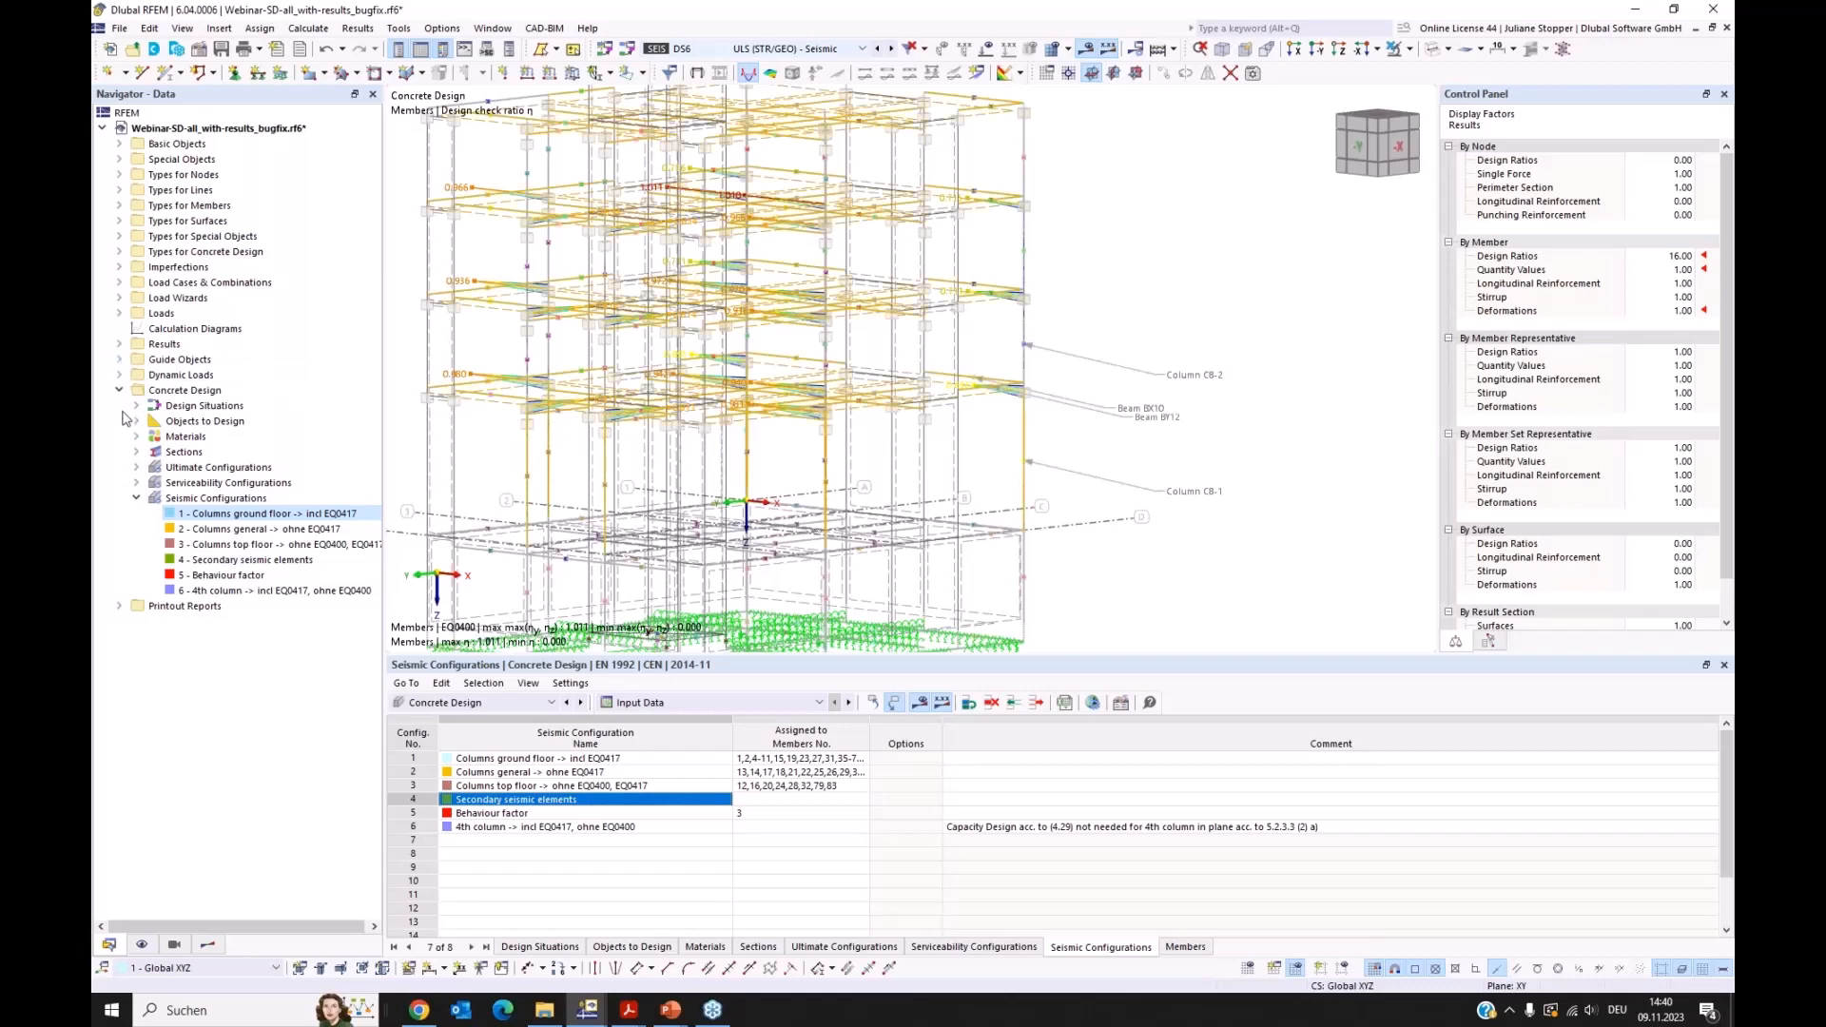
left_click(119, 360)
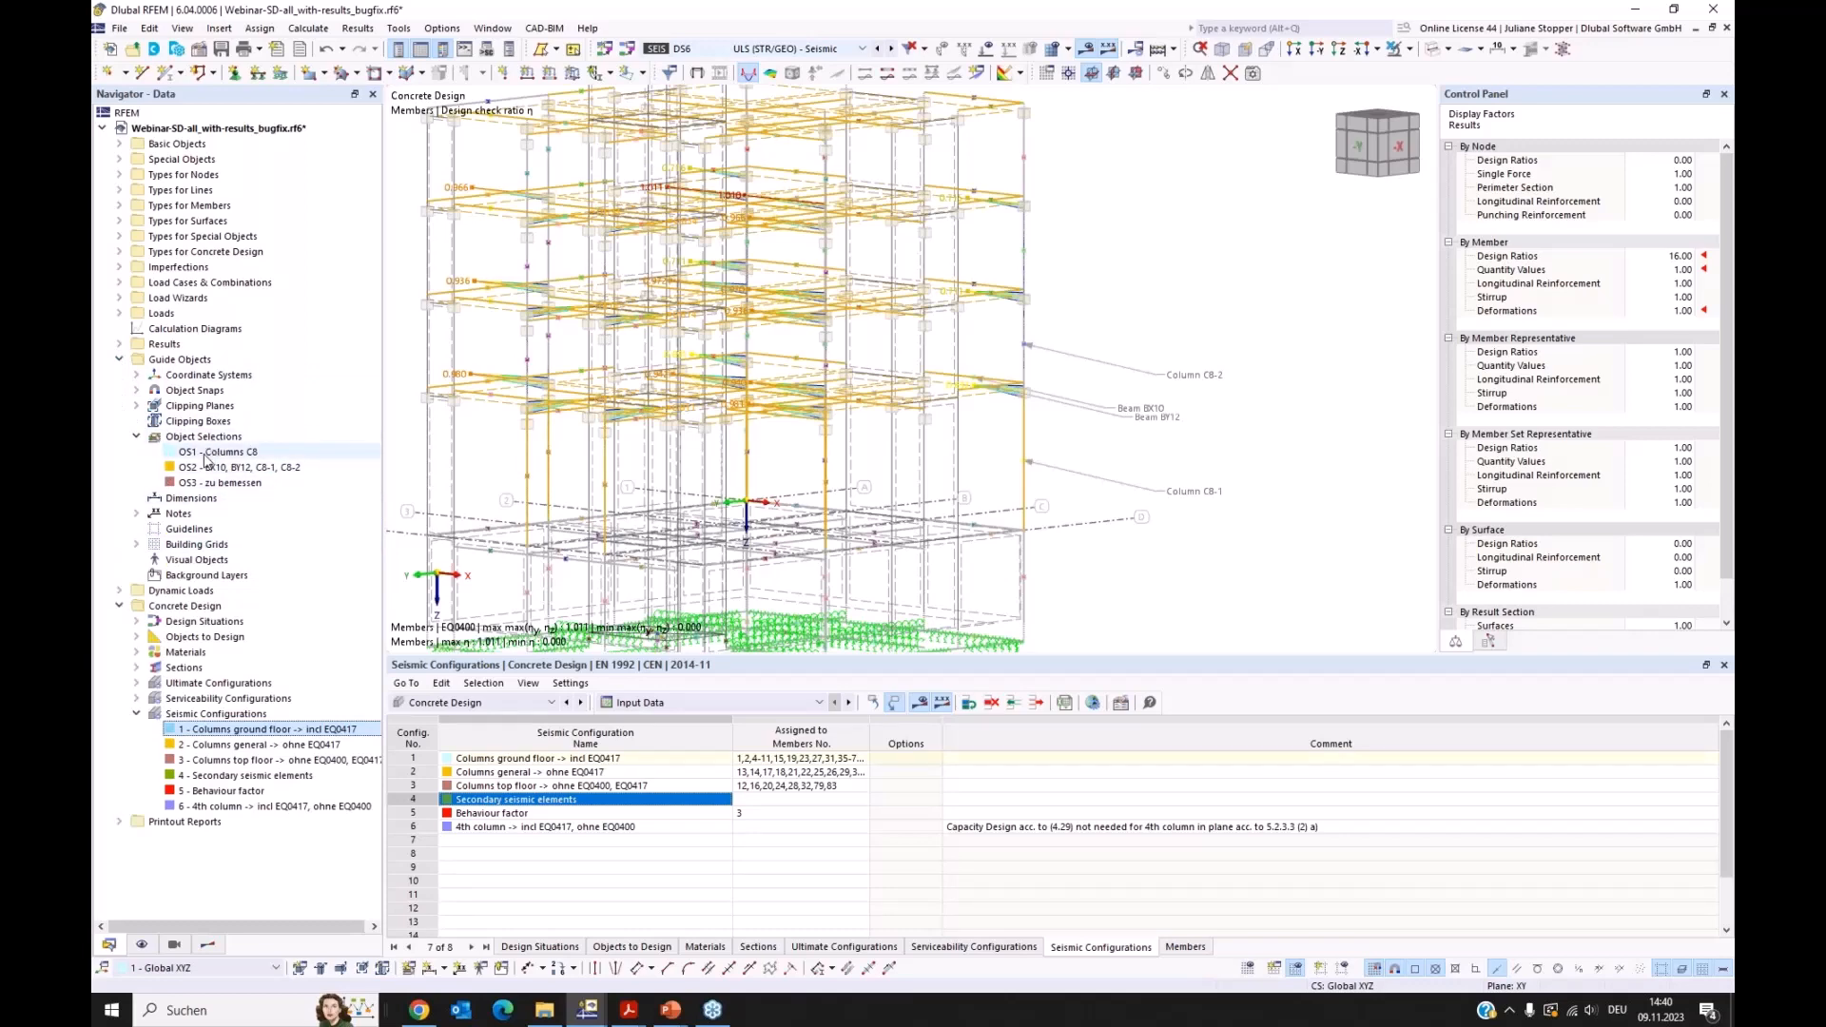
left_click(230, 468)
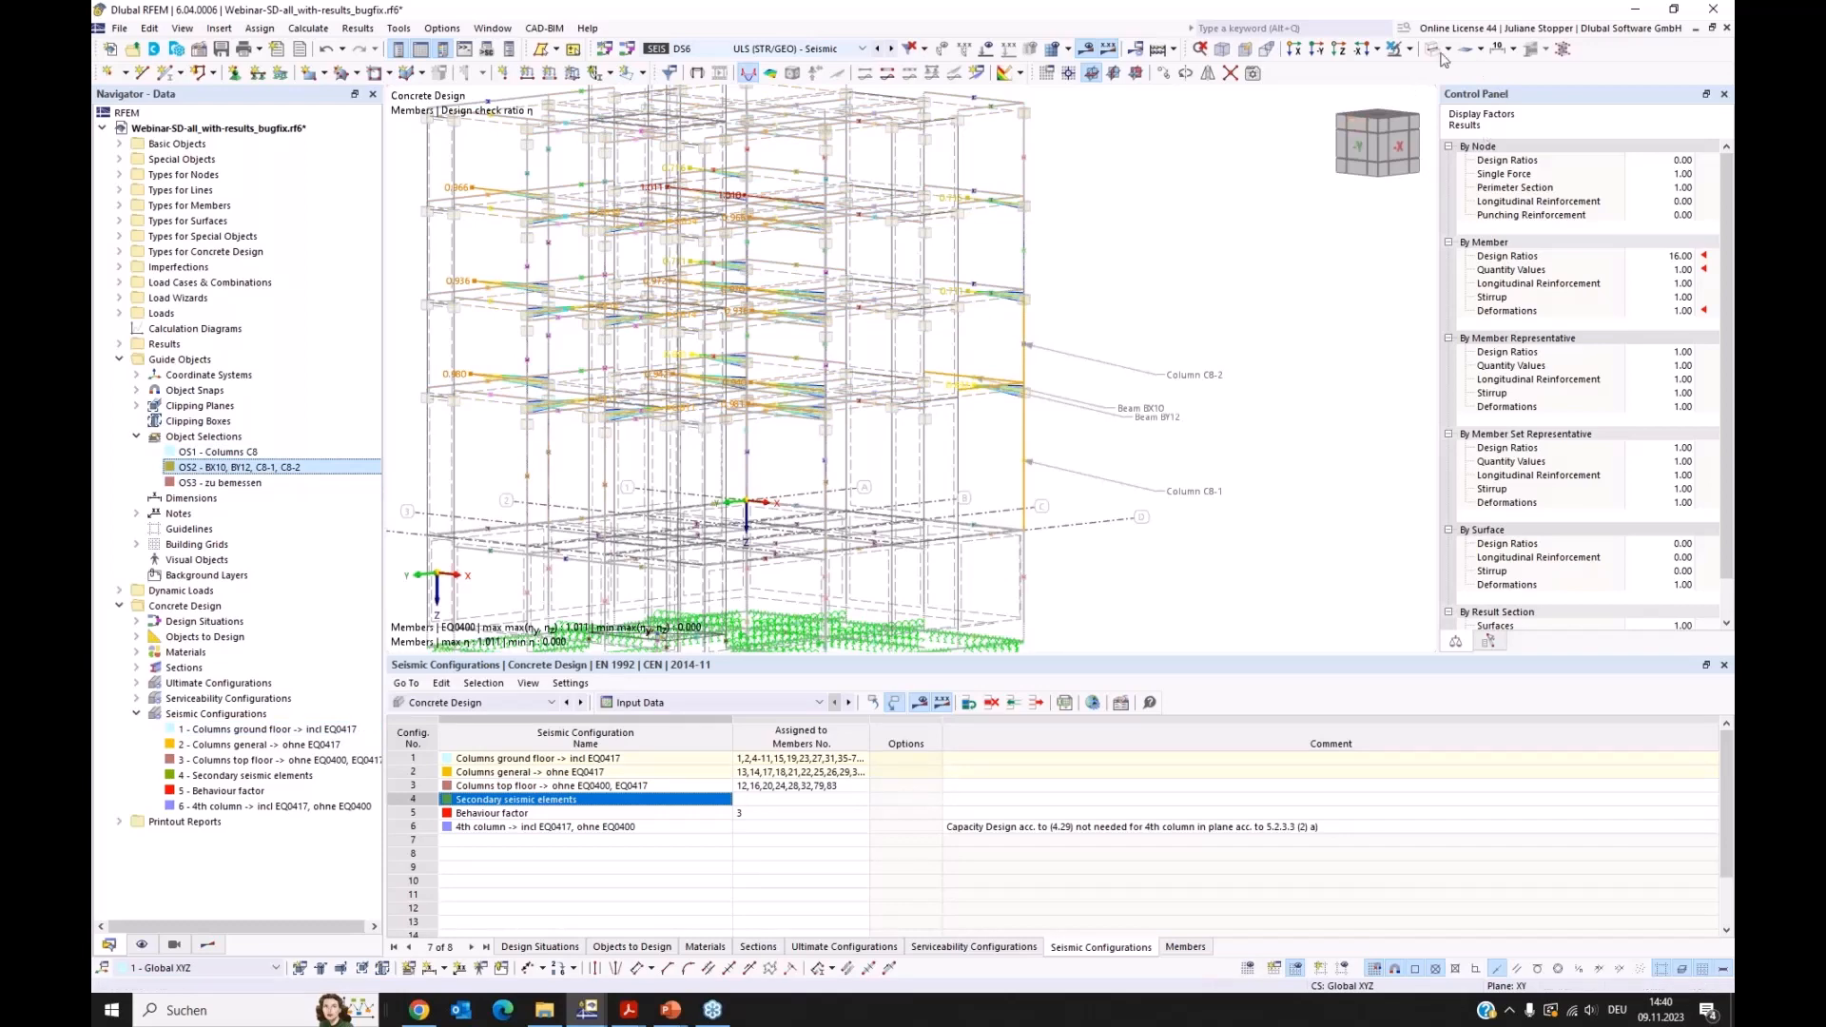
left_click(1396, 52)
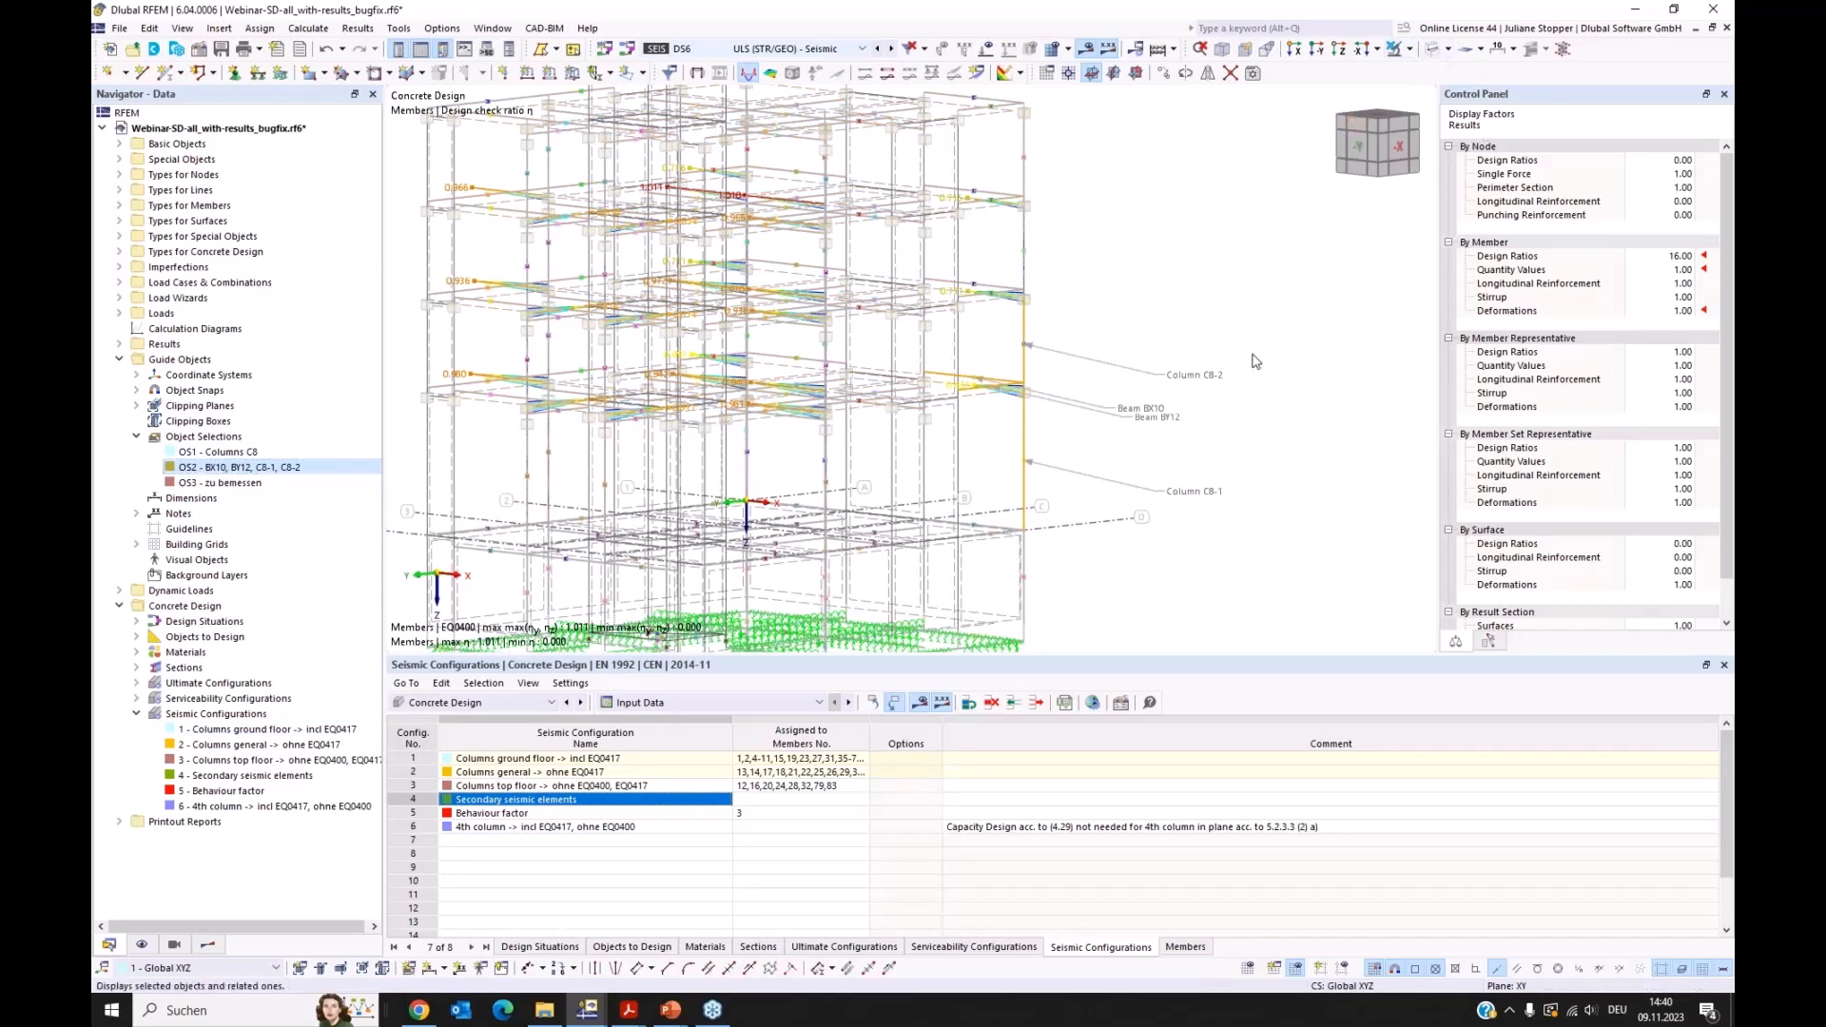
left_click(1433, 49)
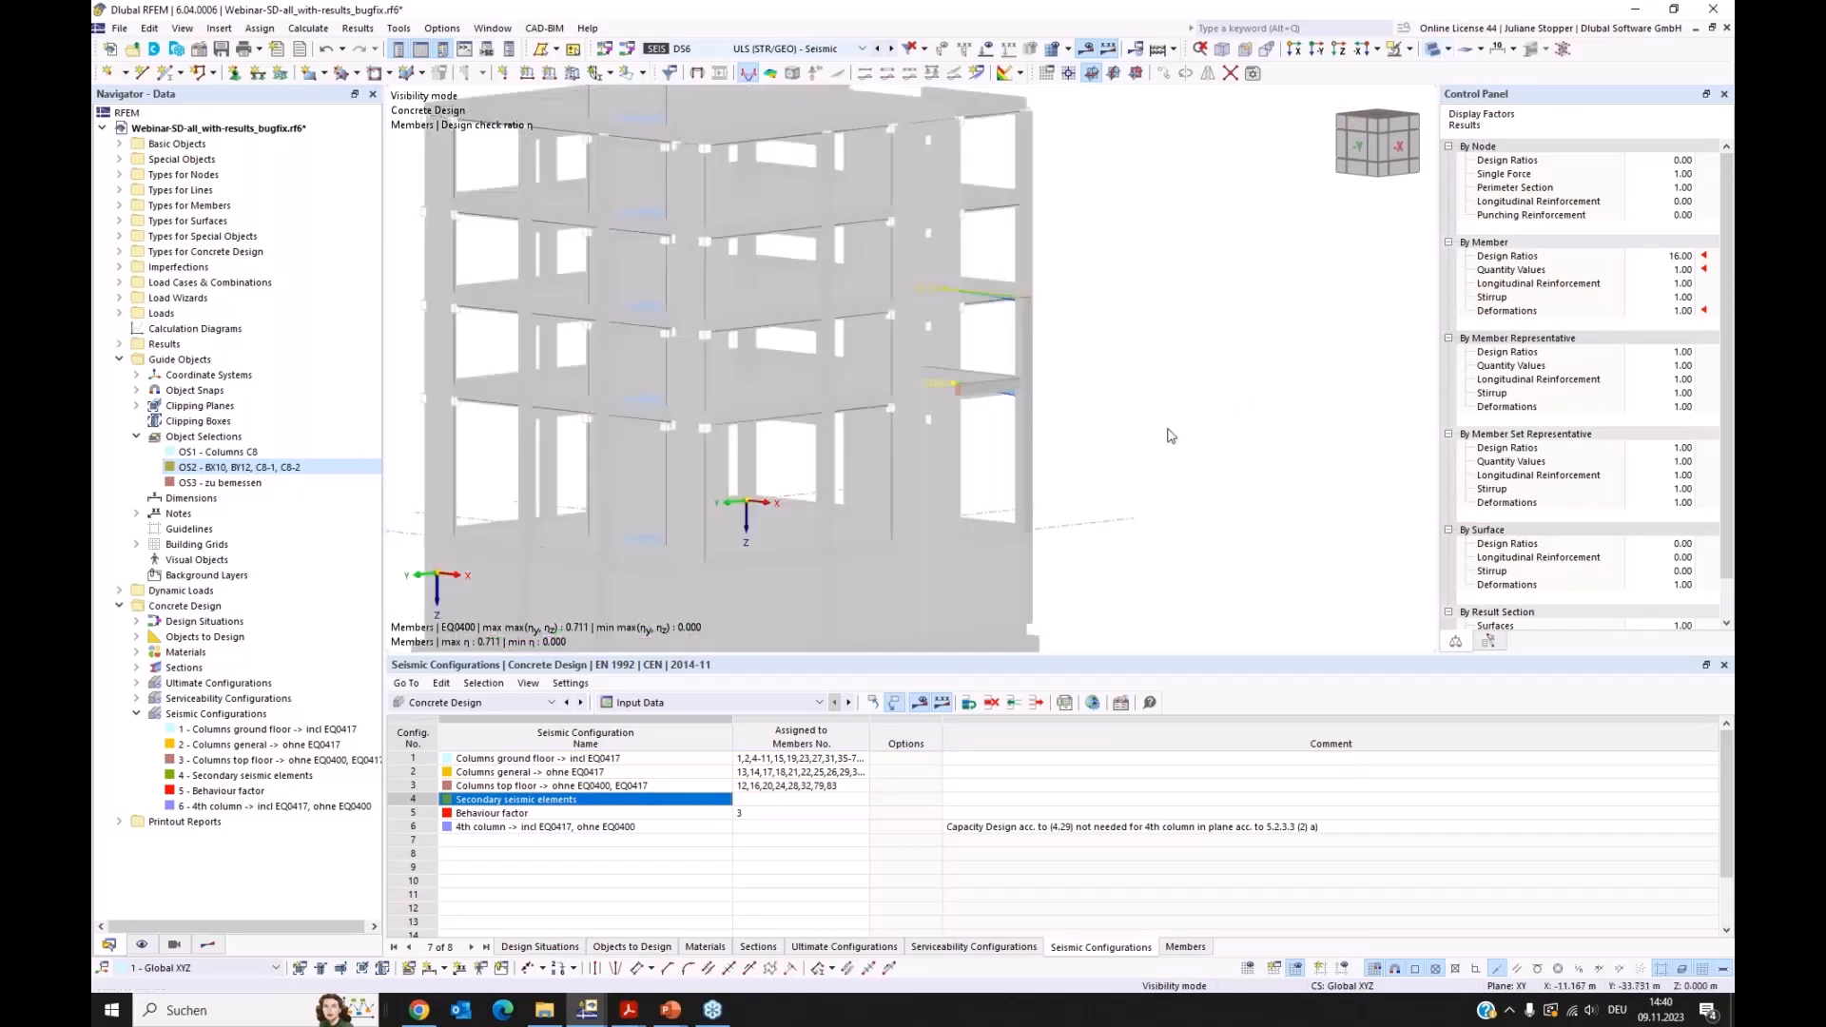
Step: Turn off the background display of hidden objects so only the isolated beams and columns are shown
middle_click_drag(1115, 426, 1141, 429, "ctrl")
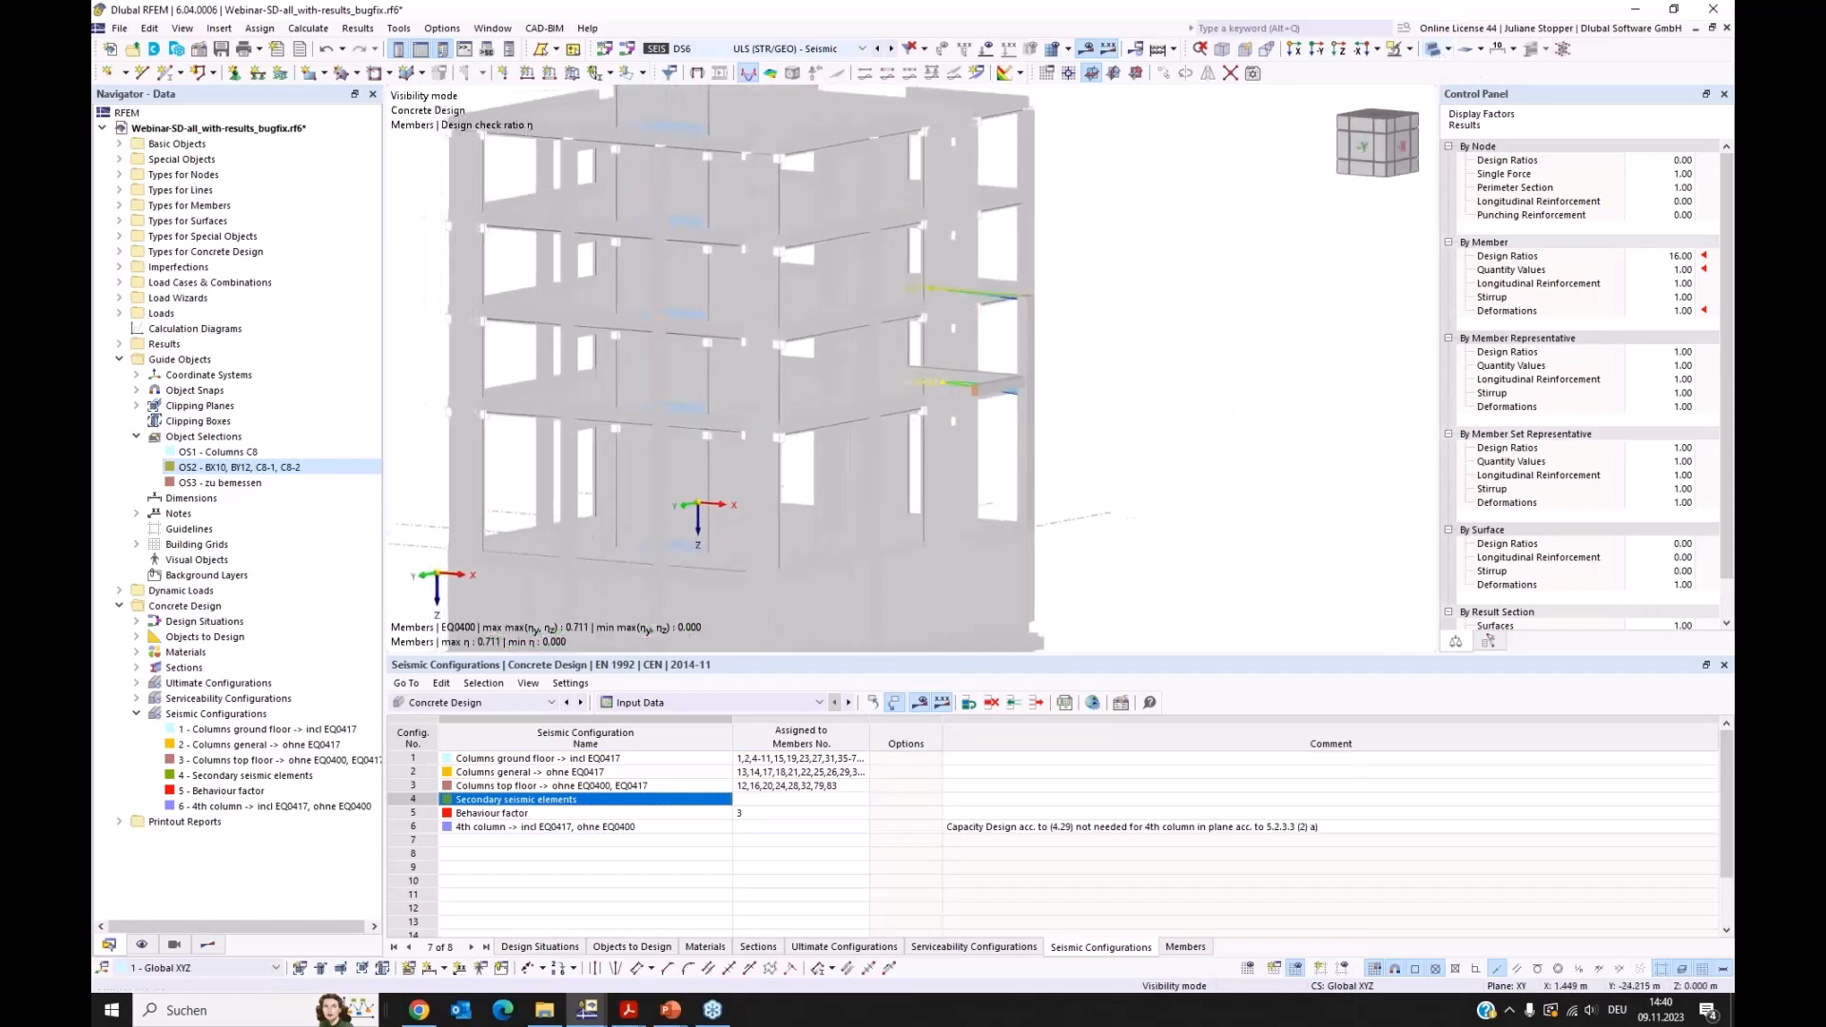
scroll(1115, 375, "up", 3)
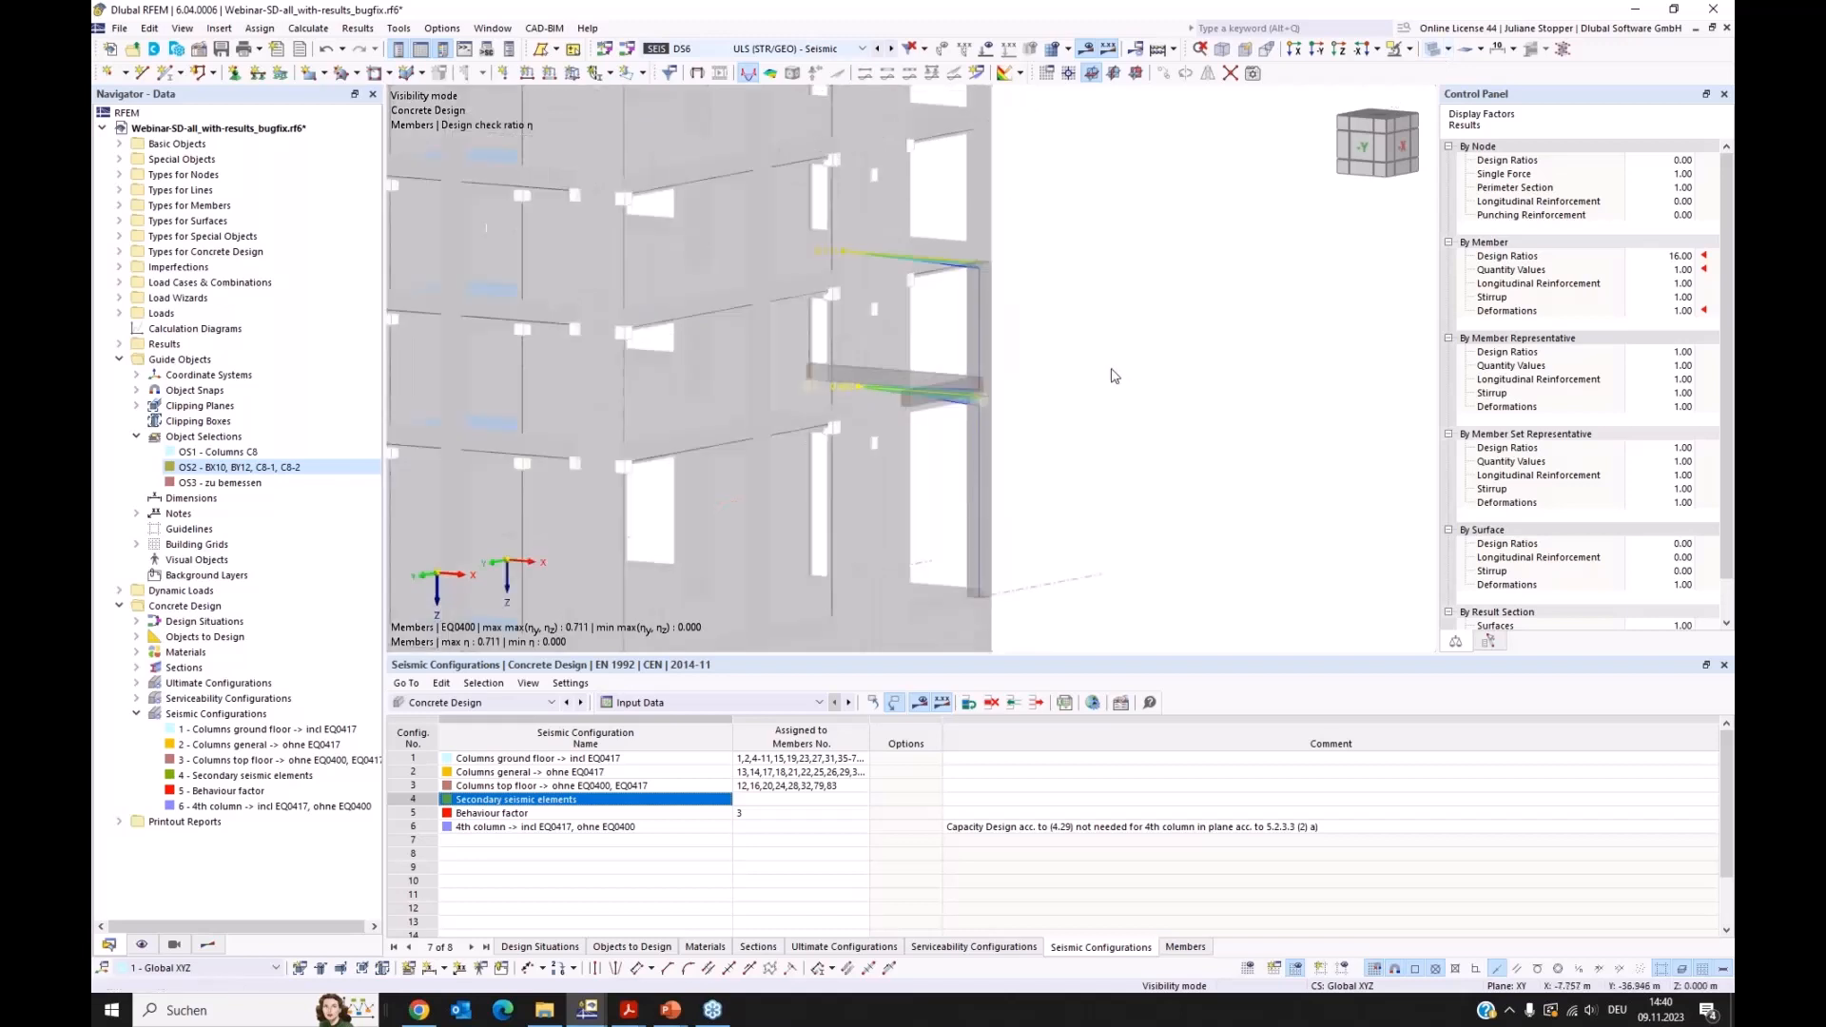
scroll(1094, 390, "up", 2)
scroll(1056, 407, "up", 1)
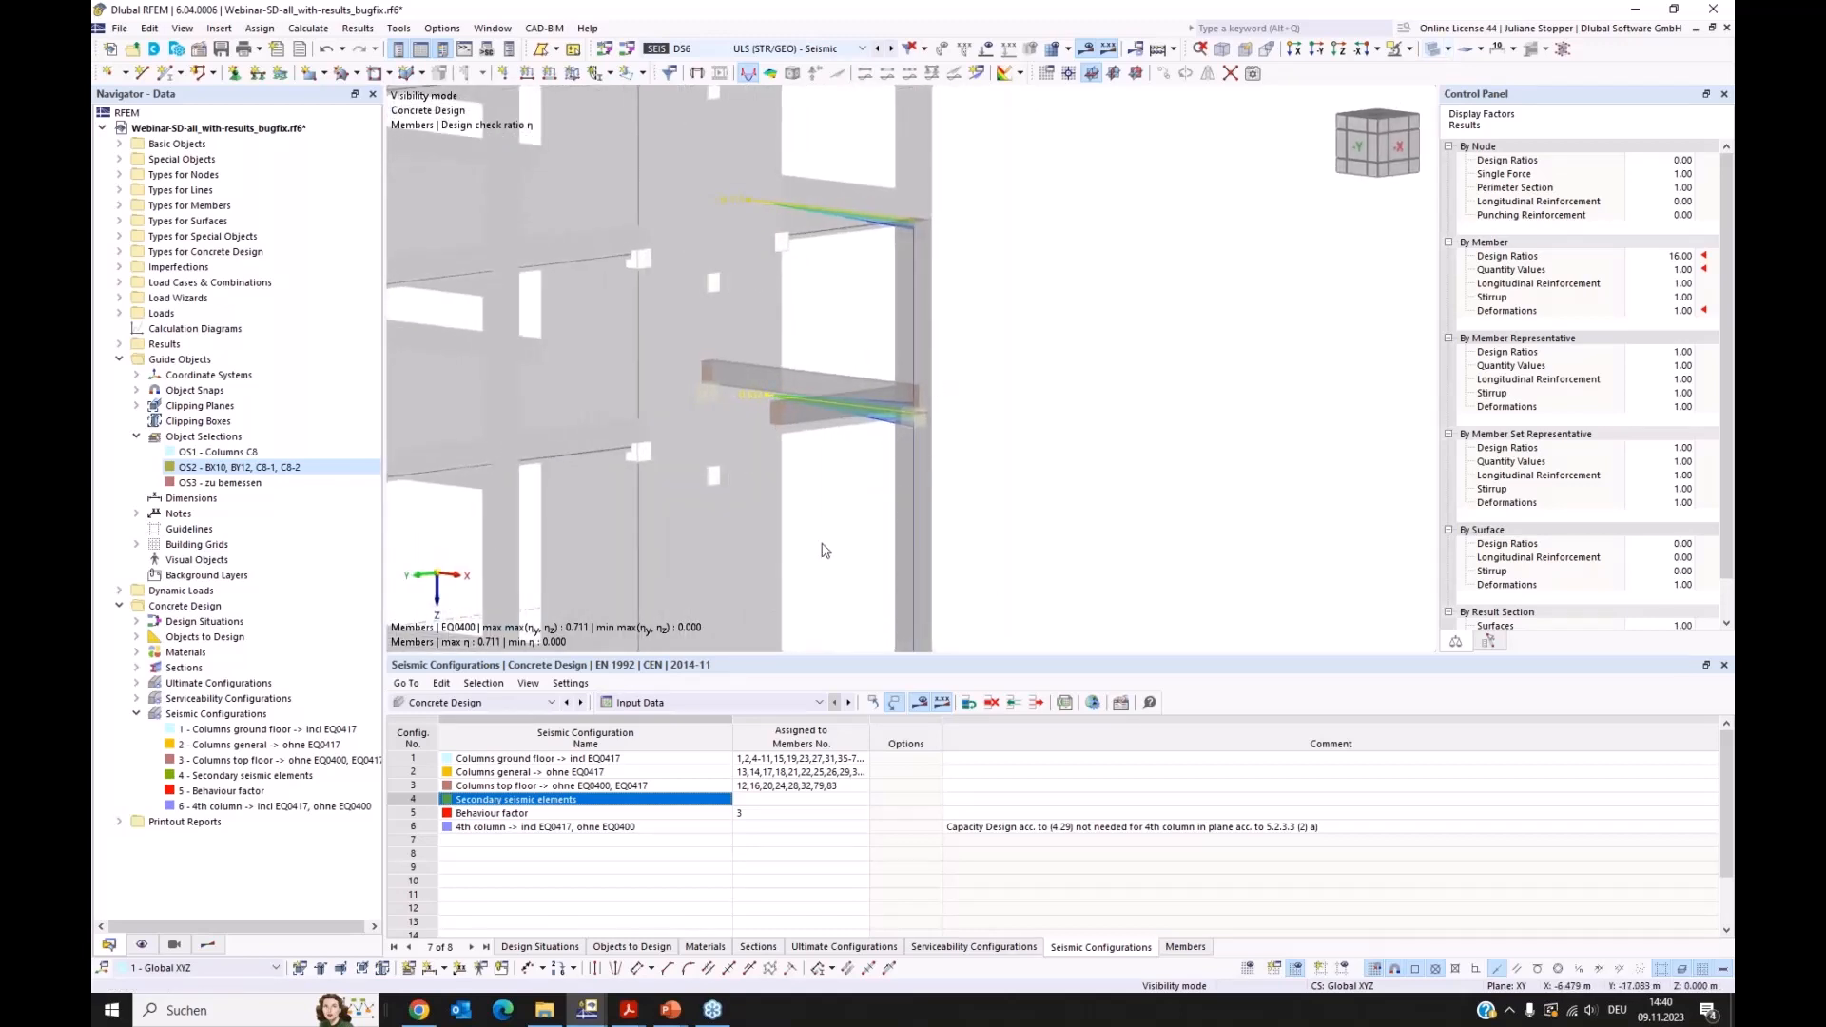
left_click(143, 944)
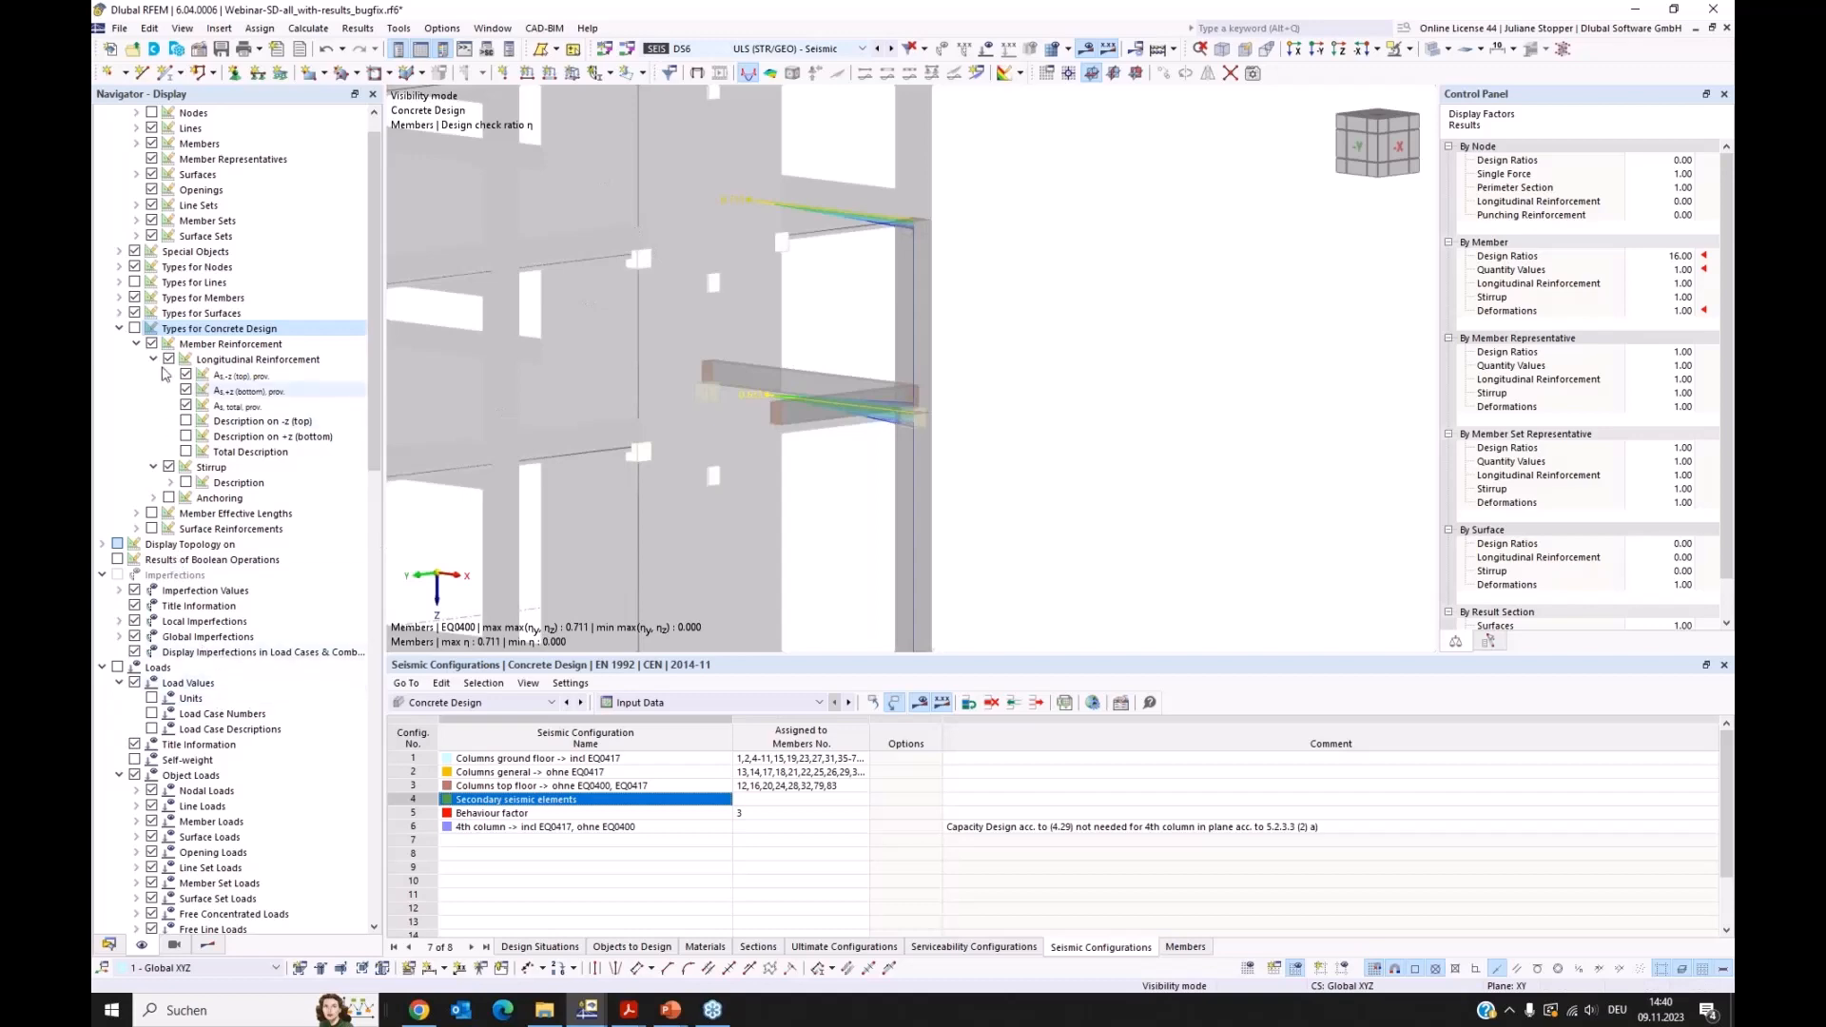
scroll(164, 374, "down", 15)
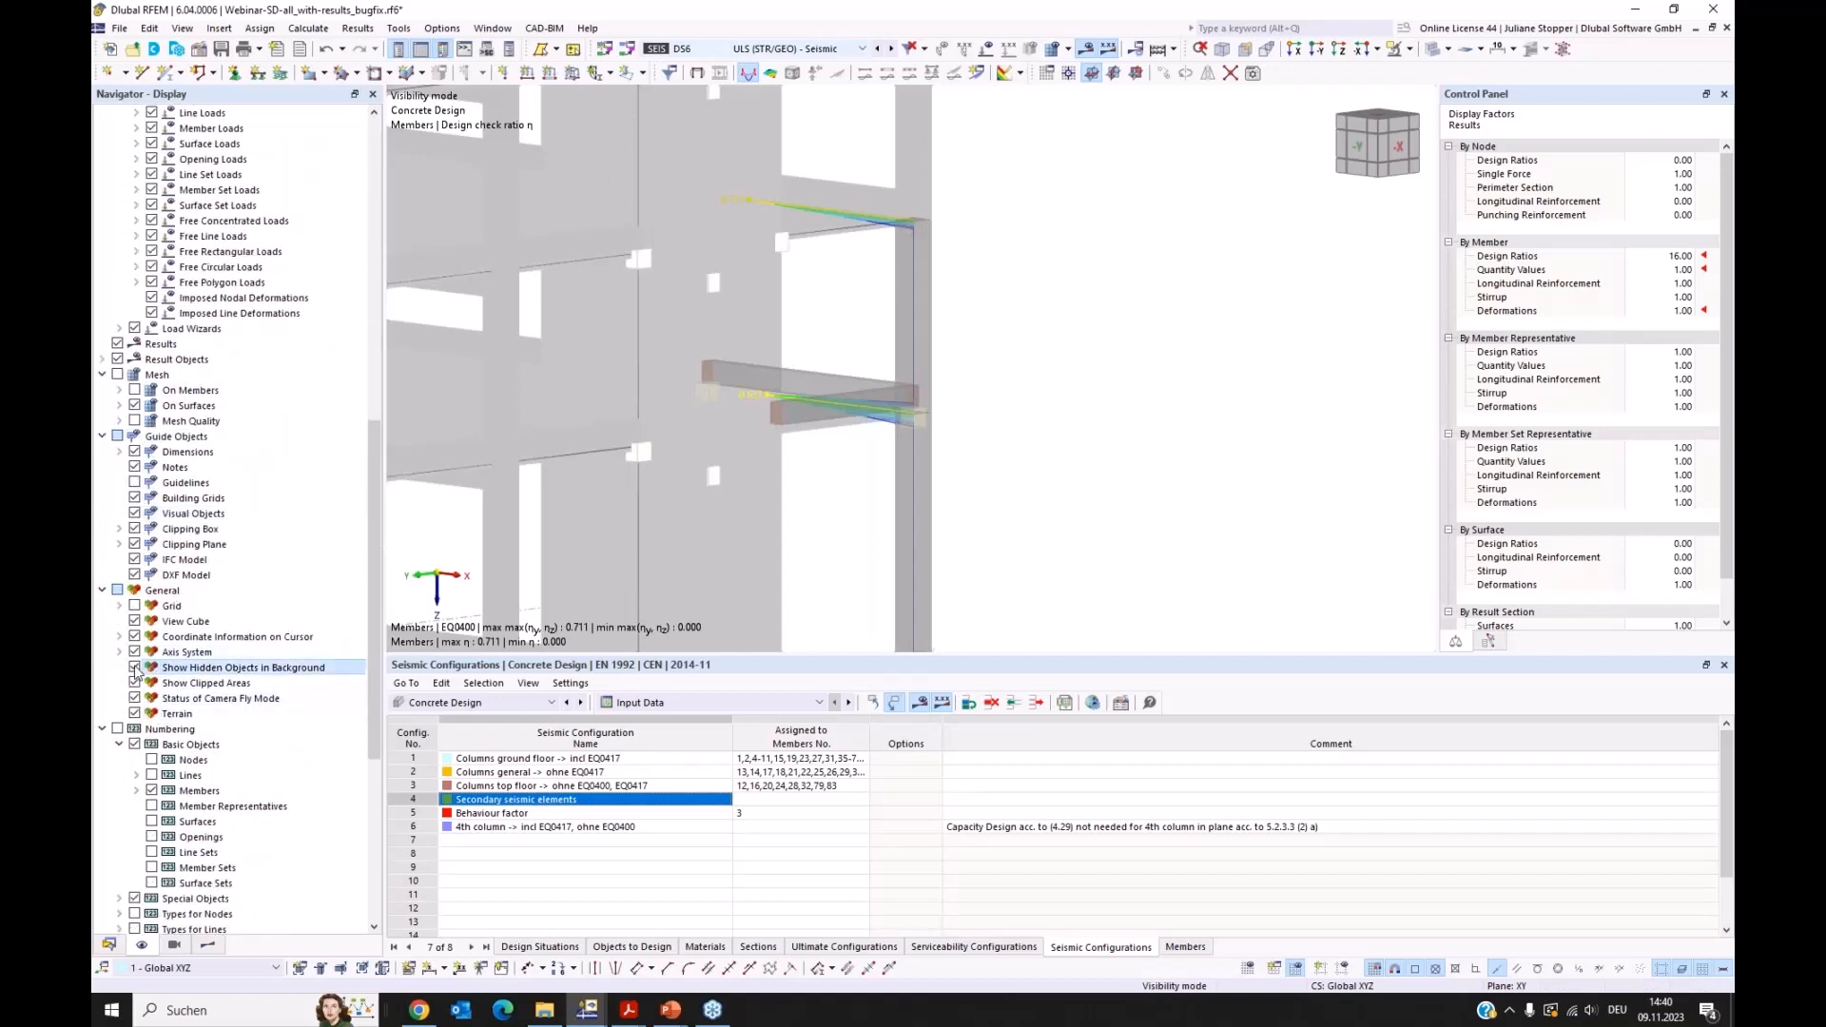
left_click(134, 668)
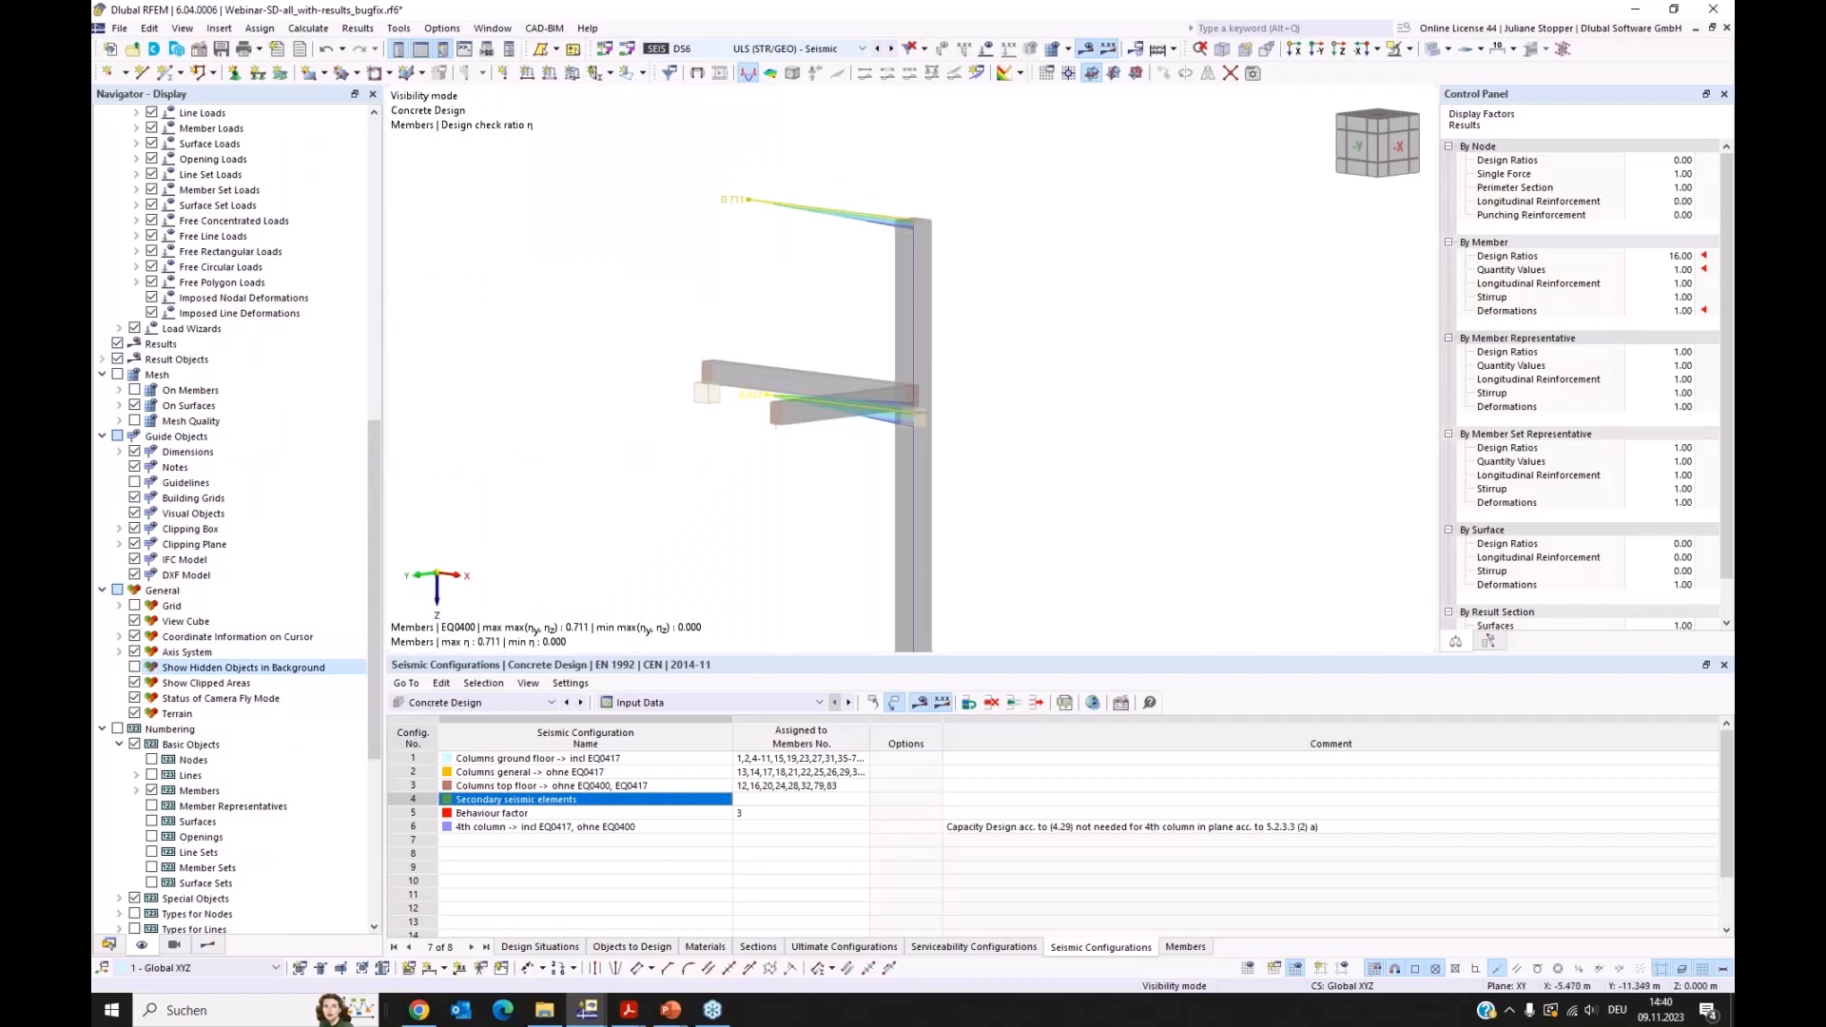
Step: List the design ratios on members in the results table and select all the members at the beam-column joint
middle_click_drag(651, 540, 804, 536, "ctrl")
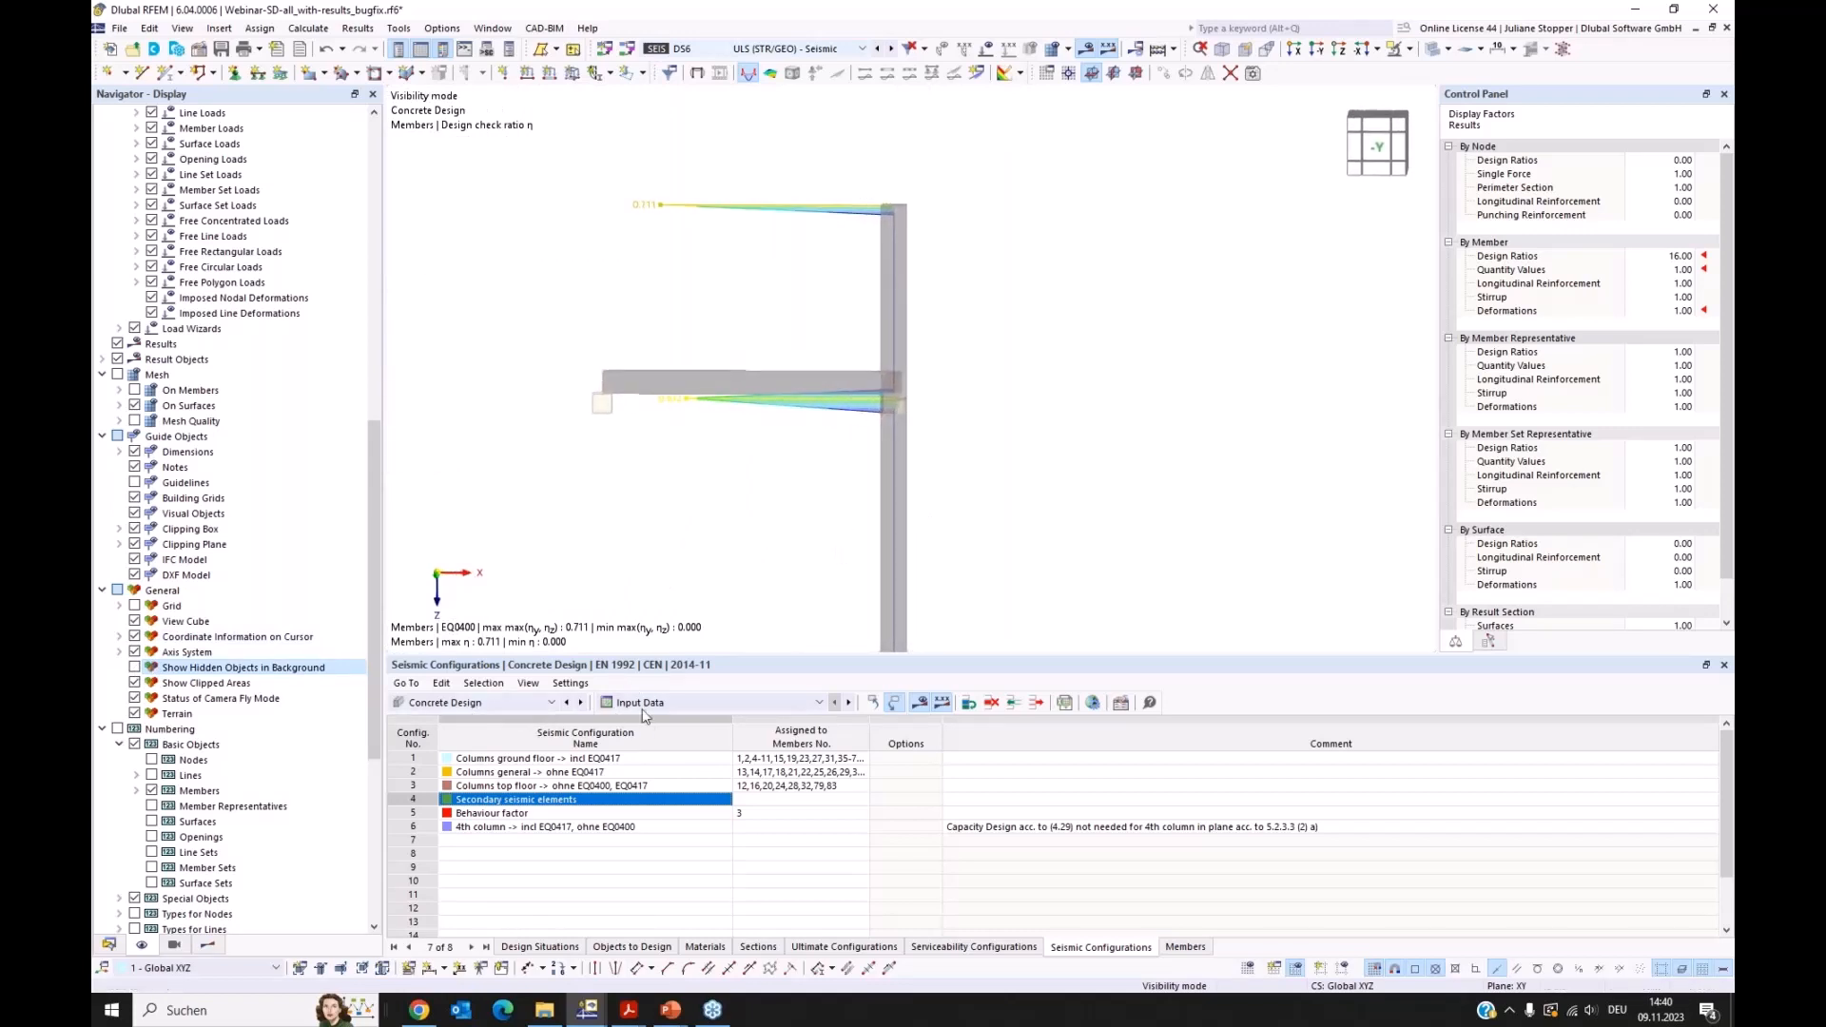
left_click(208, 945)
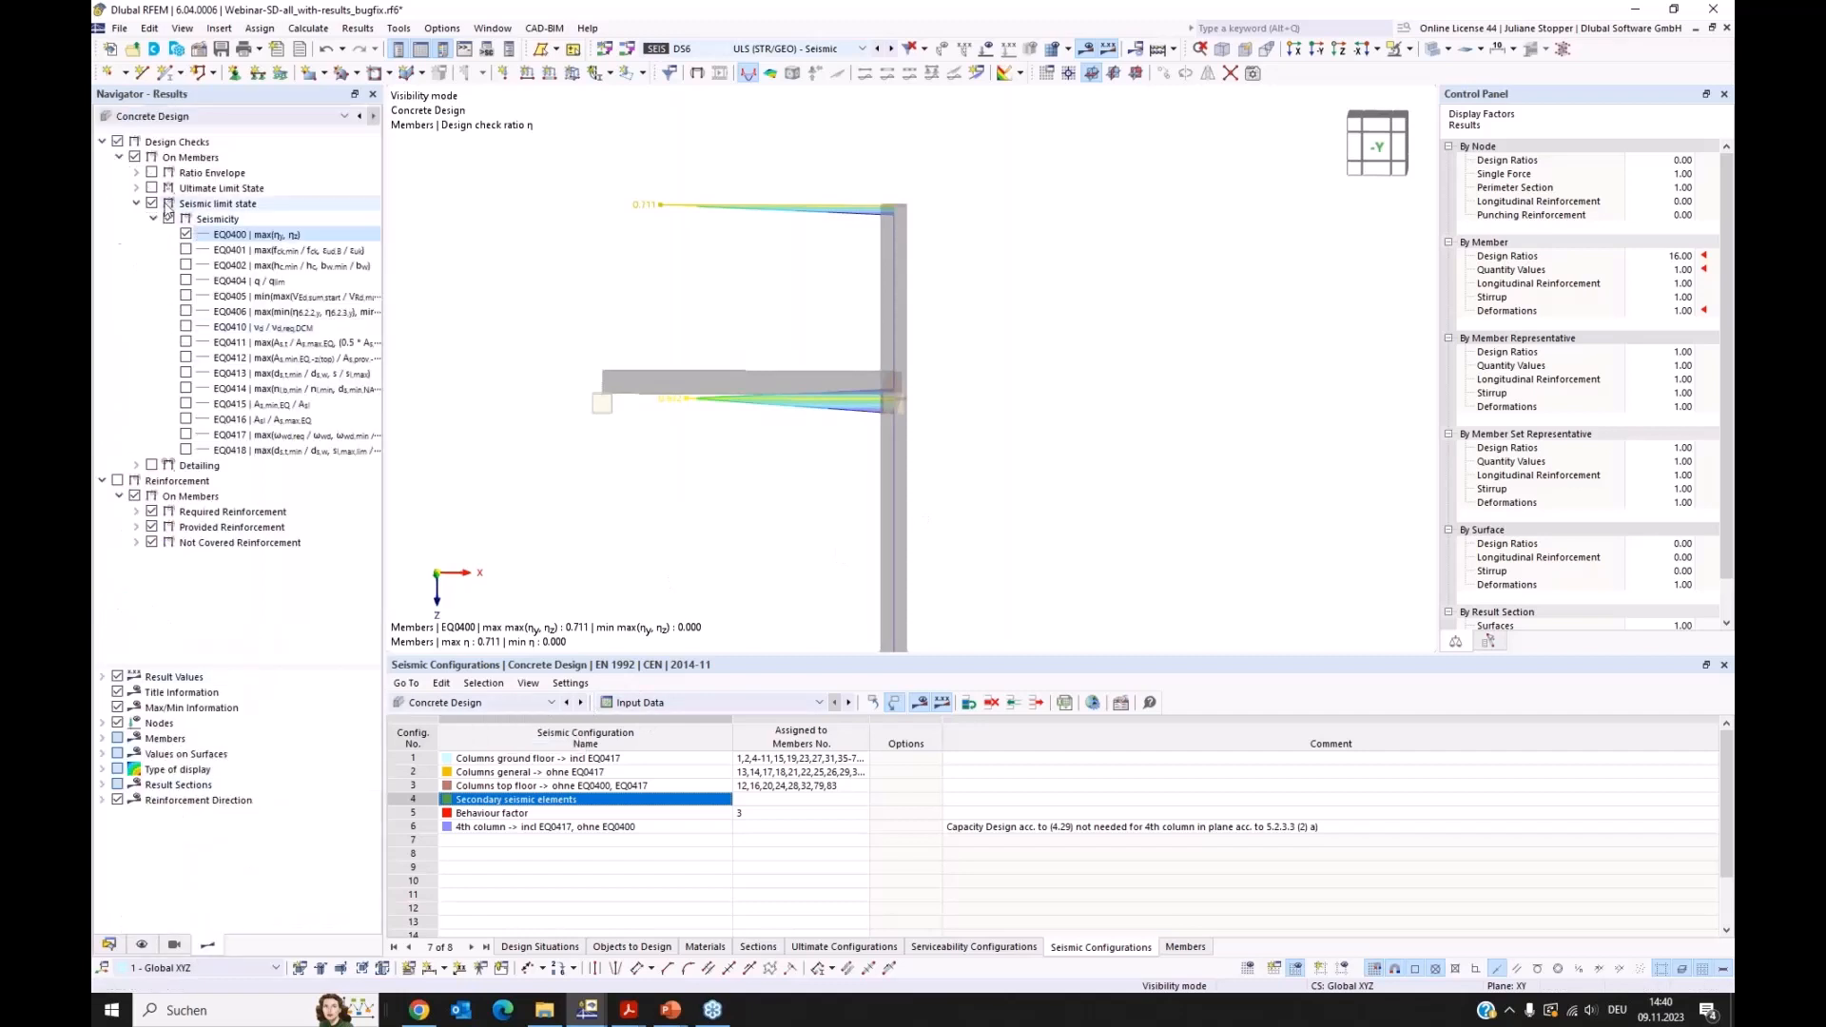
left_click(681, 704)
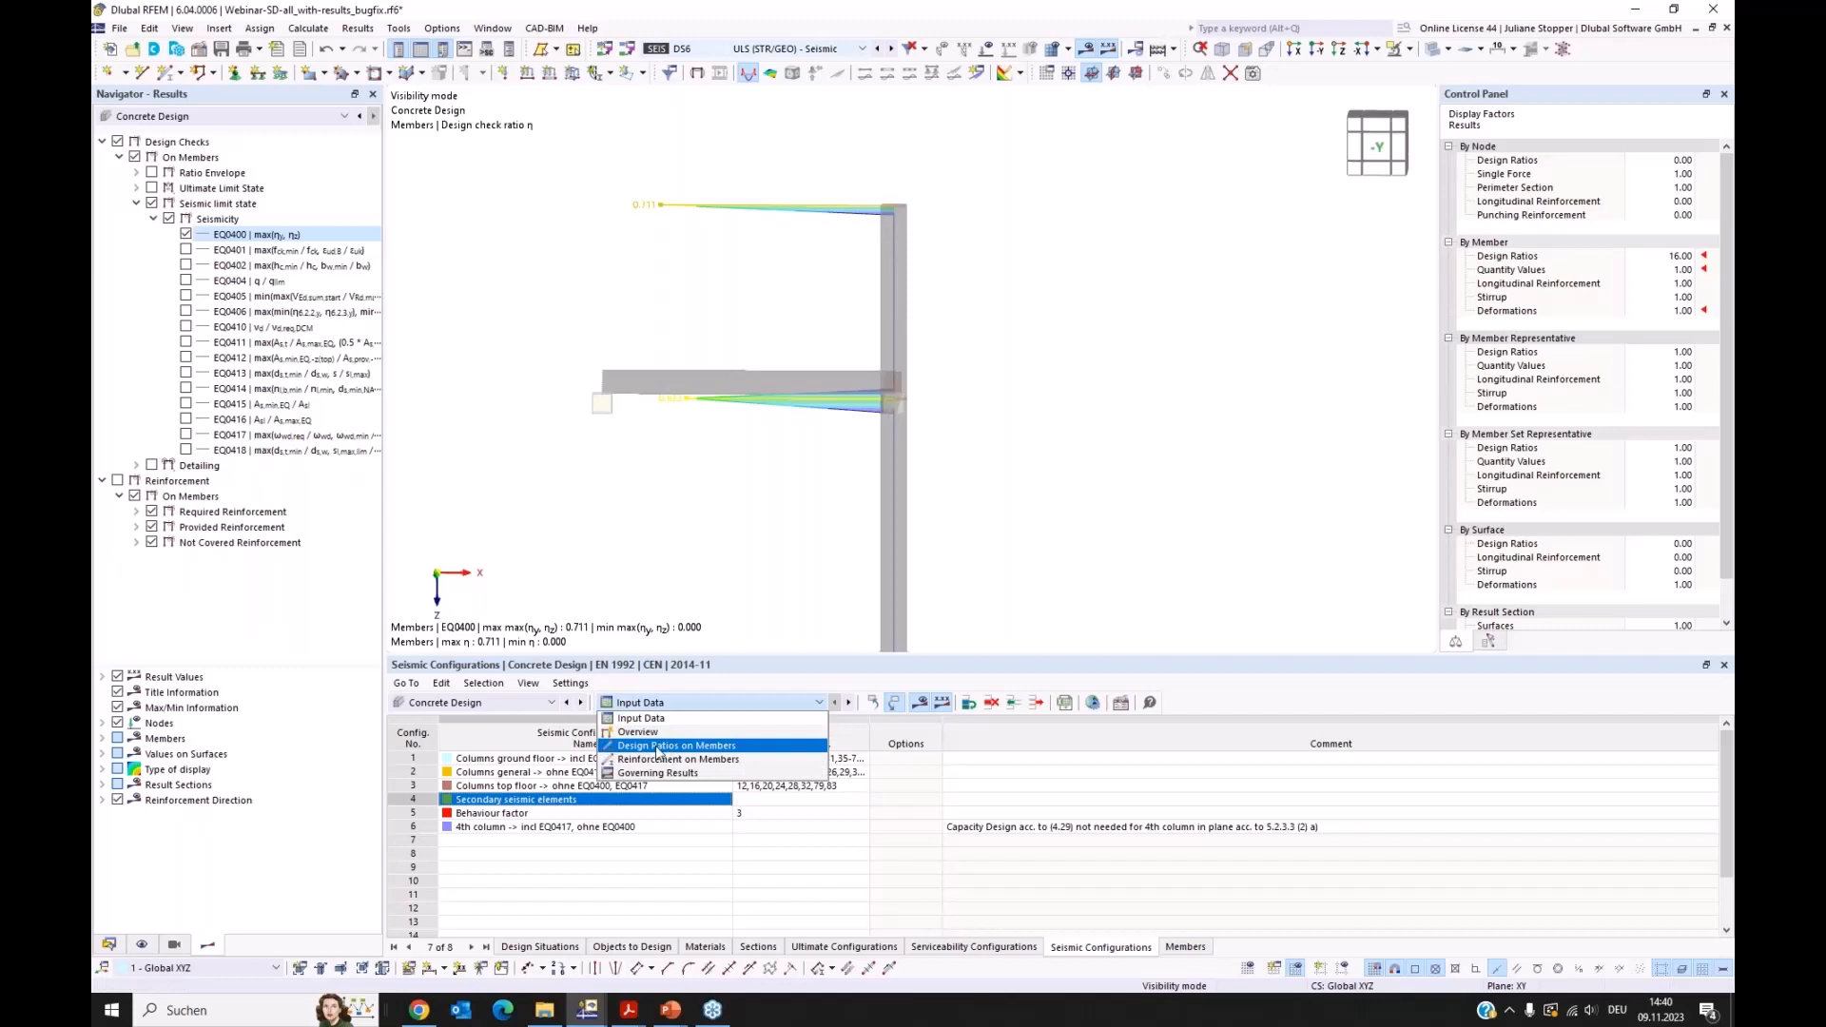
left_click(658, 747)
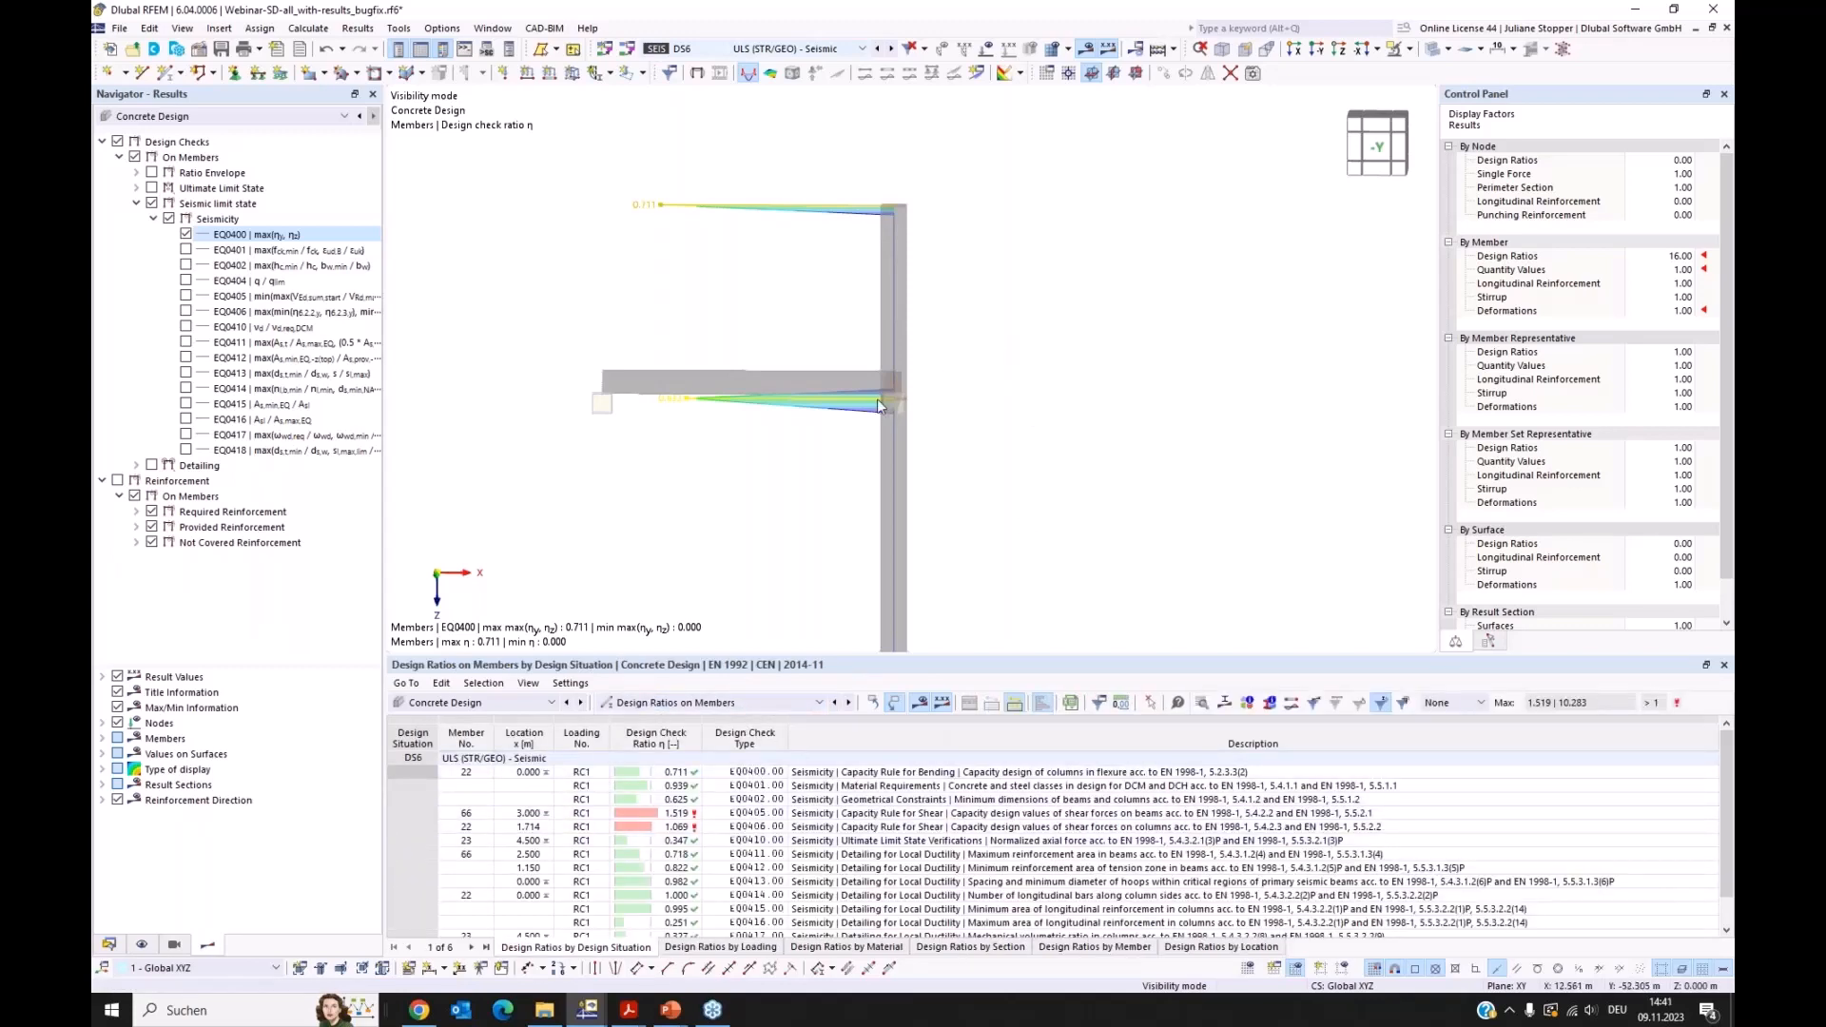
left_click_drag(994, 332, 802, 473)
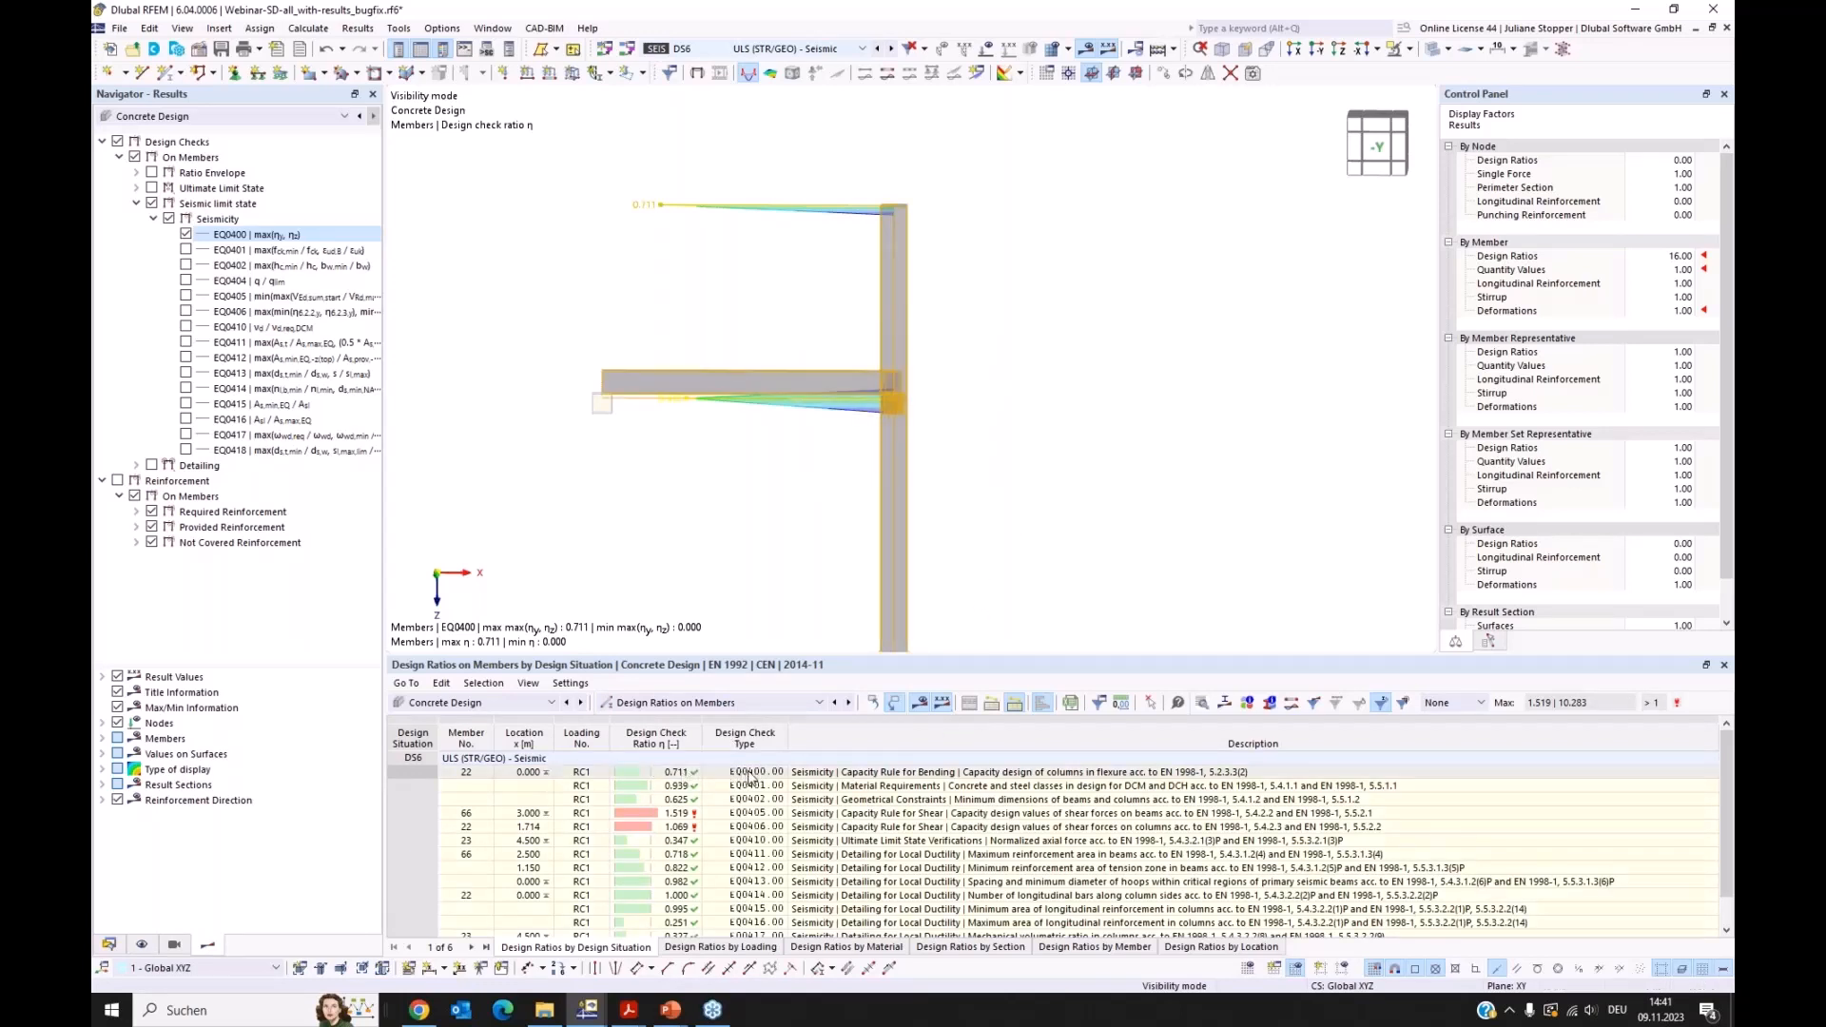
Step: Open the EQ0400 design check details for member 22 and keep the joint in view beside them
left_click(751, 775)
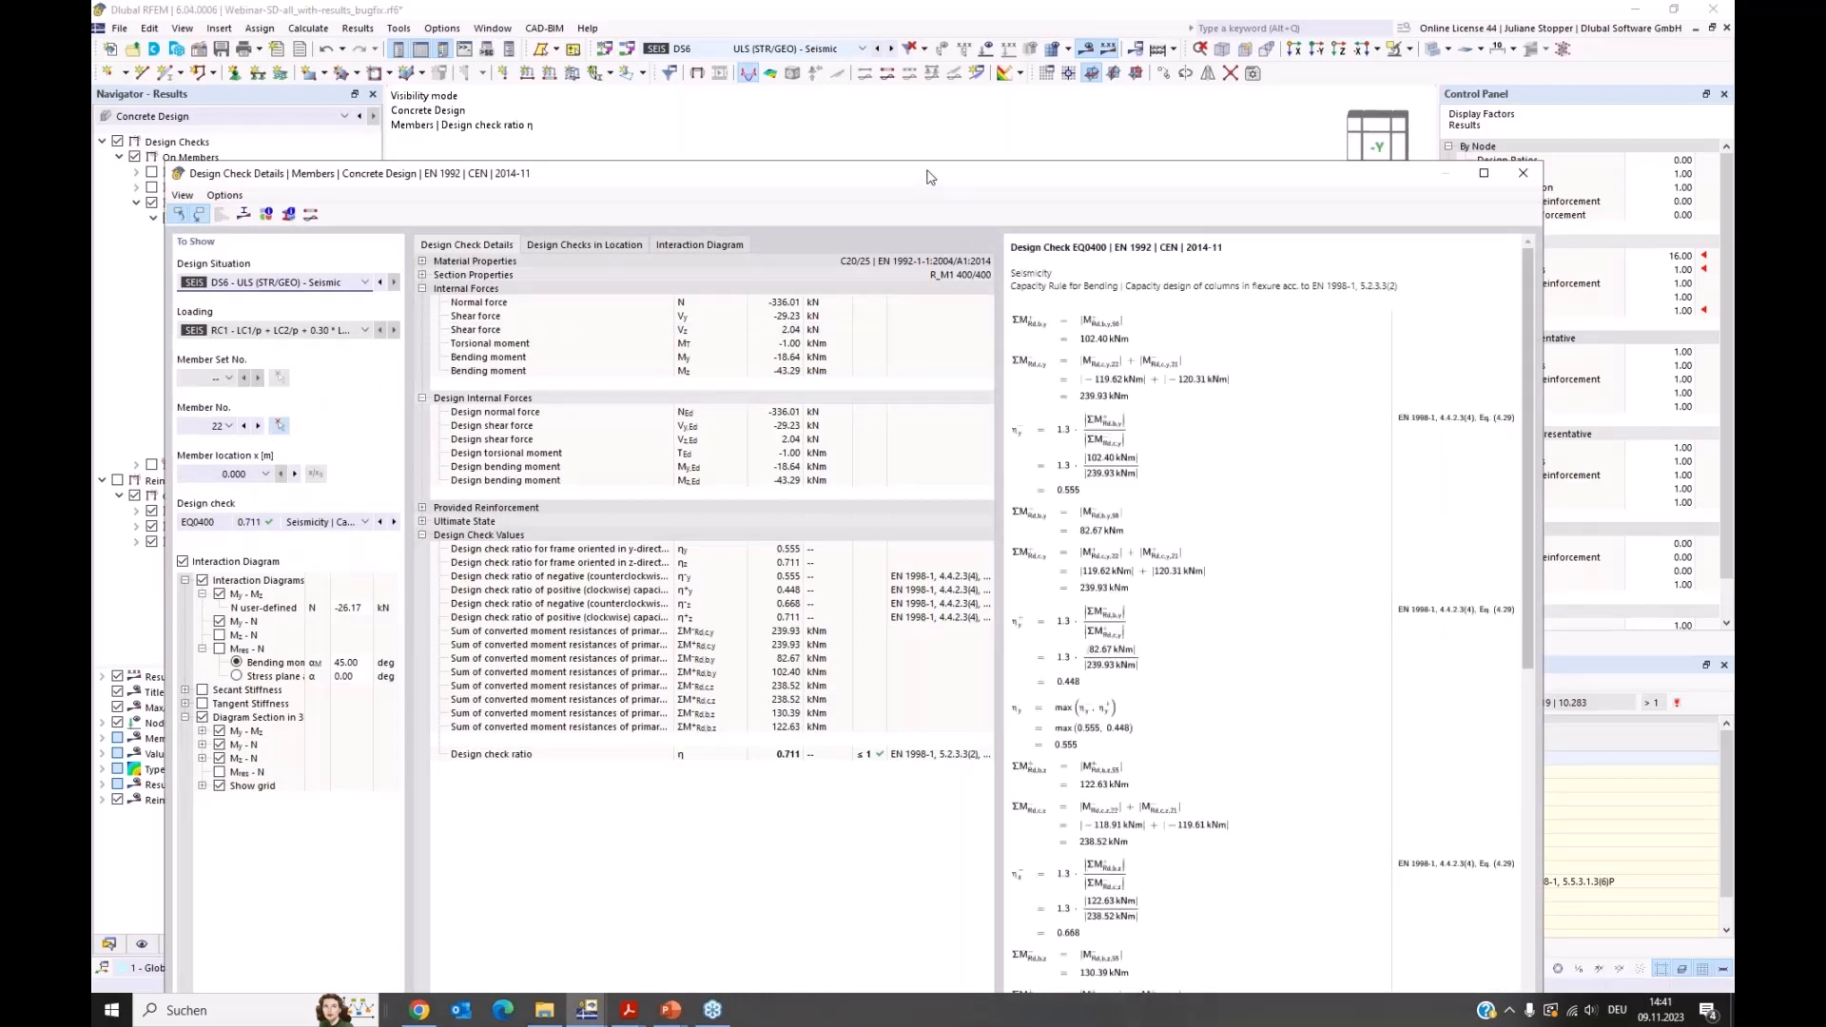
left_click_drag(929, 178, 982, 99)
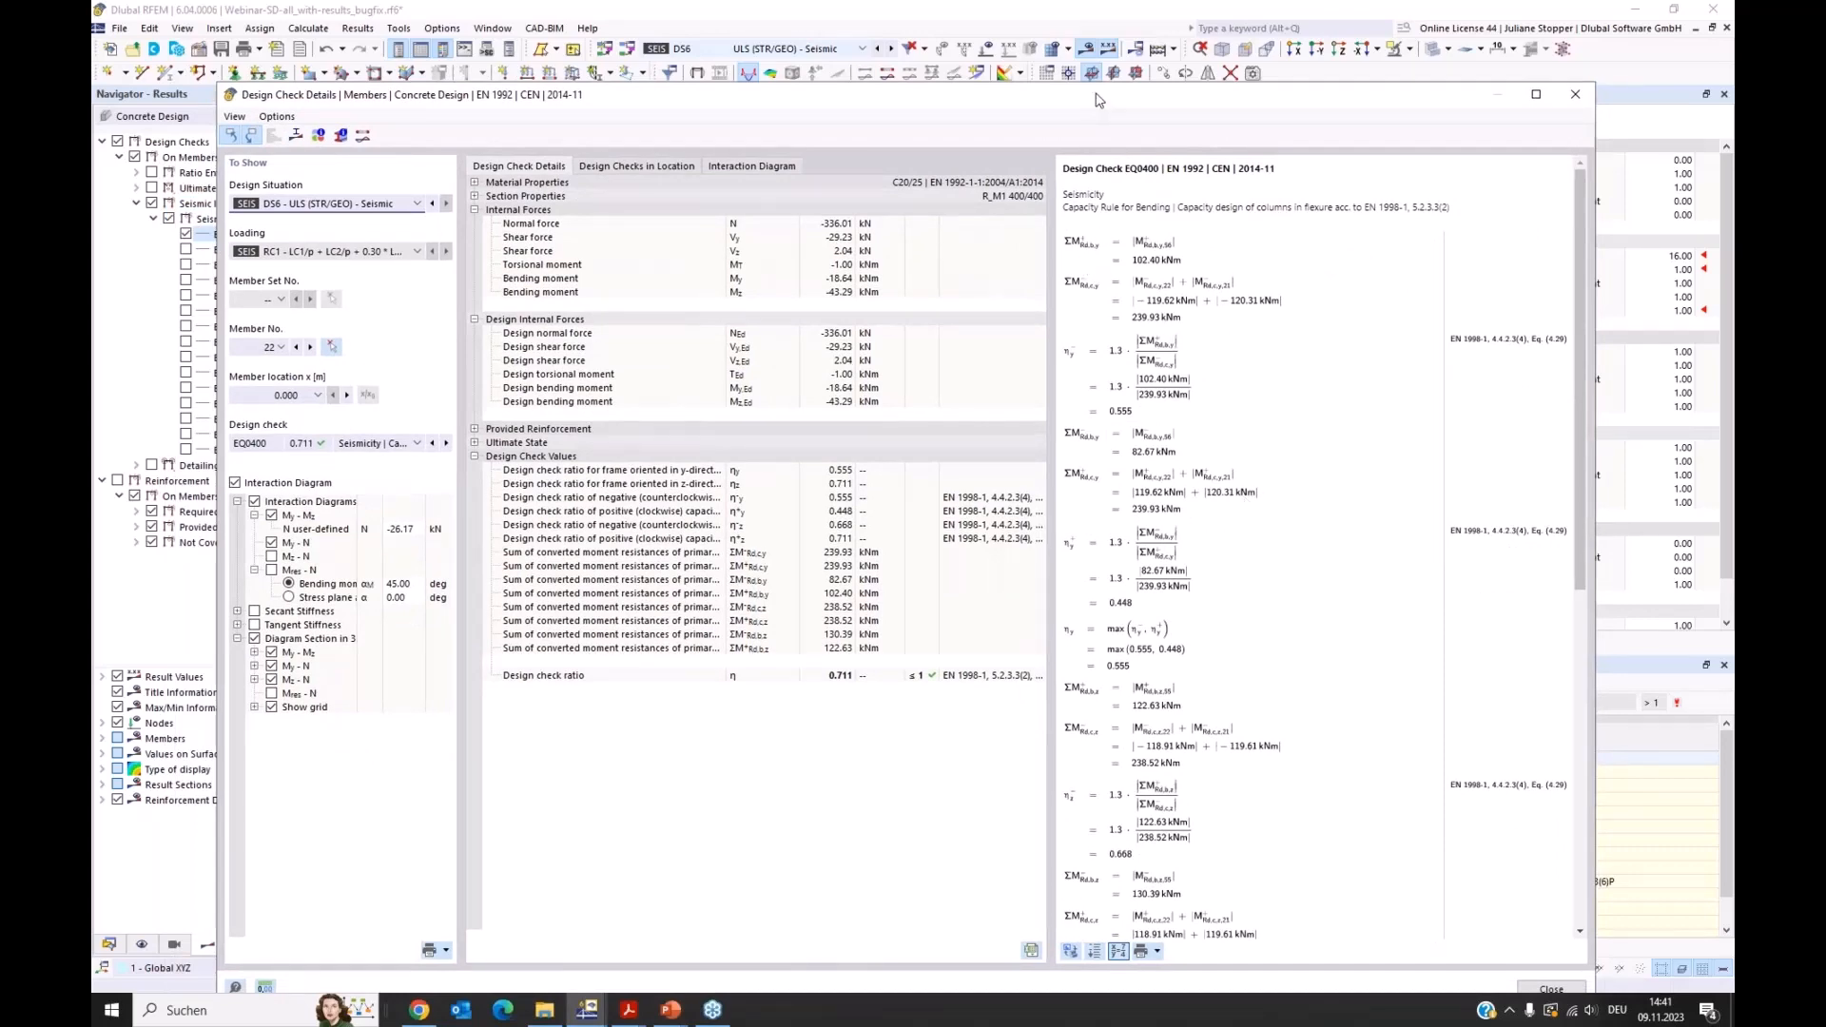
left_click_drag(1096, 106, 1062, 502)
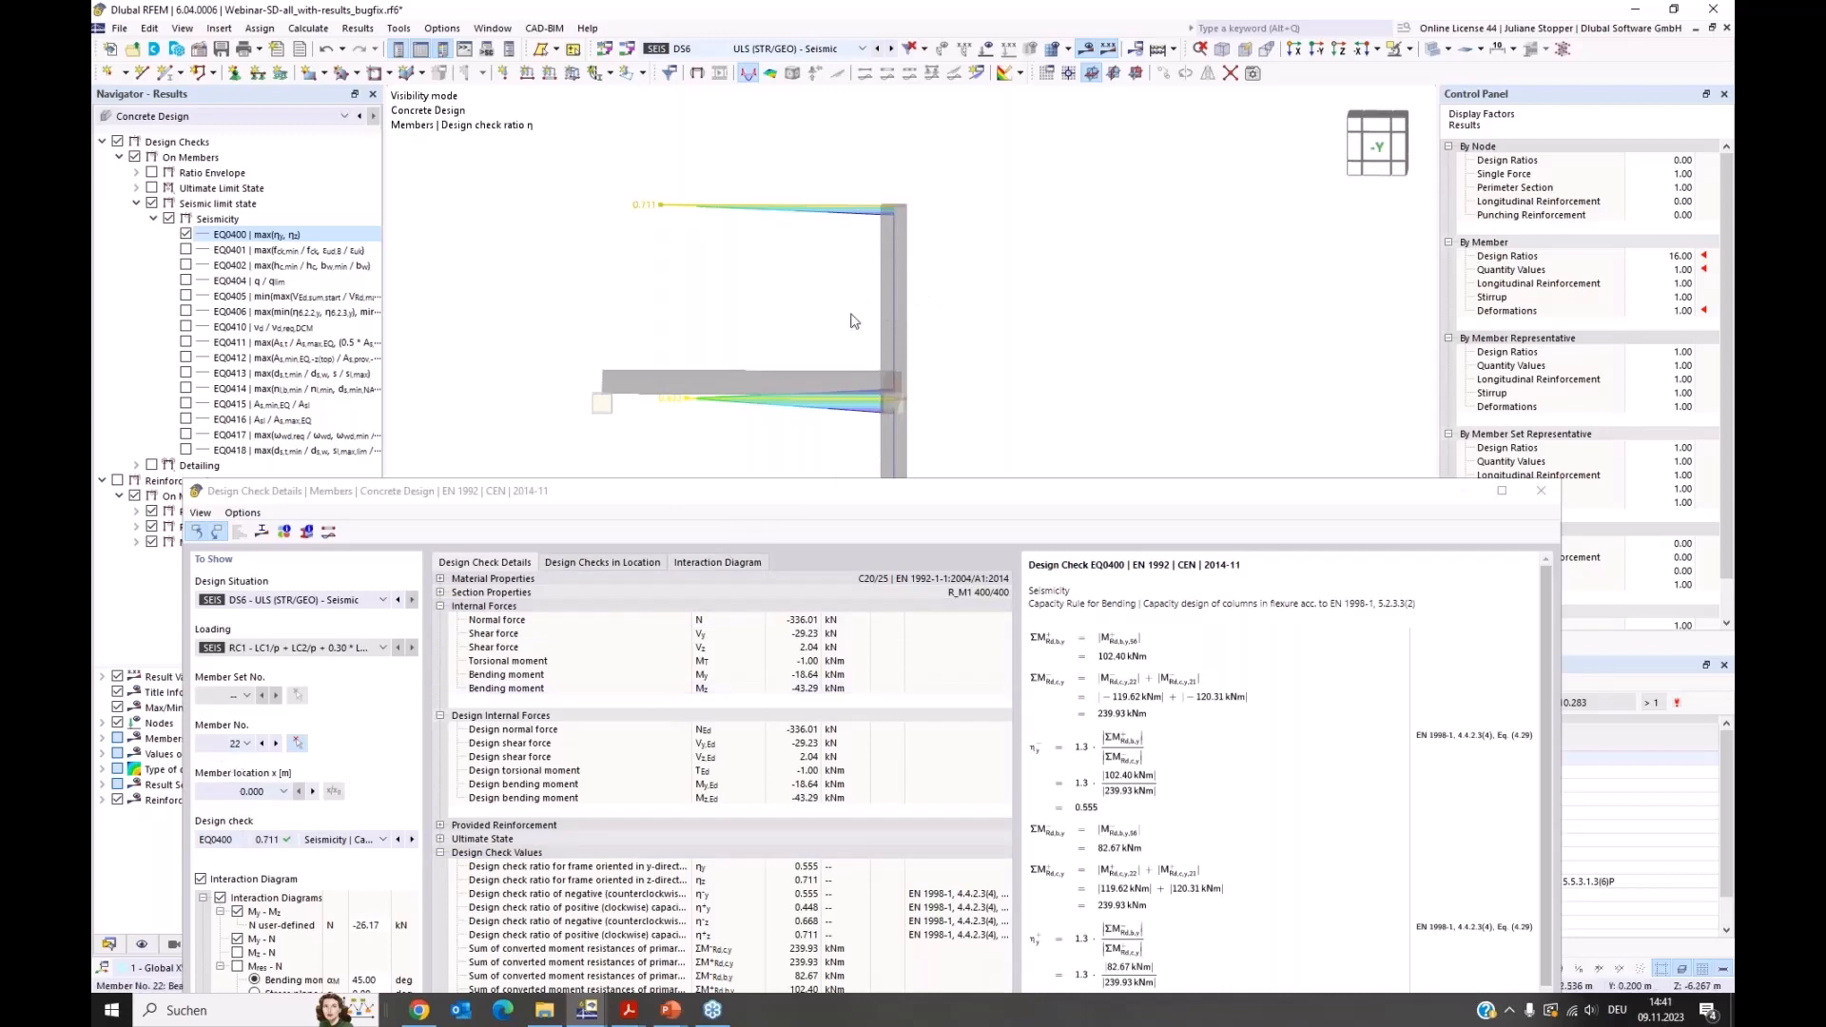
mouse_move(740, 504)
left_mouse_down()
mouse_move(767, 440)
mouse_move(766, 496)
left_mouse_up()
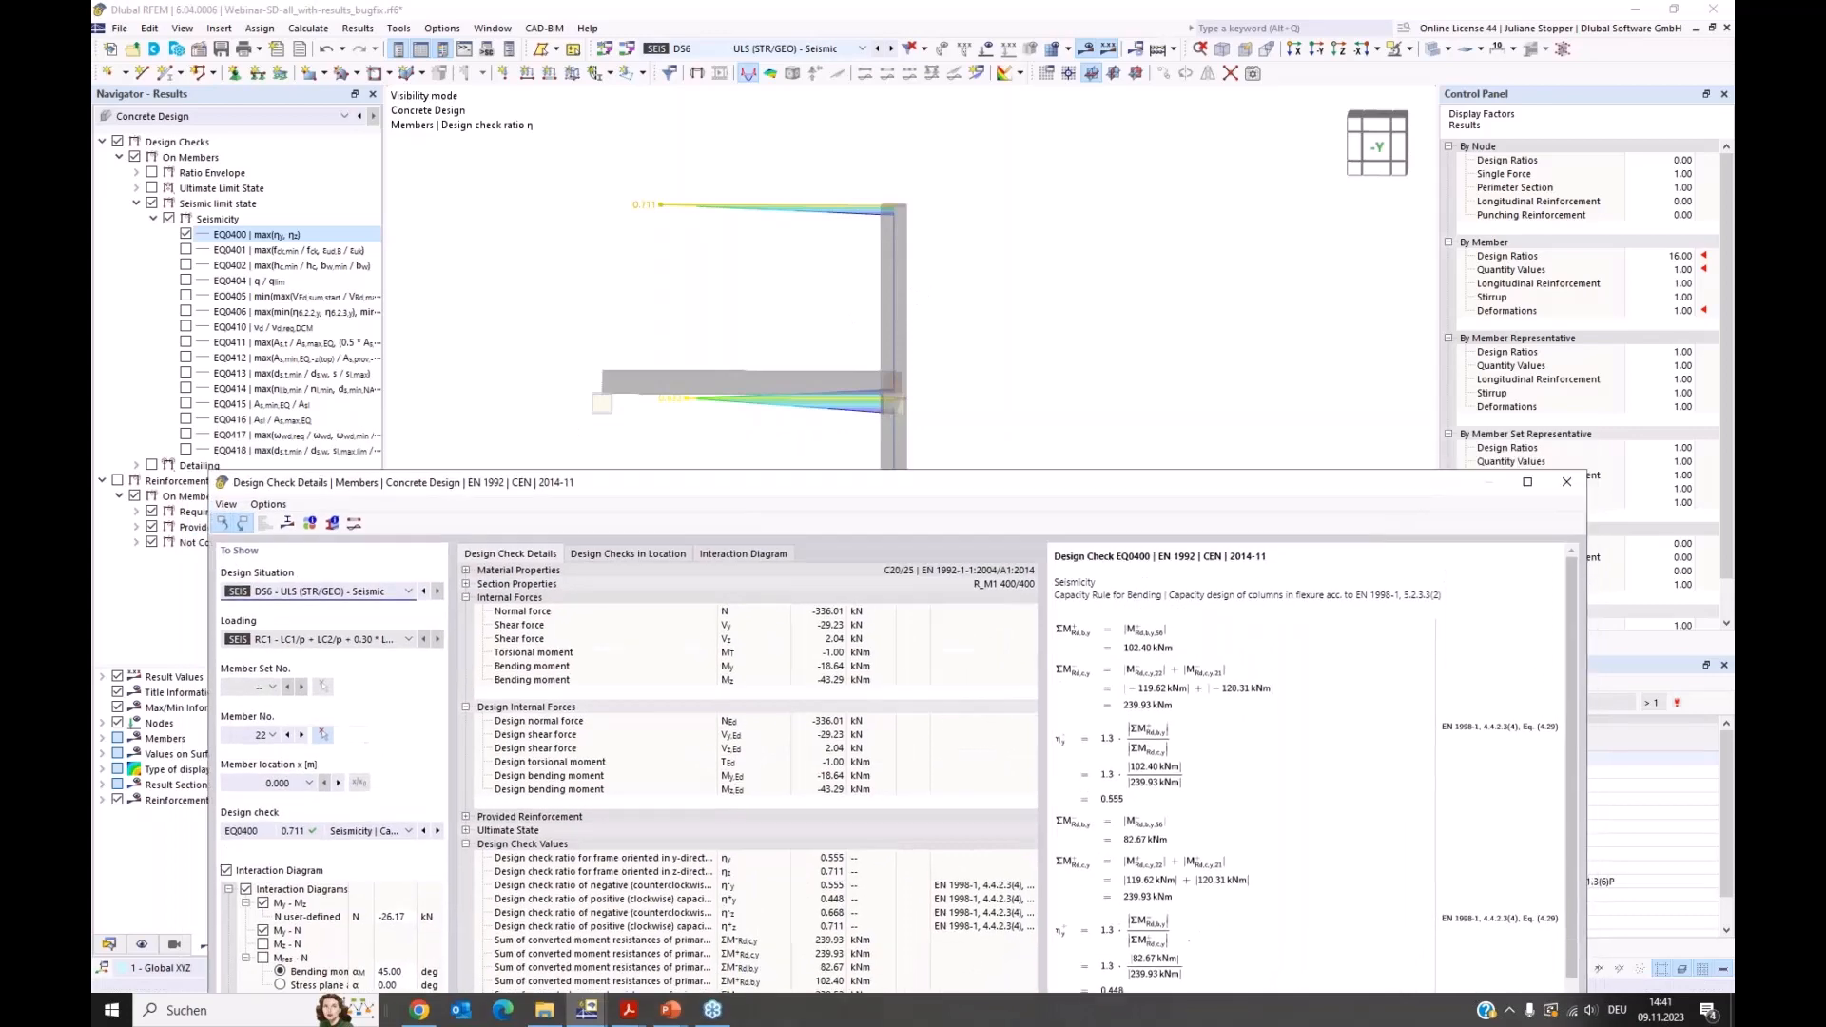
Step: Turn on object numbering in the model so the joint's member numbers are shown
left_click(142, 945)
left_click(117, 729)
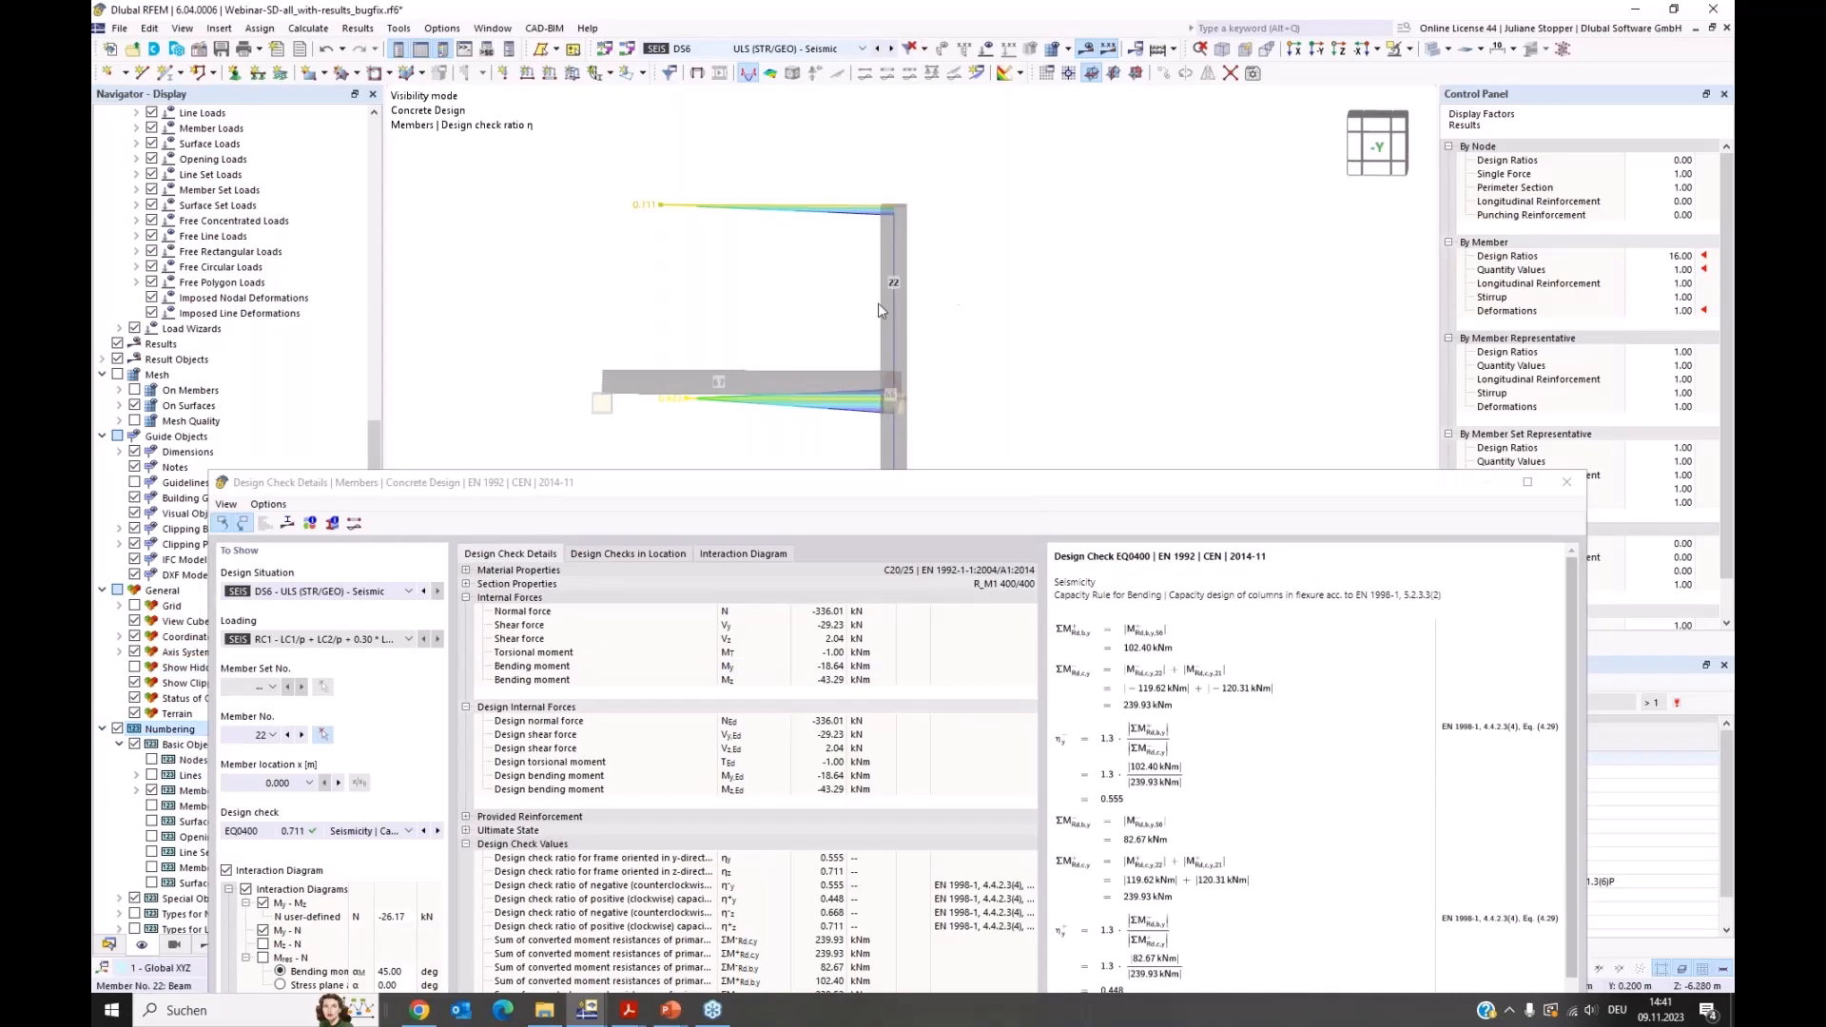
left_click_drag(626, 488, 634, 431)
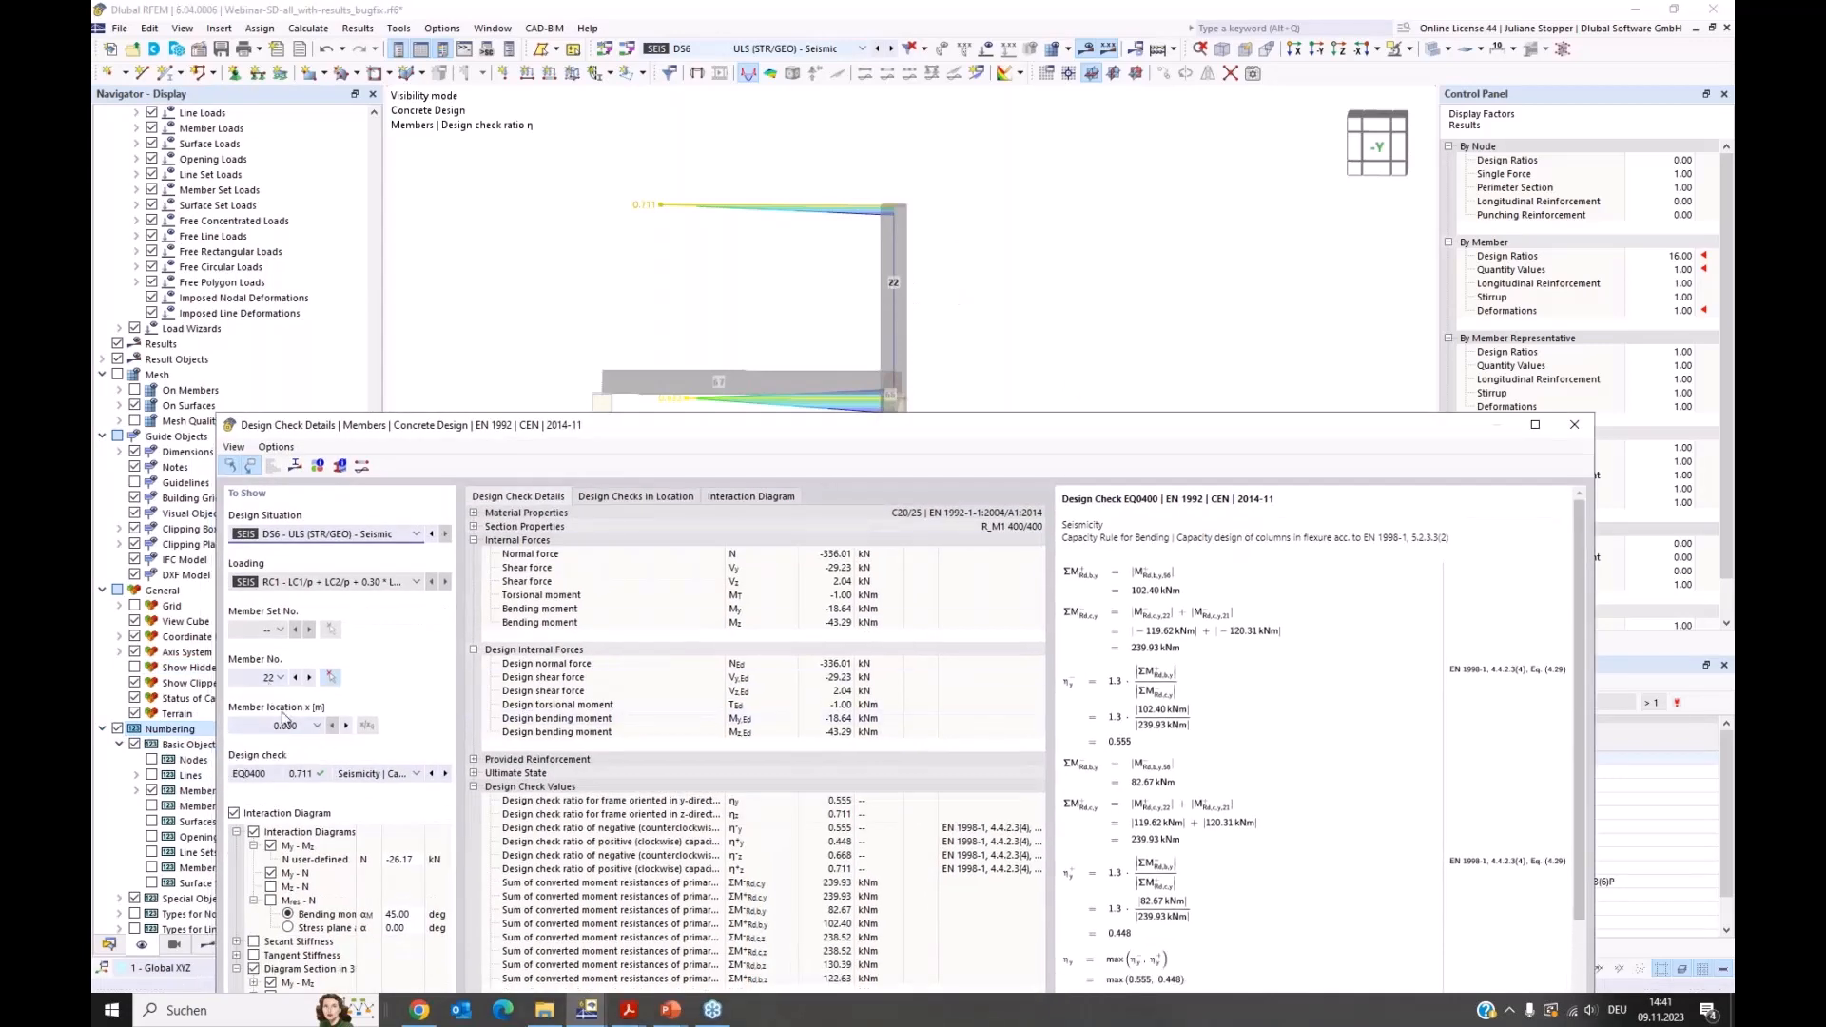
Step: Show the EQ0400 design check details of member 22 at member location x = 3.000 m
left_click(264, 731)
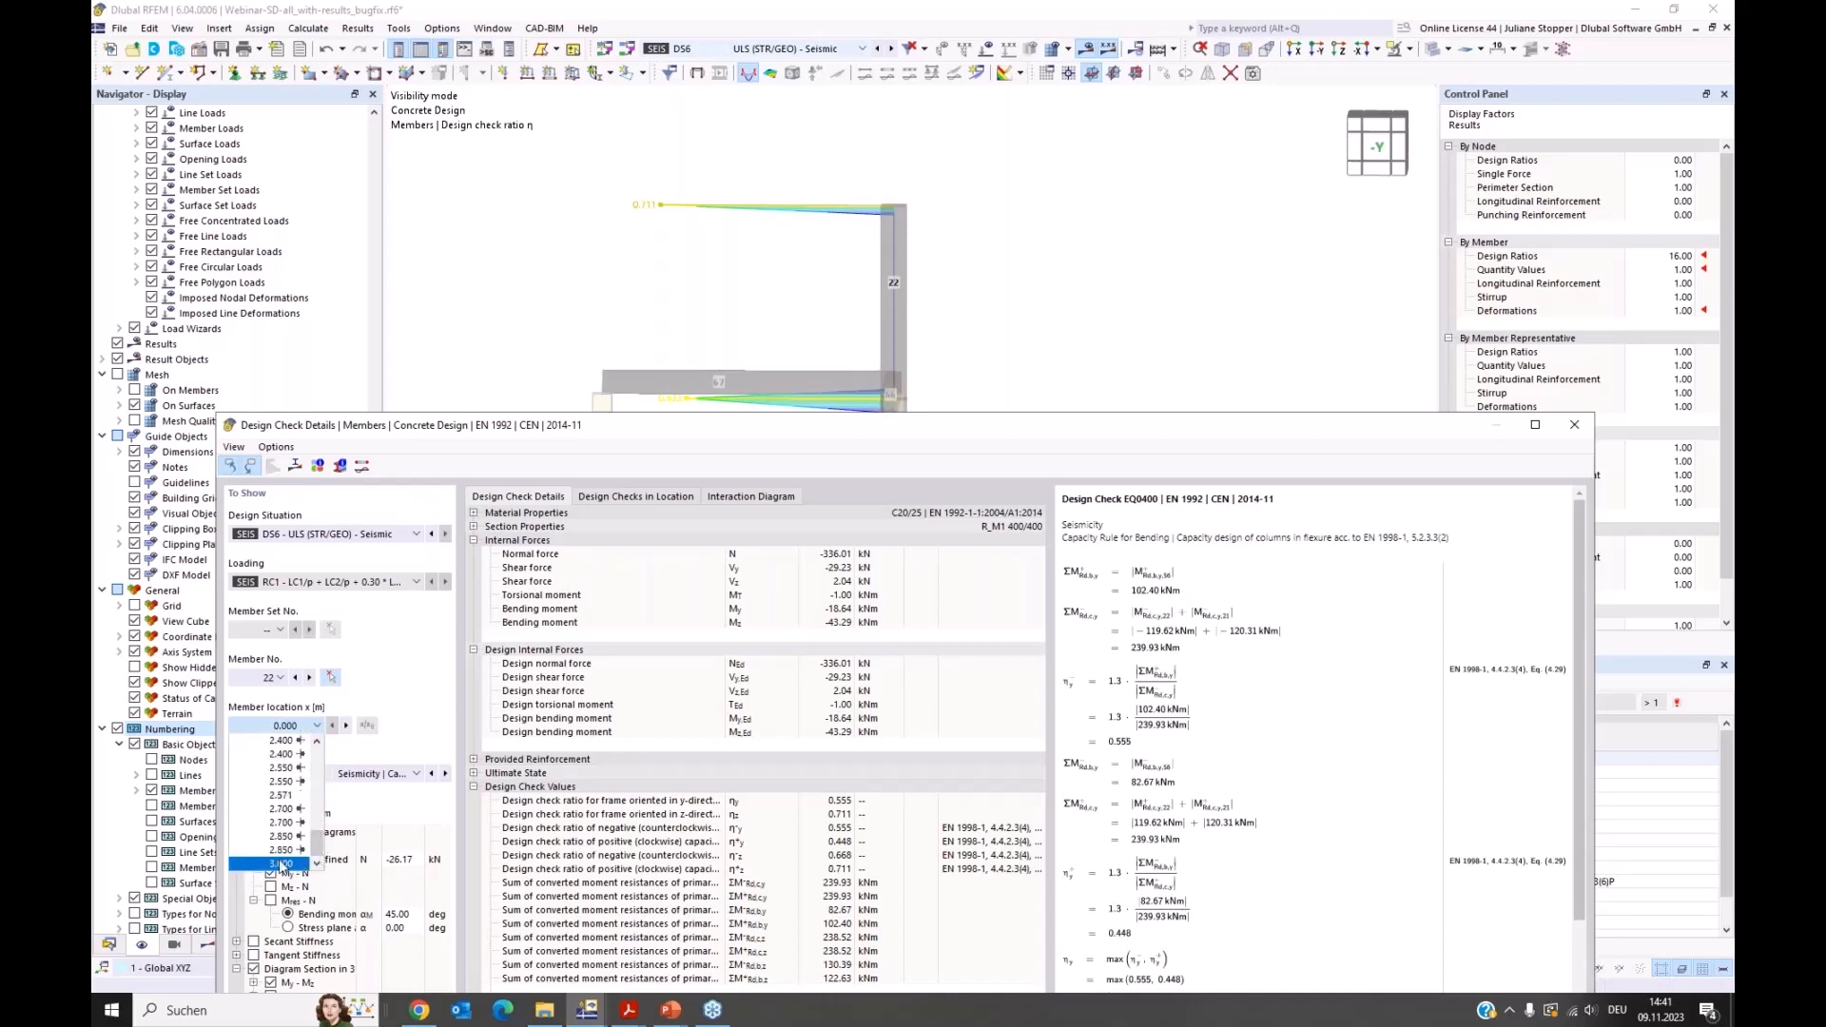
left_click(286, 868)
key("Down")
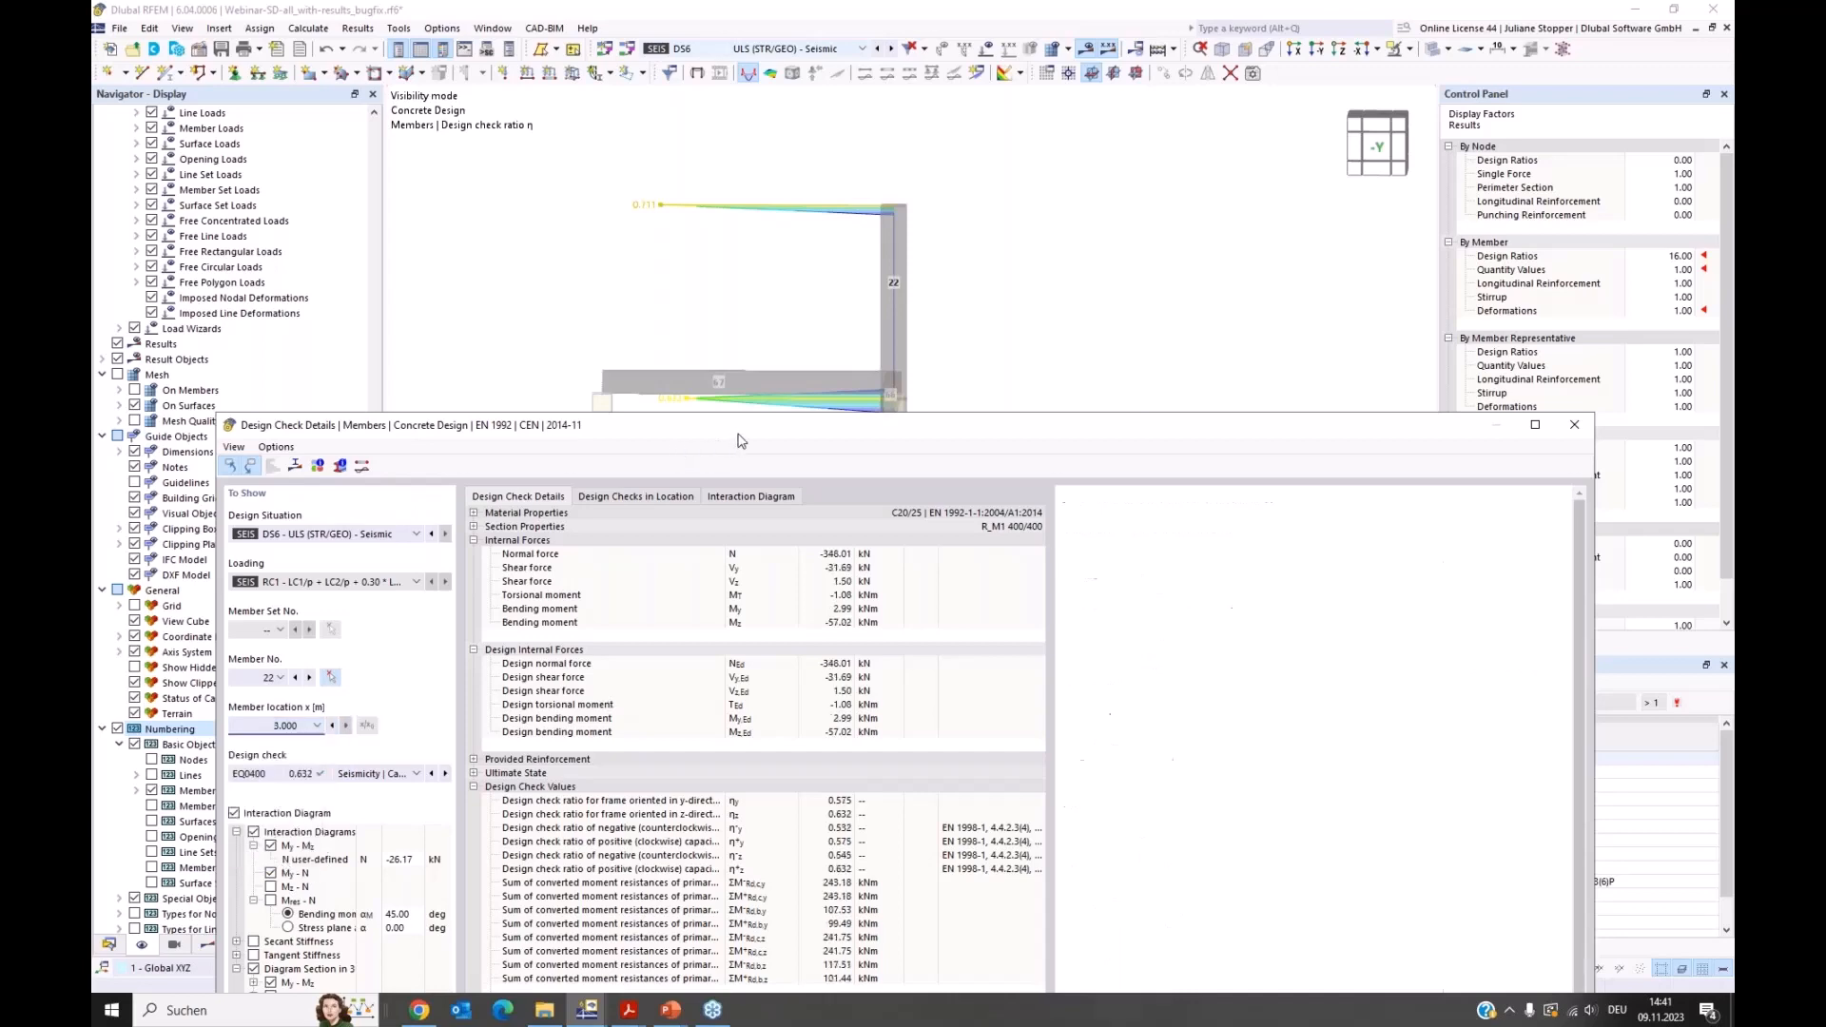
left_click_drag(807, 444, 788, 455)
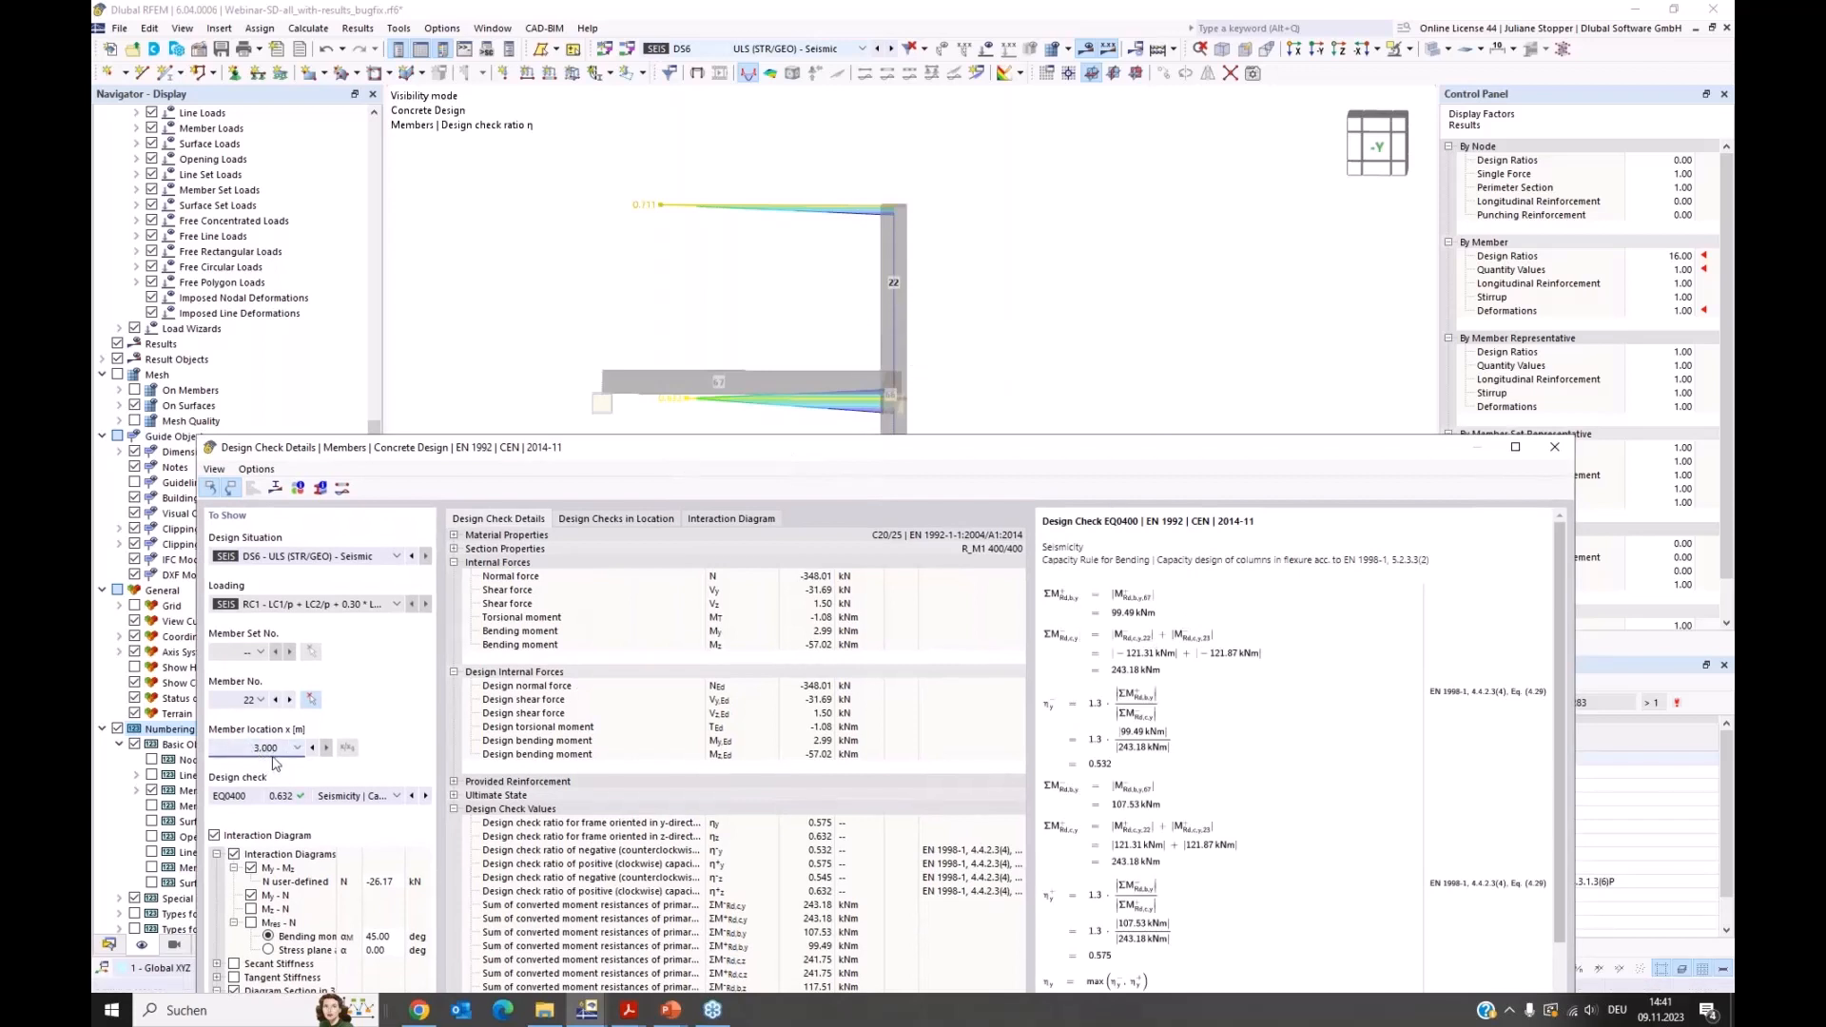
Step: Close the design check details and display the local axis systems of the members at the joint
left_click(902, 317)
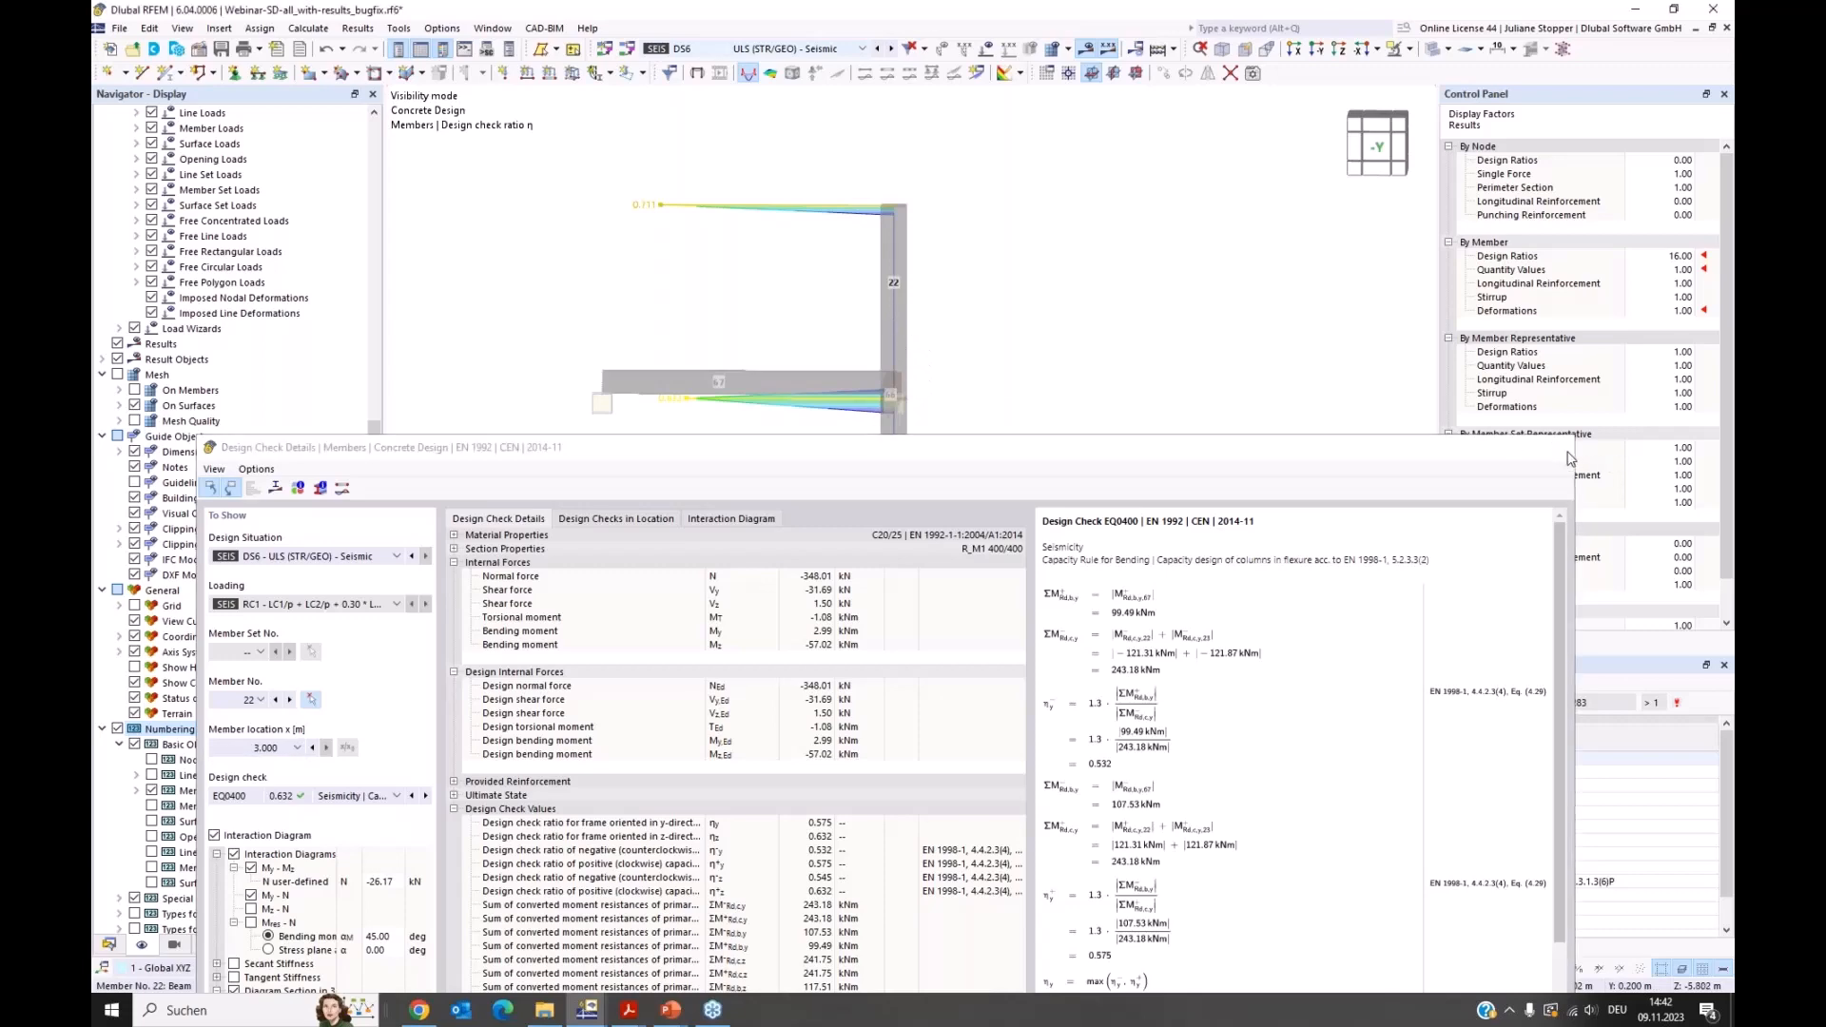
left_click(1560, 448)
right_click(904, 315)
left_click(947, 493)
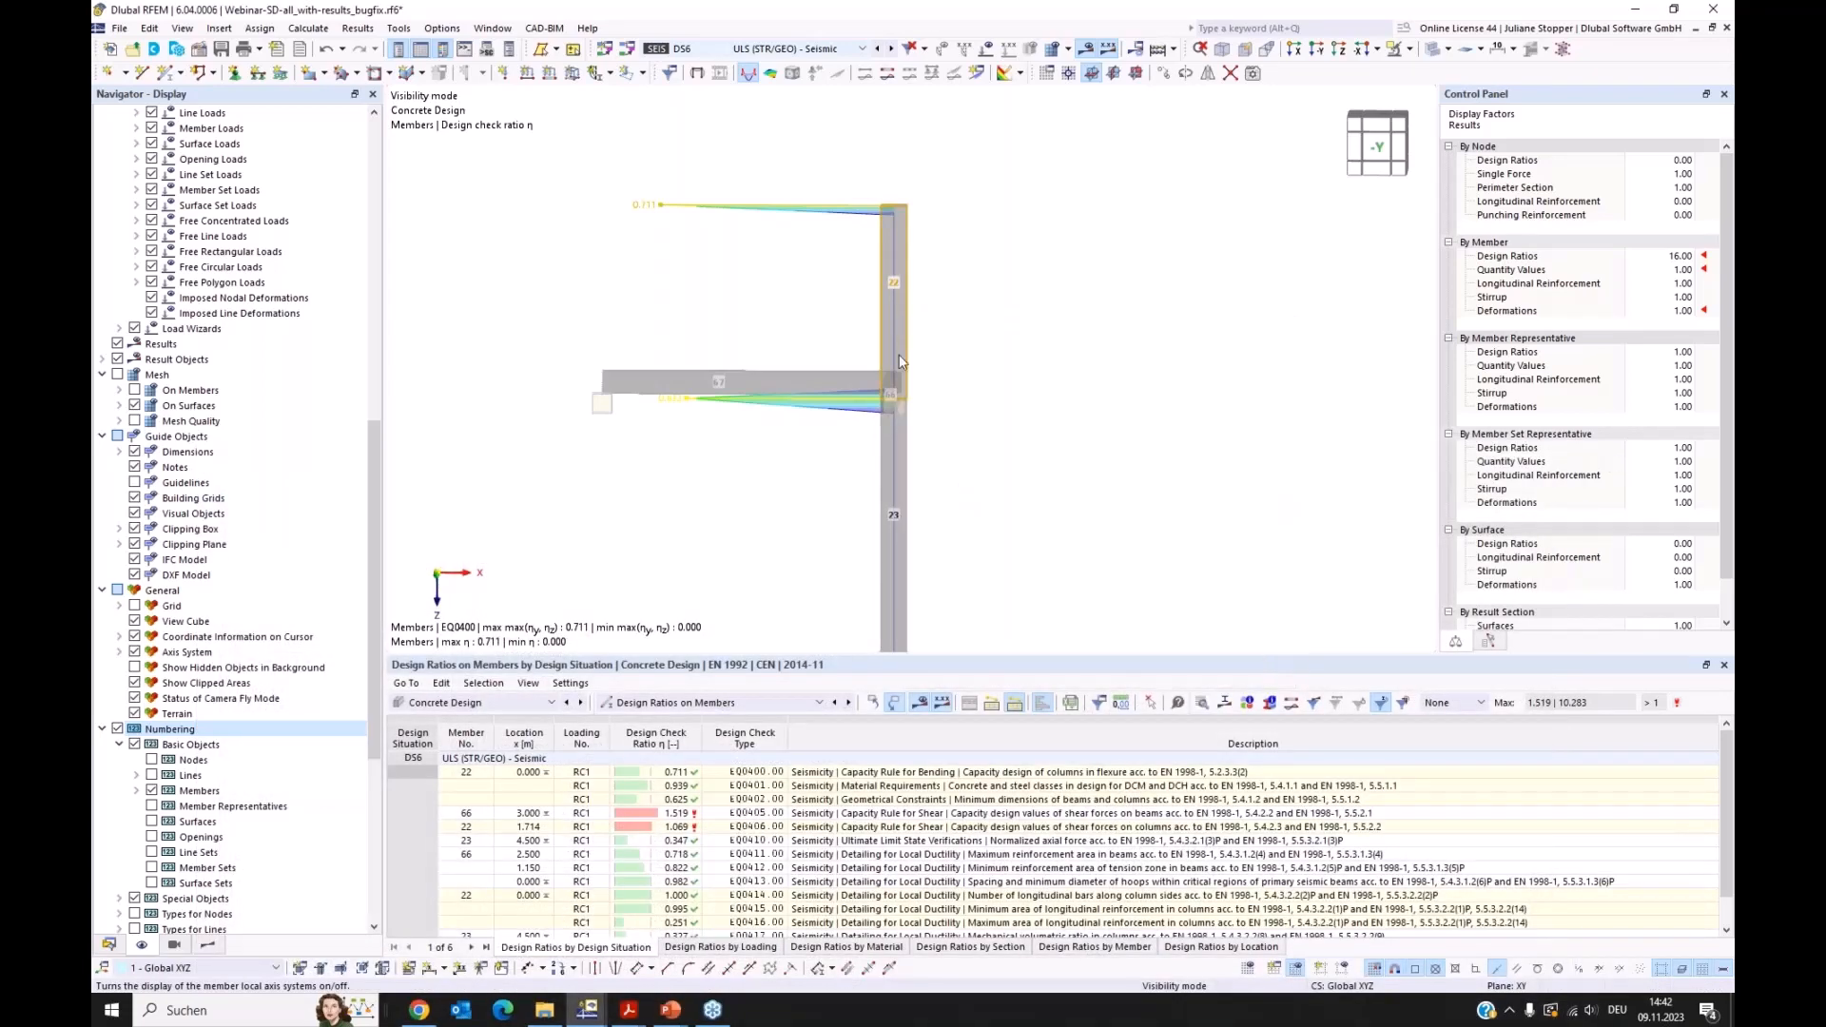
Step: Reopen the EQ0400 design check details for member 22 and set the member location to 3.000 m
left_click(747, 773)
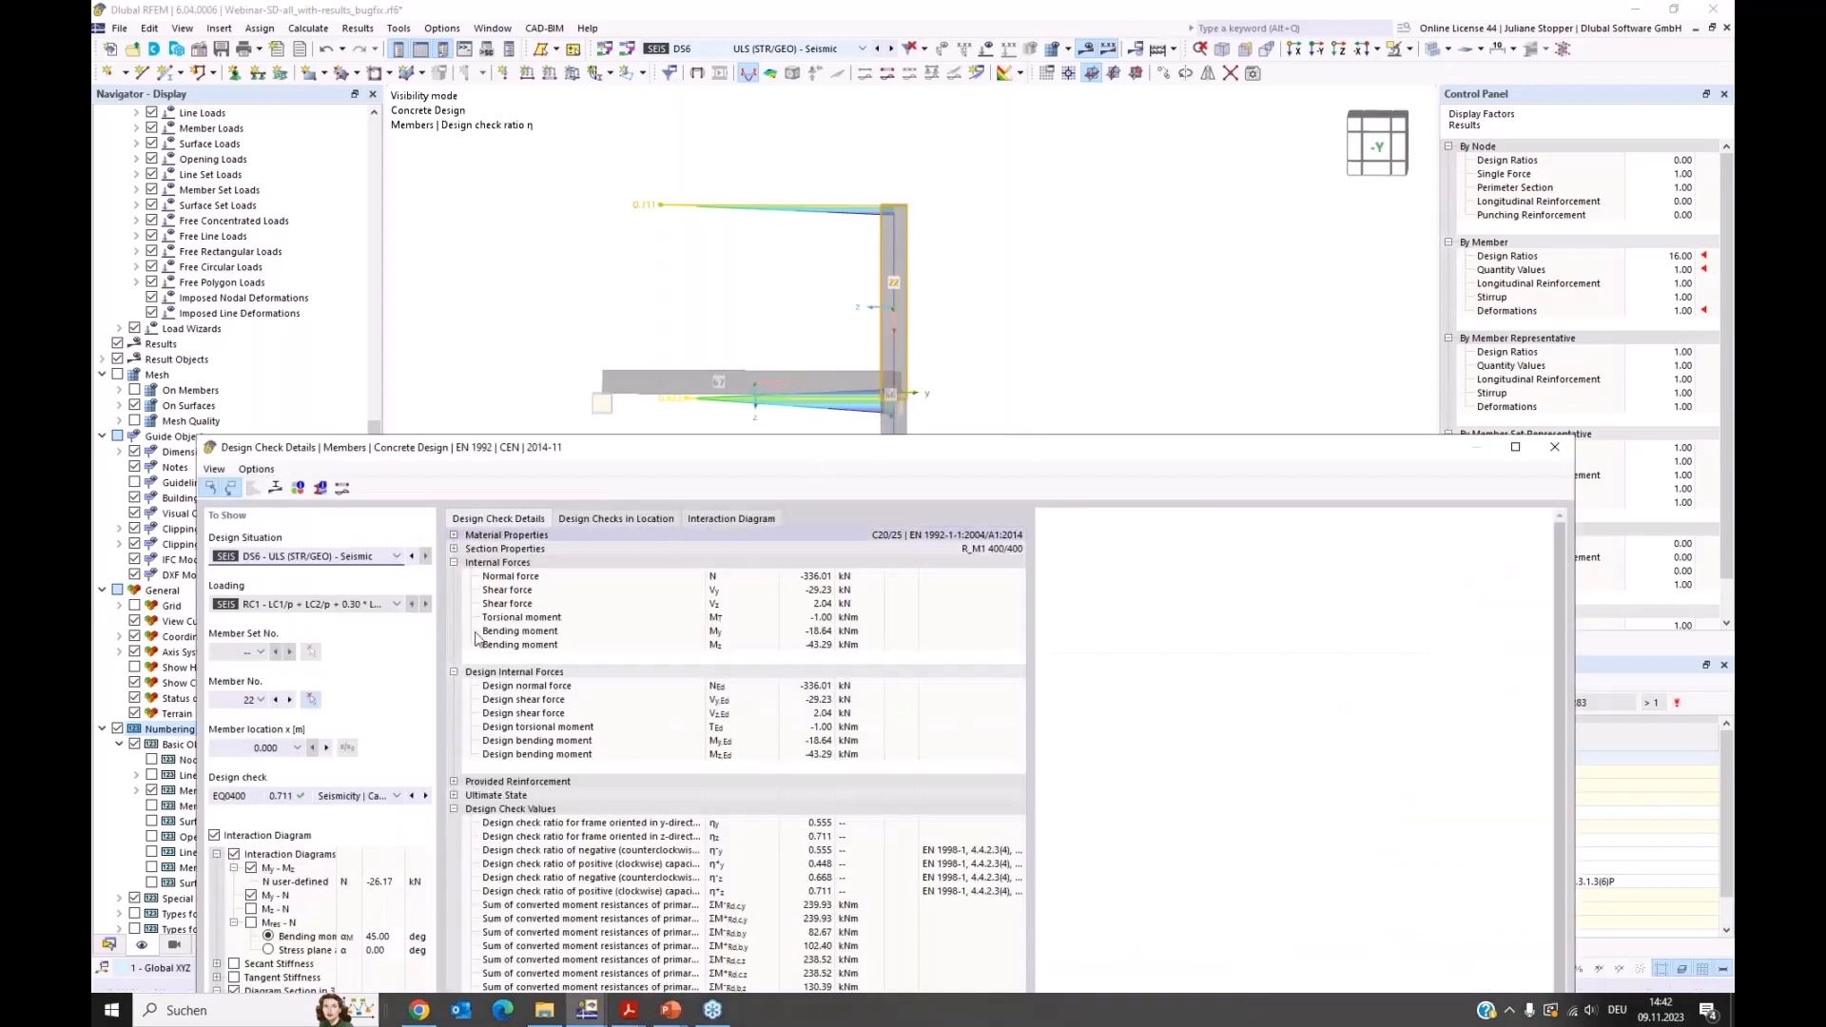
left_click(269, 749)
left_click_drag(297, 772, 299, 868)
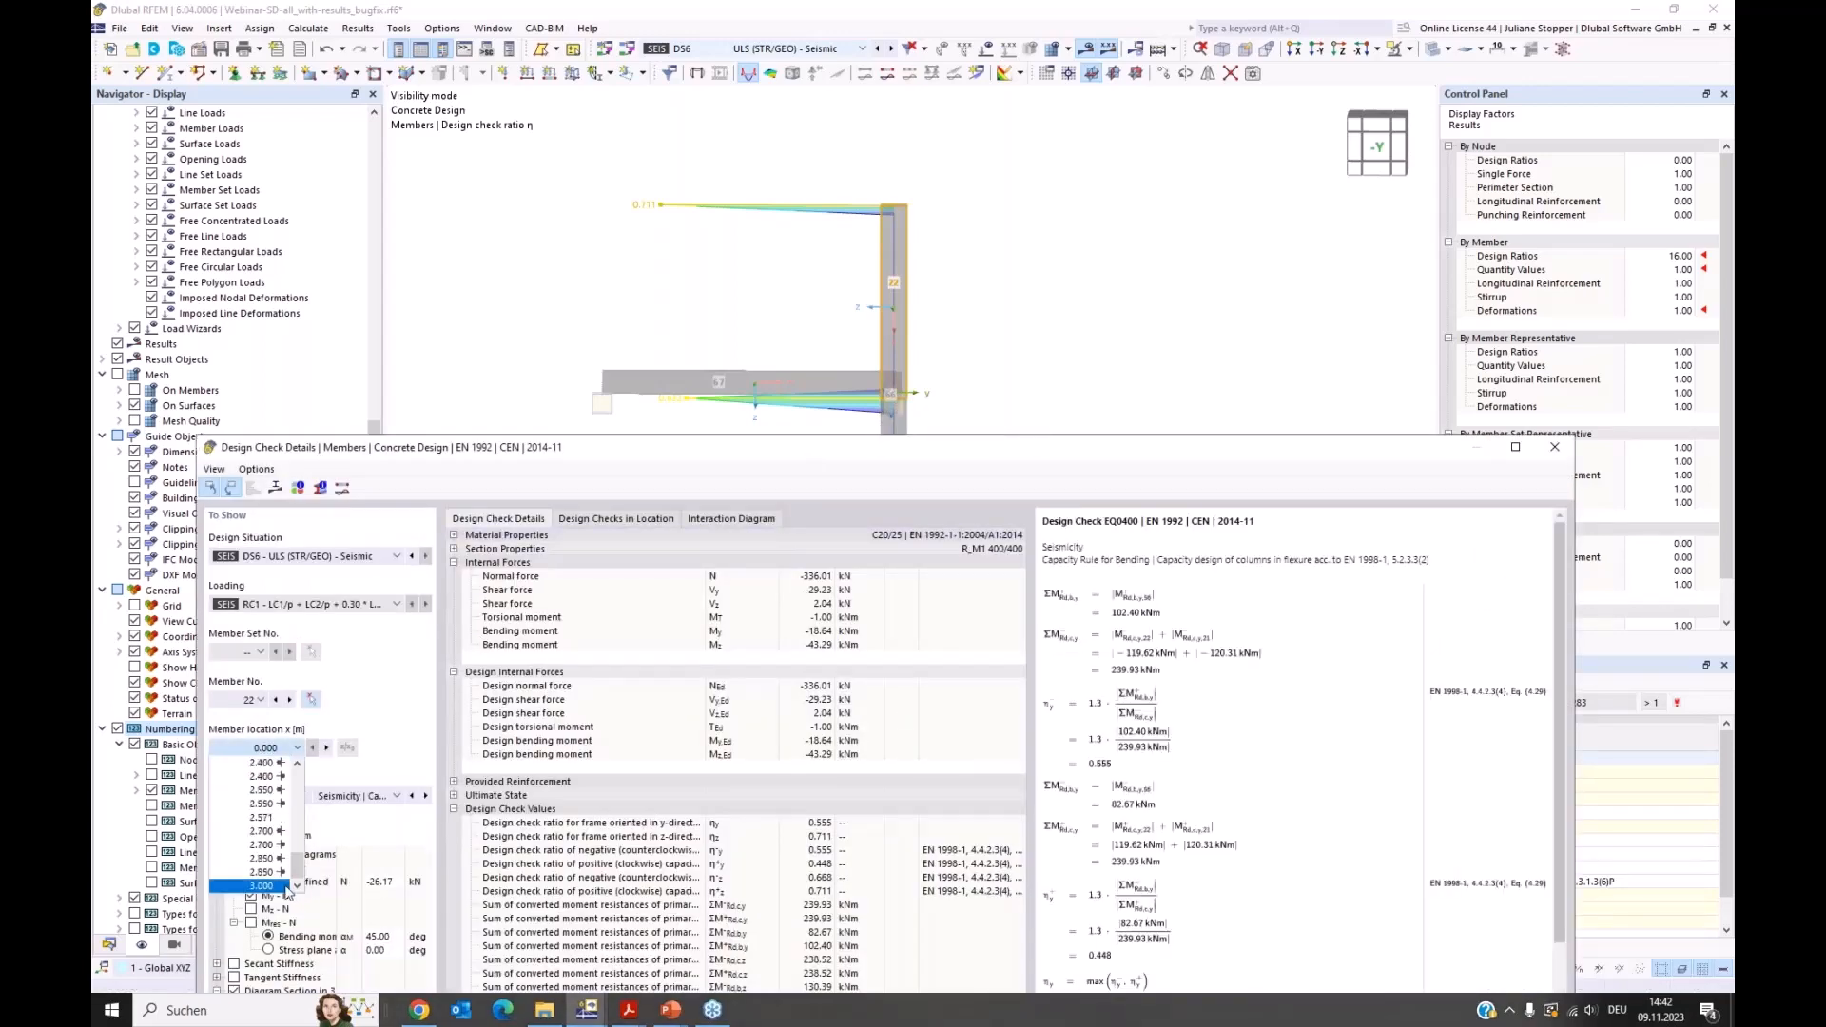
left_click(276, 886)
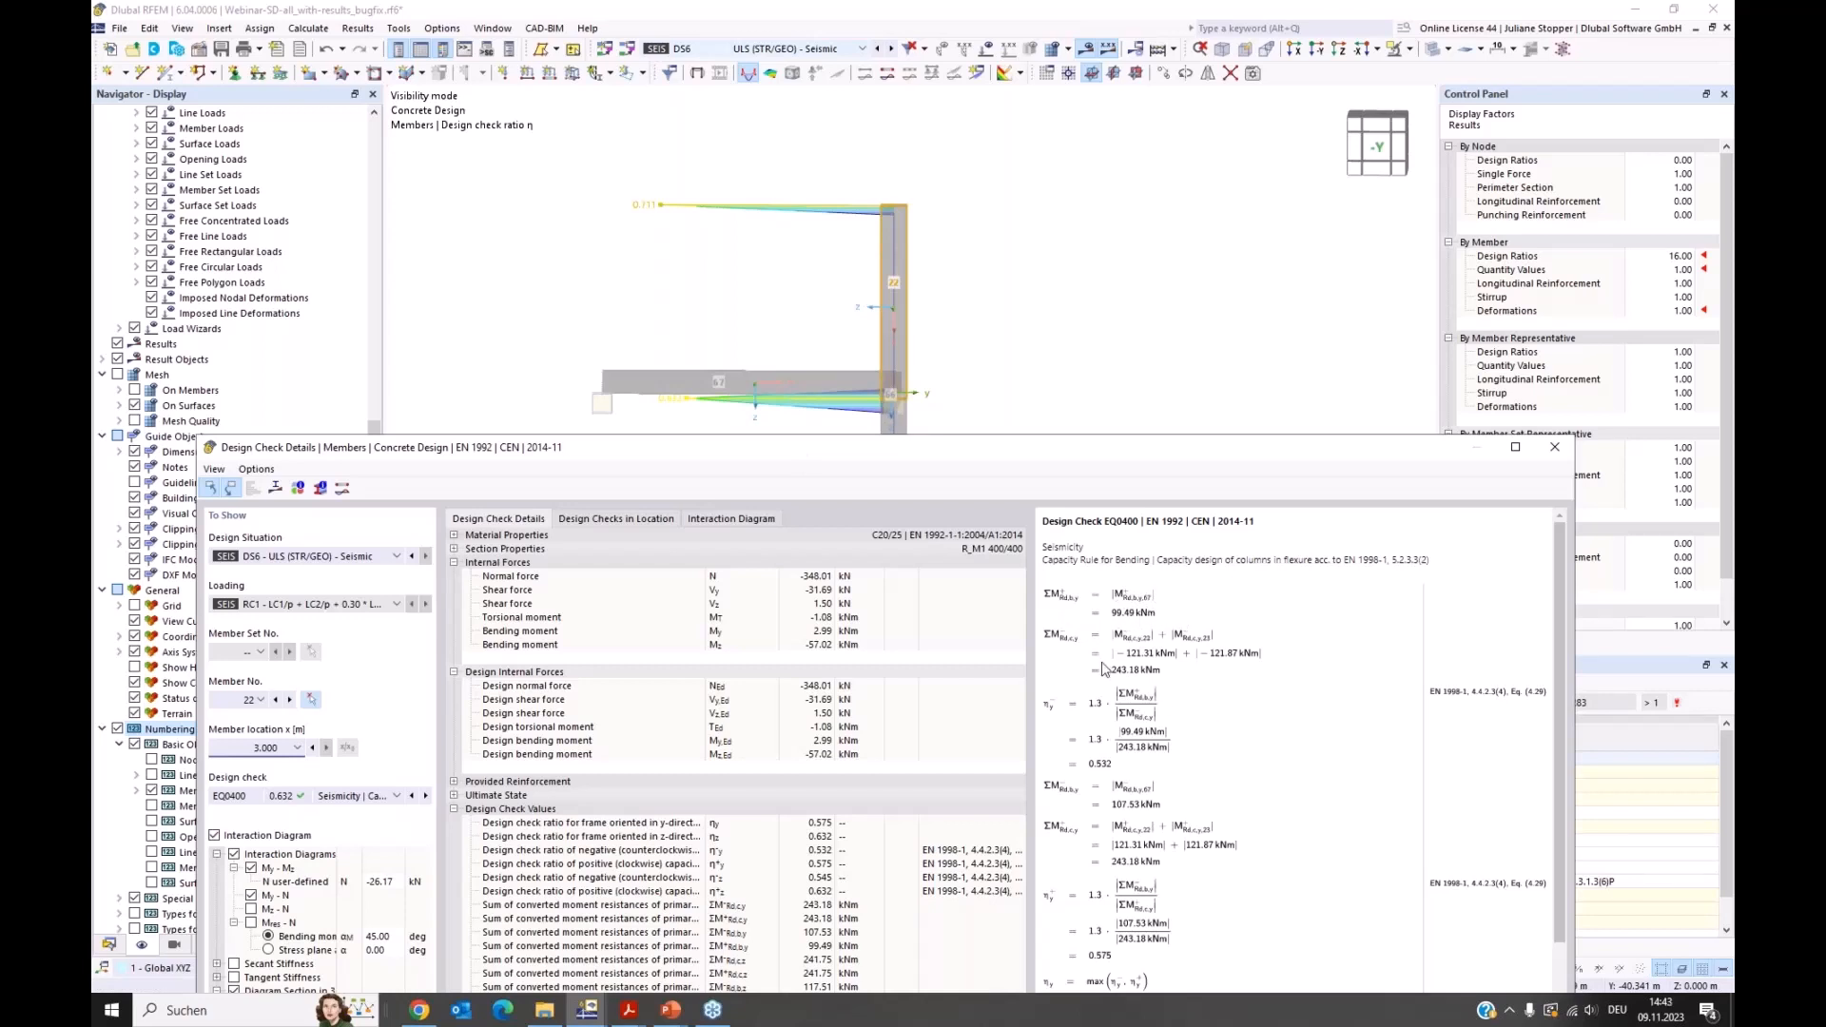
Step: Reduce the EQ0400 formulas to symbols without inserted values and read the legend of the moment resistance sums
middle_click_drag(1013, 359, 1011, 270)
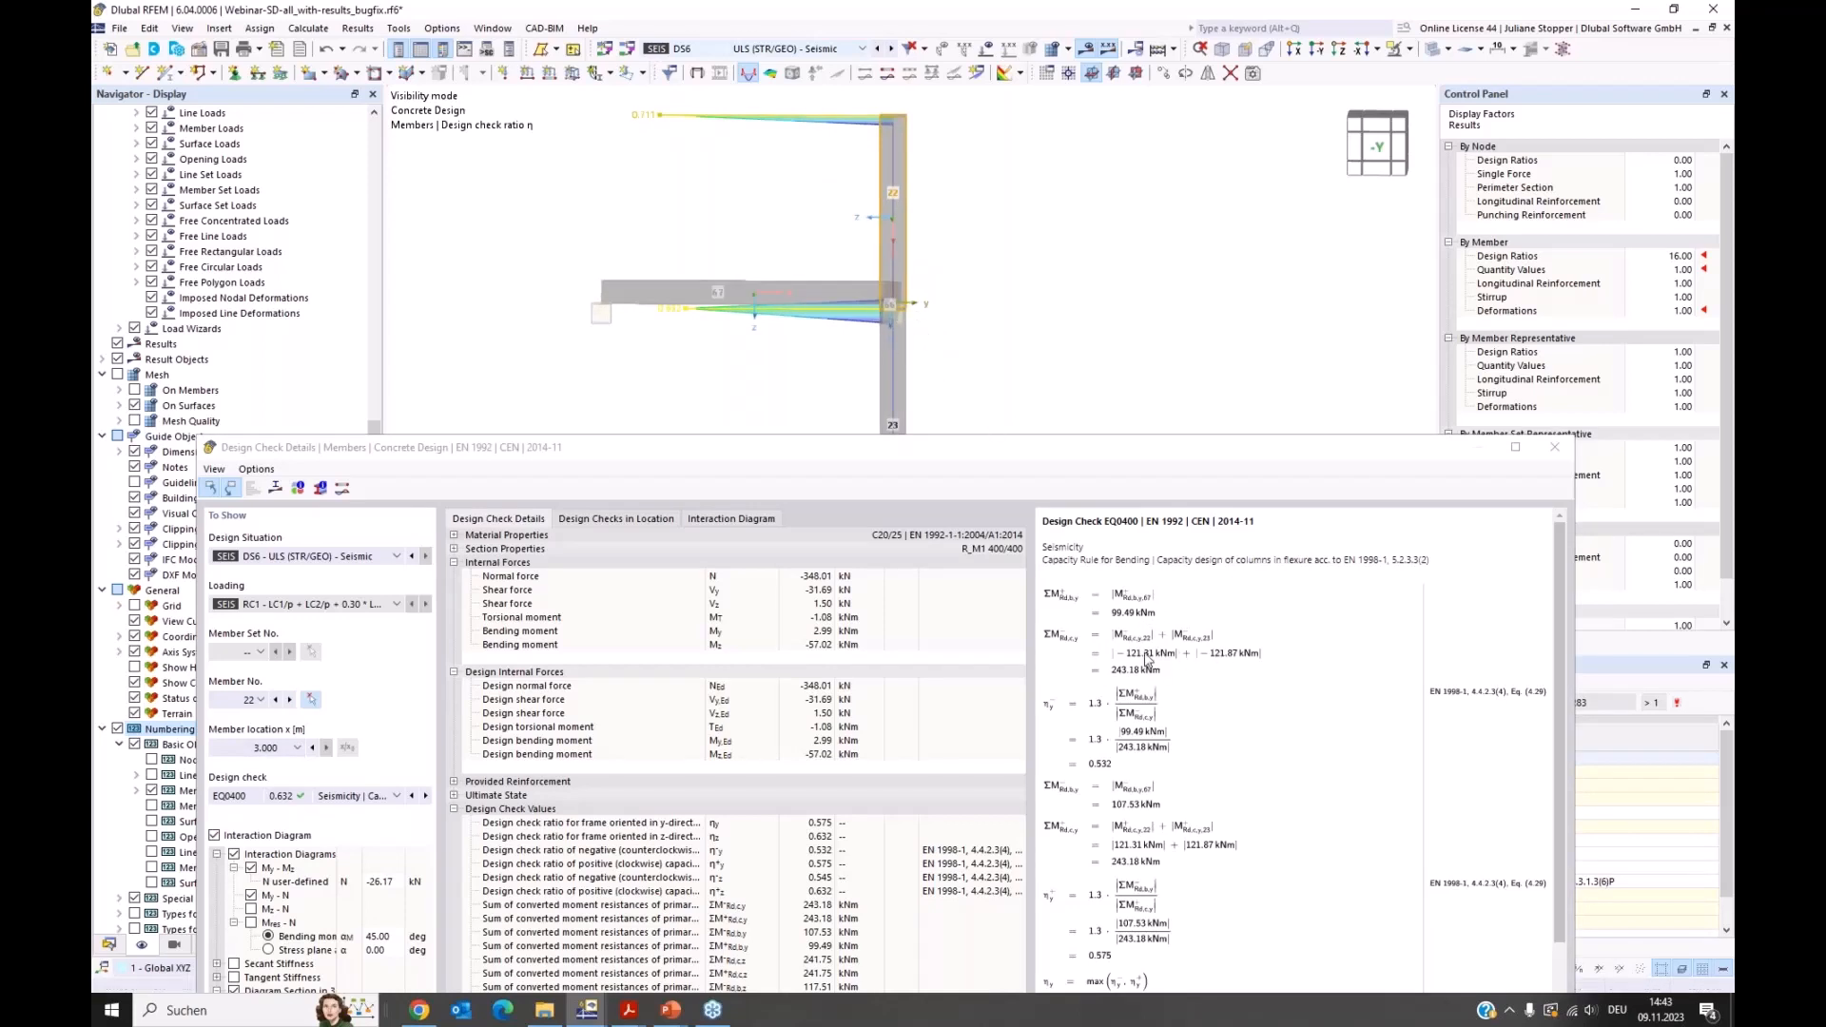
left_click(1187, 491)
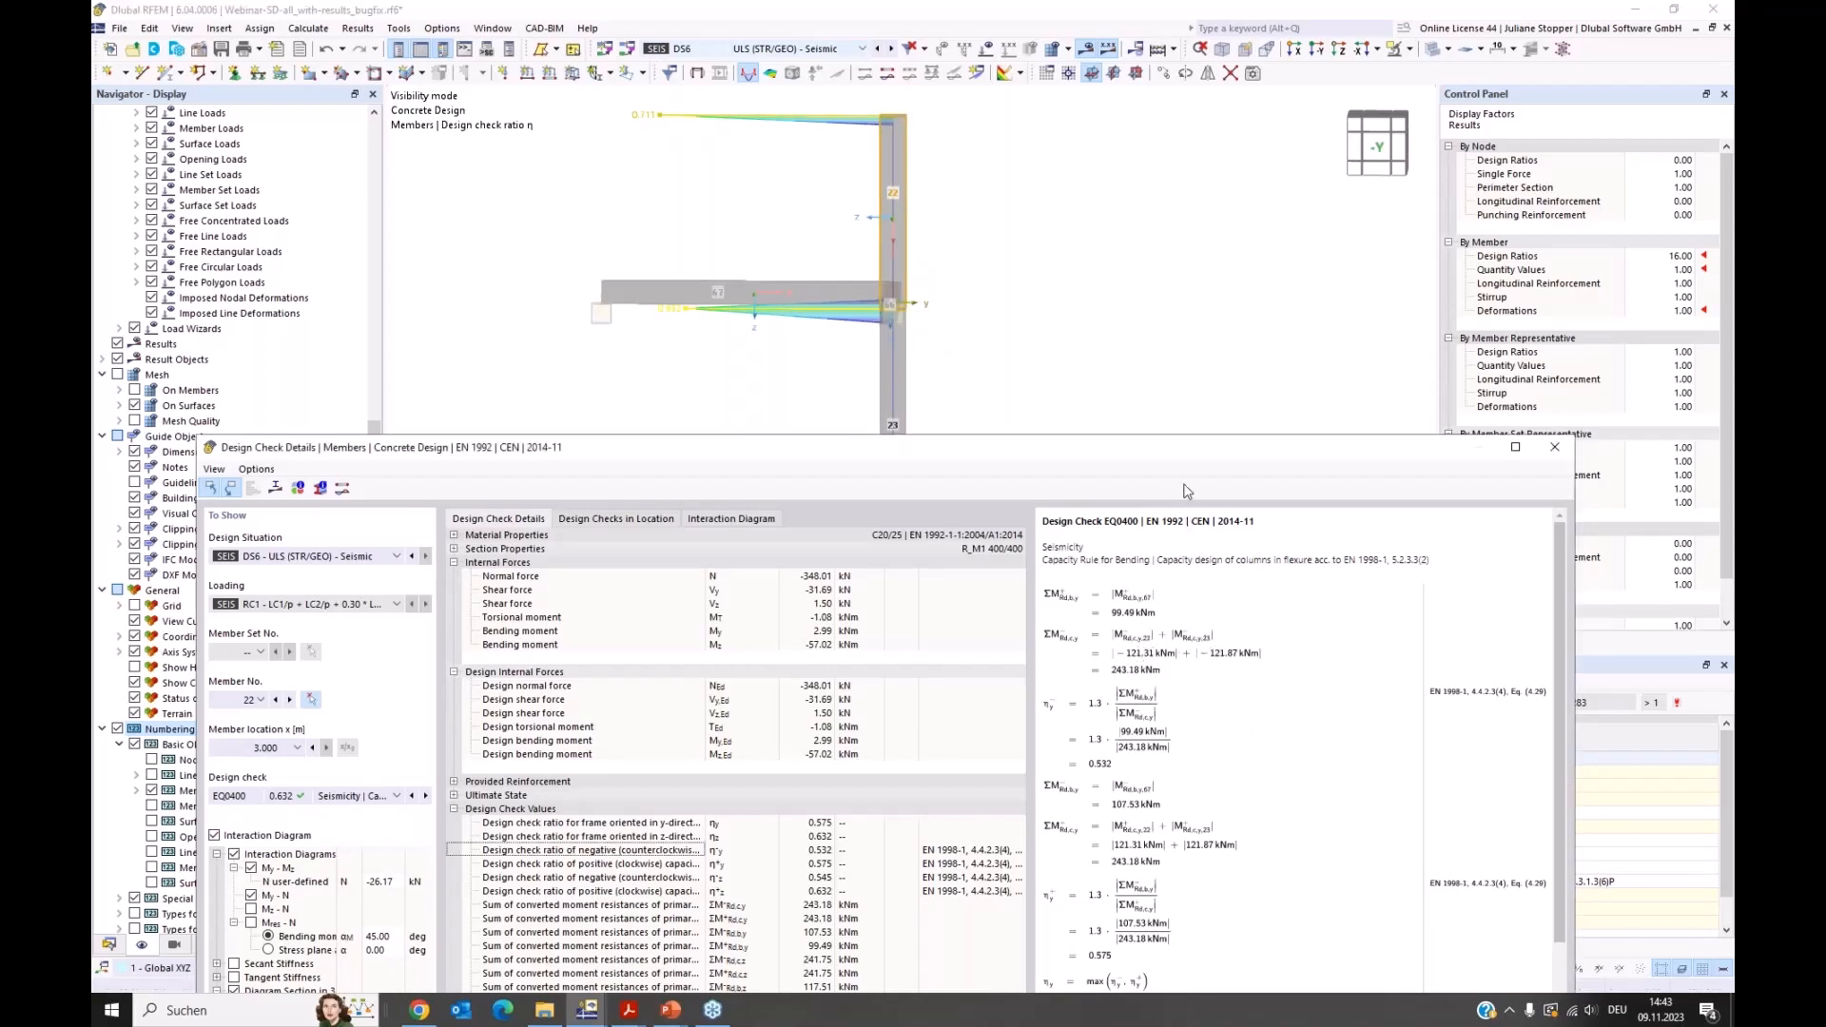
left_click_drag(1189, 447, 1229, 50)
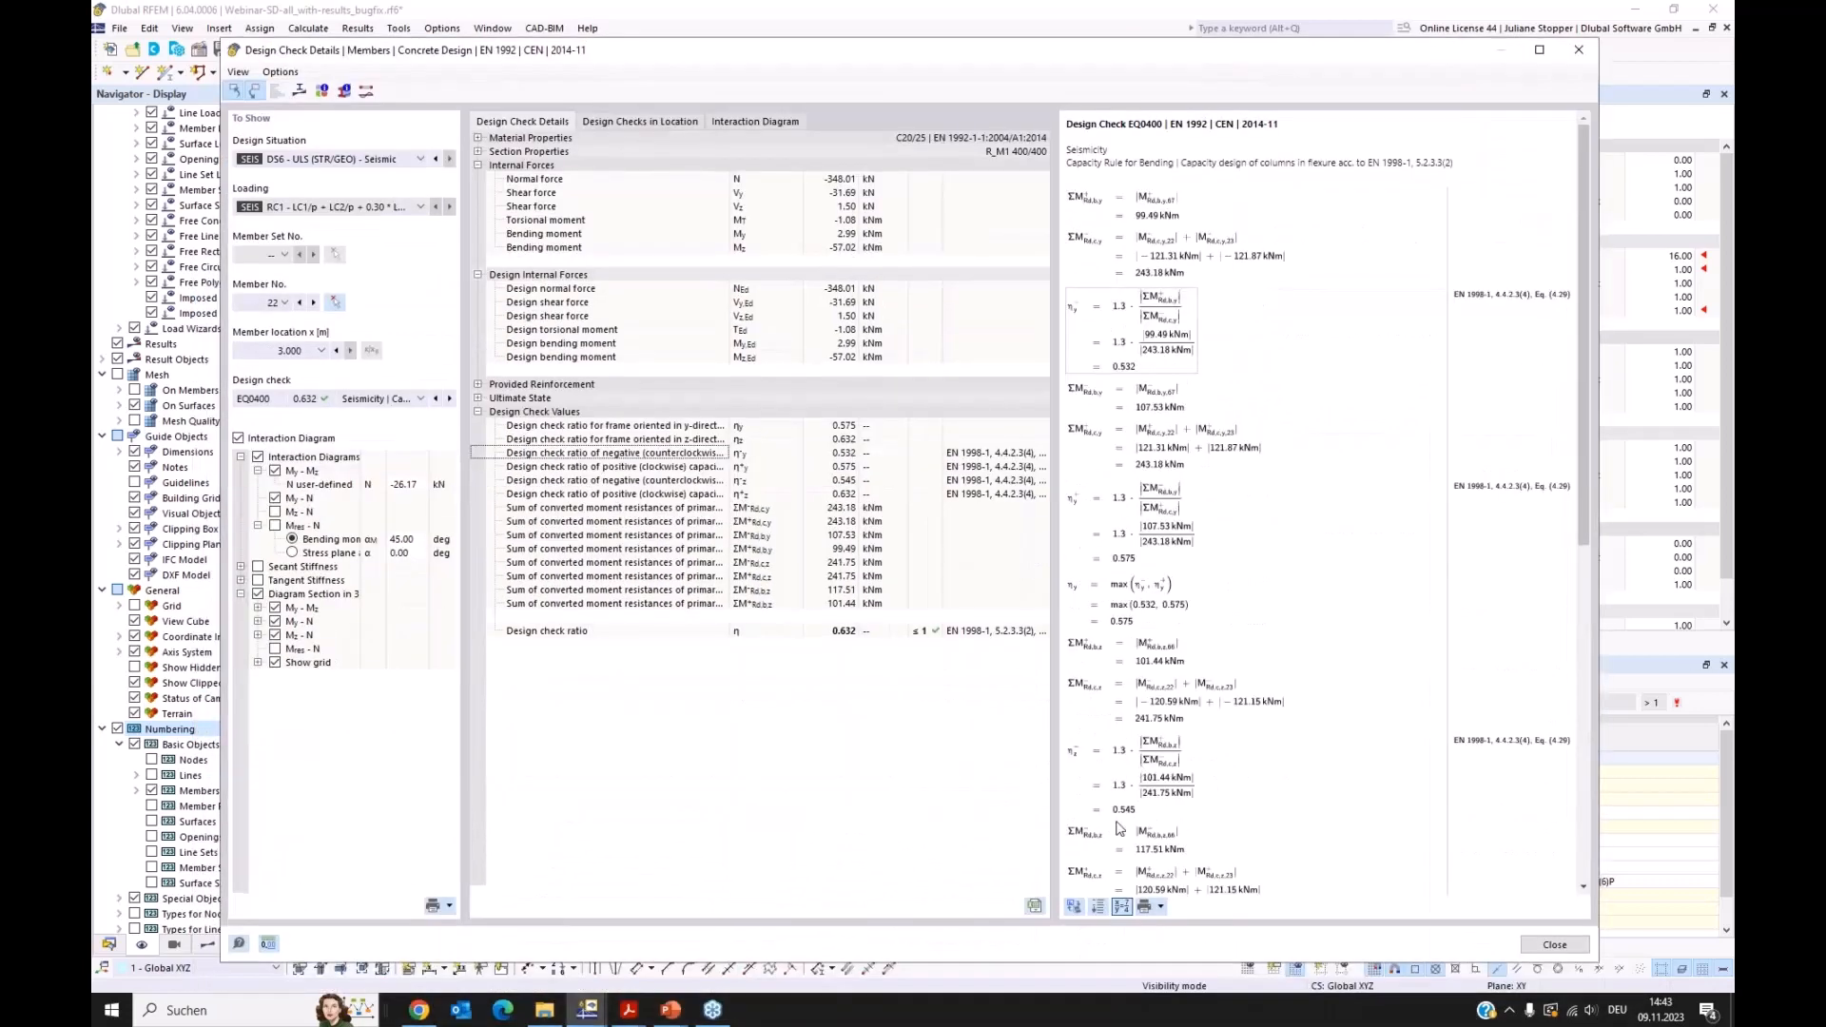
left_click(1122, 908)
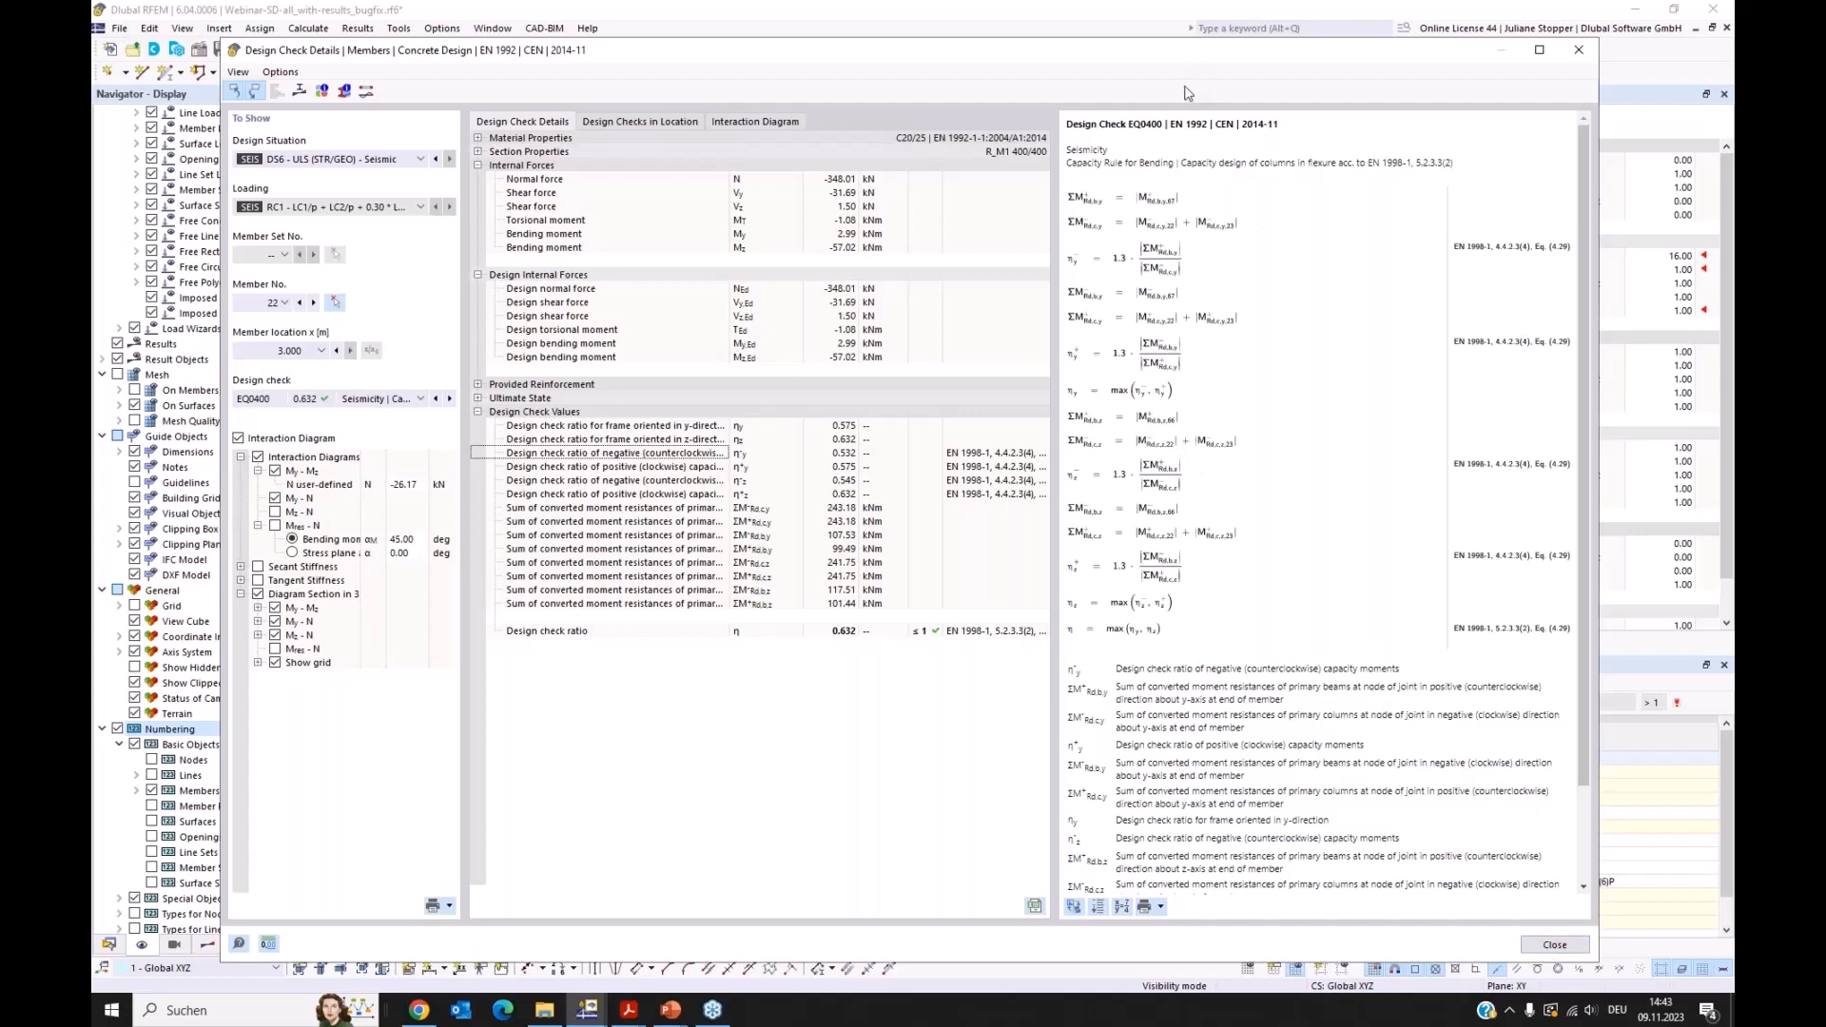
left_click_drag(1184, 51, 1135, 555)
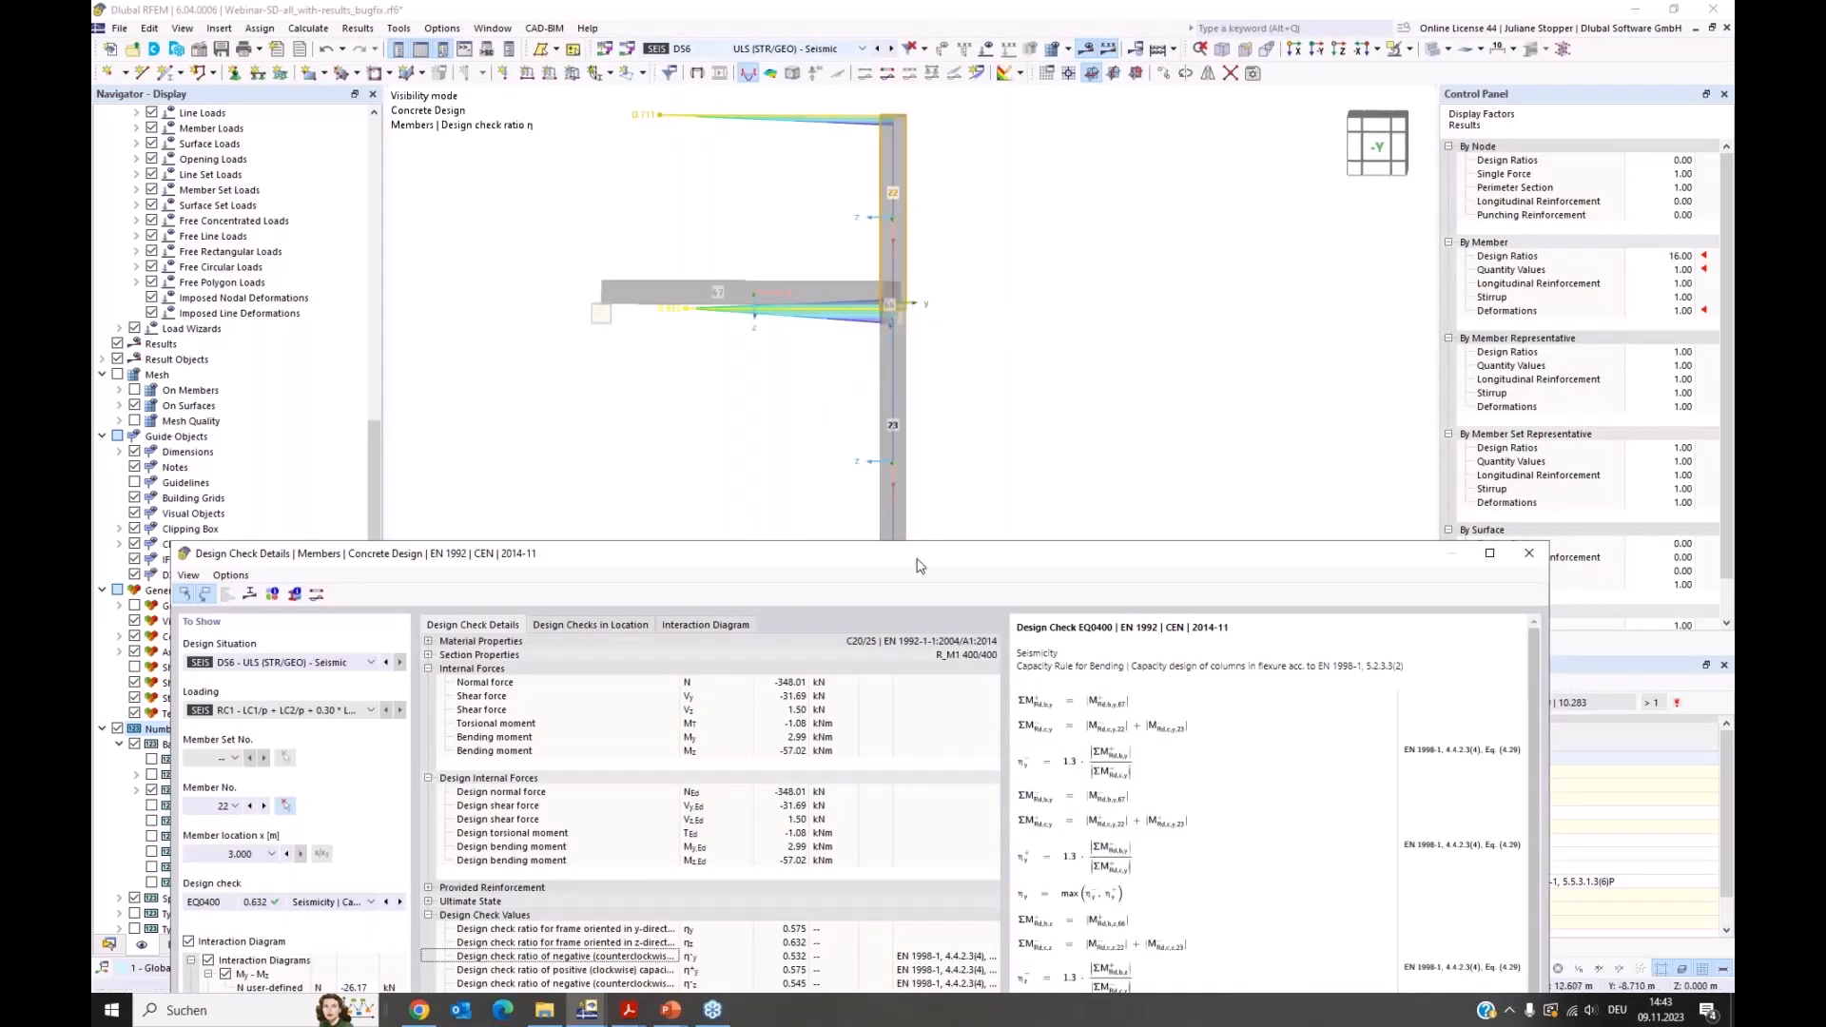
left_click_drag(919, 565, 939, 143)
scroll(1148, 306, "down", 3)
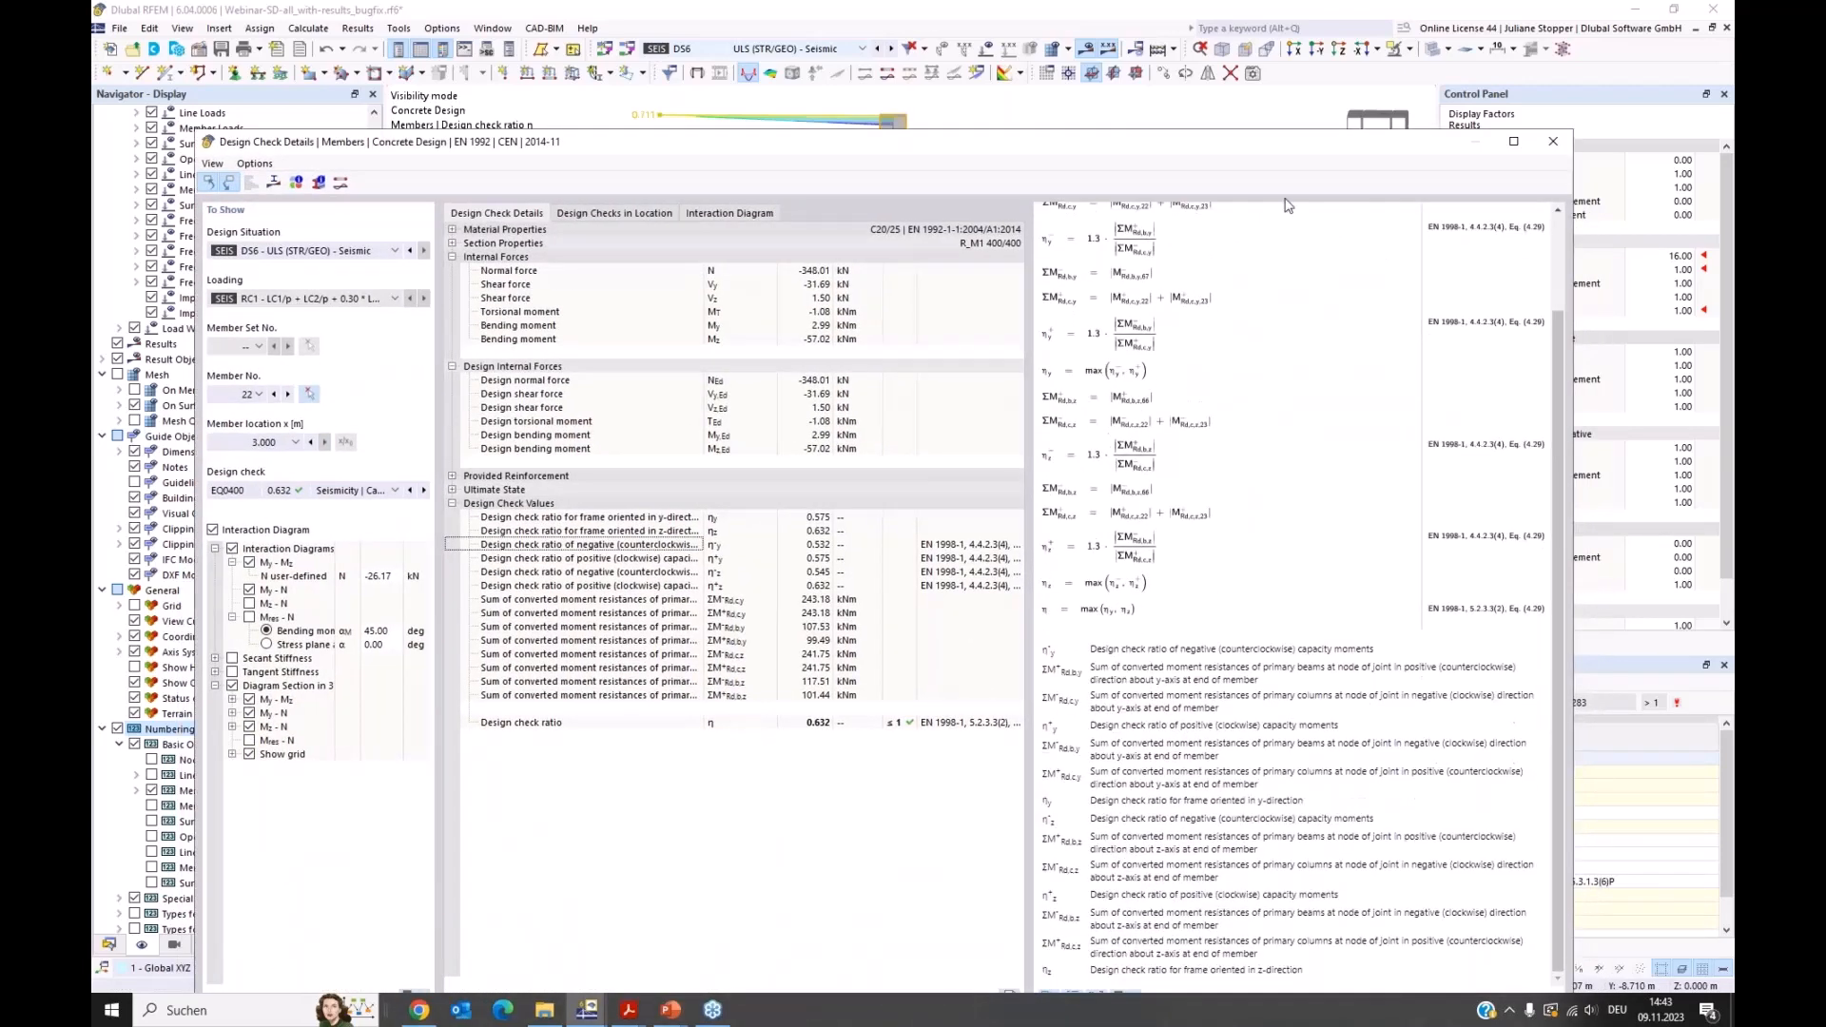
left_click_drag(1252, 141, 1252, 39)
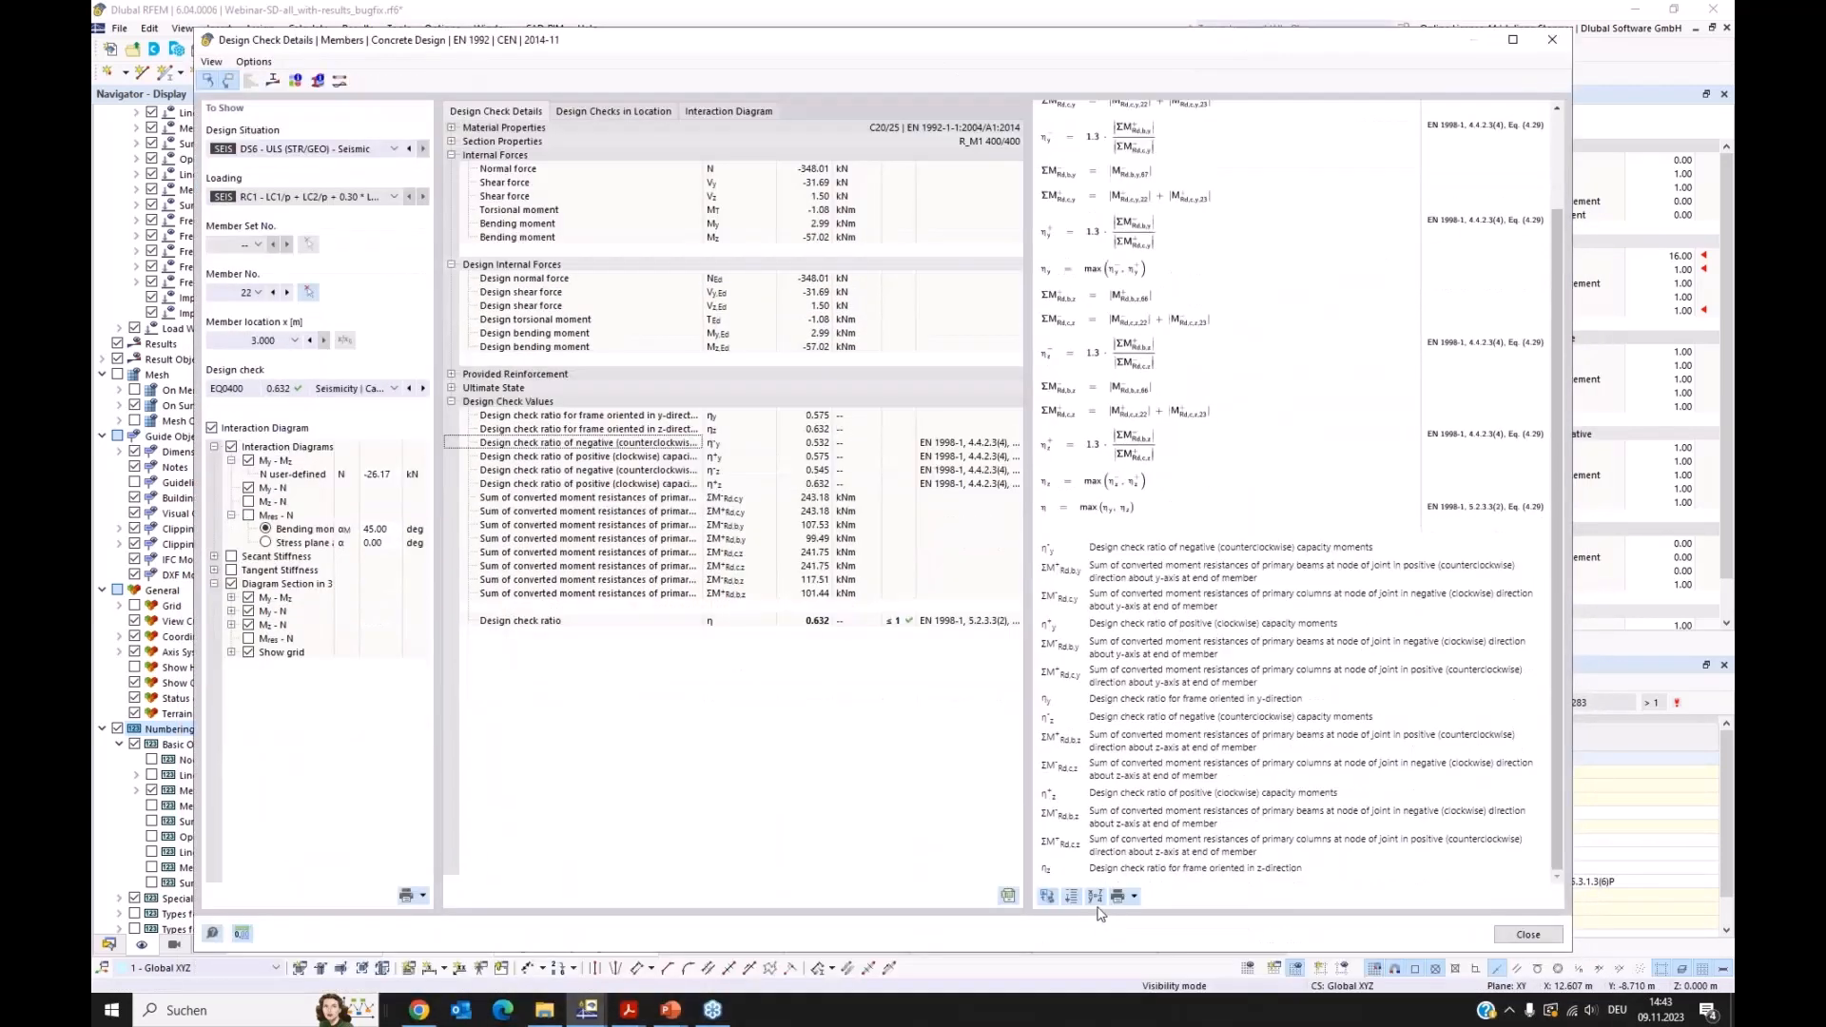
Step: Show the inserted values in the EQ0400 formulas again and compare the check with the joint in the model
left_click(1095, 896)
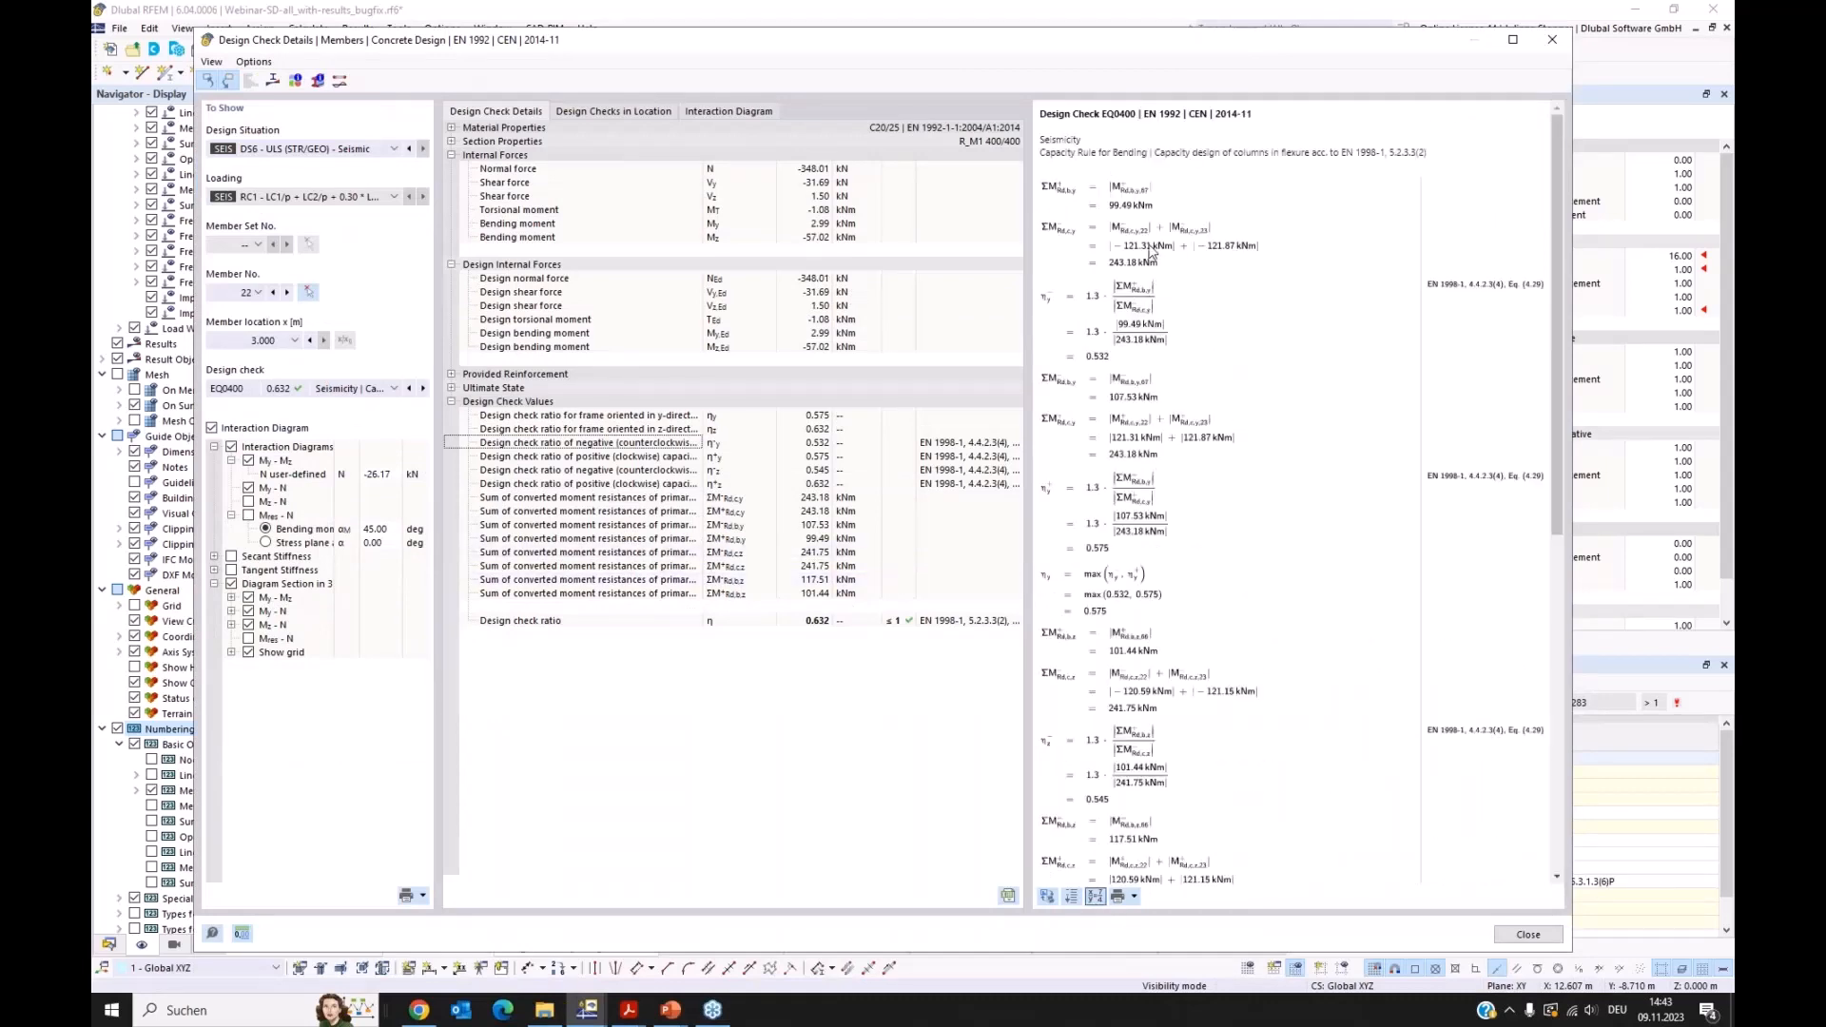
left_click_drag(1101, 44, 1112, 86)
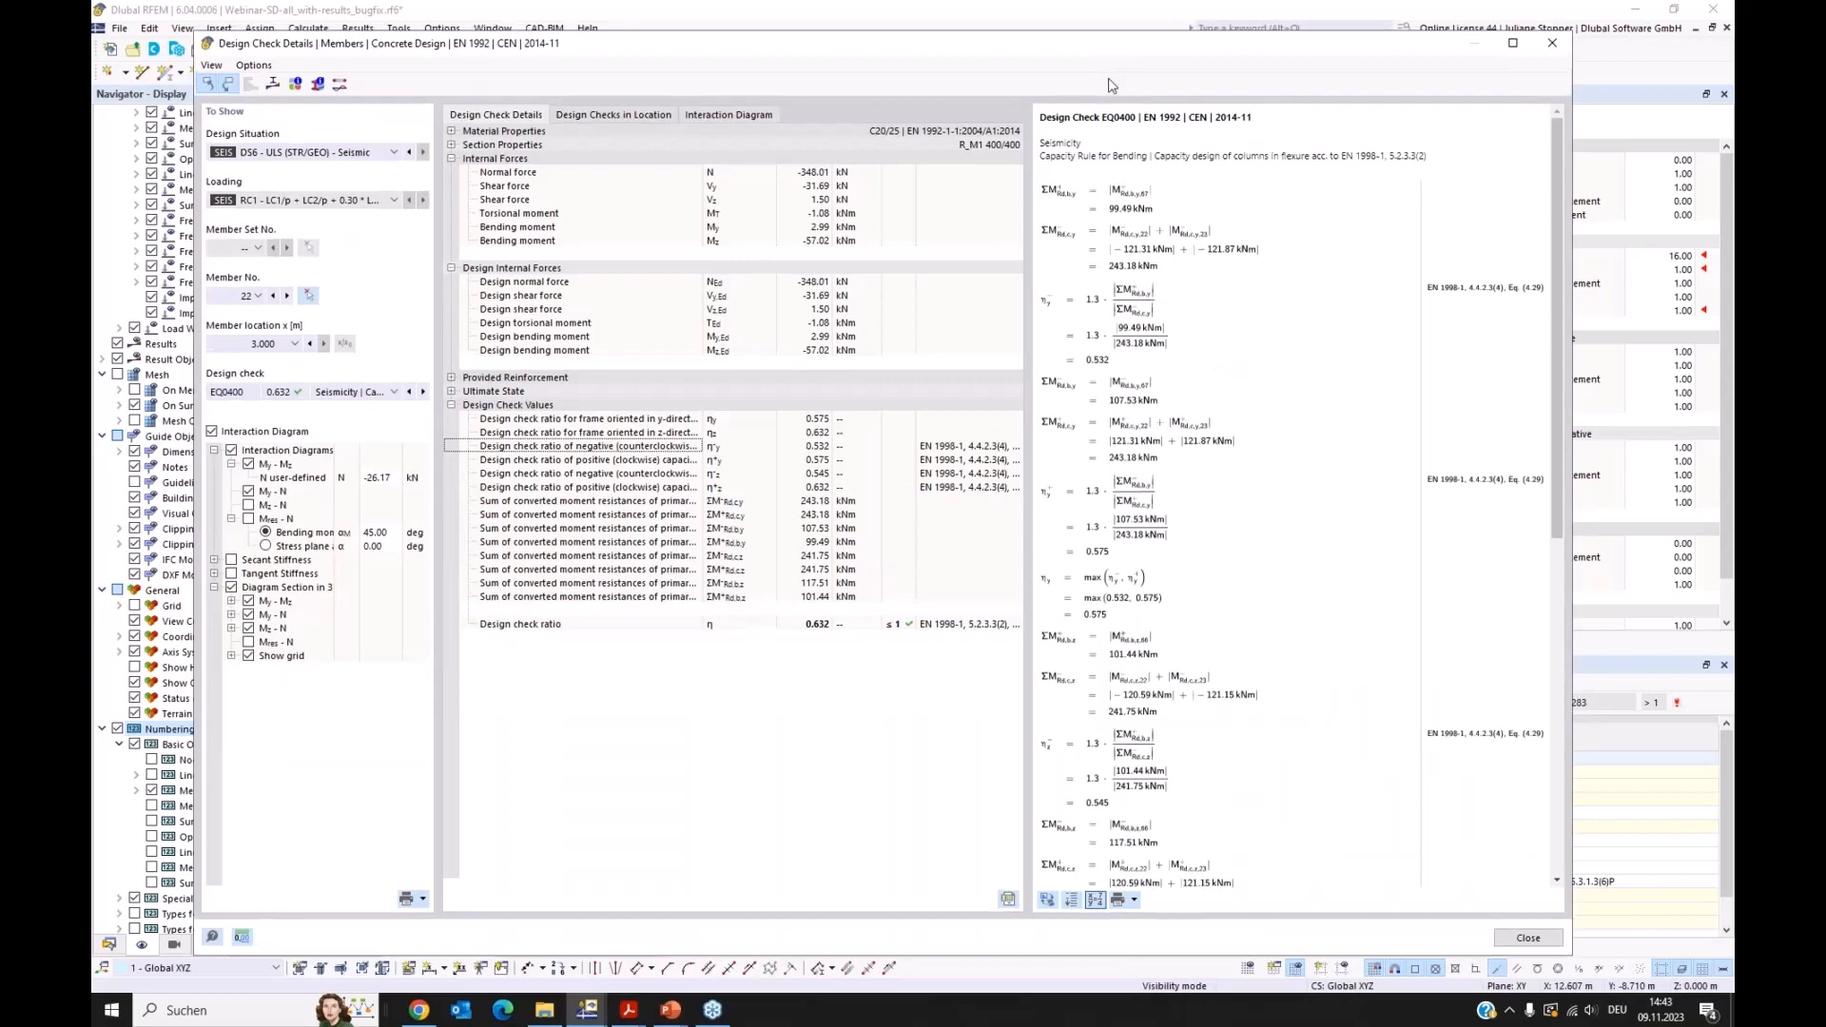
left_click_drag(897, 47, 907, 340)
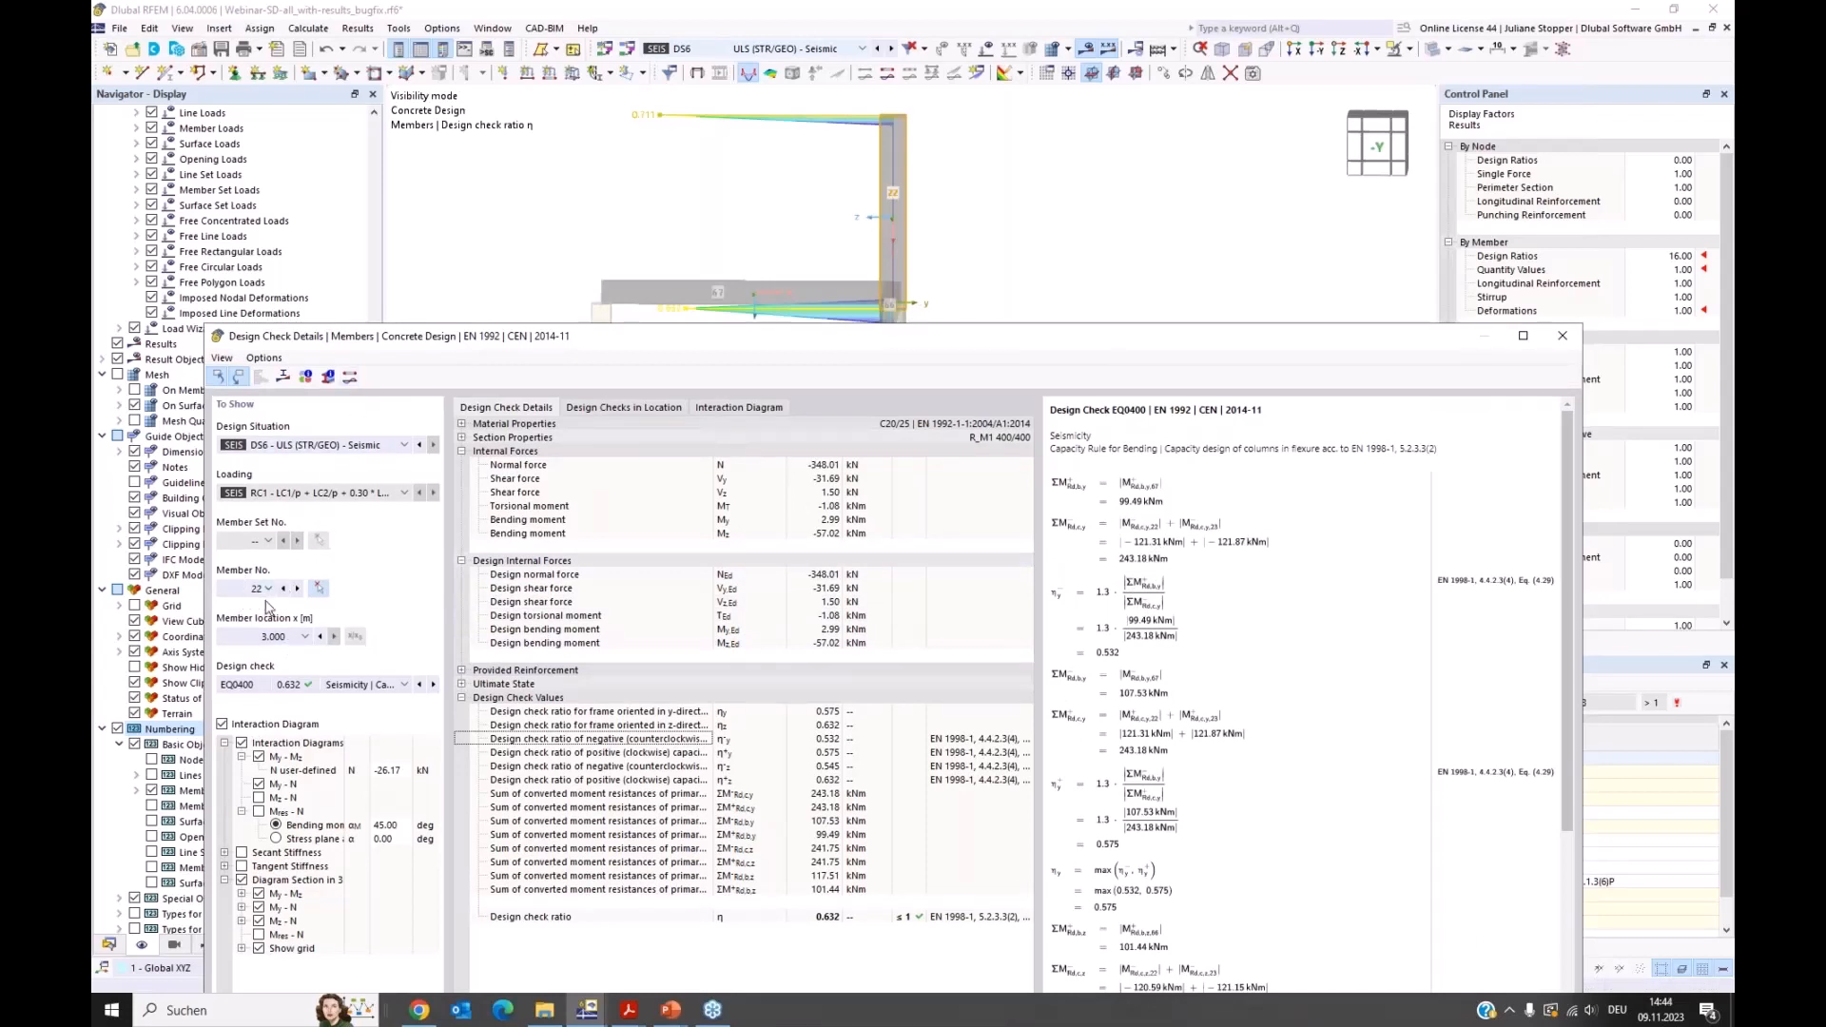
Step: Open the result diagrams of member 22 with Static Analysis as the result category
left_click(350, 377)
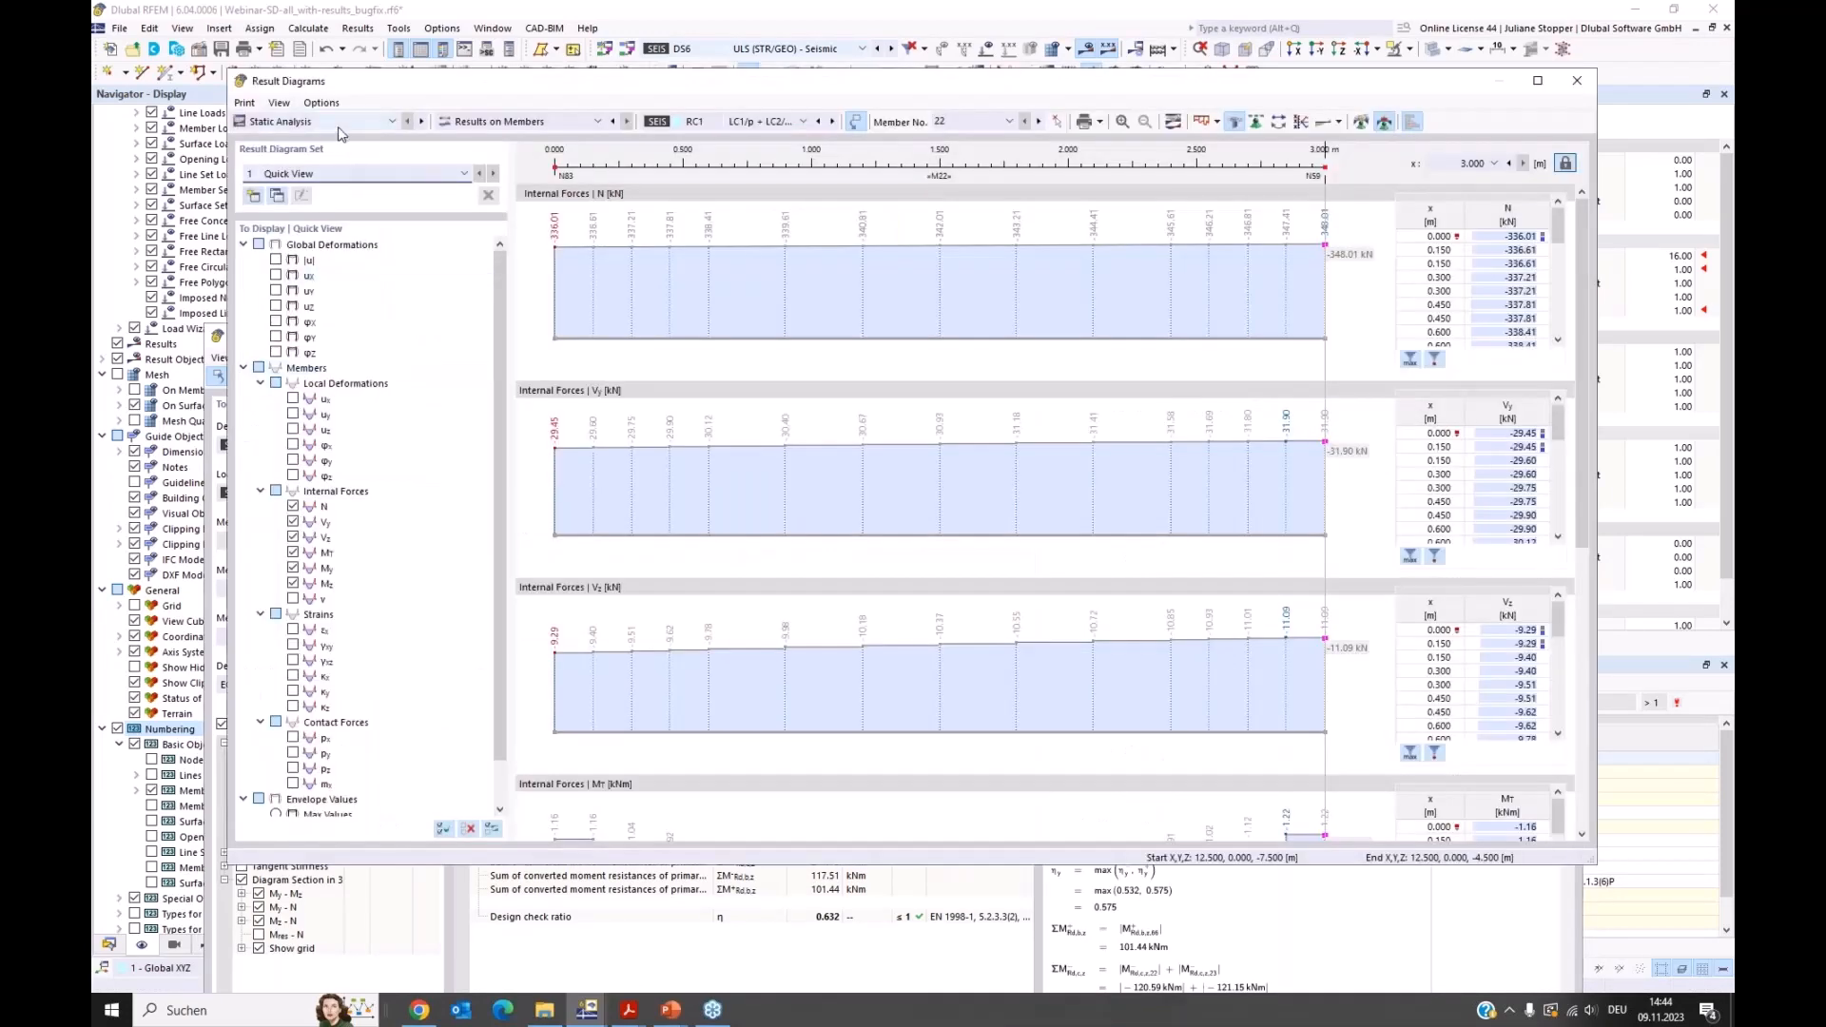
left_click(339, 123)
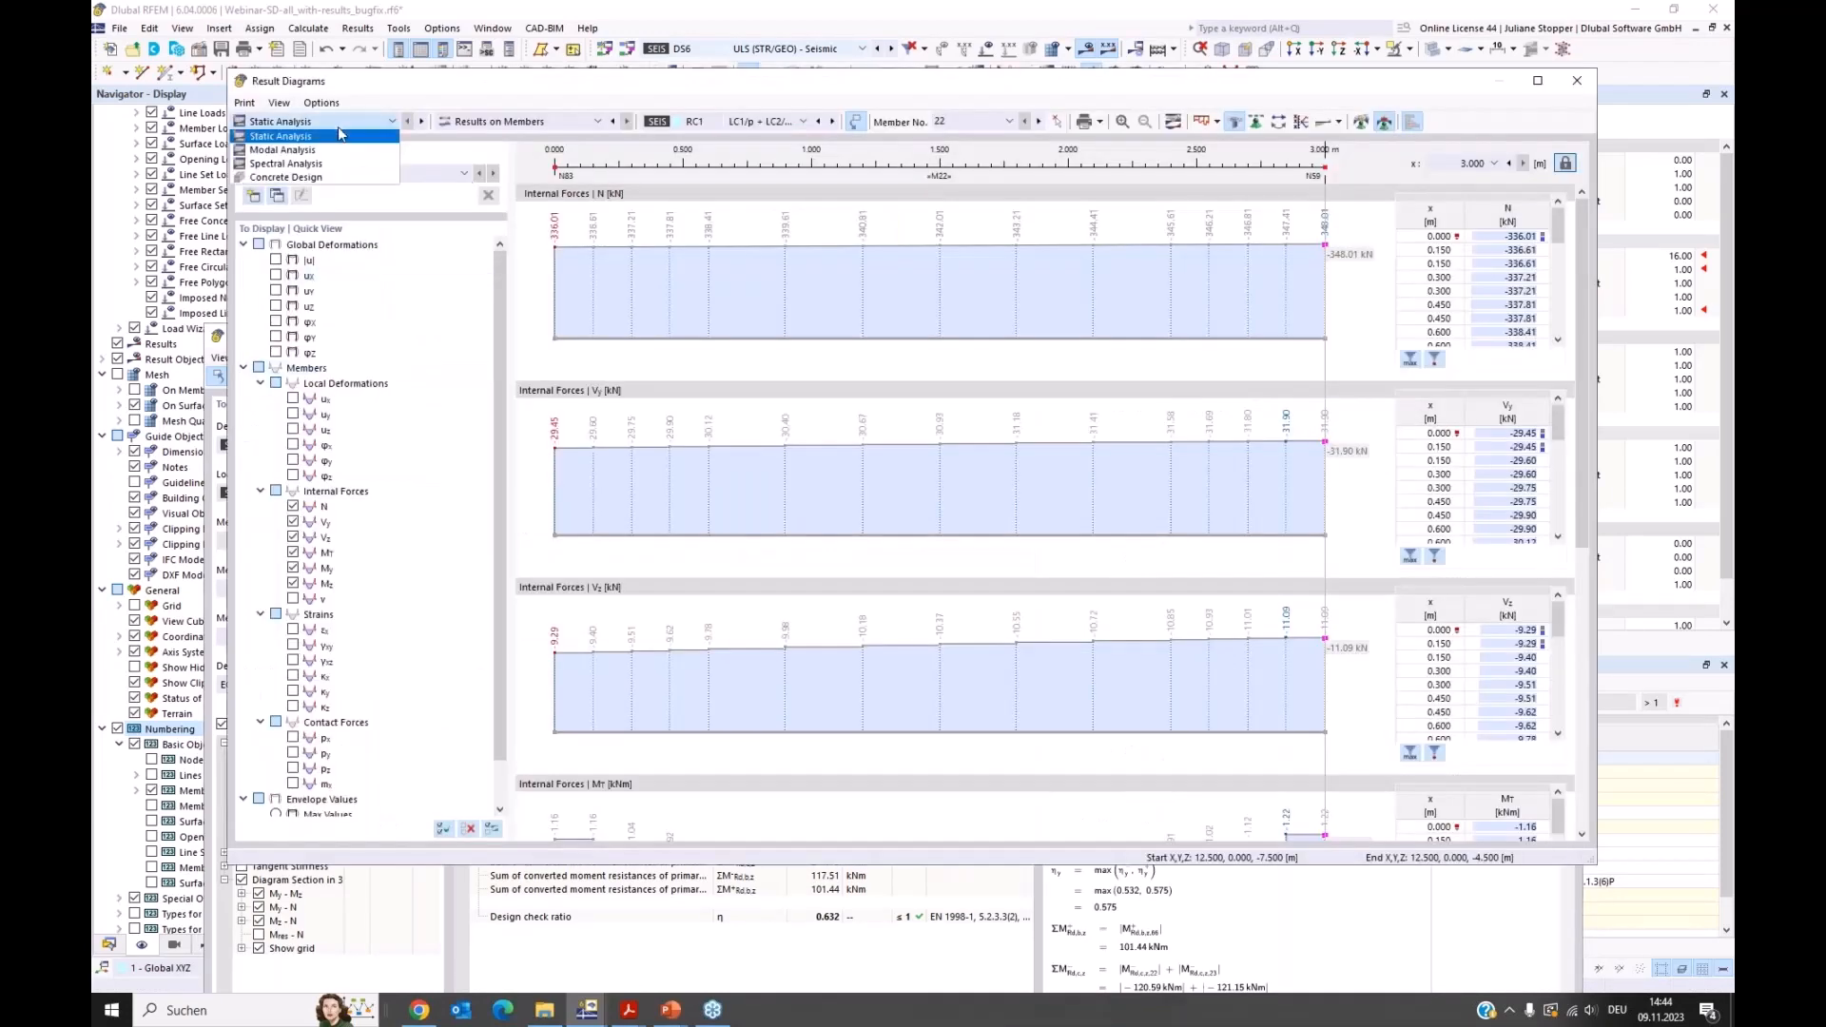
left_click(335, 136)
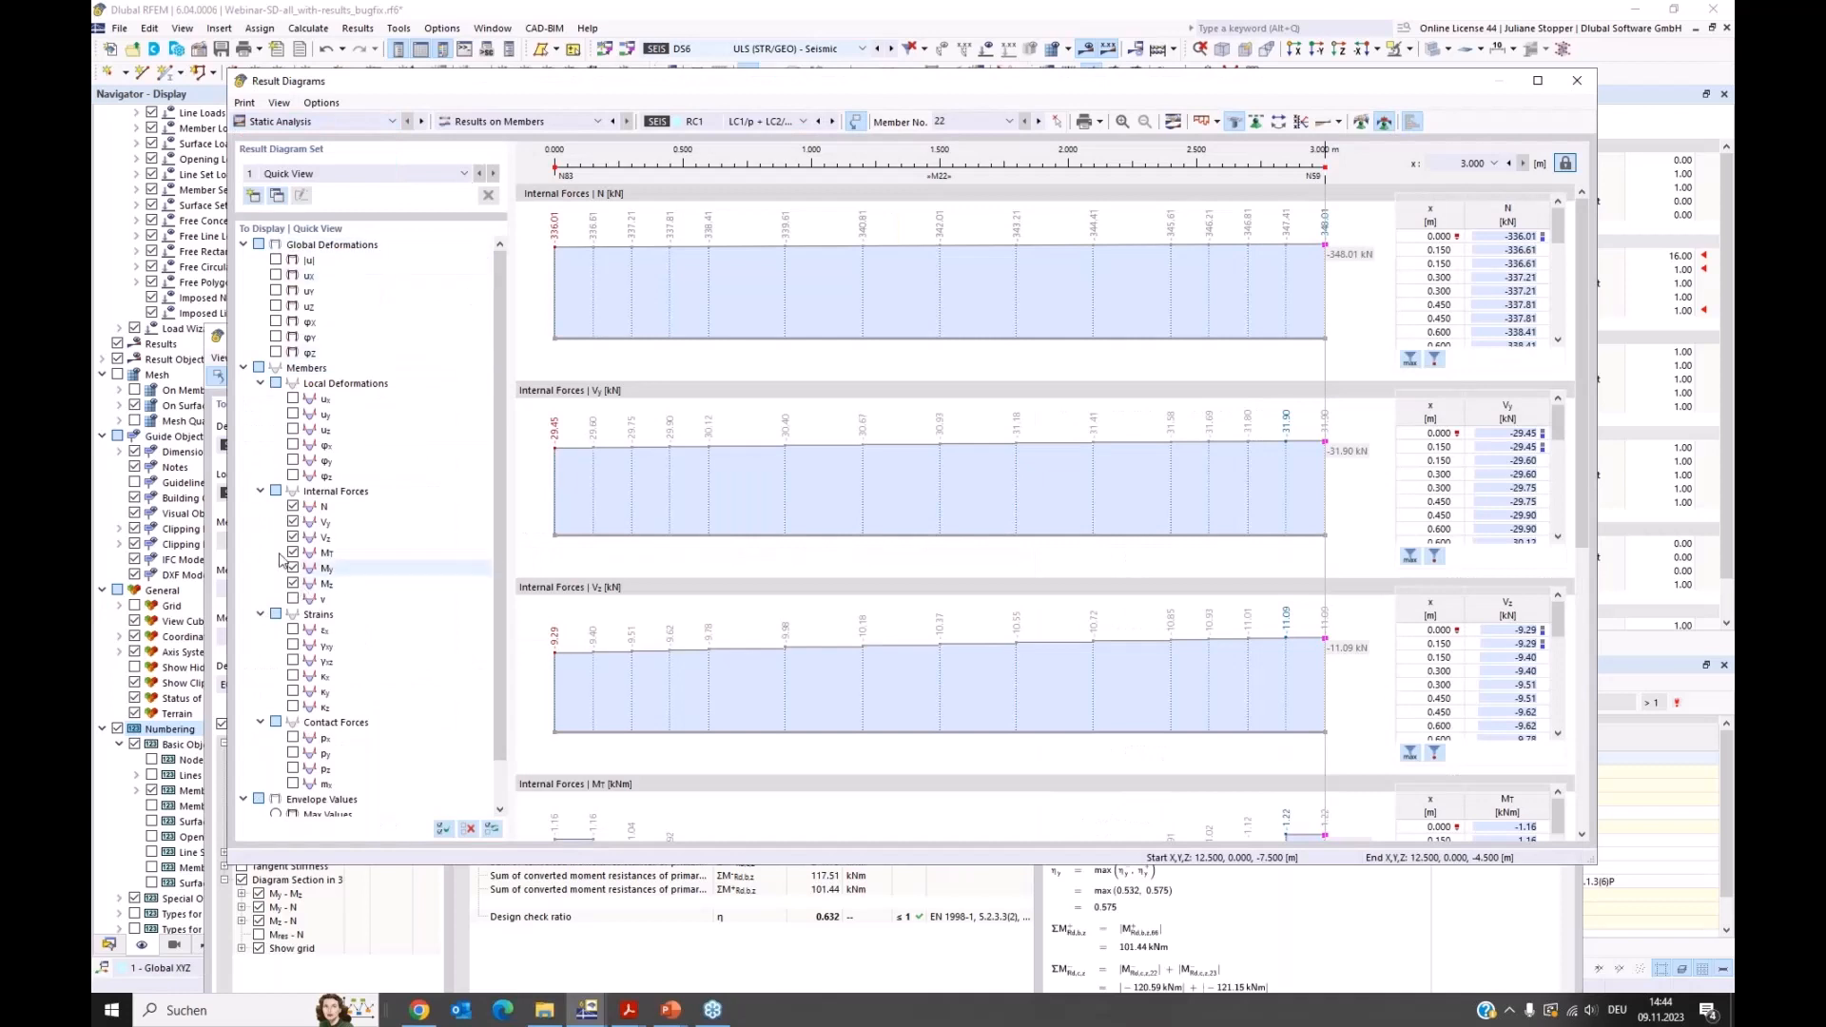
Step: Hide the Vy, Vz, MT, My and Mz diagrams of member 22, leaving only the axial force N
left_click(293, 522)
left_click(293, 537)
left_click(293, 553)
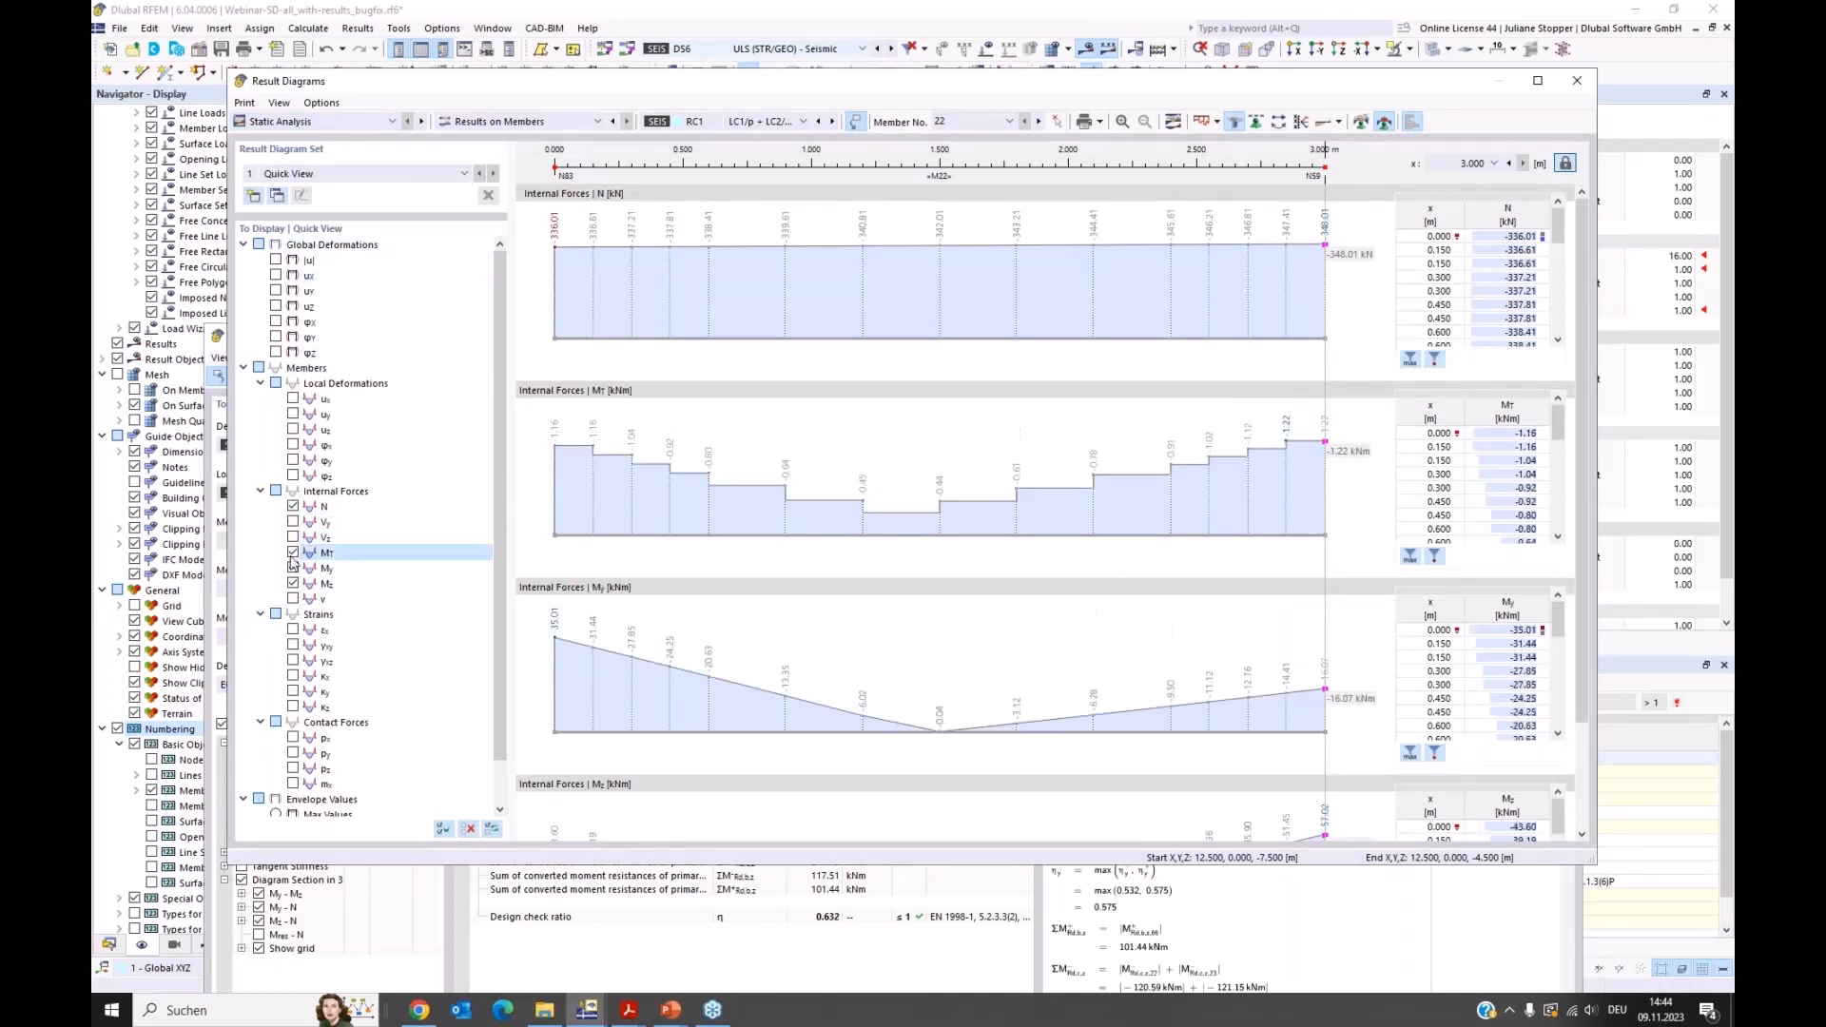
left_click(293, 567)
left_click(293, 583)
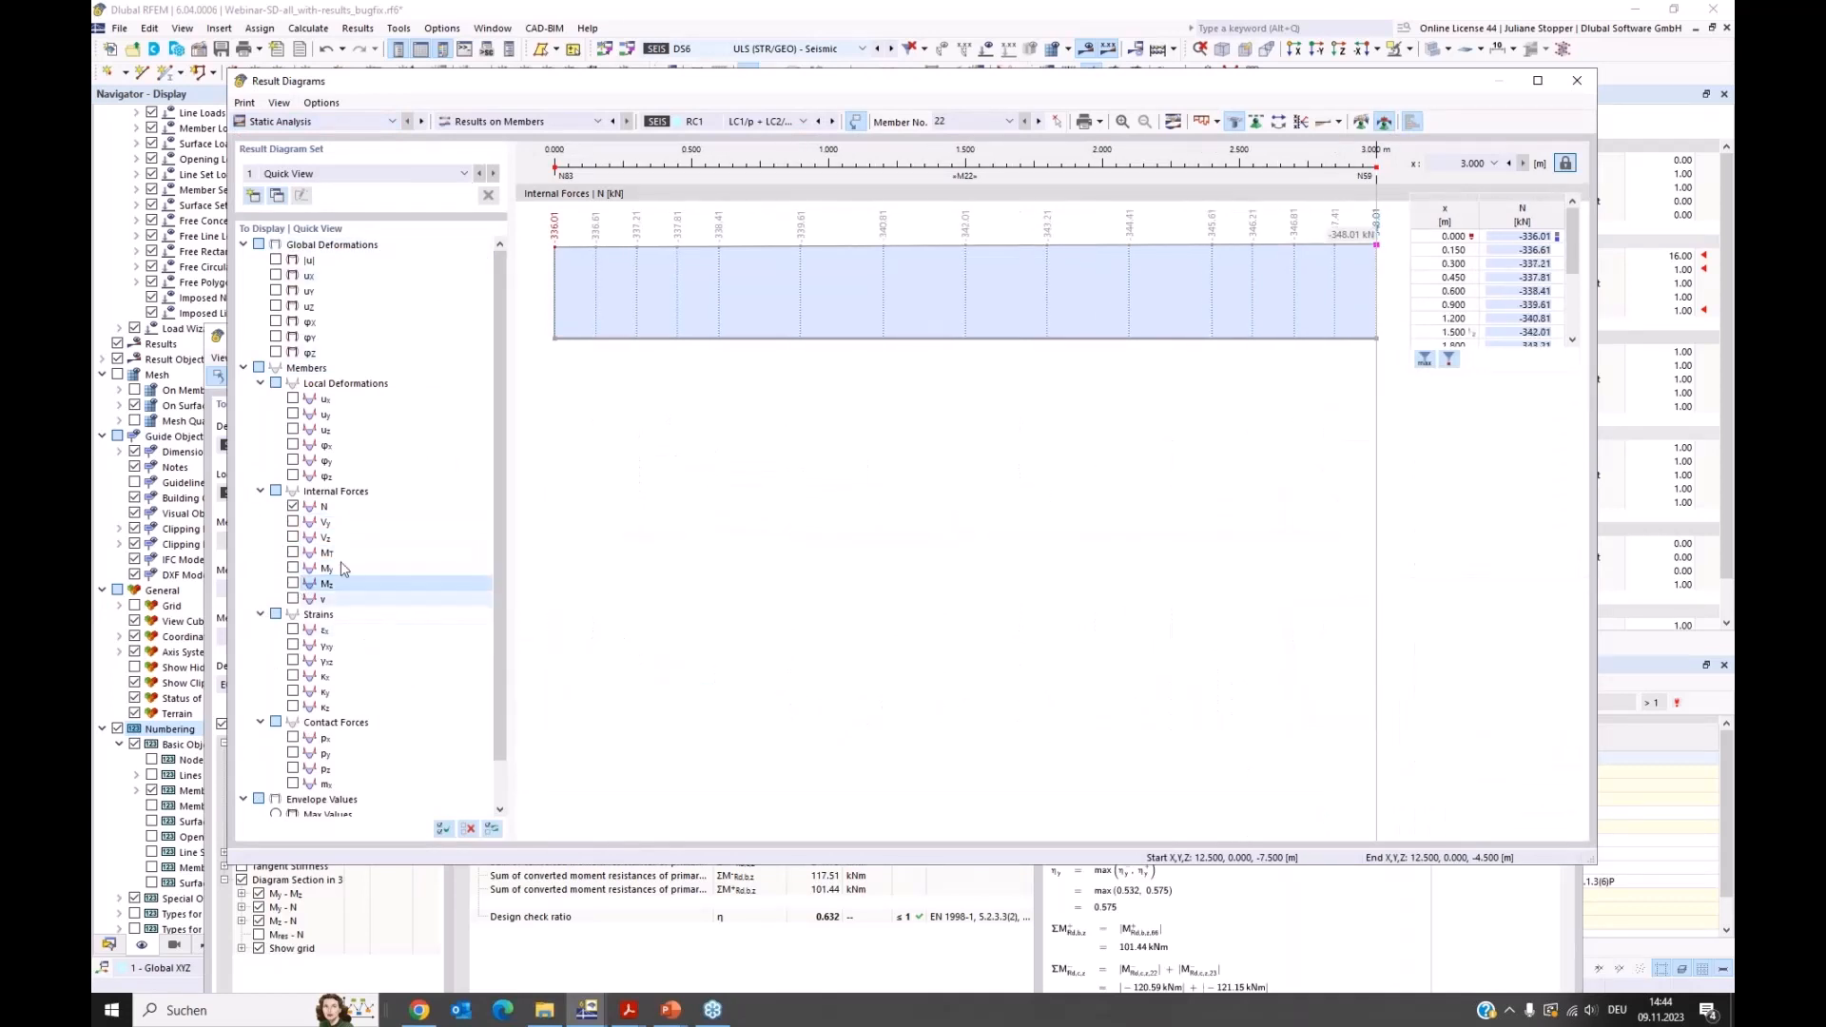
scroll(345, 569, "down", 1)
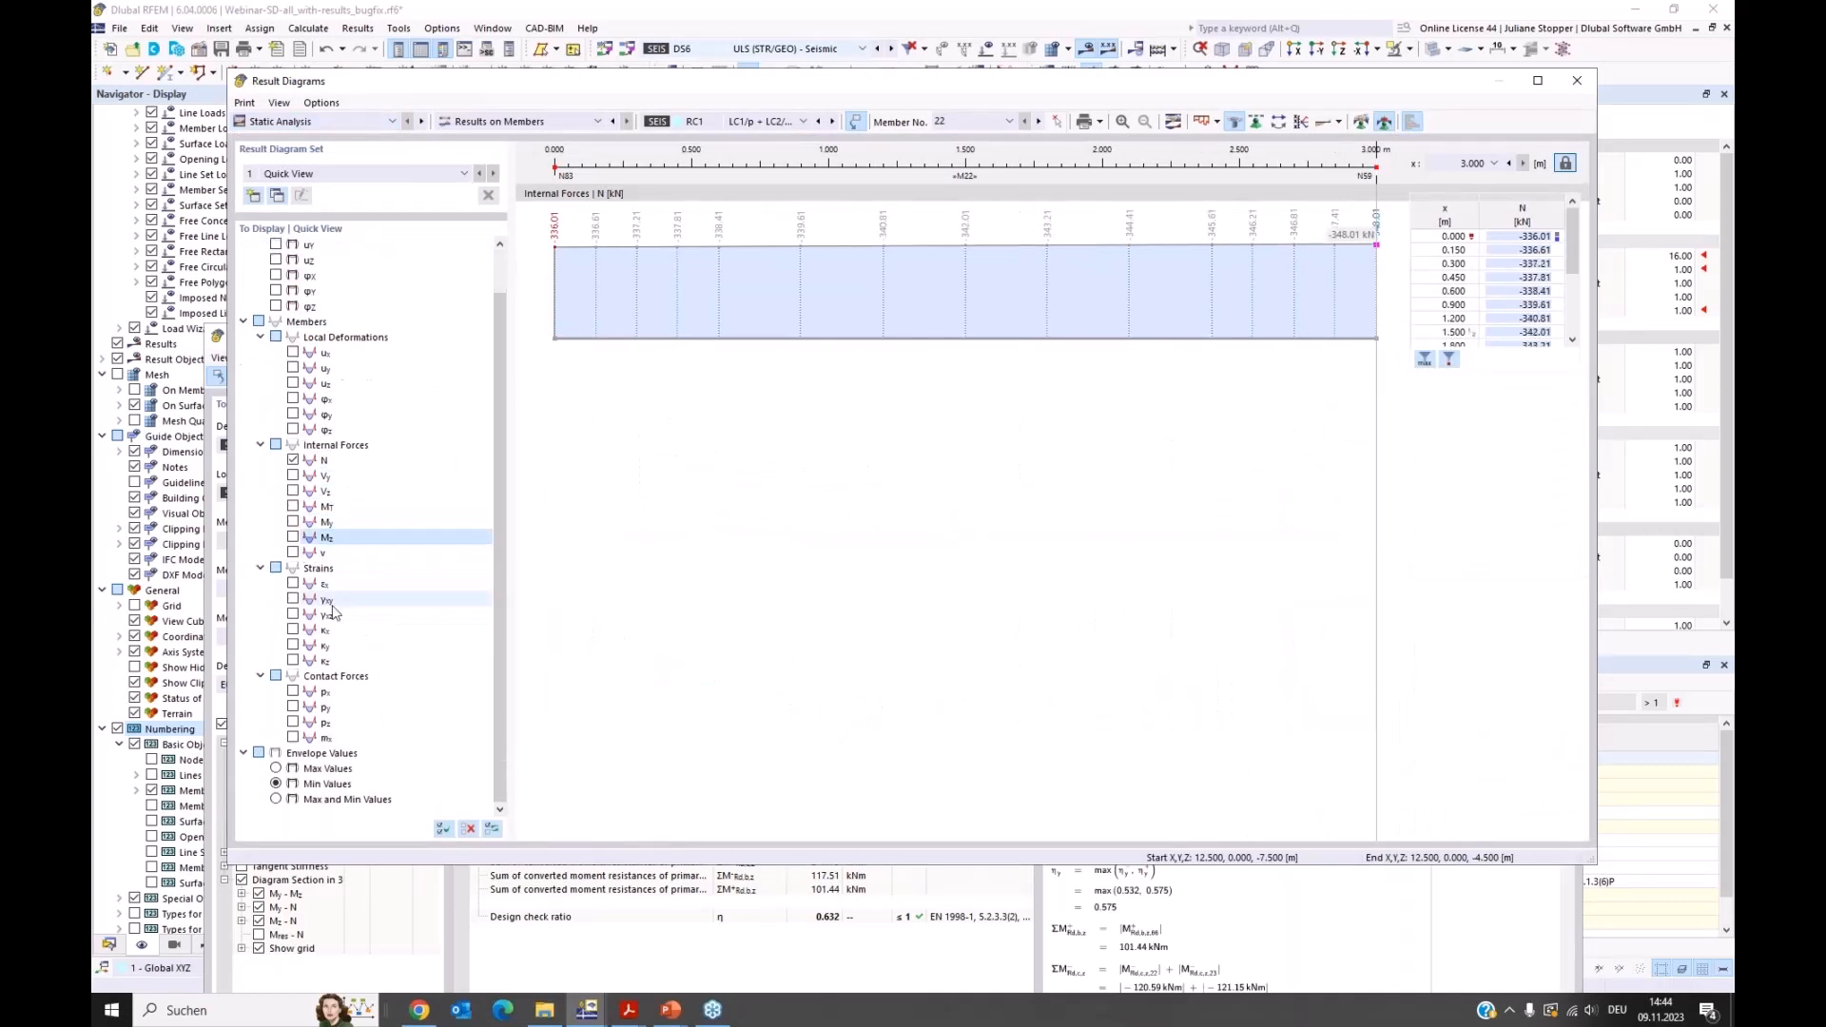
Step: Show both the maximum and minimum envelope values of N for member 22, and close the result diagrams
left_click(276, 801)
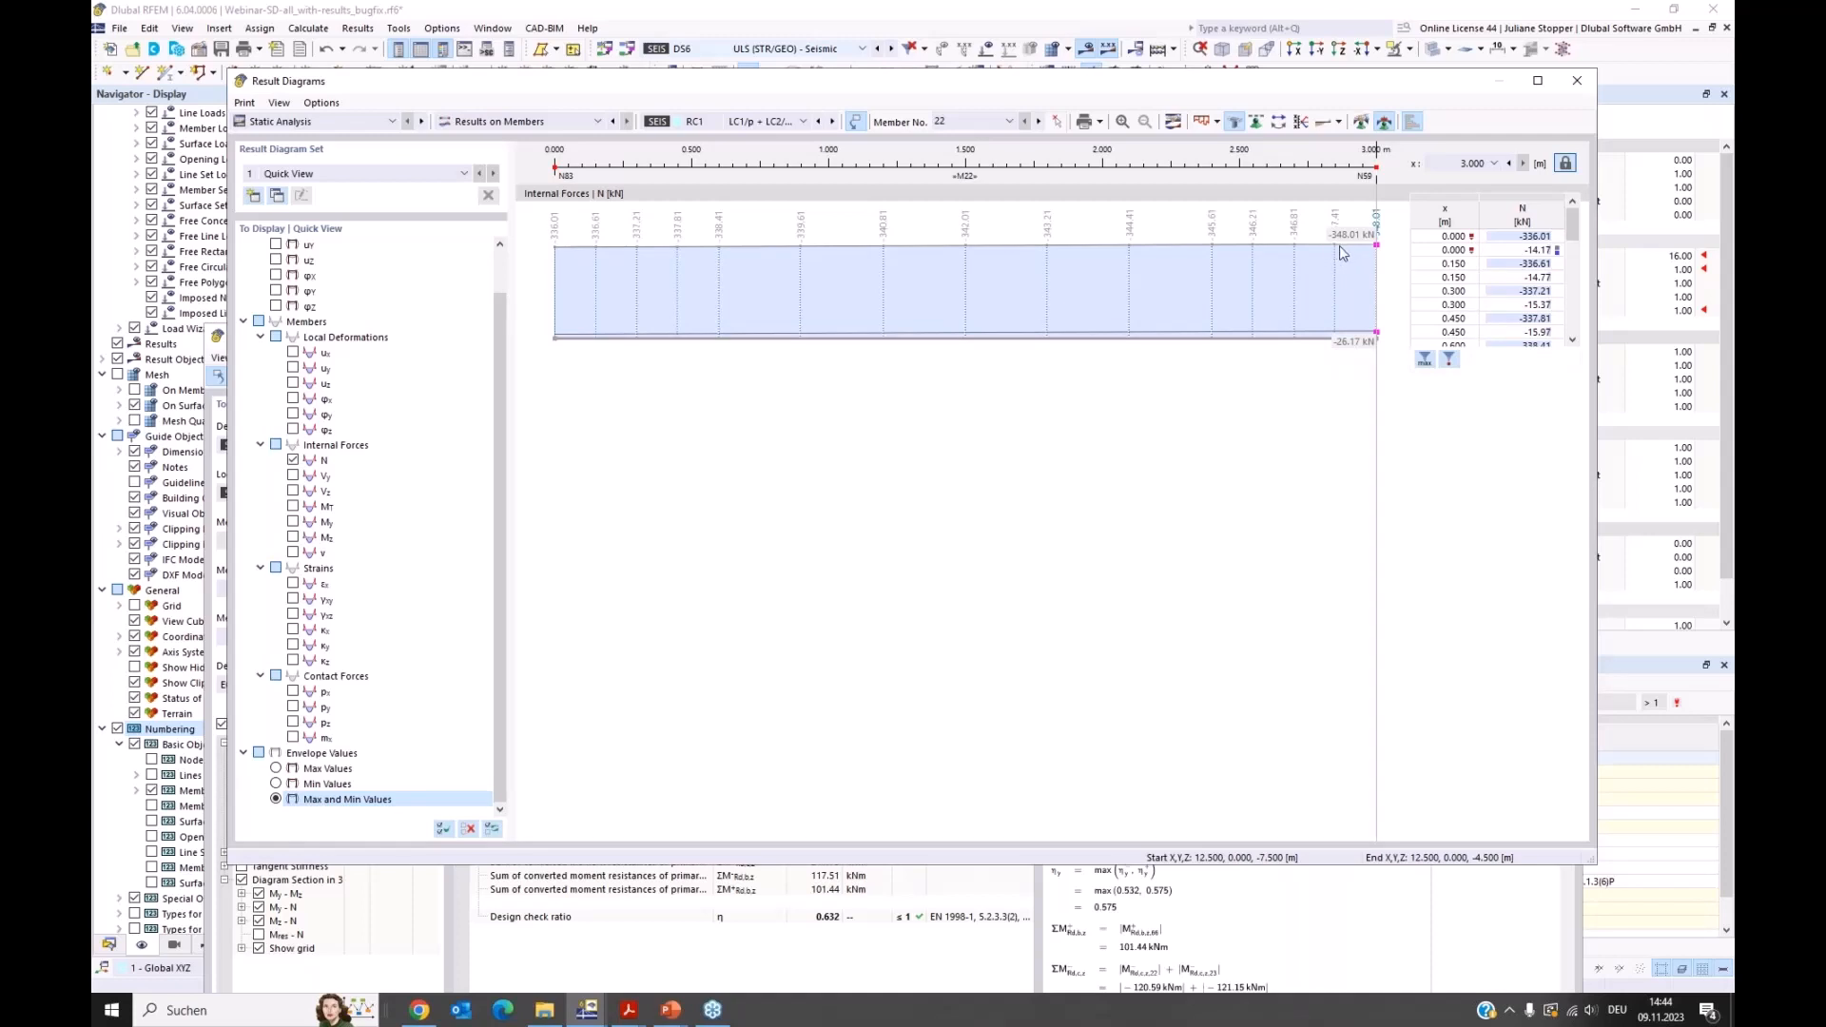
left_click(1576, 81)
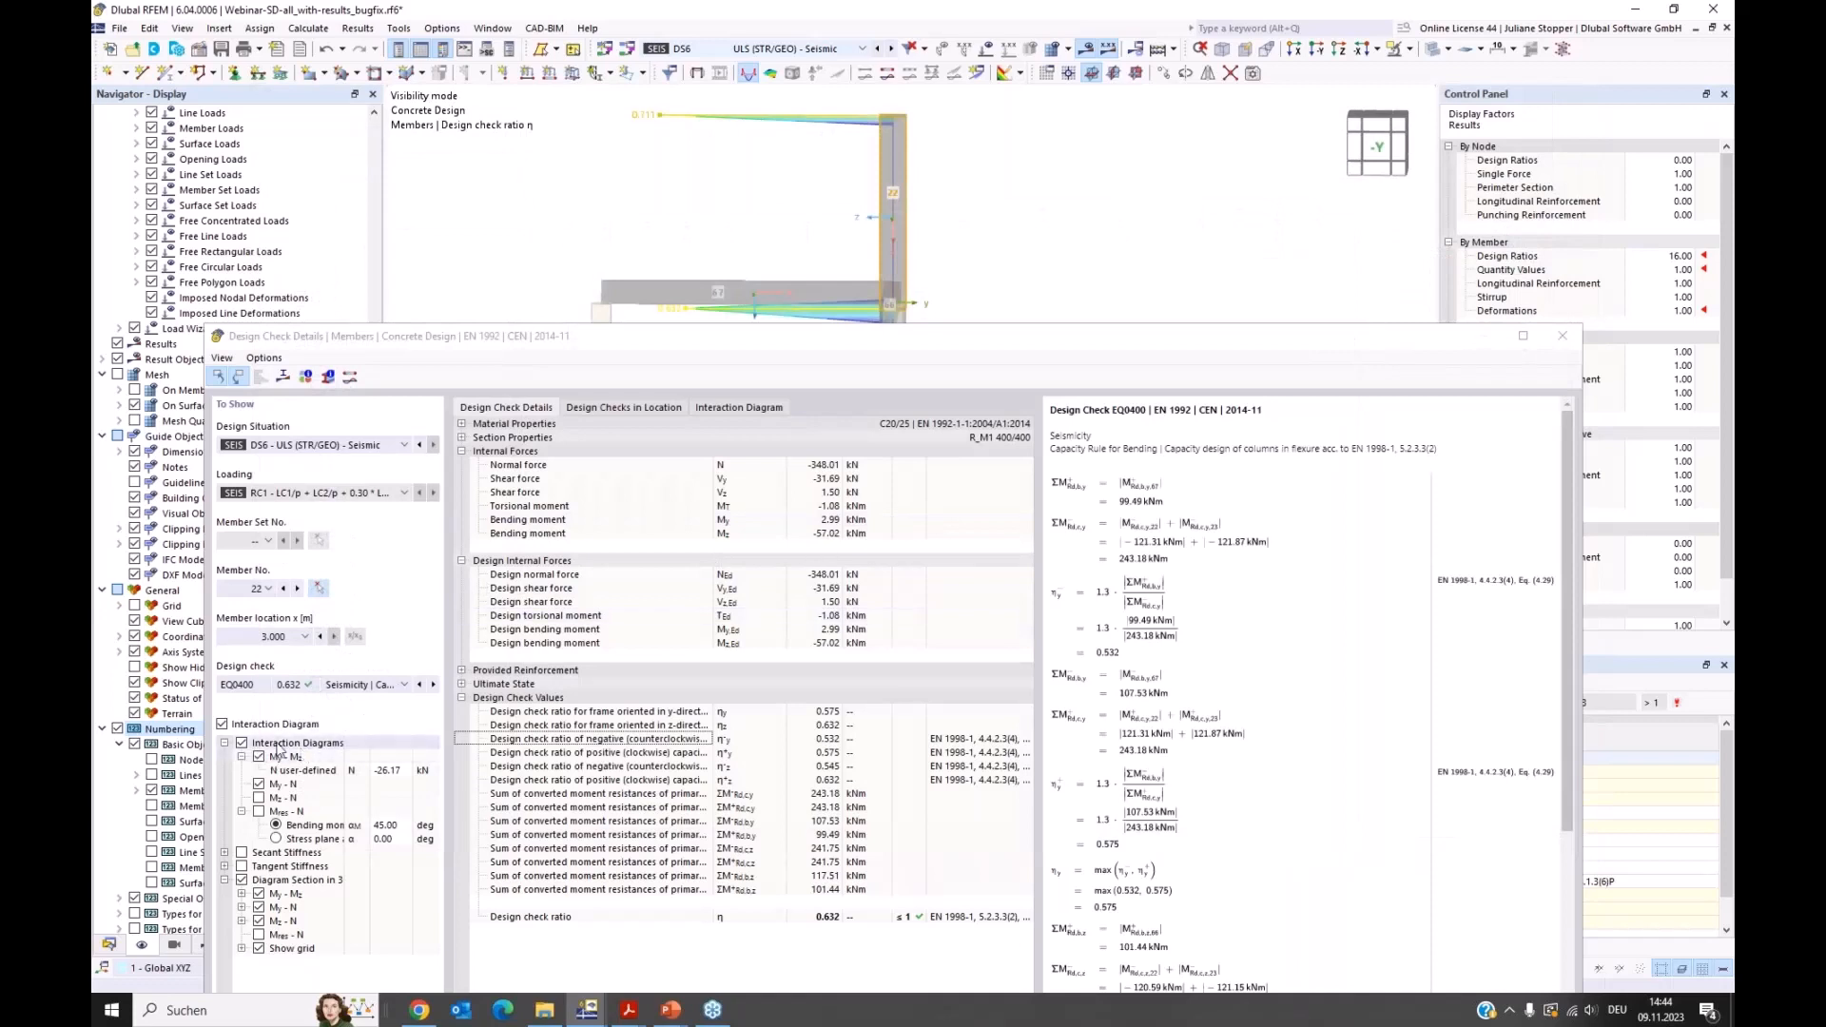
Step: Open the interaction diagrams of the EQ0400 check and view My-N alone before showing My-Mz again
left_click(221, 724)
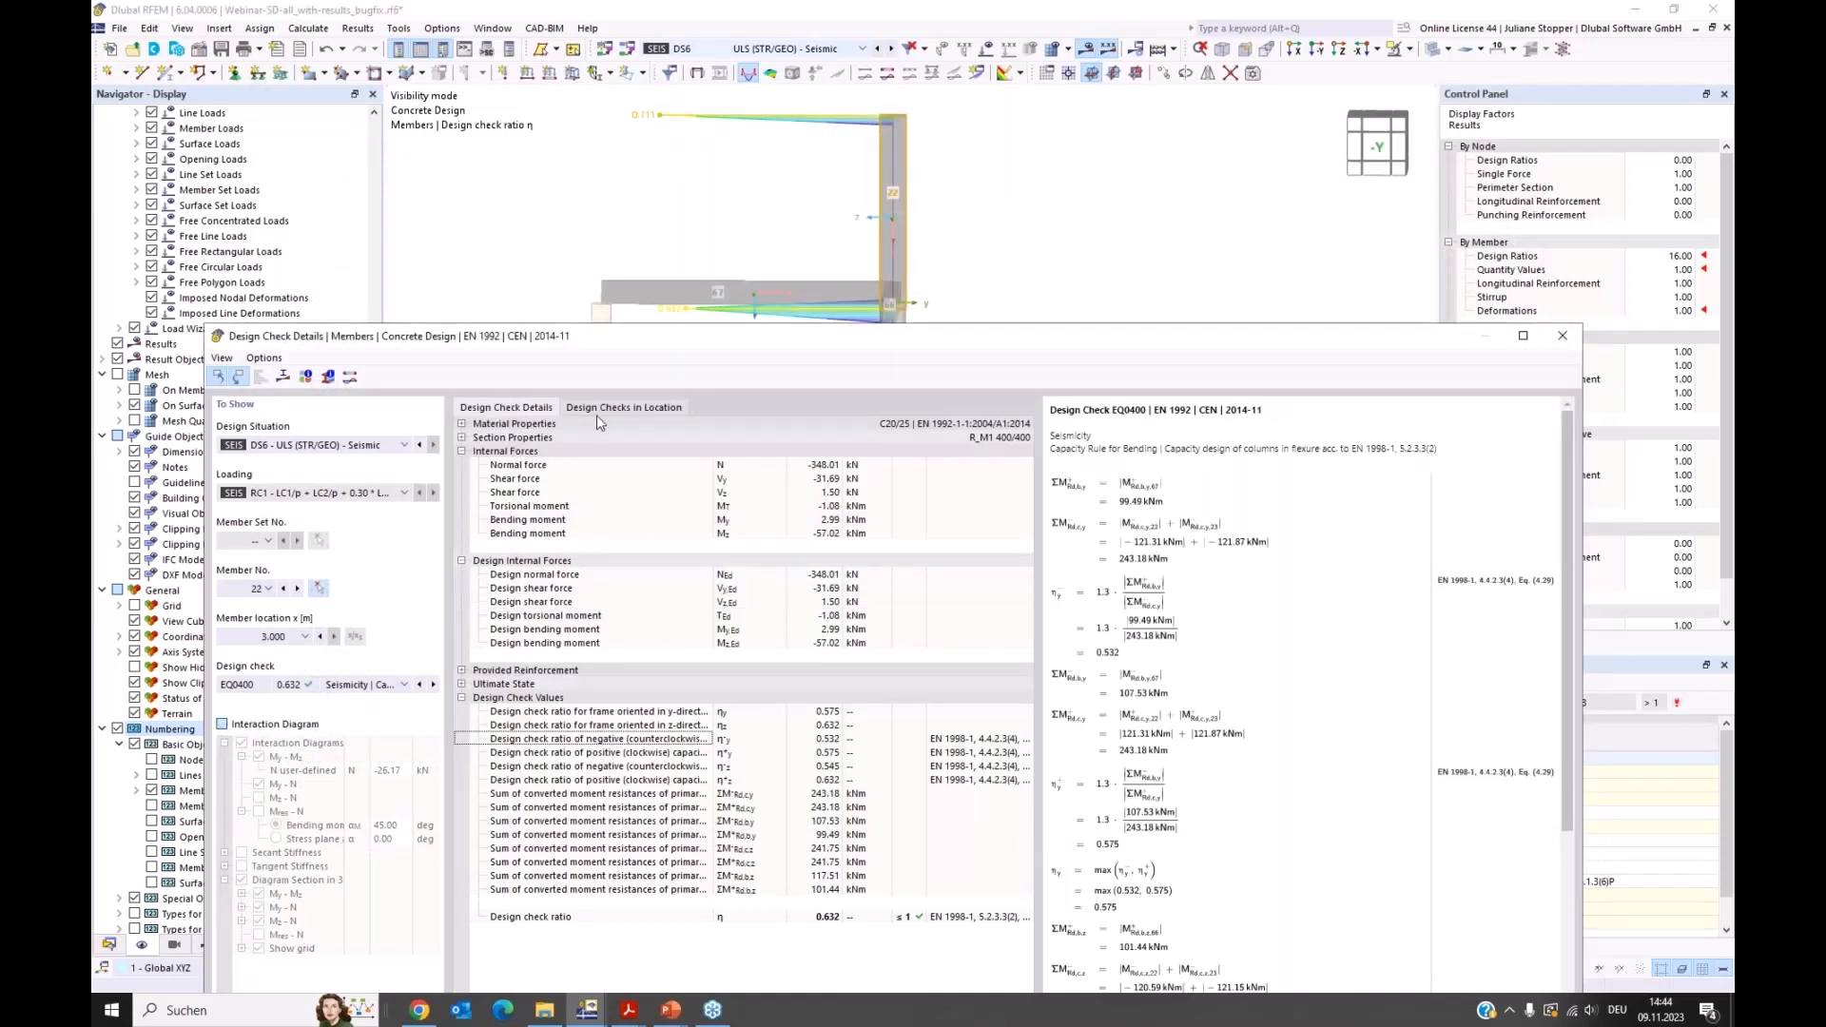
left_click(748, 407)
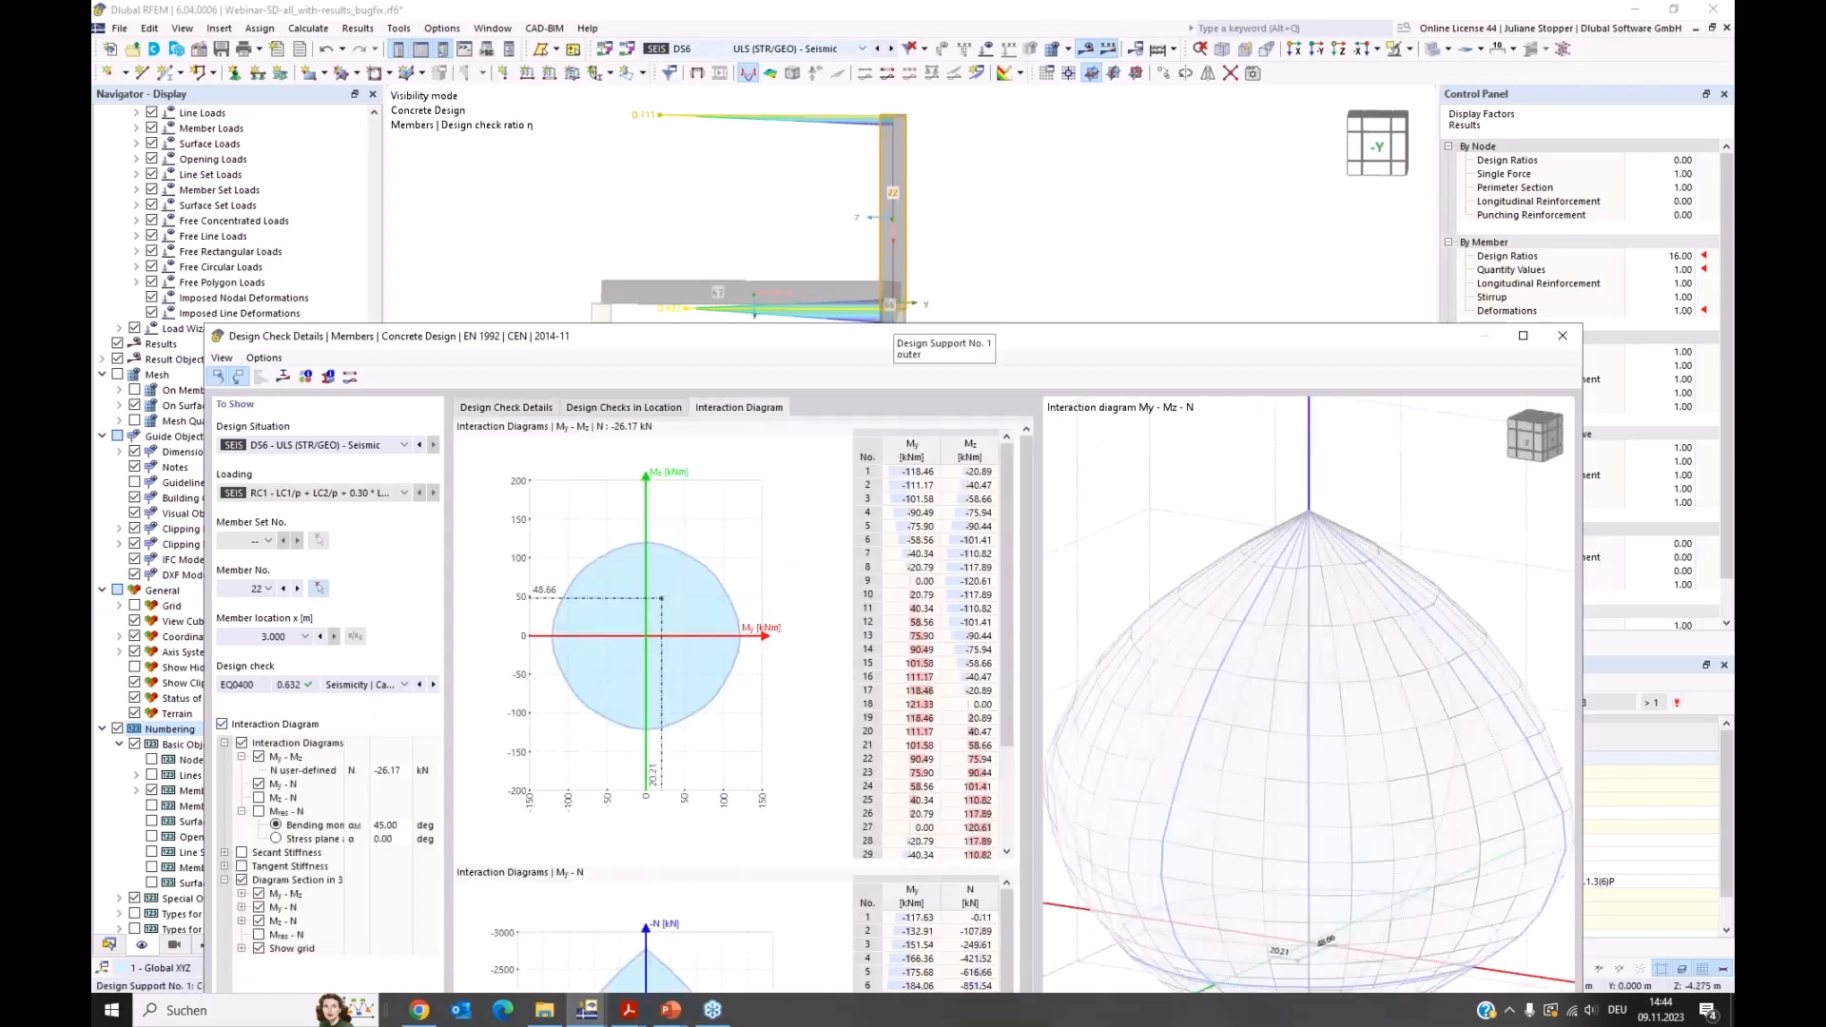
left_click_drag(939, 337, 947, 103)
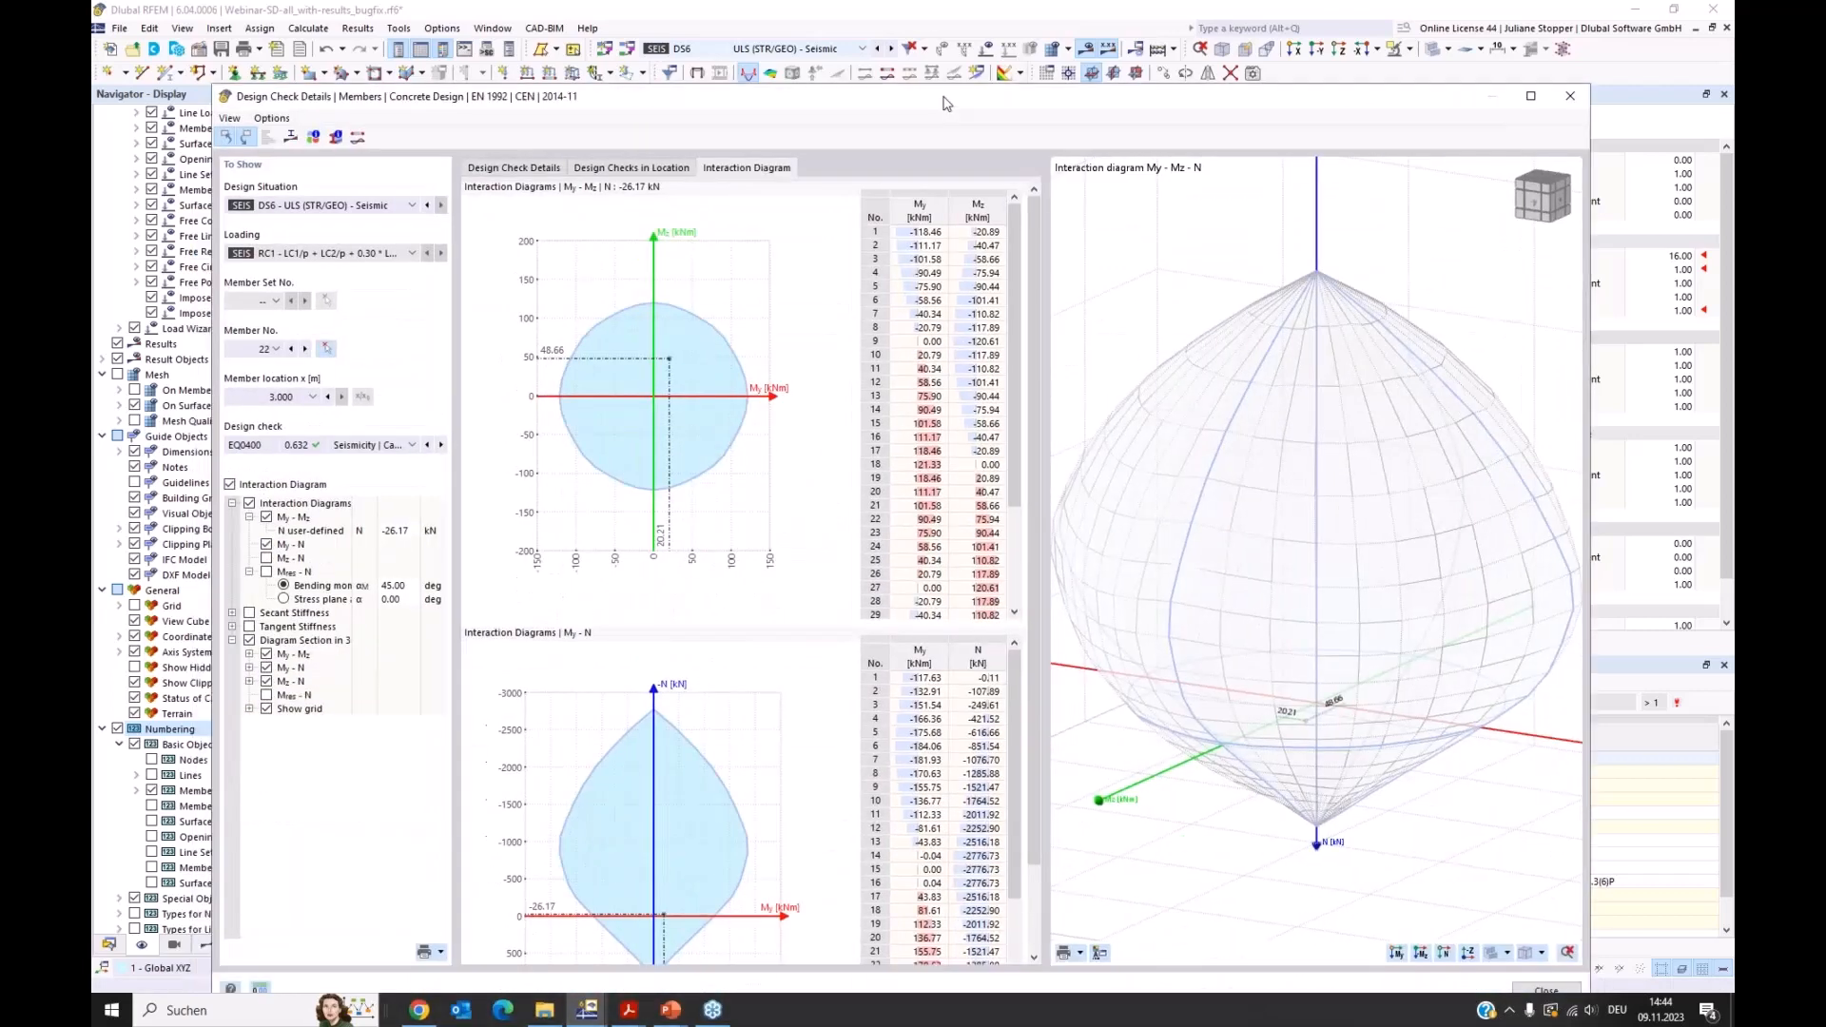
left_click(267, 516)
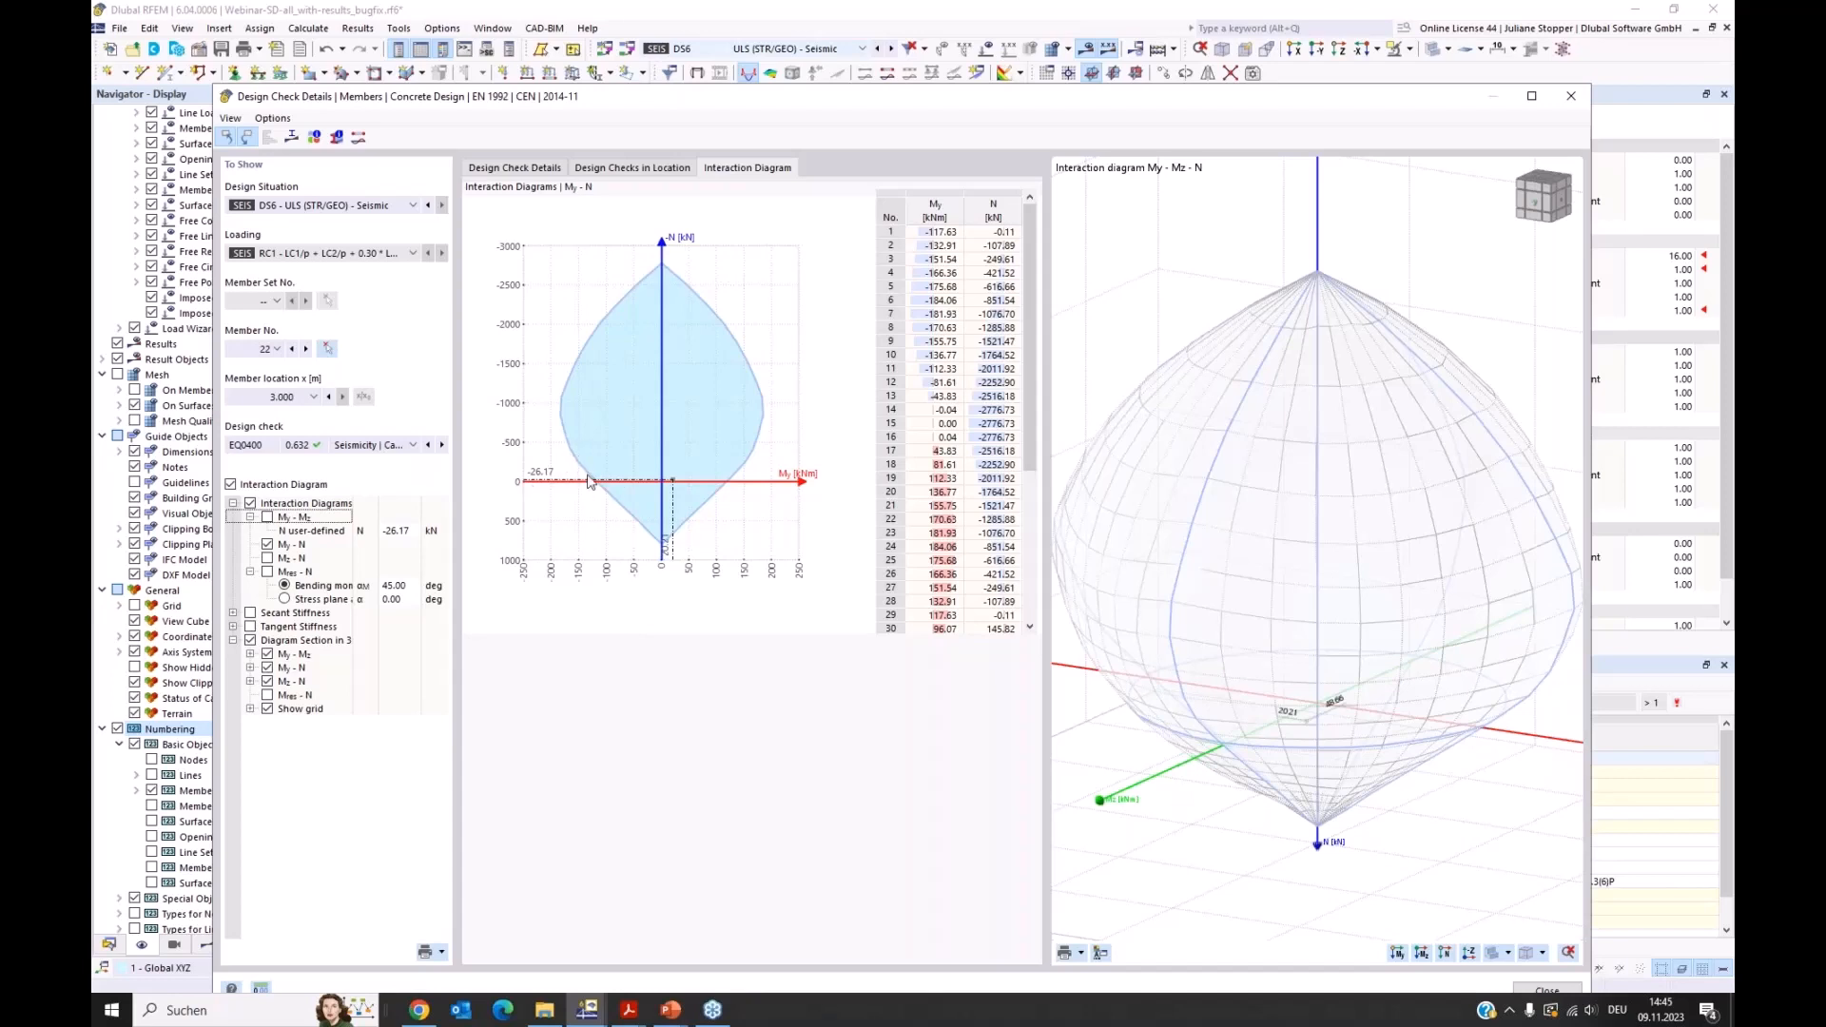
left_click(267, 517)
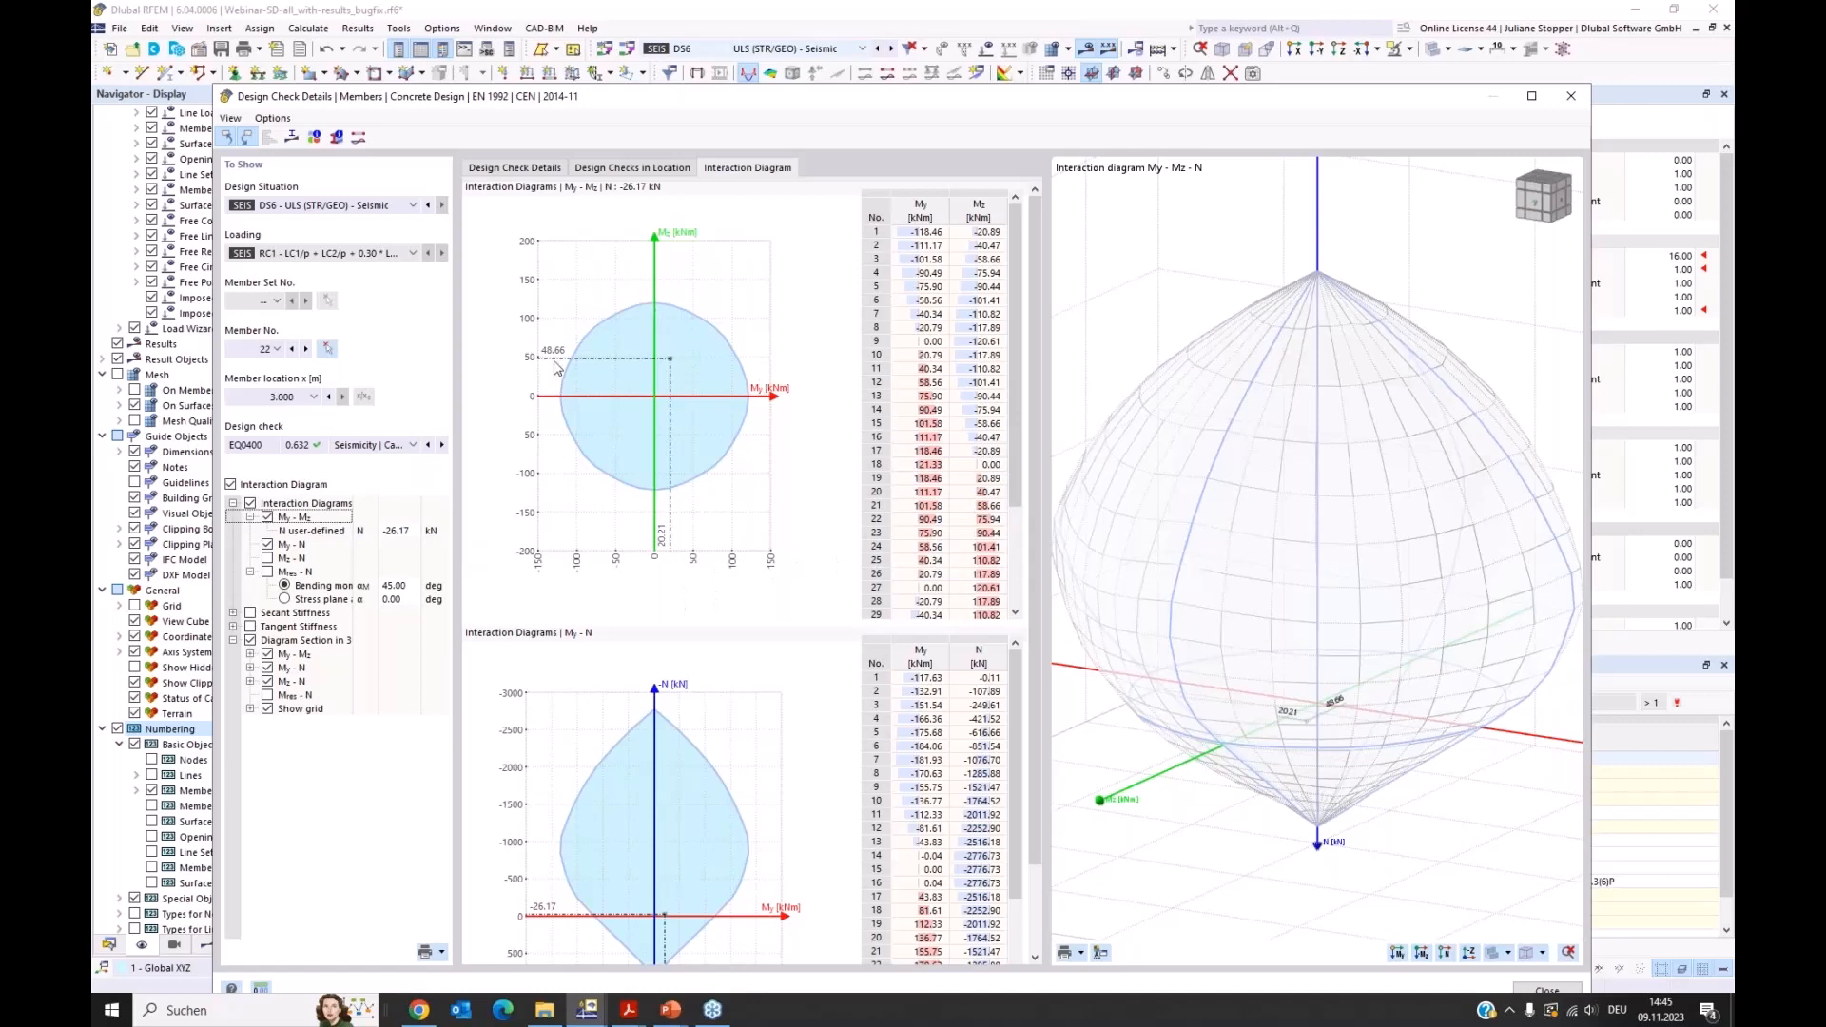
Step: Highlight points 18 and 36 of the My-Mz interaction diagram, where Mz is zero
left_click_drag(1018, 445, 1018, 495)
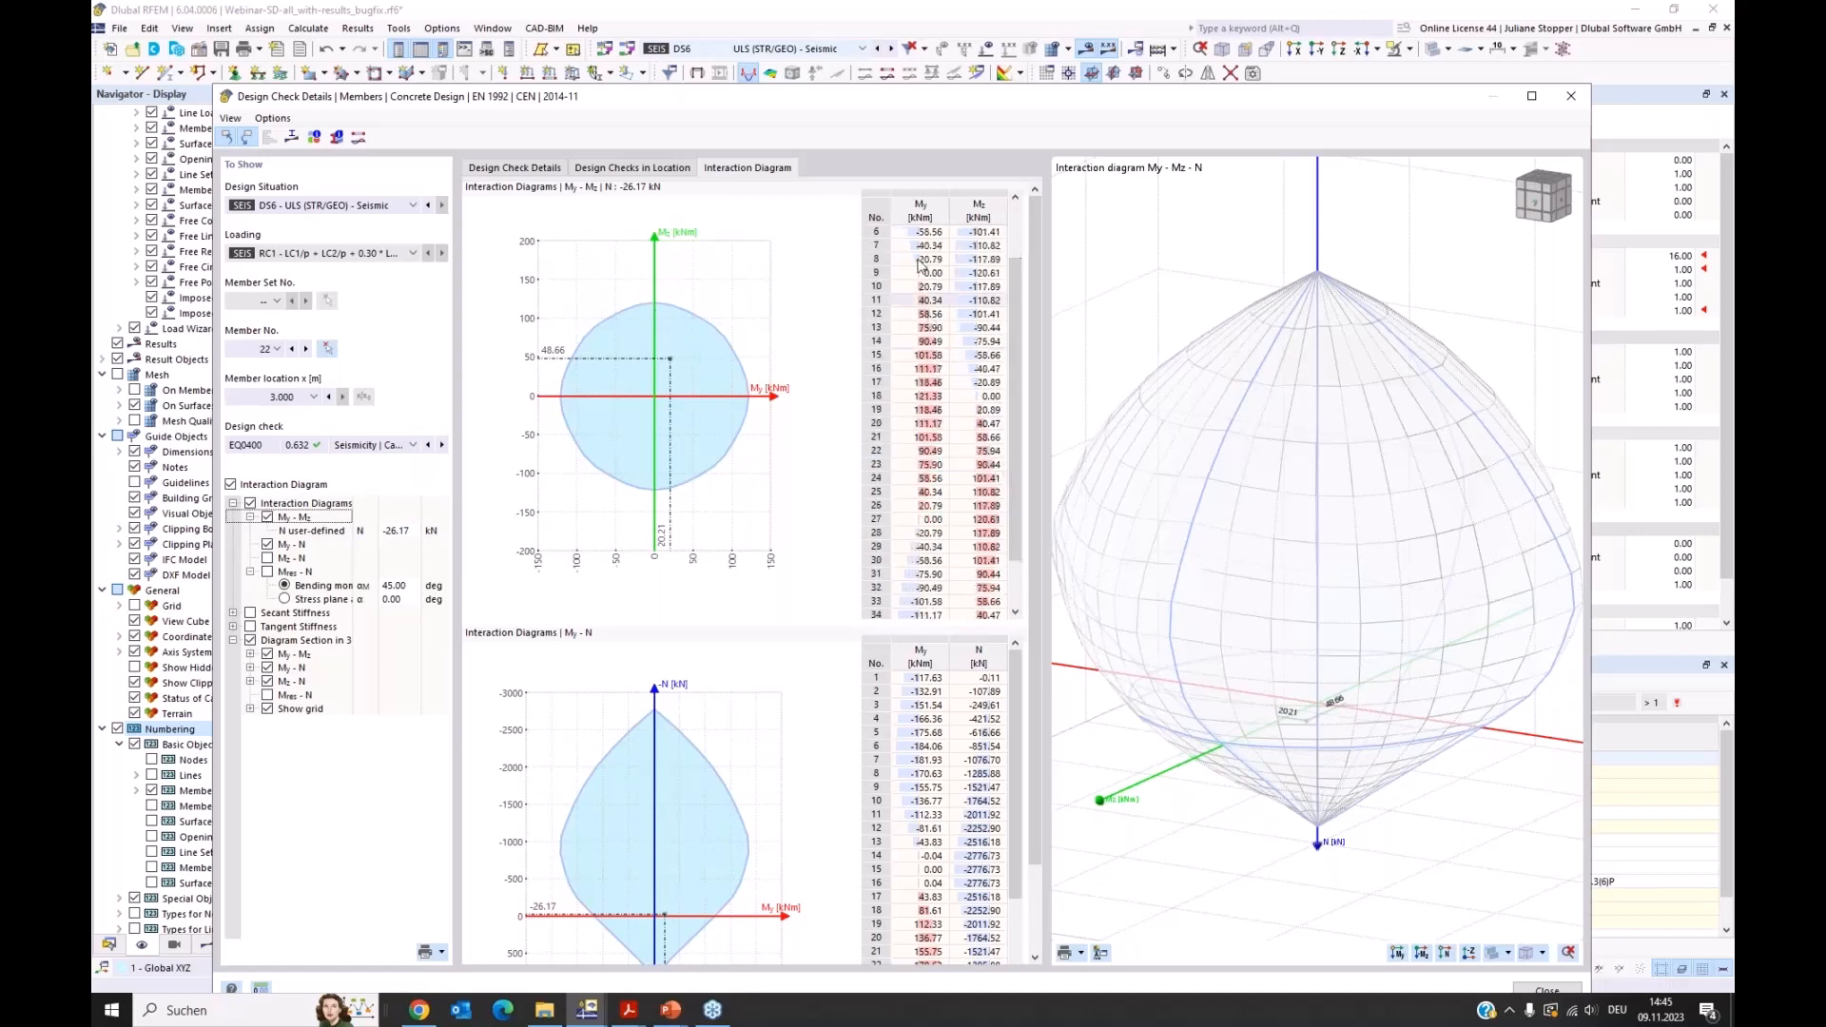
left_click(985, 400)
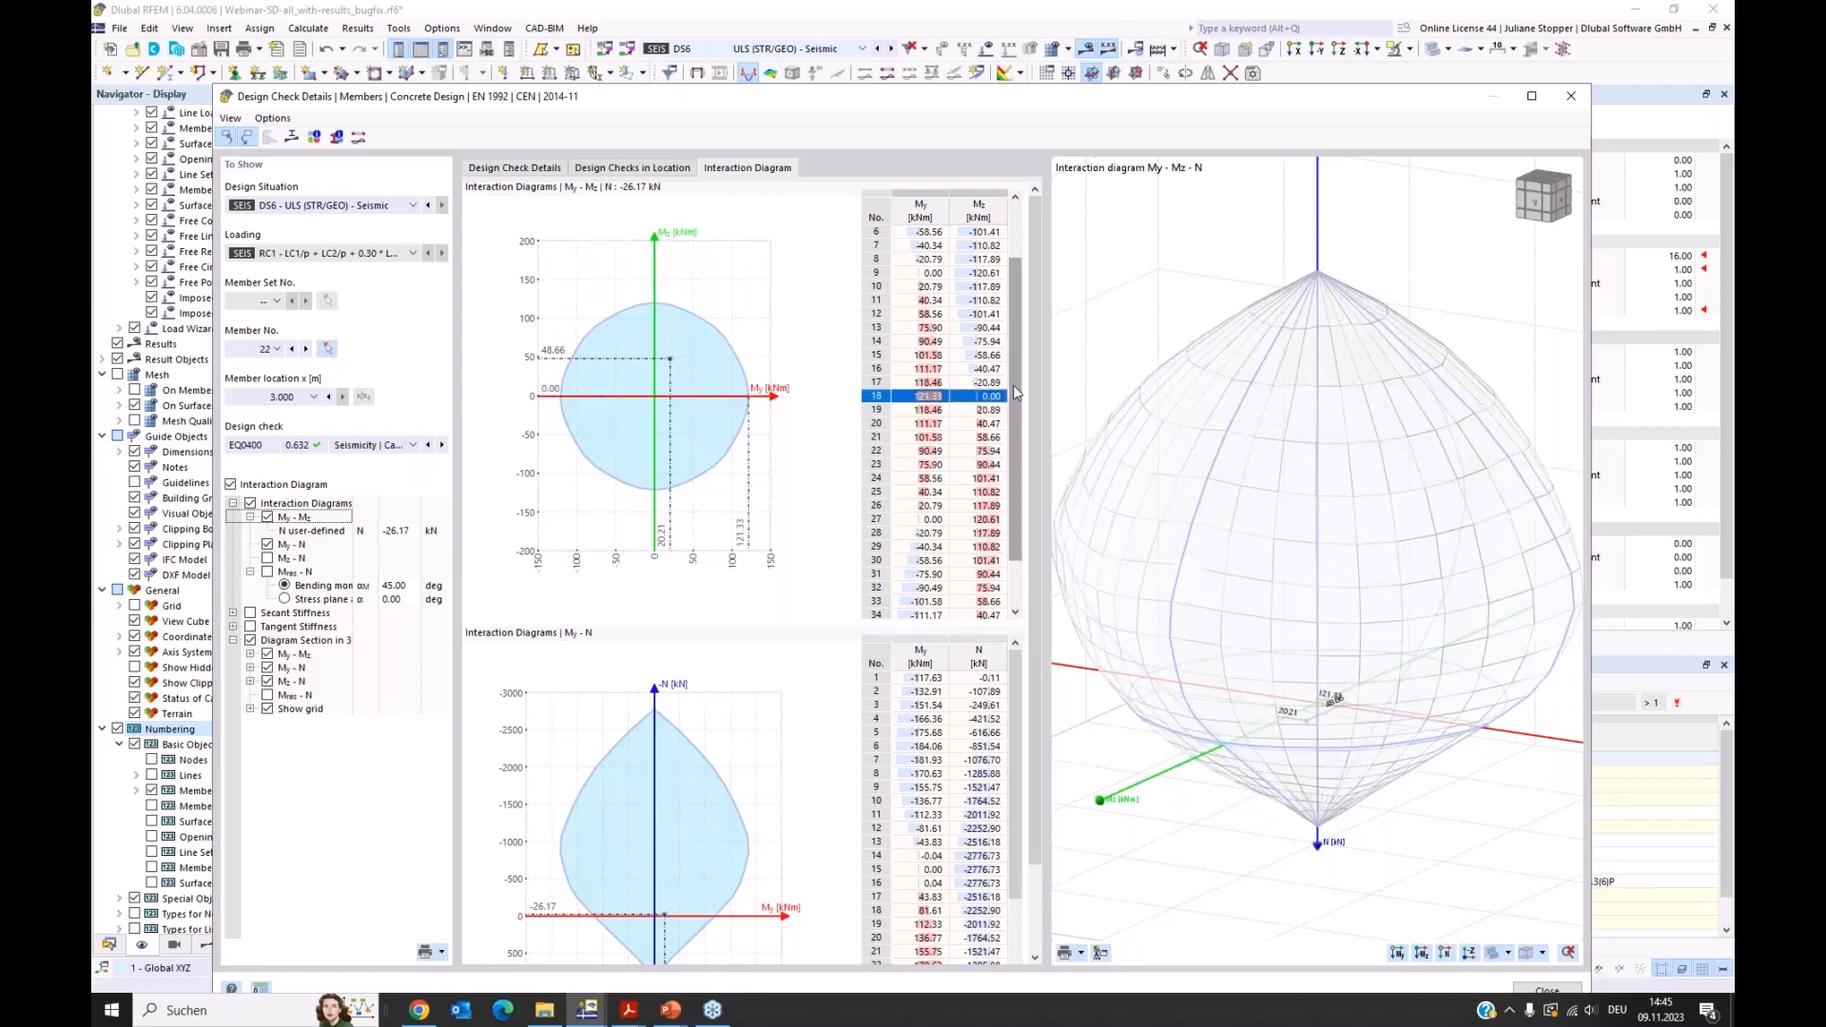
left_click_drag(1016, 380, 1021, 435)
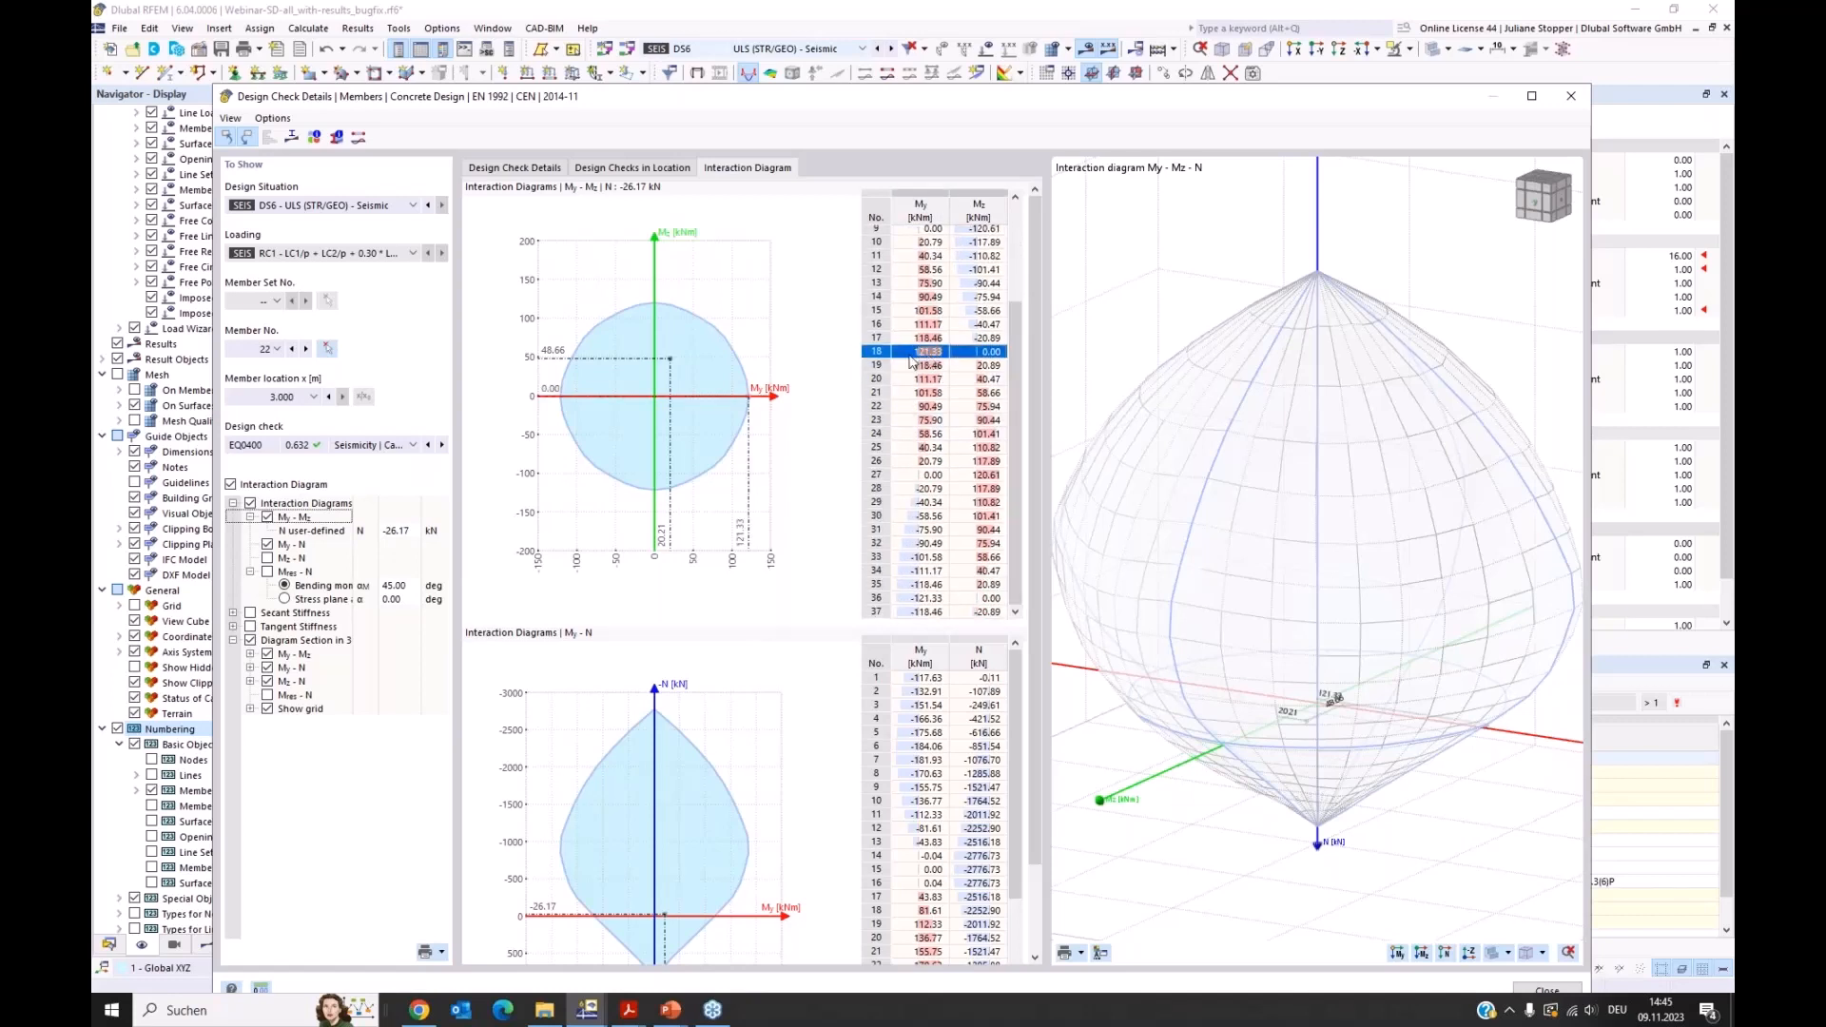
left_click(903, 599)
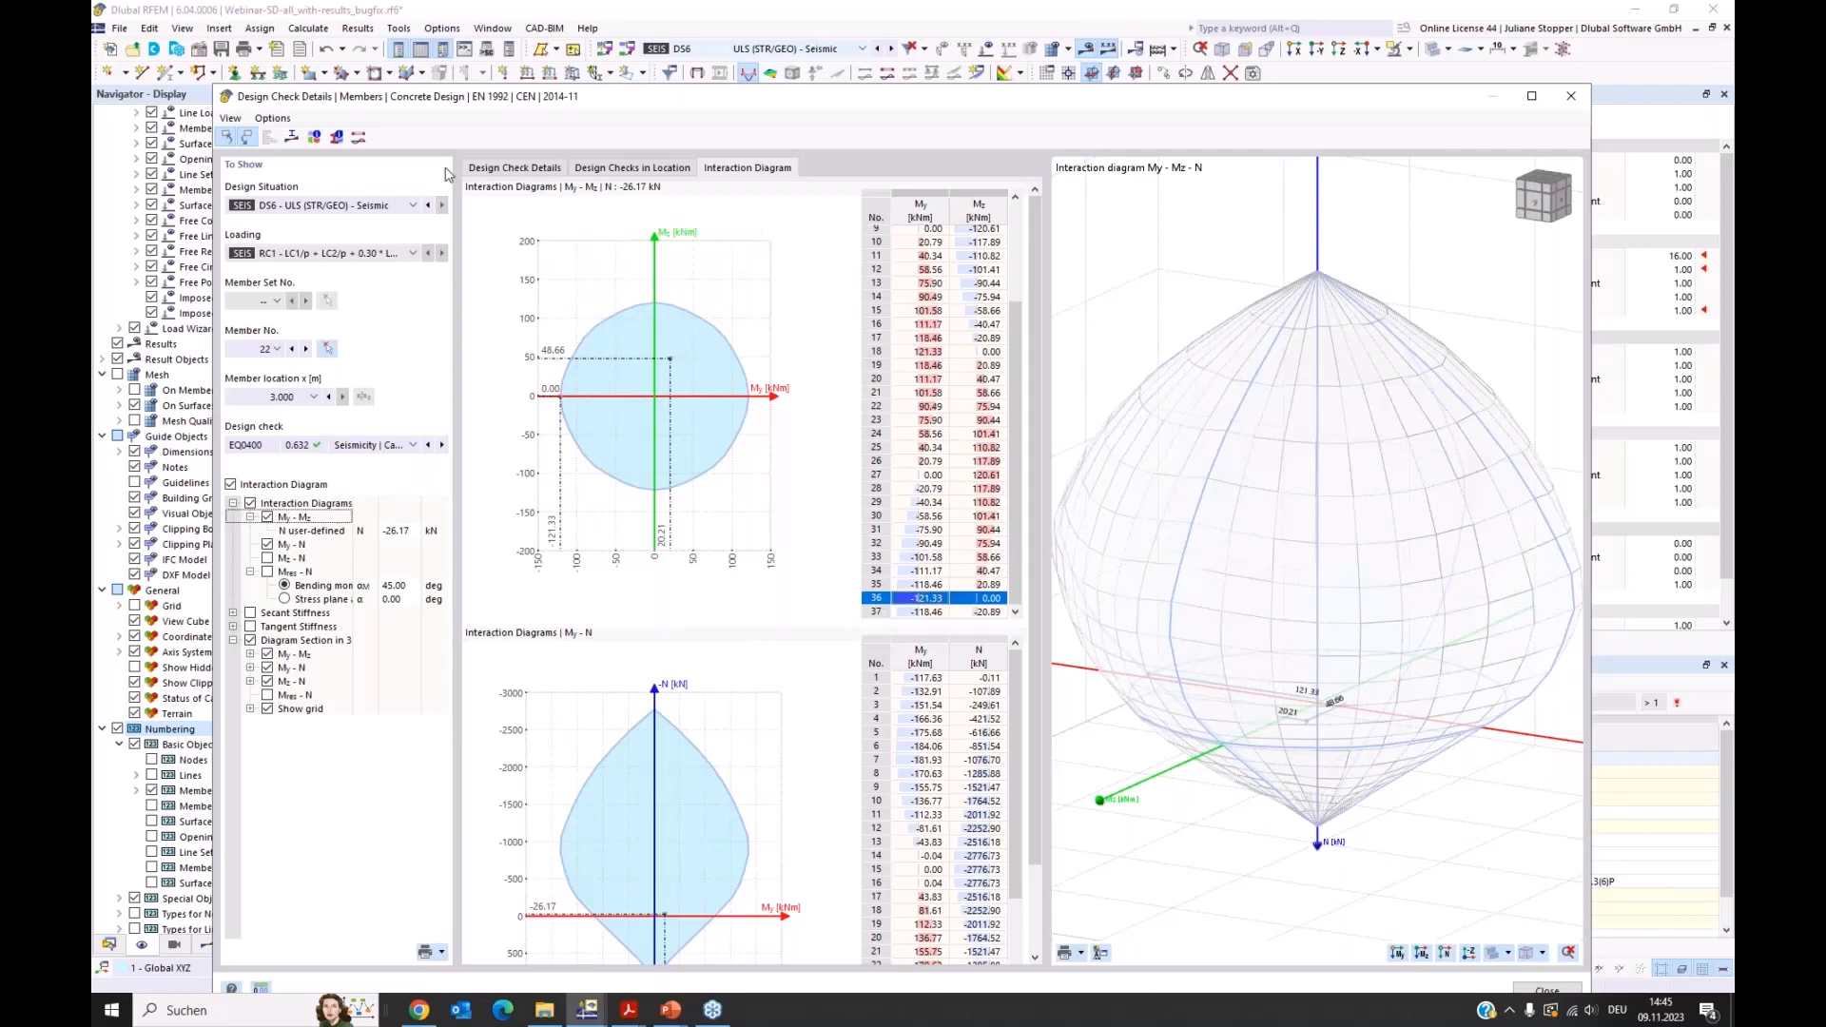
Step: Return to the EQ0400 check details, review the column moment resistance sums and resulting ratios, and close the details
left_click(526, 168)
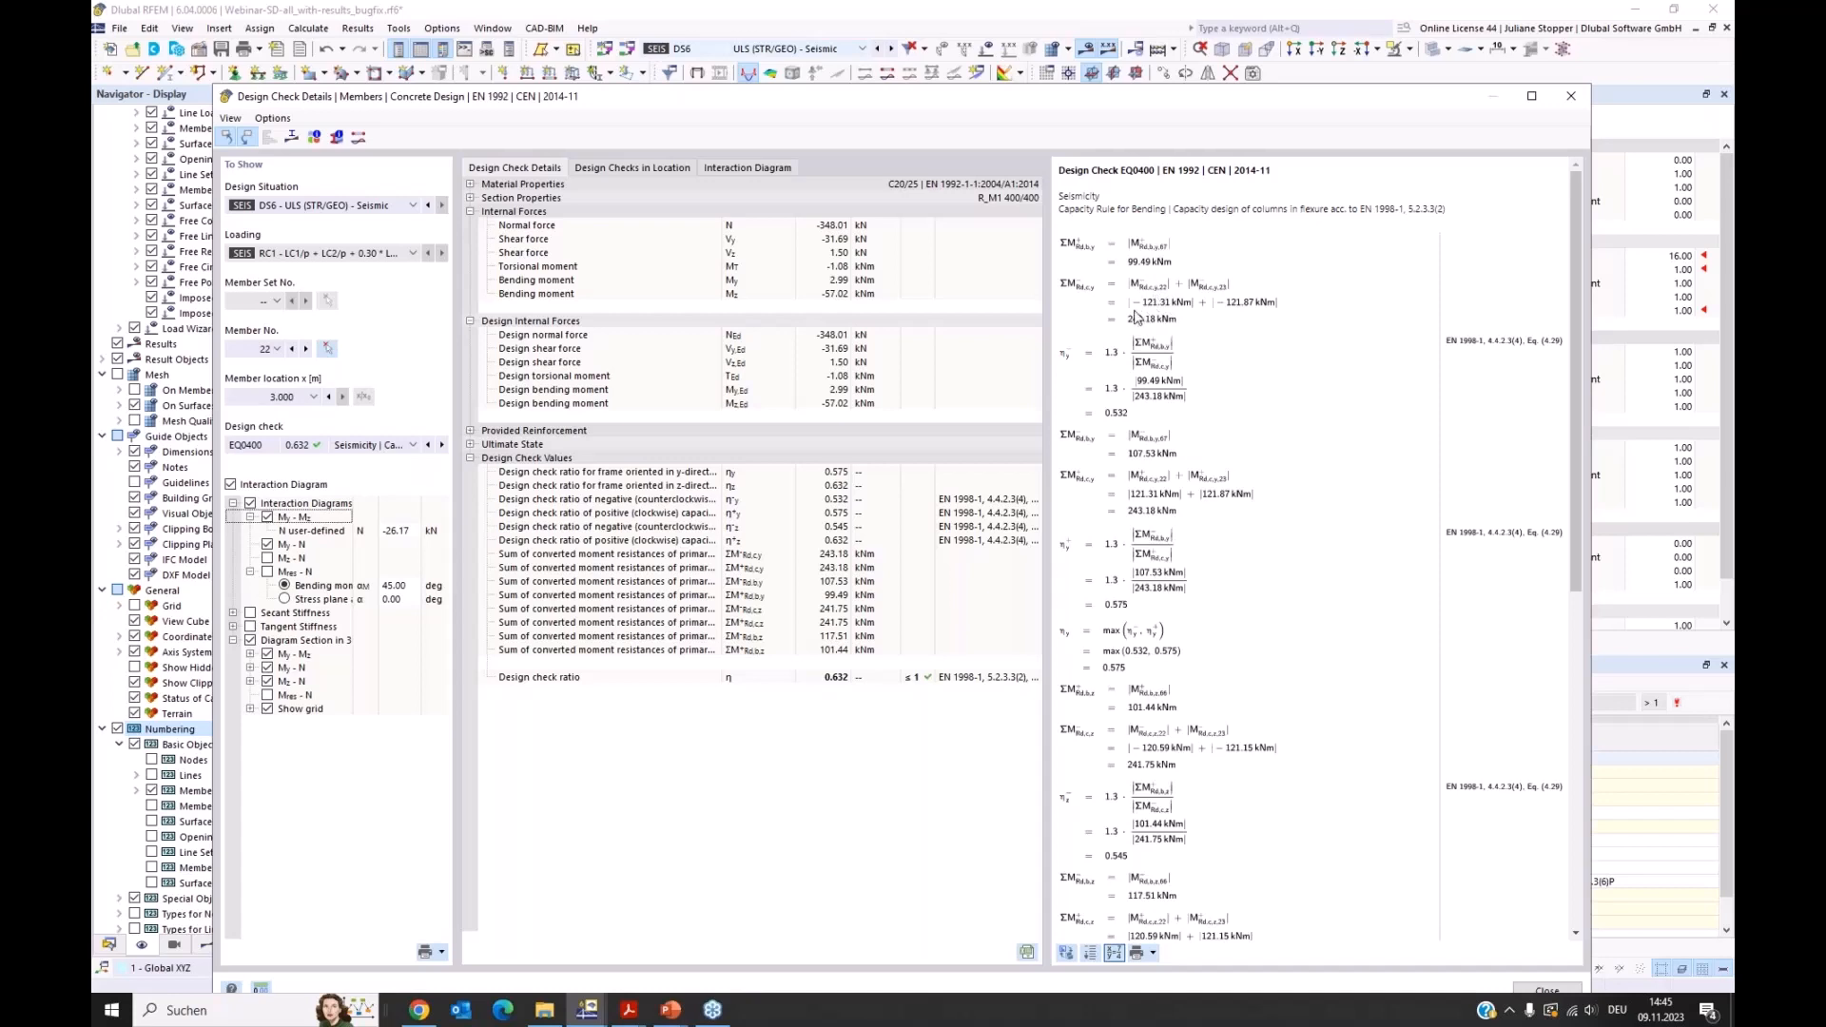
left_click(1148, 507)
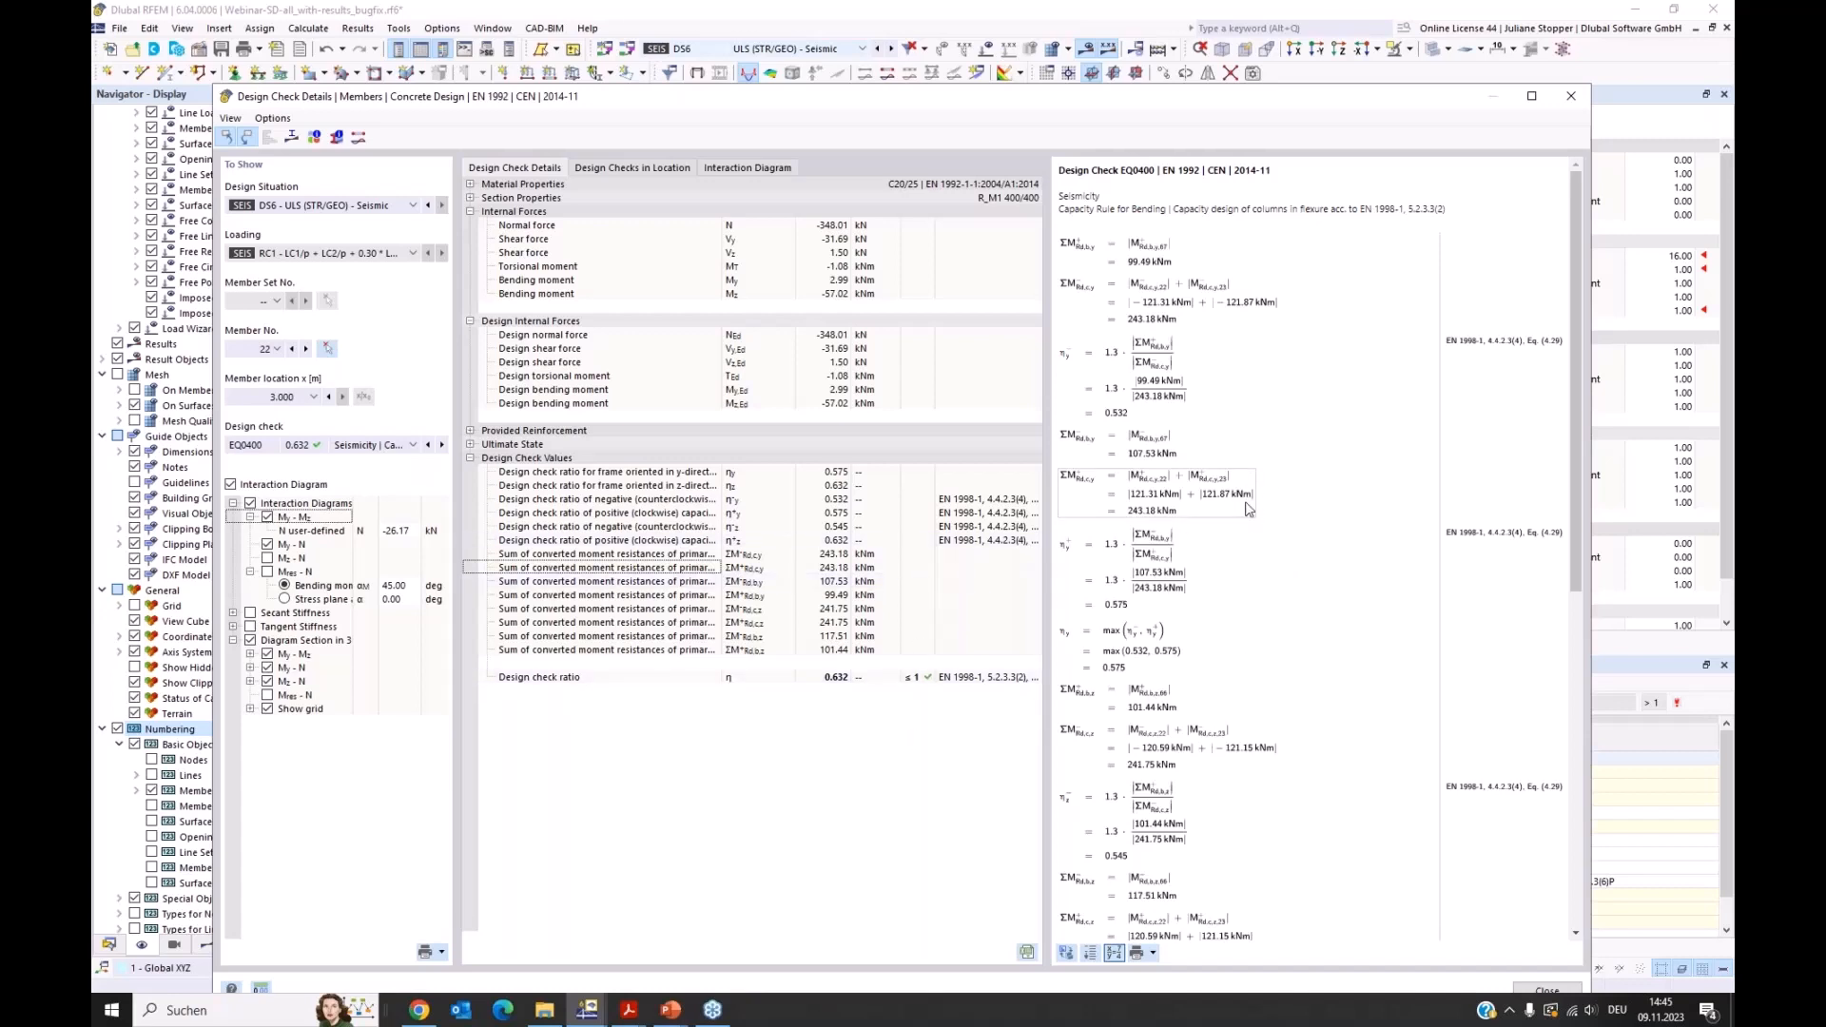
scroll(1249, 508, "down", 10)
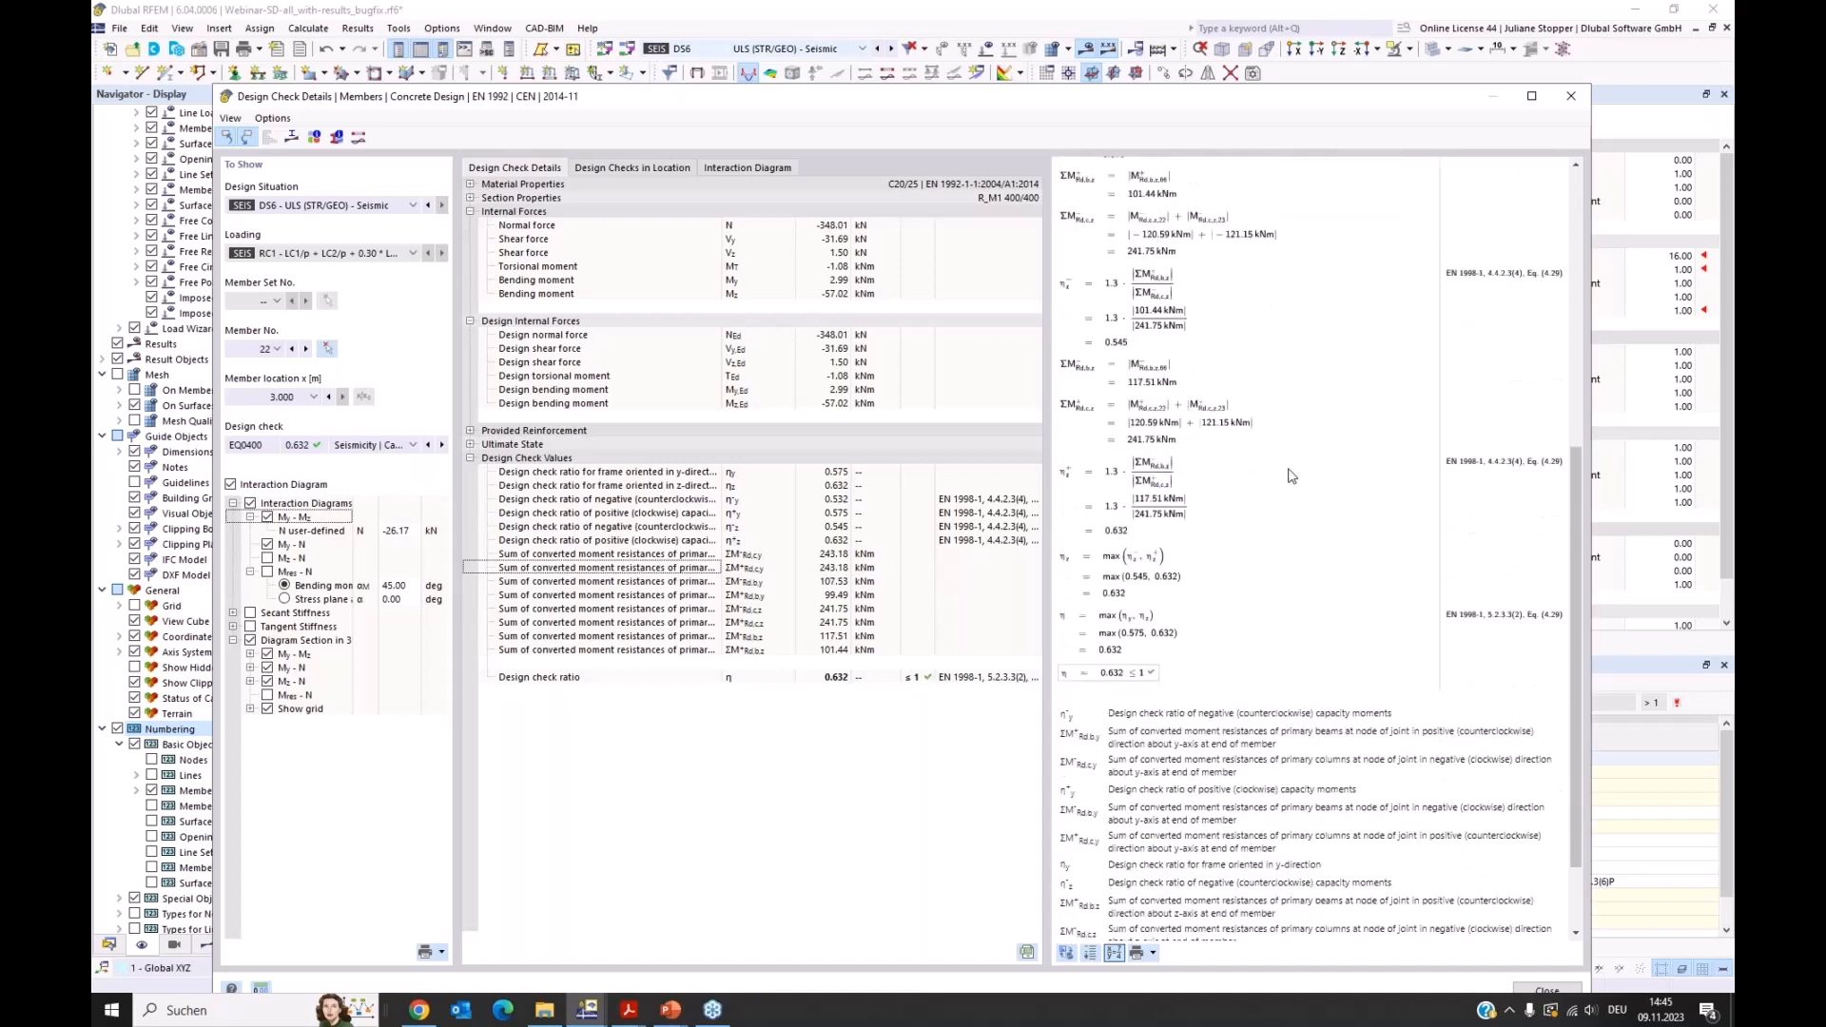
left_click(1574, 102)
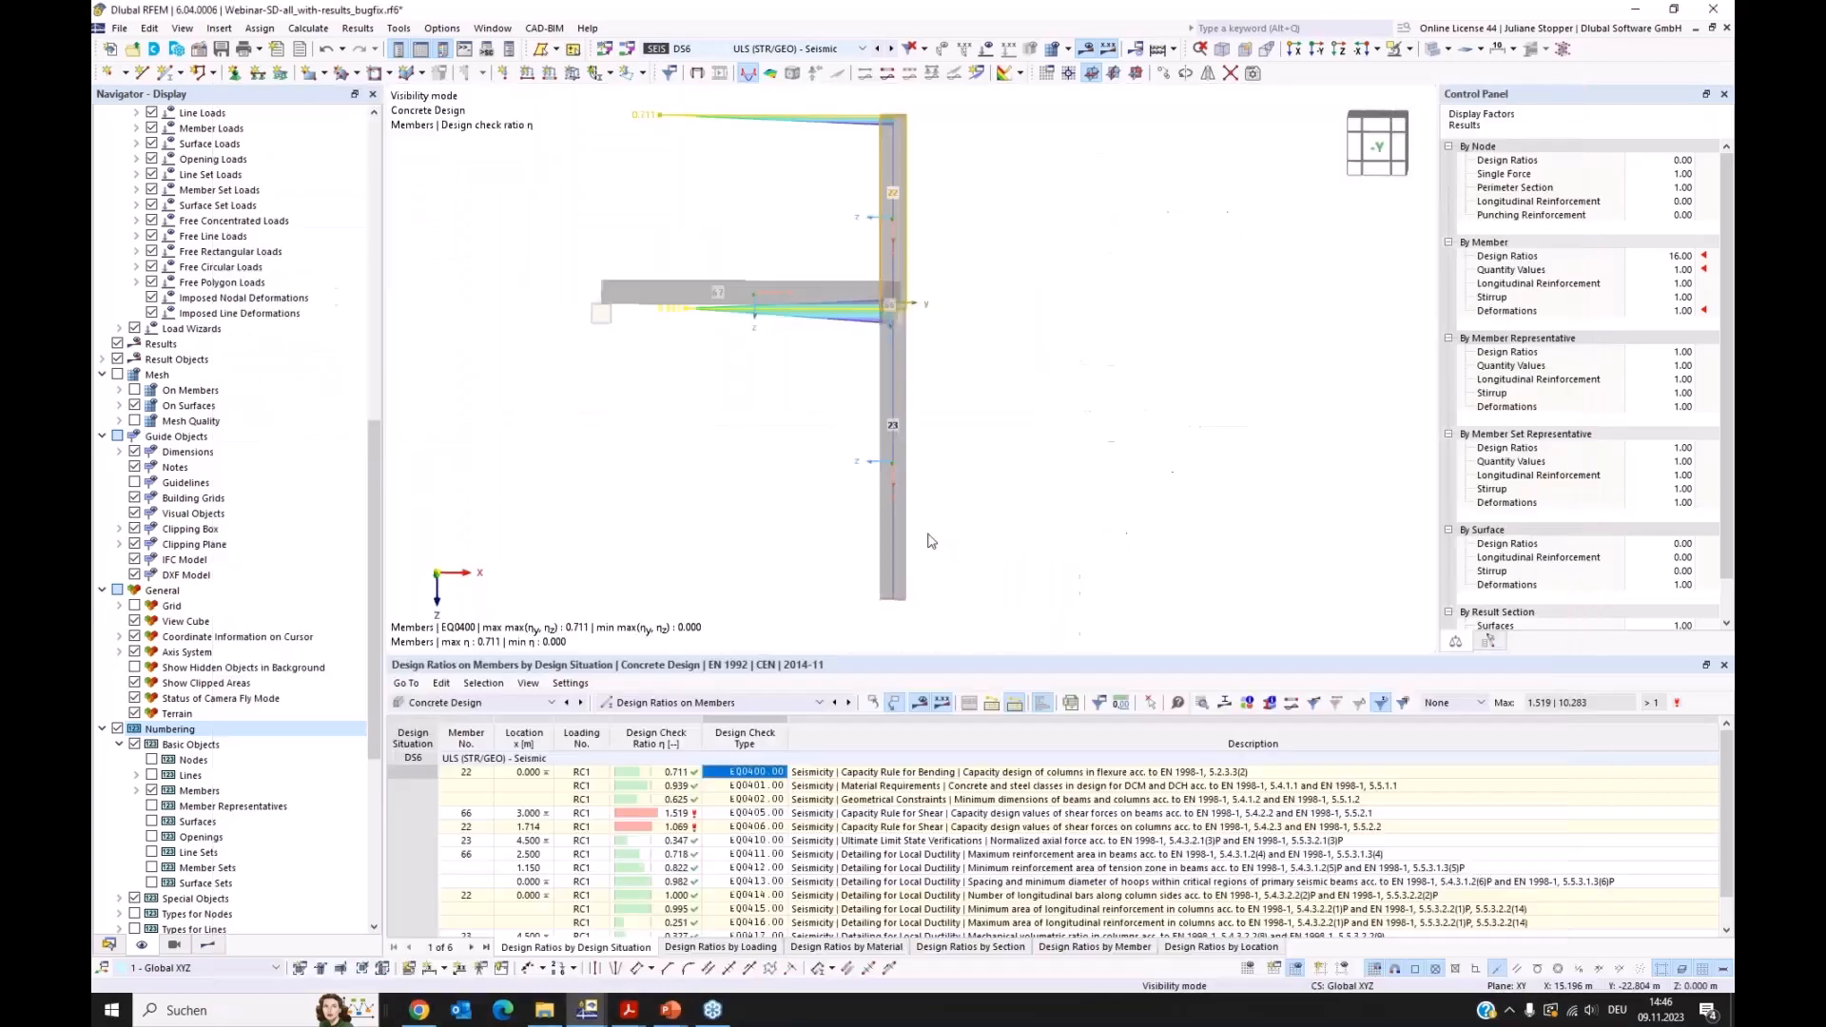
Step: Display the EQ0406 design ratios on the joint's members in place of EQ0400
left_click(207, 944)
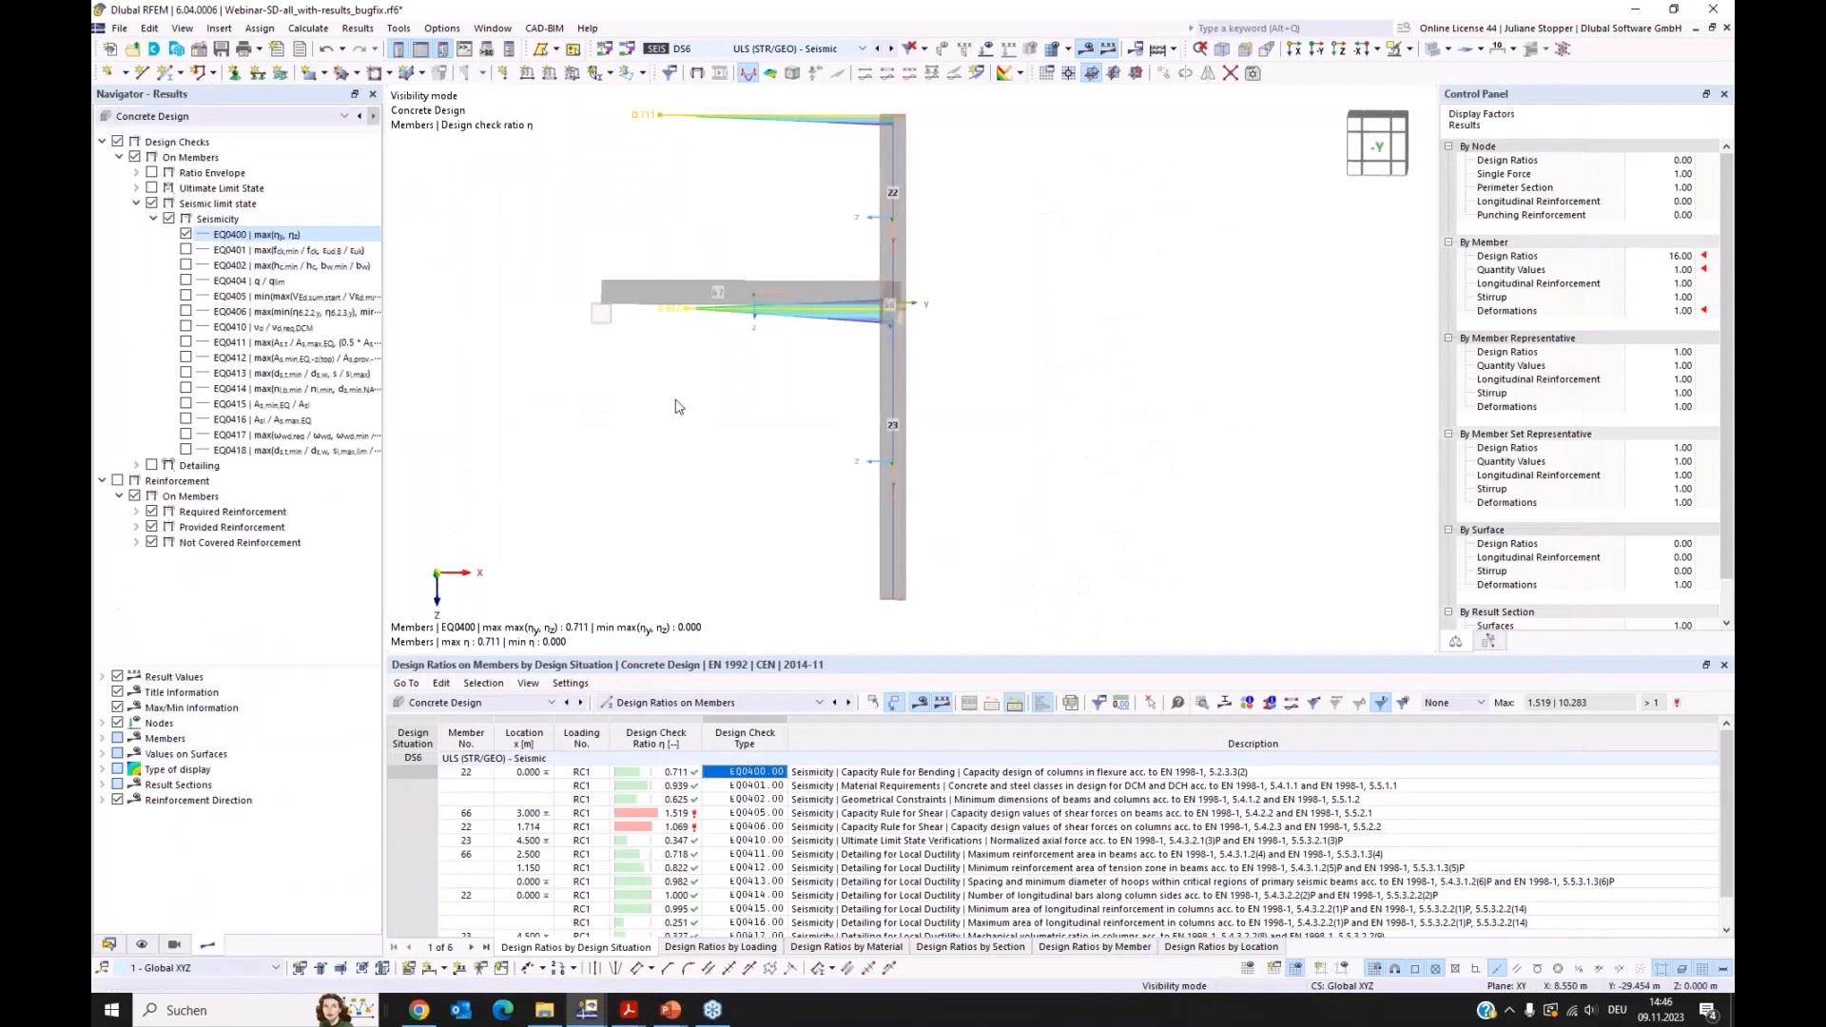
middle_click_drag(564, 485, 624, 482, "ctrl")
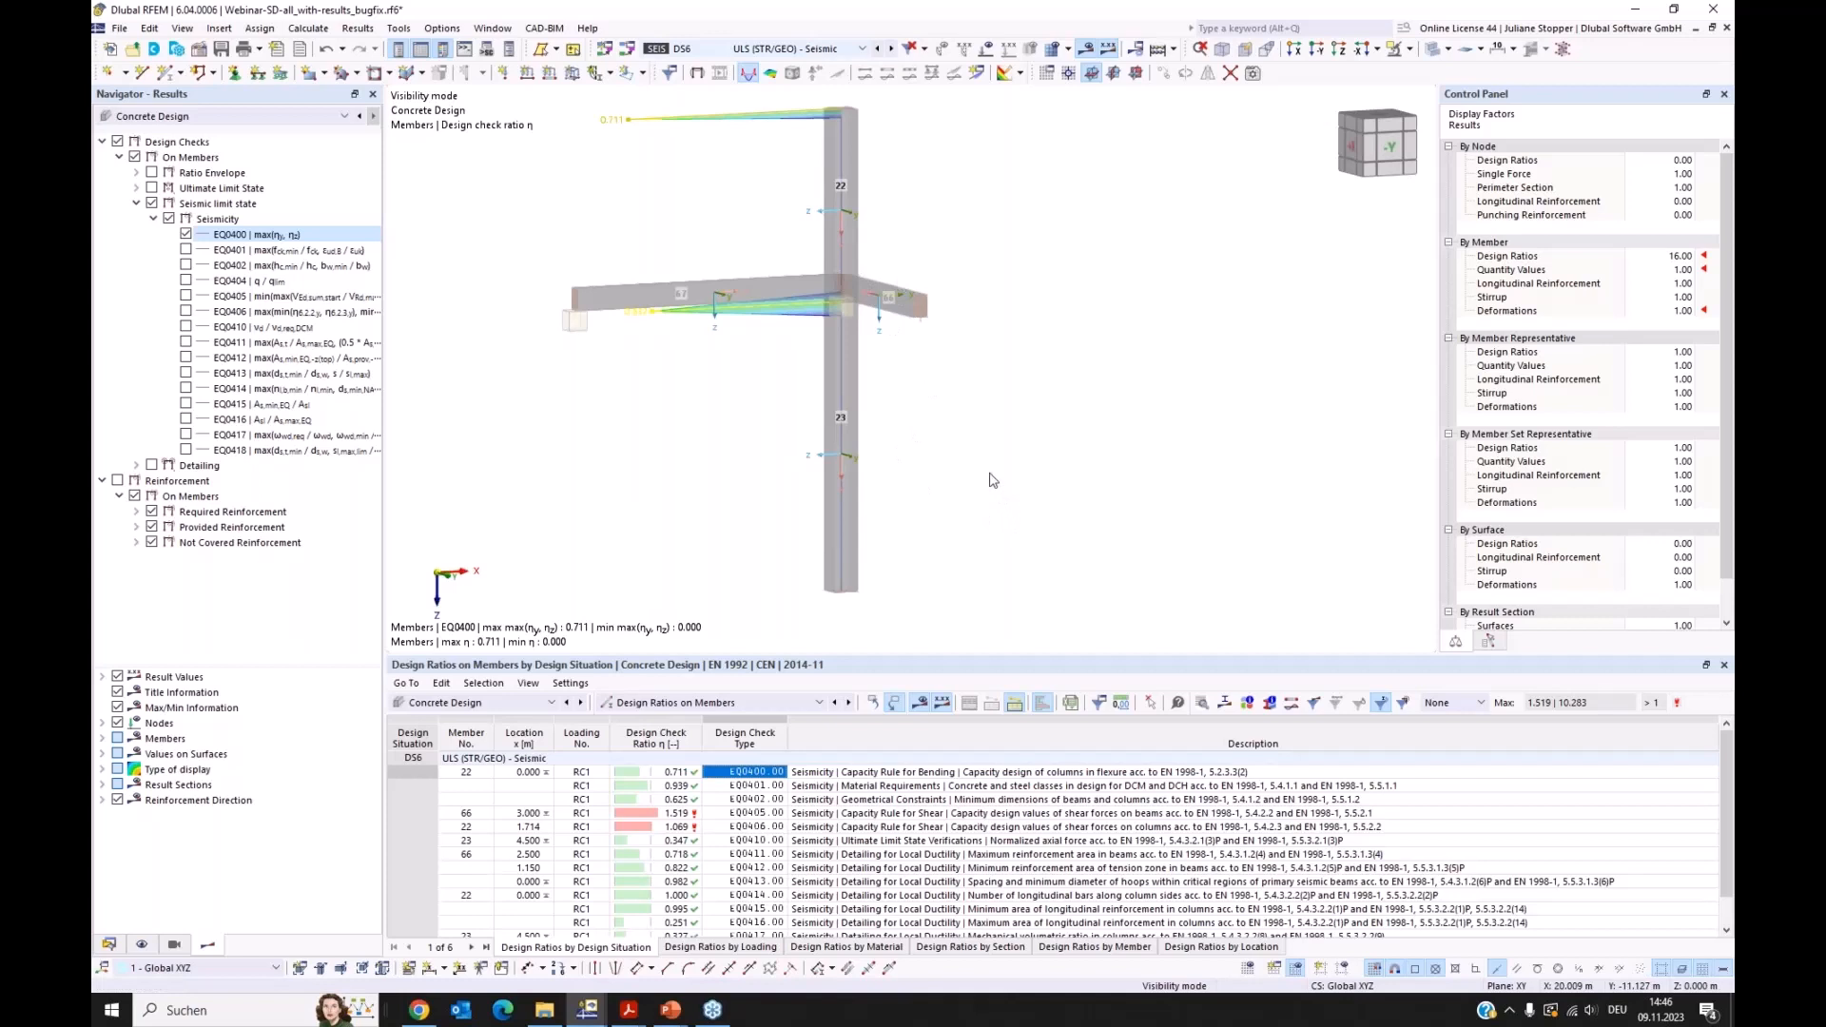
middle_click_drag(959, 506, 957, 508, "ctrl")
left_click(185, 311)
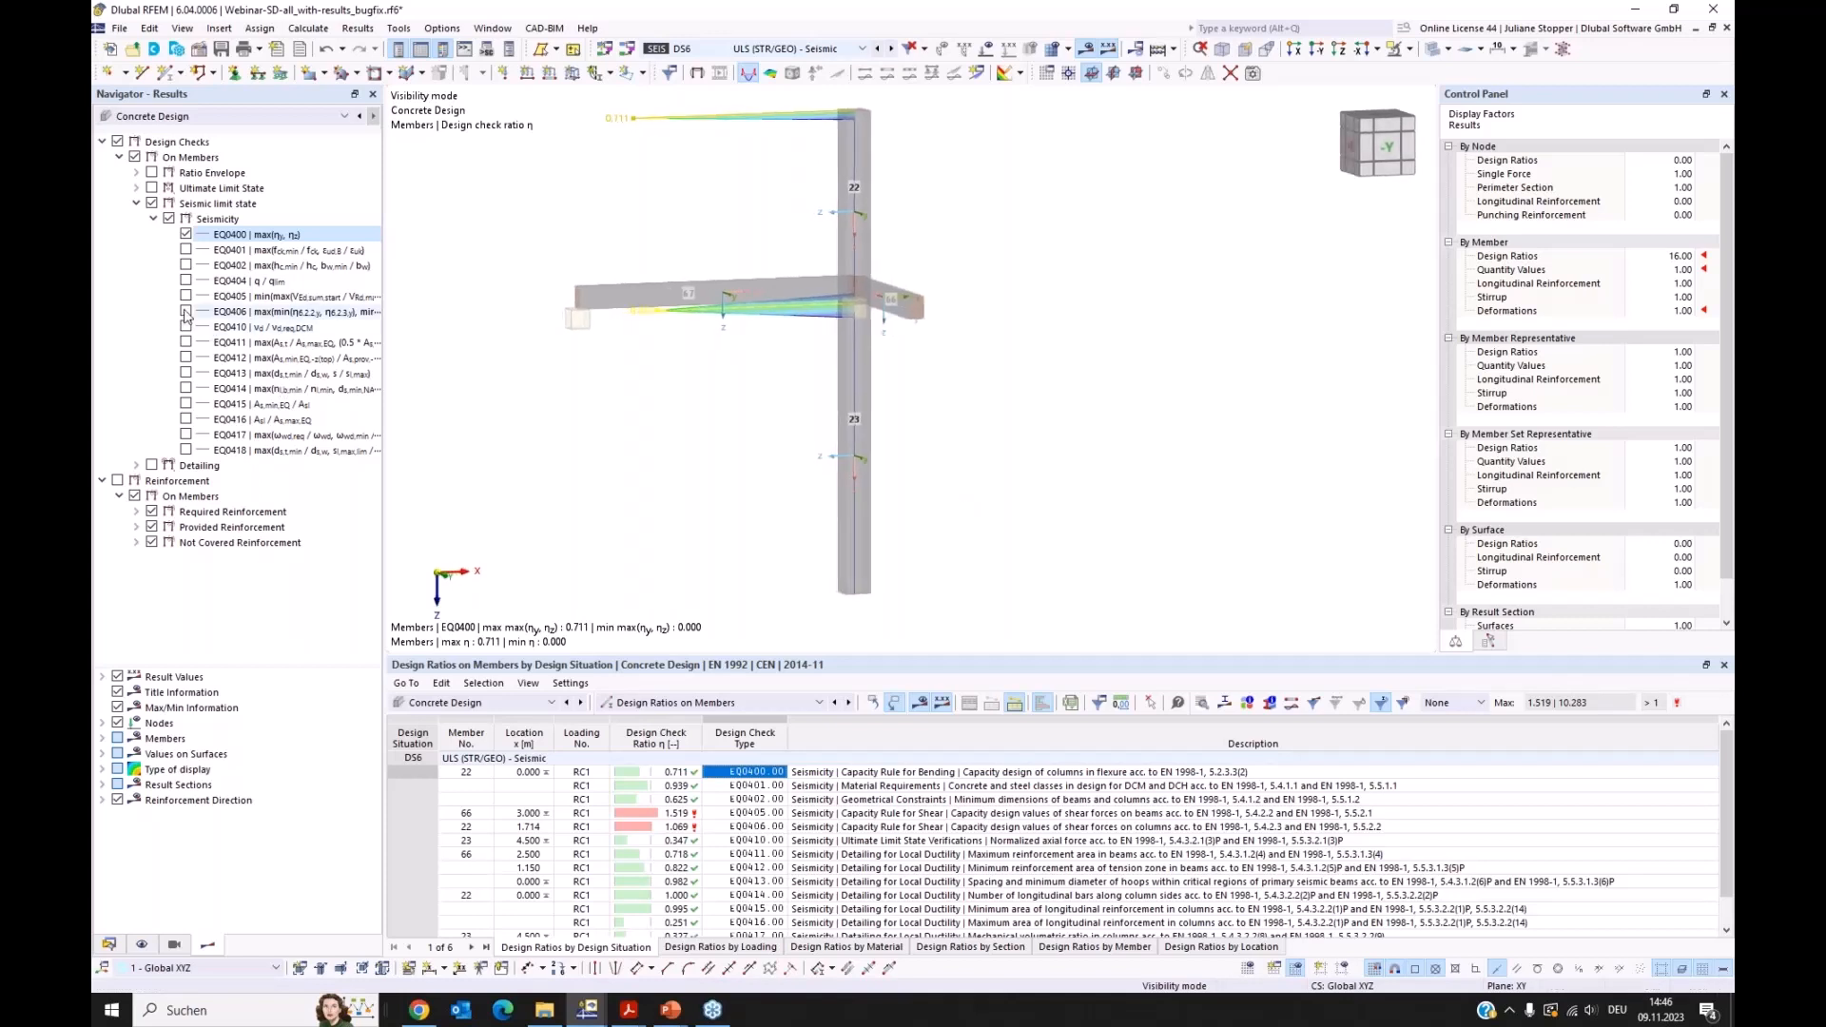
left_click(186, 234)
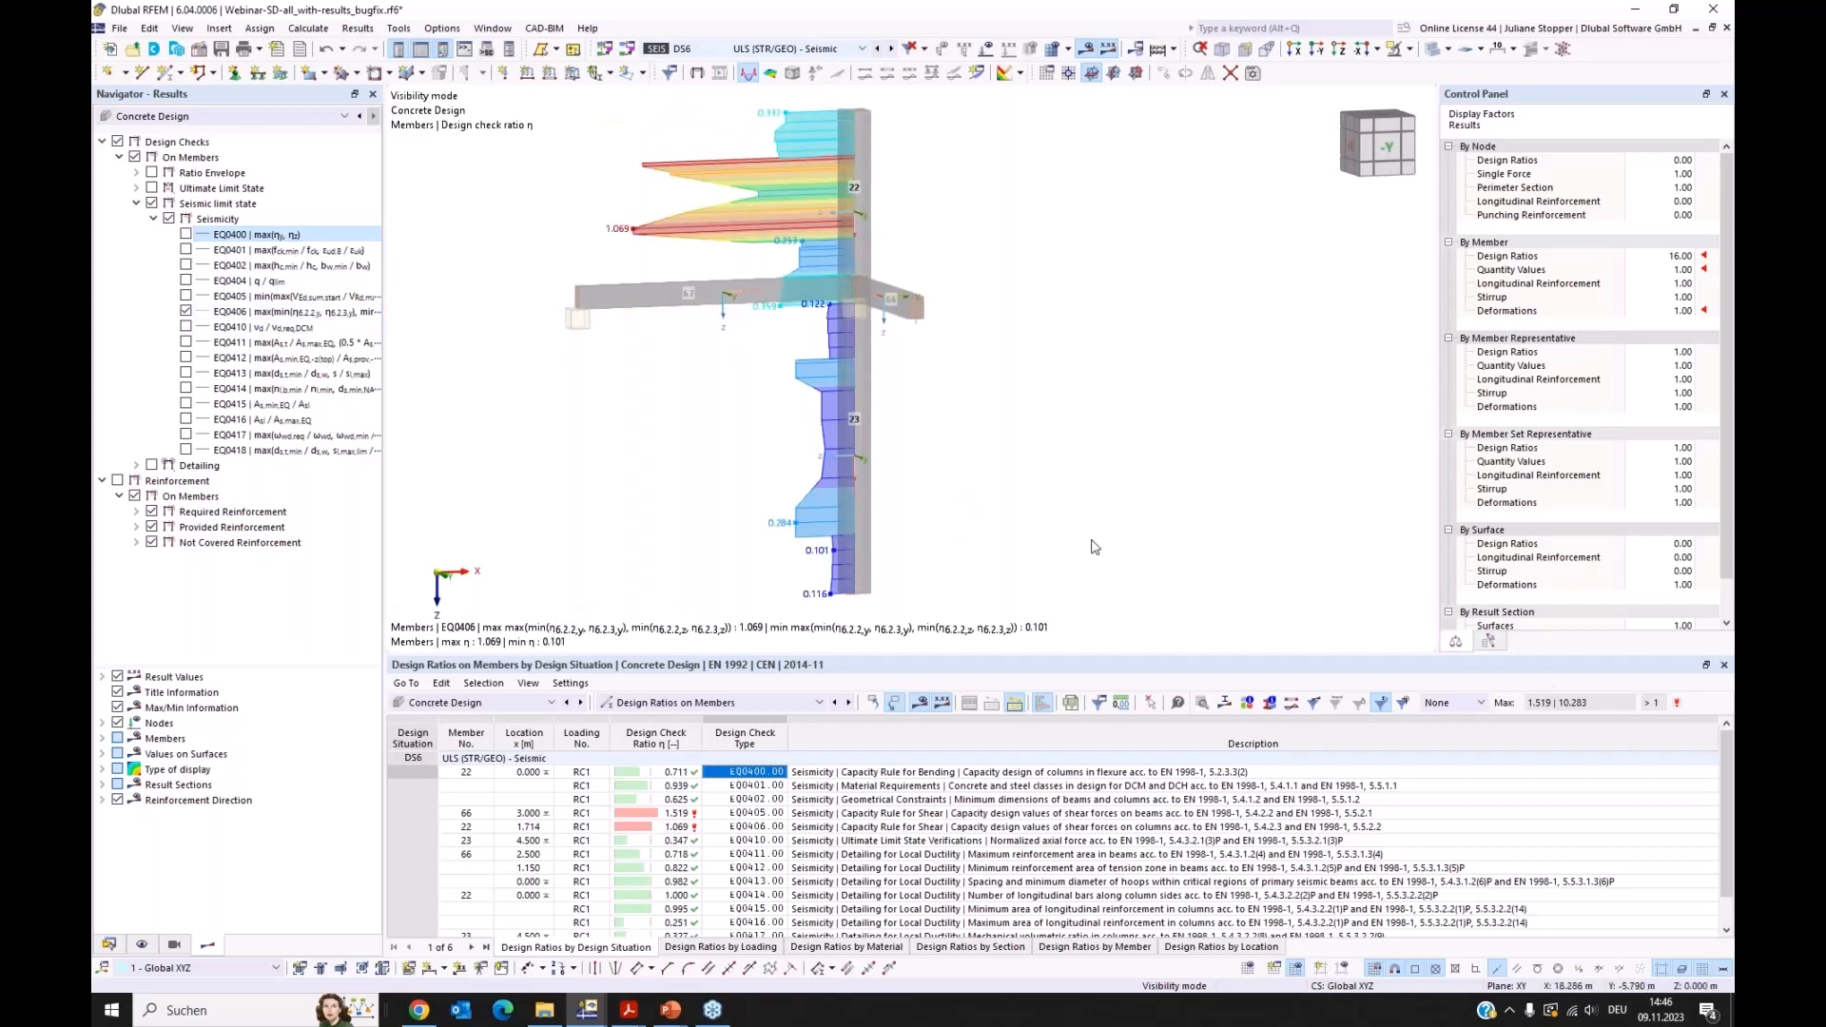
middle_click_drag(1078, 538, 856, 529, "ctrl")
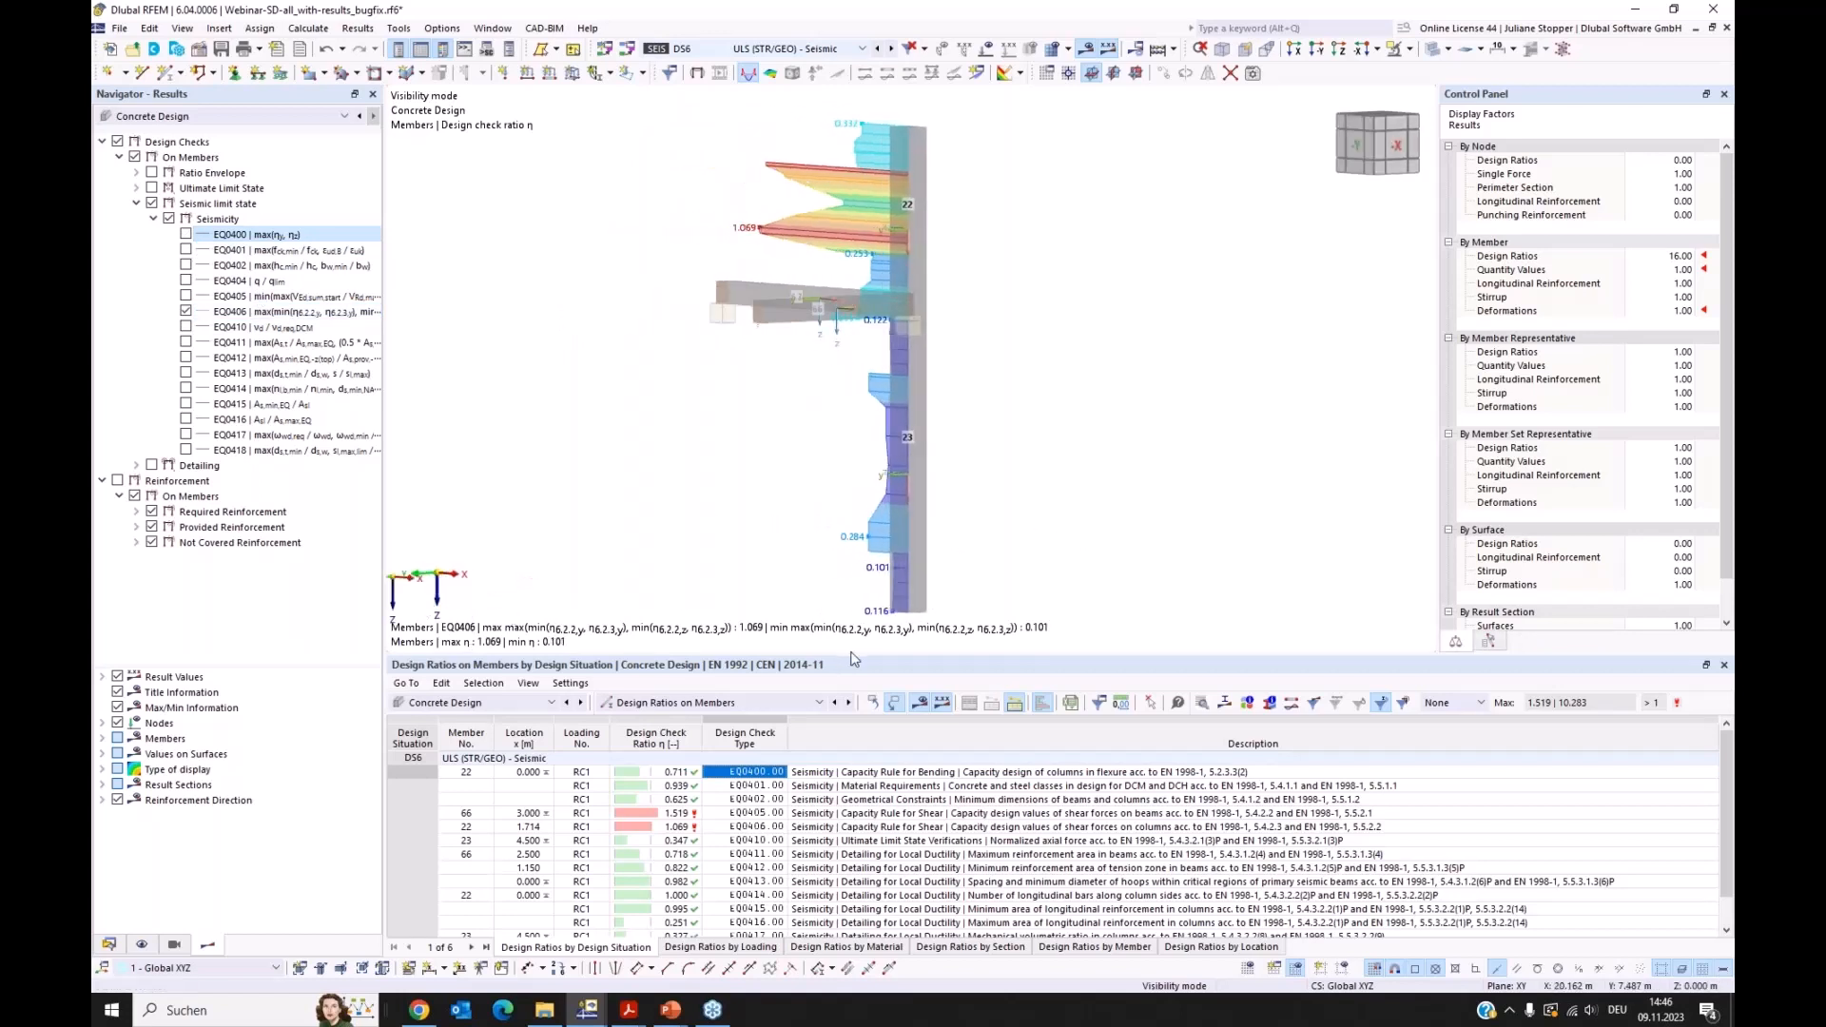
Step: Enlarge the design ratio table and limit it to the selected lower column, member 23
left_click_drag(854, 651, 854, 603)
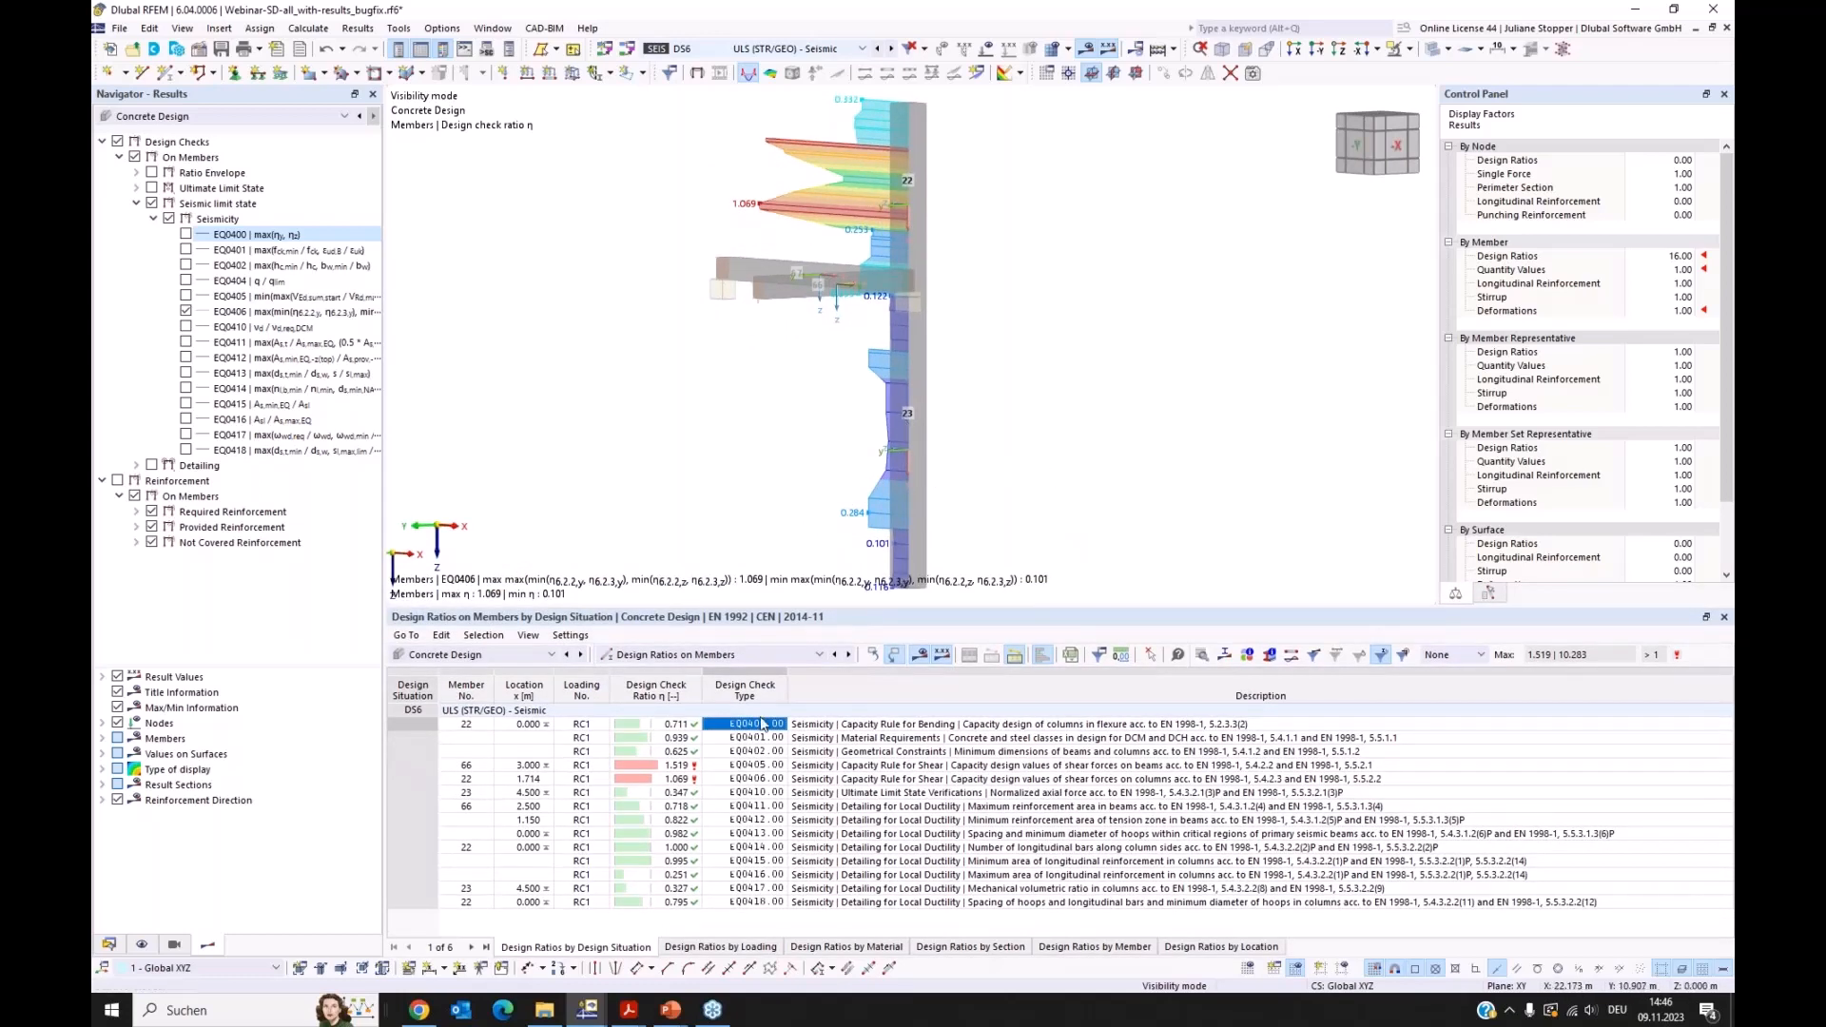
left_click(751, 779)
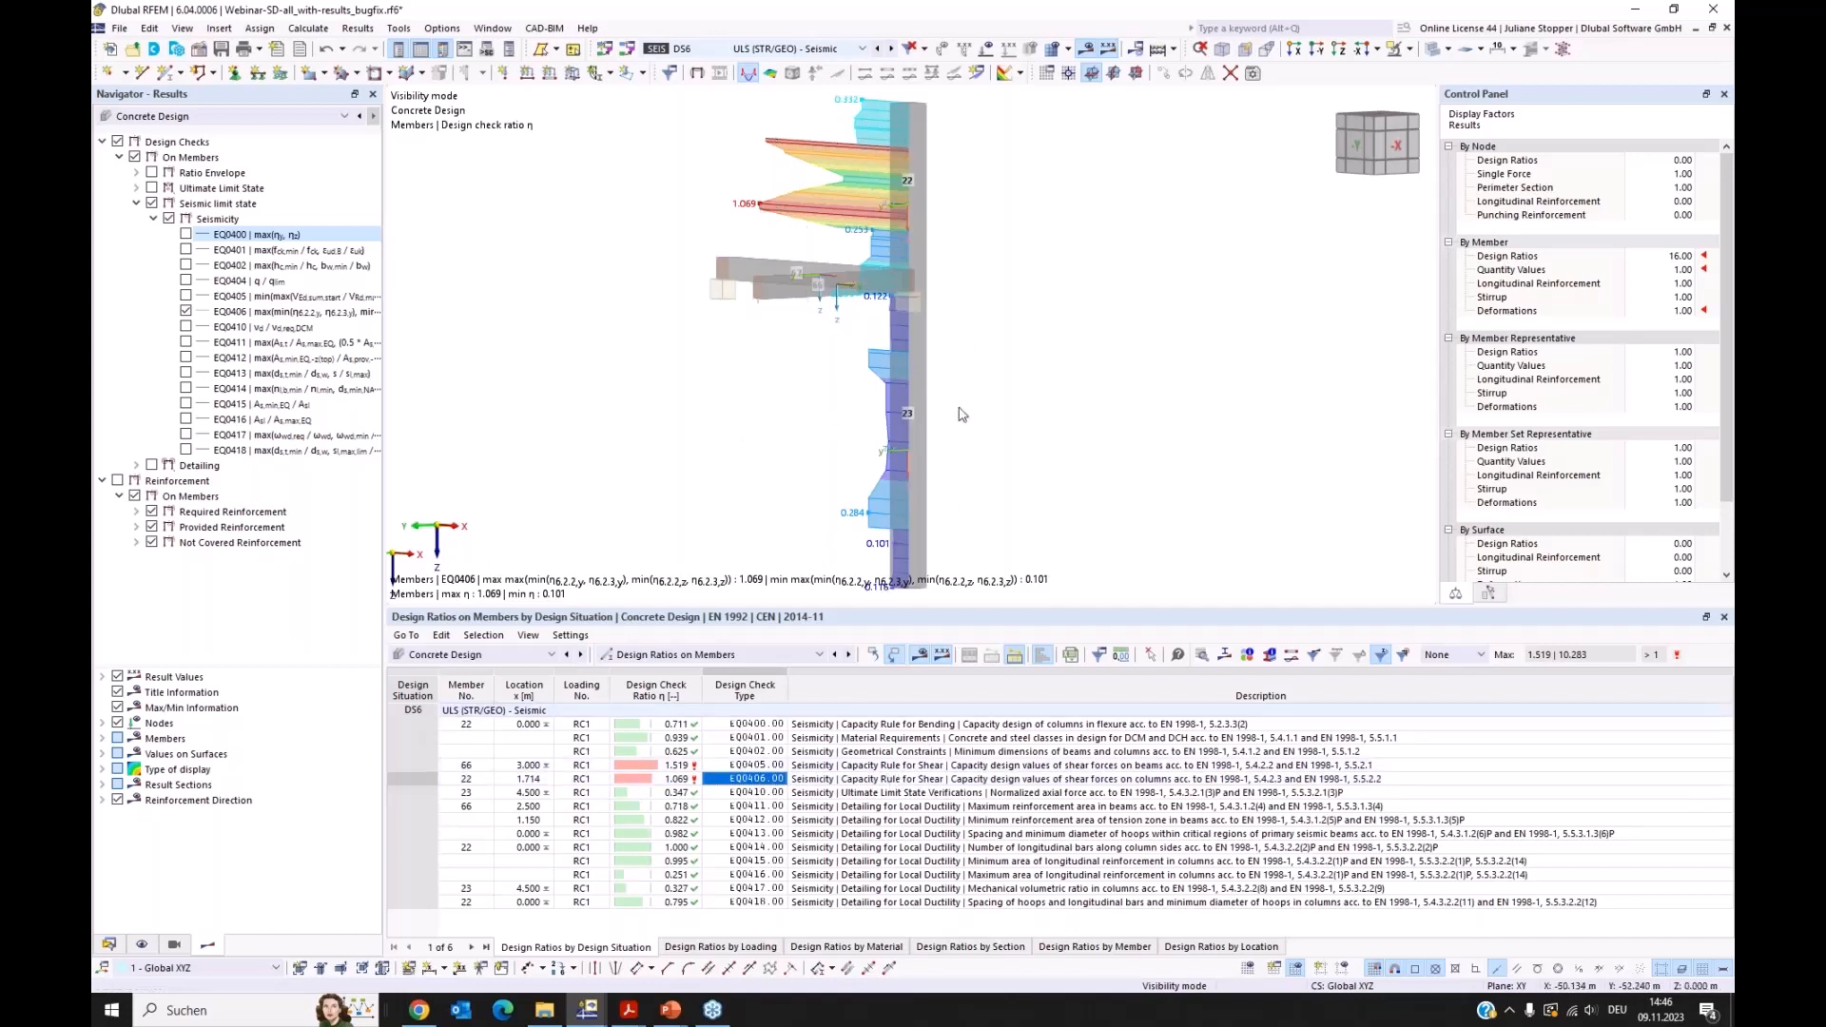
left_click(907, 444)
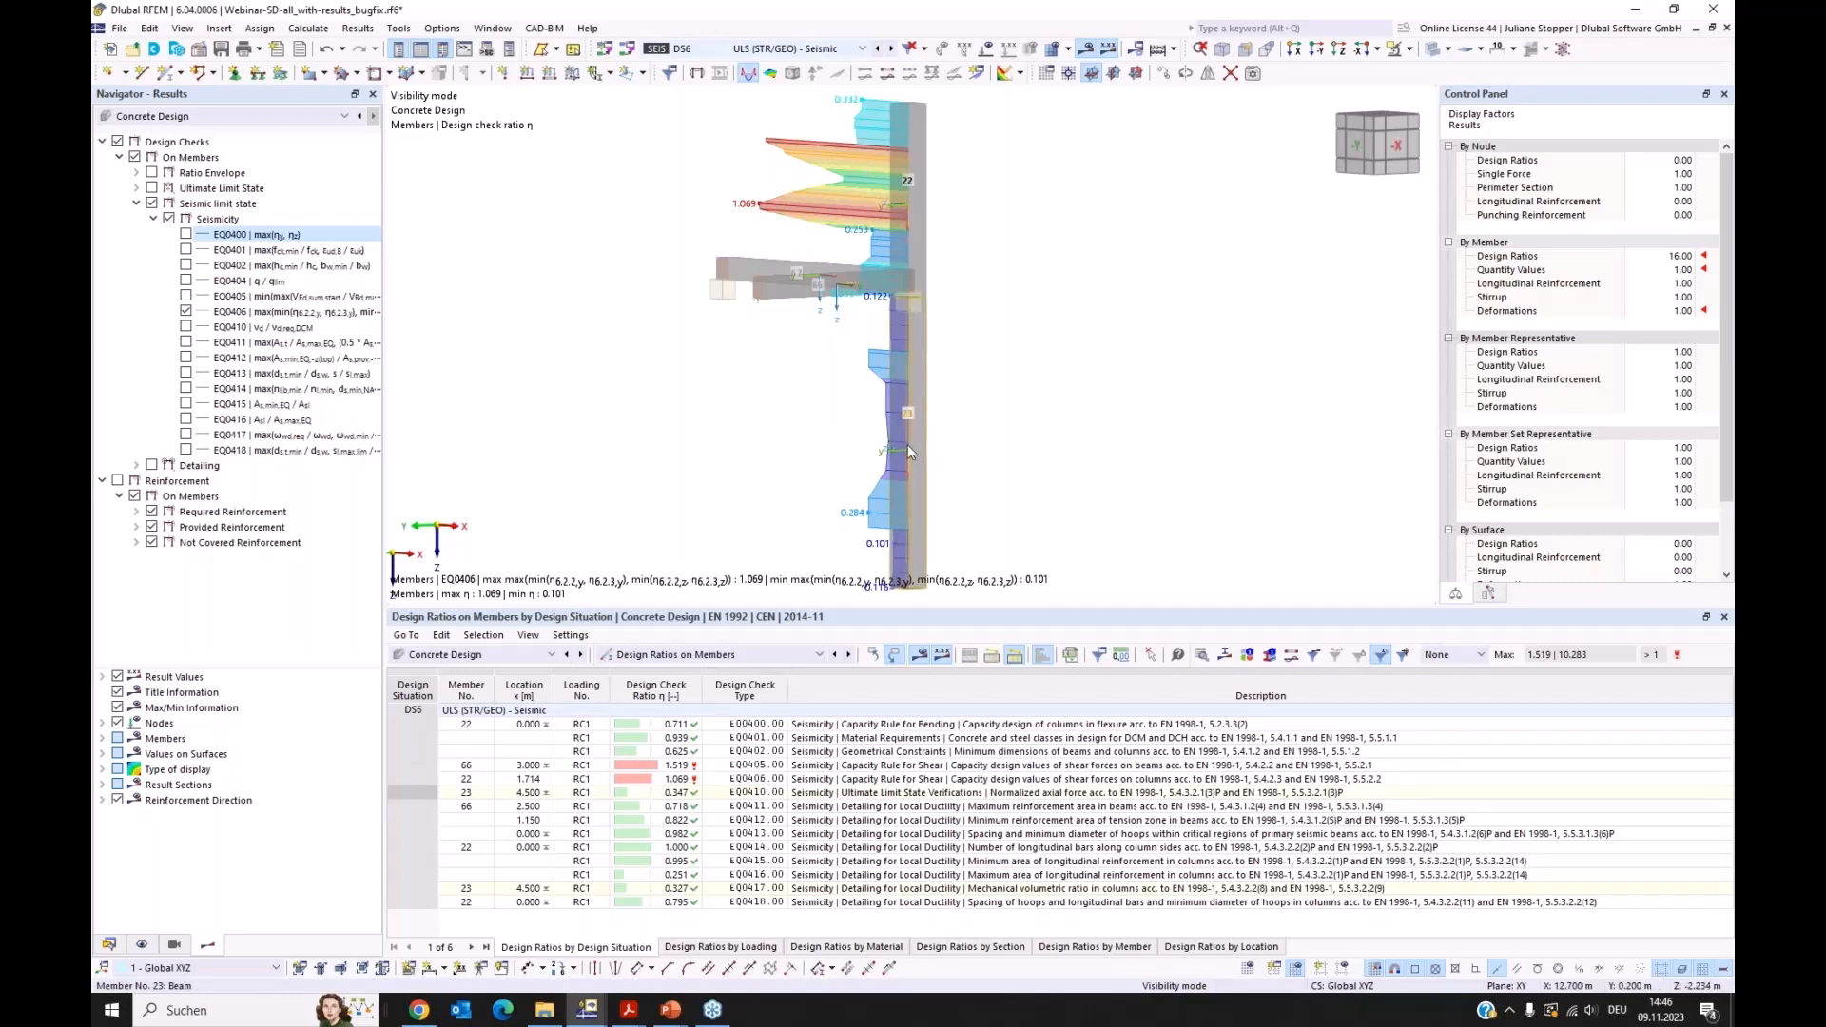
right_click(908, 444)
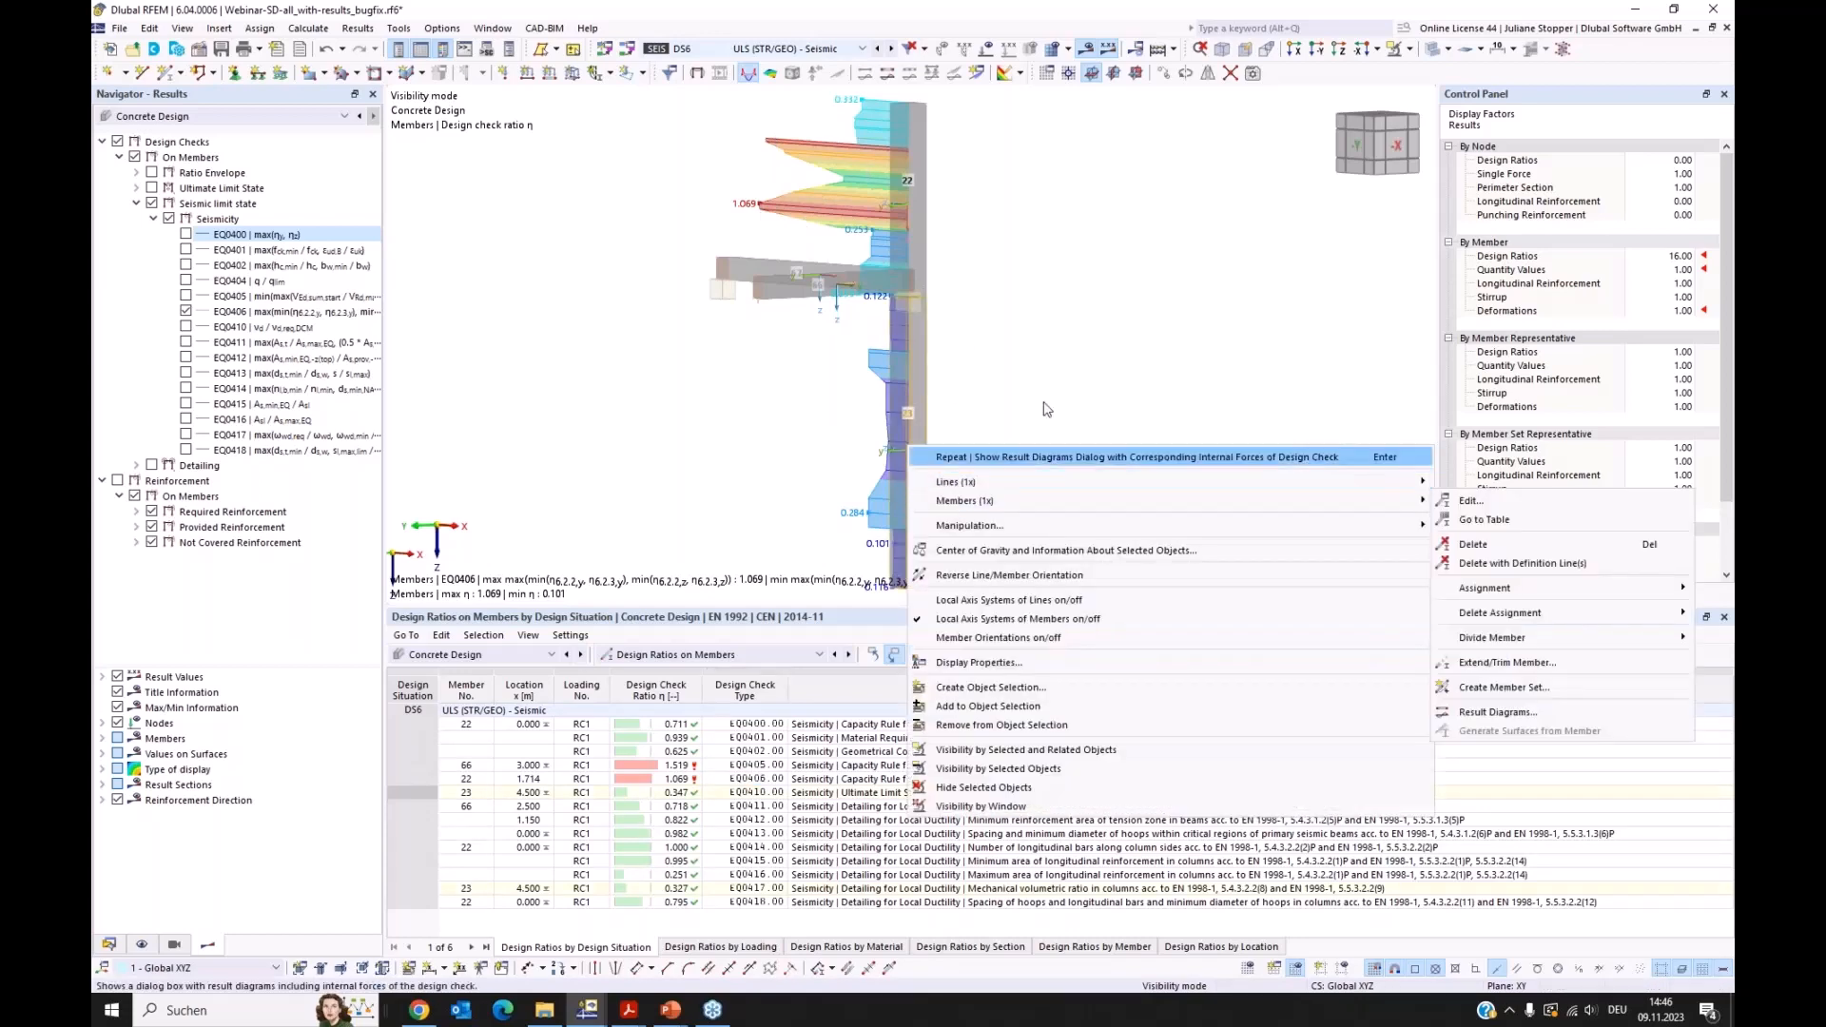
left_click(1079, 369)
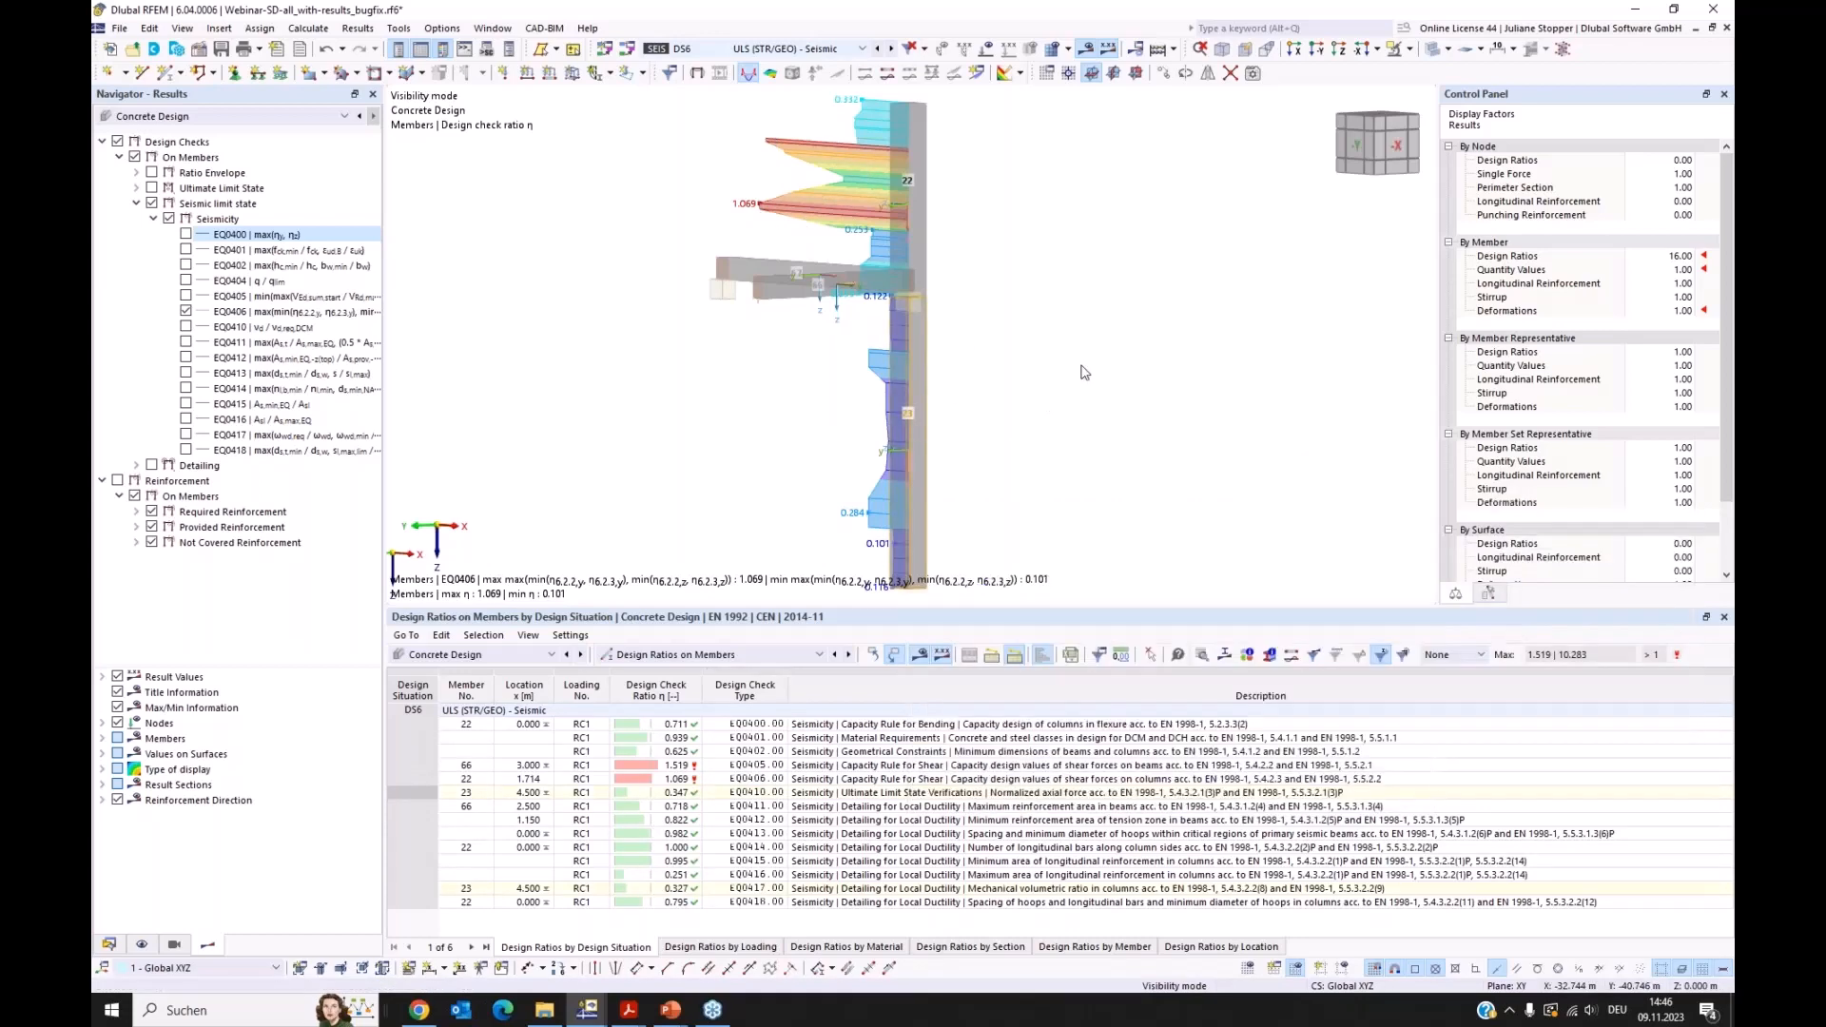
left_click(771, 795)
left_click(992, 654)
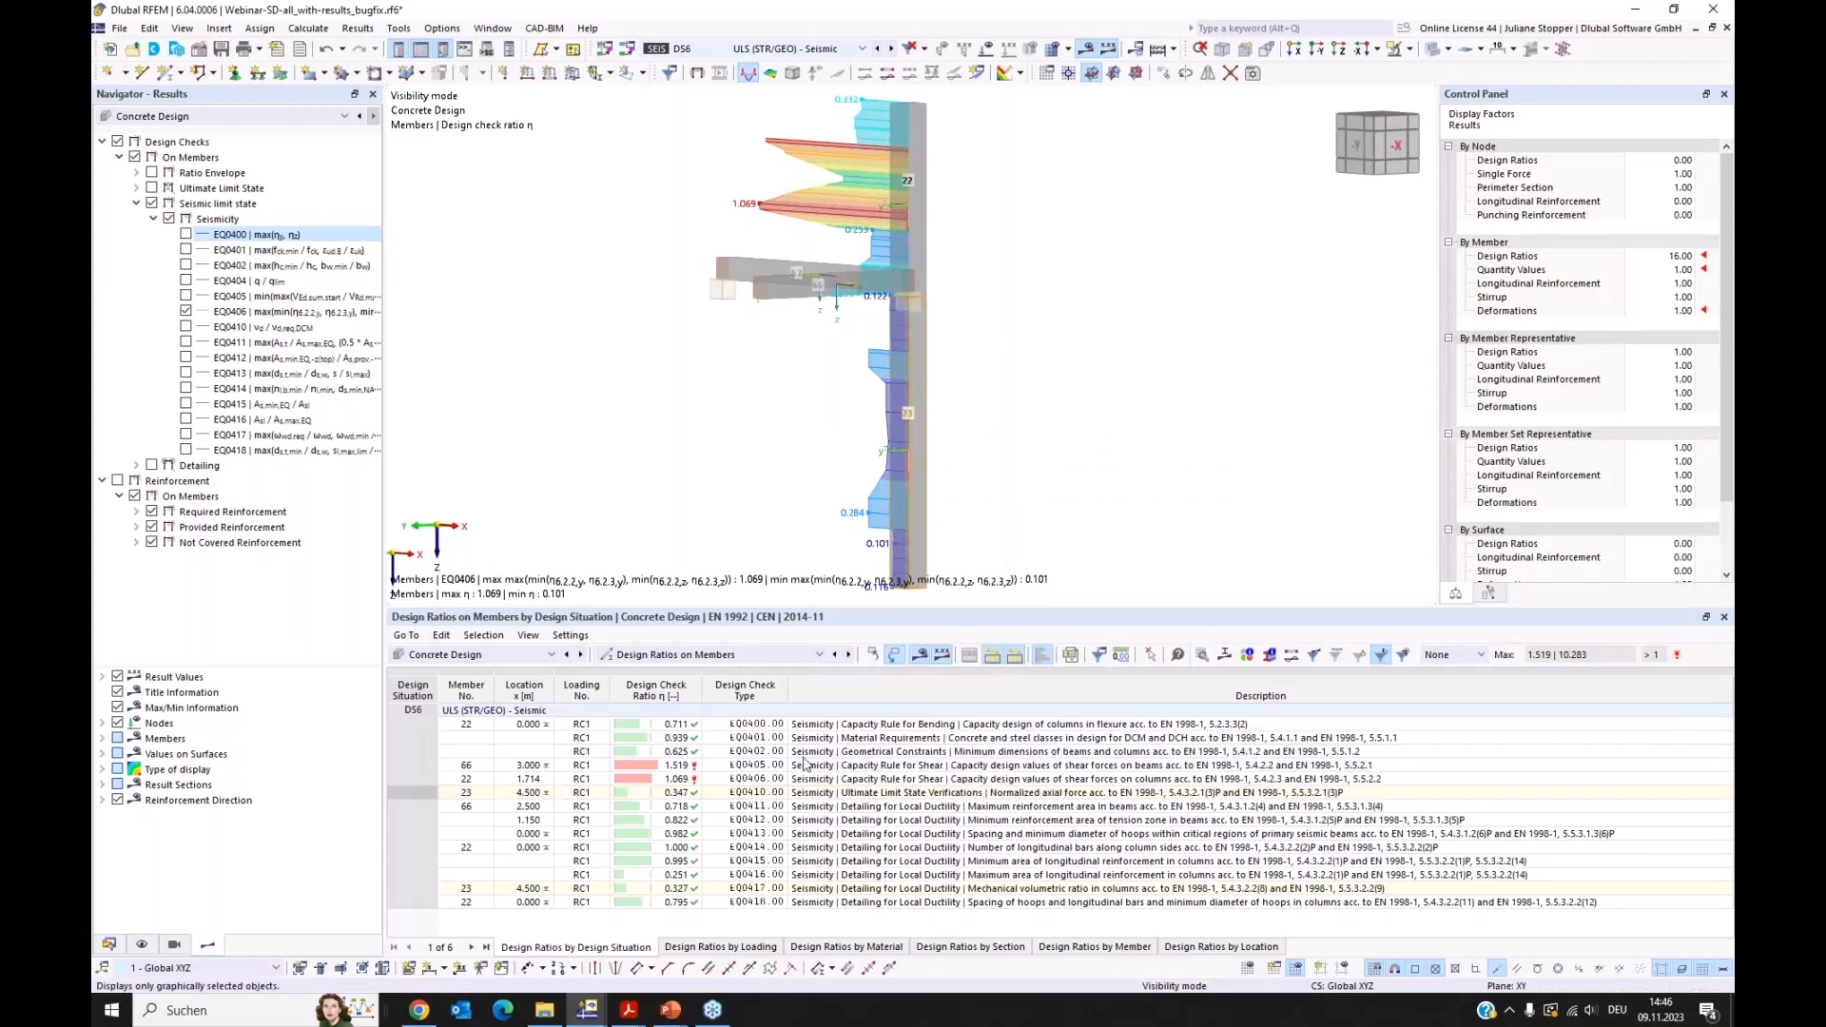
Step: Open the EQ0406 design check details of member 23 and read through the capacity shear force and shear resistance formulas
left_click(745, 752)
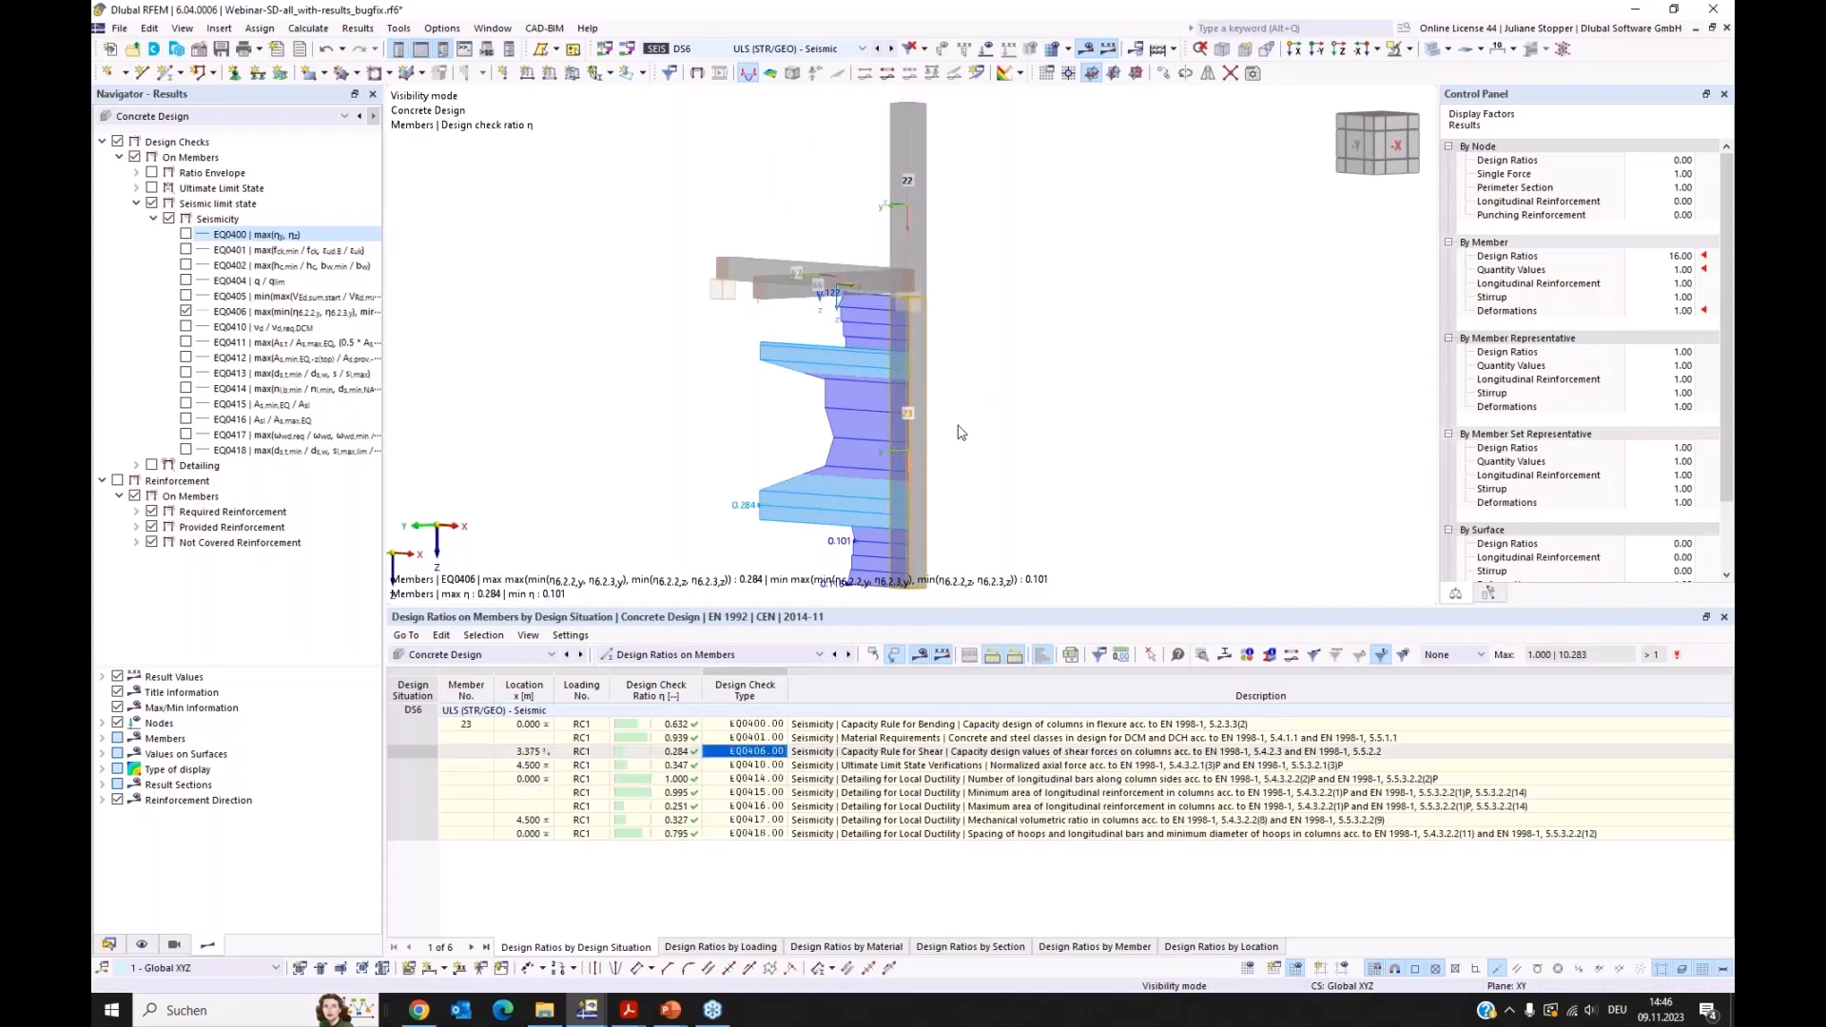
left_click(1144, 654)
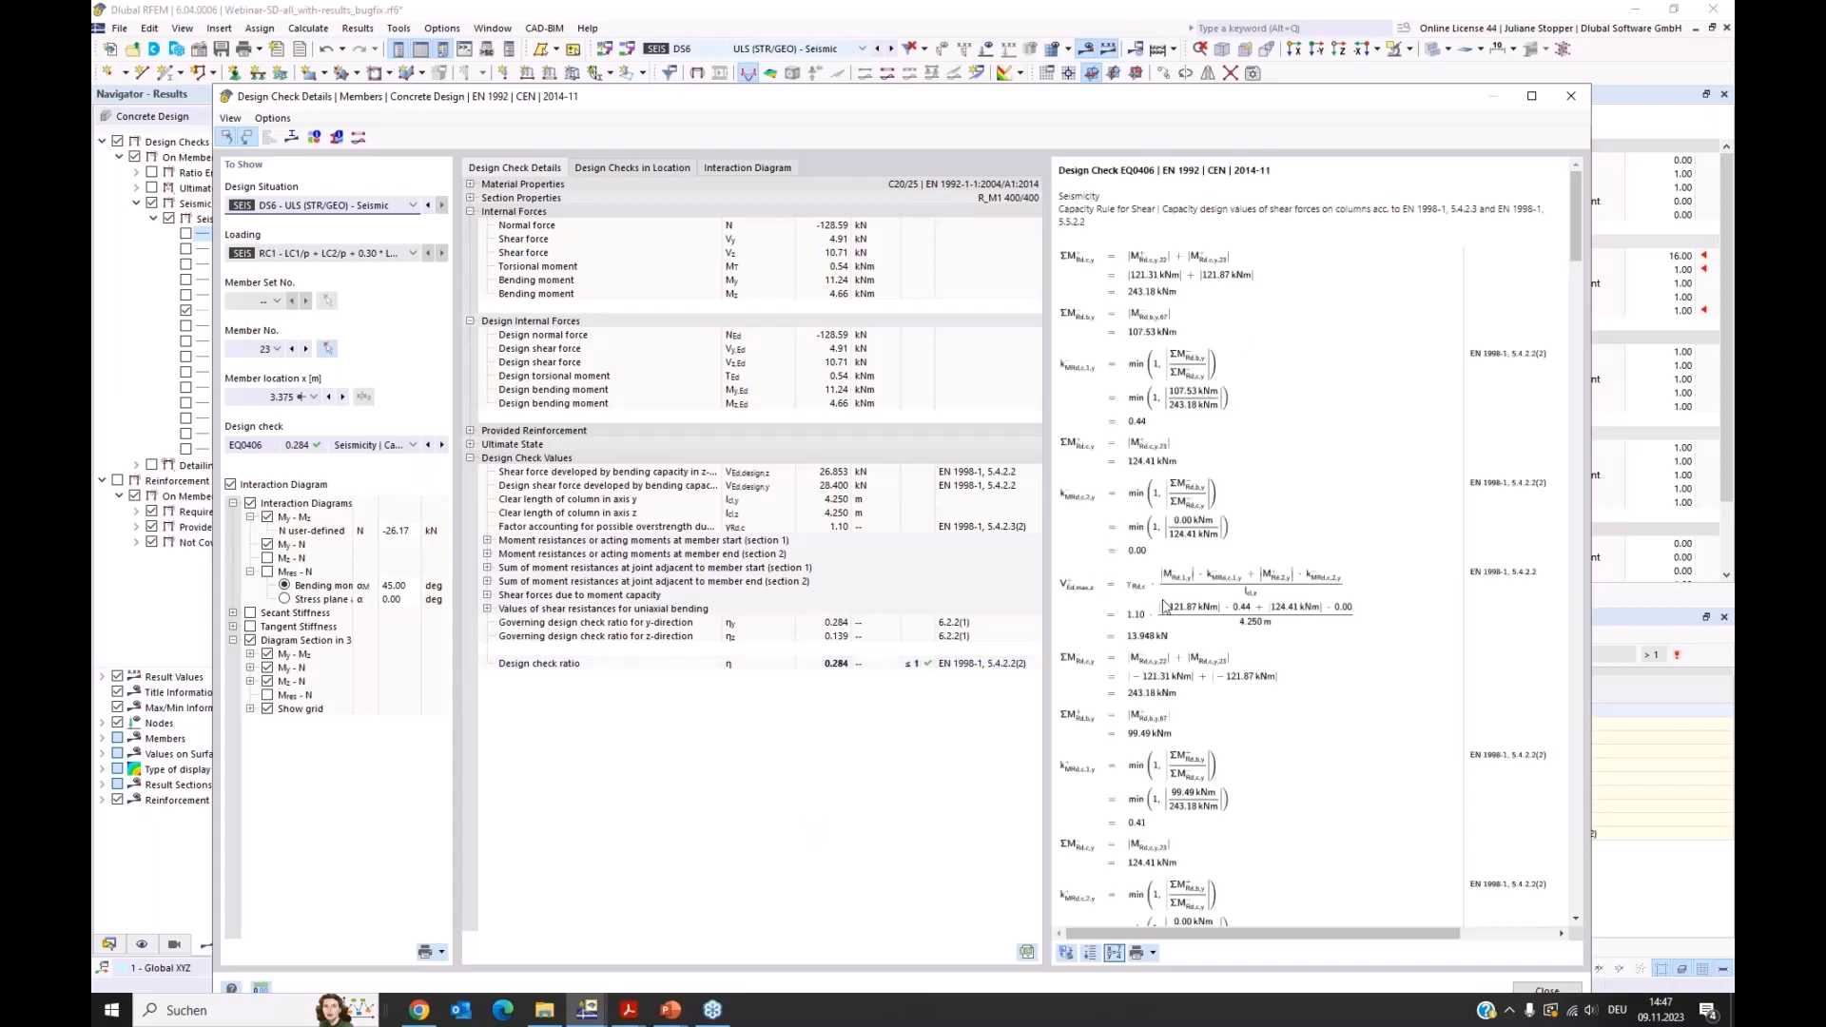
scroll(1154, 563, "down", 2)
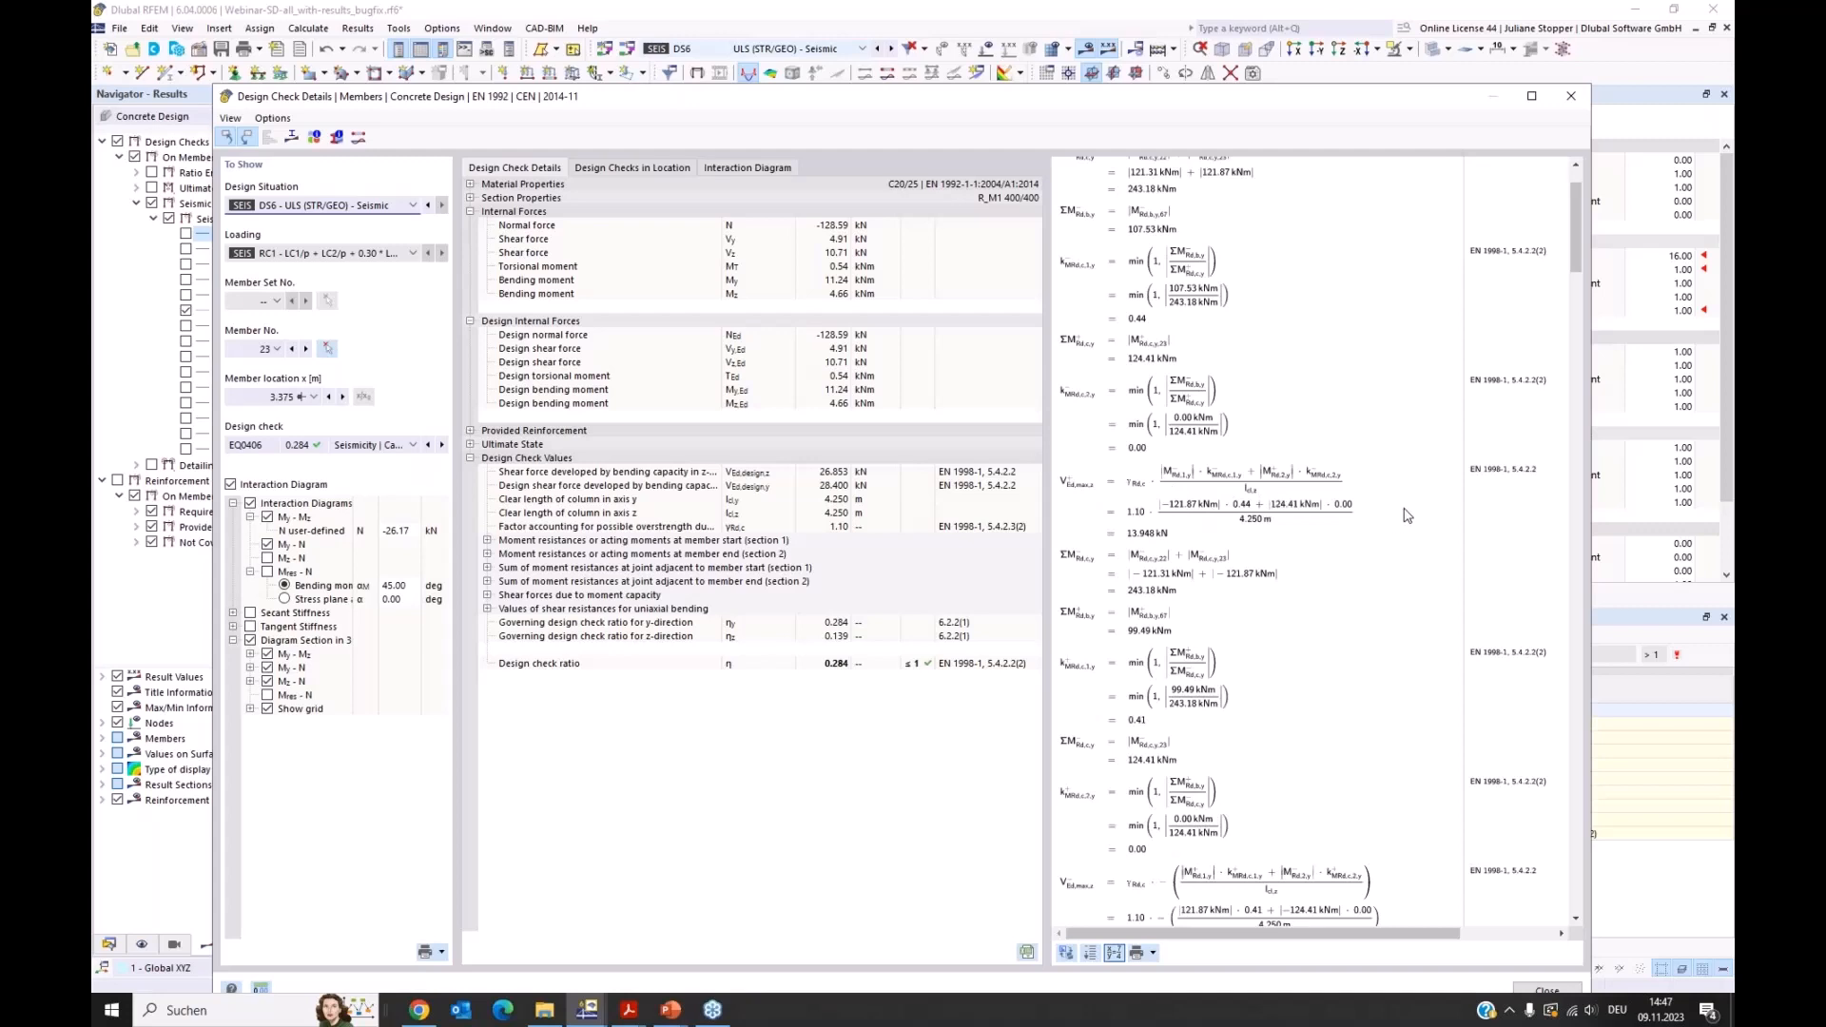
scroll(1407, 515, "down", 3)
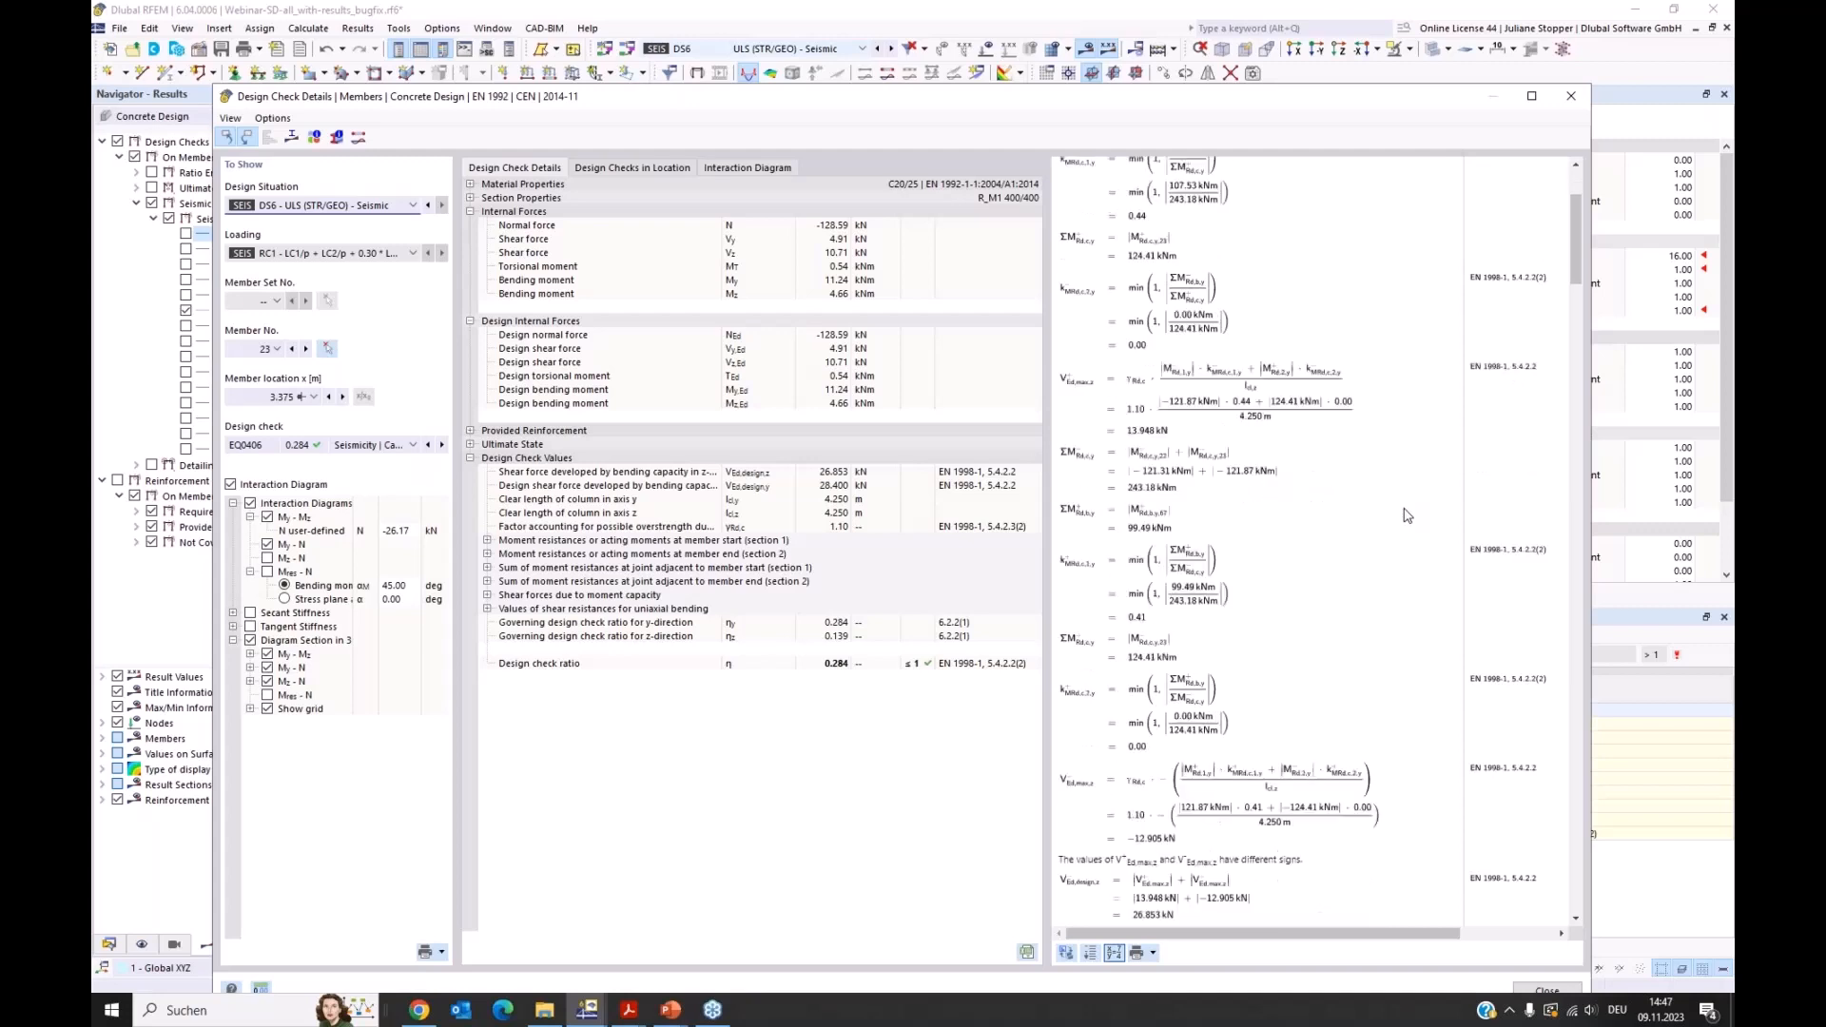
scroll(1407, 514, "down", 3)
scroll(1407, 514, "down", 6)
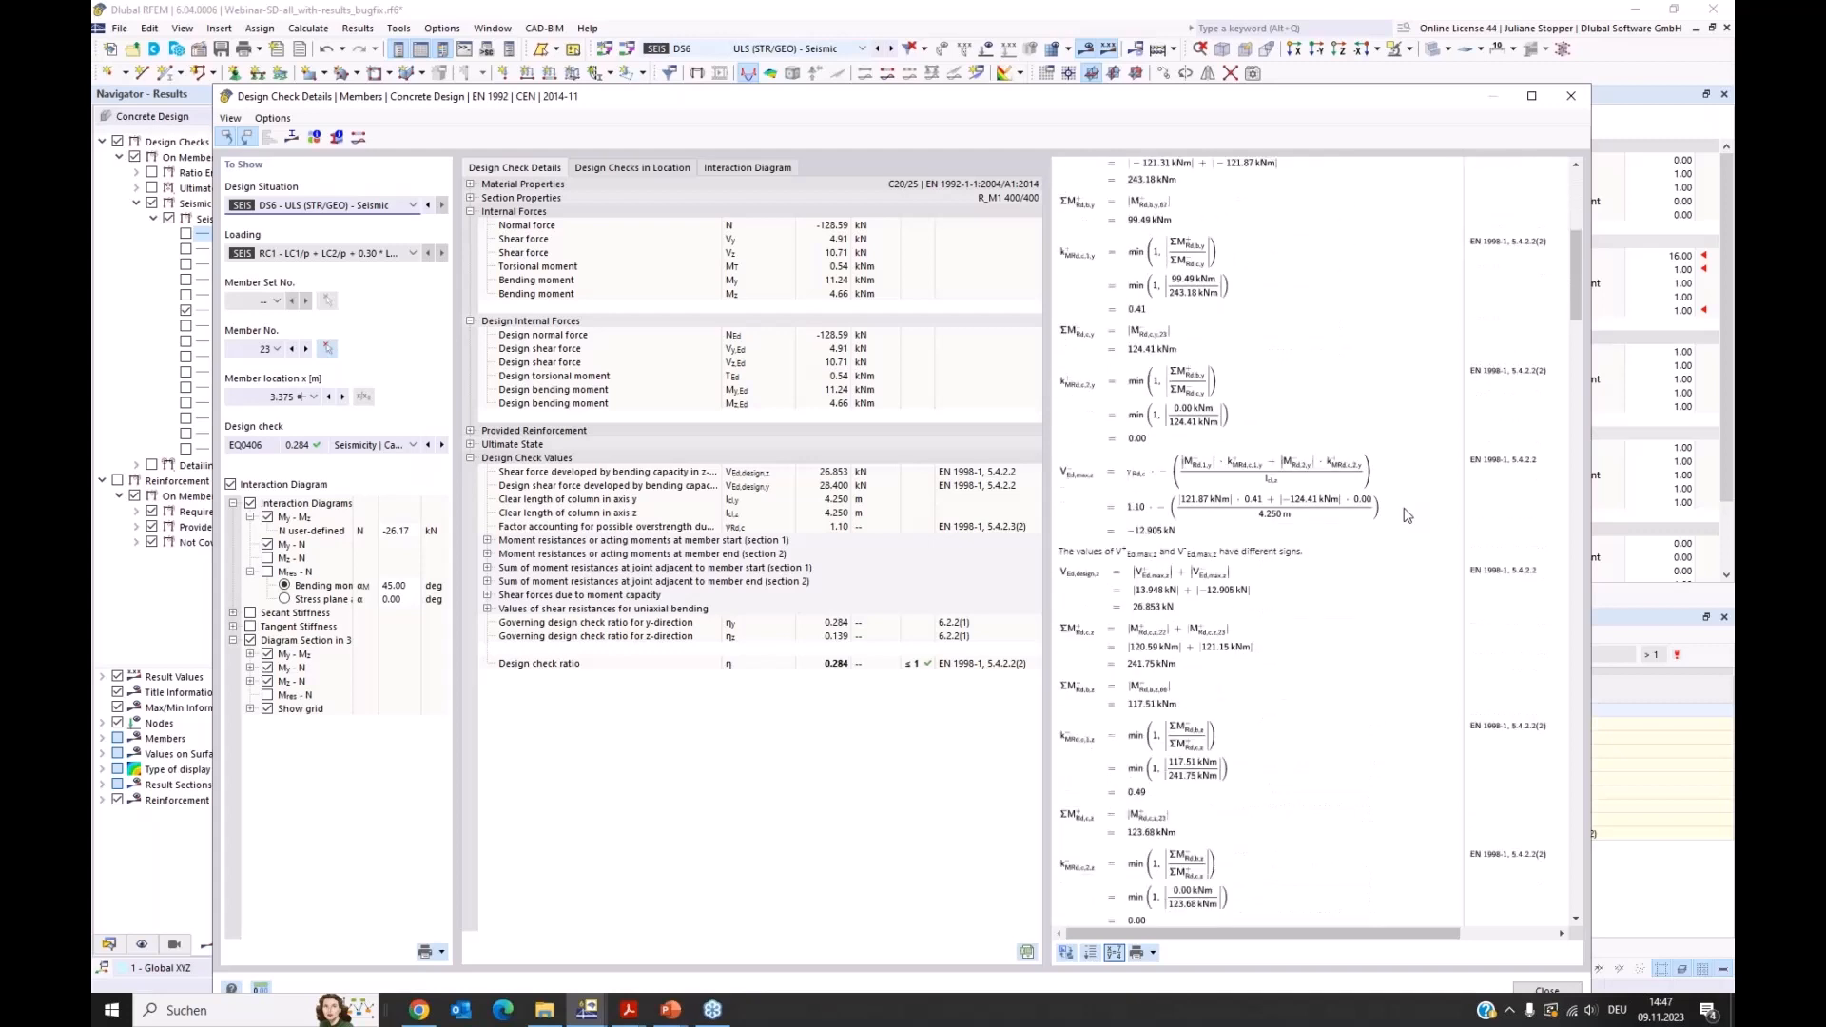
scroll(1407, 515, "down", 7)
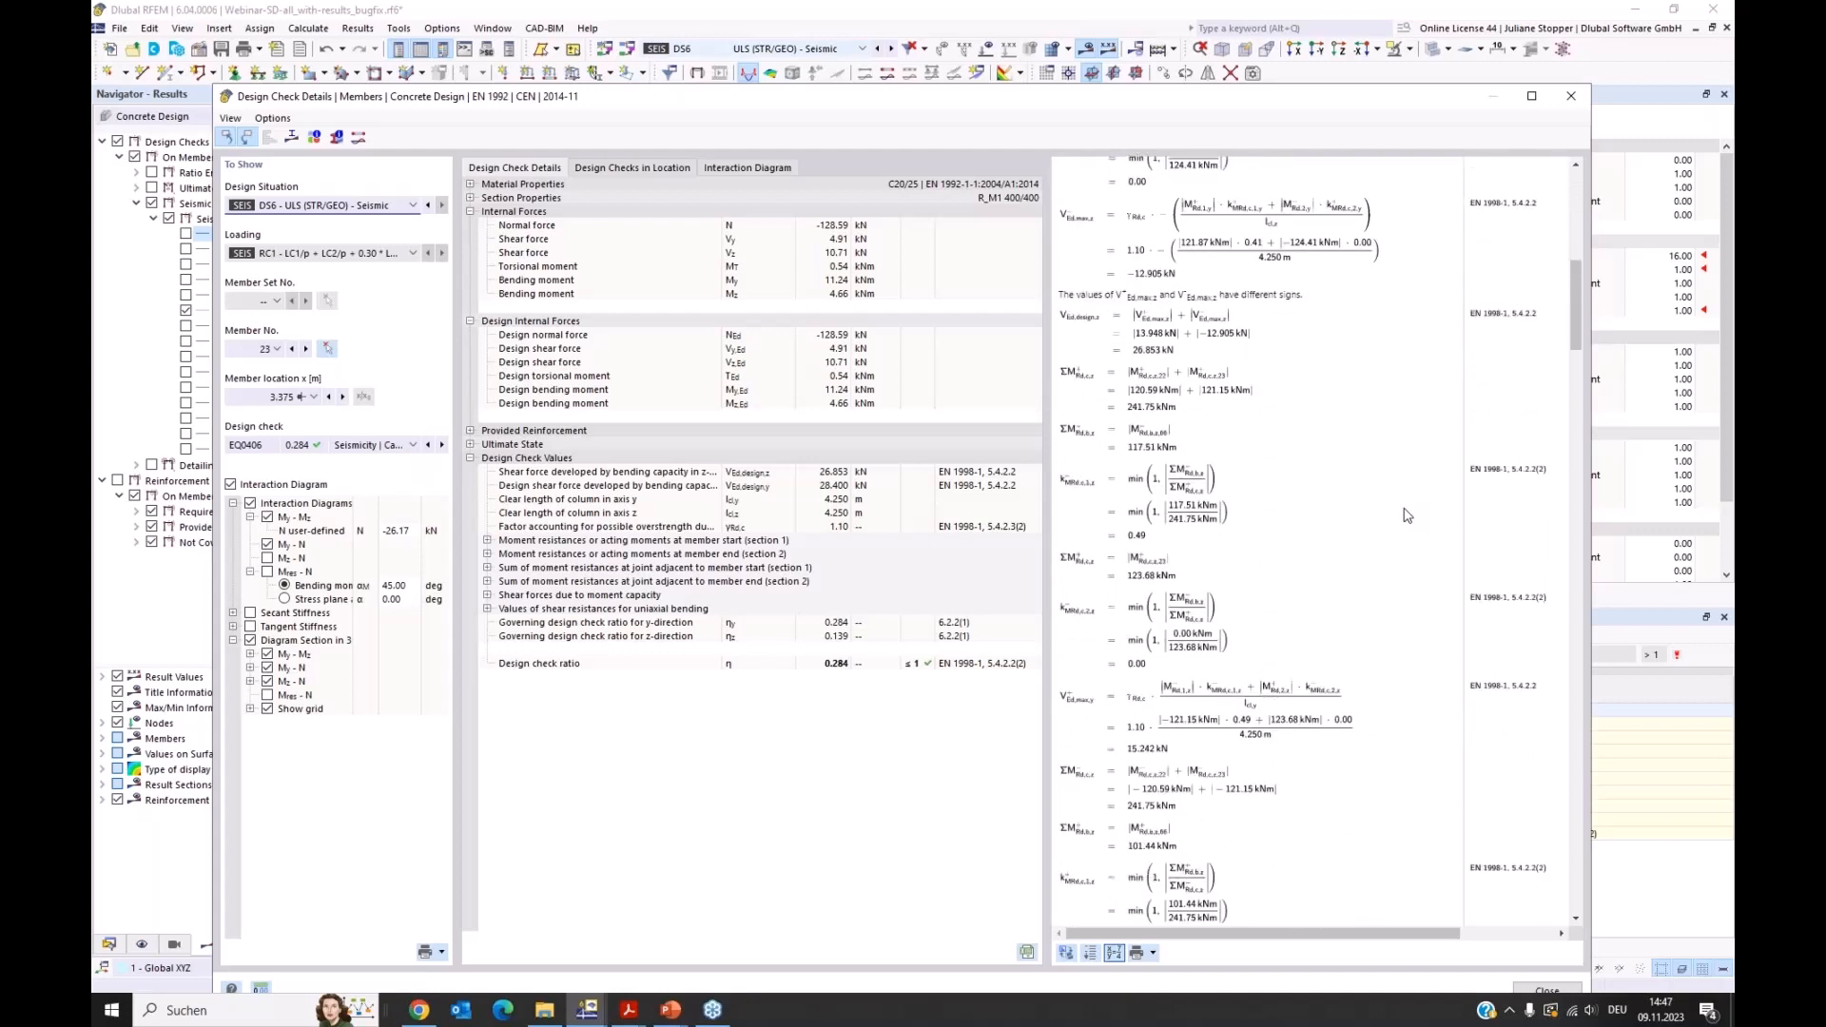
scroll(1407, 514, "down", 19)
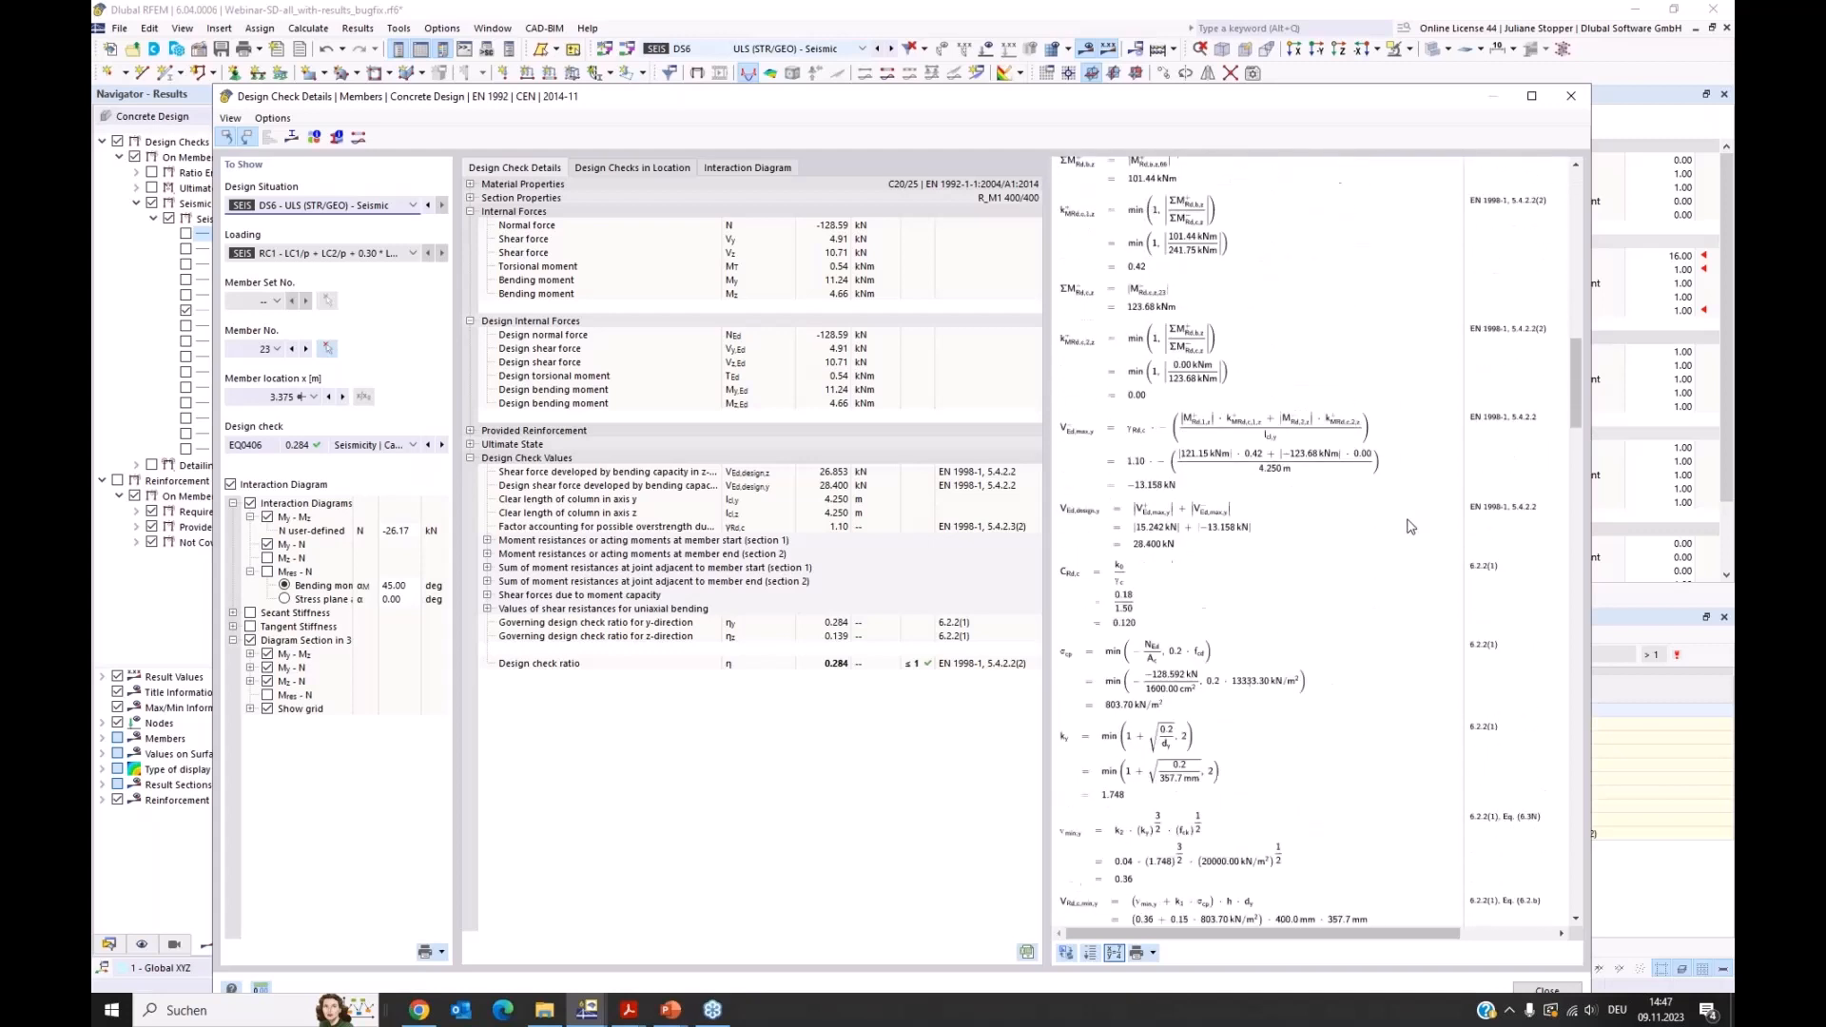
scroll(1411, 527, "down", 20)
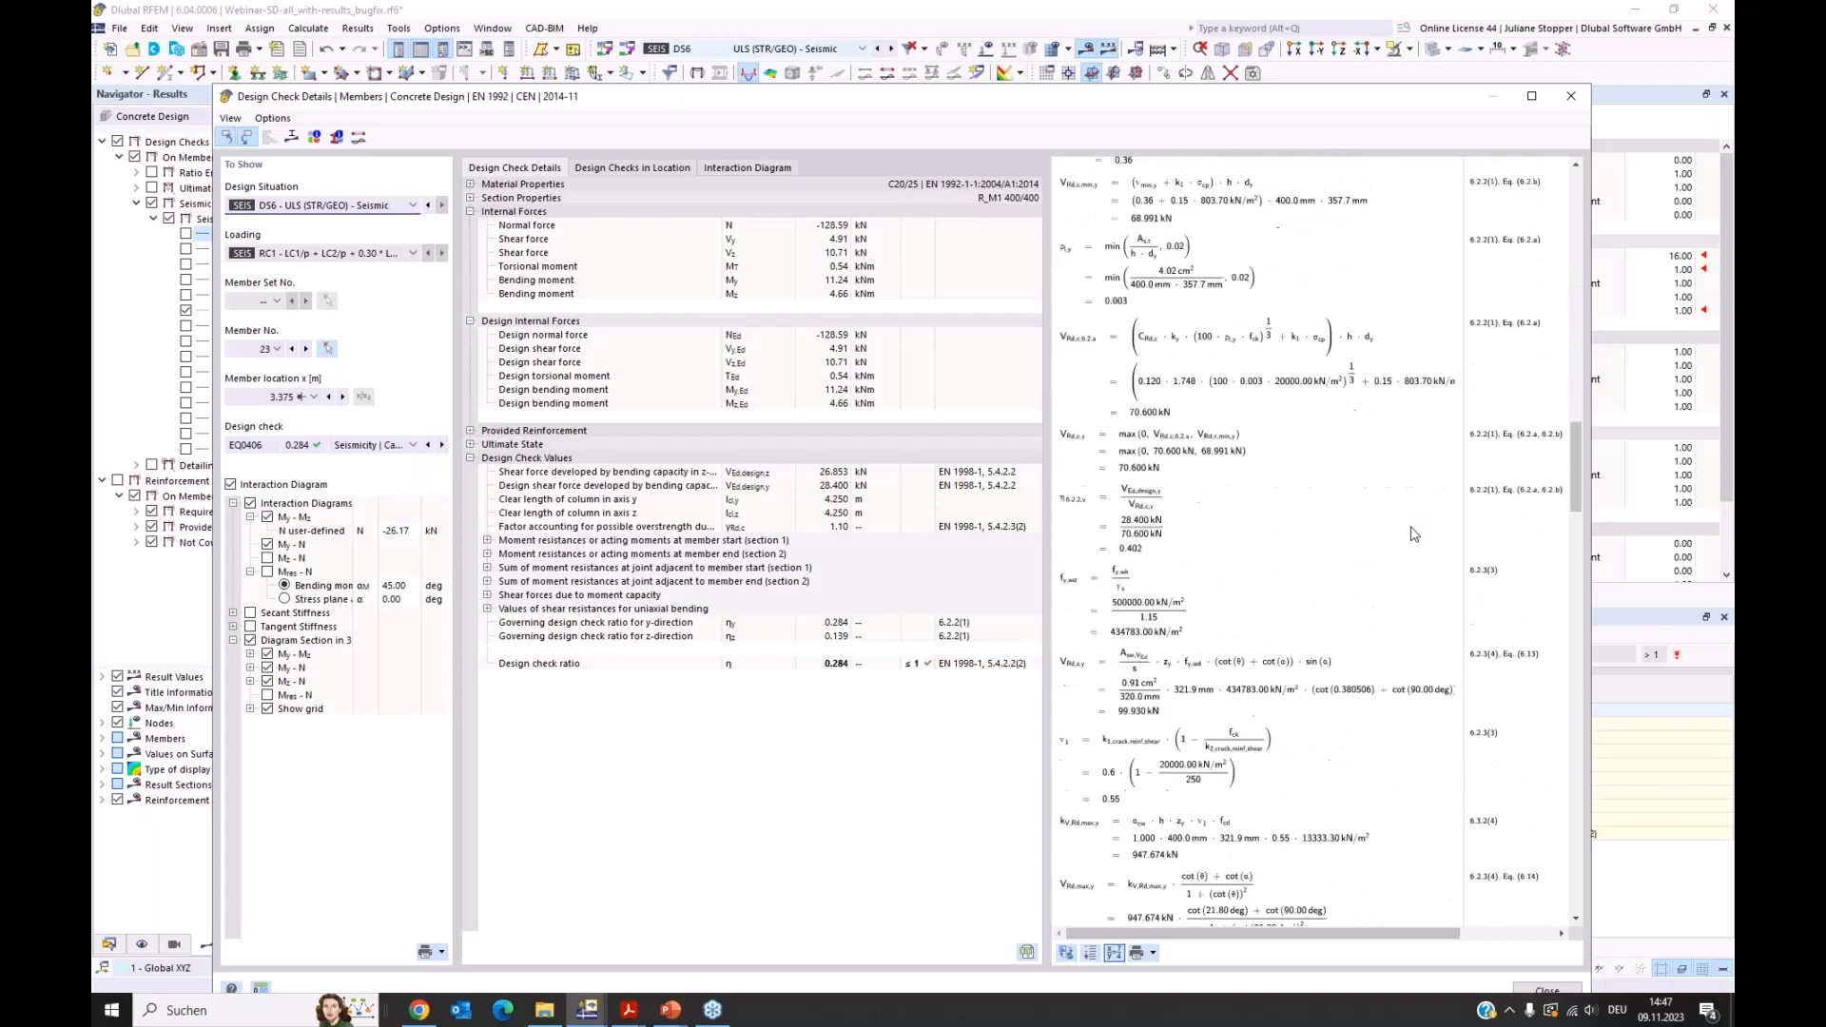
scroll(1414, 535, "down", 20)
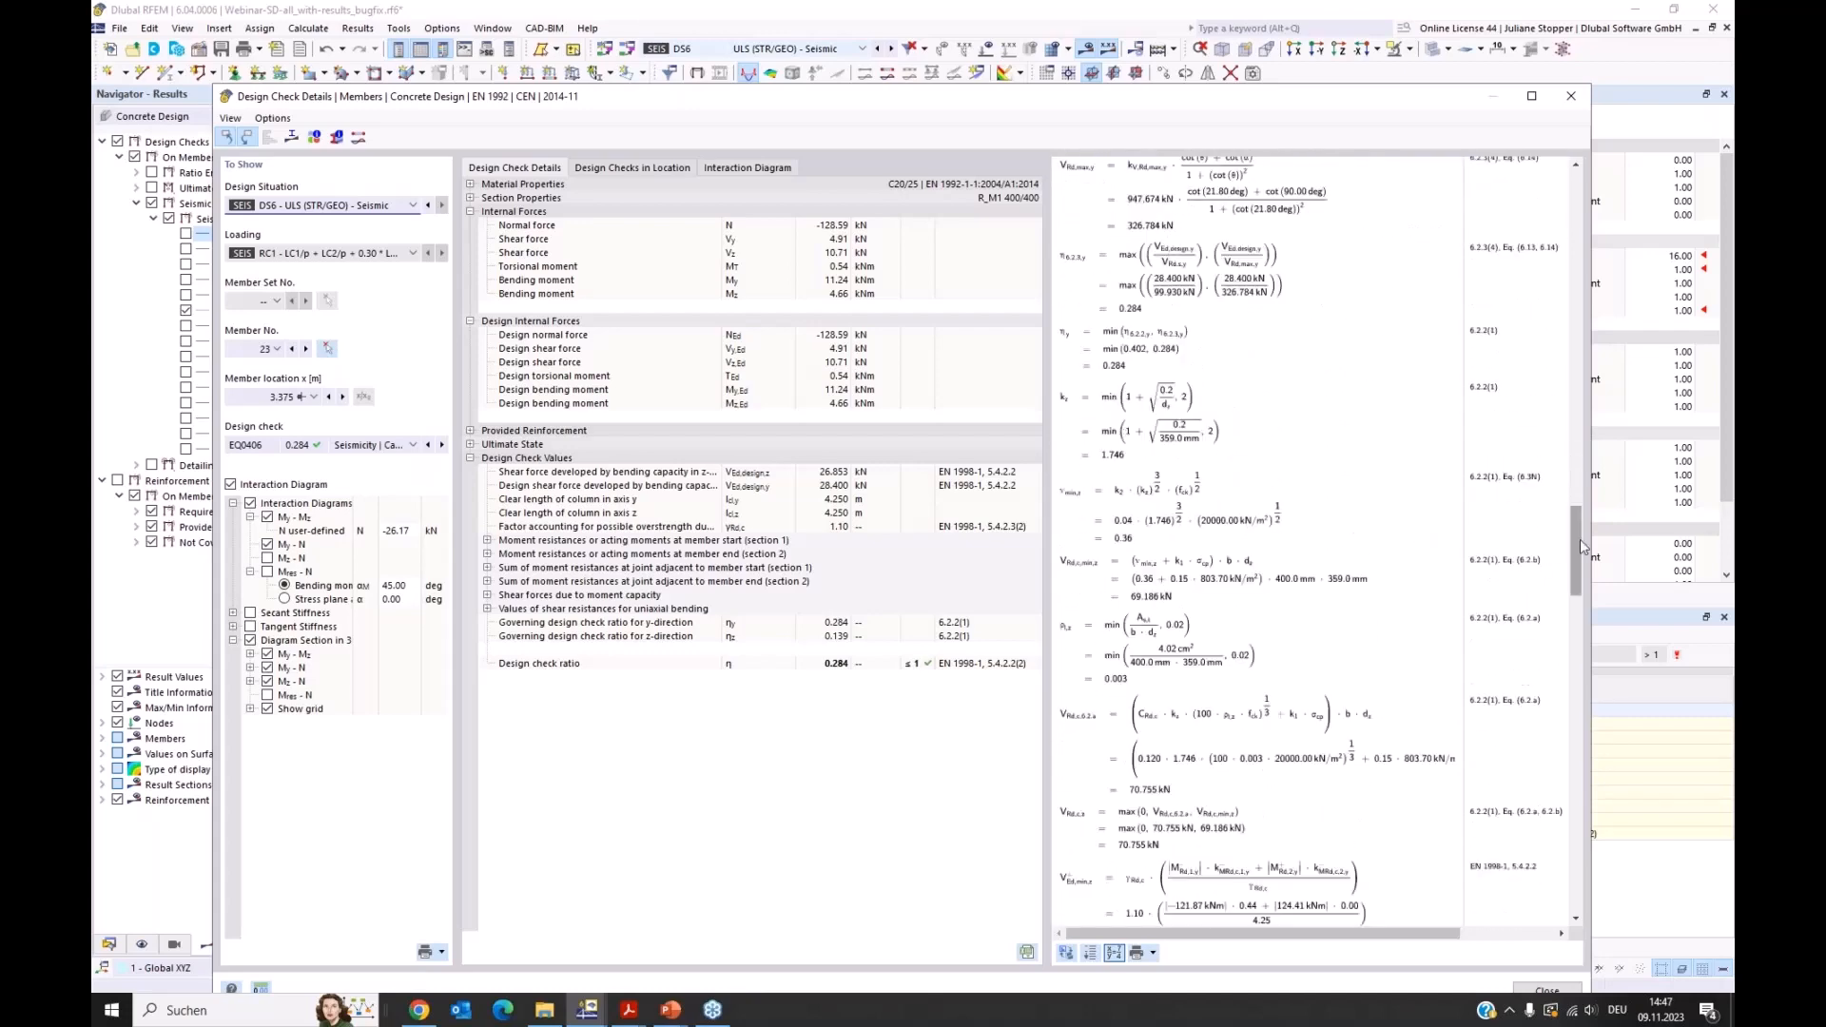
Step: Read the remaining EQ0406 shear formulas of member 23 through to the final design ratio and close the details
left_click_drag(1579, 539, 1200, 804)
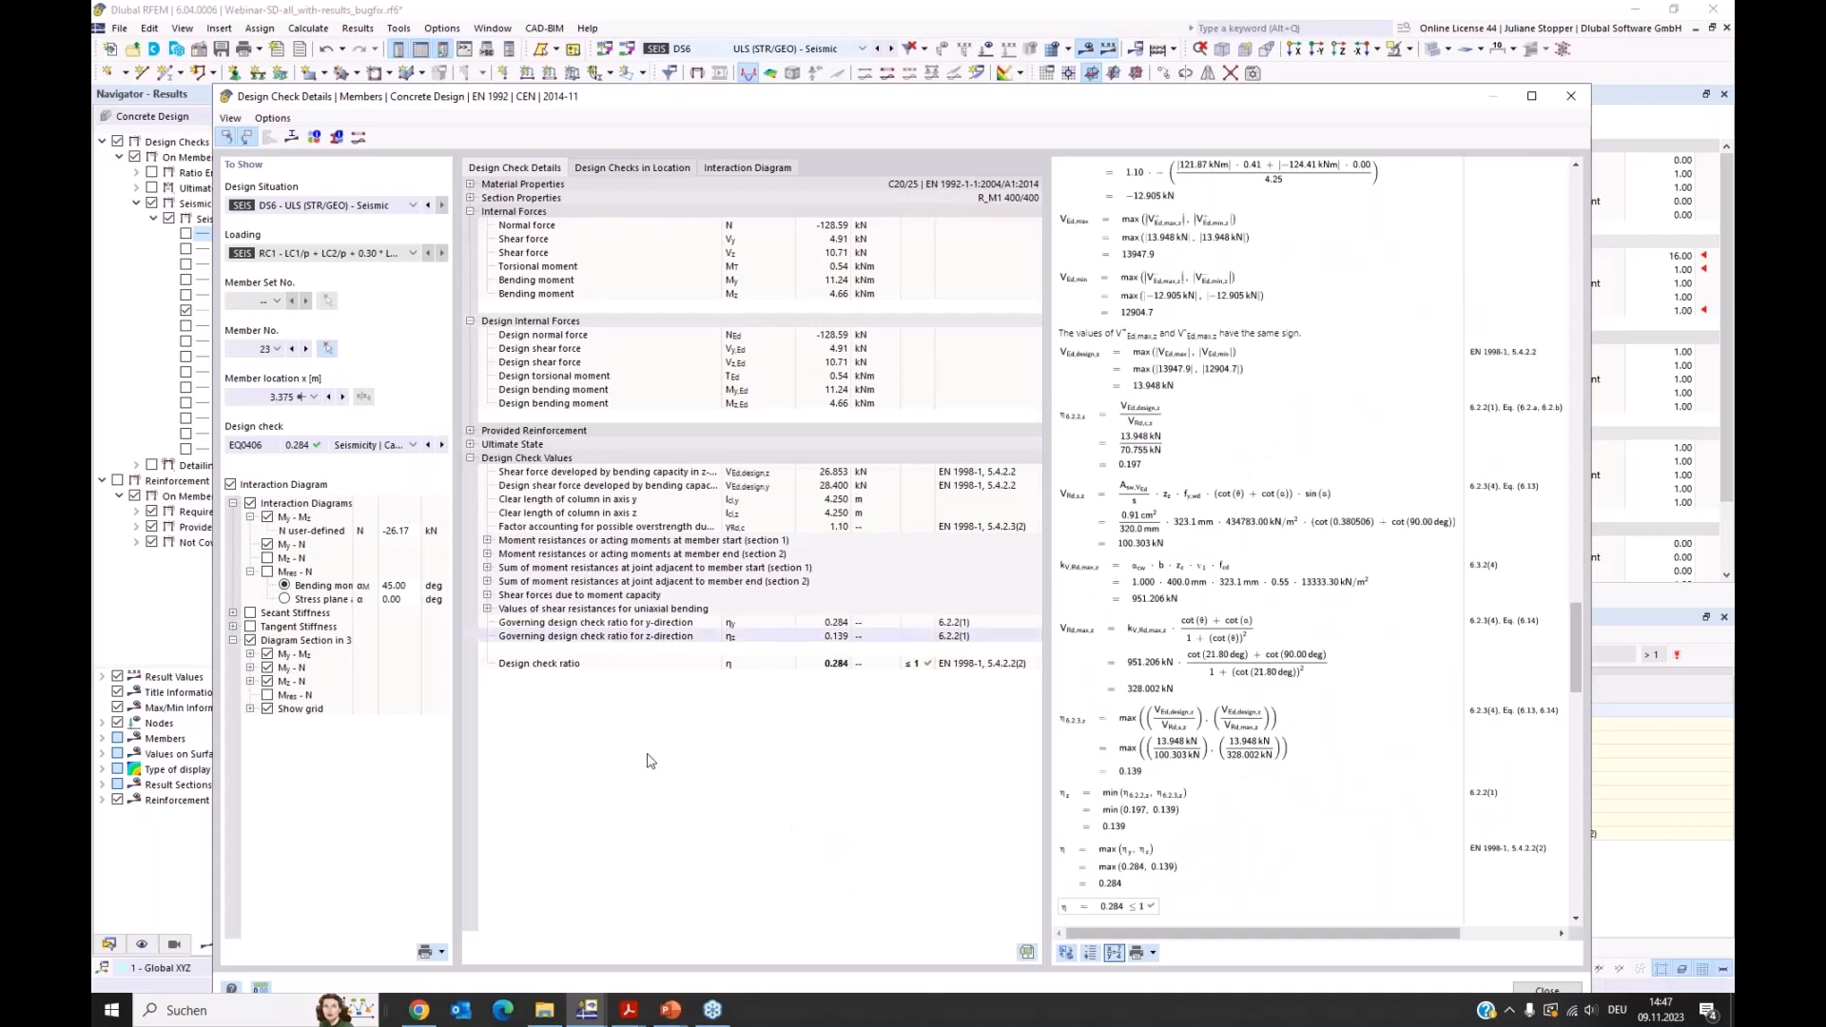
left_click(1572, 97)
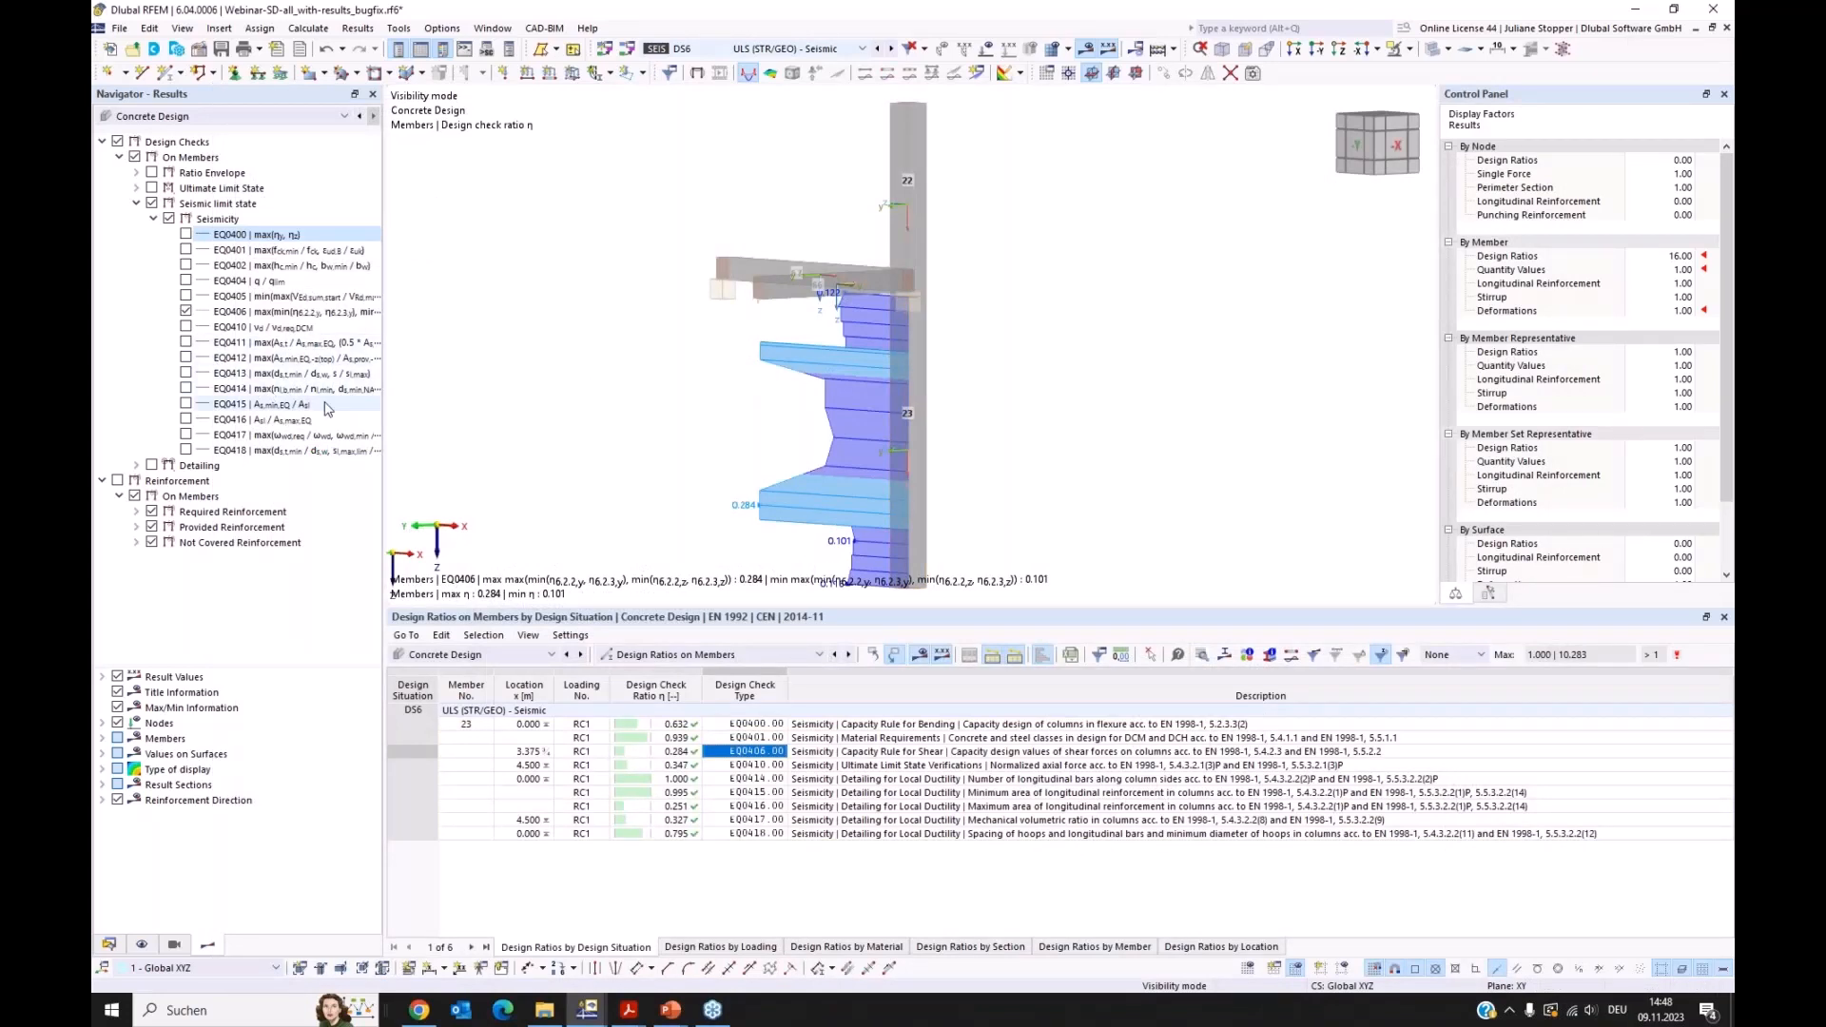
Step: Display the EQ0417 mechanical volumetric ratio check on the joint's members in place of EQ0406
left_click(185, 434)
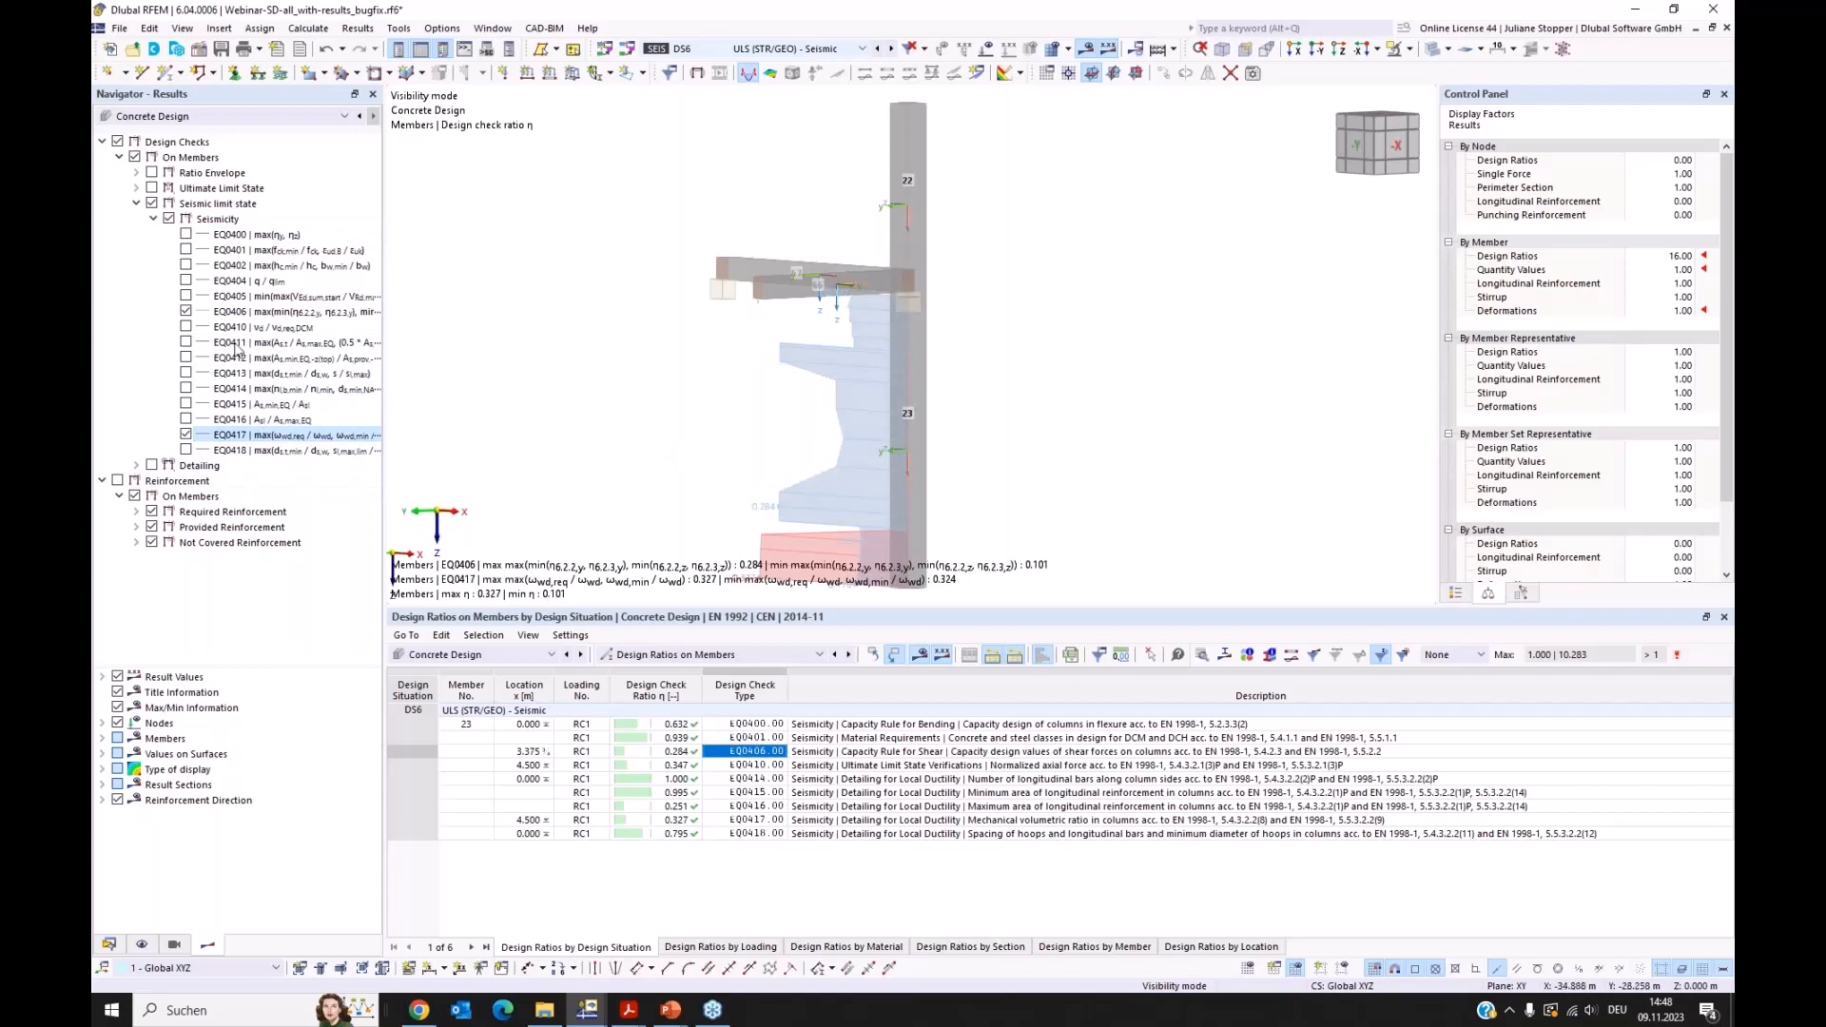
left_click(186, 312)
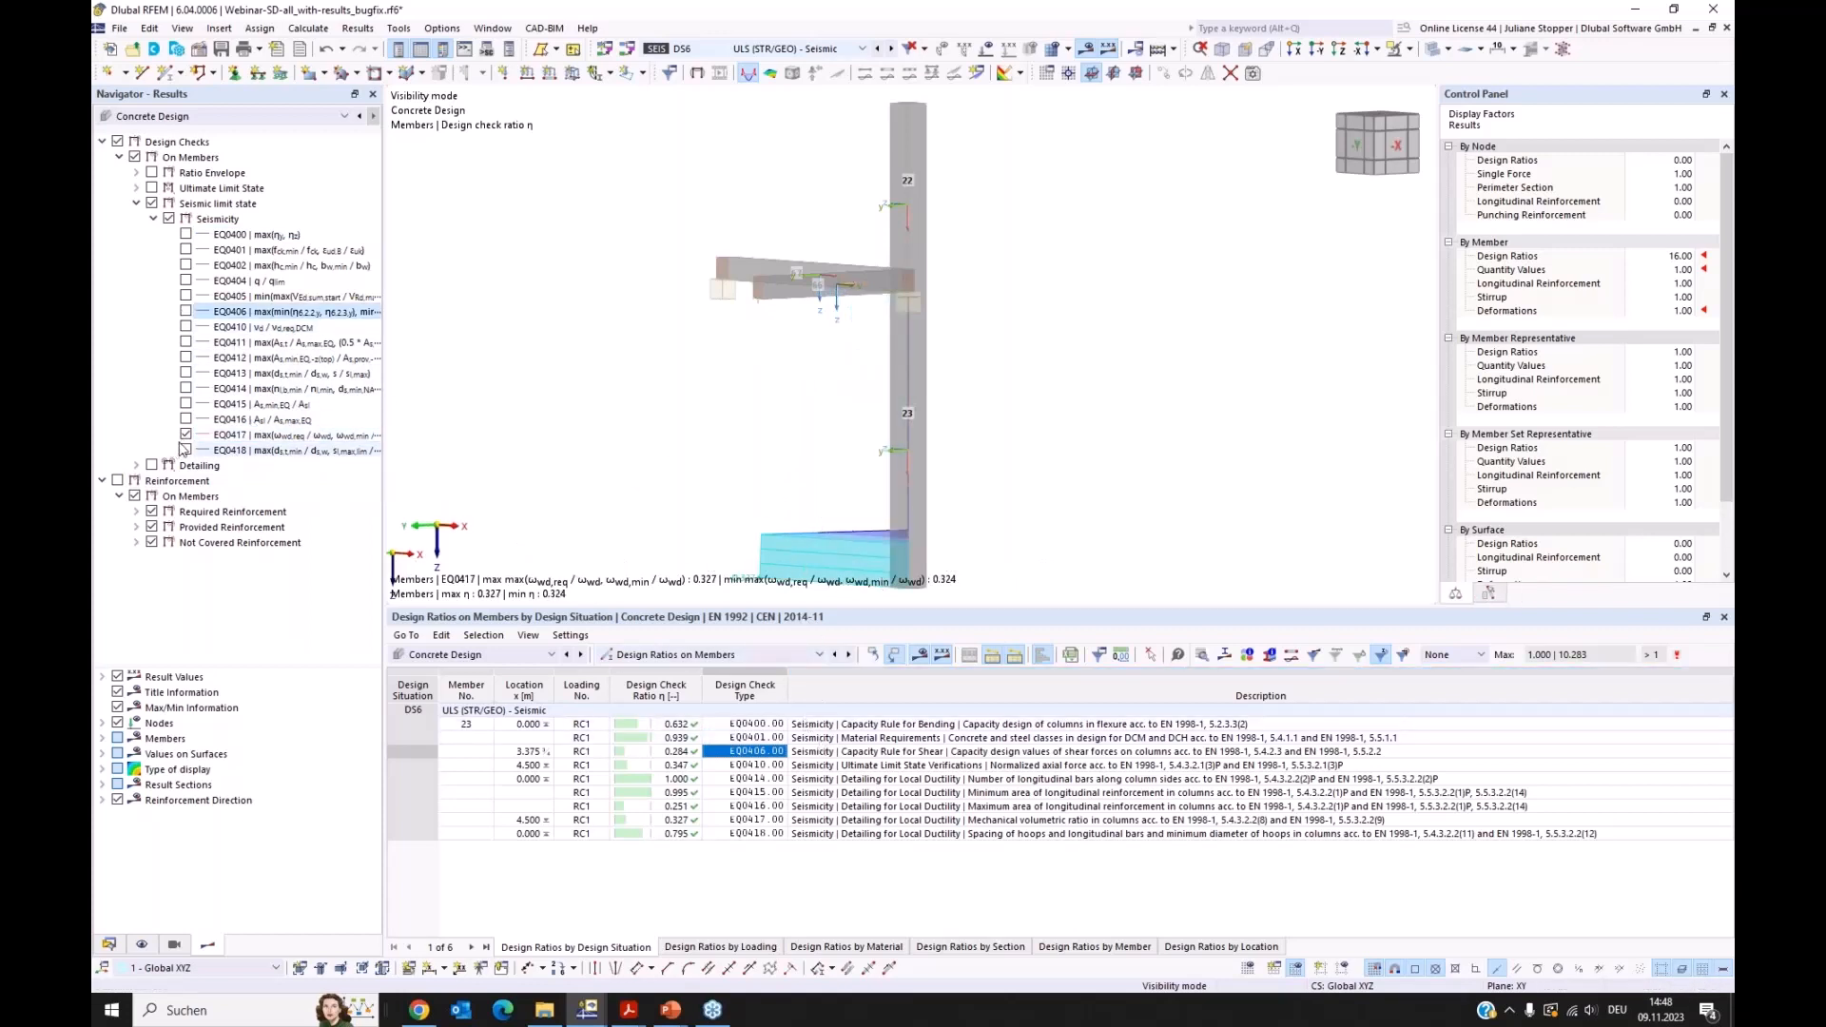
left_click(294, 440)
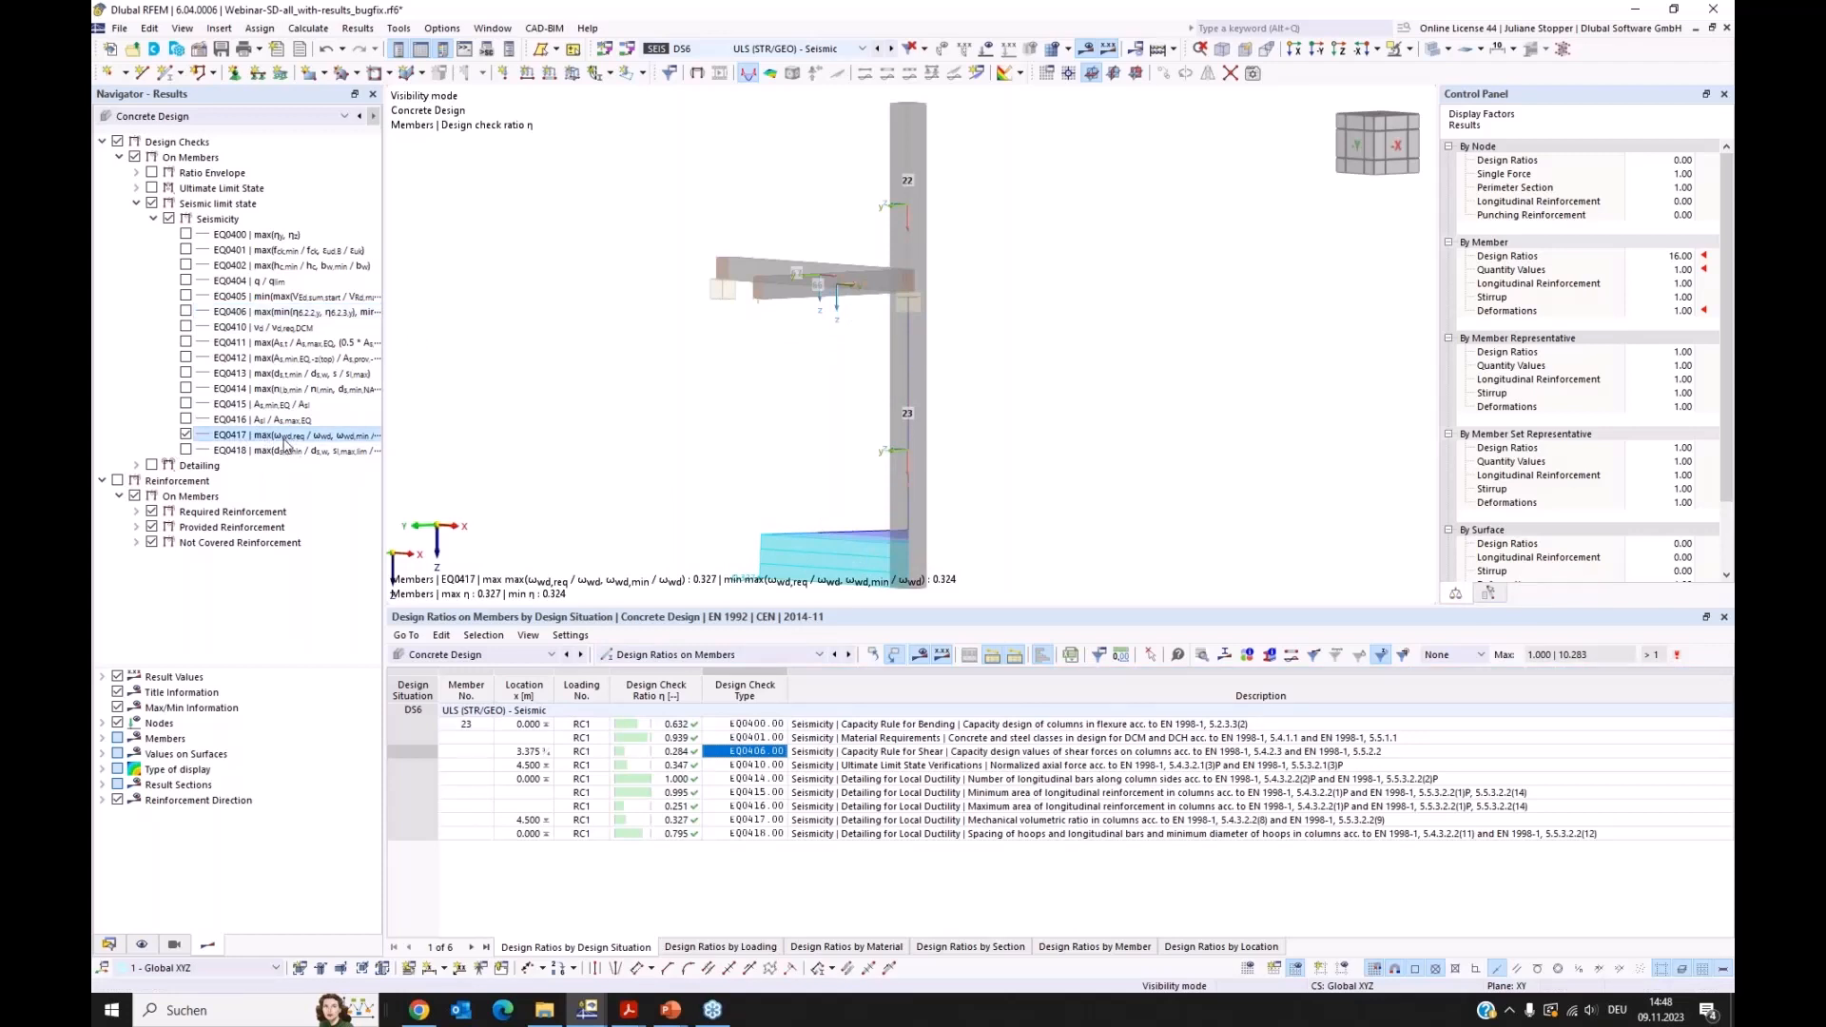
Step: Open the EQ0417 design check details of member 23, read through the confinement and volumetric ratio formulas, and close the details
left_click(761, 820)
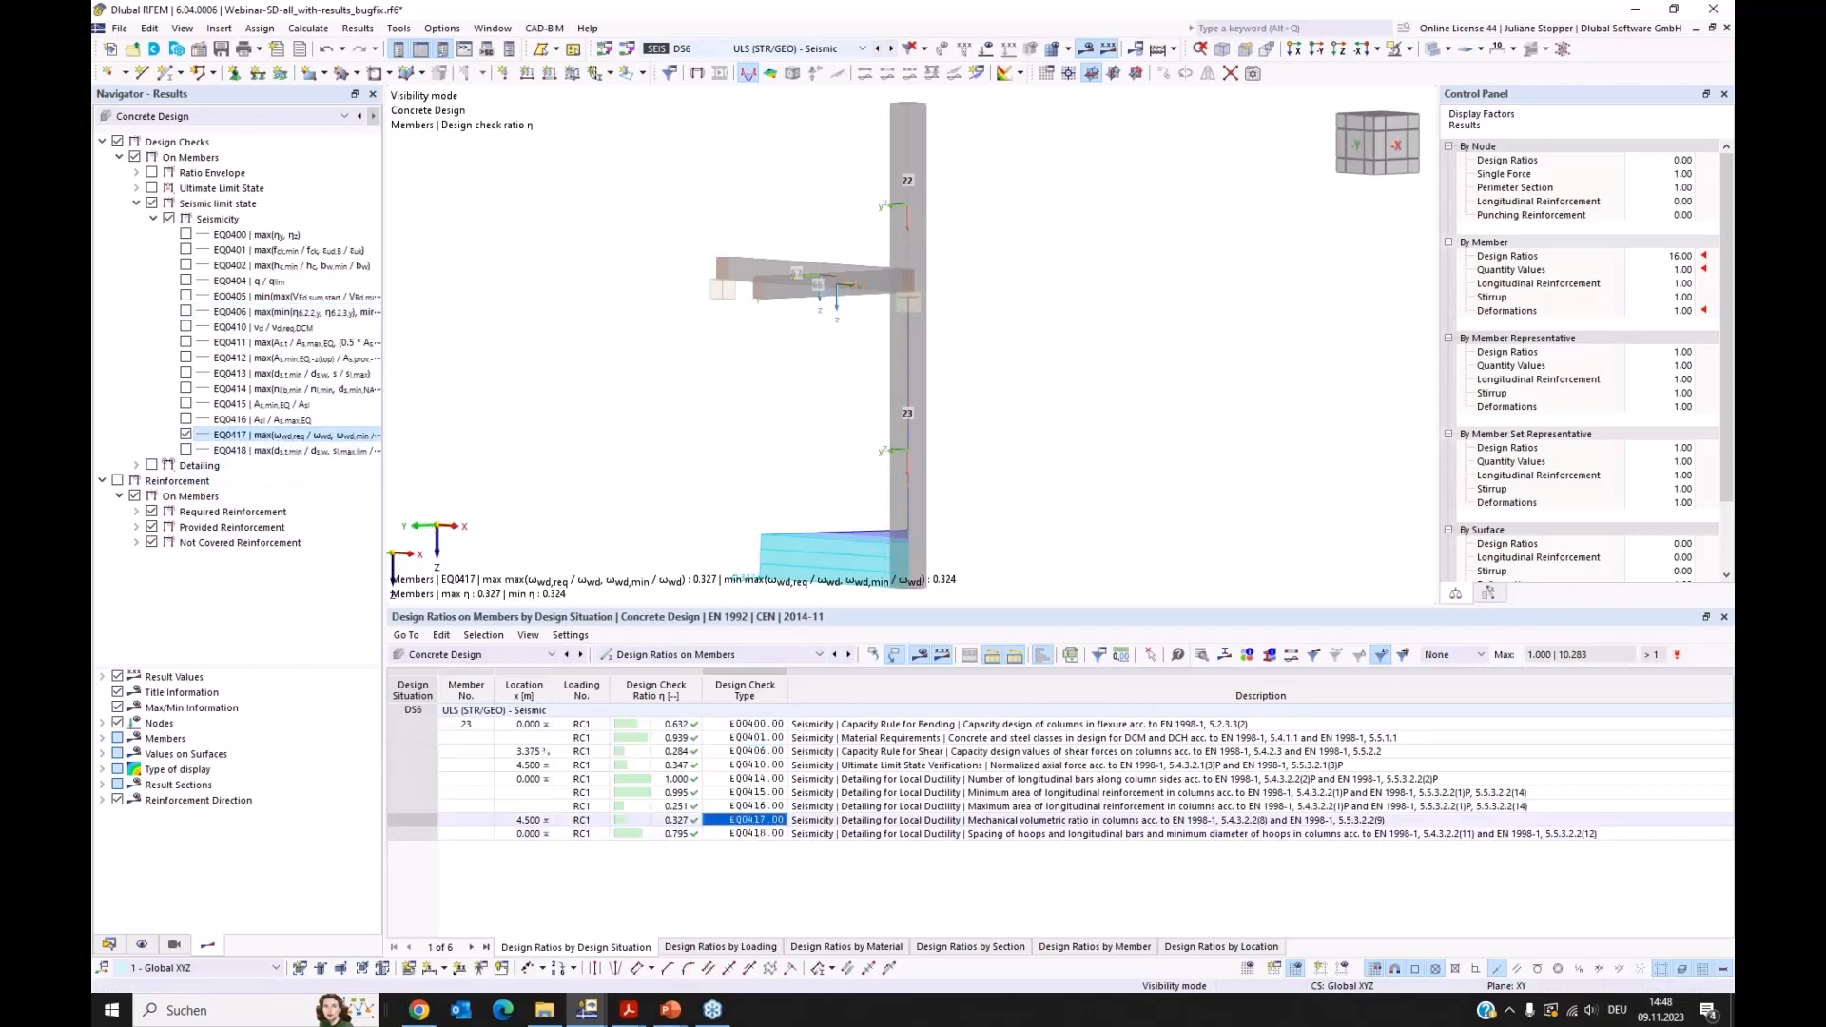
double_click(752, 827)
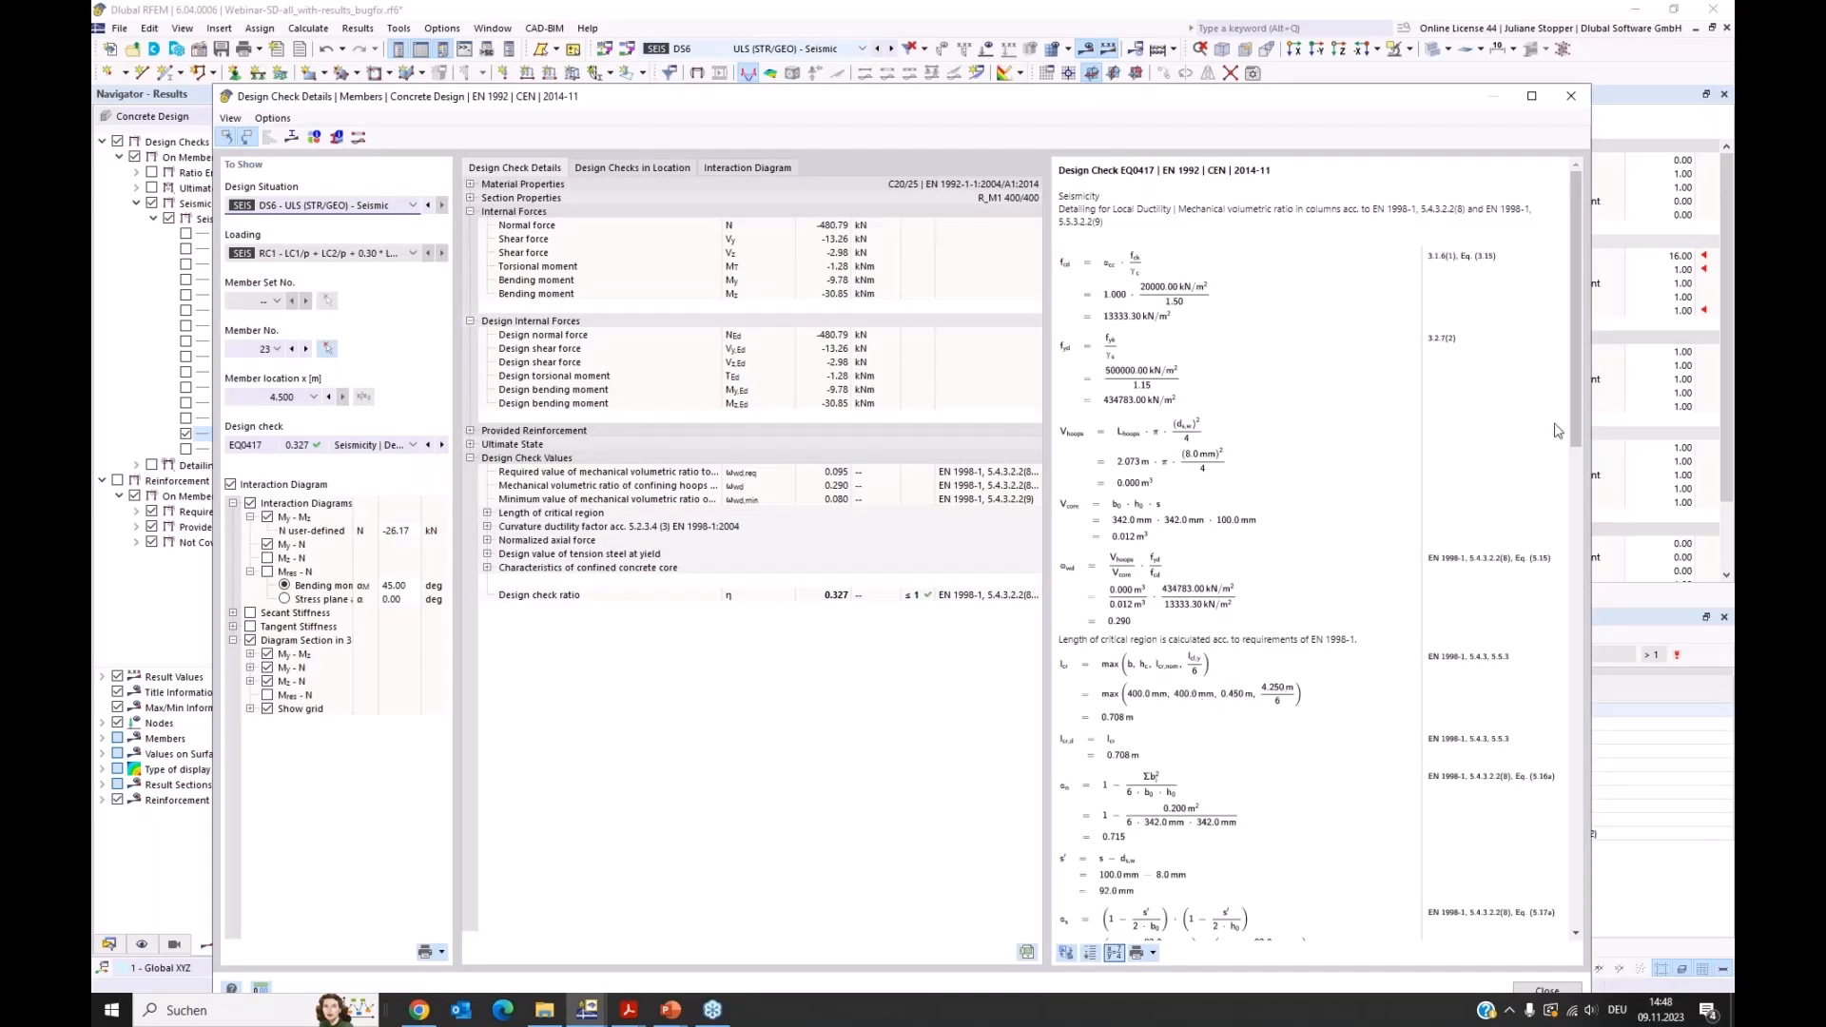
left_click_drag(1578, 413, 1577, 426)
scroll(1226, 558, "down", 5)
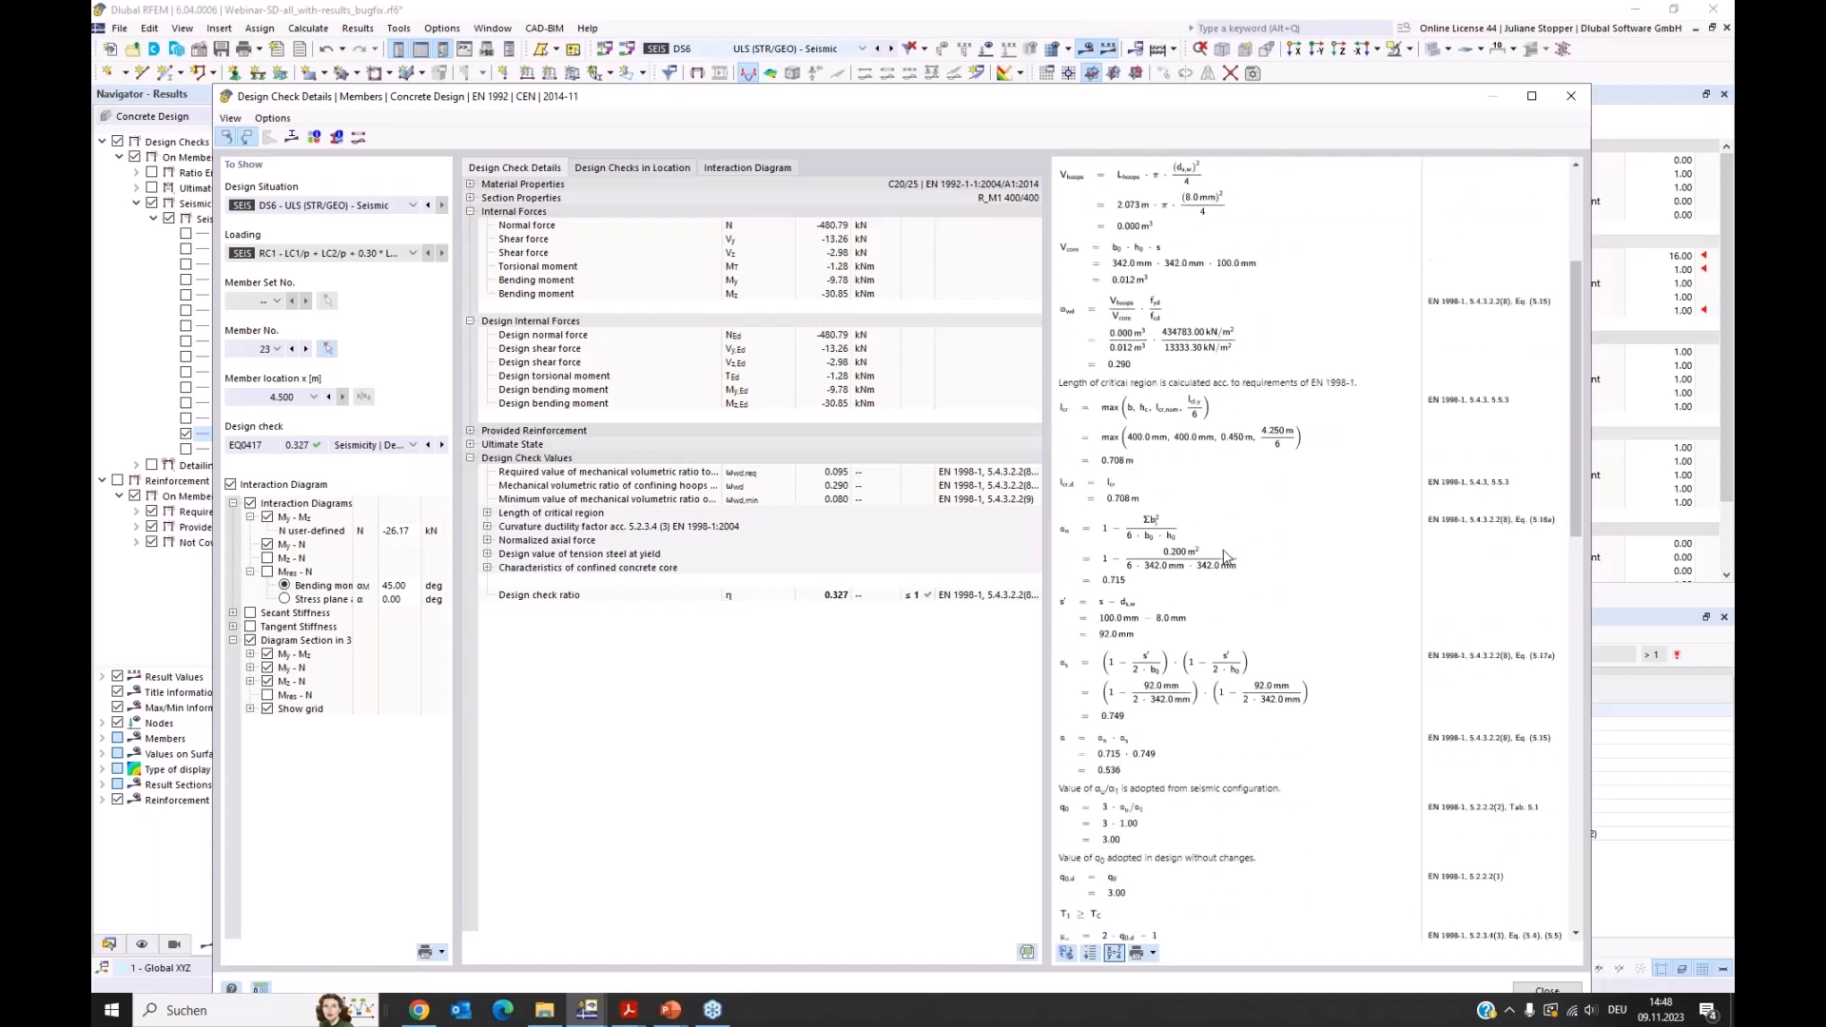
scroll(1225, 557, "down", 3)
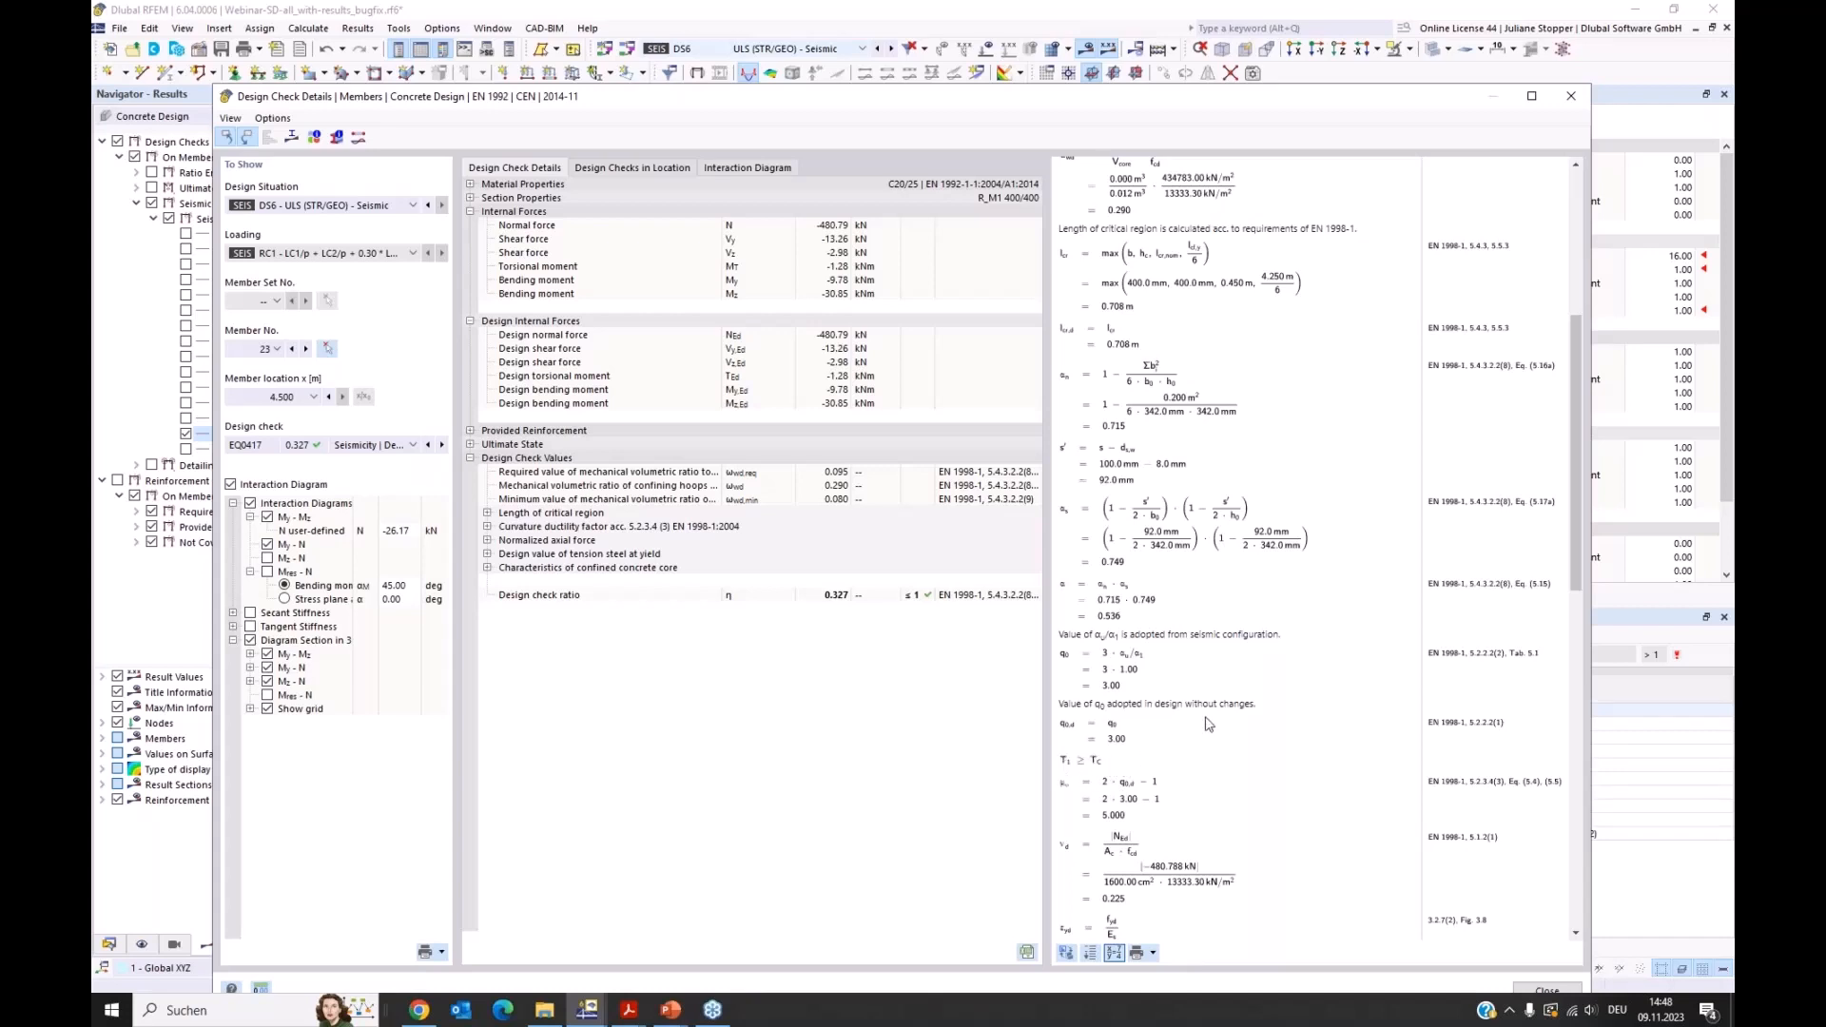
scroll(1216, 720, "down", 1)
scroll(1217, 717, "down", 4)
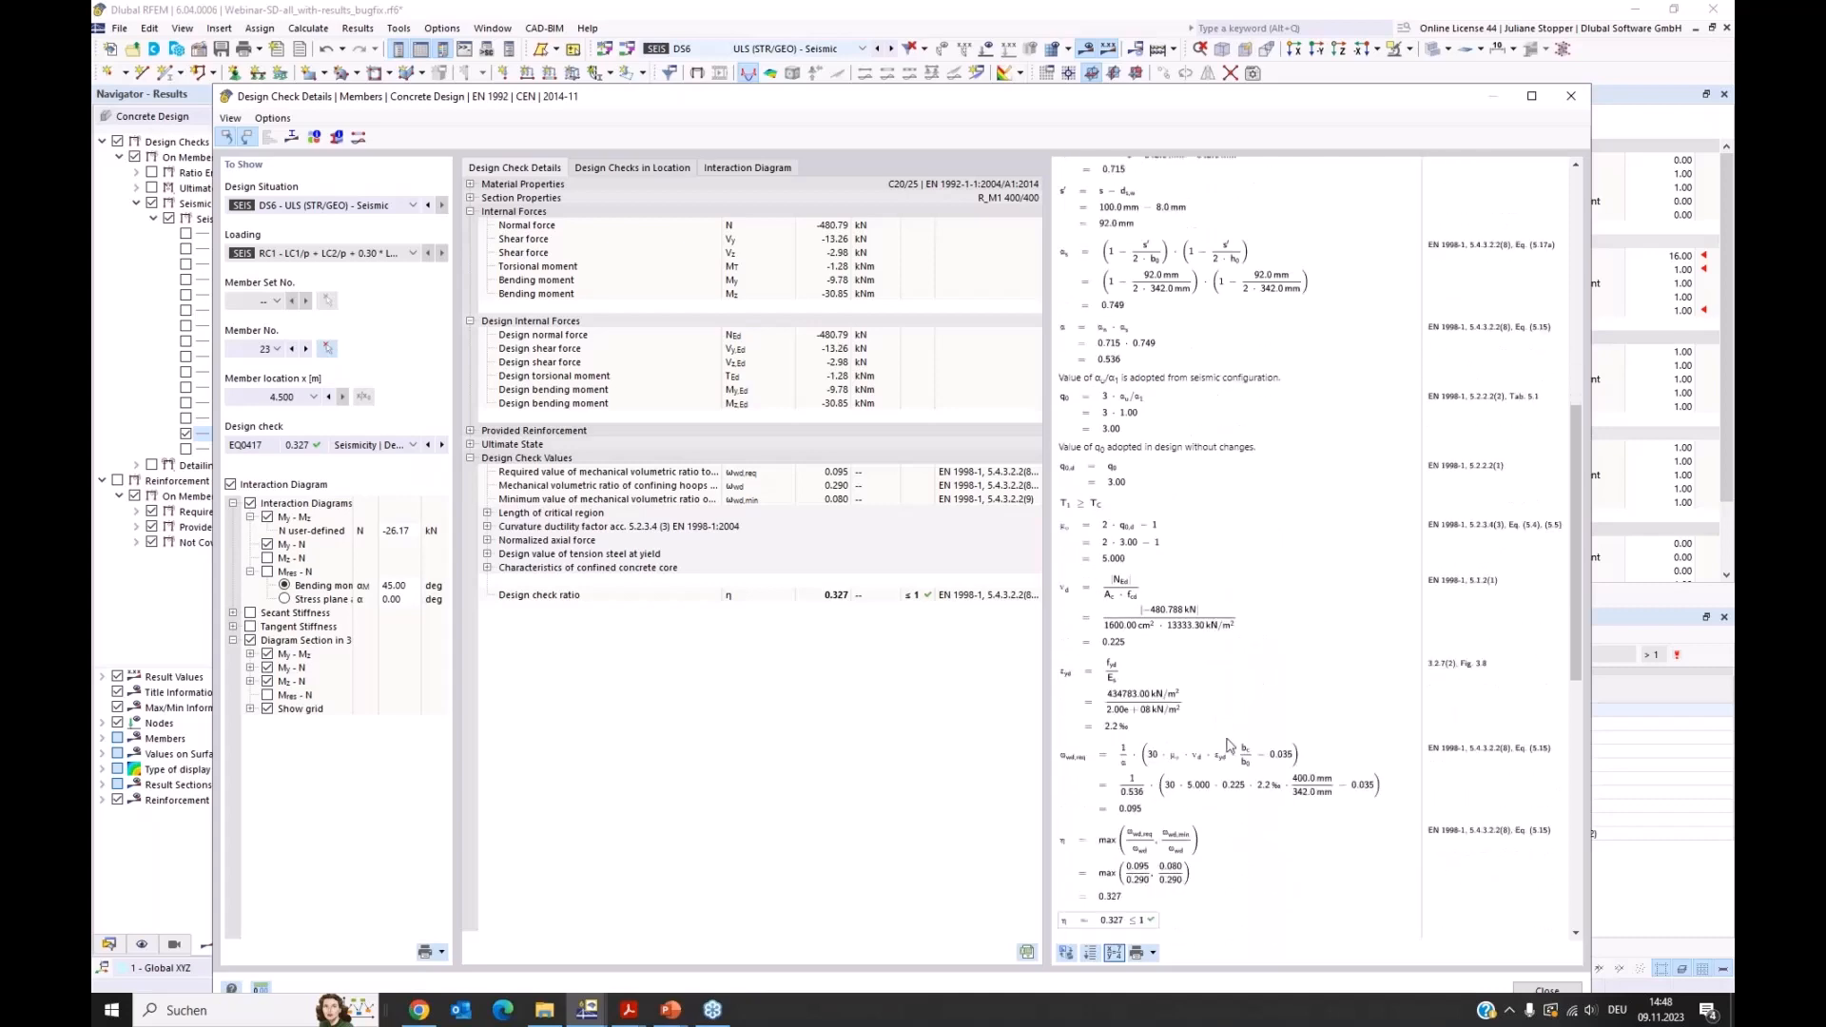
left_click(1572, 98)
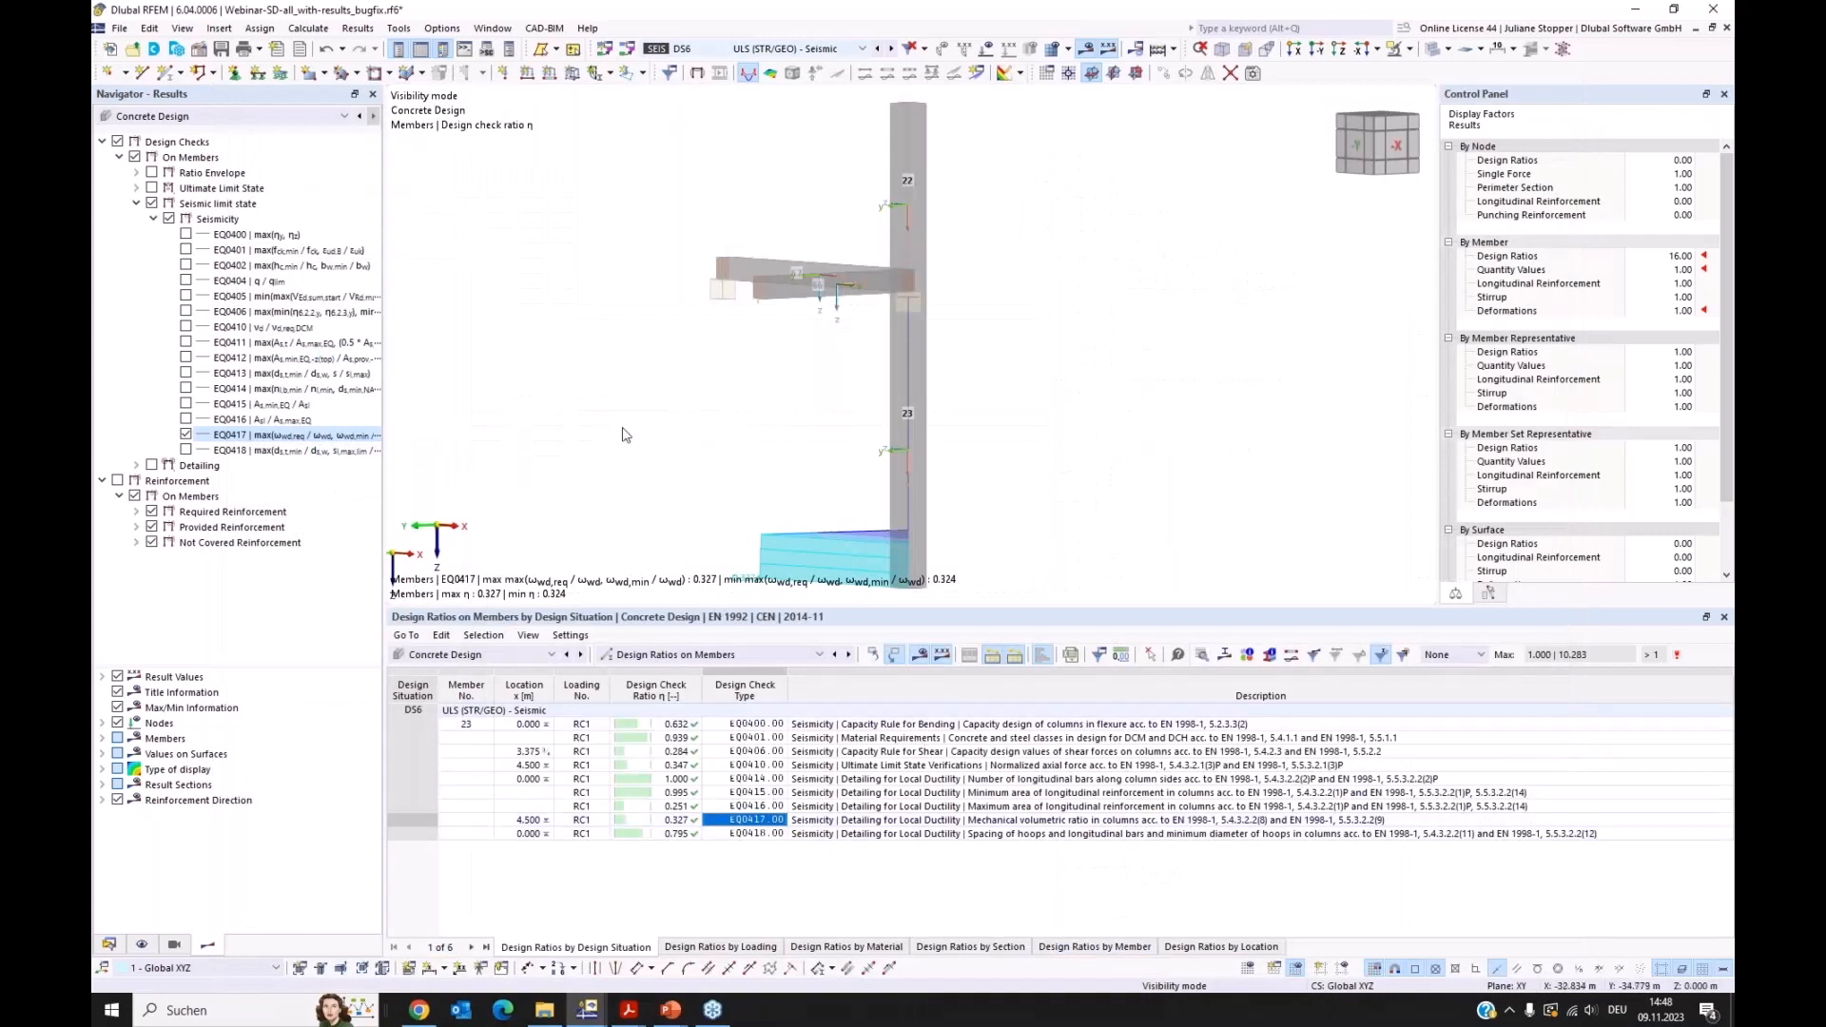
Step: Display the EQ0405 beam shear check in place of EQ0417 and list the design ratios of beam 66
left_click(186, 435)
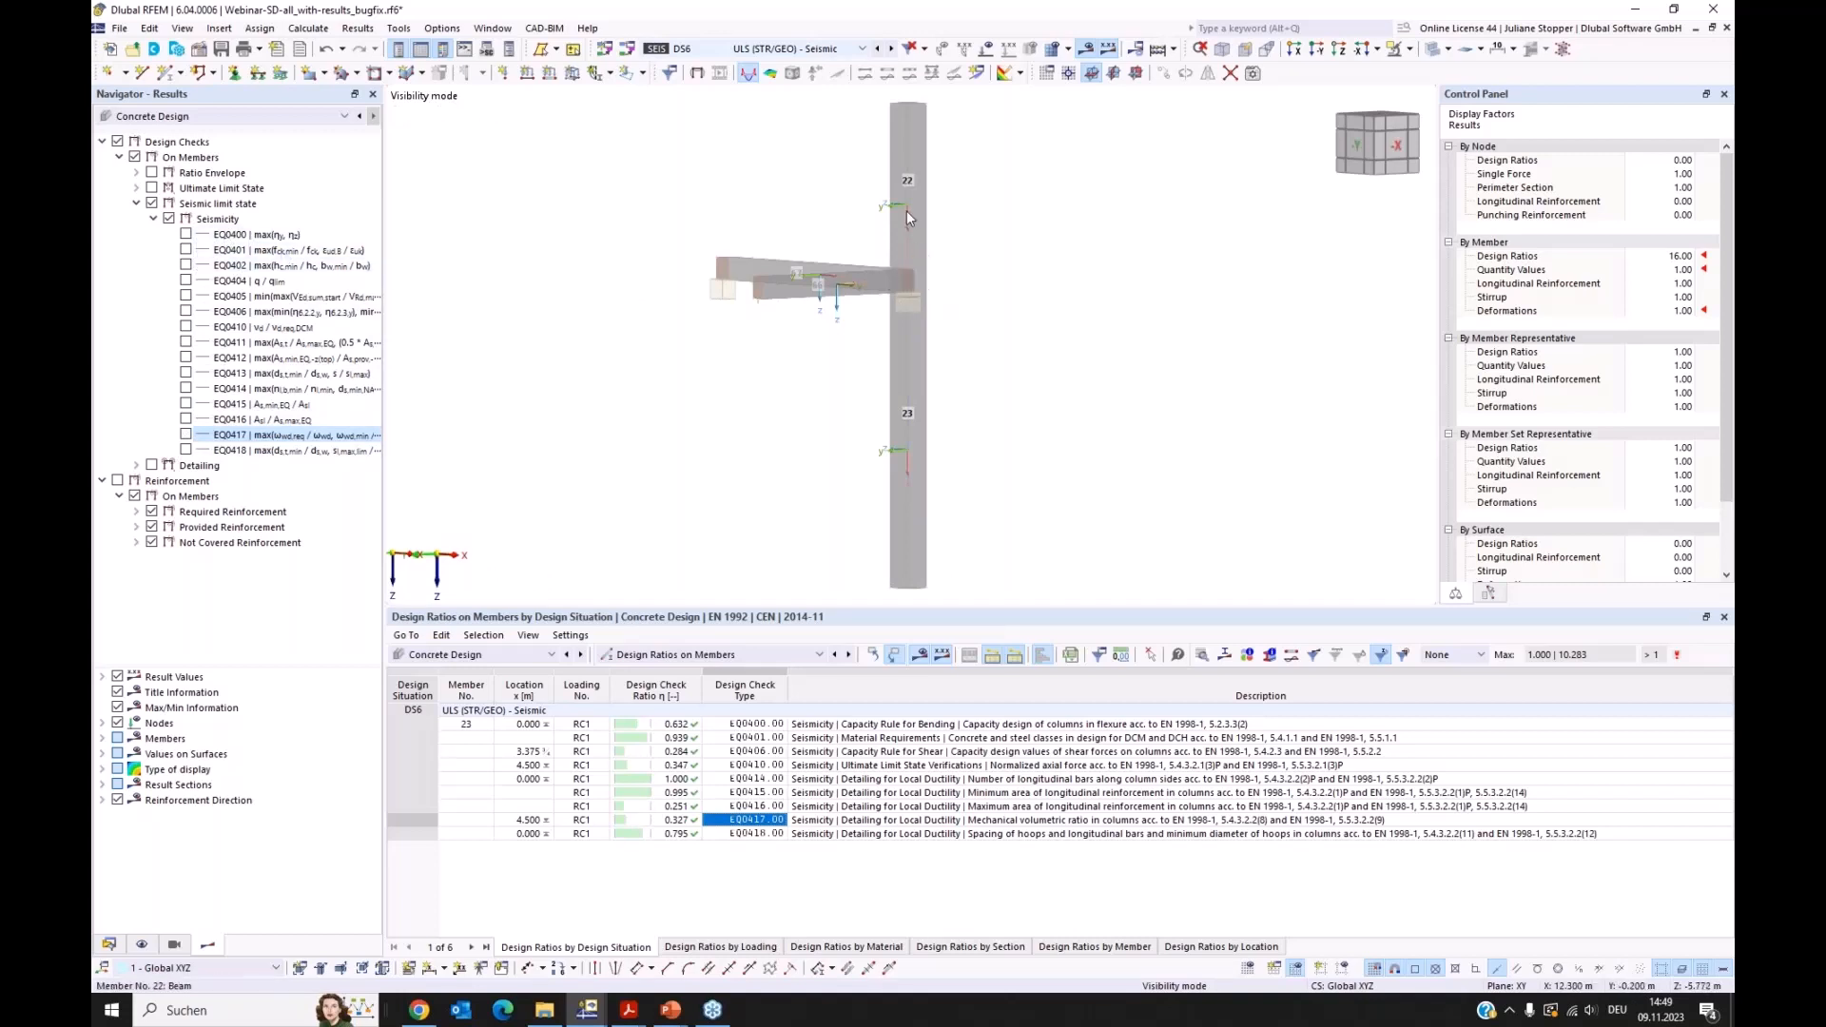
left_click(186, 297)
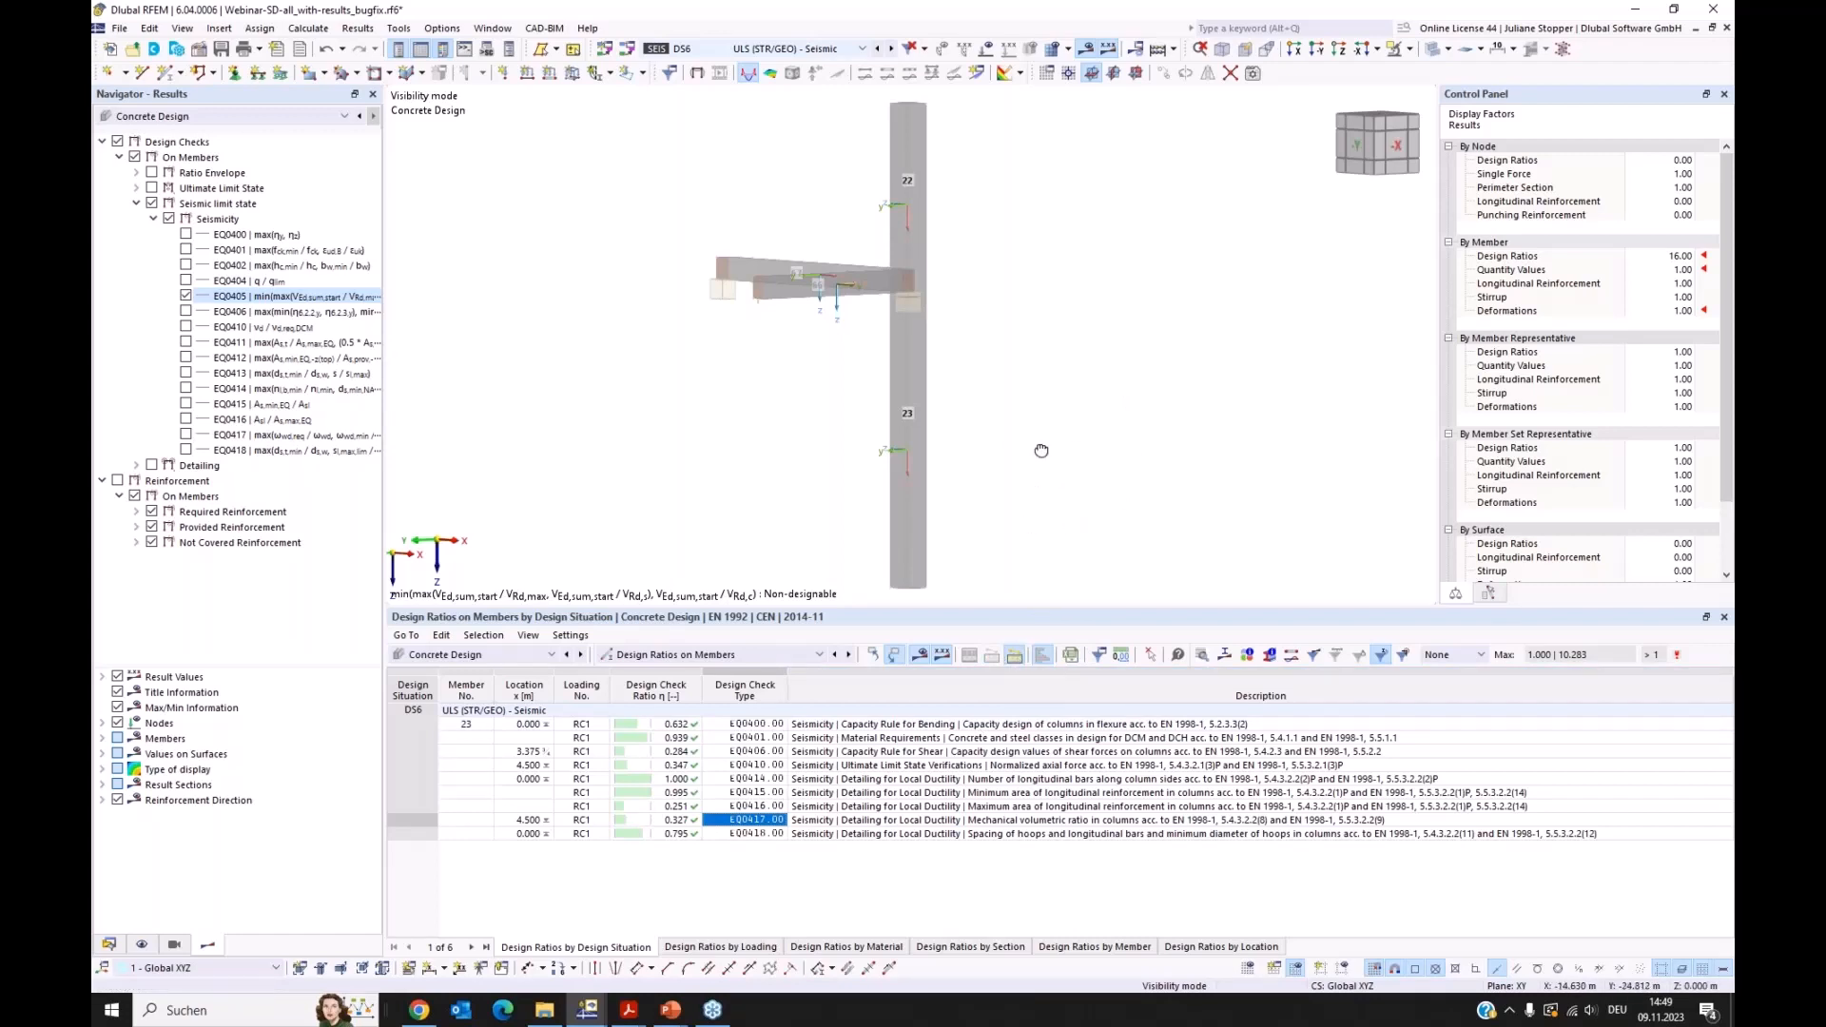
middle_click_drag(1041, 451, 937, 666, "ctrl")
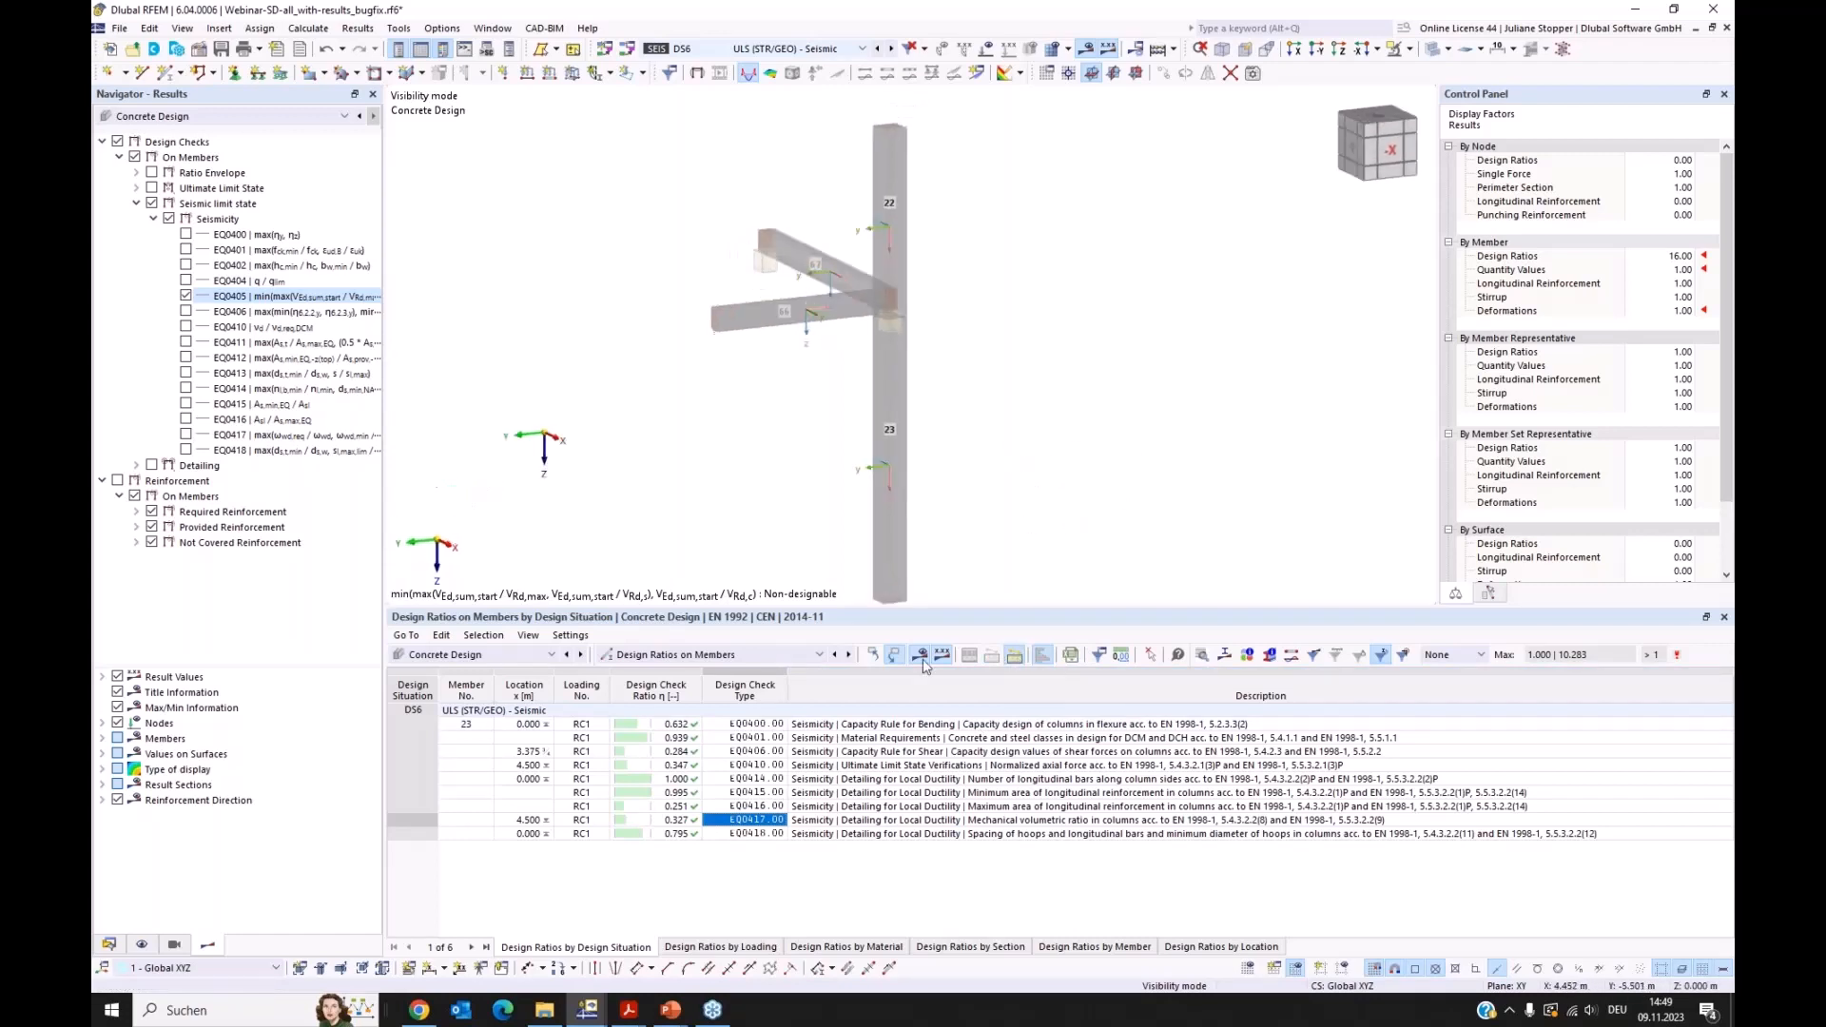
left_click(985, 656)
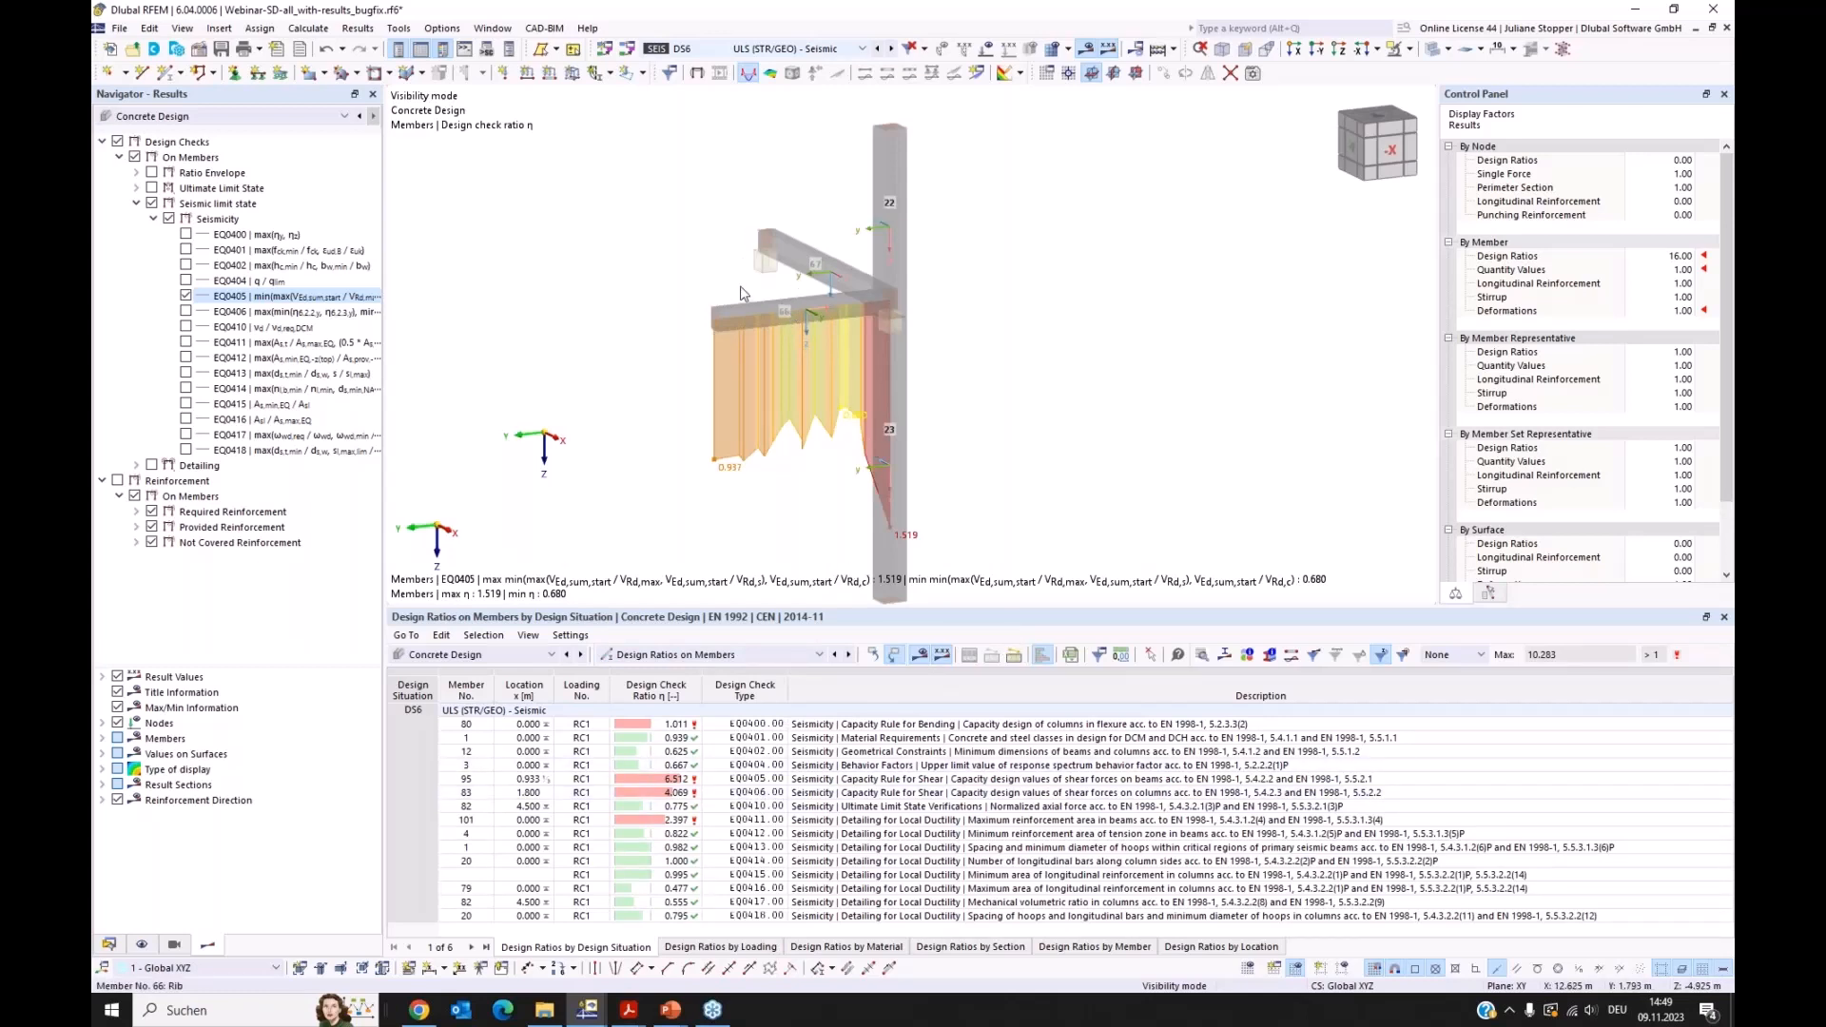
left_click(801, 316)
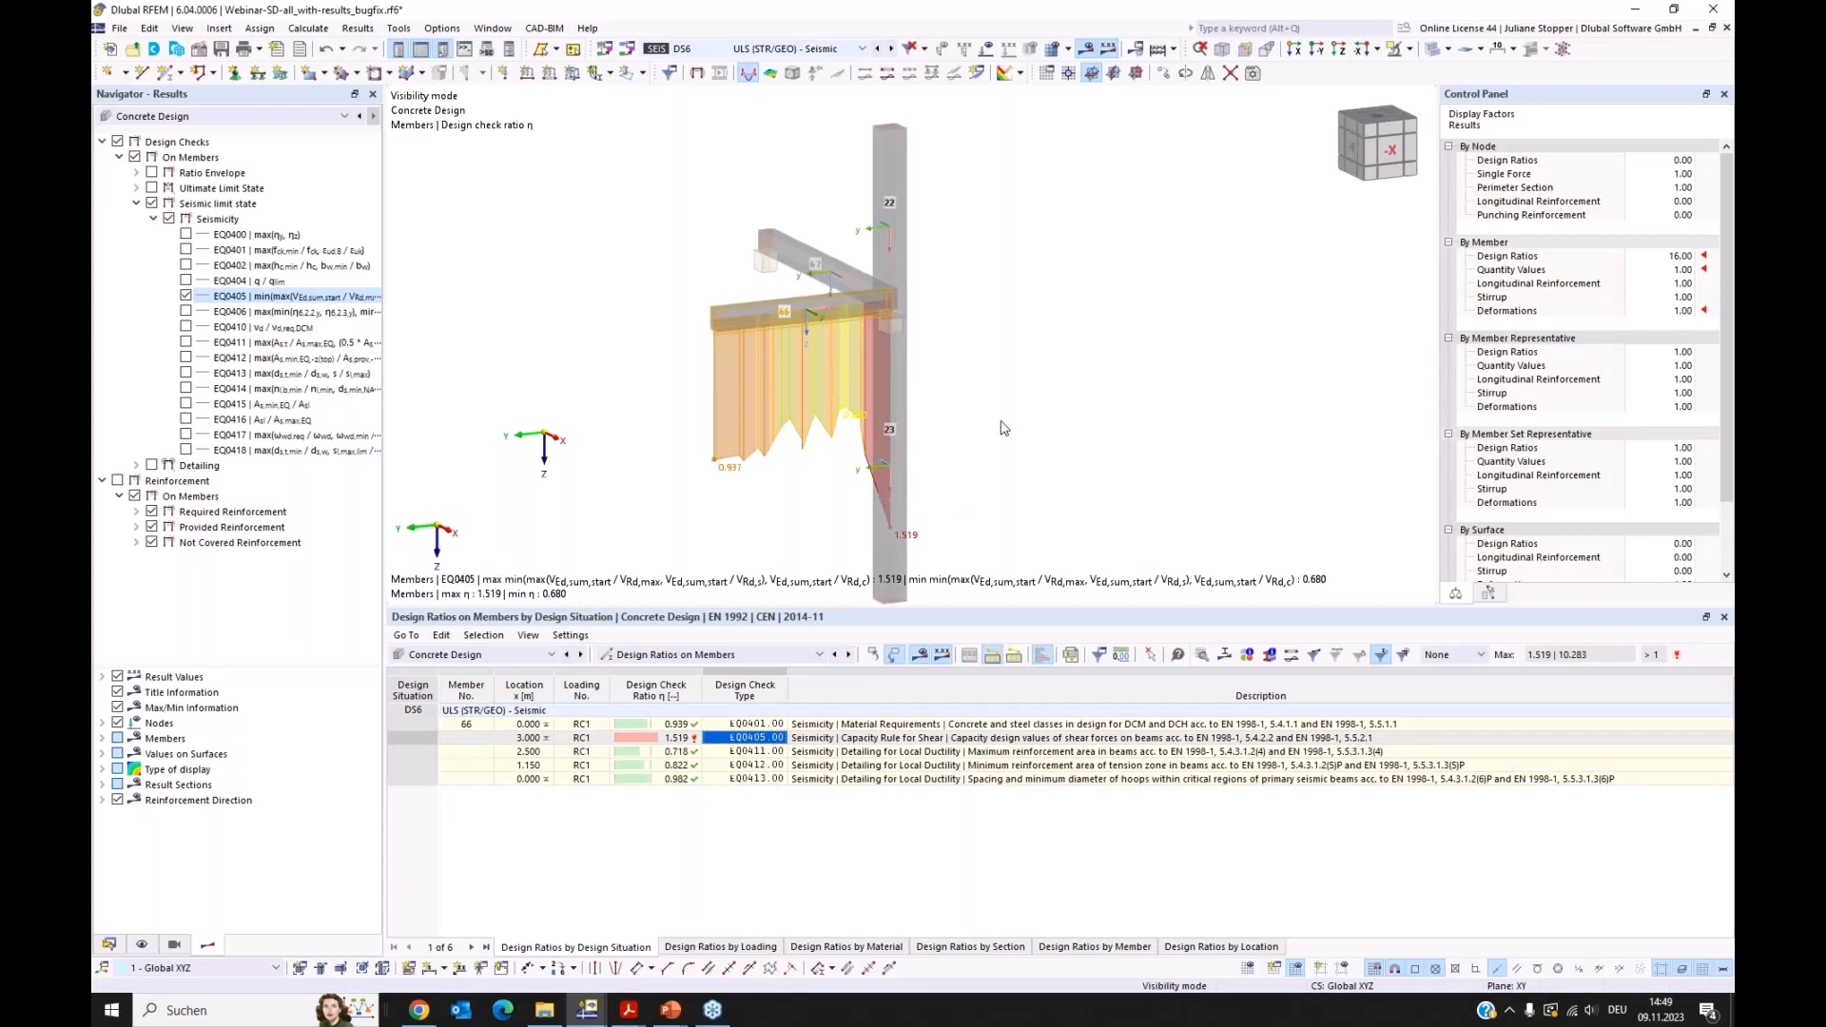
Step: Open the EQ0405 design check details of beam 66, review the capacity shear force formulas, and close the details
left_click(1202, 655)
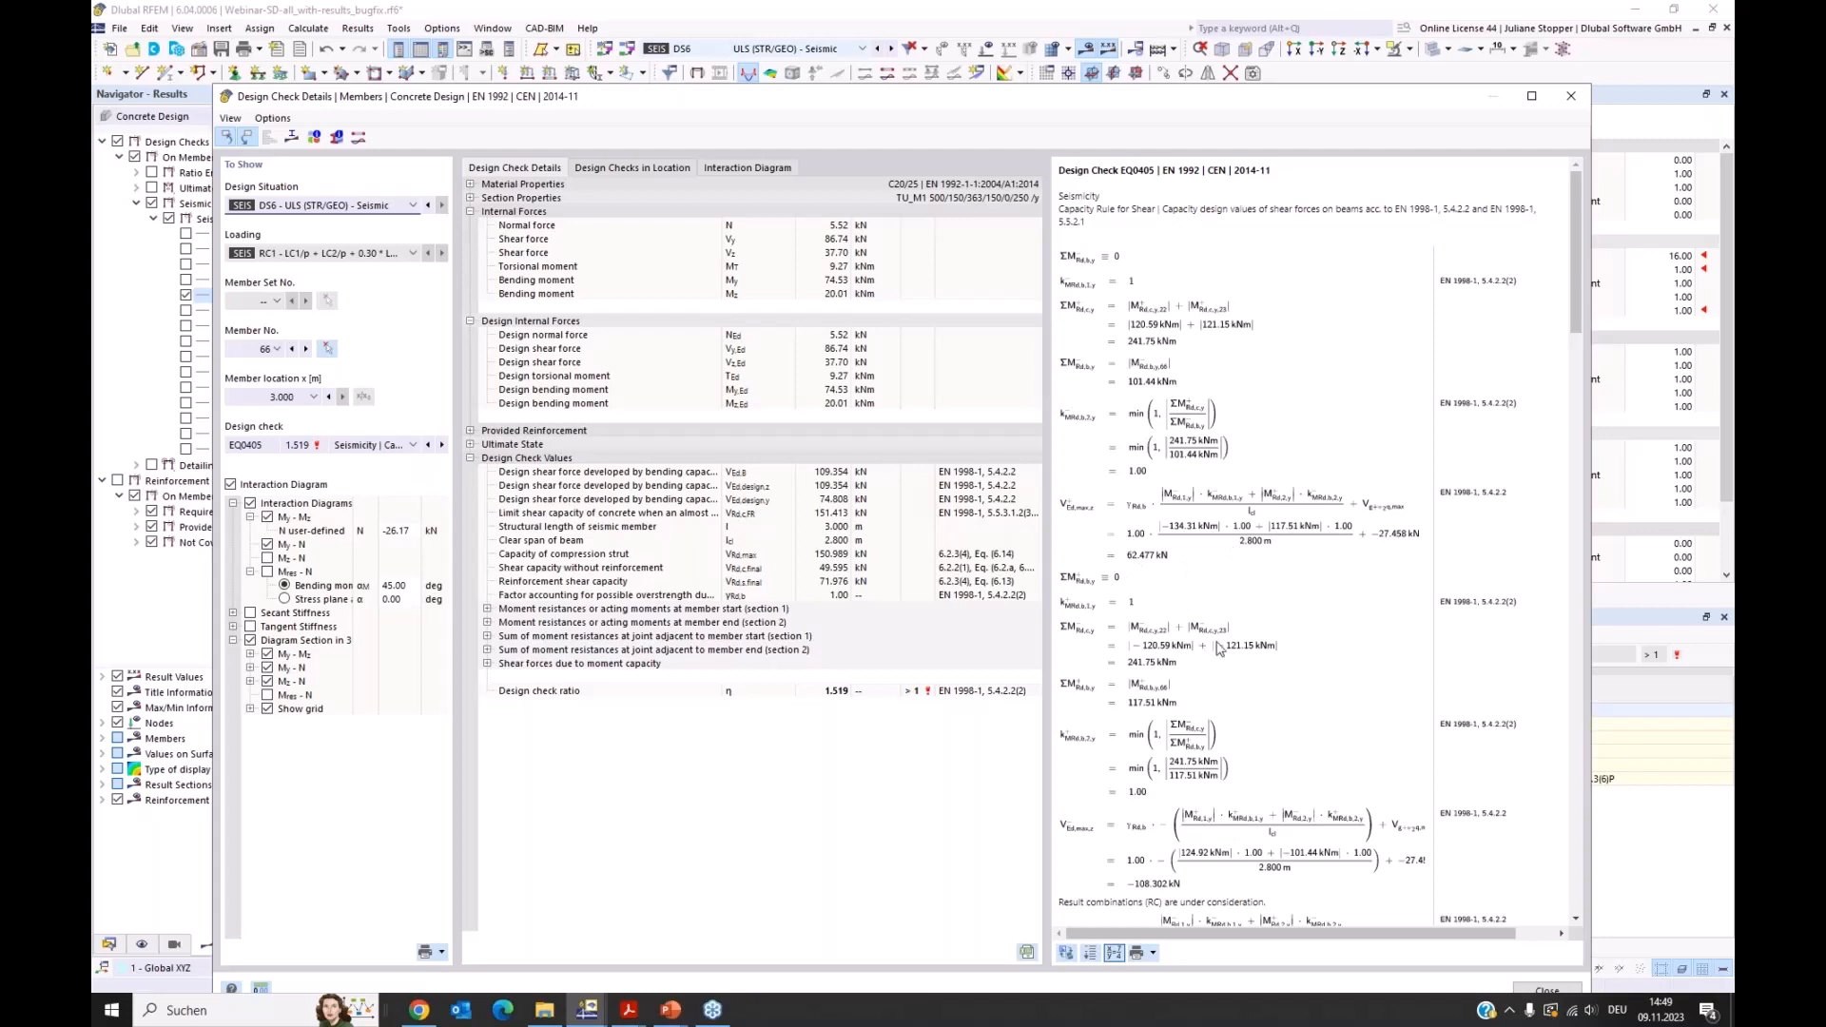
scroll(1218, 649, "down", 3)
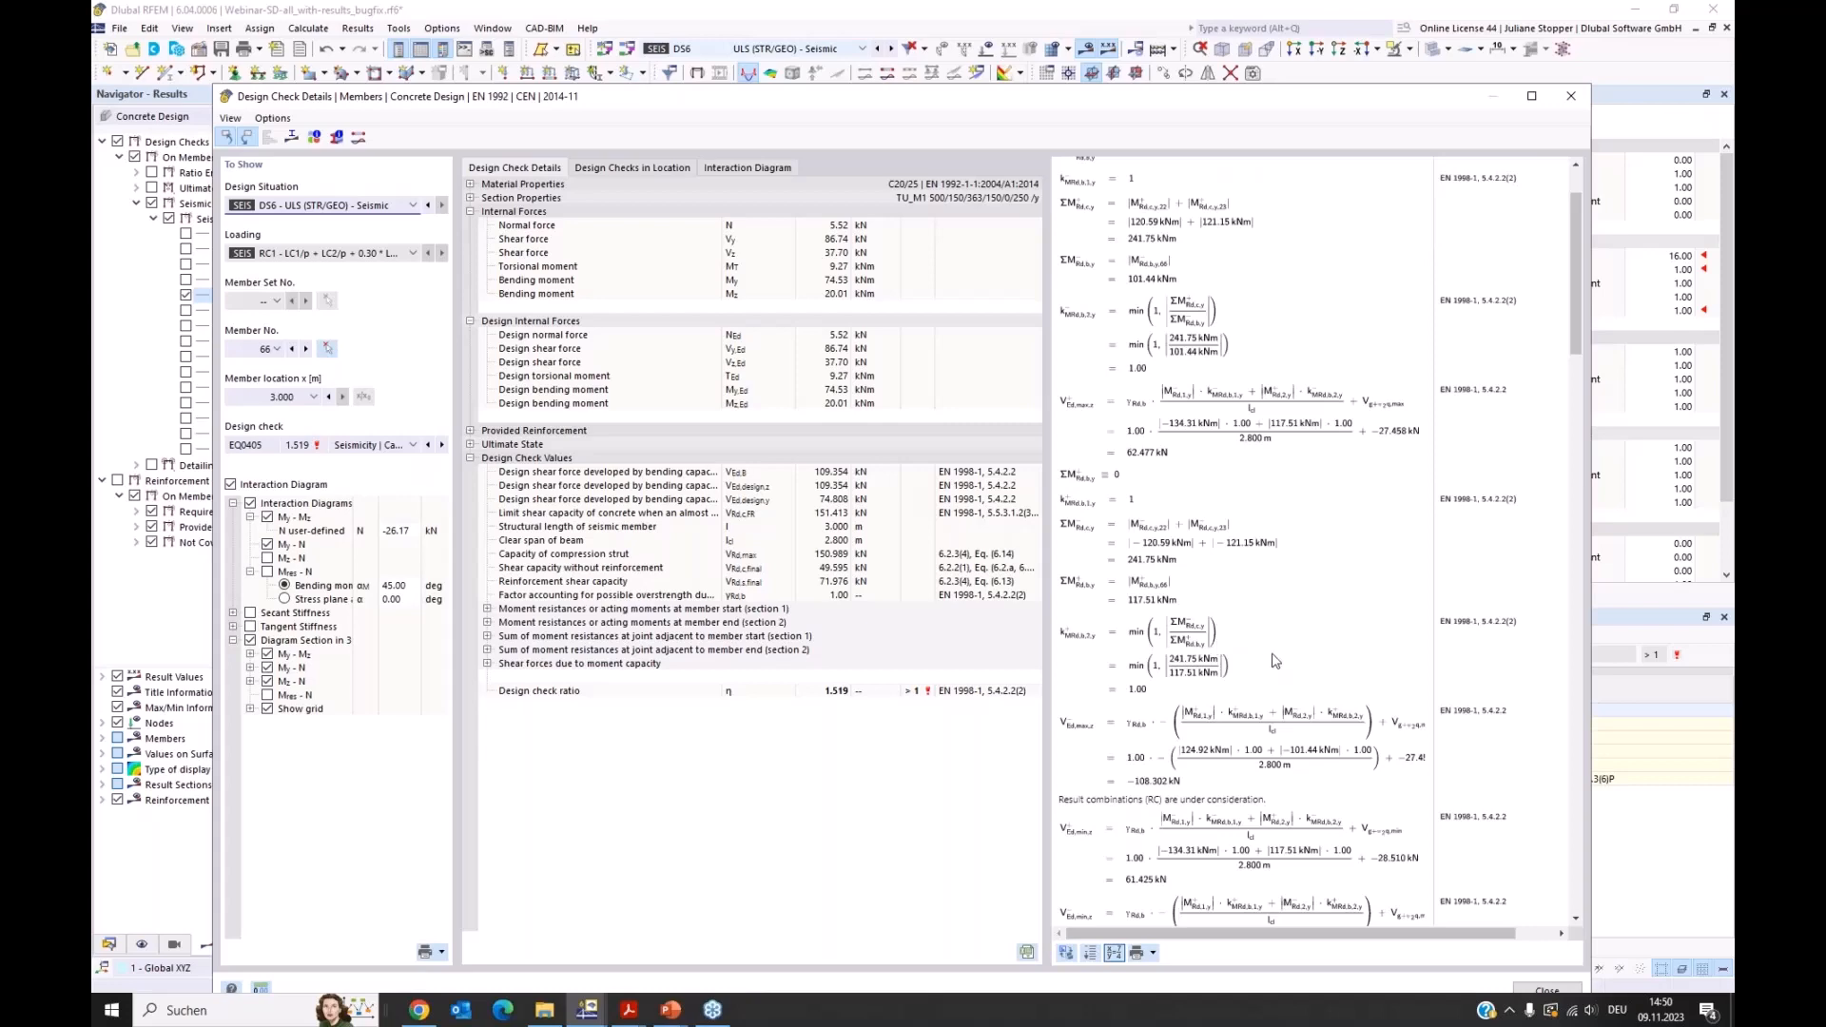
left_click(1570, 98)
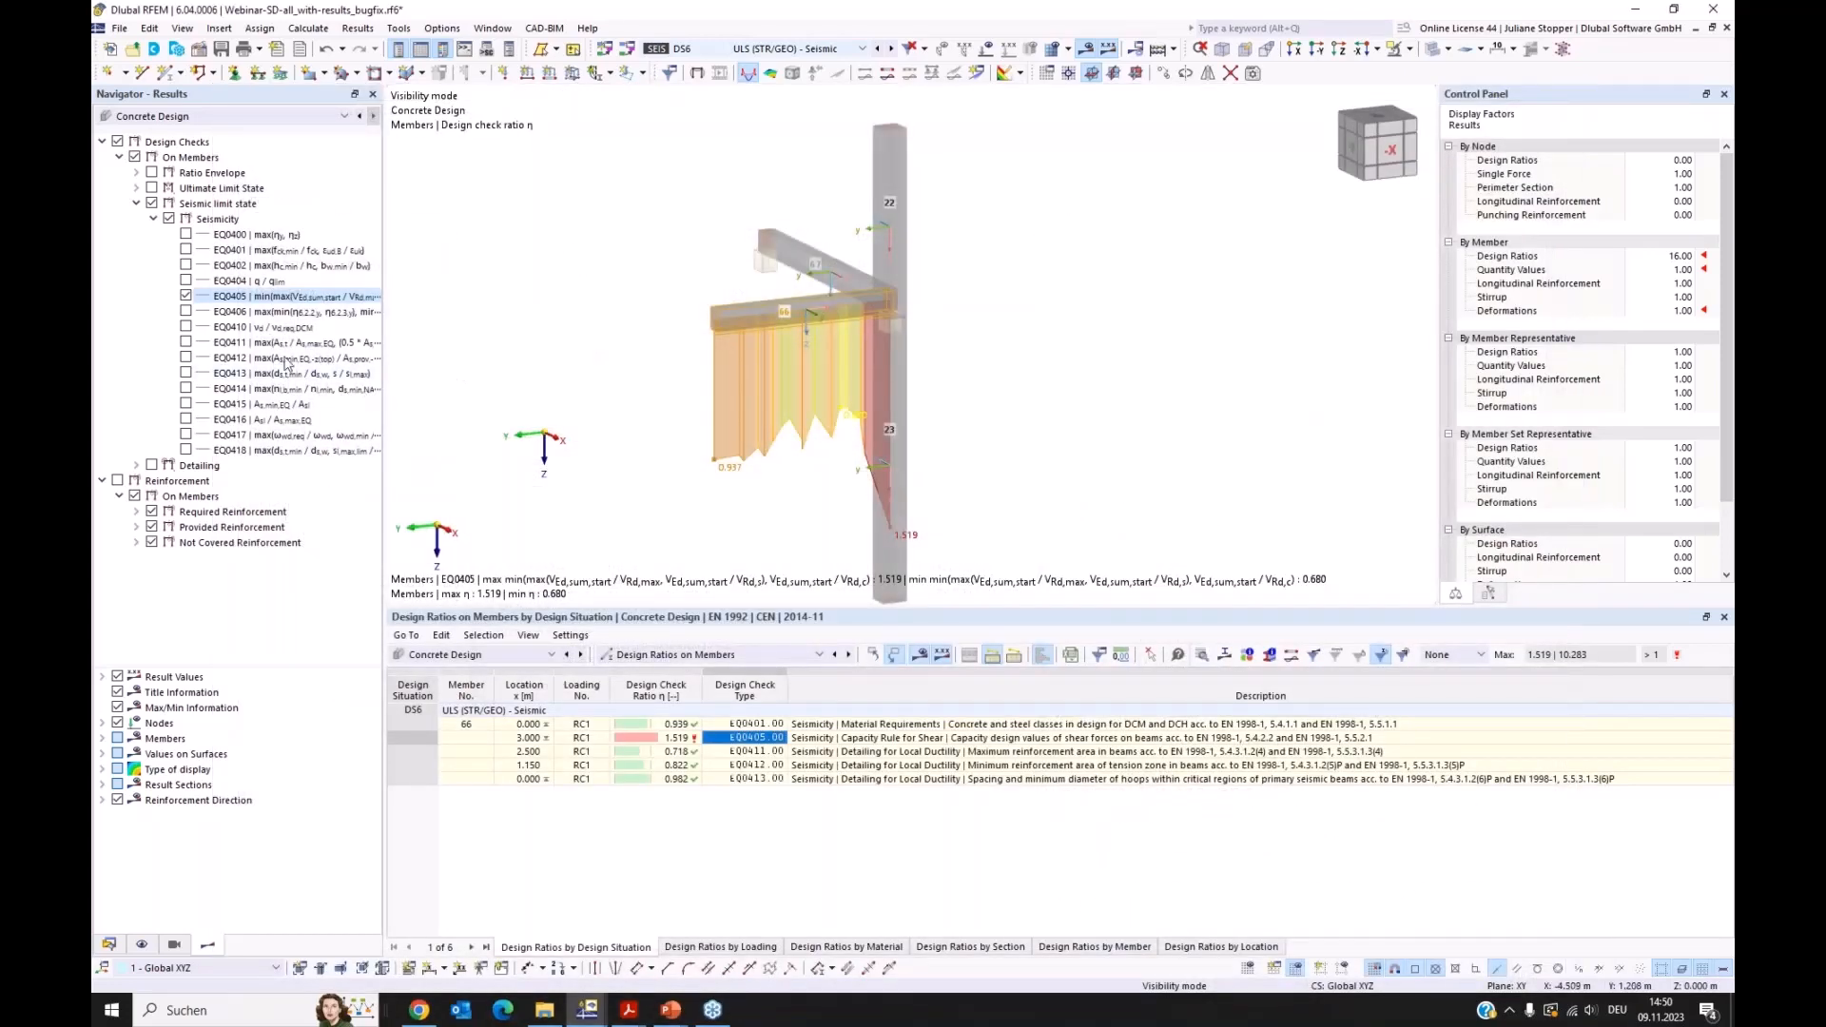
Step: Display EQ0411 in place of EQ0405 and review beam 66's maximum reinforcement area check in its design check details
left_click(187, 296)
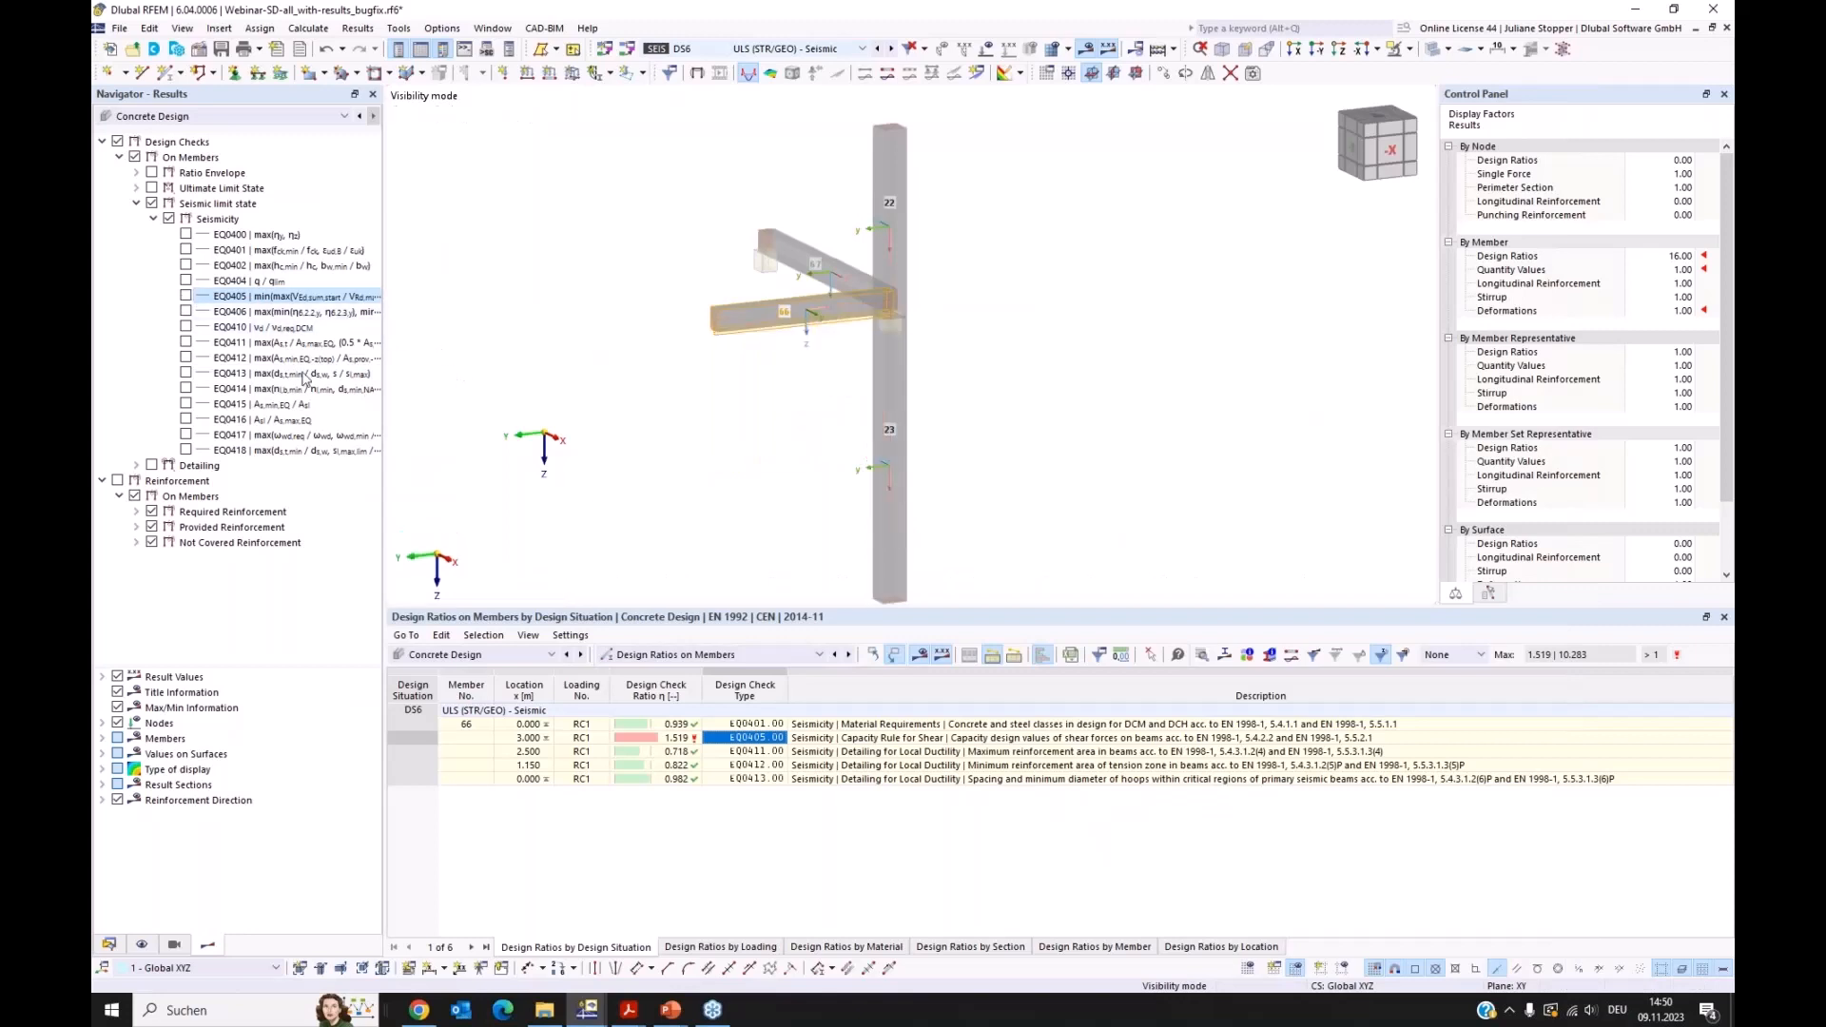
left_click(185, 343)
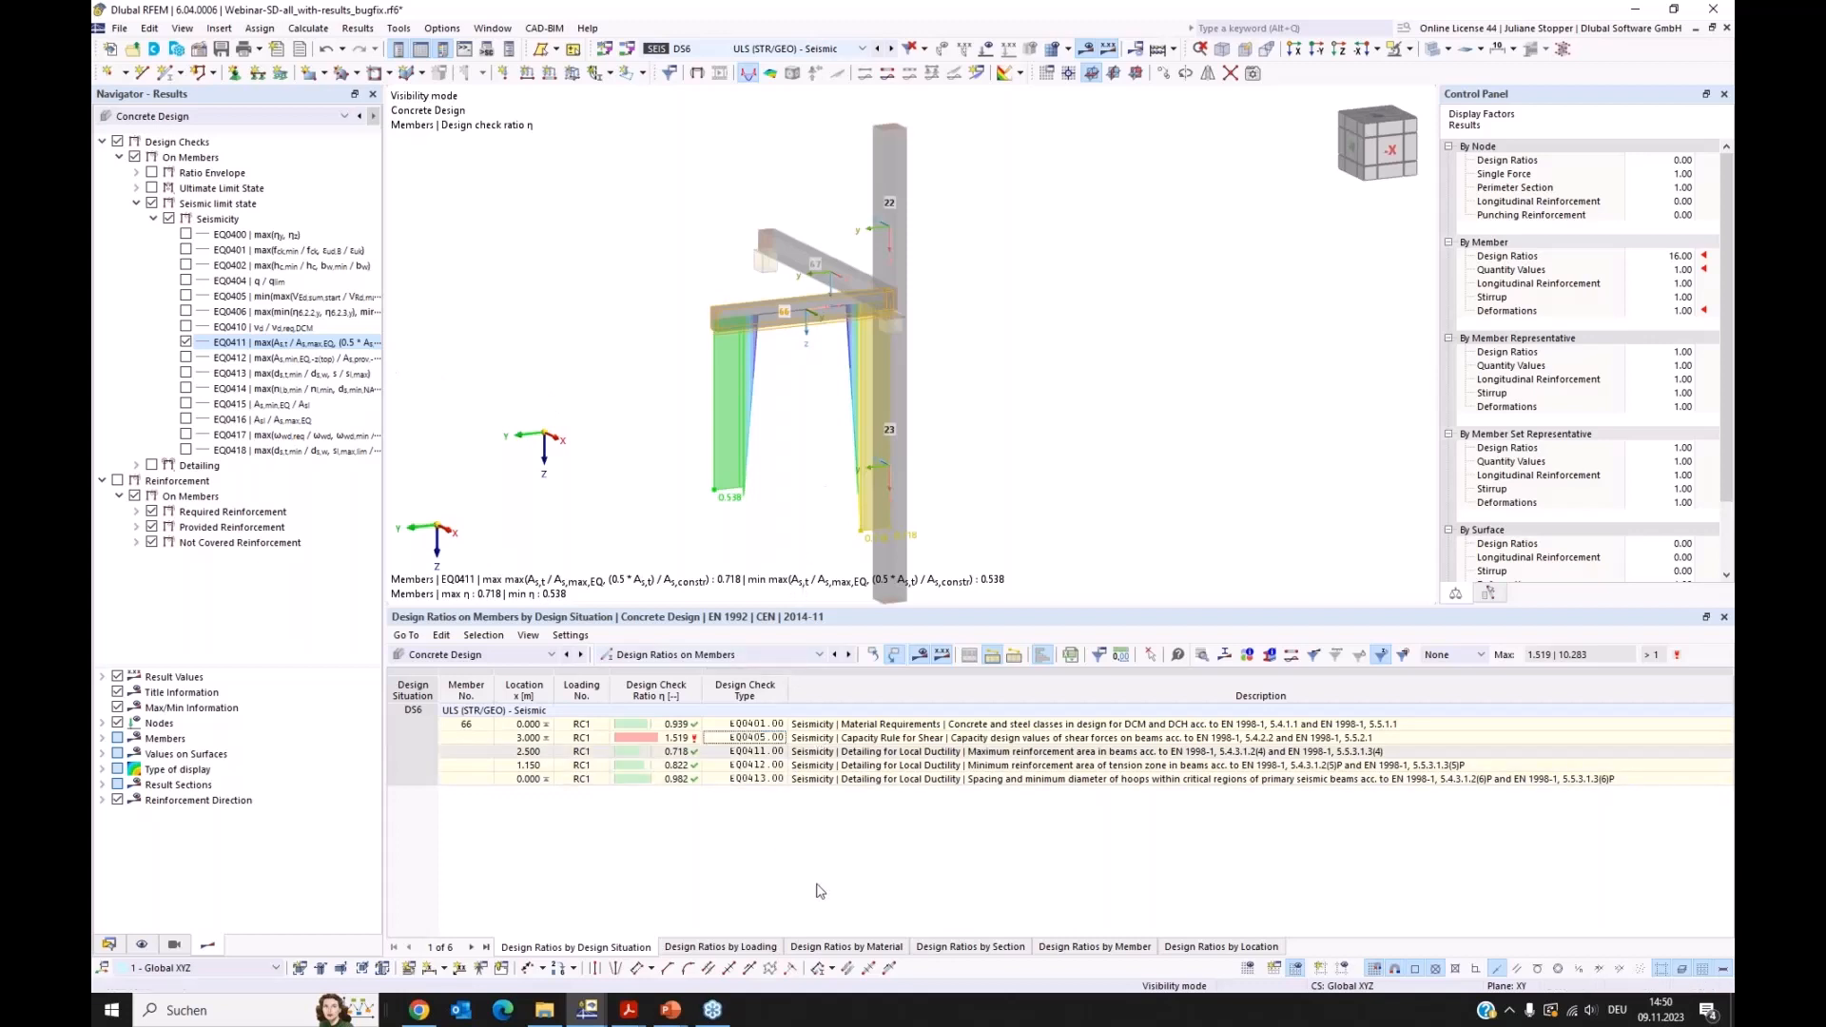
left_click(810, 753)
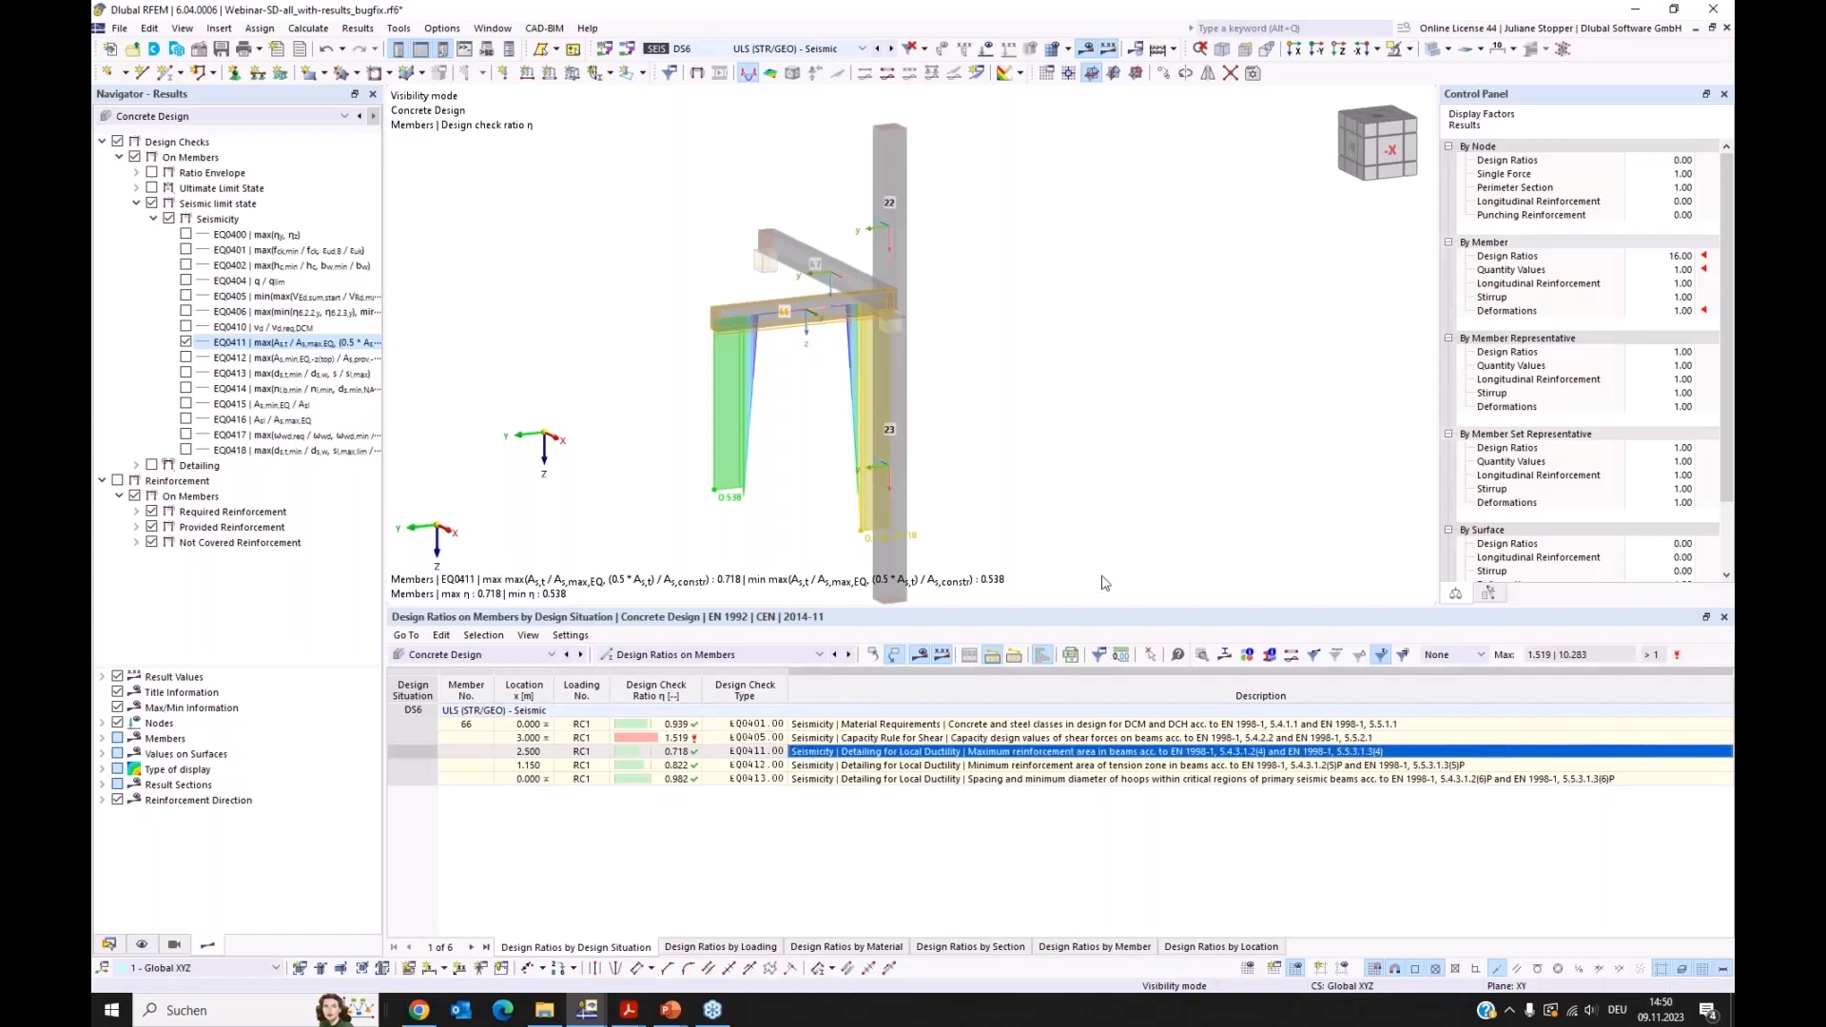
double_click(836, 753)
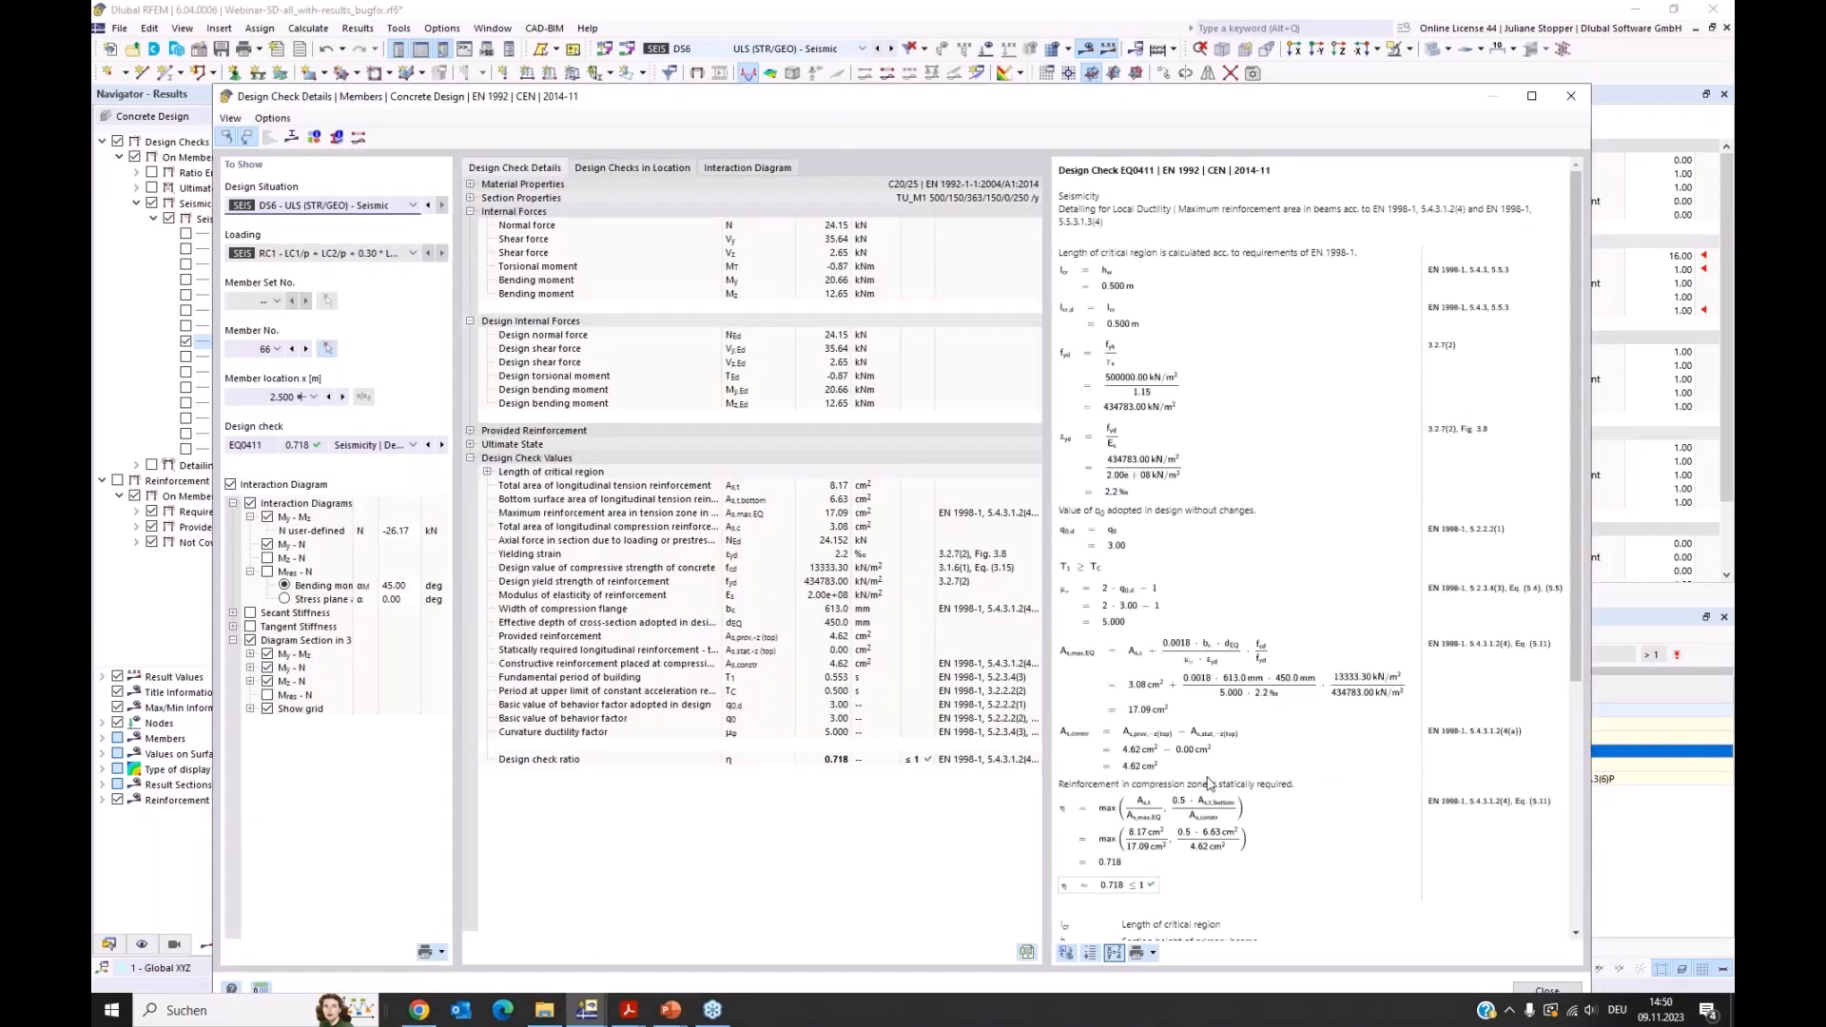
scroll(1197, 775, "down", 5)
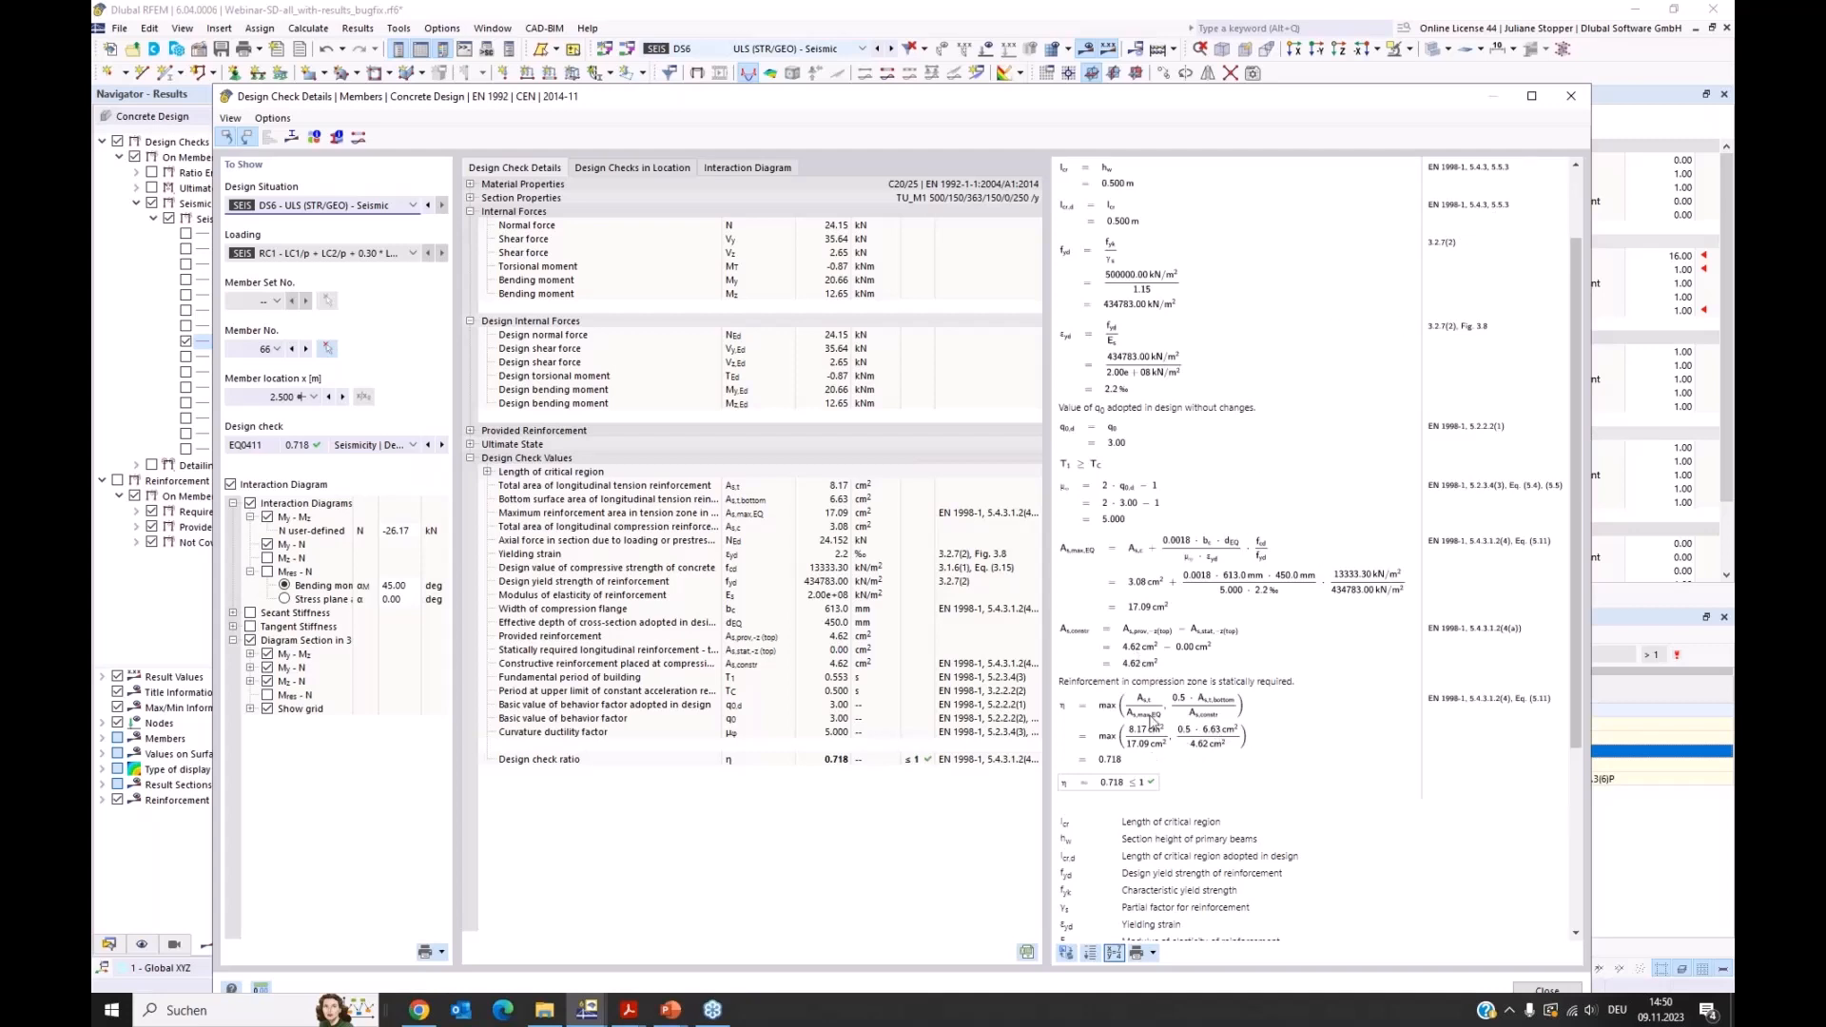
left_click(1572, 101)
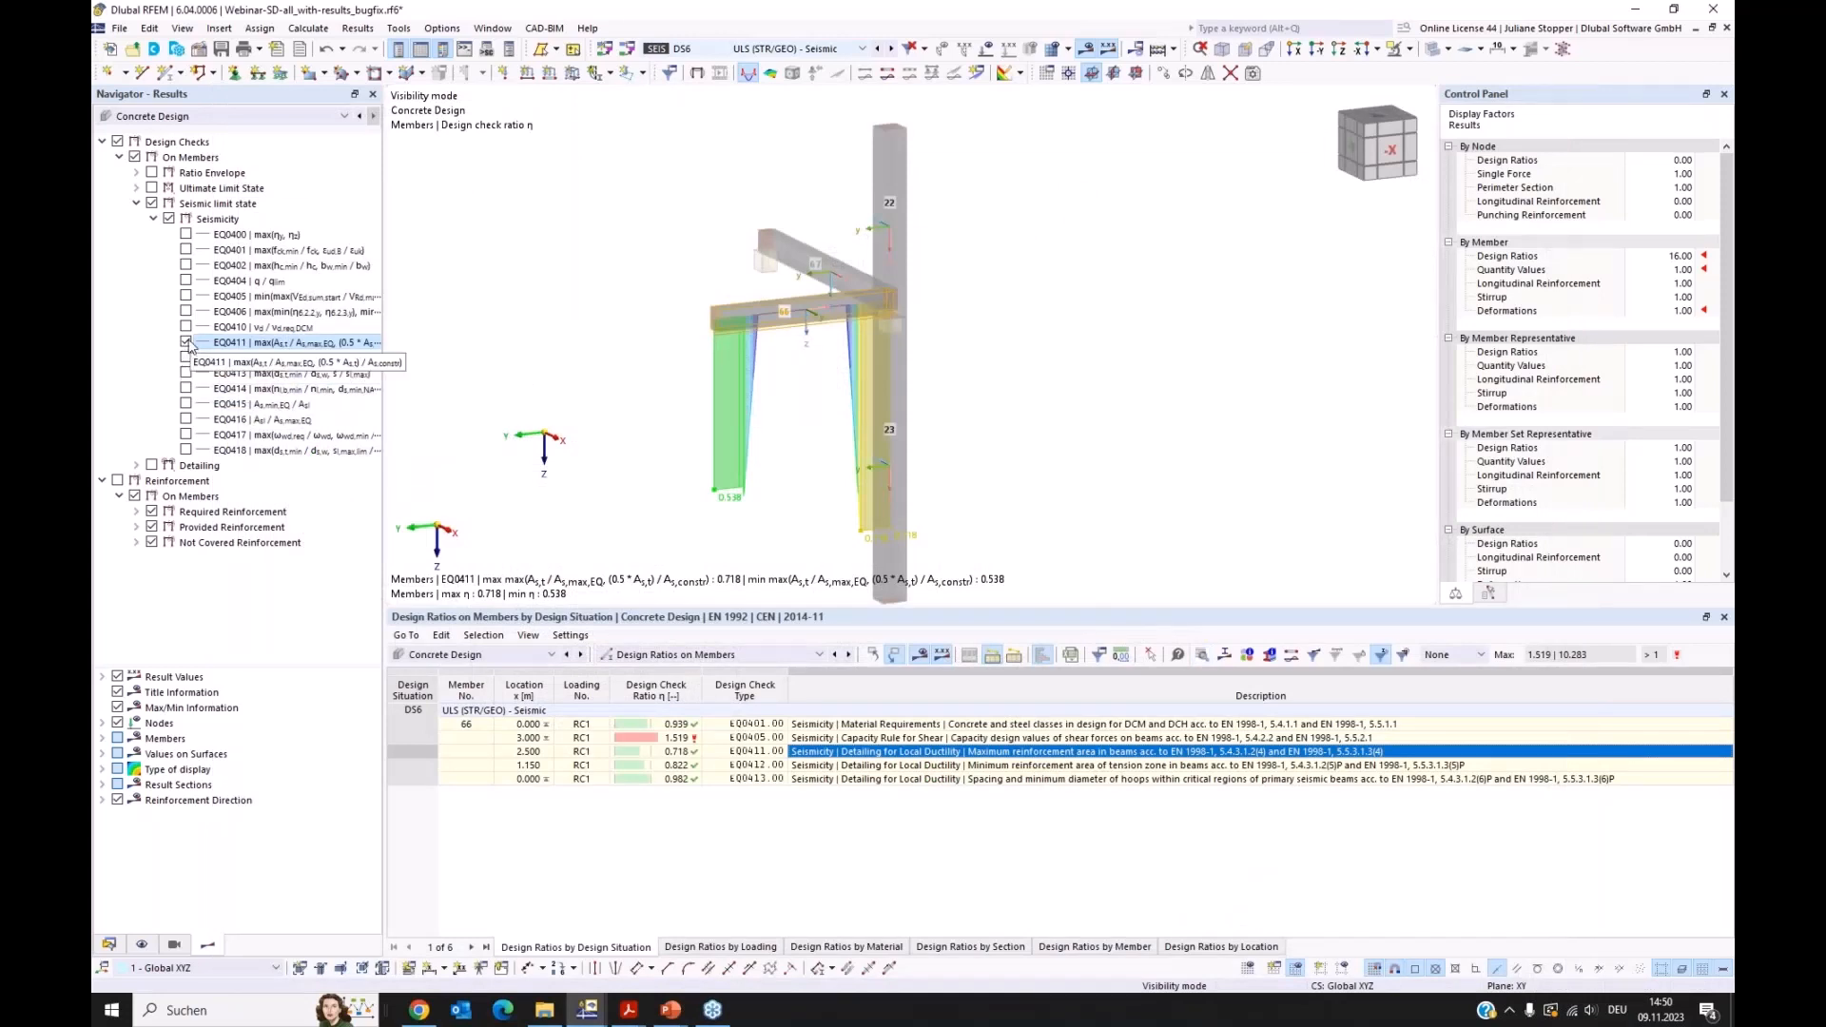
Step: Display the EQ0413 design ratios in place of EQ0411 and switch off the members' local axis systems
left_click(187, 373)
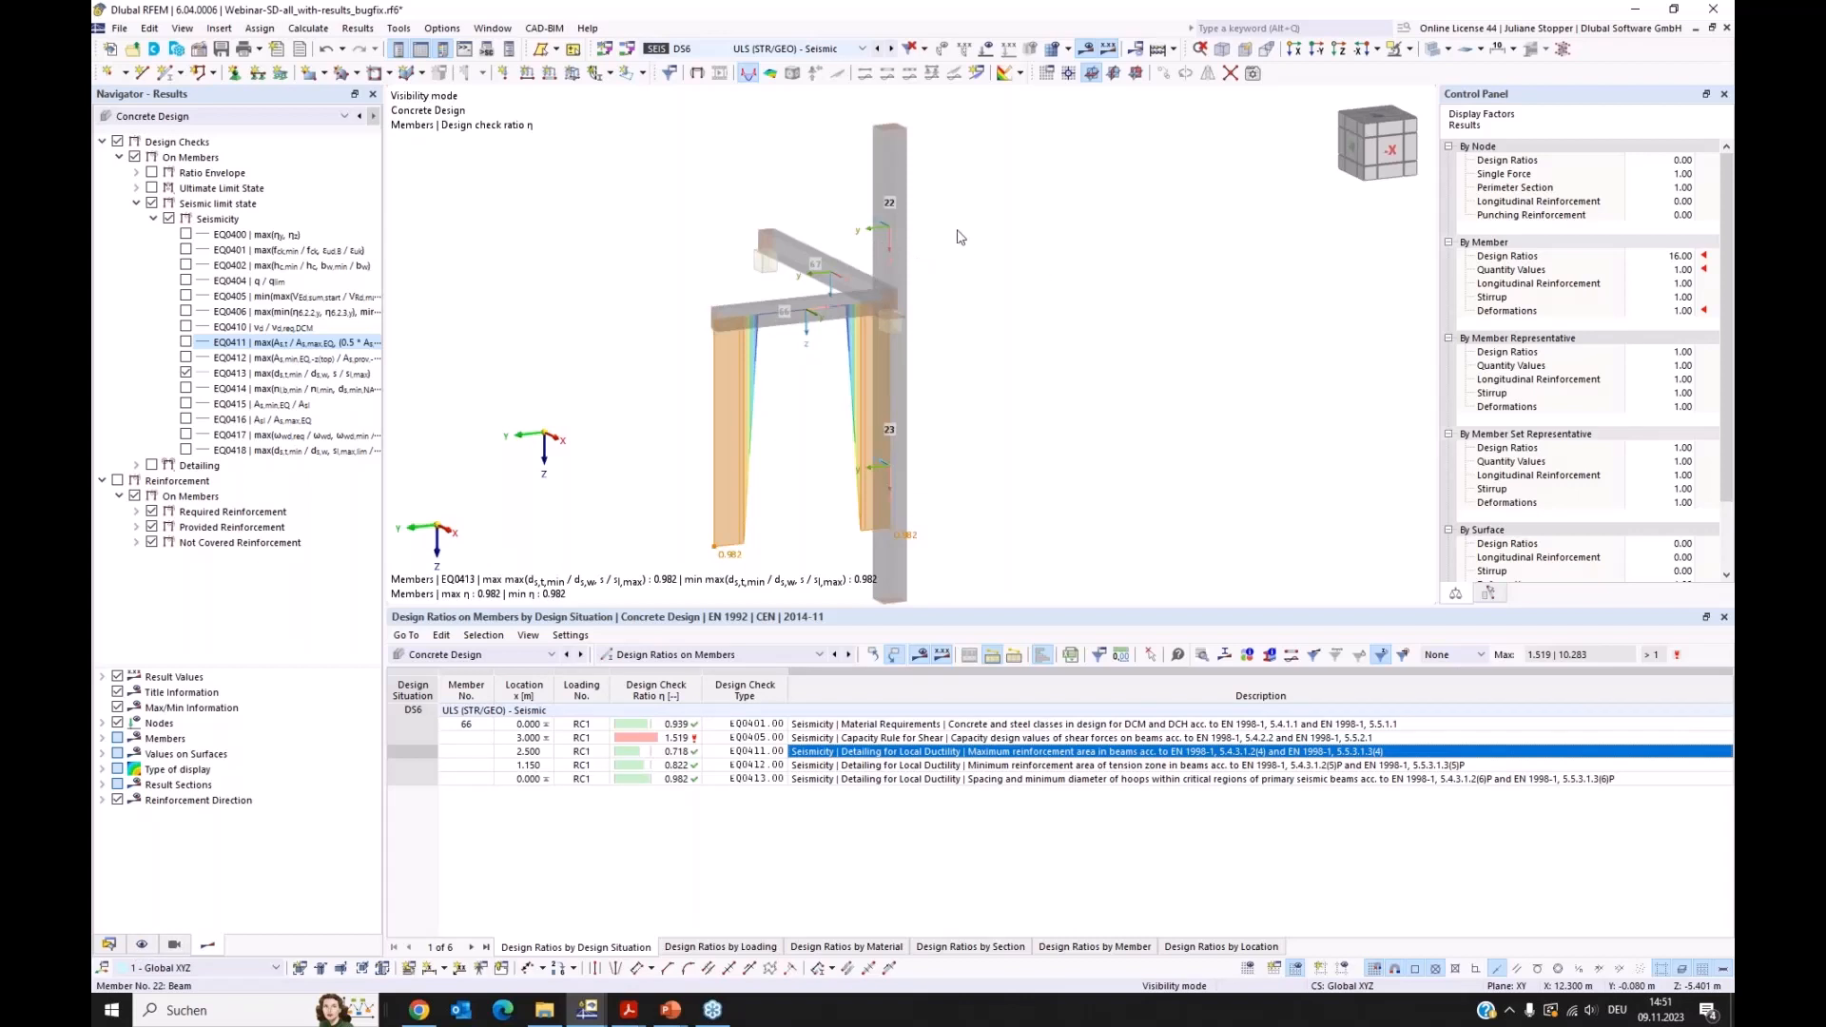
right_click(894, 169)
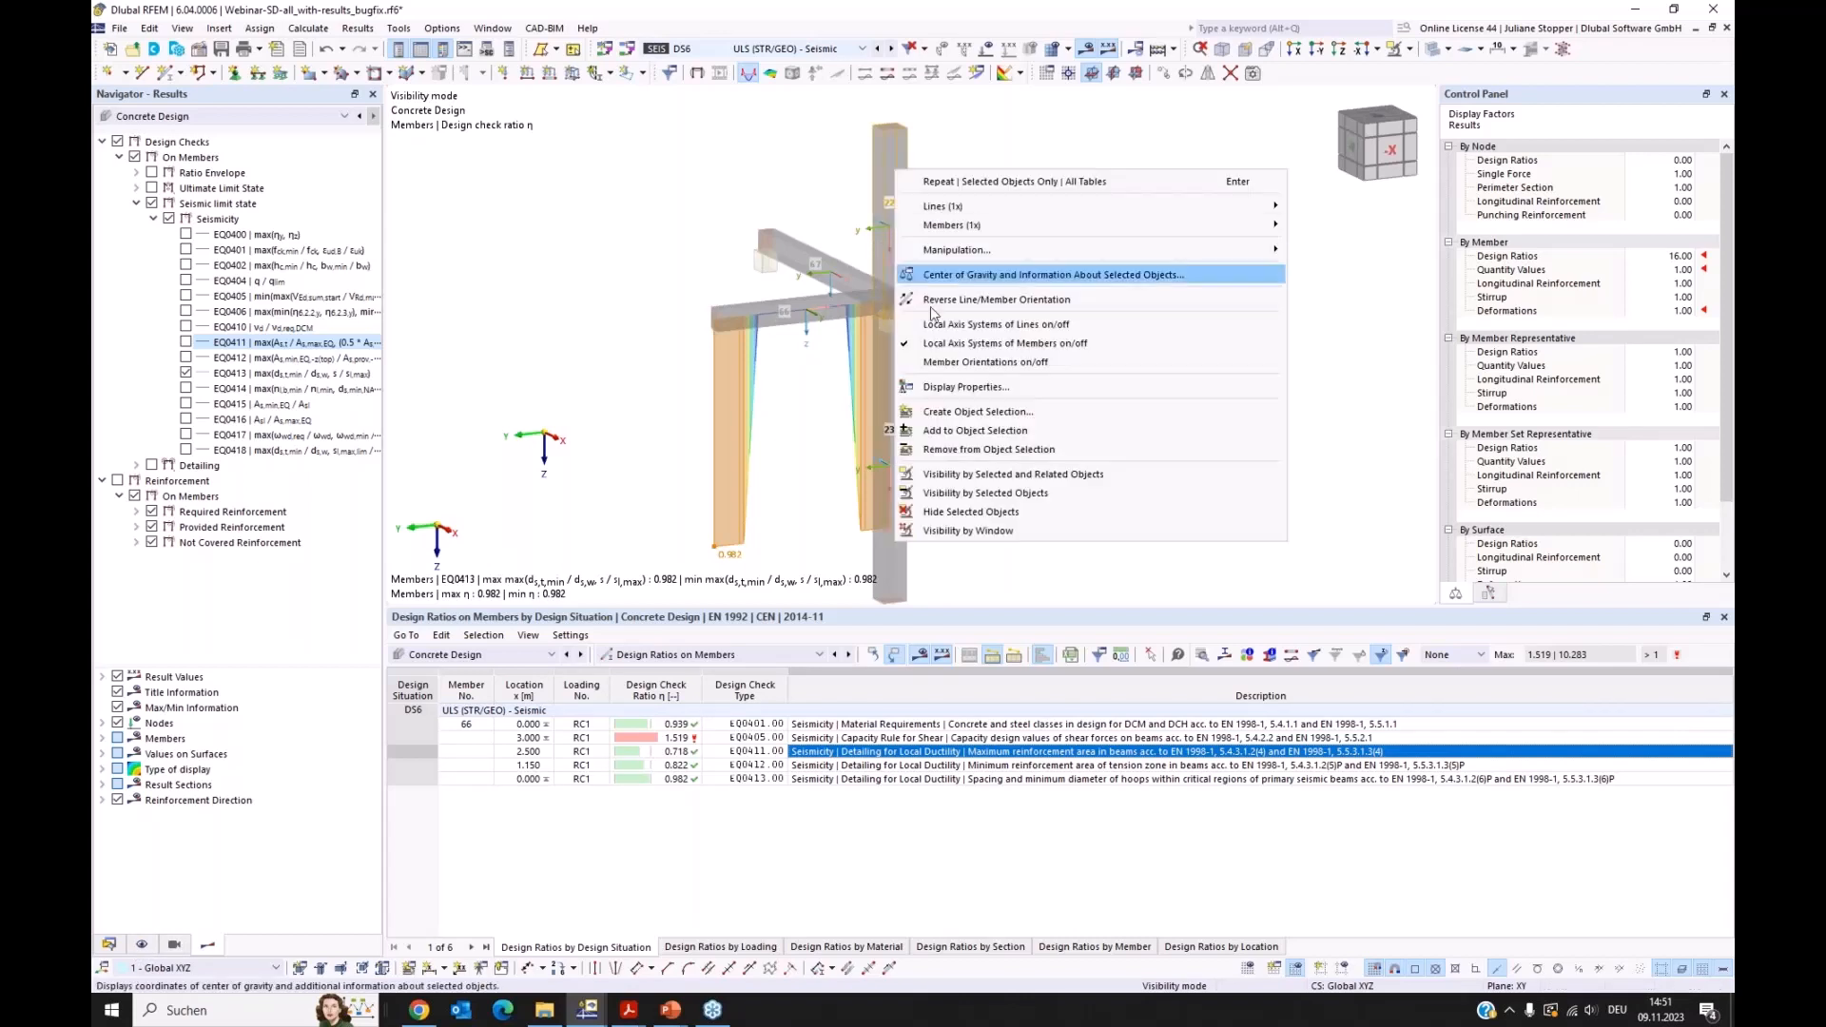
left_click(998, 343)
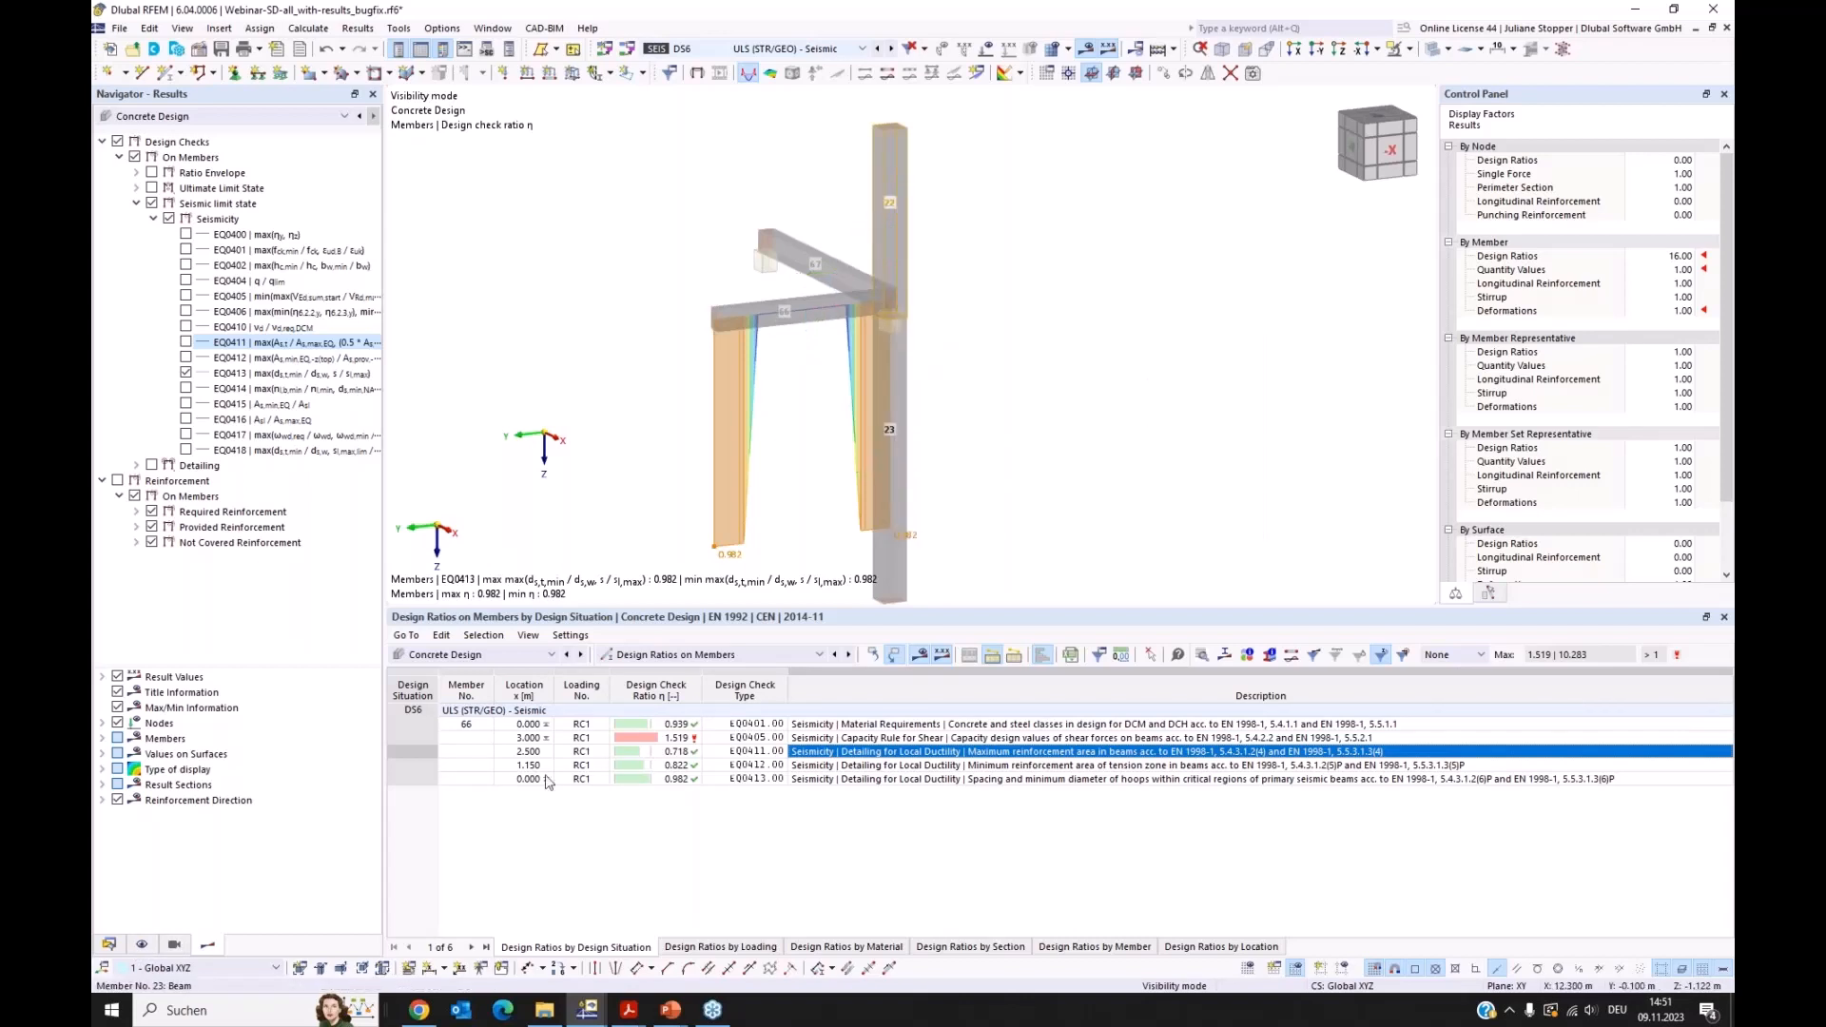
Step: Turn off all object numbering and cancel the visibility mode to show the whole building again
left_click(141, 947)
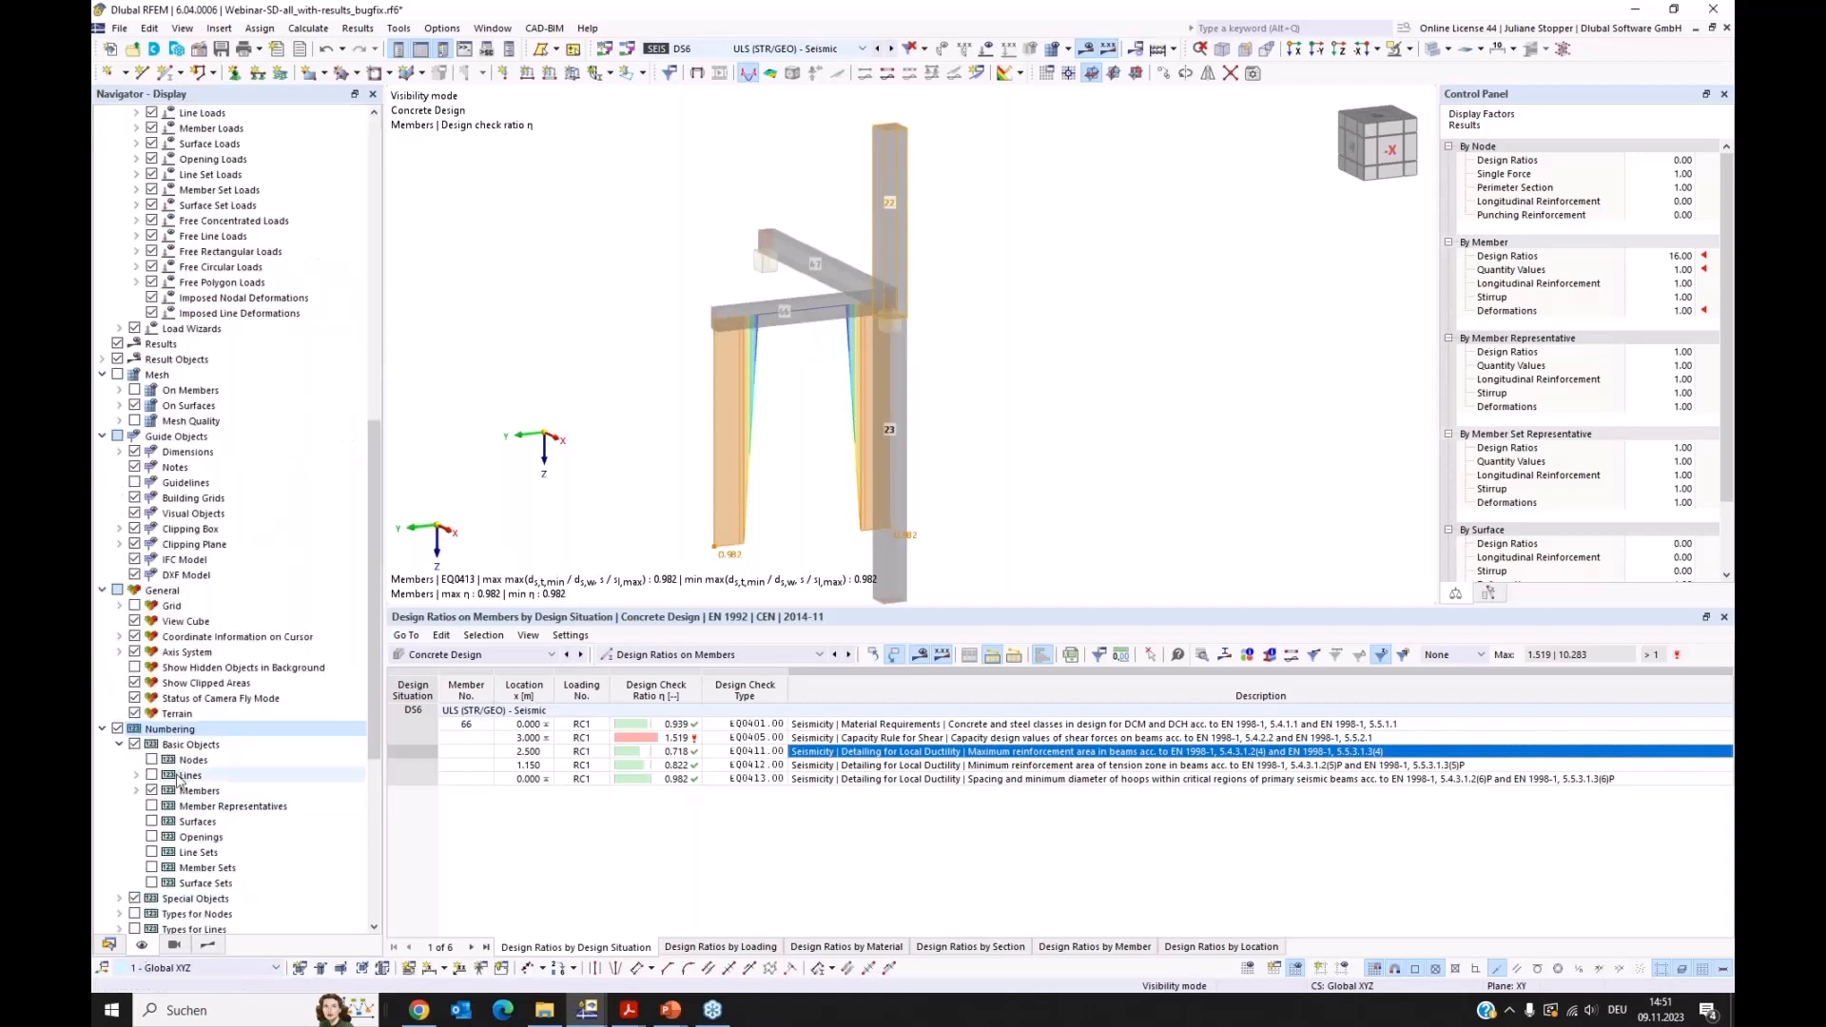
left_click(117, 728)
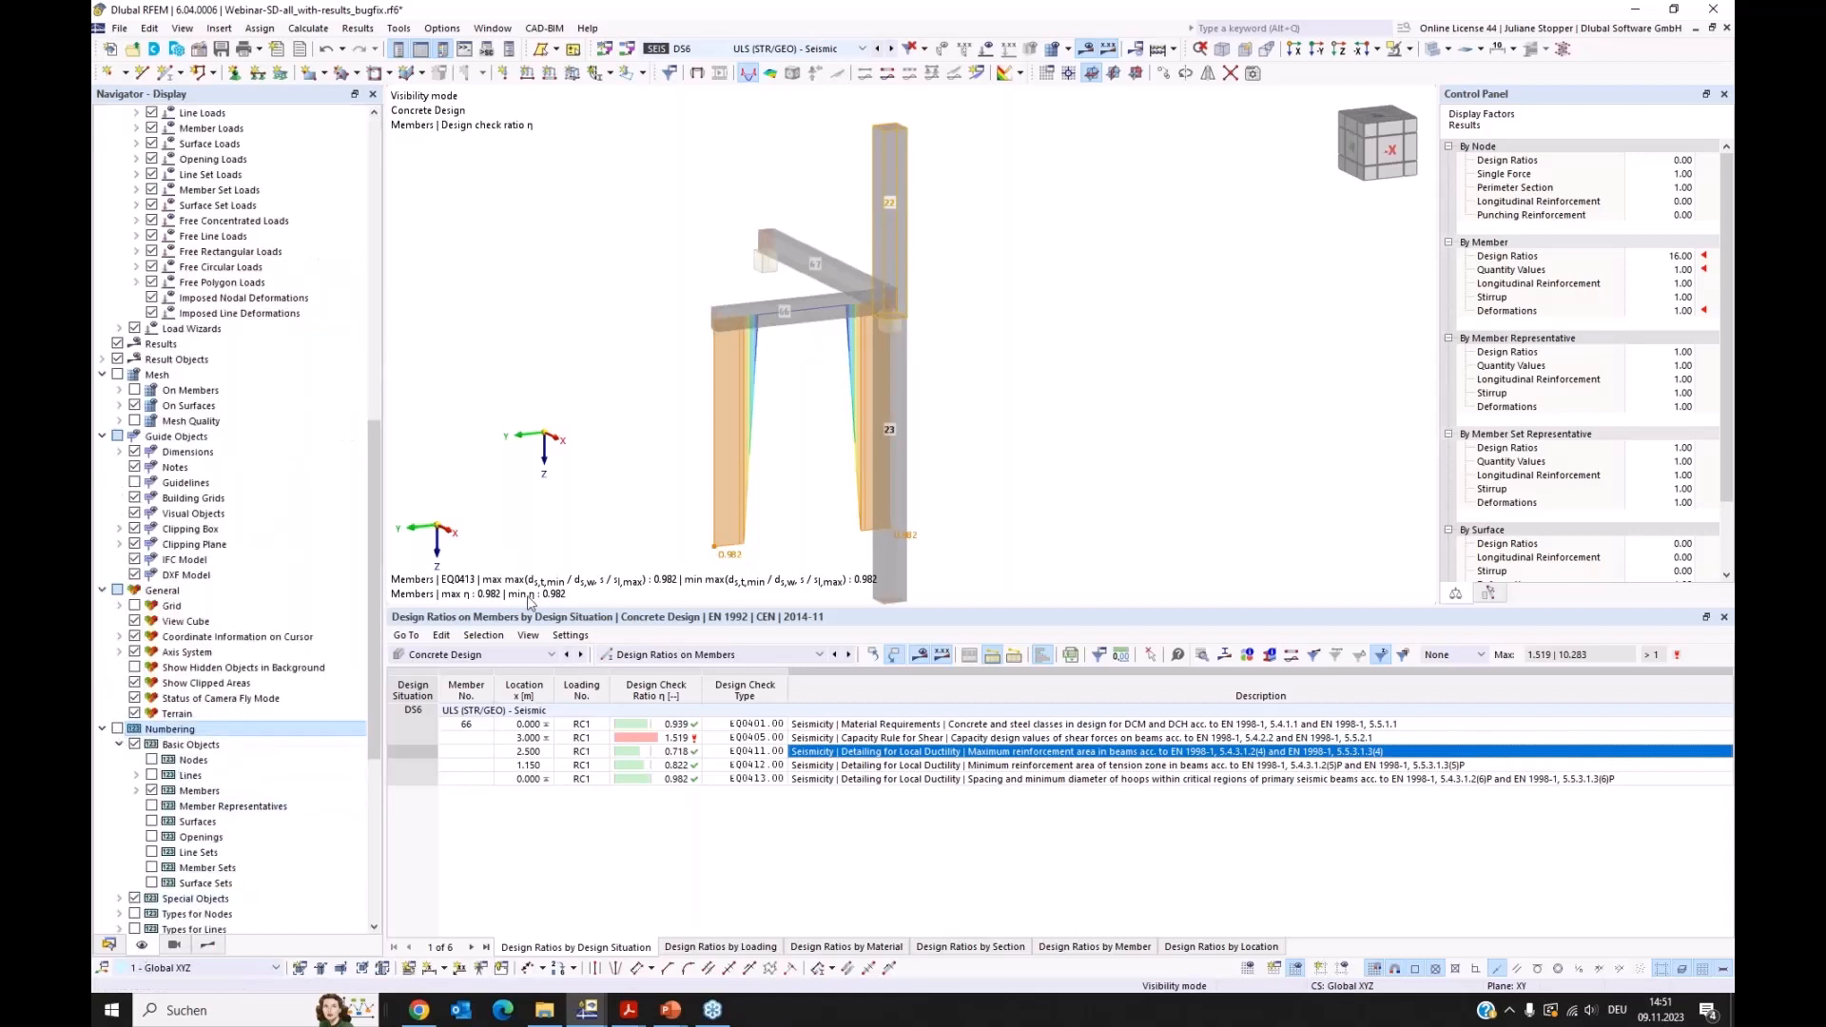
left_click(1411, 50)
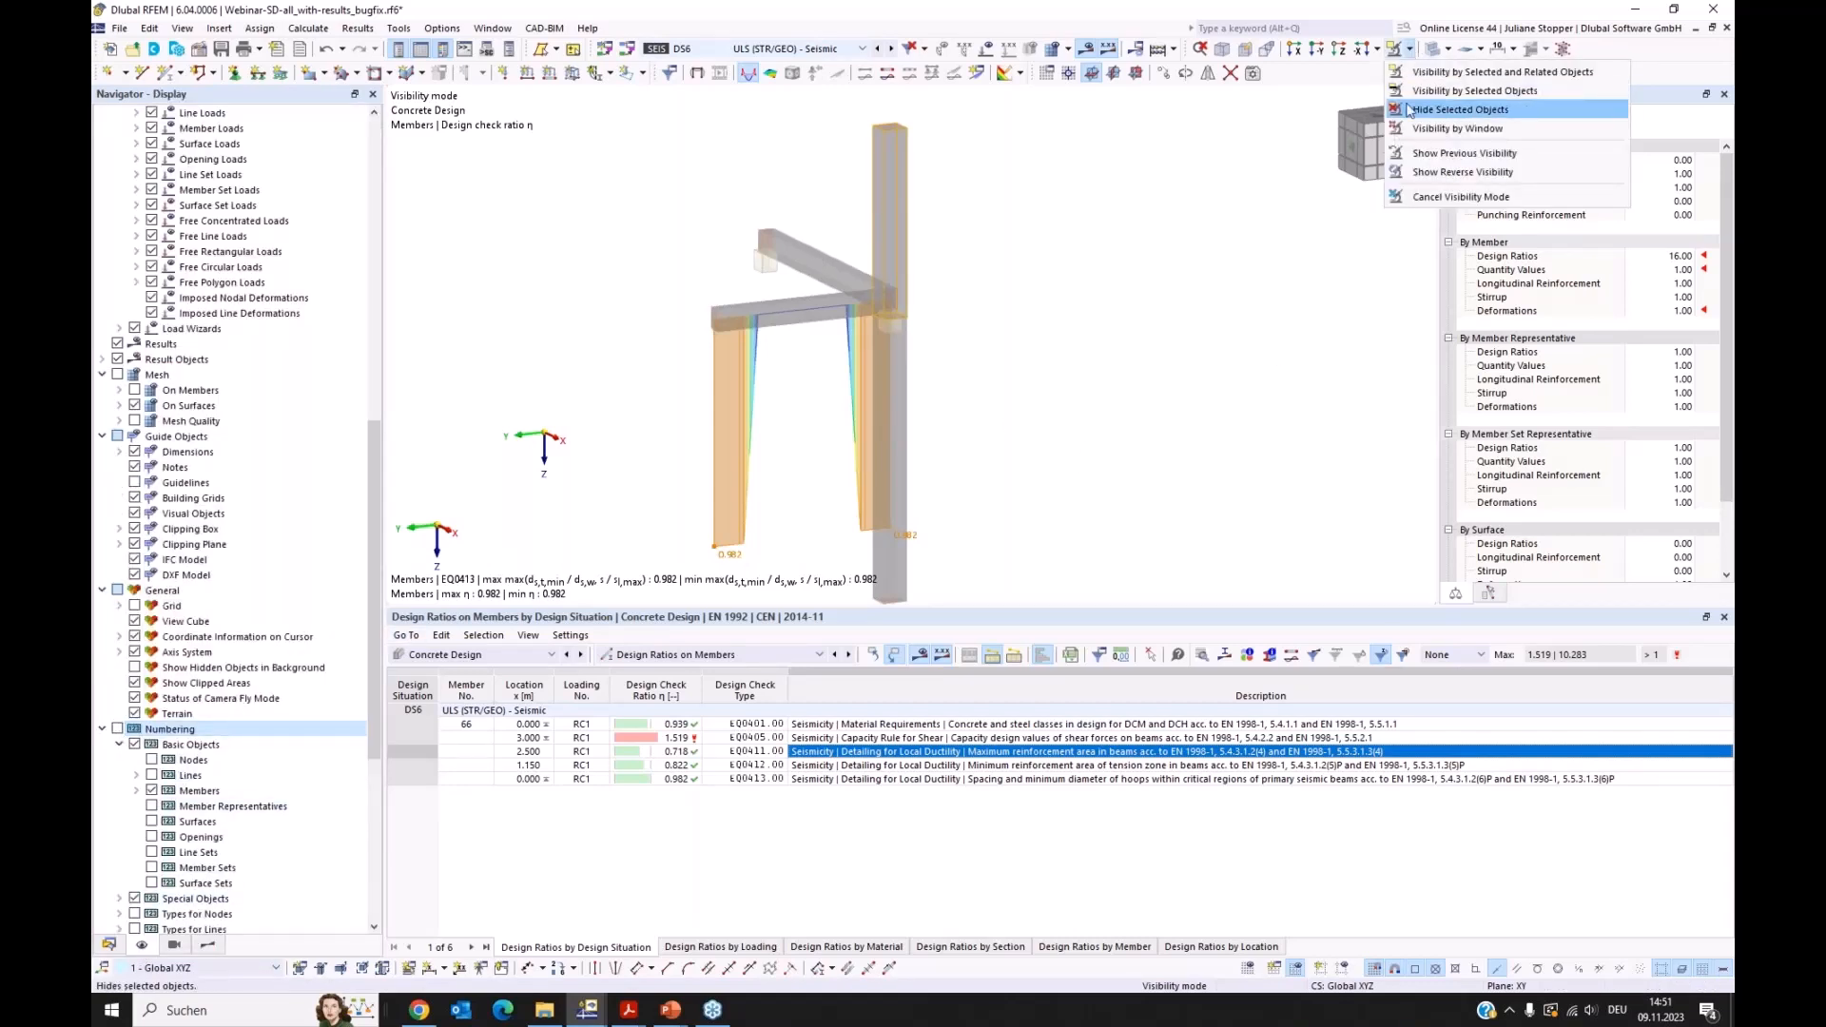
left_click(1408, 197)
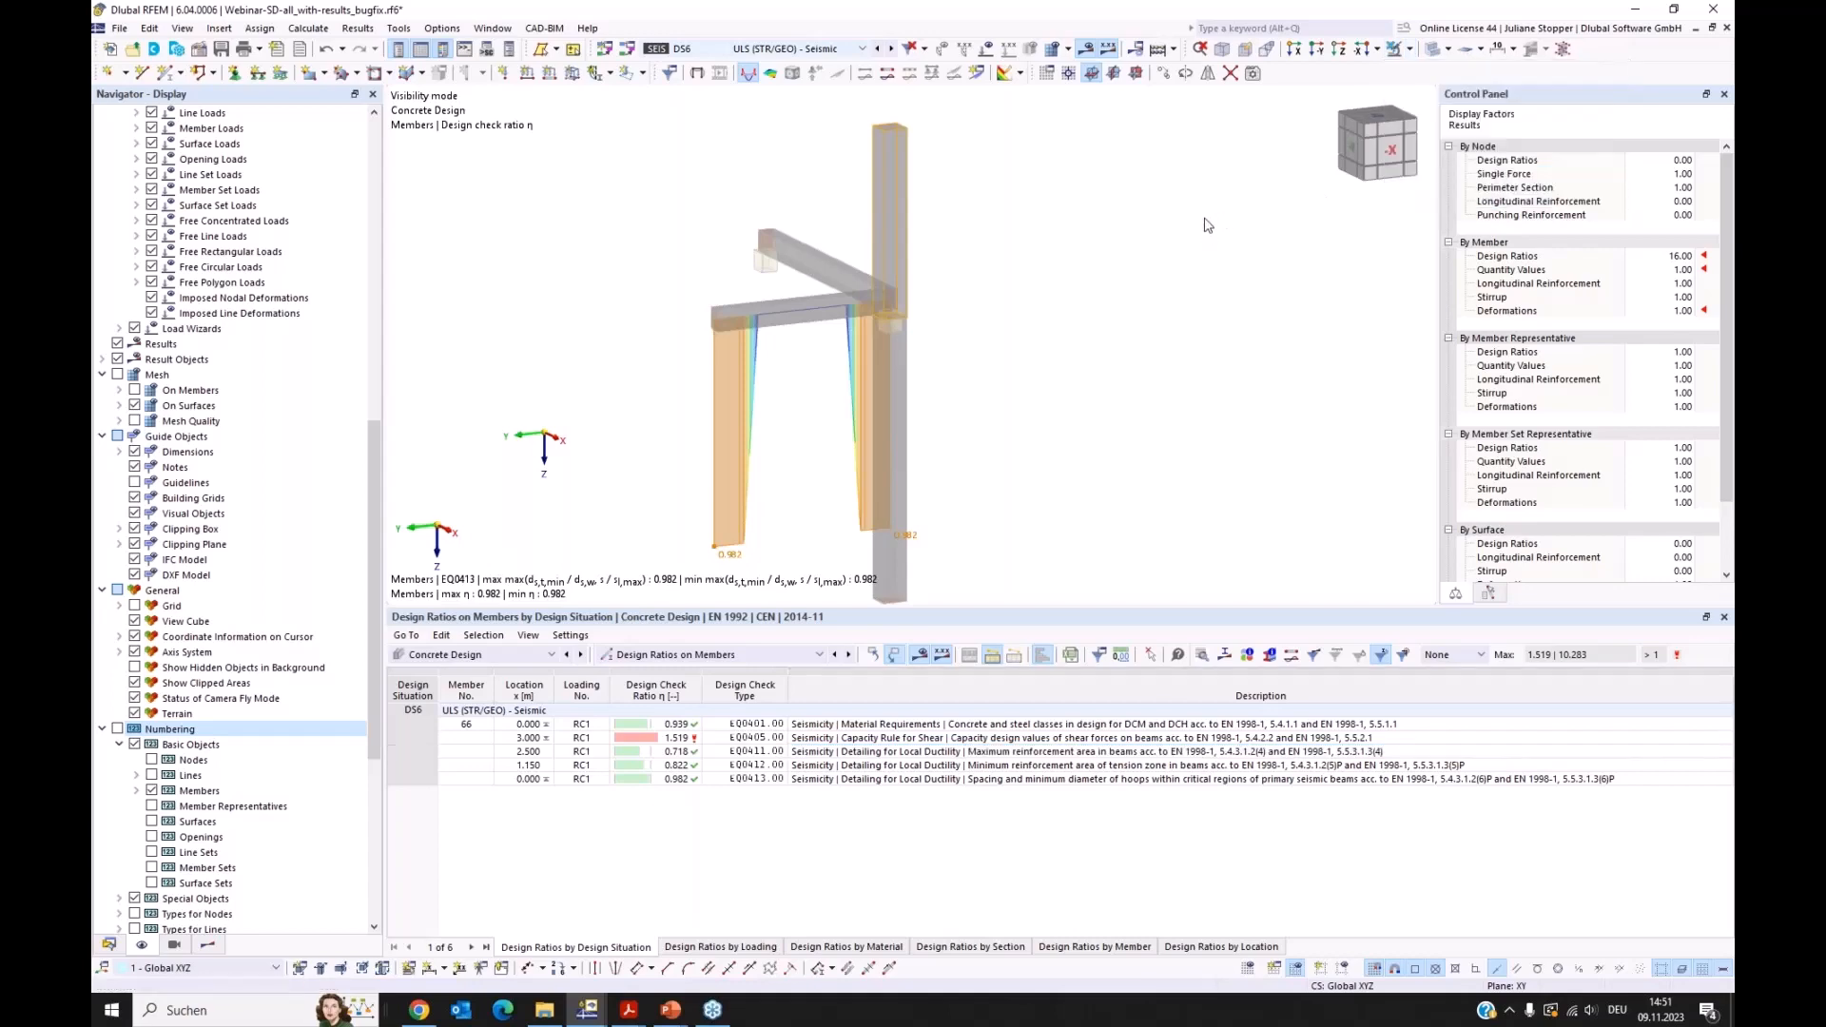
left_click(1200, 49)
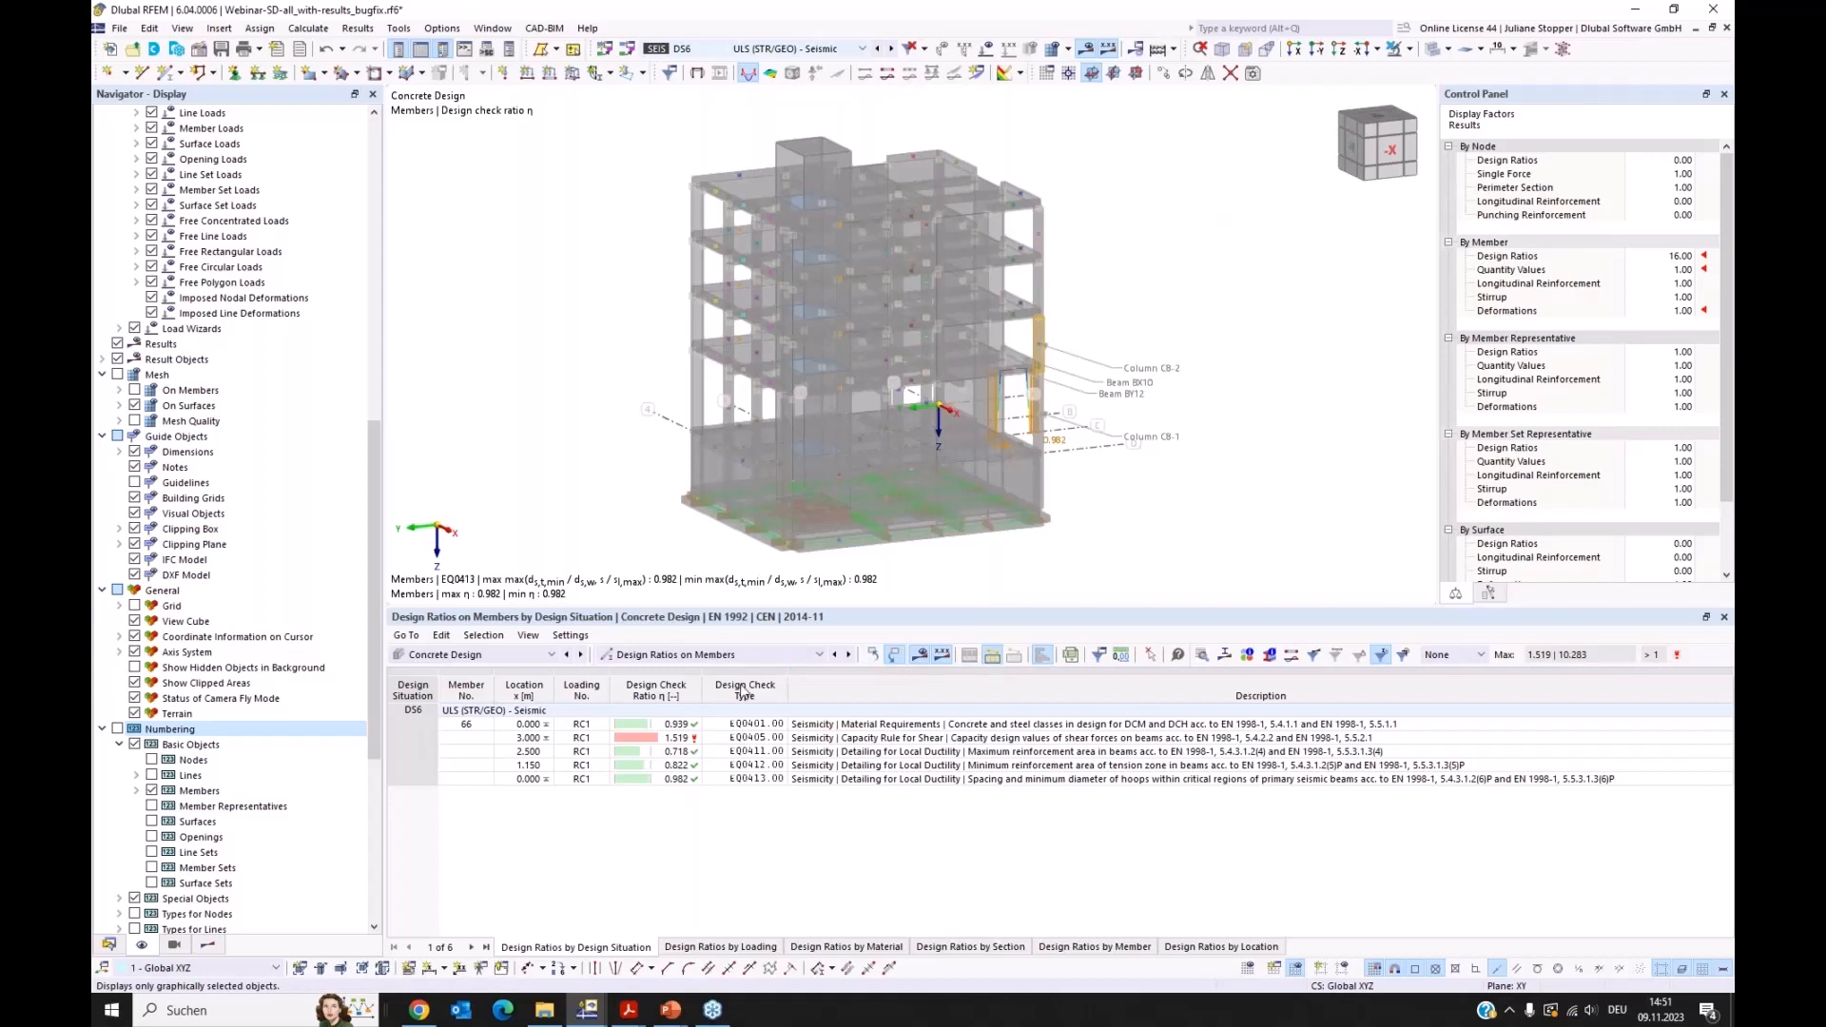
Step: Display the EQ0400 column bending capacity ratios for the whole building in place of EQ0413 and examine them
left_click(207, 947)
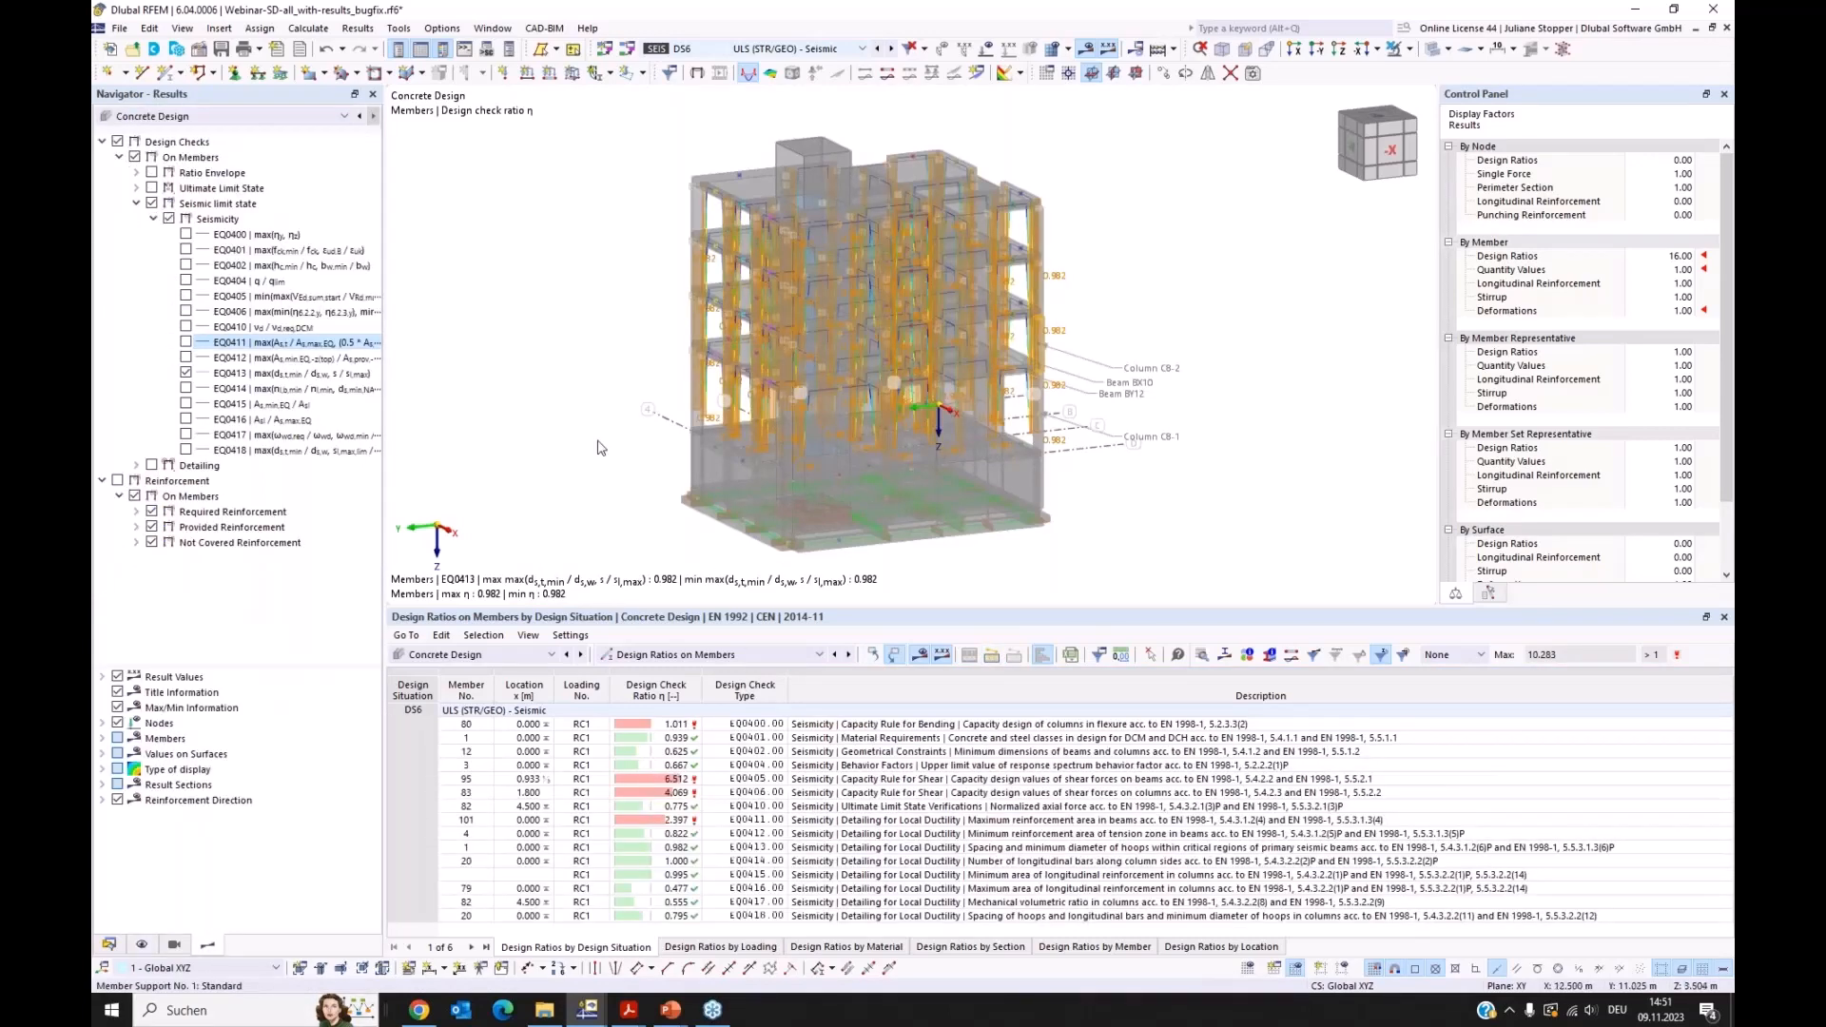
left_click(195, 235)
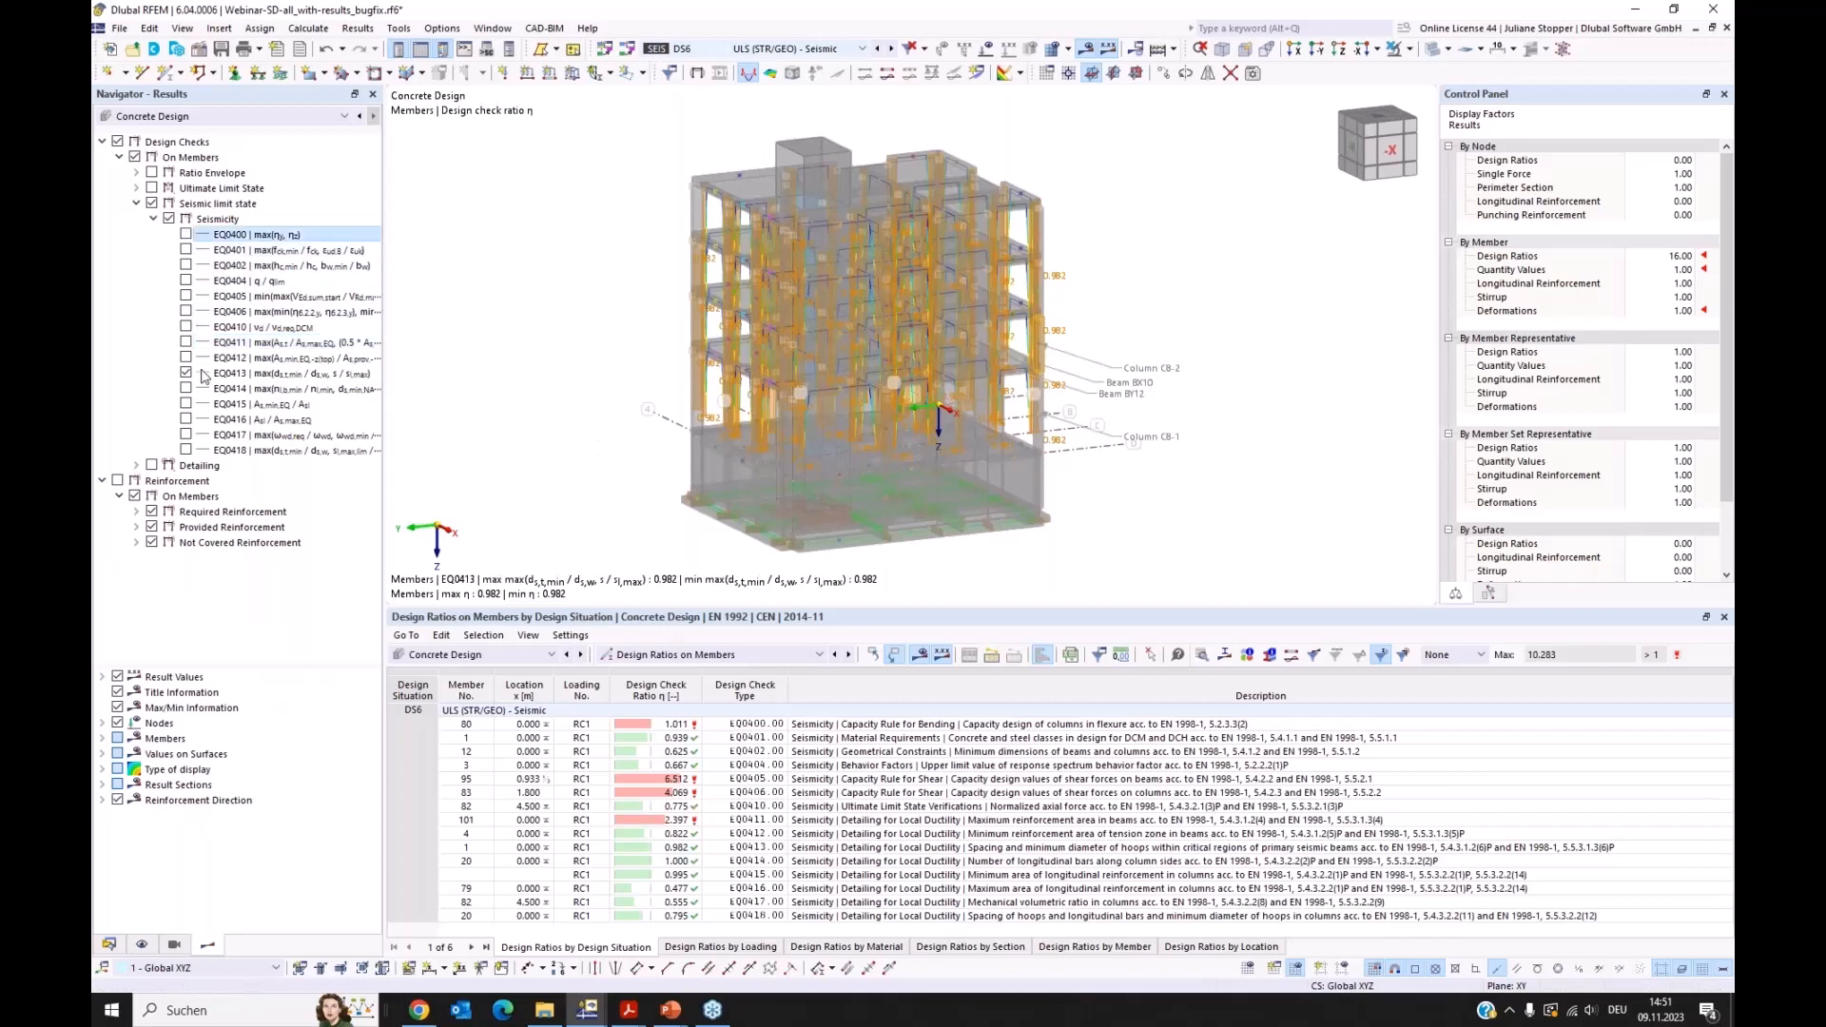
left_click(203, 374)
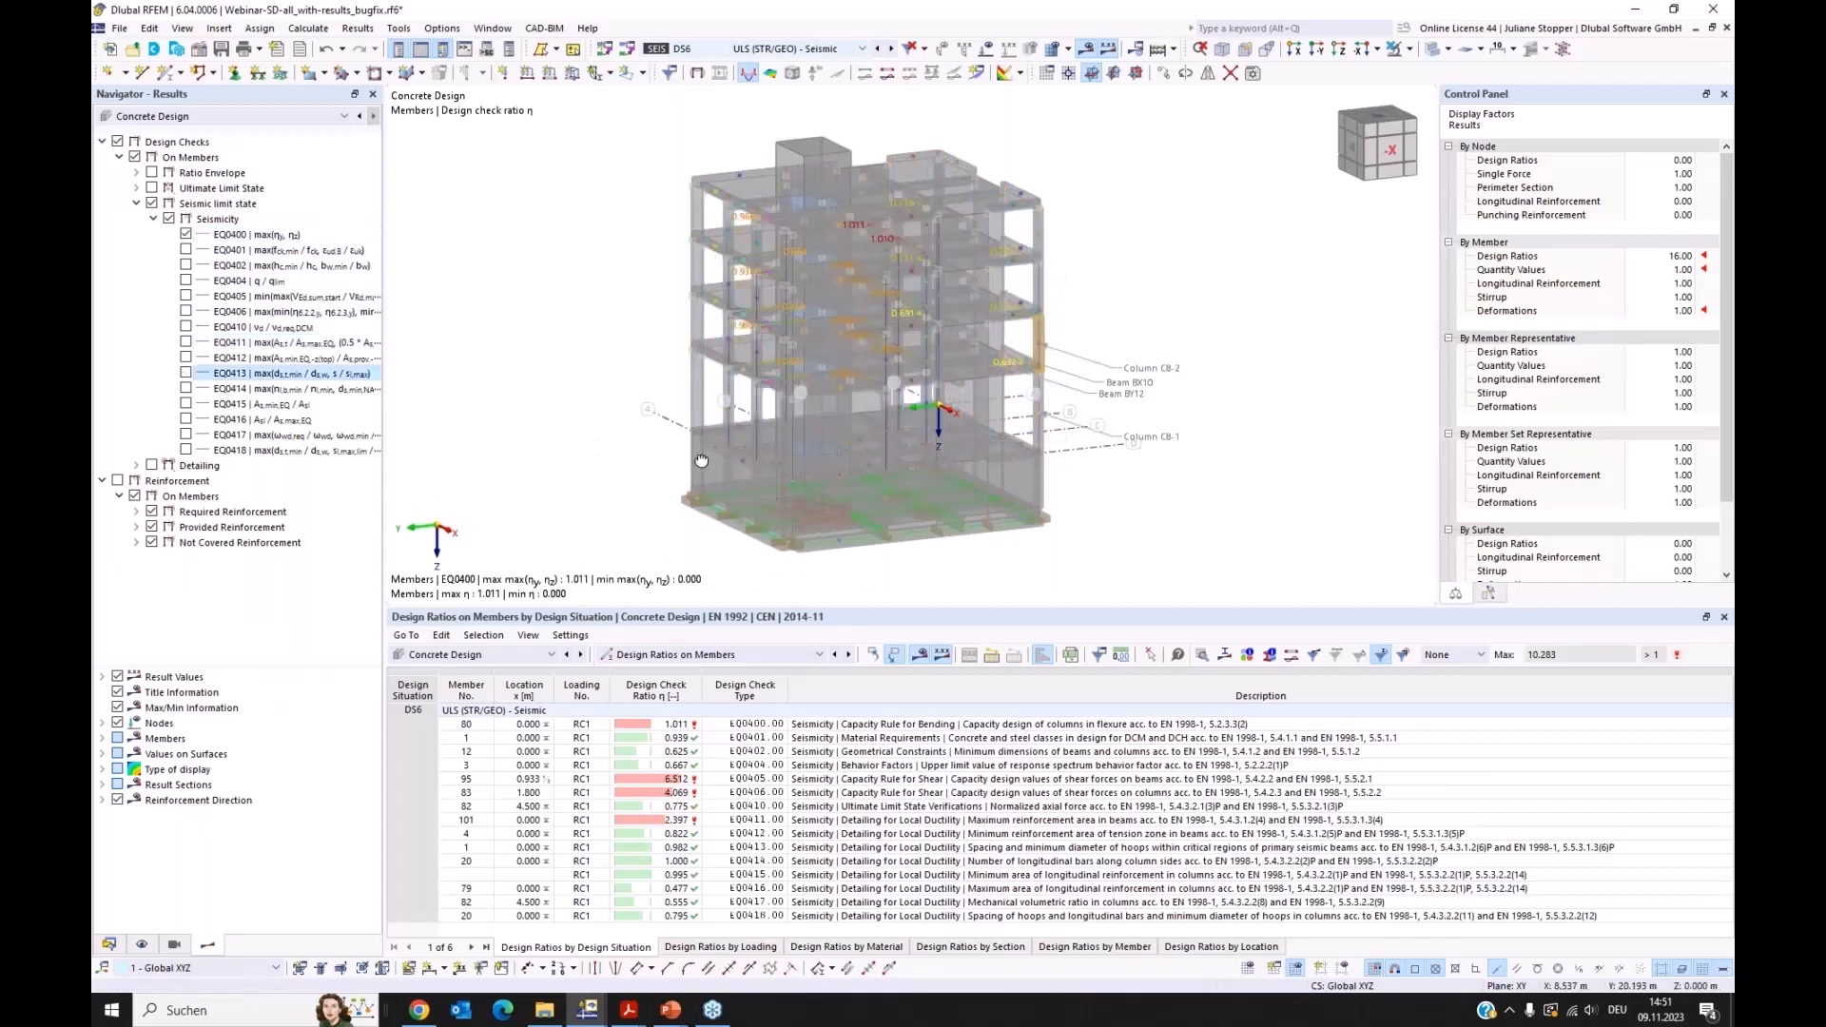
middle_click_drag(702, 461, 763, 443, "ctrl")
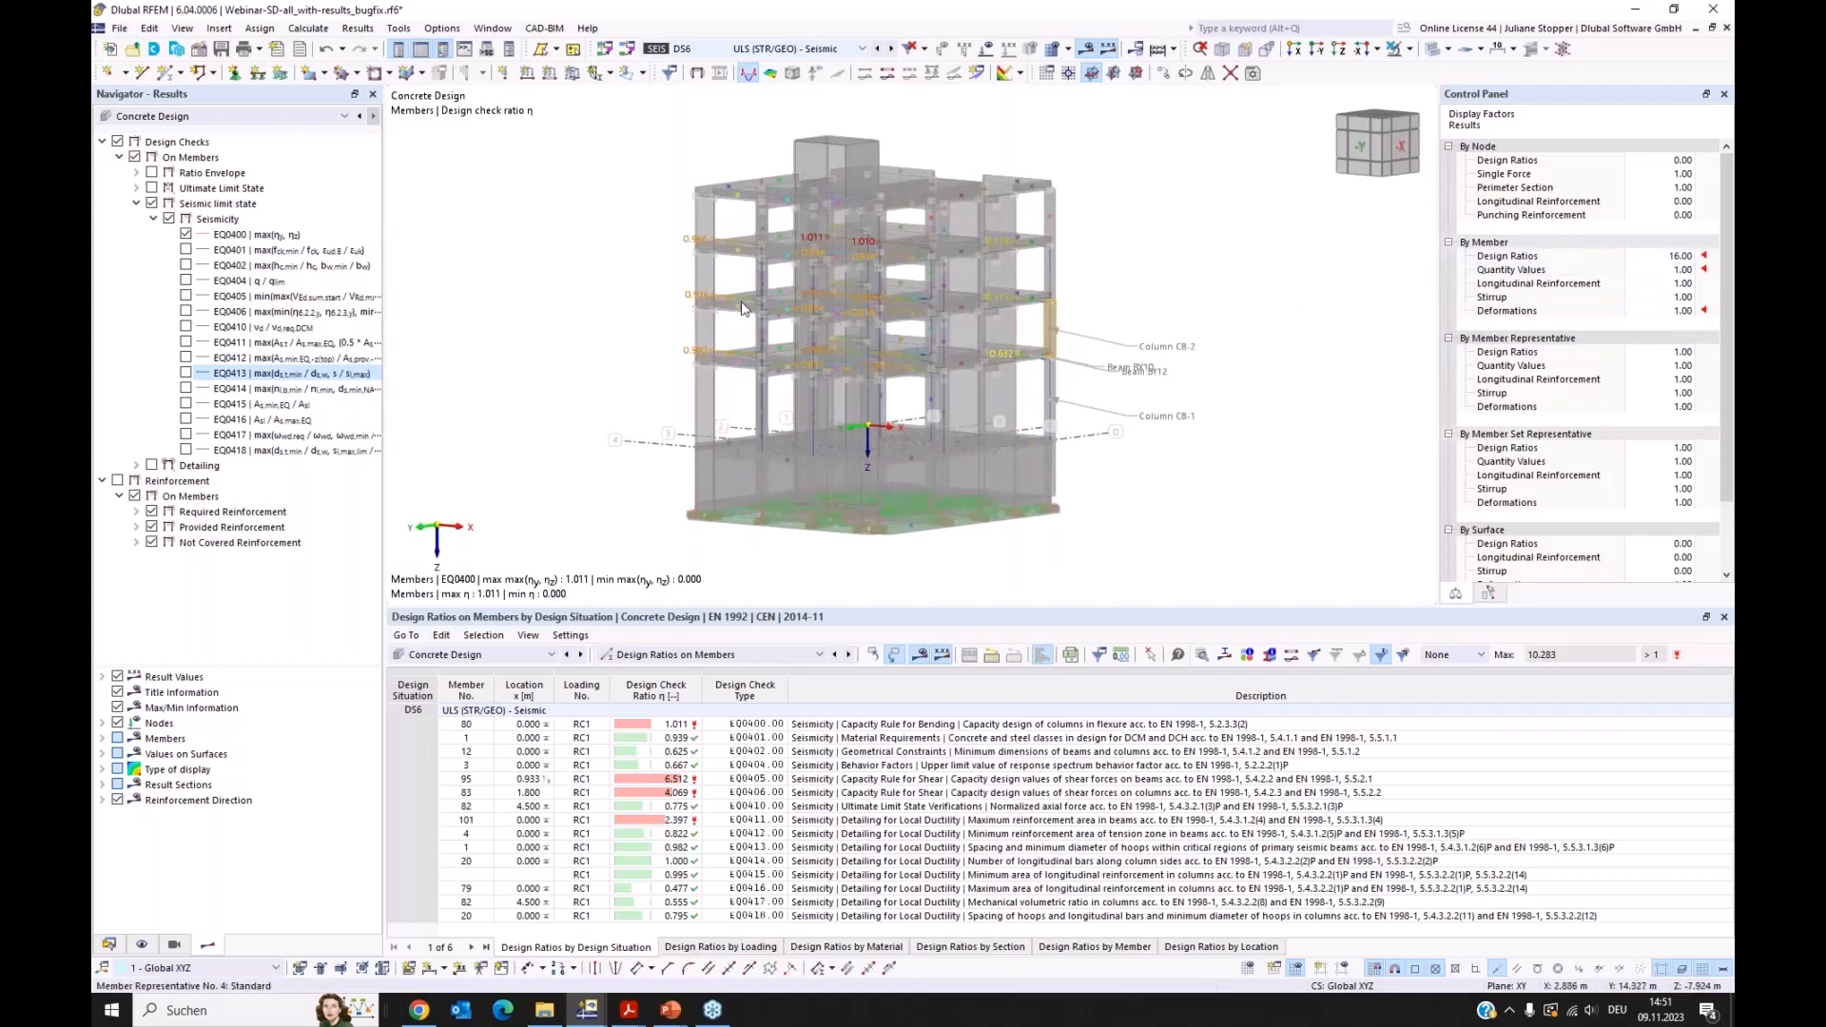
scroll(745, 309, "up", 1)
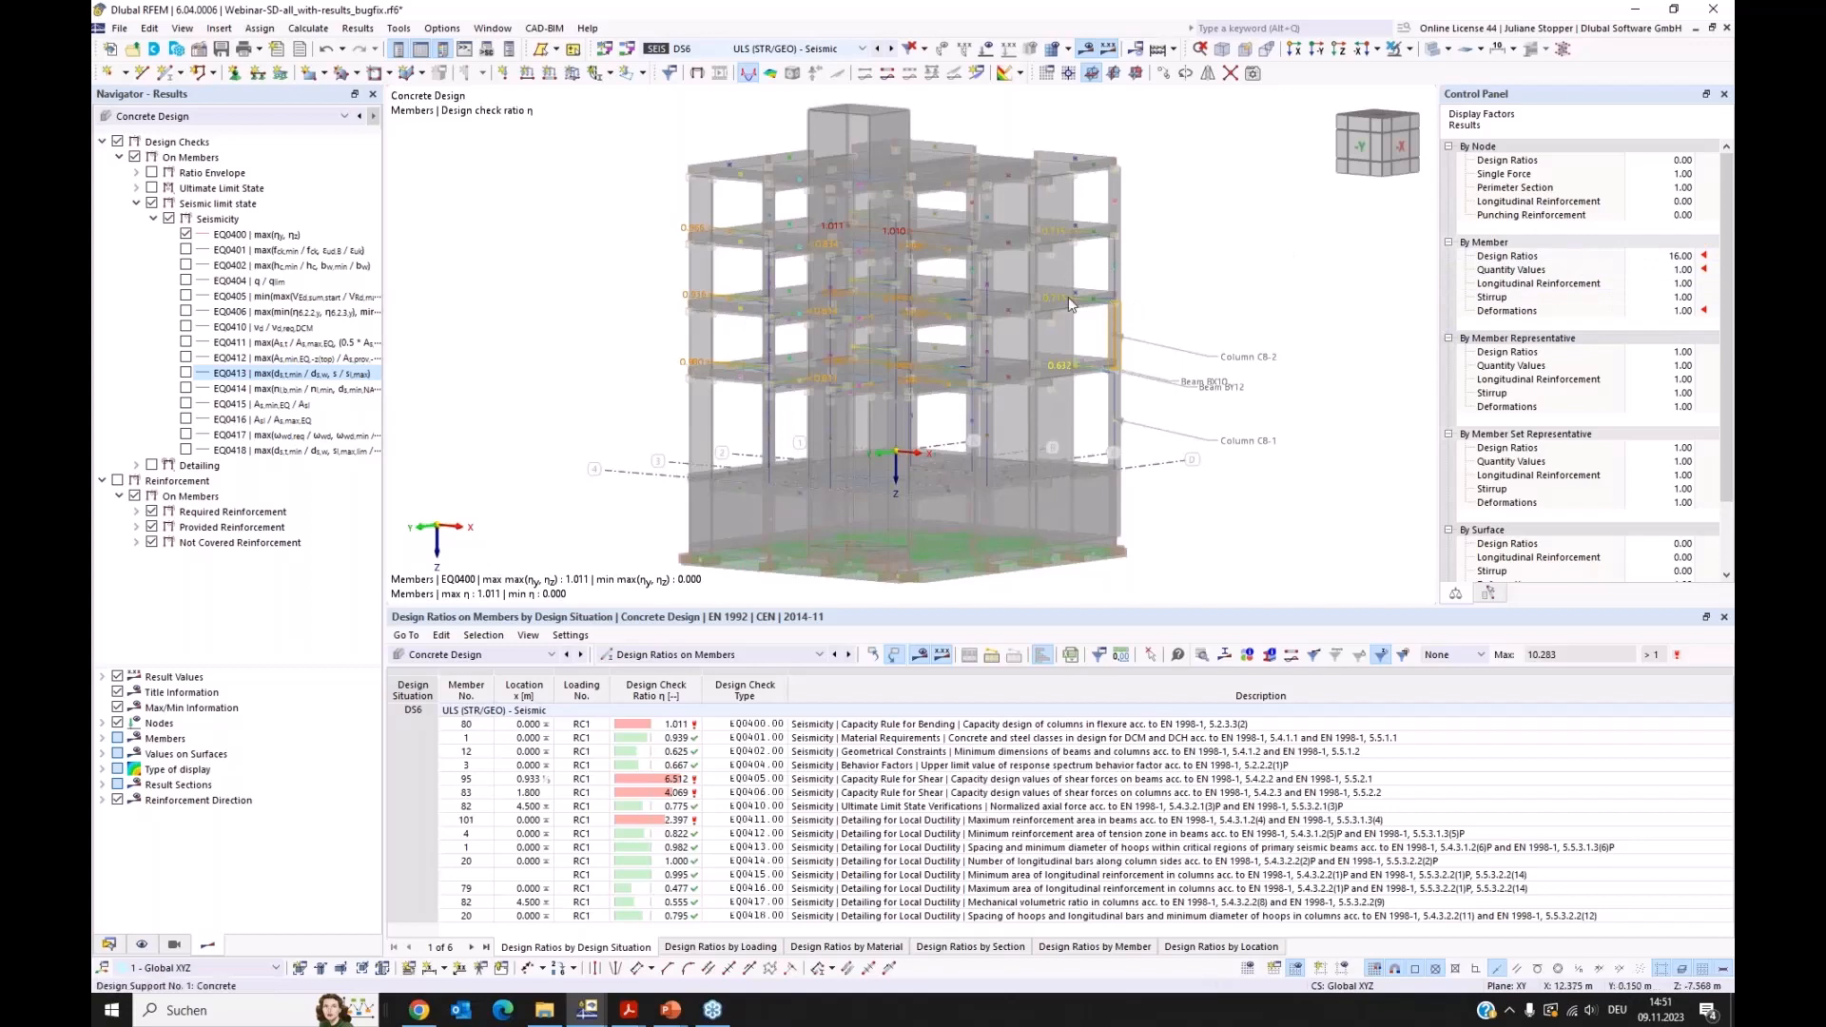
Step: Set the members' design ratio display factor to 4.00 and show the building as a wireframe model
left_click(1684, 258)
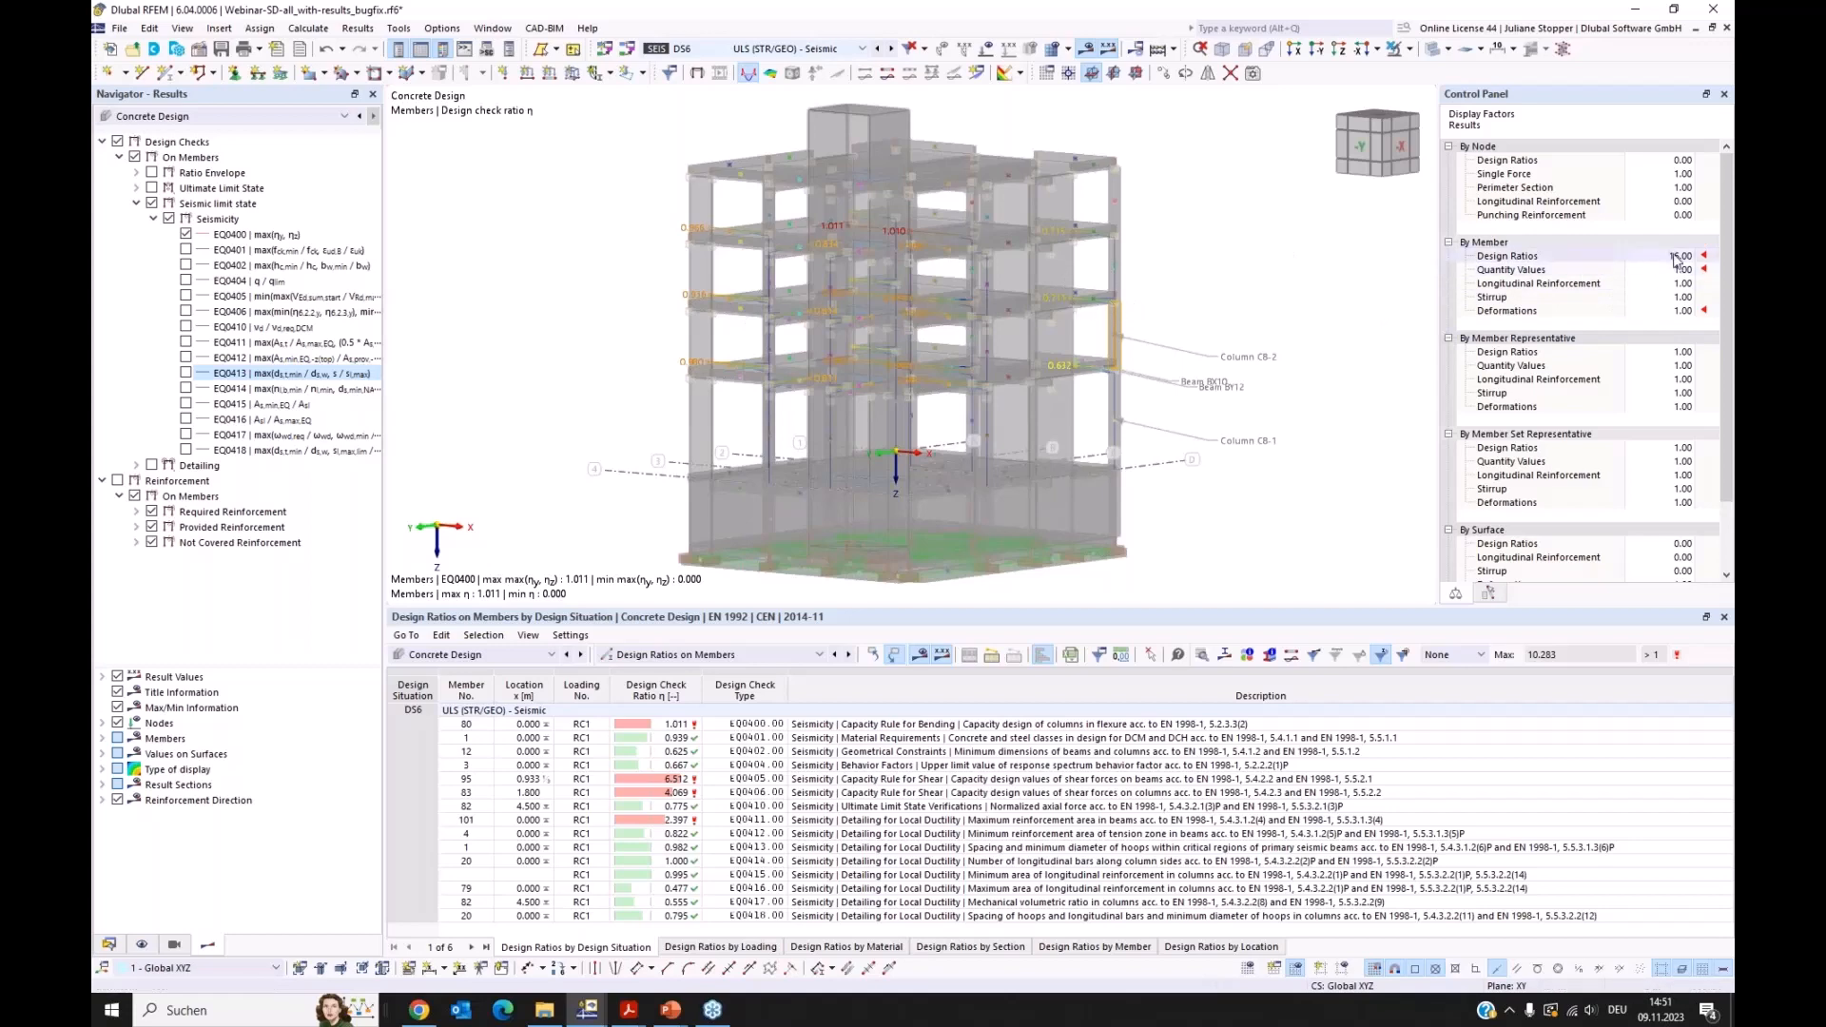
left_click(1688, 260)
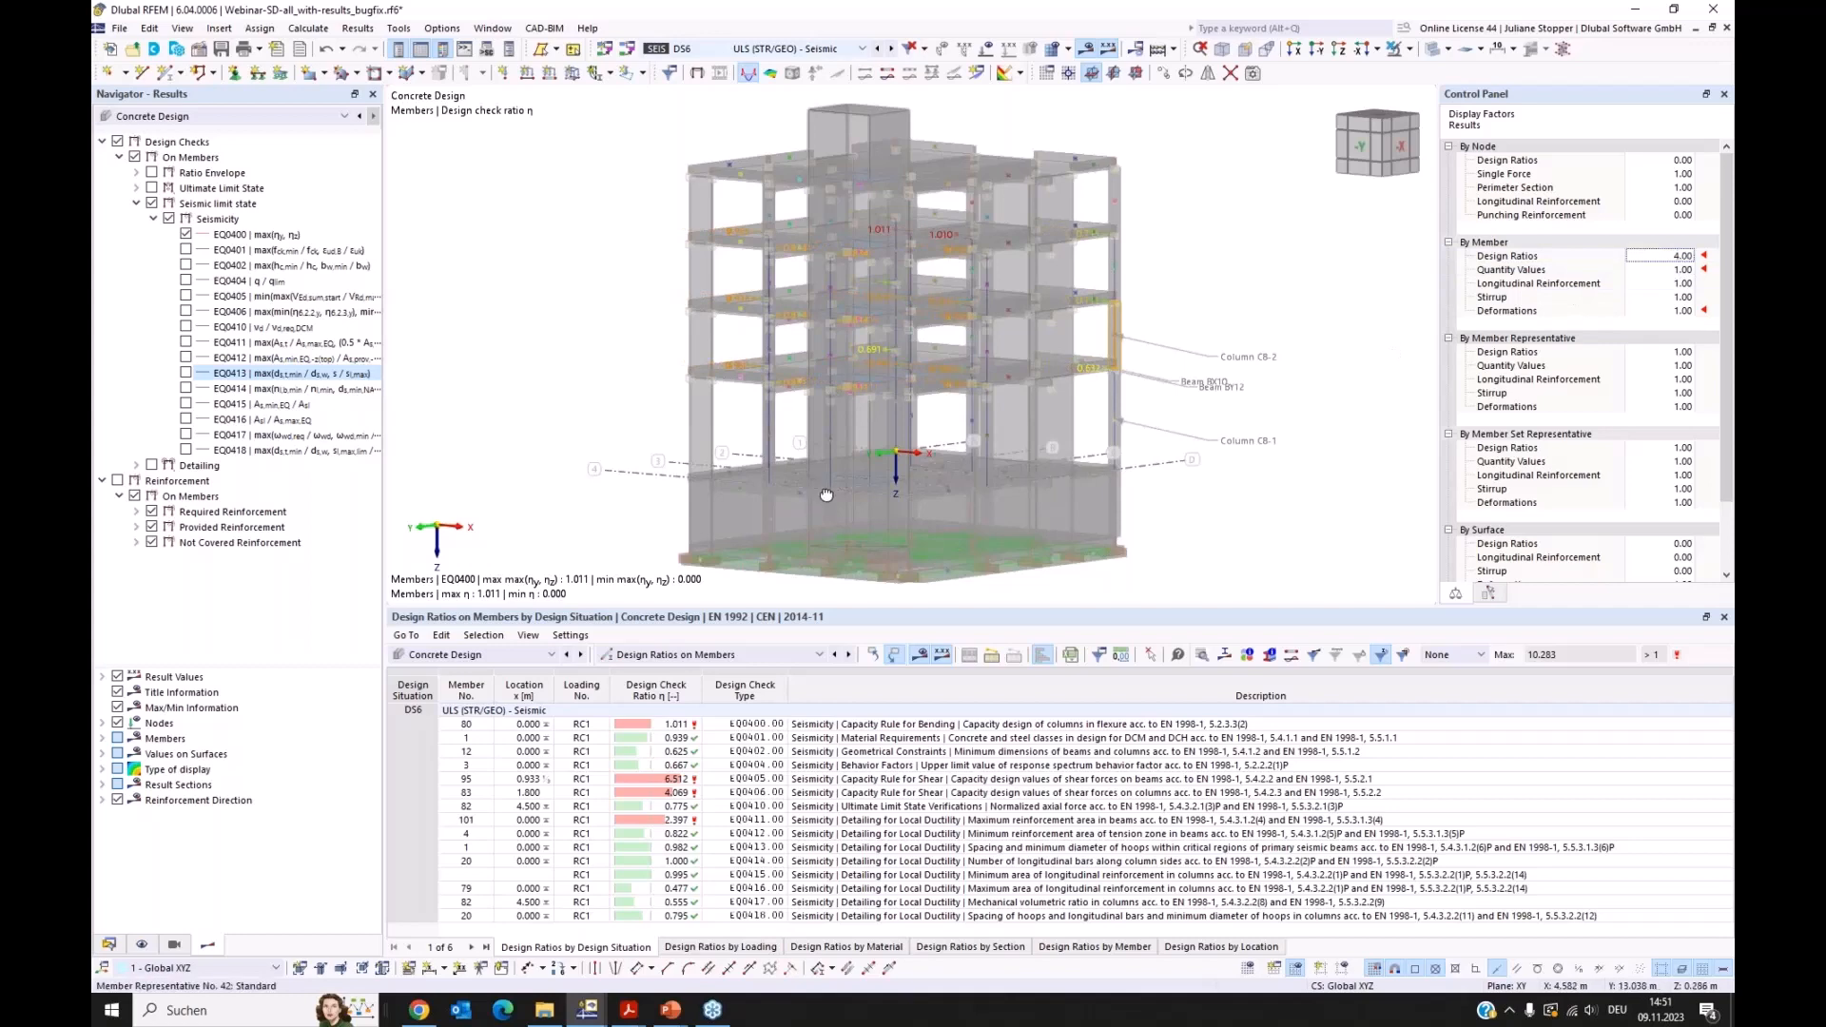
middle_click_drag(827, 494, 833, 478, "ctrl")
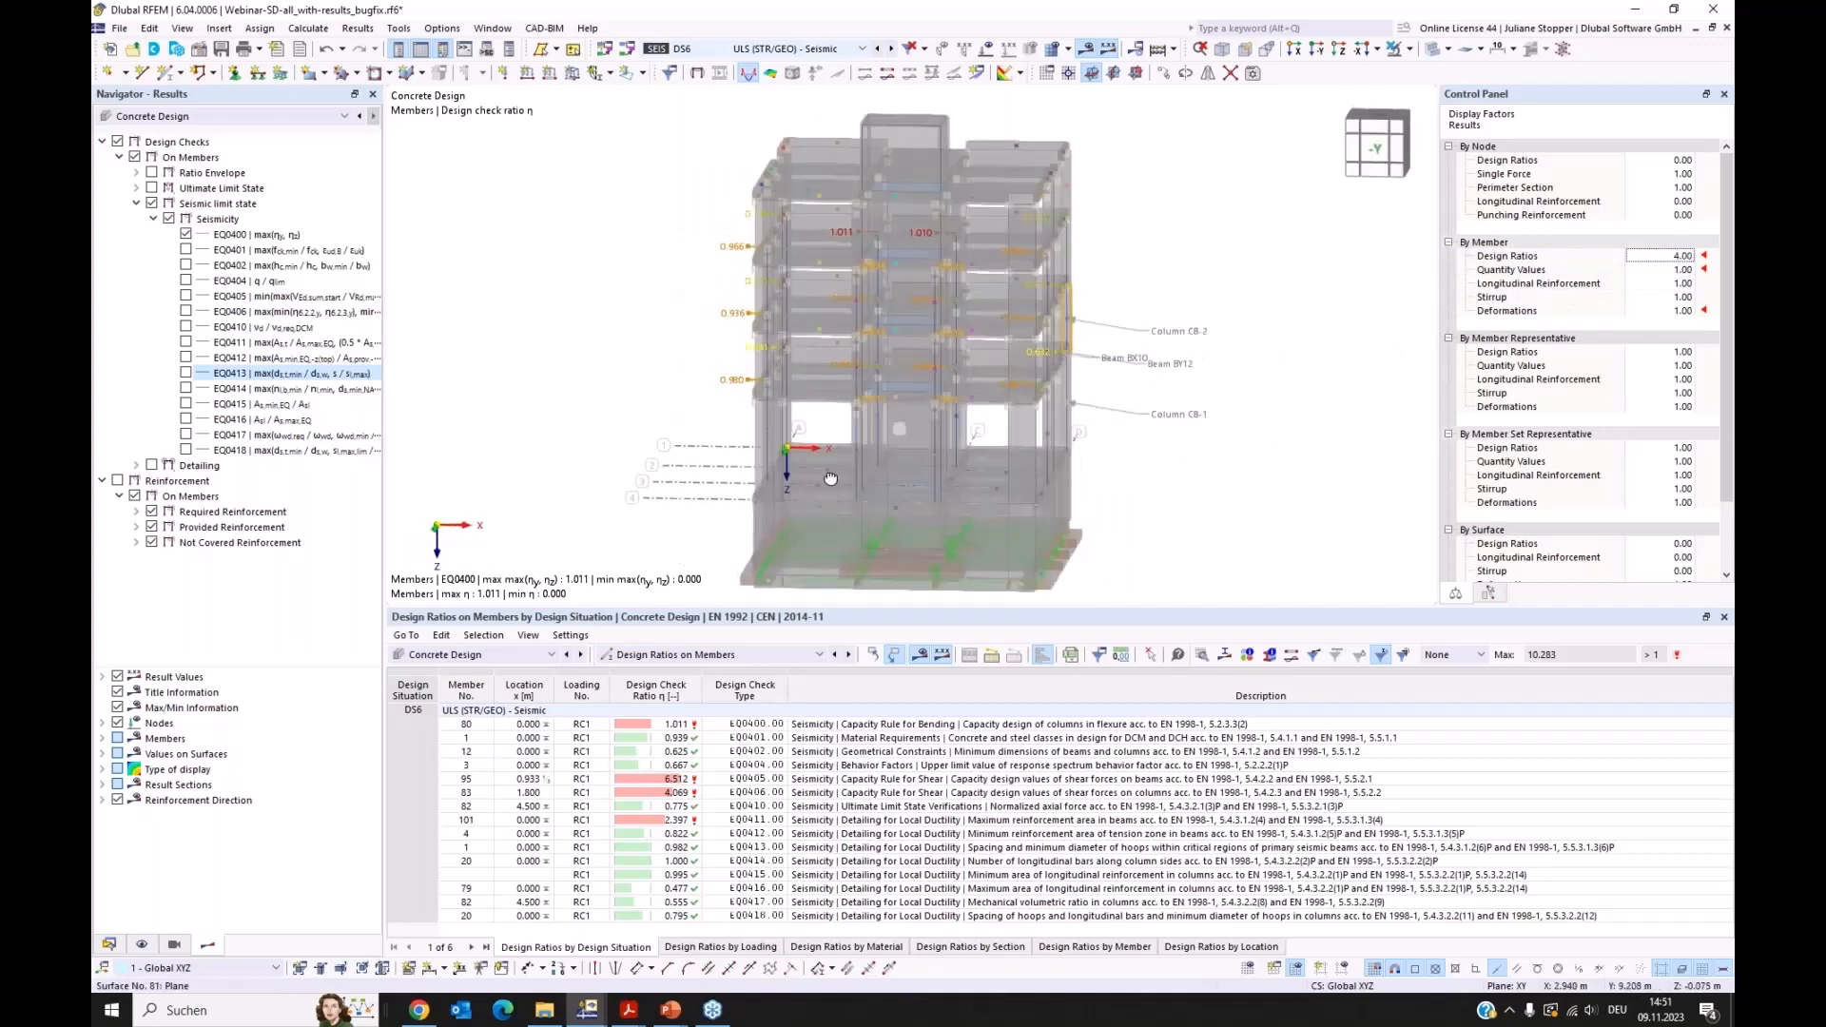
left_click(1433, 51)
mouse_move(1182, 468)
middle_mouse_down("ctrl")
mouse_move(1138, 480)
mouse_move(1157, 463)
middle_mouse_up("ctrl")
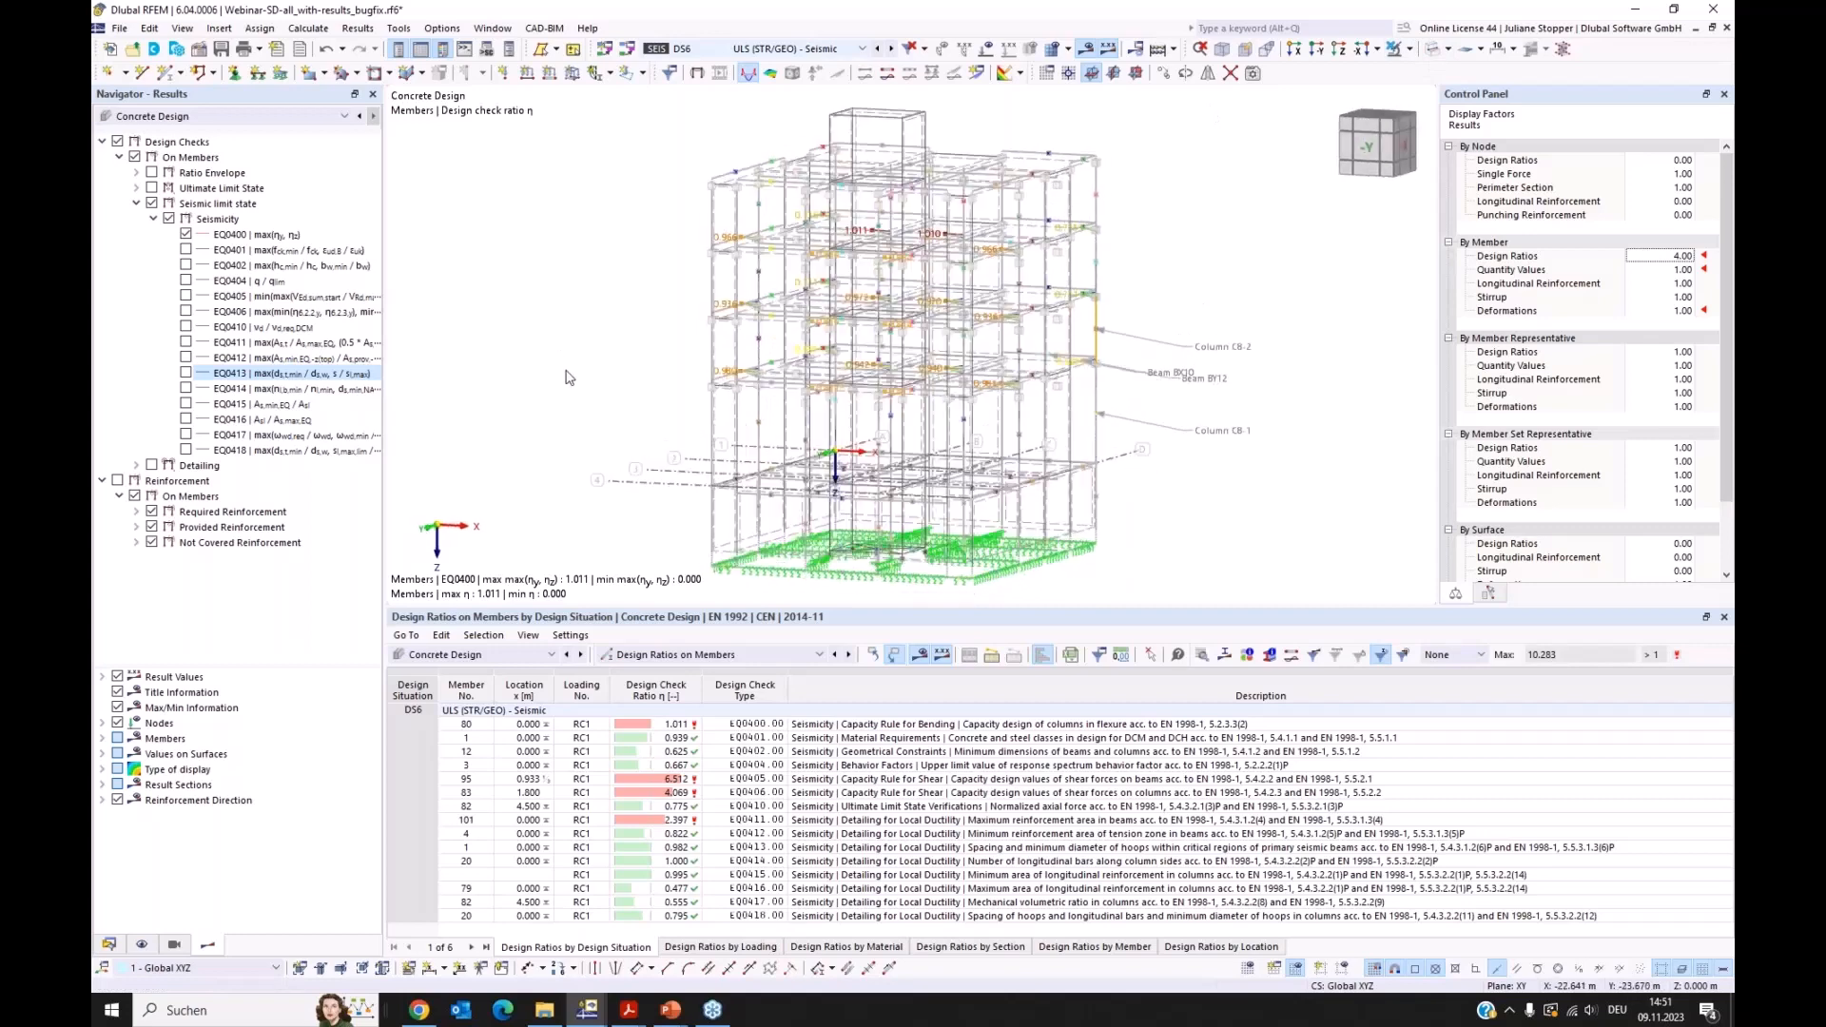
Step: Replace EQ0400 with the EQ0401 material requirement ratios and the EQ0402 minimum dimension ratios in turn, examining each across the building
left_click(185, 234)
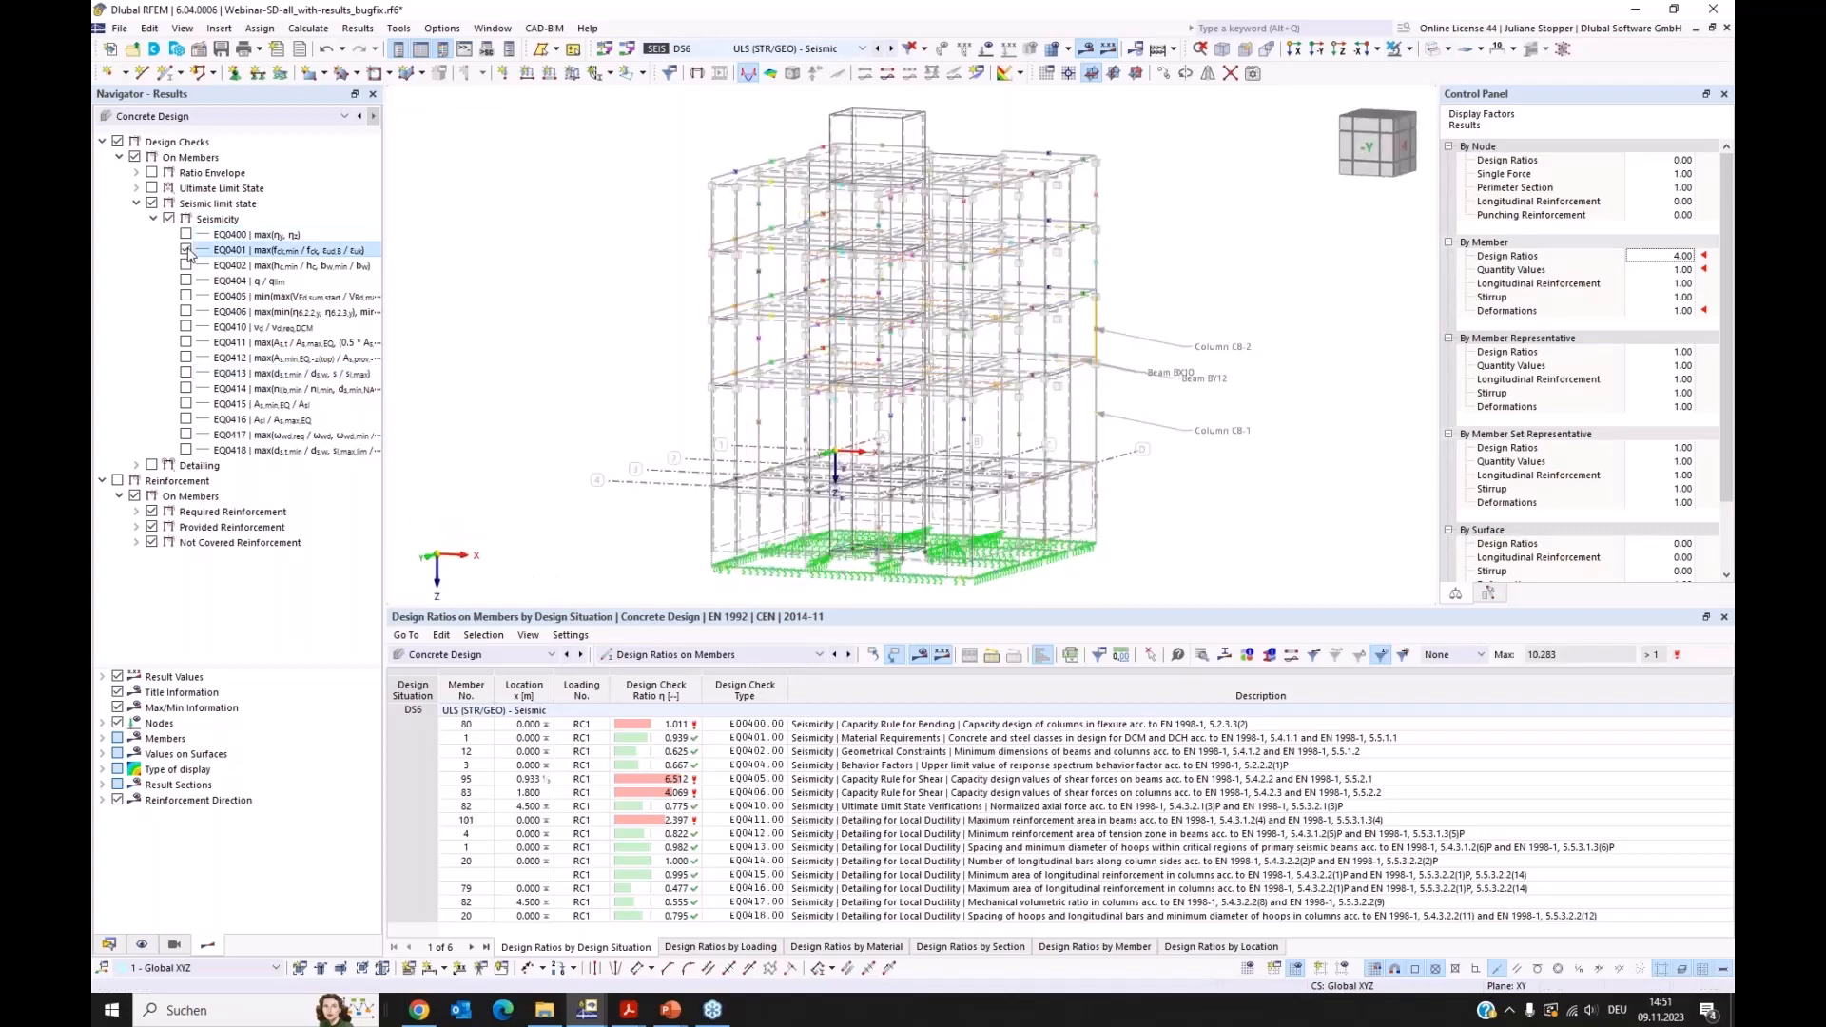
left_click(186, 249)
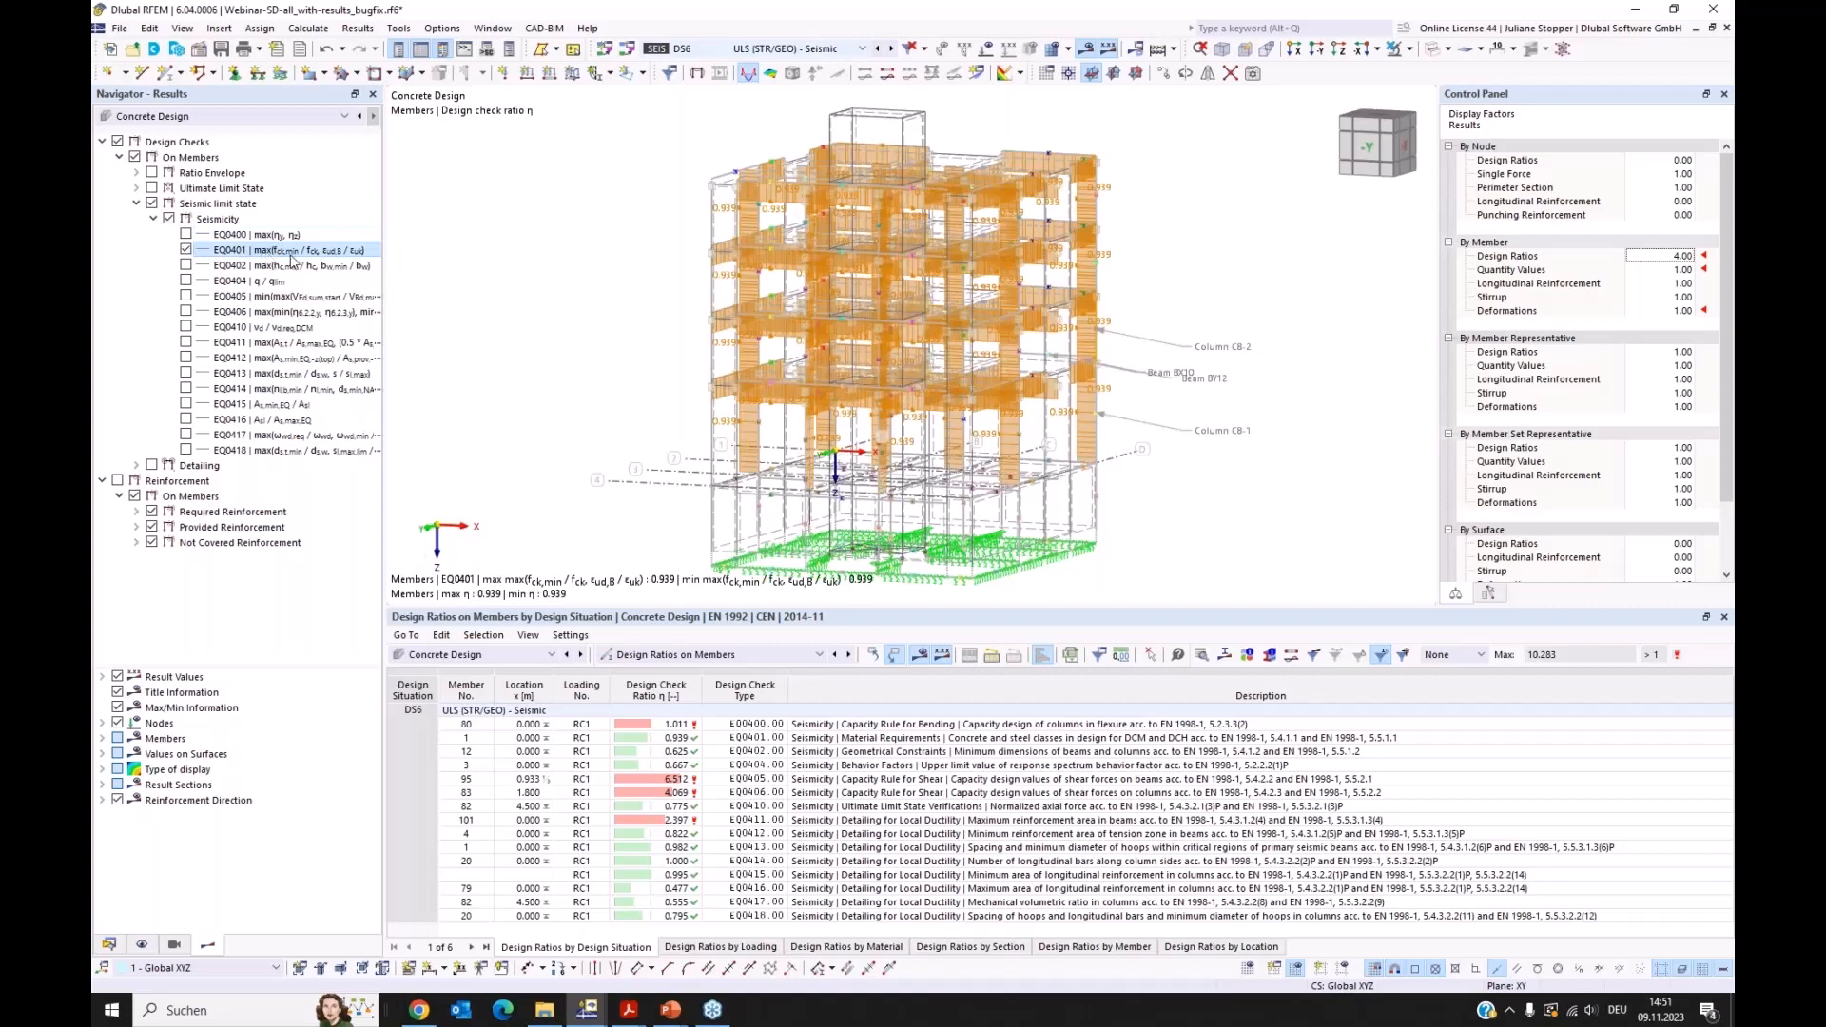
middle_click_drag(1066, 440, 928, 465, "ctrl")
left_click(186, 265)
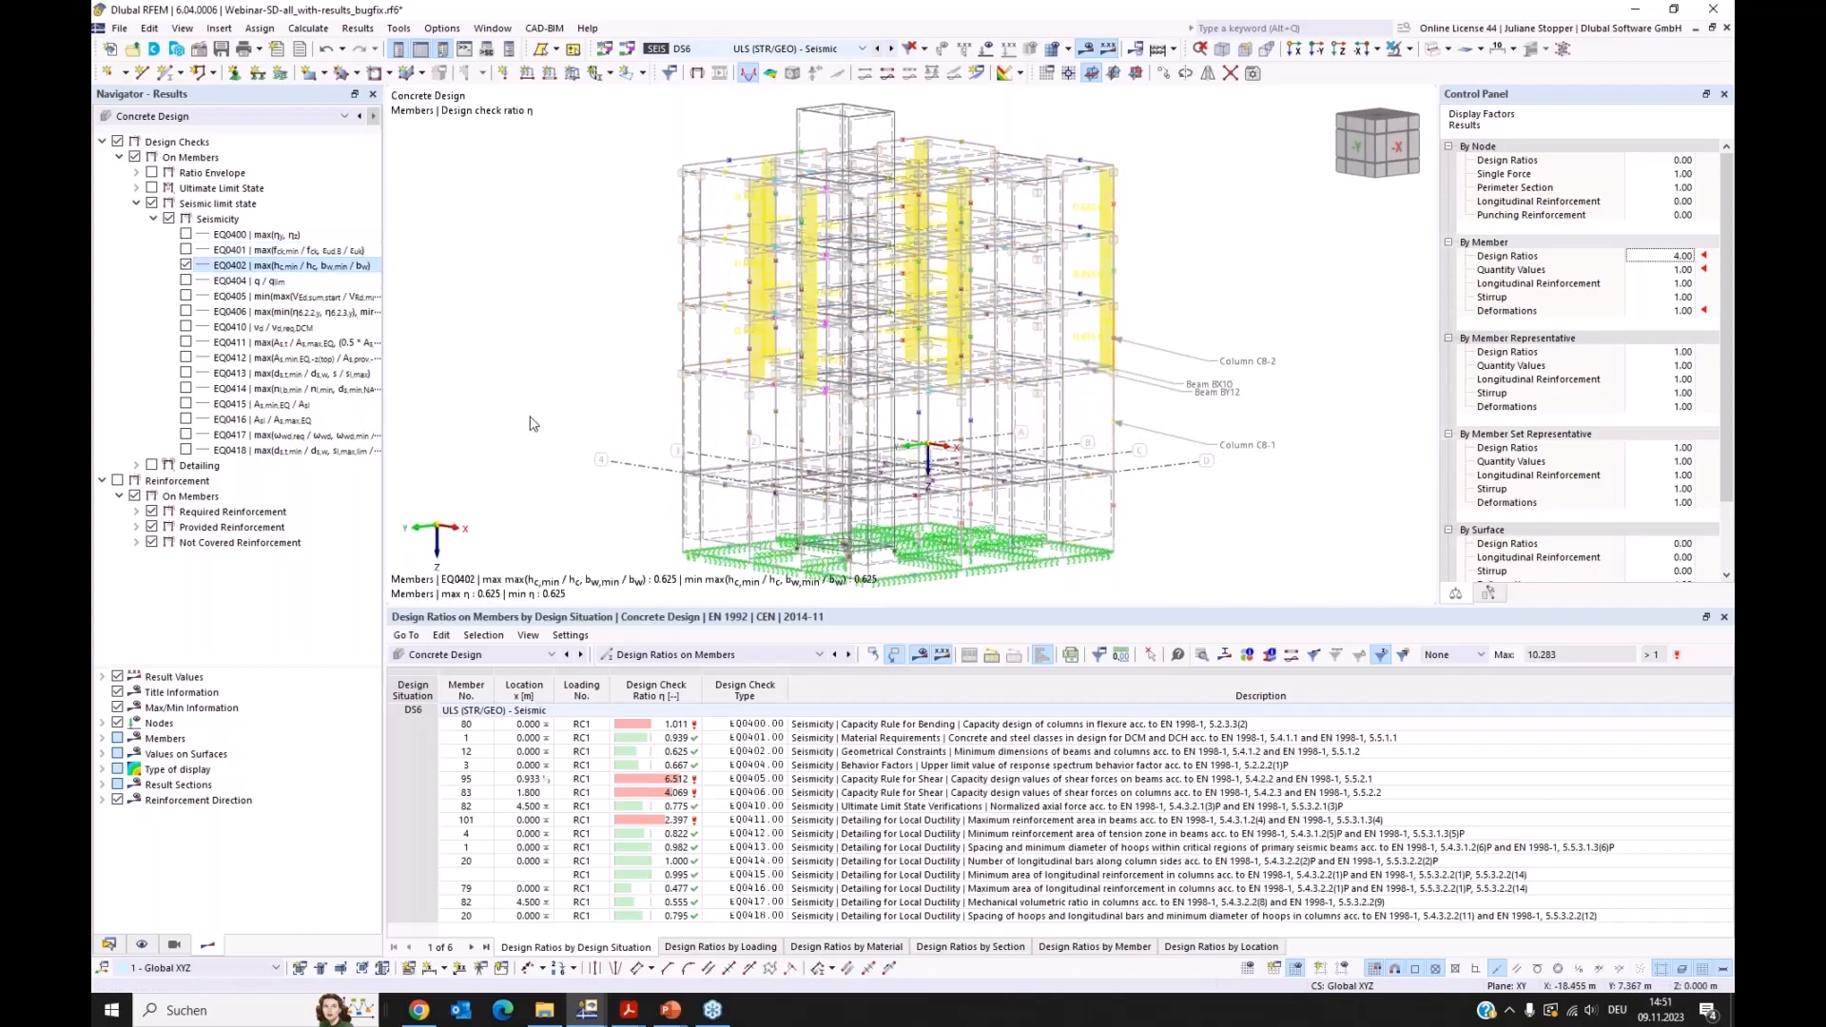
mouse_move(498, 452)
middle_mouse_down("ctrl")
mouse_move(531, 441)
mouse_move(512, 442)
middle_mouse_up("ctrl")
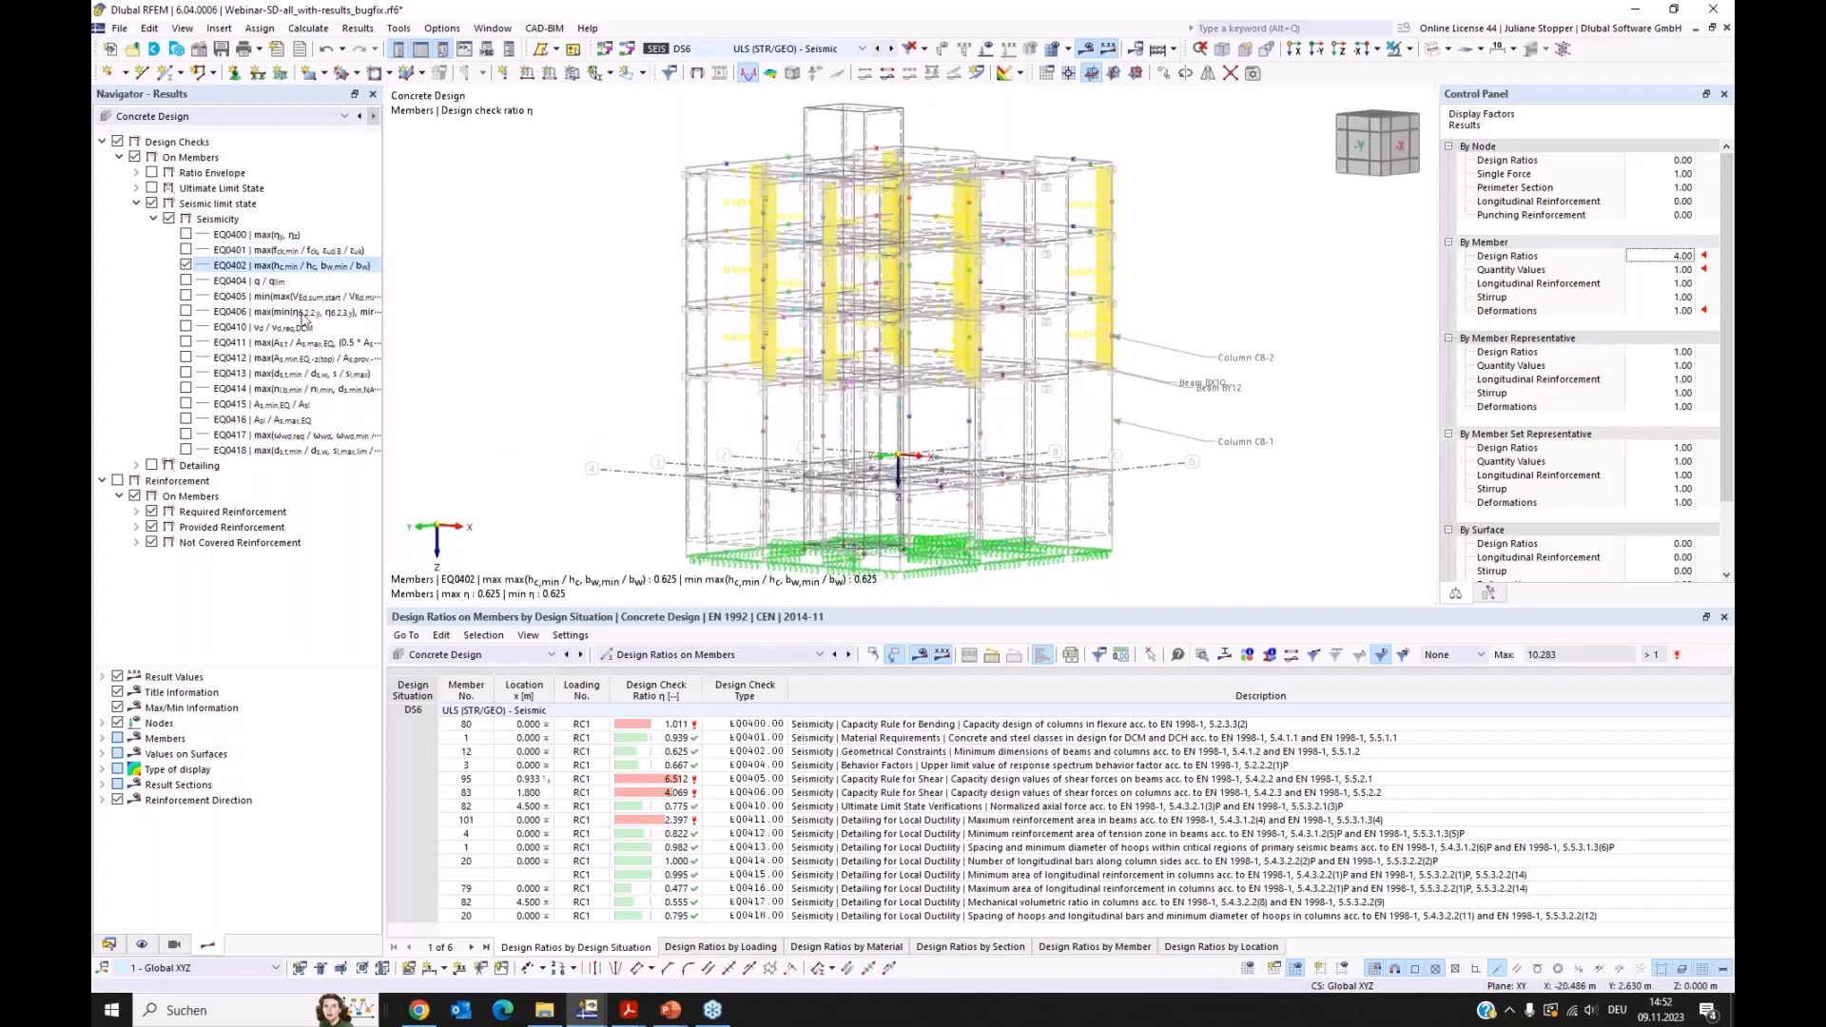
Step: Replace EQ0402 with the EQ0404 behavior factor check and the EQ0405 beam shear capacity check in turn, examining each
left_click(186, 266)
left_click(186, 281)
left_click(186, 281)
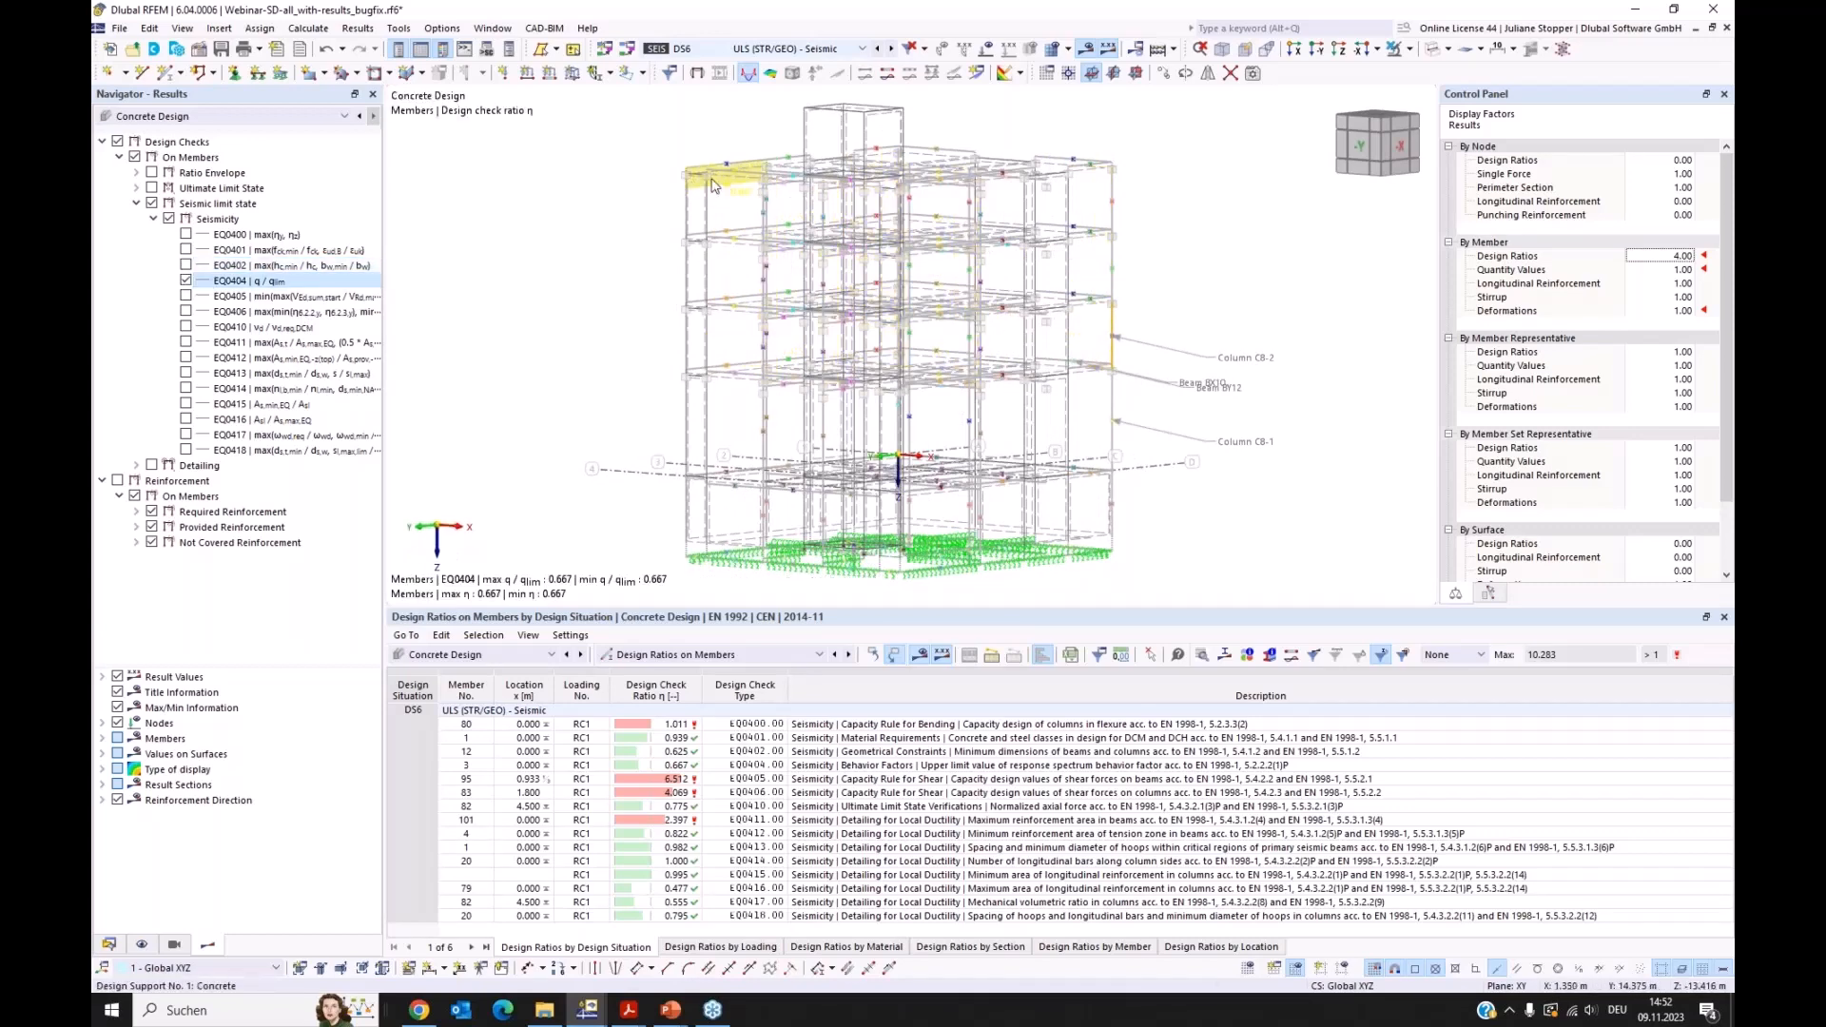
left_click(186, 281)
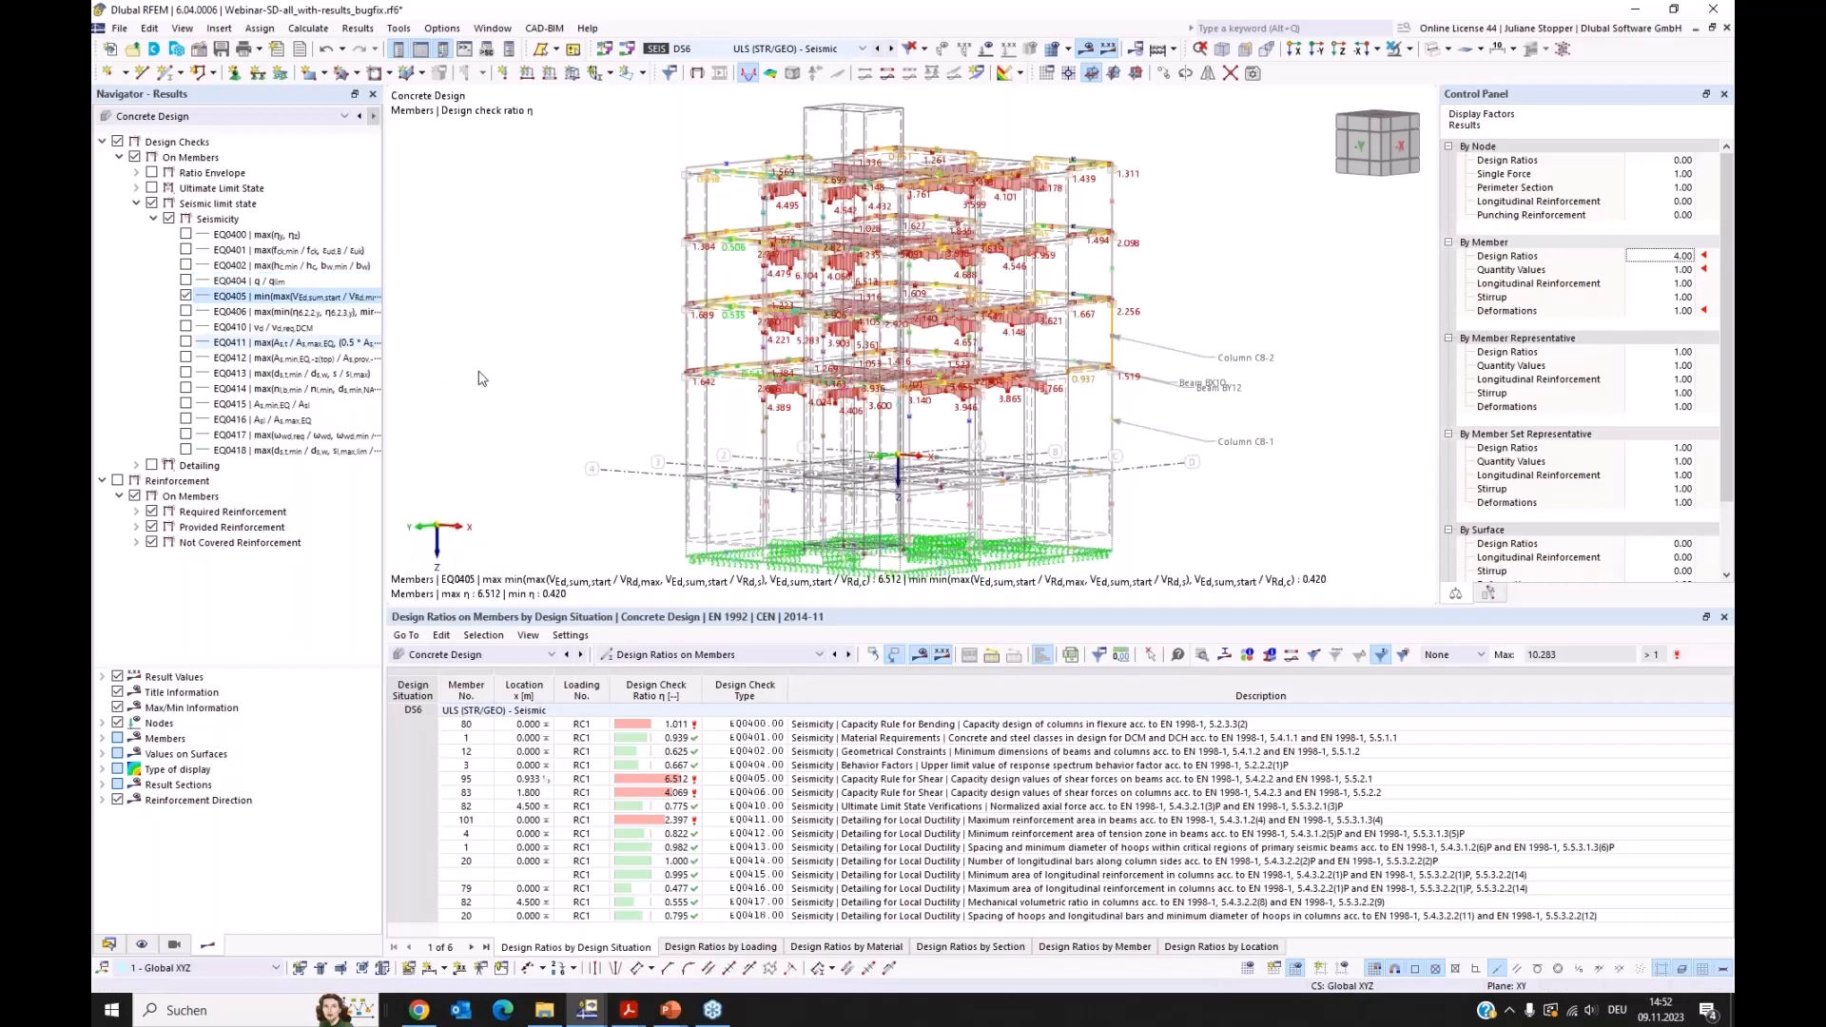
Step: Display the EQ0410 normalized axial force ratios in place of EQ0405 and examine the columns
left_click(187, 297)
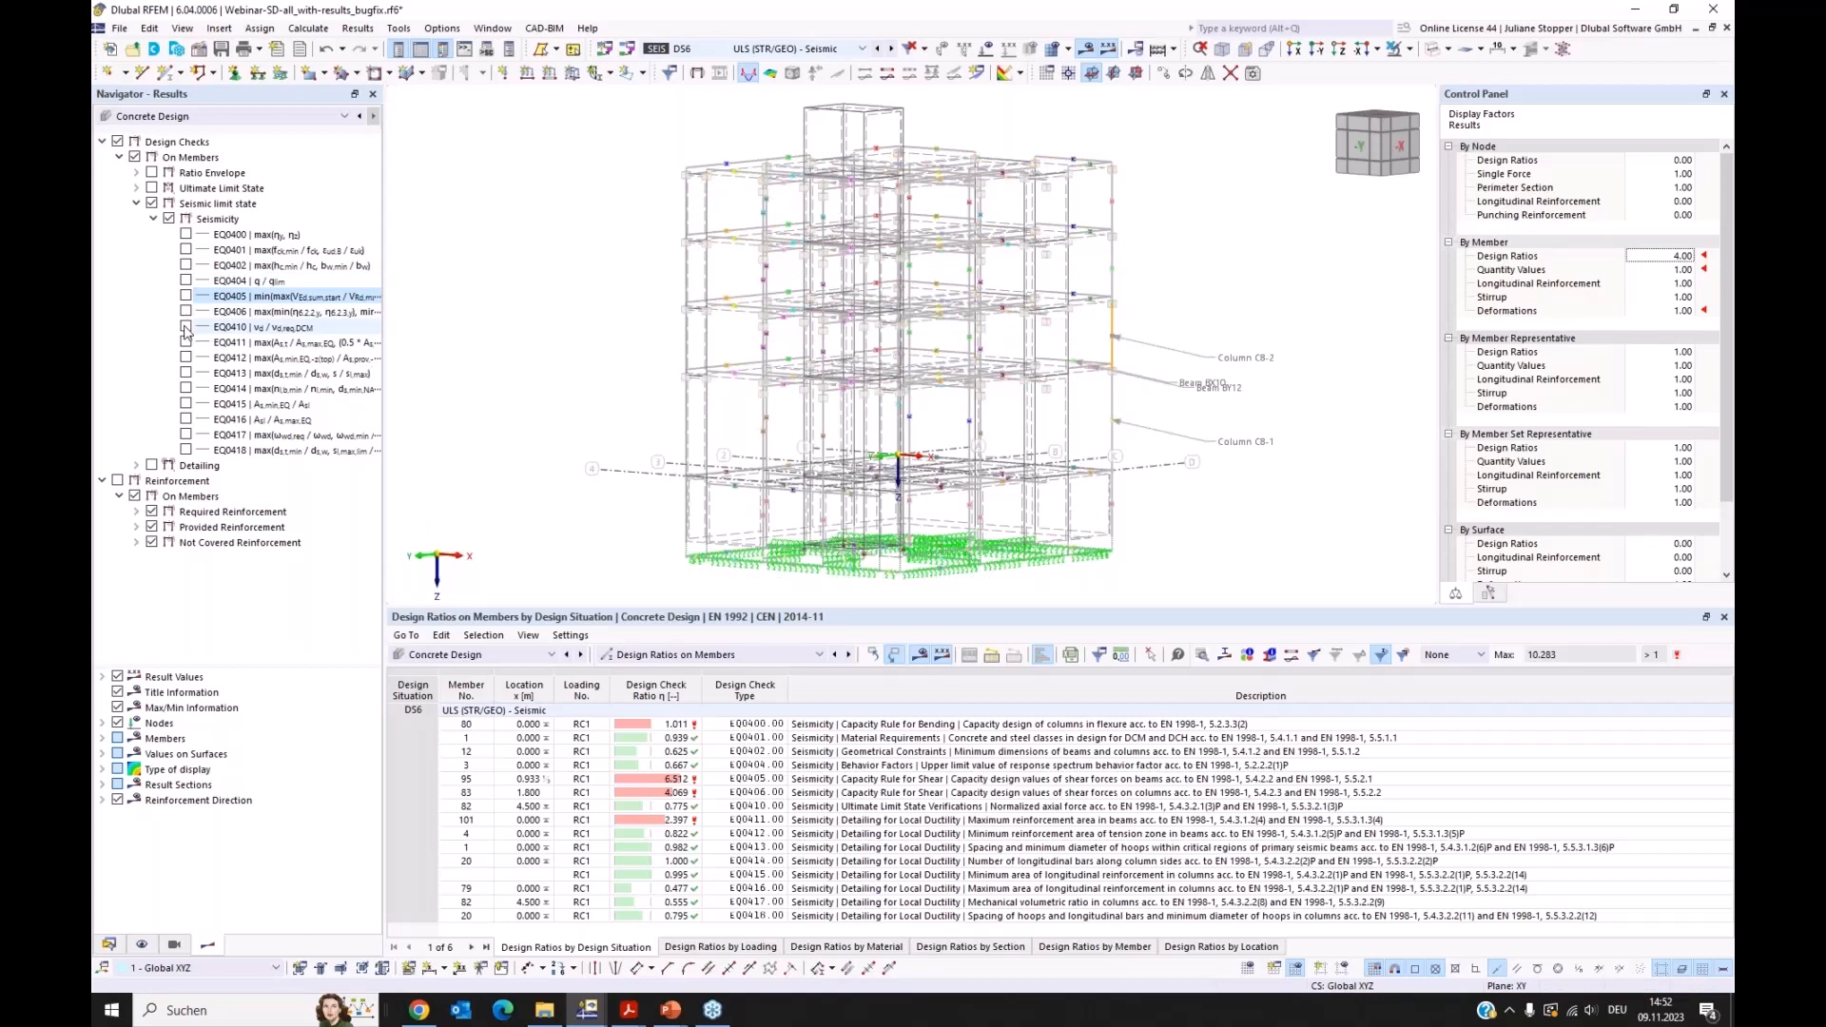
left_click(186, 327)
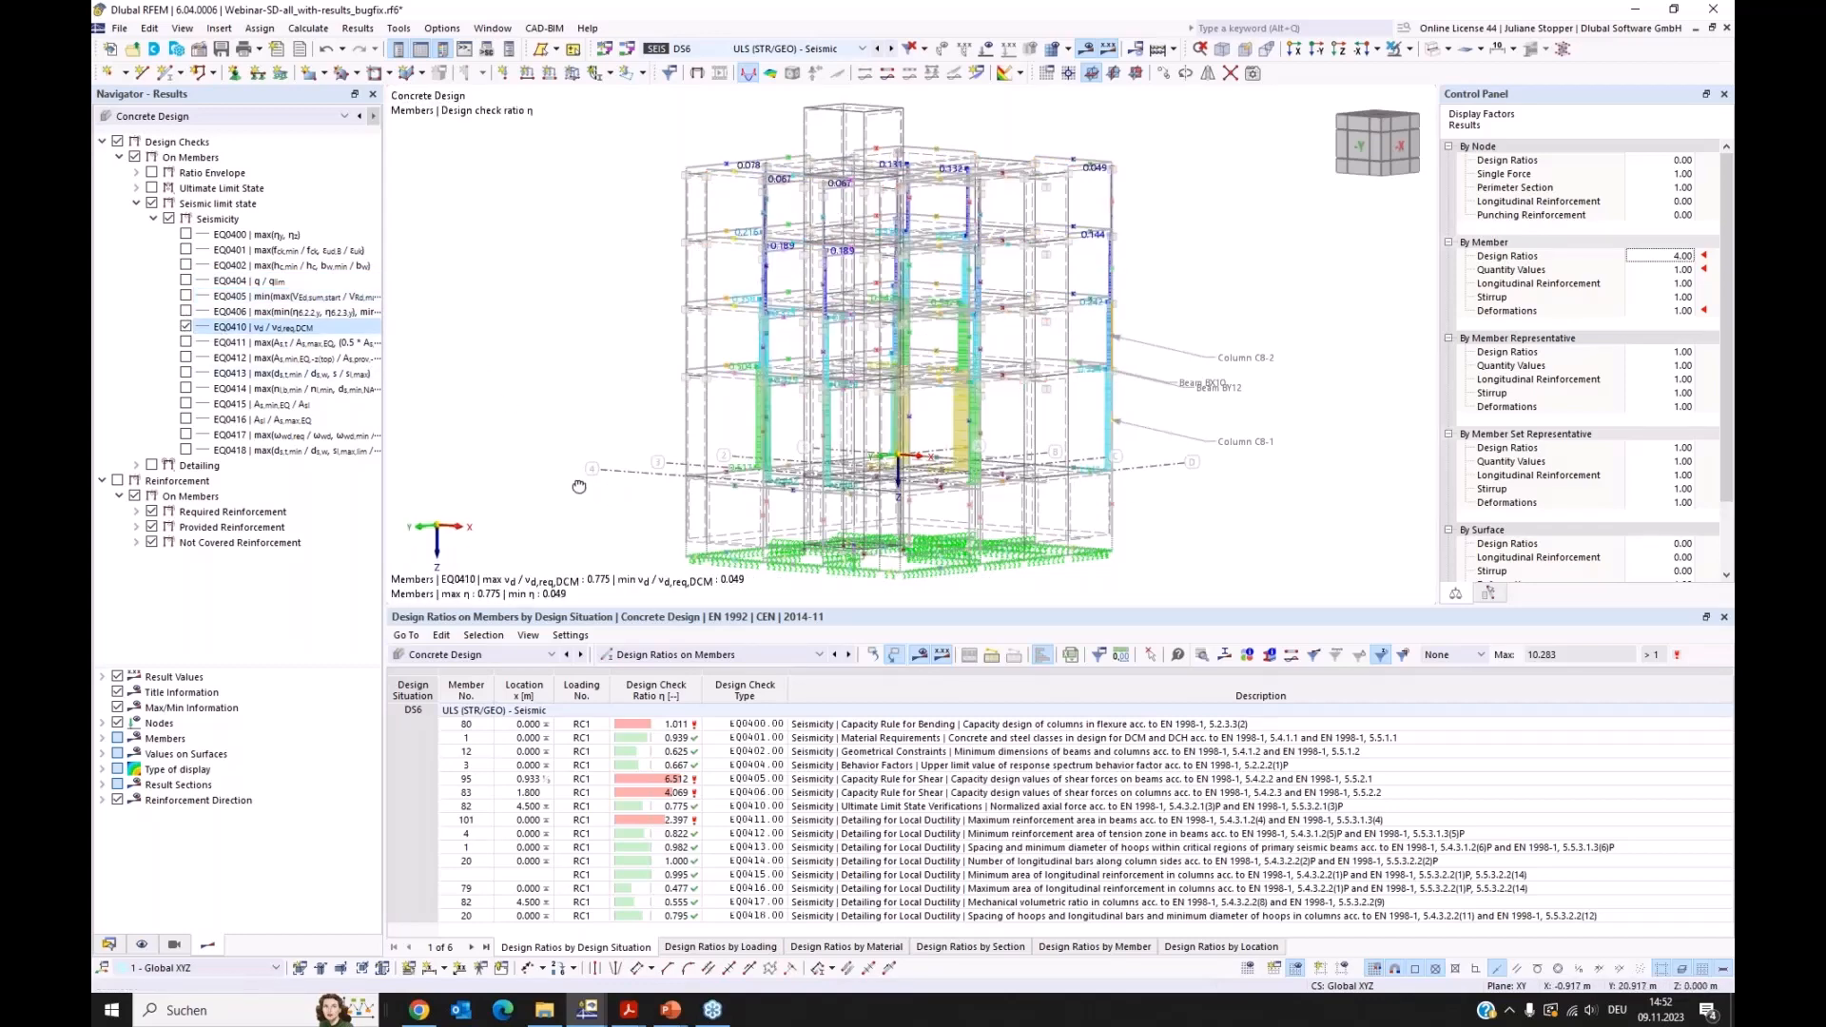
mouse_move(579, 486)
middle_mouse_down("ctrl")
mouse_move(619, 481)
mouse_move(599, 479)
middle_mouse_up("ctrl")
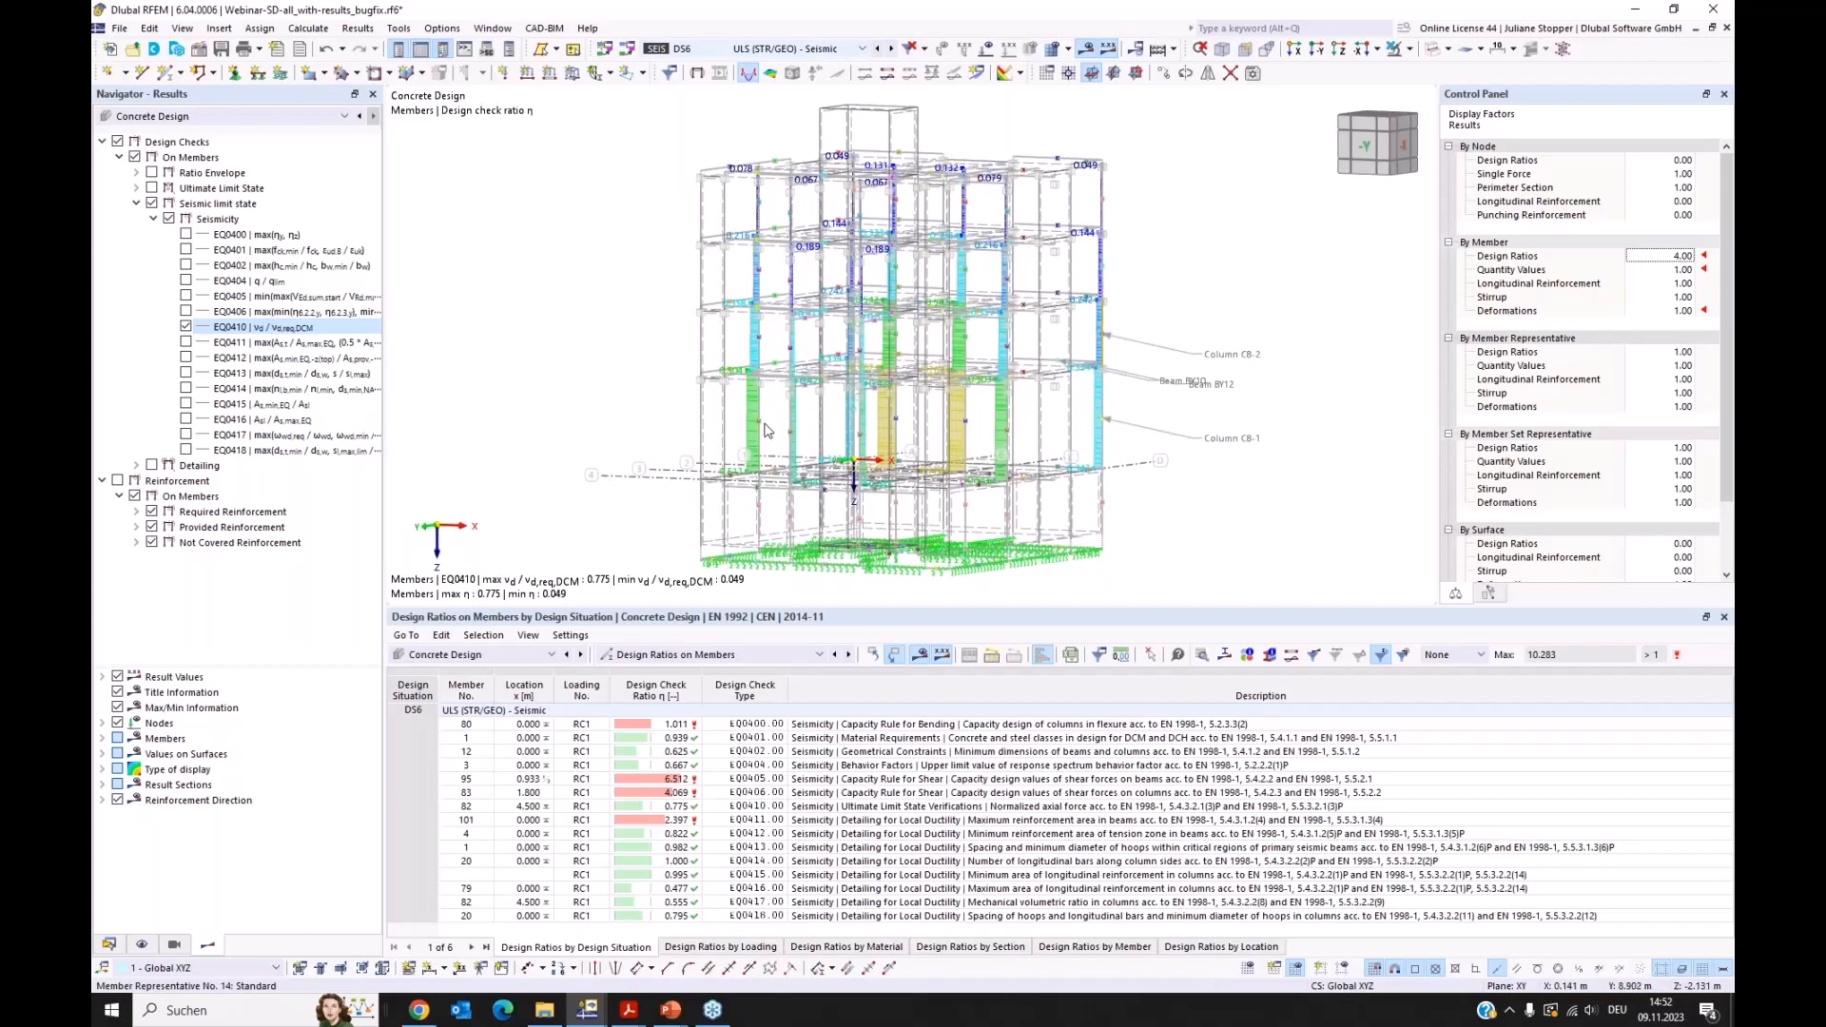
Step: Replace EQ0410 with the EQ0411 maximum and EQ0412 minimum beam reinforcement area checks in turn, examining the beams
left_click(185, 327)
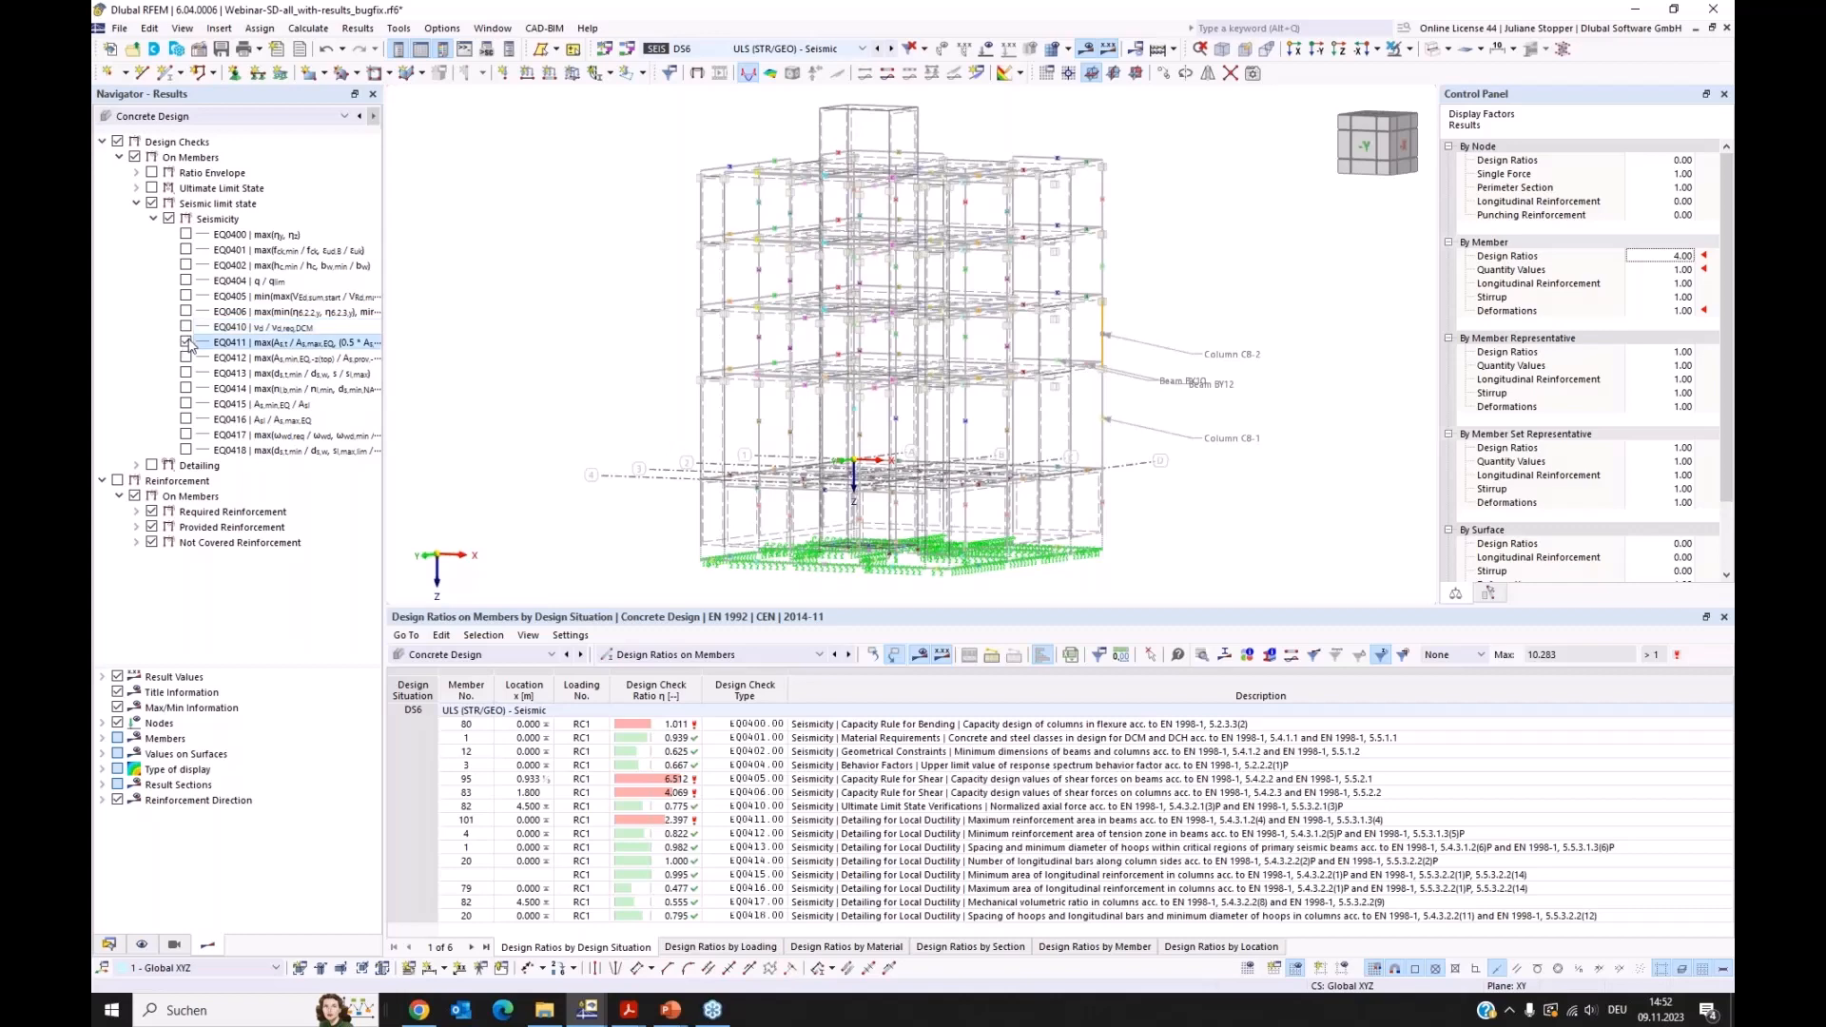
left_click(186, 342)
left_click(185, 358)
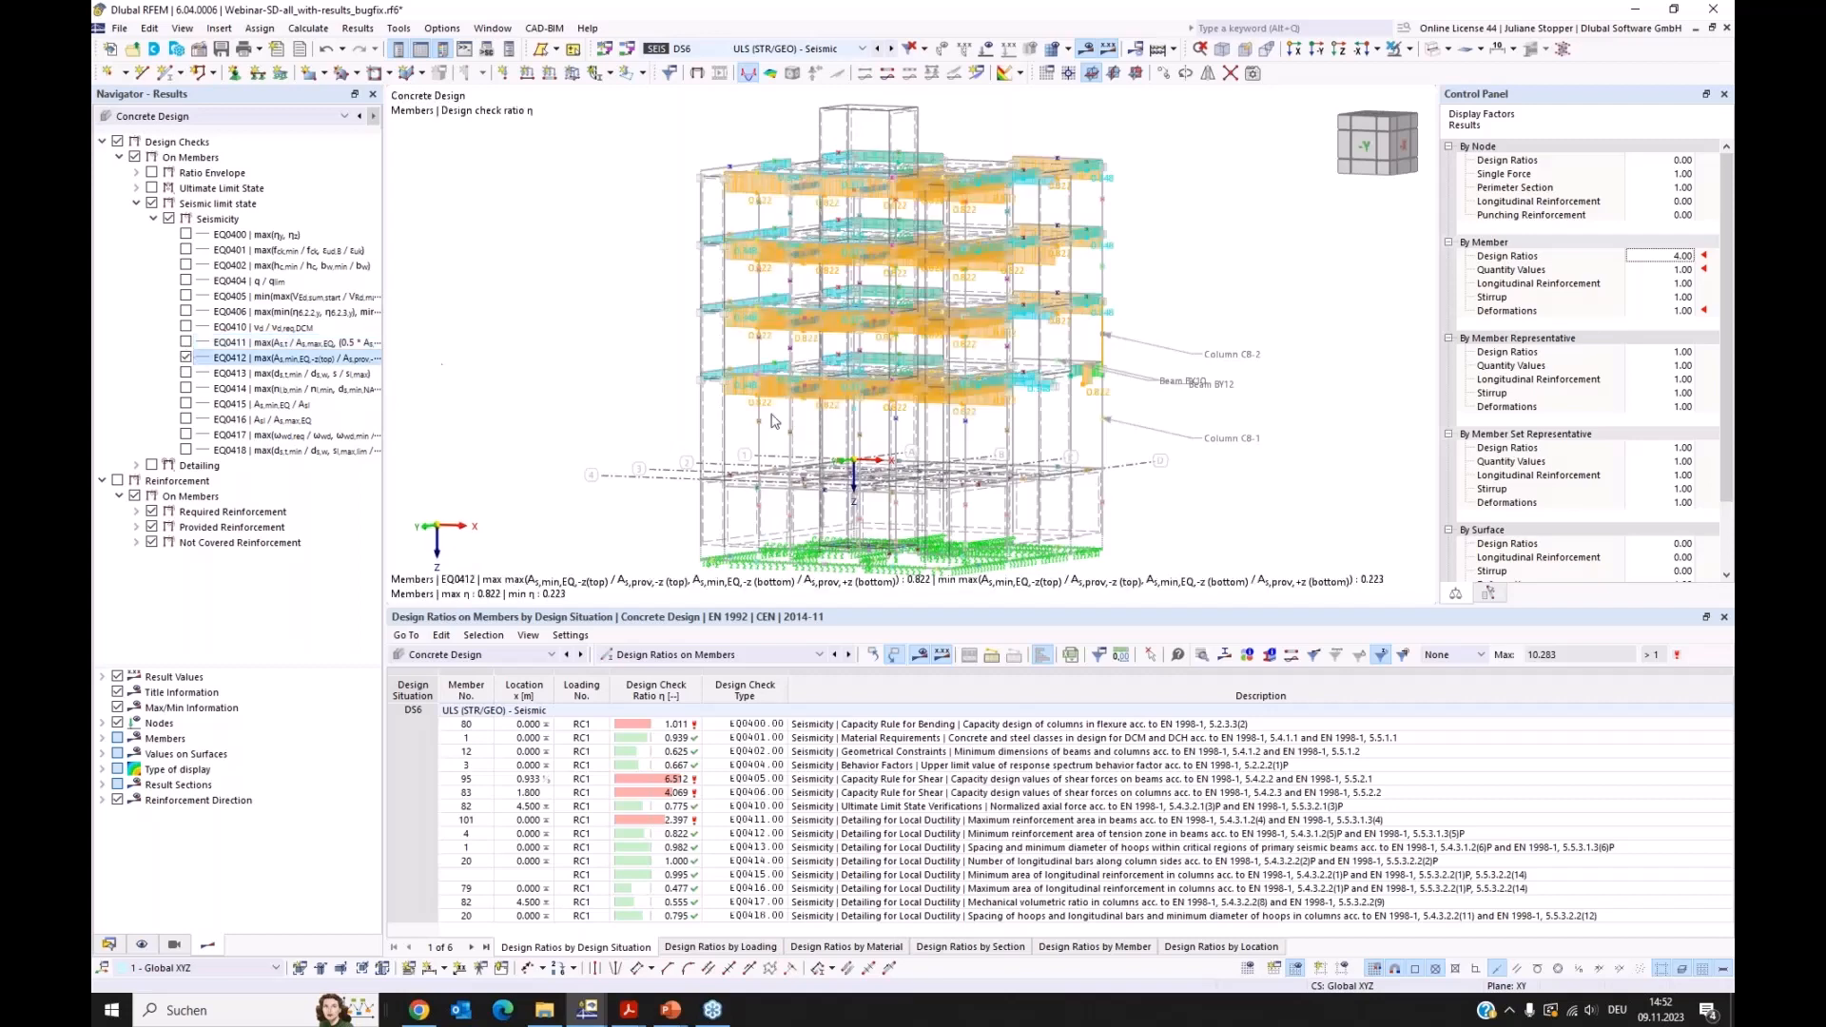
middle_click_drag(1224, 474, 1065, 493, "ctrl")
Step: Replace EQ0412 with the EQ0413 beam hoop check and the EQ0414 column longitudinal bar check in turn, examining each
left_click(186, 359)
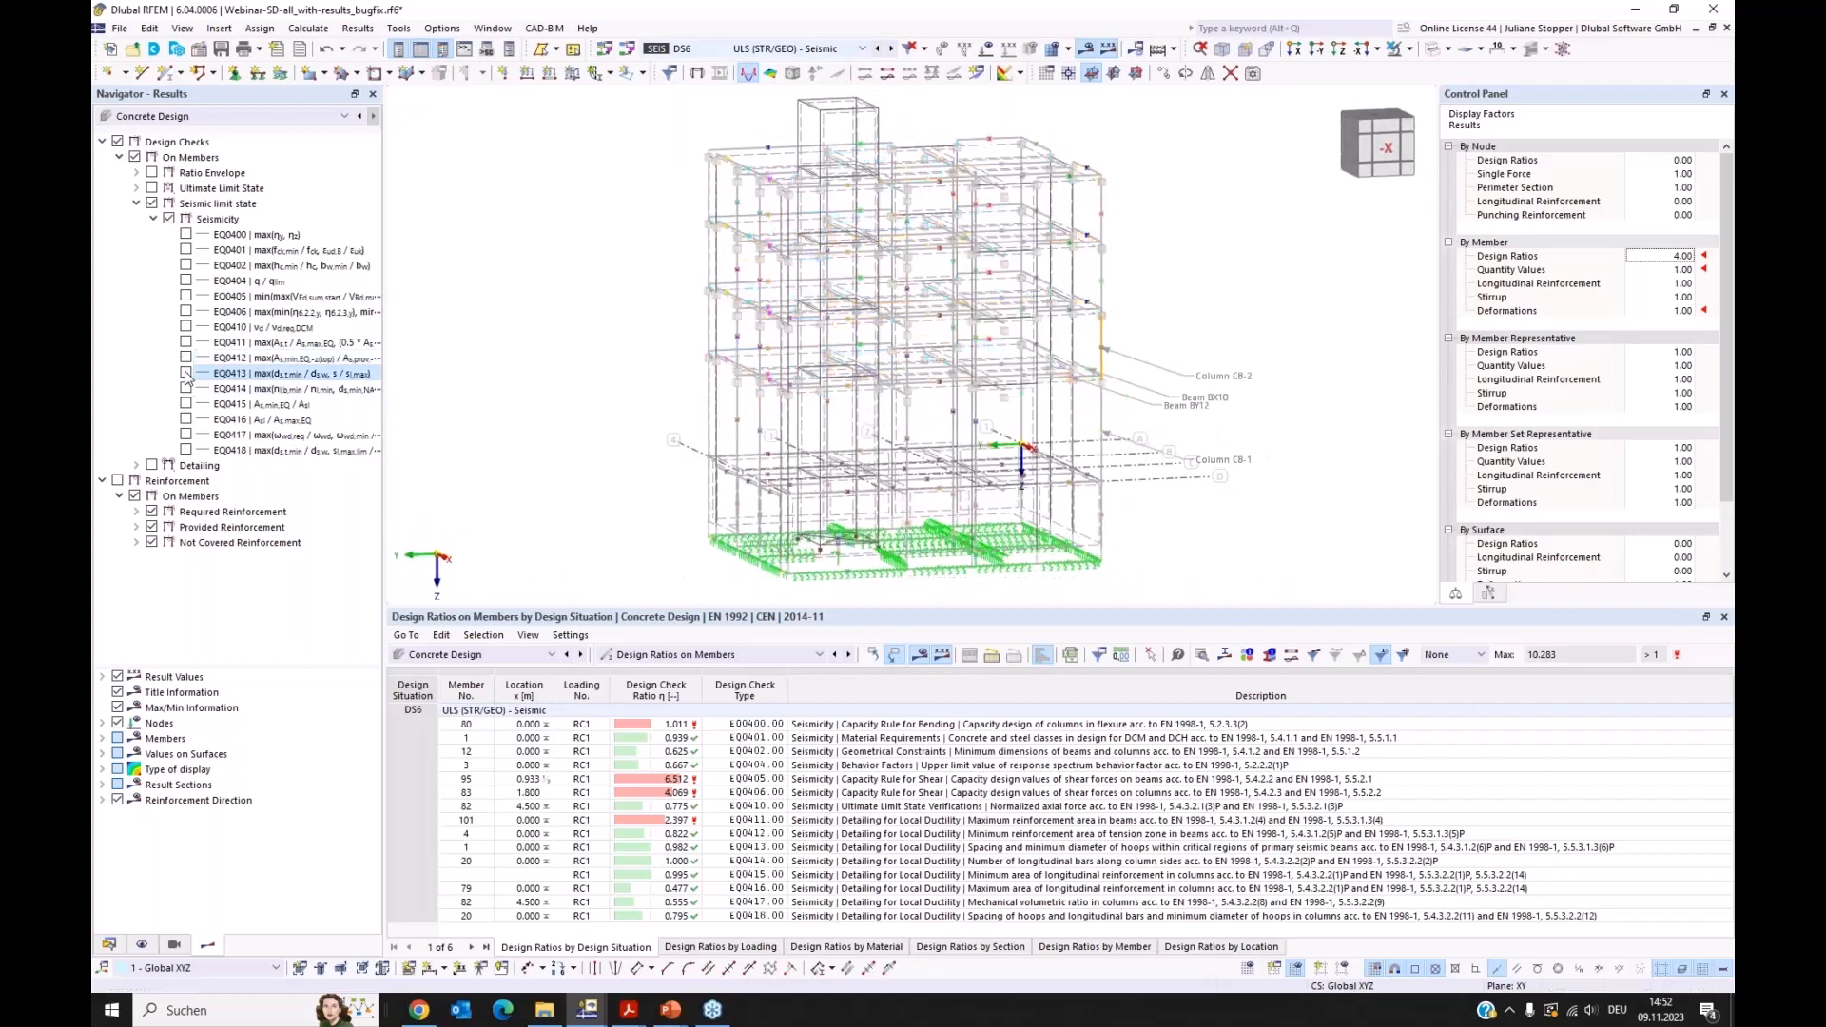
left_click(185, 374)
left_click(185, 374)
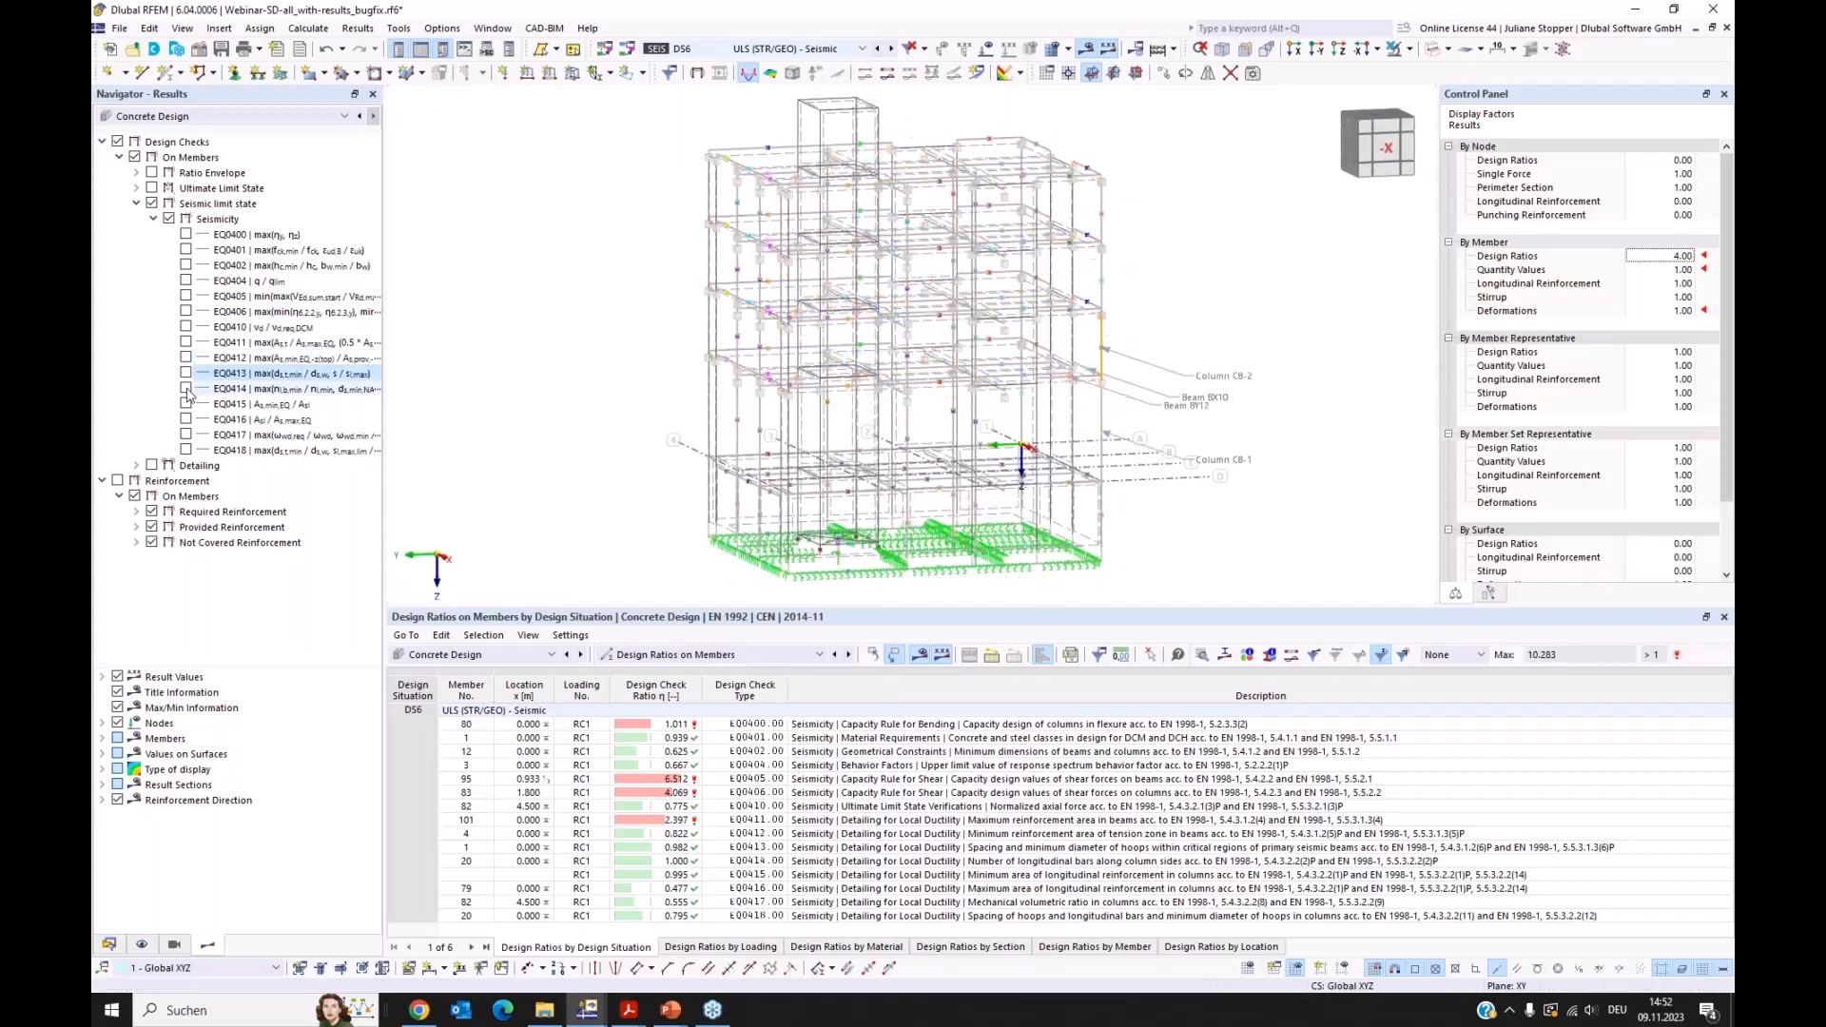
left_click(186, 389)
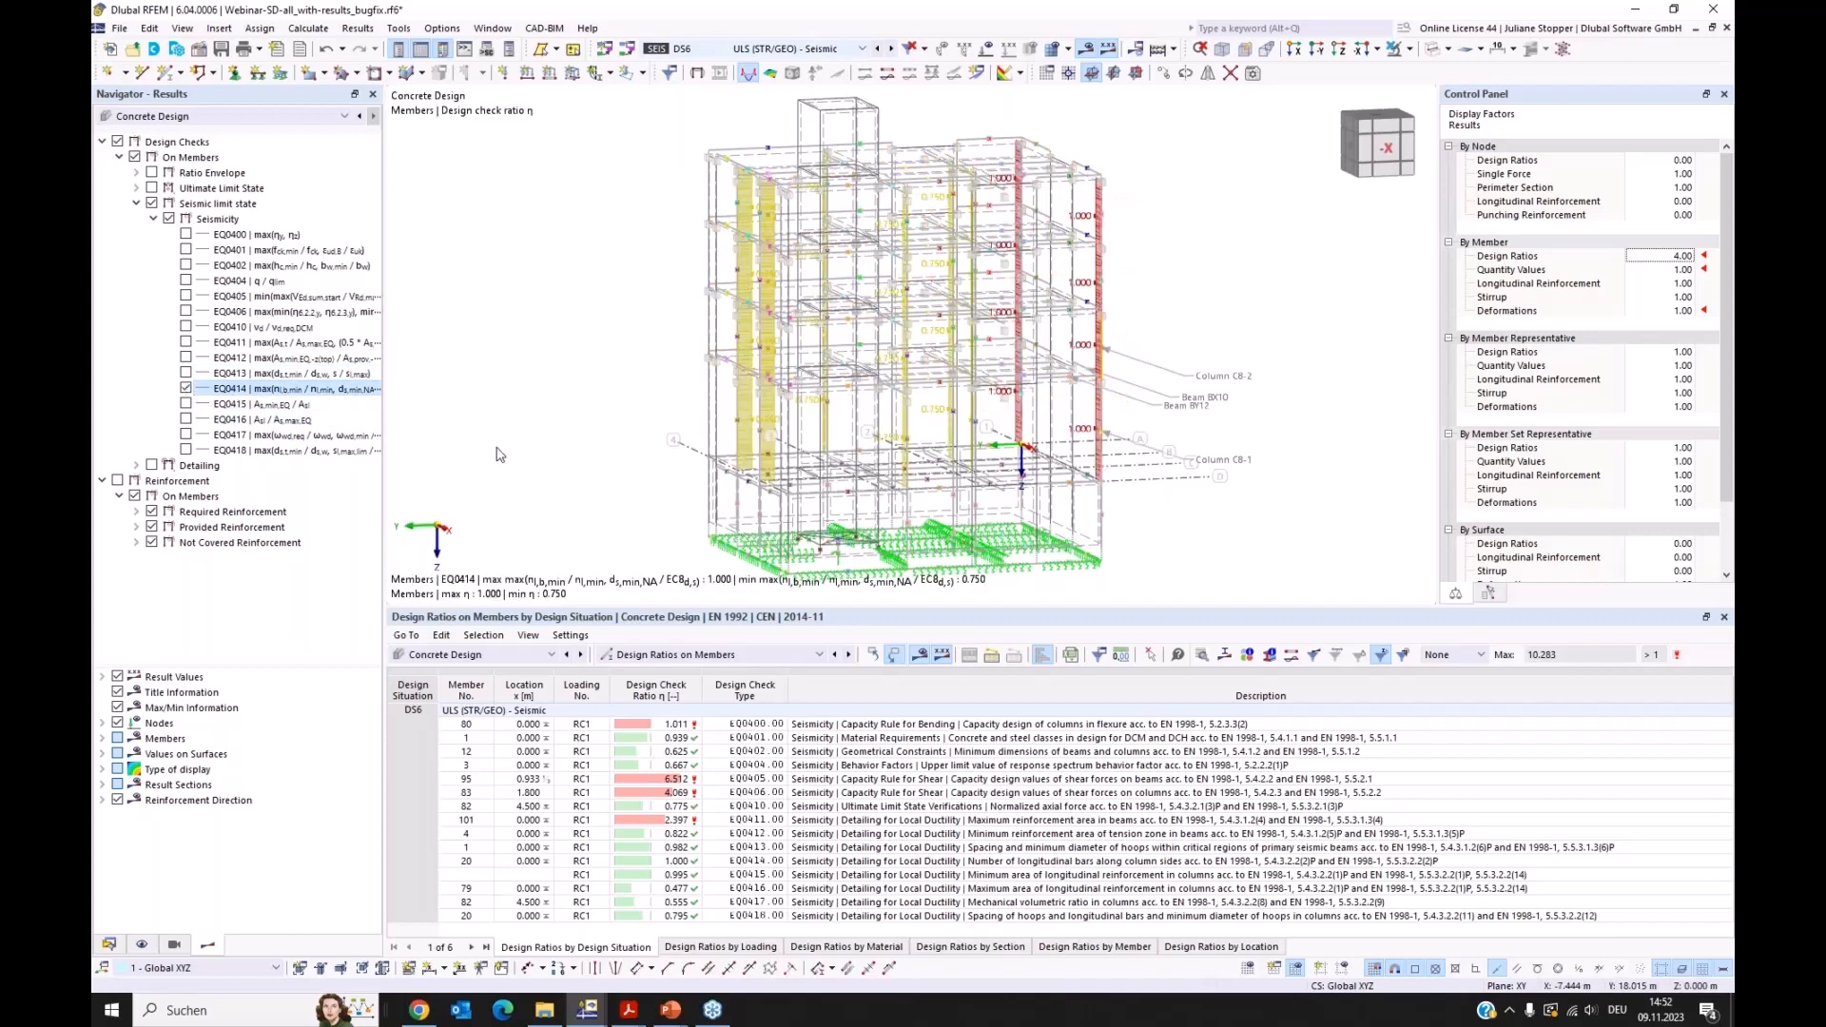
middle_click_drag(548, 474, 654, 471, "ctrl")
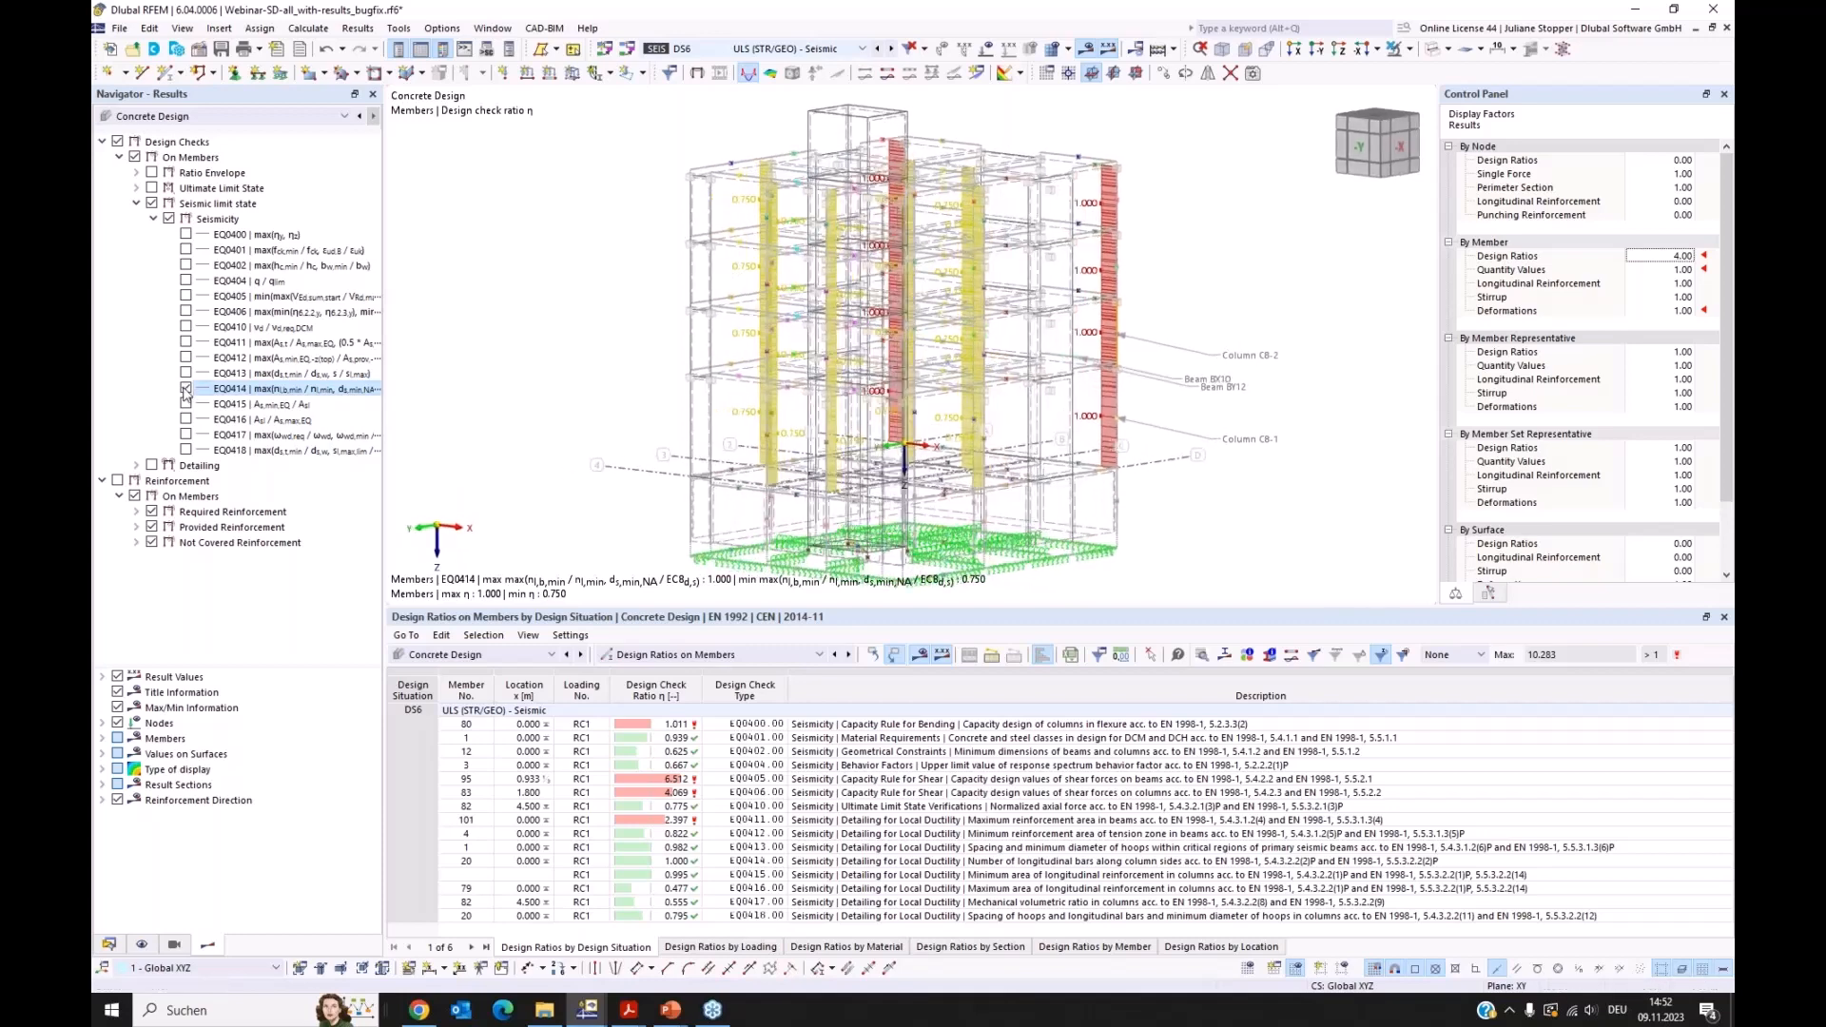
Step: Replace EQ0414 with the EQ0415 minimum and EQ0416 maximum column reinforcement area checks in turn
left_click(187, 389)
left_click(186, 405)
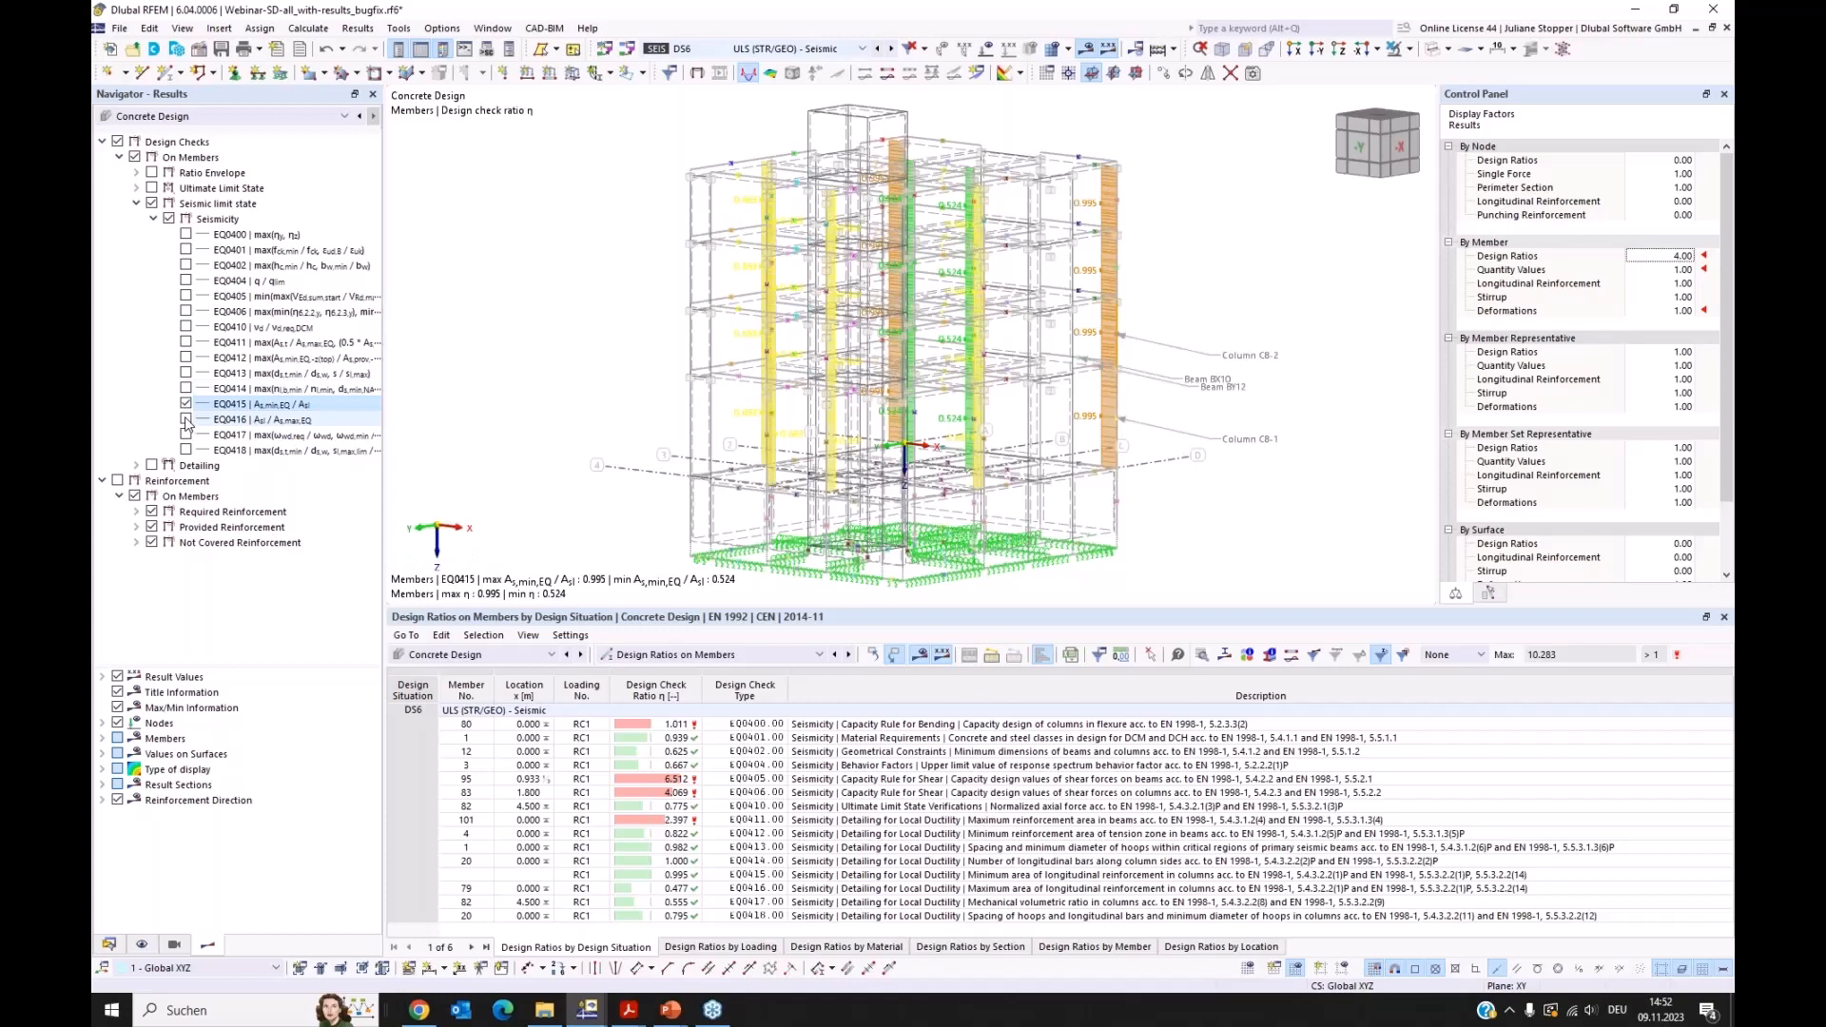
left_click(187, 420)
left_click(186, 404)
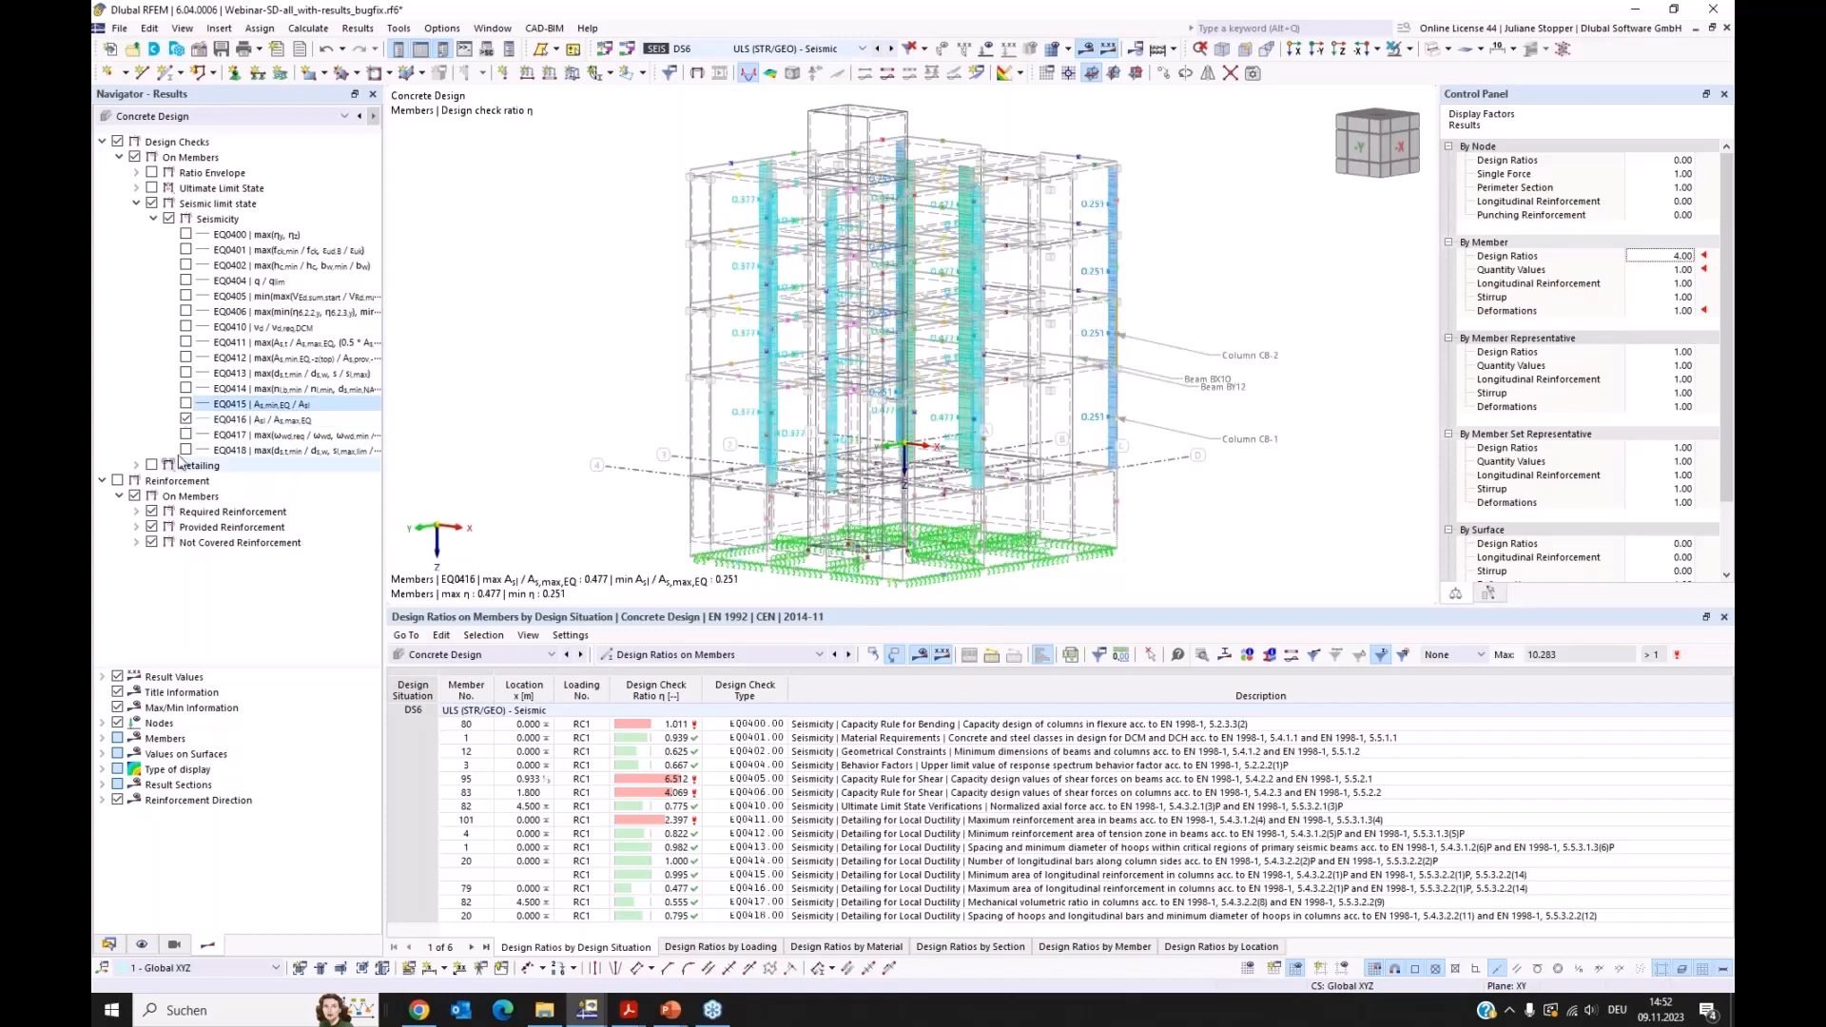
Step: Display the EQ0418 column hoop spacing and minimum diameter ratios in place of EQ0416 and examine them across the building
left_click(186, 419)
left_click(186, 450)
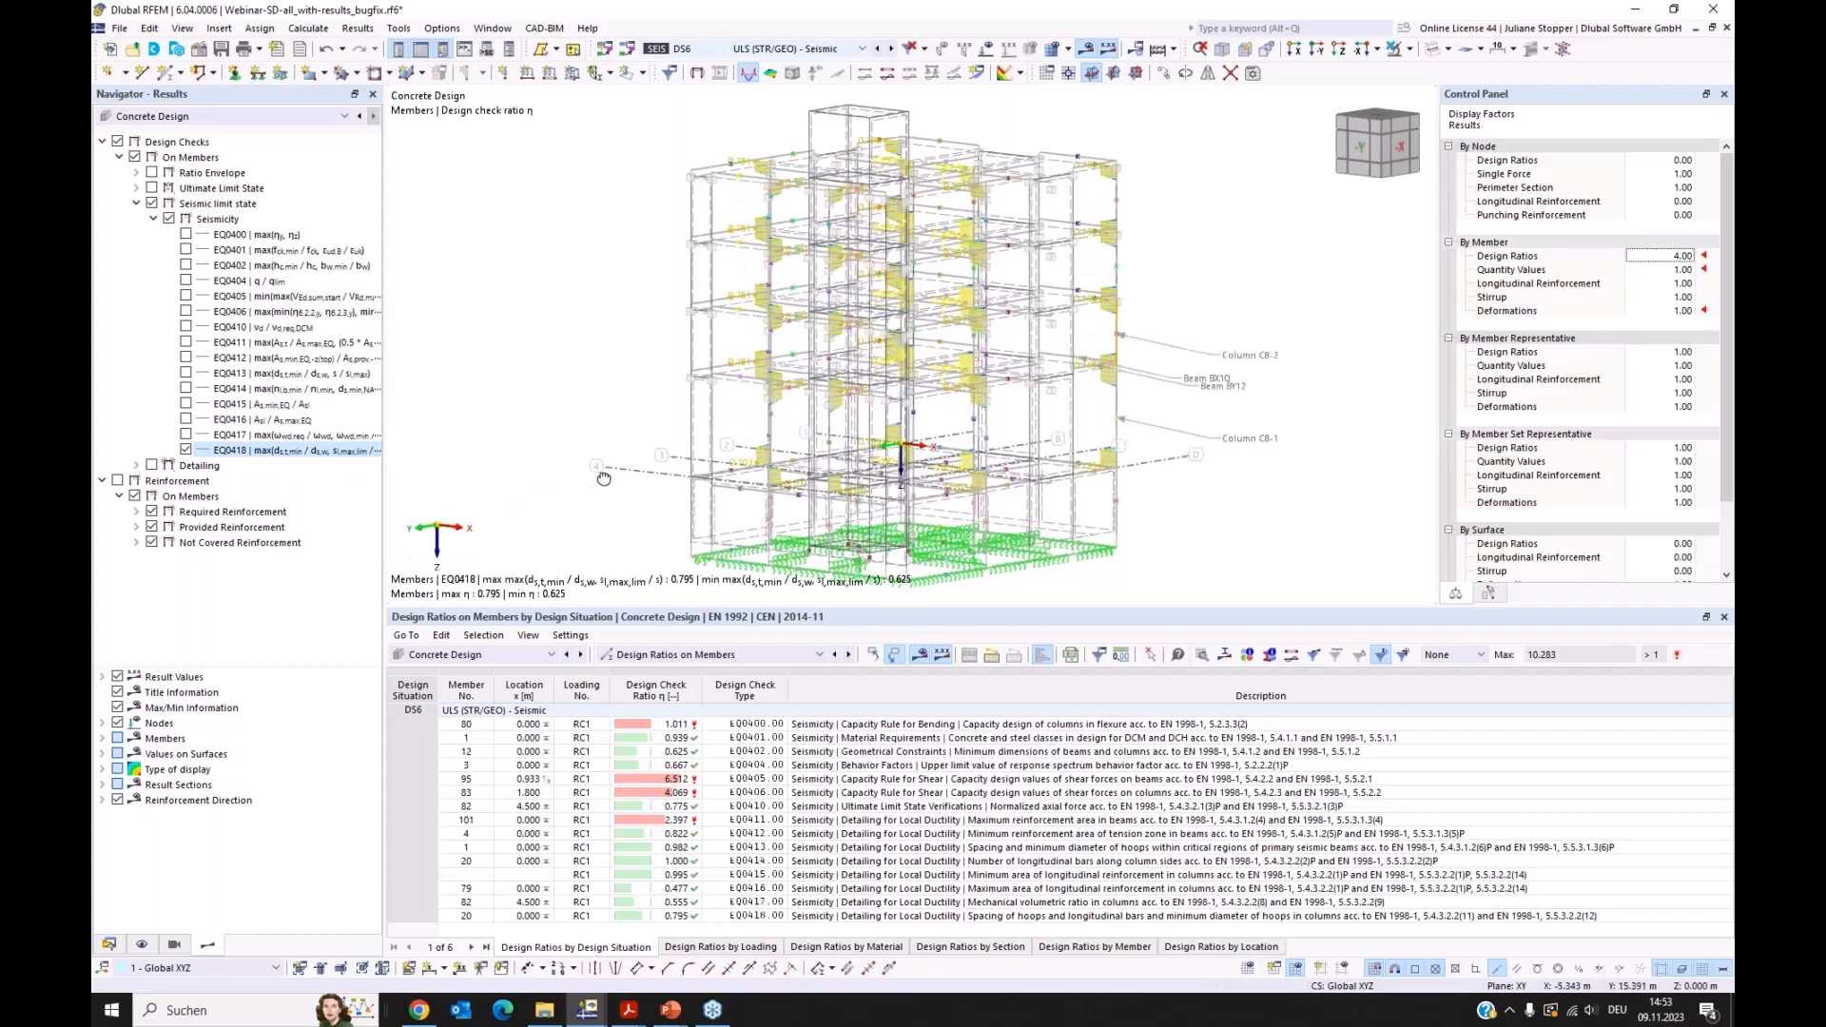
mouse_move(604, 478)
middle_mouse_down("ctrl")
mouse_move(620, 478)
mouse_move(608, 488)
middle_mouse_up("ctrl")
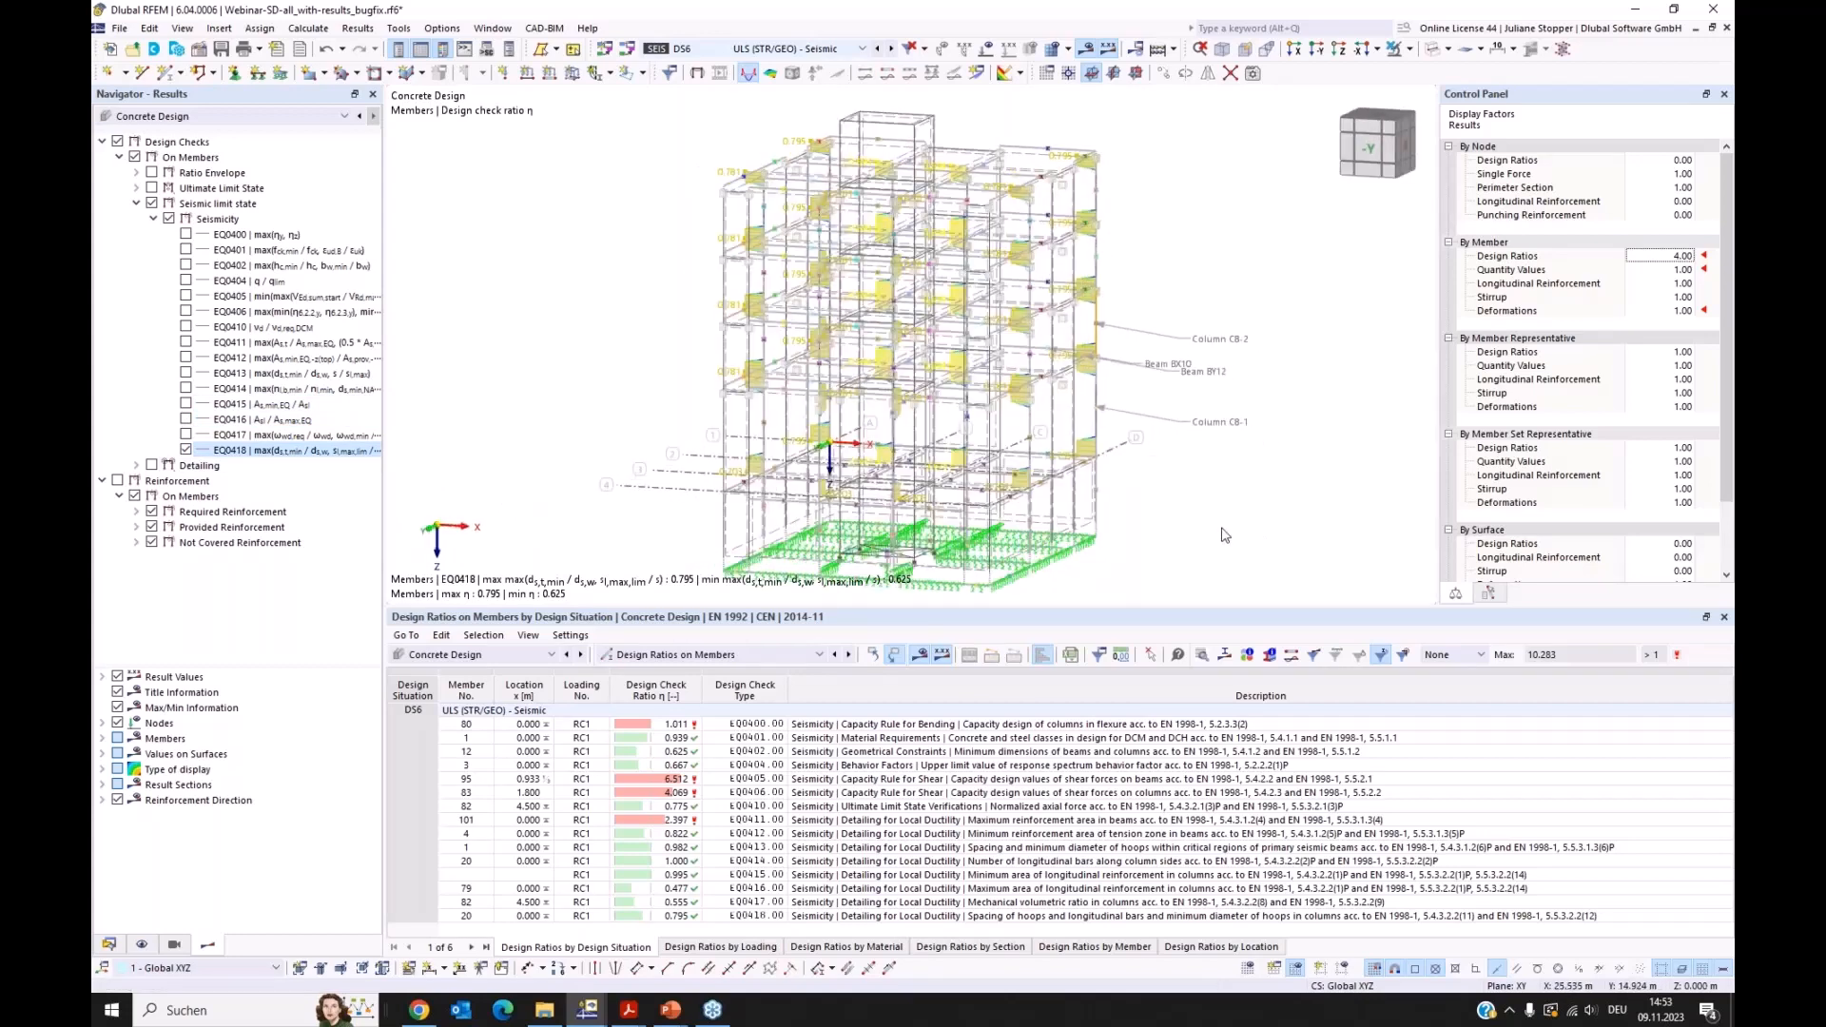
middle_click_drag(990, 551, 979, 533)
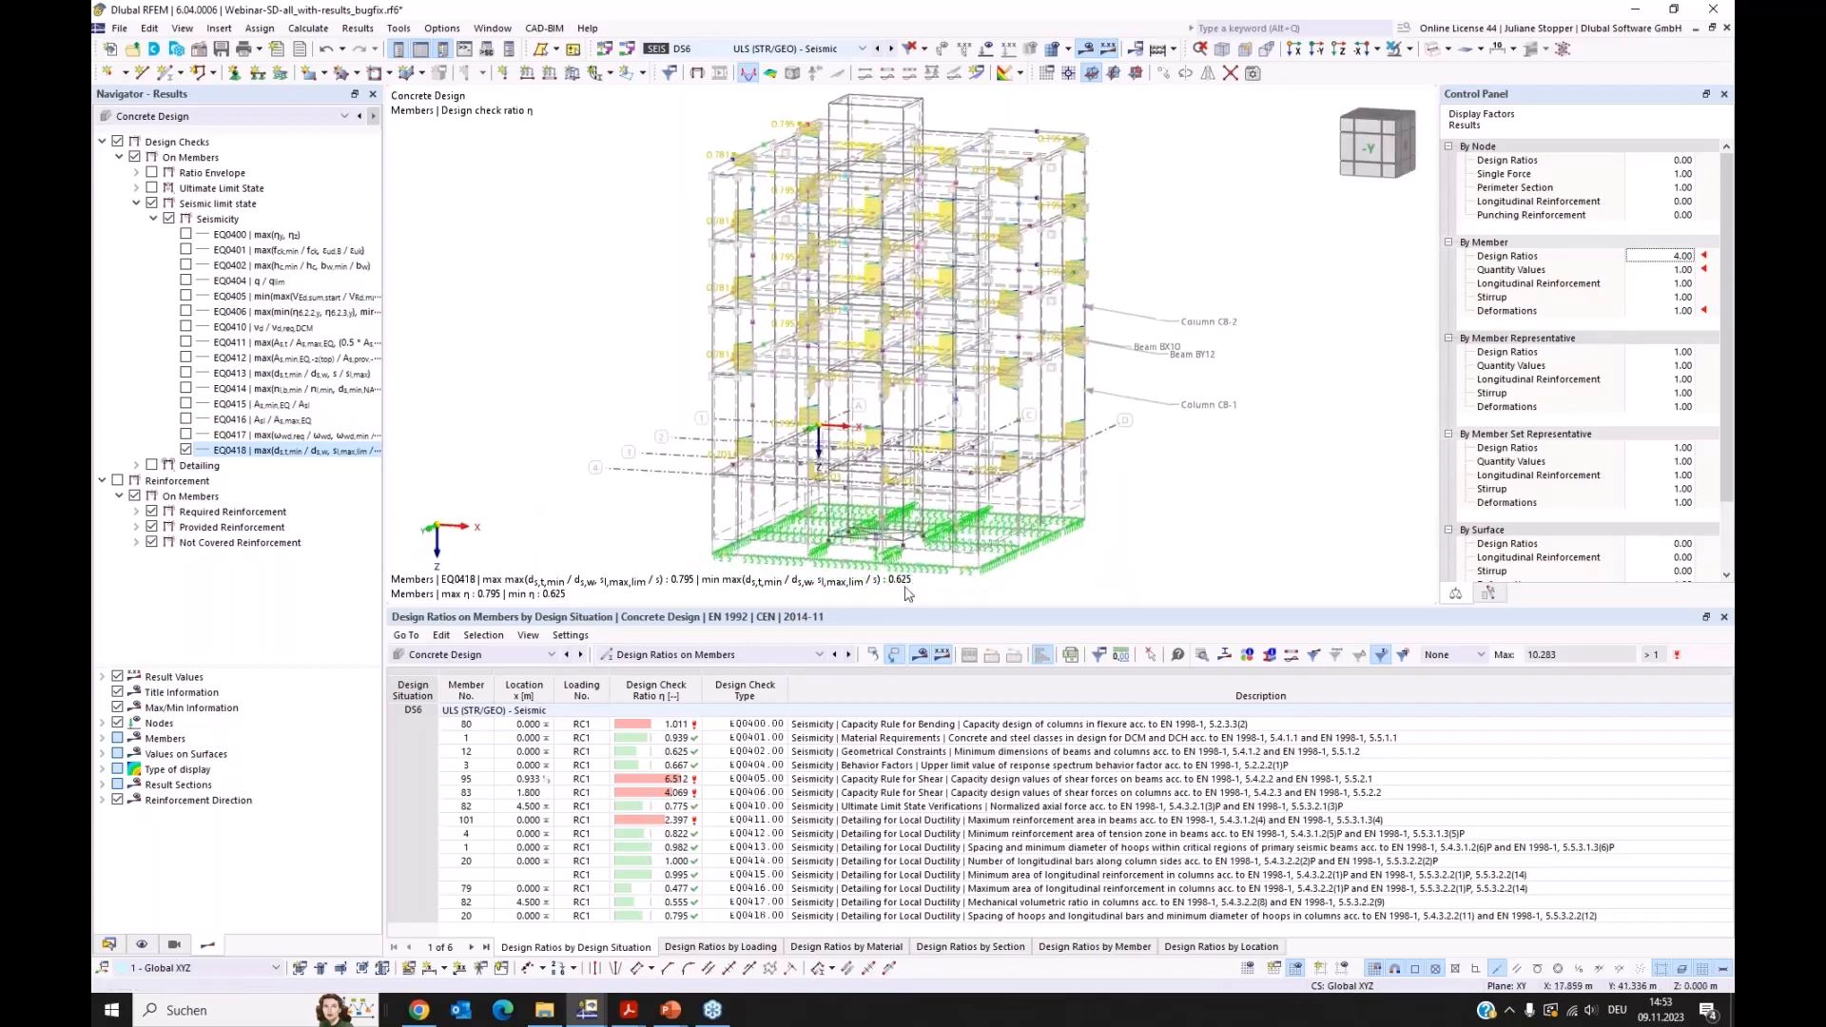
middle_click_drag(929, 594, 939, 587)
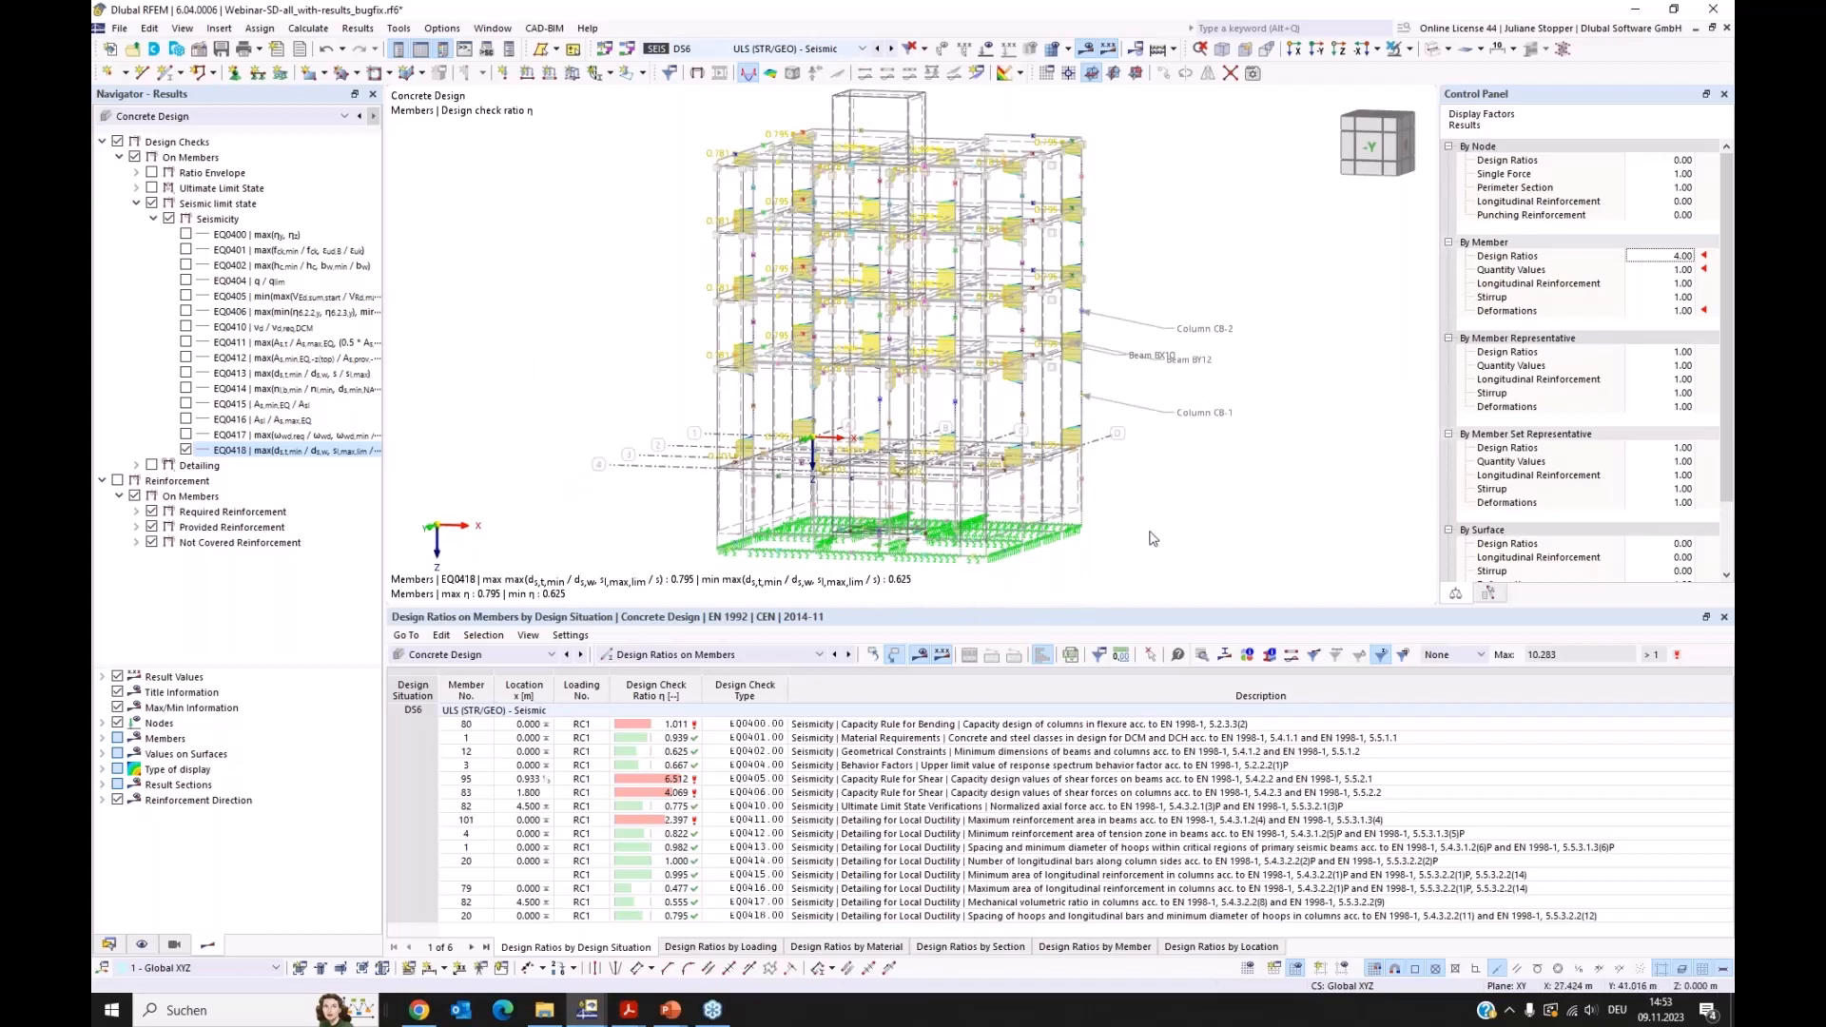
middle_click_drag(1162, 519, 1196, 513)
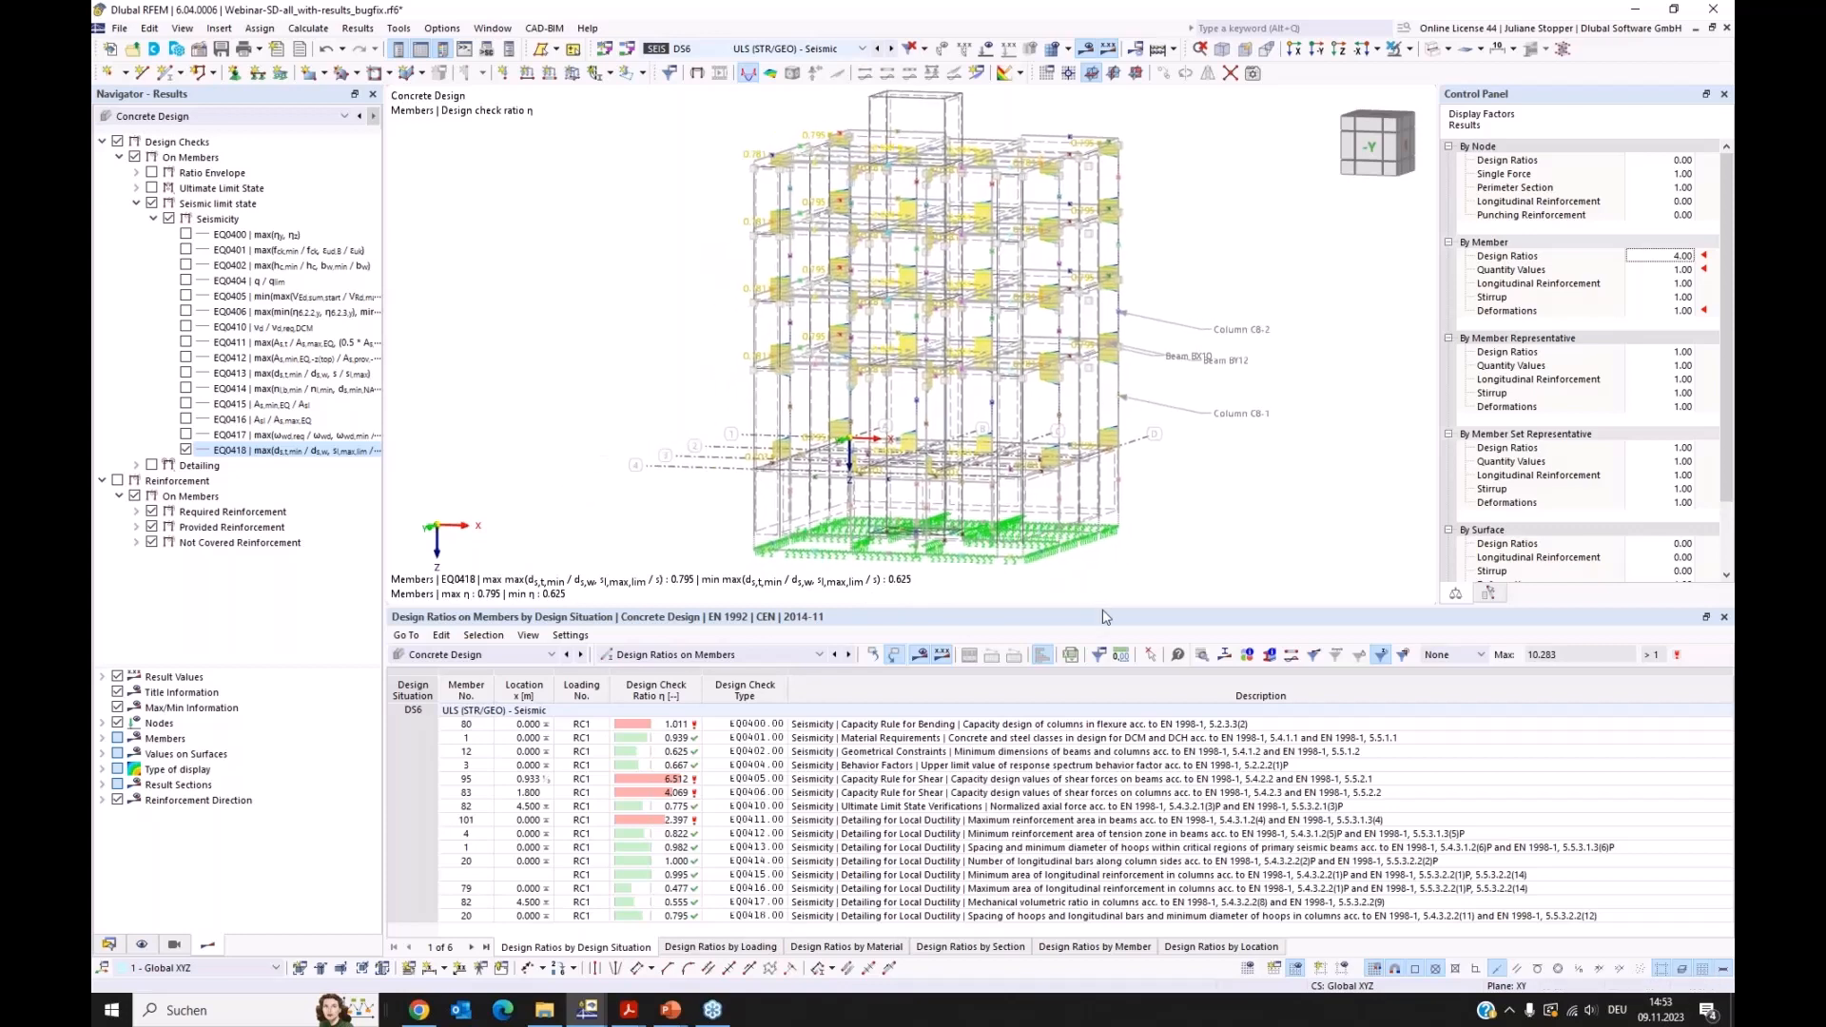
left_click_drag(1099, 637, 1103, 703)
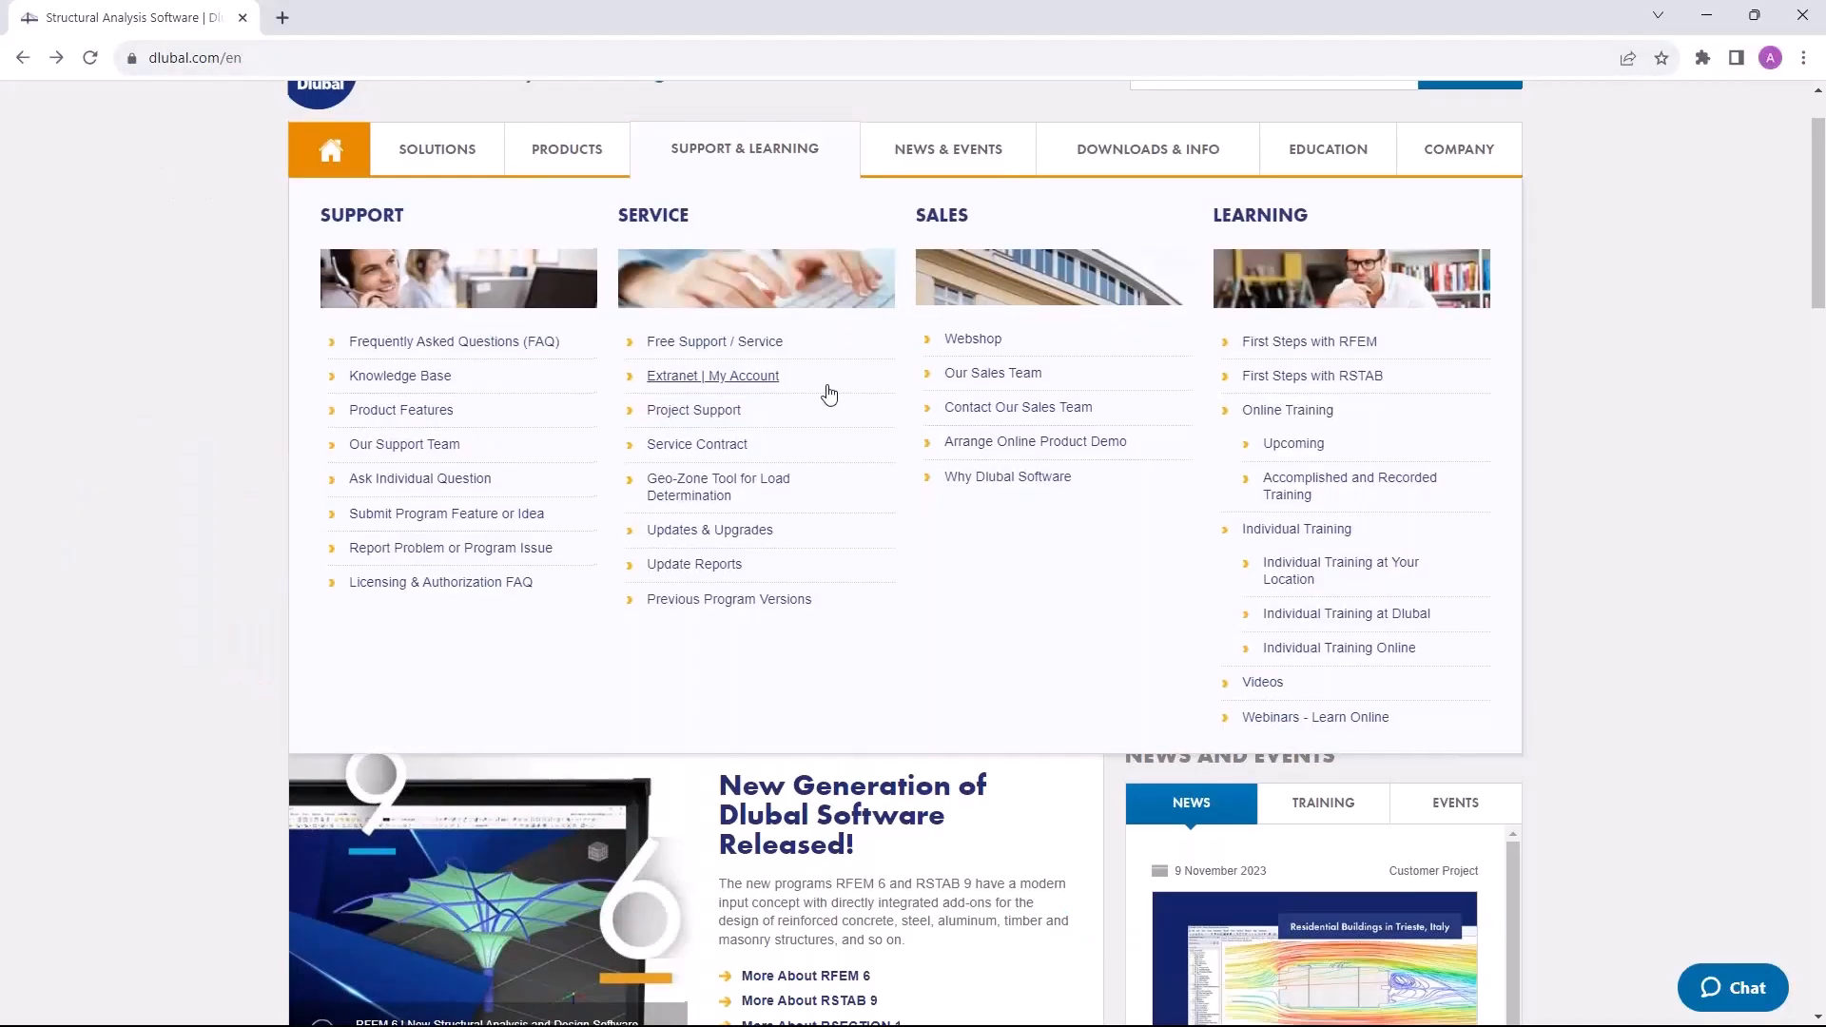
Step: In the web browser, open the Dlubal website's Webinars page and browse to the Seismic Design of Reinforced Concrete Structures in RFEM 6 entry
scroll(946, 301, "up", 1)
mouse_move(951, 269)
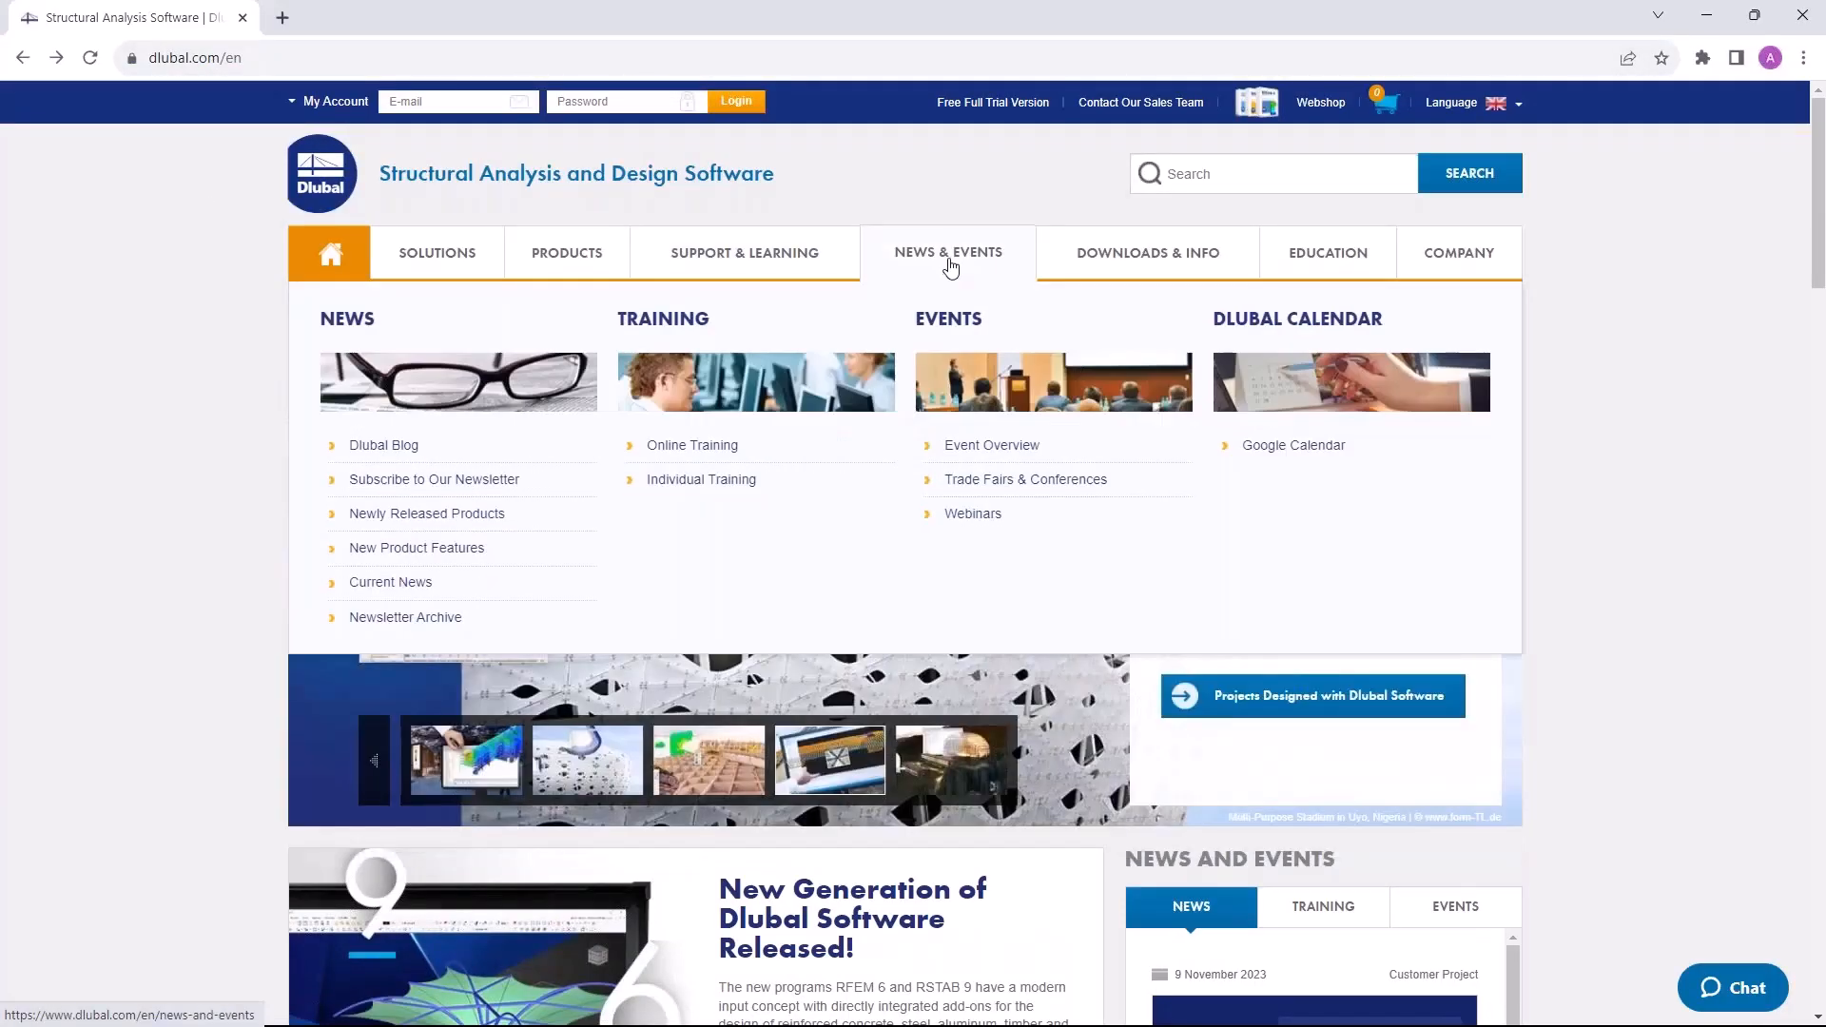
left_click(983, 517)
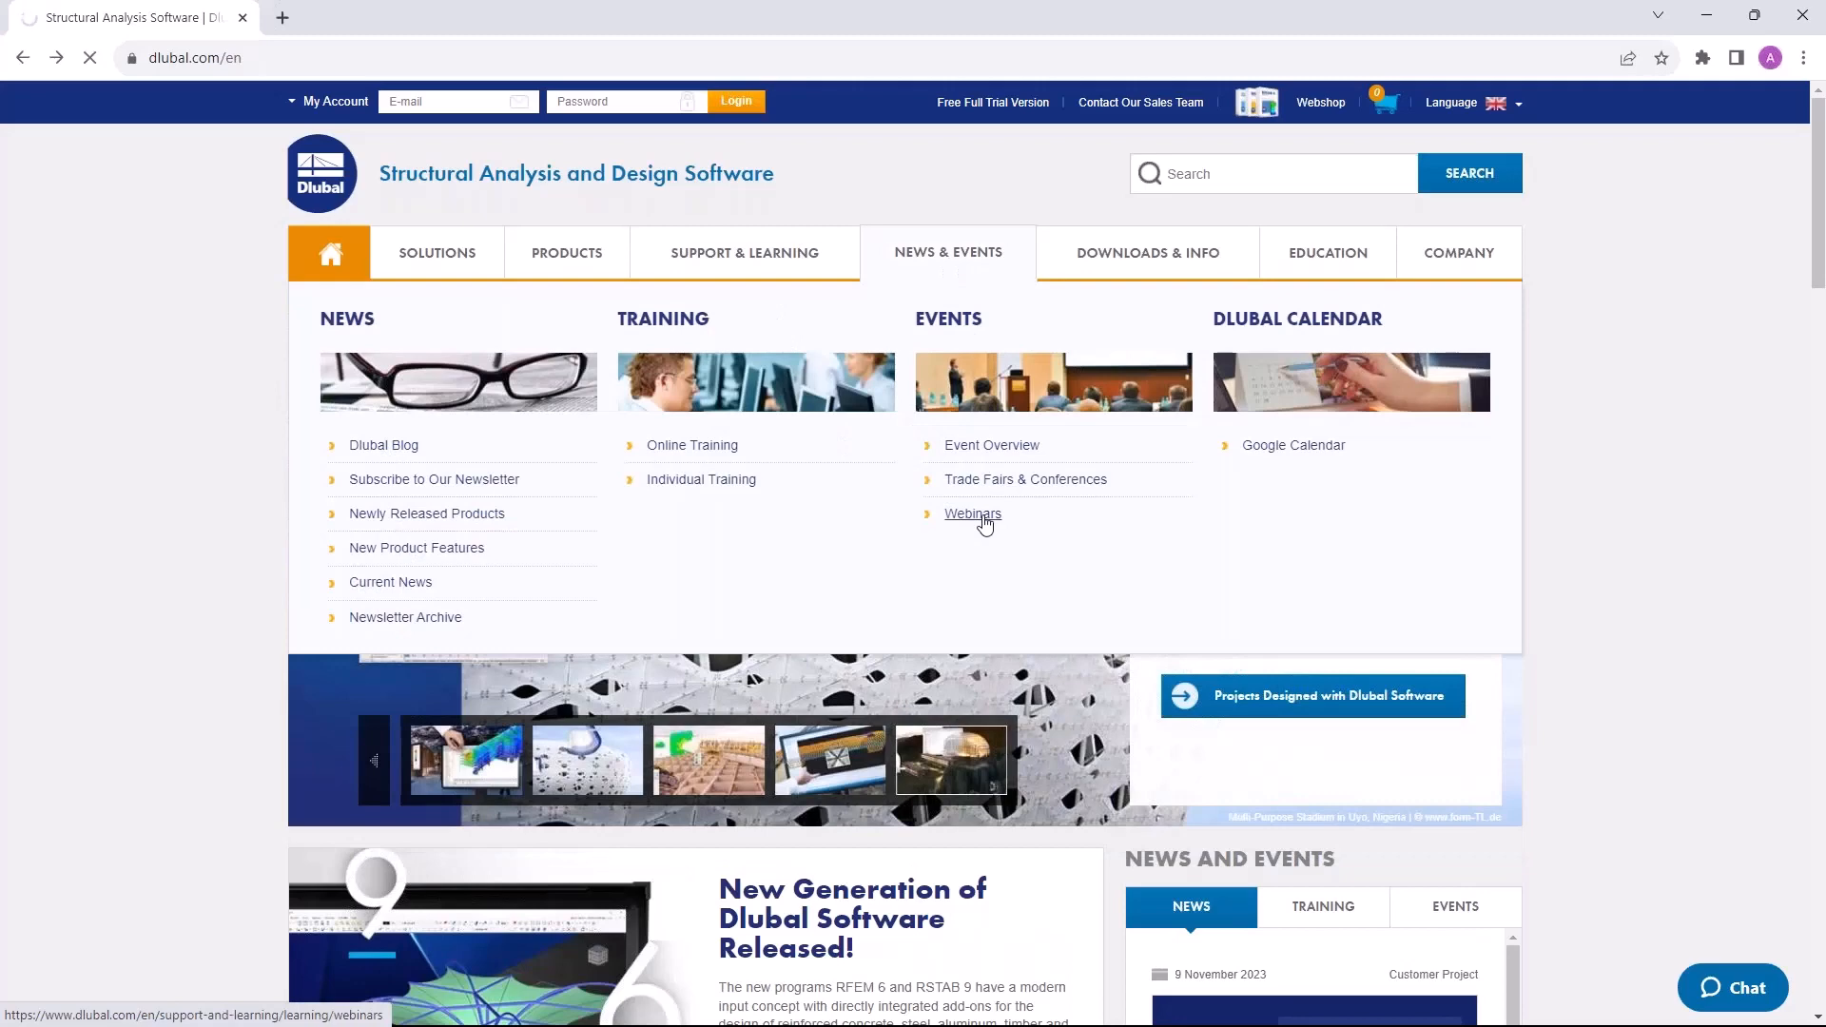
scroll(985, 524, "down", 7)
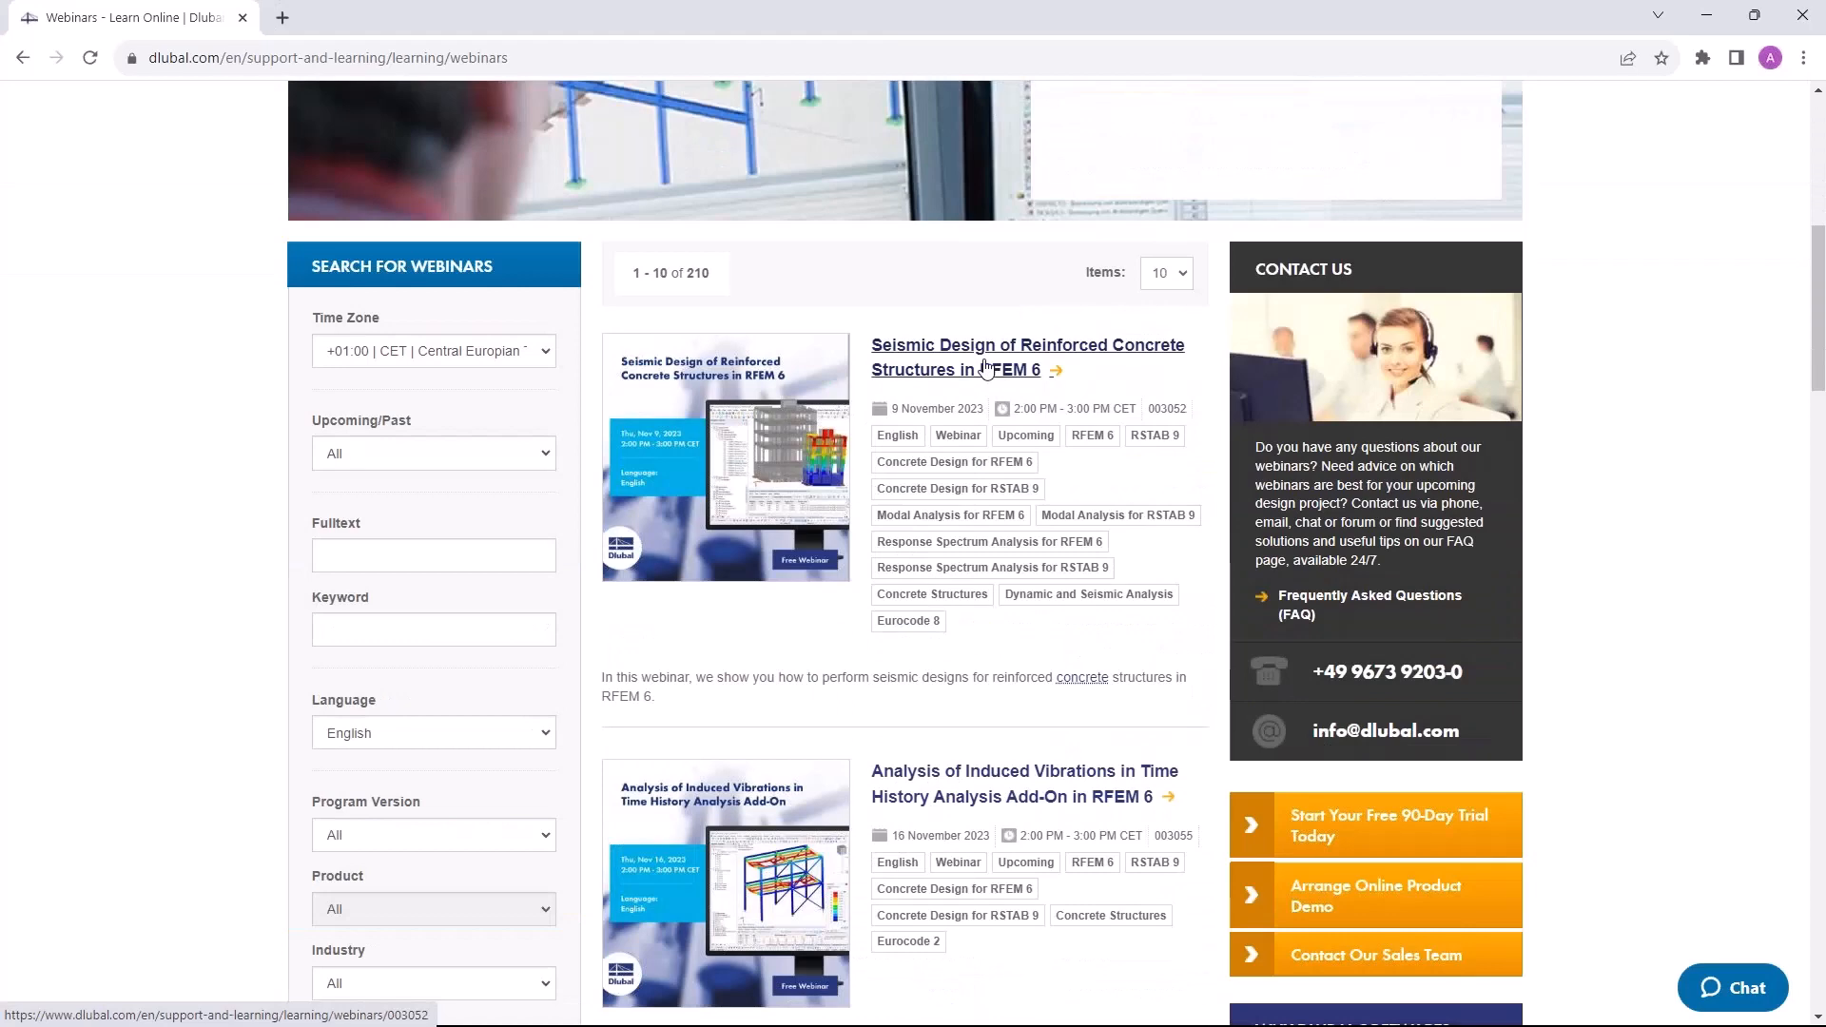
Step: Review the upcoming webinars listed on the page, from Analysis of Induced Vibrations to How to Integrate AI to RFEM using API
scroll(985, 366, "down", 3)
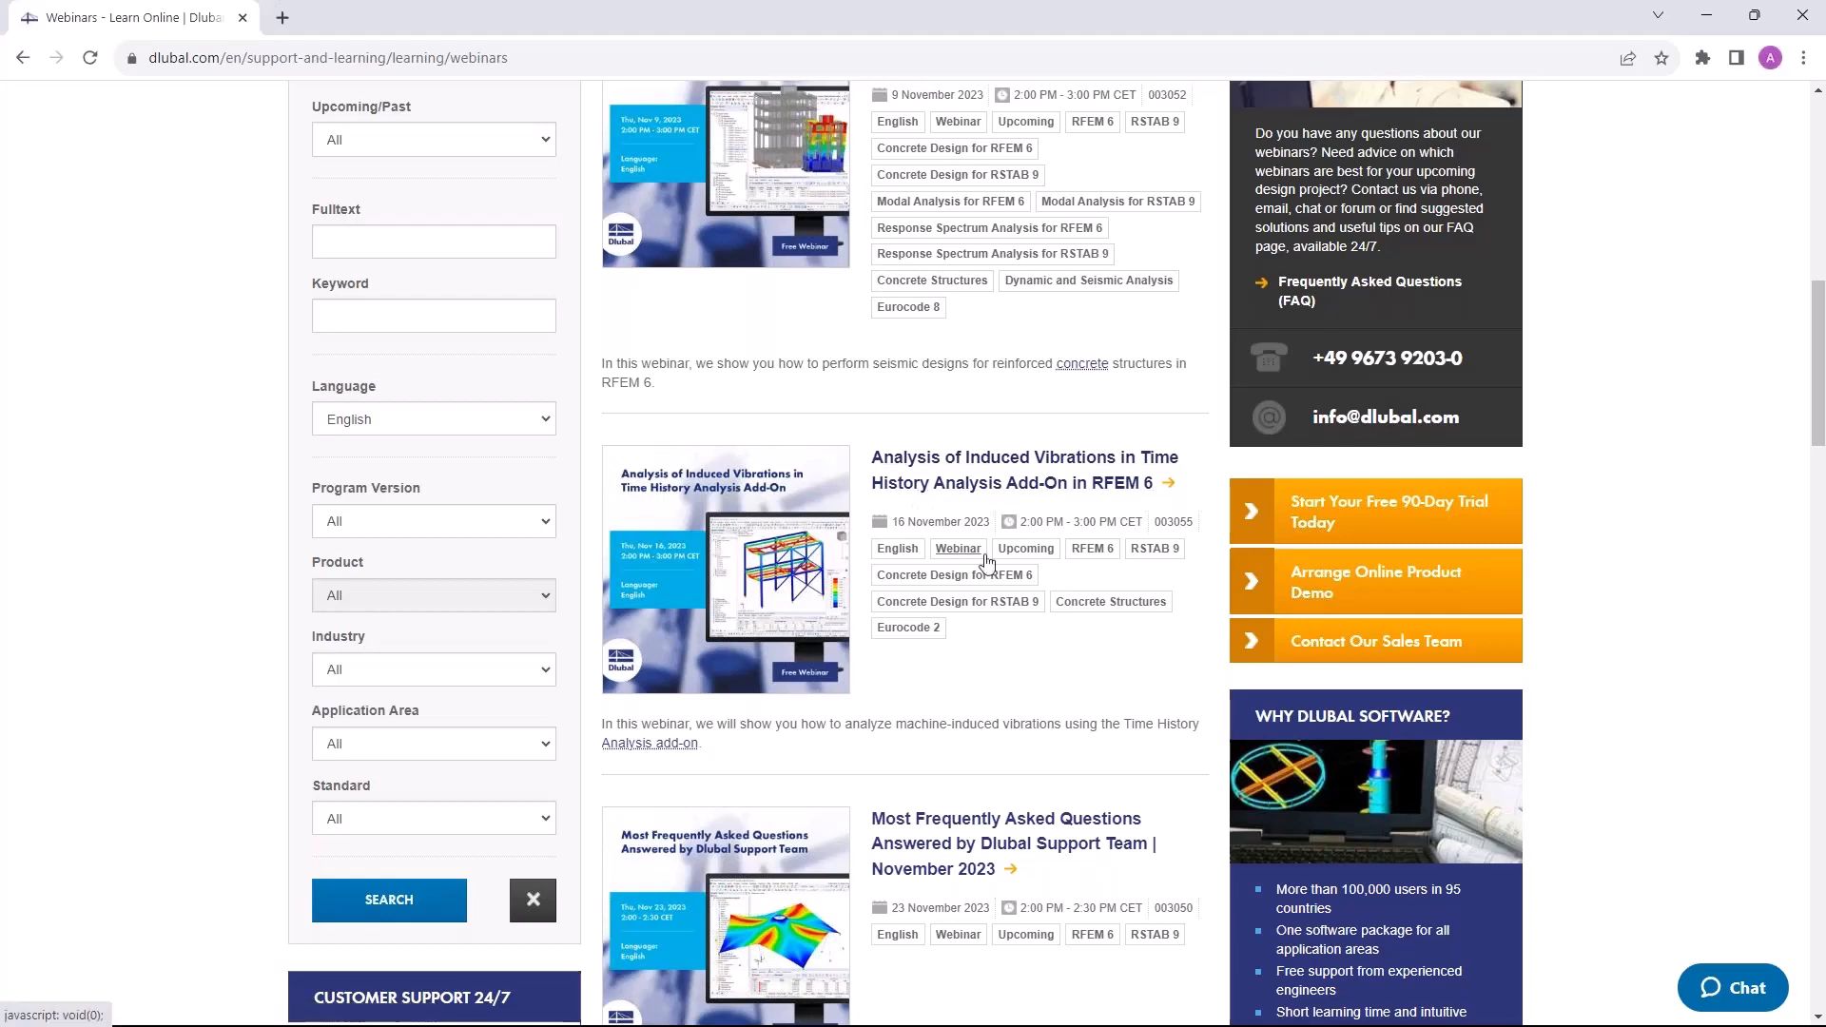
scroll(986, 562, "down", 3)
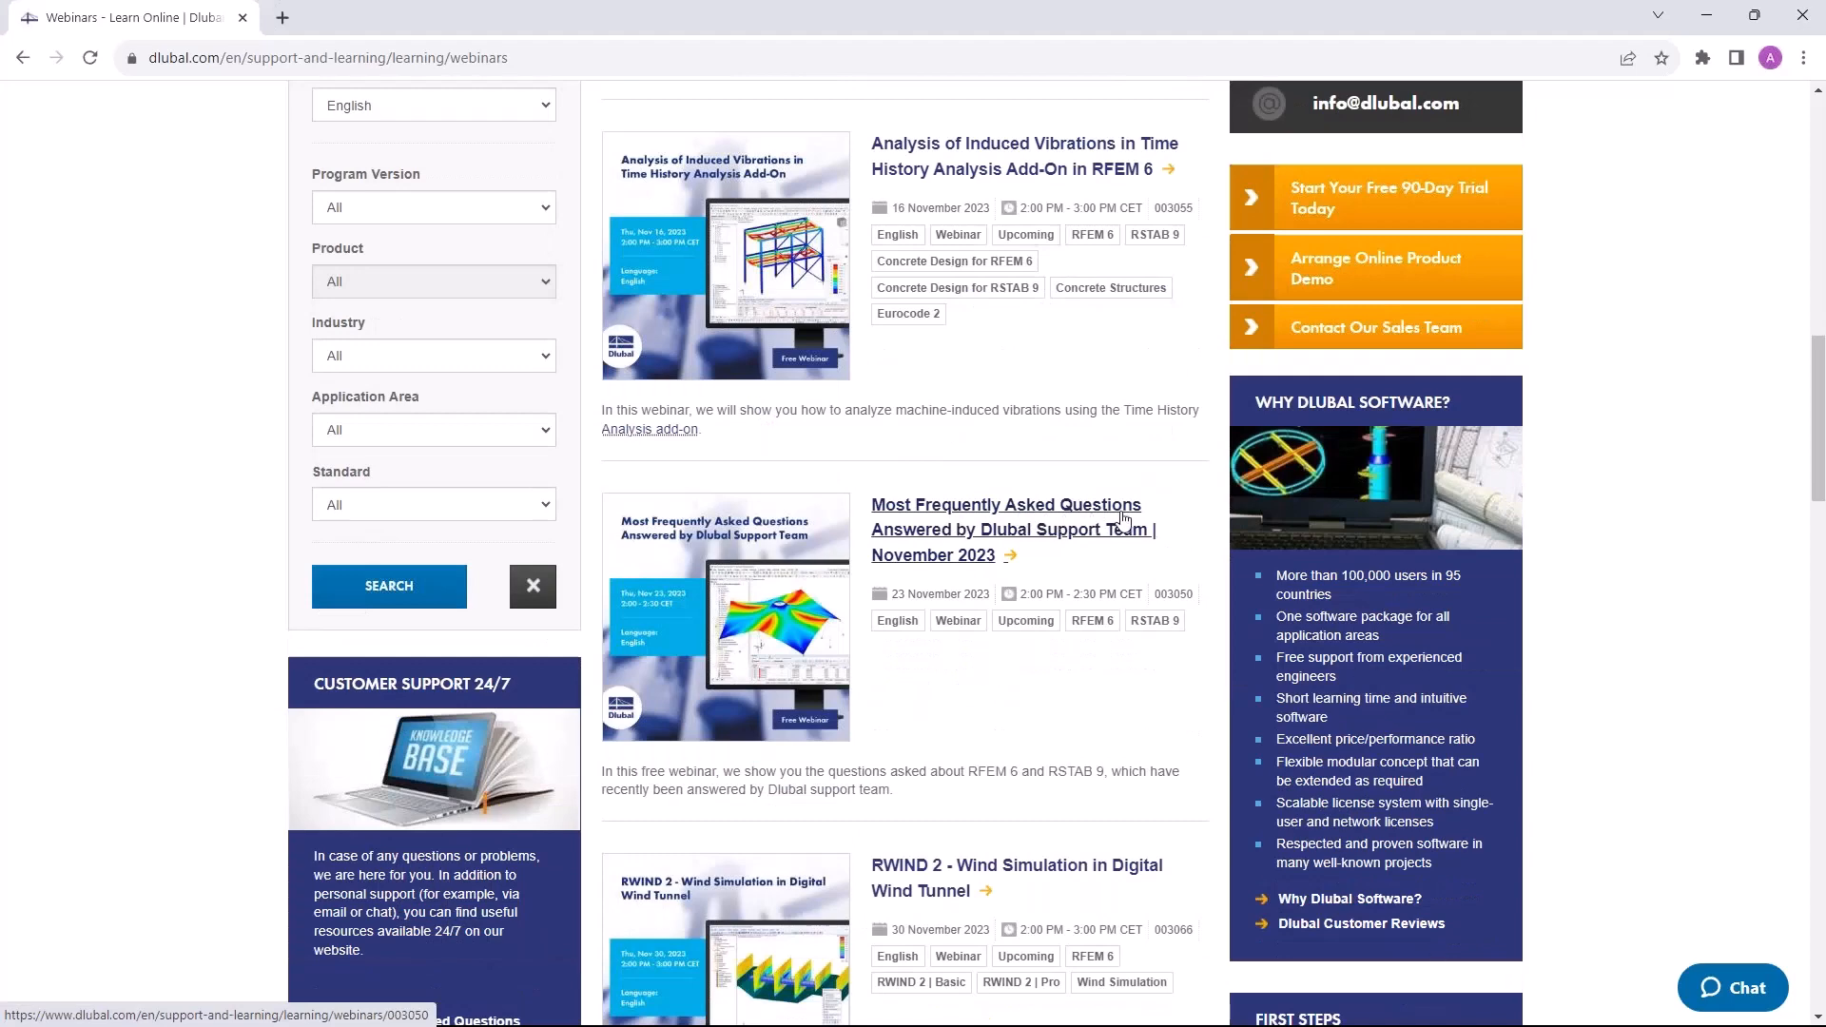
scroll(1023, 569, "down", 2)
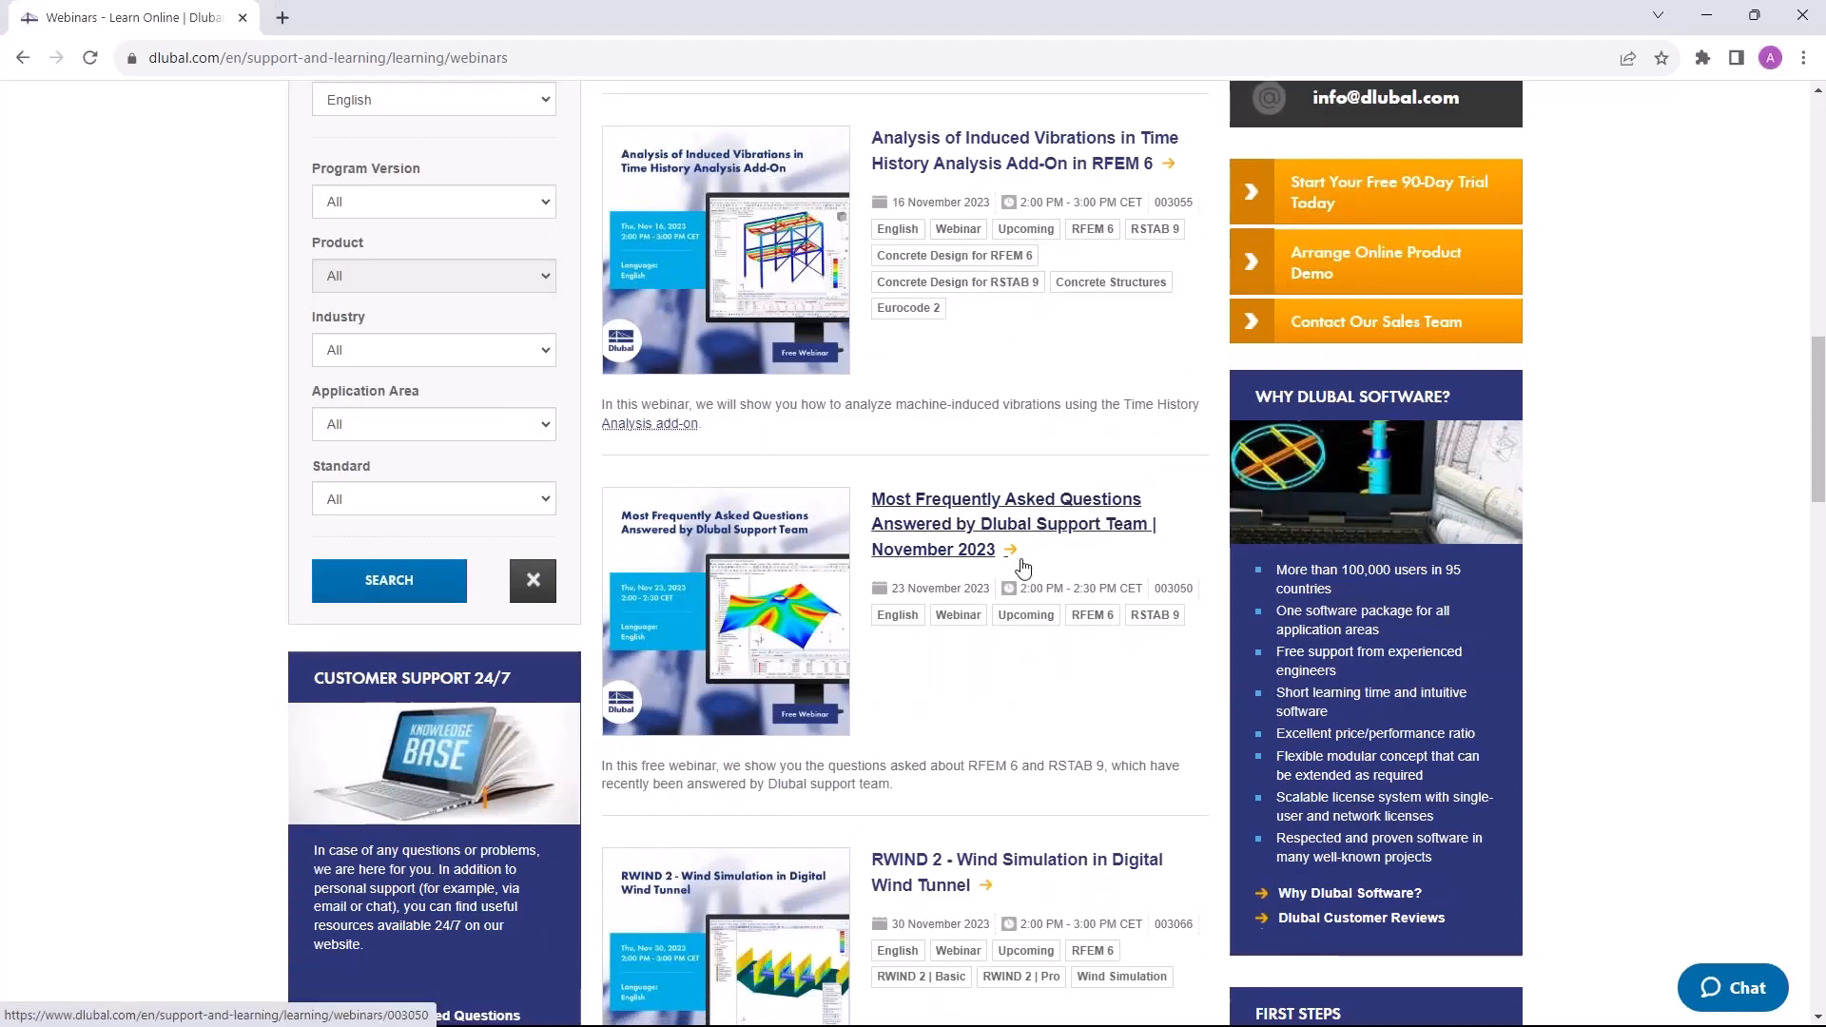
scroll(916, 490, "down", 2)
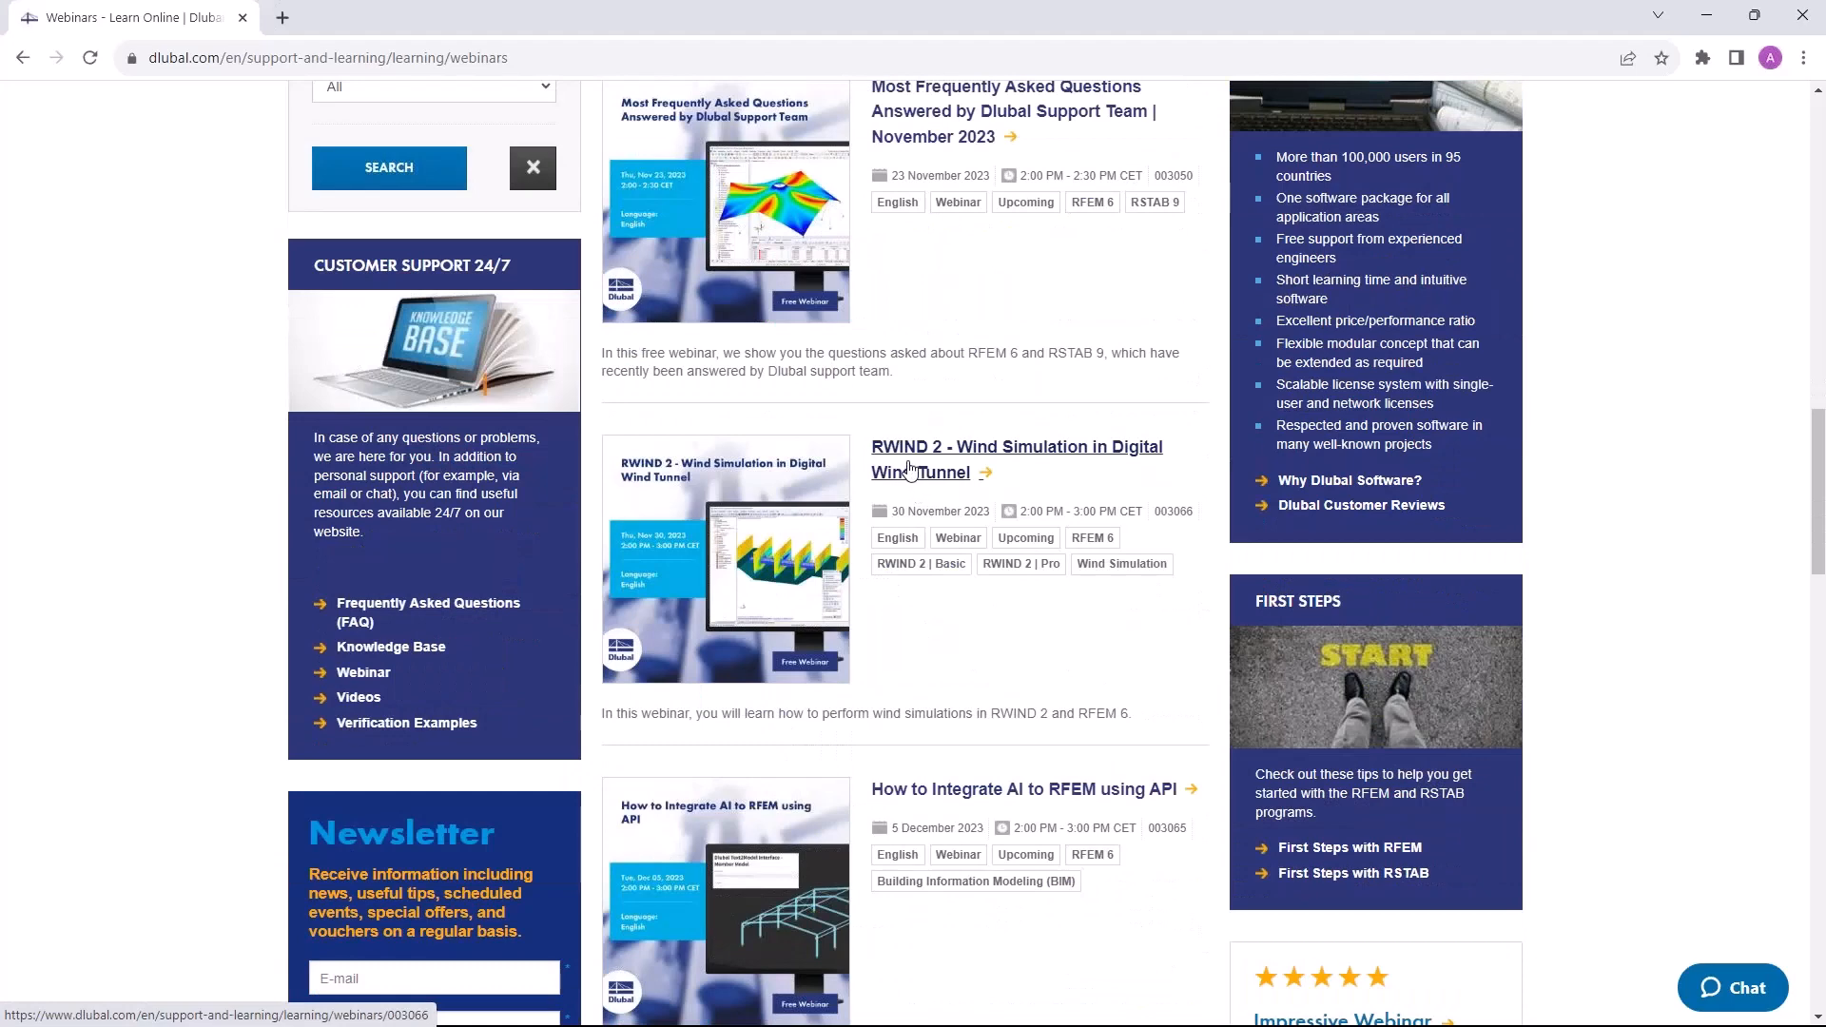
scroll(1046, 485, "down", 3)
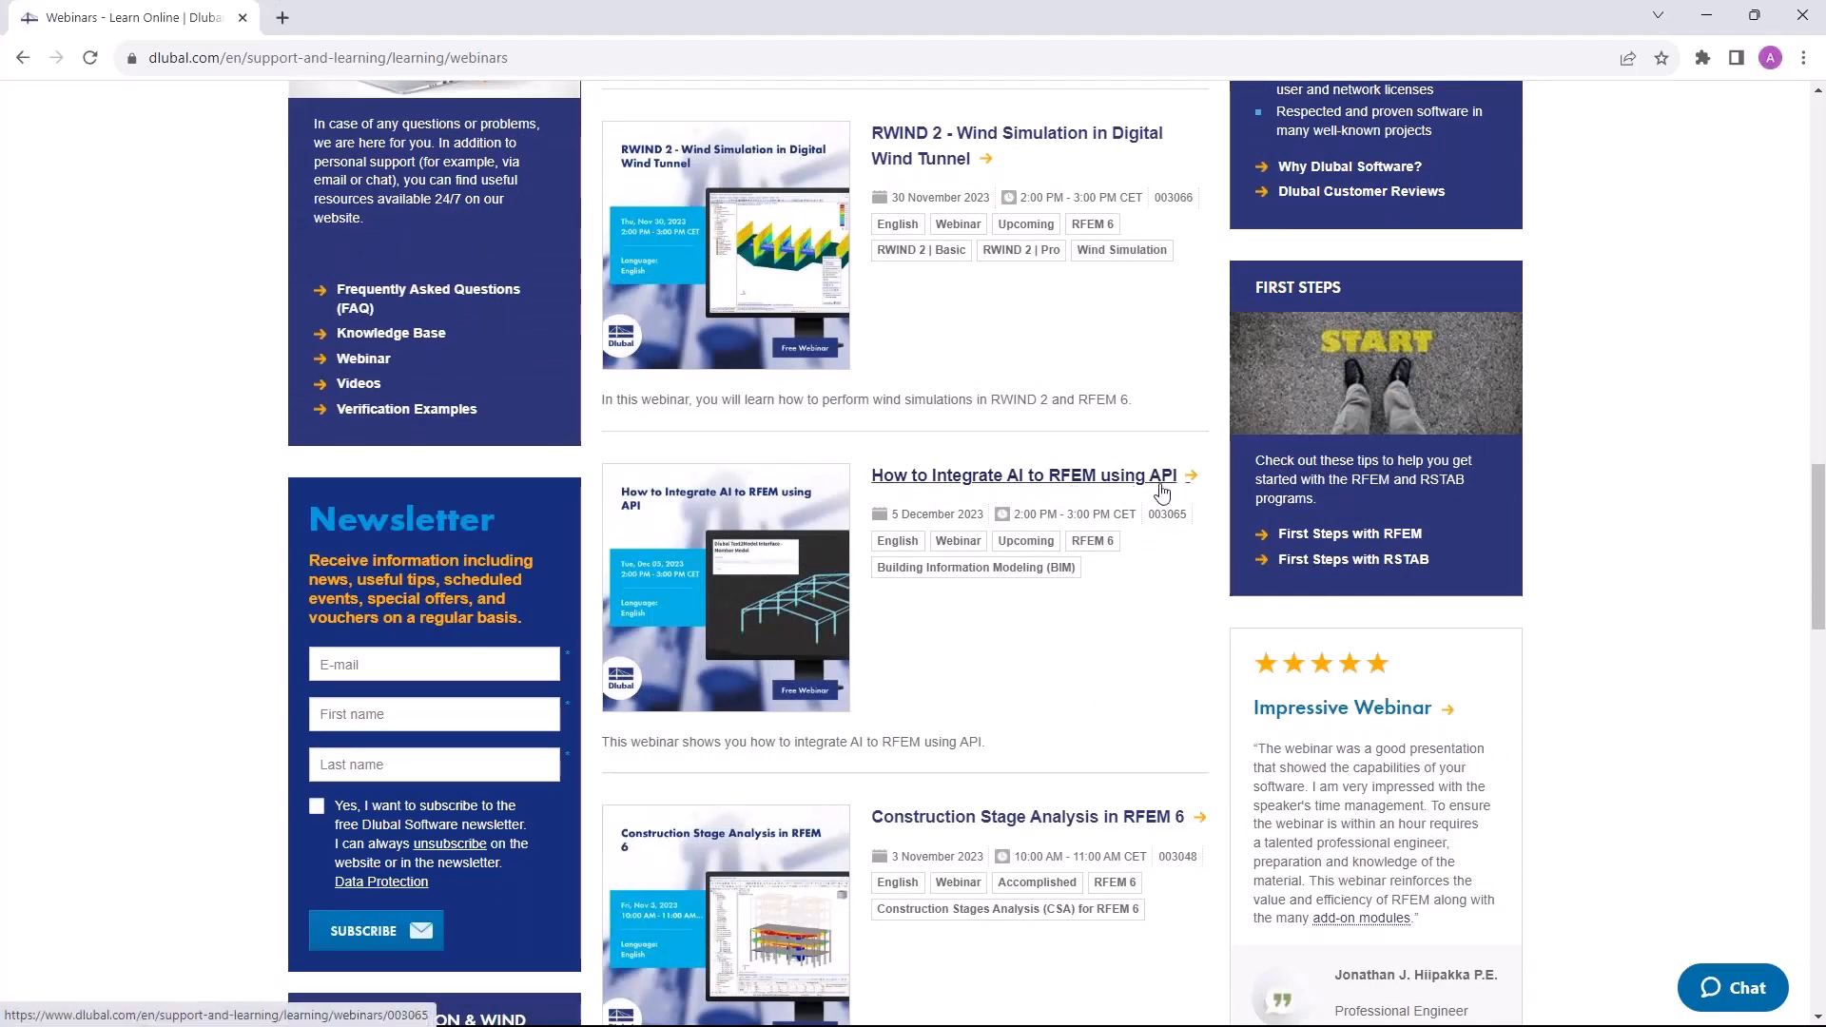
scroll(1042, 505, "up", 9)
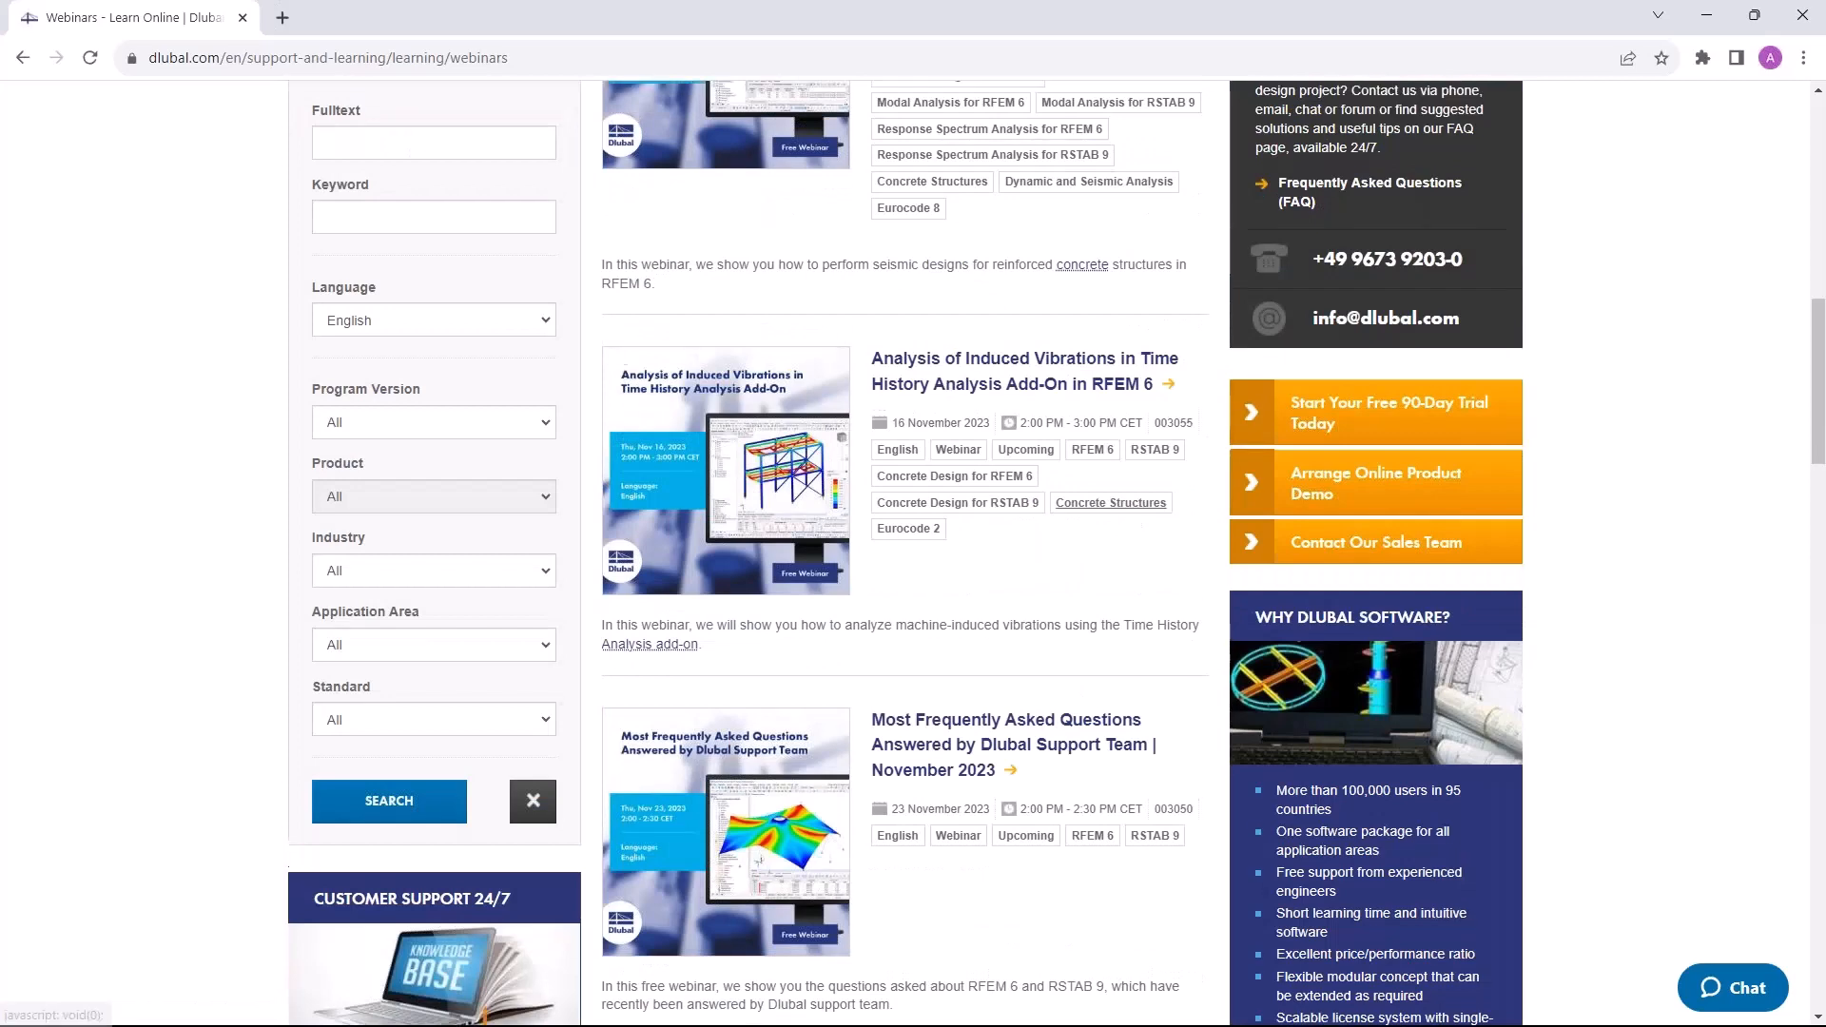
scroll(1042, 505, "down", 7)
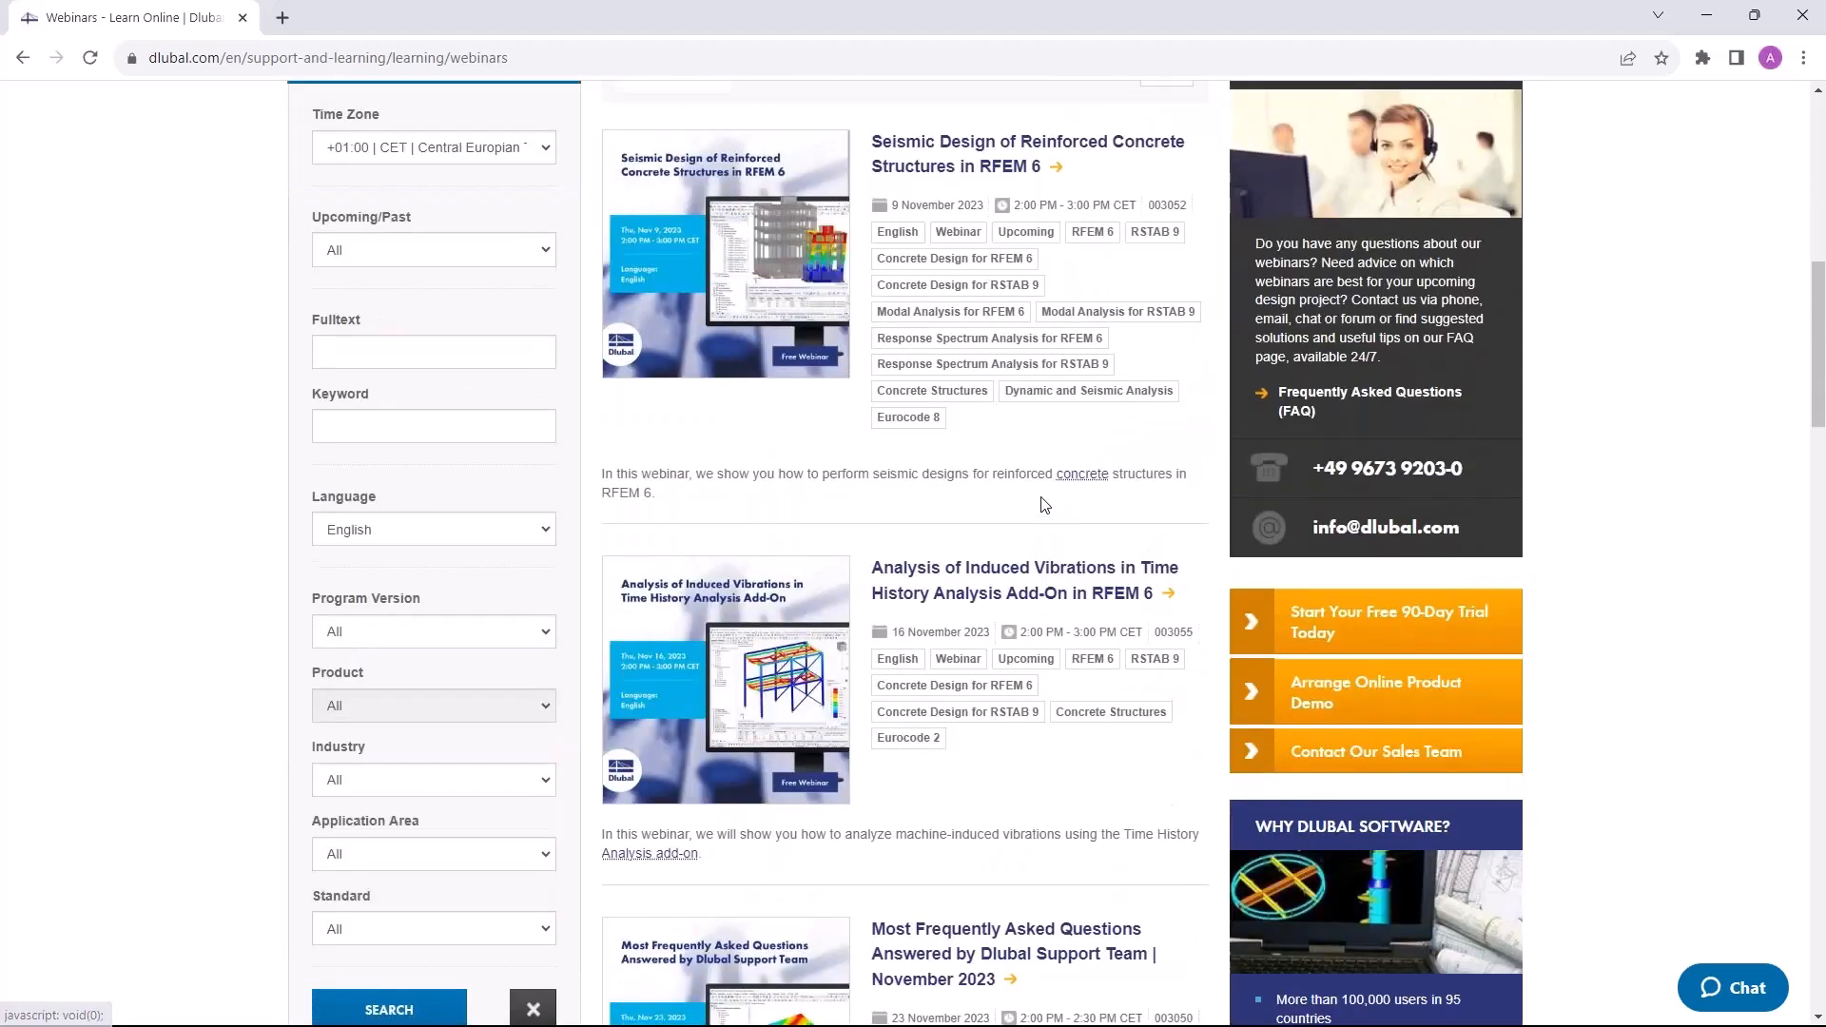
Step: Open the Seismic Design of Reinforced Concrete Structures in RFEM 6 webinar page and bring its Recorded Webinar section into view
scroll(1008, 380, "up", 1)
left_click(975, 250)
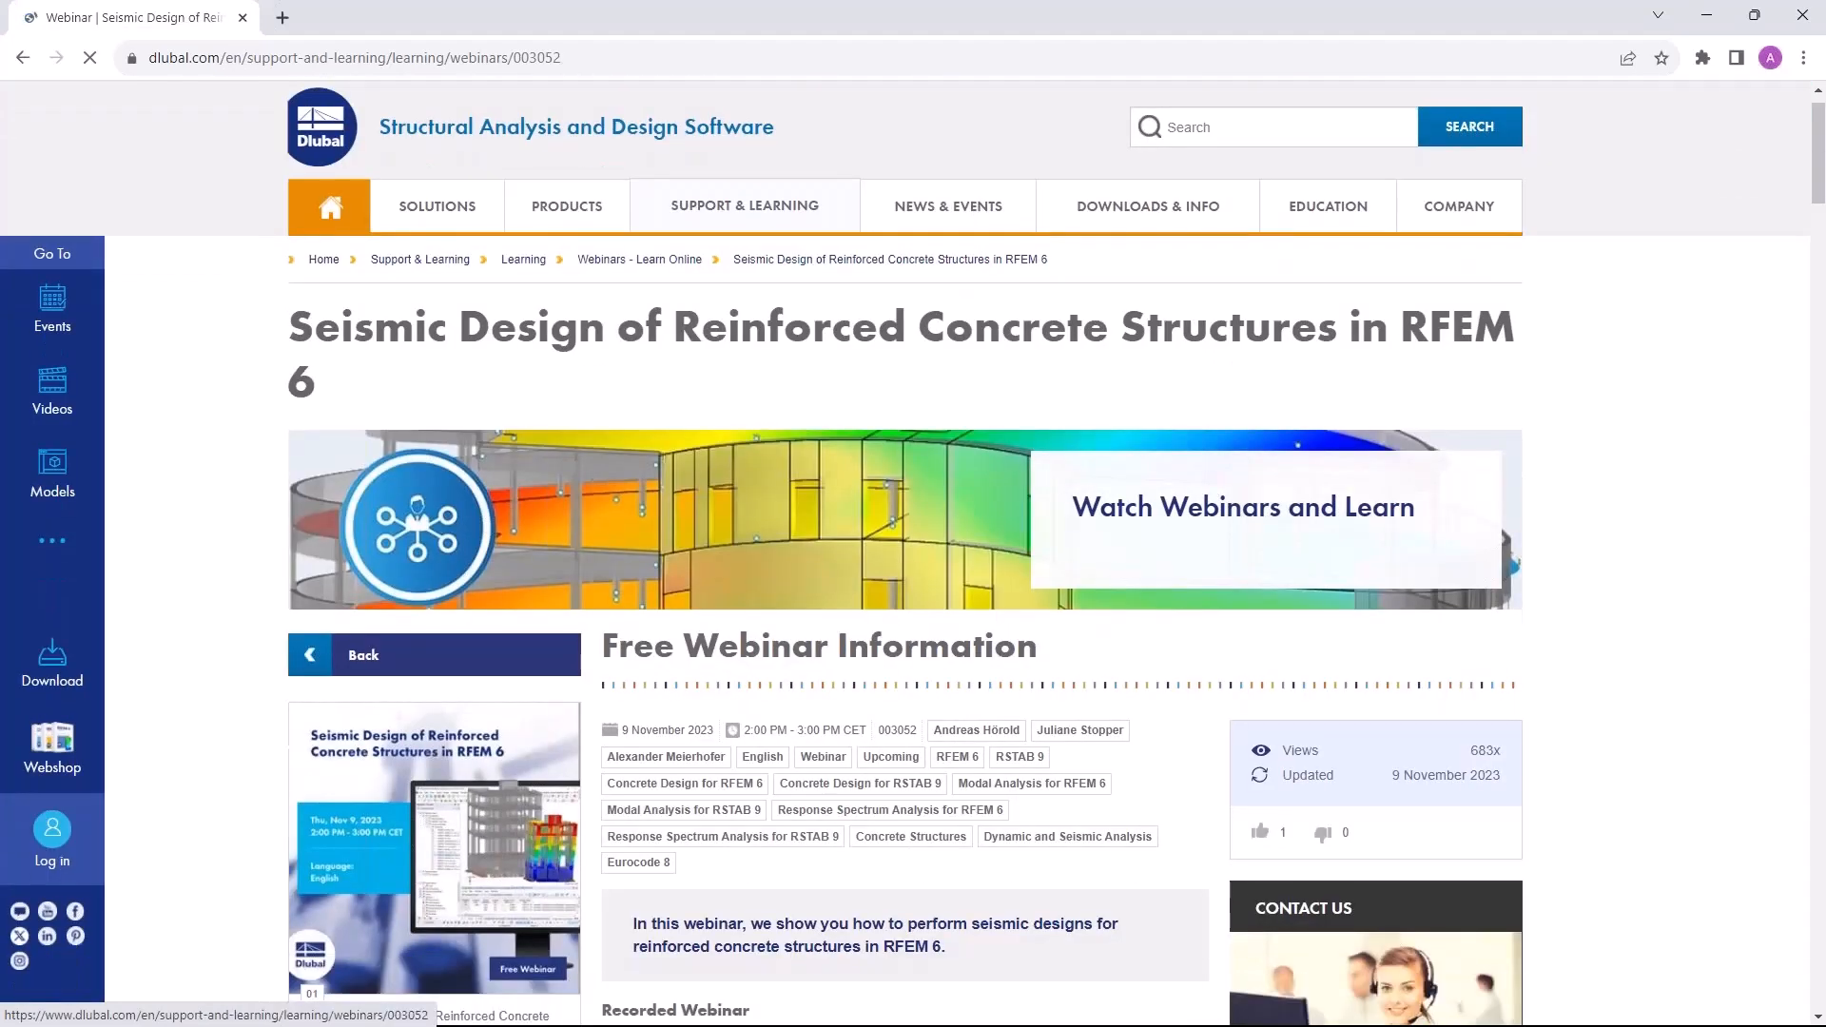
scroll(965, 256, "down", 6)
scroll(949, 390, "up", 5)
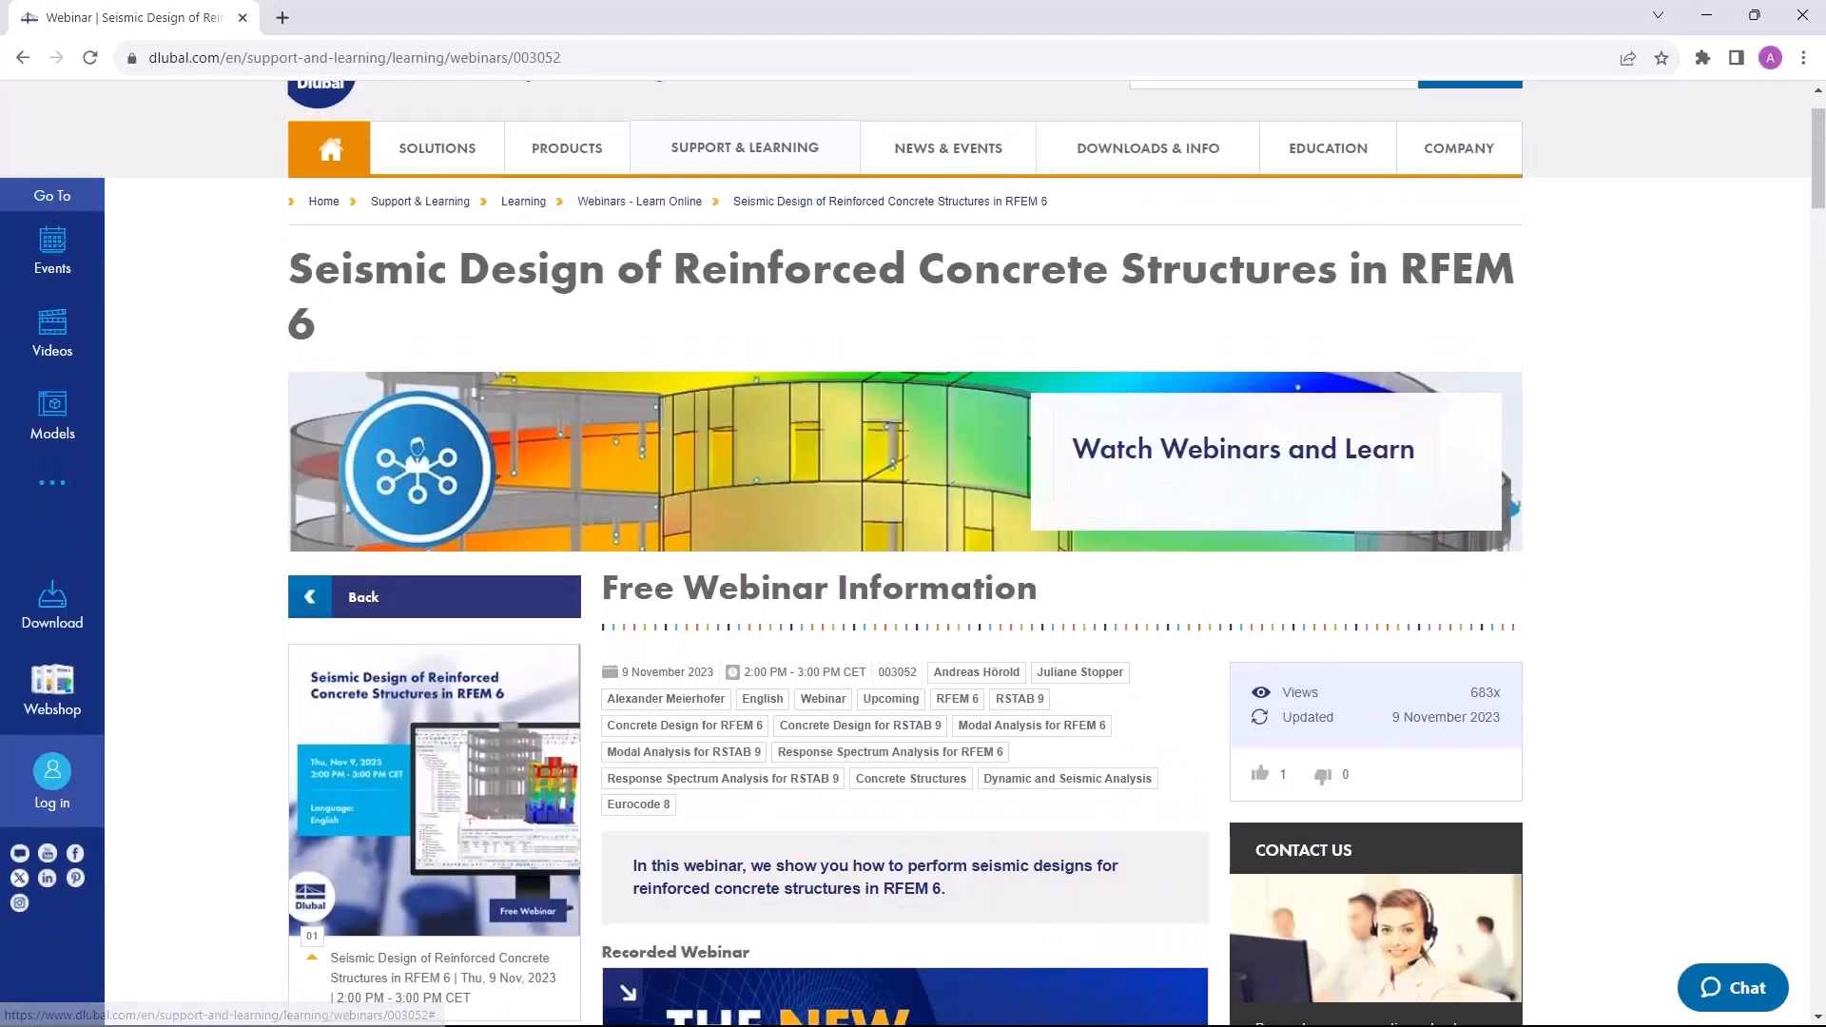
scroll(931, 411, "up", 1)
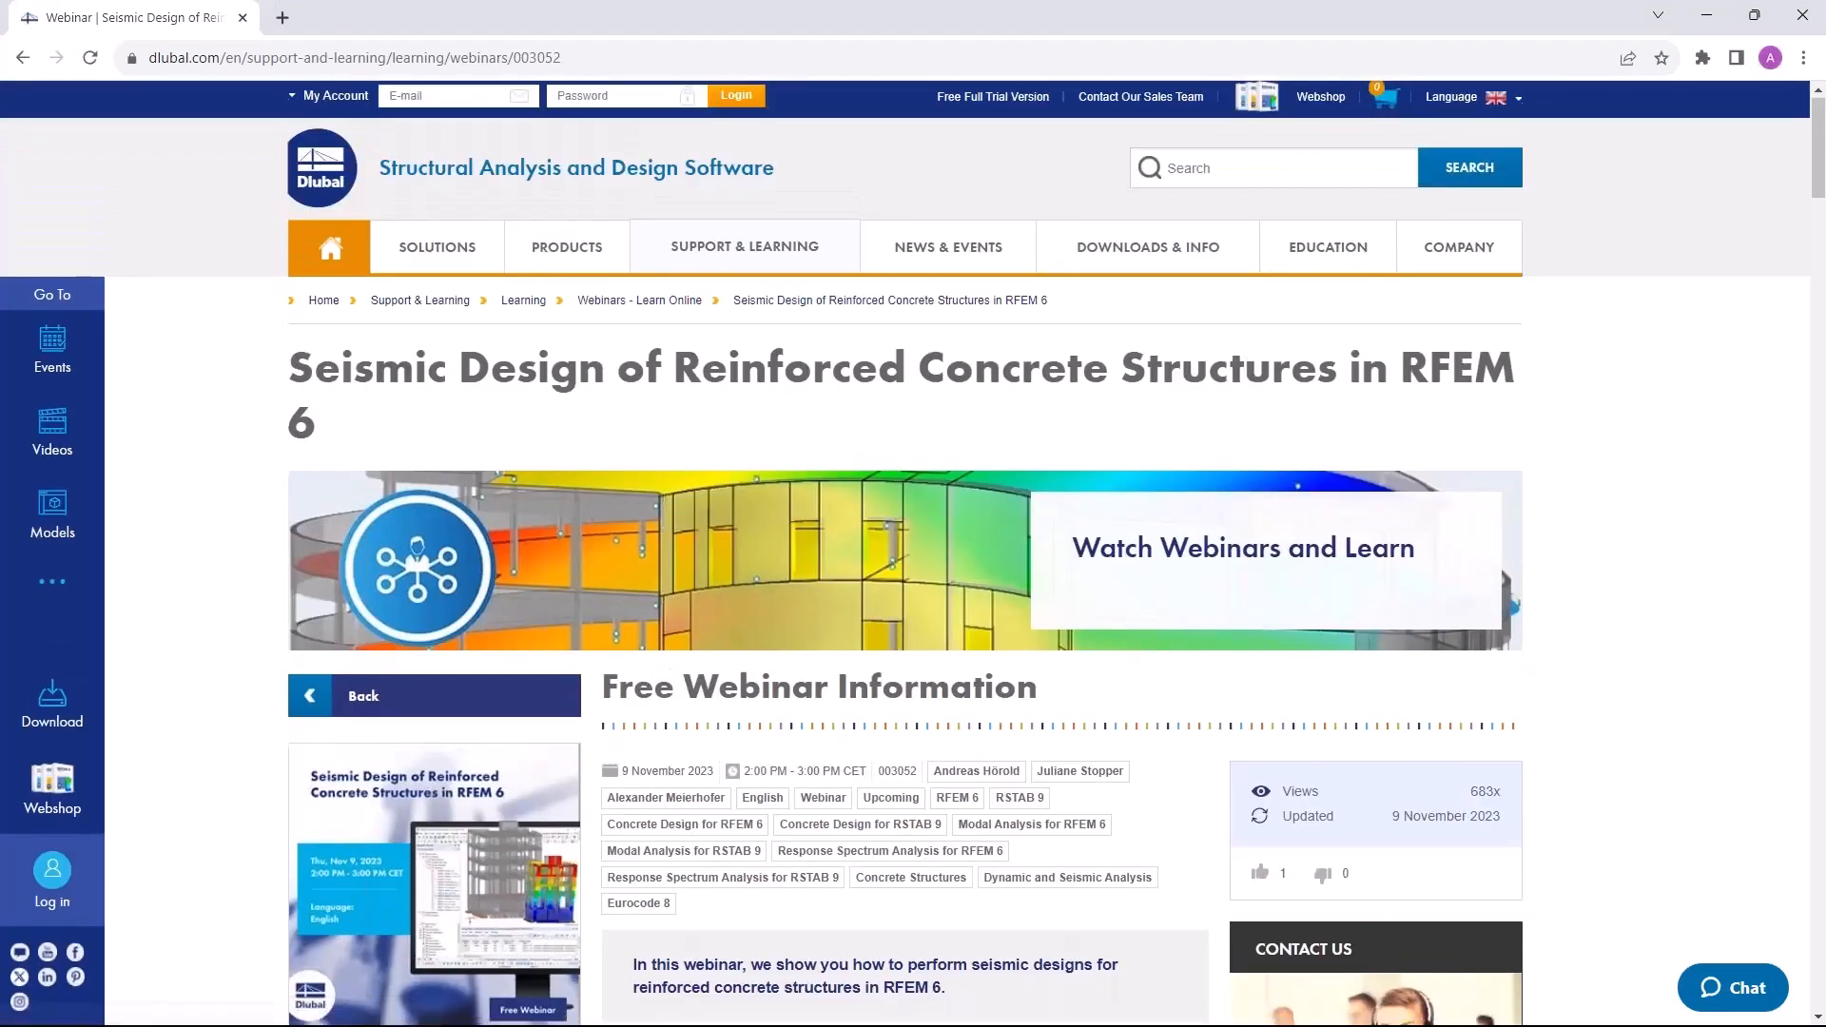
scroll(931, 411, "down", 2)
scroll(879, 415, "up", 1)
scroll(879, 414, "down", 7)
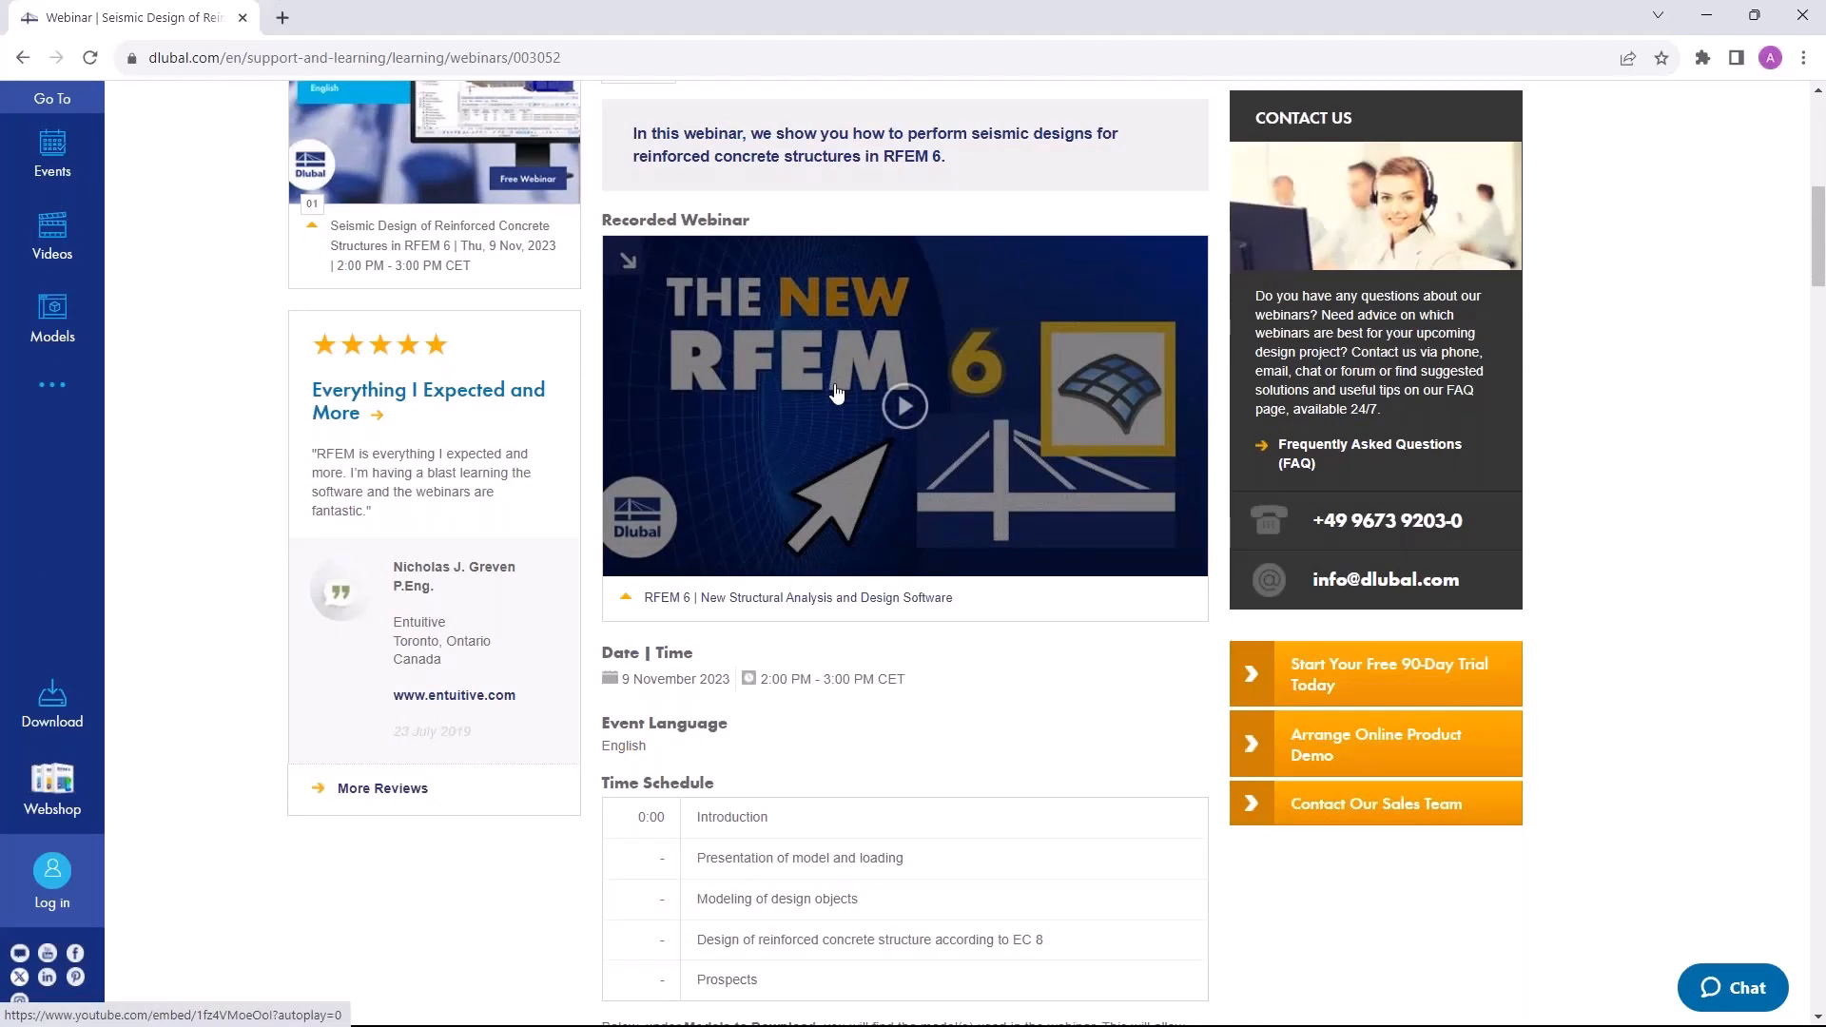
Step: Examine the webinar page's speakers, presentation slides, links and Models to Download sections, and return to the Recorded Webinar video
scroll(835, 393, "down", 10)
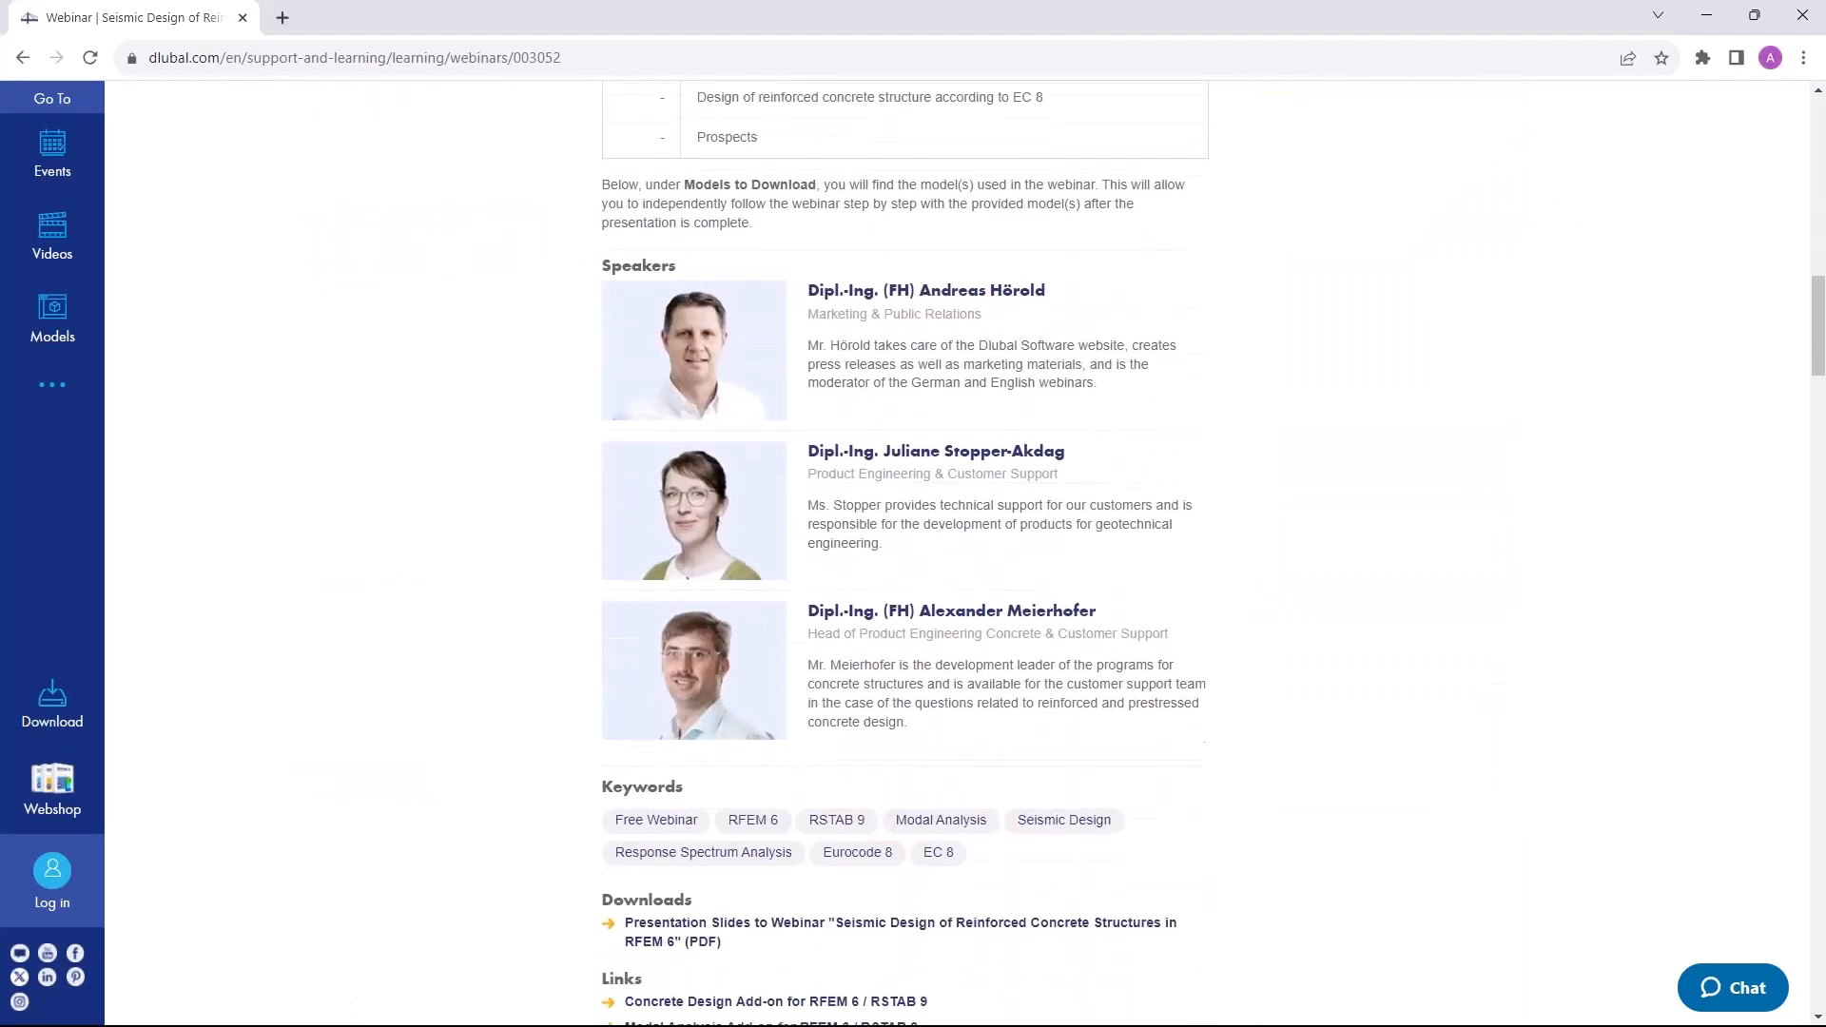
scroll(772, 448, "down", 3)
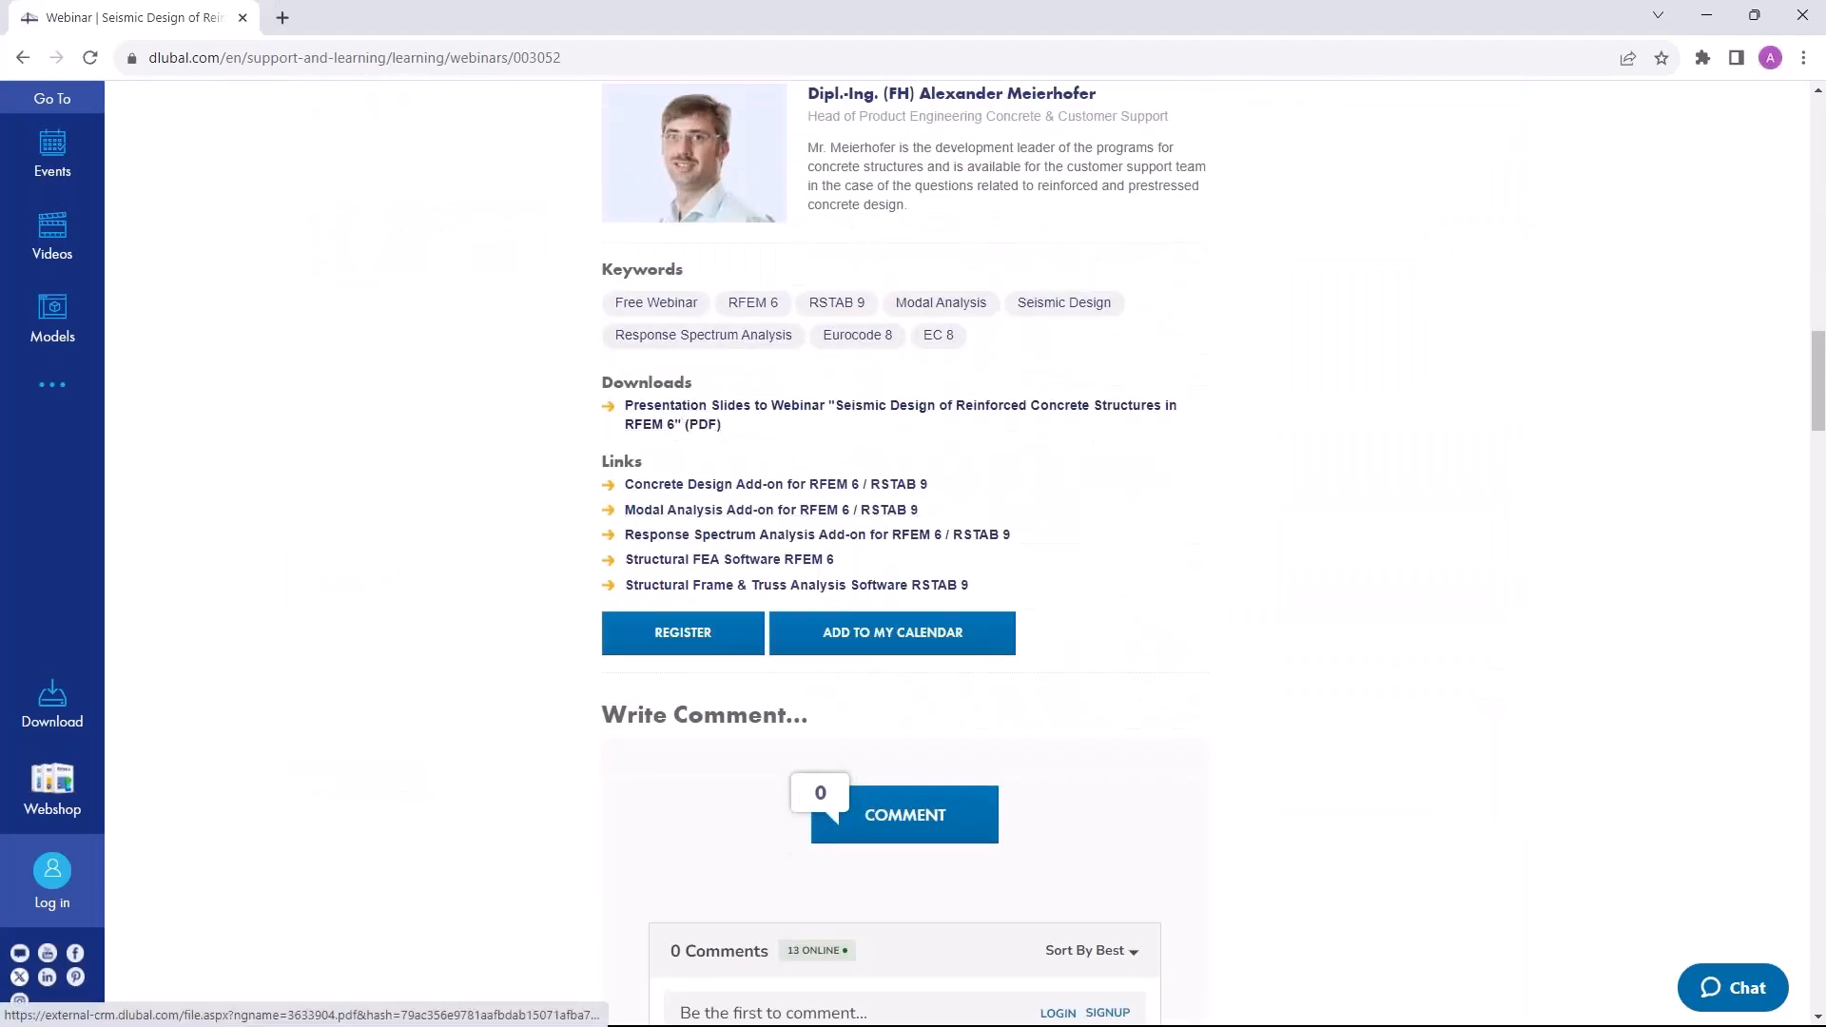
scroll(772, 448, "down", 11)
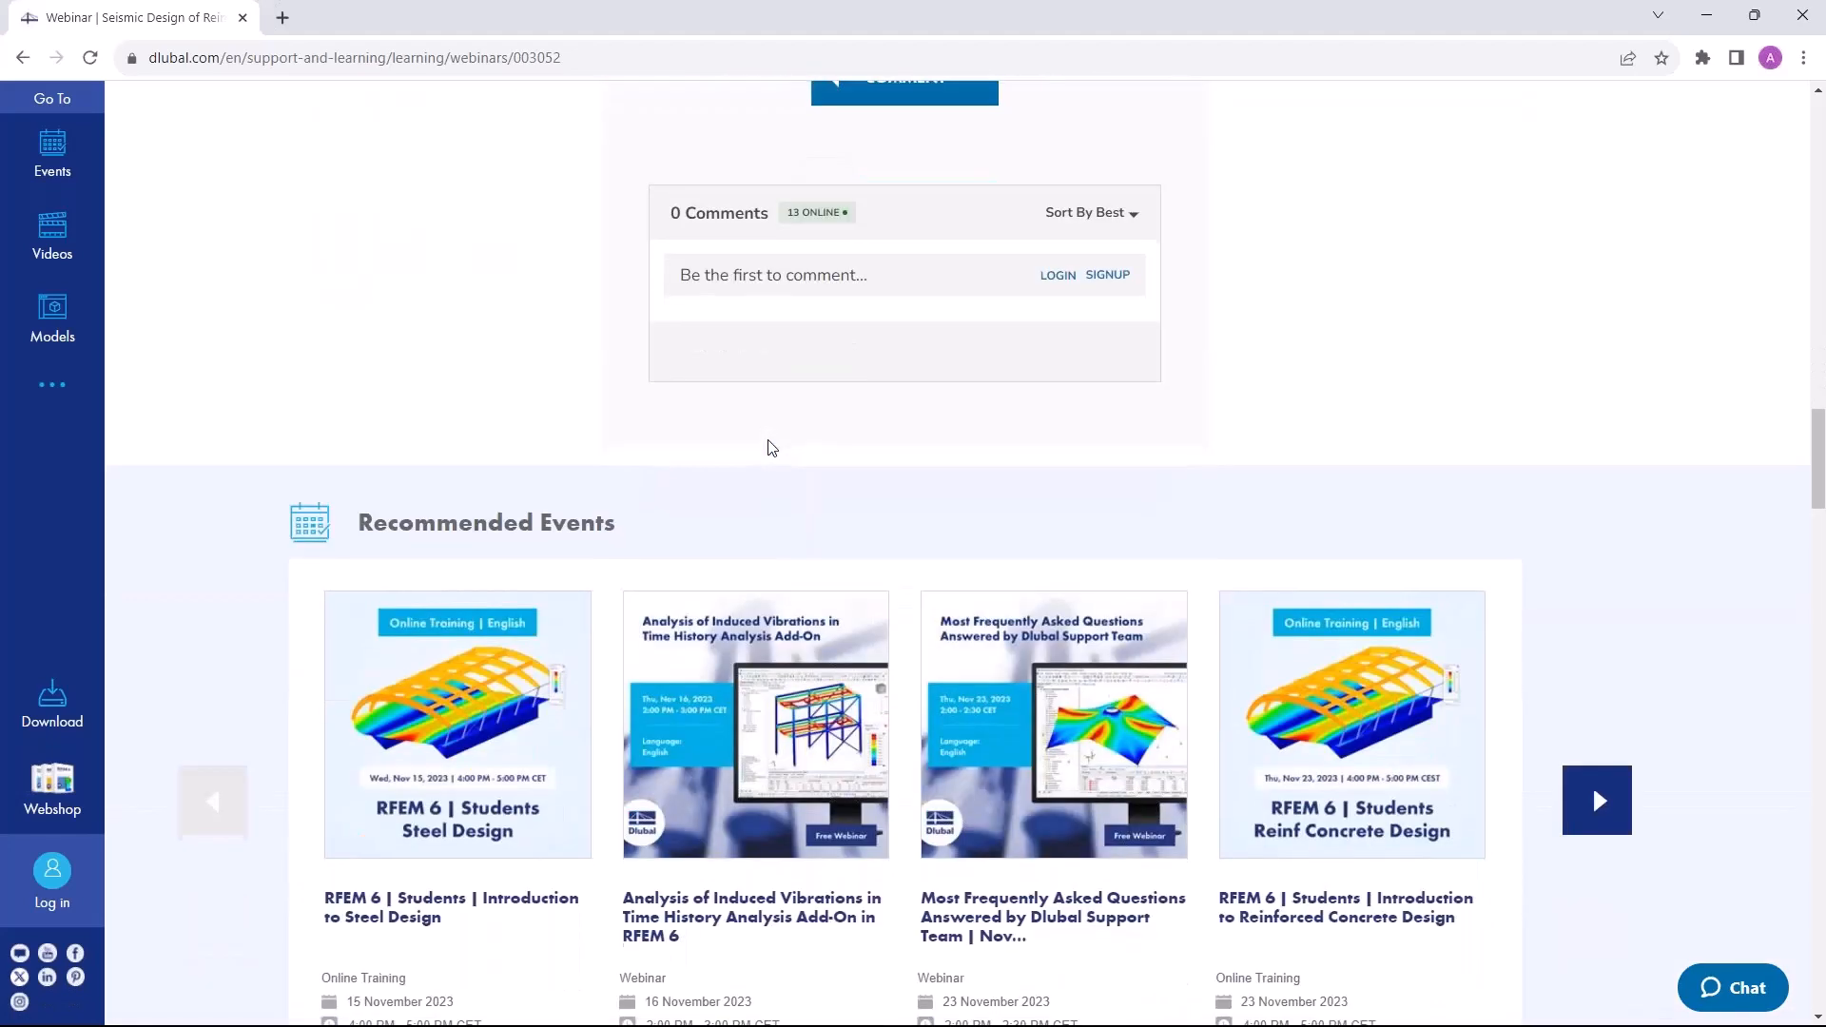
scroll(770, 447, "down", 12)
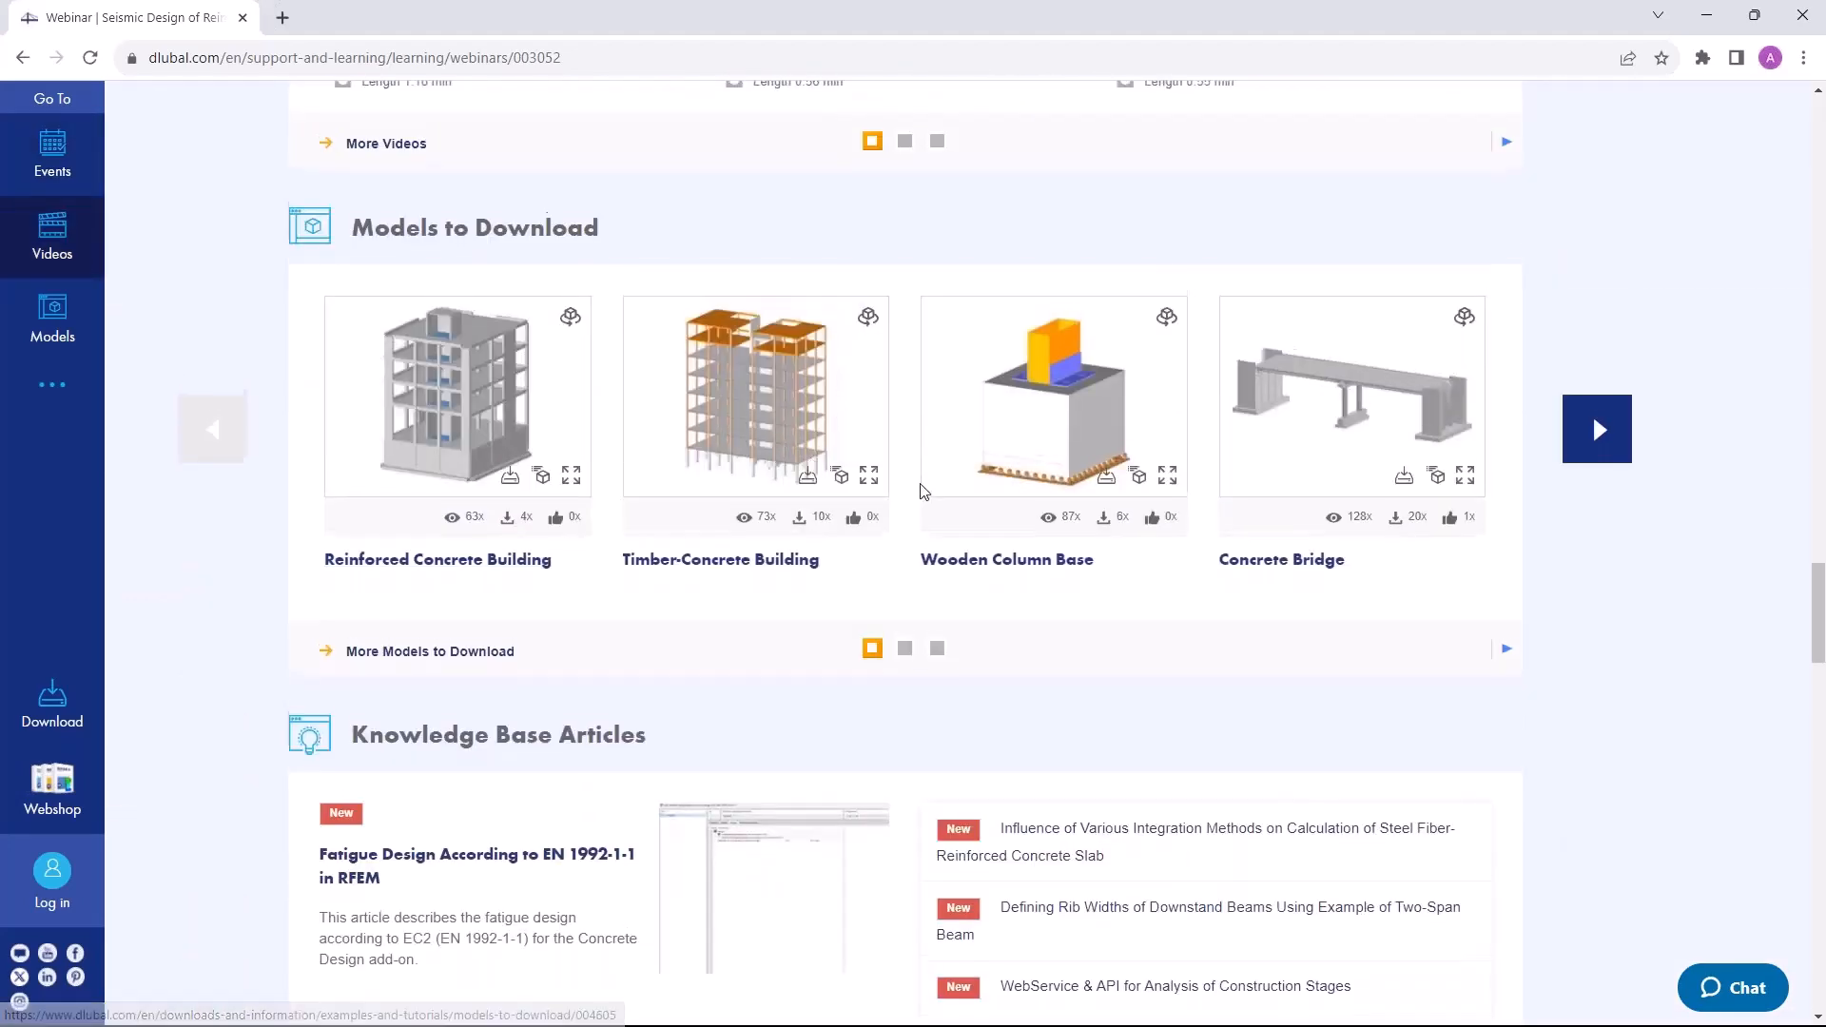
scroll(922, 490, "up", 2)
scroll(921, 489, "up", 20)
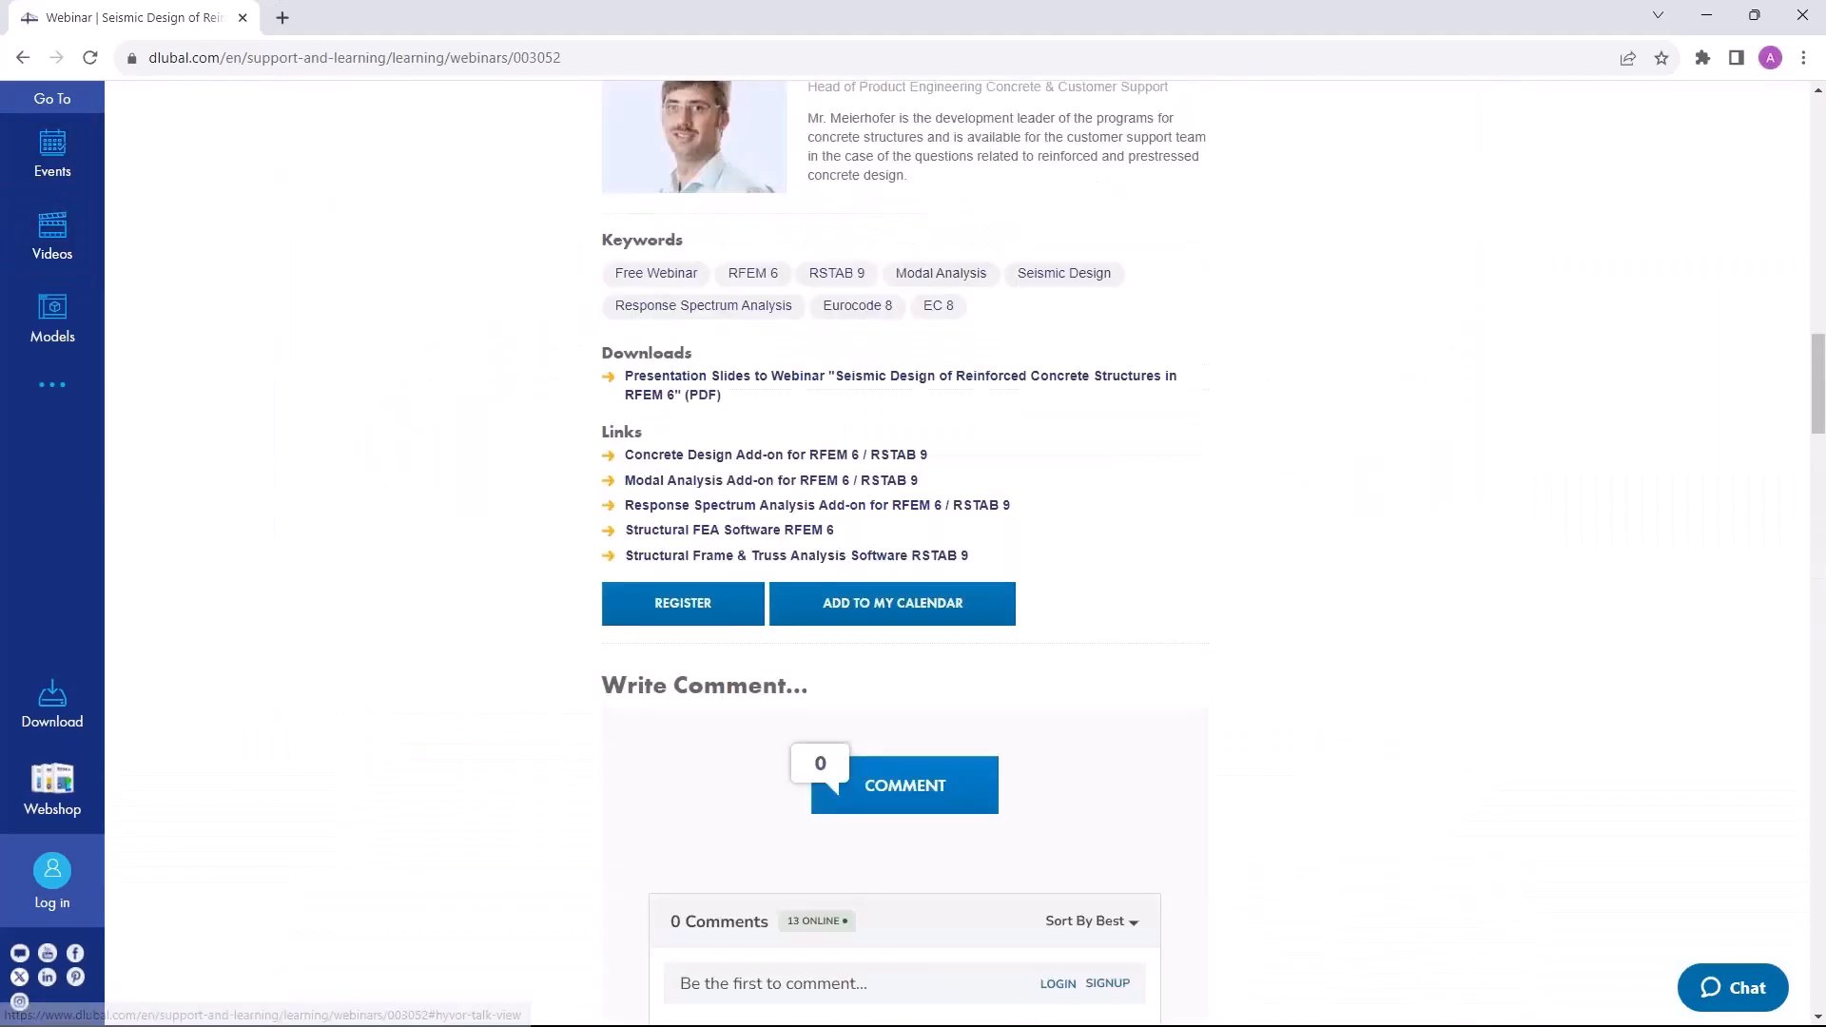
scroll(815, 494, "up", 8)
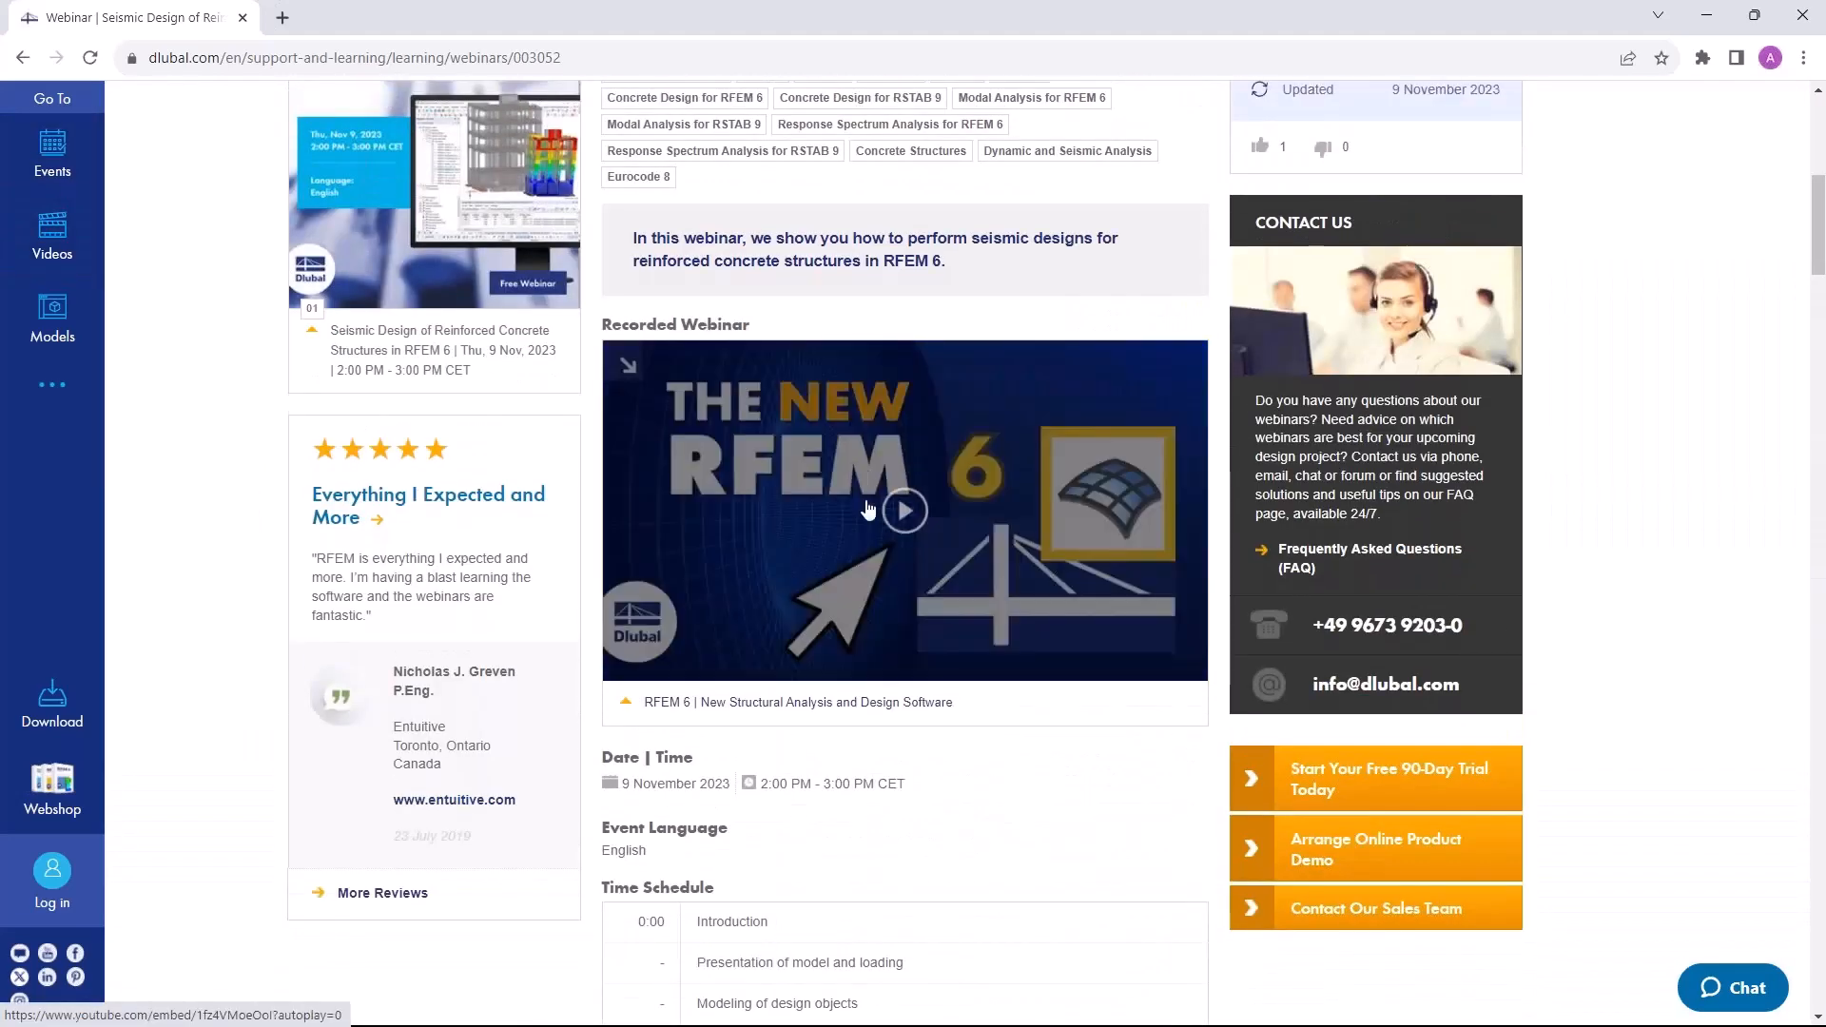